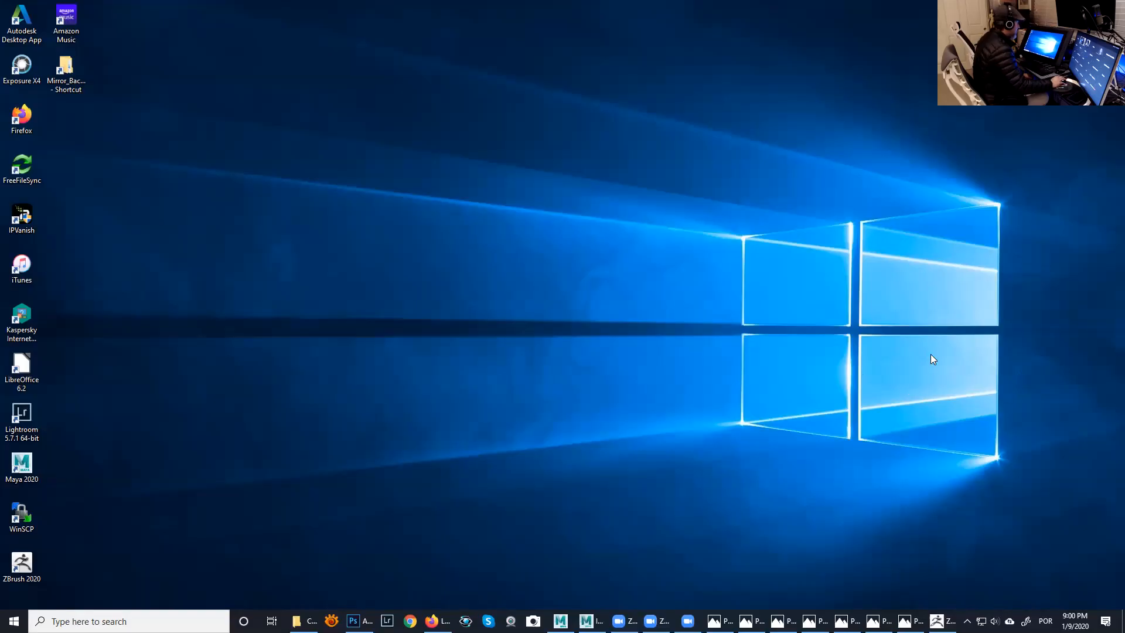
- Open the Control Panel's Ease of Access page "Make it easier to focus on tasks" and go to its window management options
{"action": "left_click", "coordinate": [146, 621]}
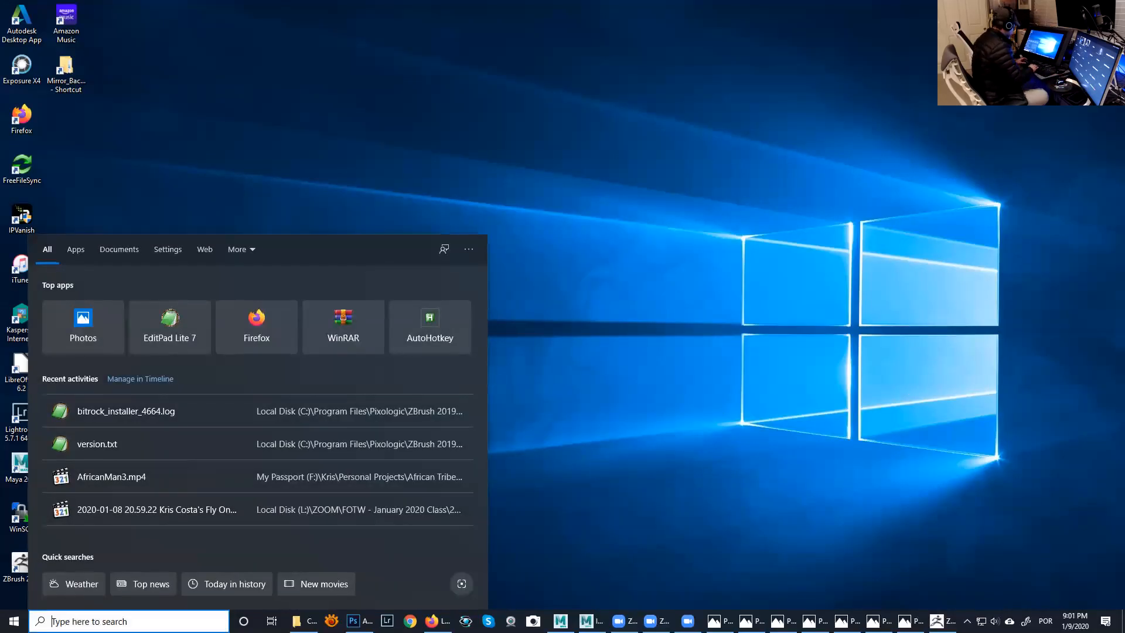
{"action": "type", "text": "panel"}
{"action": "key", "text": "Return"}
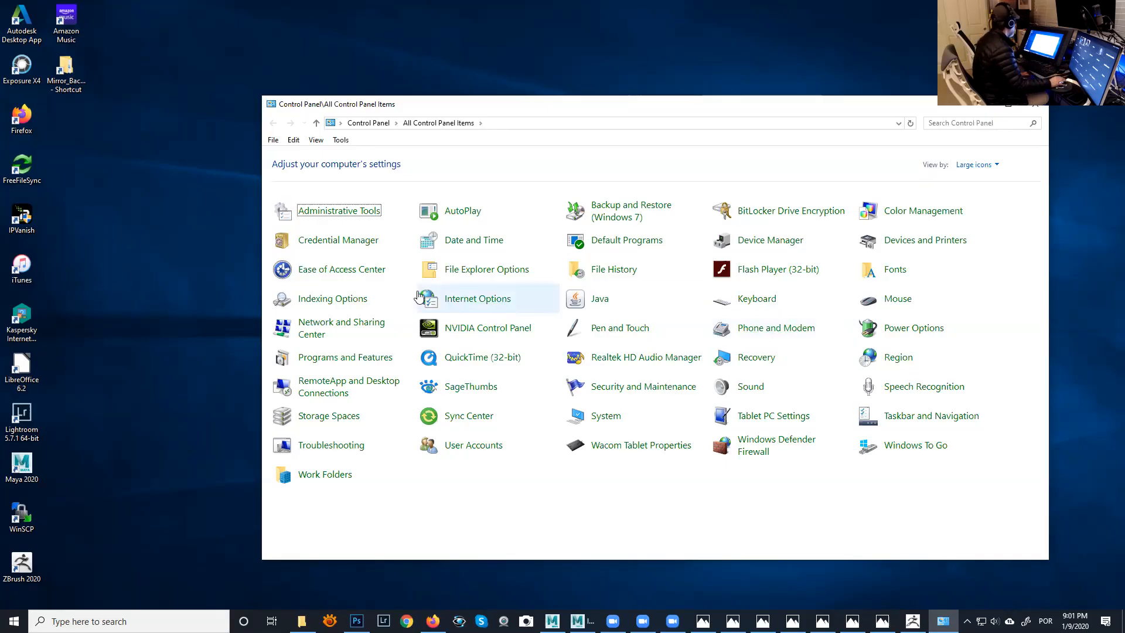
{"action": "left_click", "coordinate": [337, 273]}
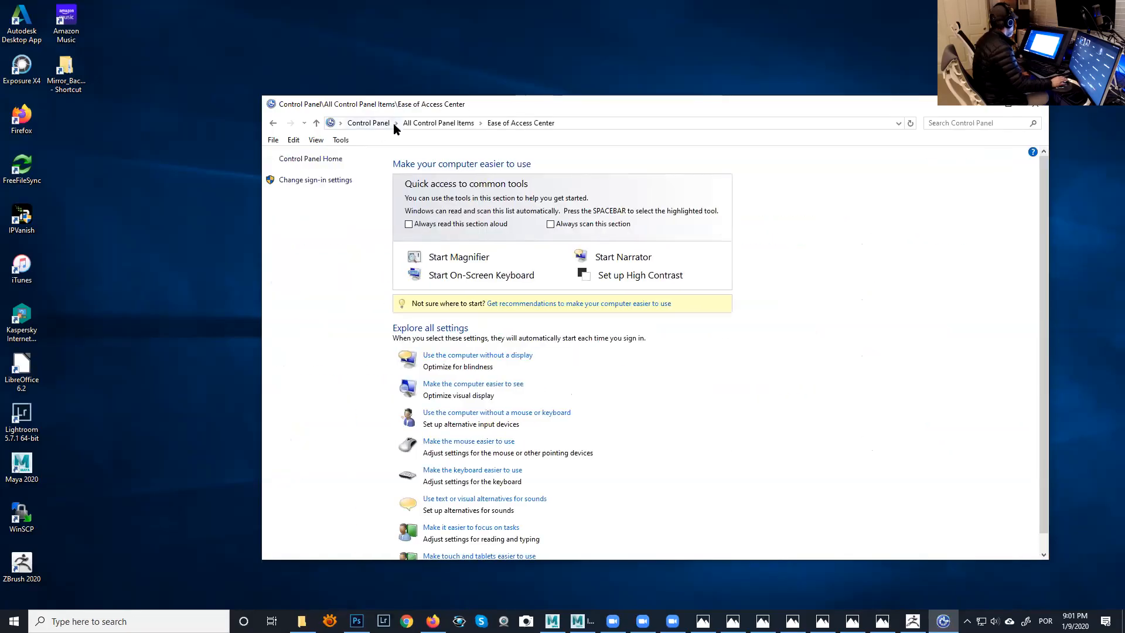
{"action": "scroll", "coordinate": [538, 405], "scroll_direction": "down", "scroll_amount": 1}
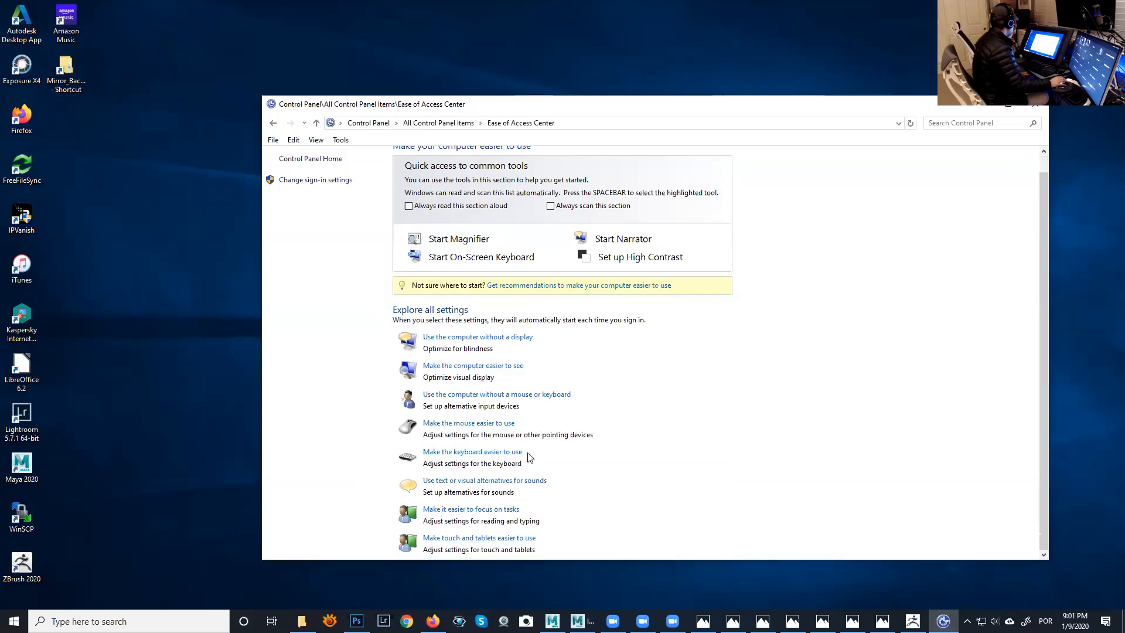
{"action": "left_click", "coordinate": [498, 509]}
{"action": "scroll", "coordinate": [555, 436], "scroll_direction": "down", "scroll_amount": 3}
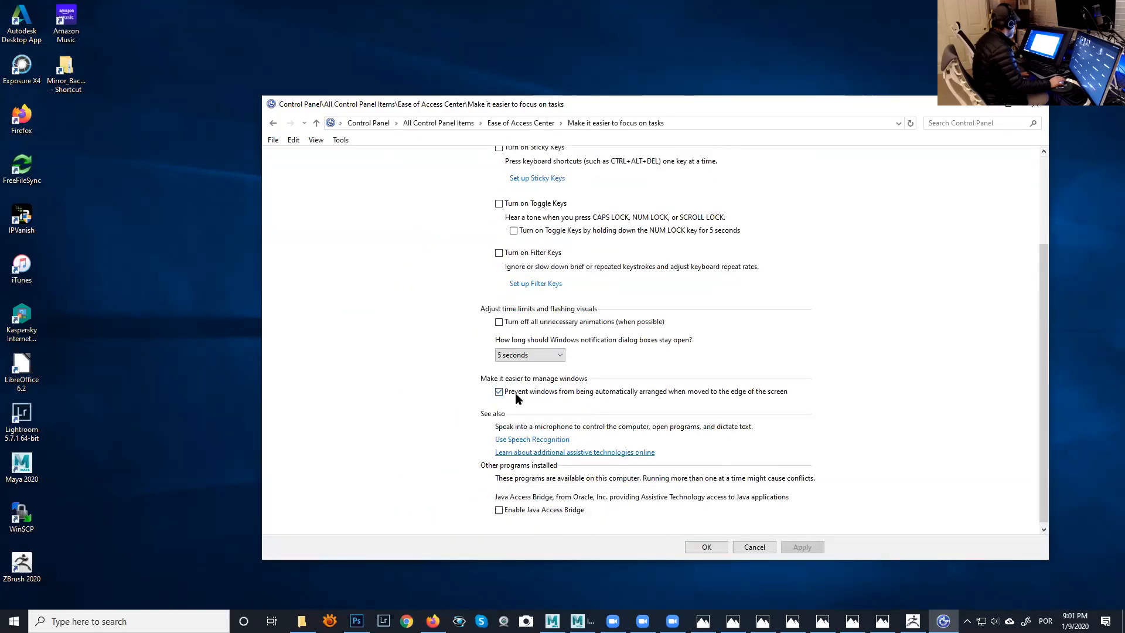
- Keep "Prevent windows from being automatically arranged when moved to the edge of the screen" enabled, and close the Control Panel
{"action": "left_click", "coordinate": [499, 391]}
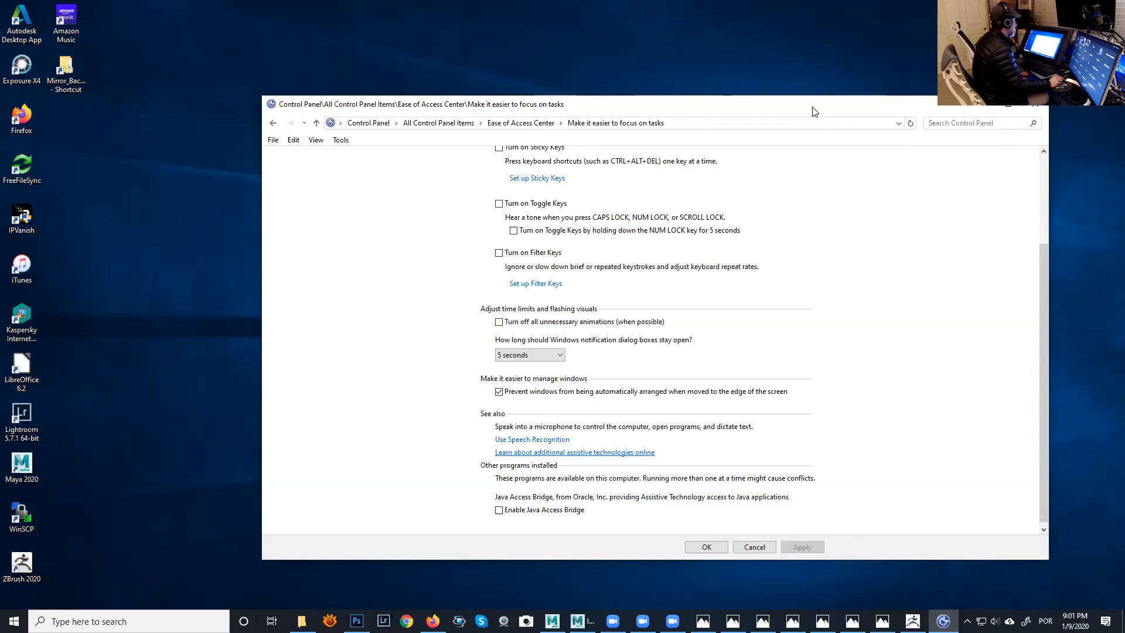
{"action": "left_click_drag", "start_coordinate": [812, 112], "coordinate": [841, 129]}
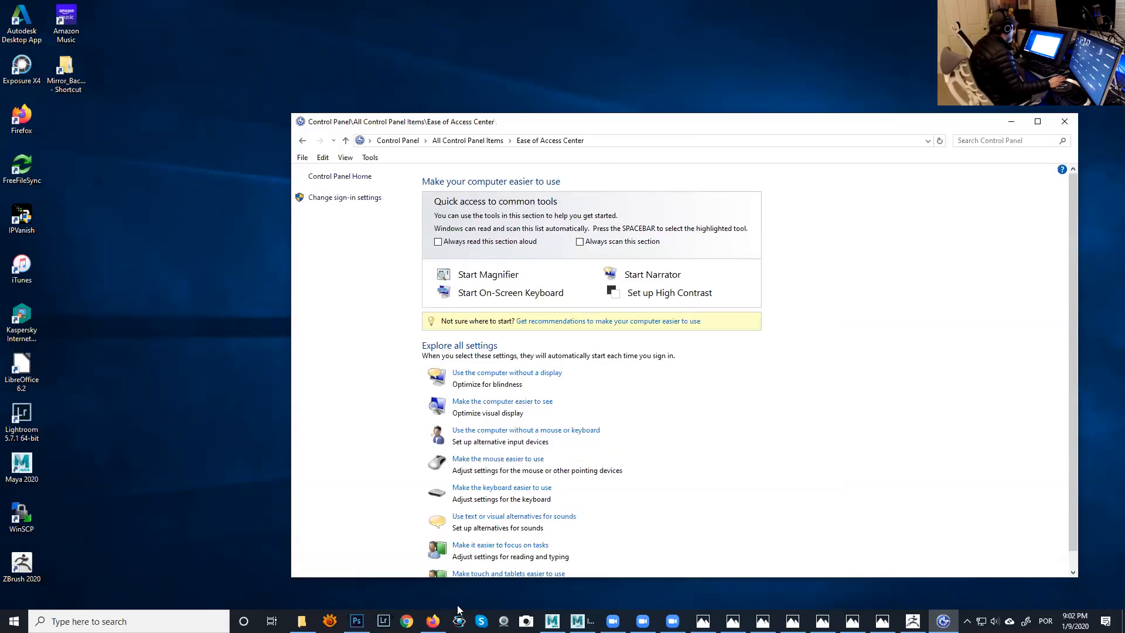
{"action": "left_click", "coordinate": [1063, 122]}
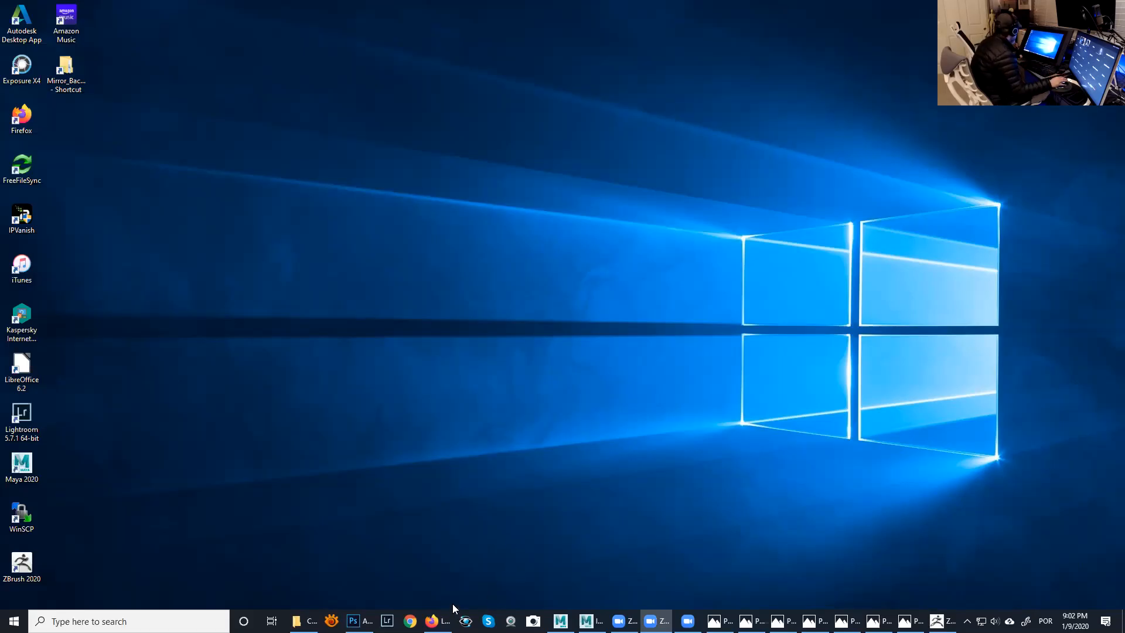
- Switch to Maya with the InitialScene.1.mb scene
{"action": "left_click", "coordinate": [444, 621]}
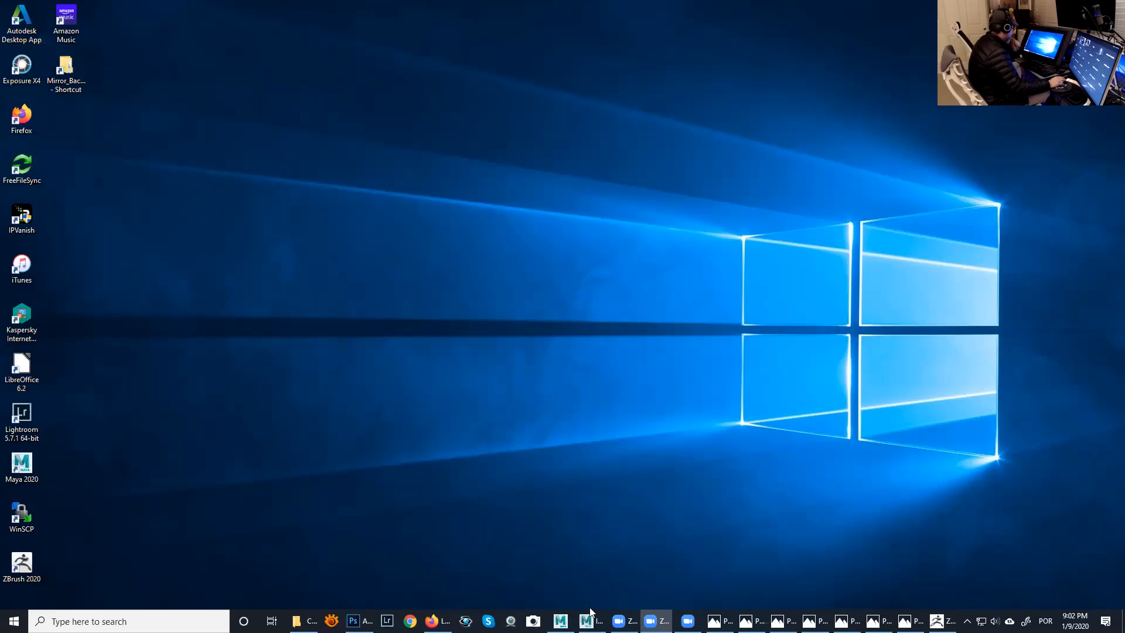
{"action": "mouse_move", "coordinate": [592, 621]}
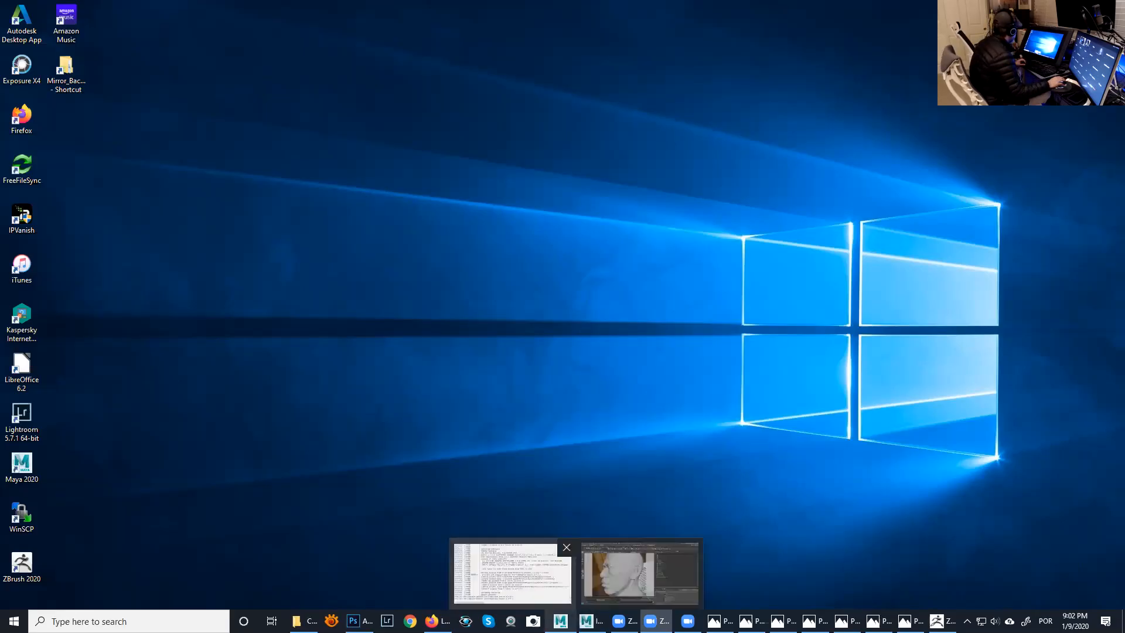
{"action": "left_click", "coordinate": [624, 576]}
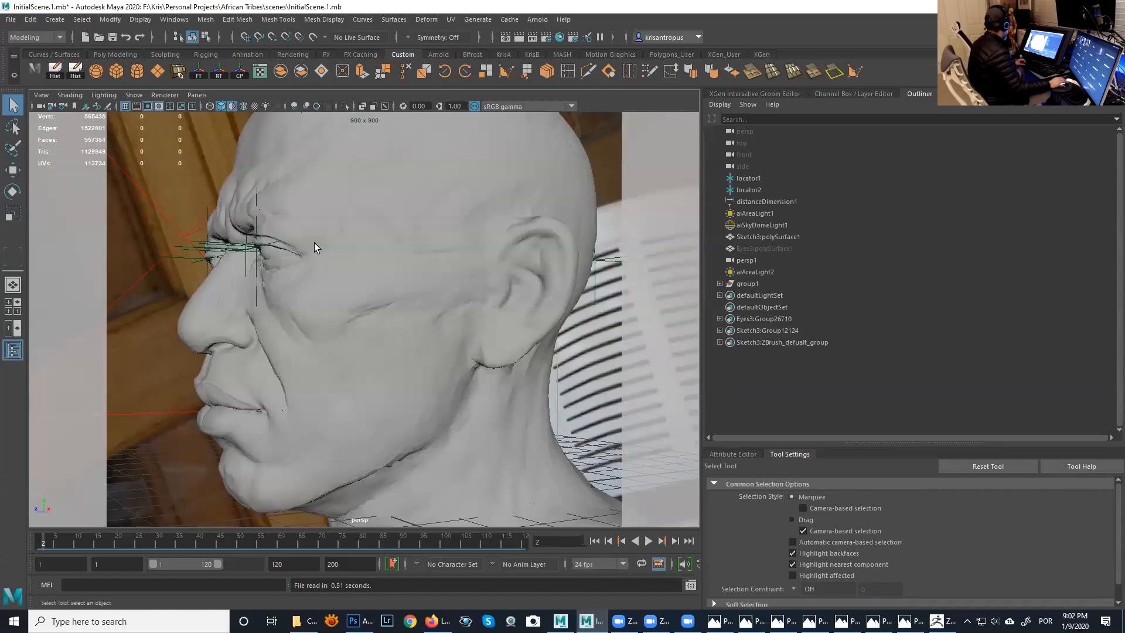
- Hide the head model, locators, area lights and sky dome light so the viewport is cleared
{"action": "scroll", "coordinate": [314, 247], "scroll_direction": "down", "scroll_amount": 10}
{"action": "left_click_drag", "start_coordinate": [246, 183], "coordinate": [524, 421]}
{"action": "key", "text": "ctrl+h"}
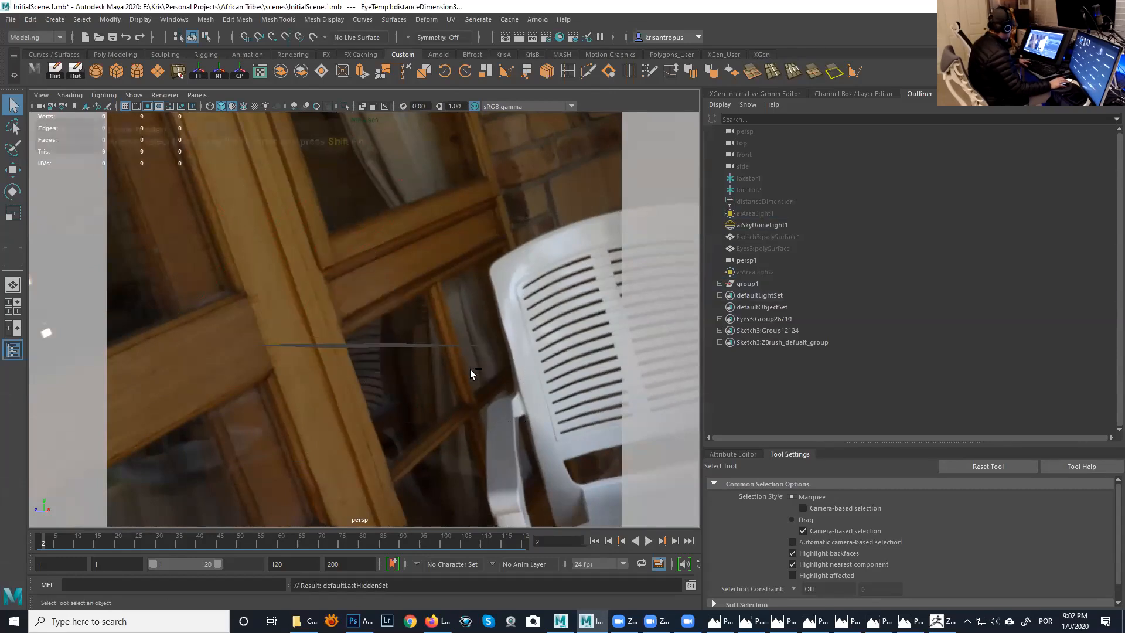
{"action": "left_click", "coordinate": [316, 291]}
{"action": "key", "text": "ctrl+h"}
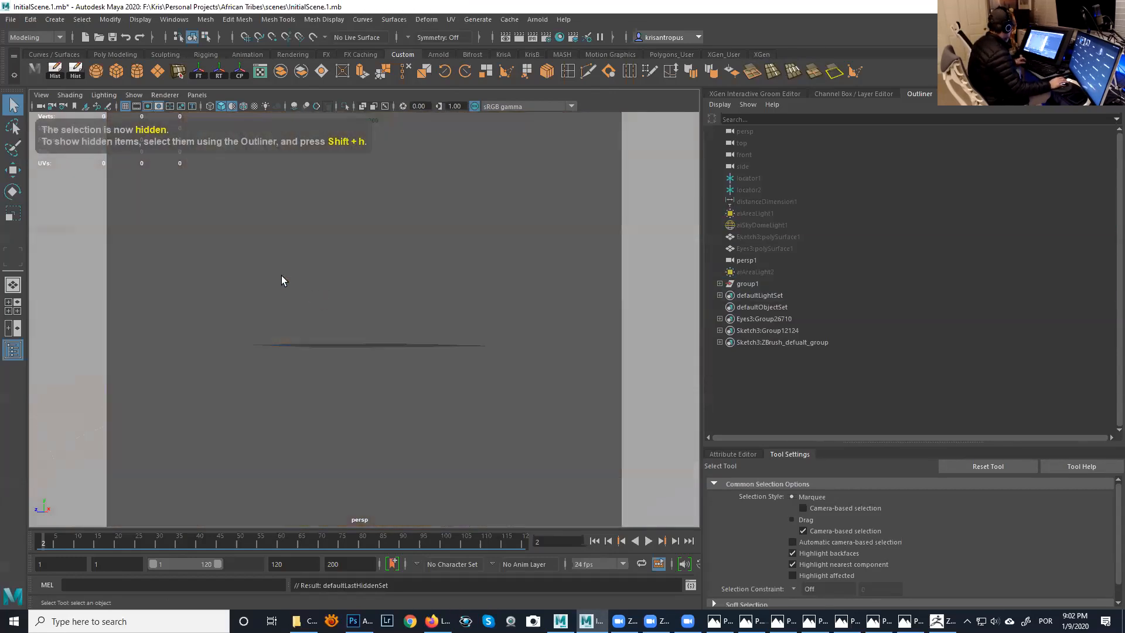
- Import Head_LR37.OBJ from the Native American Man project's OBJ folder into the scene
{"action": "left_click", "coordinate": [11, 19]}
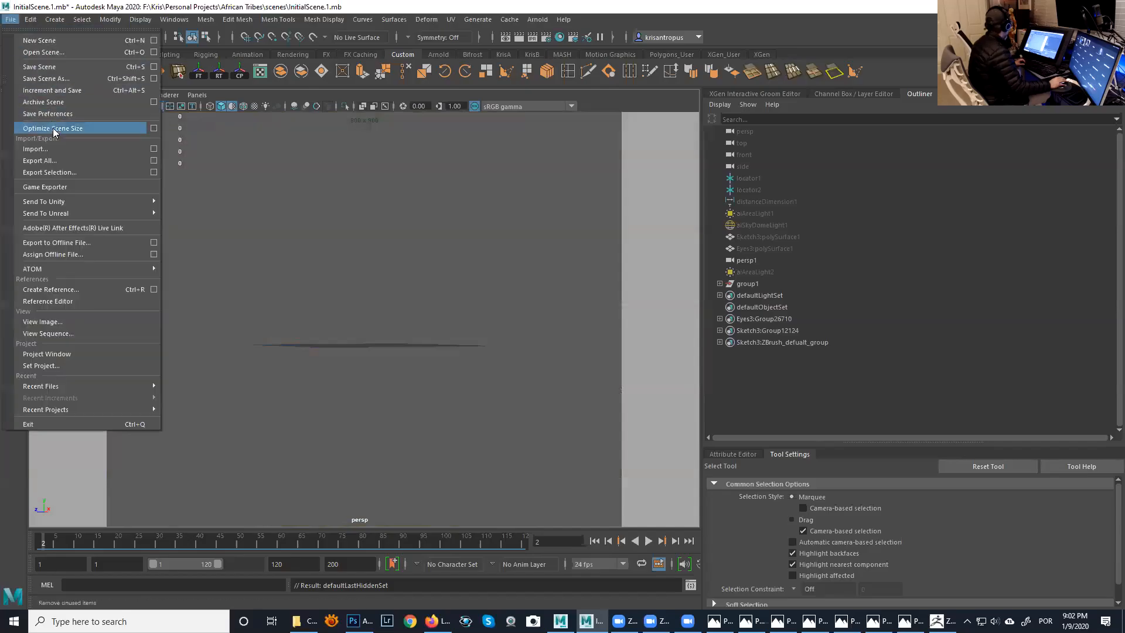
{"action": "left_click", "coordinate": [60, 149]}
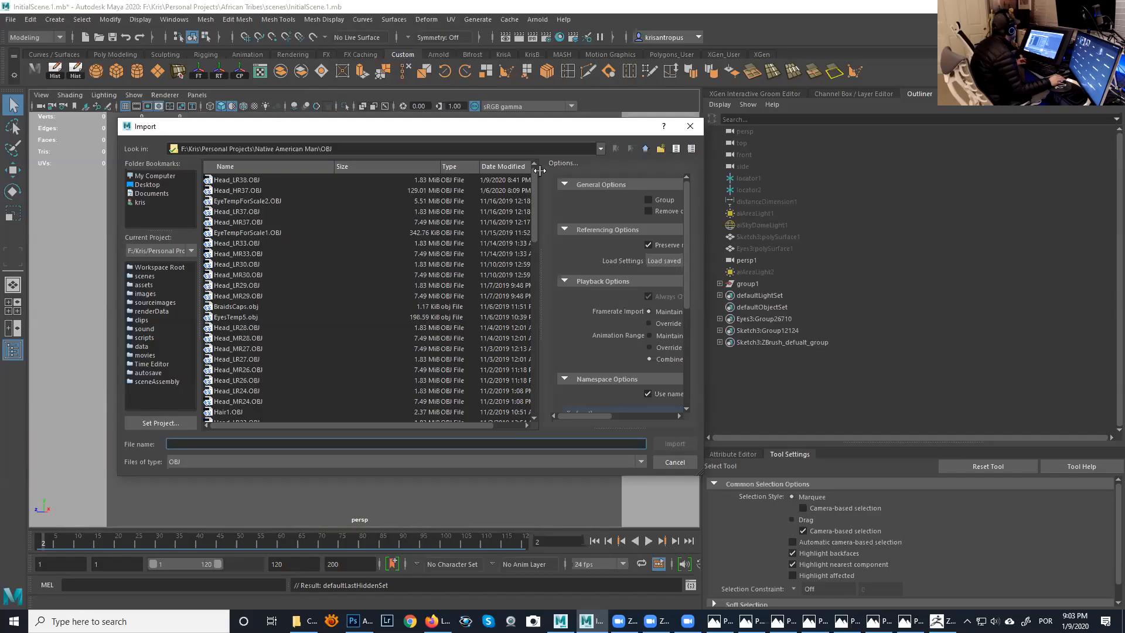
{"action": "left_click", "coordinate": [254, 180]}
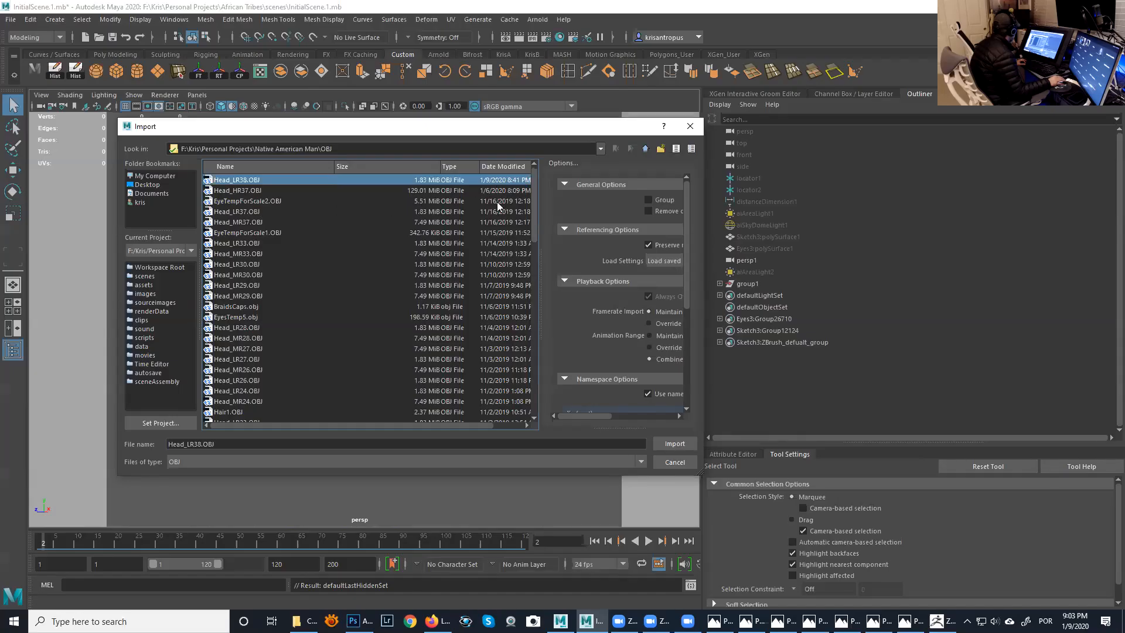
{"action": "left_click", "coordinate": [249, 211]}
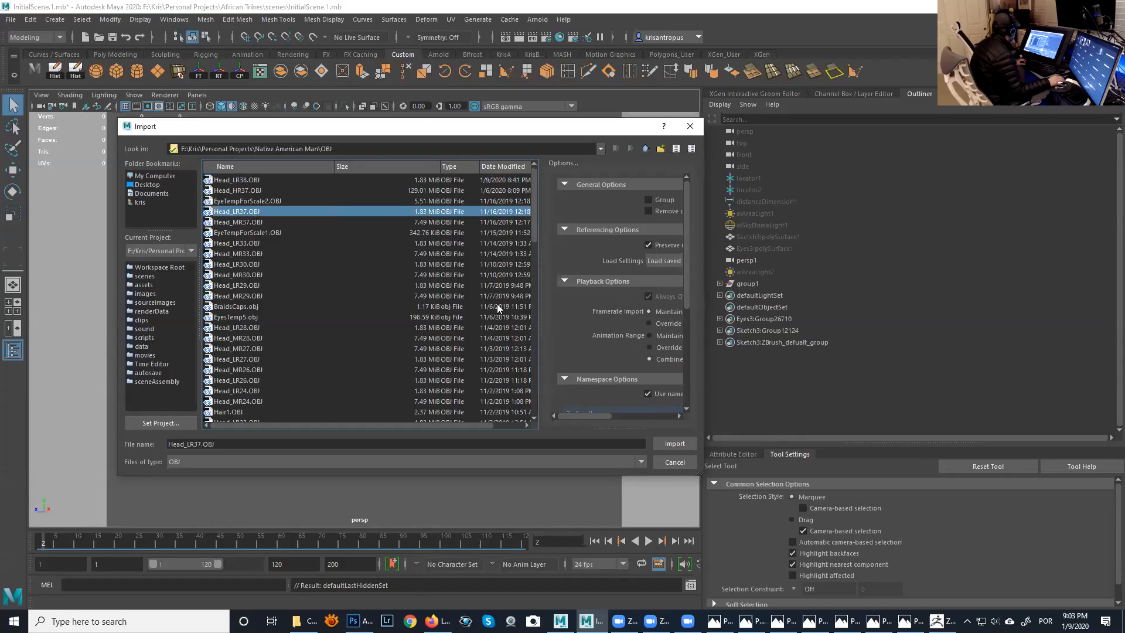
{"action": "left_click", "coordinate": [676, 444]}
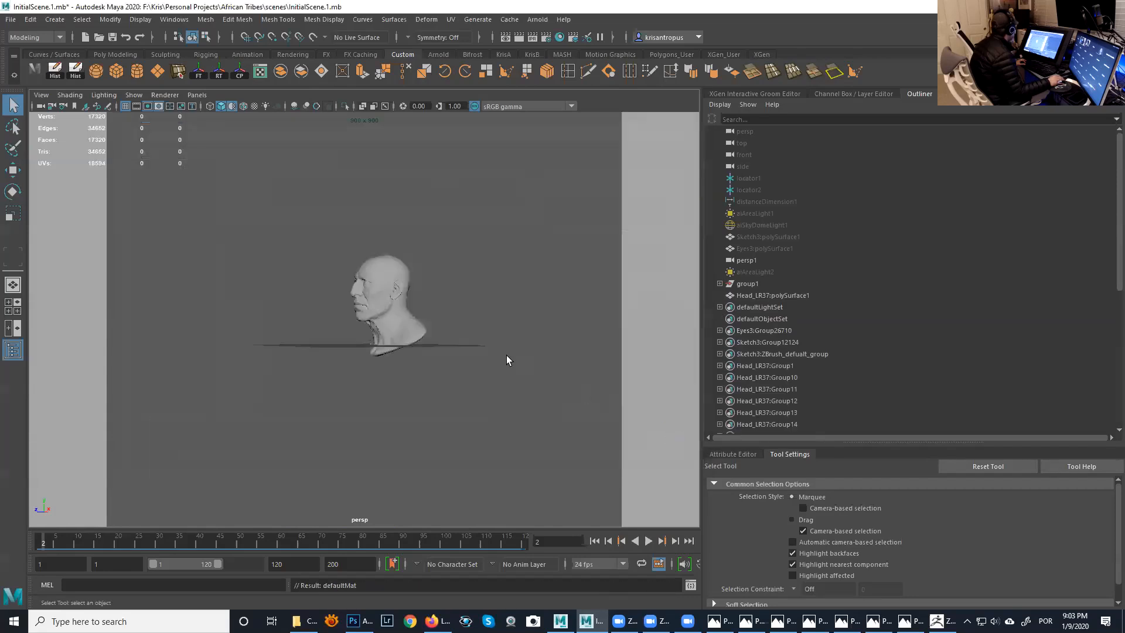
- Examine the imported Head_LR37 head up close and inspect its wireframe and polygon count
{"action": "left_click_drag", "start_coordinate": [432, 311], "coordinate": [498, 332], "text": "alt"}
{"action": "right_click_drag", "start_coordinate": [498, 332], "coordinate": [552, 408], "text": "alt"}
{"action": "left_click_drag", "start_coordinate": [552, 408], "coordinate": [410, 362], "text": "alt"}
{"action": "left_click", "coordinate": [415, 342]}
{"action": "left_click_drag", "start_coordinate": [479, 338], "coordinate": [515, 332], "text": "alt"}
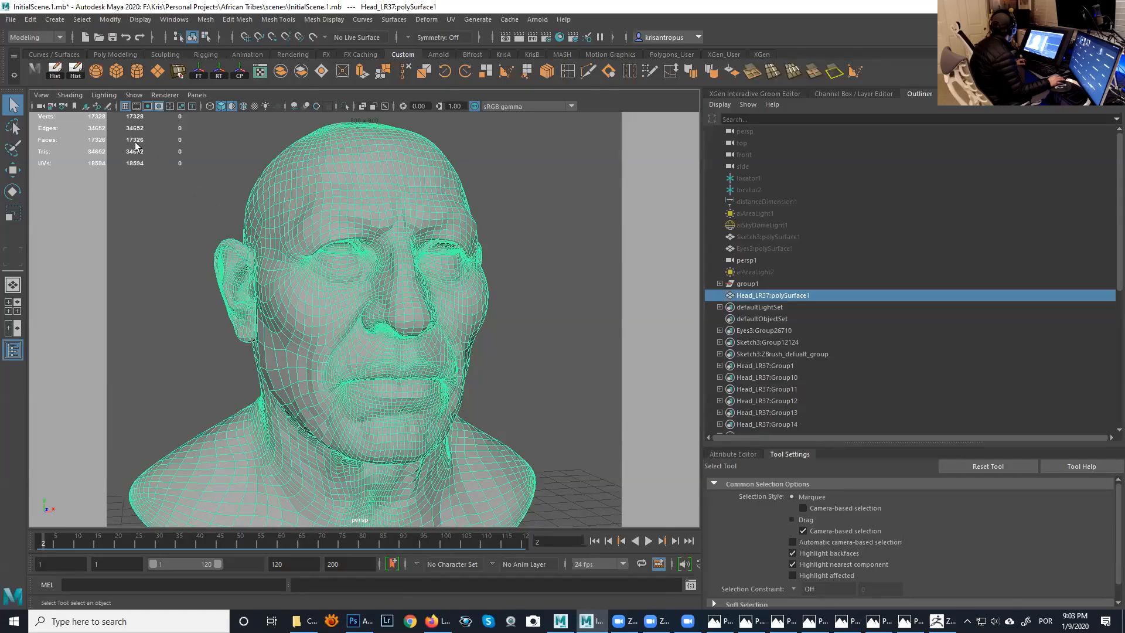
{"action": "left_click_drag", "start_coordinate": [277, 221], "coordinate": [215, 198], "text": "alt"}
{"action": "left_click", "coordinate": [216, 198]}
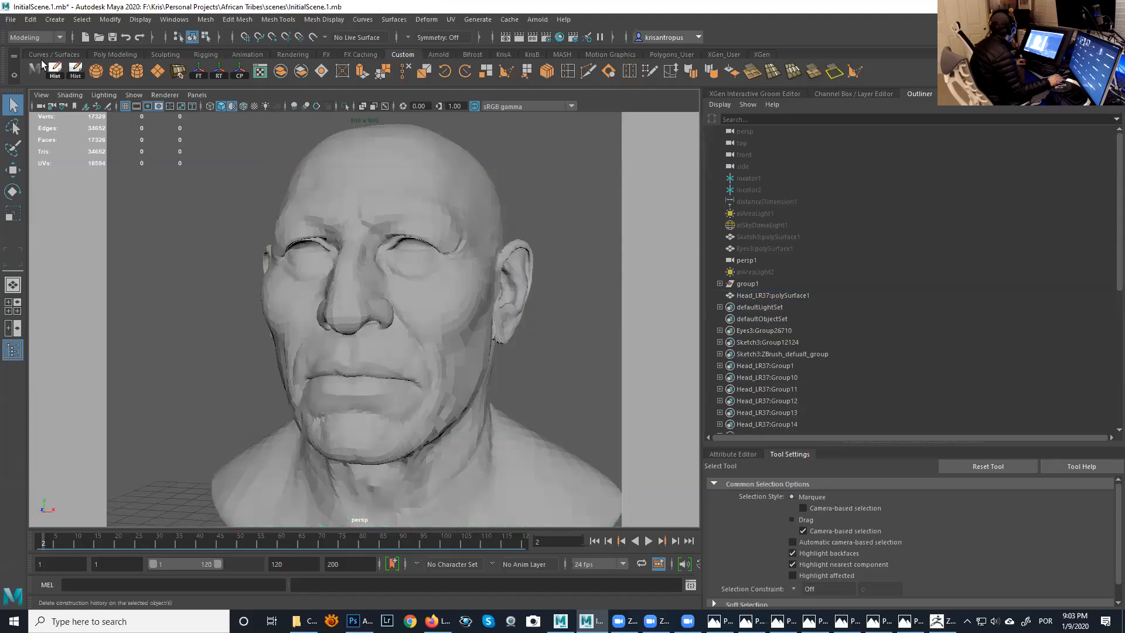
- Import JessHead_MR38.OBJ from the OBJ folder of the Jessica project under Personal Projects
{"action": "left_click", "coordinate": [11, 19]}
{"action": "left_click", "coordinate": [76, 149]}
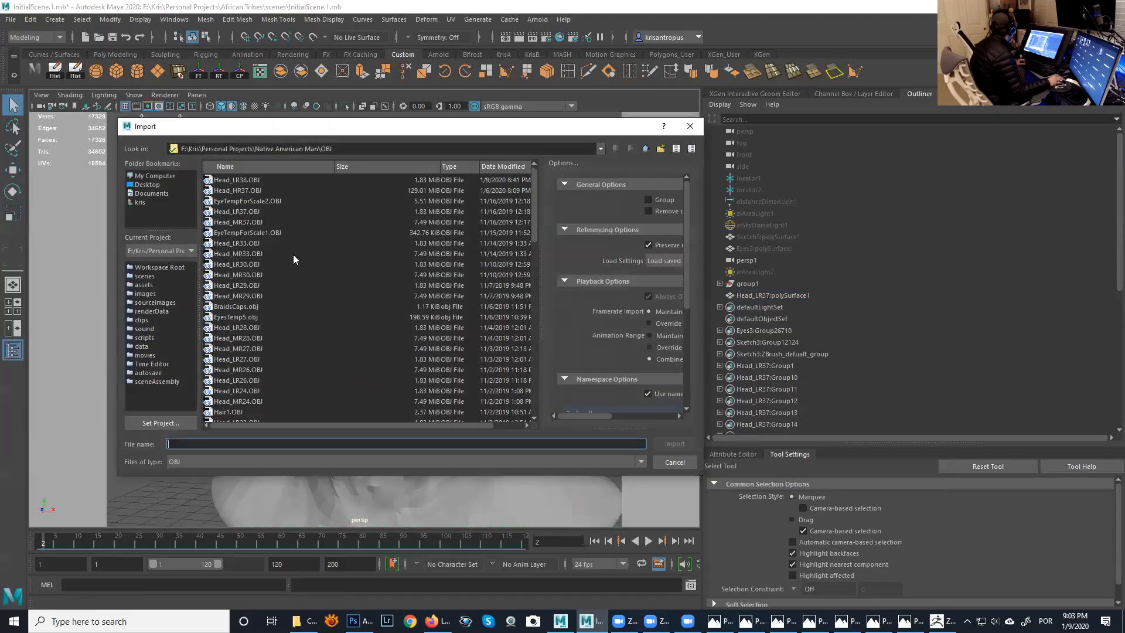
{"action": "left_click", "coordinate": [646, 148]}
{"action": "left_click", "coordinate": [645, 148]}
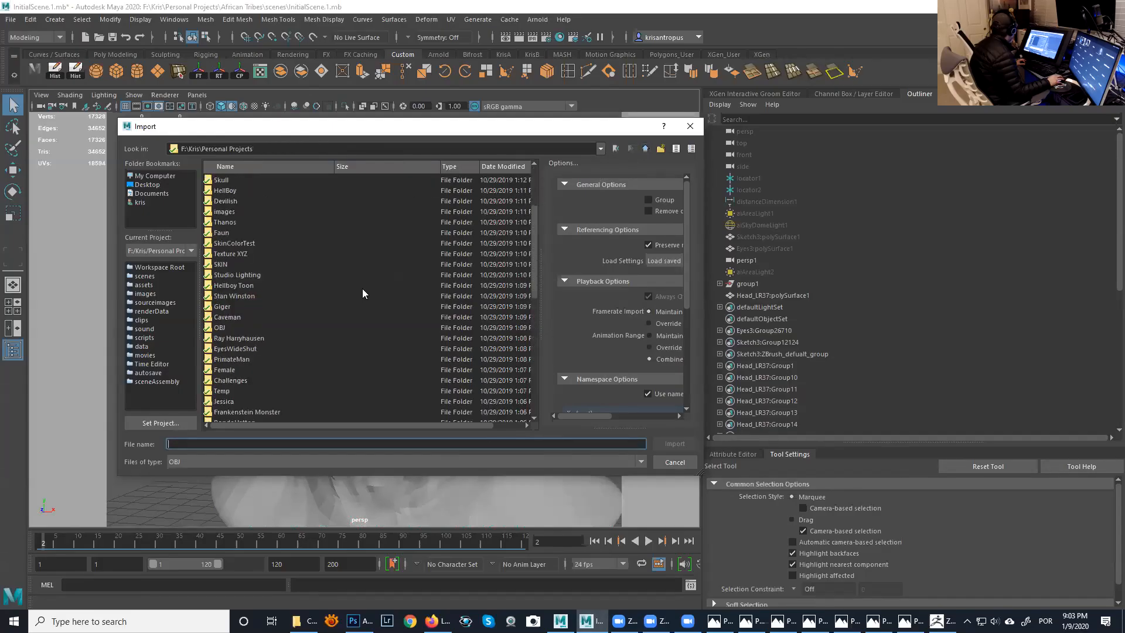
{"action": "left_click", "coordinate": [292, 167]}
{"action": "scroll", "coordinate": [291, 316], "scroll_direction": "down", "scroll_amount": 5}
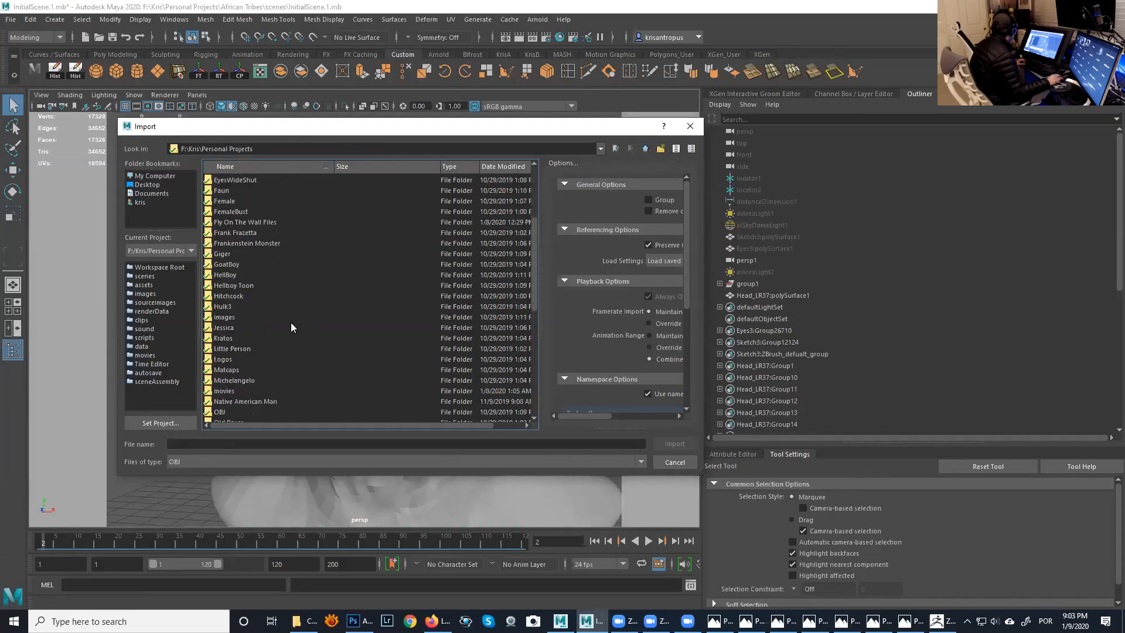
{"action": "double_click", "coordinate": [230, 328]}
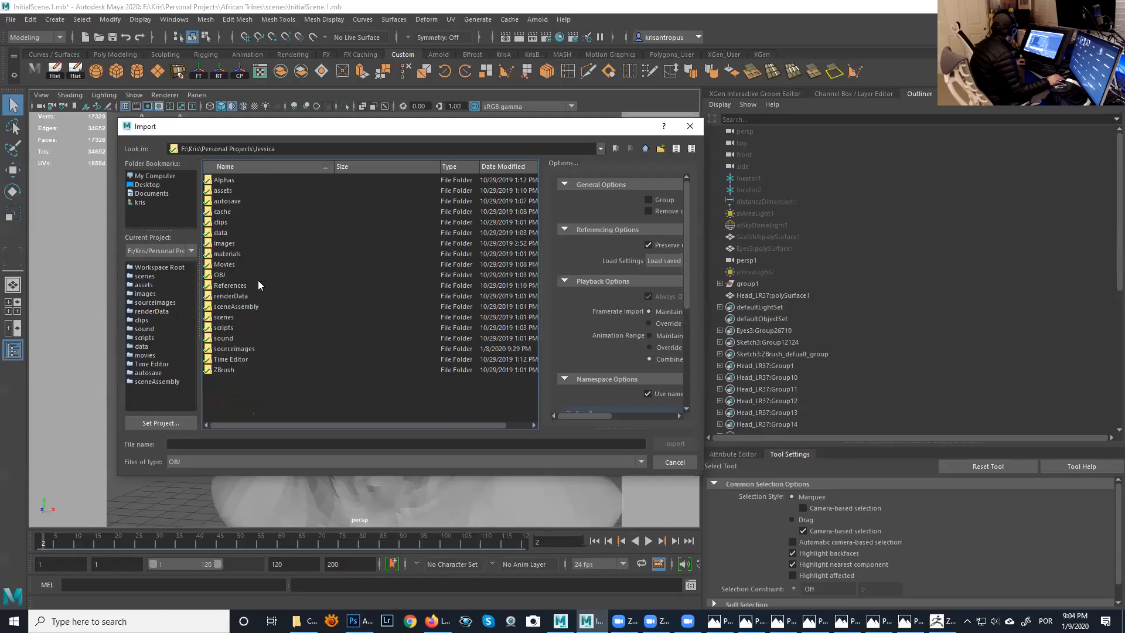
{"action": "double_click", "coordinate": [219, 276]}
{"action": "left_click", "coordinate": [506, 167]}
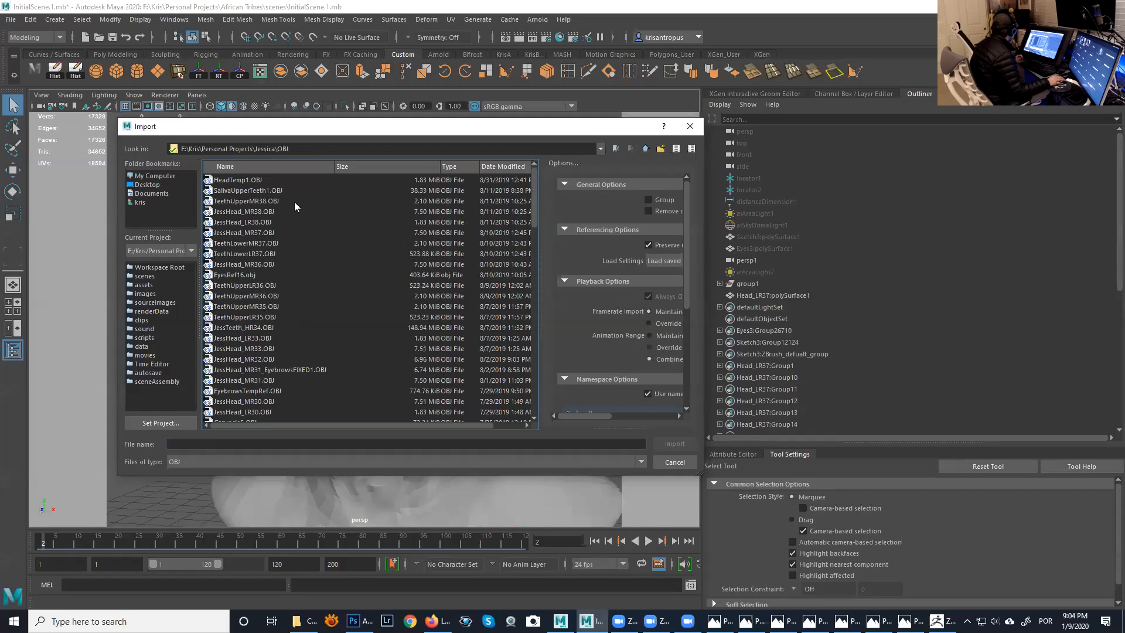
{"action": "left_click", "coordinate": [263, 211]}
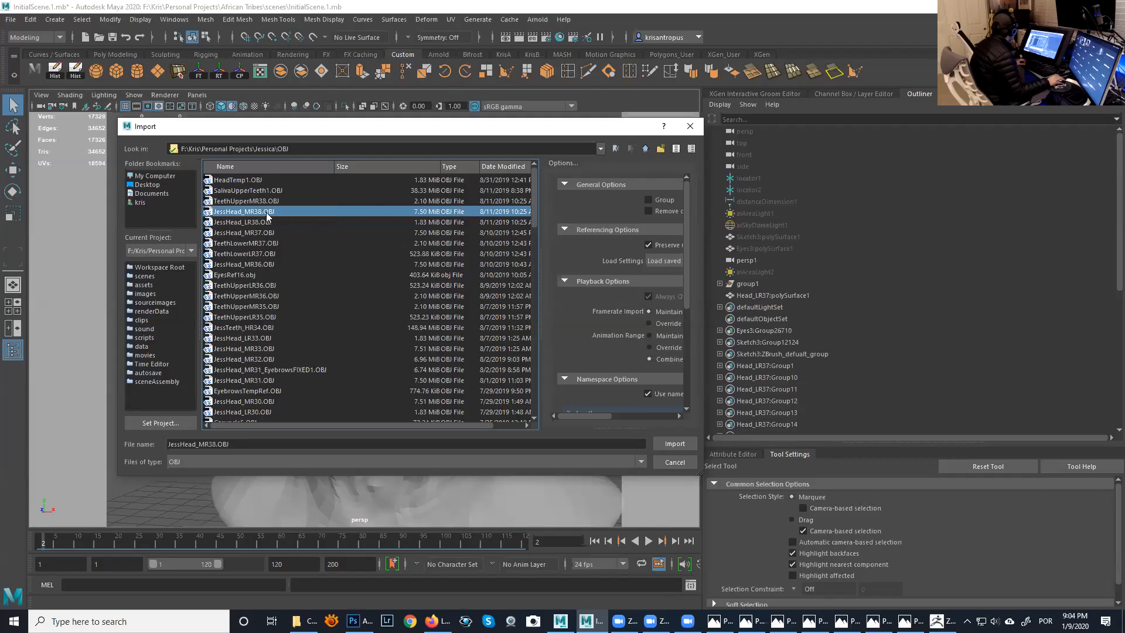
{"action": "left_click", "coordinate": [674, 444]}
- Examine the imported JessHead_MR38 head from the front, checking the smiling face and the tilt of the head
{"action": "right_click_drag", "start_coordinate": [440, 368], "coordinate": [375, 322], "text": "alt"}
{"action": "middle_click_drag", "start_coordinate": [434, 340], "coordinate": [449, 234], "text": "alt"}
{"action": "left_click_drag", "start_coordinate": [448, 252], "coordinate": [477, 269], "text": "alt"}
{"action": "right_click_drag", "start_coordinate": [477, 269], "coordinate": [580, 322], "text": "alt"}
{"action": "left_click_drag", "start_coordinate": [581, 323], "coordinate": [448, 351], "text": "alt"}
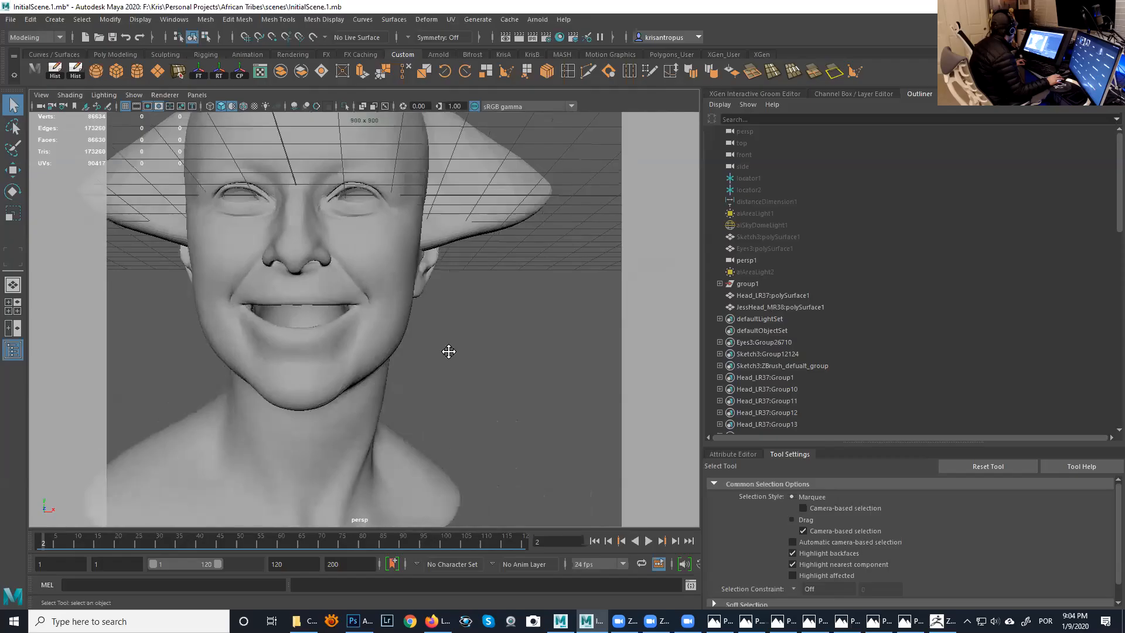
{"action": "middle_click_drag", "start_coordinate": [448, 351], "coordinate": [457, 372], "text": "alt"}
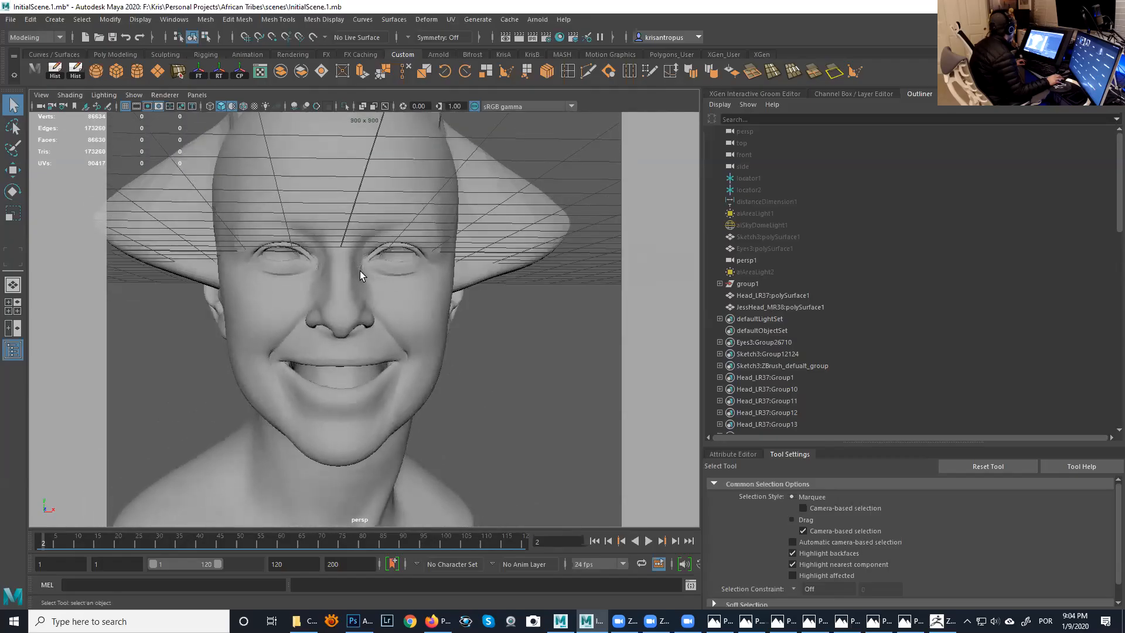
{"action": "left_click_drag", "start_coordinate": [405, 250], "coordinate": [358, 274], "text": "alt"}
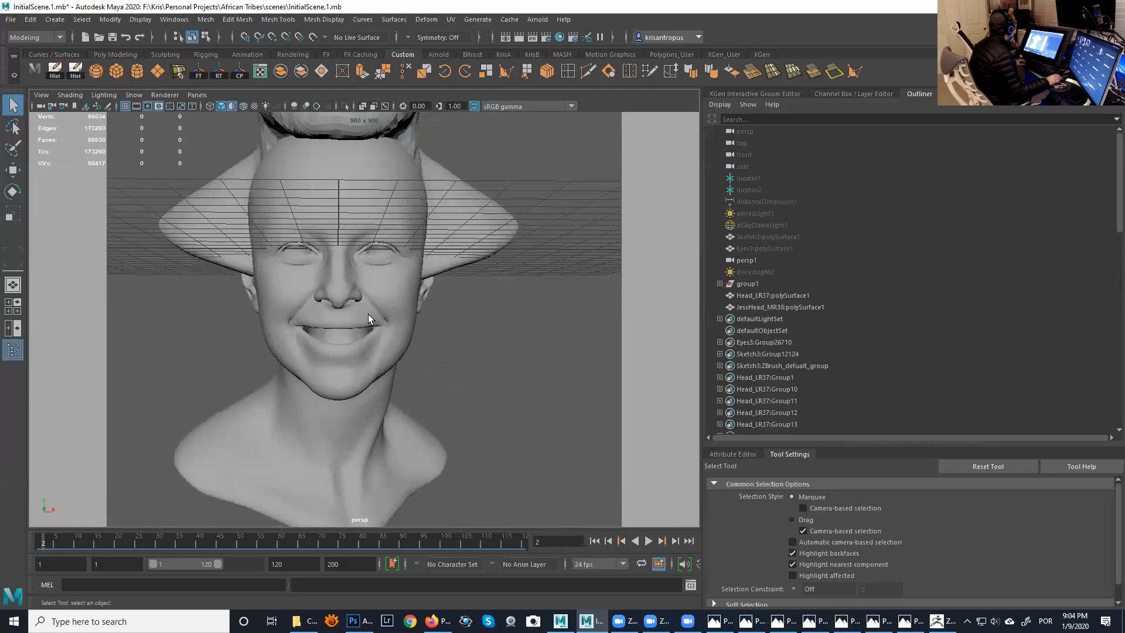
{"action": "mouse_move", "coordinate": [367, 384]}
{"action": "left_mouse_down", "text": "alt"}
{"action": "mouse_move", "coordinate": [290, 378]}
{"action": "mouse_move", "coordinate": [355, 368]}
{"action": "left_mouse_up", "text": "alt"}
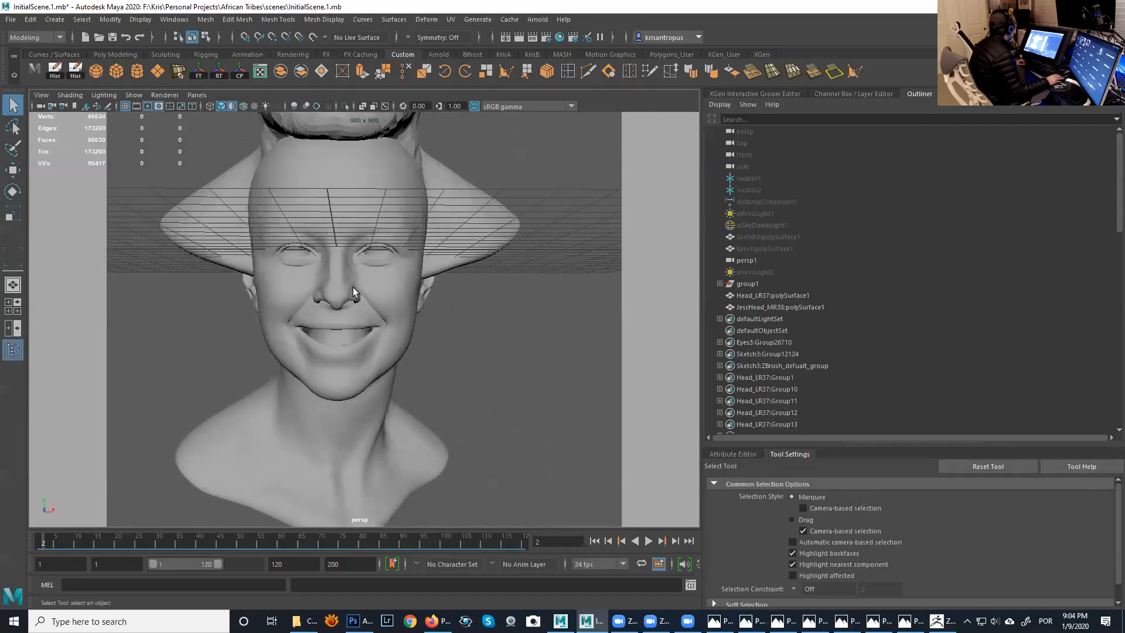
{"action": "left_click_drag", "start_coordinate": [392, 334], "coordinate": [497, 317], "text": "alt"}
{"action": "middle_click_drag", "start_coordinate": [440, 308], "coordinate": [444, 301], "text": "alt"}
{"action": "left_click_drag", "start_coordinate": [444, 301], "coordinate": [497, 318], "text": "alt"}
{"action": "mouse_move", "coordinate": [355, 332]}
{"action": "left_mouse_down", "text": "alt"}
{"action": "mouse_move", "coordinate": [355, 366]}
{"action": "mouse_move", "coordinate": [289, 335]}
{"action": "mouse_move", "coordinate": [369, 322]}
{"action": "mouse_move", "coordinate": [377, 367]}
{"action": "mouse_move", "coordinate": [350, 349]}
{"action": "mouse_move", "coordinate": [295, 352]}
{"action": "mouse_move", "coordinate": [445, 352]}
{"action": "mouse_move", "coordinate": [428, 332]}
{"action": "mouse_move", "coordinate": [351, 327]}
{"action": "mouse_move", "coordinate": [381, 322]}
{"action": "mouse_move", "coordinate": [370, 321]}
{"action": "left_mouse_up", "text": "alt"}
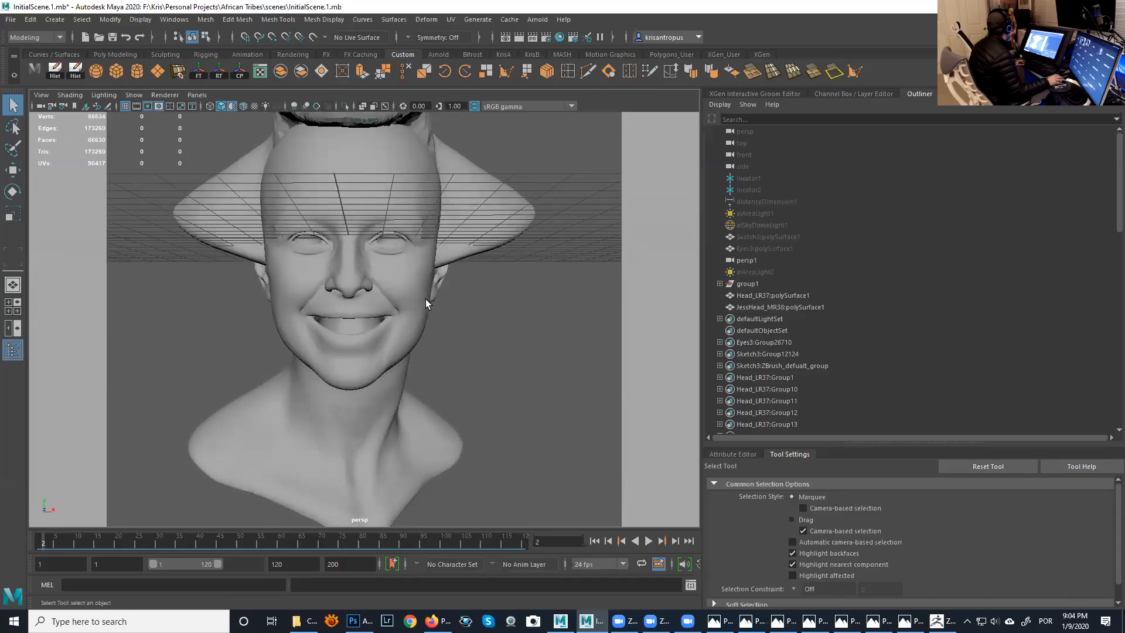
{"action": "left_click_drag", "start_coordinate": [412, 269], "coordinate": [457, 312], "text": "alt"}
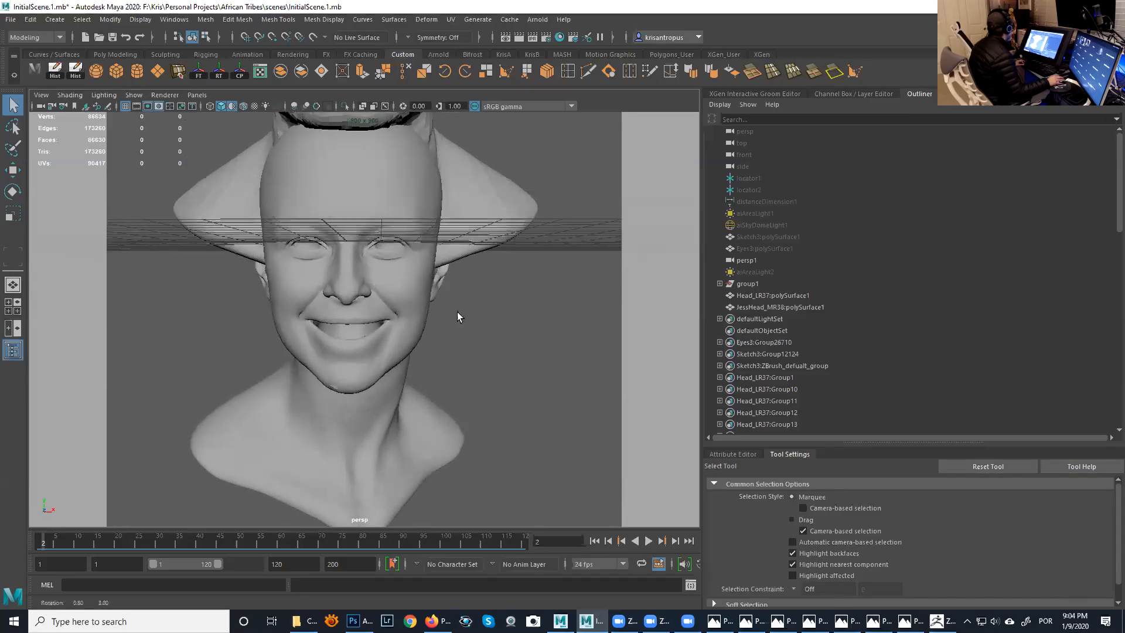
- Roll the perspective camera slightly with the Roll Tool to adjust the tilt of the smiling head in the view
{"action": "left_click", "coordinate": [41, 94]}
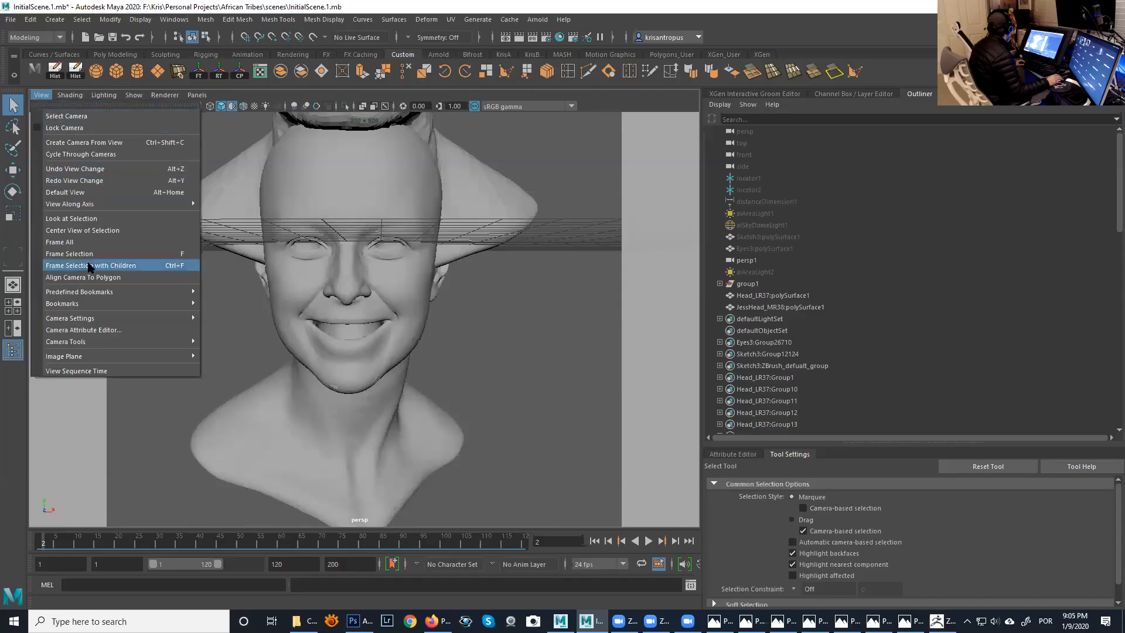
{"action": "mouse_move", "coordinate": [92, 341]}
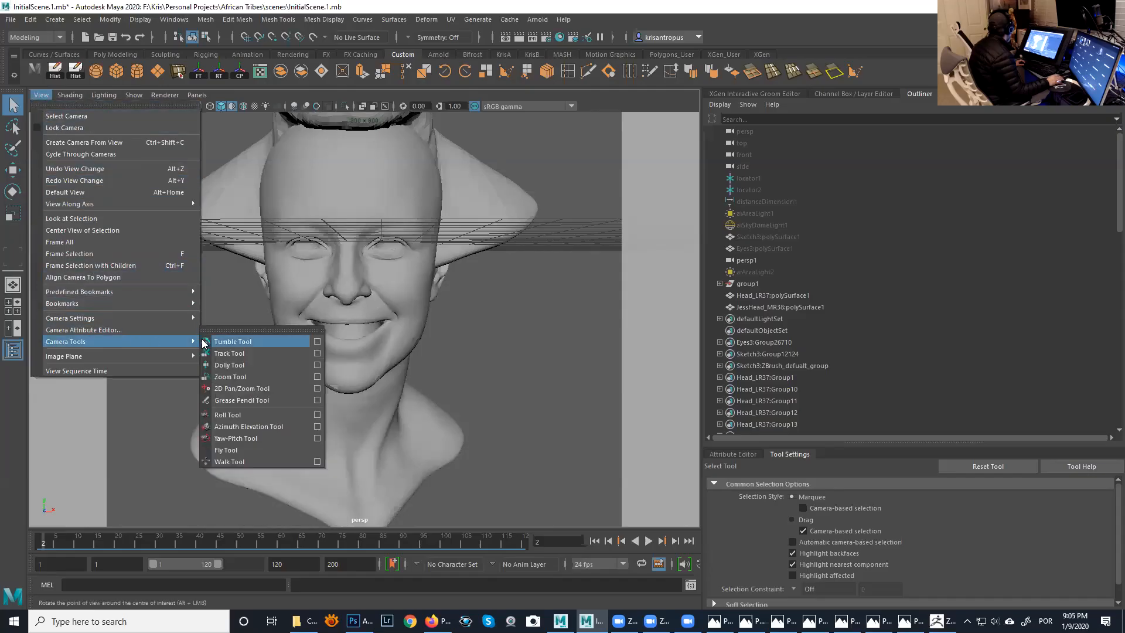
{"action": "left_click", "coordinate": [234, 416]}
{"action": "left_click_drag", "start_coordinate": [398, 346], "coordinate": [408, 398]}
{"action": "mouse_move", "coordinate": [467, 342]}
{"action": "left_mouse_down"}
{"action": "mouse_move", "coordinate": [427, 334]}
{"action": "mouse_move", "coordinate": [442, 341]}
{"action": "mouse_move", "coordinate": [465, 327]}
{"action": "left_mouse_up"}
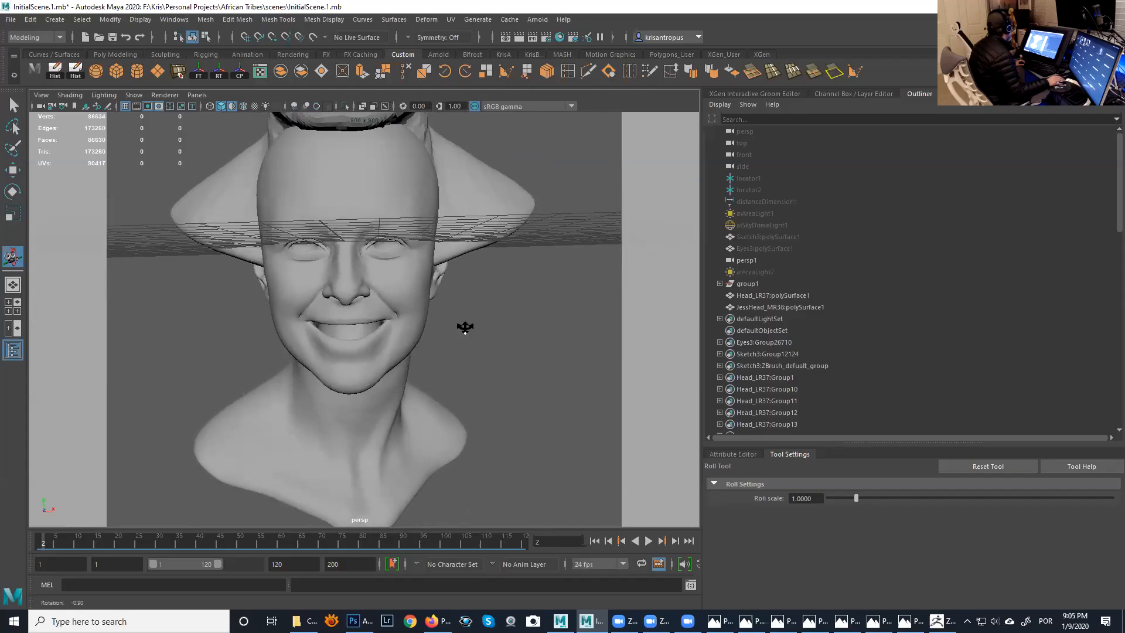
{"action": "left_click", "coordinate": [41, 95]}
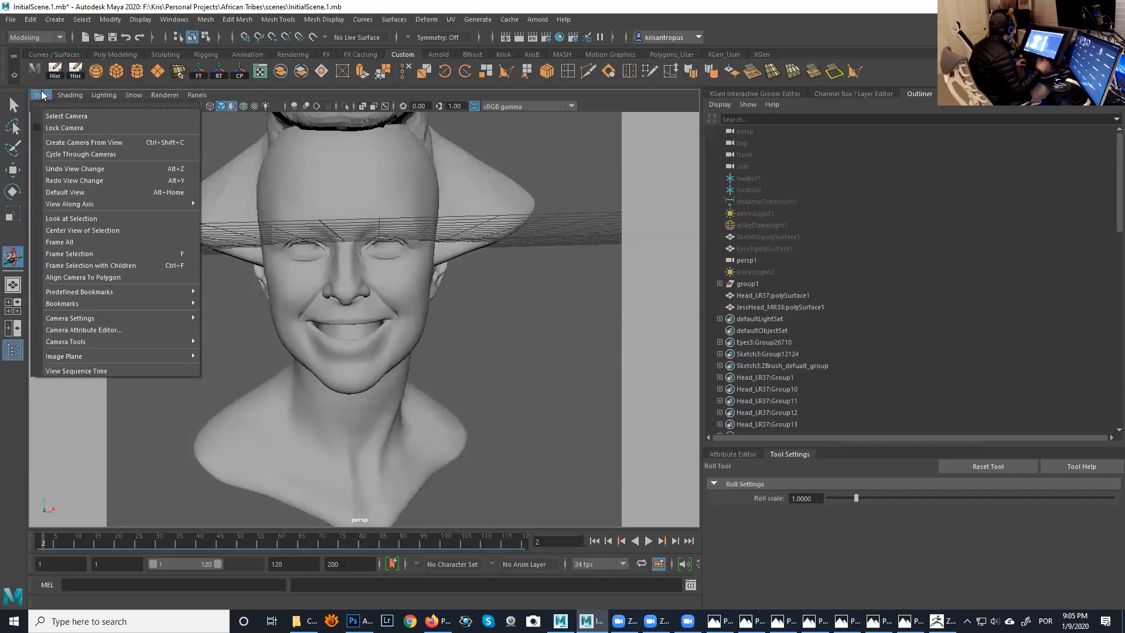
{"action": "mouse_move", "coordinate": [56, 94]}
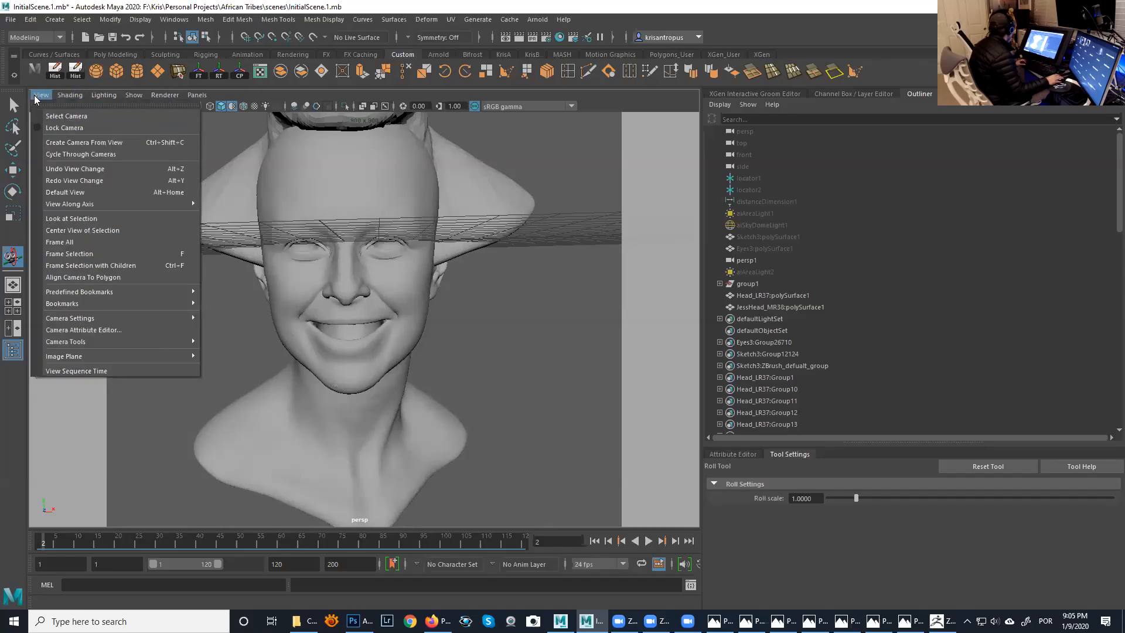
{"action": "mouse_move", "coordinate": [117, 203]}
{"action": "left_click", "coordinate": [435, 281]}
{"action": "left_click_drag", "start_coordinate": [361, 235], "coordinate": [406, 276], "text": "alt"}
{"action": "left_click", "coordinate": [42, 97]}
- Select the smiling JessHead_MR38 head with the Select Tool, frame it and delete it from the scene
{"action": "left_click", "coordinate": [13, 105]}
{"action": "left_click", "coordinate": [384, 217]}
{"action": "key", "text": "f"}
{"action": "left_click_drag", "start_coordinate": [396, 322], "coordinate": [364, 276], "text": "alt"}
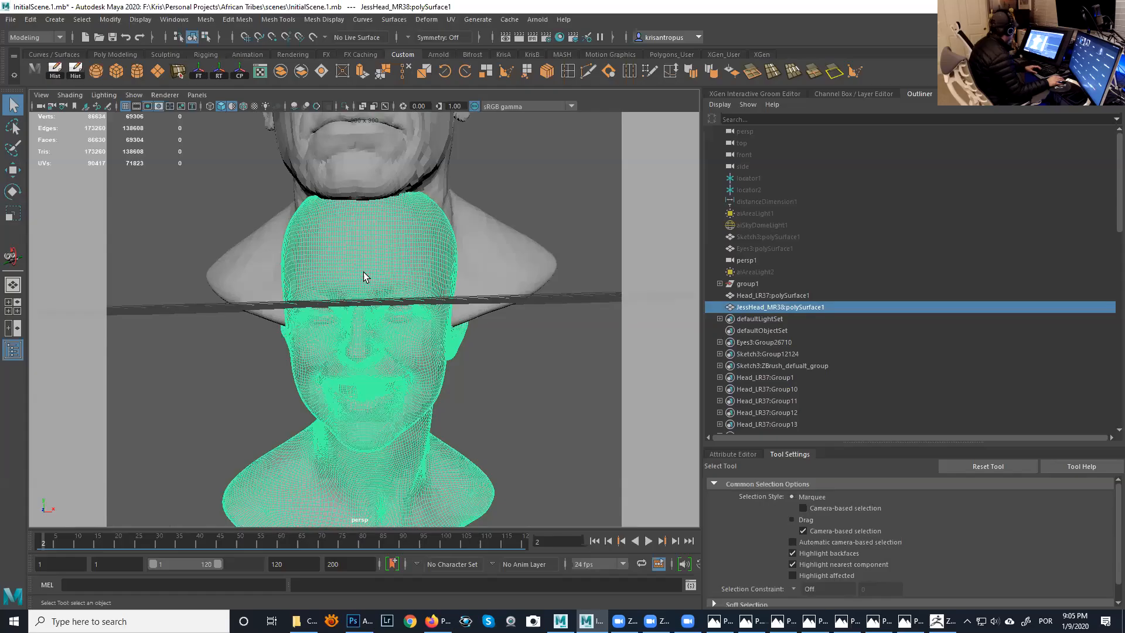
{"action": "key", "text": "Delete"}
- Import JessHead_LR38.OBJ from the OBJ folder of the Jessica project
{"action": "left_click", "coordinate": [11, 20]}
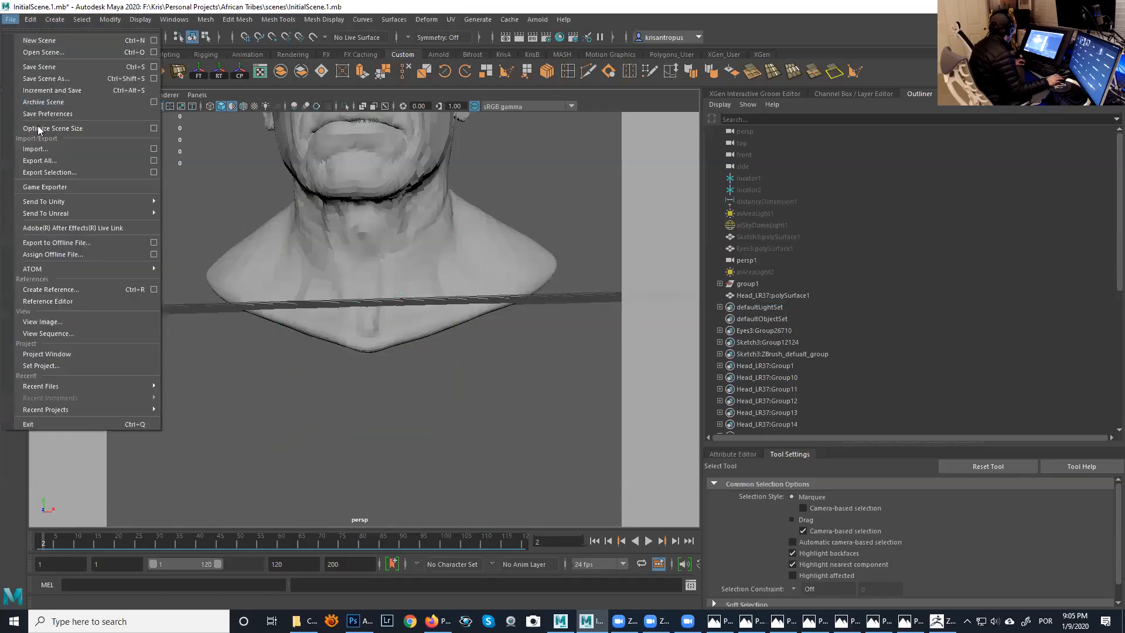
{"action": "left_click", "coordinate": [46, 146]}
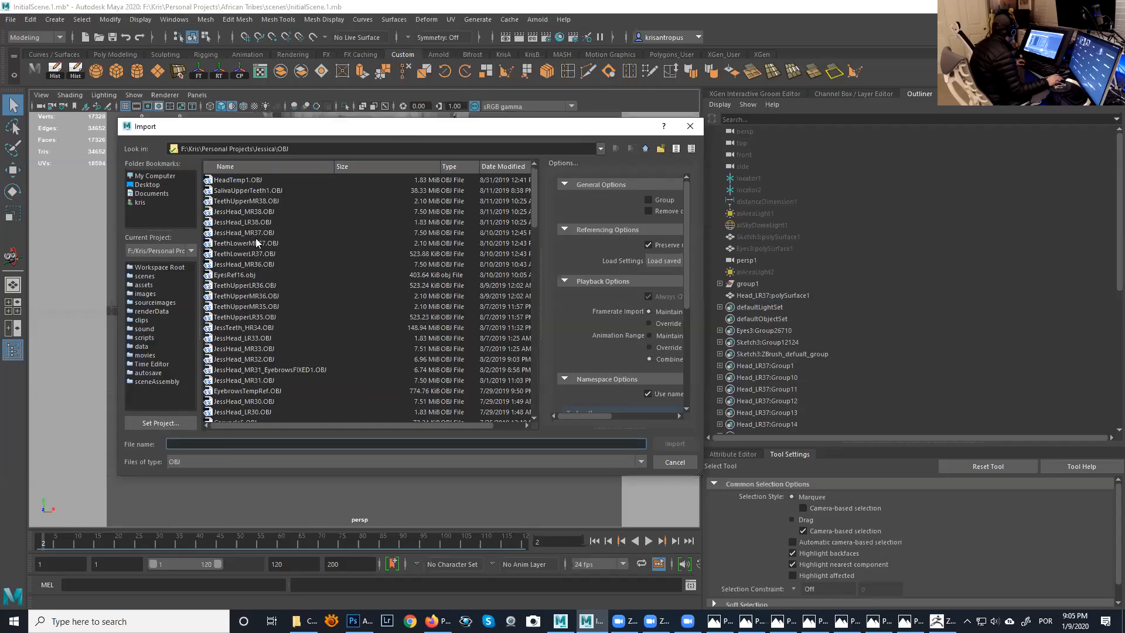
{"action": "left_click", "coordinate": [257, 223]}
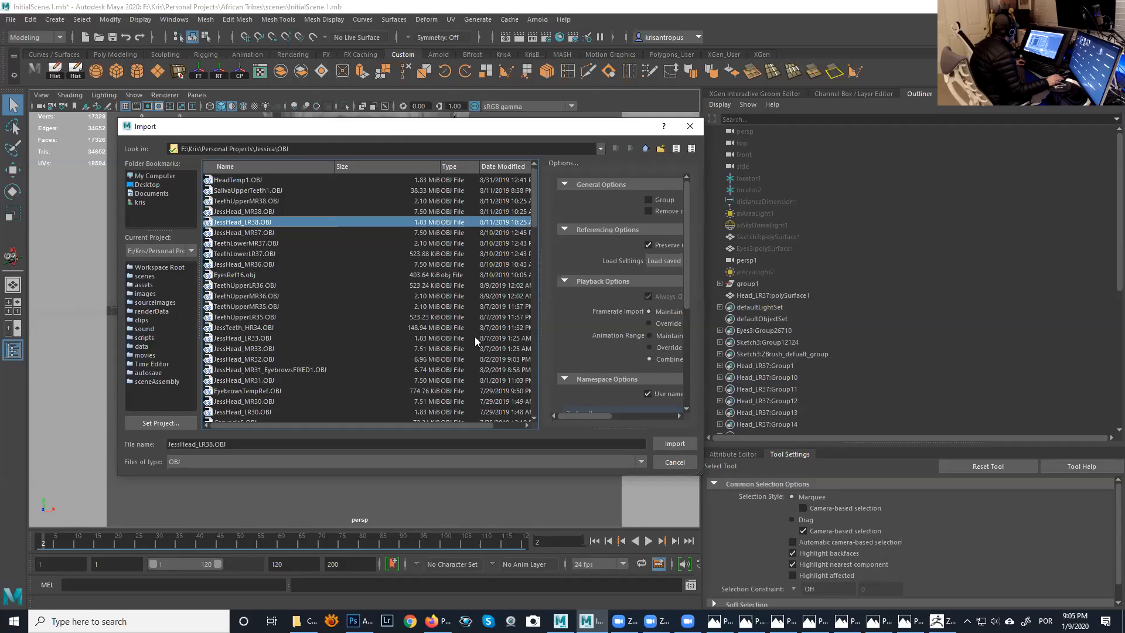
{"action": "left_click", "coordinate": [674, 443]}
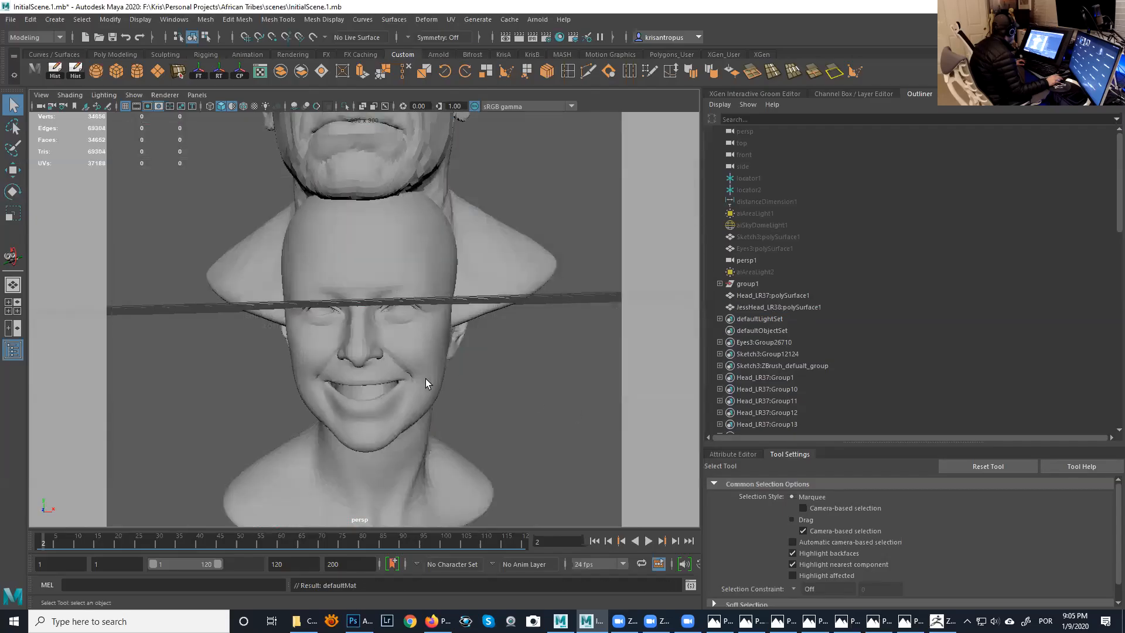
- Select the Head_LR37 and JessHead_LR38 heads in turn and compare their vertex, edge and face counts
{"action": "left_click", "coordinate": [425, 378]}
{"action": "left_click_drag", "start_coordinate": [447, 378], "coordinate": [507, 268], "text": "alt"}
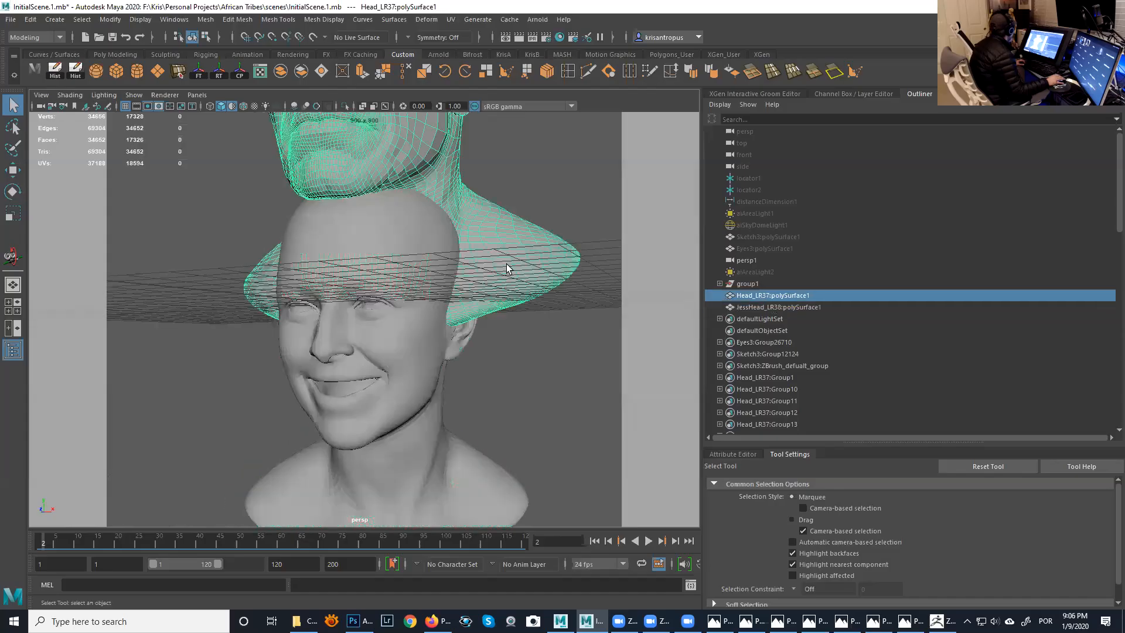
{"action": "left_click_drag", "start_coordinate": [434, 331], "coordinate": [289, 263], "text": "alt"}
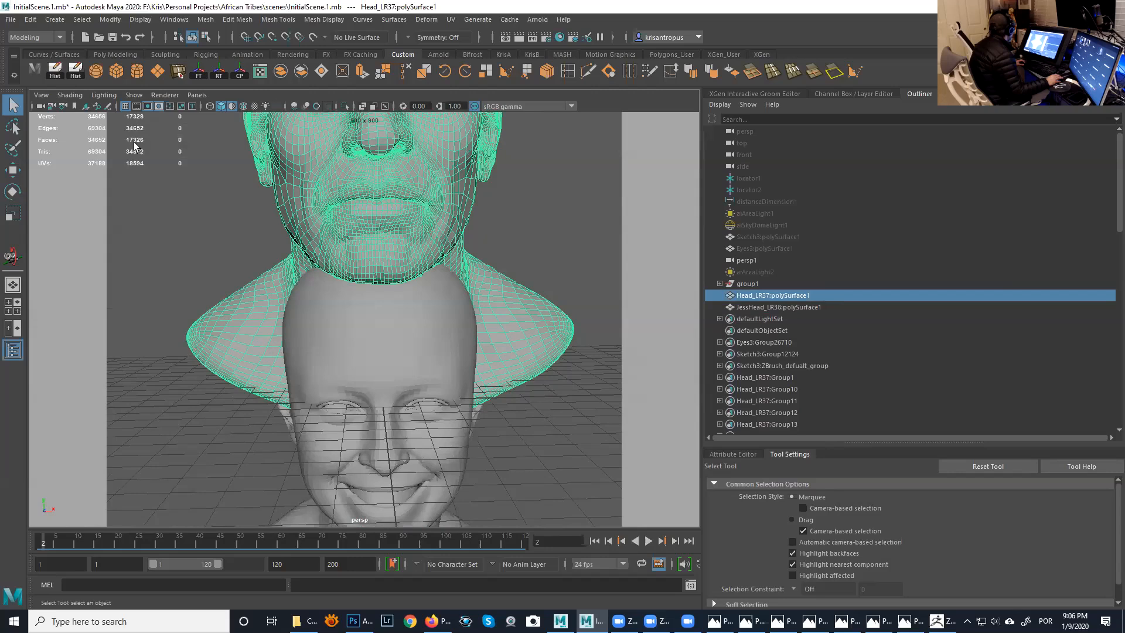
{"action": "left_click", "coordinate": [403, 321]}
{"action": "left_click", "coordinate": [387, 233]}
{"action": "left_click", "coordinate": [384, 297]}
{"action": "left_click", "coordinate": [375, 219]}
{"action": "left_click", "coordinate": [383, 295]}
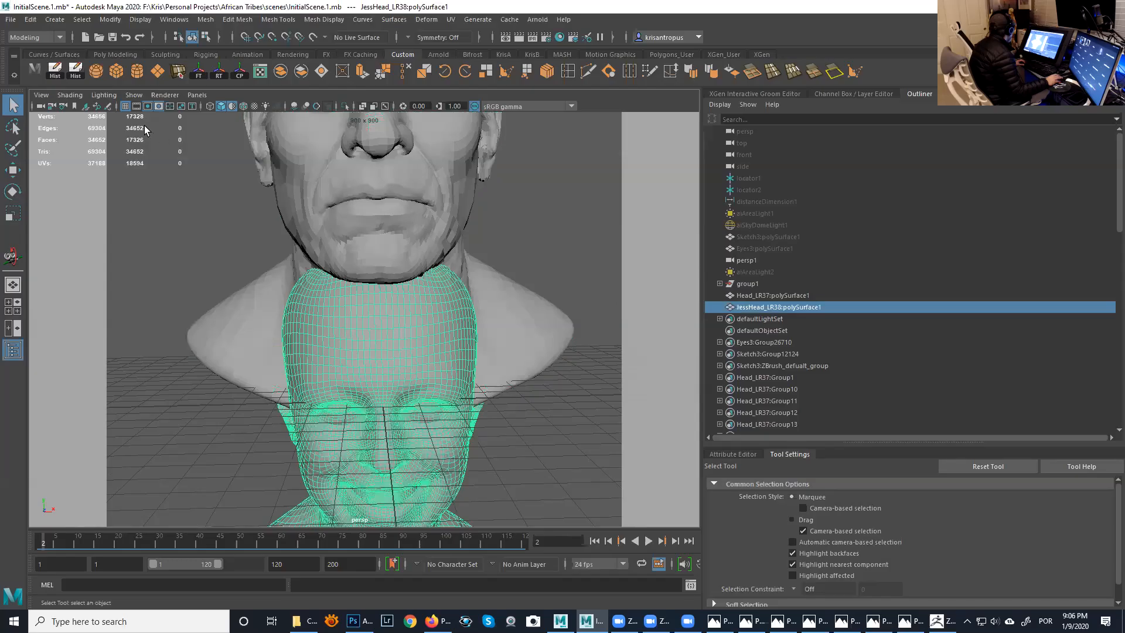
{"action": "left_click", "coordinate": [326, 233]}
{"action": "left_click", "coordinate": [346, 326]}
{"action": "left_click", "coordinate": [397, 269]}
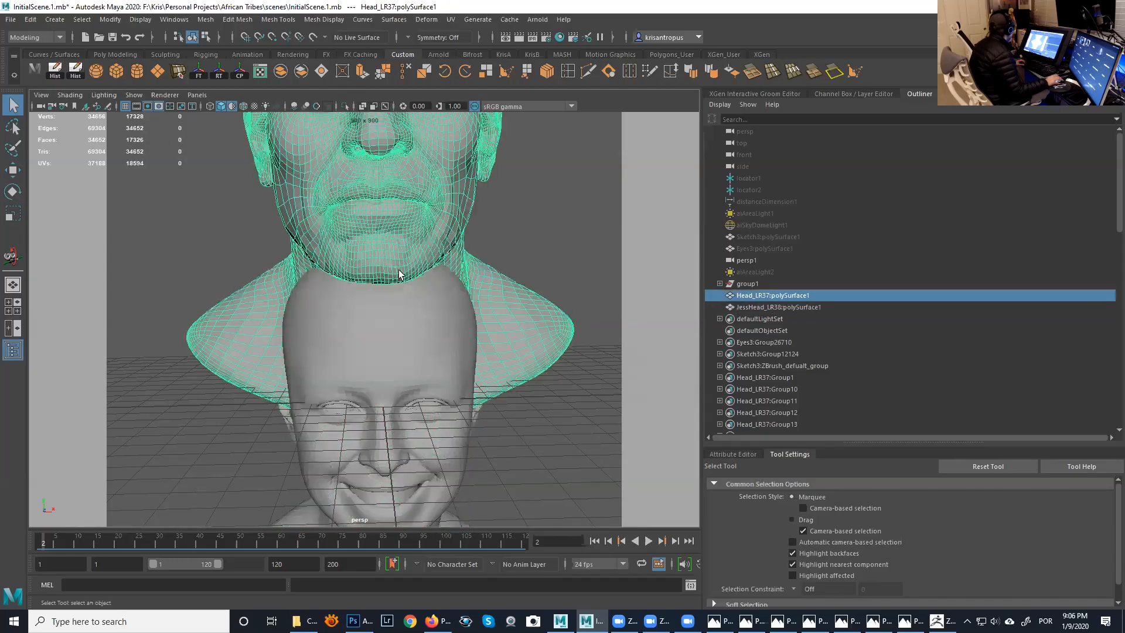
{"action": "left_click", "coordinate": [423, 325]}
{"action": "left_click_drag", "start_coordinate": [417, 310], "coordinate": [427, 324], "text": "alt"}
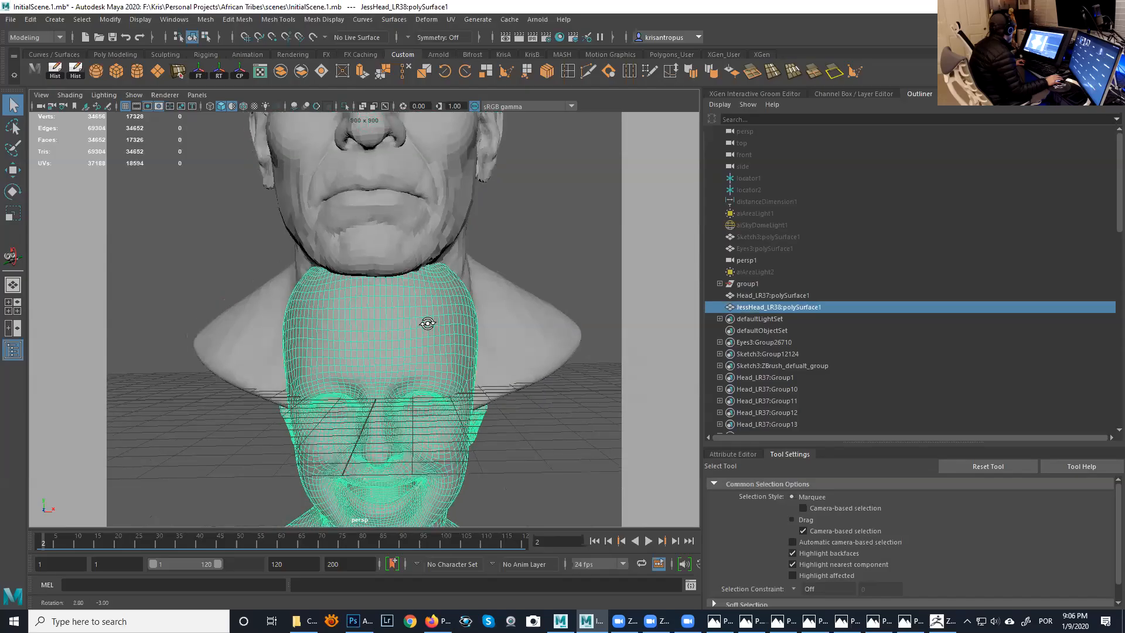
{"action": "right_click_drag", "start_coordinate": [427, 324], "coordinate": [381, 299], "text": "alt"}
{"action": "left_click_drag", "start_coordinate": [380, 300], "coordinate": [416, 300], "text": "alt"}
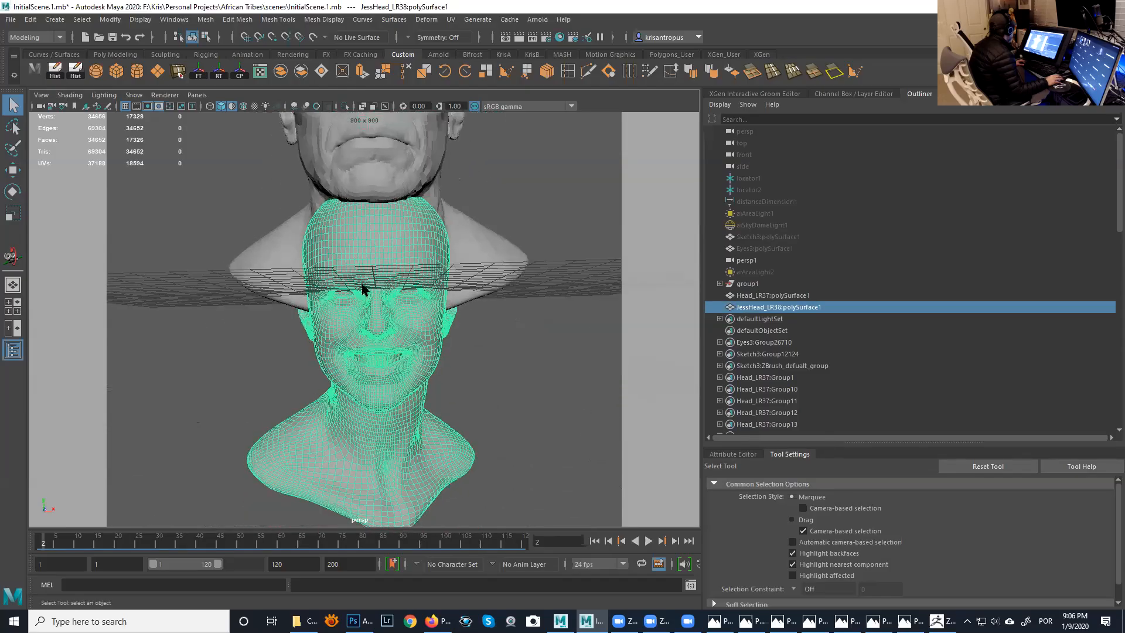
{"action": "left_click_drag", "start_coordinate": [394, 341], "coordinate": [370, 323], "text": "alt"}
{"action": "left_click_drag", "start_coordinate": [399, 332], "coordinate": [368, 276], "text": "alt"}
{"action": "left_click", "coordinate": [374, 338]}
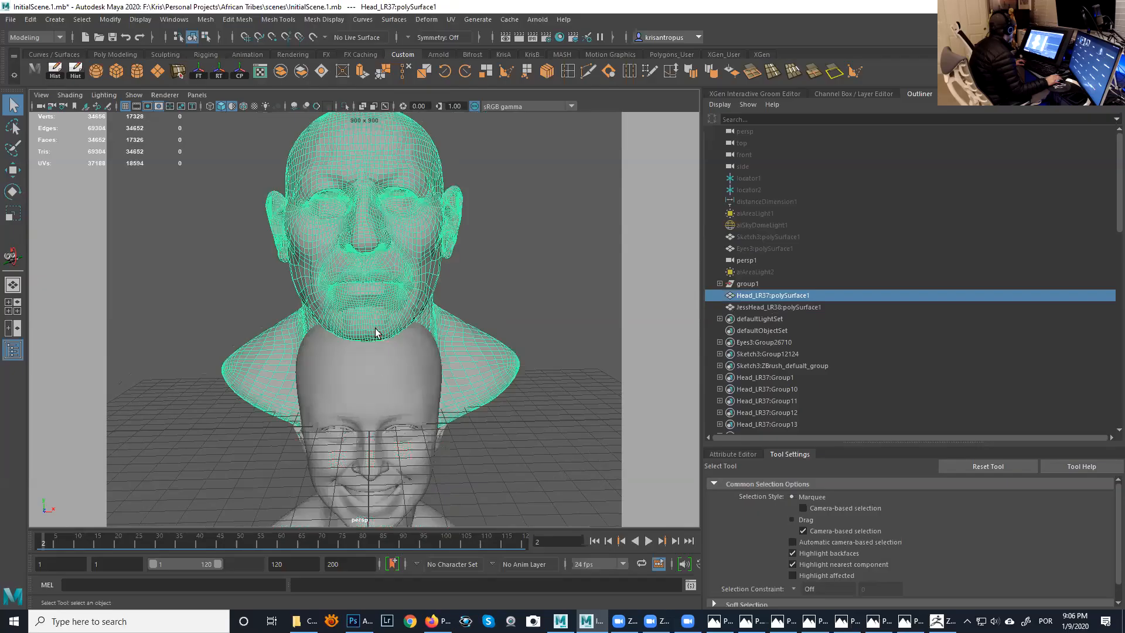
{"action": "left_click", "coordinate": [409, 387]}
{"action": "left_click", "coordinate": [370, 271]}
{"action": "left_click", "coordinate": [395, 368]}
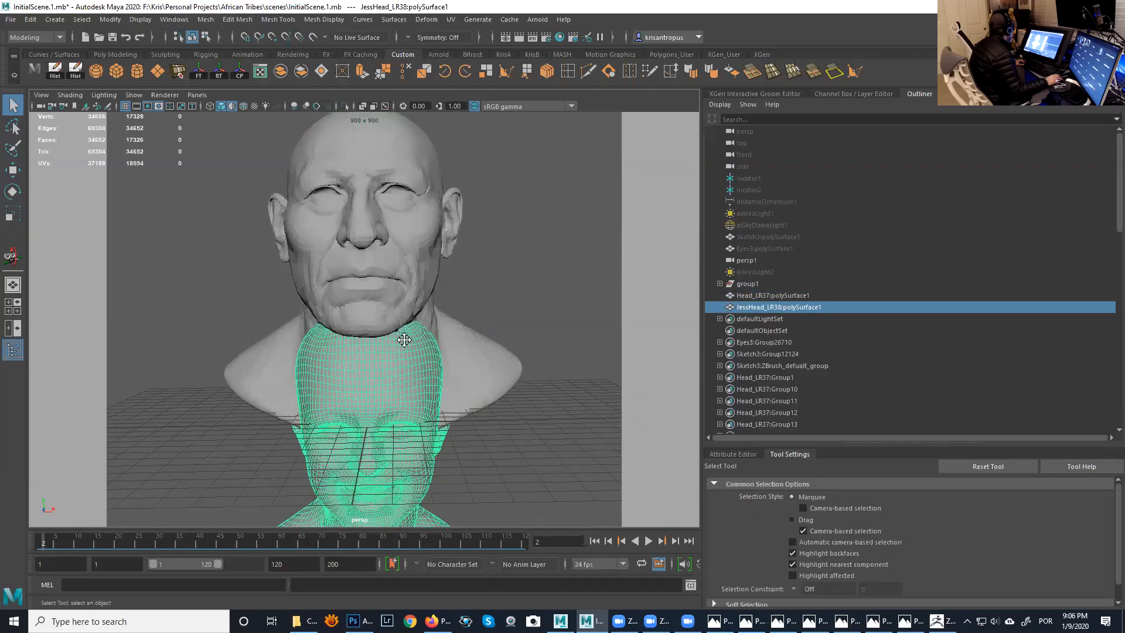
- Examine the low-resolution shaded surface of the Head_LR37 head up close, above the selected JessHead_LR38 mesh
{"action": "middle_click_drag", "start_coordinate": [404, 340], "coordinate": [392, 329], "text": "alt"}
{"action": "left_click_drag", "start_coordinate": [392, 328], "coordinate": [366, 347], "text": "alt"}
{"action": "right_click_drag", "start_coordinate": [366, 347], "coordinate": [407, 311], "text": "alt"}
{"action": "left_click_drag", "start_coordinate": [406, 311], "coordinate": [375, 293], "text": "alt"}
{"action": "right_click_drag", "start_coordinate": [375, 293], "coordinate": [347, 273], "text": "alt"}
{"action": "left_click_drag", "start_coordinate": [347, 273], "coordinate": [411, 279], "text": "alt"}
{"action": "right_click_drag", "start_coordinate": [411, 279], "coordinate": [442, 302], "text": "alt"}
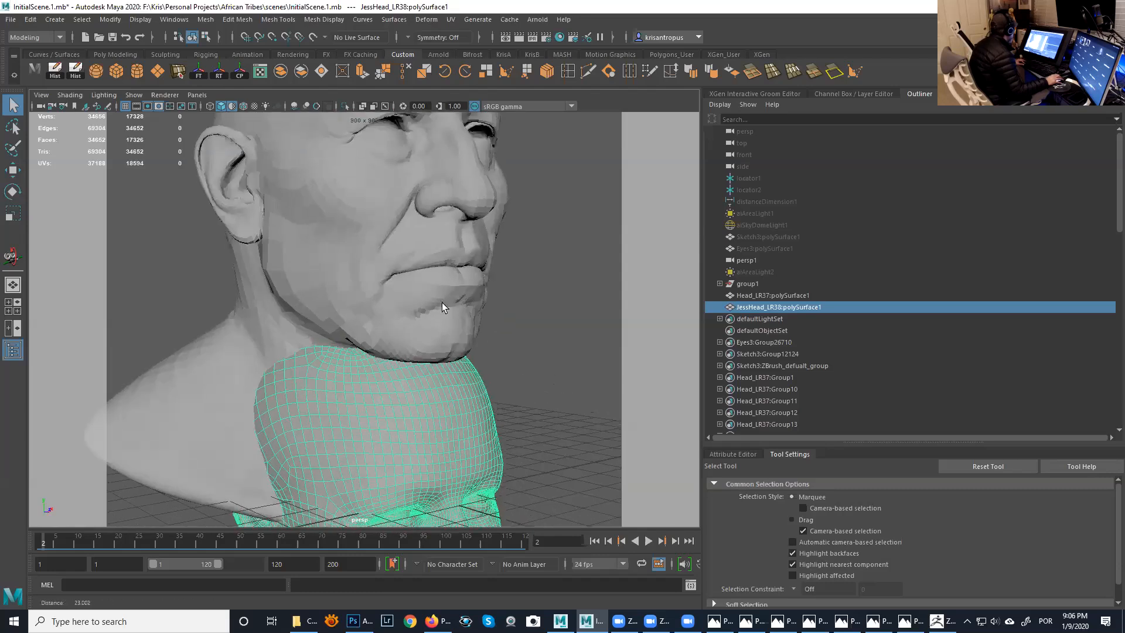
{"action": "middle_click_drag", "start_coordinate": [442, 302], "coordinate": [382, 296], "text": "alt"}
- Turn on wireframe over shading in the perspective view and clear the selection of the Head_LR37 head
{"action": "left_click", "coordinate": [384, 298]}
{"action": "left_click_drag", "start_coordinate": [409, 305], "coordinate": [286, 244], "text": "alt"}
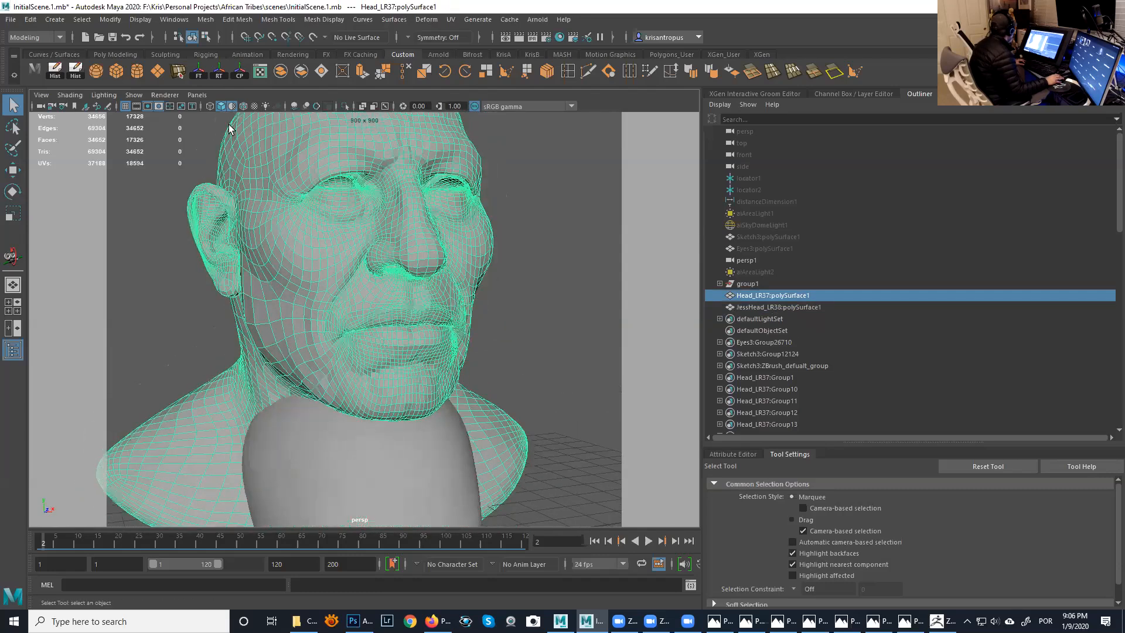
{"action": "left_click", "coordinate": [243, 105]}
{"action": "left_click", "coordinate": [504, 259]}
{"action": "mouse_move", "coordinate": [504, 259]}
{"action": "left_mouse_down", "text": "alt"}
{"action": "mouse_move", "coordinate": [393, 261]}
{"action": "mouse_move", "coordinate": [480, 263]}
{"action": "mouse_move", "coordinate": [374, 245]}
{"action": "left_mouse_up", "text": "alt"}
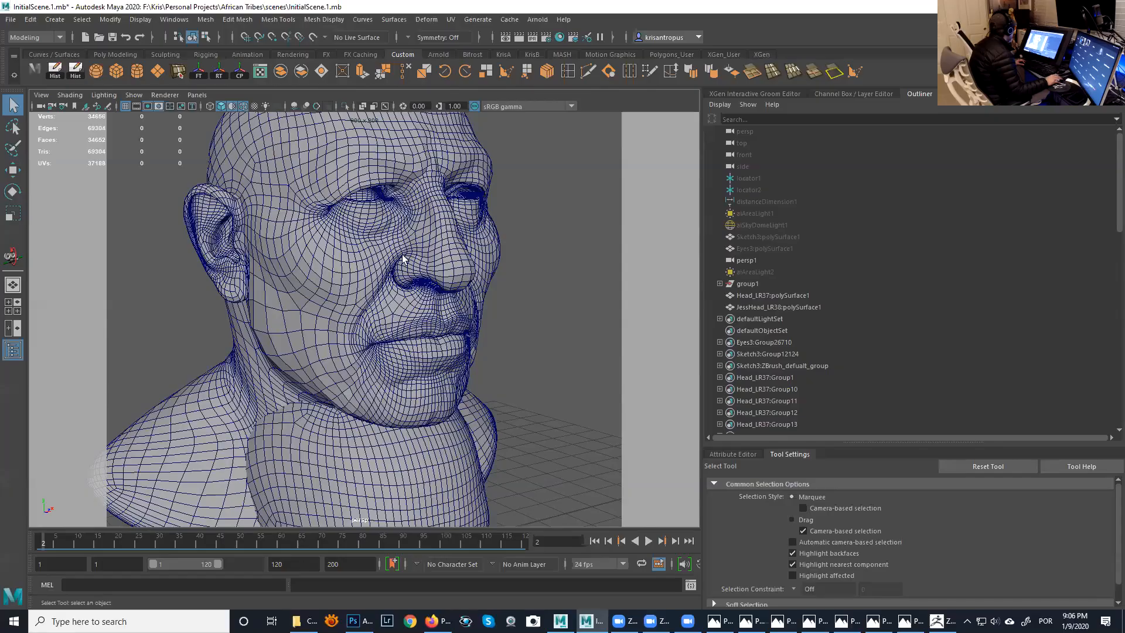
- Inspect the wireframe topology of the Head_LR37 head around the ear, neck, shoulders and face
{"action": "left_click_drag", "start_coordinate": [531, 279], "coordinate": [352, 301], "text": "alt"}
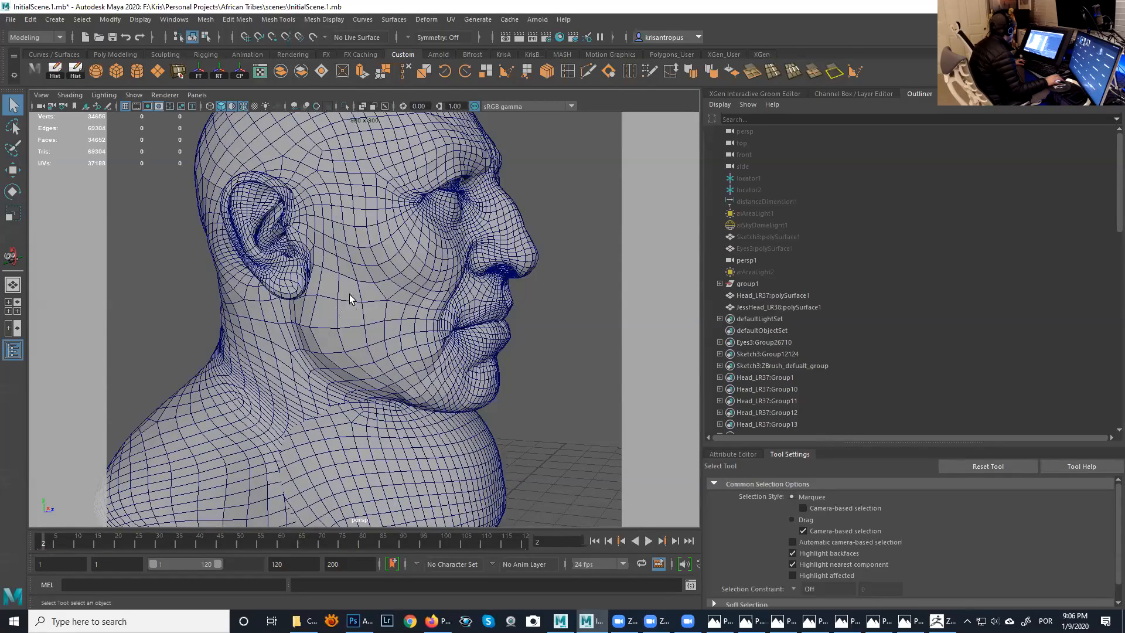
{"action": "left_click_drag", "start_coordinate": [558, 320], "coordinate": [404, 315], "text": "alt"}
{"action": "middle_click_drag", "start_coordinate": [537, 301], "coordinate": [507, 229], "text": "alt"}
{"action": "scroll", "coordinate": [400, 324], "scroll_direction": "up", "scroll_amount": 3}
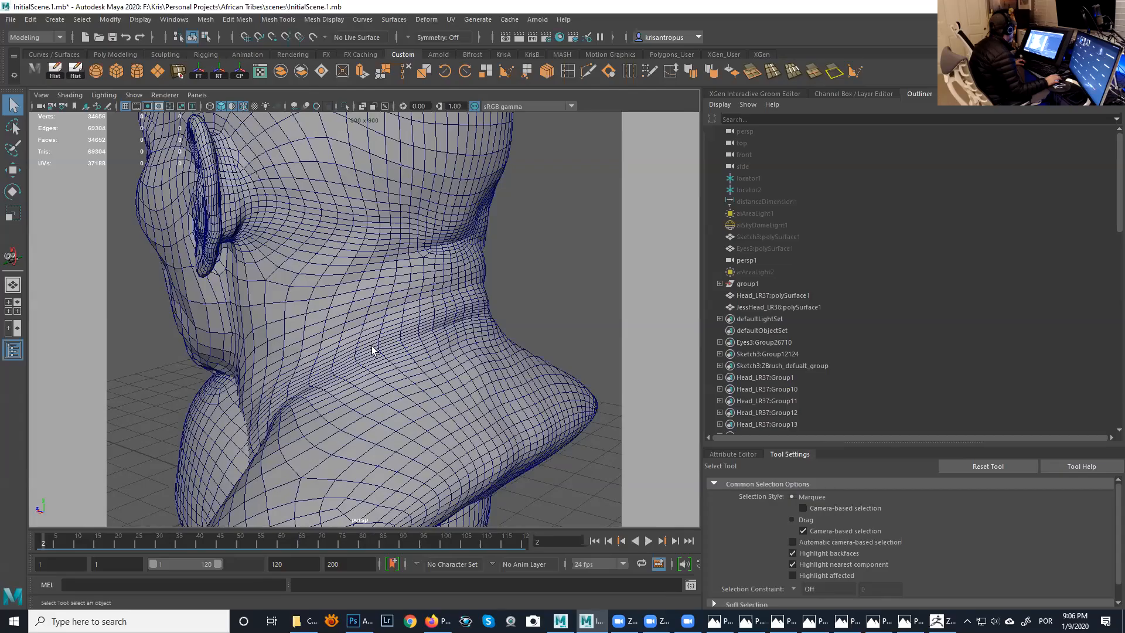
{"action": "left_click_drag", "start_coordinate": [568, 274], "coordinate": [380, 314], "text": "alt"}
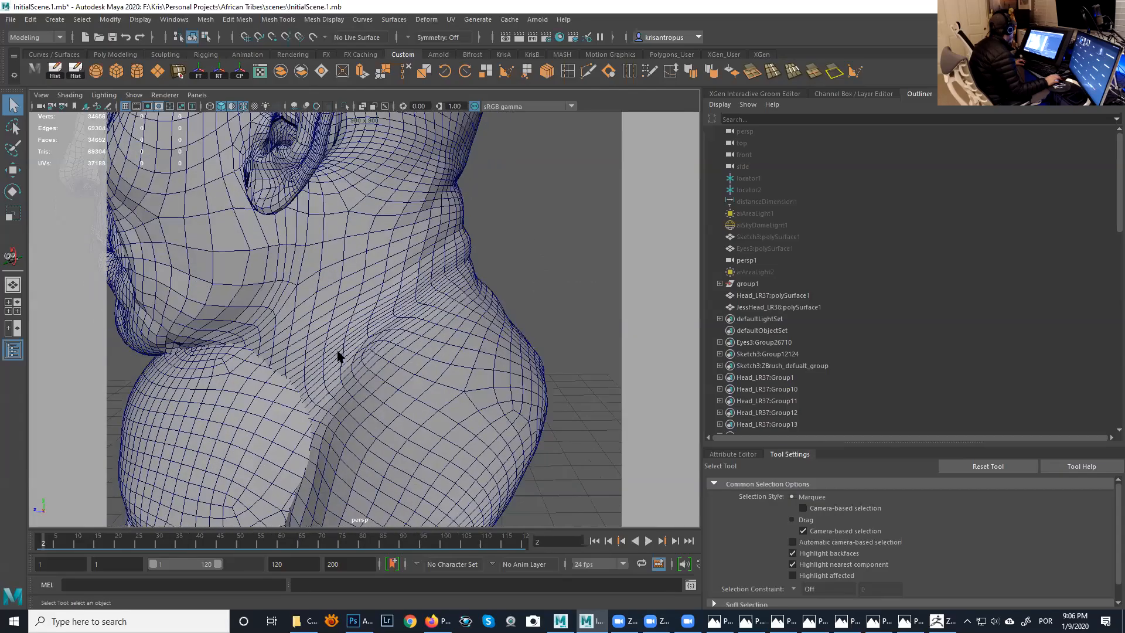
{"action": "left_click_drag", "start_coordinate": [548, 266], "coordinate": [447, 271], "text": "alt"}
{"action": "left_click_drag", "start_coordinate": [516, 269], "coordinate": [662, 271], "text": "alt"}
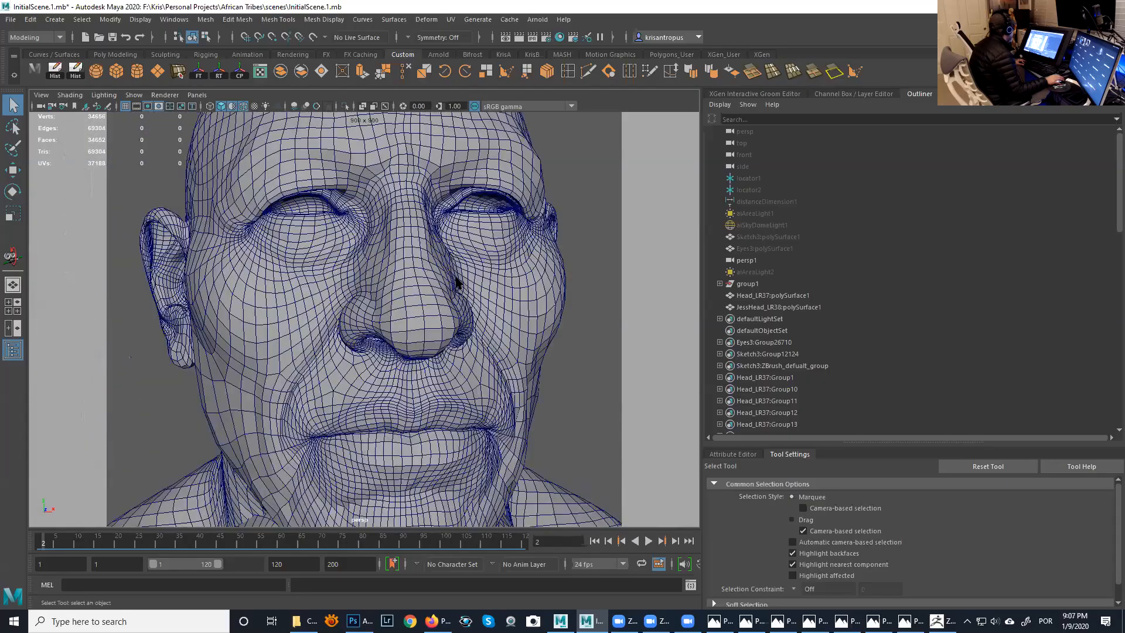
{"action": "right_click_drag", "start_coordinate": [496, 296], "coordinate": [451, 281], "text": "alt"}
- Look over the wireframe topology of the smiling JessHead_LR38 head from the front
{"action": "left_click_drag", "start_coordinate": [451, 281], "coordinate": [464, 303], "text": "alt"}
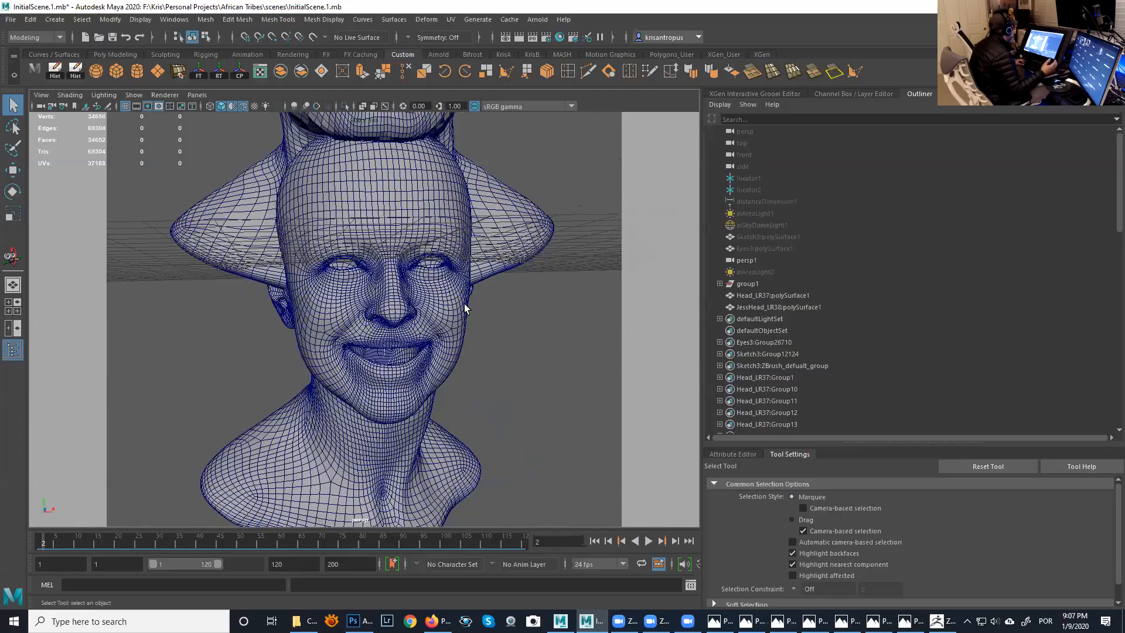
{"action": "right_click_drag", "start_coordinate": [464, 303], "coordinate": [475, 349], "text": "alt"}
{"action": "left_click_drag", "start_coordinate": [475, 349], "coordinate": [430, 286], "text": "alt"}
{"action": "right_click_drag", "start_coordinate": [431, 286], "coordinate": [395, 275], "text": "alt"}
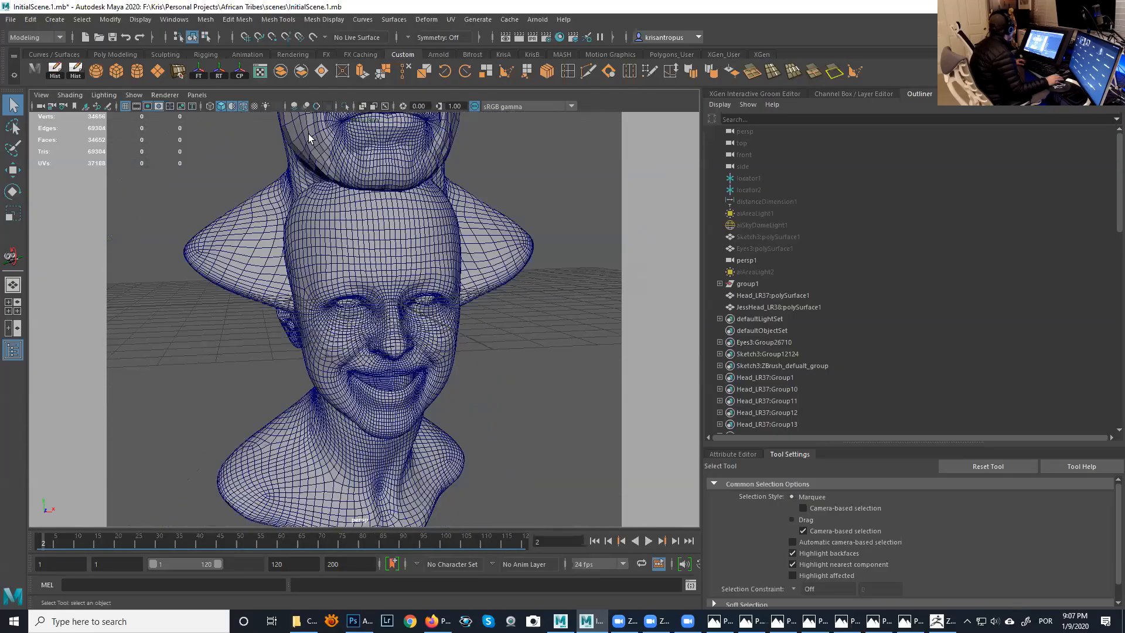
{"action": "left_click", "coordinate": [174, 19]}
{"action": "mouse_move", "coordinate": [200, 73]}
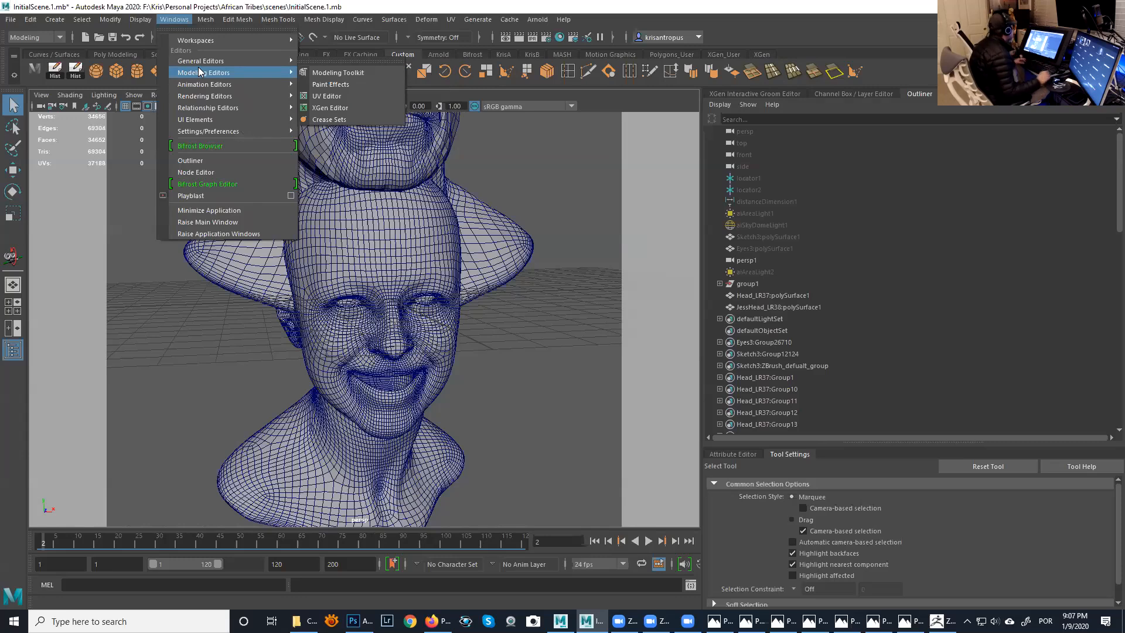
{"action": "left_click", "coordinate": [516, 176]}
- Compare the edge flow of the two stacked heads from several angles
{"action": "middle_click_drag", "start_coordinate": [477, 195], "coordinate": [482, 329], "text": "alt"}
{"action": "left_click_drag", "start_coordinate": [482, 332], "coordinate": [435, 228], "text": "alt"}
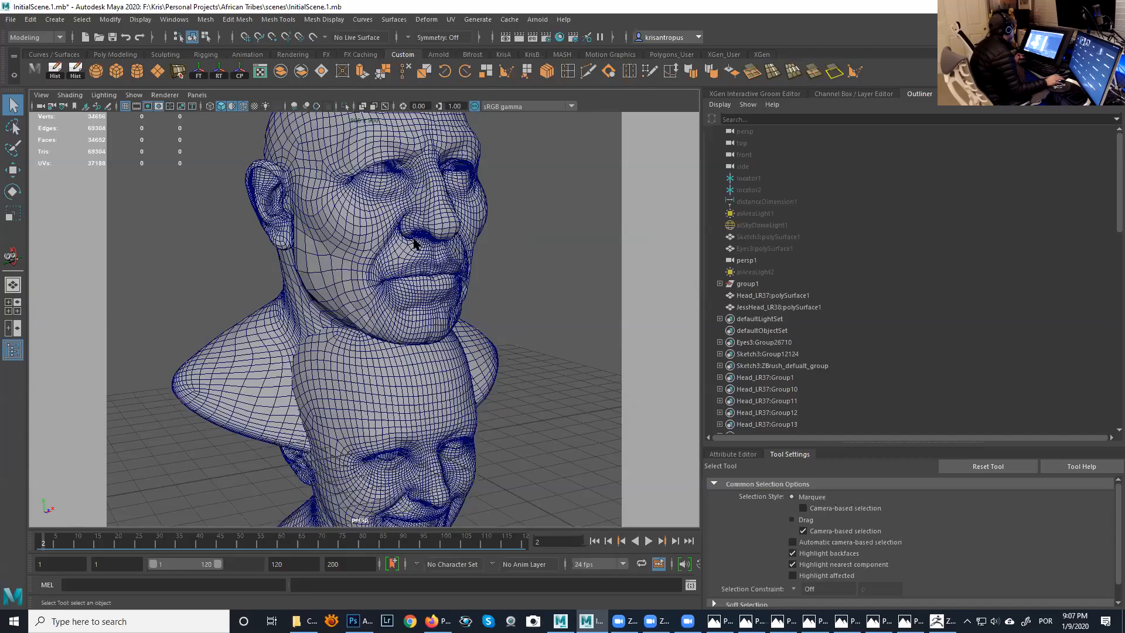
{"action": "left_click_drag", "start_coordinate": [440, 237], "coordinate": [423, 308], "text": "alt"}
{"action": "left_click_drag", "start_coordinate": [412, 205], "coordinate": [366, 233], "text": "alt"}
{"action": "middle_click_drag", "start_coordinate": [366, 234], "coordinate": [365, 235], "text": "alt"}
{"action": "left_click_drag", "start_coordinate": [366, 235], "coordinate": [355, 223], "text": "alt"}
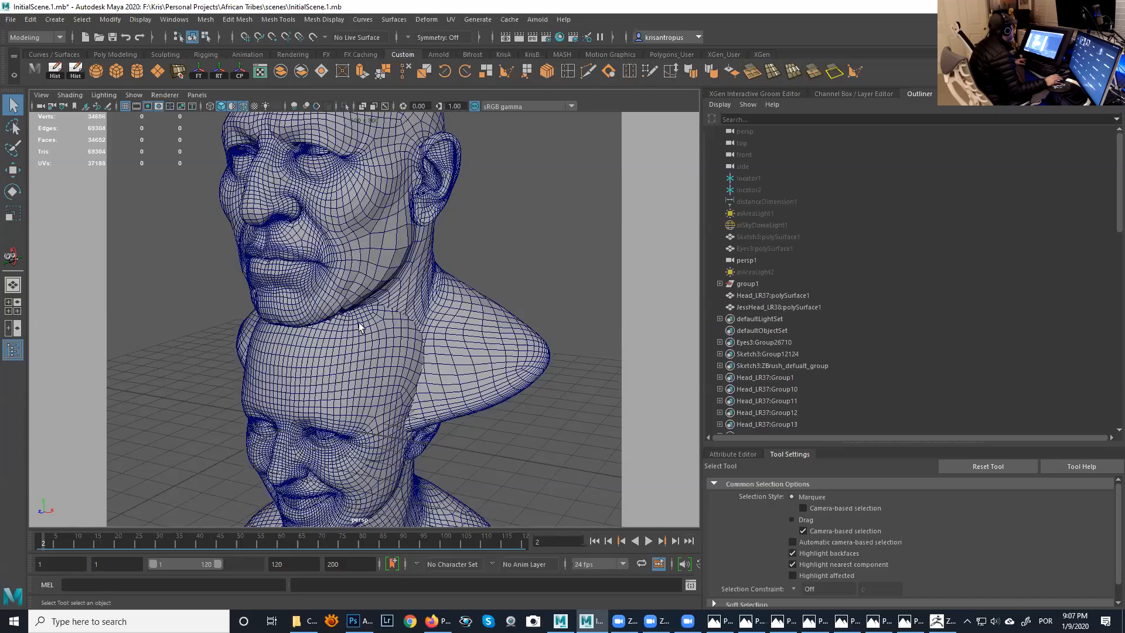
{"action": "left_click_drag", "start_coordinate": [359, 327], "coordinate": [370, 301], "text": "alt"}
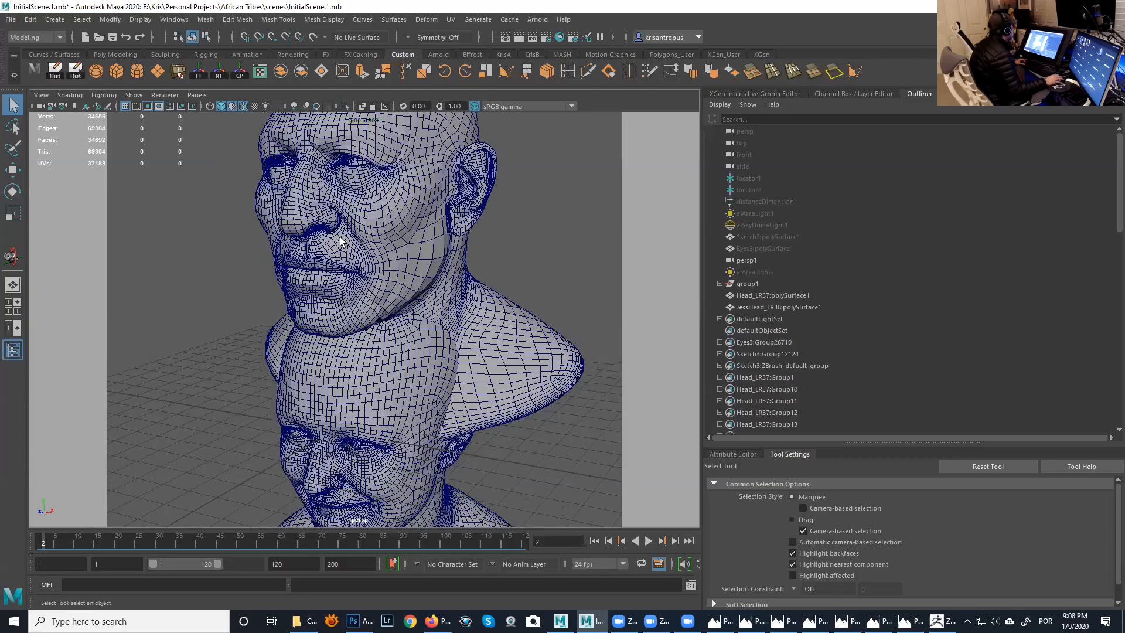
{"action": "middle_click_drag", "start_coordinate": [376, 298], "coordinate": [373, 189], "text": "alt"}
{"action": "left_click_drag", "start_coordinate": [369, 313], "coordinate": [420, 310], "text": "alt"}
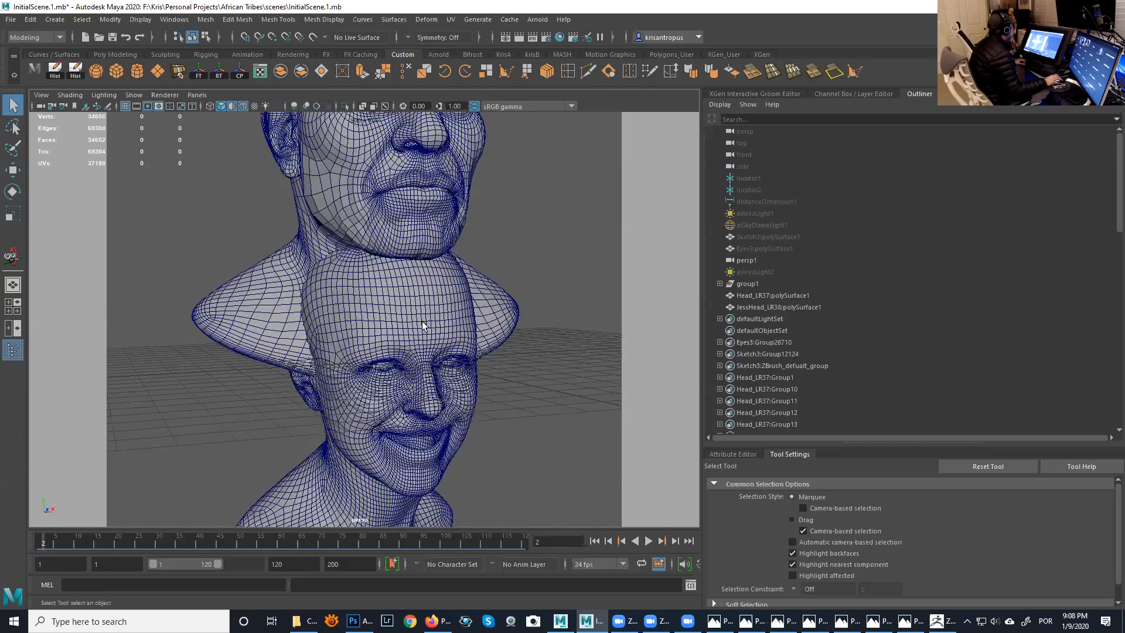
- Examine the smiling JessHead_LR38 face up close, checking the edge loops around its eyes, nose and mouth
{"action": "left_click_drag", "start_coordinate": [424, 370], "coordinate": [350, 303], "text": "alt"}
{"action": "right_click_drag", "start_coordinate": [350, 303], "coordinate": [402, 331], "text": "alt"}
{"action": "left_click_drag", "start_coordinate": [402, 331], "coordinate": [410, 331], "text": "alt"}
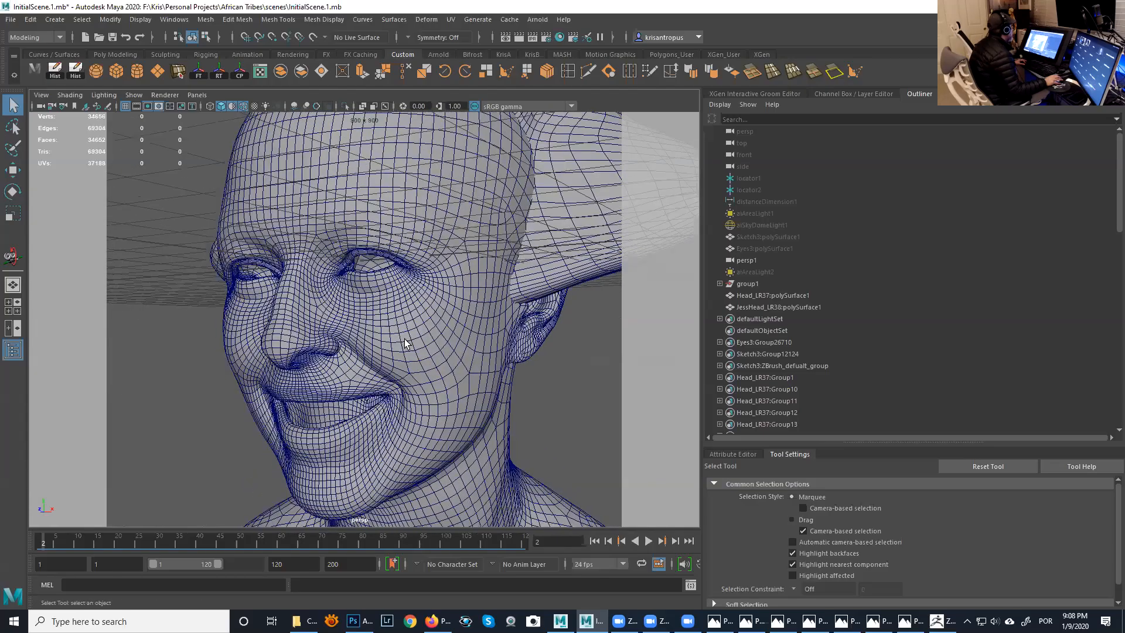
{"action": "left_click_drag", "start_coordinate": [420, 332], "coordinate": [451, 331], "text": "alt"}
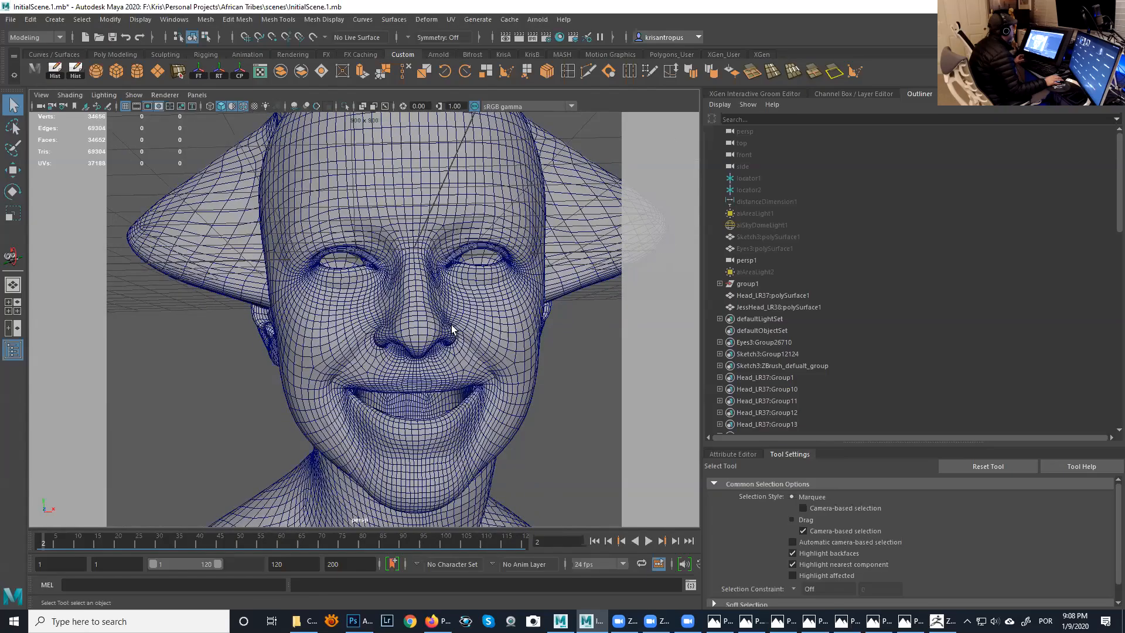
{"action": "left_click_drag", "start_coordinate": [444, 331], "coordinate": [434, 326], "text": "alt"}
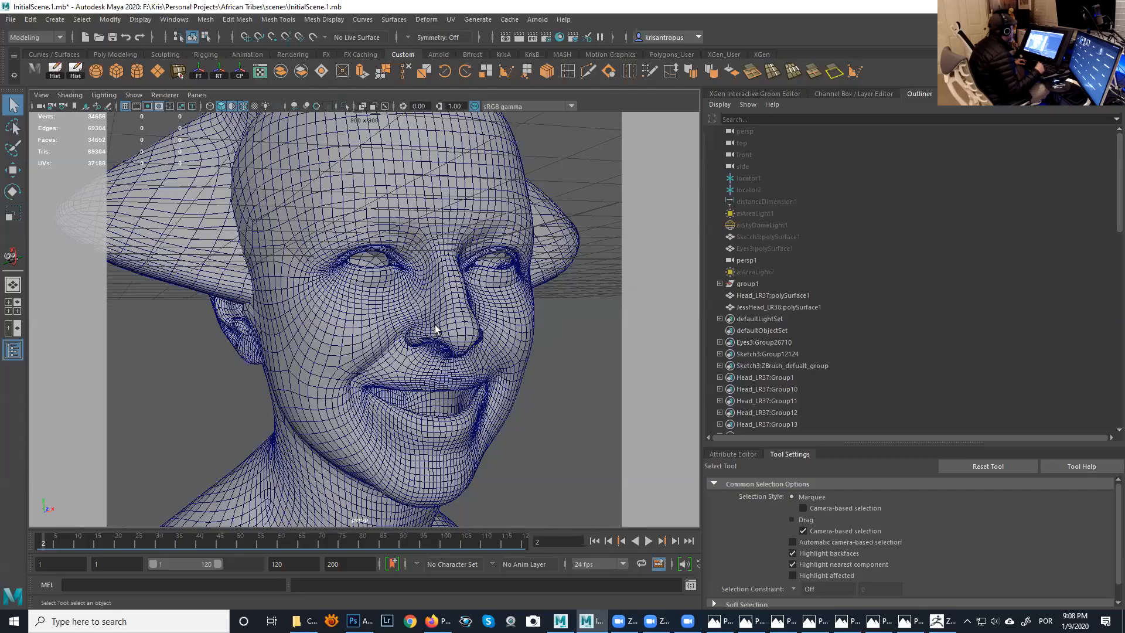
{"action": "left_click_drag", "start_coordinate": [491, 323], "coordinate": [408, 309], "text": "alt"}
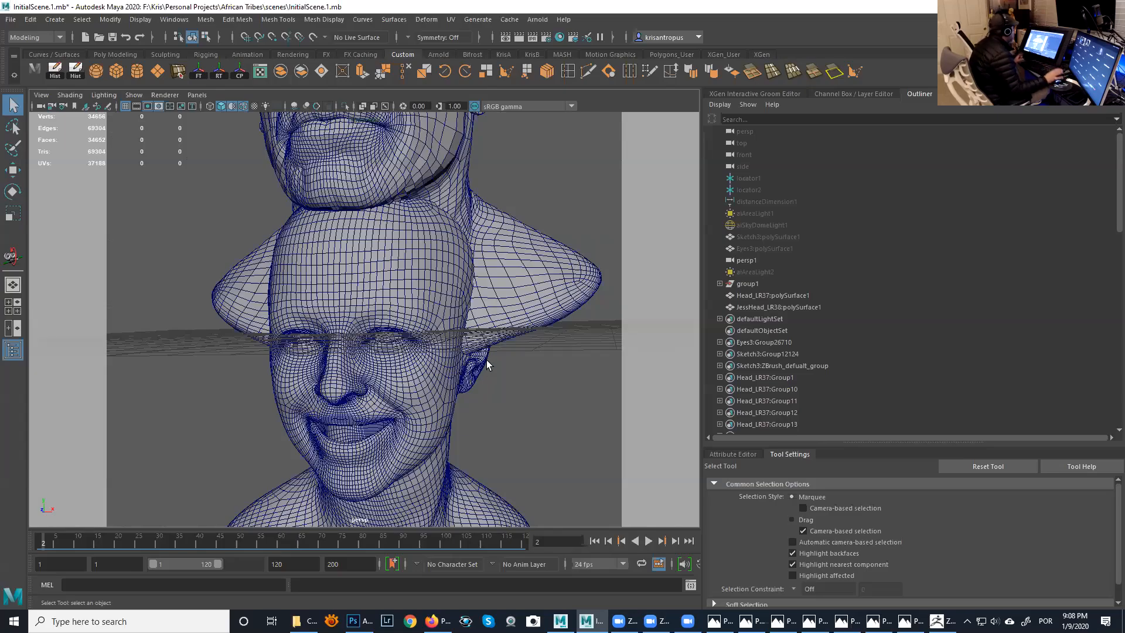
- Open the UV Editor and place its window beside the two stacked heads
{"action": "left_click_drag", "start_coordinate": [444, 322], "coordinate": [382, 304], "text": "alt"}
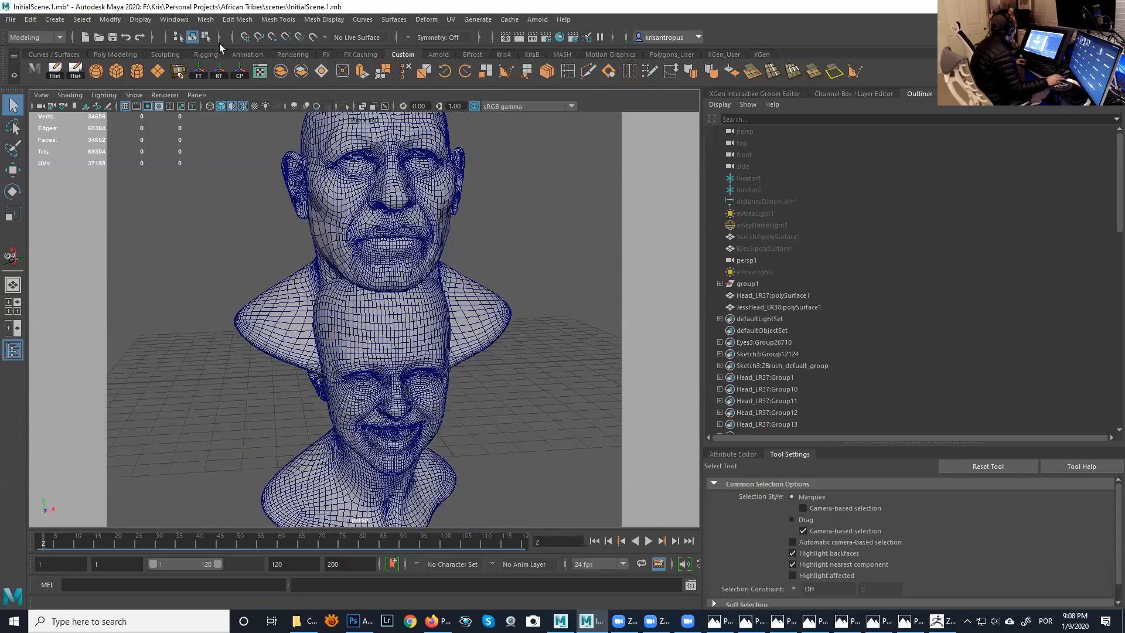
{"action": "left_click", "coordinate": [176, 19]}
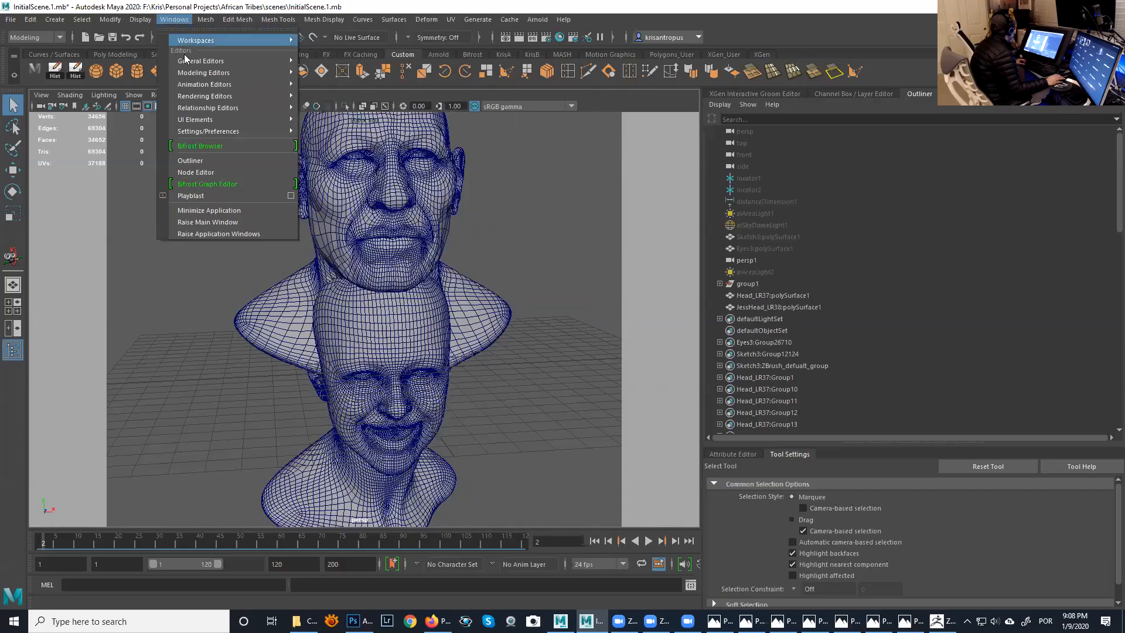
{"action": "mouse_move", "coordinate": [192, 73]}
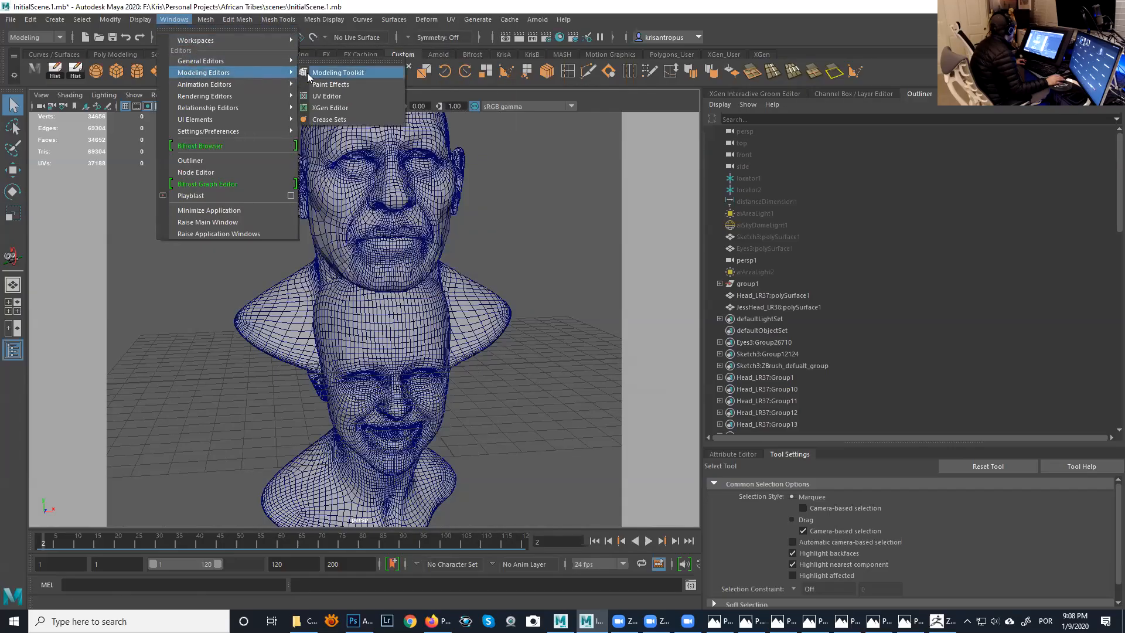
{"action": "left_click", "coordinate": [327, 96]}
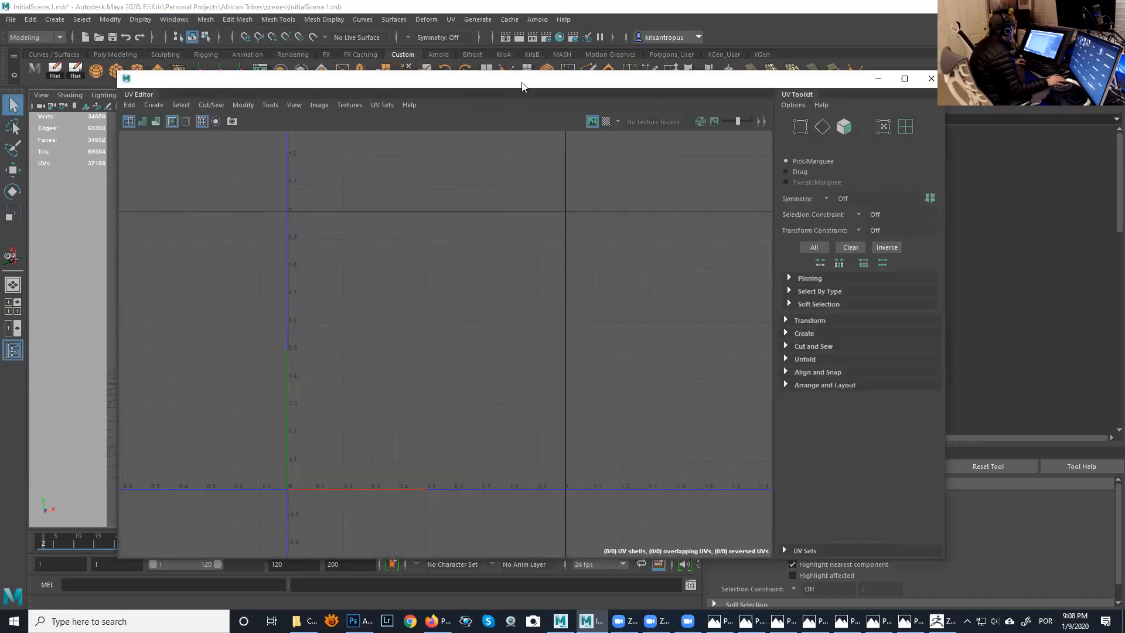
{"action": "left_click_drag", "start_coordinate": [522, 86], "coordinate": [836, 92]}
- Select the Head_LR37 head and frame its full row of UV tiles in the UV Editor
{"action": "mouse_move", "coordinate": [319, 231]}
{"action": "left_mouse_down", "text": "alt"}
{"action": "mouse_move", "coordinate": [347, 221]}
{"action": "mouse_move", "coordinate": [310, 225]}
{"action": "left_mouse_up", "text": "alt"}
{"action": "left_click", "coordinate": [310, 226]}
{"action": "right_click_drag", "start_coordinate": [680, 286], "coordinate": [613, 246], "text": "alt"}
{"action": "middle_click_drag", "start_coordinate": [798, 265], "coordinate": [601, 255], "text": "alt"}
{"action": "right_click_drag", "start_coordinate": [601, 255], "coordinate": [593, 255], "text": "alt"}
{"action": "middle_click_drag", "start_coordinate": [593, 256], "coordinate": [613, 252], "text": "alt"}
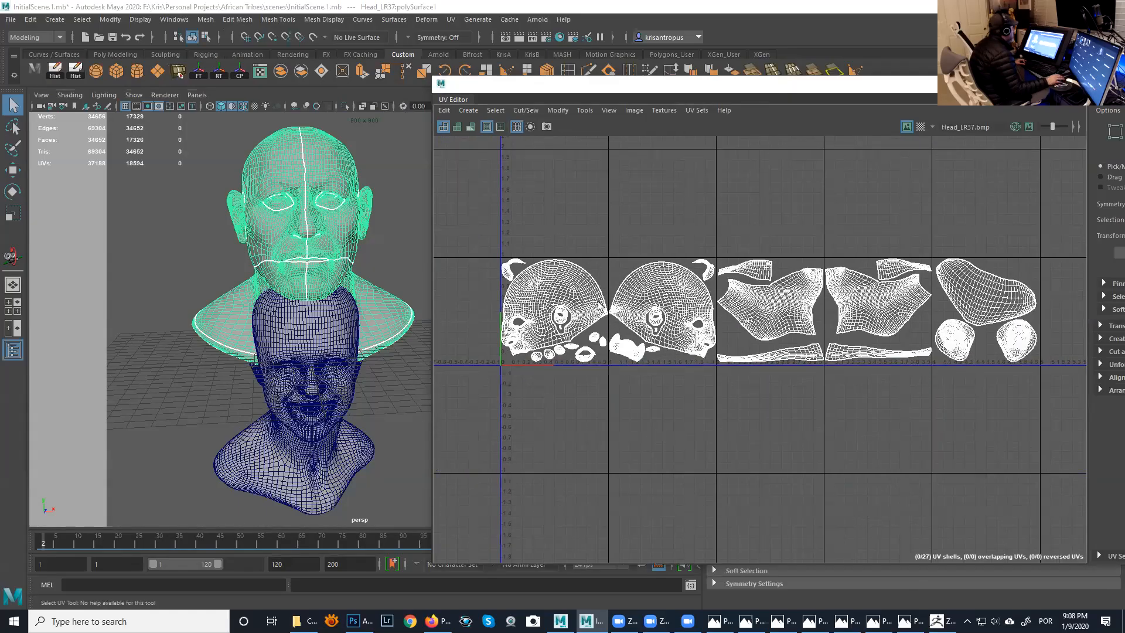
- Compare the UV layouts of JessHead_LR38 and Head_LR37 by selecting the two heads alternately
{"action": "left_click", "coordinate": [331, 355]}
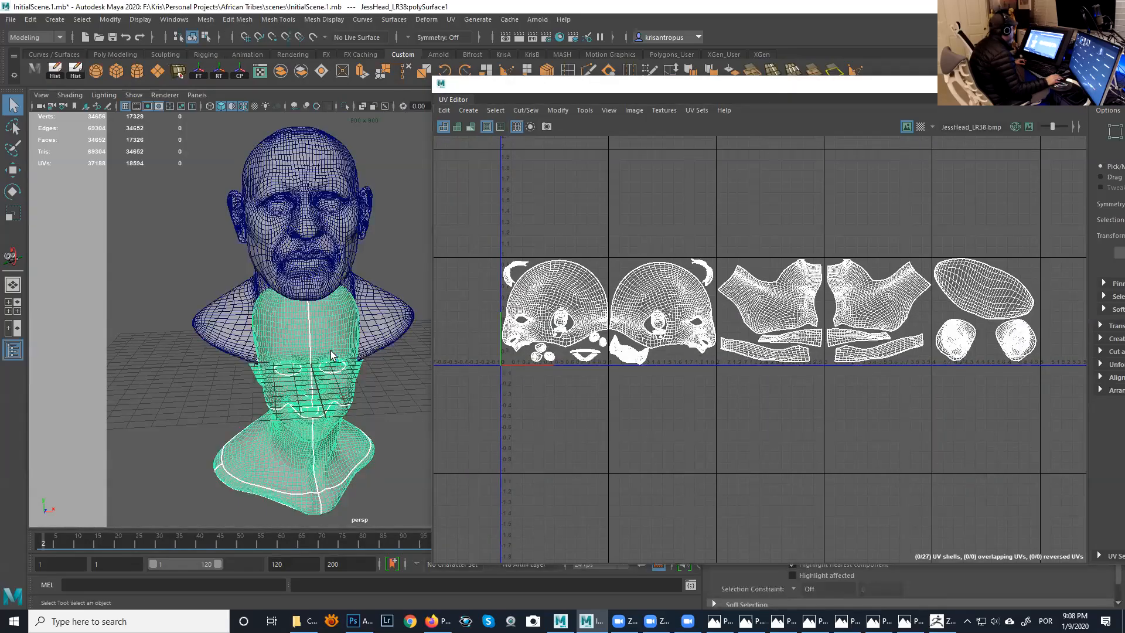
{"action": "left_click", "coordinate": [331, 263]}
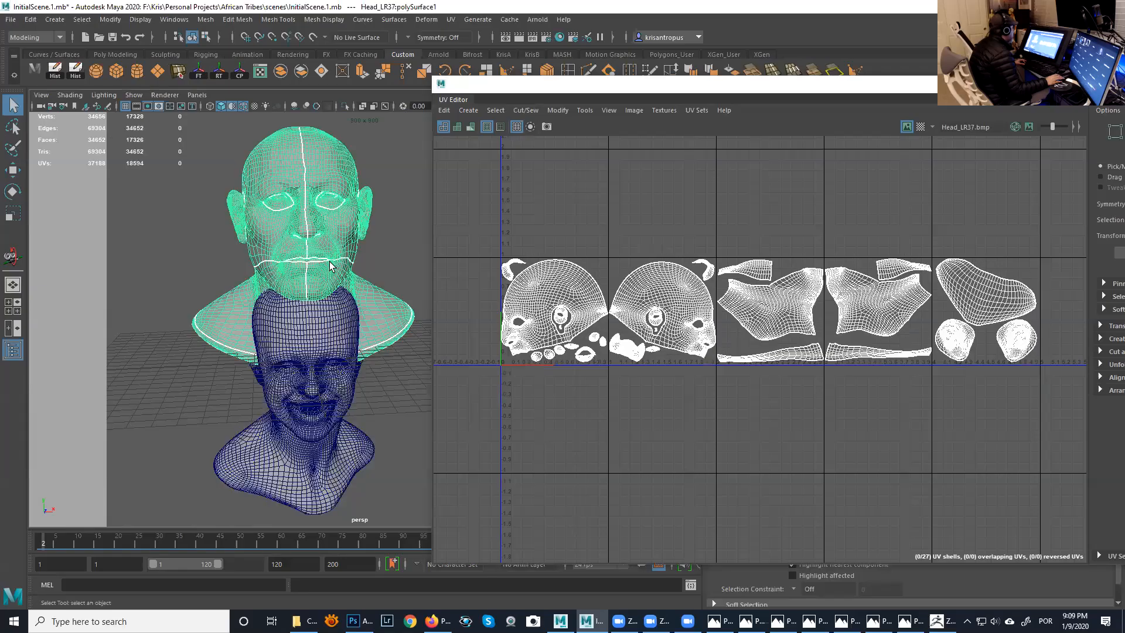
{"action": "left_click", "coordinate": [338, 371]}
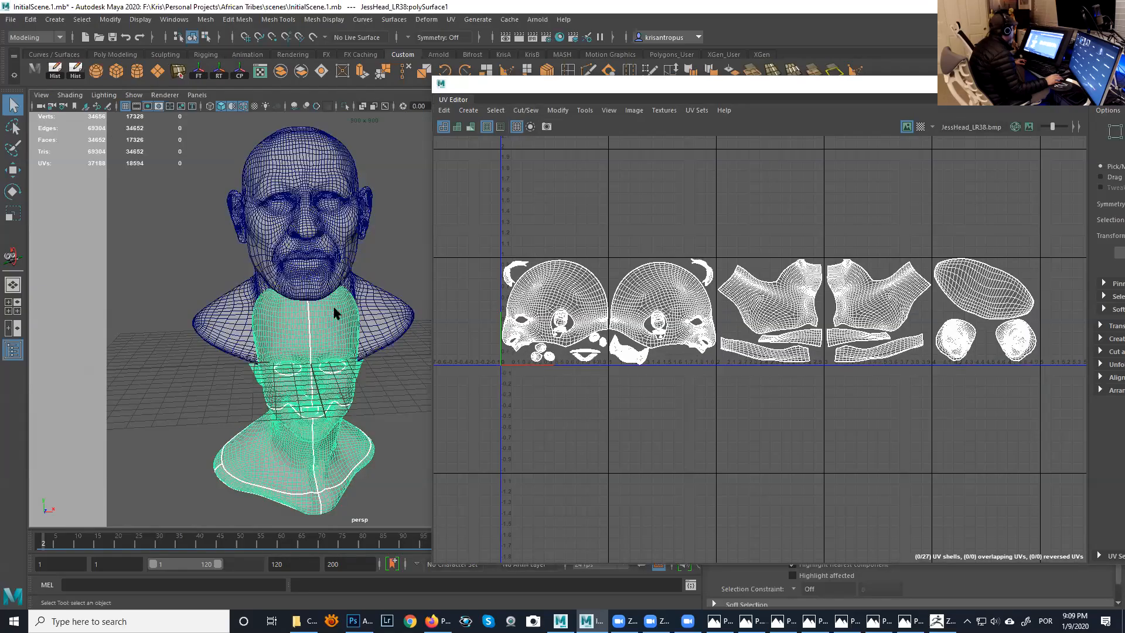
{"action": "left_click", "coordinate": [318, 251]}
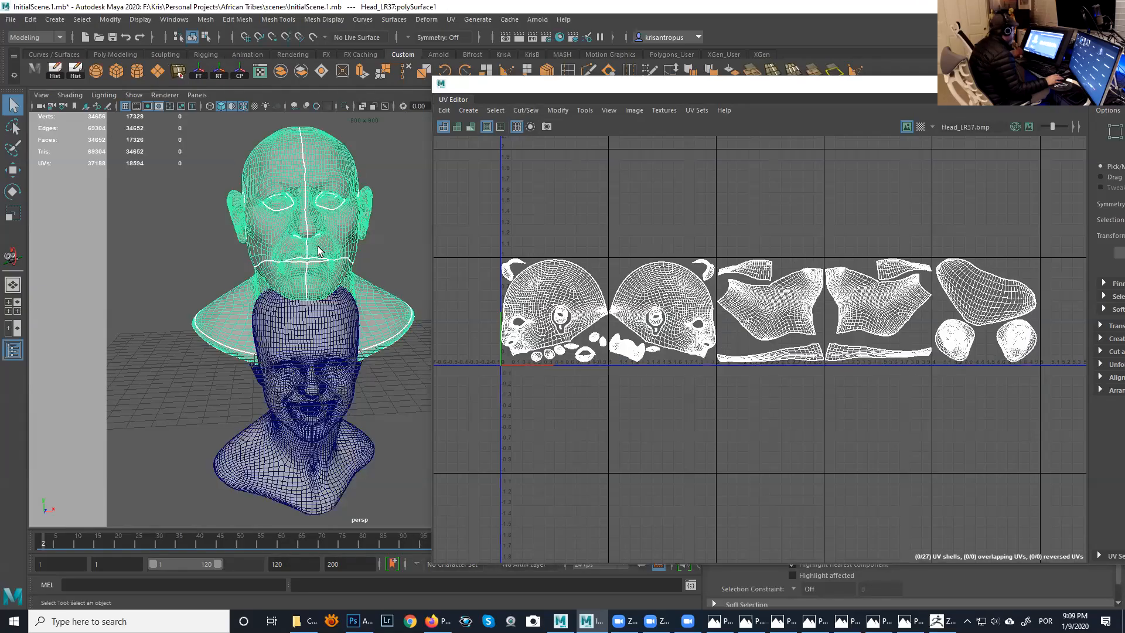
{"action": "left_click", "coordinate": [346, 337]}
{"action": "left_click", "coordinate": [335, 230]}
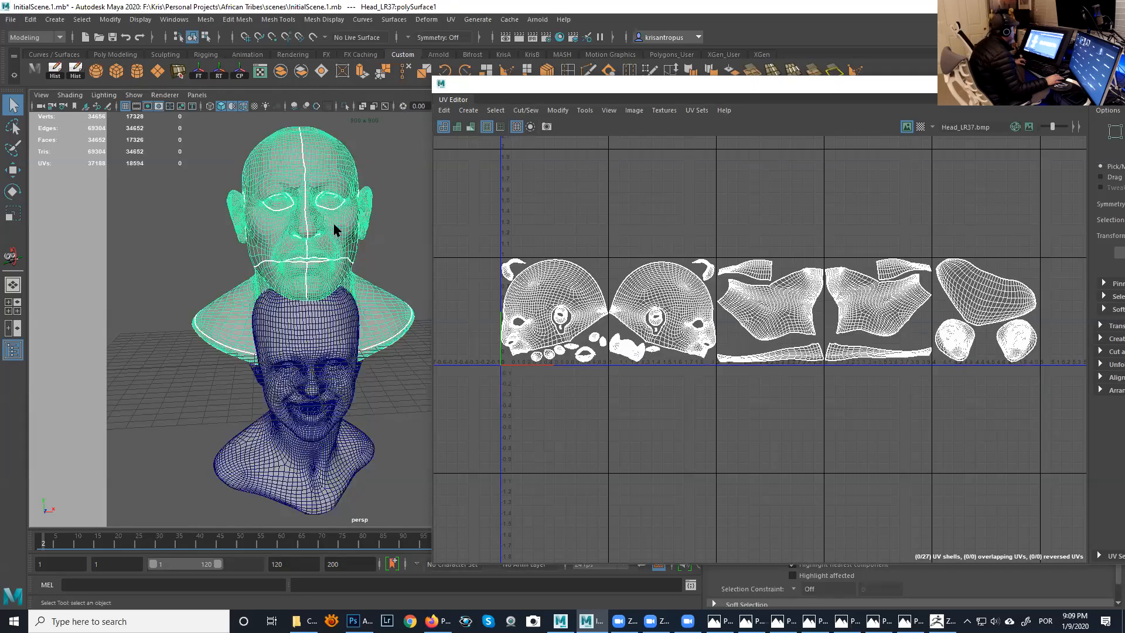
{"action": "left_click", "coordinate": [333, 341]}
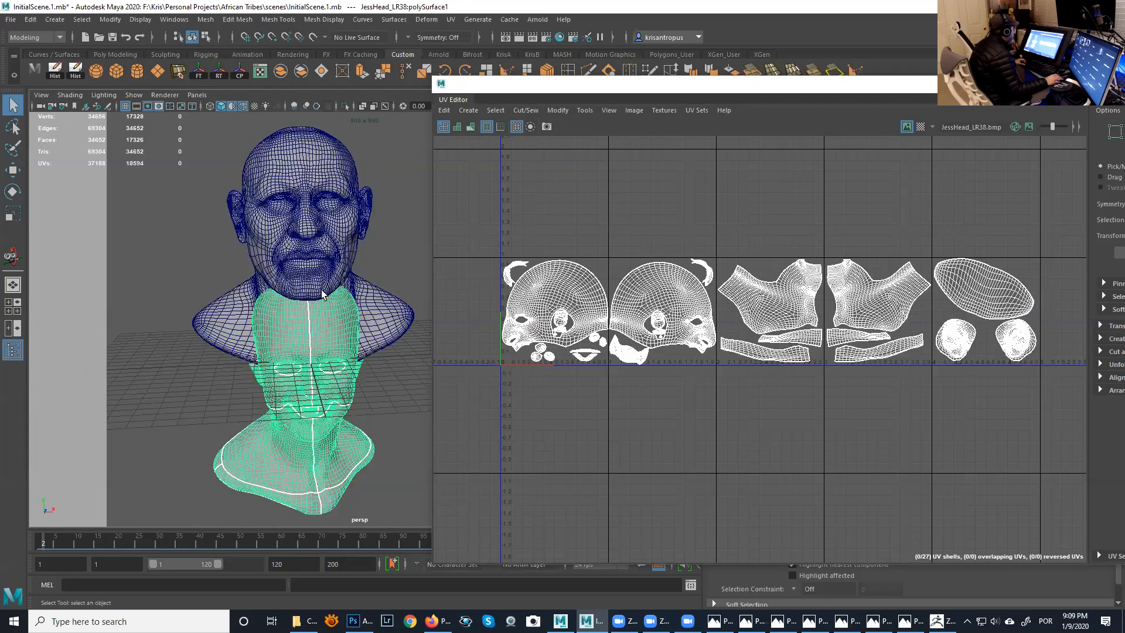
{"action": "left_click", "coordinate": [309, 252]}
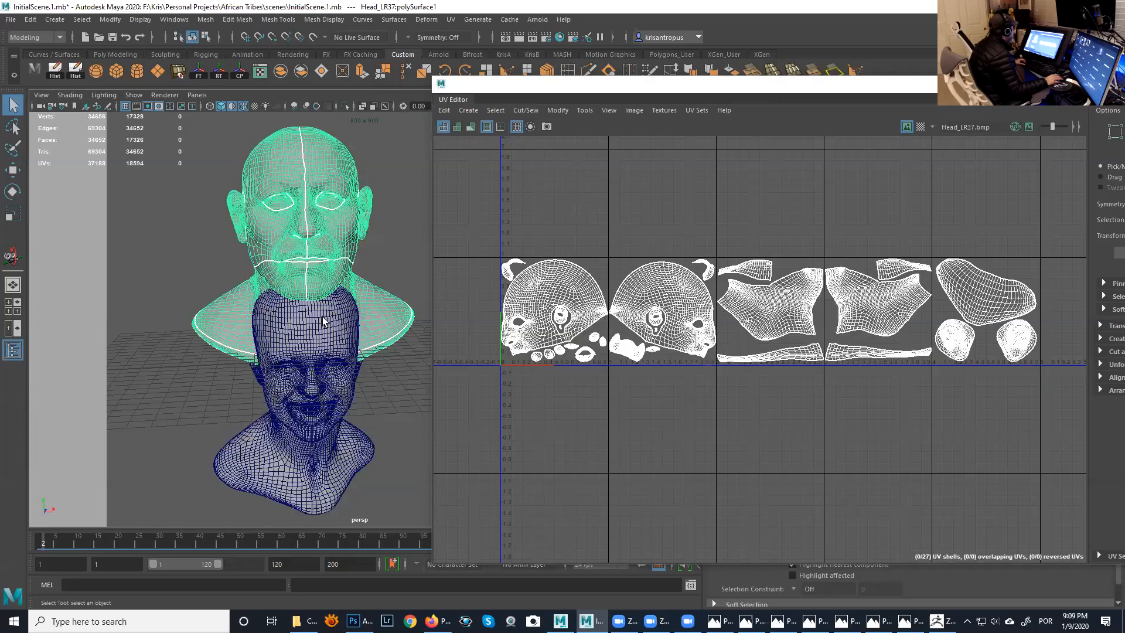
{"action": "left_click", "coordinate": [326, 334]}
{"action": "left_click", "coordinate": [319, 243]}
{"action": "left_click", "coordinate": [336, 323]}
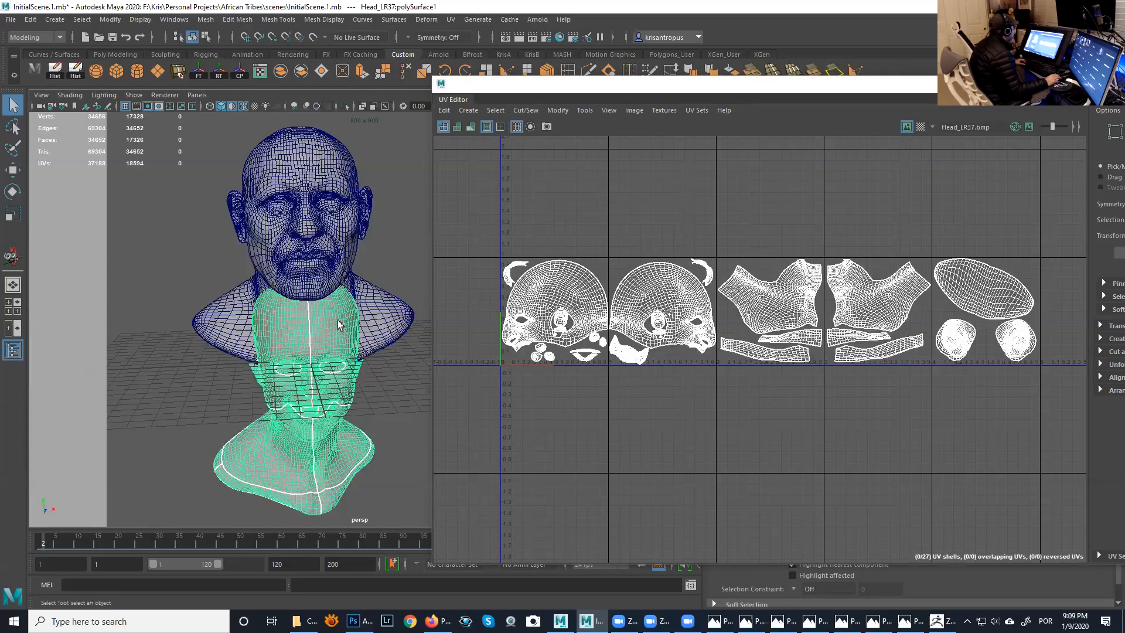
- Resize and reposition the UV Editor window, then examine JessHead_LR38's UV tiles for the head and neck
{"action": "scroll", "coordinate": [612, 300], "scroll_direction": "up", "scroll_amount": 5}
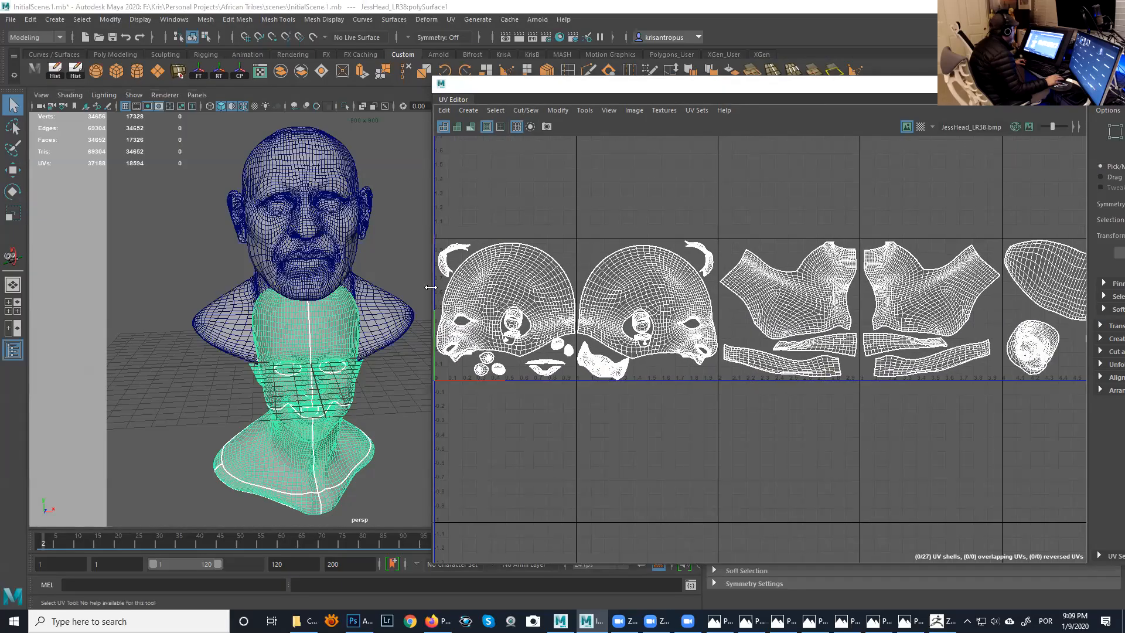
{"action": "left_click_drag", "start_coordinate": [431, 287], "coordinate": [353, 287]}
{"action": "scroll", "coordinate": [666, 387], "scroll_direction": "down", "scroll_amount": 3}
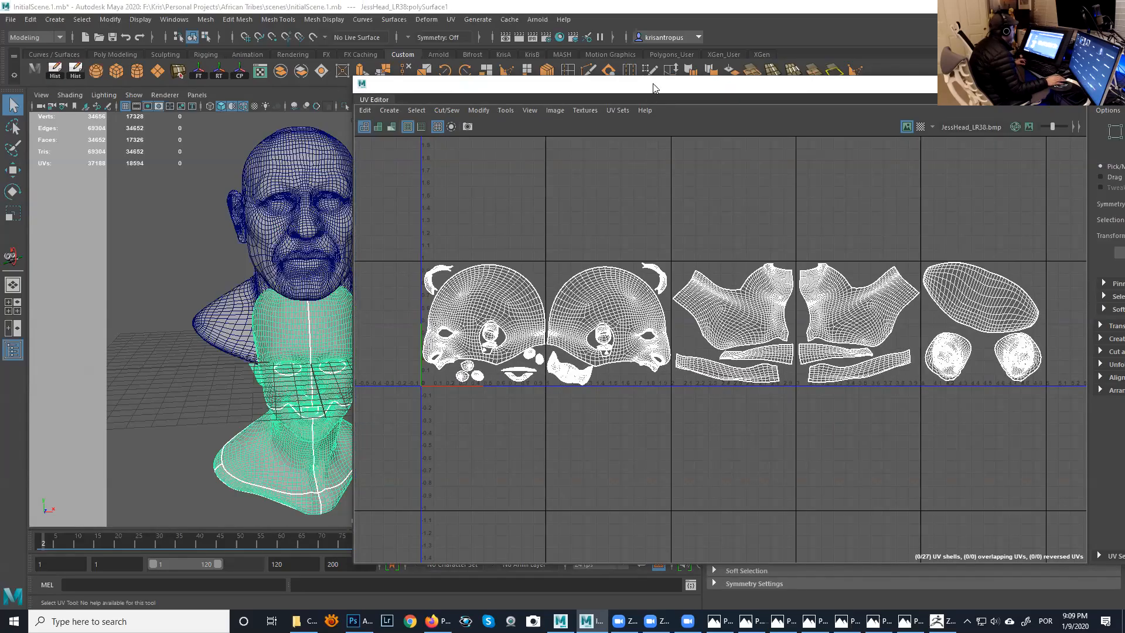
{"action": "left_click_drag", "start_coordinate": [742, 91], "coordinate": [836, 94]}
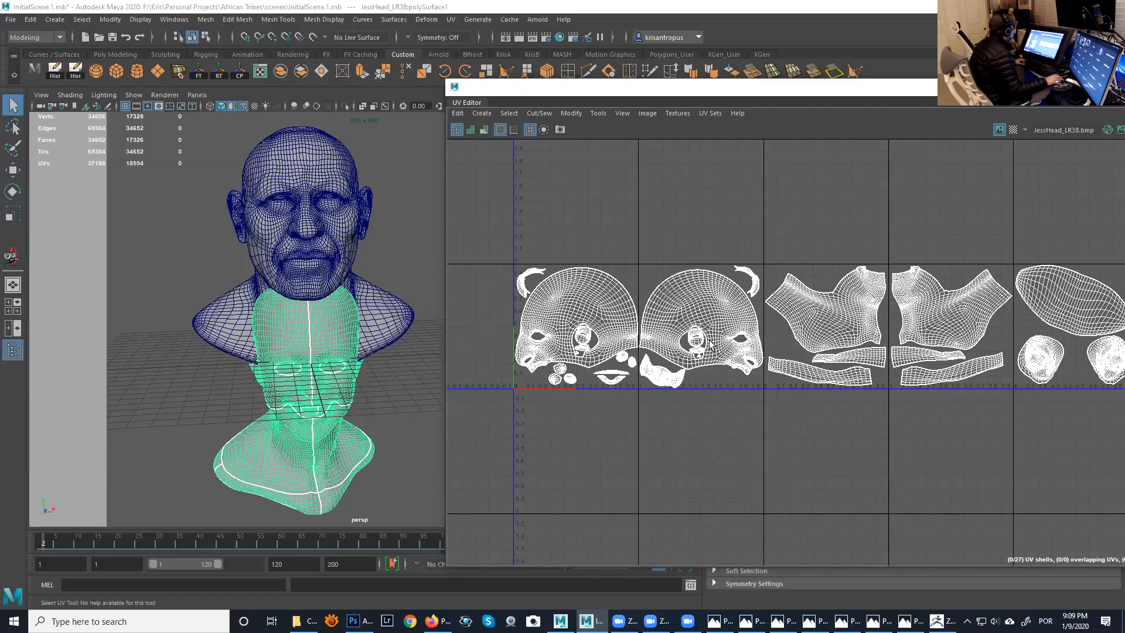
{"action": "right_click_drag", "start_coordinate": [711, 344], "coordinate": [816, 375], "text": "alt"}
{"action": "middle_click_drag", "start_coordinate": [780, 342], "coordinate": [899, 346], "text": "alt"}
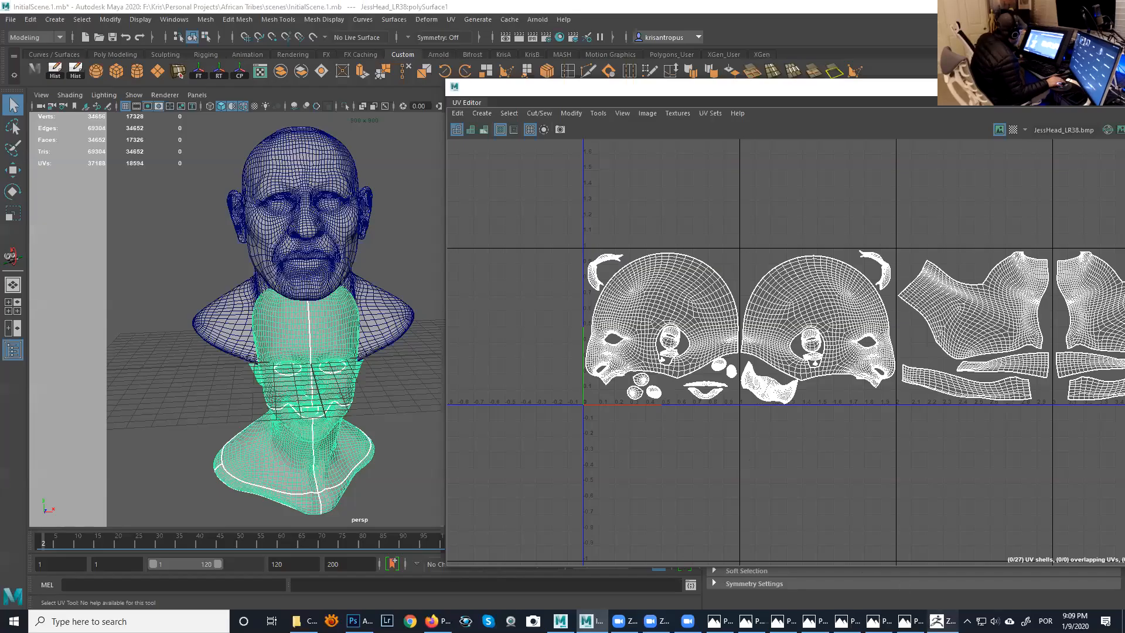
- Switch to ZBrush and inspect the AfricanMan bust sculpt from the front and both sides
{"action": "left_click", "coordinate": [941, 621]}
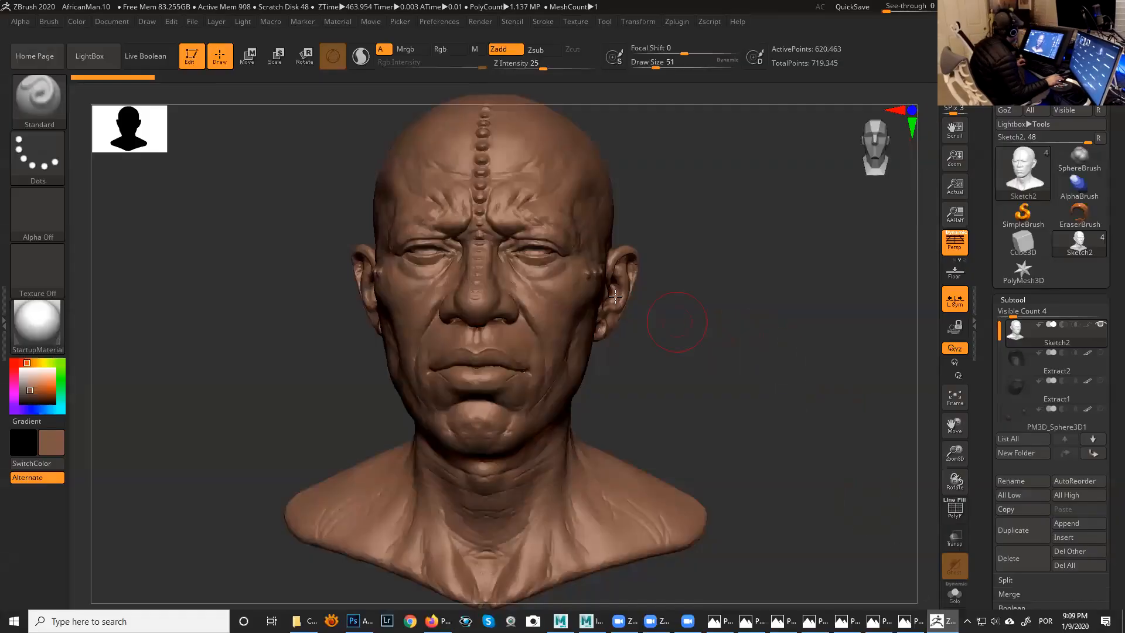
{"action": "left_click_drag", "start_coordinate": [719, 301], "coordinate": [719, 296]}
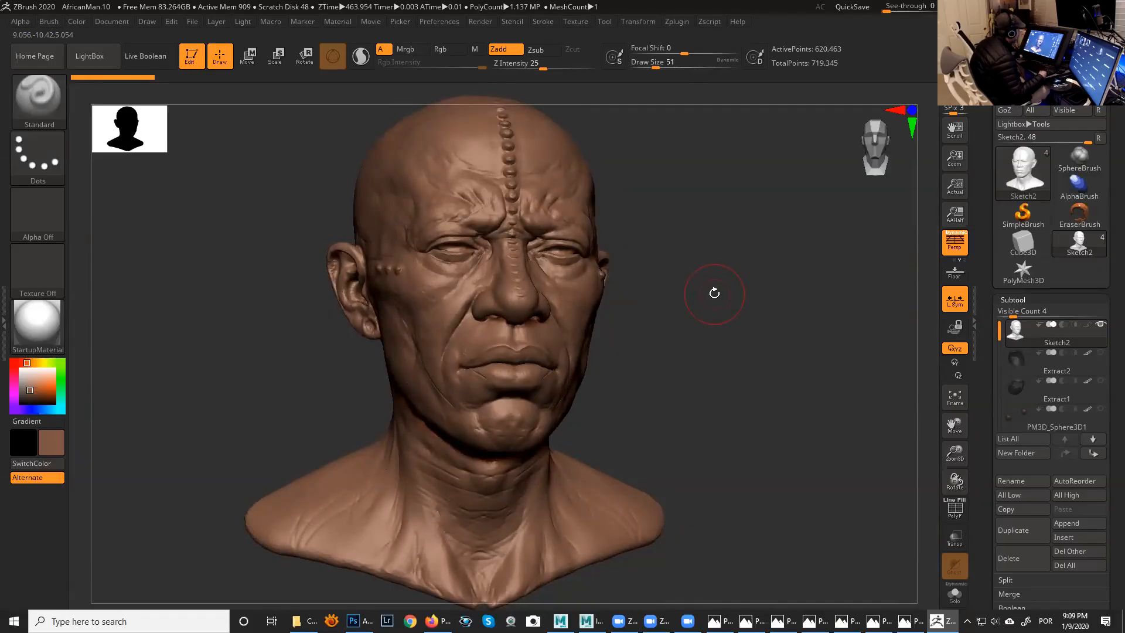
{"action": "left_click_drag", "start_coordinate": [731, 299], "coordinate": [702, 285]}
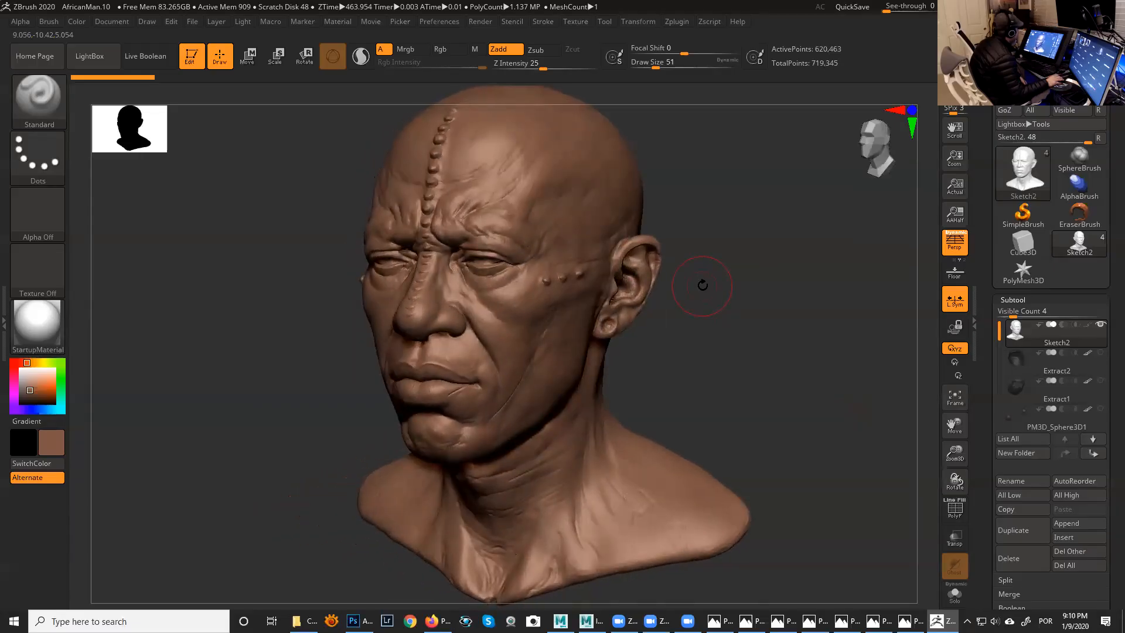
{"action": "left_click_drag", "start_coordinate": [719, 351], "coordinate": [610, 279]}
{"action": "left_click_drag", "start_coordinate": [726, 441], "coordinate": [789, 298]}
- Return to Maya, shift the UV Editor window aside and open the Windows Calculator over it
{"action": "key", "text": "alt+Tab"}
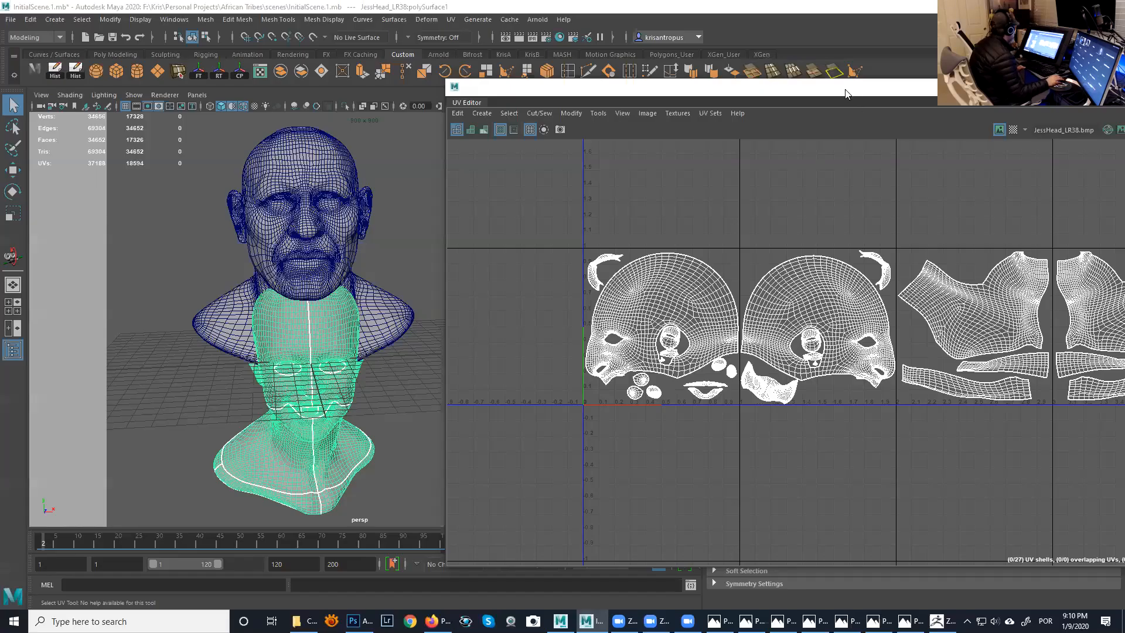
{"action": "left_click_drag", "start_coordinate": [846, 94], "coordinate": [739, 71]}
{"action": "left_click", "coordinate": [147, 620]}
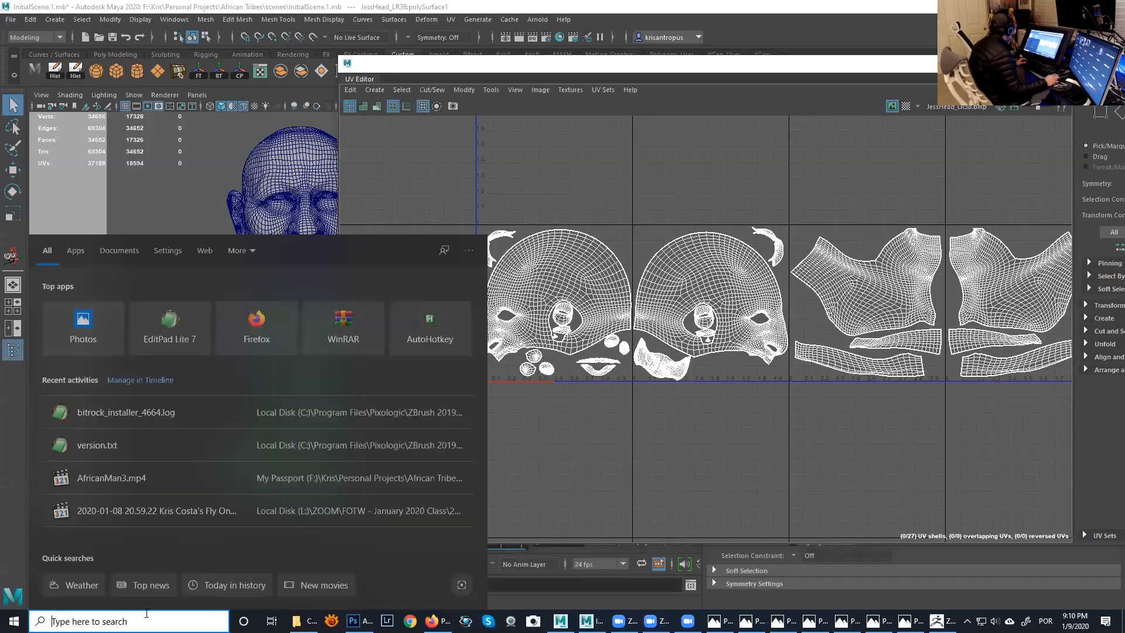
{"action": "type", "text": "cal"}
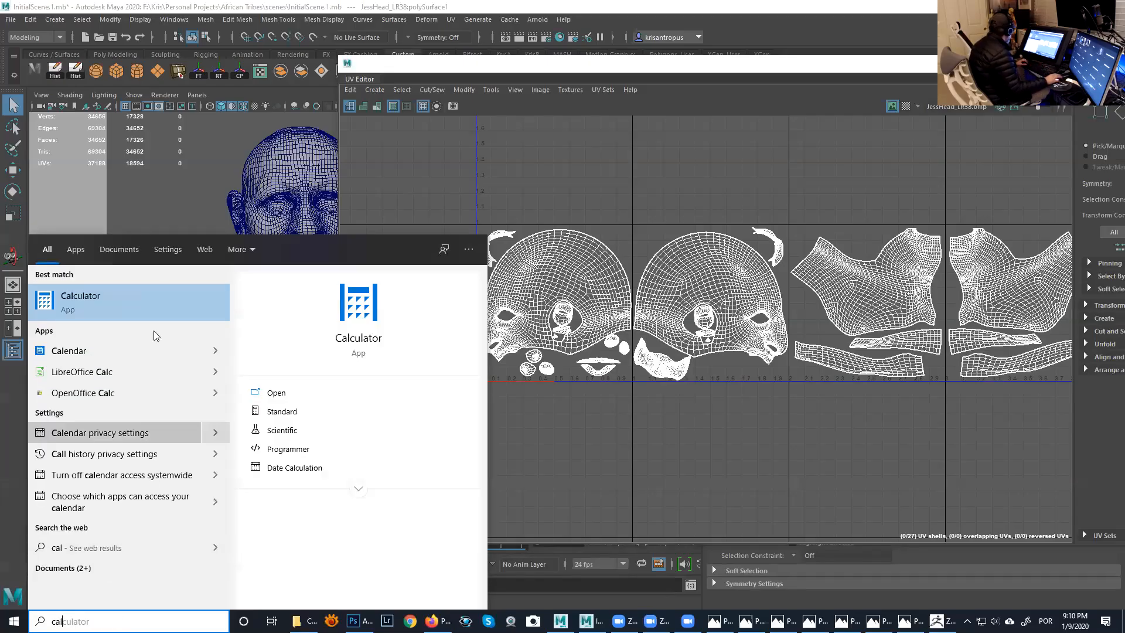
{"action": "left_click", "coordinate": [160, 300]}
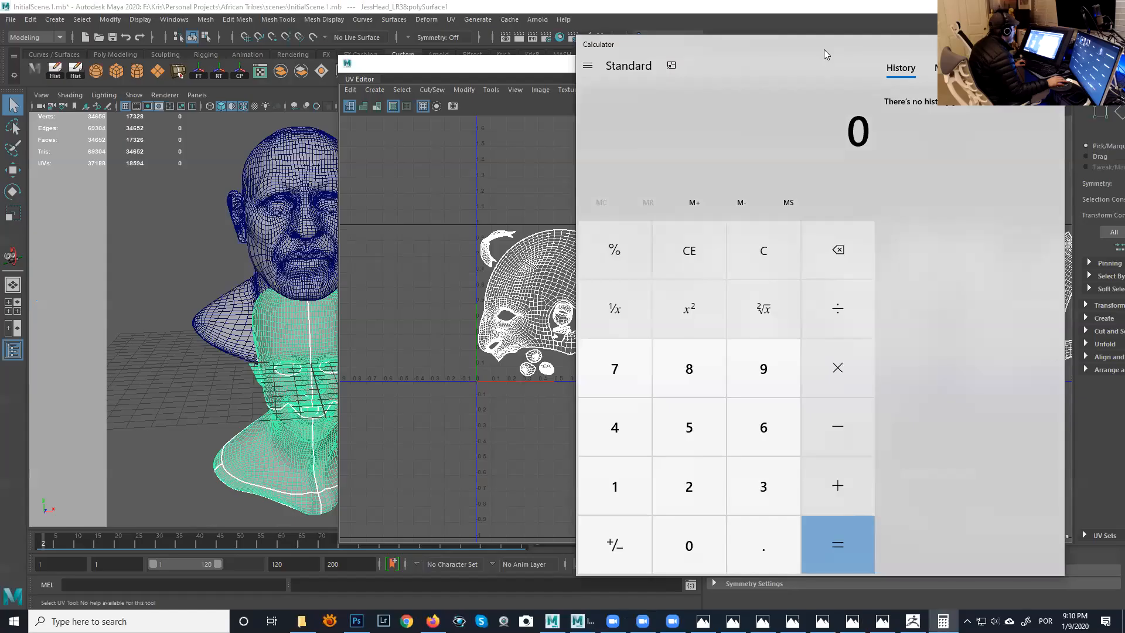
{"action": "left_click_drag", "start_coordinate": [824, 49], "coordinate": [822, 67]}
- Divide 72,000,000 by 4 in the calculator
{"action": "left_click", "coordinate": [621, 390]}
{"action": "left_click", "coordinate": [686, 521]}
{"action": "left_click", "coordinate": [687, 564]}
{"action": "left_click", "coordinate": [687, 564]}
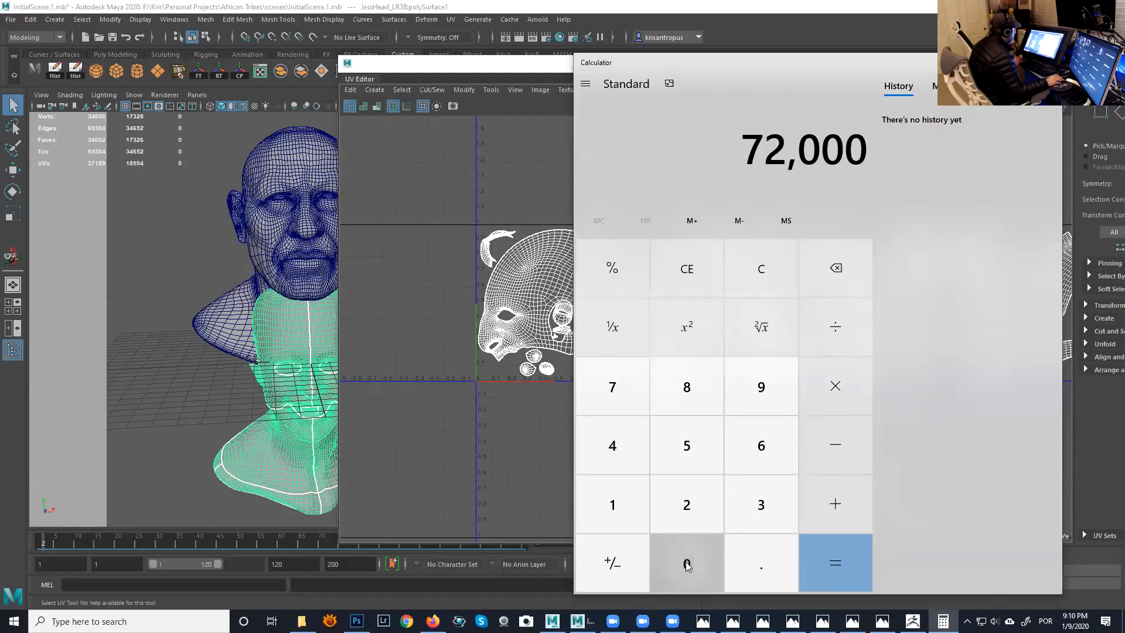
{"action": "left_click", "coordinate": [687, 565]}
{"action": "left_click", "coordinate": [686, 565]}
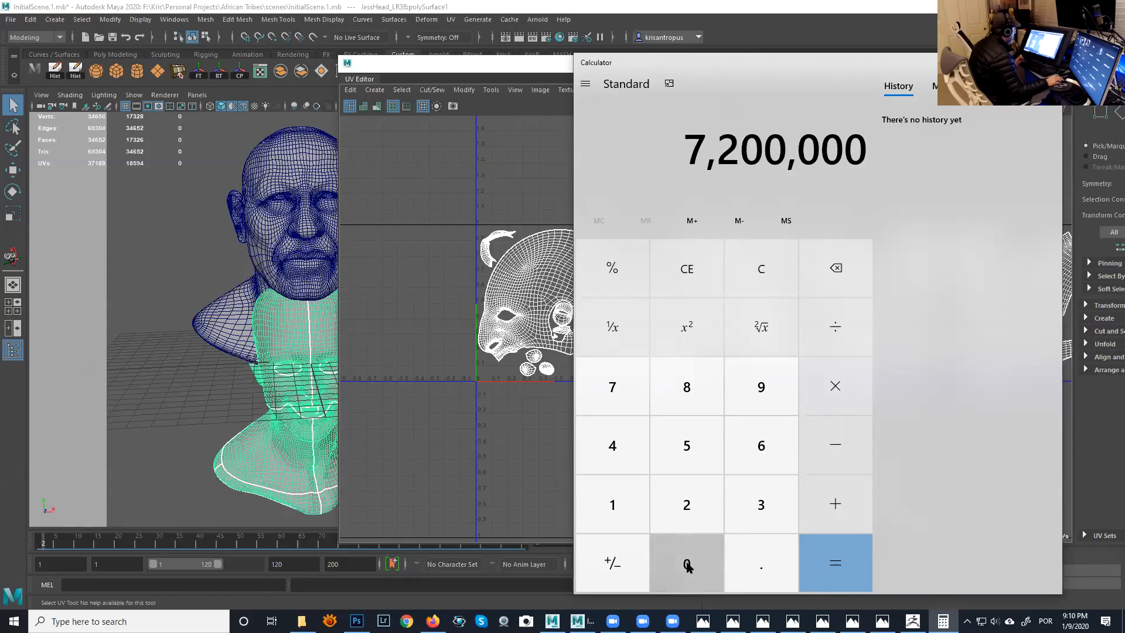
{"action": "left_click", "coordinate": [687, 564]}
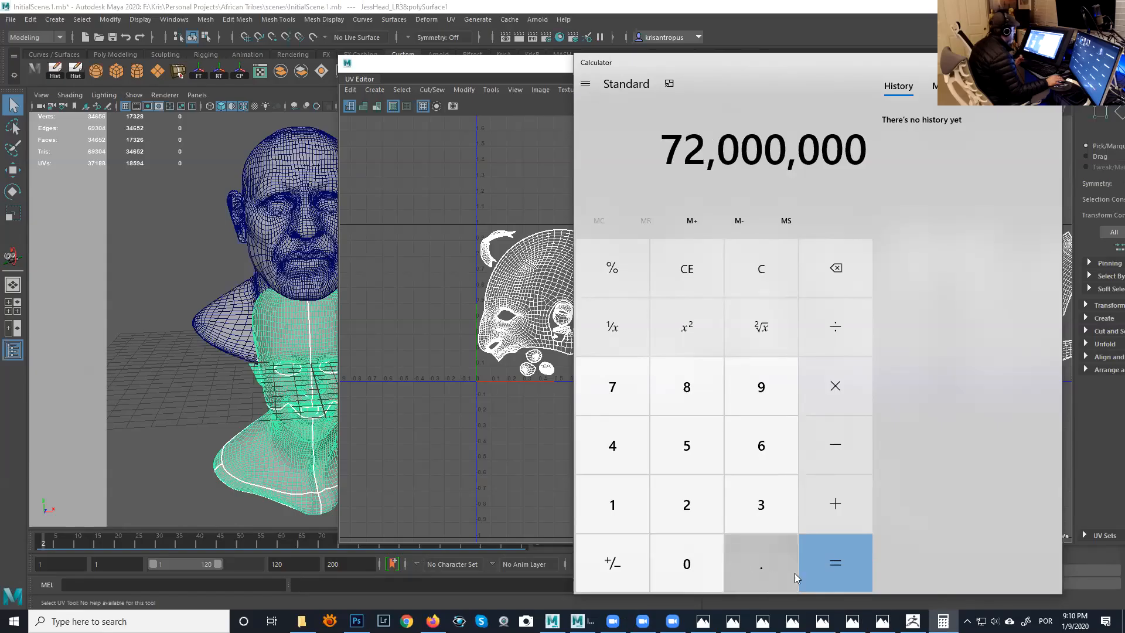
{"action": "left_click", "coordinate": [775, 562]}
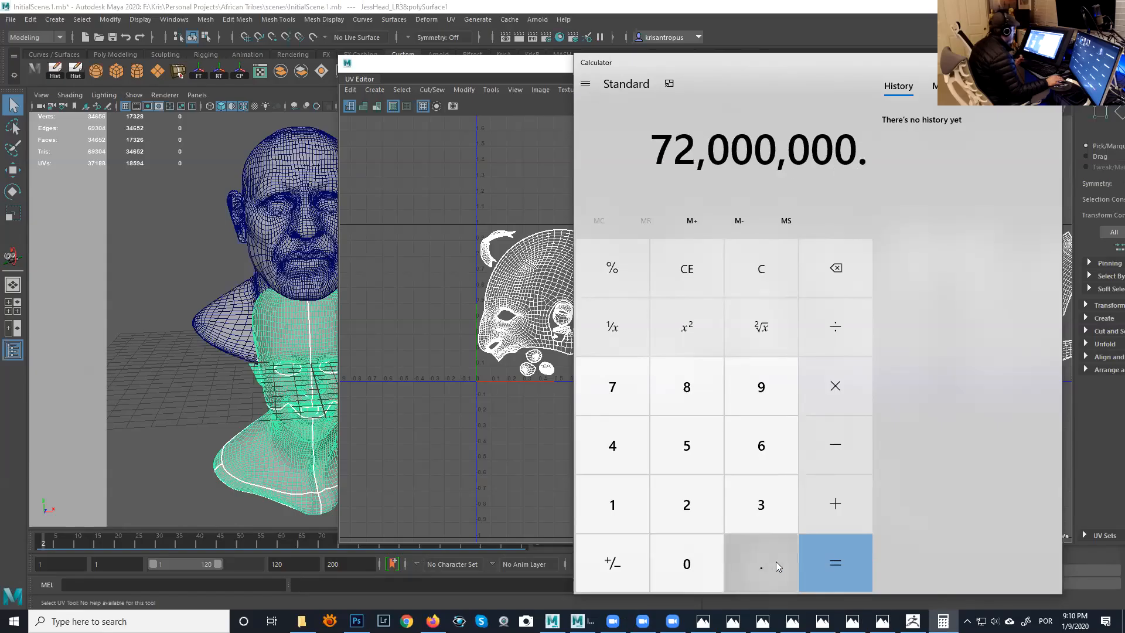
{"action": "left_click", "coordinate": [837, 335]}
{"action": "key", "text": "4"}
{"action": "key", "text": "Return"}
- Divide the calculator's result by 4 five more times in succession
{"action": "left_click", "coordinate": [837, 335]}
{"action": "key", "text": "4"}
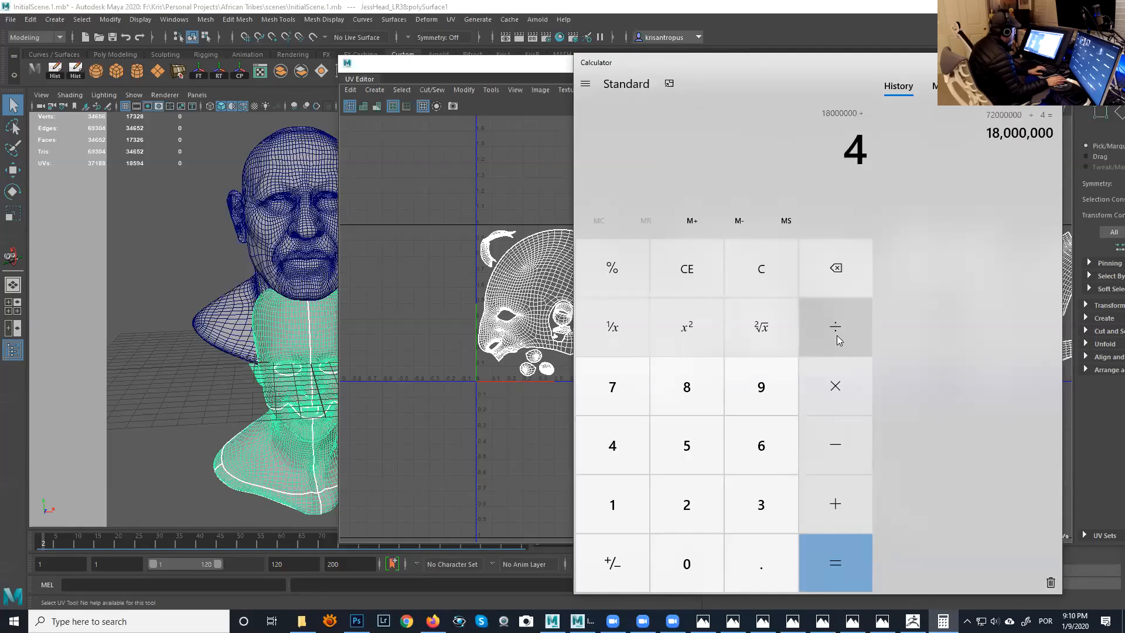
{"action": "key", "text": "Return"}
{"action": "left_click", "coordinate": [837, 335]}
{"action": "key", "text": "4"}
{"action": "key", "text": "Return"}
{"action": "left_click", "coordinate": [837, 336]}
{"action": "key", "text": "4"}
{"action": "key", "text": "Return"}
{"action": "left_click", "coordinate": [837, 336]}
{"action": "key", "text": "4"}
{"action": "key", "text": "Return"}
{"action": "left_click", "coordinate": [837, 335]}
{"action": "key", "text": "4"}
{"action": "key", "text": "Return"}
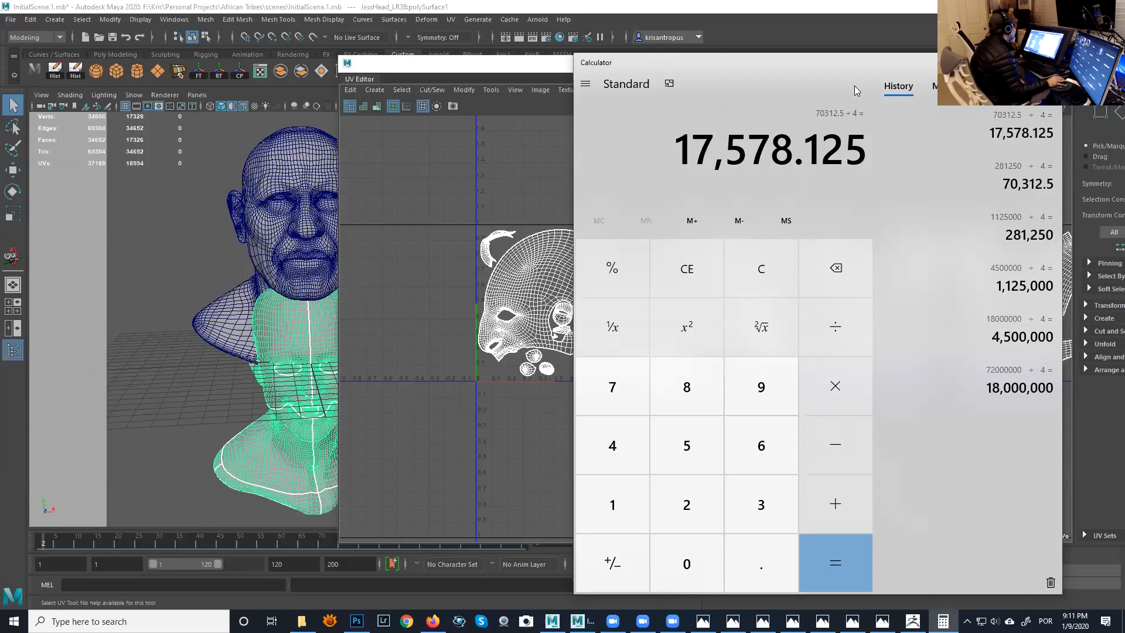
- Move the calculator aside and bring the UV Editor with JessHead_LR38's UV tiles to the front
{"action": "left_click_drag", "start_coordinate": [855, 68], "coordinate": [915, 71]}
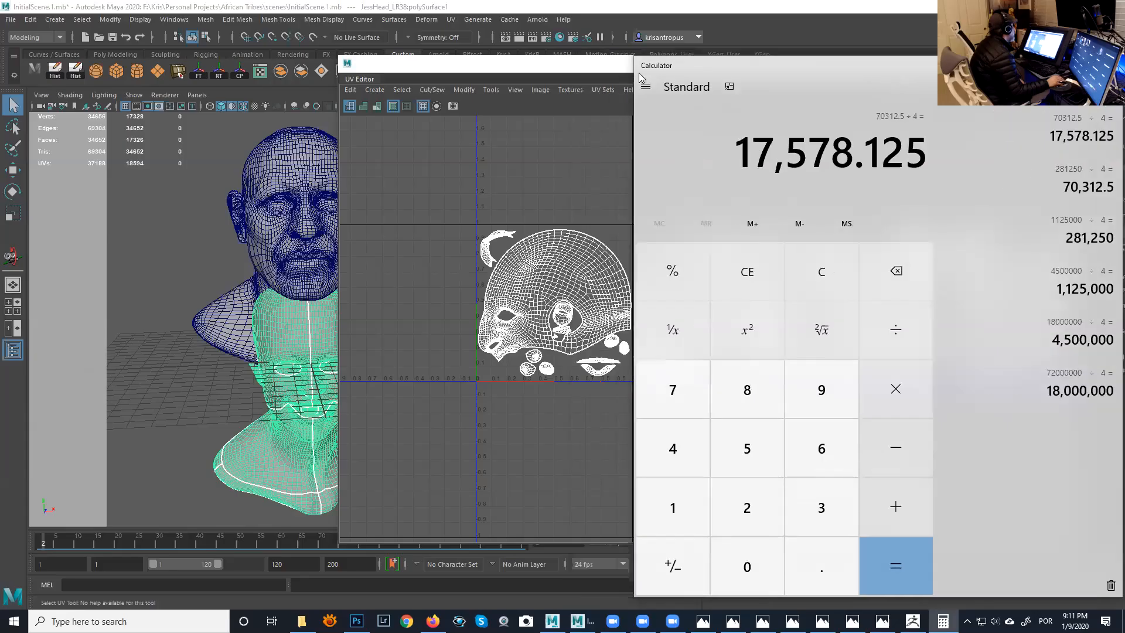
{"action": "double_click", "coordinate": [611, 69]}
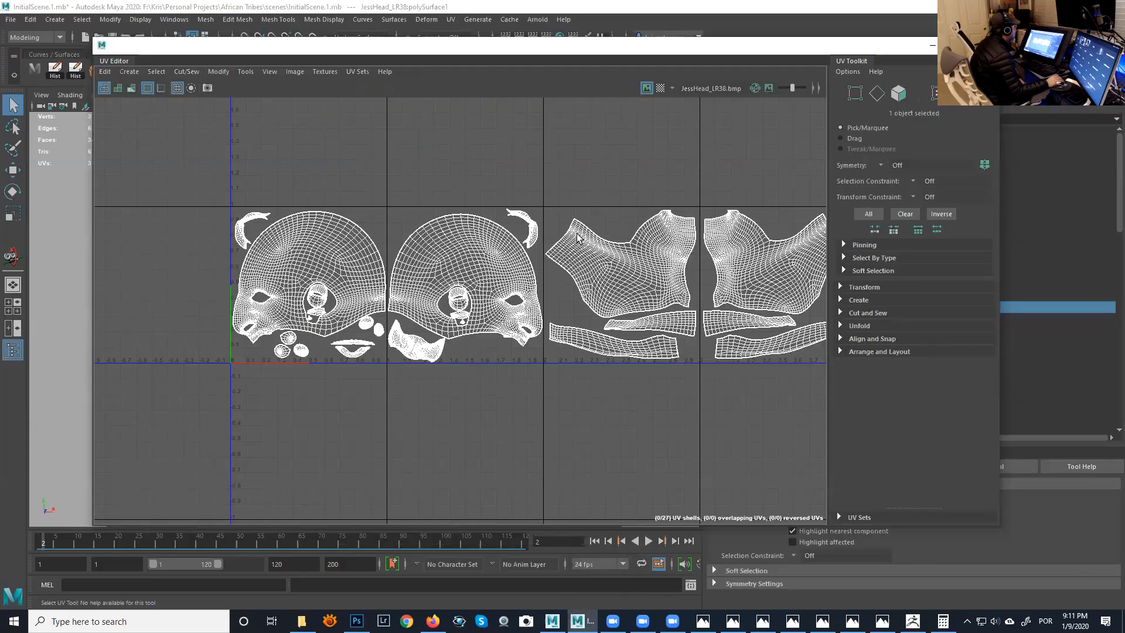
- Return to the calculator, clear it and multiply 4096 by 4096
{"action": "left_click", "coordinate": [943, 621]}
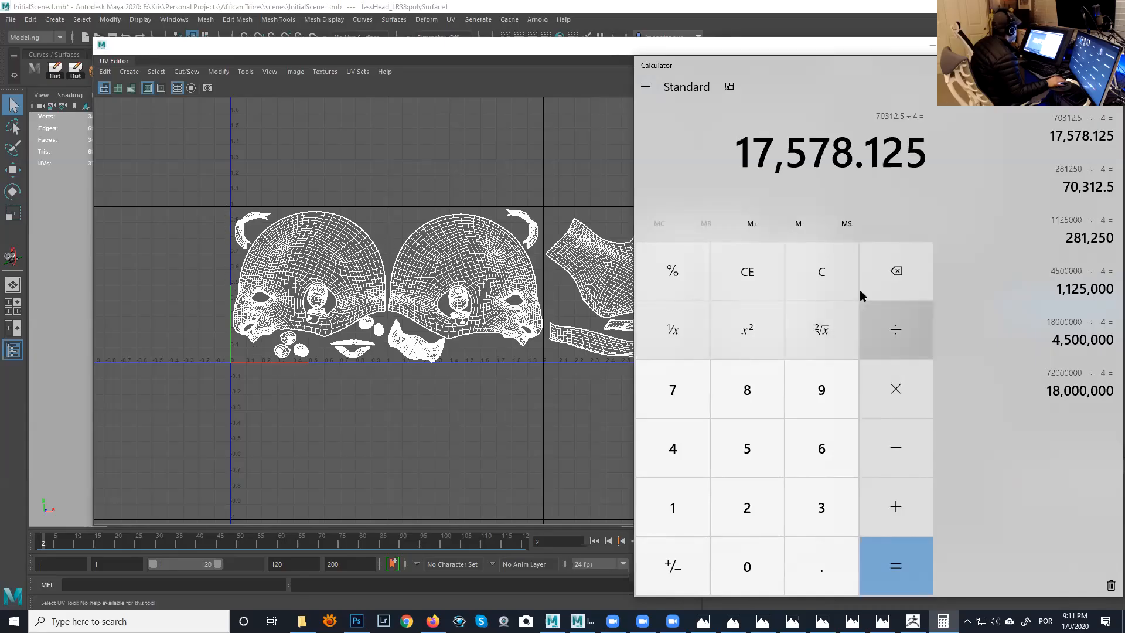
{"action": "left_click", "coordinate": [835, 278]}
{"action": "left_click", "coordinate": [703, 466]}
{"action": "left_click", "coordinate": [747, 566]}
{"action": "left_click", "coordinate": [823, 413]}
{"action": "left_click", "coordinate": [837, 452]}
{"action": "left_click", "coordinate": [894, 389]}
{"action": "type", "text": "4096"}
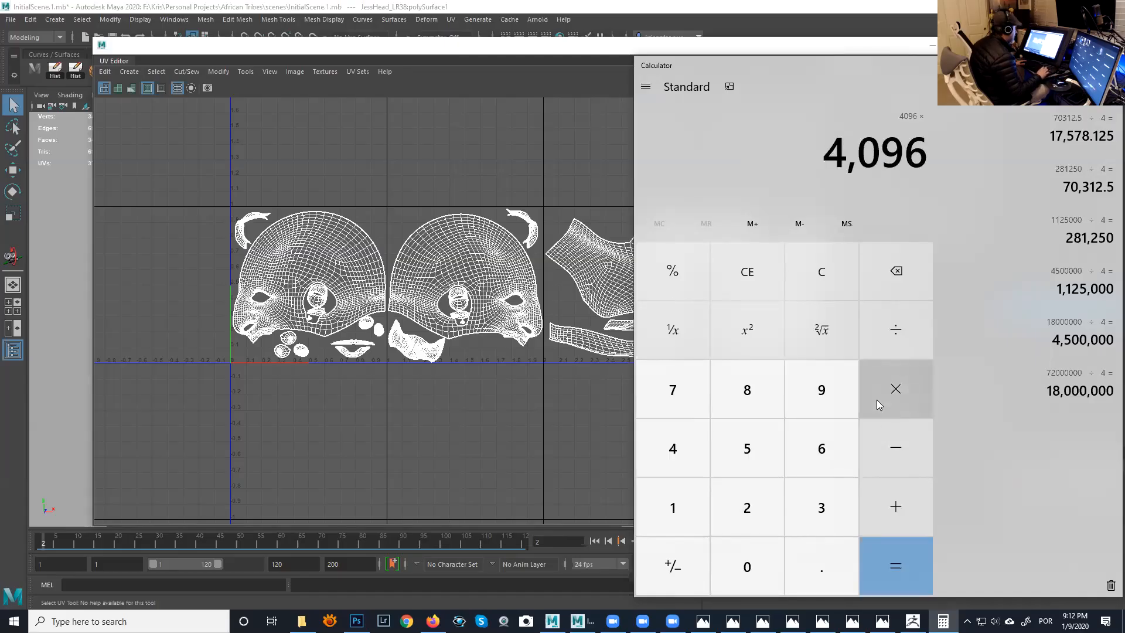
{"action": "key", "text": "Return"}
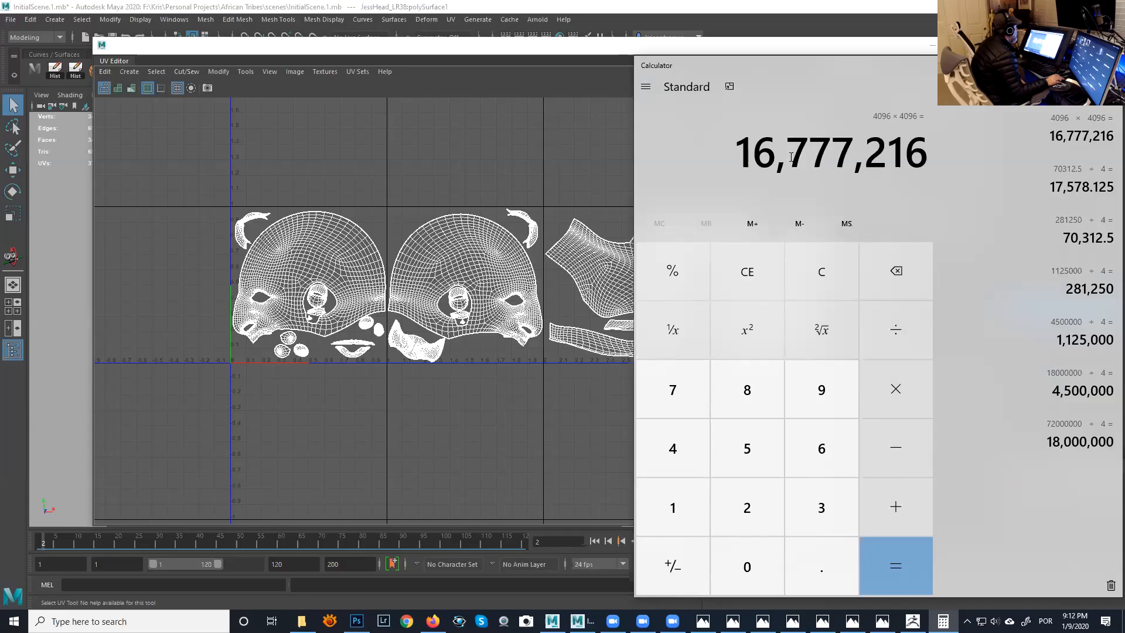
- Divide the calculator's 4096 × 4096 product by 2
{"action": "left_click", "coordinate": [896, 328]}
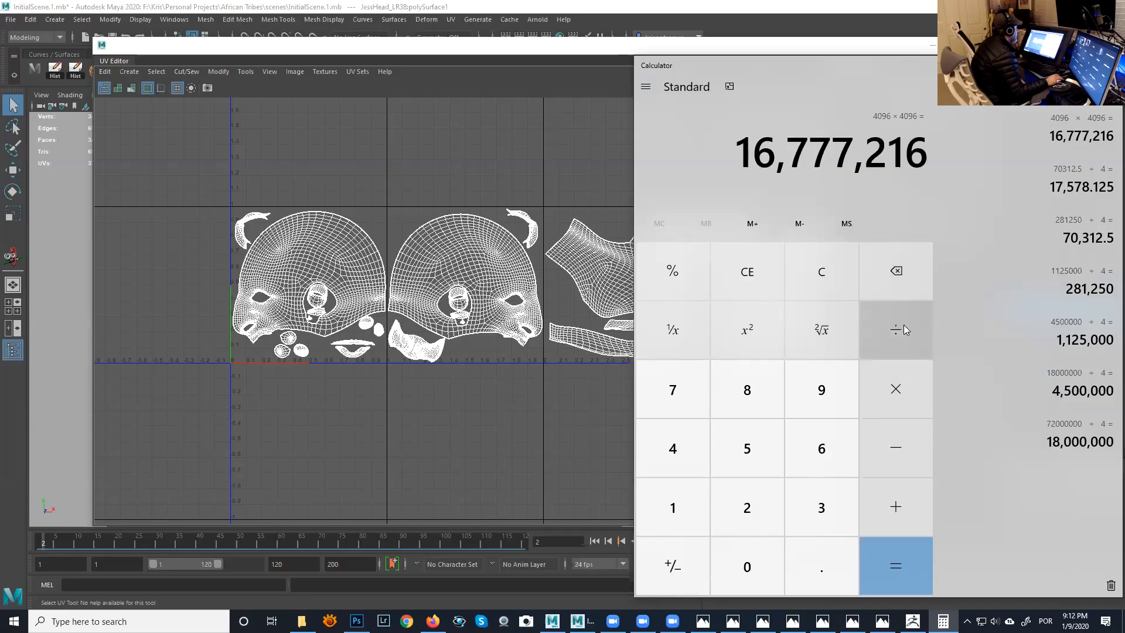
{"action": "left_click", "coordinate": [760, 511]}
{"action": "left_click", "coordinate": [901, 573]}
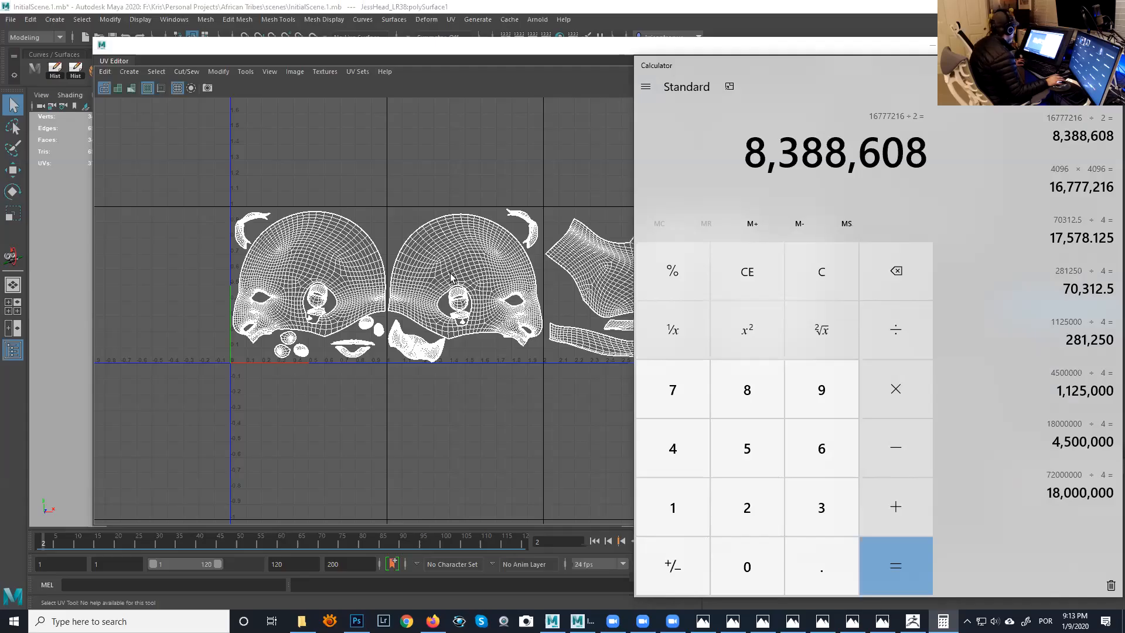
- Bring the UV Editor to the front, frame all five UV tiles of JessHead_LR38 and shift the window aside
{"action": "middle_click_drag", "start_coordinate": [461, 275], "coordinate": [365, 277], "text": "alt"}
{"action": "right_click_drag", "start_coordinate": [364, 277], "coordinate": [358, 211], "text": "alt"}
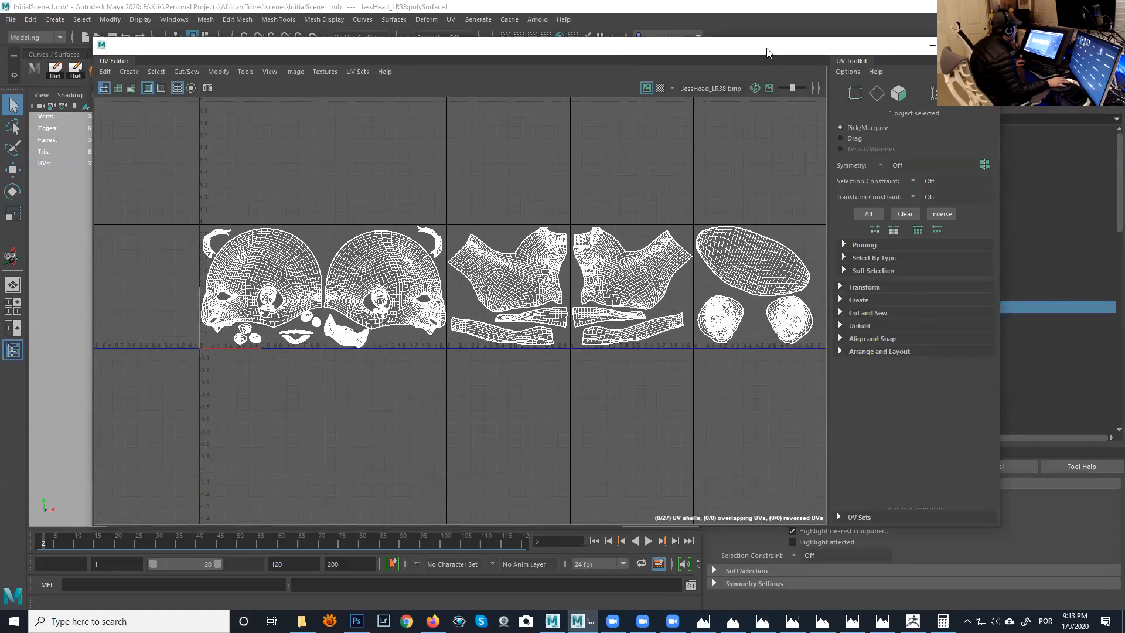
{"action": "left_click_drag", "start_coordinate": [768, 49], "coordinate": [717, 49]}
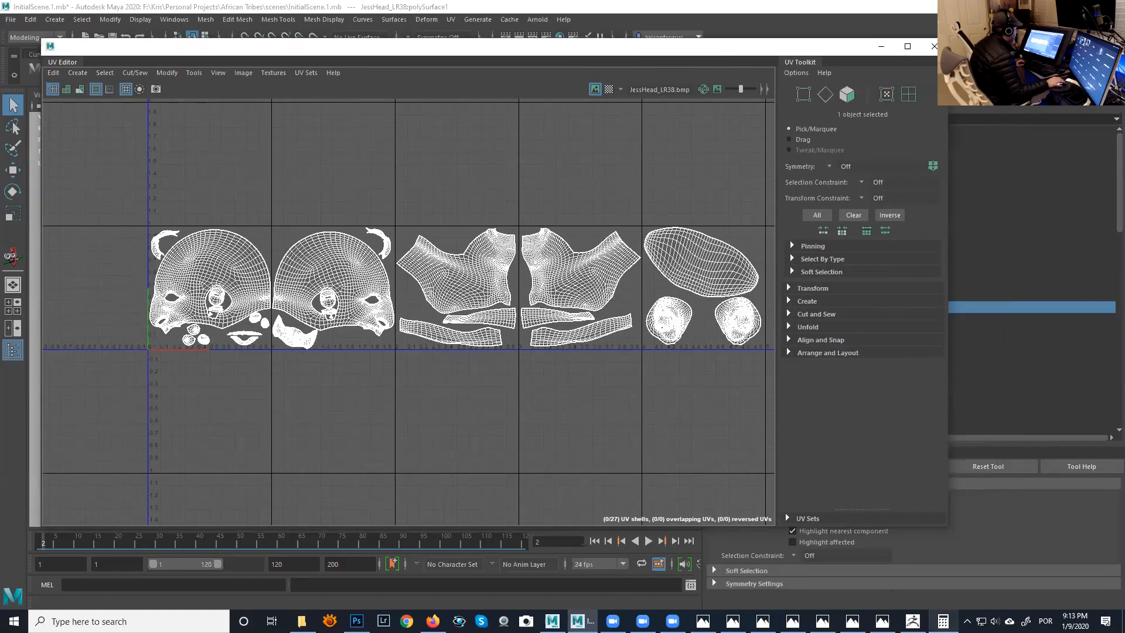
- Return to the calculator and multiply the halved pixel count by 5
{"action": "left_click", "coordinate": [943, 621]}
{"action": "left_click", "coordinate": [893, 399]}
{"action": "type", "text": "5"}
{"action": "key", "text": "Return"}
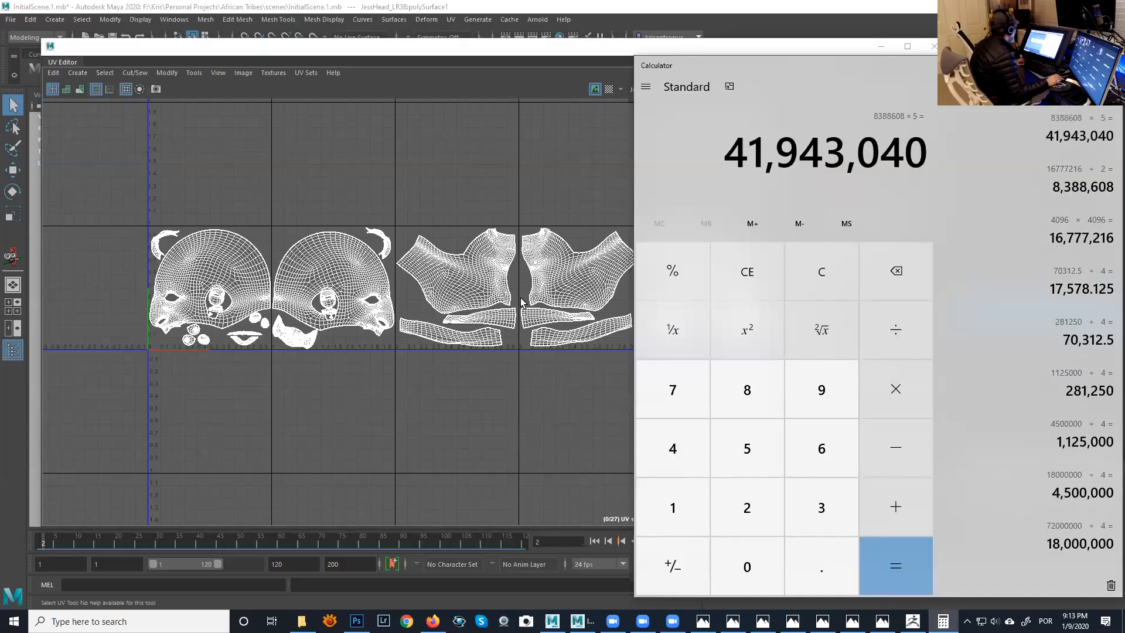
- Examine how the head's shells fill the five UV tiles, checking them against the calculated pixel count
{"action": "left_click", "coordinate": [484, 302]}
{"action": "middle_click_drag", "start_coordinate": [485, 303], "coordinate": [484, 302], "text": "alt"}
{"action": "left_click", "coordinate": [940, 617]}
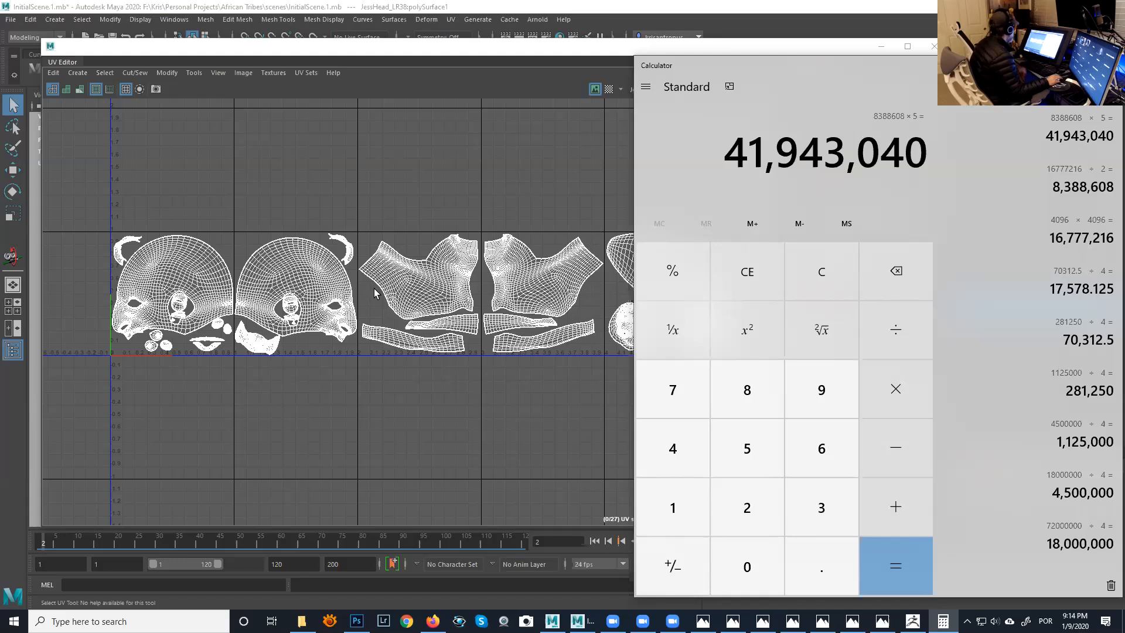
{"action": "right_click_drag", "start_coordinate": [452, 310], "coordinate": [414, 278], "text": "alt"}
{"action": "middle_click_drag", "start_coordinate": [413, 278], "coordinate": [380, 296], "text": "alt"}
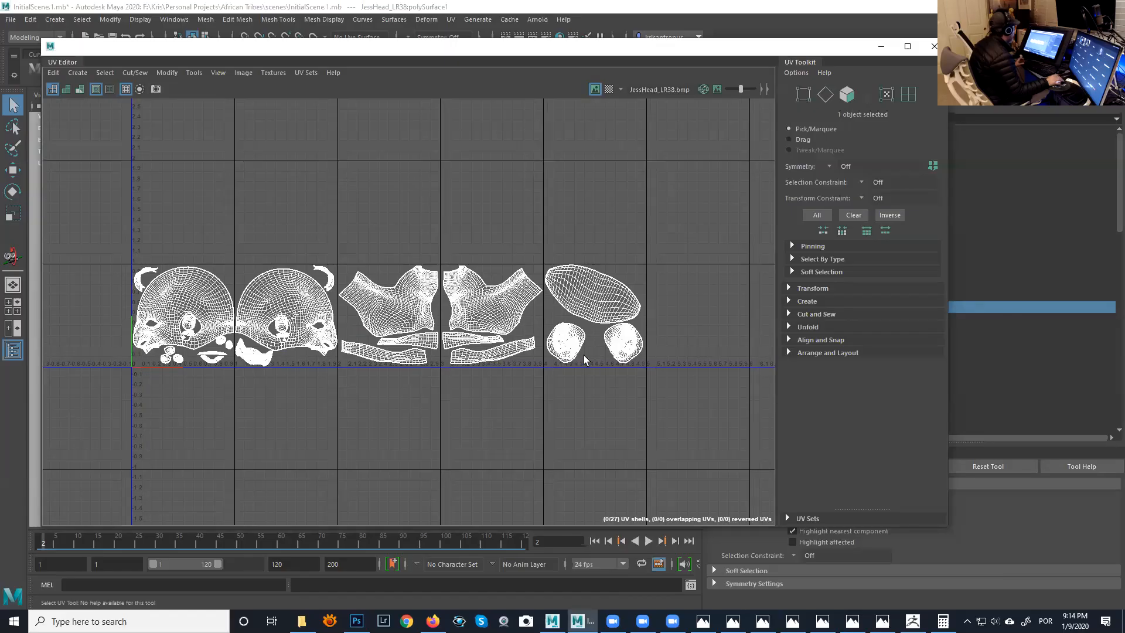
- Return to the calculator, clear it and multiply 8192 by 8192
{"action": "left_click", "coordinate": [943, 622]}
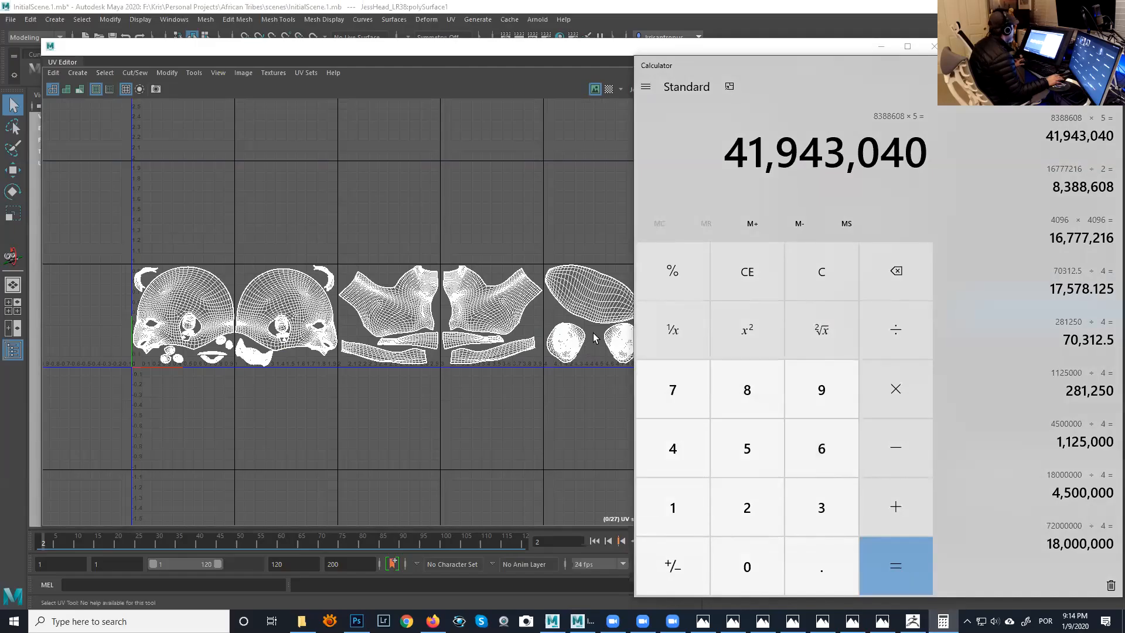
{"action": "left_click", "coordinate": [821, 283]}
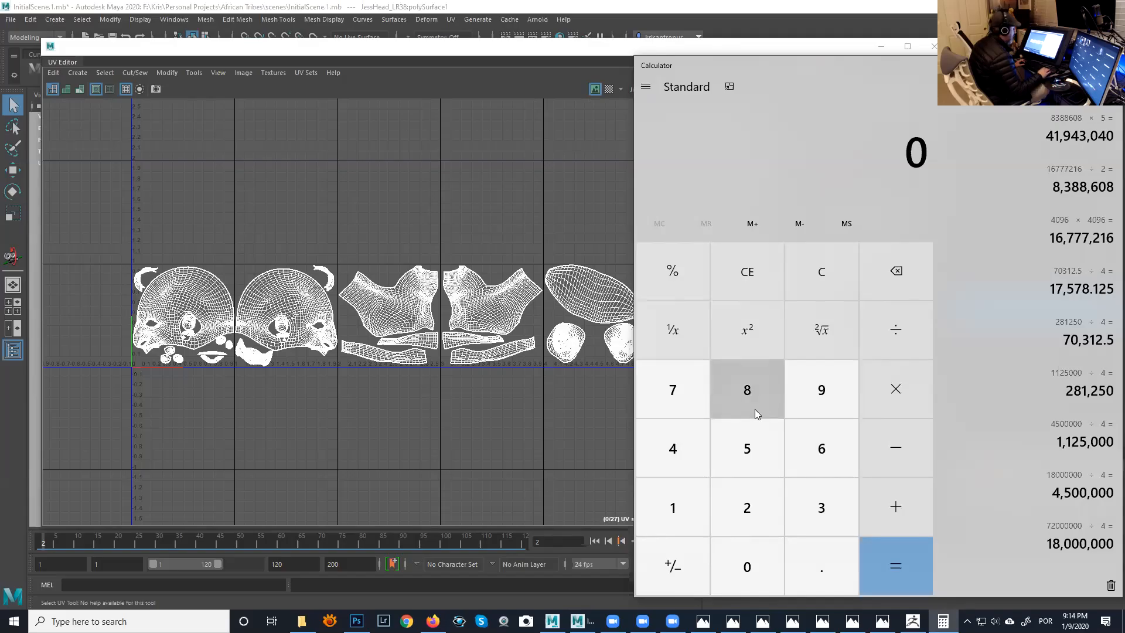
{"action": "type", "text": "8192 × "}
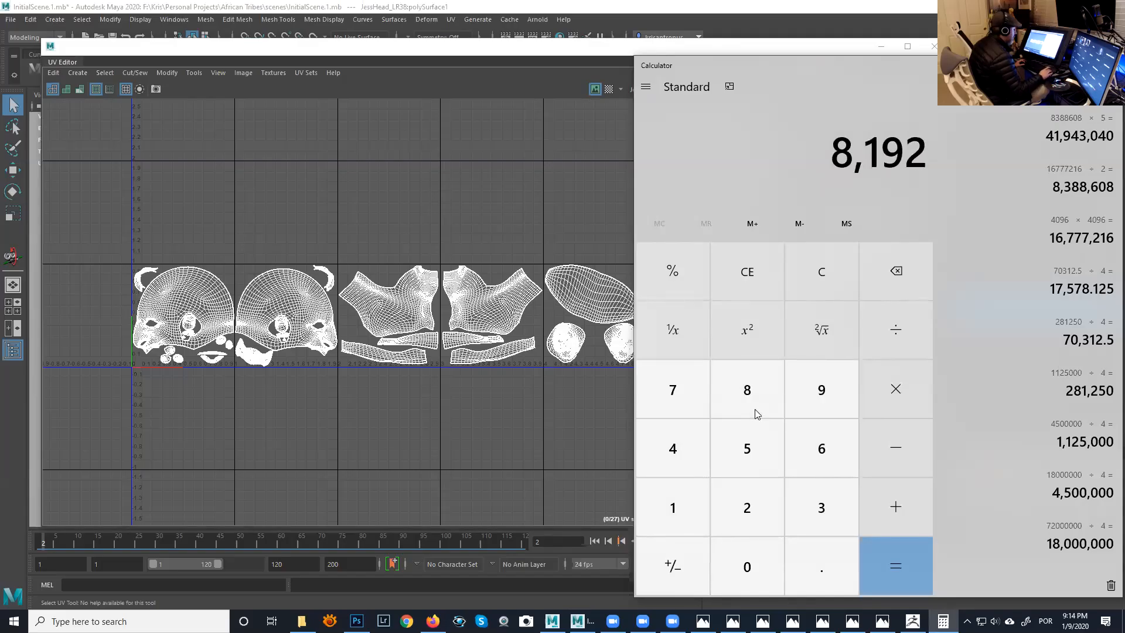
{"action": "type", "text": "8192 ×"}
{"action": "key", "text": "Return"}
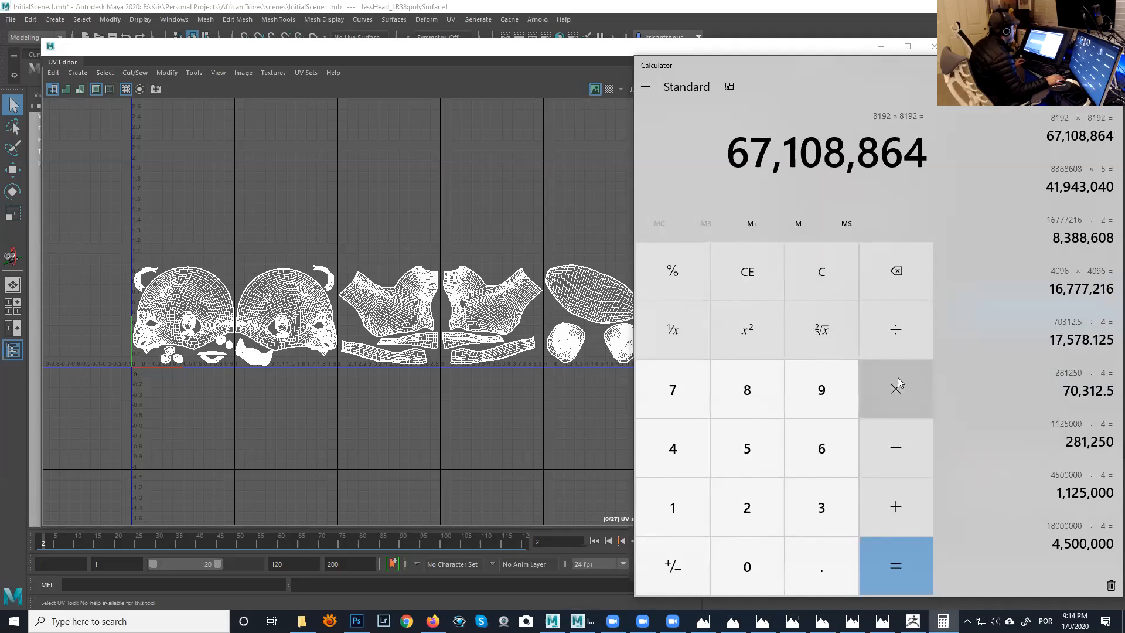
- Divide the 8192 × 8192 product by 2 and multiply the result by 5
{"action": "left_click", "coordinate": [891, 336]}
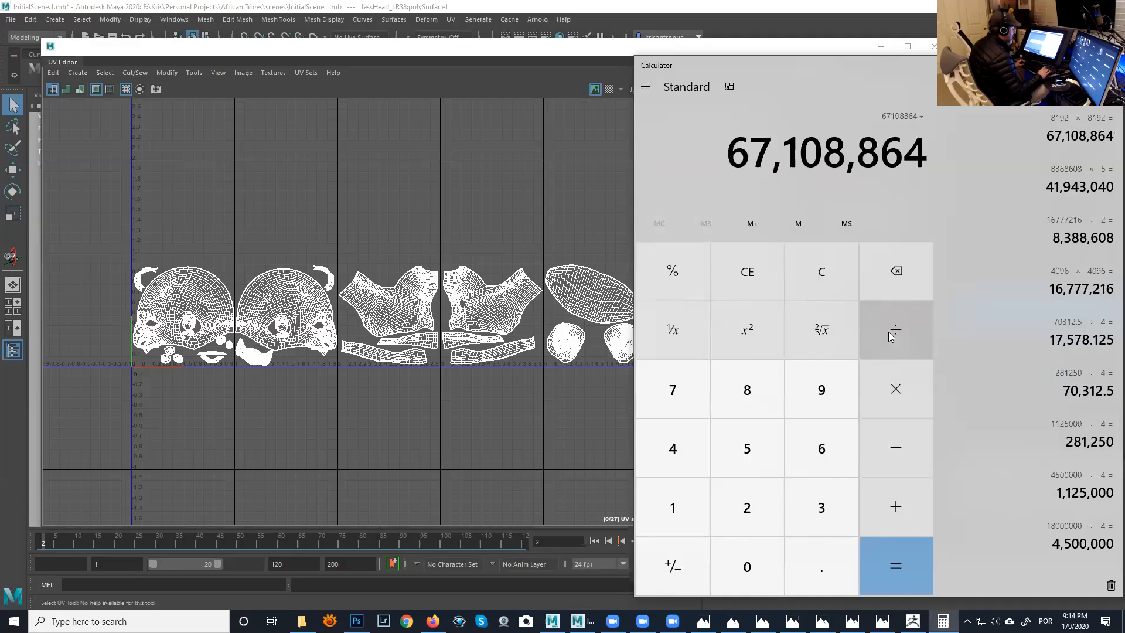
{"action": "key", "text": "2"}
{"action": "key", "text": "Return"}
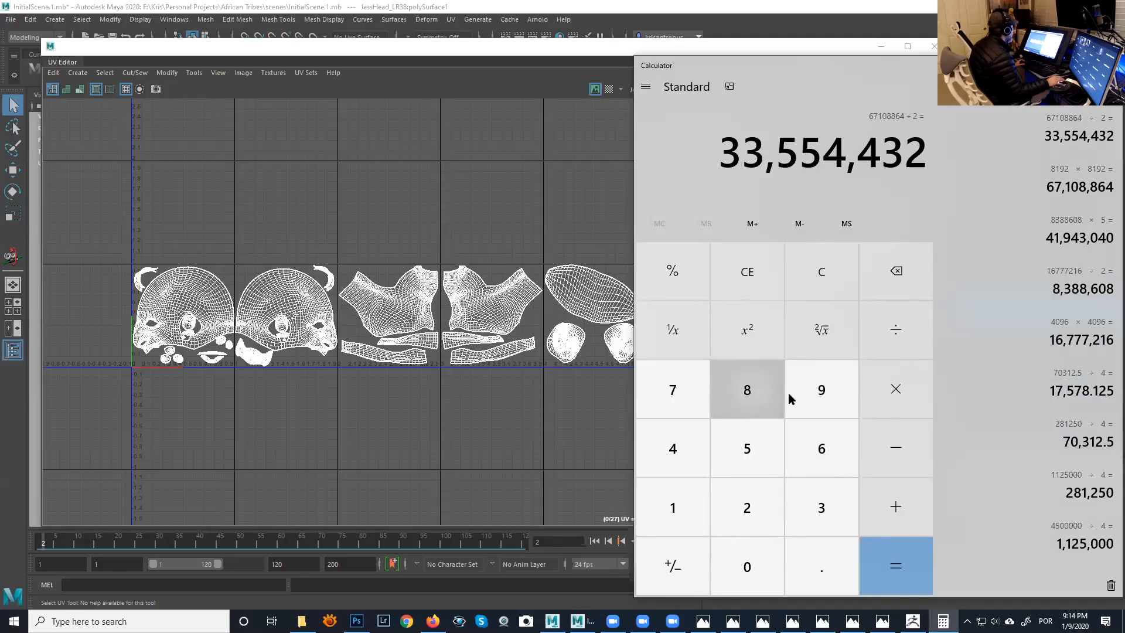
{"action": "left_click", "coordinate": [895, 385]}
{"action": "key", "text": "5"}
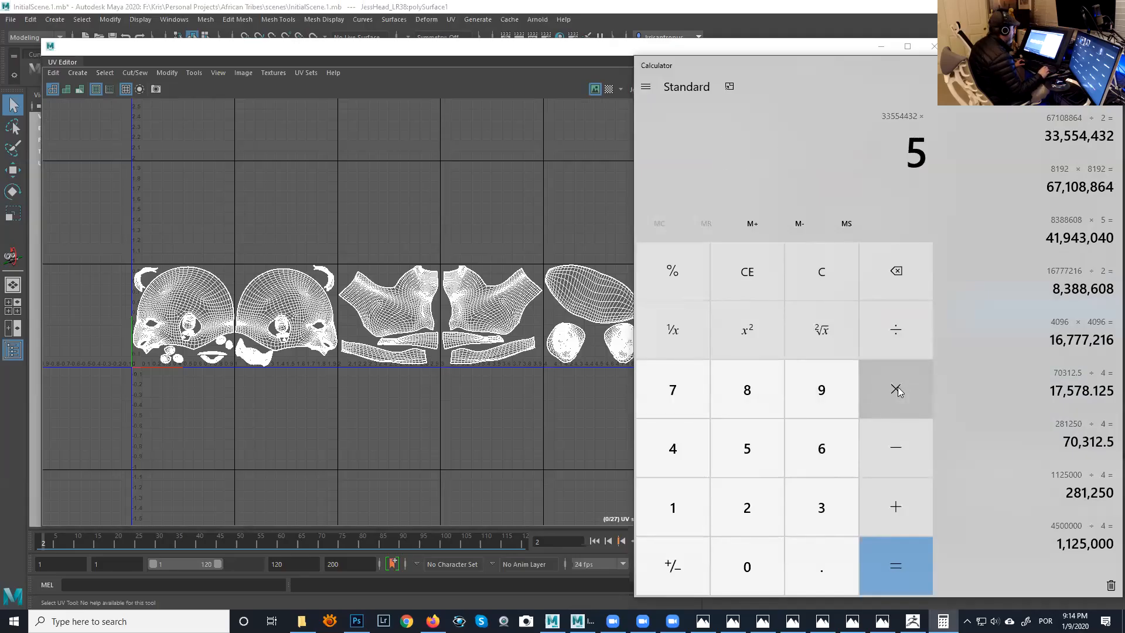
{"action": "key", "text": "Return"}
- Compare the UV tile layout with the calculator's result and examine the head shells in the first two tiles
{"action": "middle_click_drag", "start_coordinate": [409, 352], "coordinate": [381, 351], "text": "alt"}
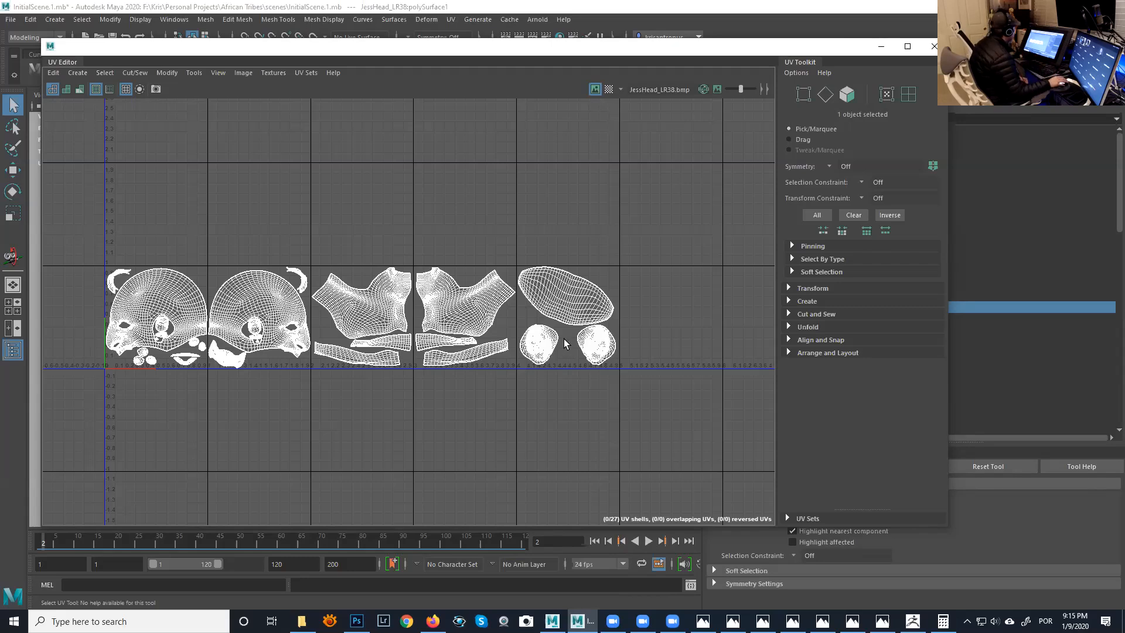
{"action": "left_click", "coordinate": [943, 621]}
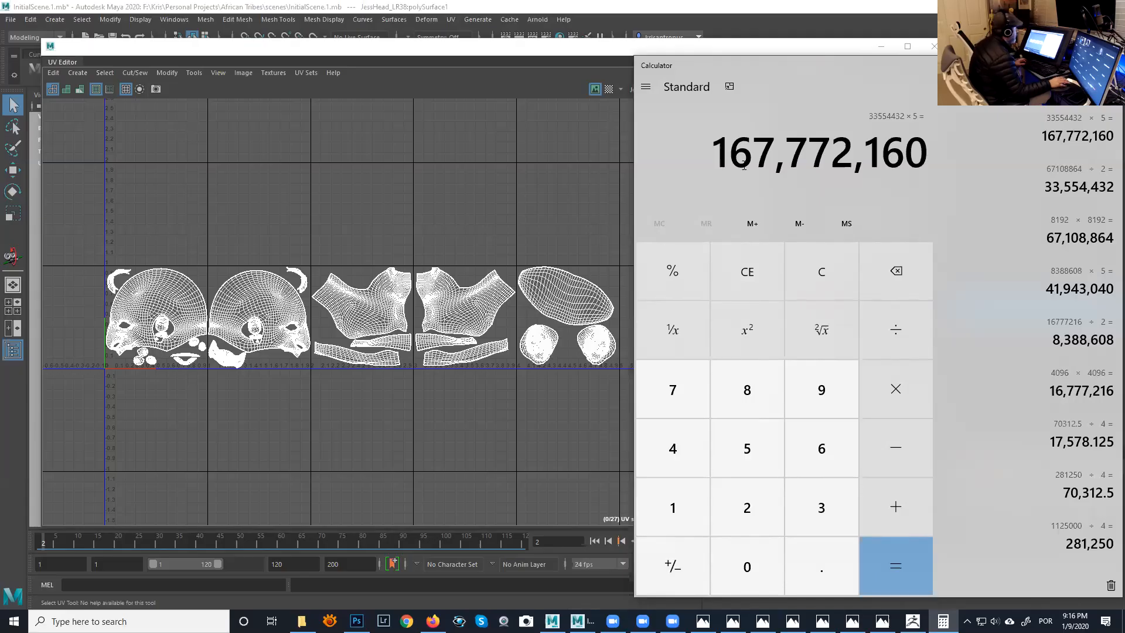
{"action": "left_click", "coordinate": [539, 258]}
{"action": "scroll", "coordinate": [462, 356], "scroll_direction": "up", "scroll_amount": 5}
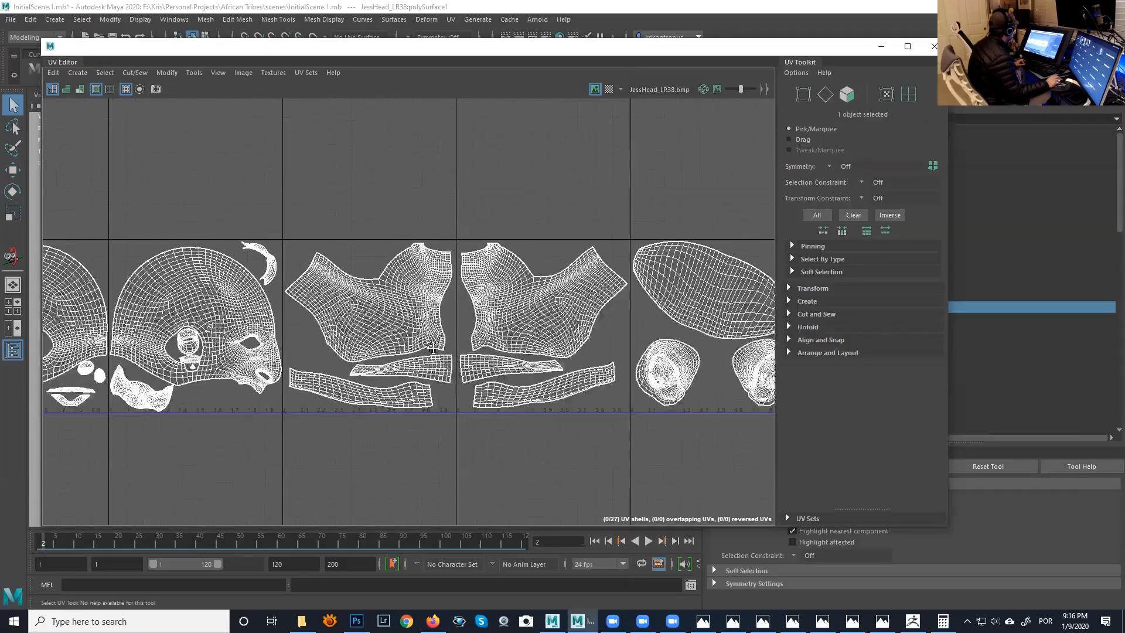
{"action": "middle_click_drag", "start_coordinate": [463, 356], "coordinate": [582, 308], "text": "alt"}
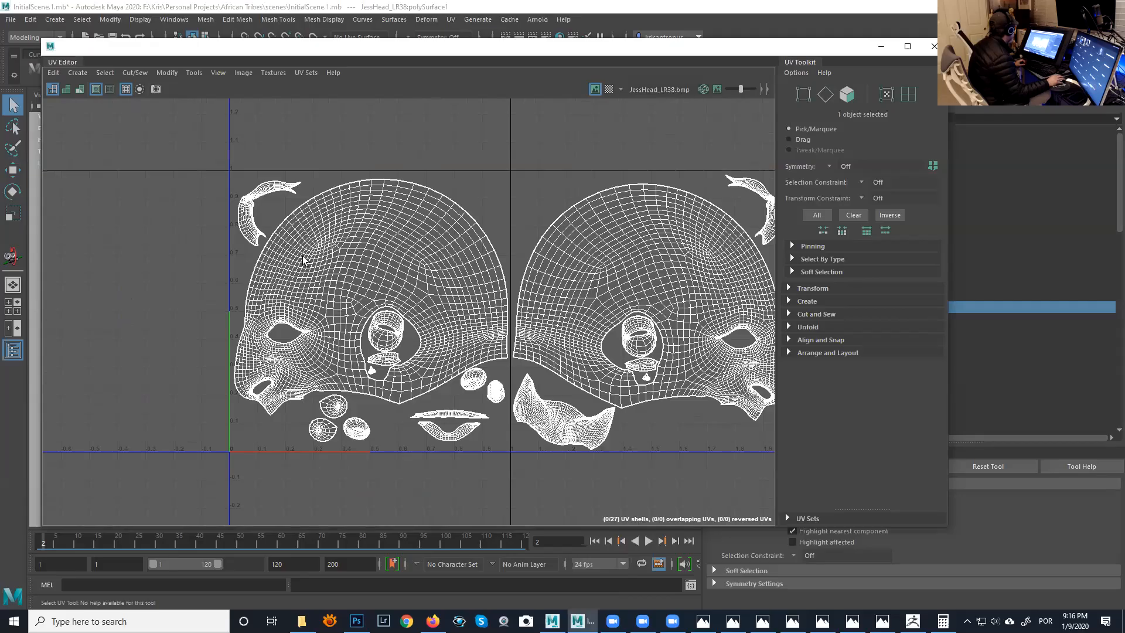
{"action": "scroll", "coordinate": [375, 355], "scroll_direction": "up", "scroll_amount": 3}
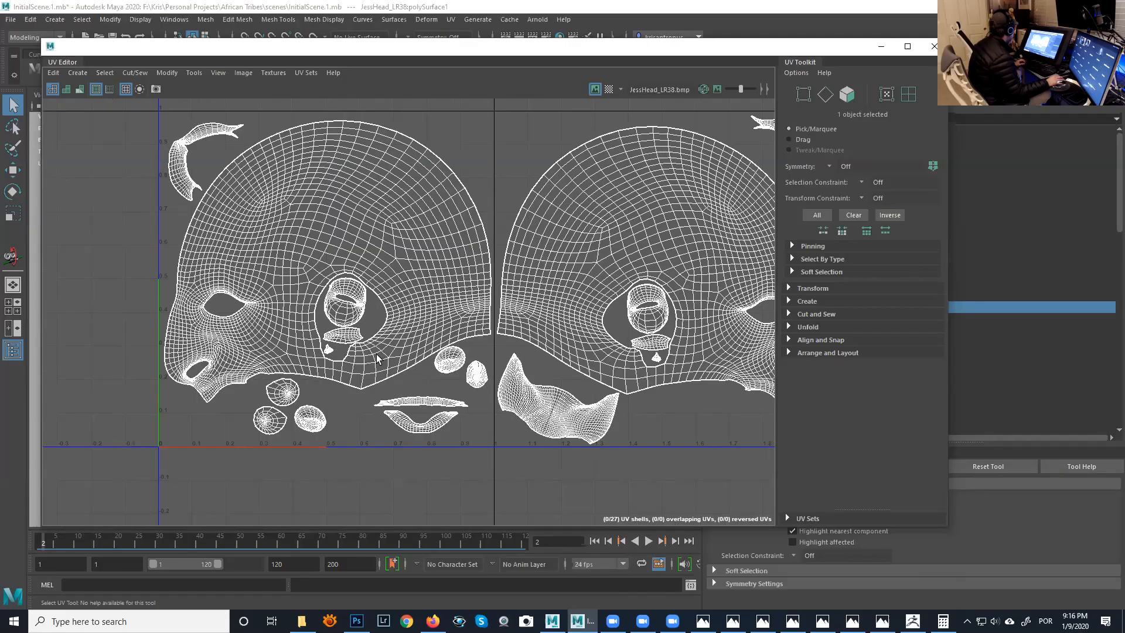
{"action": "middle_click_drag", "start_coordinate": [377, 359], "coordinate": [335, 333], "text": "alt"}
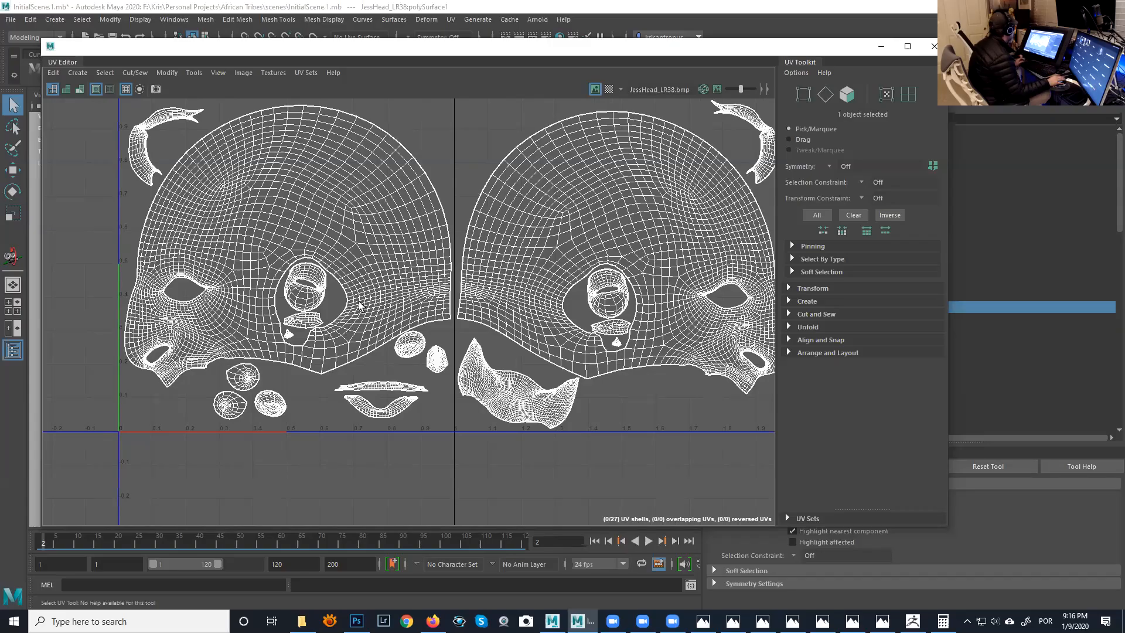
{"action": "scroll", "coordinate": [294, 232], "scroll_direction": "down", "scroll_amount": 1}
{"action": "scroll", "coordinate": [294, 231], "scroll_direction": "down", "scroll_amount": 1}
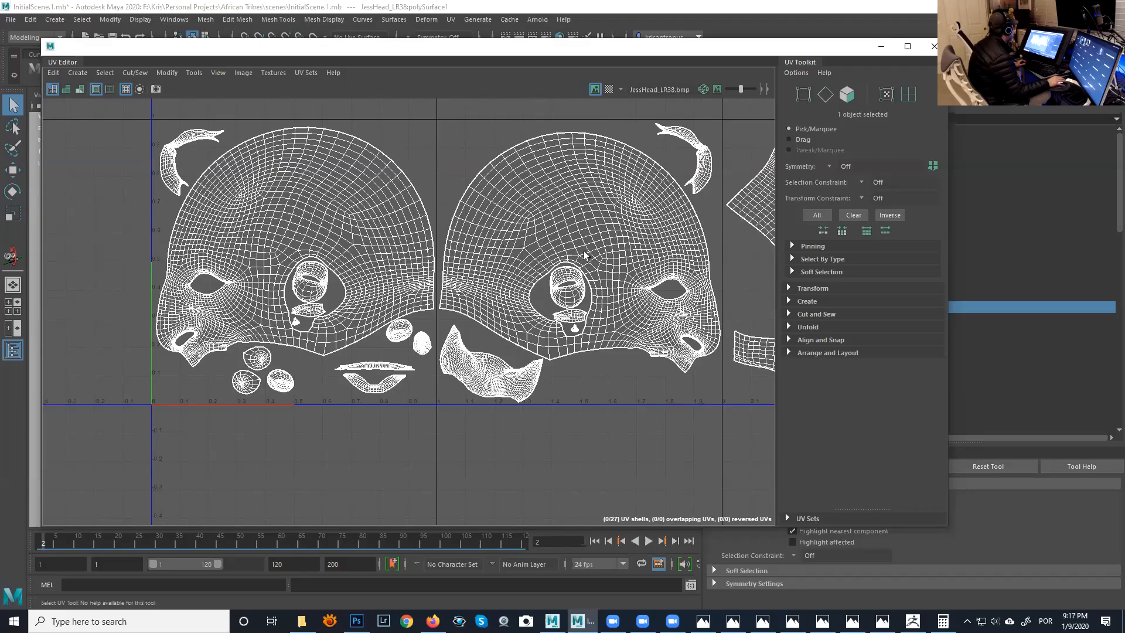
{"action": "scroll", "coordinate": [574, 258], "scroll_direction": "down", "scroll_amount": 2}
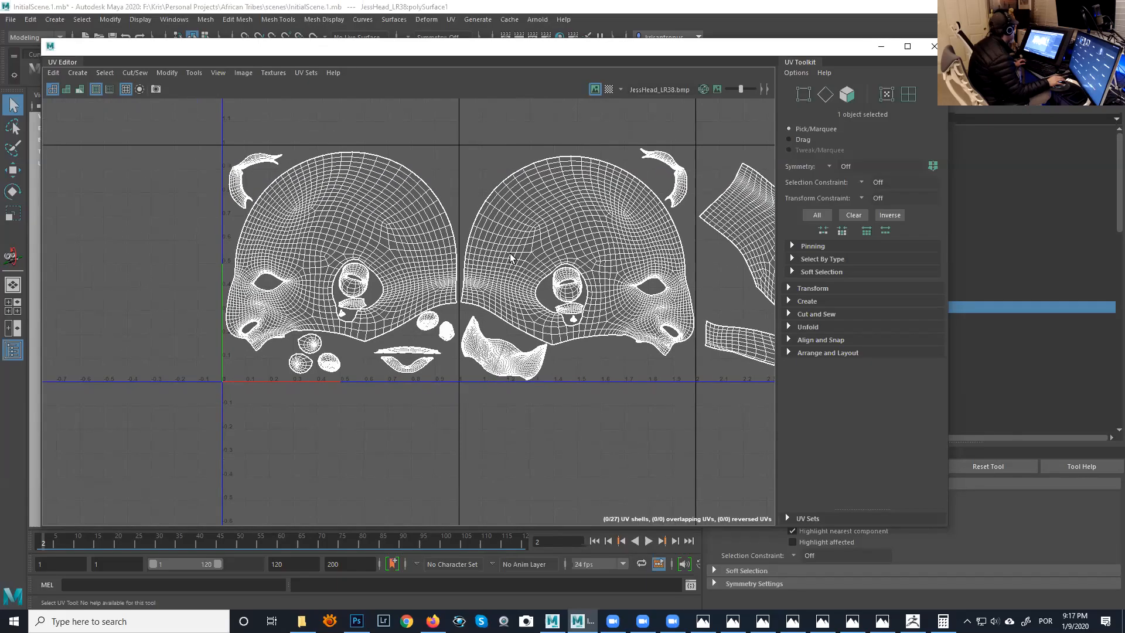
{"action": "mouse_move", "coordinate": [510, 258]}
{"action": "middle_mouse_down", "text": "alt"}
{"action": "mouse_move", "coordinate": [436, 261]}
{"action": "mouse_move", "coordinate": [503, 268]}
{"action": "middle_mouse_up", "text": "alt"}
{"action": "scroll", "coordinate": [419, 254], "scroll_direction": "up", "scroll_amount": 2}
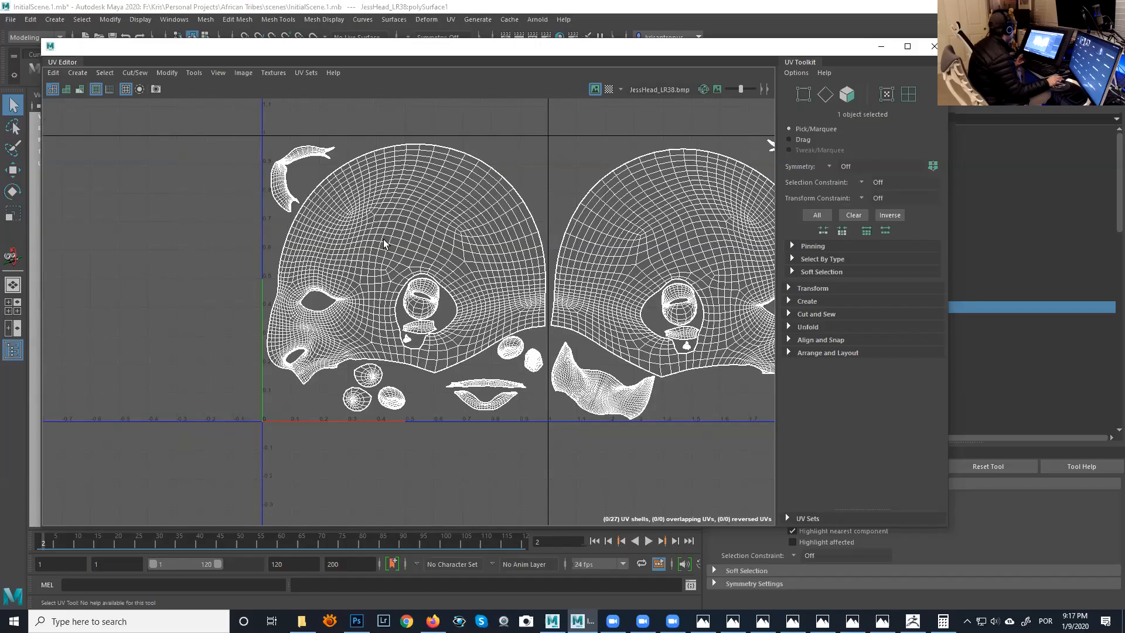
{"action": "scroll", "coordinate": [386, 246], "scroll_direction": "up", "scroll_amount": 3}
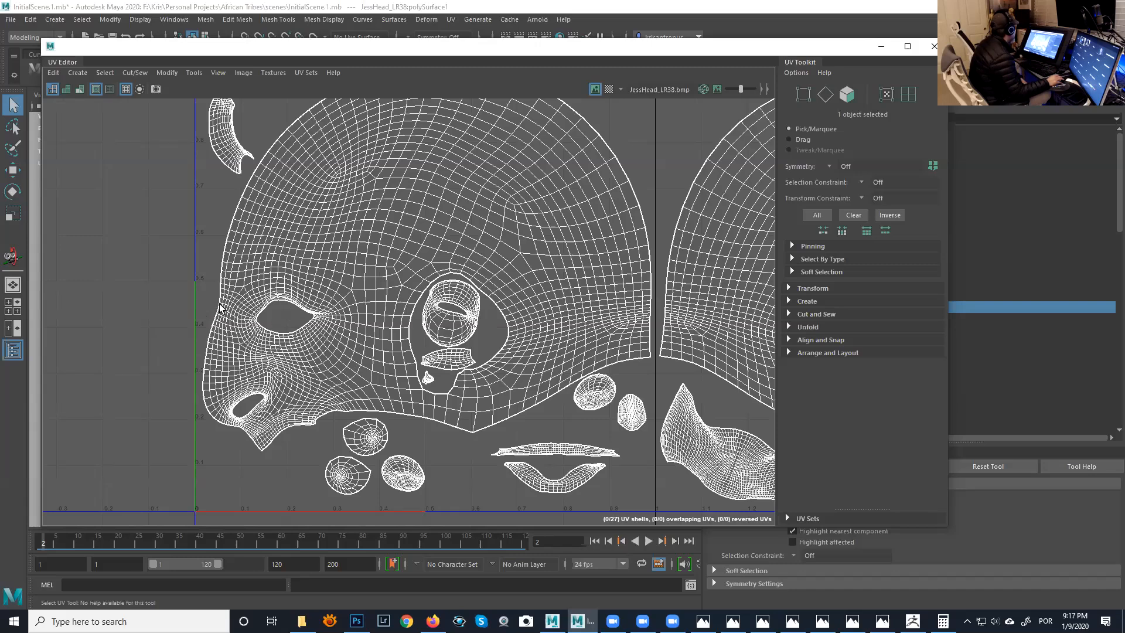
- Examine up close the spacing between the first face shell's nose-side edge and the UV tile border
{"action": "middle_click_drag", "start_coordinate": [248, 294], "coordinate": [403, 285], "text": "alt"}
{"action": "right_click_drag", "start_coordinate": [402, 285], "coordinate": [541, 383], "text": "alt"}
{"action": "middle_click_drag", "start_coordinate": [453, 311], "coordinate": [521, 310], "text": "alt"}
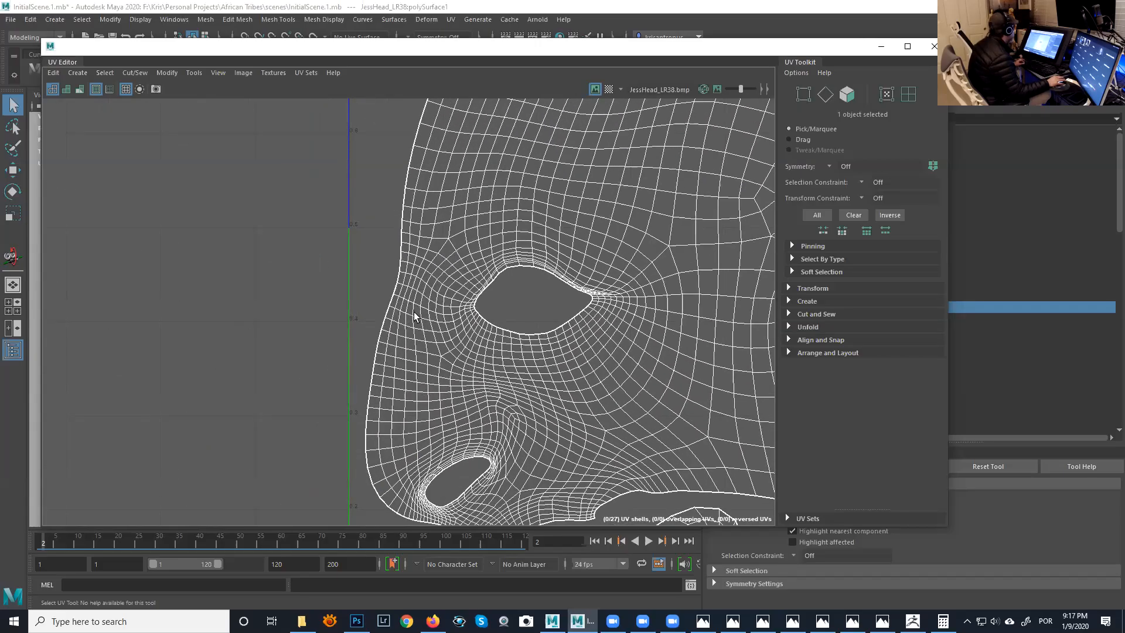
{"action": "middle_click_drag", "start_coordinate": [414, 317], "coordinate": [427, 269], "text": "alt"}
{"action": "right_click_drag", "start_coordinate": [387, 334], "coordinate": [548, 394], "text": "alt"}
{"action": "middle_click_drag", "start_coordinate": [548, 395], "coordinate": [484, 260], "text": "alt"}
{"action": "right_click_drag", "start_coordinate": [483, 260], "coordinate": [469, 351], "text": "alt"}
{"action": "right_click_drag", "start_coordinate": [359, 352], "coordinate": [577, 407], "text": "alt"}
{"action": "middle_click_drag", "start_coordinate": [412, 365], "coordinate": [442, 263], "text": "alt"}
{"action": "right_click_drag", "start_coordinate": [296, 319], "coordinate": [377, 335], "text": "alt"}
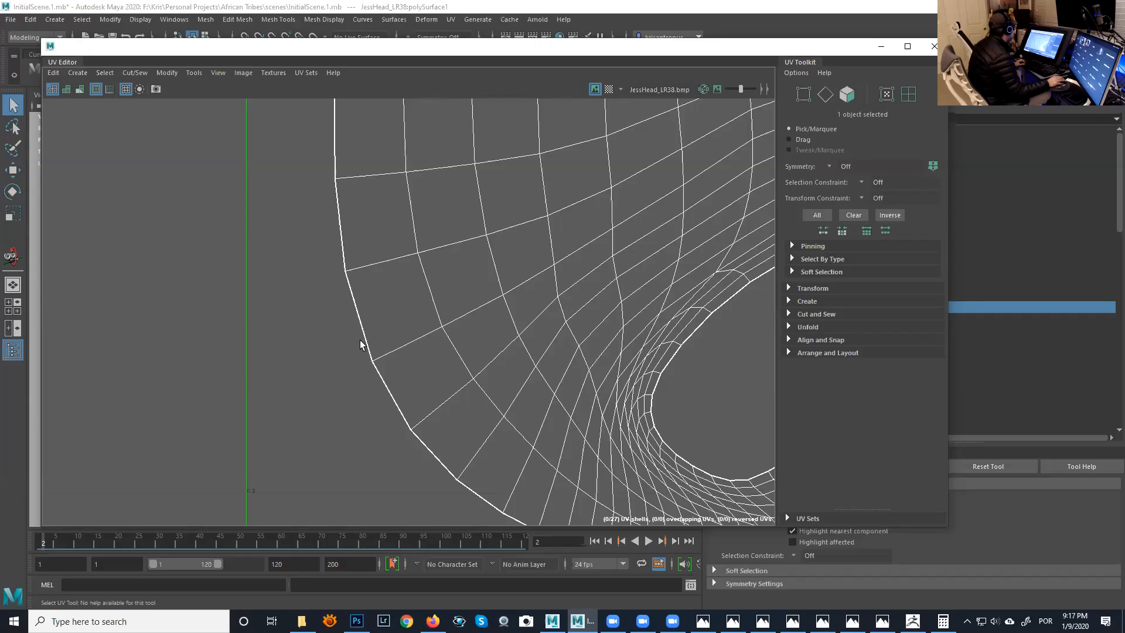
{"action": "scroll", "coordinate": [361, 340], "scroll_direction": "up", "scroll_amount": 3}
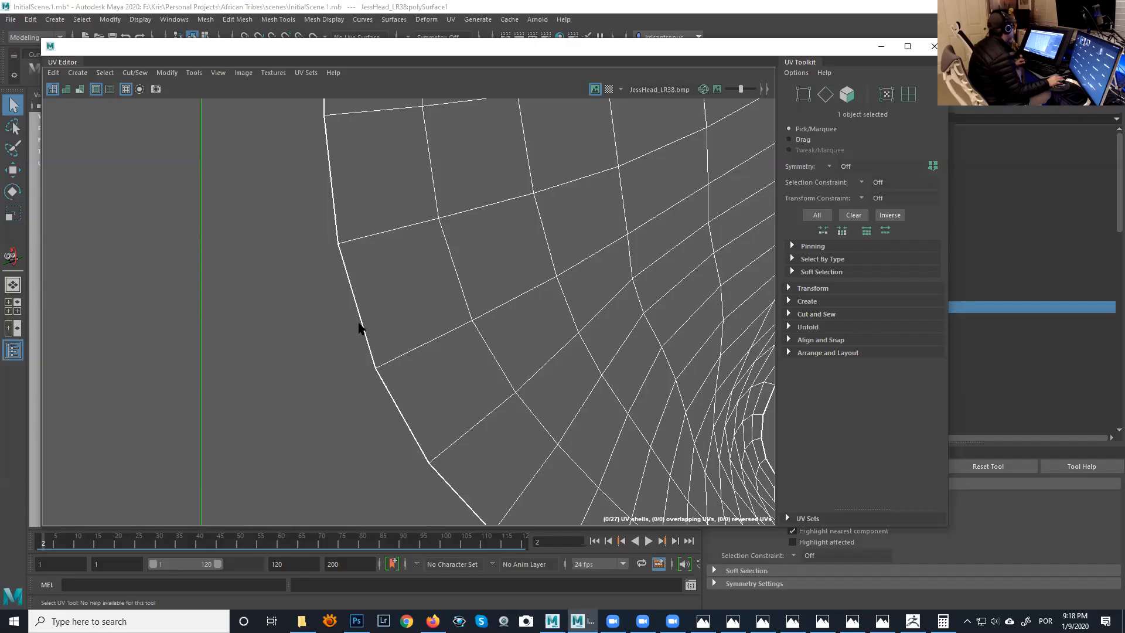
{"action": "scroll", "coordinate": [422, 350], "scroll_direction": "down", "scroll_amount": 10}
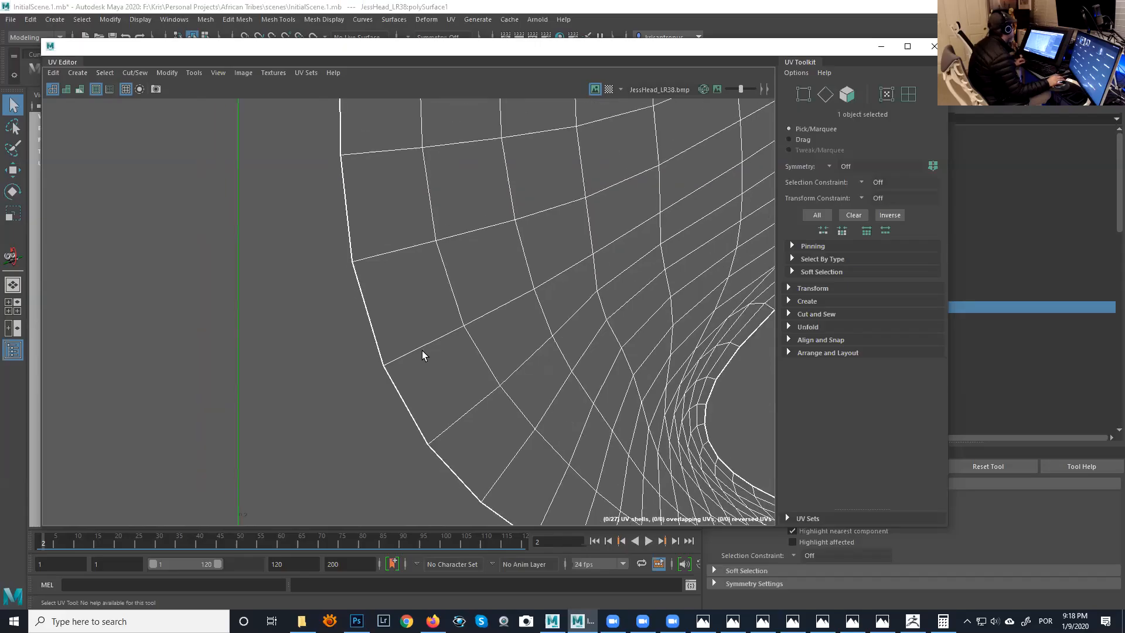
- Examine the gap between the small curved shell inside the ear opening and the edge of the head shell
{"action": "scroll", "coordinate": [468, 364], "scroll_direction": "down", "scroll_amount": 4}
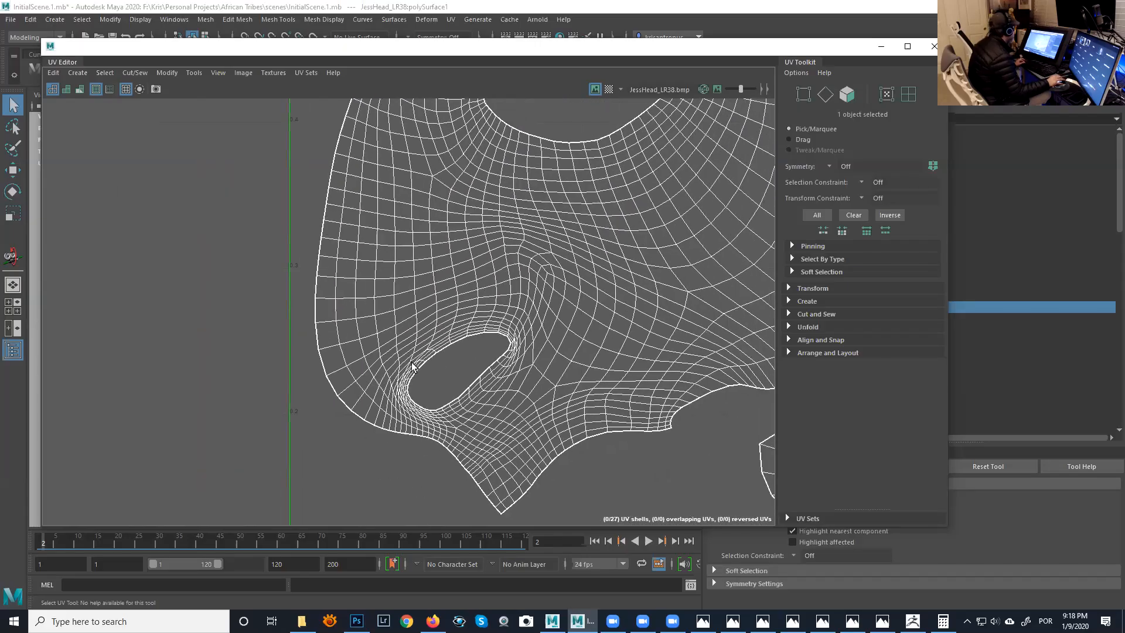
{"action": "scroll", "coordinate": [422, 348], "scroll_direction": "down", "scroll_amount": 2}
{"action": "middle_click_drag", "start_coordinate": [440, 349], "coordinate": [302, 345], "text": "alt"}
{"action": "middle_click_drag", "start_coordinate": [433, 316], "coordinate": [374, 362], "text": "alt"}
{"action": "scroll", "coordinate": [375, 365], "scroll_direction": "up", "scroll_amount": 8}
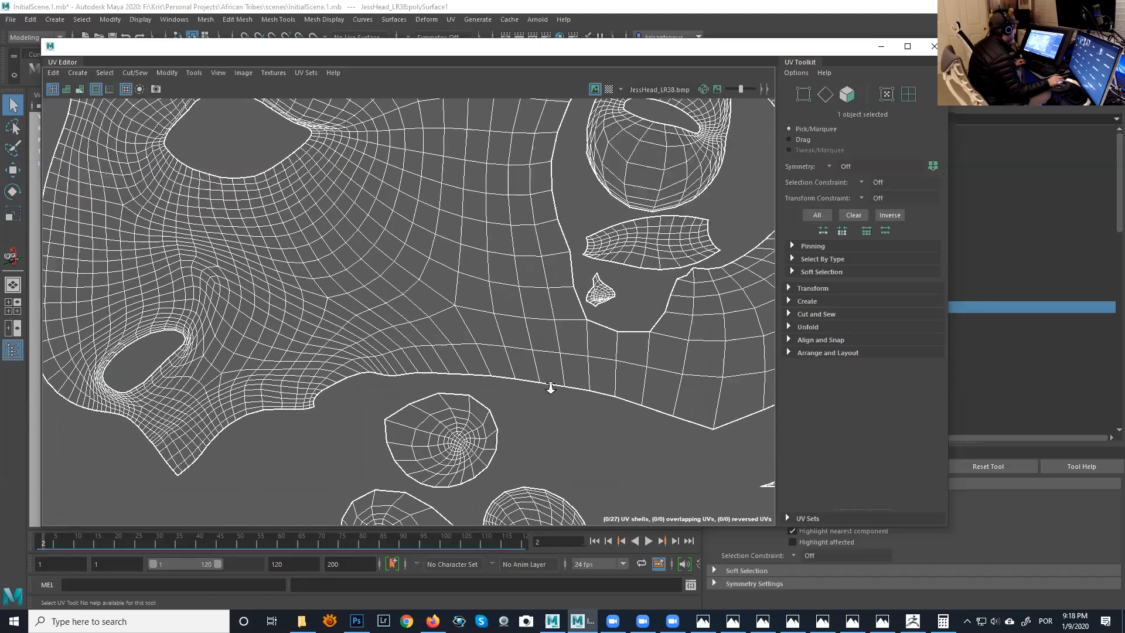
{"action": "right_click_drag", "start_coordinate": [384, 370], "coordinate": [536, 337], "text": "alt"}
{"action": "middle_click_drag", "start_coordinate": [536, 337], "coordinate": [469, 371], "text": "alt"}
{"action": "right_click_drag", "start_coordinate": [457, 365], "coordinate": [652, 471], "text": "alt"}
{"action": "right_click_drag", "start_coordinate": [476, 383], "coordinate": [526, 401], "text": "alt"}
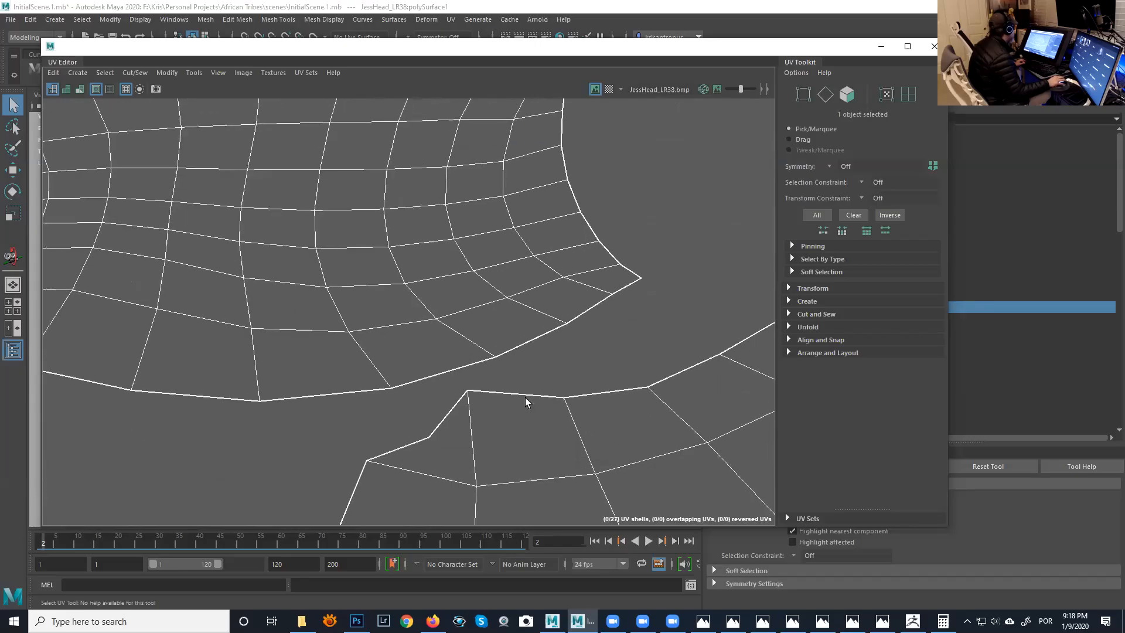
{"action": "middle_click_drag", "start_coordinate": [454, 383], "coordinate": [488, 370], "text": "alt"}
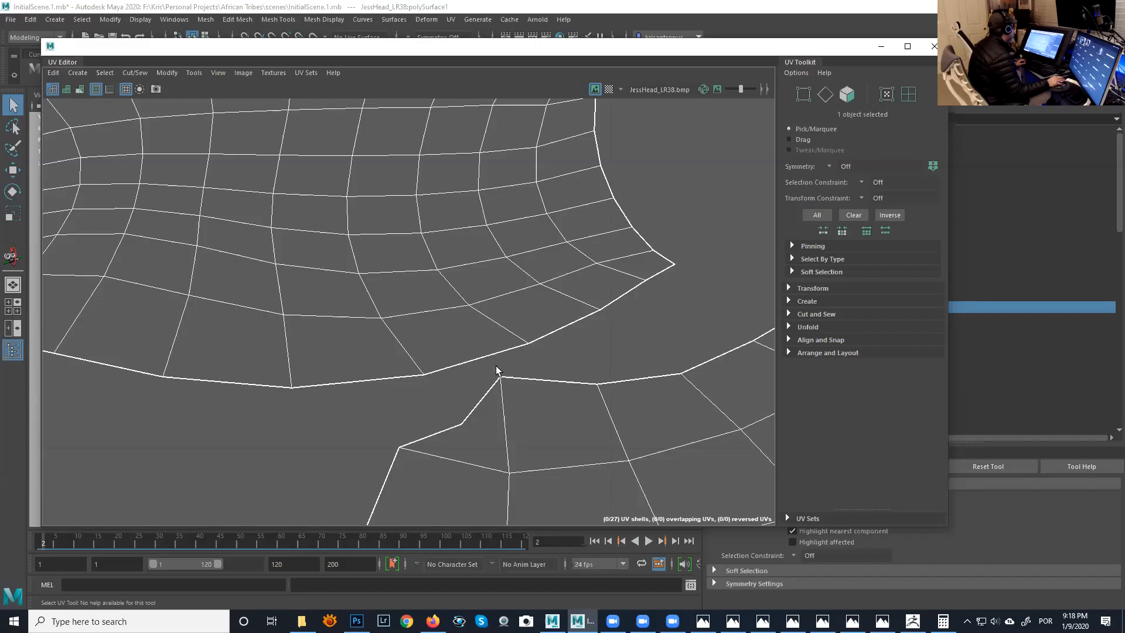
{"action": "scroll", "coordinate": [410, 328], "scroll_direction": "down", "scroll_amount": 5}
{"action": "middle_click_drag", "start_coordinate": [488, 366], "coordinate": [490, 366], "text": "alt"}
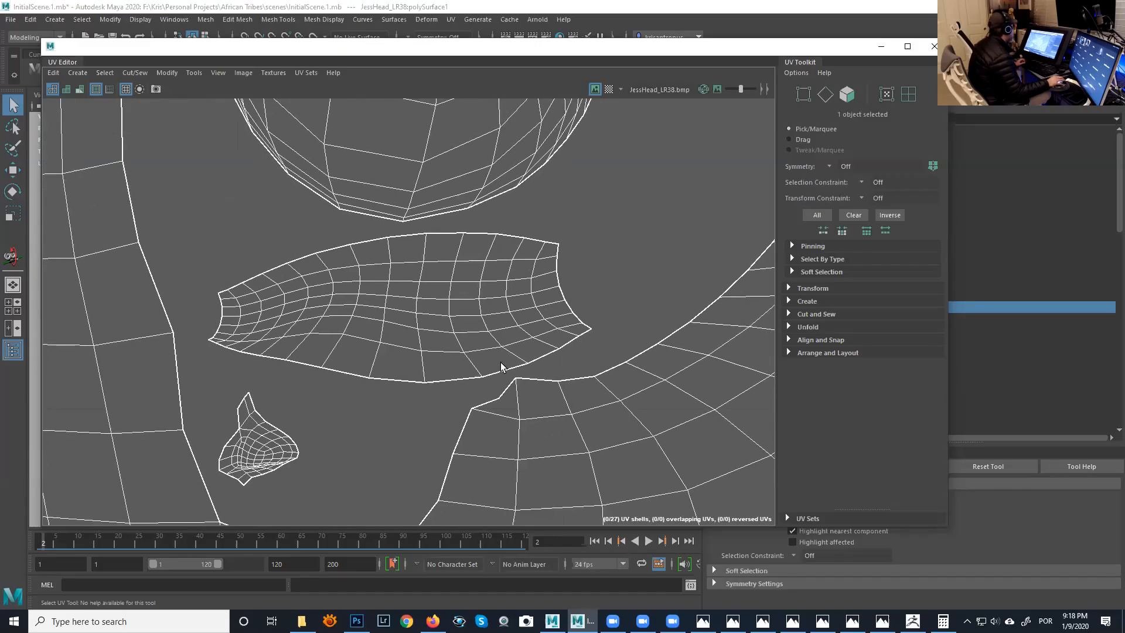
{"action": "scroll", "coordinate": [504, 369], "scroll_direction": "up", "scroll_amount": 5}
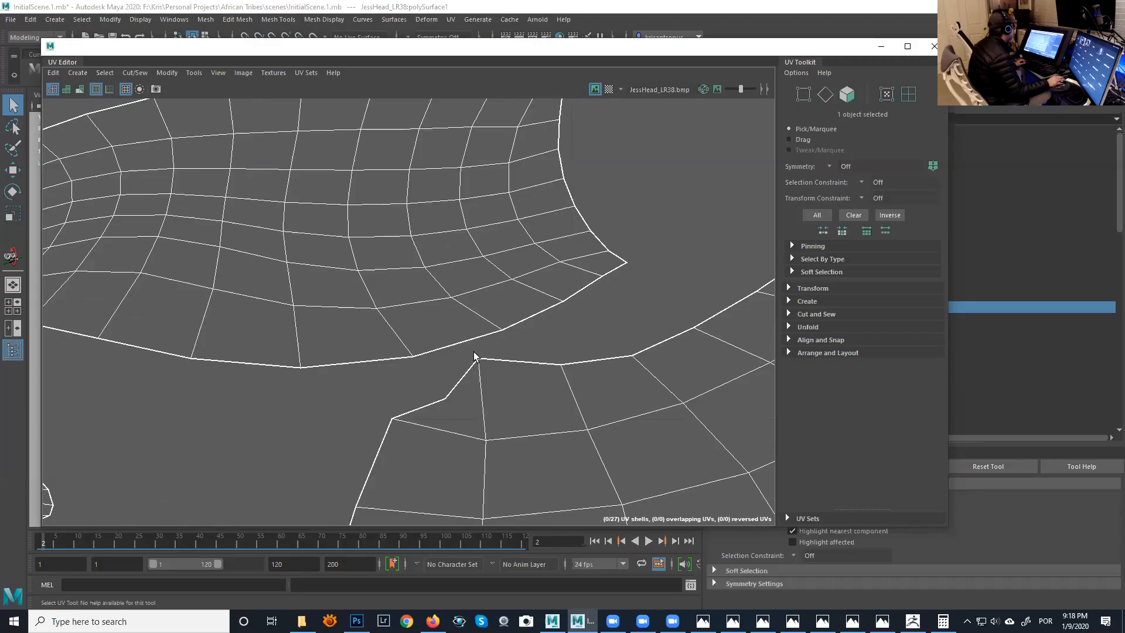
{"action": "scroll", "coordinate": [495, 387], "scroll_direction": "down", "scroll_amount": 8}
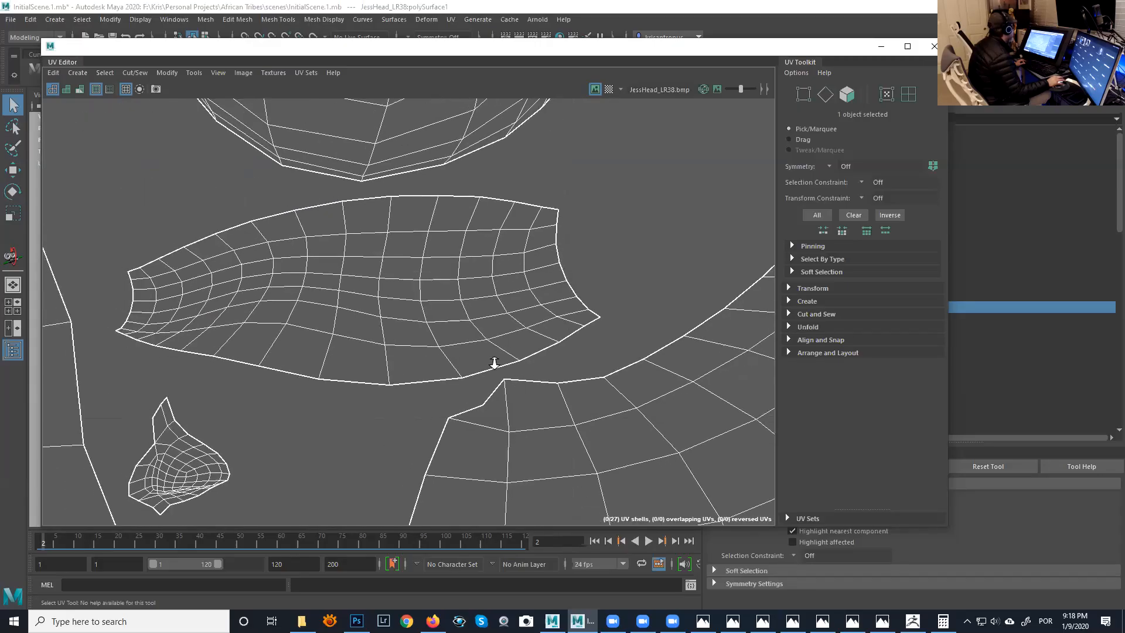
- Examine the gap between the two large head shells and the border shared by the first two UV tiles
{"action": "scroll", "coordinate": [423, 315], "scroll_direction": "down", "scroll_amount": 8}
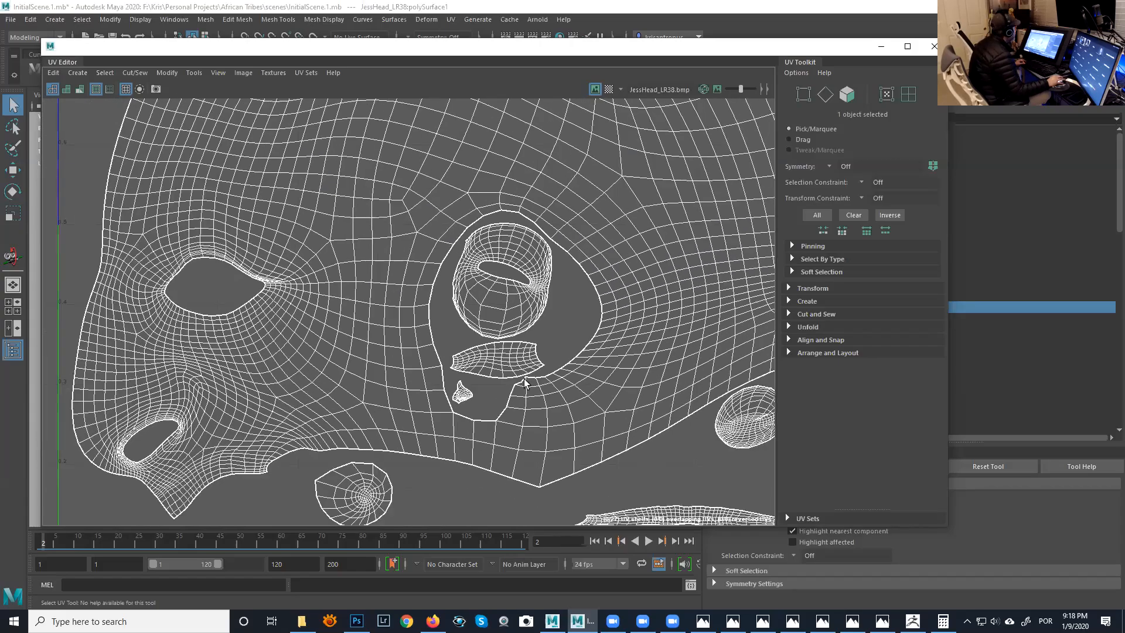
{"action": "scroll", "coordinate": [451, 321], "scroll_direction": "down", "scroll_amount": 5}
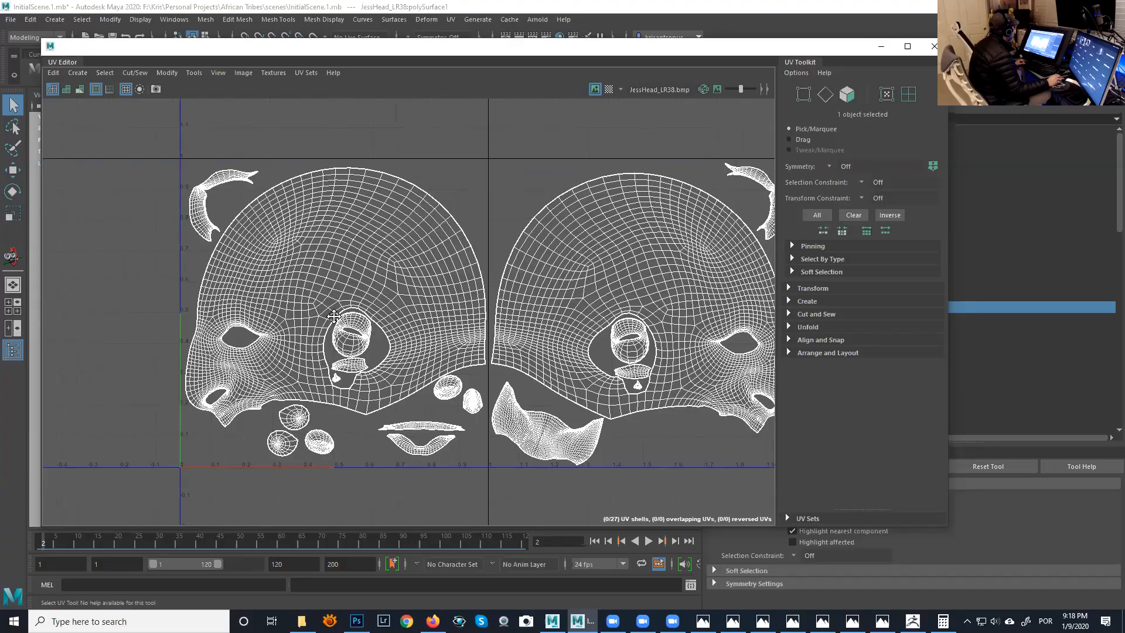
{"action": "scroll", "coordinate": [499, 317], "scroll_direction": "up", "scroll_amount": 6}
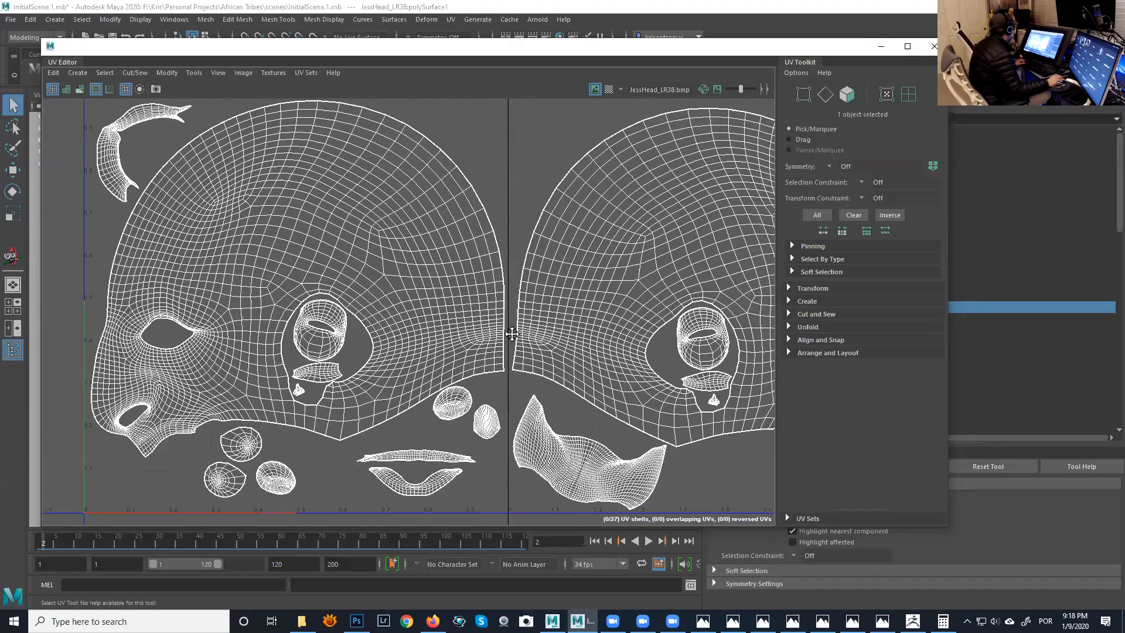
{"action": "middle_click_drag", "start_coordinate": [504, 350], "coordinate": [504, 352], "text": "alt"}
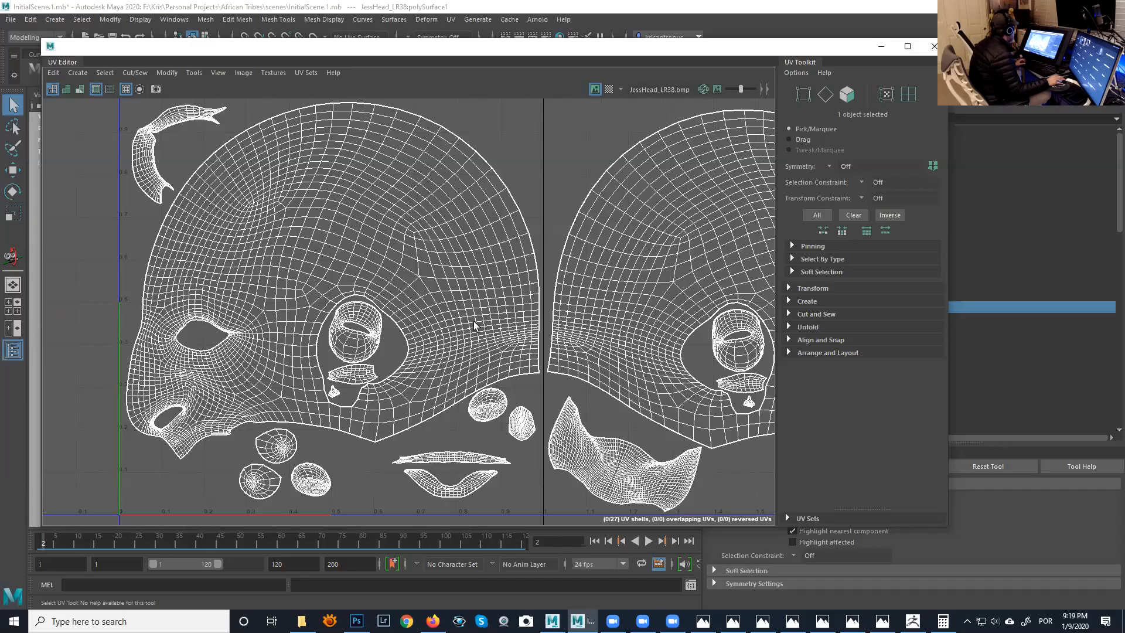
- Look over the row of UV tiles from the two head halves across to the neck and remaining shells
{"action": "right_click_drag", "start_coordinate": [520, 351], "coordinate": [359, 304], "text": "alt"}
{"action": "middle_click_drag", "start_coordinate": [606, 368], "coordinate": [510, 368], "text": "alt"}
{"action": "right_click_drag", "start_coordinate": [491, 359], "coordinate": [392, 331], "text": "alt"}
{"action": "middle_click_drag", "start_coordinate": [392, 335], "coordinate": [315, 339], "text": "alt"}
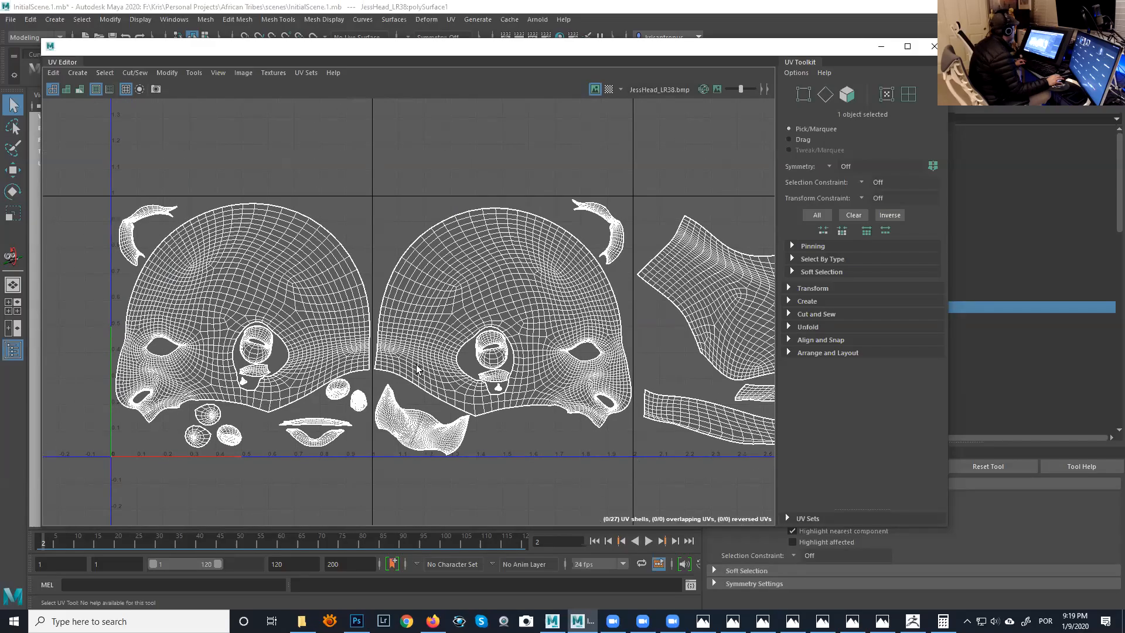
{"action": "right_click_drag", "start_coordinate": [556, 331], "coordinate": [375, 304], "text": "alt"}
{"action": "middle_click_drag", "start_coordinate": [434, 351], "coordinate": [316, 352], "text": "alt"}
{"action": "middle_click_drag", "start_coordinate": [538, 336], "coordinate": [450, 348], "text": "alt"}
{"action": "right_click_drag", "start_coordinate": [517, 355], "coordinate": [401, 320], "text": "alt"}
{"action": "mouse_move", "coordinate": [378, 330]}
{"action": "middle_mouse_down", "text": "alt"}
{"action": "mouse_move", "coordinate": [325, 331]}
{"action": "mouse_move", "coordinate": [379, 333]}
{"action": "middle_mouse_up", "text": "alt"}
{"action": "right_click_drag", "start_coordinate": [449, 330], "coordinate": [402, 319], "text": "alt"}
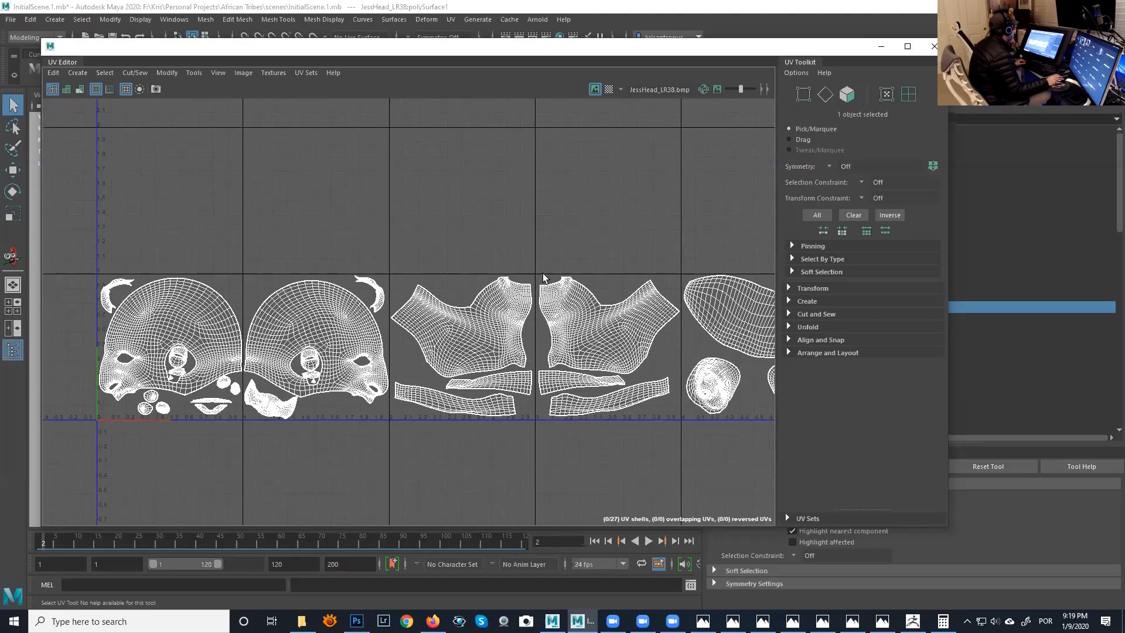
- Minimize the UV Editor and deselect the lower head mesh in the perspective view
{"action": "left_click", "coordinate": [880, 47]}
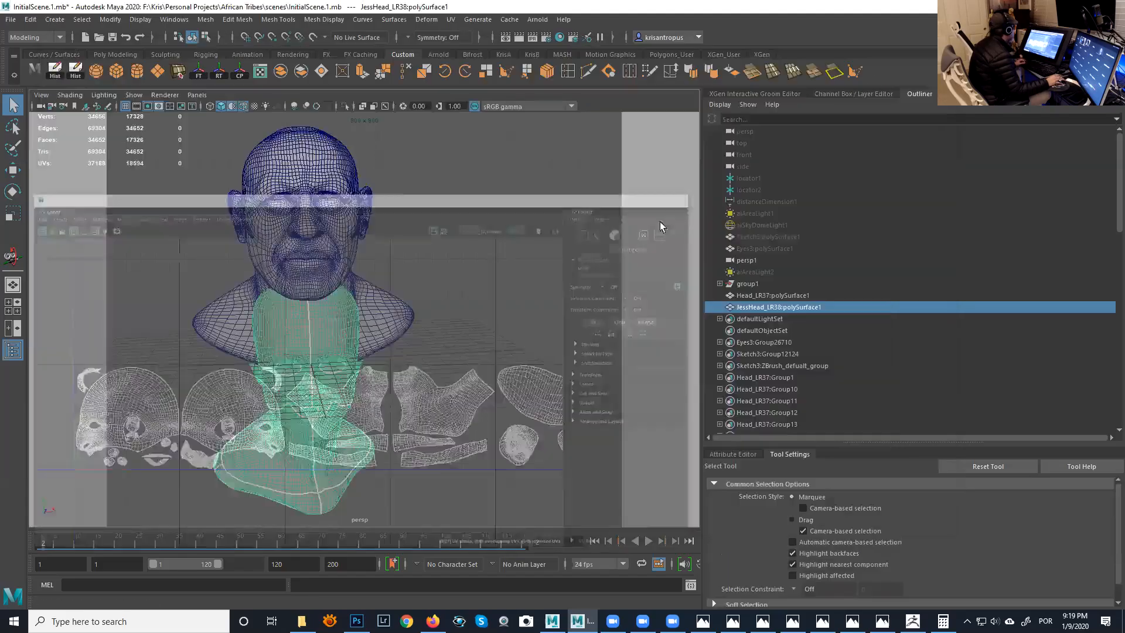
{"action": "left_click_drag", "start_coordinate": [417, 287], "coordinate": [384, 272], "text": "alt"}
{"action": "right_click_drag", "start_coordinate": [385, 272], "coordinate": [456, 317], "text": "alt"}
{"action": "left_click_drag", "start_coordinate": [487, 257], "coordinate": [469, 281], "text": "alt"}
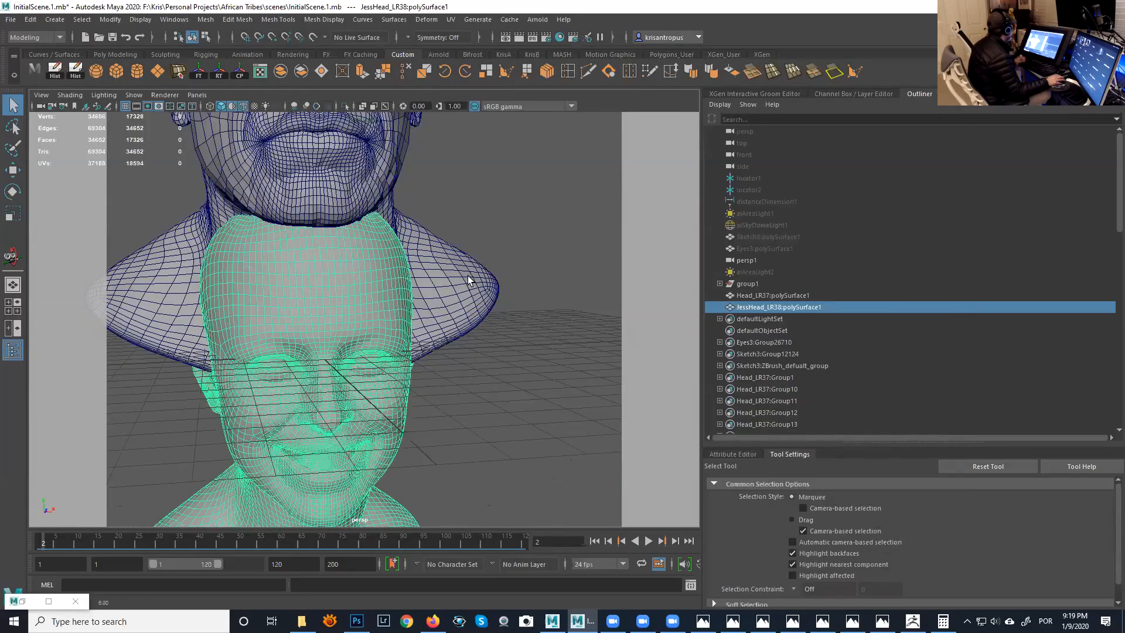
{"action": "left_click", "coordinate": [536, 283]}
- Compare the wireframe topology of the two stacked head busts from both sides
{"action": "right_click_drag", "start_coordinate": [497, 302], "coordinate": [429, 283], "text": "alt"}
{"action": "left_click_drag", "start_coordinate": [430, 284], "coordinate": [517, 278], "text": "alt"}
{"action": "left_click_drag", "start_coordinate": [403, 306], "coordinate": [479, 318], "text": "alt"}
{"action": "left_click_drag", "start_coordinate": [457, 243], "coordinate": [445, 269], "text": "alt"}
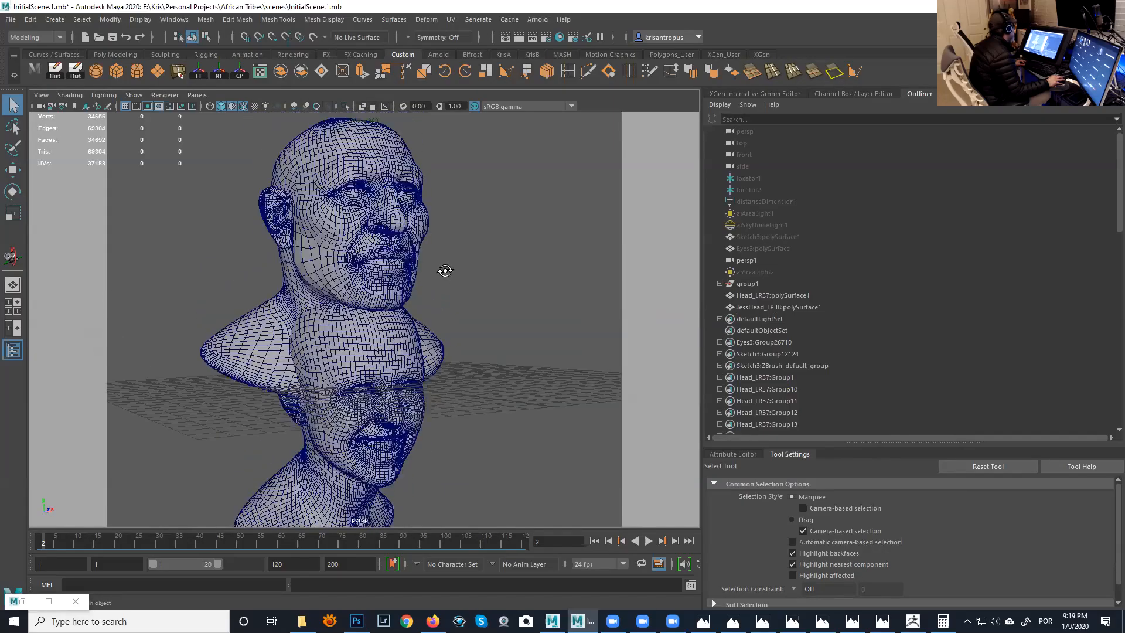
{"action": "left_click_drag", "start_coordinate": [463, 309], "coordinate": [381, 300], "text": "alt"}
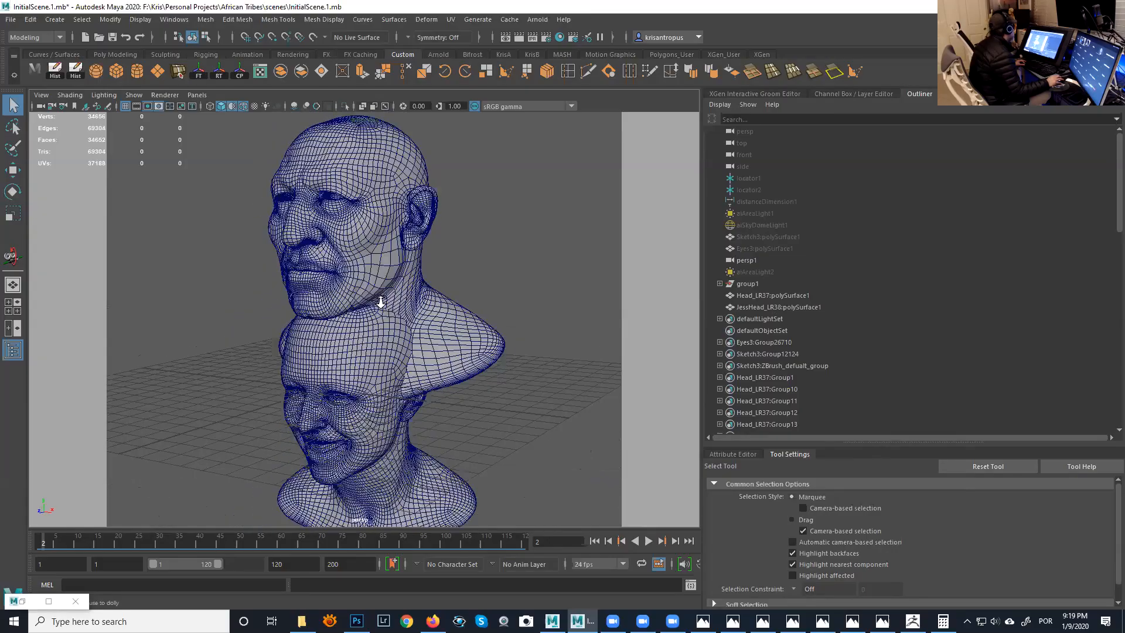
{"action": "right_click_drag", "start_coordinate": [382, 300], "coordinate": [415, 285], "text": "alt"}
{"action": "middle_click_drag", "start_coordinate": [415, 285], "coordinate": [416, 199], "text": "alt"}
{"action": "right_click_drag", "start_coordinate": [416, 199], "coordinate": [461, 337], "text": "alt"}
{"action": "middle_click_drag", "start_coordinate": [461, 337], "coordinate": [448, 234], "text": "alt"}
- Examine the edge flow on the smiling lower head up close and compare it with the upper head
{"action": "right_click_drag", "start_coordinate": [444, 275], "coordinate": [350, 253], "text": "alt"}
{"action": "middle_click_drag", "start_coordinate": [381, 245], "coordinate": [401, 324], "text": "alt"}
{"action": "middle_click_drag", "start_coordinate": [358, 223], "coordinate": [349, 185], "text": "alt"}
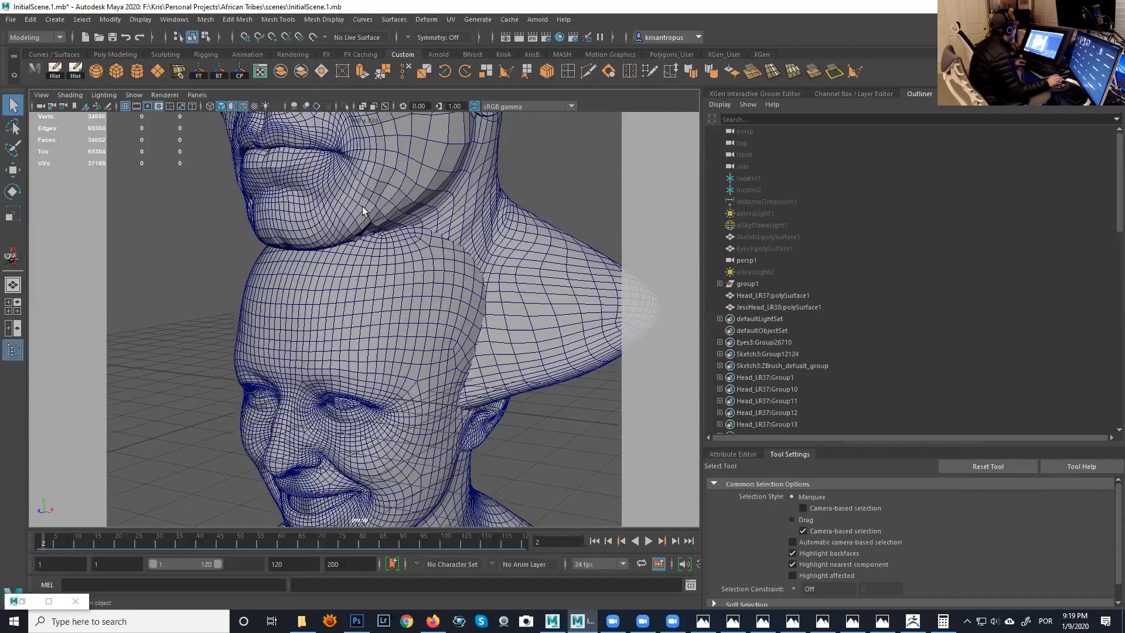
{"action": "middle_click_drag", "start_coordinate": [367, 264], "coordinate": [351, 138], "text": "alt"}
{"action": "right_click_drag", "start_coordinate": [357, 202], "coordinate": [404, 242], "text": "alt"}
{"action": "left_click_drag", "start_coordinate": [396, 219], "coordinate": [431, 202], "text": "alt"}
{"action": "left_click_drag", "start_coordinate": [395, 246], "coordinate": [359, 247], "text": "alt"}
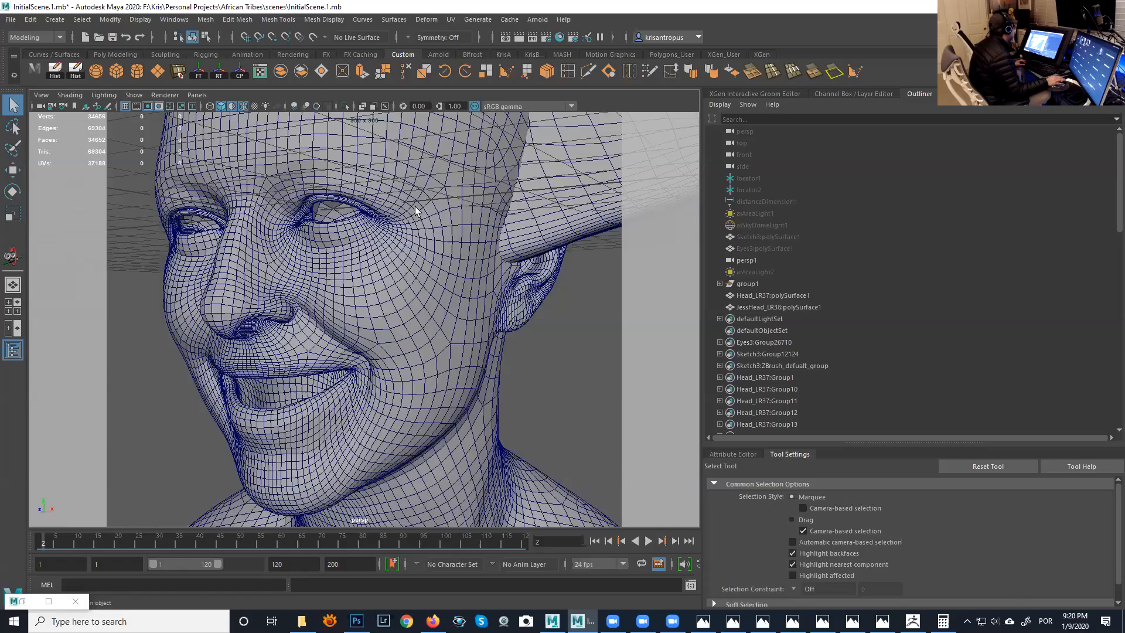
{"action": "left_click_drag", "start_coordinate": [354, 298], "coordinate": [441, 279], "text": "alt"}
{"action": "right_click_drag", "start_coordinate": [441, 279], "coordinate": [289, 241], "text": "alt"}
{"action": "left_click_drag", "start_coordinate": [353, 250], "coordinate": [371, 266], "text": "alt"}
{"action": "left_click_drag", "start_coordinate": [366, 225], "coordinate": [468, 252], "text": "alt"}
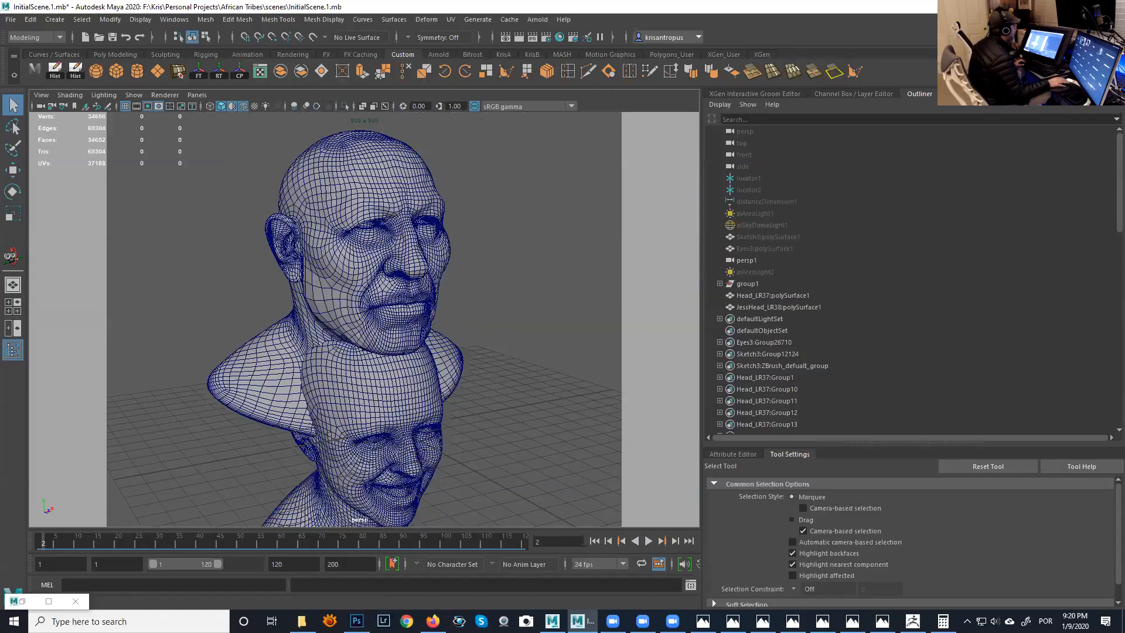
- Minimize Maya, close the calculator, and switch to ZBrush to view the AfricanMan bust from the front
{"action": "left_click", "coordinate": [1058, 6]}
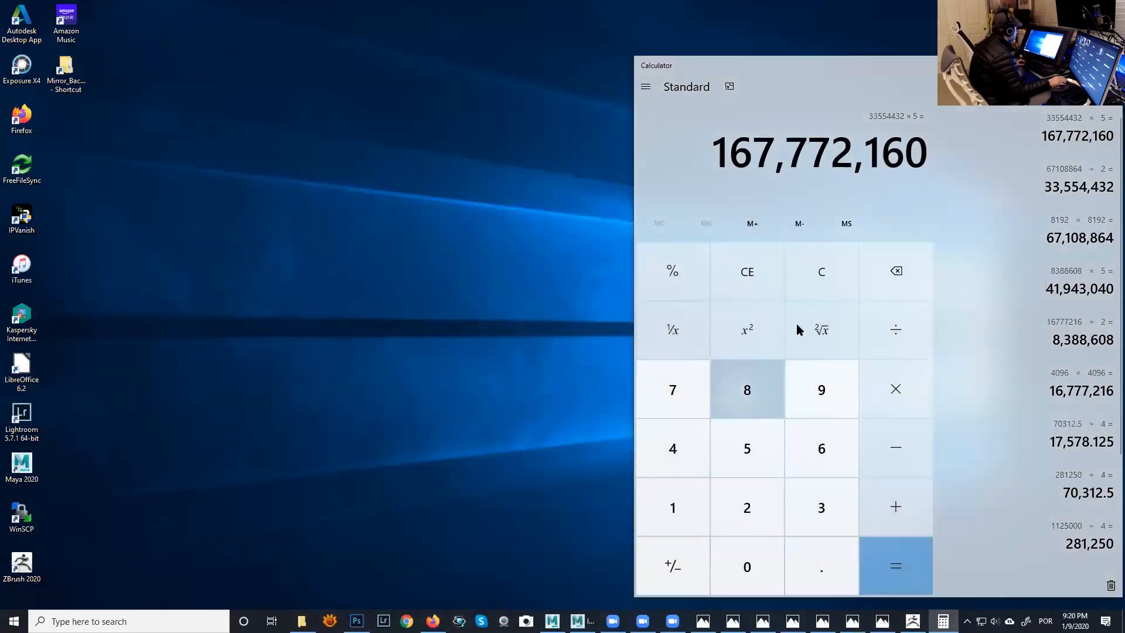
{"action": "left_click", "coordinate": [1109, 65]}
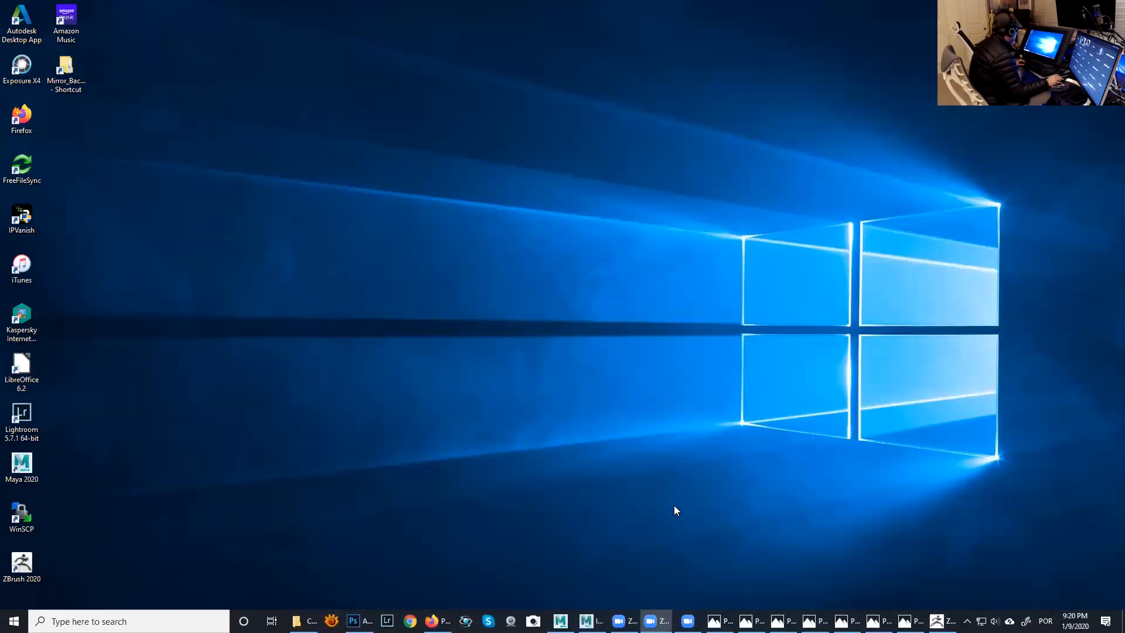
{"action": "left_click", "coordinate": [937, 622]}
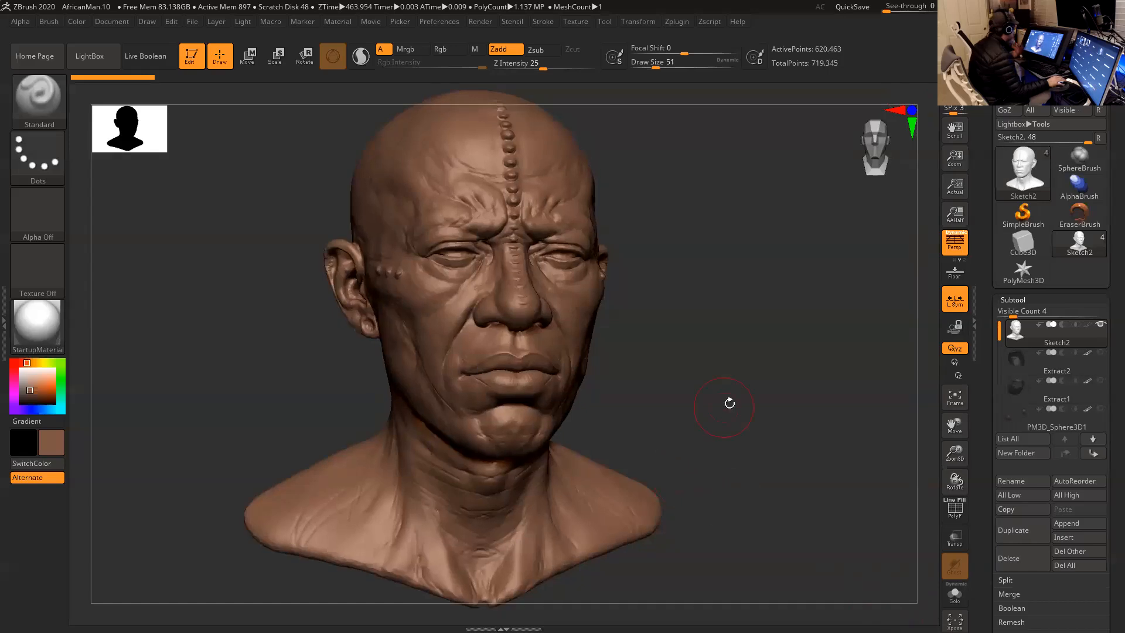
{"action": "left_click_drag", "start_coordinate": [702, 399], "coordinate": [716, 400]}
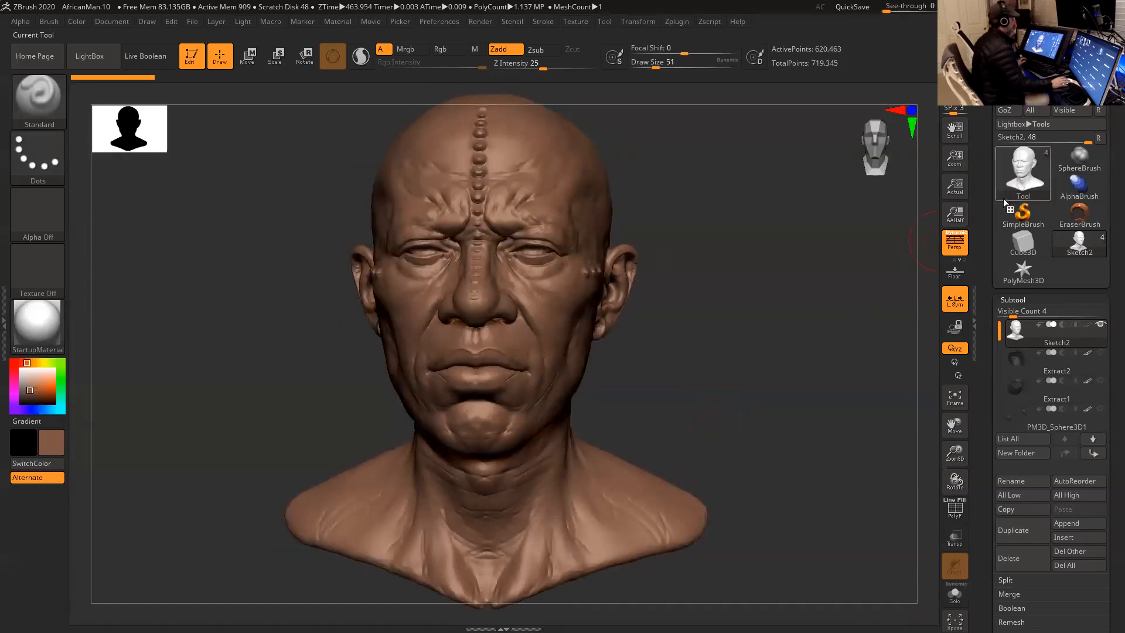
- Switch from ZBrush to Firefox and search Google for "zwrap" in a new tab
{"action": "left_click", "coordinate": [1093, 7]}
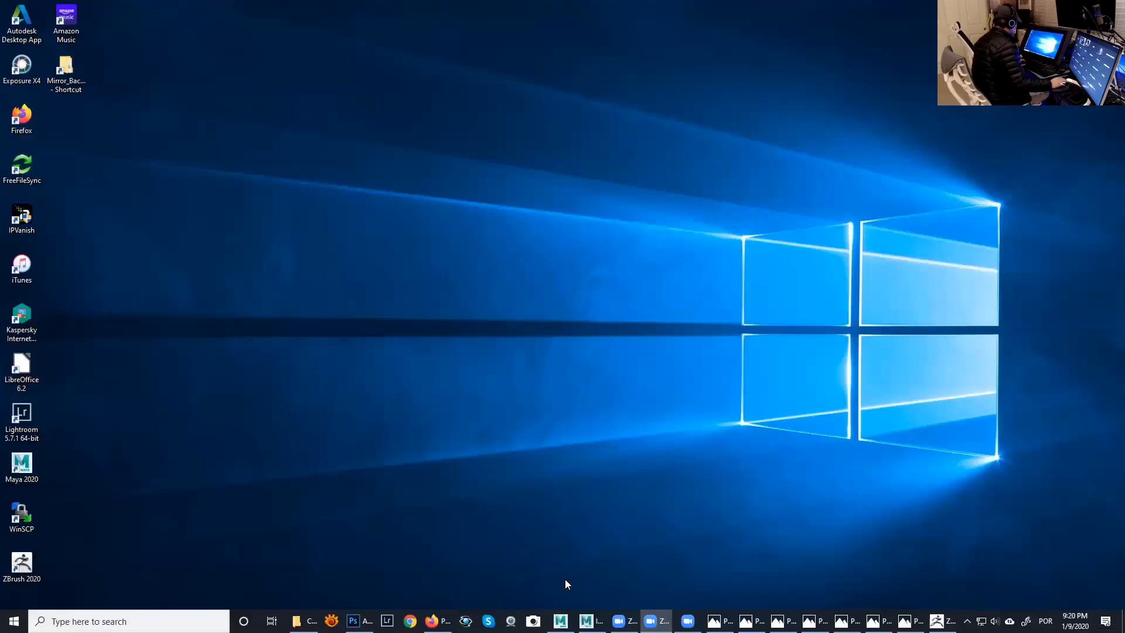
{"action": "left_click", "coordinate": [439, 622]}
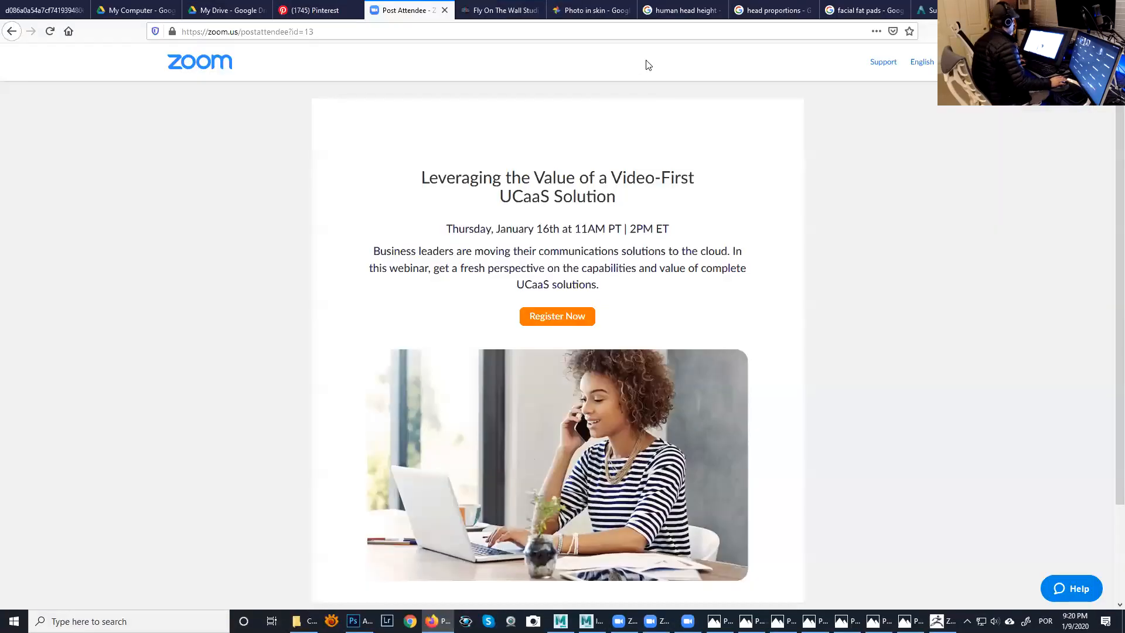
{"action": "left_click", "coordinate": [924, 10]}
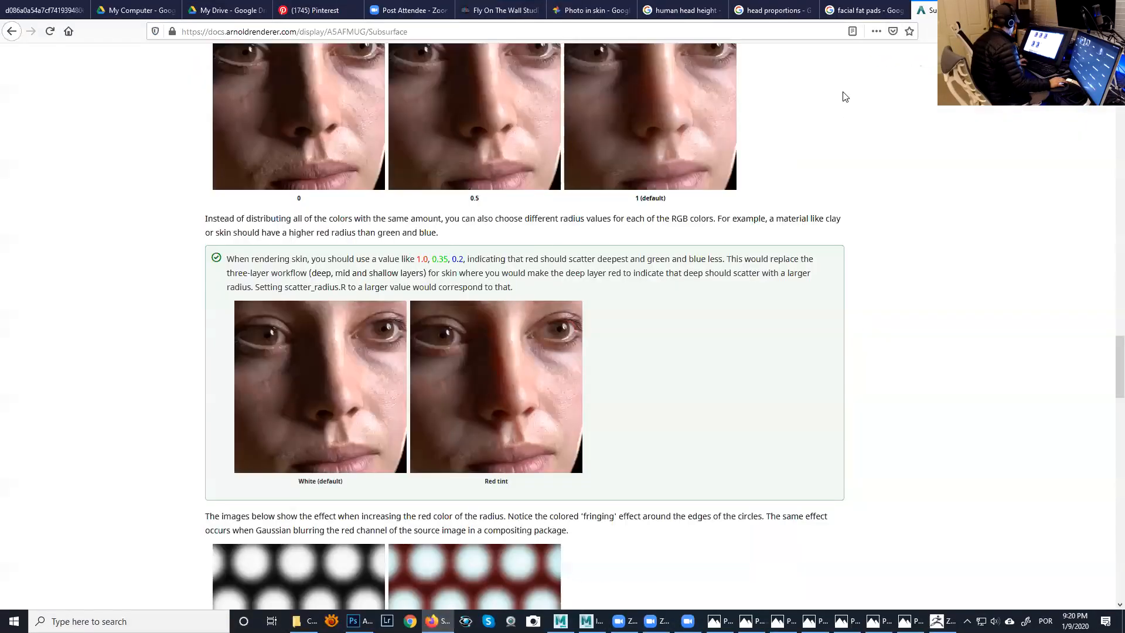
{"action": "key", "text": "ctrl+t"}
{"action": "left_click", "coordinate": [598, 89]}
{"action": "type", "text": "z"}
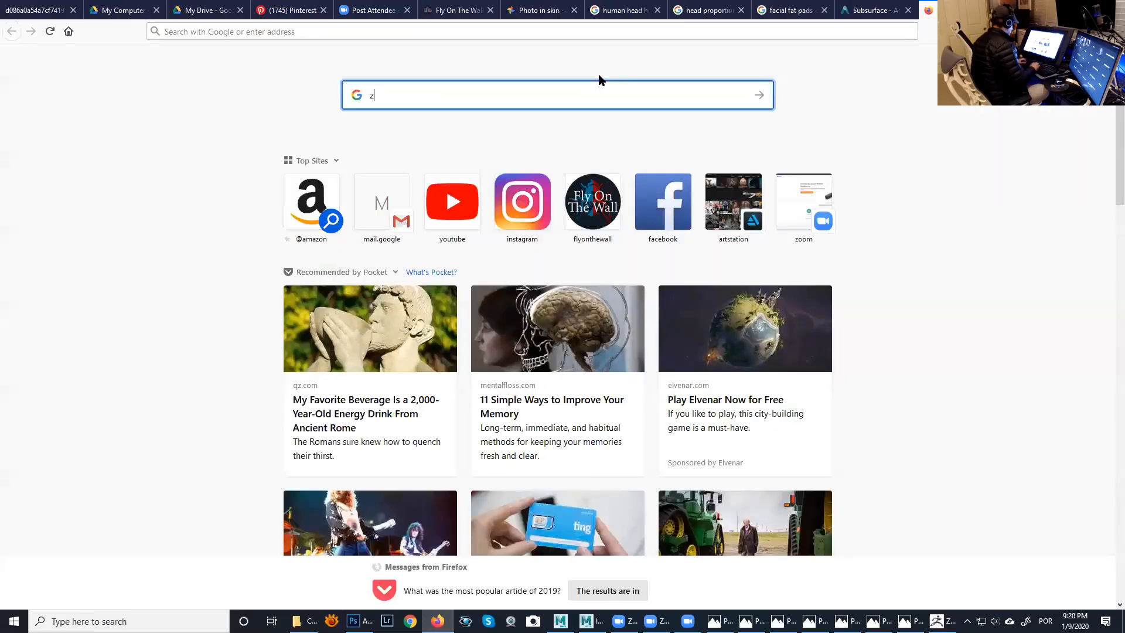
{"action": "type", "text": "wrap"}
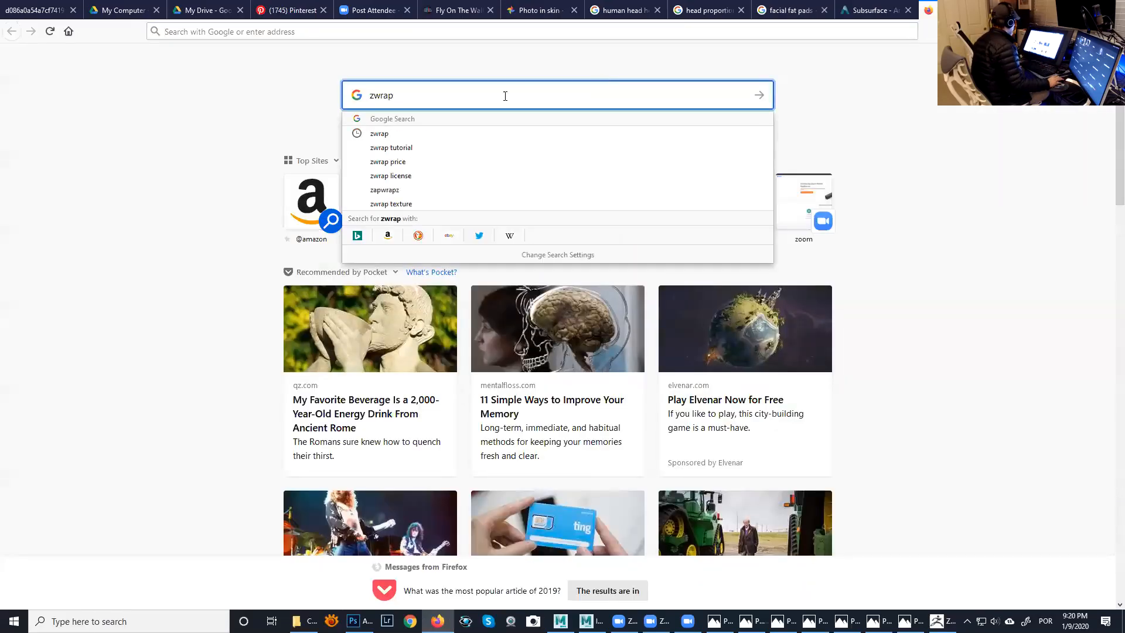
{"action": "key", "text": "Return"}
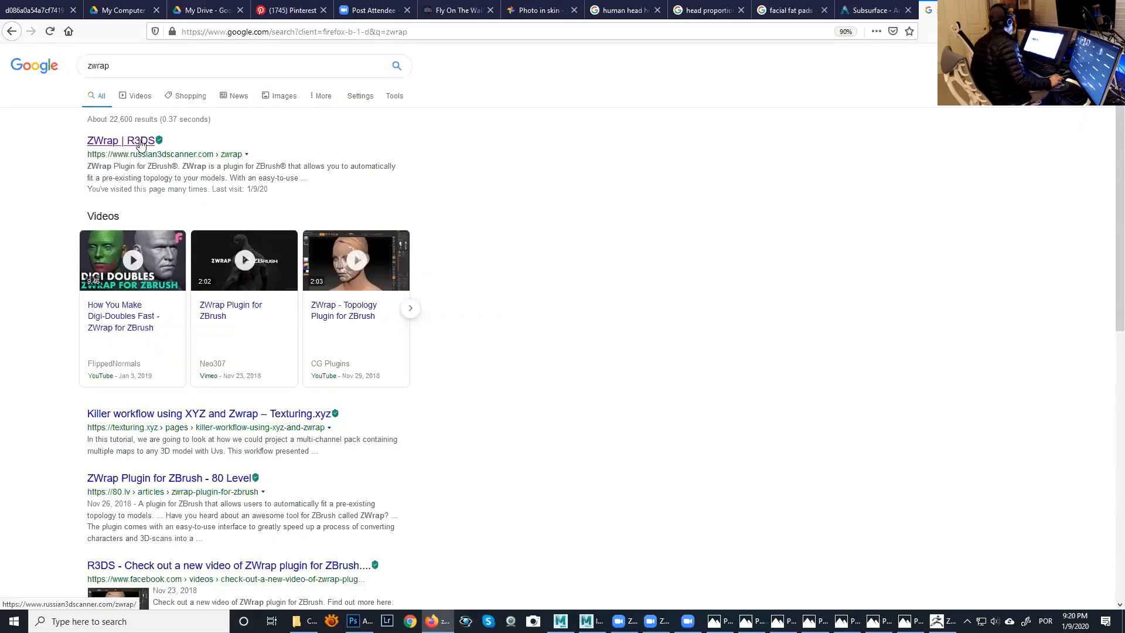
- Open the ZWrap | R3DS result and review the plugin's description, supported versions and trial download
{"action": "left_click", "coordinate": [140, 145]}
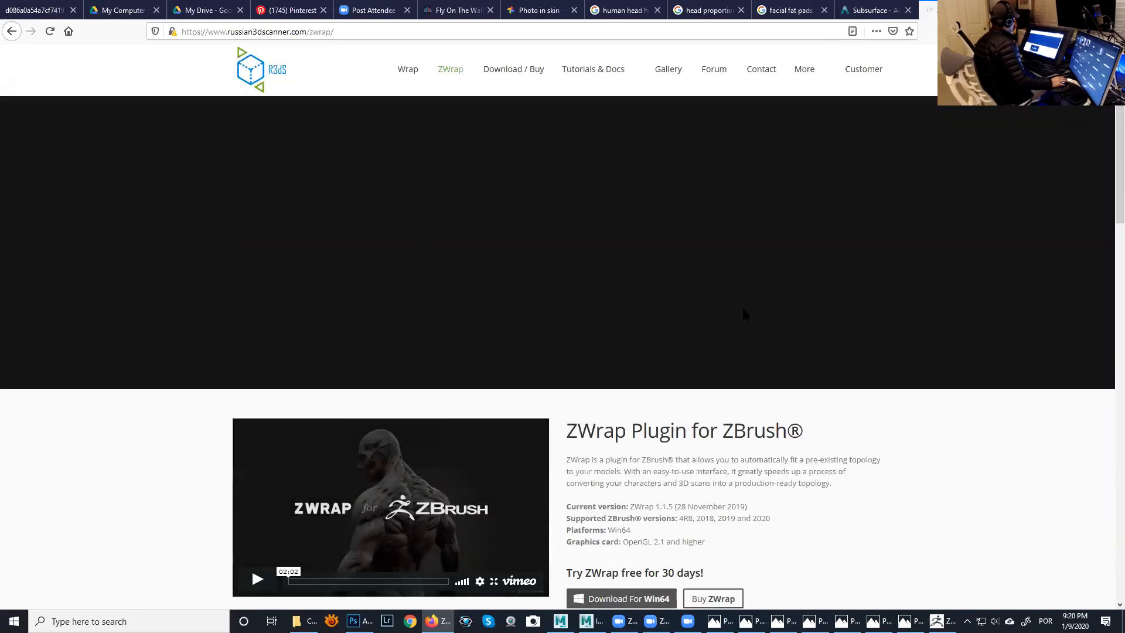
{"action": "scroll", "coordinate": [720, 337], "scroll_direction": "down", "scroll_amount": 3}
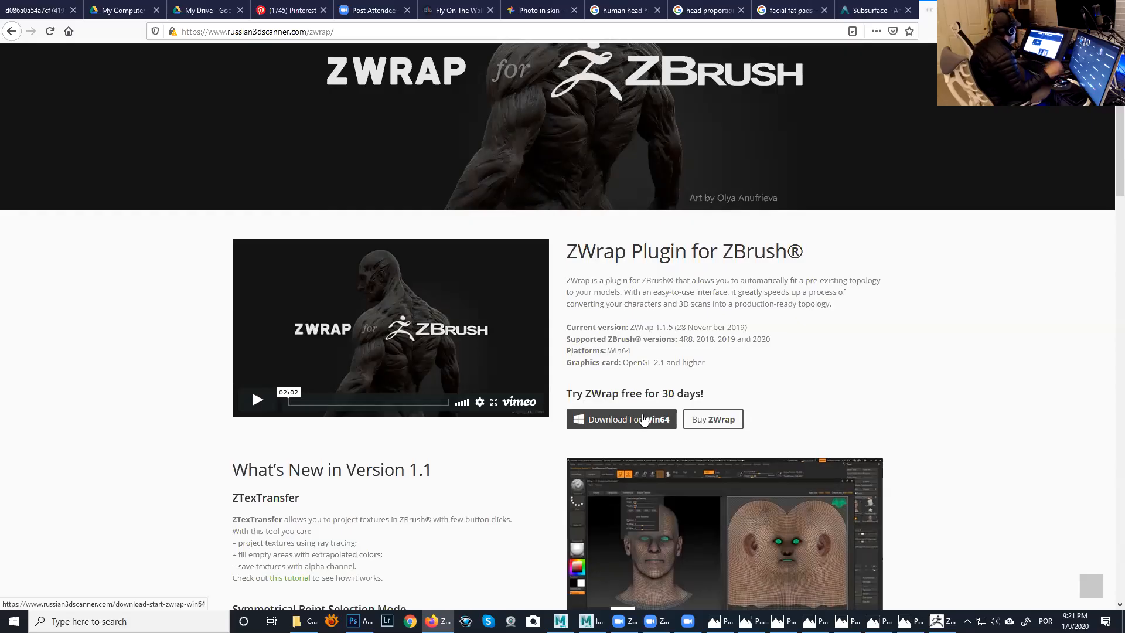
{"action": "left_click", "coordinate": [640, 431]}
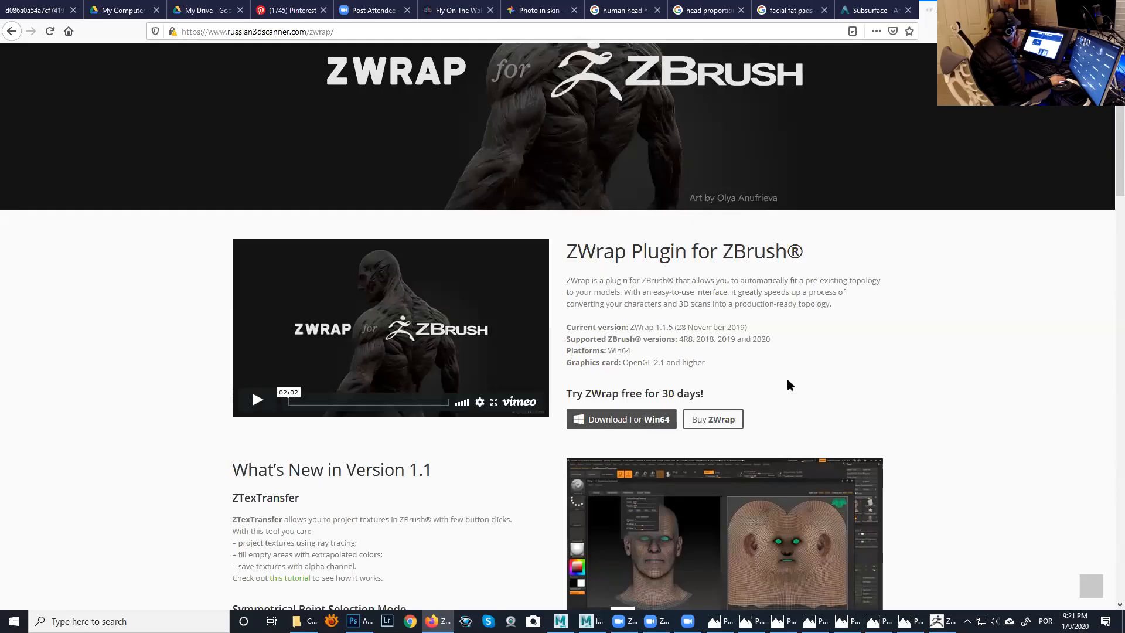
{"action": "scroll", "coordinate": [787, 379], "scroll_direction": "down", "scroll_amount": 2}
{"action": "scroll", "coordinate": [782, 328], "scroll_direction": "up", "scroll_amount": 4}
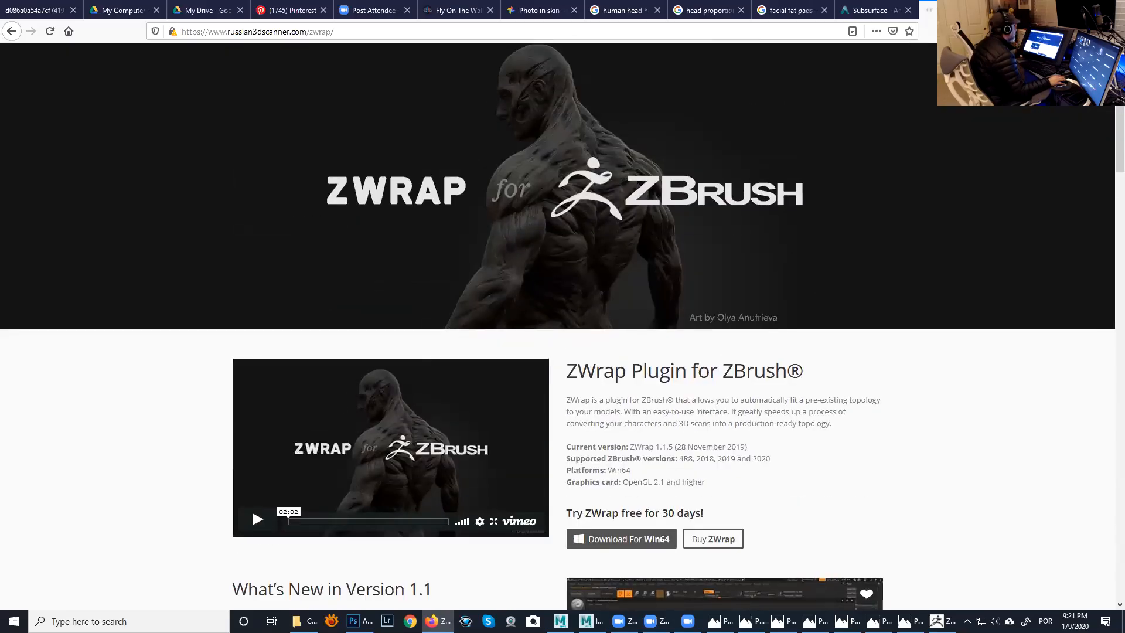
- Switch back to ZBrush and look up the ZWrap plugin's start options among the installed plugins
{"action": "key", "text": "super+d"}
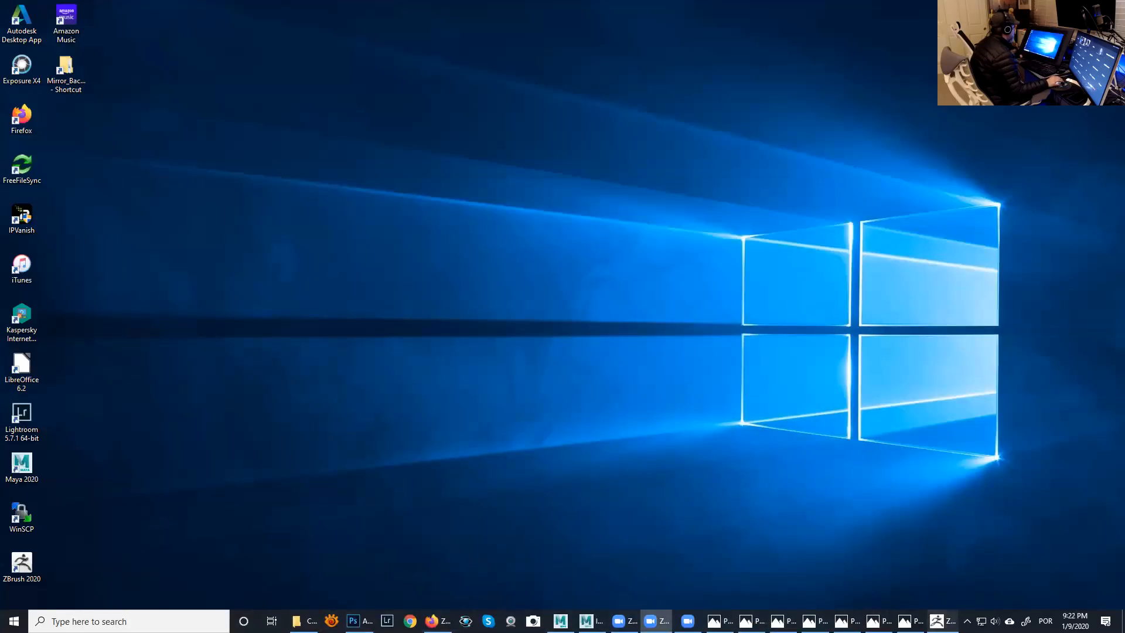
{"action": "left_click", "coordinate": [942, 621]}
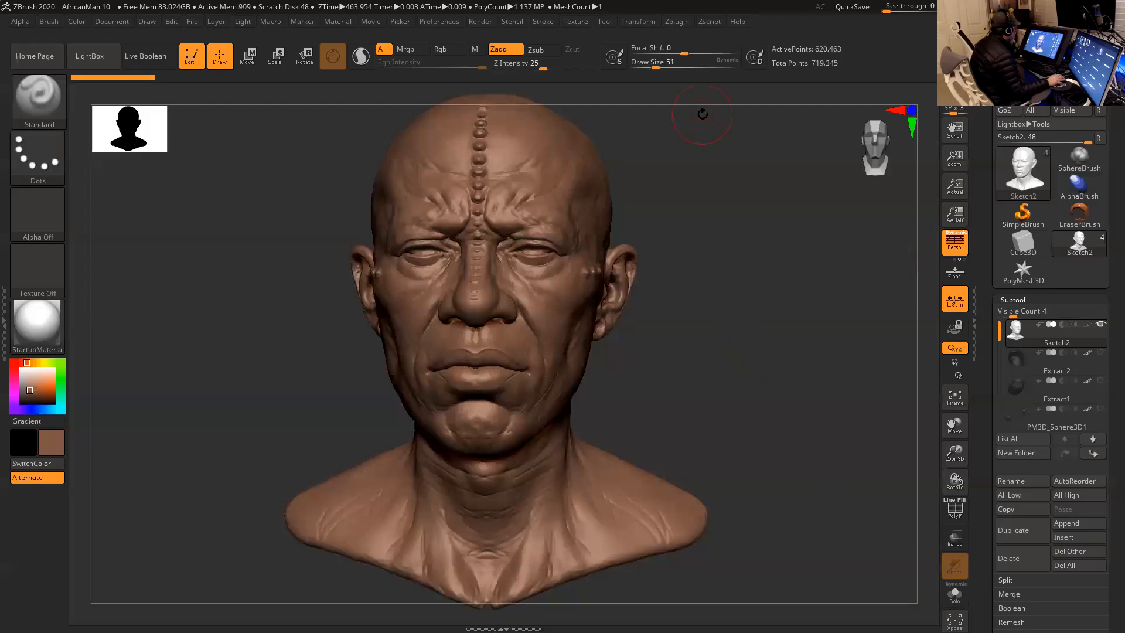
{"action": "left_click", "coordinate": [677, 22]}
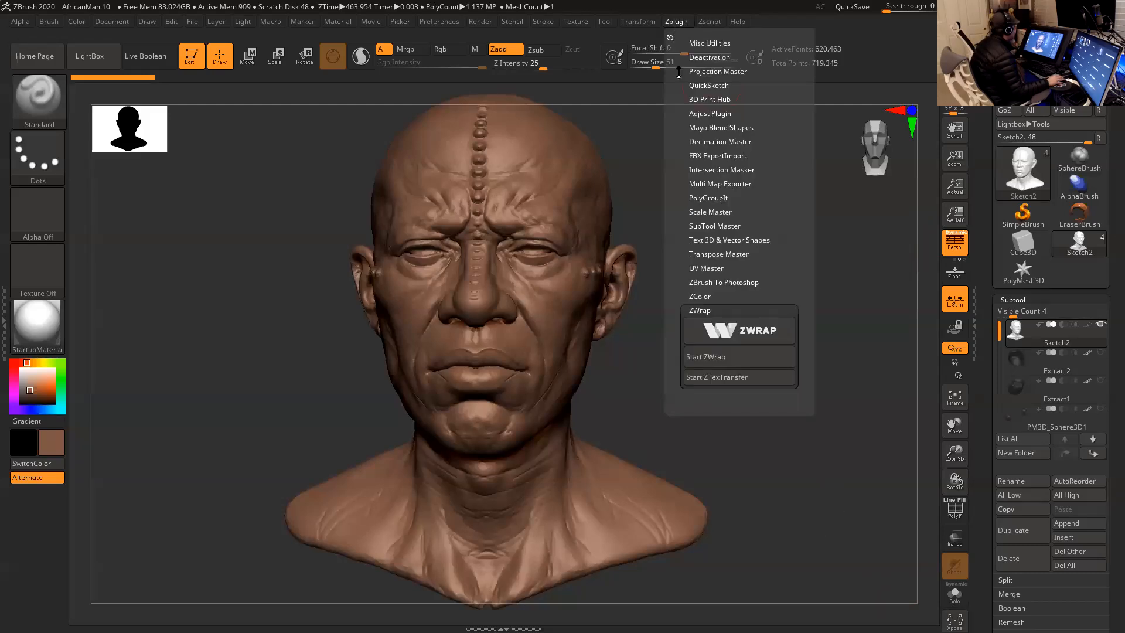
{"action": "left_click", "coordinate": [711, 309]}
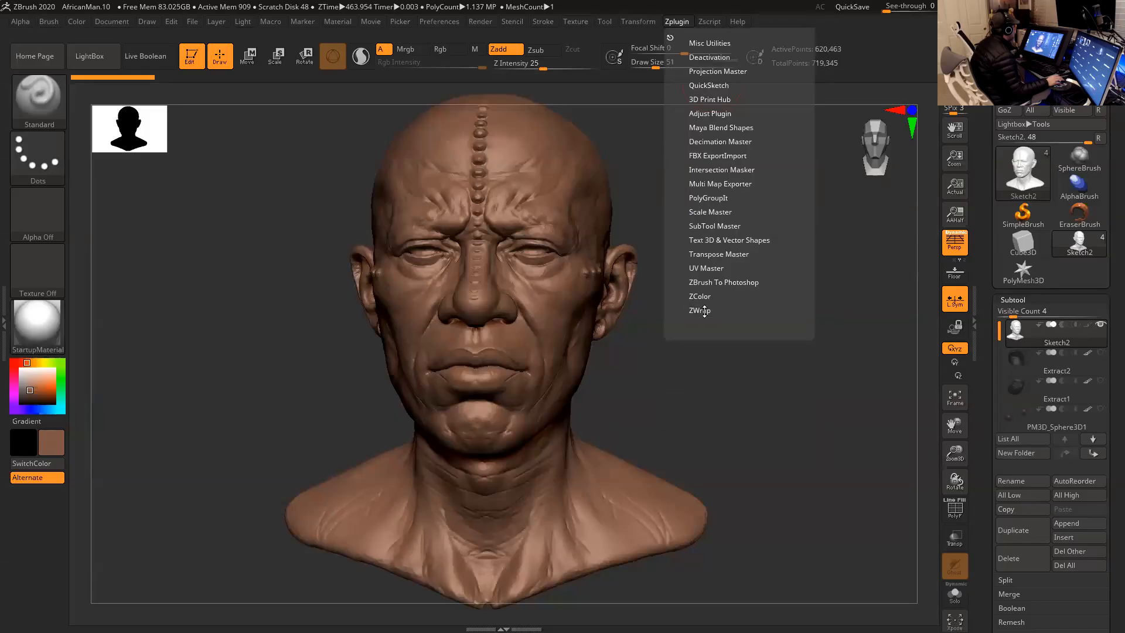
{"action": "left_click", "coordinate": [704, 312]}
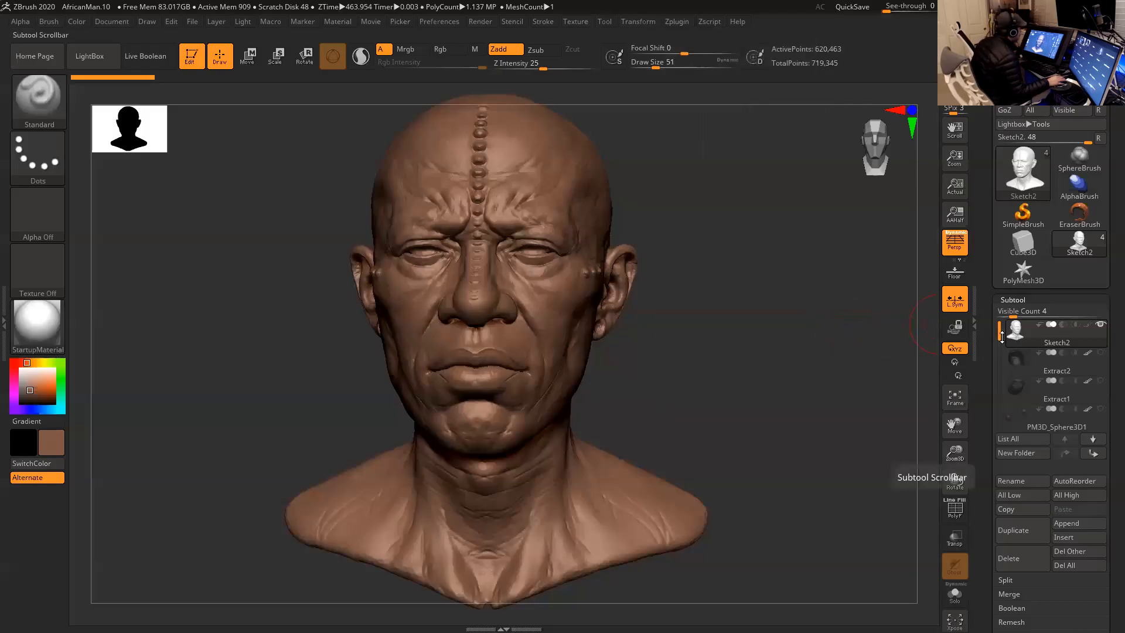
- Make PolyMesh3D the active tool and open the Jessica project's OBJ folder for a mesh import
{"action": "left_click_drag", "start_coordinate": [834, 328], "coordinate": [844, 334]}
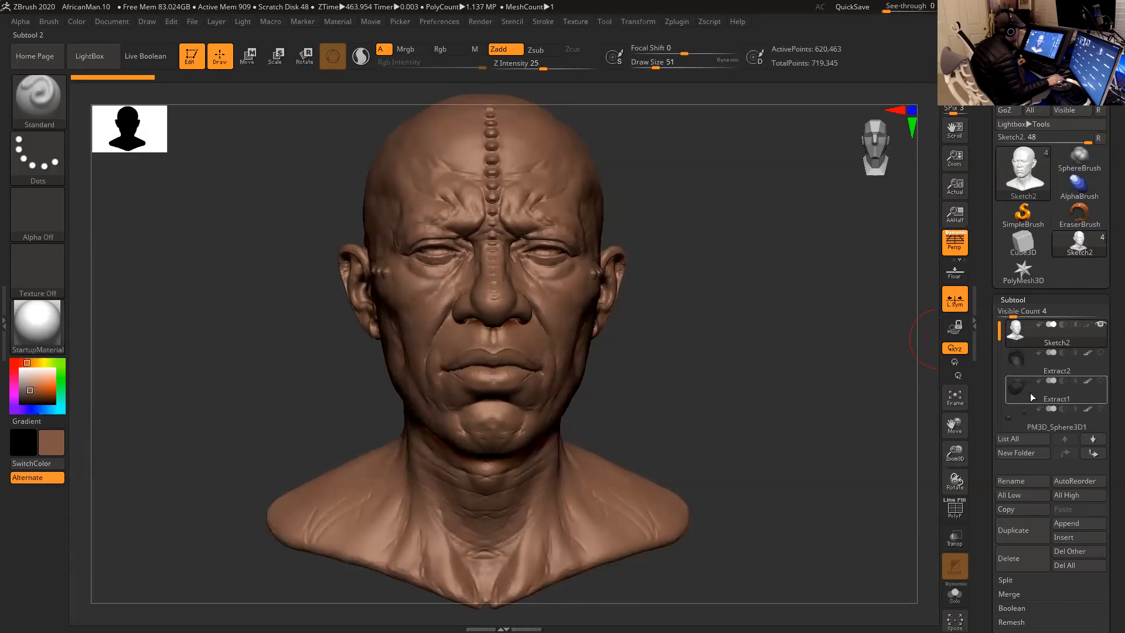
{"action": "left_click", "coordinate": [1025, 278]}
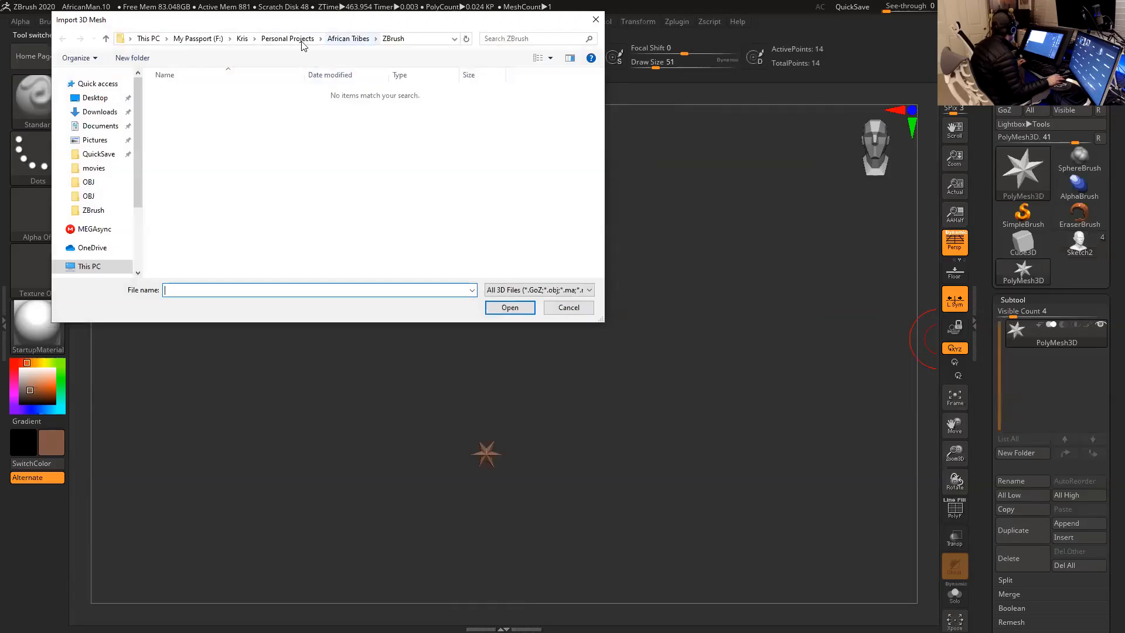
{"action": "left_click", "coordinate": [287, 39]}
{"action": "scroll", "coordinate": [322, 181], "scroll_direction": "down", "scroll_amount": 3}
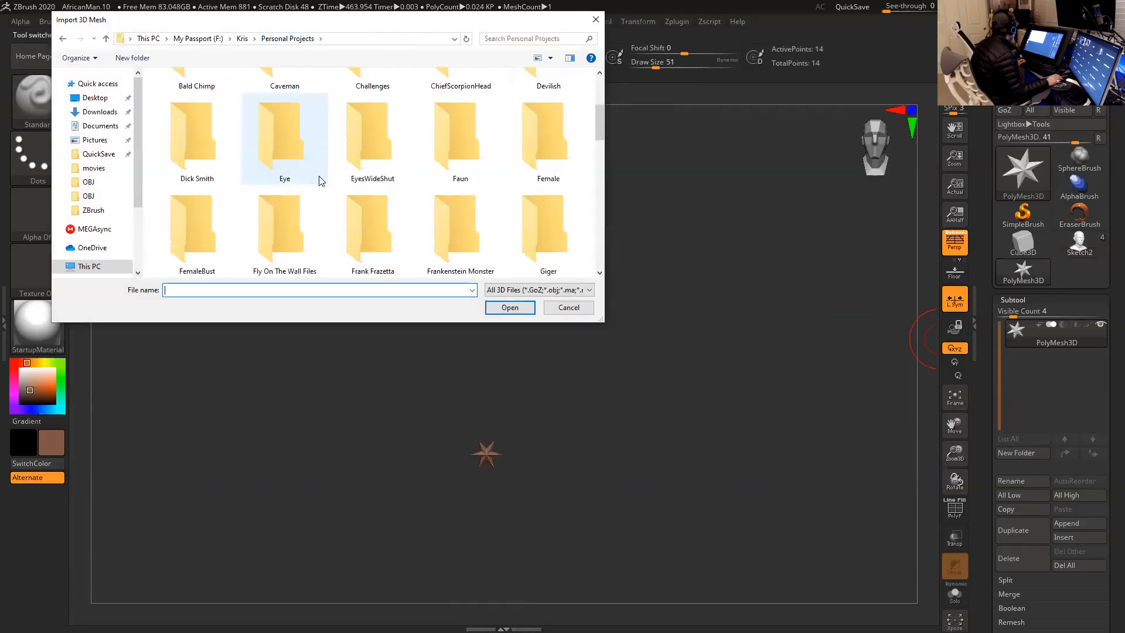
{"action": "scroll", "coordinate": [317, 179], "scroll_direction": "down", "scroll_amount": 2}
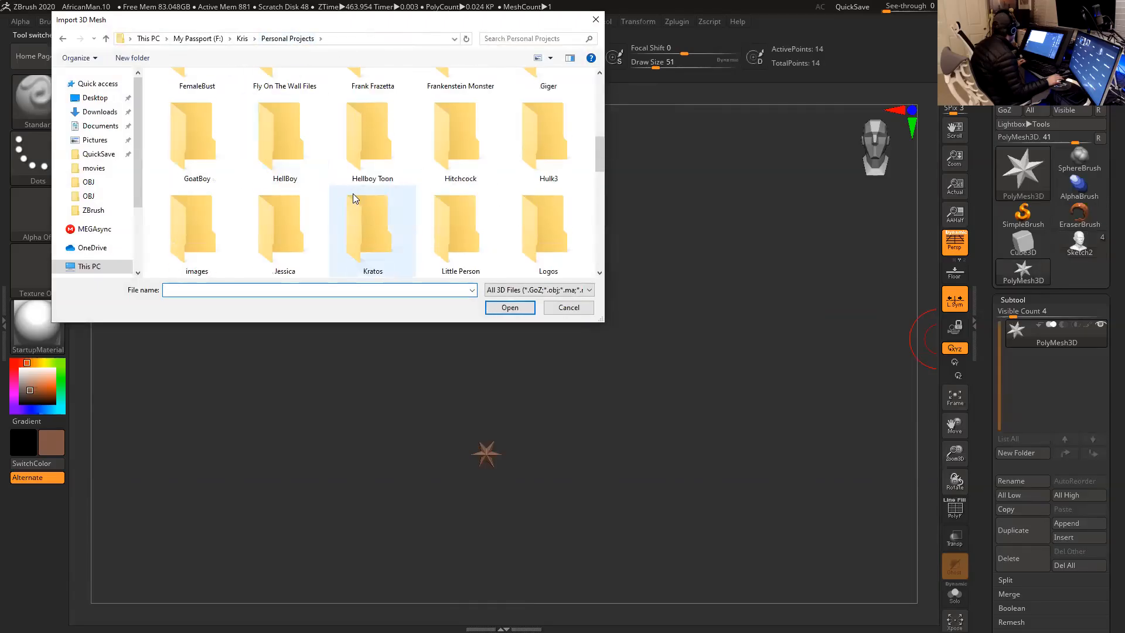
{"action": "double_click", "coordinate": [289, 232]}
{"action": "left_click", "coordinate": [239, 203]}
{"action": "double_click", "coordinate": [239, 202]}
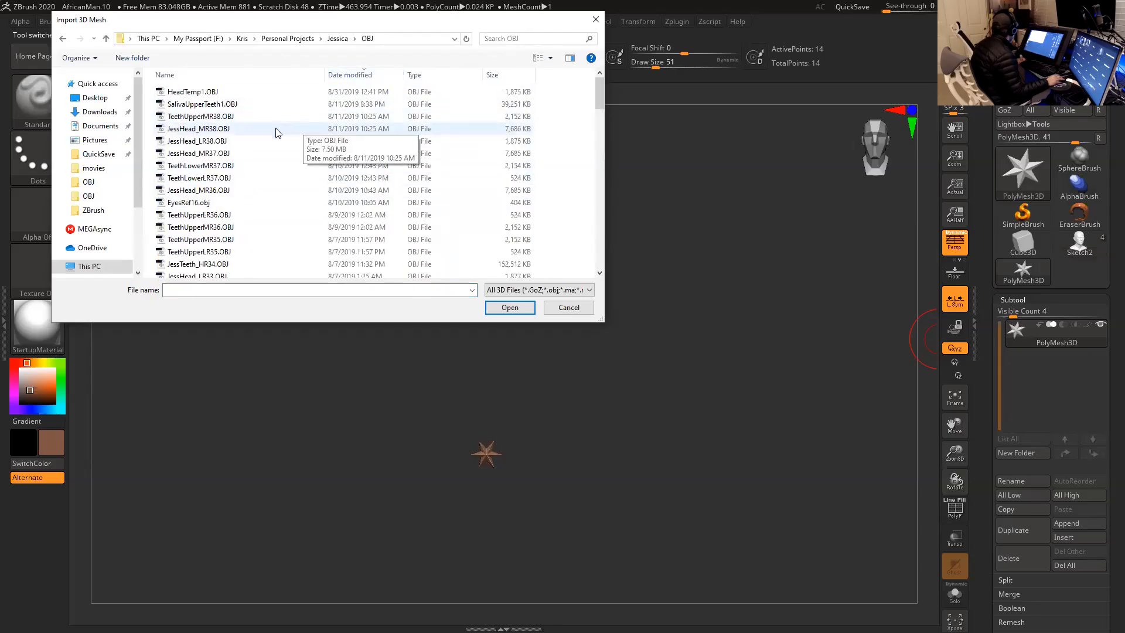
- Import JessHead_LR38.OBJ into the PolyMesh3D tool and frame the head
{"action": "left_click", "coordinate": [224, 132]}
{"action": "left_click", "coordinate": [222, 141]}
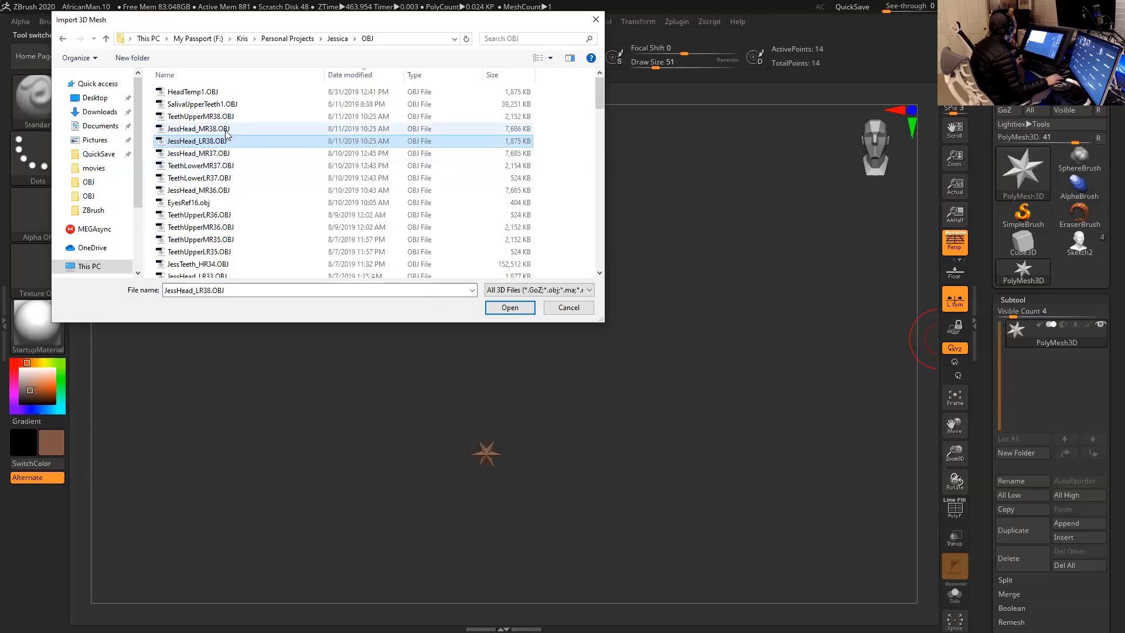
{"action": "left_click", "coordinate": [510, 308]}
{"action": "key", "text": "f"}
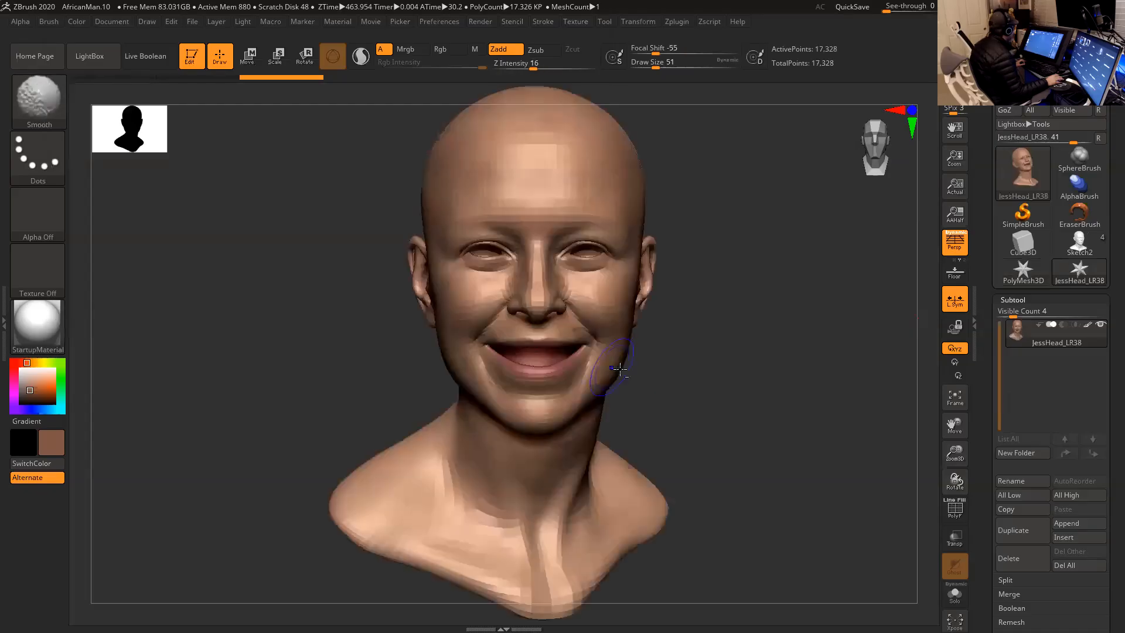
- Try to realign the smiling head's symmetry with the Smart ReSym deformation
{"action": "mouse_move", "coordinate": [729, 364]}
{"action": "left_mouse_down"}
{"action": "mouse_move", "coordinate": [714, 364]}
{"action": "mouse_move", "coordinate": [761, 354]}
{"action": "mouse_move", "coordinate": [724, 354]}
{"action": "left_mouse_up"}
{"action": "left_click_drag", "start_coordinate": [712, 357], "coordinate": [719, 312]}
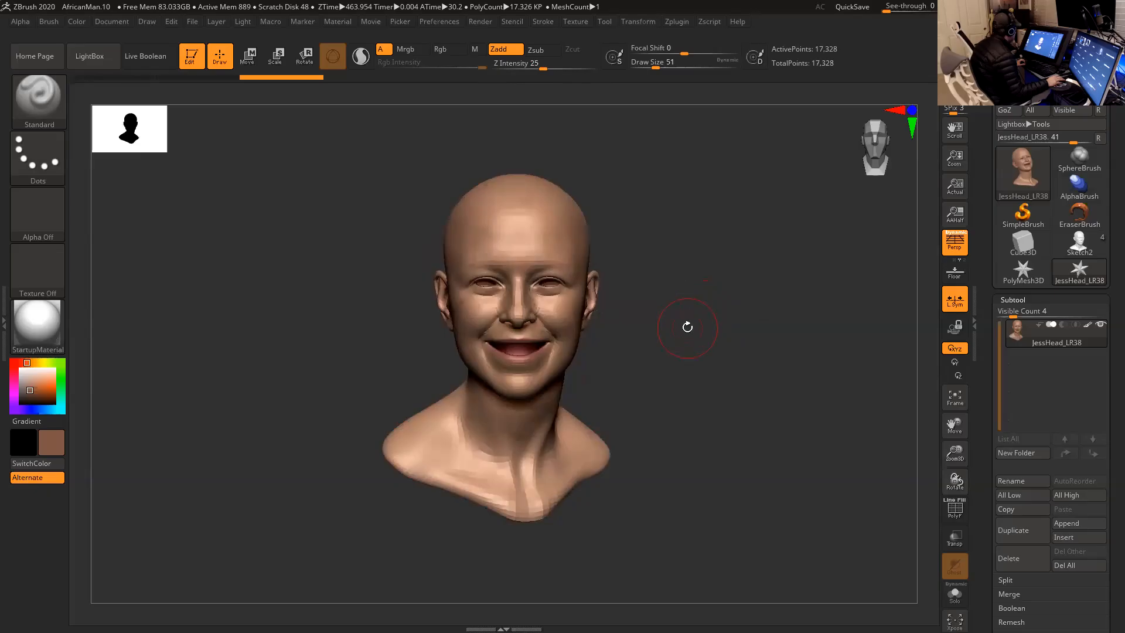
{"action": "left_click_drag", "start_coordinate": [985, 449], "coordinate": [992, 343]}
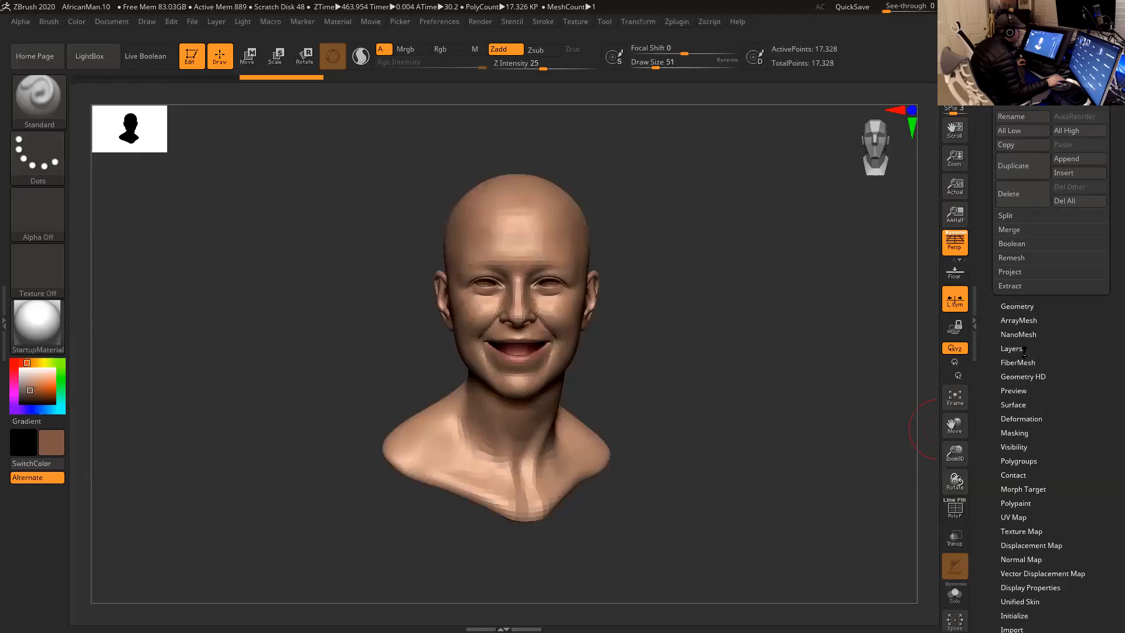
{"action": "left_click", "coordinate": [1028, 418]}
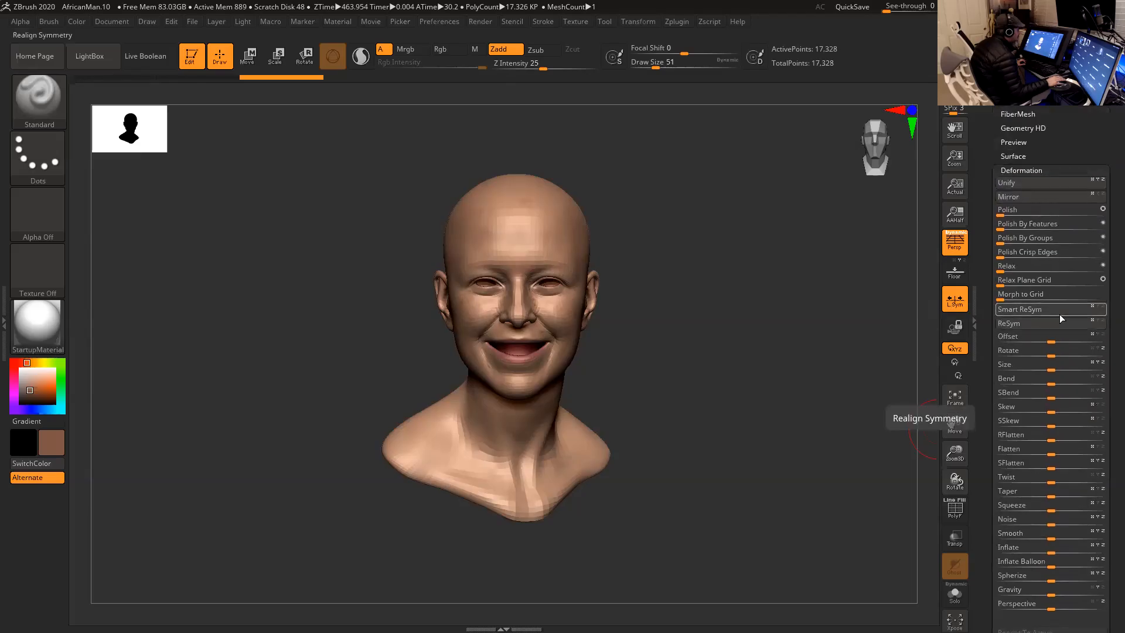
{"action": "left_click", "coordinate": [1037, 310]}
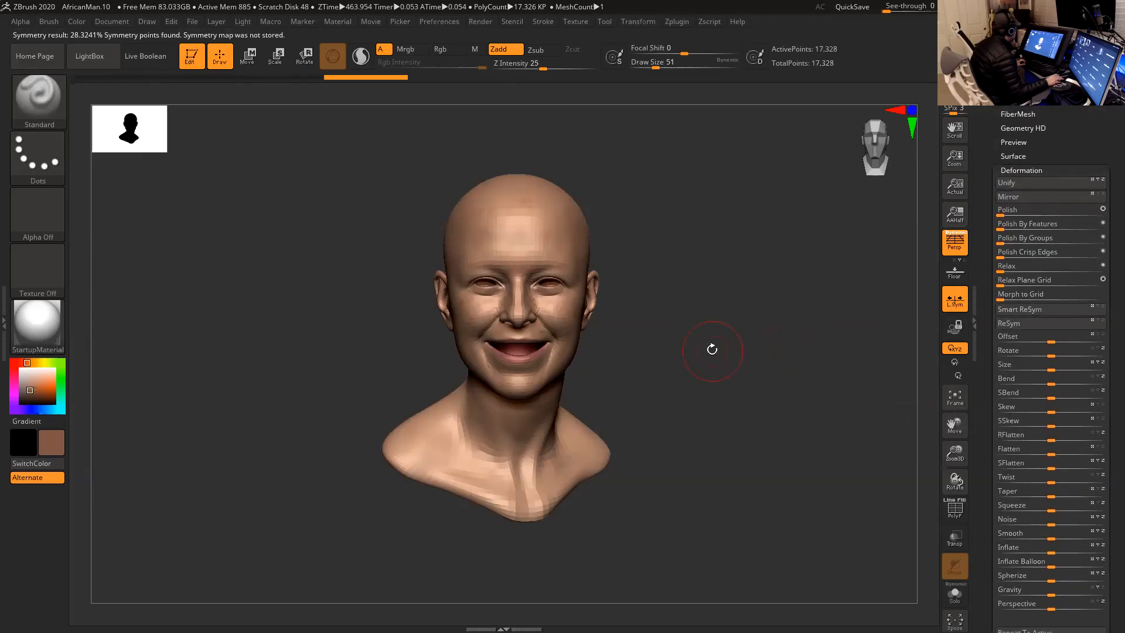
{"action": "mouse_move", "coordinate": [706, 352]}
{"action": "left_mouse_down"}
{"action": "mouse_move", "coordinate": [701, 344]}
{"action": "mouse_move", "coordinate": [718, 351]}
{"action": "mouse_move", "coordinate": [703, 347]}
{"action": "left_mouse_up"}
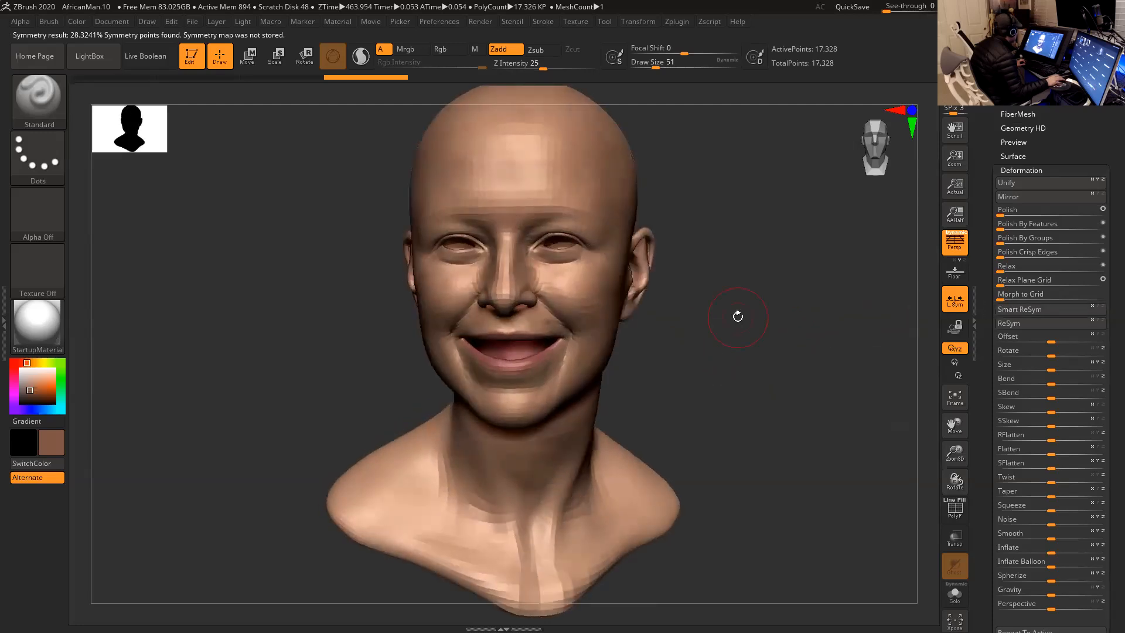
{"action": "left_click_drag", "start_coordinate": [738, 319], "coordinate": [742, 322]}
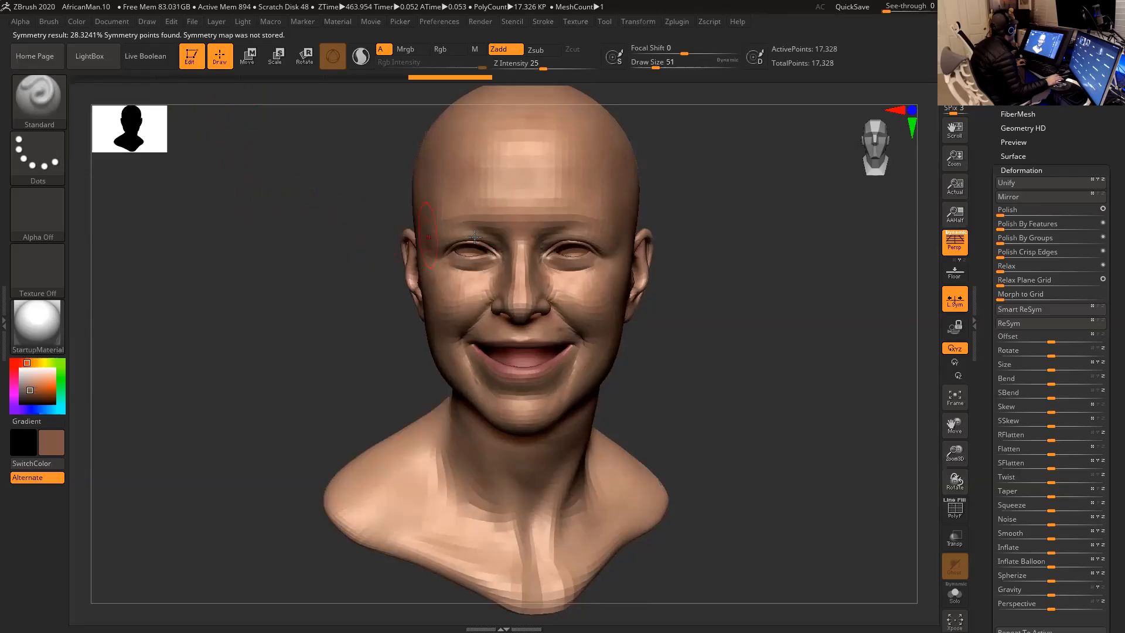
- Import Head_LR37.OBJ from the Native American Man project's OBJ folder over the current mesh and try Smart ReSym on it
{"action": "scroll", "coordinate": [986, 126], "scroll_direction": "up", "scroll_amount": 5}
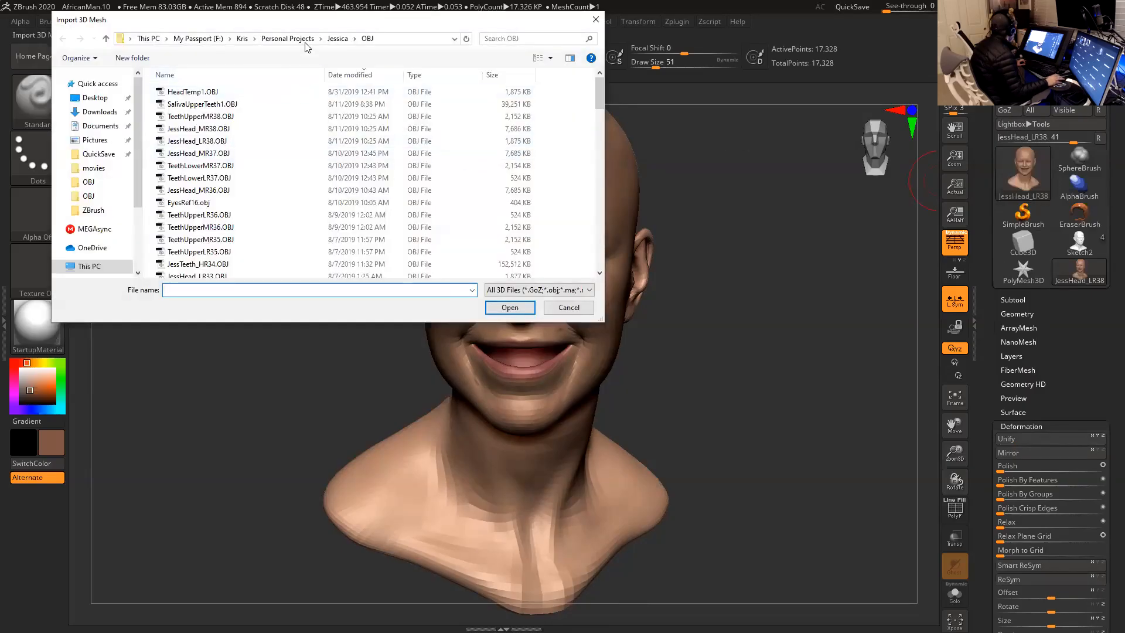
{"action": "left_click", "coordinate": [308, 42]}
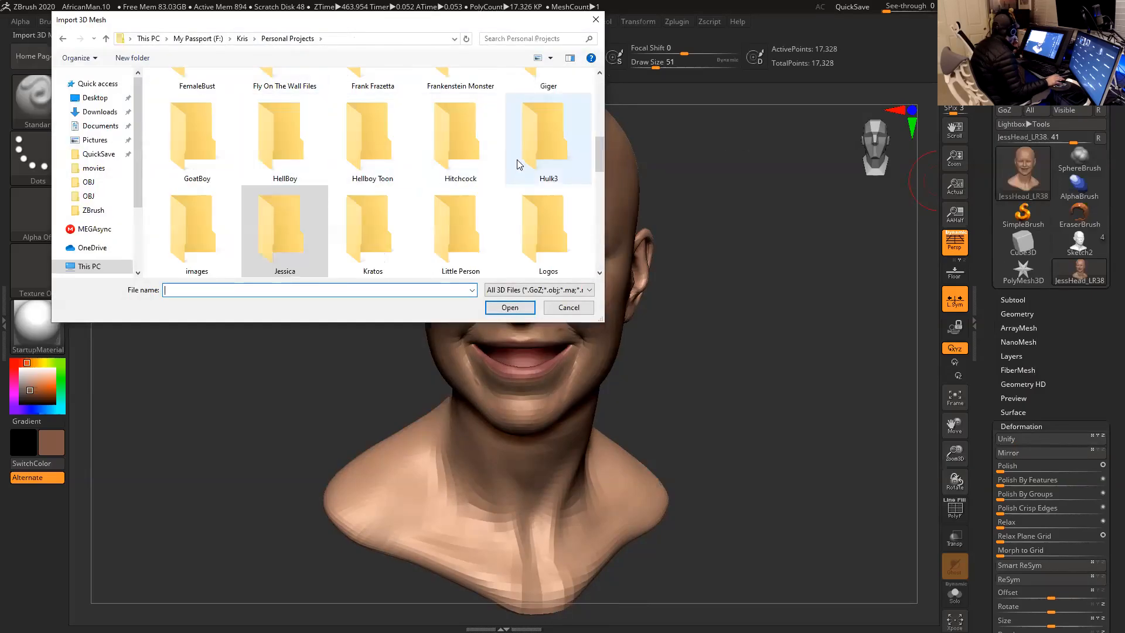
{"action": "scroll", "coordinate": [469, 170], "scroll_direction": "down", "scroll_amount": 2}
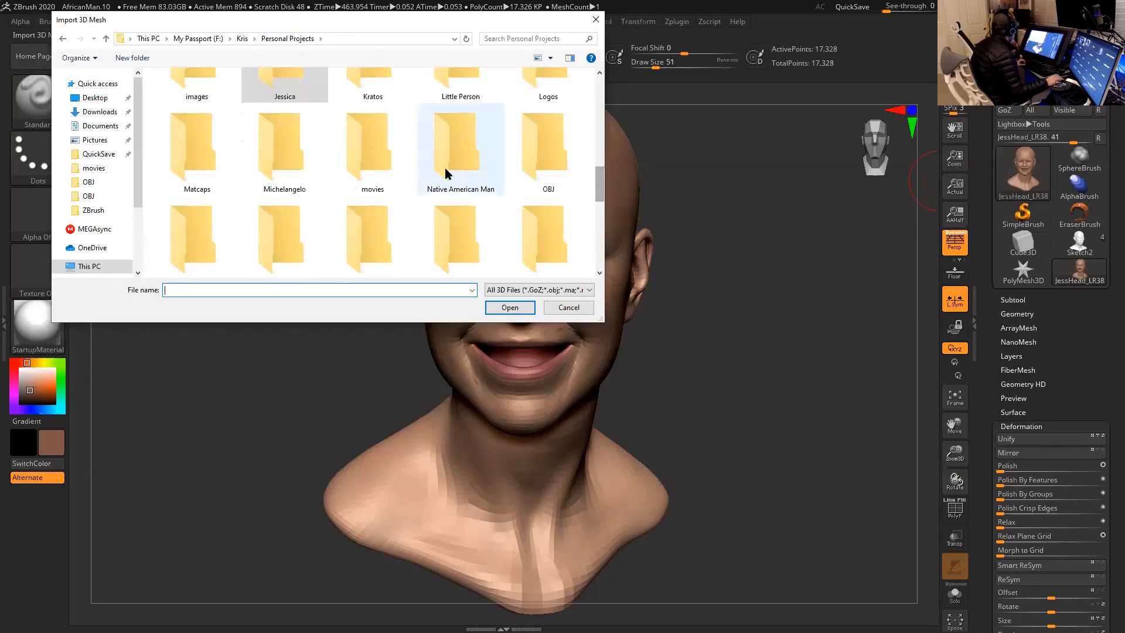
{"action": "double_click", "coordinate": [447, 173]}
{"action": "double_click", "coordinate": [226, 179]}
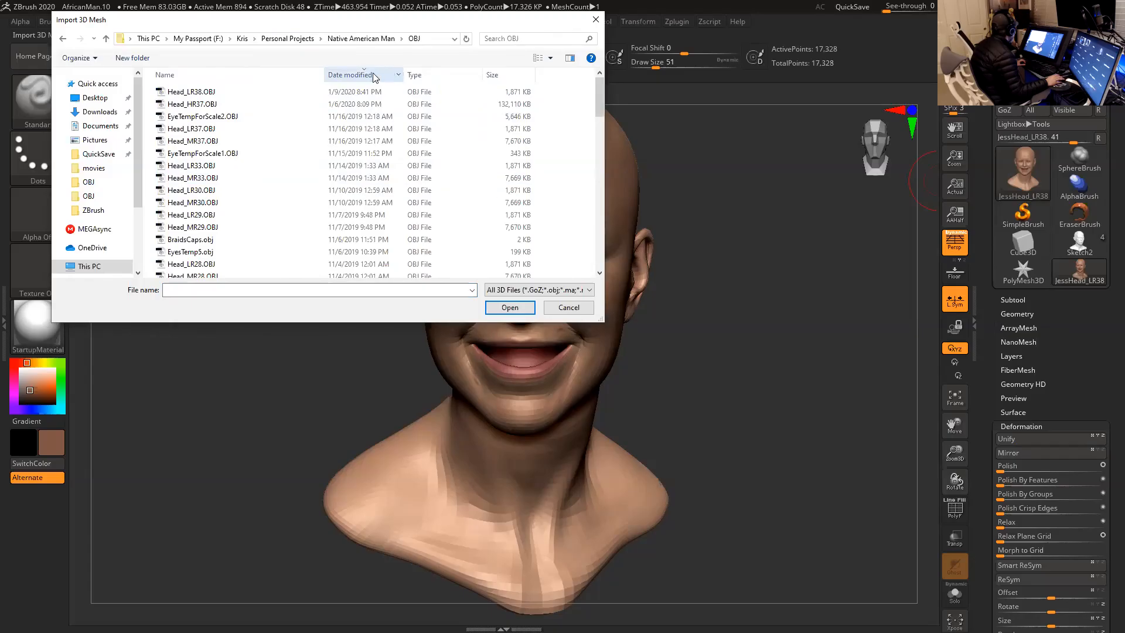
{"action": "left_click", "coordinate": [378, 75]}
{"action": "left_click", "coordinate": [376, 76]}
{"action": "left_click", "coordinate": [250, 129]}
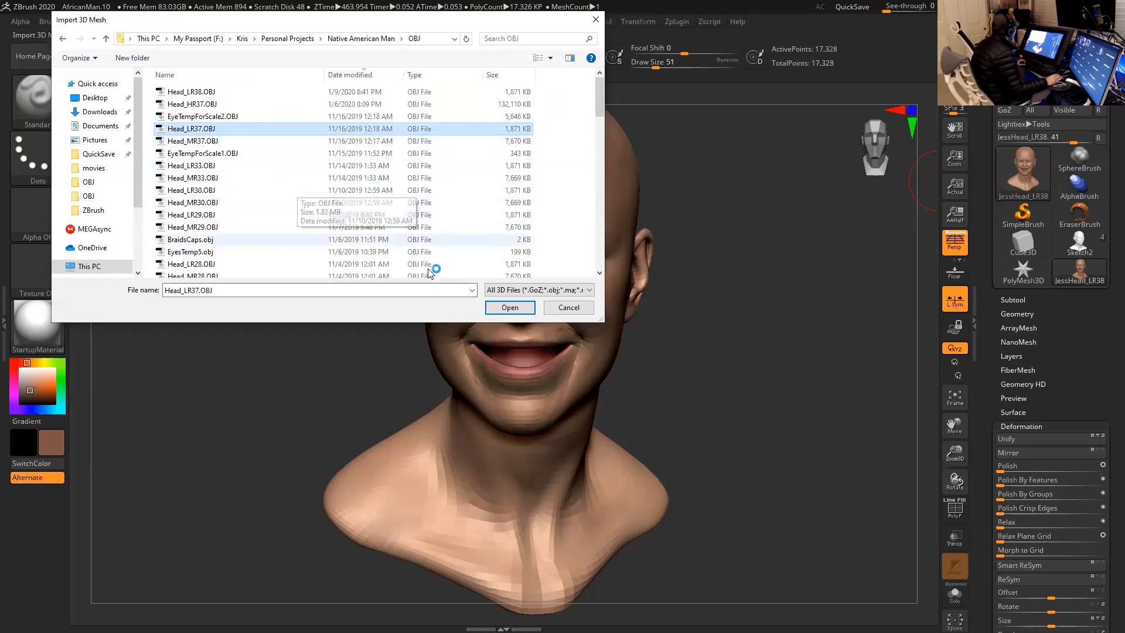
{"action": "left_click", "coordinate": [506, 309]}
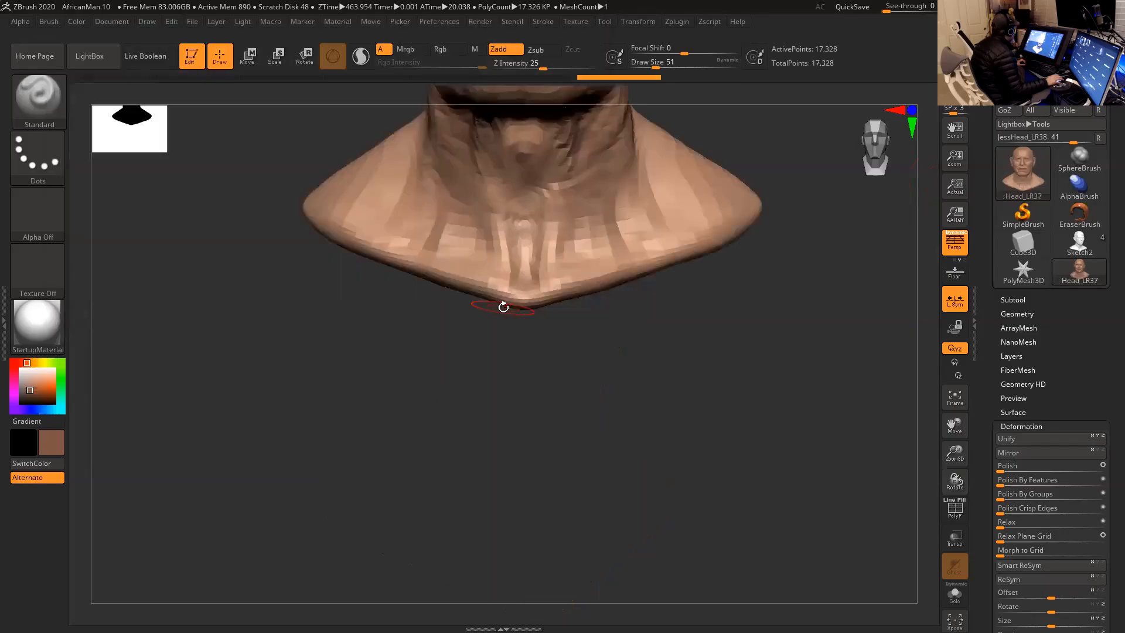
{"action": "key", "text": "f"}
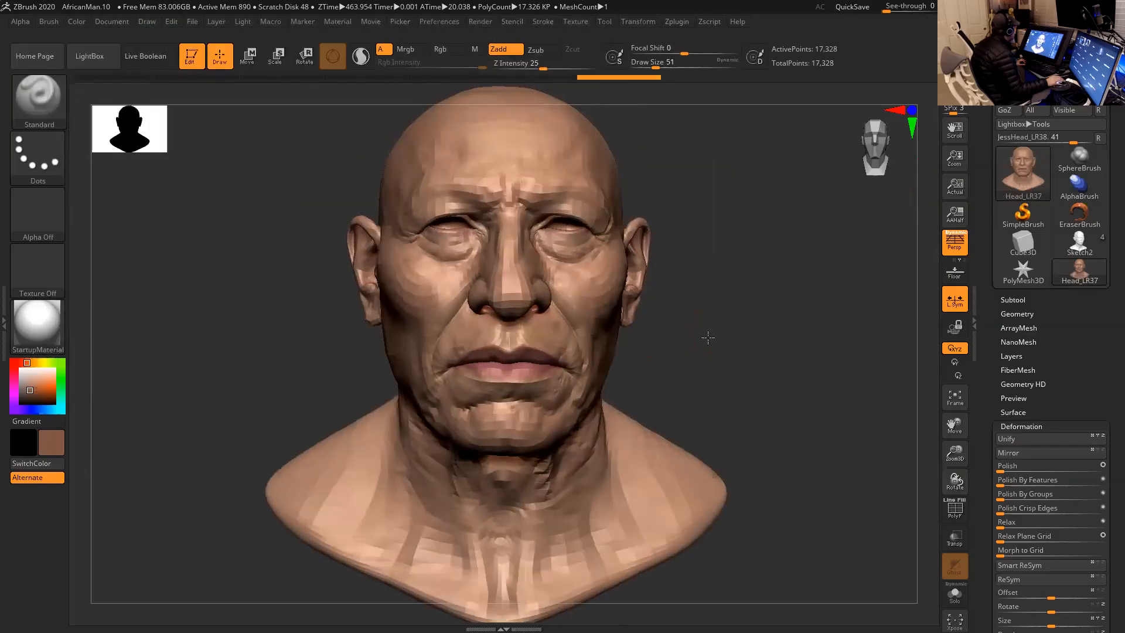
{"action": "left_click", "coordinate": [1035, 568]}
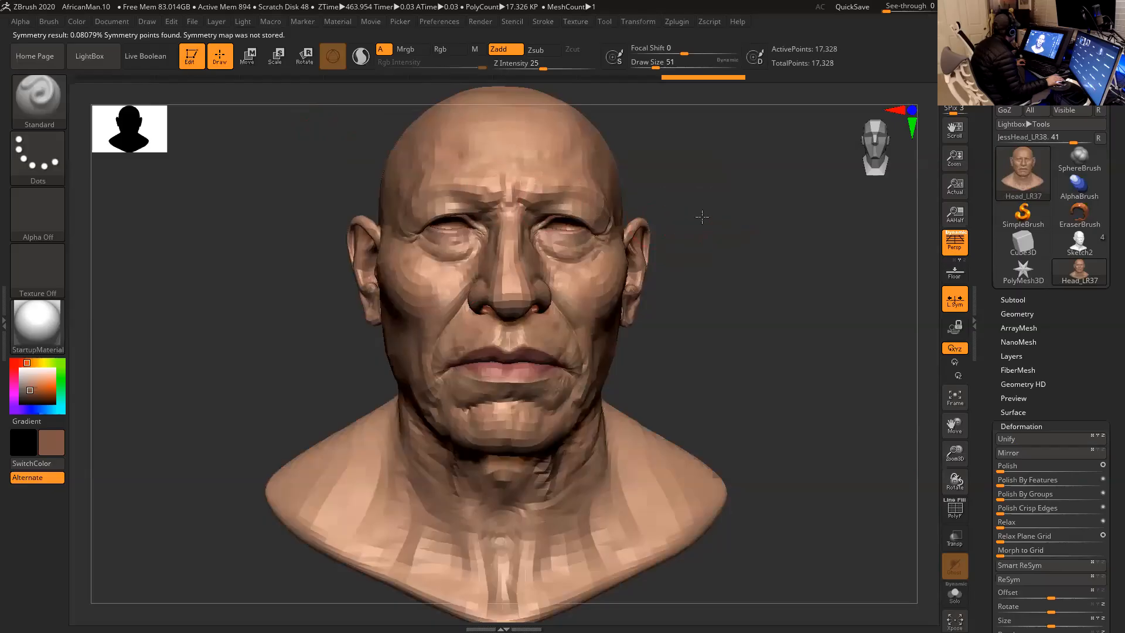
{"action": "left_click_drag", "start_coordinate": [702, 217], "coordinate": [700, 213]}
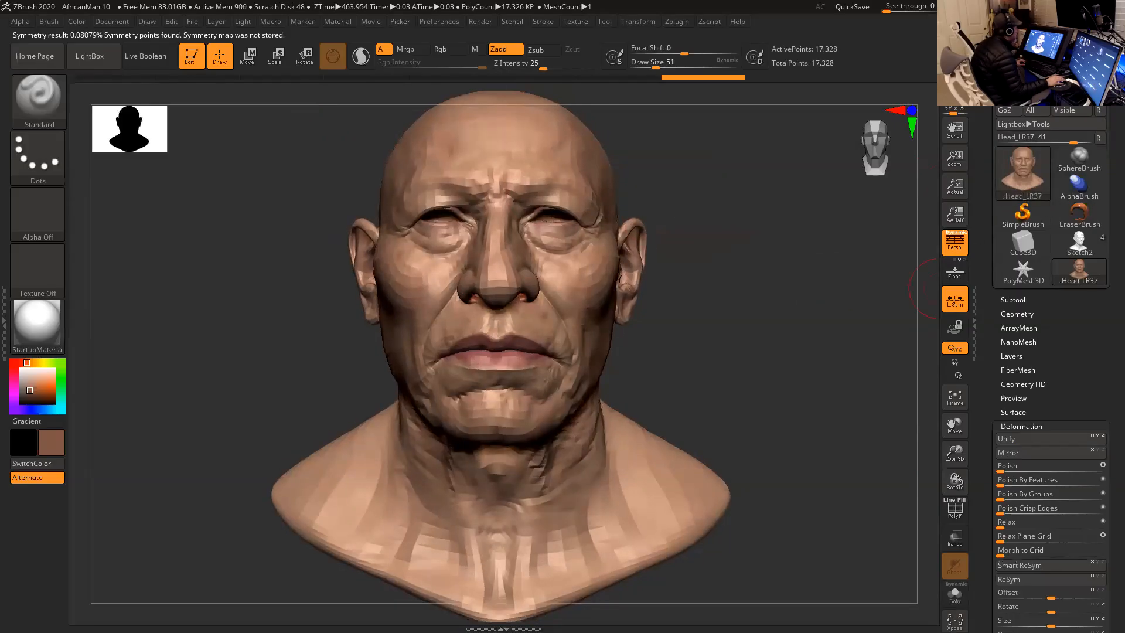
- Replace the current mesh by importing JessHead_LR38.OBJ from the Jessica project's OBJ folder and frame it
{"action": "left_click", "coordinate": [301, 39]}
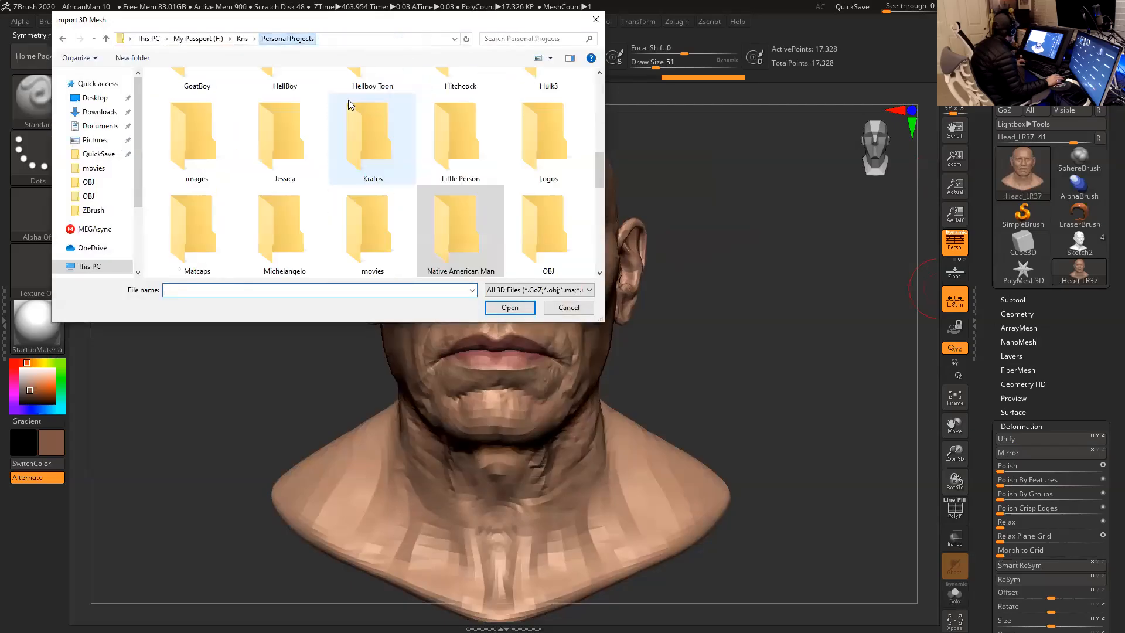
{"action": "double_click", "coordinate": [299, 150]}
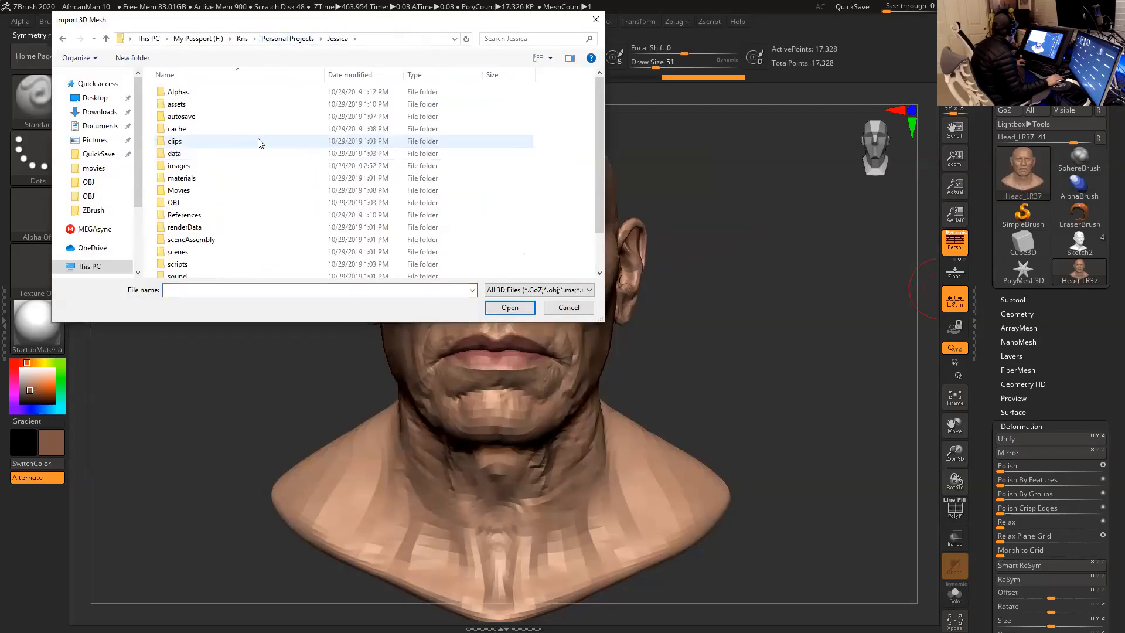
{"action": "double_click", "coordinate": [199, 203]}
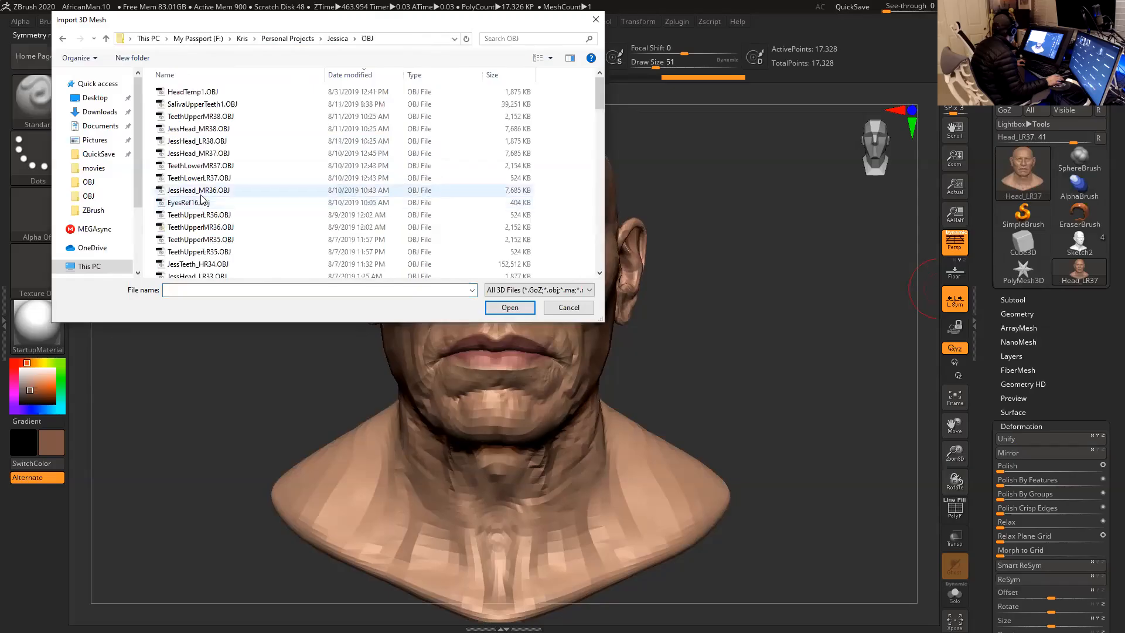
{"action": "left_click", "coordinate": [350, 75]}
{"action": "left_click", "coordinate": [349, 75]}
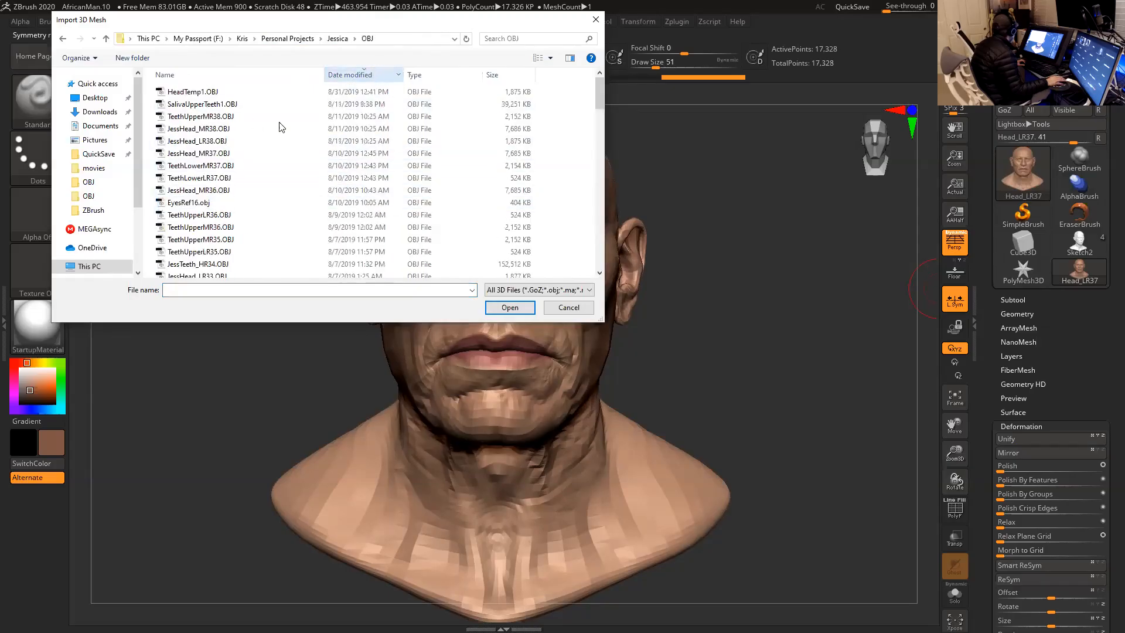
{"action": "left_click", "coordinate": [217, 142]}
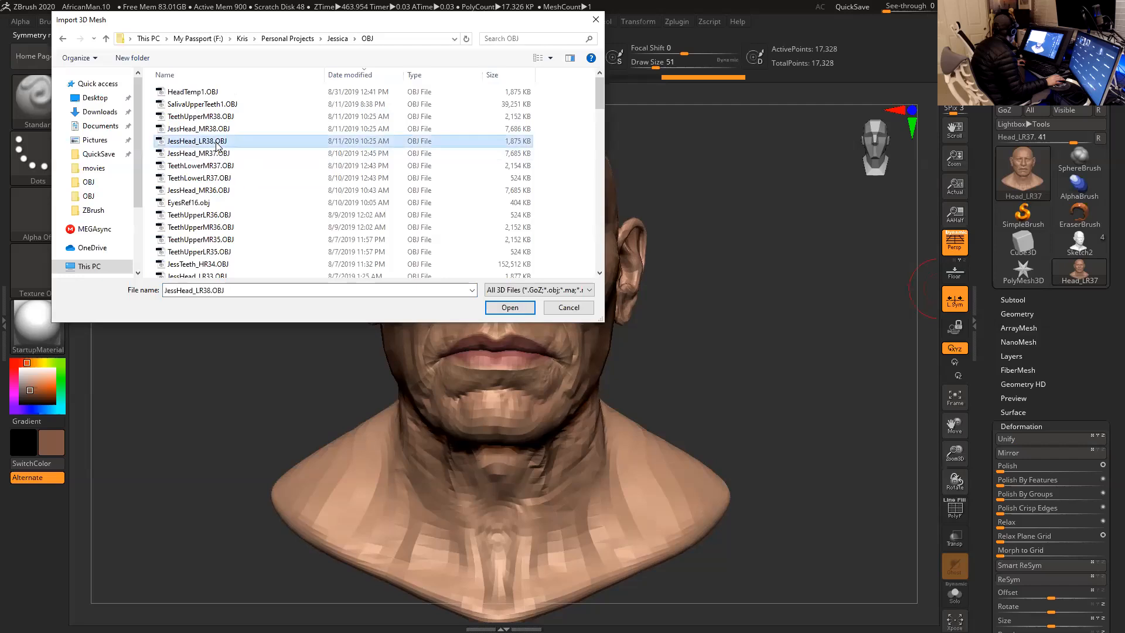
{"action": "left_click", "coordinate": [509, 309]}
{"action": "key", "text": "f"}
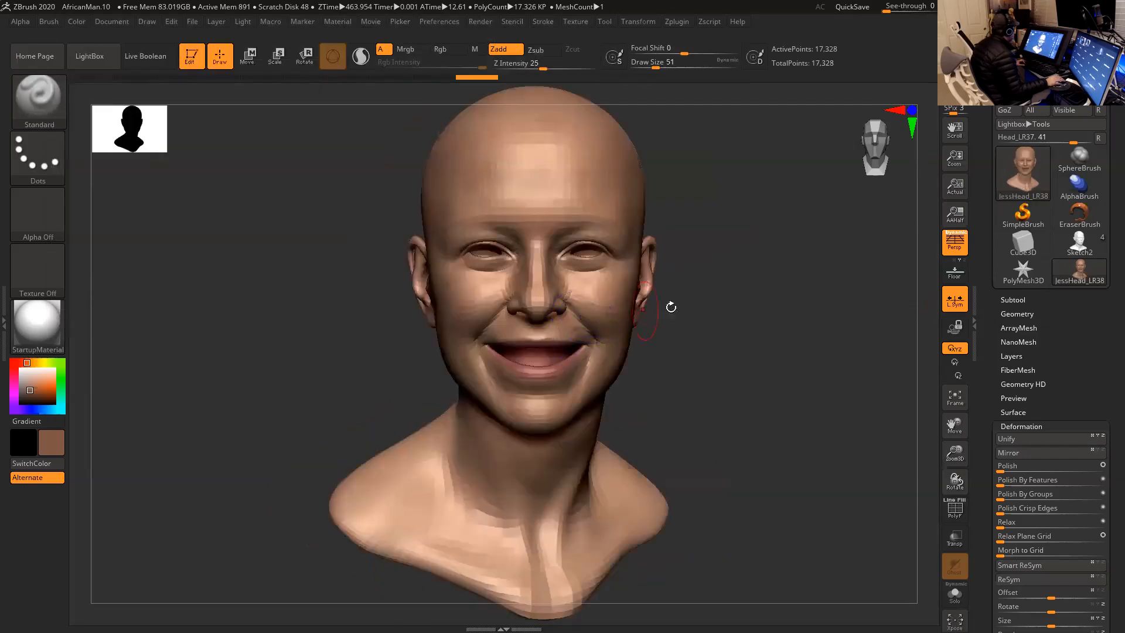
- Turn off local symmetry and try Smart ReSym on the smiling head
{"action": "left_click", "coordinate": [956, 300]}
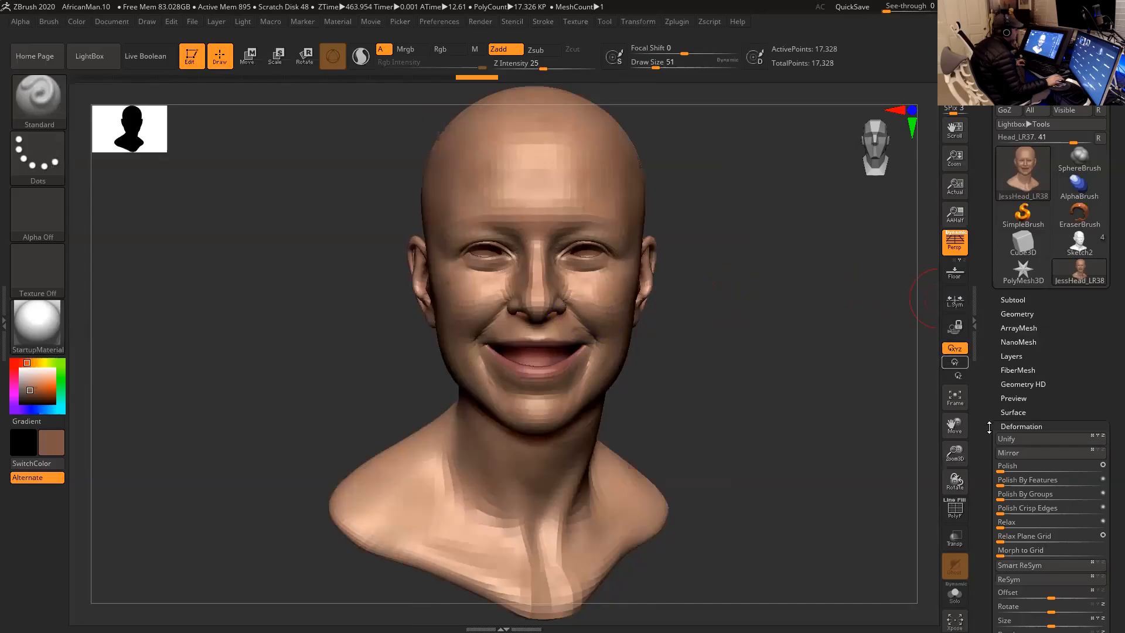
{"action": "left_click", "coordinate": [1034, 566]}
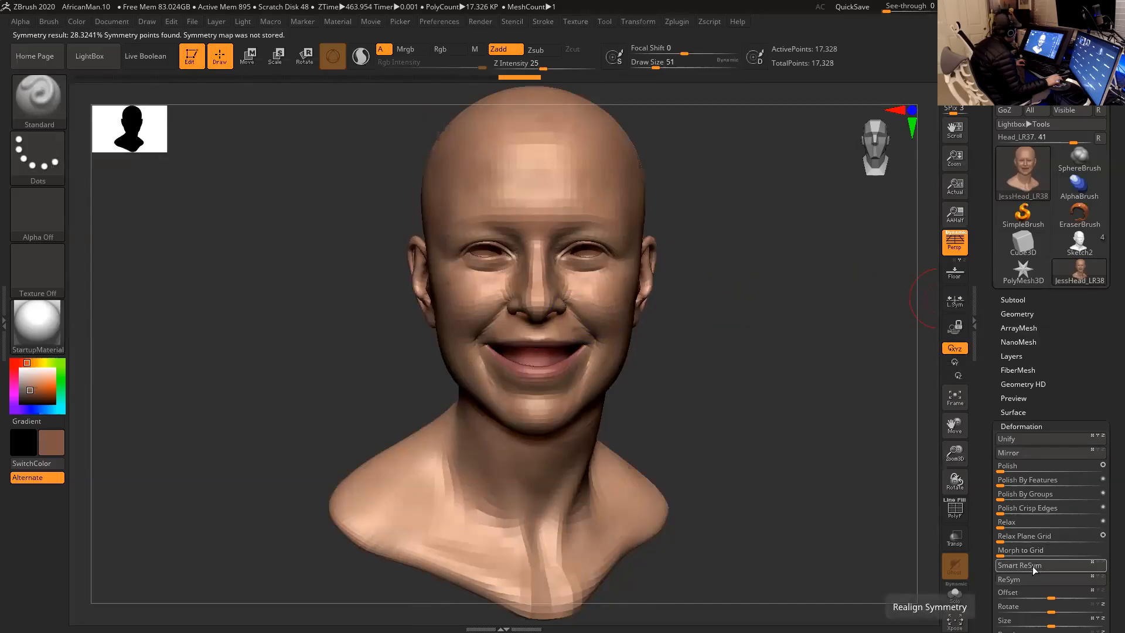
{"action": "mouse_move", "coordinate": [854, 424]}
{"action": "left_mouse_down"}
{"action": "mouse_move", "coordinate": [844, 421]}
{"action": "mouse_move", "coordinate": [857, 417]}
{"action": "left_mouse_up"}
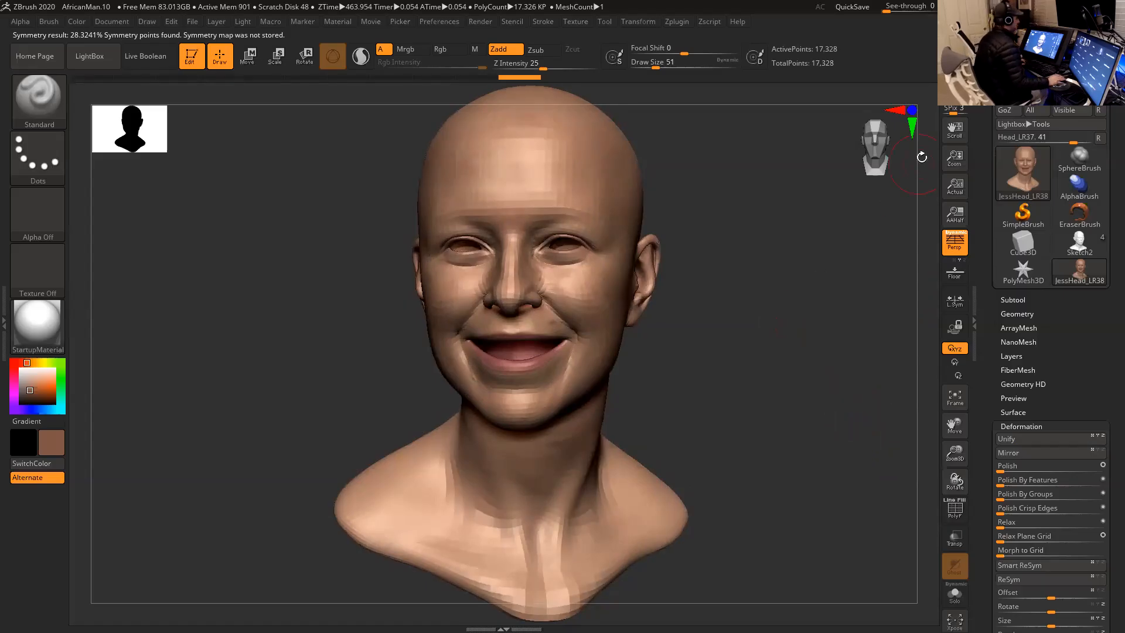
- Minimize ZBrush, switch to Maya and close the UV Editor window
{"action": "left_click", "coordinate": [1092, 6]}
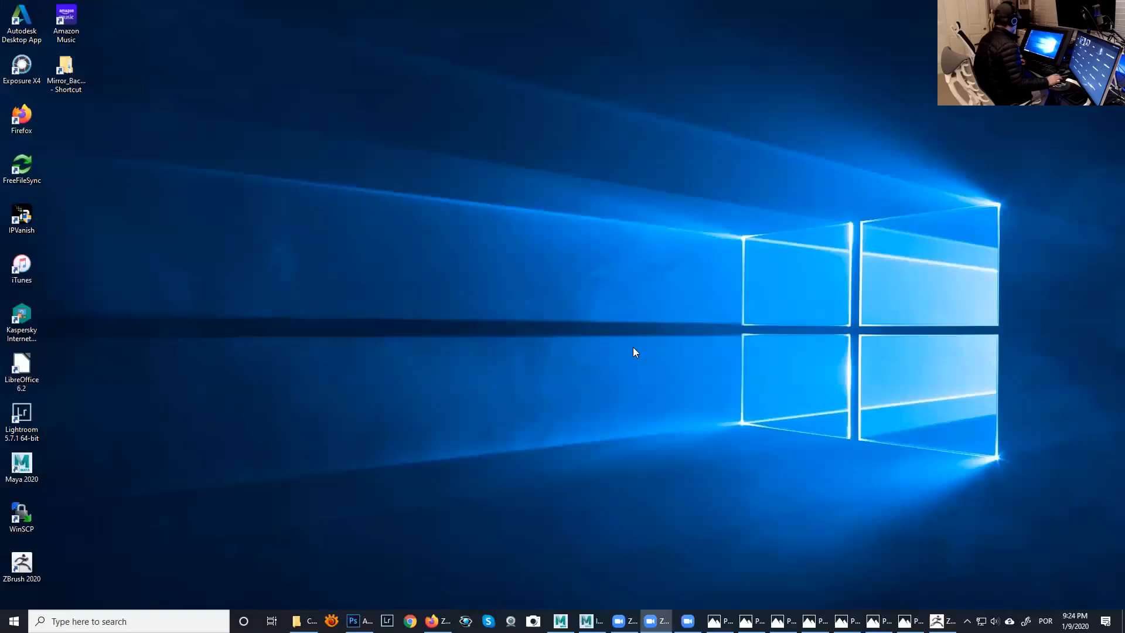
{"action": "left_click", "coordinate": [587, 621]}
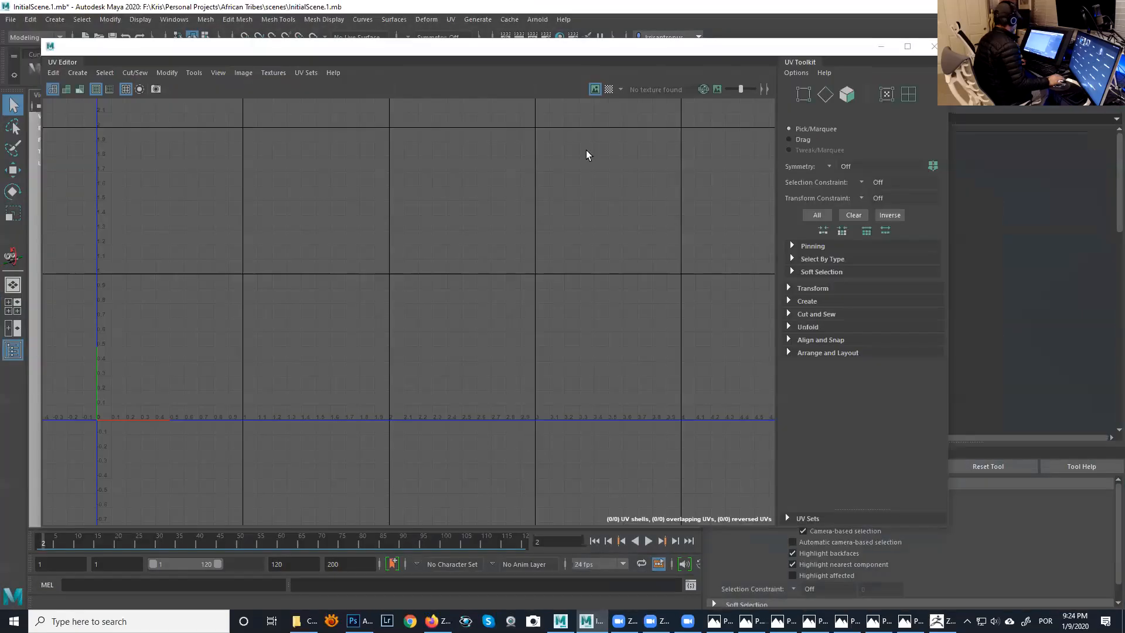
{"action": "left_click", "coordinate": [934, 46]}
- Select the JessHead_LR38 head, hide every unselected object and frame the mesh in the perspective view
{"action": "left_click_drag", "start_coordinate": [476, 220], "coordinate": [417, 271], "text": "alt"}
{"action": "left_click", "coordinate": [416, 274]}
{"action": "key", "text": "alt+h"}
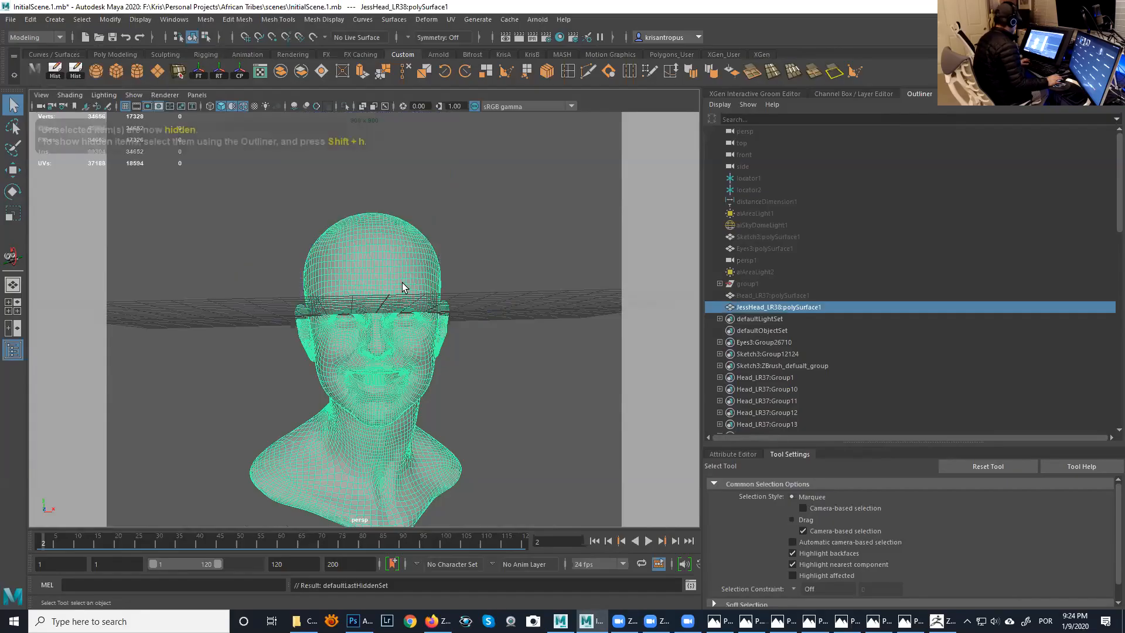
{"action": "key", "text": "f"}
{"action": "left_click_drag", "start_coordinate": [450, 259], "coordinate": [454, 160], "text": "alt"}
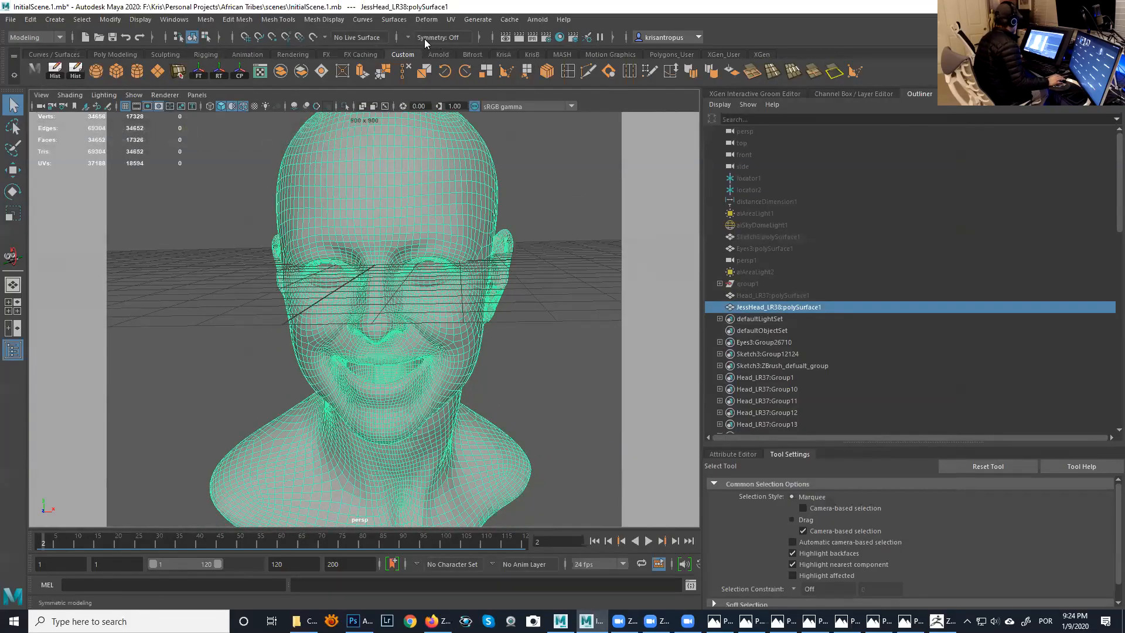
- Enable topology symmetry on the smiling head, using a centre edge along the nose as the symmetry seam
{"action": "left_click", "coordinate": [408, 38]}
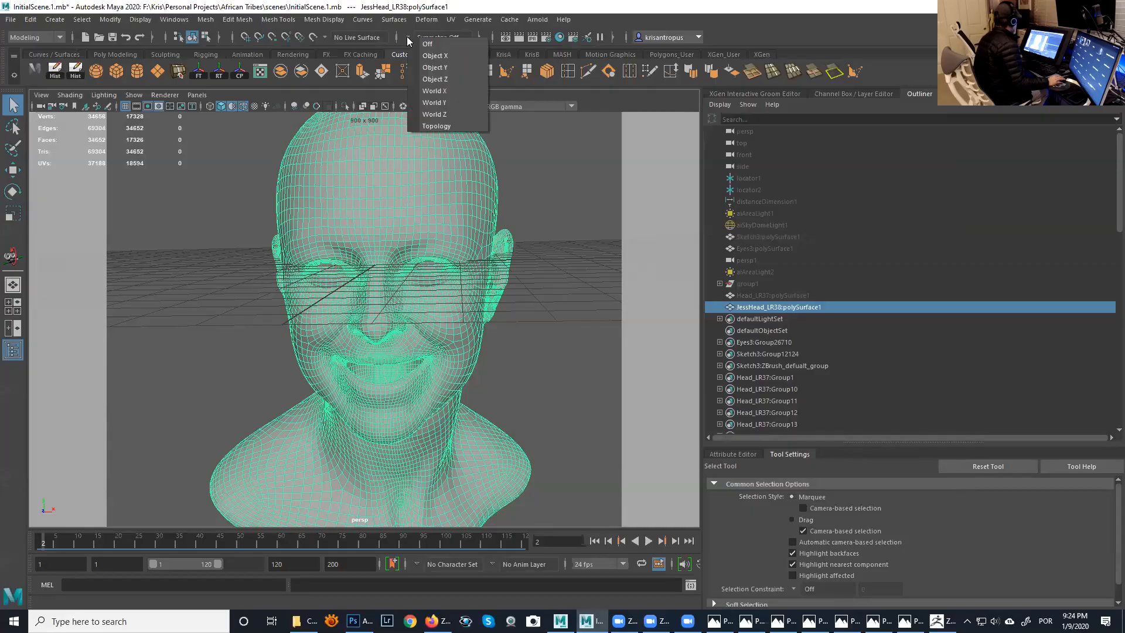
{"action": "left_click", "coordinate": [443, 124]}
{"action": "left_click_drag", "start_coordinate": [443, 126], "coordinate": [377, 227], "text": "alt"}
{"action": "scroll", "coordinate": [451, 238], "scroll_direction": "up", "scroll_amount": 3}
{"action": "scroll", "coordinate": [469, 252], "scroll_direction": "up", "scroll_amount": 2}
{"action": "scroll", "coordinate": [445, 271], "scroll_direction": "up", "scroll_amount": 2}
{"action": "scroll", "coordinate": [415, 267], "scroll_direction": "up", "scroll_amount": 2}
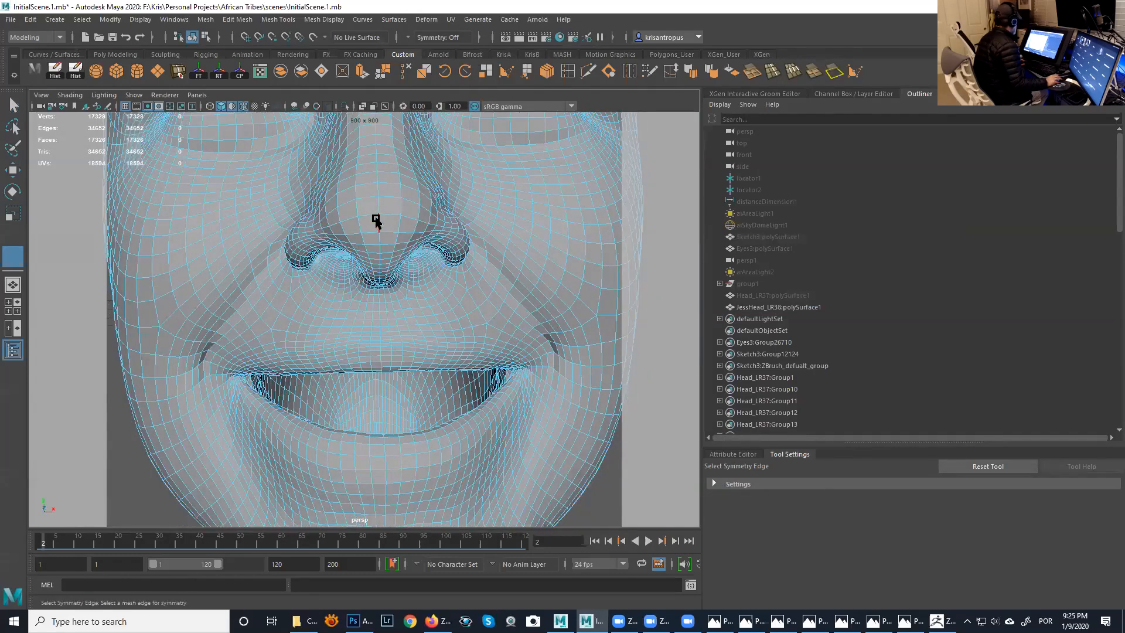
{"action": "left_click", "coordinate": [378, 222]}
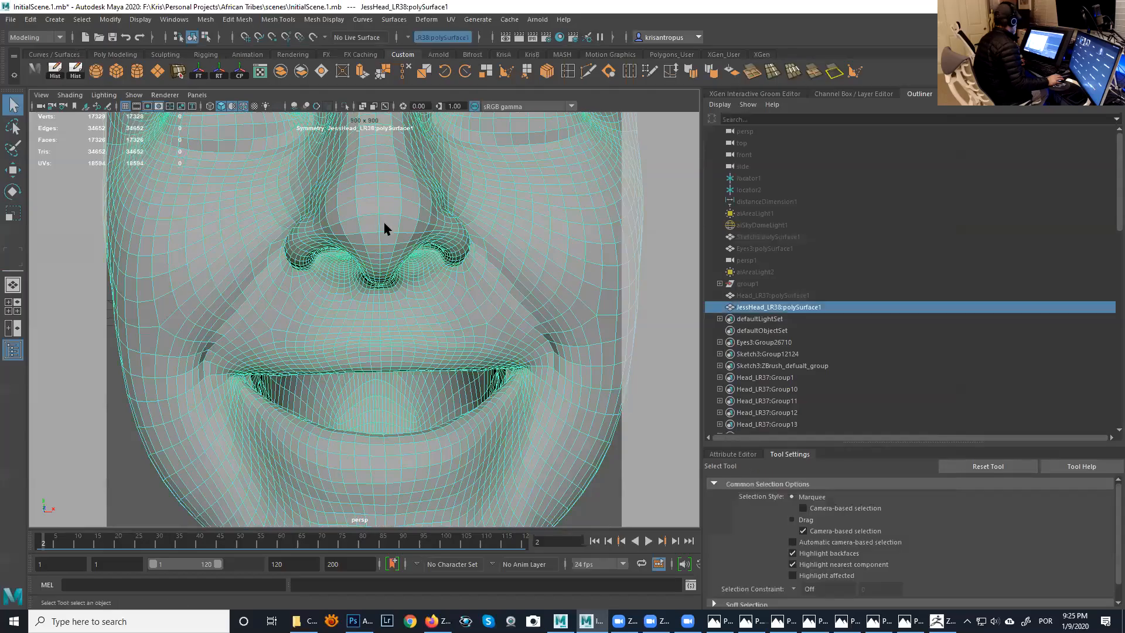
- Select all faces of the smiling head and try to symmetrize them
{"action": "scroll", "coordinate": [384, 227], "scroll_direction": "down", "scroll_amount": 5}
{"action": "right_click_drag", "start_coordinate": [413, 221], "coordinate": [410, 195]}
{"action": "left_click", "coordinate": [420, 219]}
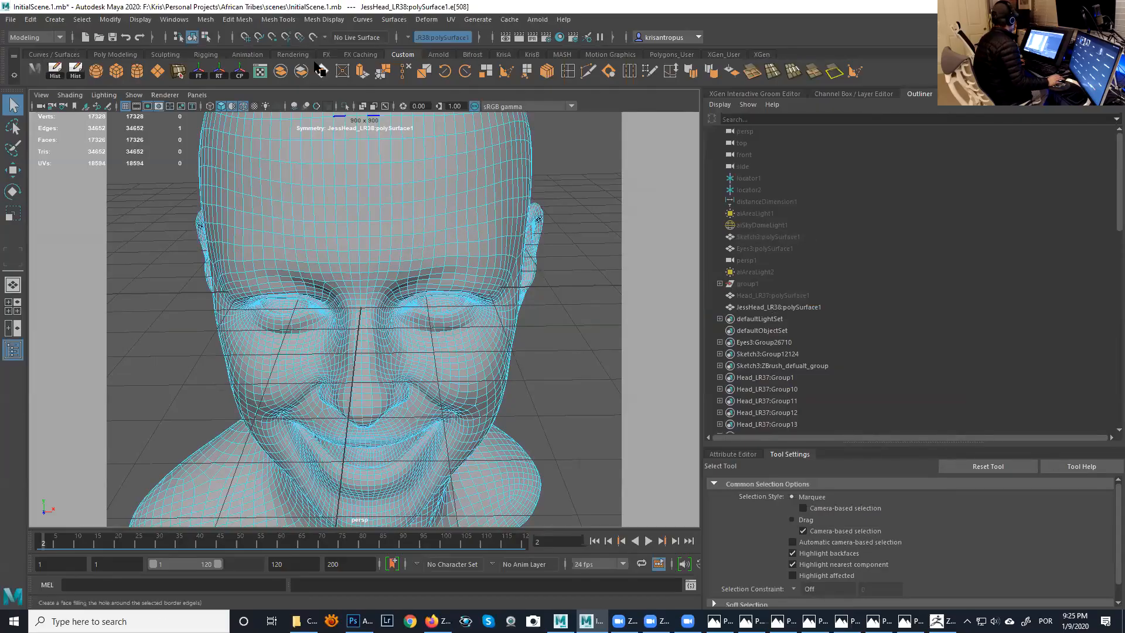
{"action": "left_click", "coordinate": [179, 37]}
{"action": "key", "text": "f"}
{"action": "right_click_drag", "start_coordinate": [382, 211], "coordinate": [397, 245]}
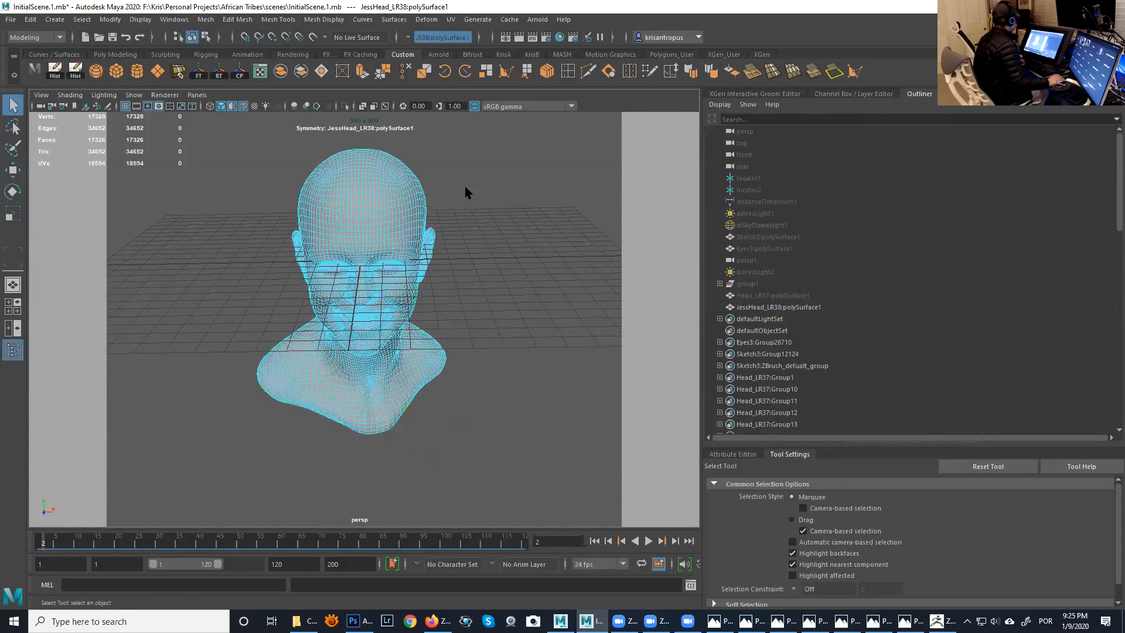
{"action": "left_click_drag", "start_coordinate": [508, 138], "coordinate": [211, 472]}
{"action": "left_click_drag", "start_coordinate": [269, 377], "coordinate": [351, 378], "text": "alt"}
{"action": "left_click", "coordinate": [277, 19]}
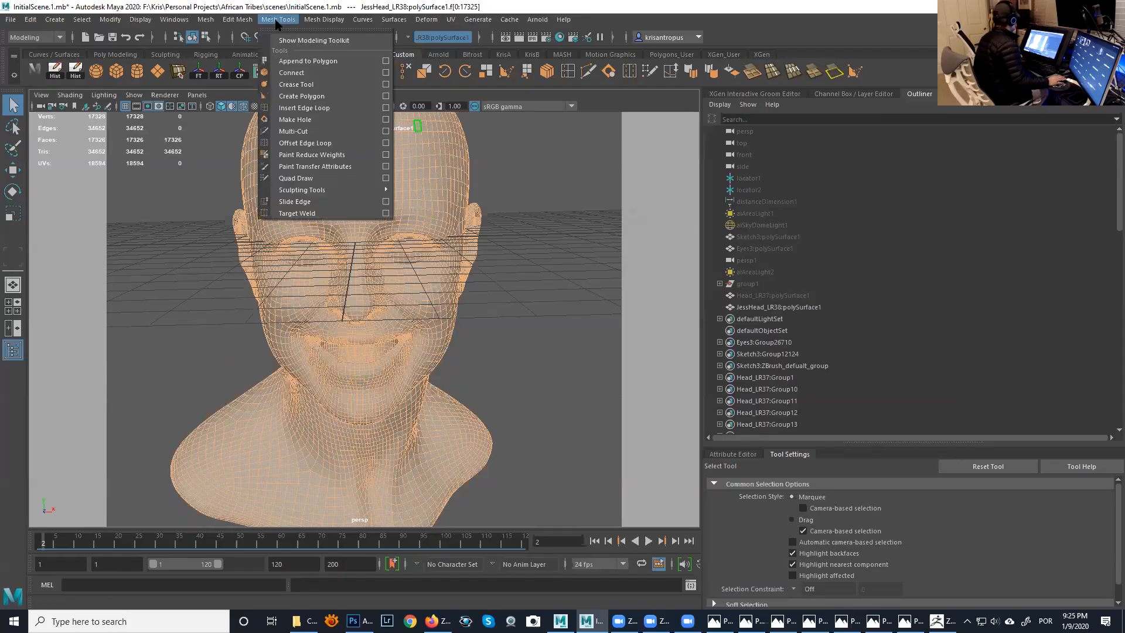
{"action": "mouse_move", "coordinate": [250, 23]}
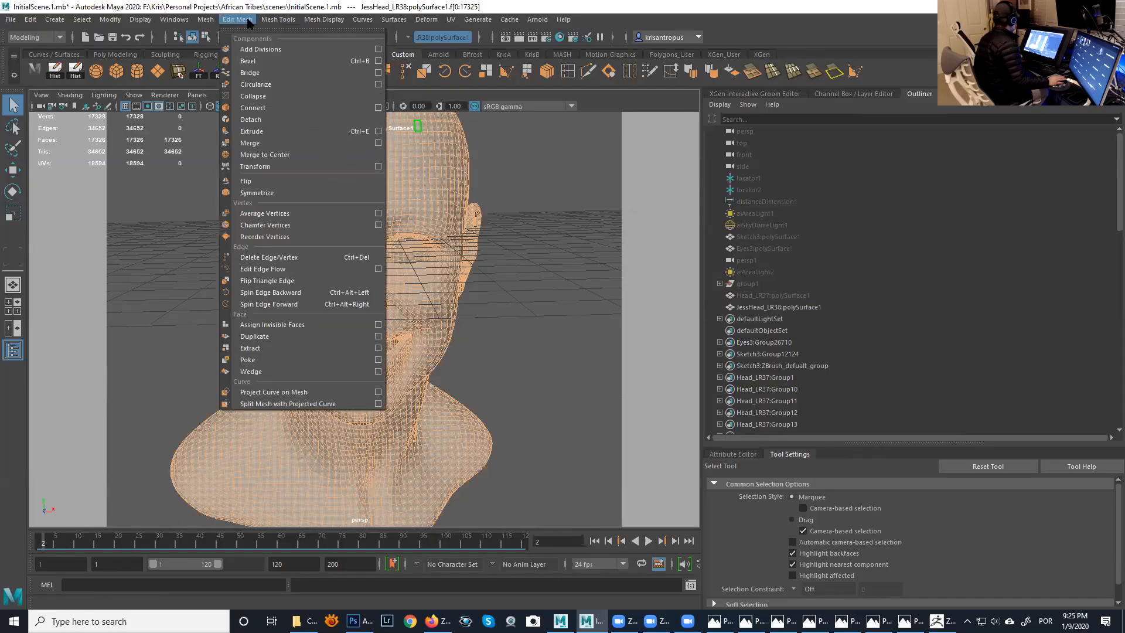
{"action": "left_click", "coordinate": [271, 193]}
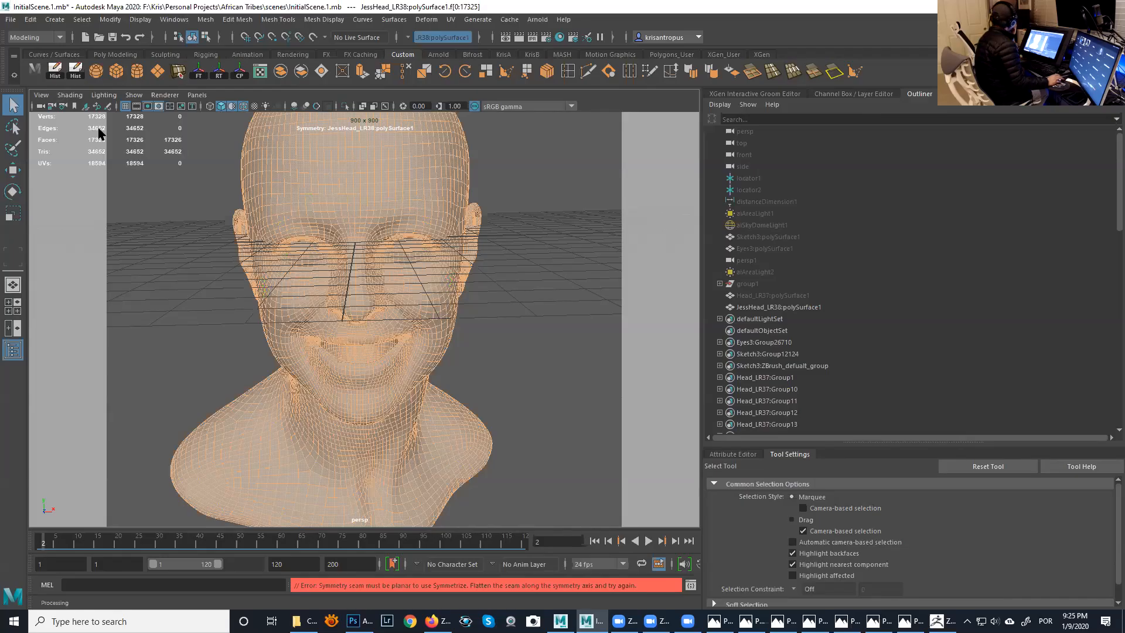
{"action": "left_click", "coordinate": [10, 109]}
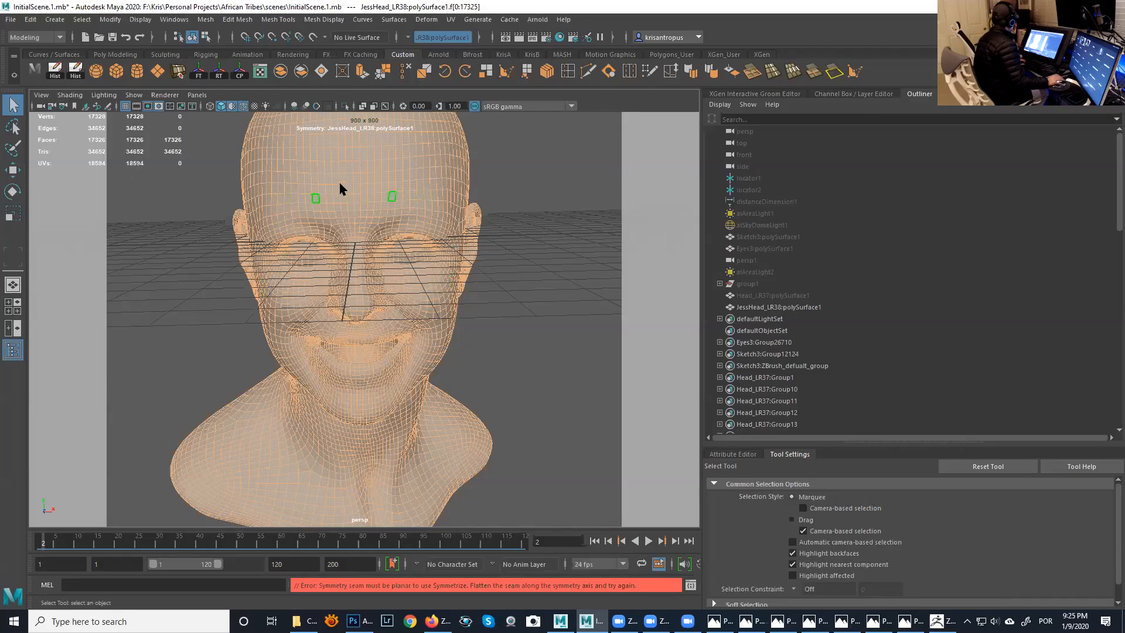
- Unhide the last hidden objects and select the Head_LR37 male head
{"action": "left_click", "coordinate": [491, 165]}
{"action": "left_click_drag", "start_coordinate": [414, 234], "coordinate": [405, 272], "text": "alt"}
{"action": "right_click_drag", "start_coordinate": [406, 273], "coordinate": [319, 190], "text": "alt"}
{"action": "key", "text": "ctrl+shift+h"}
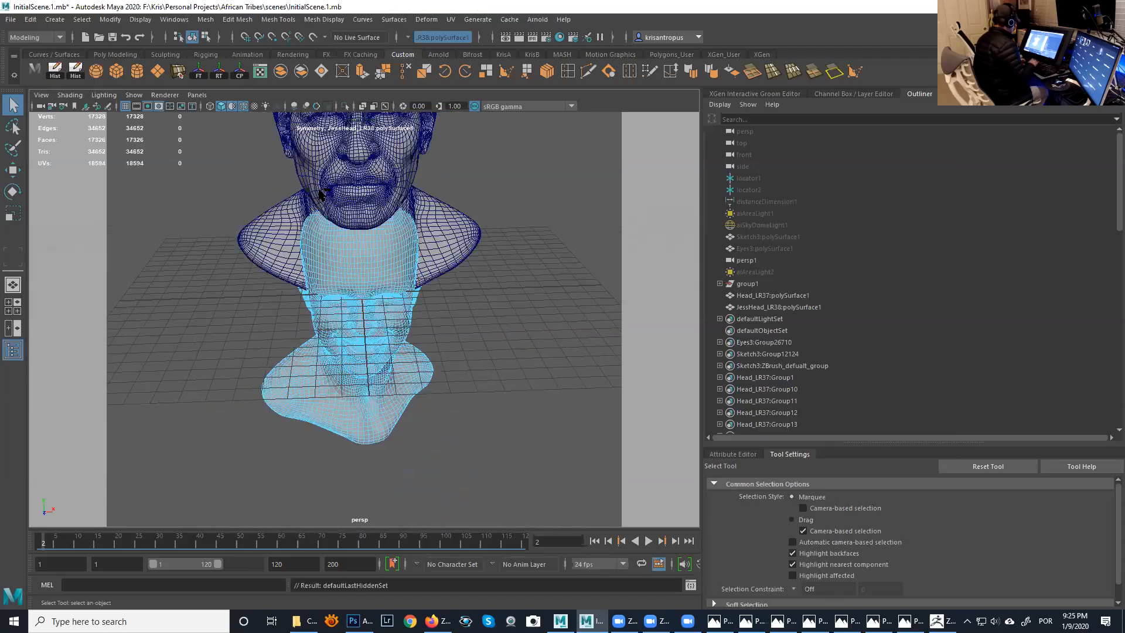
{"action": "middle_click_drag", "start_coordinate": [318, 190], "coordinate": [327, 316], "text": "alt"}
{"action": "key", "text": "w"}
{"action": "left_click", "coordinate": [357, 220]}
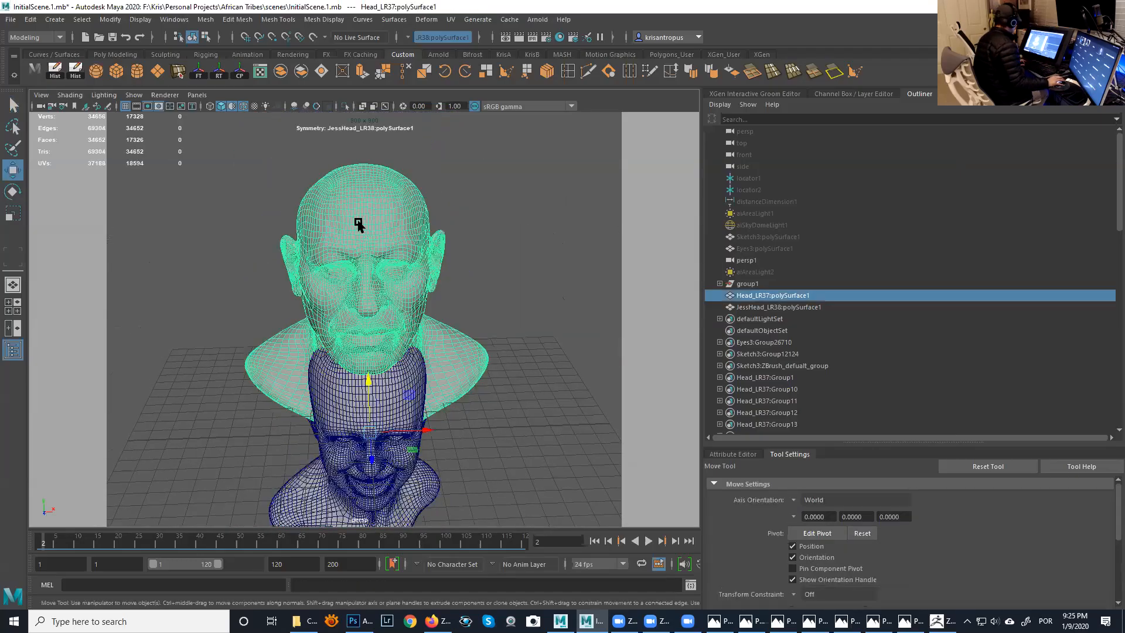
{"action": "right_click_drag", "start_coordinate": [359, 223], "coordinate": [428, 284], "text": "alt"}
{"action": "left_click_drag", "start_coordinate": [411, 250], "coordinate": [412, 223], "text": "alt"}
{"action": "middle_click_drag", "start_coordinate": [404, 376], "coordinate": [370, 204], "text": "alt"}
{"action": "middle_click_drag", "start_coordinate": [370, 204], "coordinate": [386, 467], "text": "alt"}
{"action": "middle_click_drag", "start_coordinate": [364, 229], "coordinate": [373, 425], "text": "alt"}
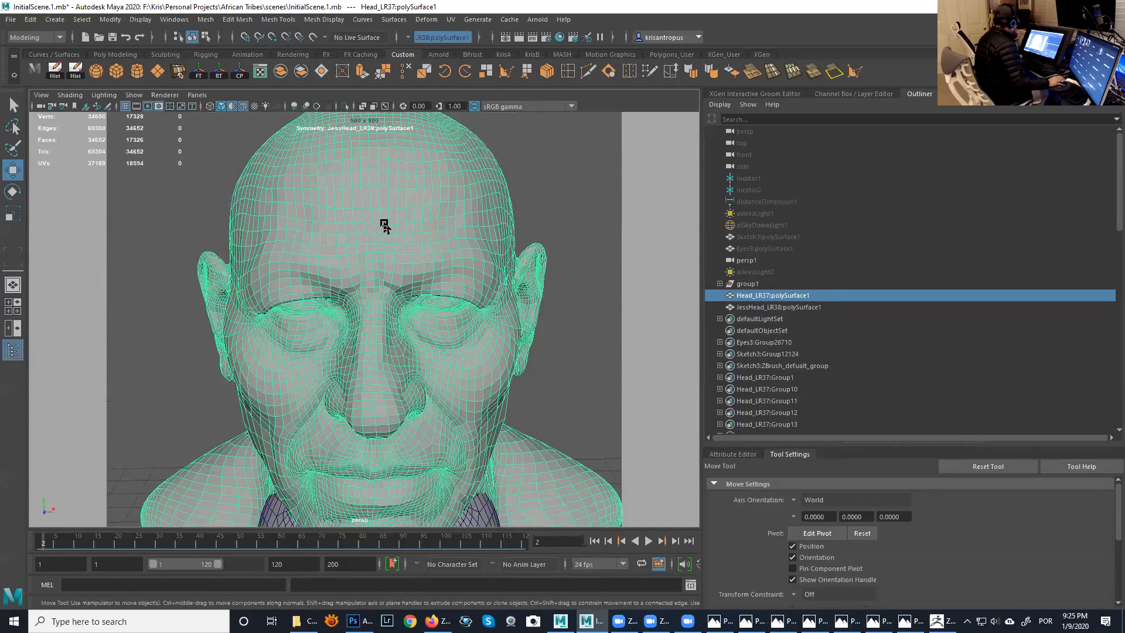
{"action": "mouse_move", "coordinate": [384, 224]}
{"action": "right_mouse_down"}
{"action": "mouse_move", "coordinate": [384, 201]}
{"action": "mouse_move", "coordinate": [385, 216]}
{"action": "right_mouse_up"}
- Switch topology symmetry to the male head, using a centre edge between the eyebrows as the seam
{"action": "left_click", "coordinate": [408, 37]}
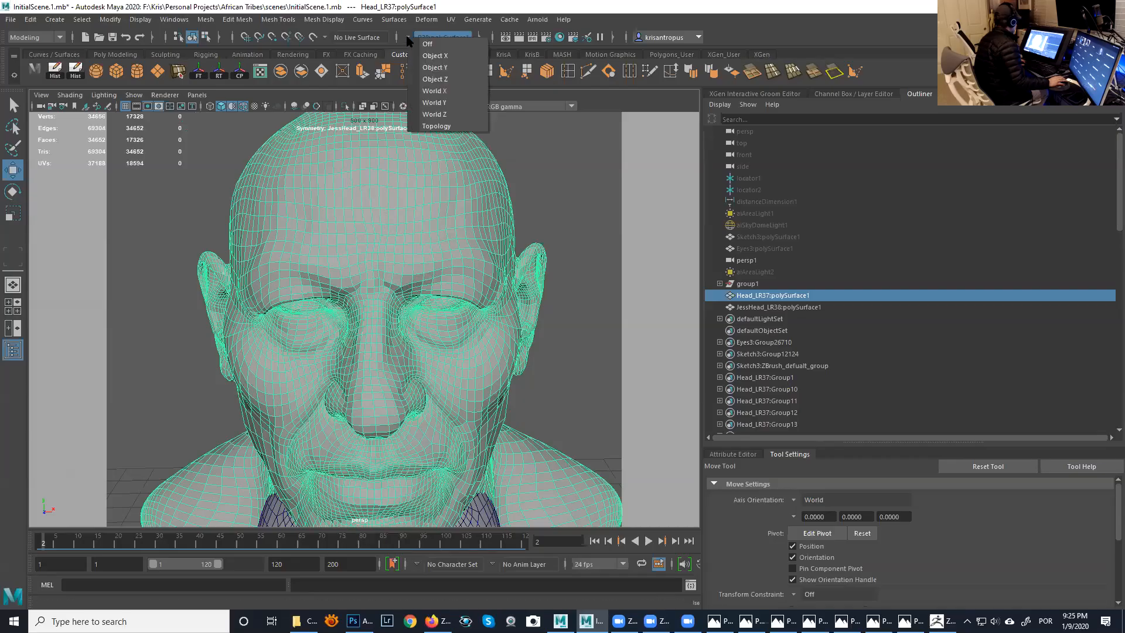
{"action": "left_click", "coordinate": [437, 126]}
{"action": "mouse_move", "coordinate": [377, 272]}
{"action": "middle_mouse_down", "text": "alt"}
{"action": "mouse_move", "coordinate": [380, 189]}
{"action": "mouse_move", "coordinate": [382, 267]}
{"action": "middle_mouse_up", "text": "alt"}
{"action": "left_click", "coordinate": [385, 268]}
- Select all faces of the male head and symmetrize them
{"action": "middle_click_drag", "start_coordinate": [381, 225], "coordinate": [377, 289], "text": "alt"}
{"action": "right_click_drag", "start_coordinate": [324, 143], "coordinate": [299, 214]}
{"action": "left_click_drag", "start_coordinate": [286, 236], "coordinate": [482, 475]}
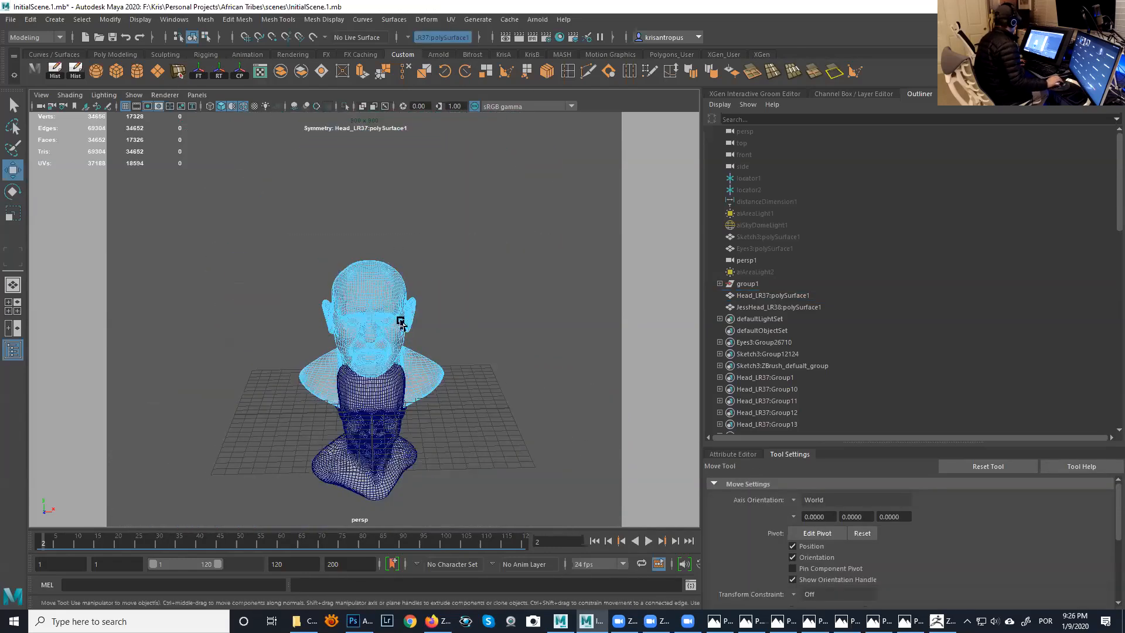
{"action": "left_click", "coordinate": [227, 23]}
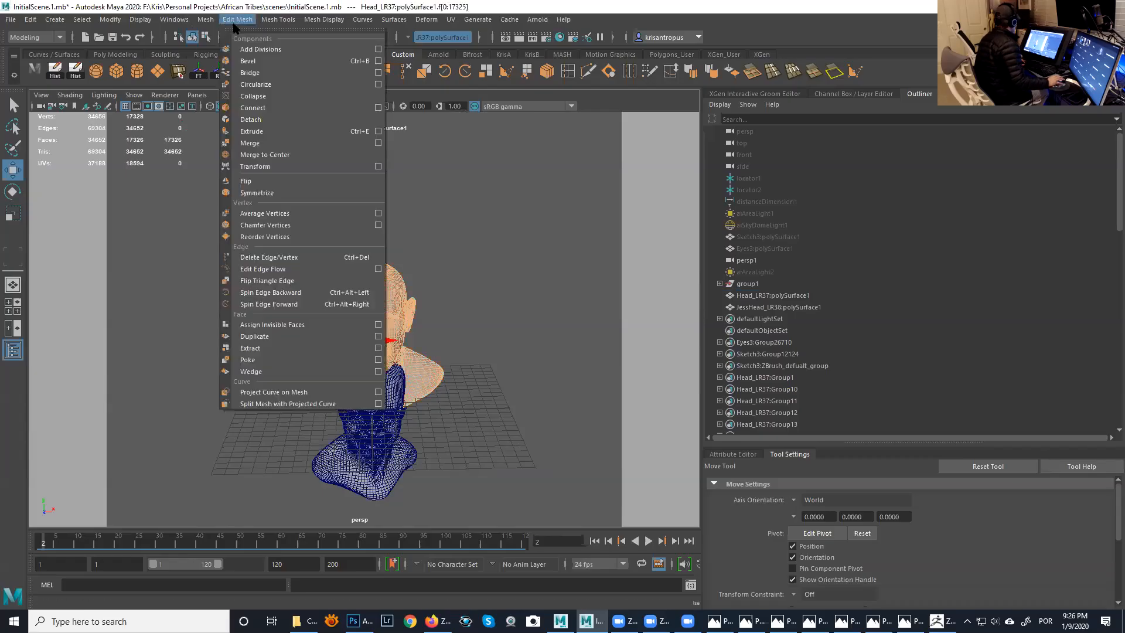
{"action": "left_click", "coordinate": [273, 194]}
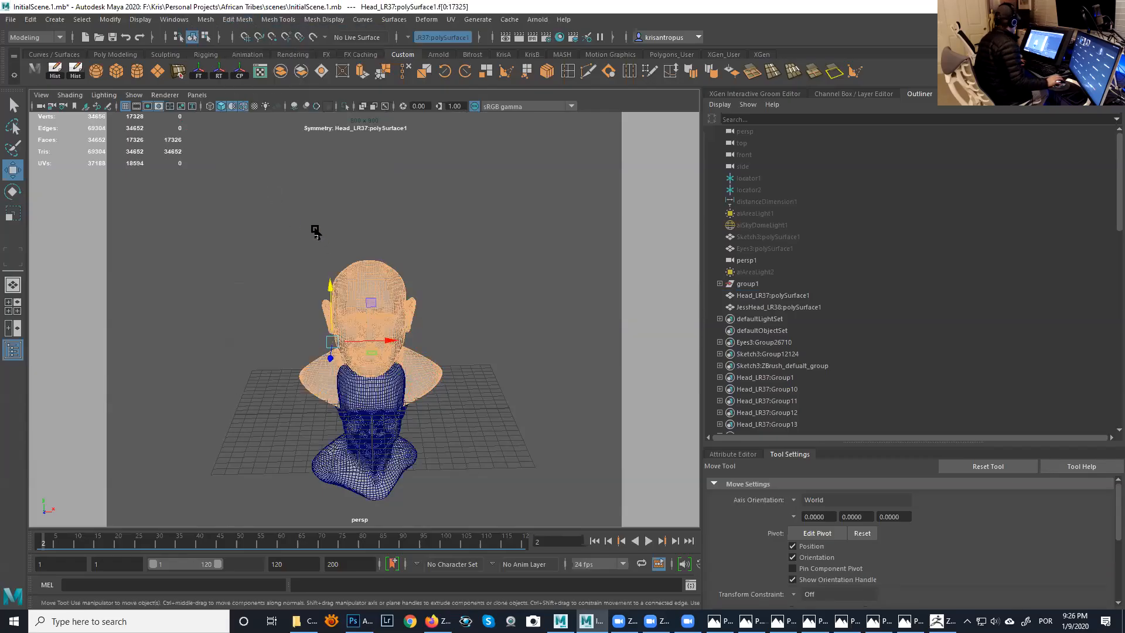
{"action": "right_click_drag", "start_coordinate": [315, 231], "coordinate": [533, 329], "text": "alt"}
{"action": "mouse_move", "coordinate": [410, 221]}
{"action": "left_mouse_down", "text": "alt"}
{"action": "mouse_move", "coordinate": [403, 194]}
{"action": "mouse_move", "coordinate": [414, 199]}
{"action": "left_mouse_up", "text": "alt"}
{"action": "right_click_drag", "start_coordinate": [384, 188], "coordinate": [311, 182], "text": "alt"}
{"action": "middle_click_drag", "start_coordinate": [342, 188], "coordinate": [332, 161], "text": "alt"}
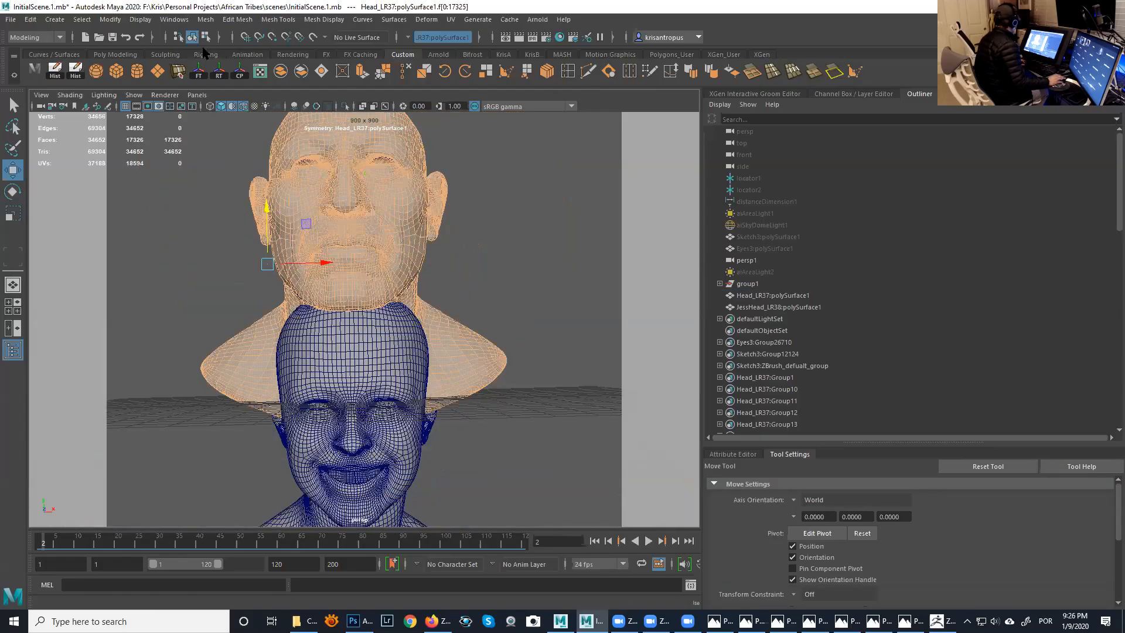
- Select the full centre edge loop running through the smiling head's nose, lips and chin
{"action": "left_click", "coordinate": [354, 291]}
{"action": "mouse_move", "coordinate": [354, 291]}
{"action": "left_mouse_down", "text": "alt"}
{"action": "mouse_move", "coordinate": [354, 258]}
{"action": "mouse_move", "coordinate": [370, 276]}
{"action": "mouse_move", "coordinate": [356, 272]}
{"action": "left_mouse_up", "text": "alt"}
{"action": "mouse_move", "coordinate": [356, 272]}
{"action": "right_mouse_down", "text": "alt"}
{"action": "mouse_move", "coordinate": [428, 319]}
{"action": "mouse_move", "coordinate": [367, 274]}
{"action": "right_mouse_up", "text": "alt"}
{"action": "middle_click_drag", "start_coordinate": [364, 248], "coordinate": [362, 202], "text": "alt"}
{"action": "right_click_drag", "start_coordinate": [387, 300], "coordinate": [409, 283], "text": "alt"}
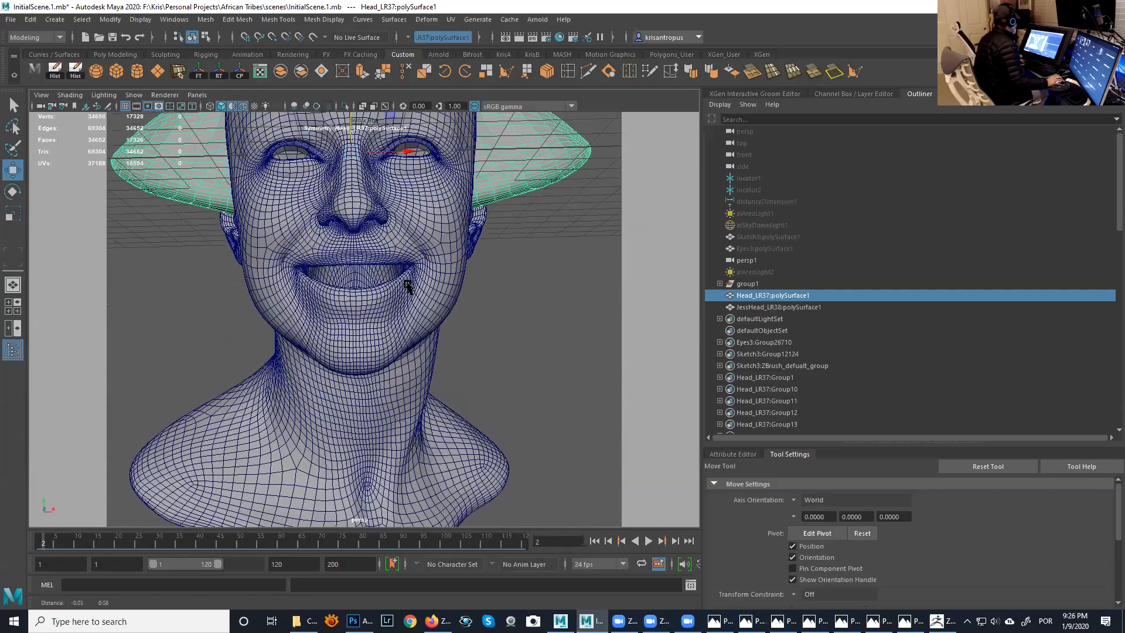
{"action": "middle_click_drag", "start_coordinate": [396, 251], "coordinate": [400, 263], "text": "alt"}
{"action": "right_click_drag", "start_coordinate": [397, 261], "coordinate": [400, 230]}
{"action": "scroll", "coordinate": [376, 262], "scroll_direction": "up", "scroll_amount": 5}
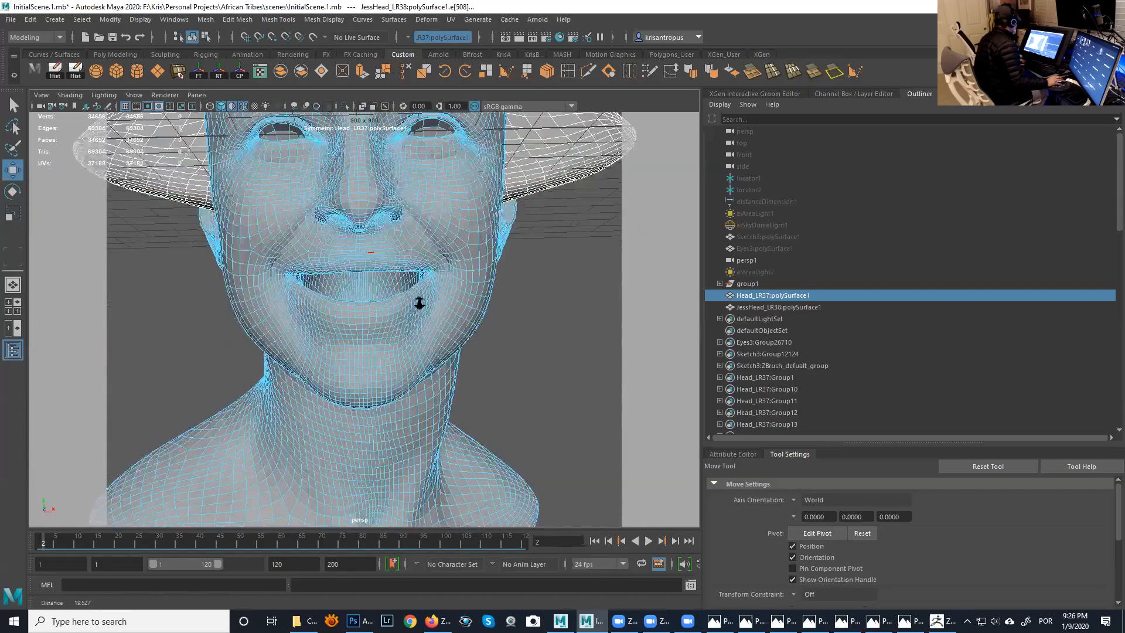
{"action": "middle_click_drag", "start_coordinate": [366, 299], "coordinate": [378, 355], "text": "alt"}
{"action": "scroll", "coordinate": [383, 221], "scroll_direction": "down", "scroll_amount": 2}
{"action": "double_click", "coordinate": [383, 221]}
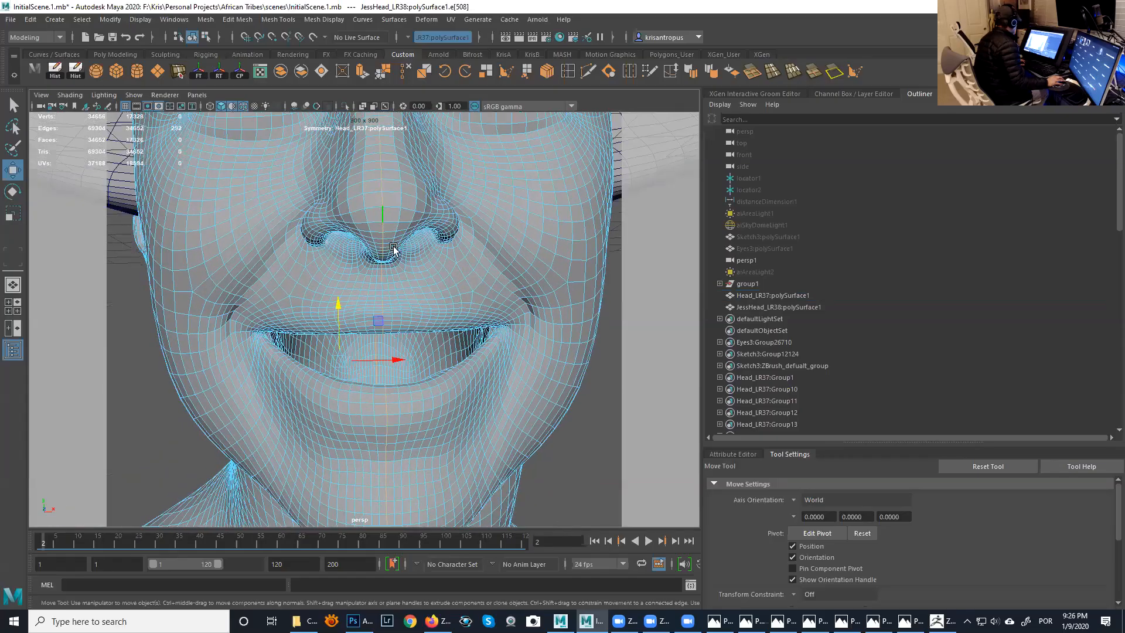
{"action": "scroll", "coordinate": [389, 247], "scroll_direction": "down", "scroll_amount": 4}
{"action": "left_click_drag", "start_coordinate": [383, 237], "coordinate": [394, 286], "text": "alt"}
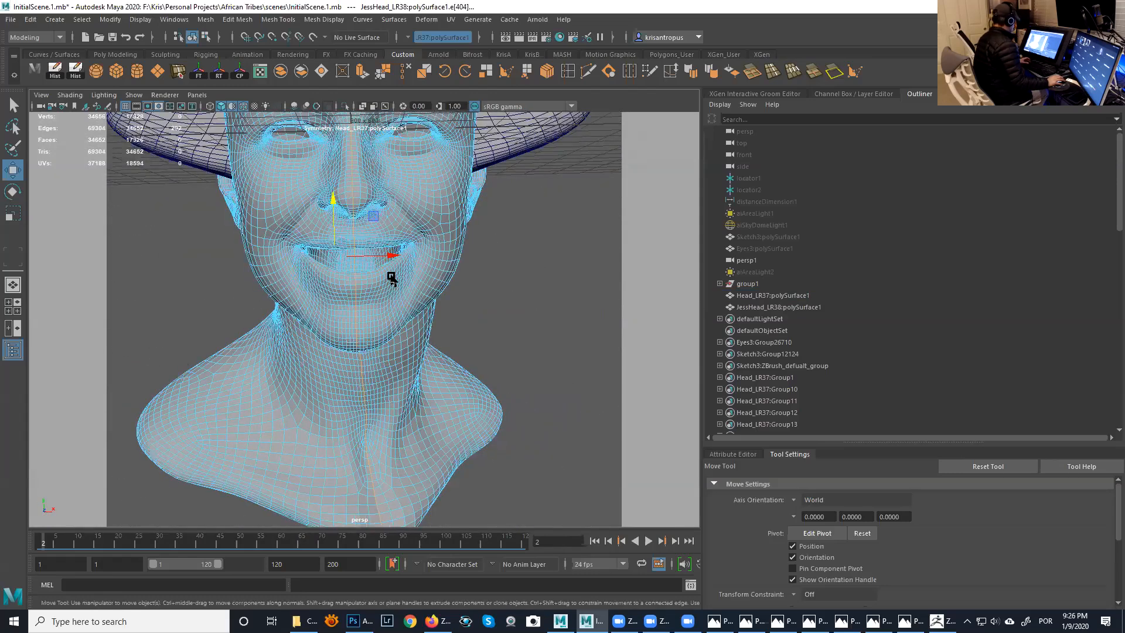
- Flatten the smiling head's centre edge loop by scaling it along X and position it on the face's centre line
{"action": "key", "text": "r"}
{"action": "left_click_drag", "start_coordinate": [389, 258], "coordinate": [385, 281], "text": "alt"}
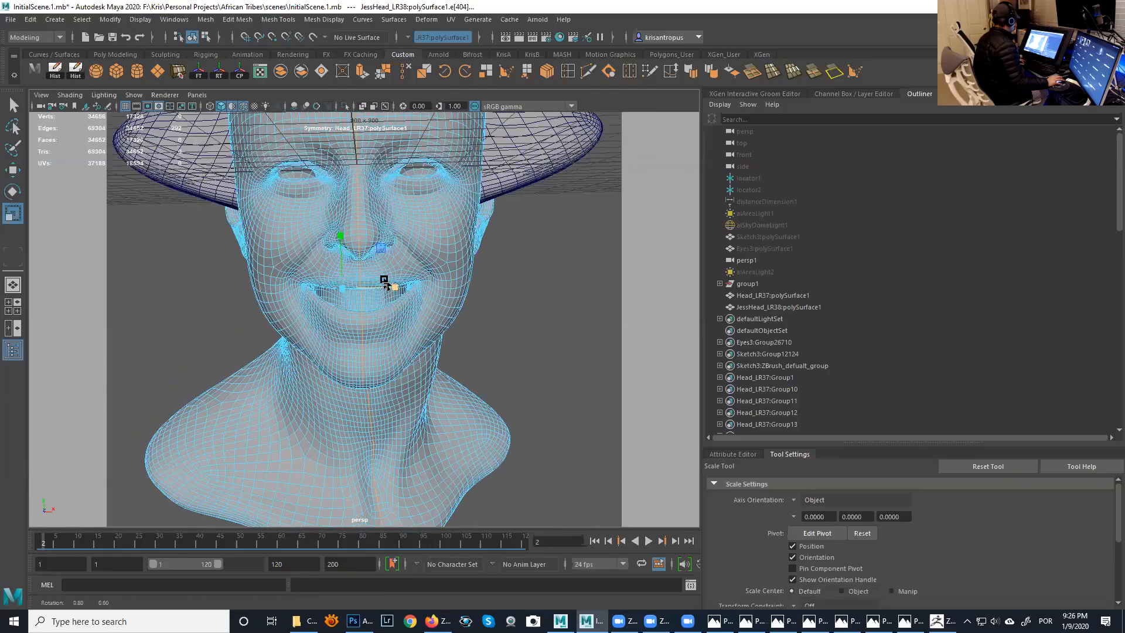
{"action": "right_click_drag", "start_coordinate": [385, 283], "coordinate": [448, 341], "text": "alt"}
{"action": "middle_click_drag", "start_coordinate": [447, 342], "coordinate": [420, 327], "text": "alt"}
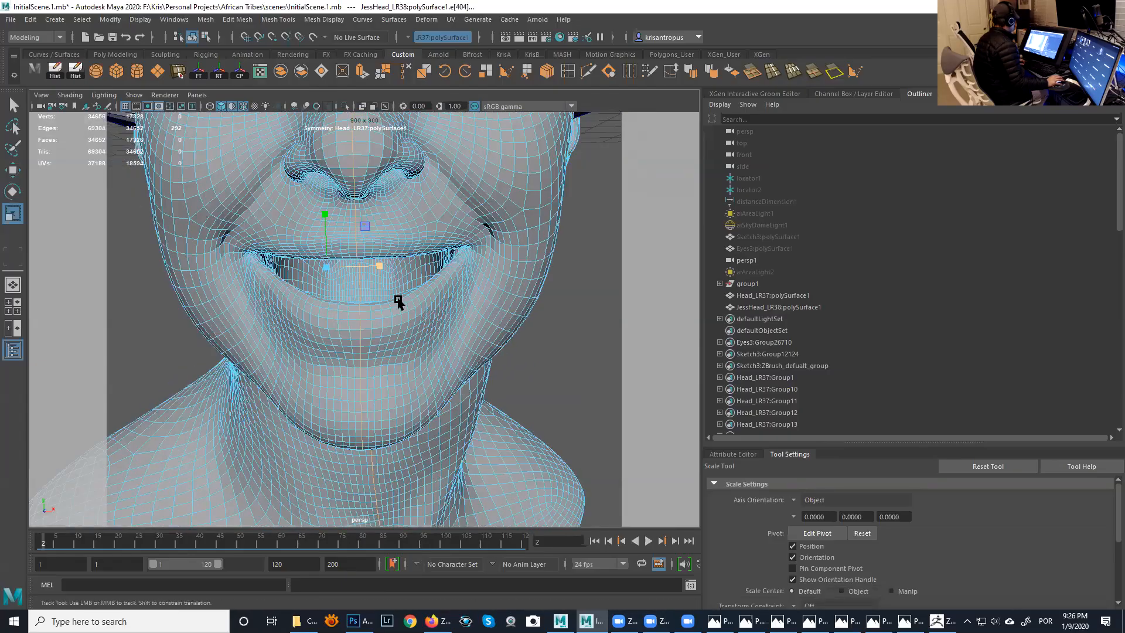
{"action": "left_click_drag", "start_coordinate": [385, 301], "coordinate": [240, 299]}
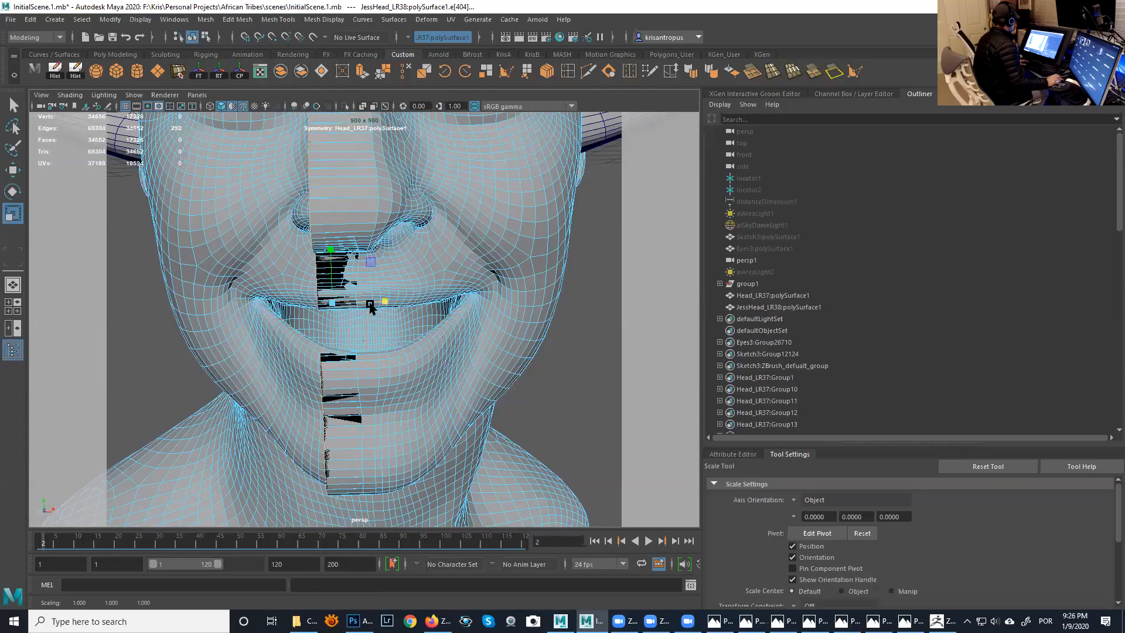
{"action": "key", "text": "w"}
{"action": "left_click_drag", "start_coordinate": [385, 304], "coordinate": [410, 308]}
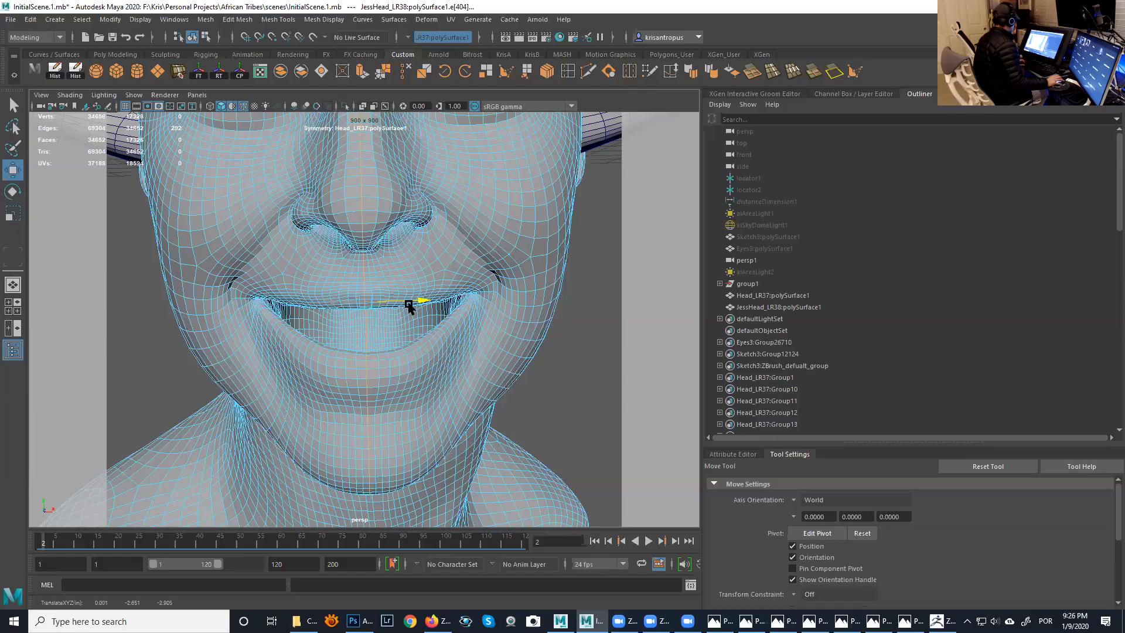
- Return the smiling head to object selection and set its topology symmetry from a centre edge on the nose
{"action": "right_click_drag", "start_coordinate": [436, 342], "coordinate": [354, 289], "text": "alt"}
{"action": "middle_click_drag", "start_coordinate": [401, 328], "coordinate": [393, 258], "text": "alt"}
{"action": "left_click_drag", "start_coordinate": [381, 337], "coordinate": [327, 233], "text": "alt"}
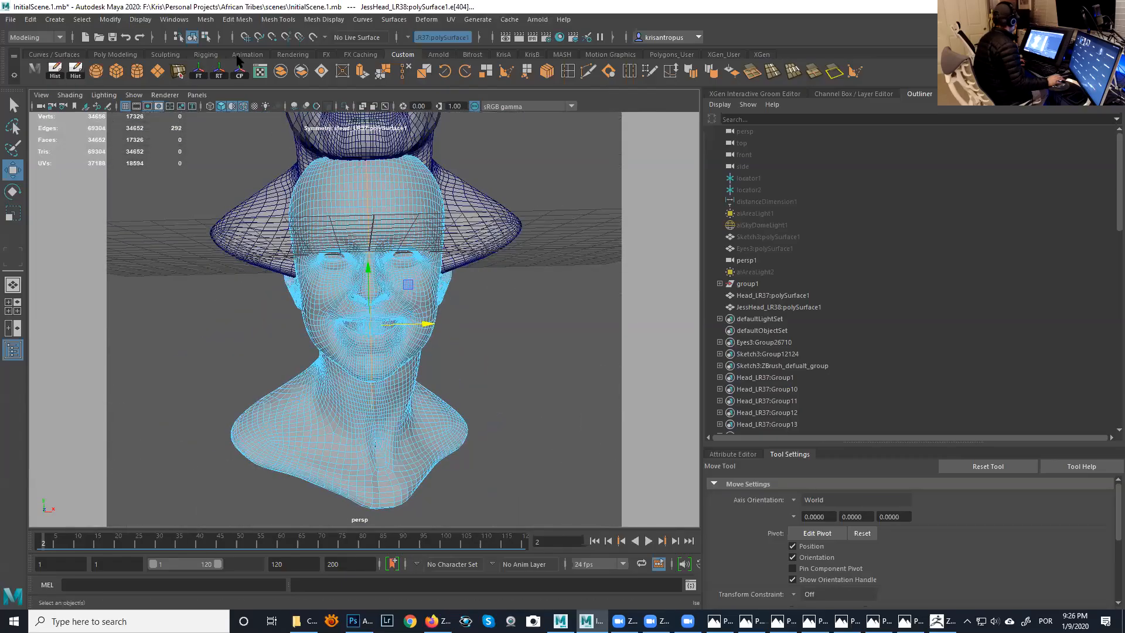
{"action": "left_click", "coordinate": [191, 37]}
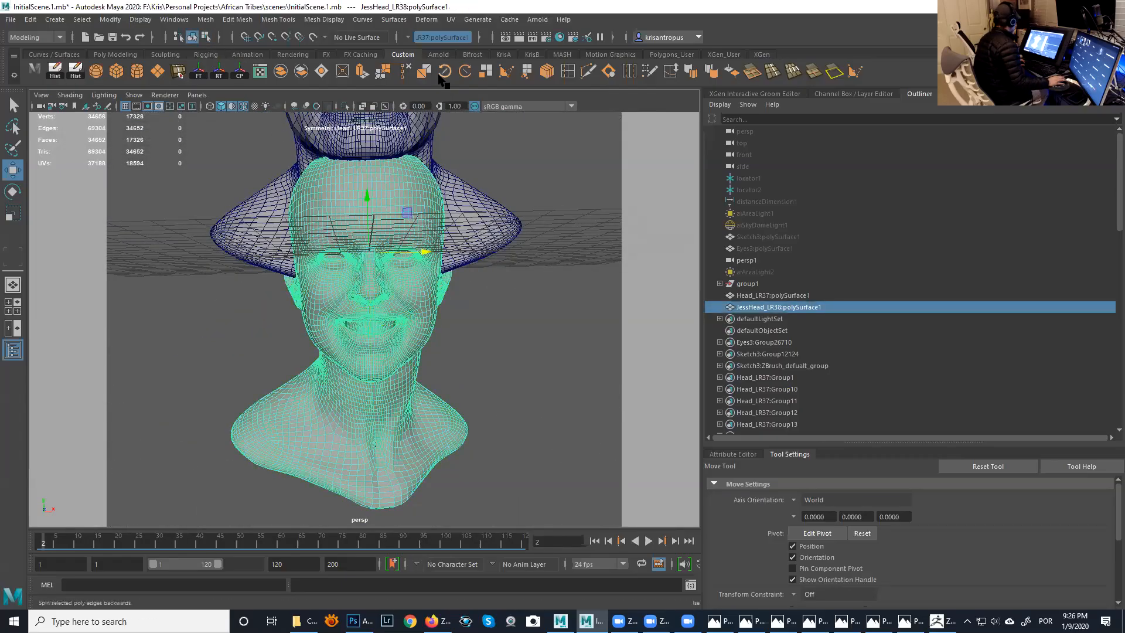
{"action": "left_click", "coordinate": [420, 37]}
{"action": "left_click", "coordinate": [437, 126]}
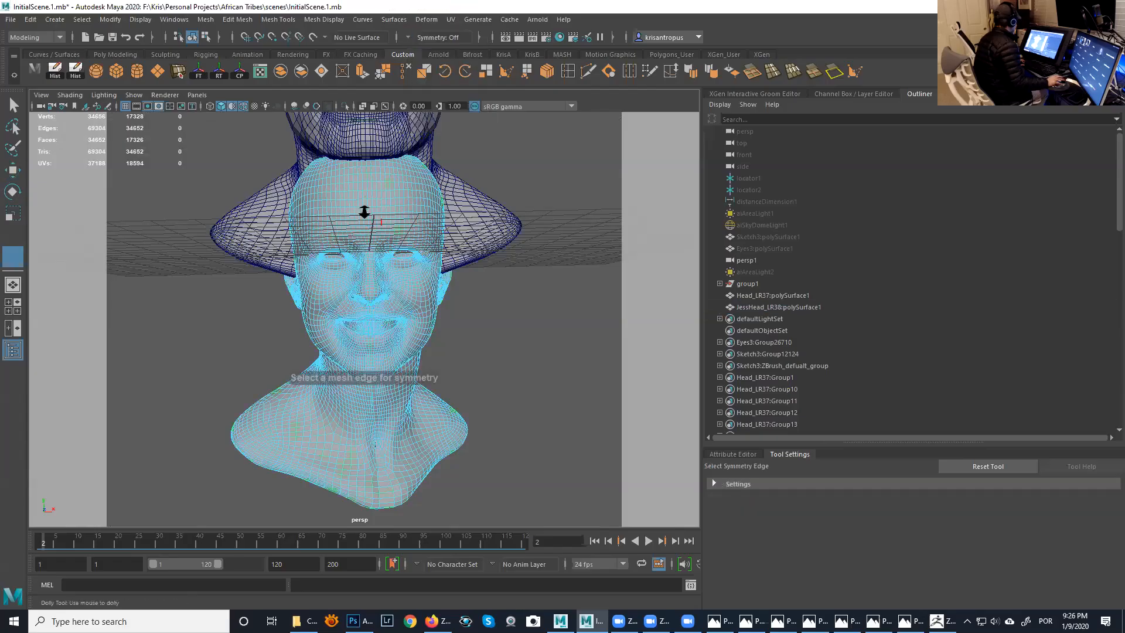
{"action": "scroll", "coordinate": [367, 216], "scroll_direction": "up", "scroll_amount": 5}
{"action": "left_click", "coordinate": [396, 202]}
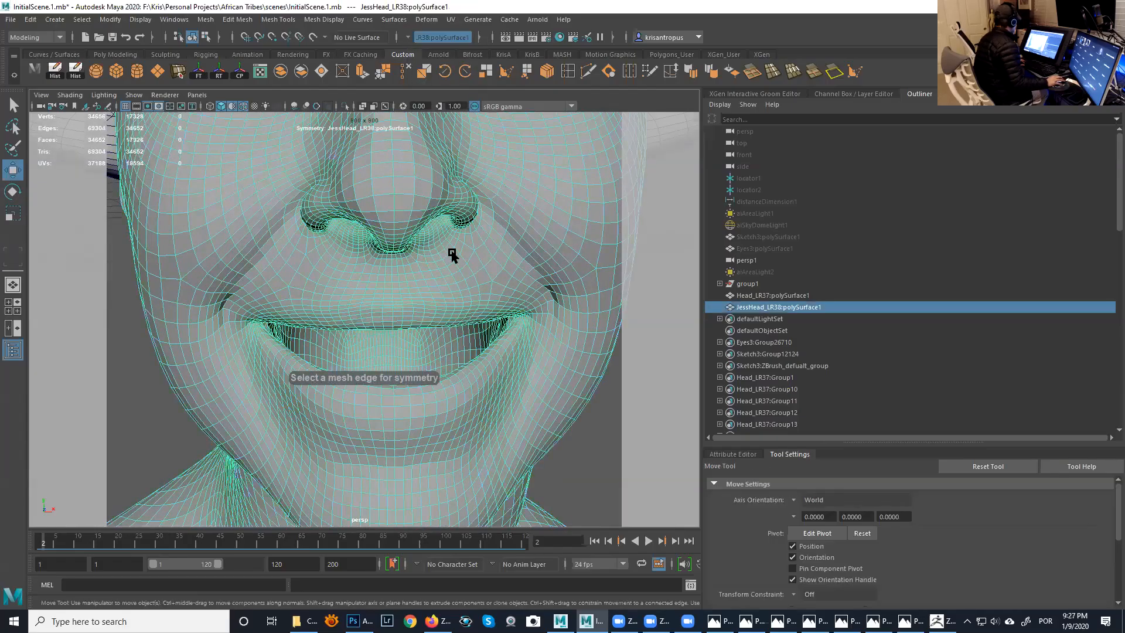
- Symmetrize all faces of the smiling head across the flattened seam and inspect the back of the neck
{"action": "scroll", "coordinate": [326, 181], "scroll_direction": "down", "scroll_amount": 6}
{"action": "right_click", "coordinate": [331, 154]}
{"action": "right_click_drag", "start_coordinate": [331, 155], "coordinate": [345, 187]}
{"action": "scroll", "coordinate": [359, 197], "scroll_direction": "down", "scroll_amount": 5}
{"action": "left_click_drag", "start_coordinate": [222, 169], "coordinate": [513, 447]}
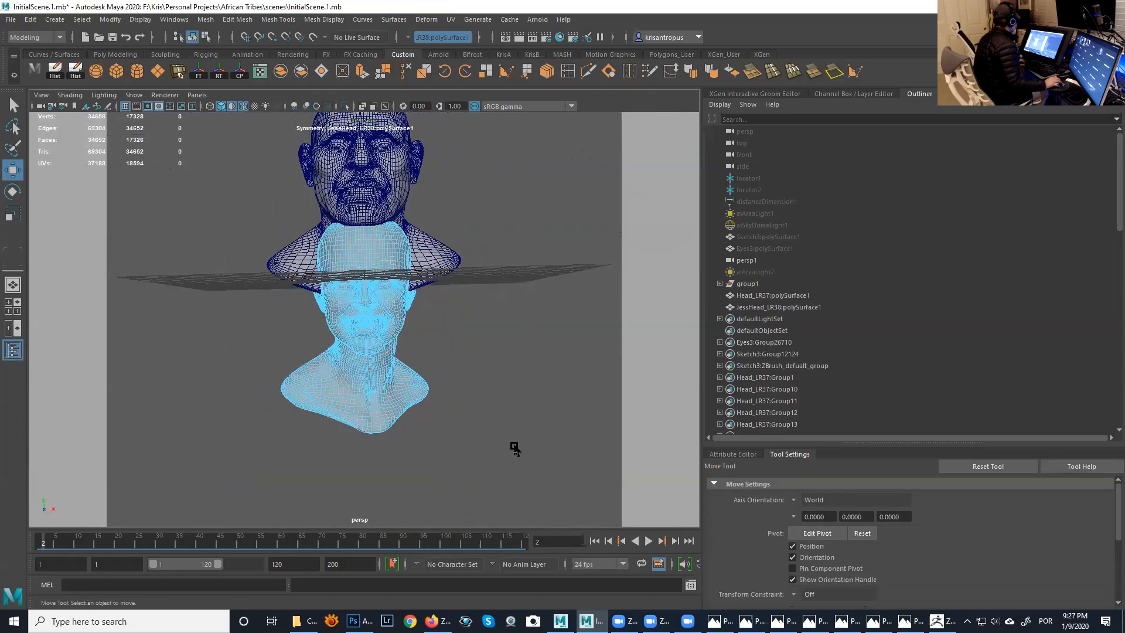
{"action": "left_click", "coordinate": [273, 20]}
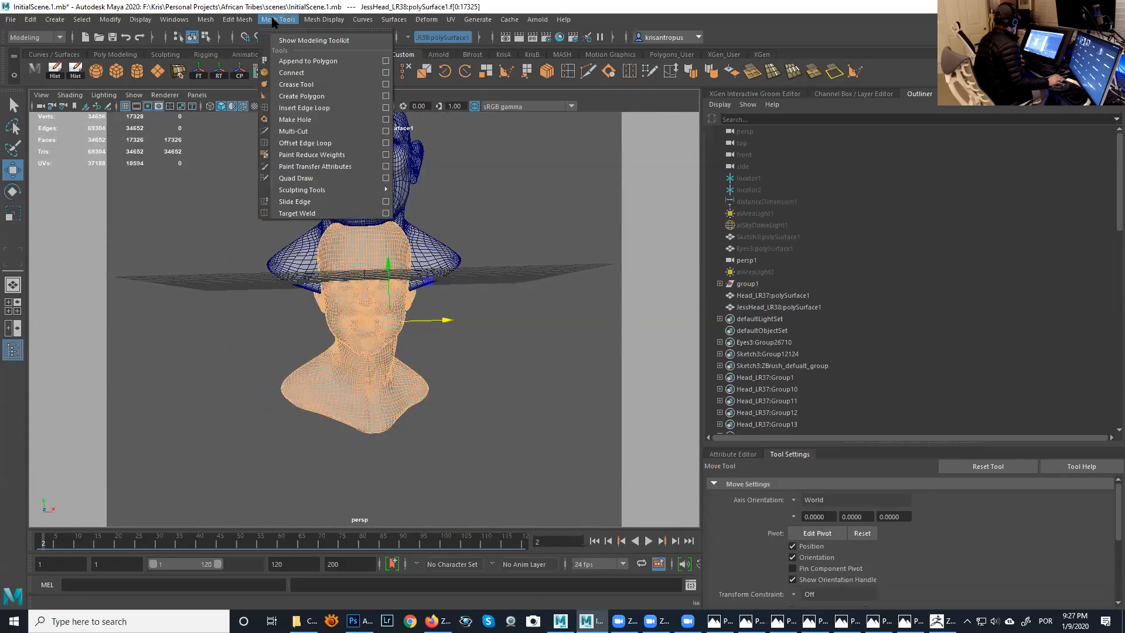
{"action": "mouse_move", "coordinate": [237, 19]}
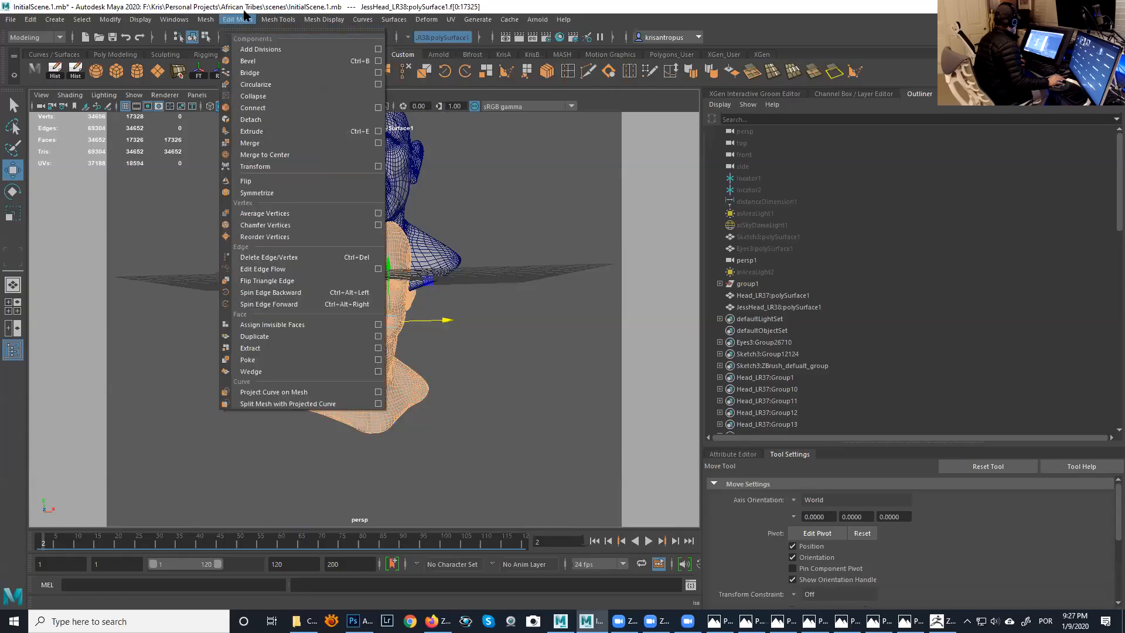
{"action": "left_click", "coordinate": [265, 193]}
{"action": "left_click_drag", "start_coordinate": [312, 264], "coordinate": [146, 243], "text": "alt"}
{"action": "right_click_drag", "start_coordinate": [146, 243], "coordinate": [217, 176], "text": "alt"}
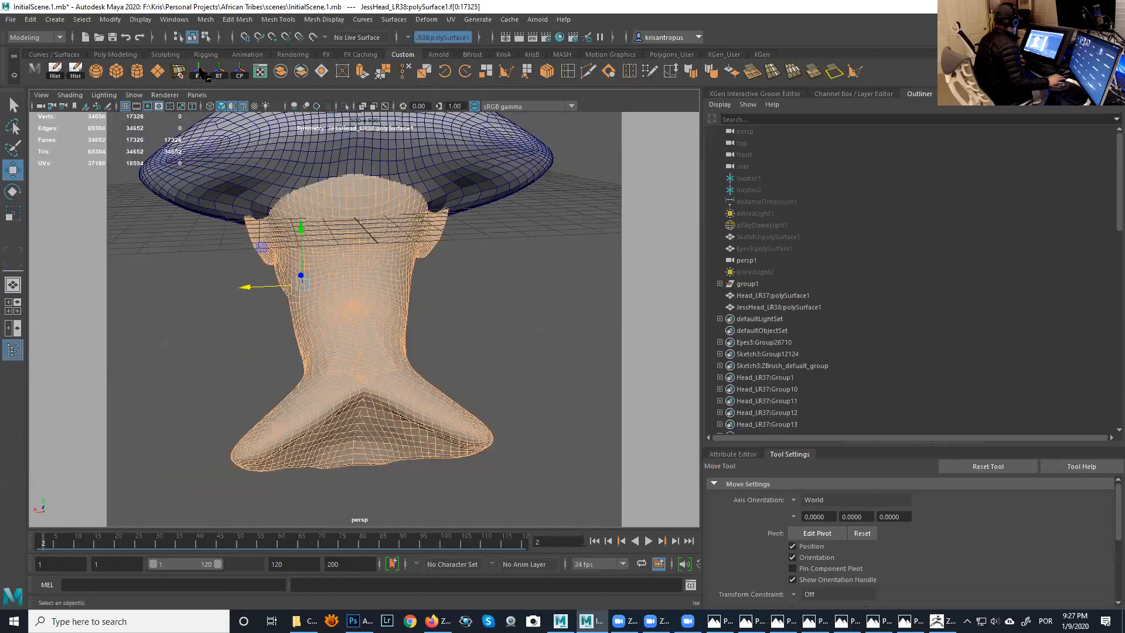
- Return the smiling head to object selection, activate the sculpting Smooth tool for it and keep the sculpting tools list clear of the head
{"action": "left_click", "coordinate": [191, 37]}
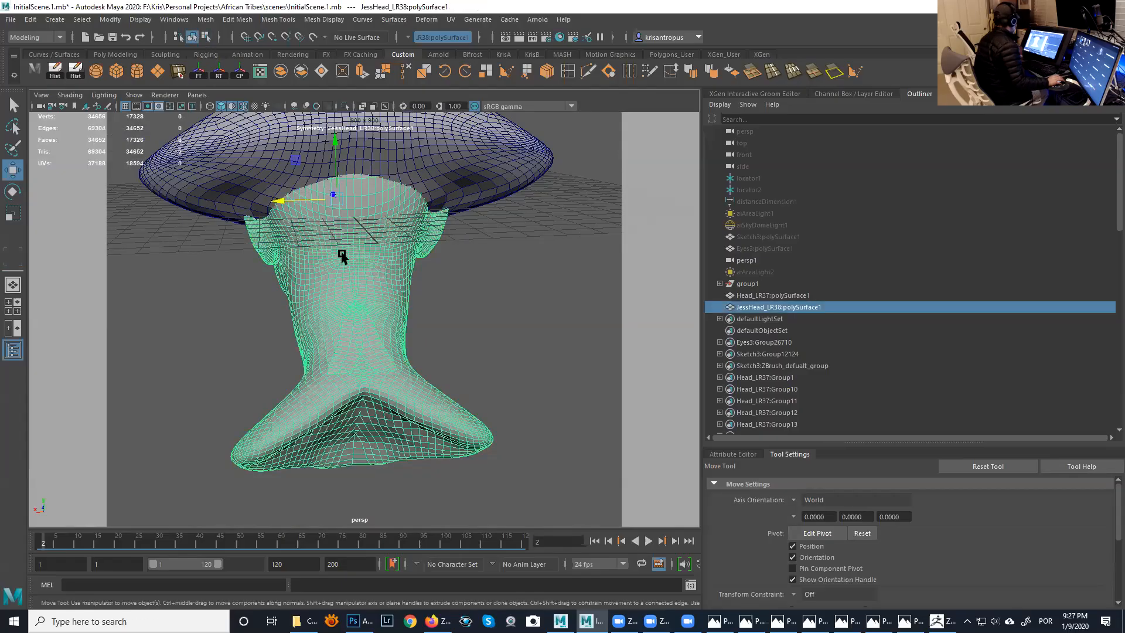
{"action": "left_click", "coordinate": [283, 20]}
{"action": "mouse_move", "coordinate": [384, 191]}
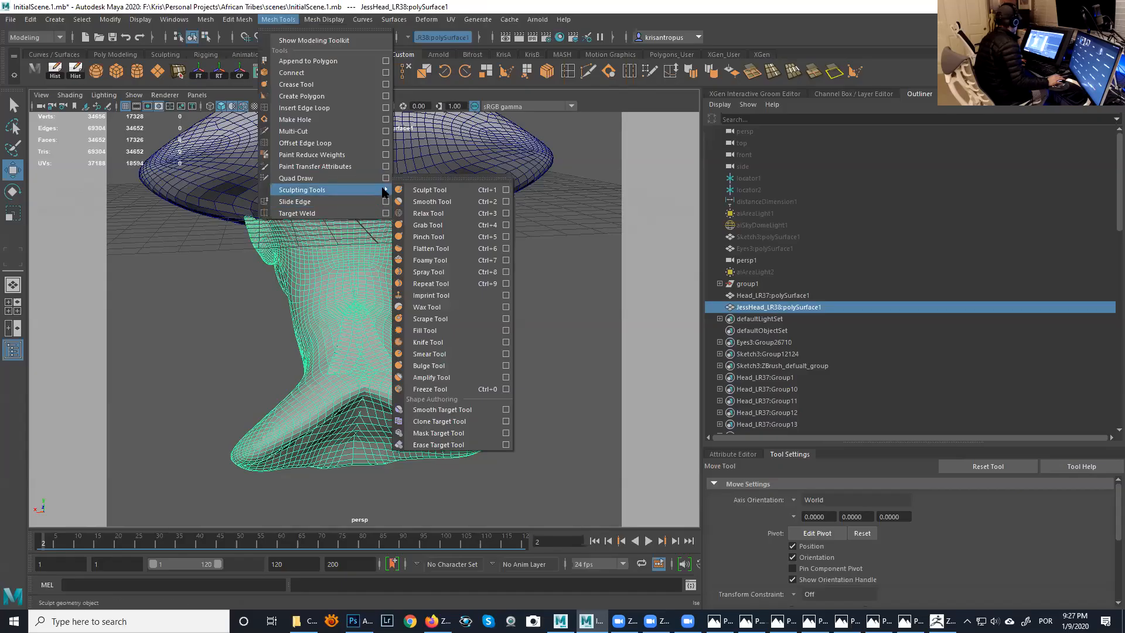
{"action": "left_click", "coordinate": [433, 181]}
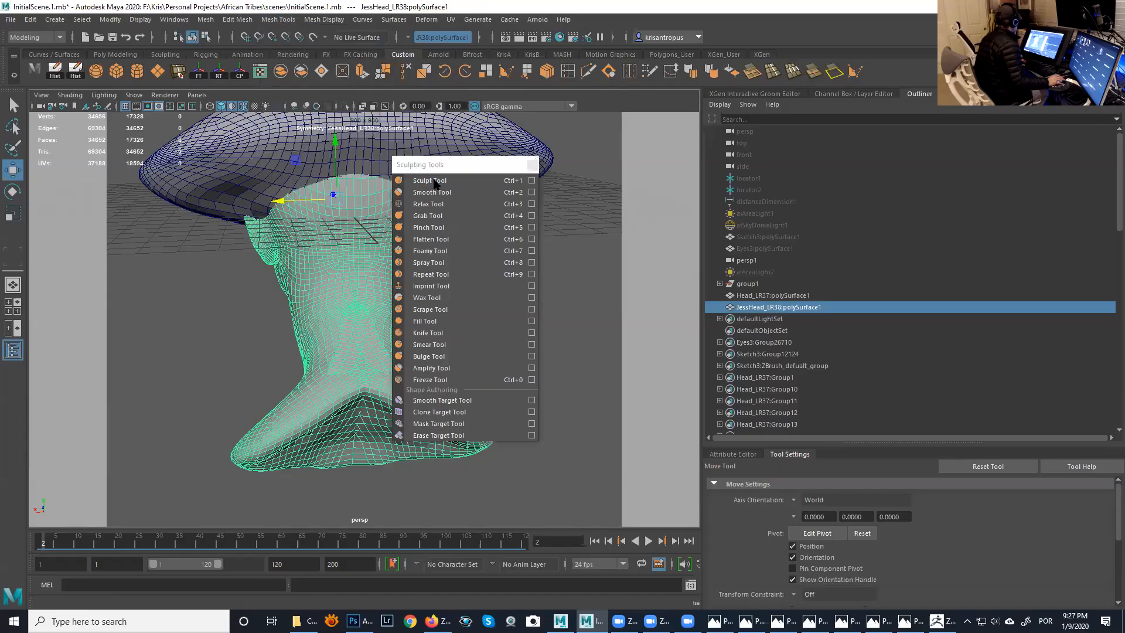
{"action": "left_click", "coordinate": [516, 193]}
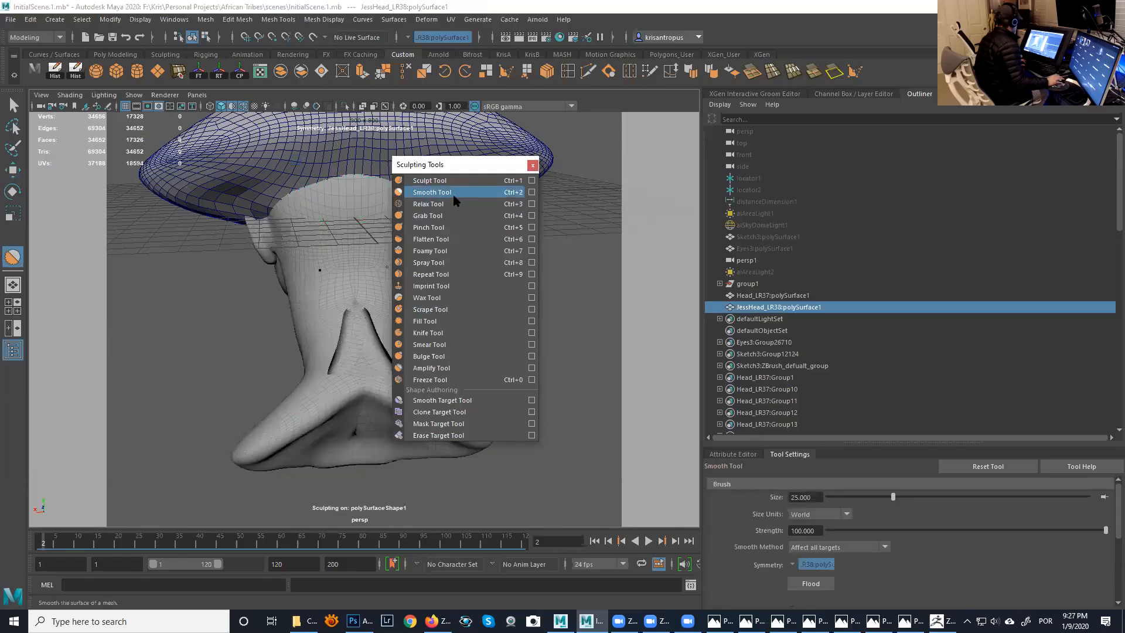
{"action": "left_click_drag", "start_coordinate": [469, 168], "coordinate": [684, 206]}
- Reduce the Smooth brush size to about 1.7, smooth the creases along the neck's centre seam, and return to the Select tool
{"action": "left_click", "coordinate": [376, 314]}
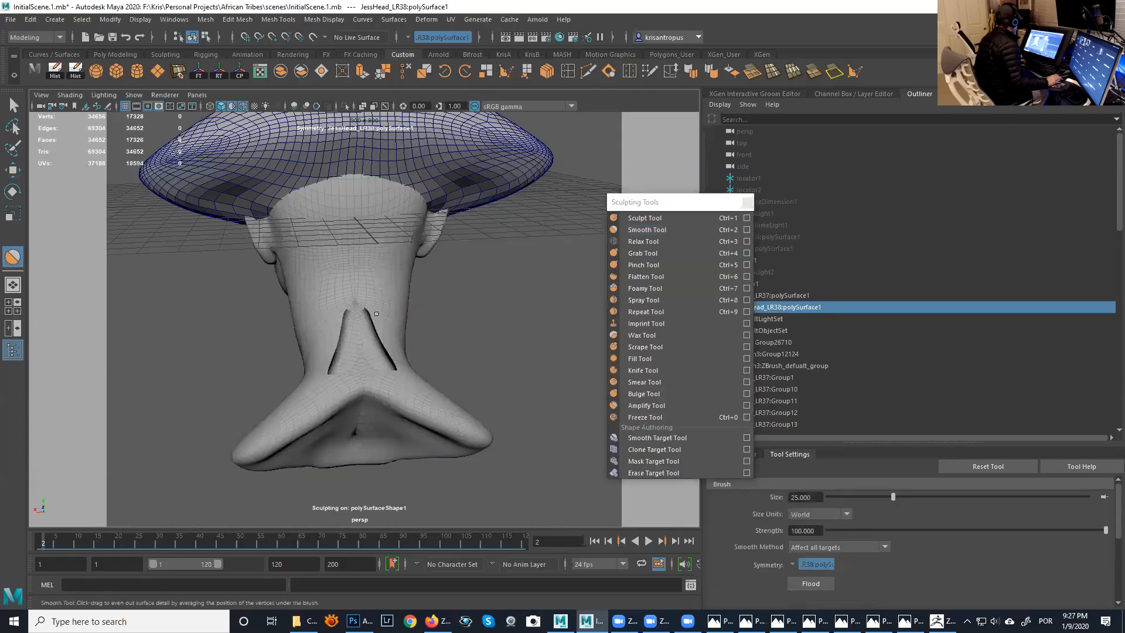
{"action": "key", "text": "b"}
{"action": "mouse_move", "coordinate": [376, 313]}
{"action": "left_mouse_down"}
{"action": "mouse_move", "coordinate": [400, 313]}
{"action": "mouse_move", "coordinate": [265, 301]}
{"action": "left_mouse_up"}
{"action": "key", "text": "b"}
{"action": "mouse_move", "coordinate": [354, 322]}
{"action": "left_mouse_down"}
{"action": "mouse_move", "coordinate": [363, 318]}
{"action": "mouse_move", "coordinate": [308, 329]}
{"action": "left_mouse_up"}
{"action": "key", "text": "b"}
{"action": "key", "text": "b"}
{"action": "mouse_move", "coordinate": [385, 322]}
{"action": "left_mouse_down"}
{"action": "mouse_move", "coordinate": [339, 322]}
{"action": "mouse_move", "coordinate": [392, 361]}
{"action": "mouse_move", "coordinate": [370, 403]}
{"action": "mouse_move", "coordinate": [353, 401]}
{"action": "mouse_move", "coordinate": [379, 372]}
{"action": "mouse_move", "coordinate": [378, 334]}
{"action": "mouse_move", "coordinate": [350, 452]}
{"action": "mouse_move", "coordinate": [367, 464]}
{"action": "left_mouse_up"}
{"action": "left_click_drag", "start_coordinate": [427, 432], "coordinate": [414, 311], "text": "alt"}
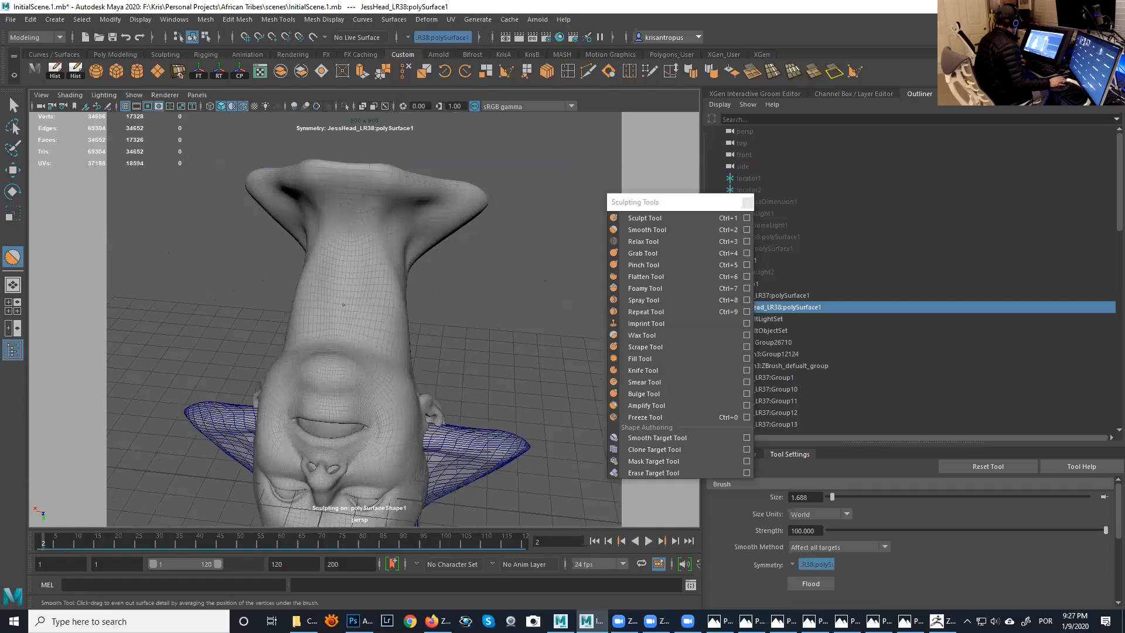
{"action": "left_click_drag", "start_coordinate": [485, 301], "coordinate": [246, 308], "text": "alt"}
{"action": "left_click", "coordinate": [15, 114]}
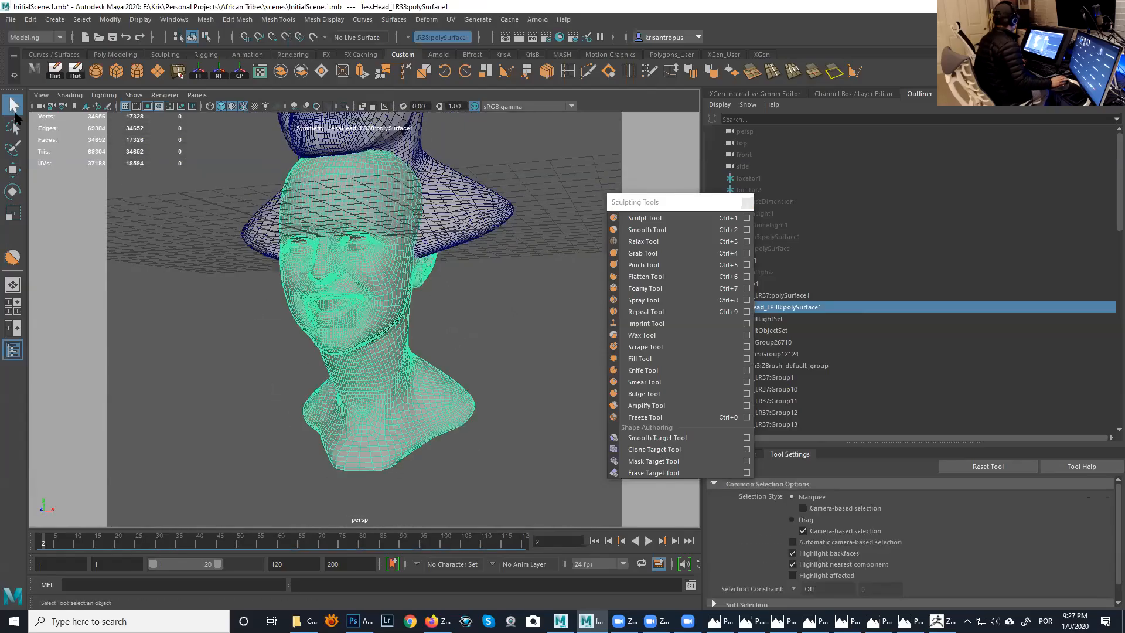
- Start exporting only the selected smiling head in OBJexport format
{"action": "left_click_drag", "start_coordinate": [298, 301], "coordinate": [339, 323], "text": "alt"}
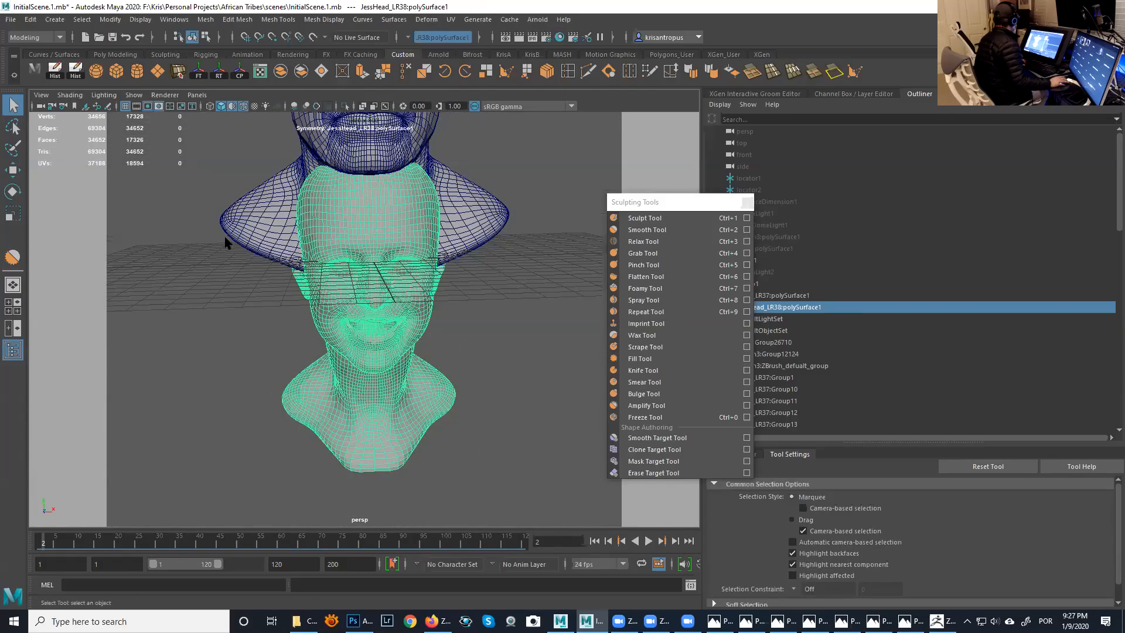
{"action": "left_click", "coordinate": [10, 19]}
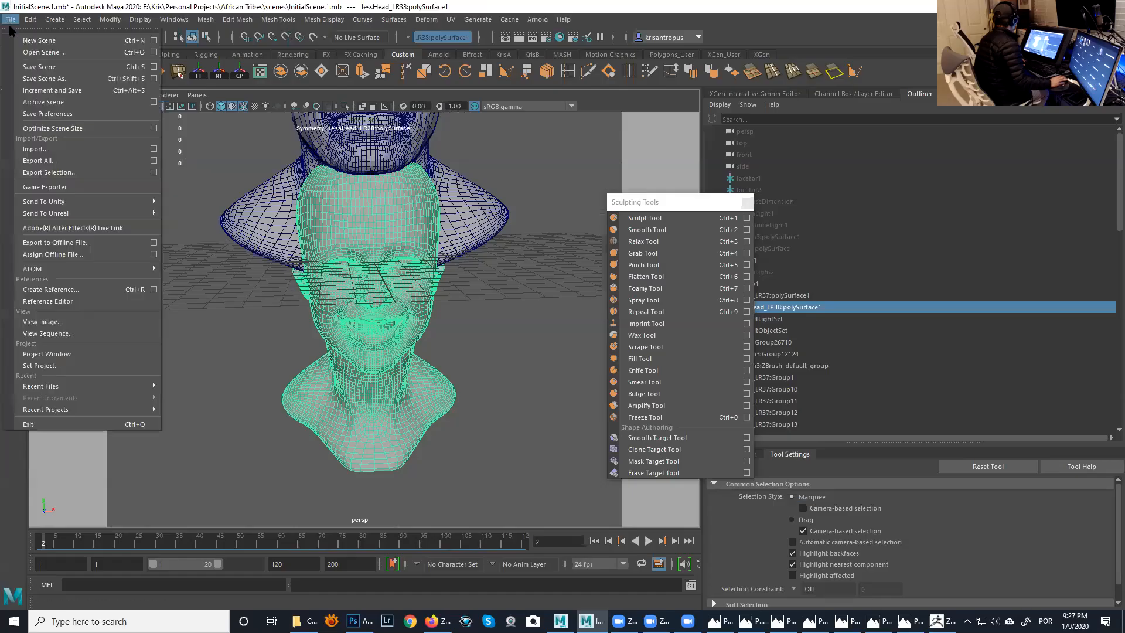
{"action": "left_click", "coordinate": [154, 173]}
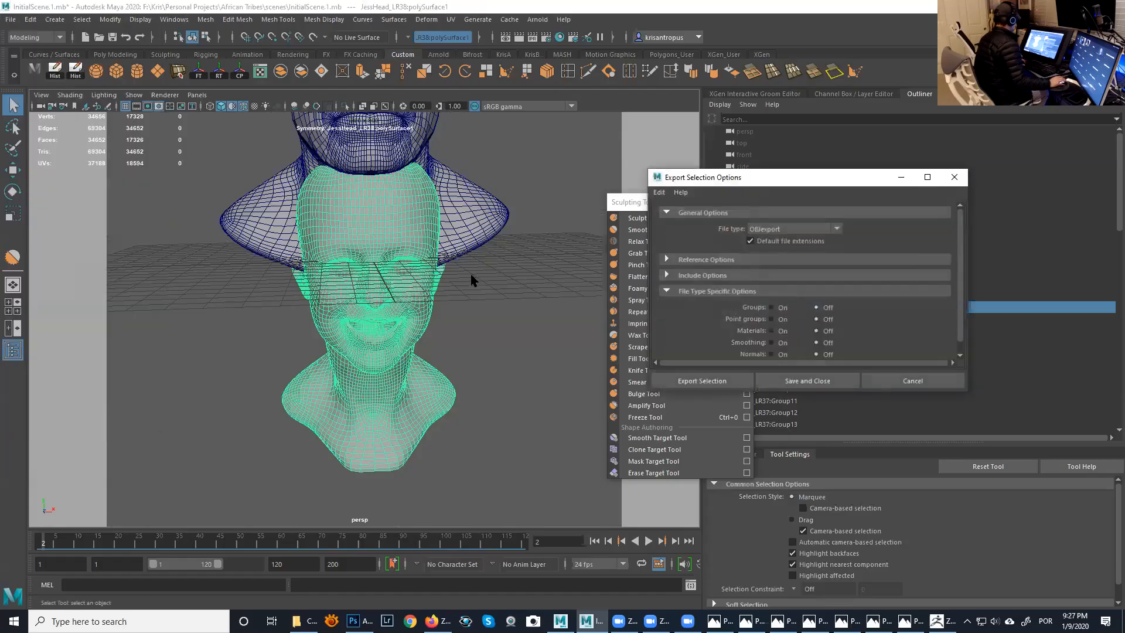
{"action": "left_click", "coordinate": [728, 378]}
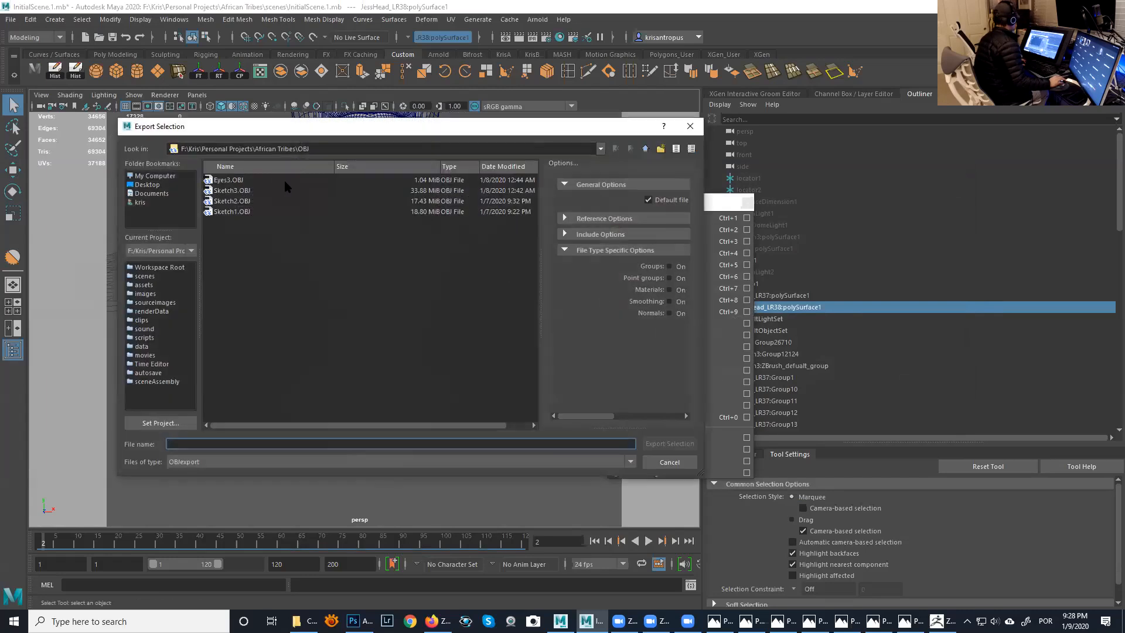
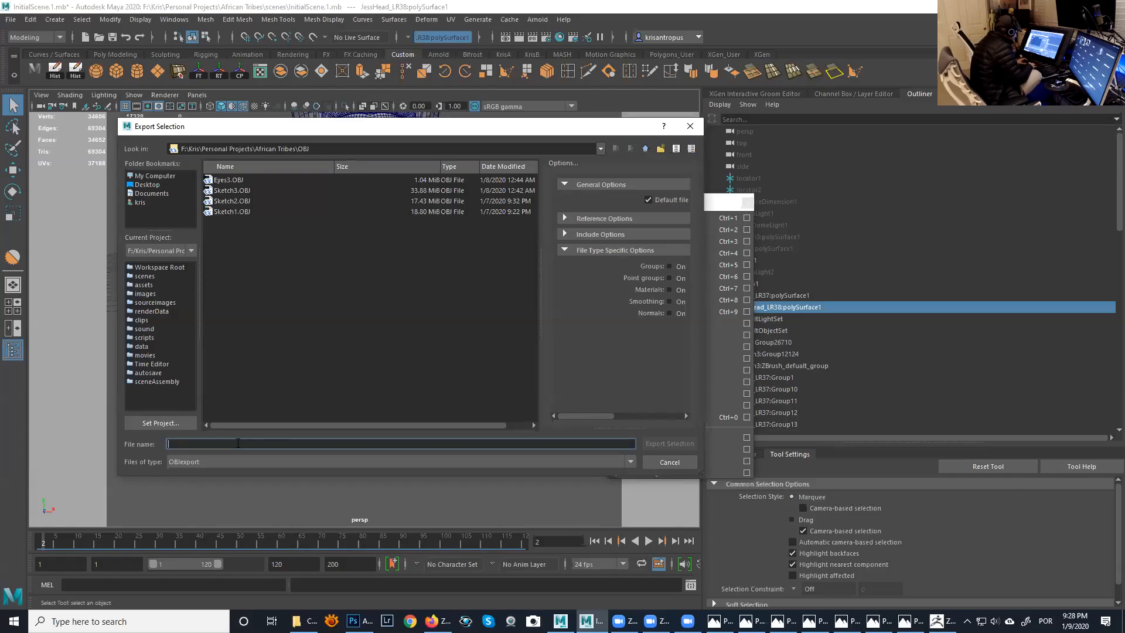
- Export the selected head as Head1.OBJ and switch to ZBrush
{"action": "type", "text": "Head1.OBJ"}
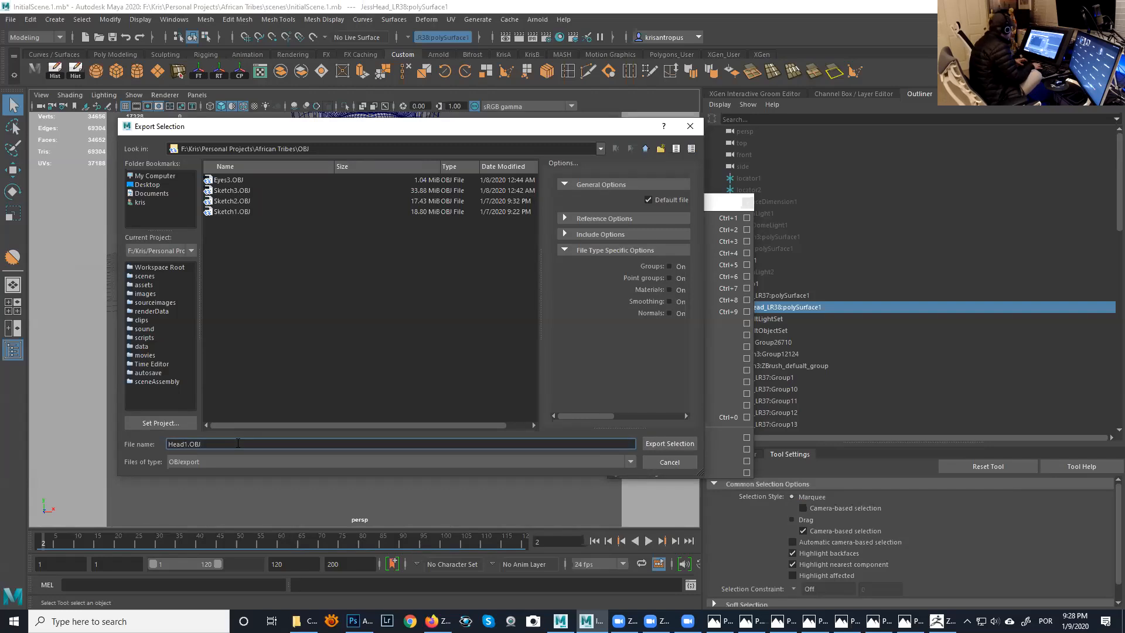
{"action": "key", "text": "Return"}
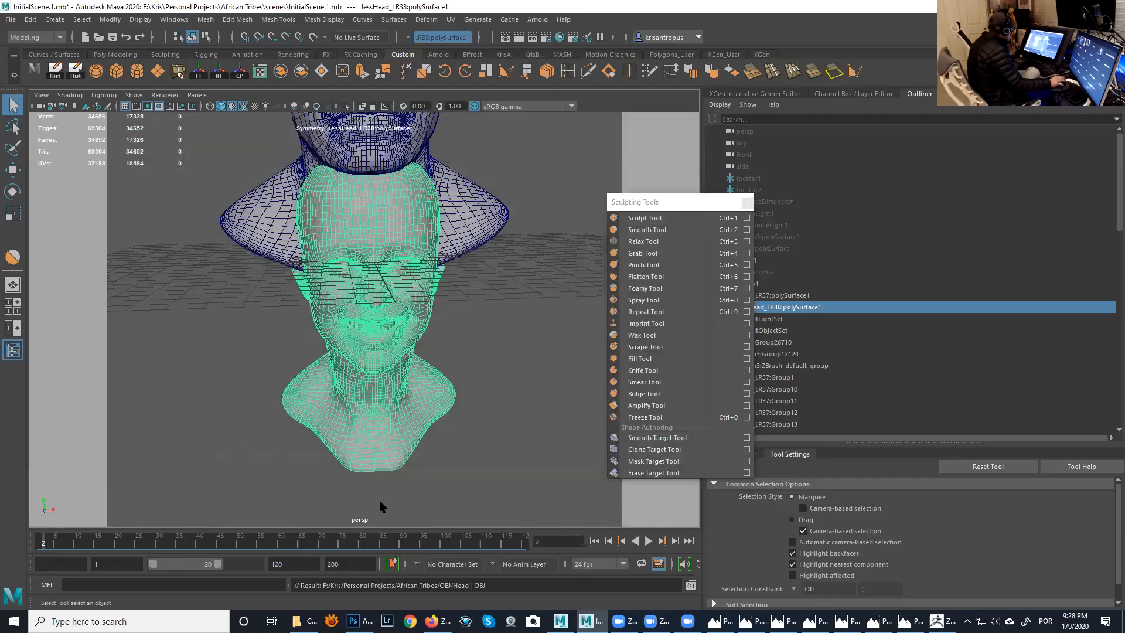
{"action": "left_click", "coordinate": [943, 621]}
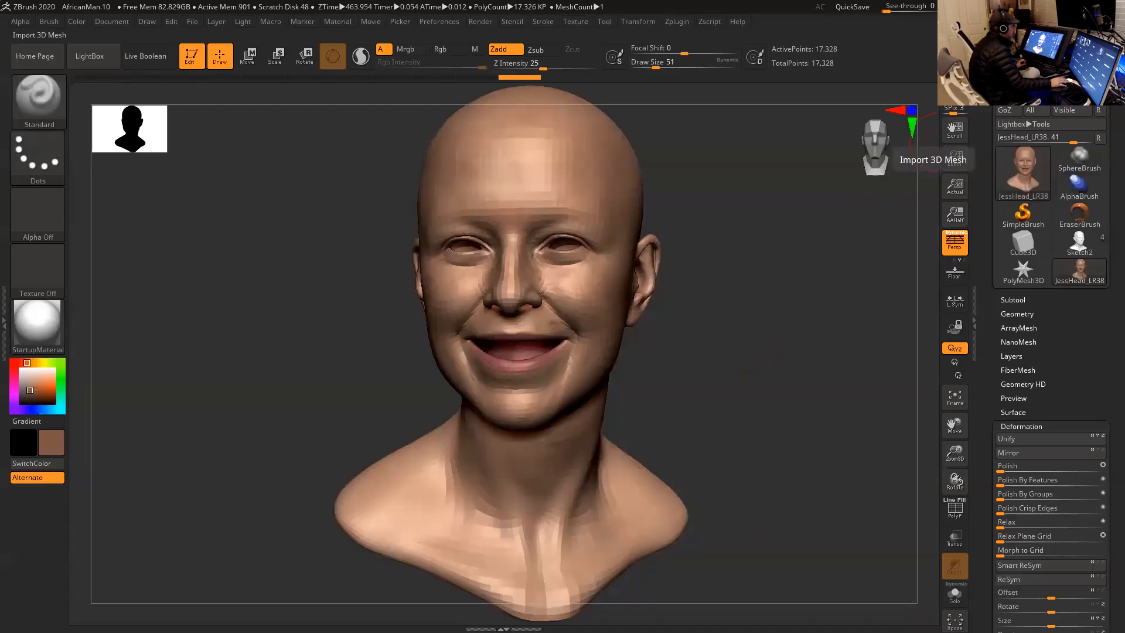
- Import Head1.OBJ from the OBJ folder of the African Tribes project
{"action": "left_click", "coordinate": [955, 157]}
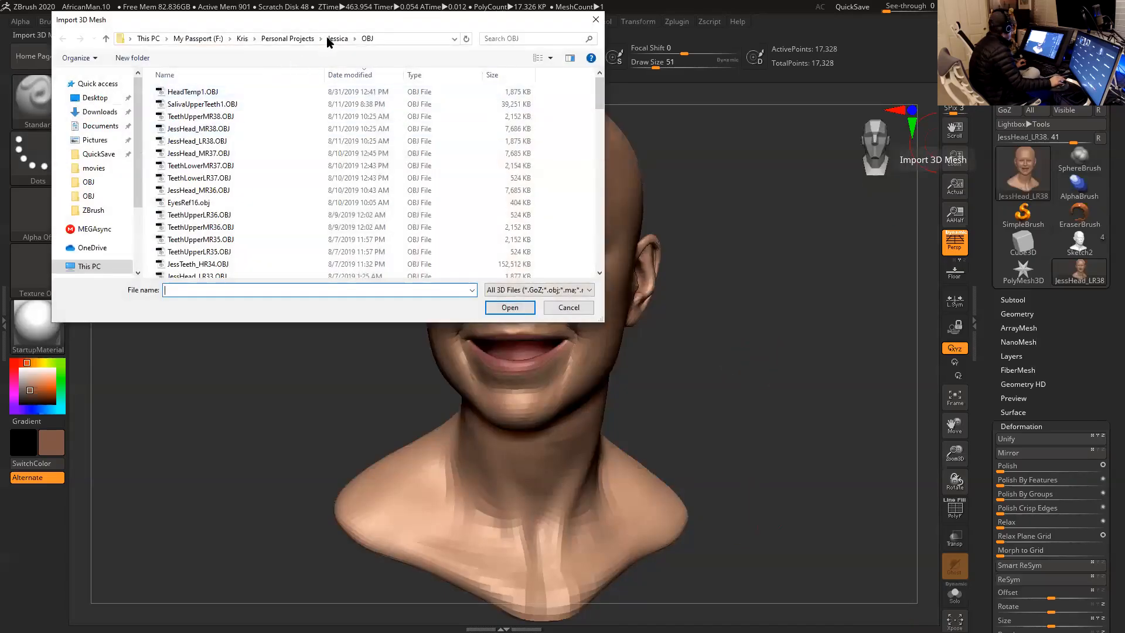
{"action": "left_click", "coordinate": [288, 39]}
{"action": "scroll", "coordinate": [249, 120], "scroll_direction": "up", "scroll_amount": 5}
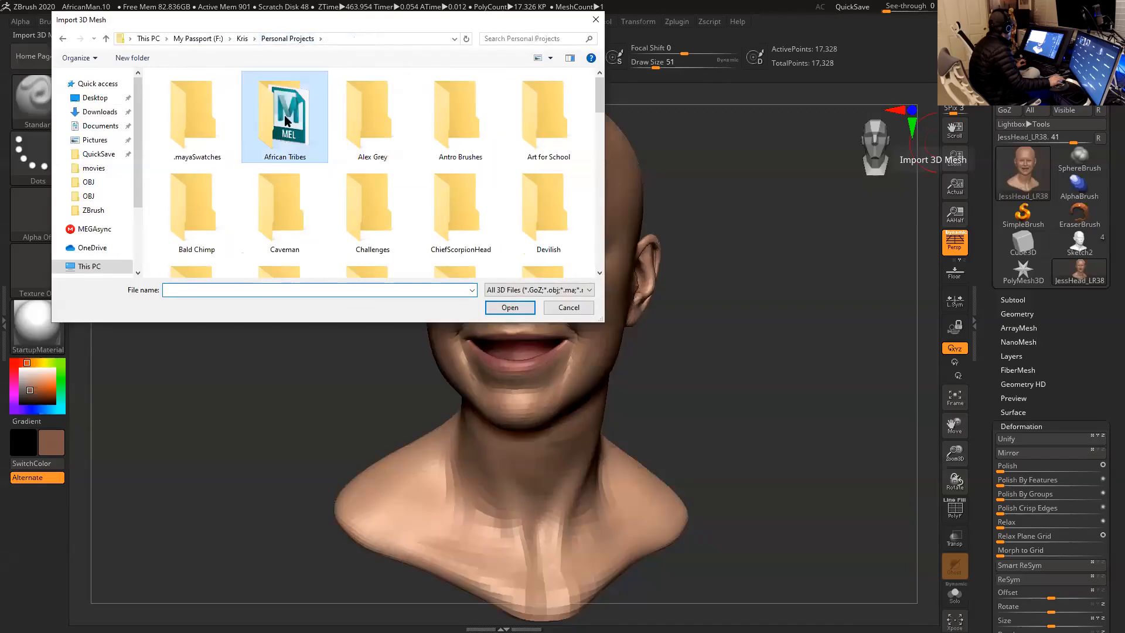
{"action": "double_click", "coordinate": [287, 121]}
{"action": "double_click", "coordinate": [193, 178]}
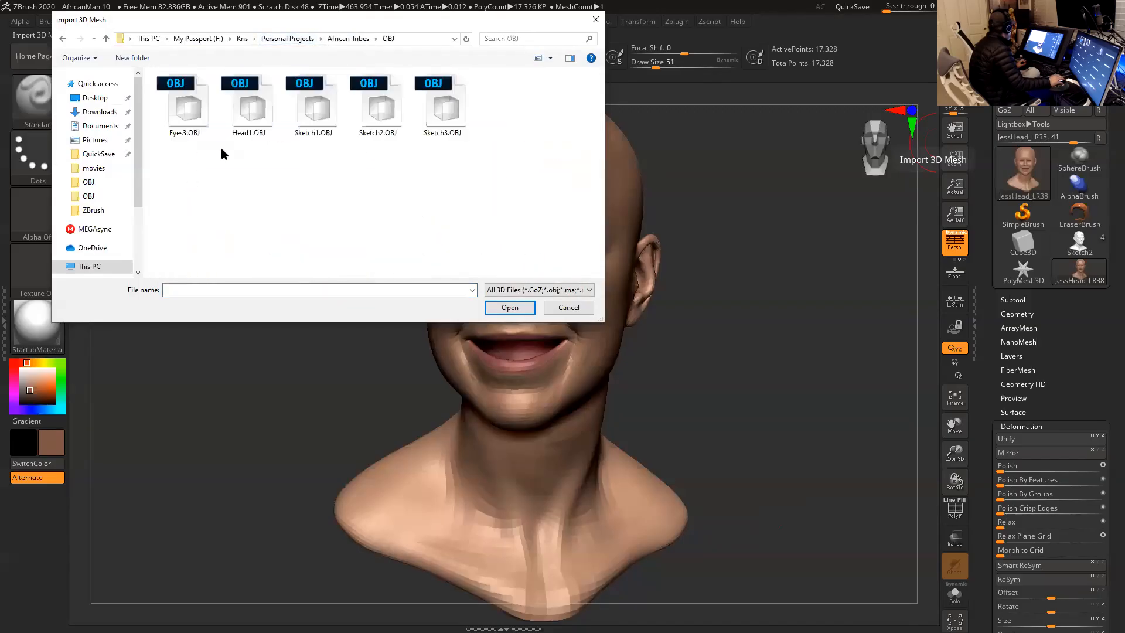
{"action": "double_click", "coordinate": [248, 117]}
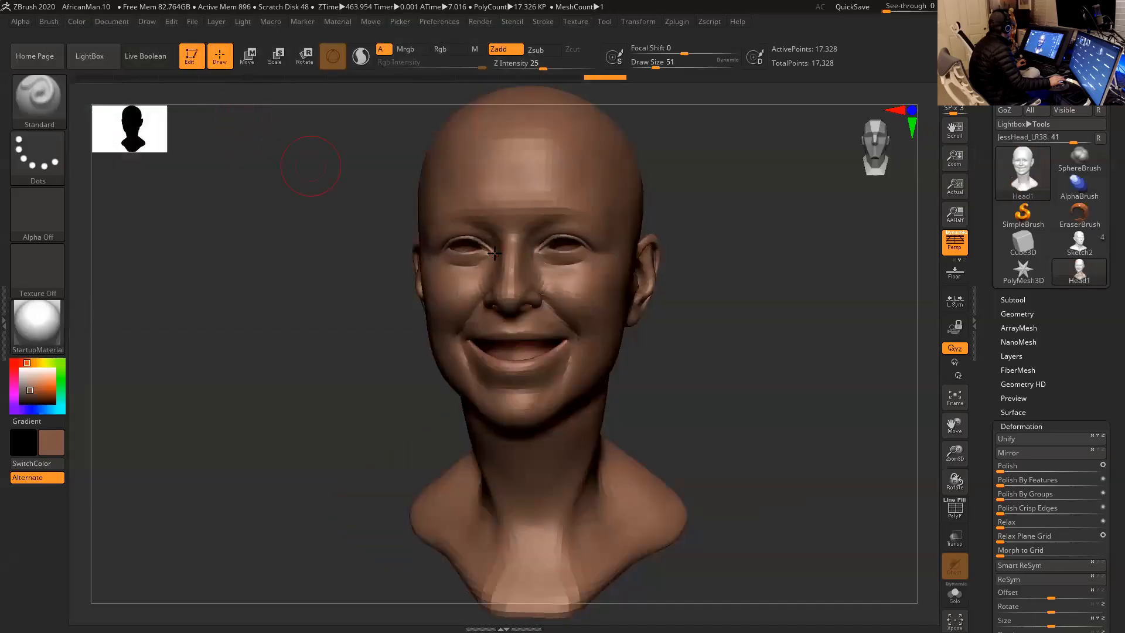
- Try to realign the imported head's symmetry with Smart ReSym while checking its front, back and neck
{"action": "mouse_move", "coordinate": [725, 283]}
{"action": "left_mouse_down"}
{"action": "mouse_move", "coordinate": [737, 307]}
{"action": "mouse_move", "coordinate": [708, 286]}
{"action": "left_mouse_up"}
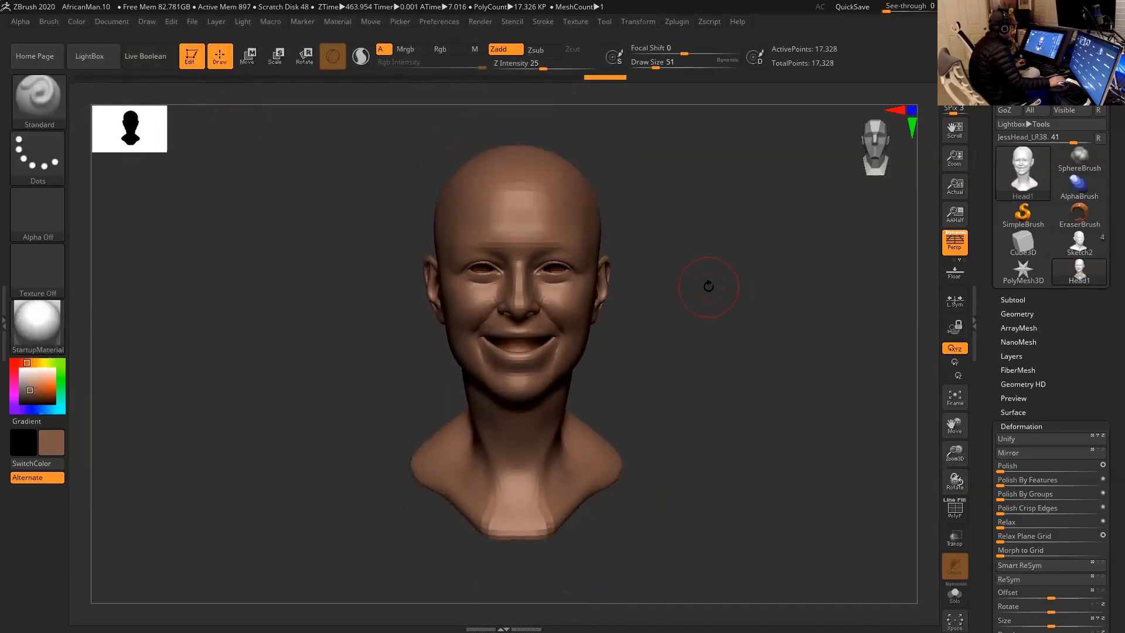
{"action": "left_click_drag", "start_coordinate": [721, 346], "coordinate": [705, 339]}
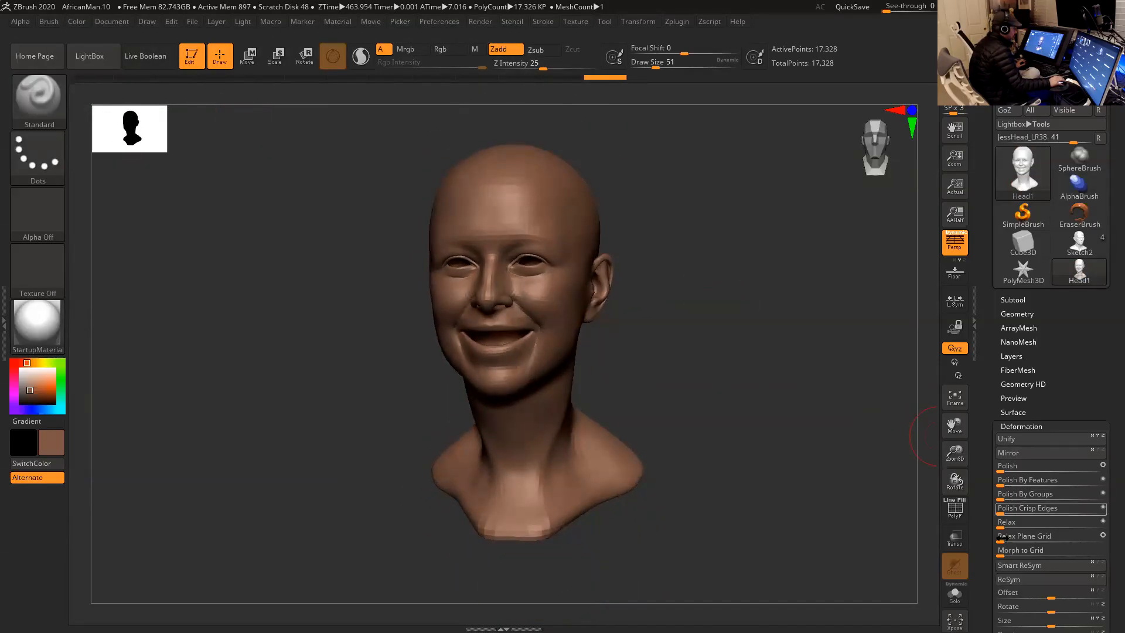
{"action": "left_click", "coordinate": [1022, 567]}
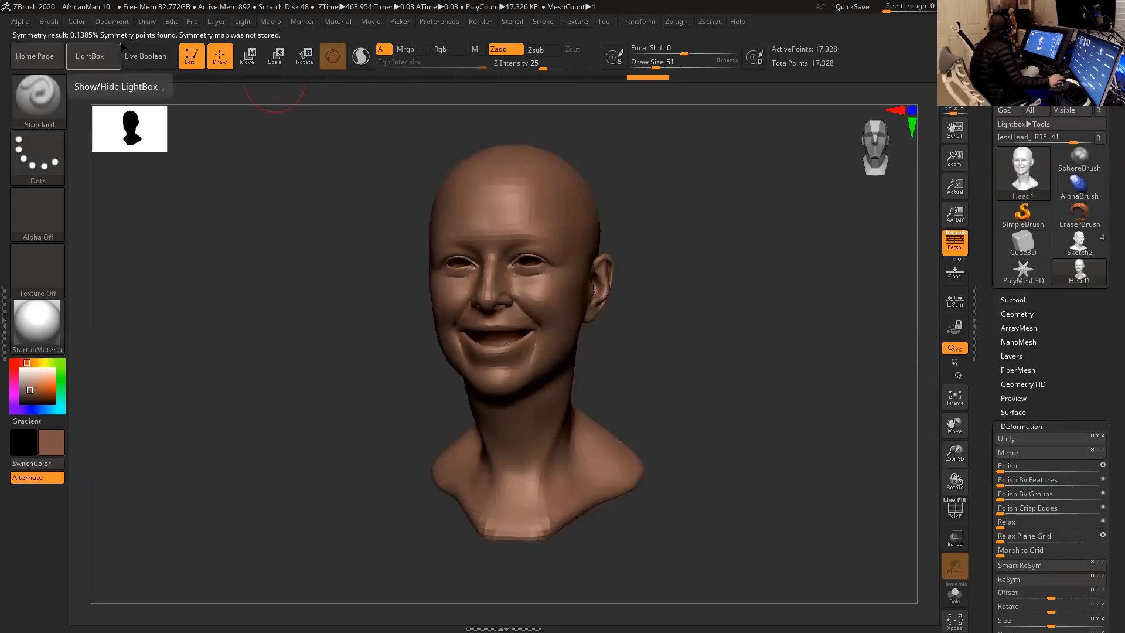
{"action": "left_click_drag", "start_coordinate": [627, 263], "coordinate": [568, 267]}
{"action": "key", "text": "ctrl"}
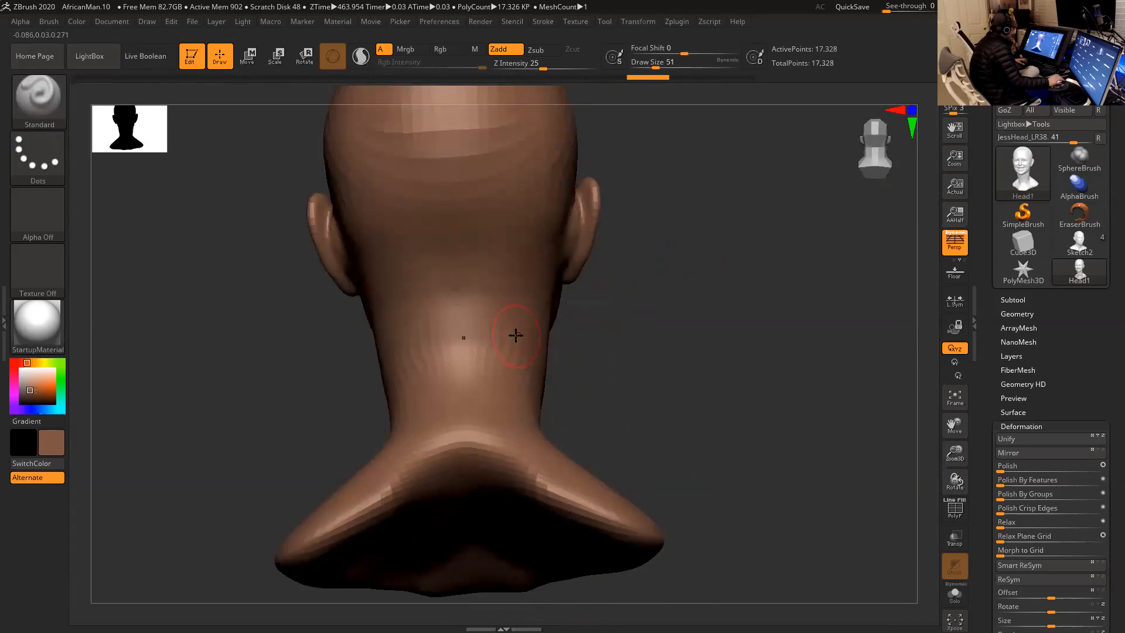
{"action": "left_click", "coordinate": [1026, 566]}
{"action": "mouse_move", "coordinate": [705, 293]}
{"action": "left_mouse_down"}
{"action": "mouse_move", "coordinate": [794, 281]}
{"action": "mouse_move", "coordinate": [729, 291]}
{"action": "mouse_move", "coordinate": [697, 274]}
{"action": "mouse_move", "coordinate": [678, 176]}
{"action": "mouse_move", "coordinate": [674, 278]}
{"action": "mouse_move", "coordinate": [605, 281]}
{"action": "left_mouse_up"}
{"action": "key", "text": "space"}
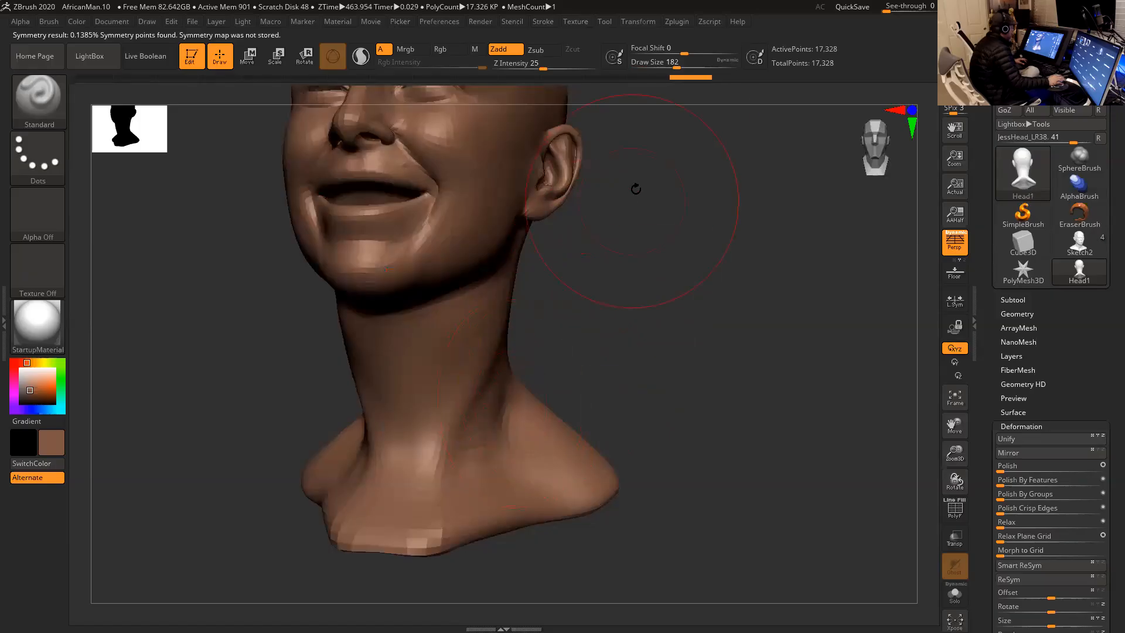
- Enable posable symmetry for the head with X symmetry active and check that the brush mirrors across it
{"action": "left_click", "coordinate": [636, 21]}
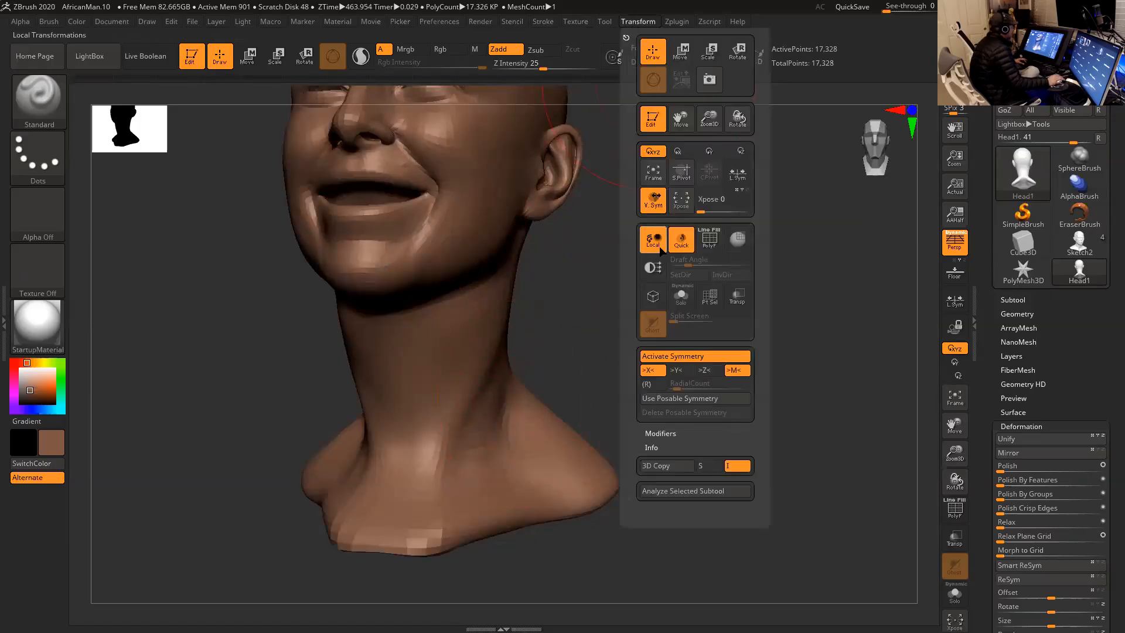
{"action": "left_click", "coordinate": [689, 359]}
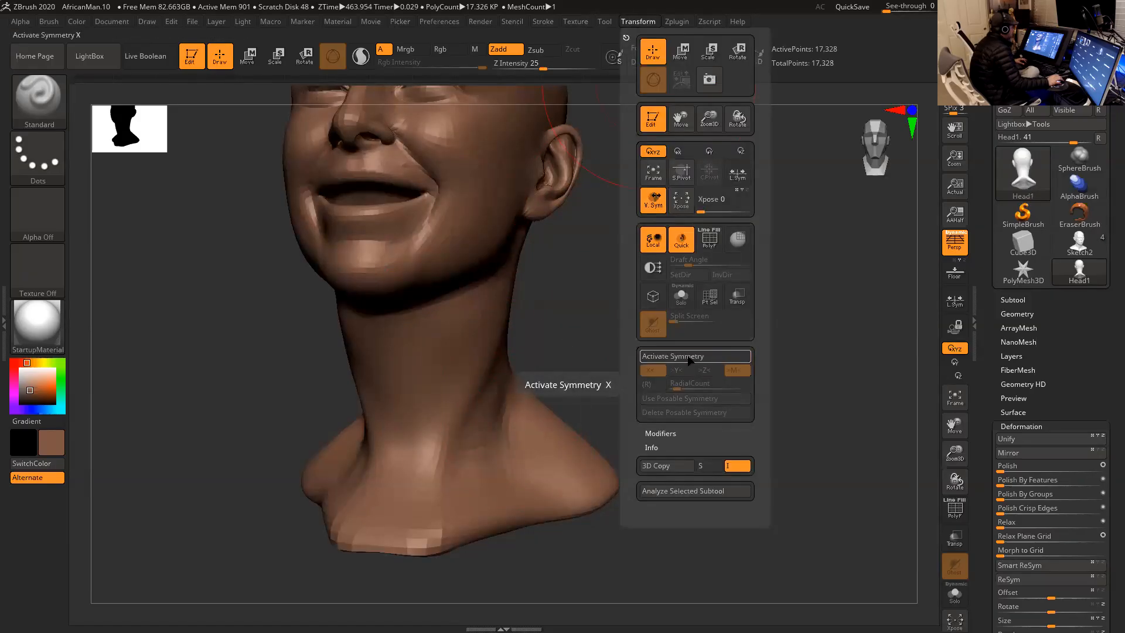
{"action": "left_click", "coordinate": [689, 357]}
{"action": "left_click", "coordinate": [694, 399]}
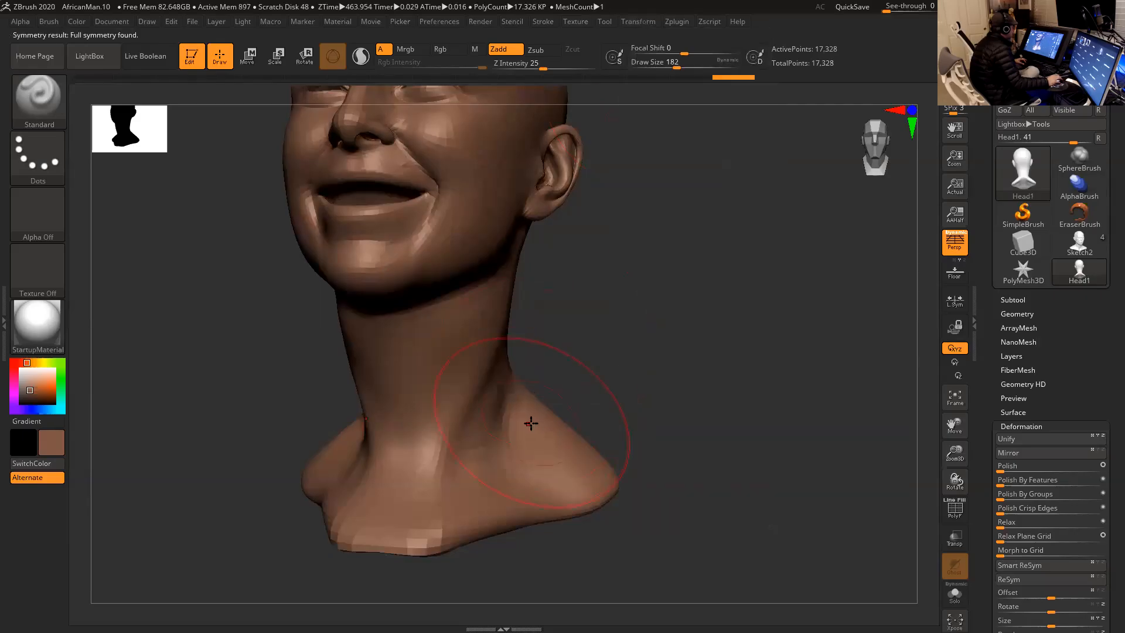
{"action": "left_click_drag", "start_coordinate": [552, 415], "coordinate": [535, 427]}
{"action": "mouse_move", "coordinate": [651, 350]}
{"action": "left_mouse_down"}
{"action": "mouse_move", "coordinate": [666, 354]}
{"action": "mouse_move", "coordinate": [643, 356]}
{"action": "left_mouse_up"}
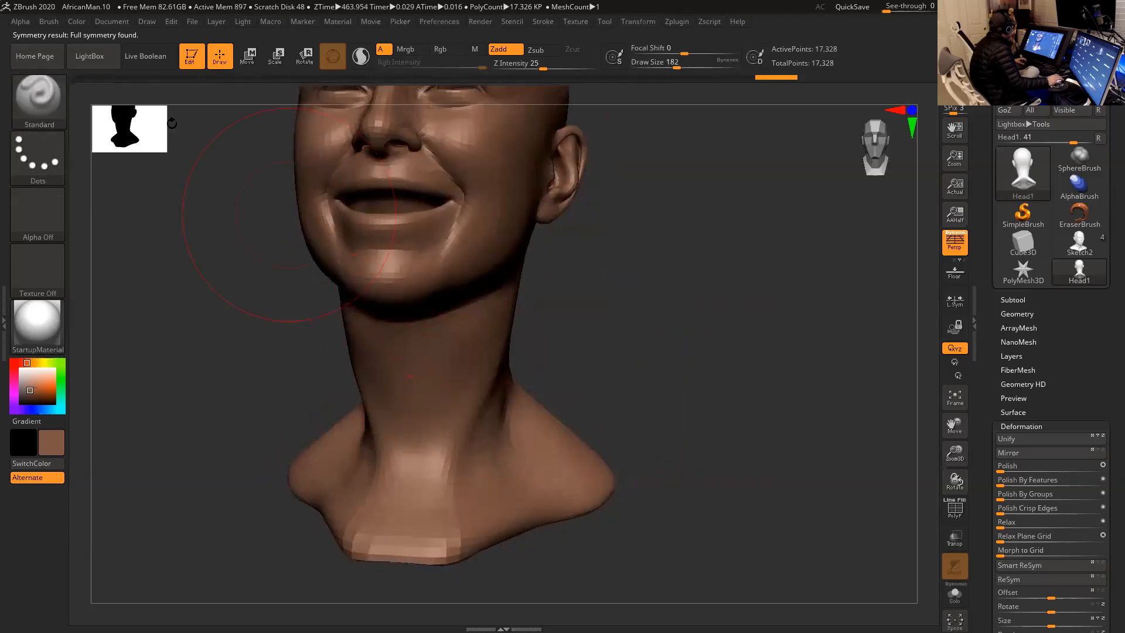
- Choose the Move brush and adjust the shape of the head's neck and shoulders at a draw size of 182
{"action": "key", "text": "b"}
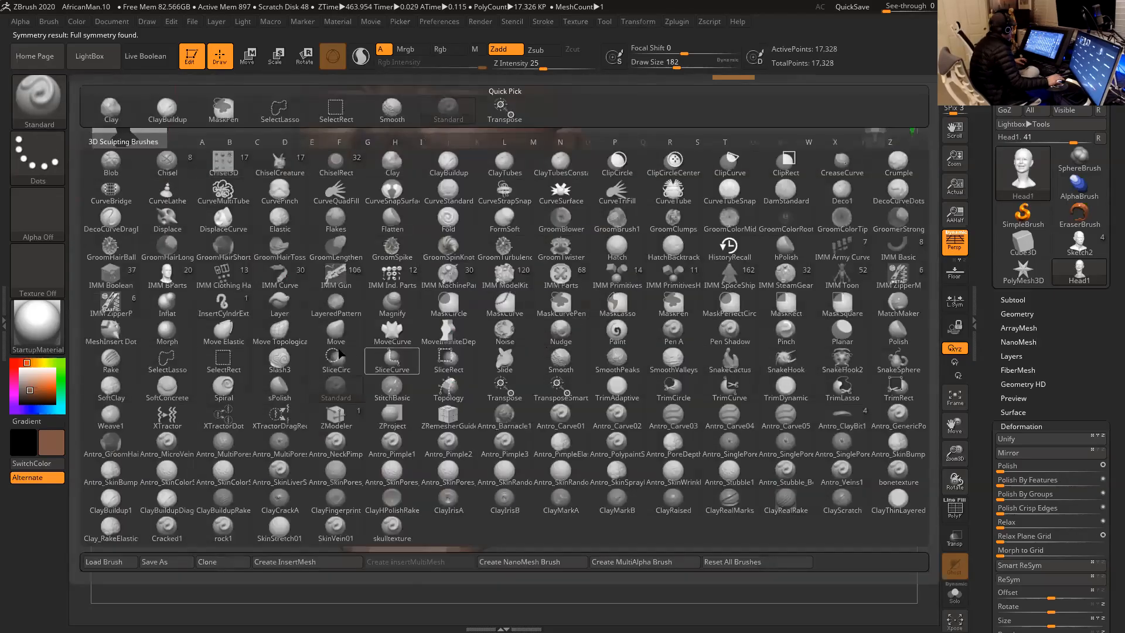
{"action": "left_click", "coordinate": [336, 333]}
{"action": "left_click_drag", "start_coordinate": [529, 442], "coordinate": [524, 443]}
{"action": "left_click_drag", "start_coordinate": [581, 411], "coordinate": [622, 414]}
{"action": "left_click_drag", "start_coordinate": [517, 427], "coordinate": [535, 415]}
{"action": "mouse_move", "coordinate": [593, 361]}
{"action": "left_mouse_down"}
{"action": "mouse_move", "coordinate": [588, 397]}
{"action": "mouse_move", "coordinate": [625, 371]}
{"action": "mouse_move", "coordinate": [609, 361]}
{"action": "left_mouse_up"}
- Reduce the Move brush's draw size to 132 and reshape the jaw, chin and neck symmetrically from several angles
{"action": "key", "text": "space"}
{"action": "left_click_drag", "start_coordinate": [479, 256], "coordinate": [452, 231]}
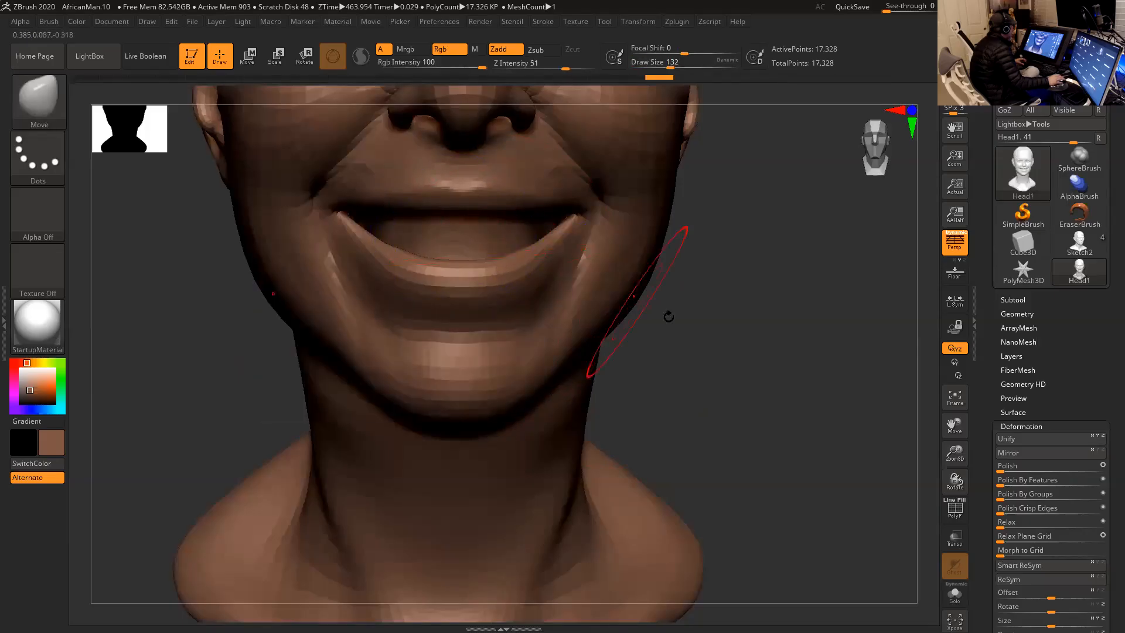
{"action": "left_click_drag", "start_coordinate": [668, 314], "coordinate": [675, 366]}
{"action": "left_click_drag", "start_coordinate": [471, 304], "coordinate": [481, 296], "text": "shift"}
{"action": "left_click_drag", "start_coordinate": [696, 346], "coordinate": [664, 296], "text": "alt"}
{"action": "mouse_move", "coordinate": [522, 447]}
{"action": "left_mouse_down", "text": "shift"}
{"action": "mouse_move", "coordinate": [506, 495]}
{"action": "mouse_move", "coordinate": [543, 430]}
{"action": "mouse_move", "coordinate": [590, 414]}
{"action": "left_mouse_up", "text": "shift"}
{"action": "left_click_drag", "start_coordinate": [553, 365], "coordinate": [558, 374], "text": "shift"}
{"action": "mouse_move", "coordinate": [669, 356]}
{"action": "left_mouse_down"}
{"action": "mouse_move", "coordinate": [533, 347]}
{"action": "mouse_move", "coordinate": [629, 337]}
{"action": "left_mouse_up"}
{"action": "left_click_drag", "start_coordinate": [523, 351], "coordinate": [513, 370], "text": "shift"}
{"action": "mouse_move", "coordinate": [589, 345]}
{"action": "left_mouse_down", "text": "shift"}
{"action": "mouse_move", "coordinate": [607, 341]}
{"action": "mouse_move", "coordinate": [632, 376]}
{"action": "left_mouse_up", "text": "shift"}
{"action": "left_click_drag", "start_coordinate": [592, 357], "coordinate": [633, 337]}
- Set the draw size to 87 and smooth the neck beneath the jaw
{"action": "key", "text": "space"}
{"action": "left_click_drag", "start_coordinate": [480, 370], "coordinate": [471, 370]}
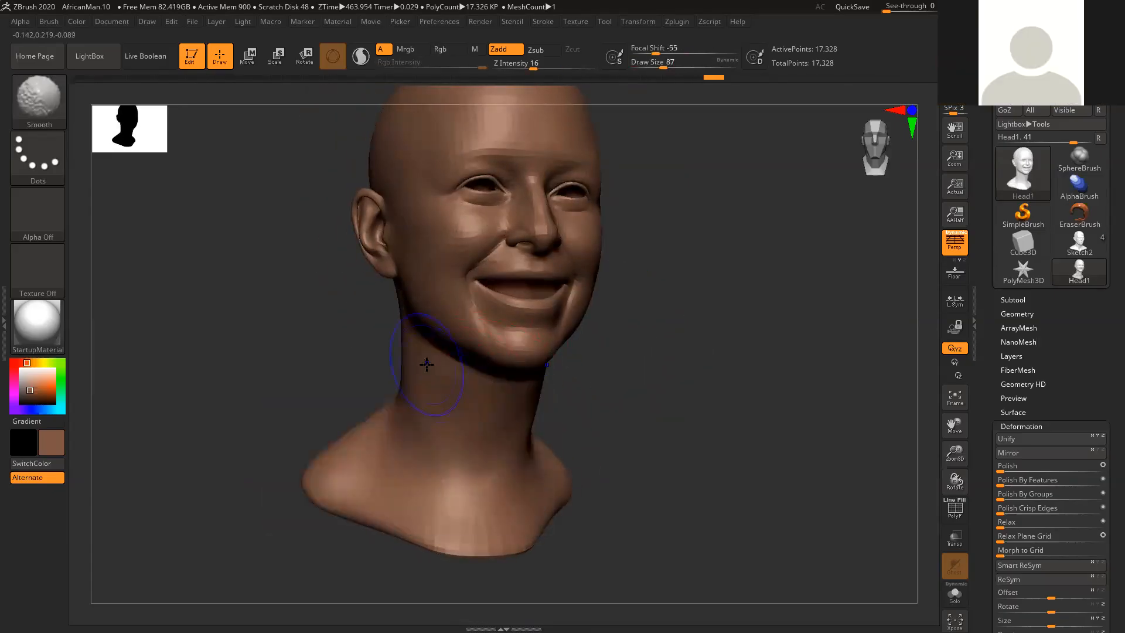
{"action": "left_click_drag", "start_coordinate": [623, 383], "coordinate": [734, 369], "text": "shift"}
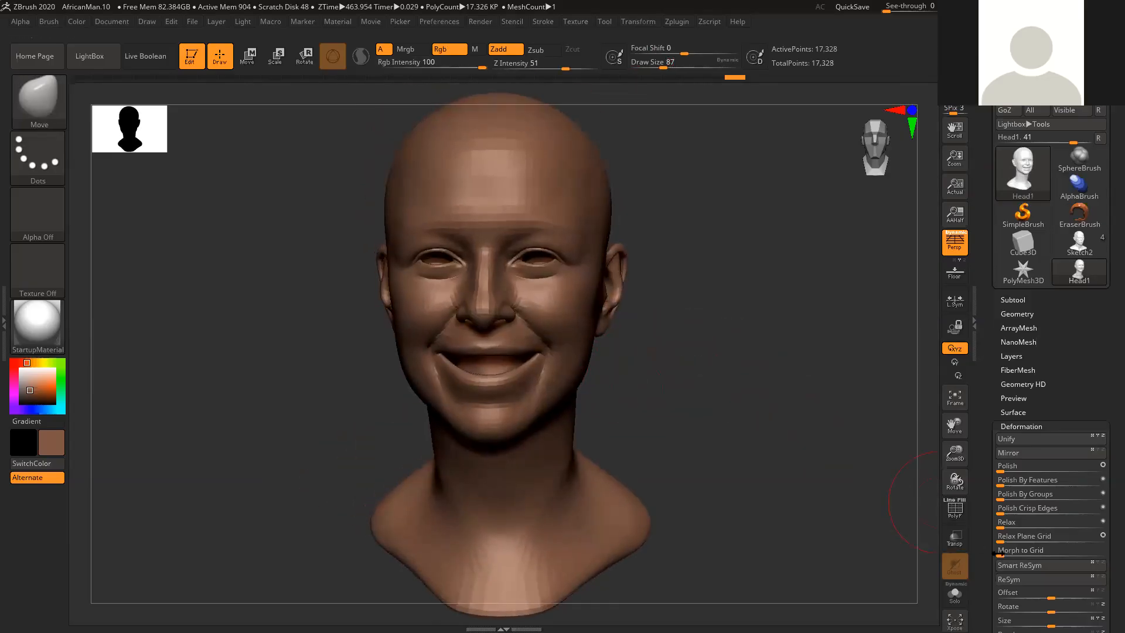
- Try Smart ReSym on the whole unmasked head and undo it
{"action": "left_click_drag", "start_coordinate": [892, 515], "coordinate": [815, 452]}
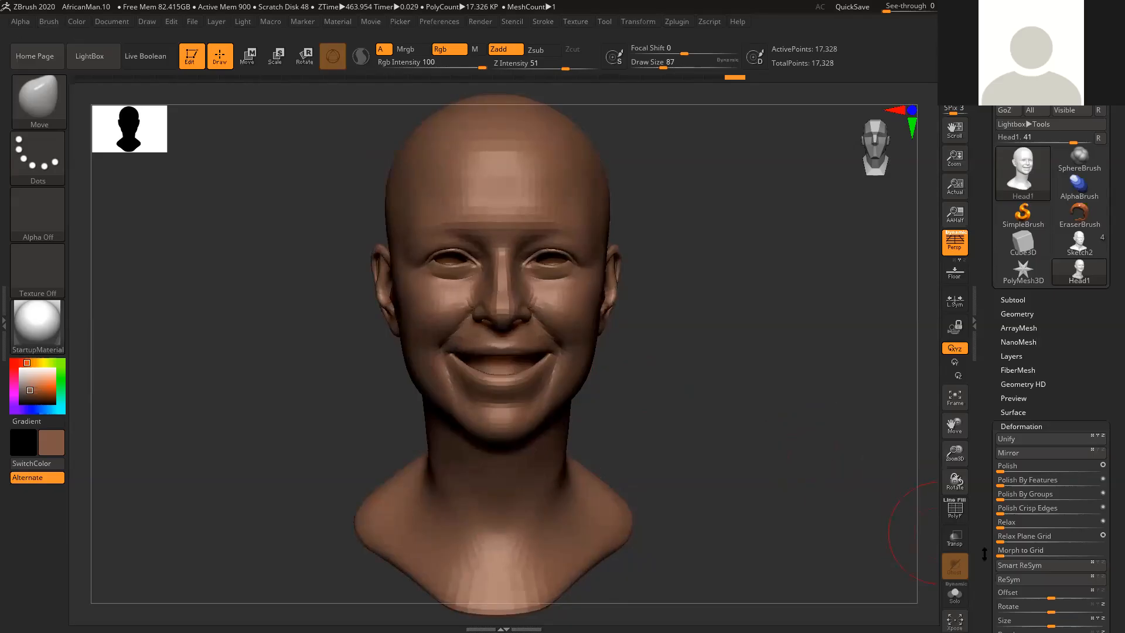
{"action": "left_click", "coordinate": [1005, 566]}
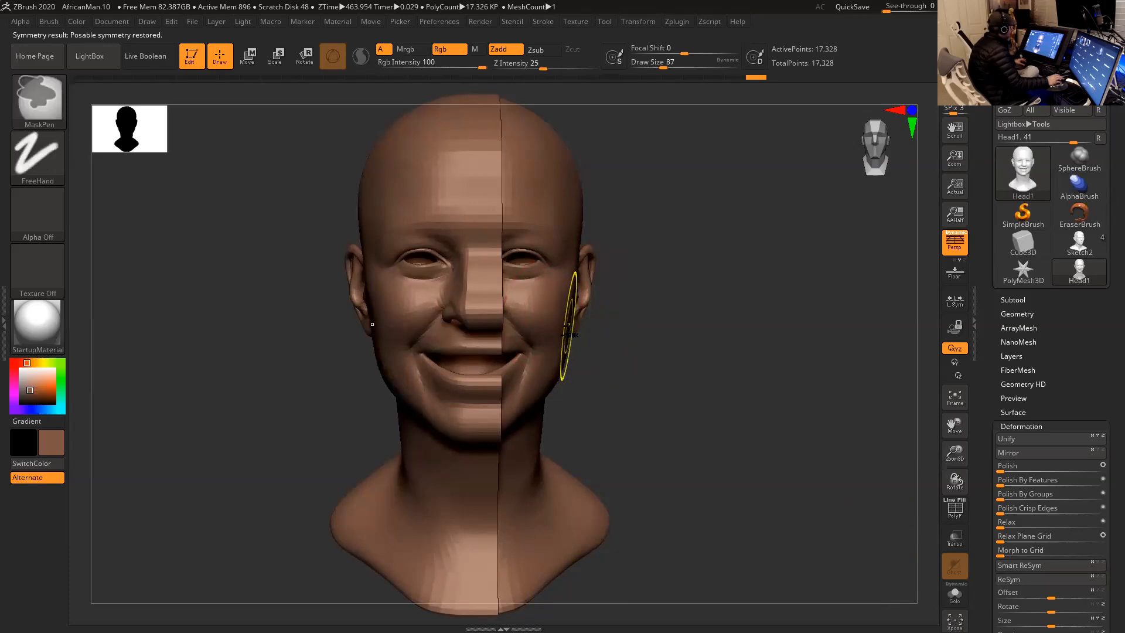
{"action": "key", "text": "ctrl+z"}
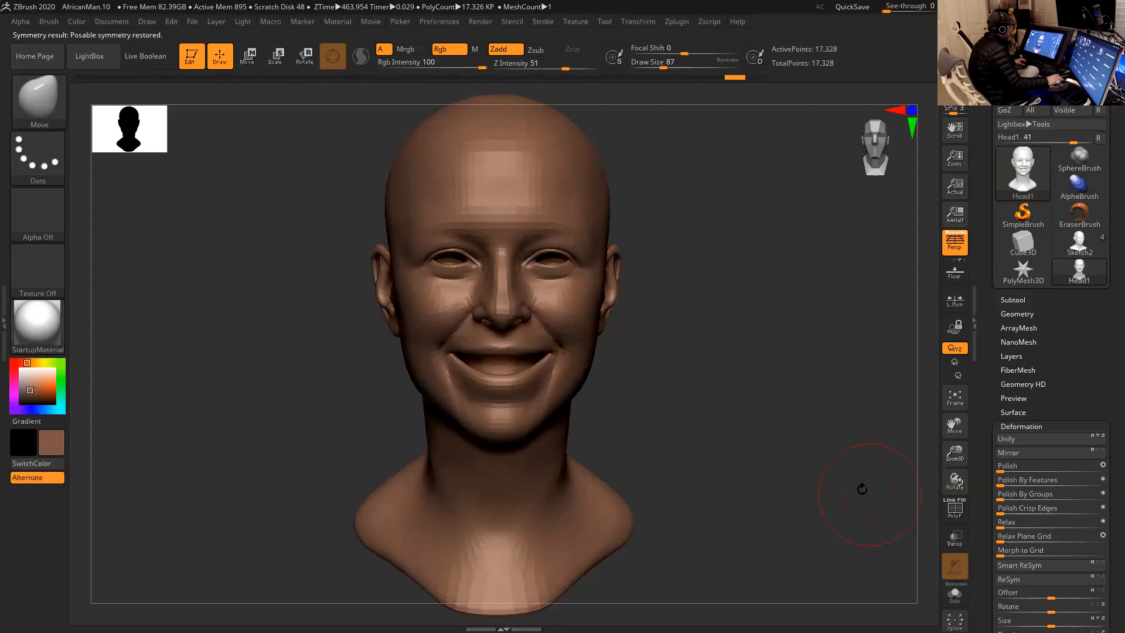
- Mask one half of the head, try Smart ReSym on the other half and undo the realignment
{"action": "left_click_drag", "start_coordinate": [776, 443], "coordinate": [701, 332], "text": "alt"}
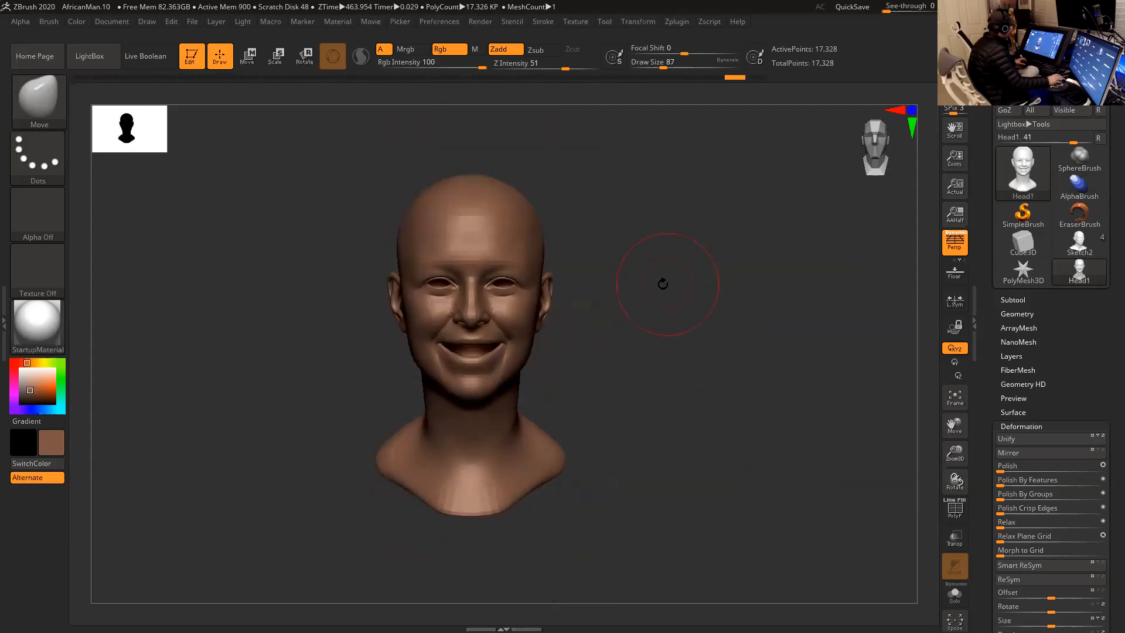
{"action": "left_click_drag", "start_coordinate": [629, 153], "coordinate": [472, 568], "text": "ctrl"}
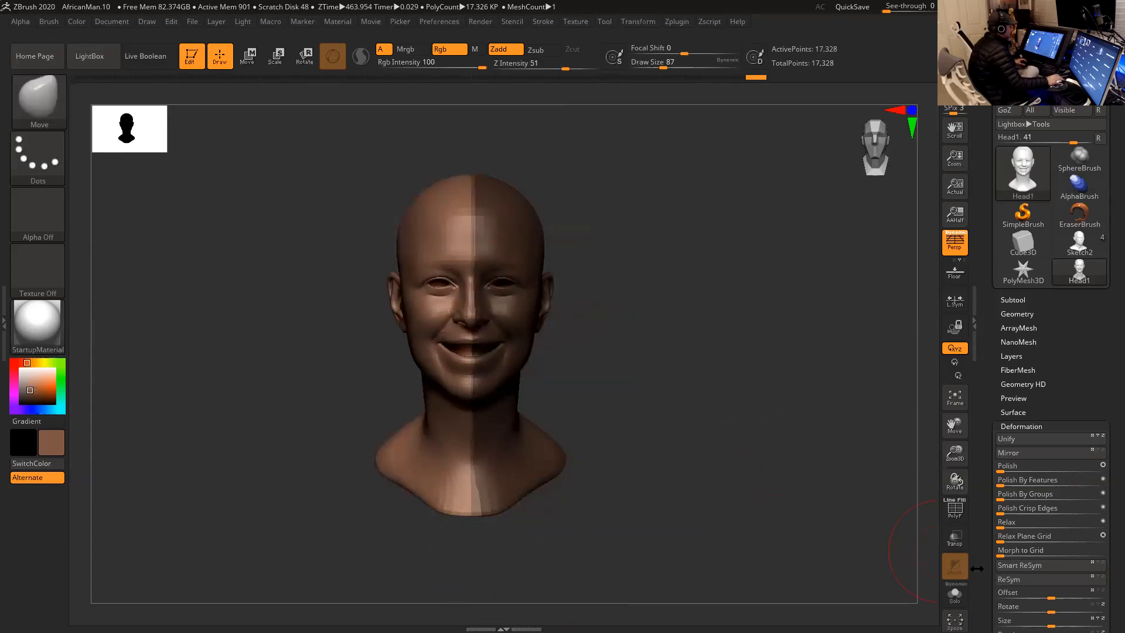
{"action": "left_click", "coordinate": [1017, 566]}
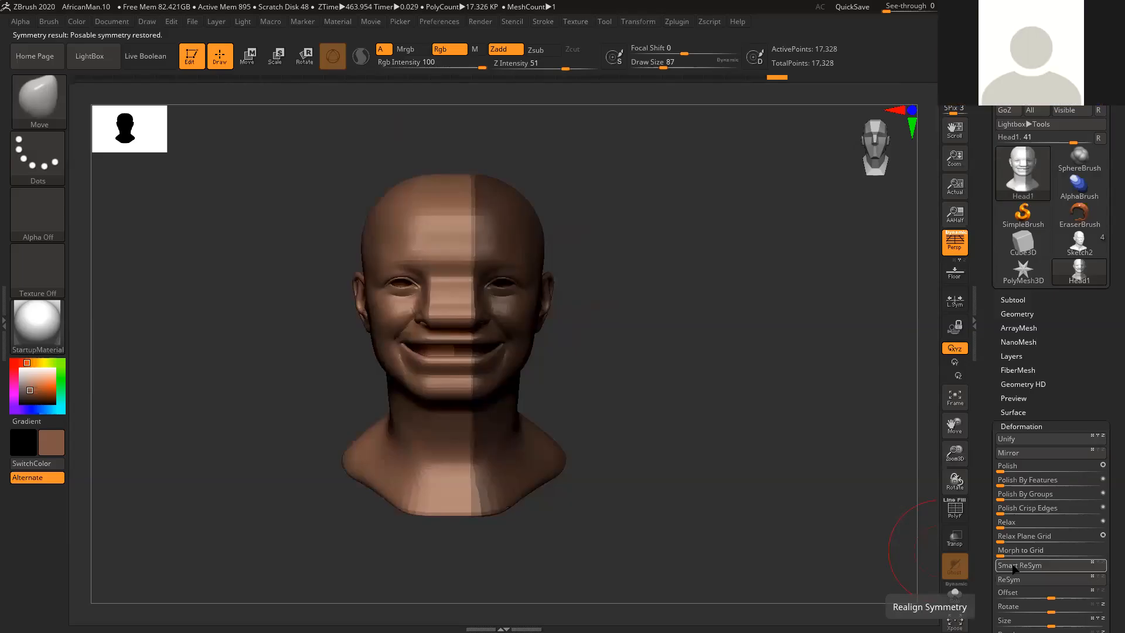
{"action": "key", "text": "ctrl+z"}
- Show the polyframe on the head, activate the Move gizmo and try centring it on the mesh
{"action": "left_click", "coordinate": [954, 509]}
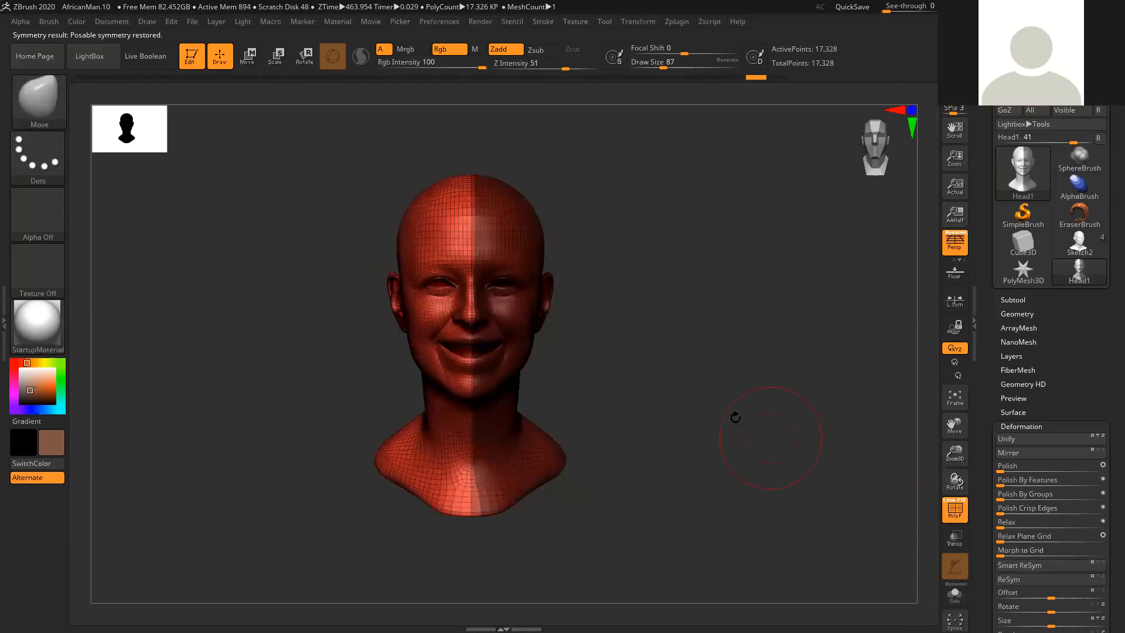
{"action": "key", "text": "f"}
{"action": "key", "text": "w"}
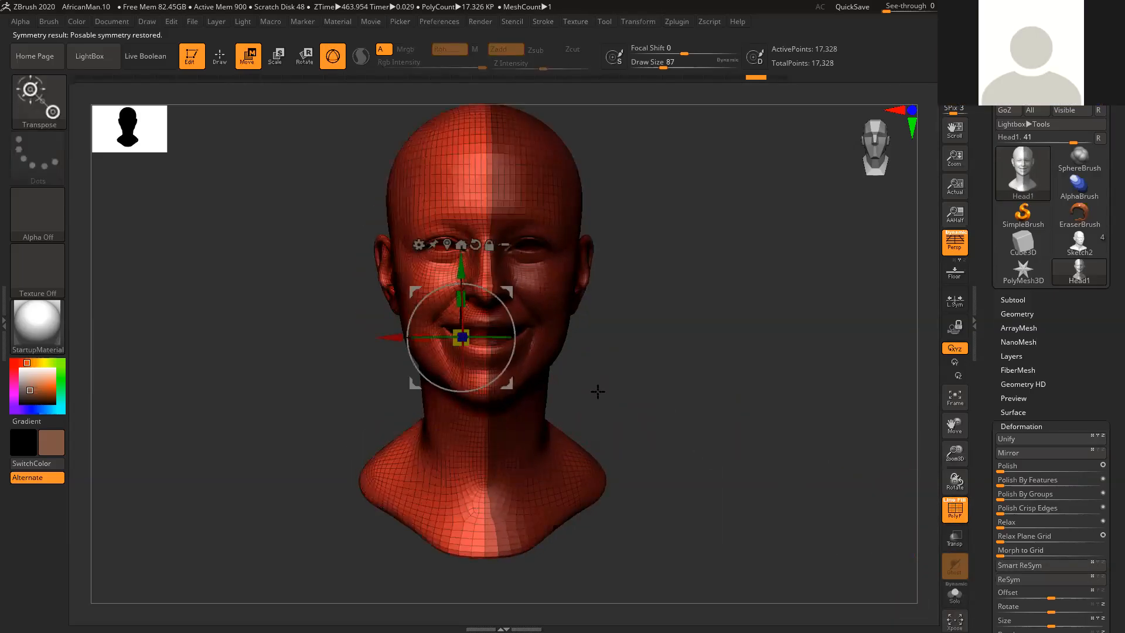
{"action": "left_click", "coordinate": [447, 245]}
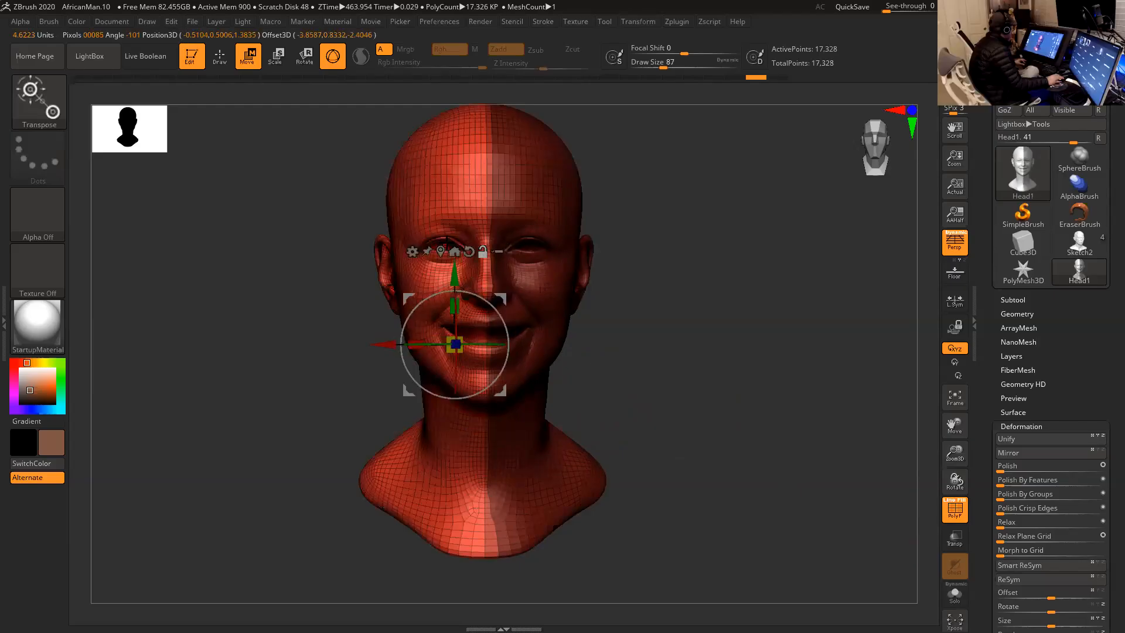
{"action": "left_click", "coordinate": [455, 252], "text": "alt"}
{"action": "left_click_drag", "start_coordinate": [683, 287], "coordinate": [677, 290]}
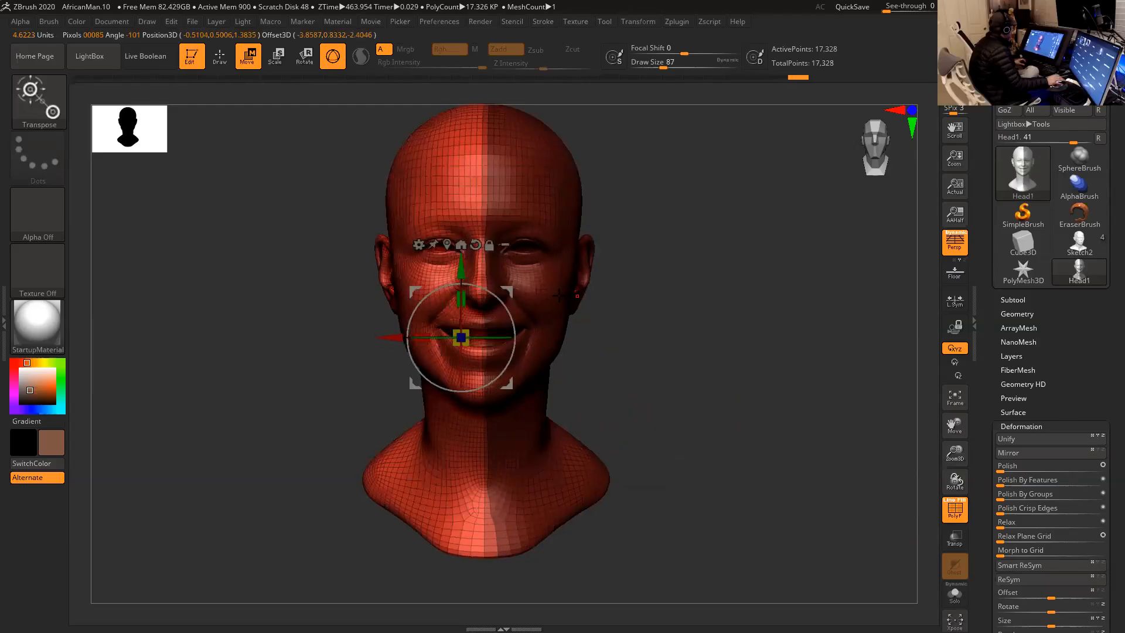
- Shift the unlocked gizmo toward the face's centre line and clear the mask from the head
{"action": "left_click_drag", "start_coordinate": [510, 384], "coordinate": [532, 387], "text": "alt"}
{"action": "key", "text": "ctrl"}
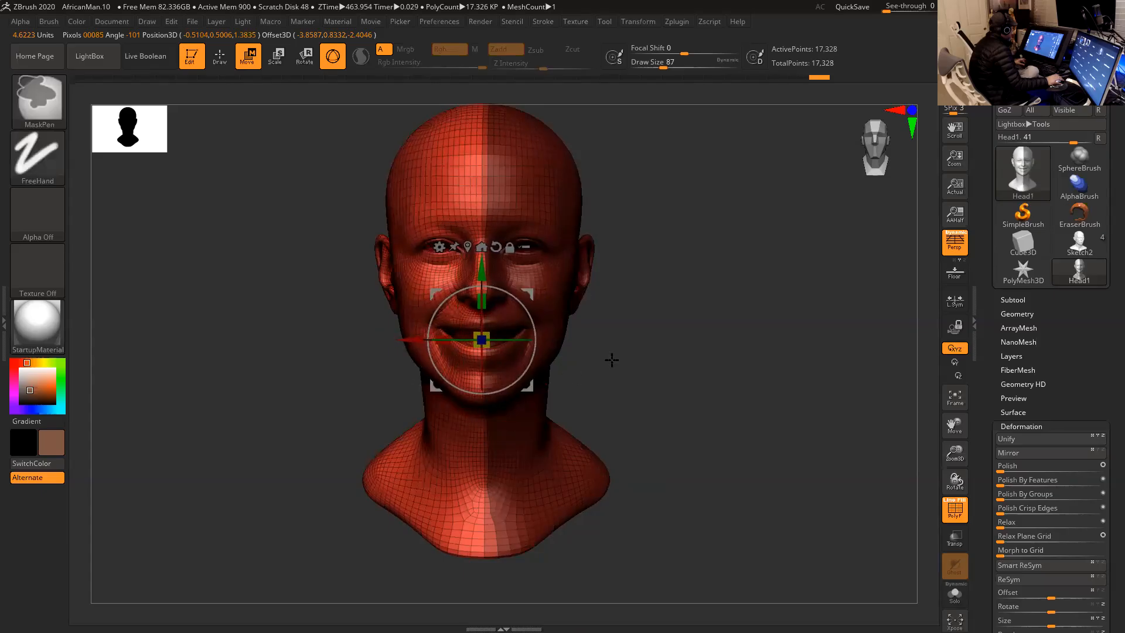
{"action": "left_click_drag", "start_coordinate": [628, 366], "coordinate": [618, 373], "text": "ctrl"}
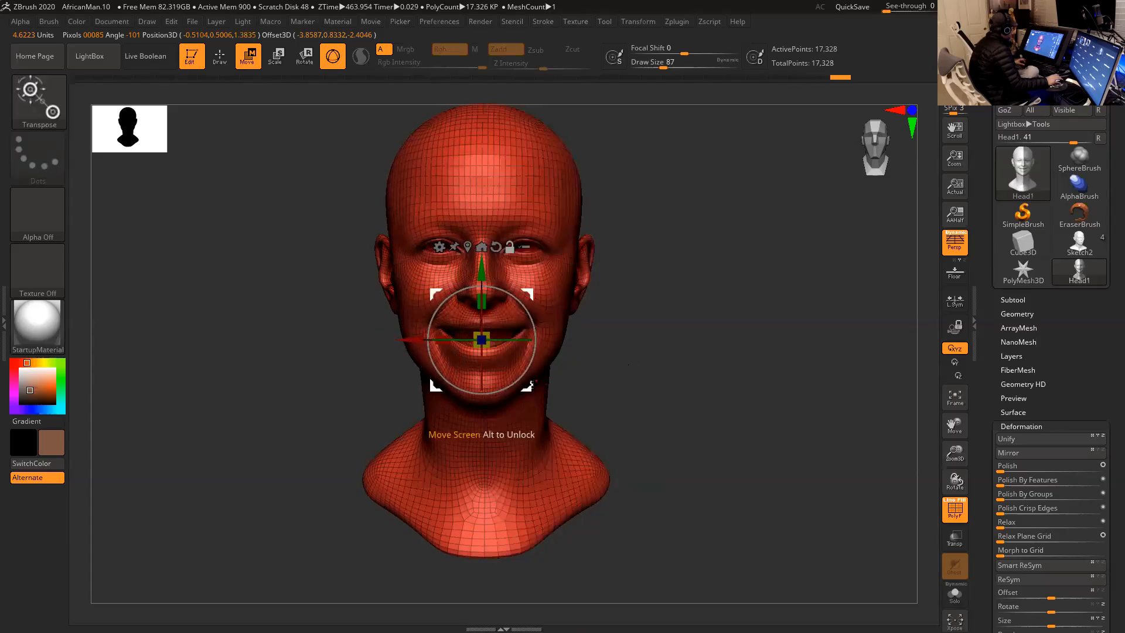
- Reposition the gizmo over the mouth on the face's centre line and send the locked gizmo's mesh to the axis
{"action": "left_click_drag", "start_coordinate": [526, 377], "coordinate": [462, 370], "text": "alt"}
{"action": "left_click", "coordinate": [418, 244]}
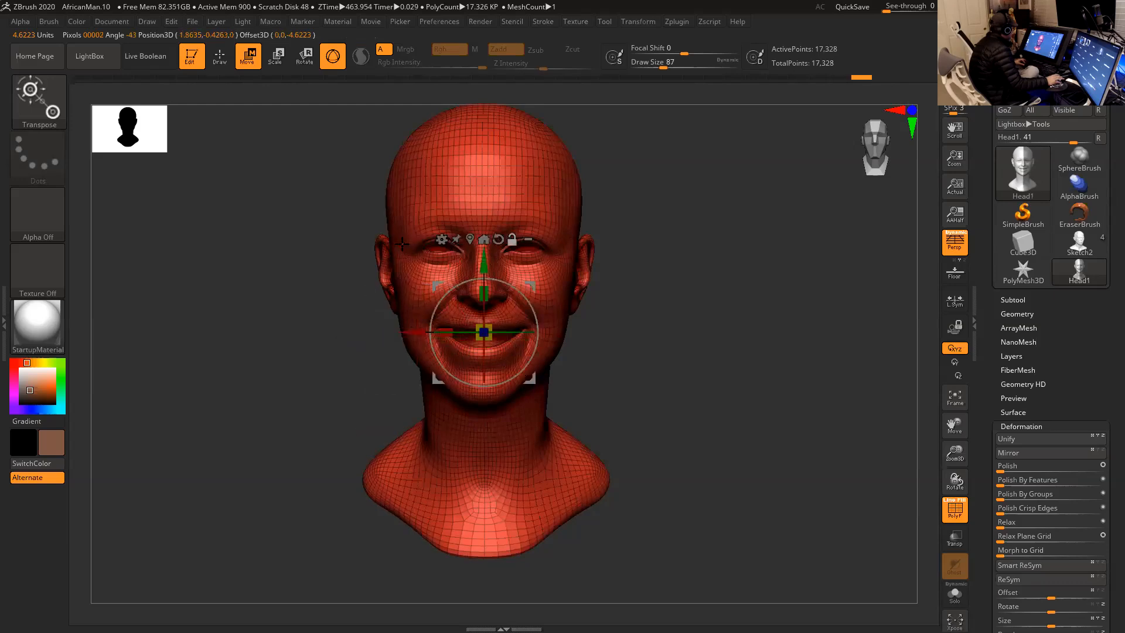
{"action": "left_click_drag", "start_coordinate": [633, 314], "coordinate": [686, 354]}
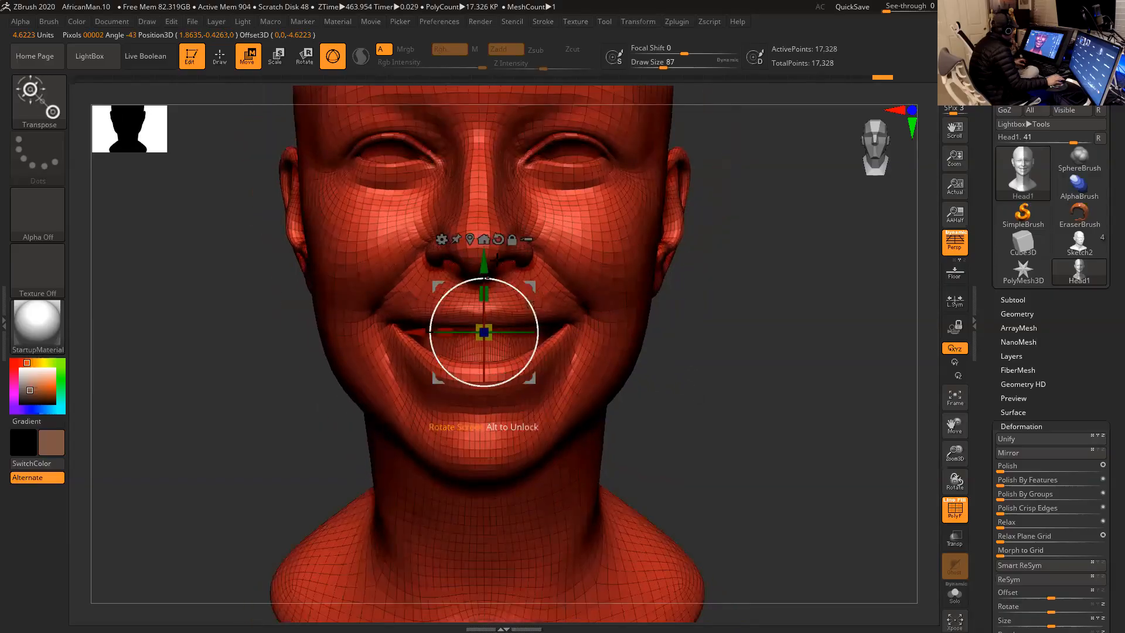
{"action": "left_click", "coordinate": [484, 239], "text": "alt"}
{"action": "left_click", "coordinate": [426, 247]}
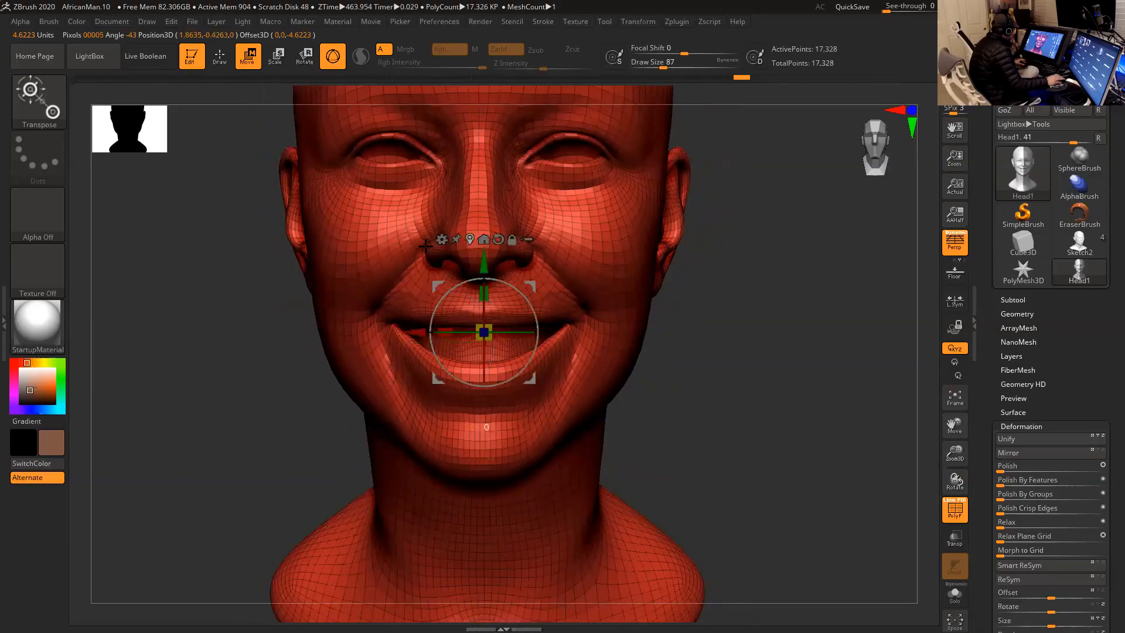
- Turn off perspective and run Smart ReSym on the unmasked head
{"action": "key", "text": "p"}
{"action": "mouse_move", "coordinate": [688, 357]}
{"action": "left_mouse_down", "text": "alt"}
{"action": "mouse_move", "coordinate": [709, 399]}
{"action": "mouse_move", "coordinate": [694, 363]}
{"action": "left_mouse_up", "text": "alt"}
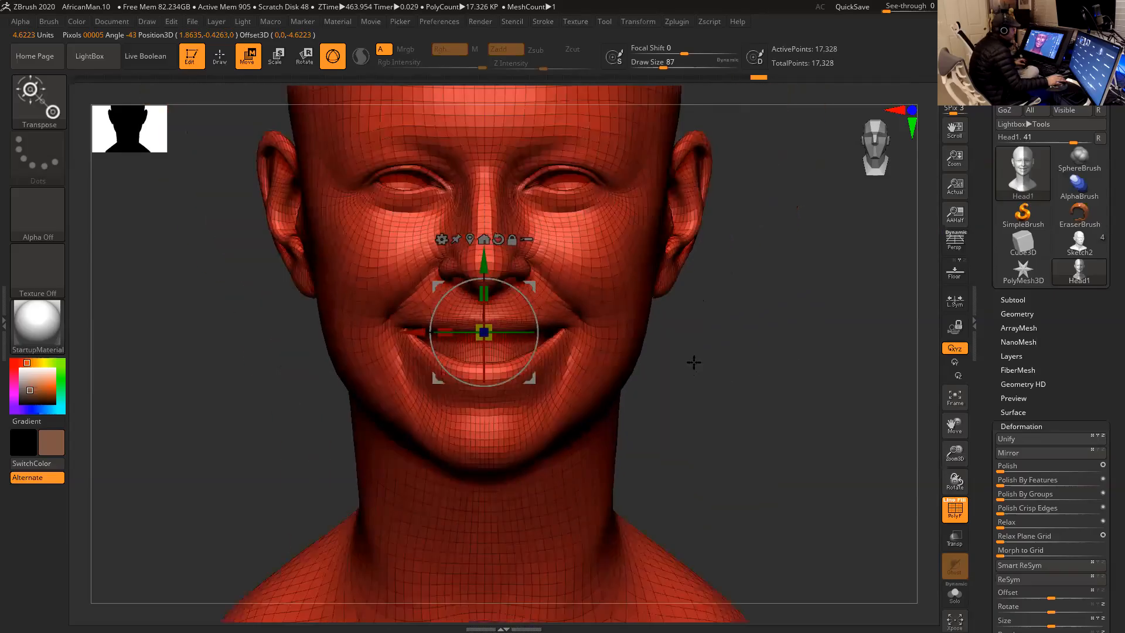
{"action": "left_click", "coordinate": [1016, 566]}
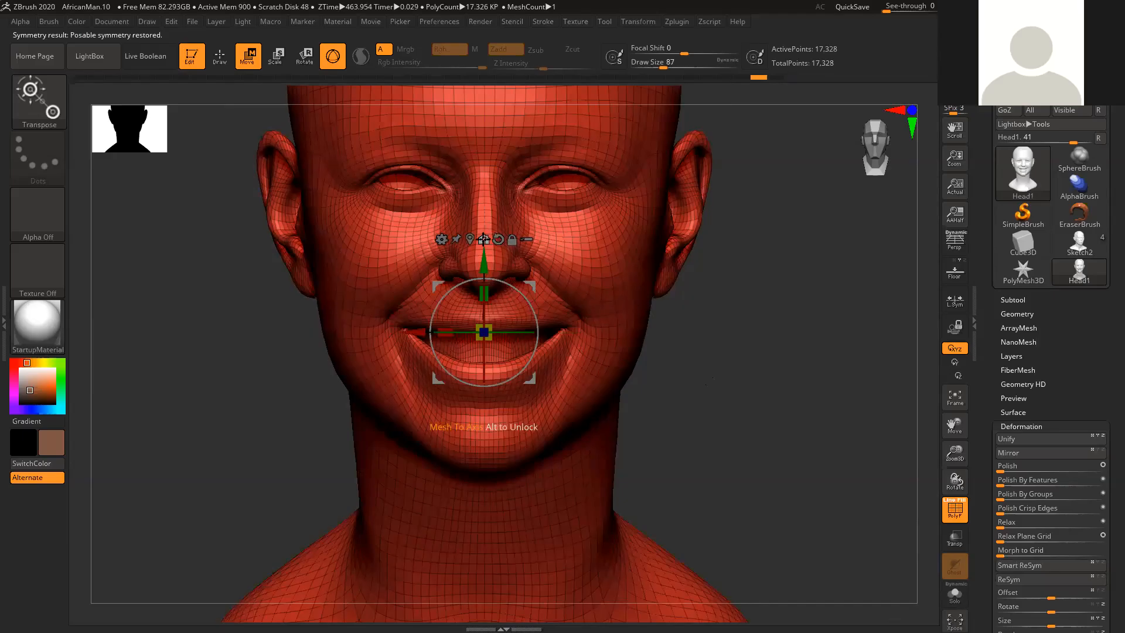
- Apply Mesh To Axis to the head from the gizmo and run Smart ReSym again
{"action": "left_click", "coordinate": [483, 240]}
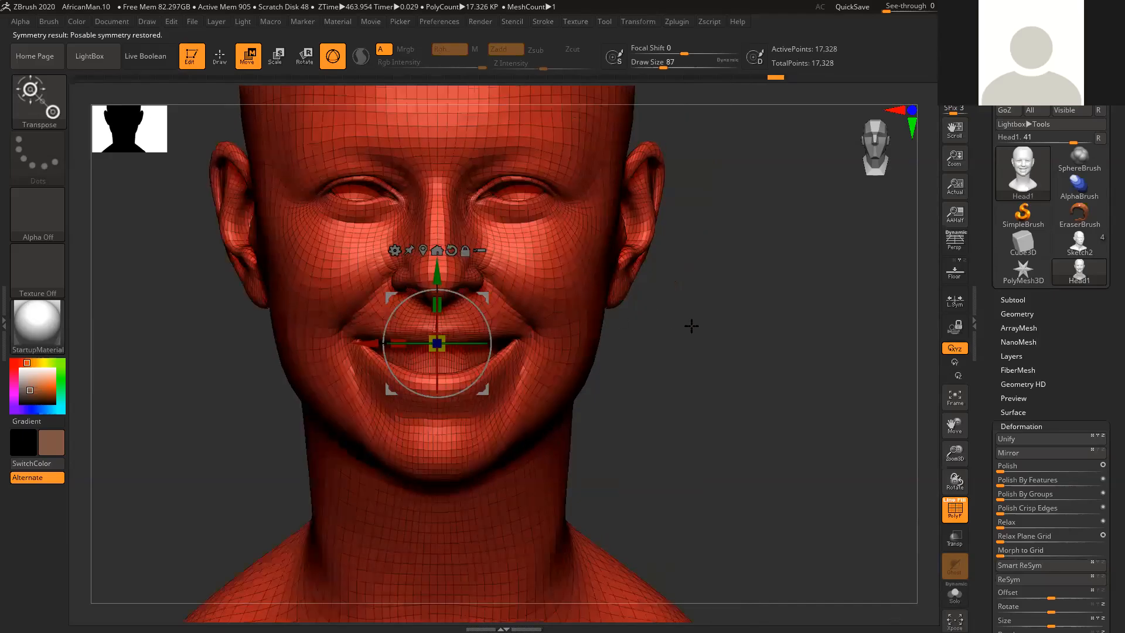
{"action": "left_click_drag", "start_coordinate": [692, 326], "coordinate": [645, 284], "text": "alt"}
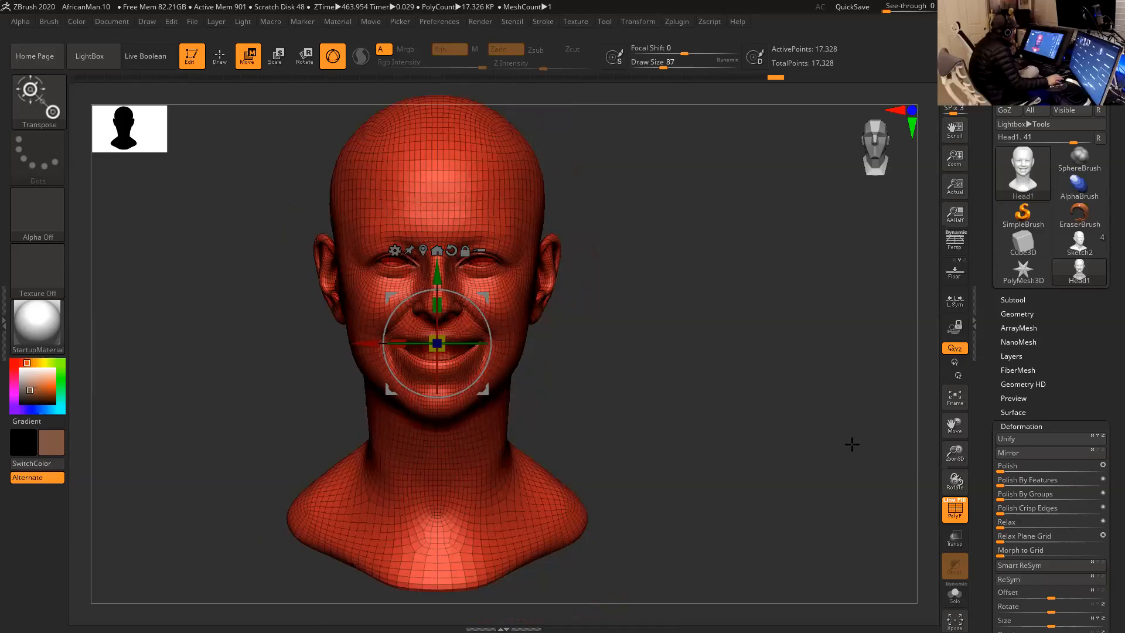
{"action": "left_click", "coordinate": [1020, 567]}
- Export the realigned head as Head2.obj to the African Tribes OBJ folder
{"action": "left_click_drag", "start_coordinate": [784, 454], "coordinate": [726, 410]}
{"action": "left_click", "coordinate": [1079, 82]}
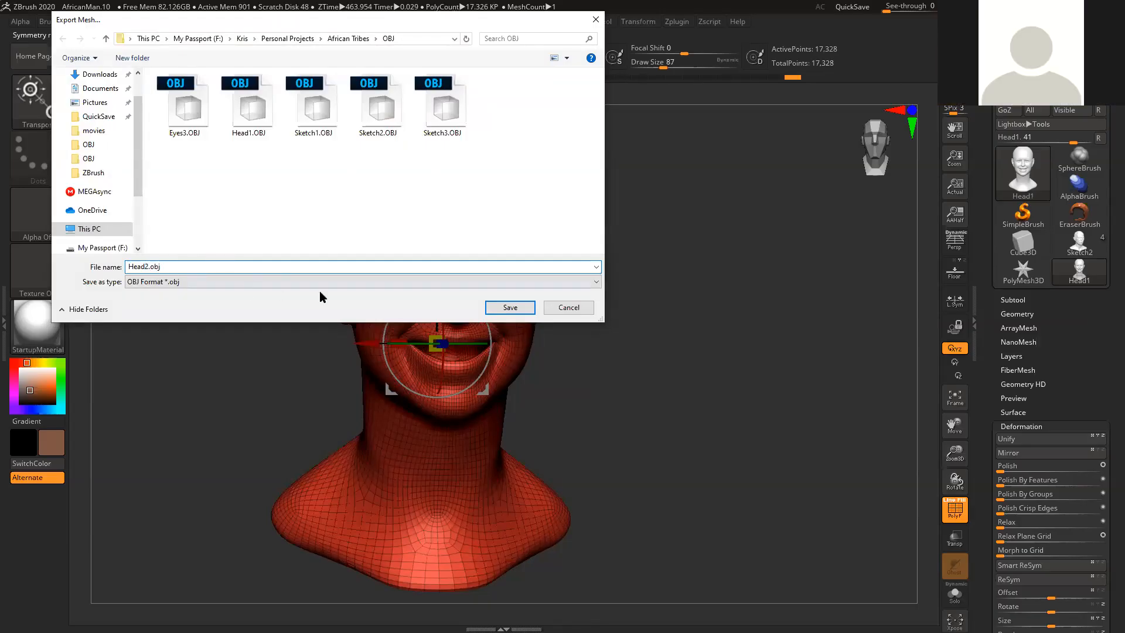
{"action": "left_click", "coordinate": [508, 313]}
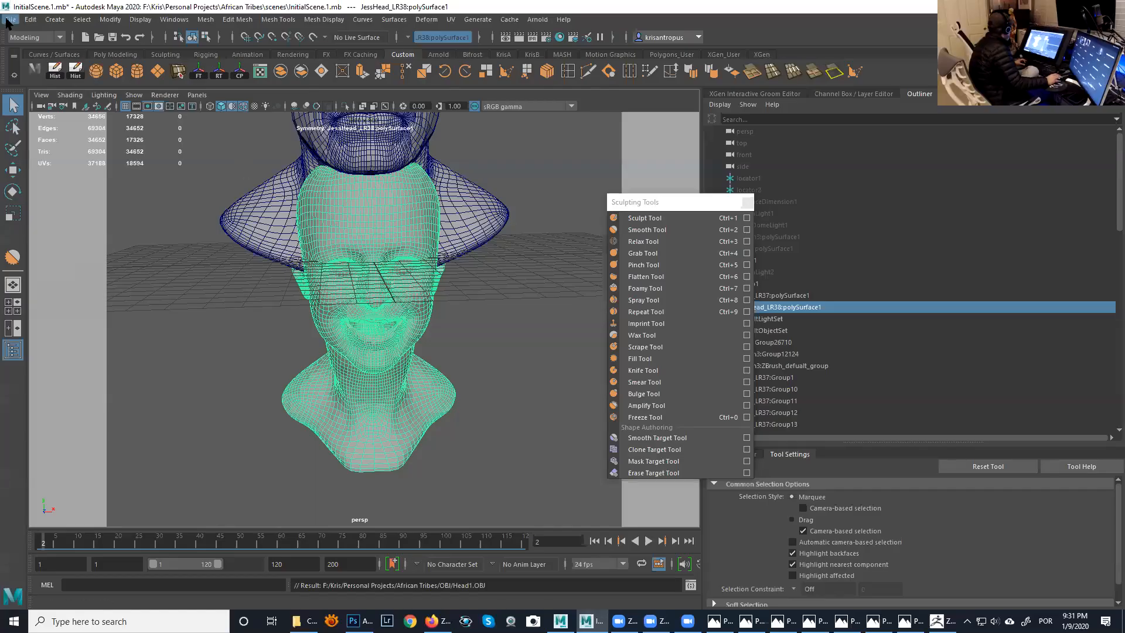
- Switch to Maya and replace the smiling head mesh by deleting it and importing Head2.OBJ from the African Tribes OBJ folder
{"action": "left_click", "coordinate": [333, 312]}
{"action": "key", "text": "Delete"}
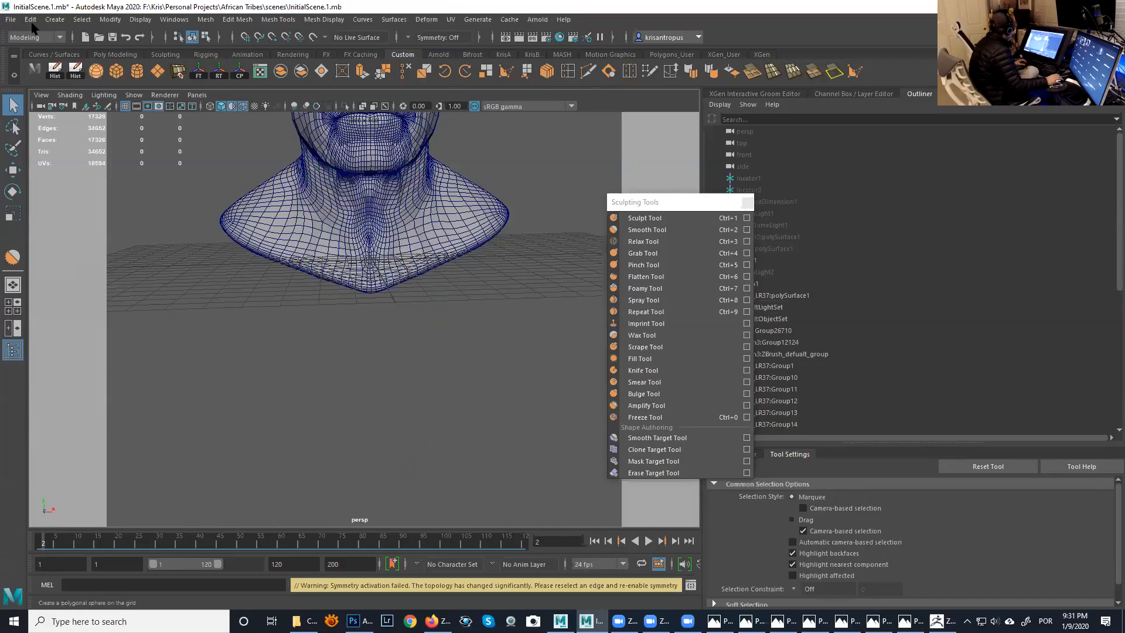
{"action": "left_click", "coordinate": [11, 20]}
{"action": "left_click", "coordinate": [36, 149]}
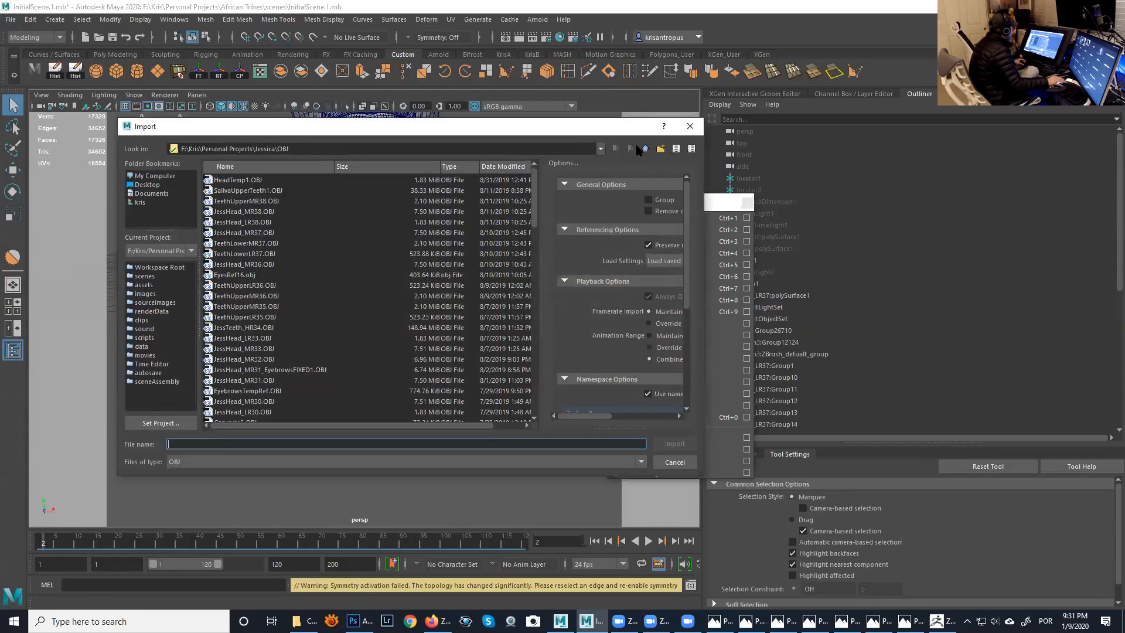
{"action": "left_click", "coordinate": [644, 149]}
{"action": "left_click", "coordinate": [645, 149]}
{"action": "left_click", "coordinate": [243, 167]}
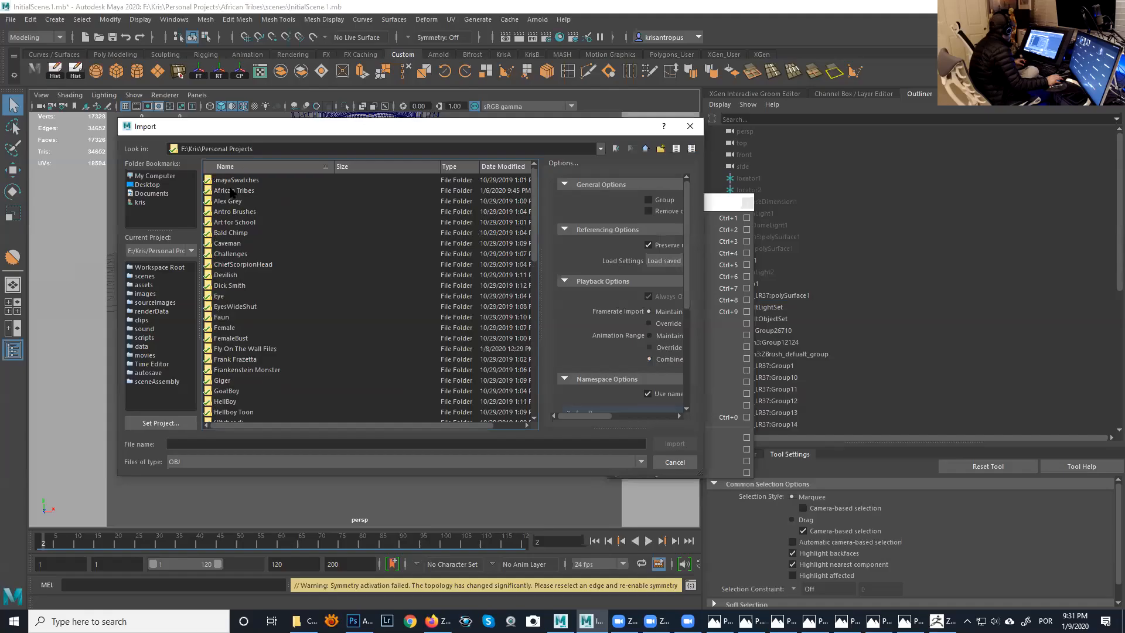
{"action": "double_click", "coordinate": [231, 191]}
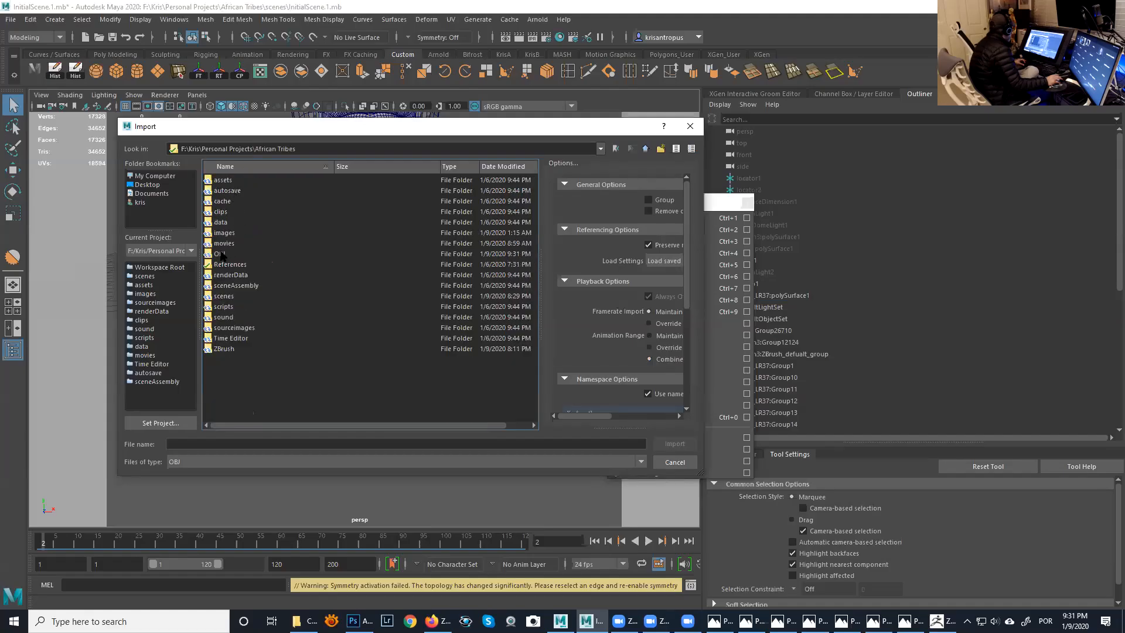
{"action": "double_click", "coordinate": [221, 254]}
{"action": "double_click", "coordinate": [240, 202]}
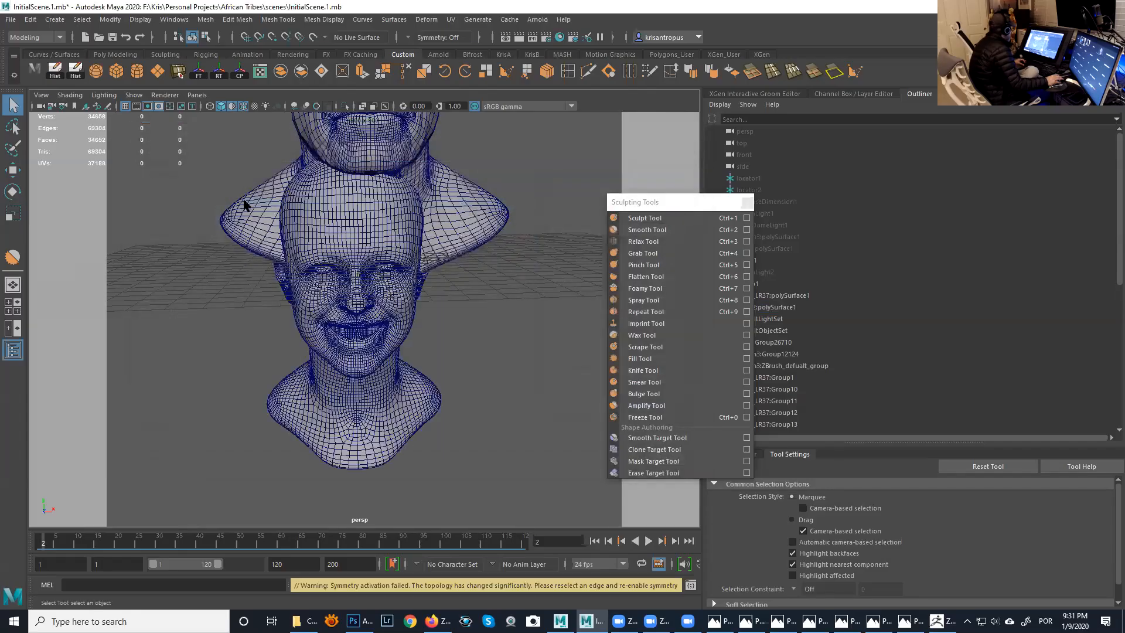
- Examine the imported head's position relative to the grid in the perspective and four-view layouts
{"action": "left_click_drag", "start_coordinate": [332, 248], "coordinate": [328, 237], "text": "alt"}
{"action": "right_click_drag", "start_coordinate": [329, 237], "coordinate": [274, 206], "text": "alt"}
{"action": "middle_click_drag", "start_coordinate": [273, 207], "coordinate": [301, 235], "text": "alt"}
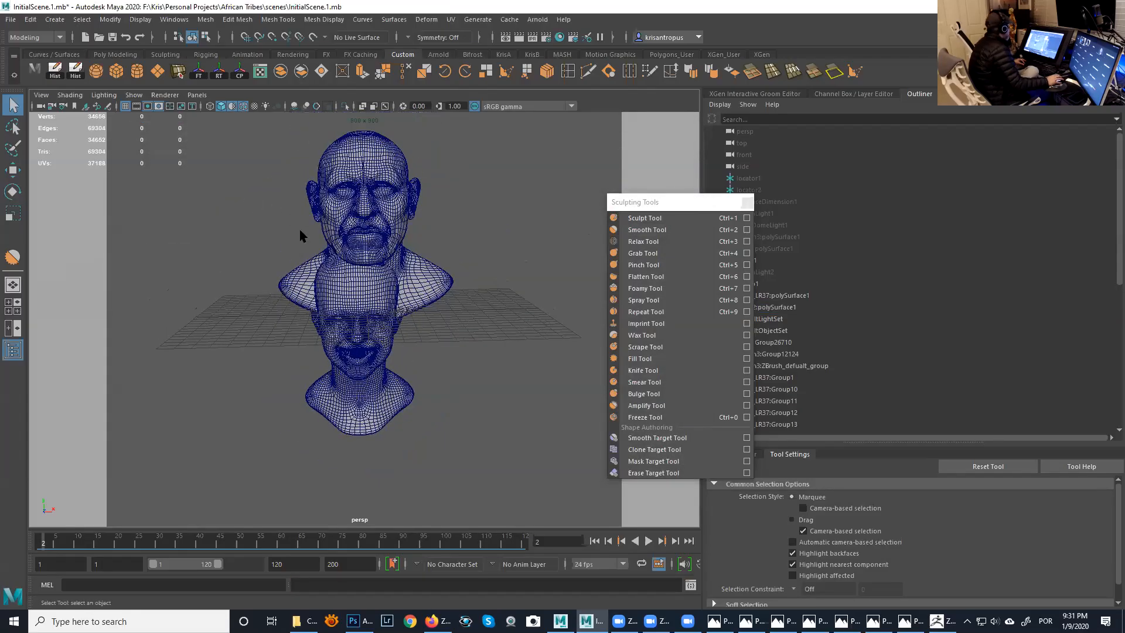
{"action": "key", "text": "space"}
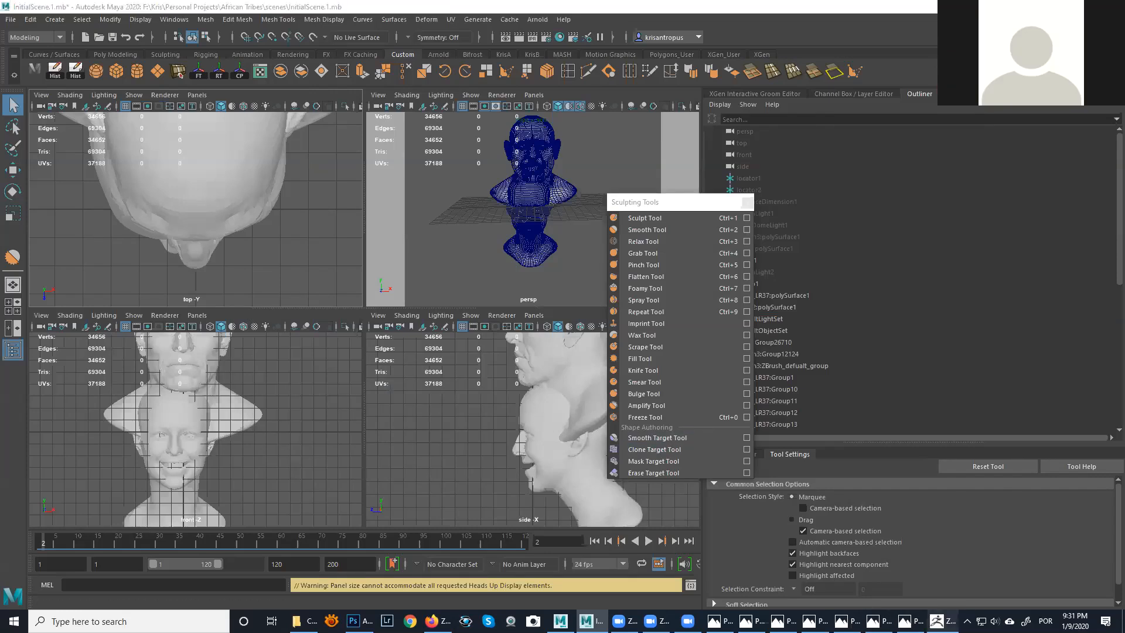
- Switch back to ZBrush and recentre the unlocked gizmo on the head
{"action": "key", "text": "alt+Tab"}
{"action": "left_click_drag", "start_coordinate": [673, 390], "coordinate": [618, 378], "text": "shift"}
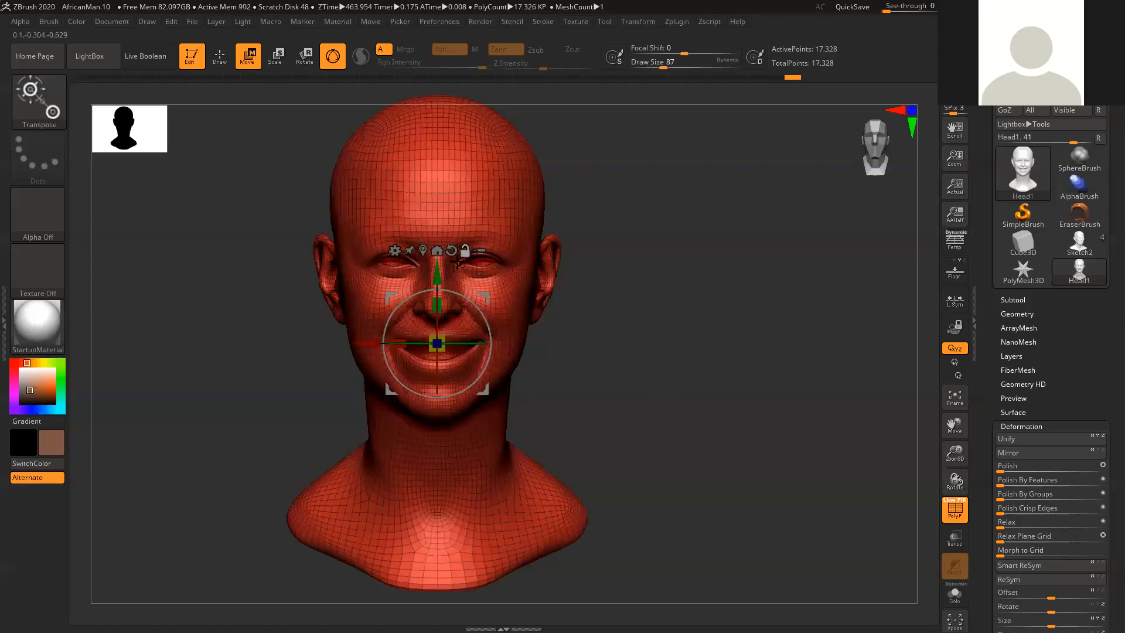
{"action": "left_click", "coordinate": [437, 251]}
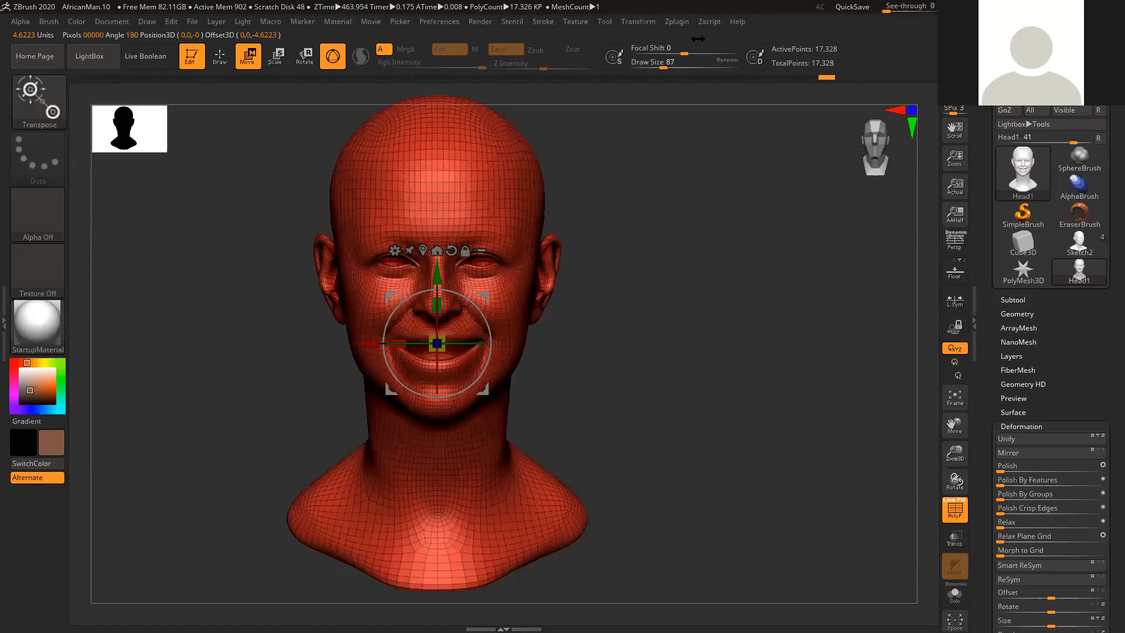
- Try setting a pivot point on the head and clear it again, twice
{"action": "left_click", "coordinate": [677, 22]}
{"action": "mouse_move", "coordinate": [638, 21]}
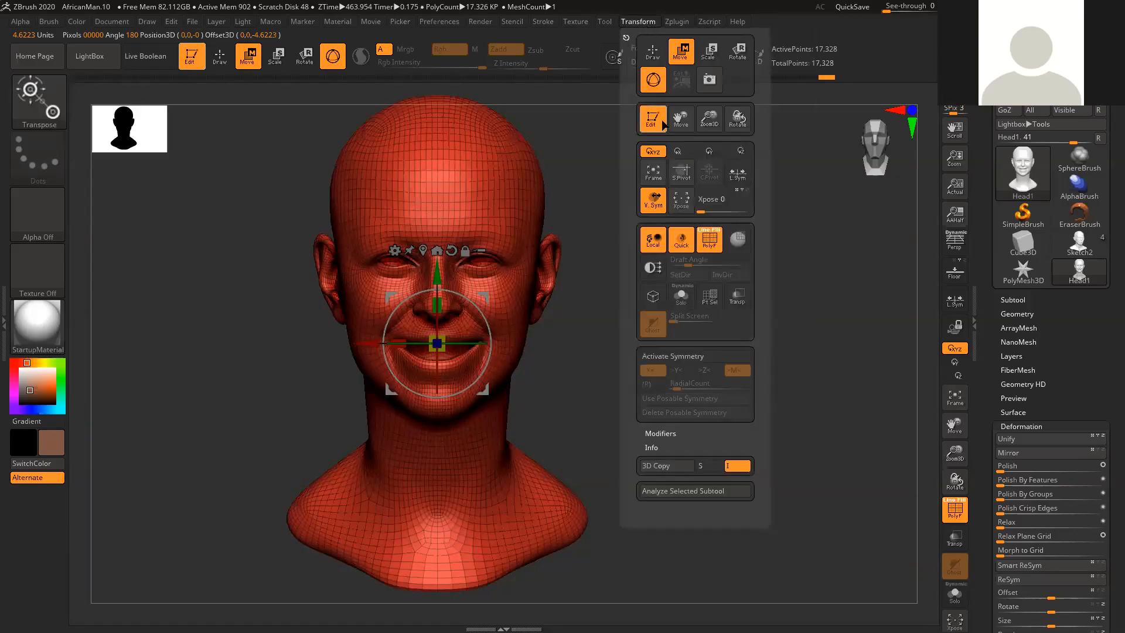
{"action": "left_click", "coordinate": [680, 182]}
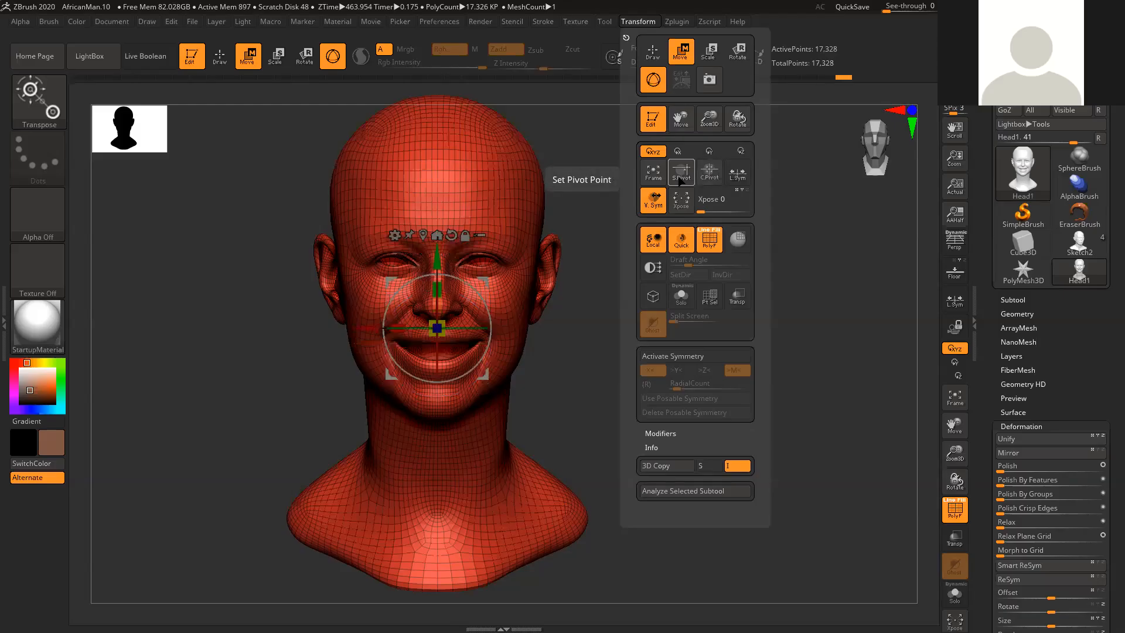
{"action": "left_click", "coordinate": [709, 174]}
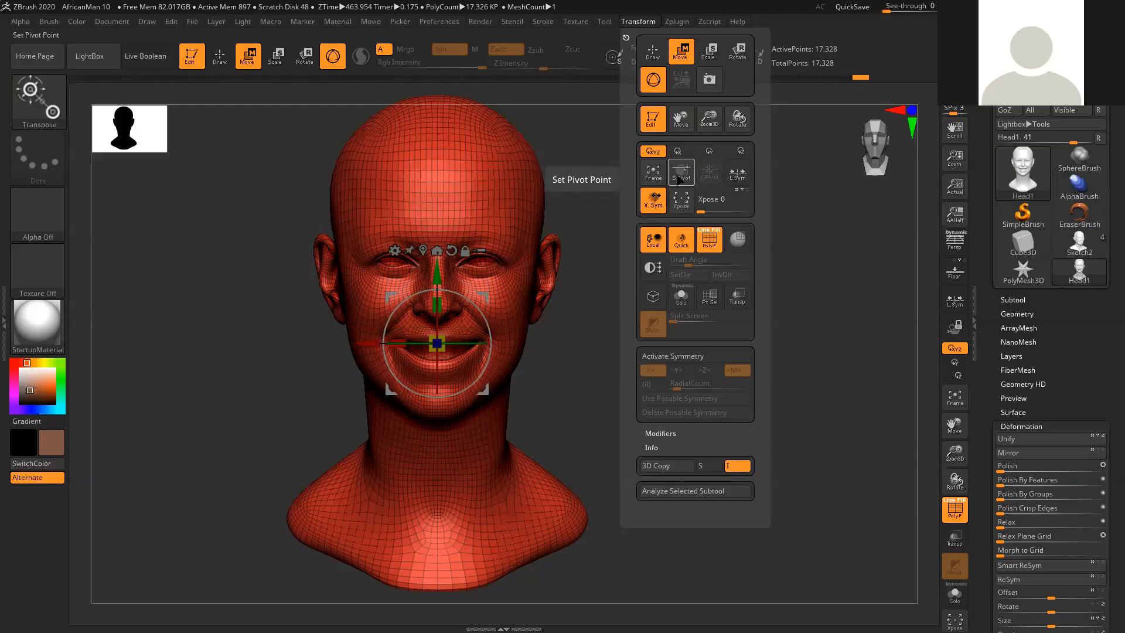
{"action": "left_click", "coordinate": [678, 180]}
{"action": "left_click", "coordinate": [709, 175]}
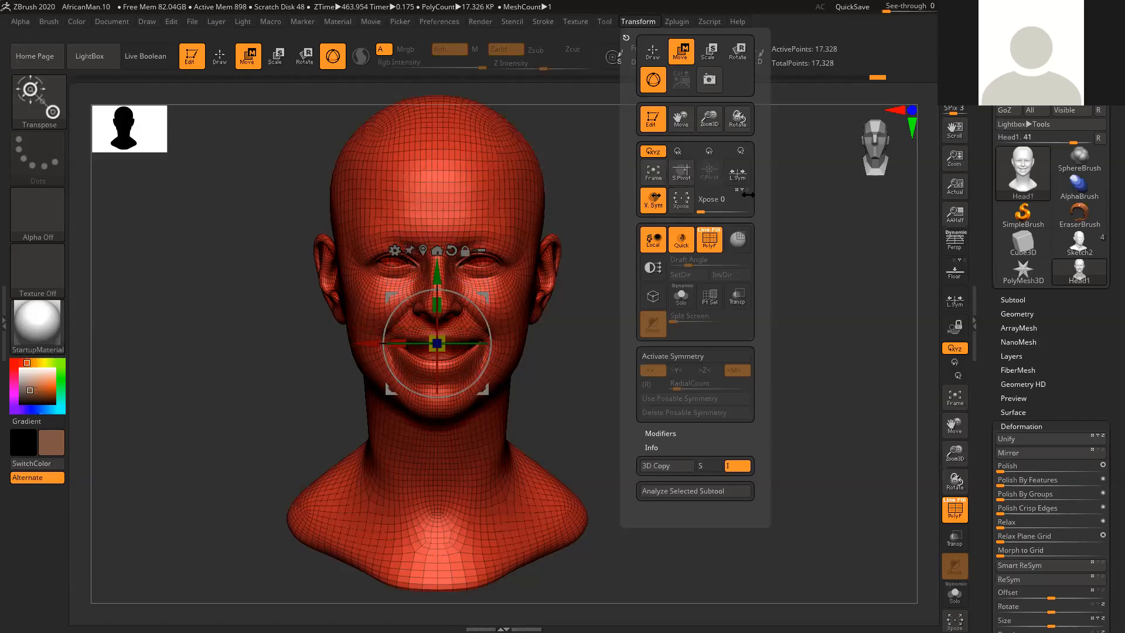
- Activate the PolyMesh3D star tool and import Head1.OBJ into it as a fresh head
{"action": "left_click", "coordinate": [1014, 281]}
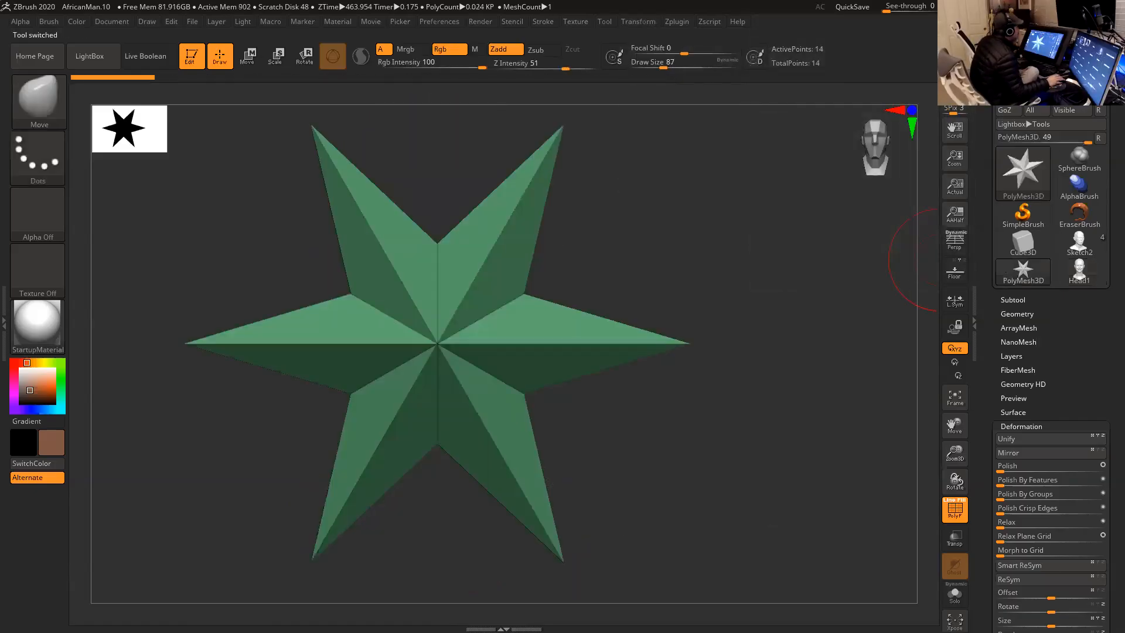
{"action": "key", "text": "ctrl+o"}
{"action": "double_click", "coordinate": [230, 99]}
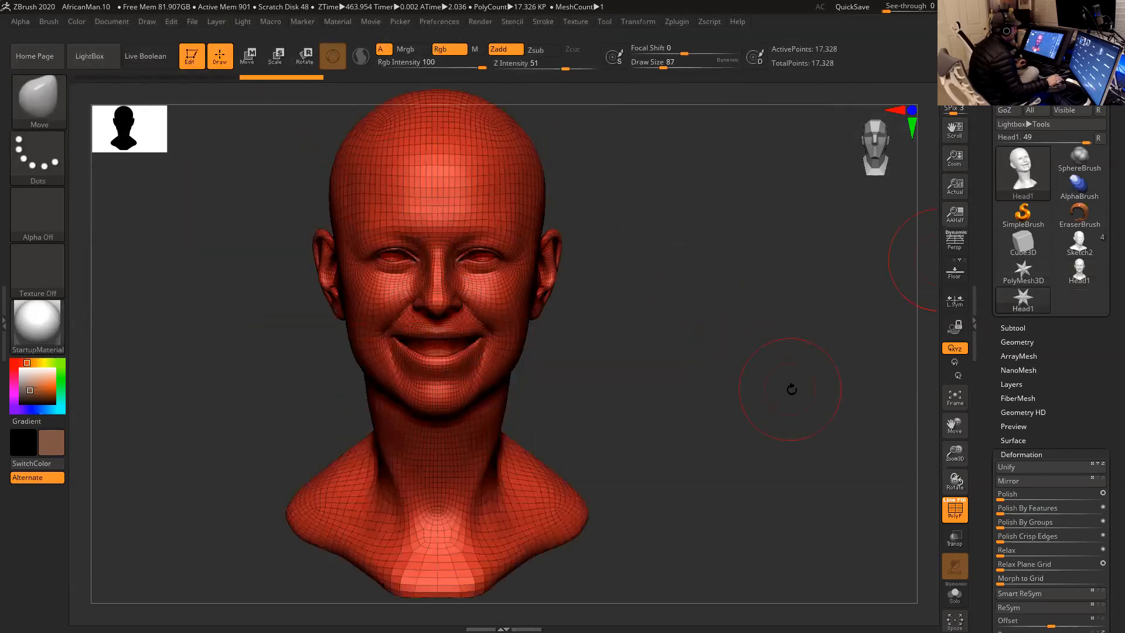
- Run Smart ReSym on the reimported head, test brush strokes around the shoulder and neck, and rerun Smart ReSym
{"action": "left_click", "coordinate": [1020, 593]}
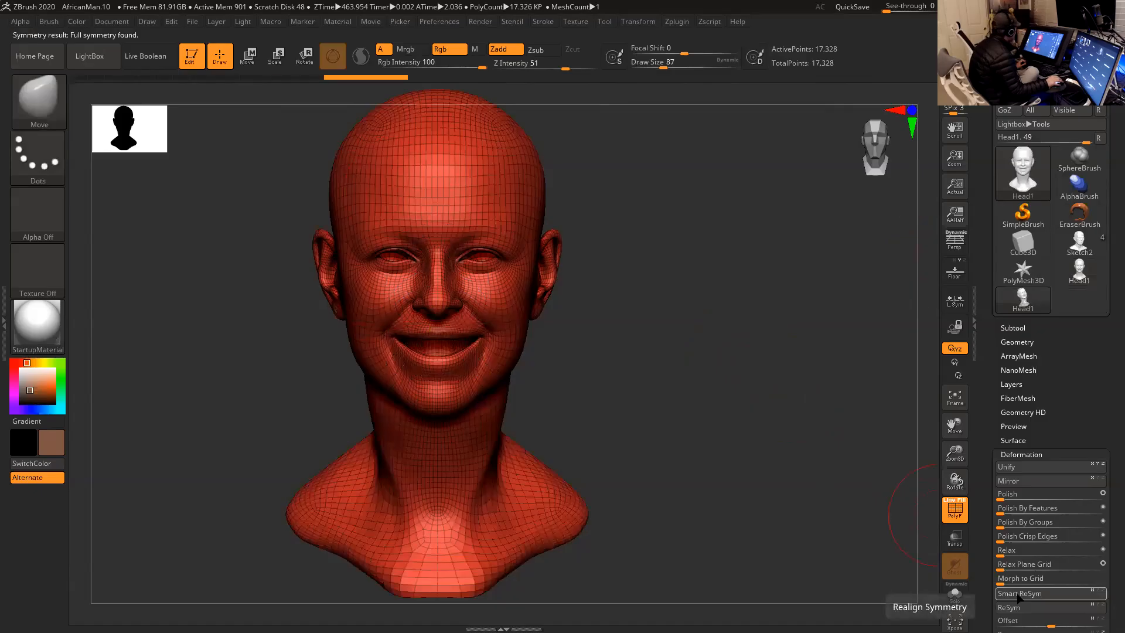
{"action": "left_click_drag", "start_coordinate": [759, 419], "coordinate": [741, 396]}
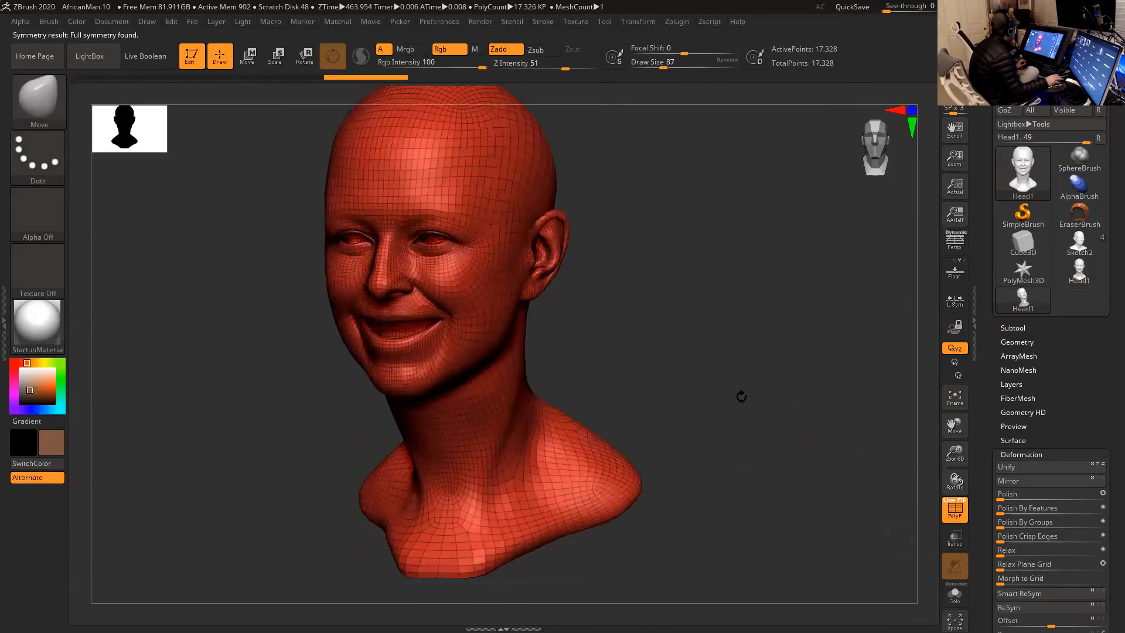
{"action": "left_click", "coordinate": [536, 440]}
{"action": "key", "text": "ctrl+z"}
{"action": "left_click_drag", "start_coordinate": [608, 380], "coordinate": [651, 375]}
{"action": "left_click_drag", "start_coordinate": [527, 443], "coordinate": [553, 449]}
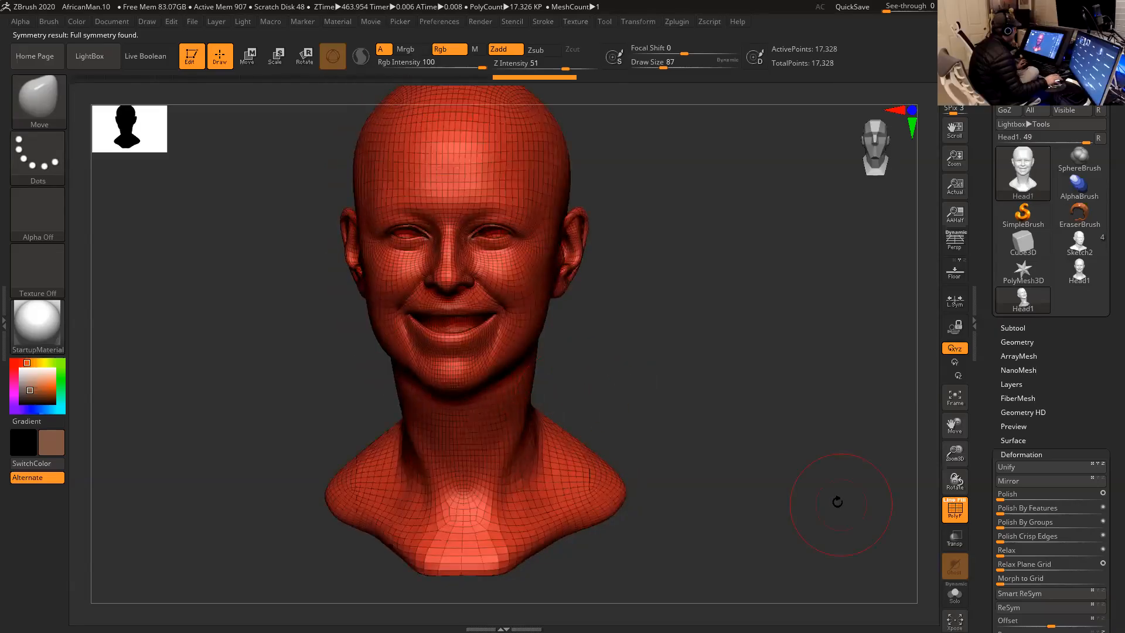
{"action": "left_click", "coordinate": [1035, 595]}
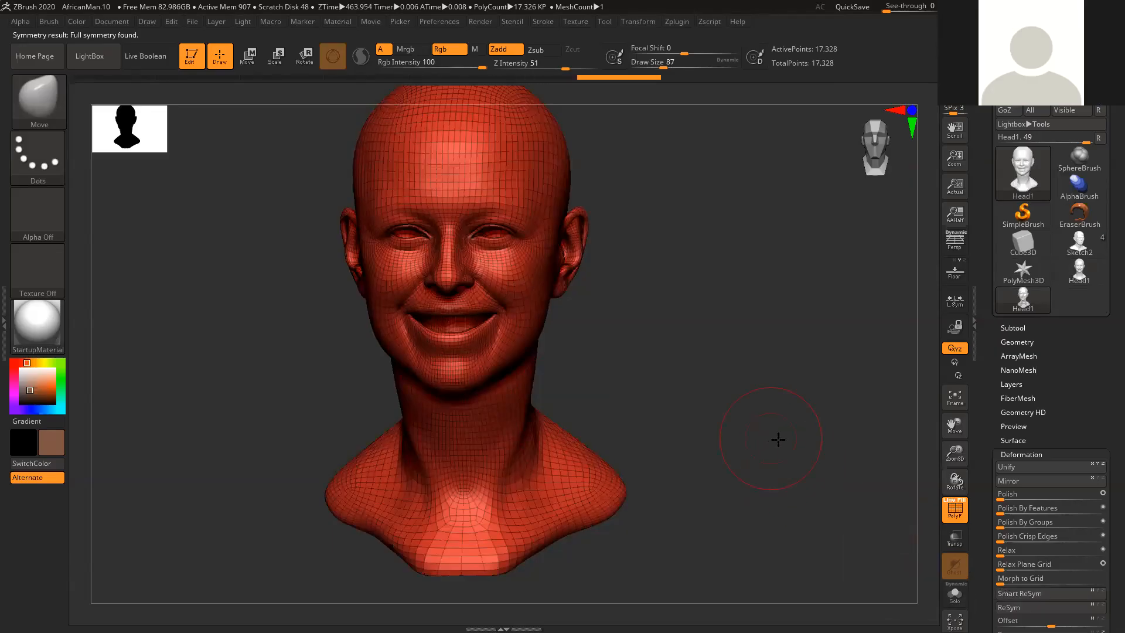
{"action": "left_click_drag", "start_coordinate": [723, 432], "coordinate": [679, 431]}
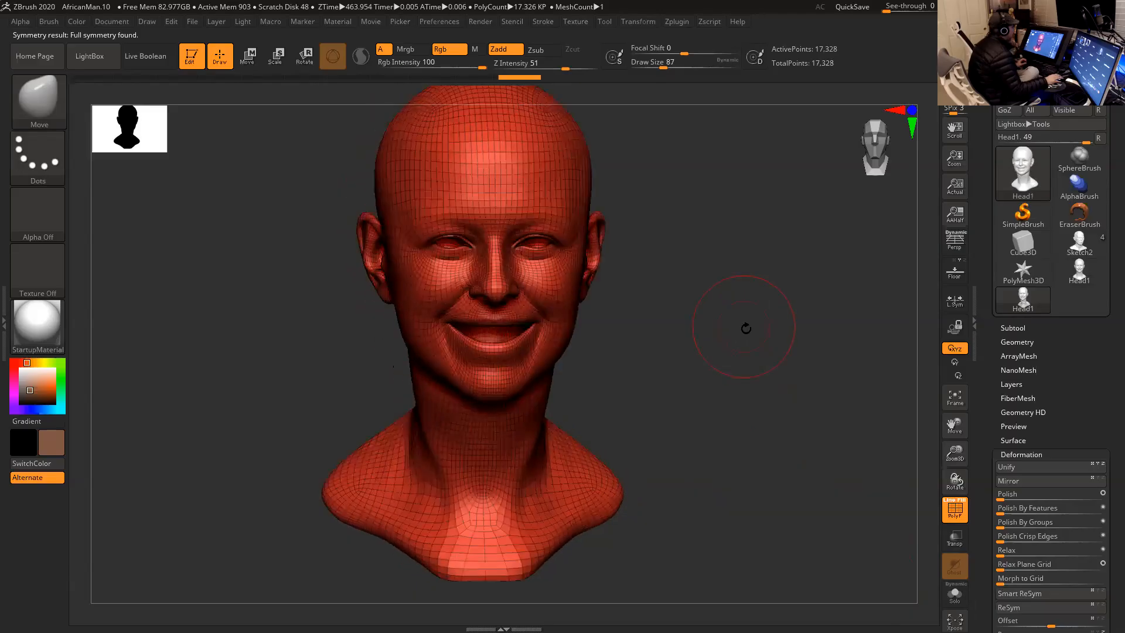
- Activate the PolyMesh3D tool and import Head_LR37.OBJ from the Native American Man project's OBJ folder
{"action": "left_click", "coordinate": [1018, 277]}
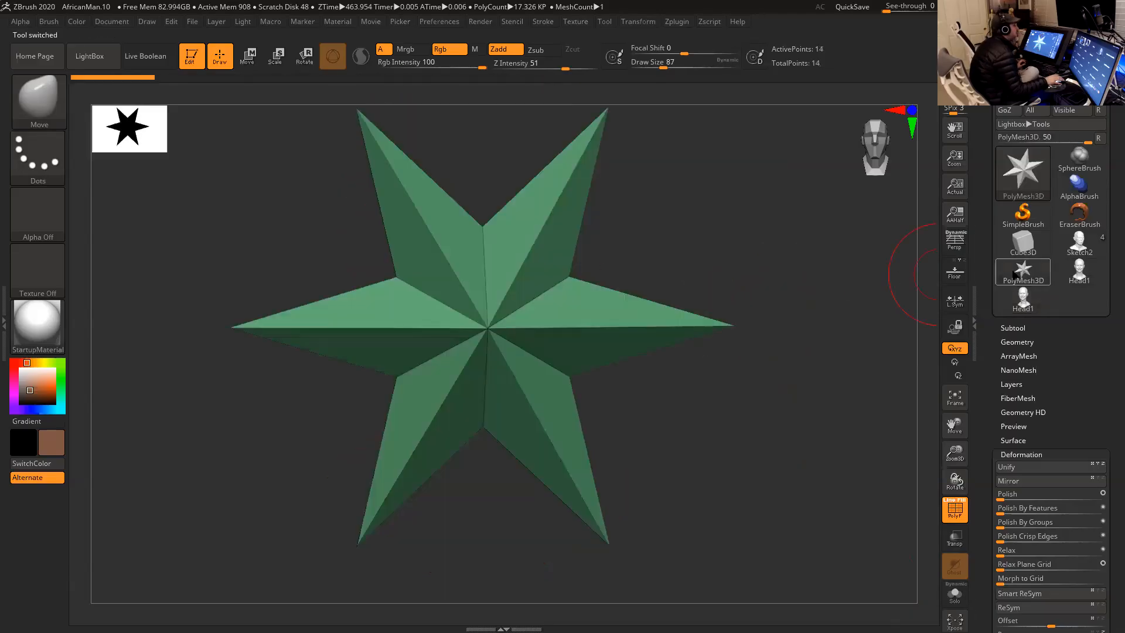
{"action": "left_click", "coordinate": [1020, 82]}
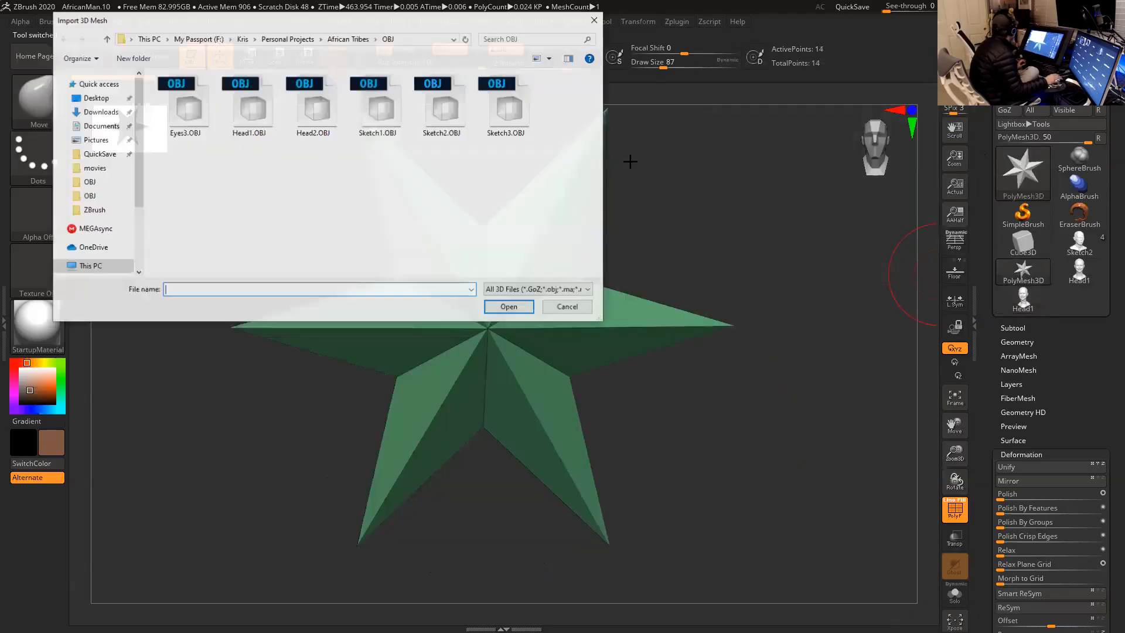
{"action": "left_click", "coordinate": [306, 41]}
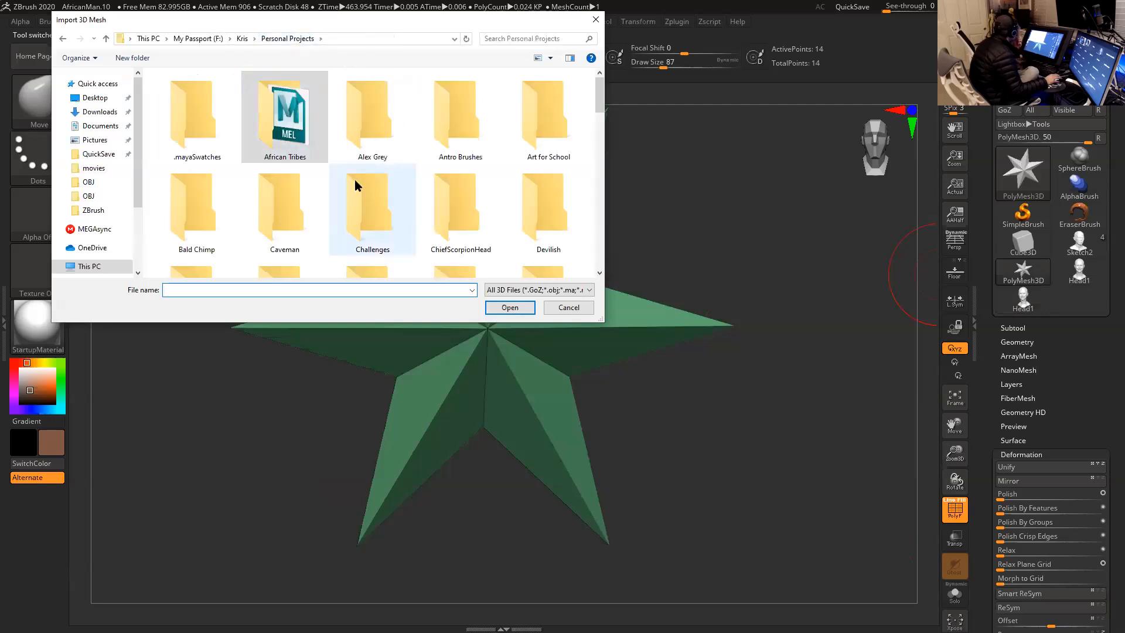
{"action": "scroll", "coordinate": [353, 191], "scroll_direction": "down", "scroll_amount": 5}
{"action": "scroll", "coordinate": [353, 193], "scroll_direction": "down", "scroll_amount": 1}
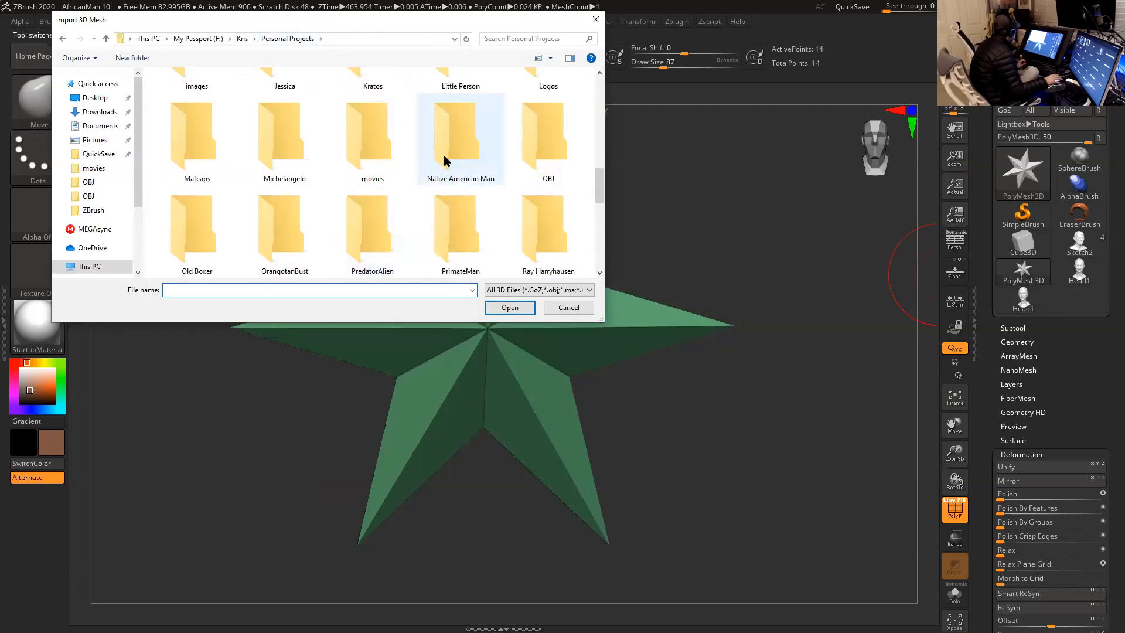
{"action": "double_click", "coordinate": [444, 155]}
{"action": "double_click", "coordinate": [209, 178]}
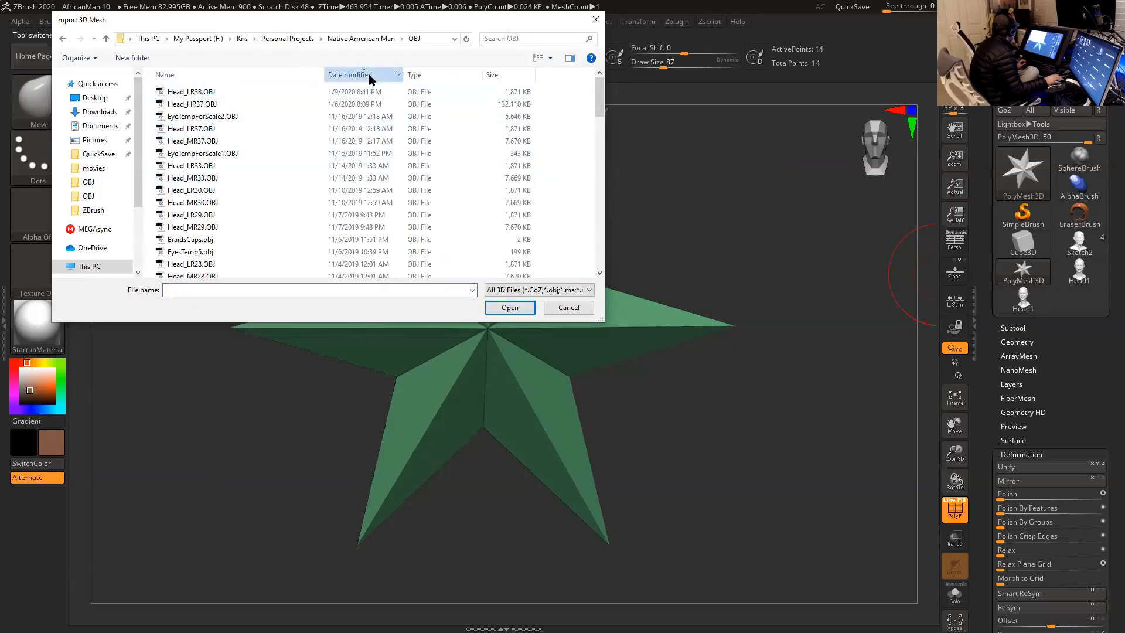
{"action": "left_click", "coordinate": [203, 129]}
{"action": "left_click", "coordinate": [510, 307]}
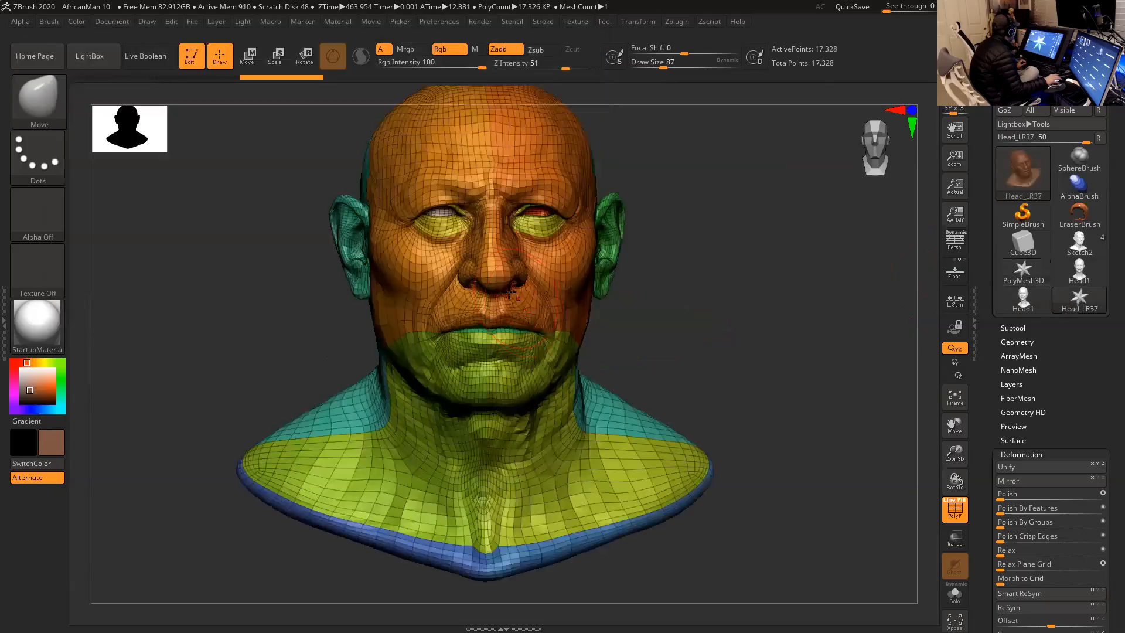
- Turn on perspective and try Smart ReSym on the imported Native American head
{"action": "key", "text": "p"}
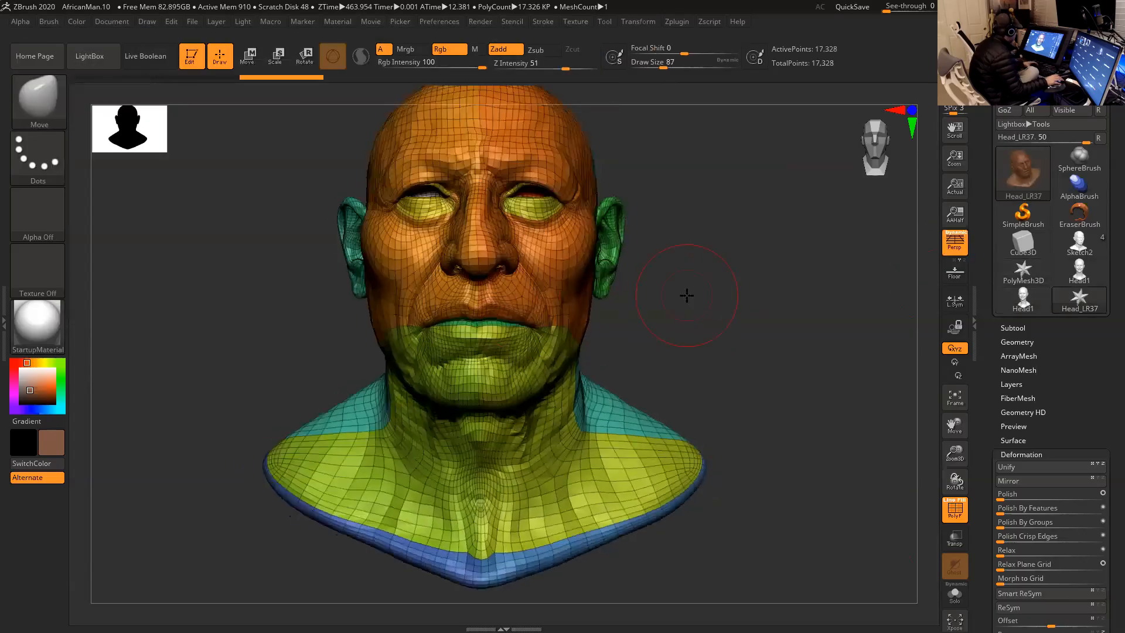
{"action": "left_click_drag", "start_coordinate": [694, 315], "coordinate": [694, 328], "text": "shift"}
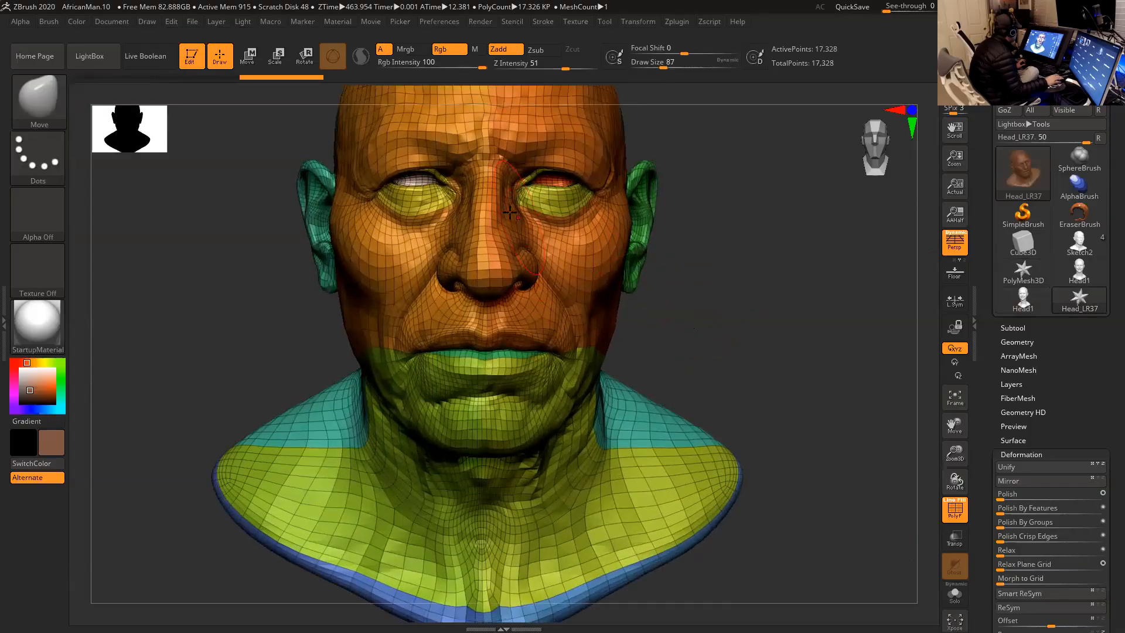
{"action": "left_click", "coordinate": [1028, 595]}
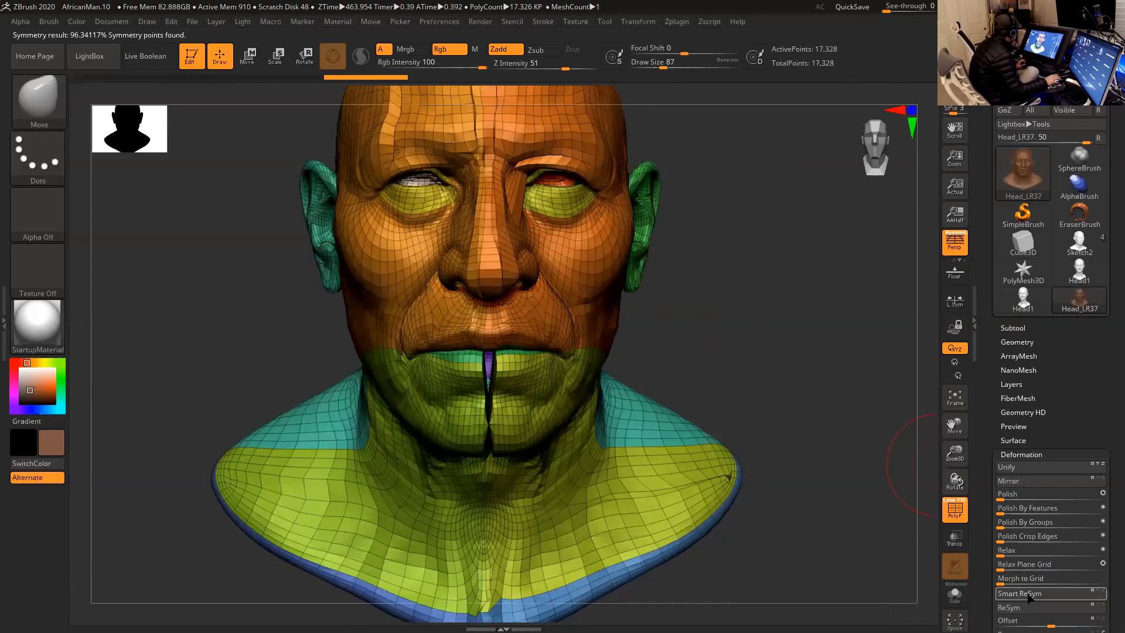
{"action": "mouse_move", "coordinate": [789, 380]}
{"action": "left_mouse_down"}
{"action": "mouse_move", "coordinate": [783, 320]}
{"action": "mouse_move", "coordinate": [789, 342]}
{"action": "mouse_move", "coordinate": [795, 293]}
{"action": "mouse_move", "coordinate": [799, 394]}
{"action": "mouse_move", "coordinate": [790, 377]}
{"action": "left_mouse_up"}
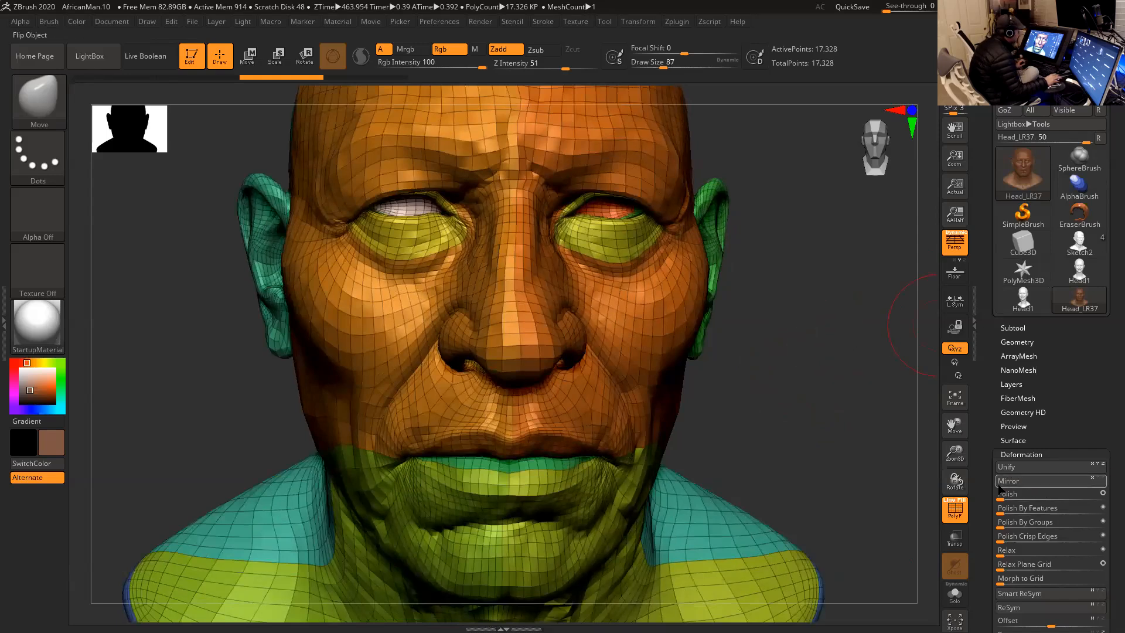
- Delete the Head_LR37 subtool
{"action": "scroll", "coordinate": [980, 453], "scroll_direction": "down", "scroll_amount": 5}
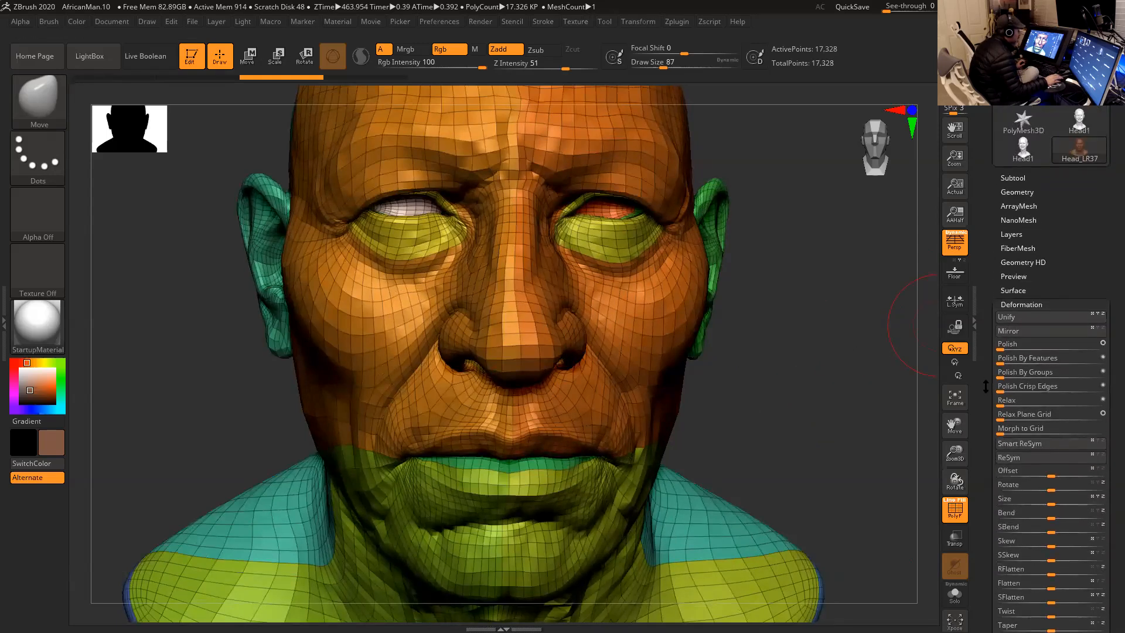
{"action": "left_click", "coordinate": [1019, 295]}
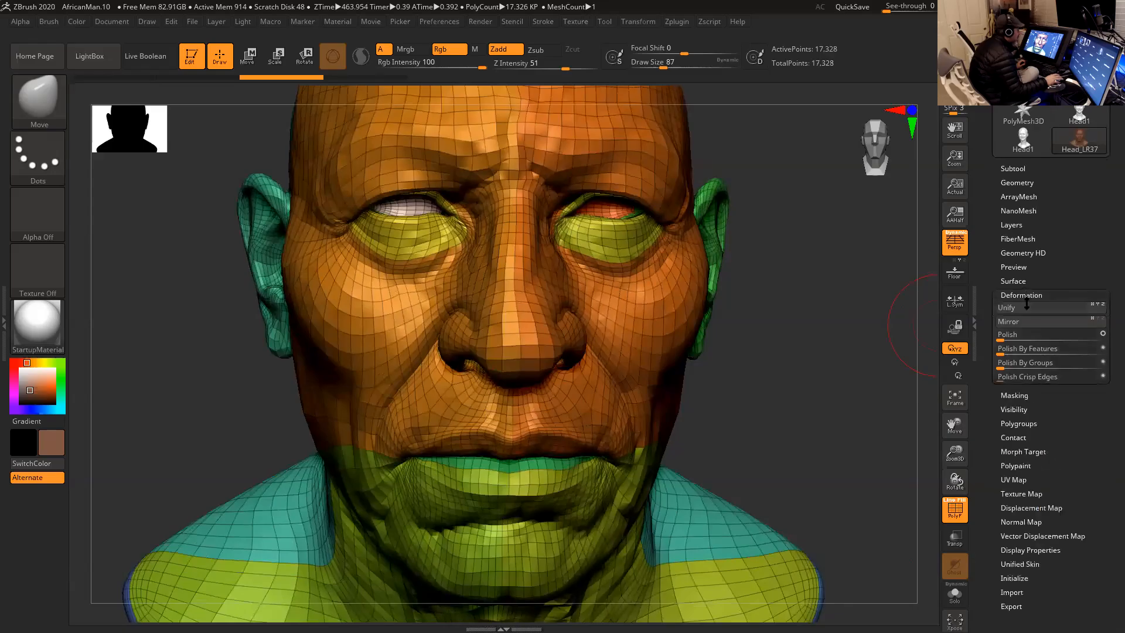
{"action": "left_click", "coordinate": [1016, 170]}
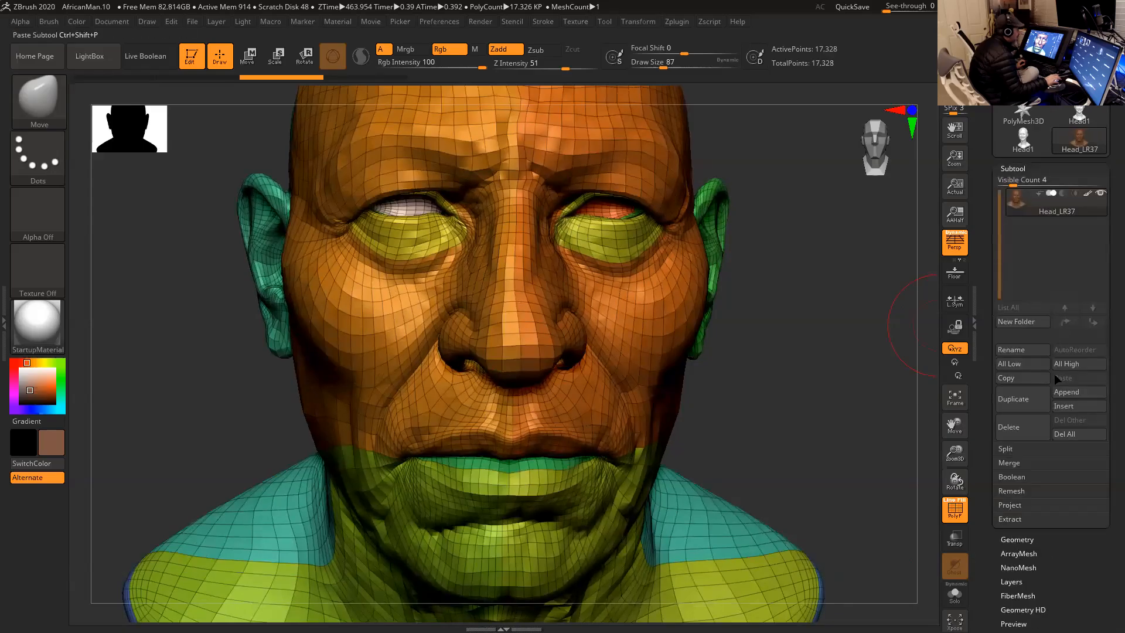
{"action": "left_click", "coordinate": [1036, 431]}
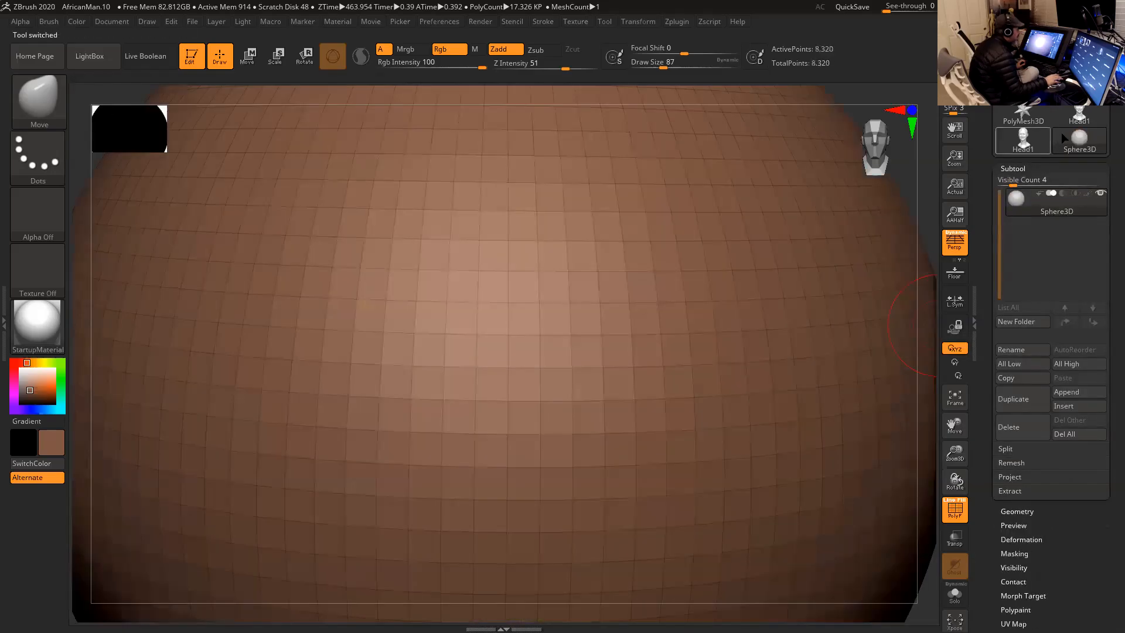
- Activate the Head1 tool, frame the smiling head and compare the two Head1 copies
{"action": "left_click", "coordinate": [1078, 117]}
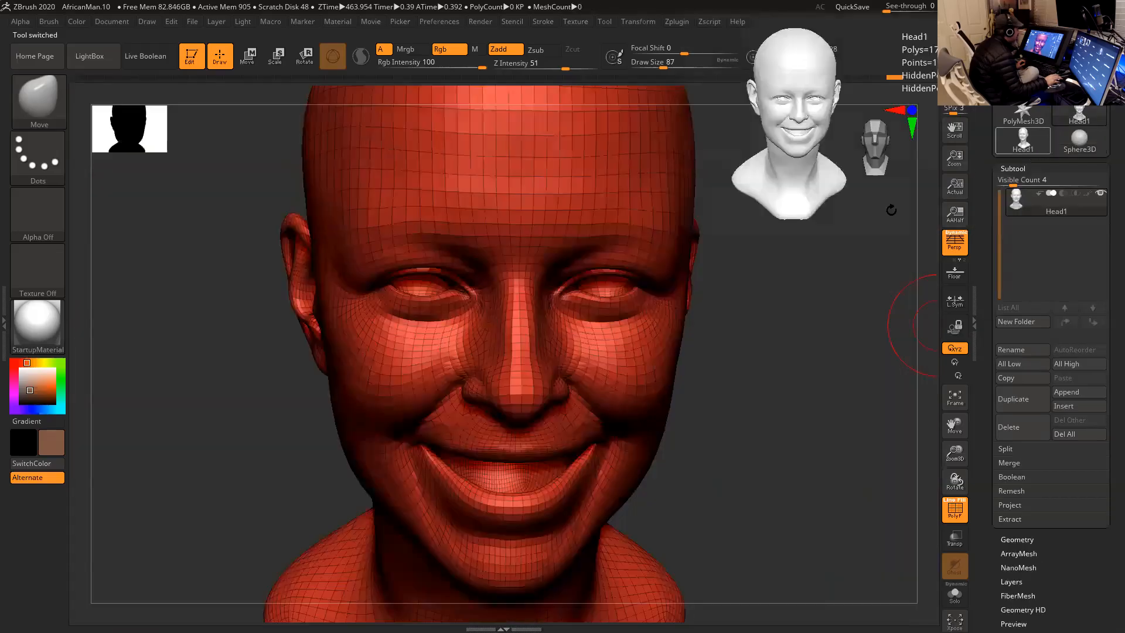
{"action": "key", "text": "f"}
{"action": "left_click_drag", "start_coordinate": [832, 236], "coordinate": [779, 209], "text": "shift"}
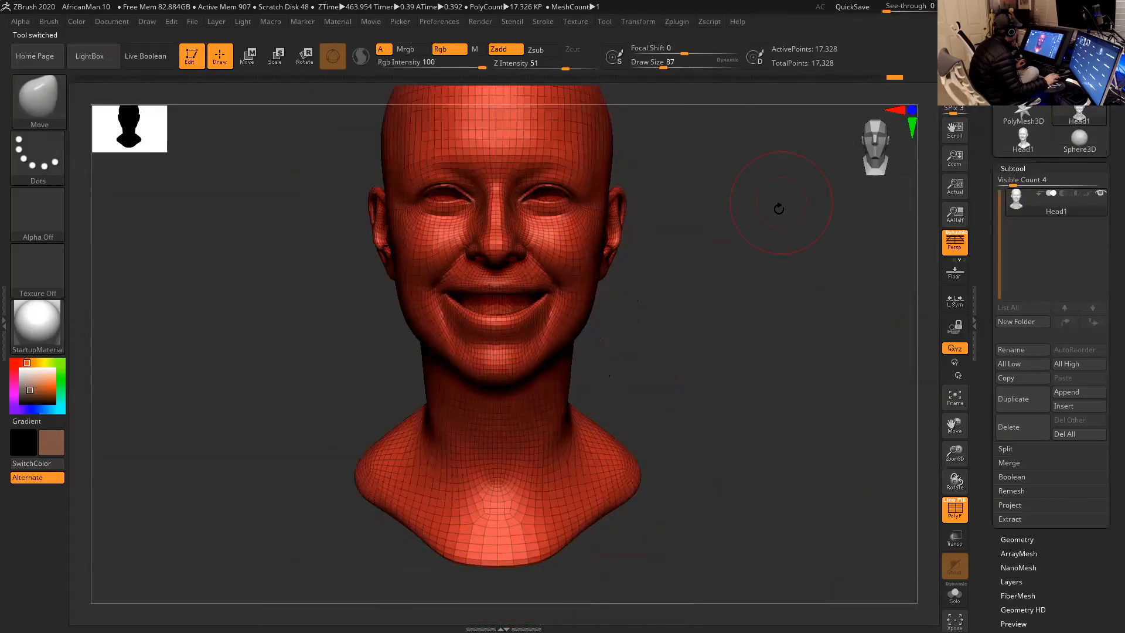
{"action": "mouse_move", "coordinate": [1022, 147]}
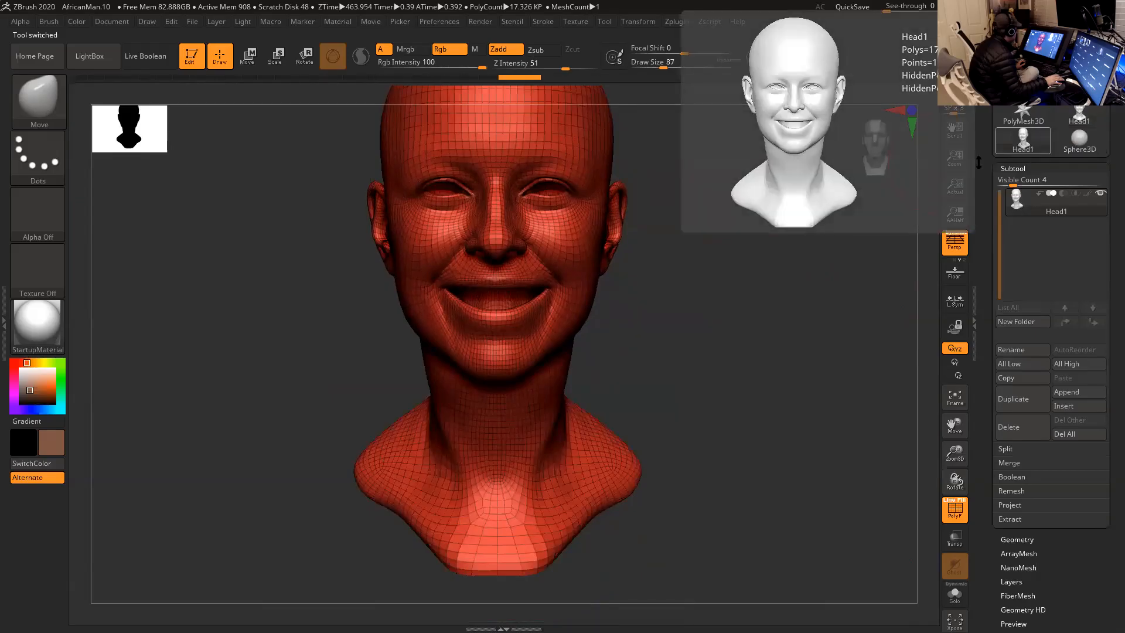
{"action": "mouse_move", "coordinate": [1079, 122]}
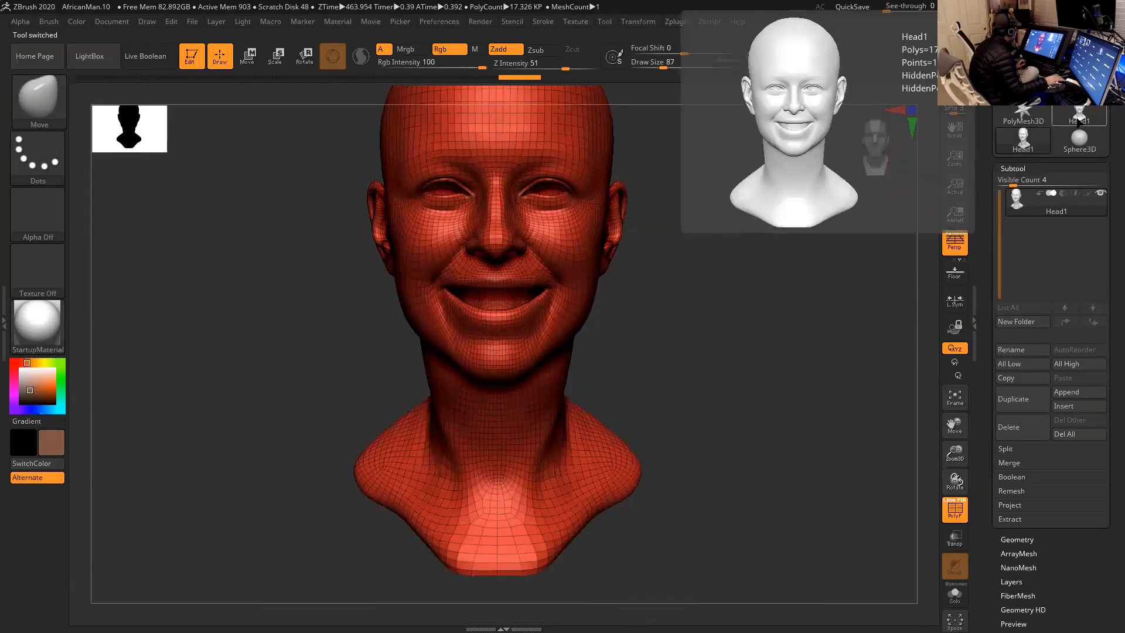
{"action": "left_click_drag", "start_coordinate": [715, 251], "coordinate": [730, 302]}
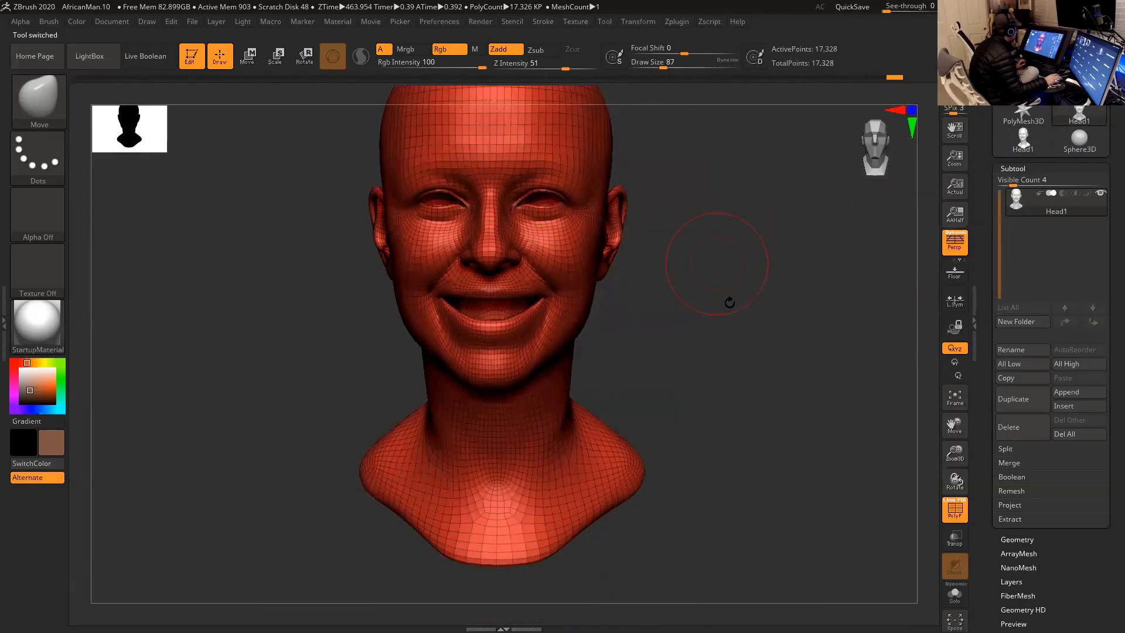
- Run Smart ReSym on the active Head1 mesh
{"action": "left_click_drag", "start_coordinate": [991, 559], "coordinate": [1000, 477]}
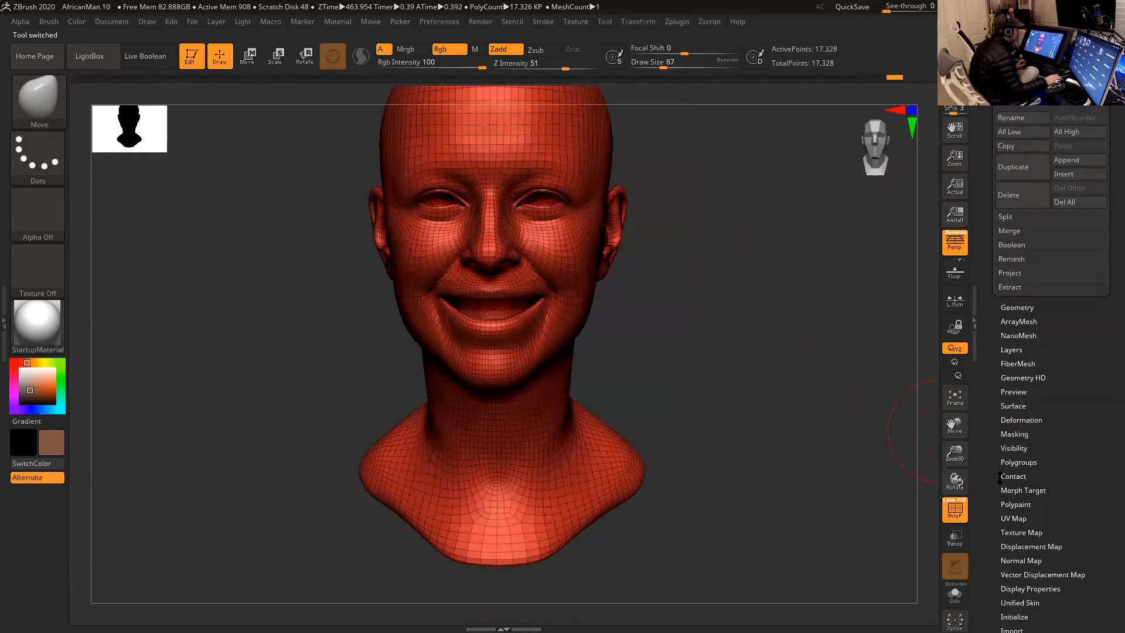
{"action": "left_click", "coordinate": [1023, 419]}
{"action": "left_click", "coordinate": [1022, 205]}
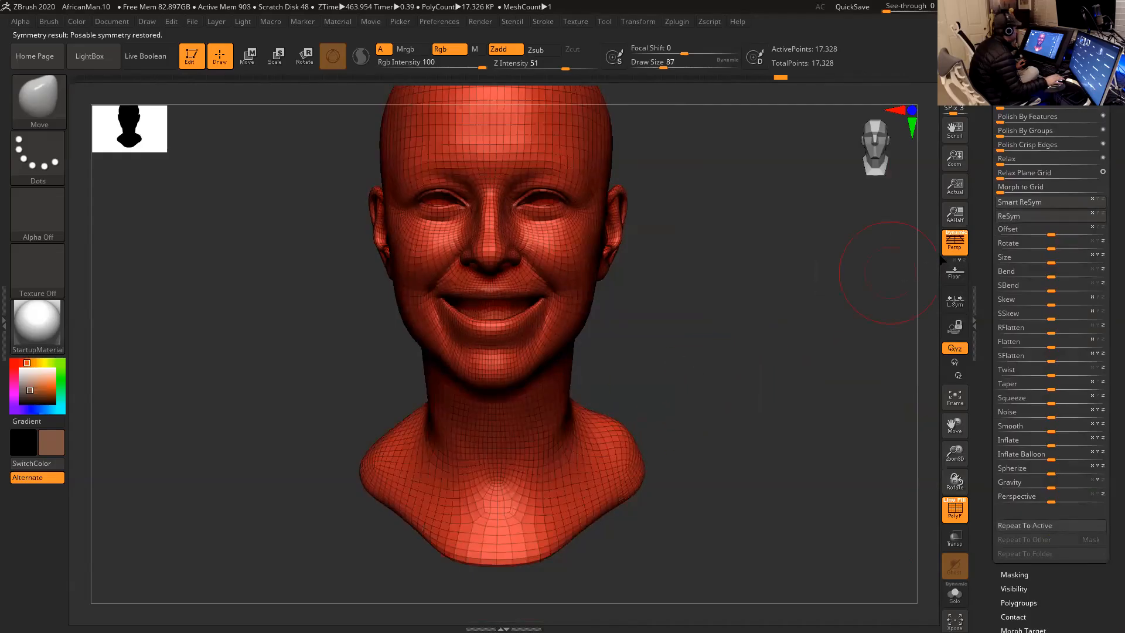
{"action": "left_click", "coordinate": [1037, 205]}
- Activate the duplicate Head1 tool and delete its subtool
{"action": "mouse_move", "coordinate": [991, 185]}
{"action": "left_mouse_down"}
{"action": "mouse_move", "coordinate": [995, 299]}
{"action": "mouse_move", "coordinate": [1026, 280]}
{"action": "left_mouse_up"}
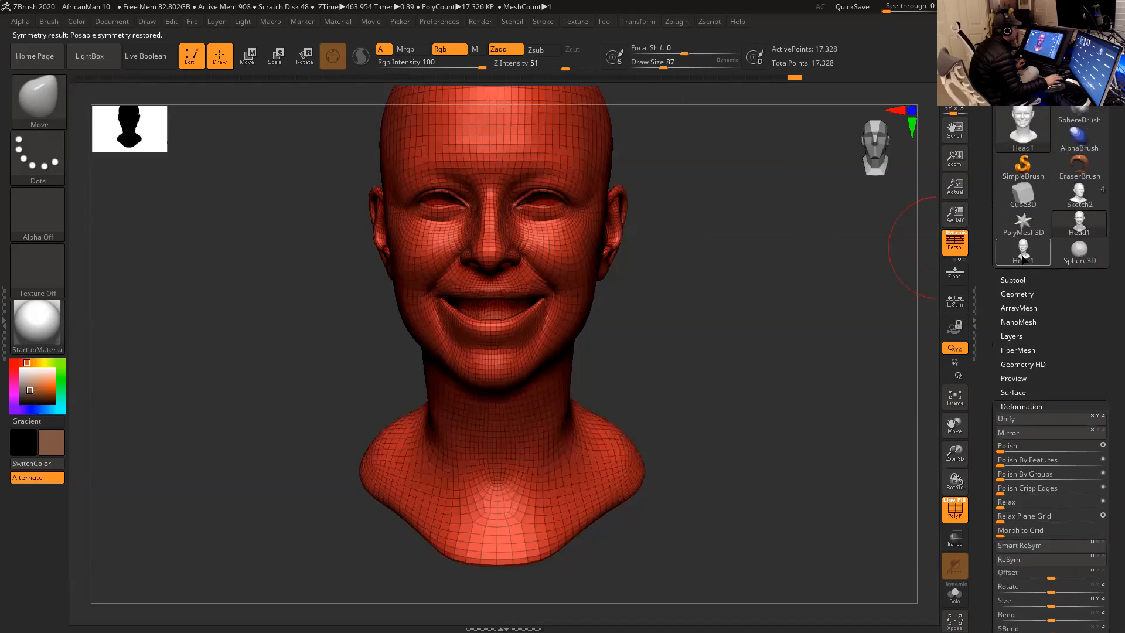
{"action": "left_click", "coordinate": [1023, 253]}
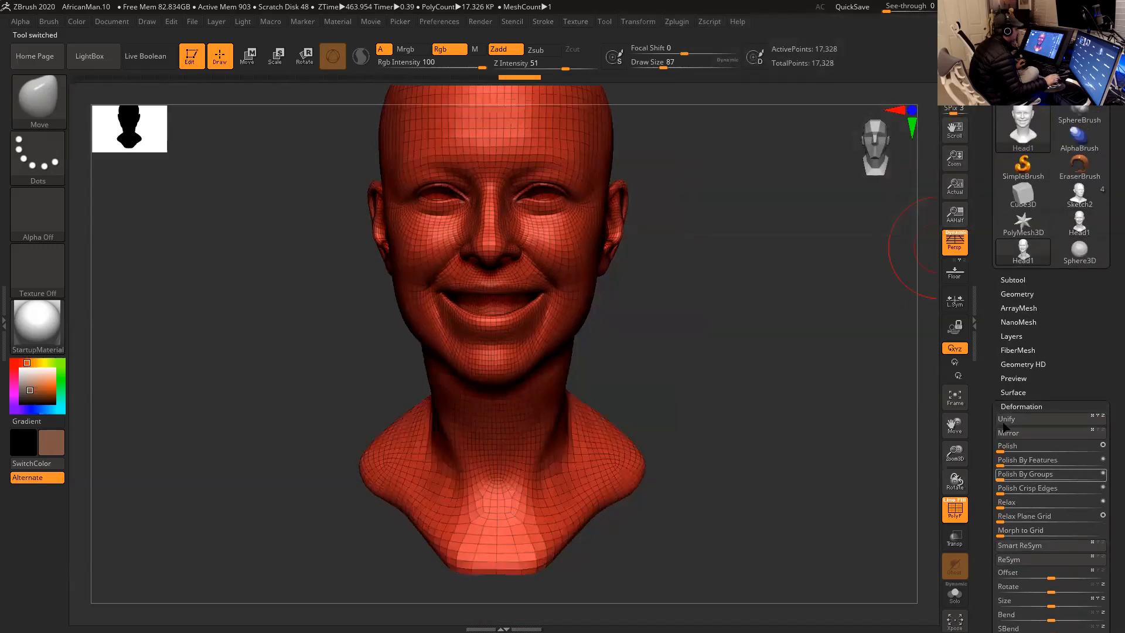
{"action": "left_click", "coordinate": [1016, 282]}
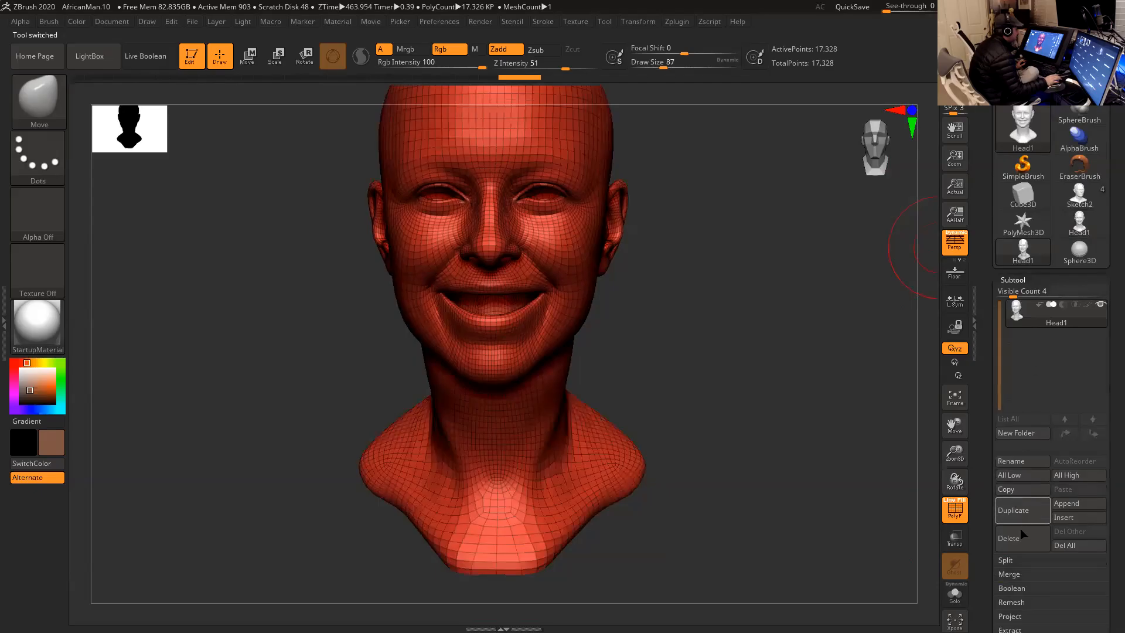
{"action": "left_click", "coordinate": [1021, 539]}
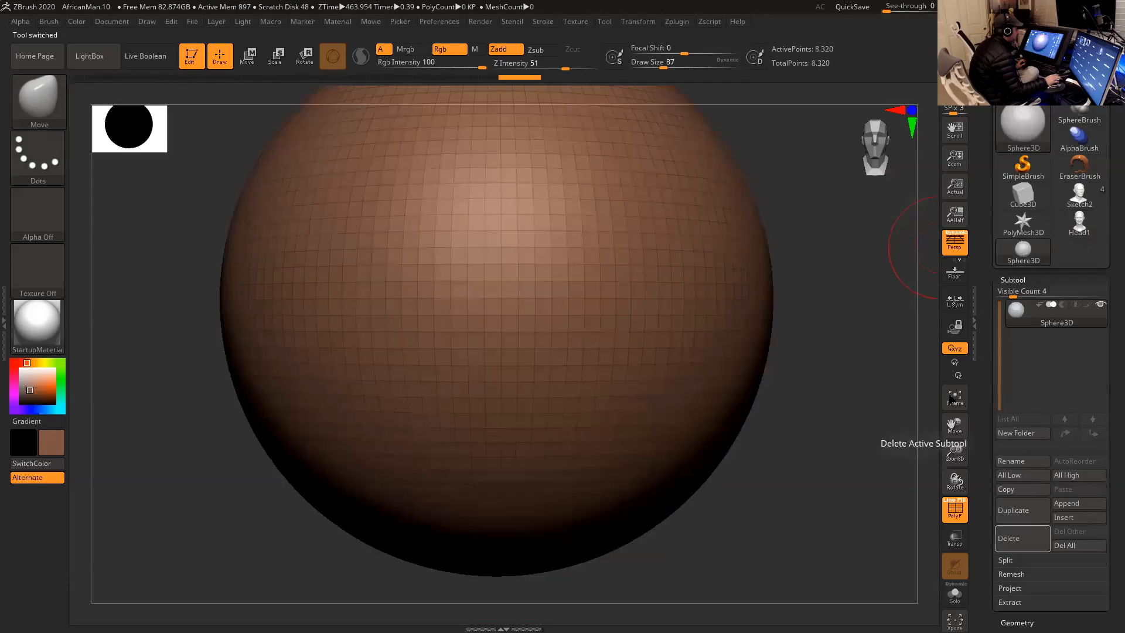
- Activate the Sketch2 tool, frame the African man sculpt and hide its polygon wireframe
{"action": "left_click", "coordinate": [1082, 221]}
{"action": "left_click", "coordinate": [1078, 197]}
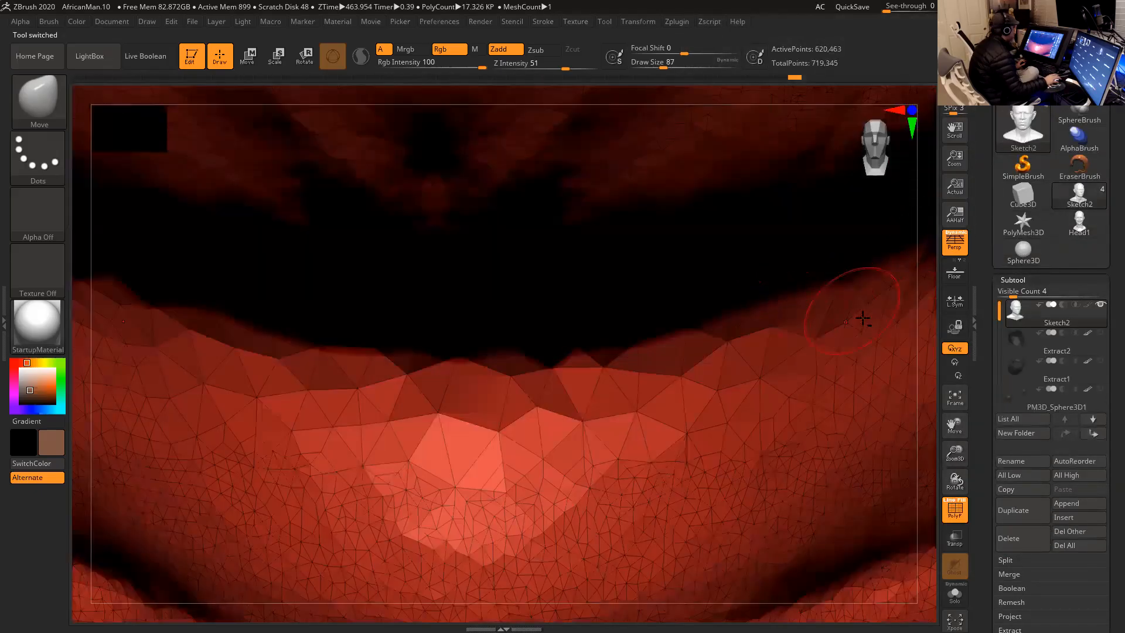
{"action": "key", "text": "shift"}
{"action": "key", "text": "f"}
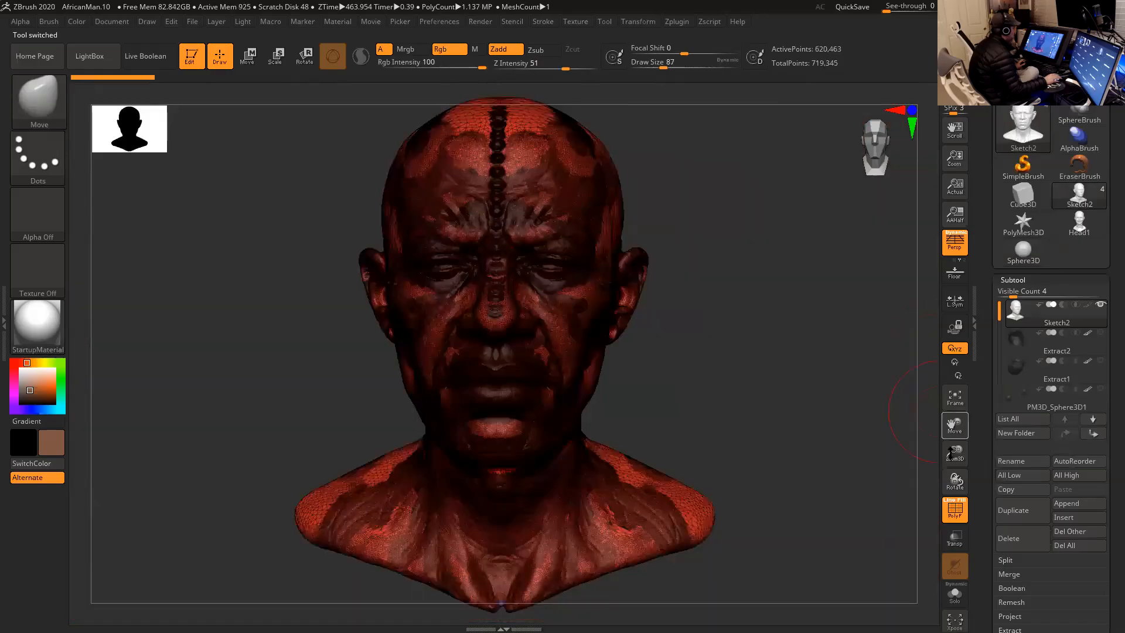
{"action": "left_click", "coordinate": [955, 509]}
{"action": "left_click_drag", "start_coordinate": [771, 370], "coordinate": [864, 356]}
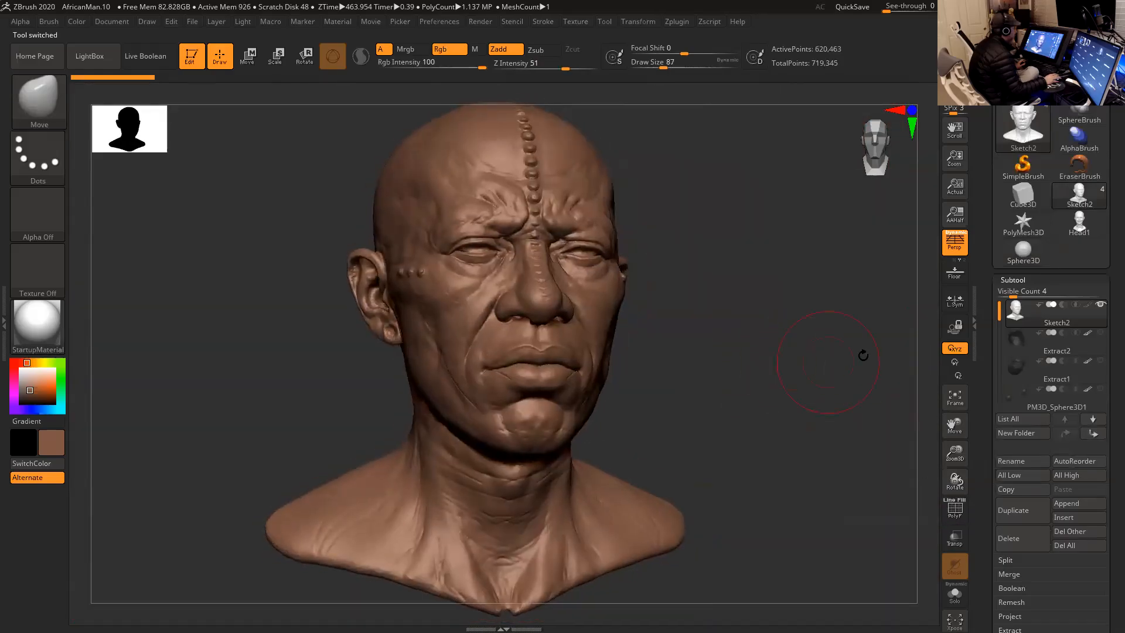
- Check the remaining Head1 tool, return to Sketch2 and append Head1 to it as a subtool
{"action": "left_click", "coordinate": [1080, 222]}
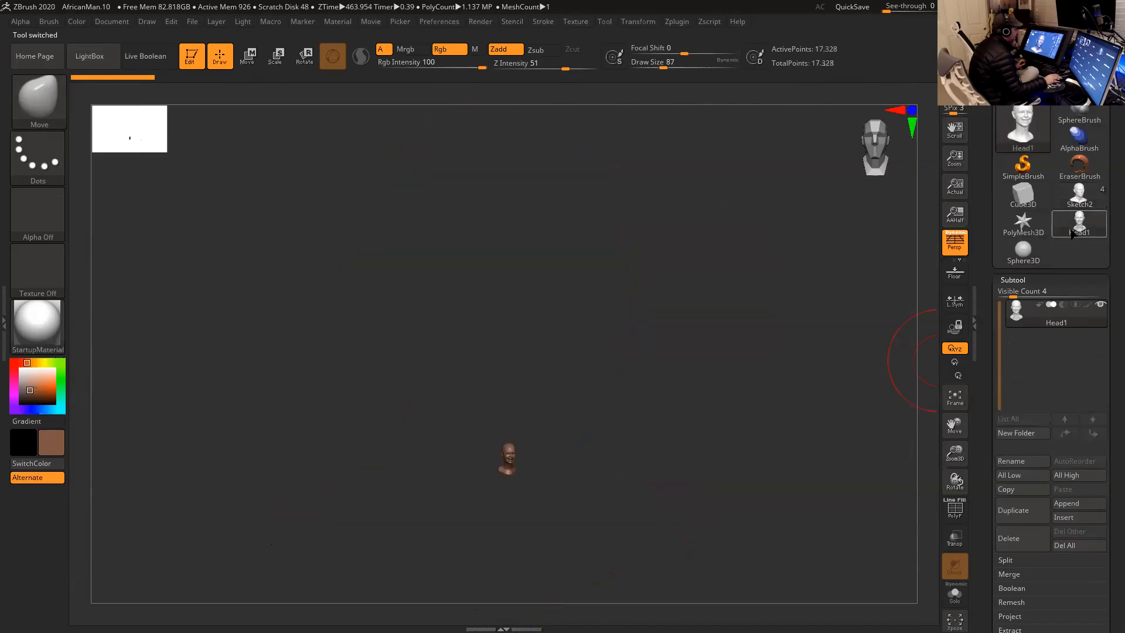
{"action": "left_click", "coordinate": [1077, 199]}
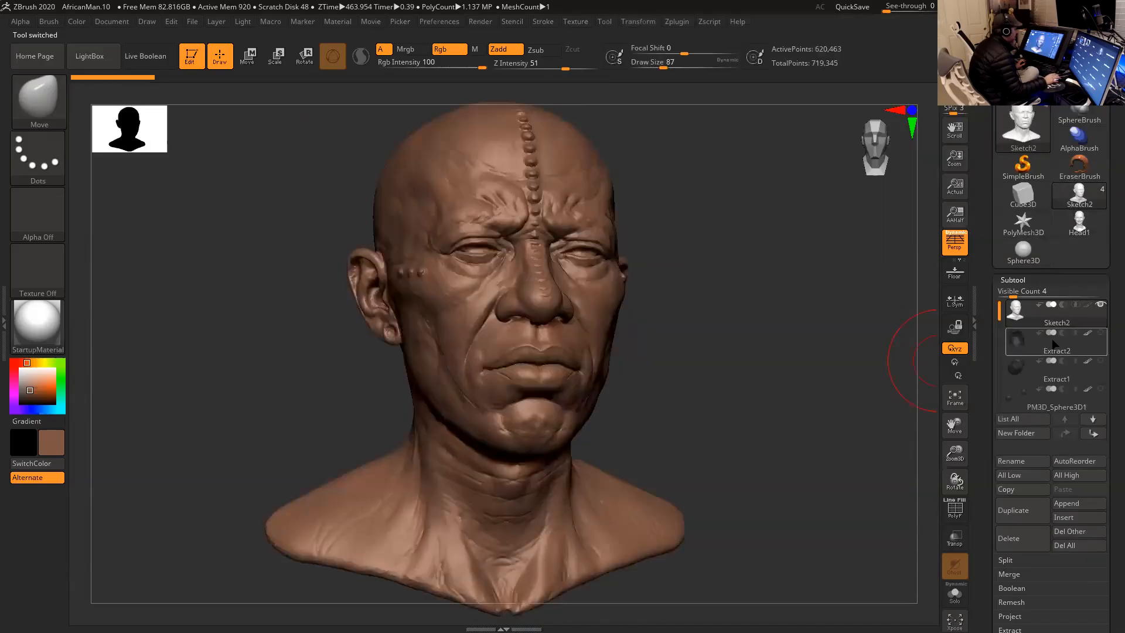
{"action": "left_click", "coordinate": [1076, 504]}
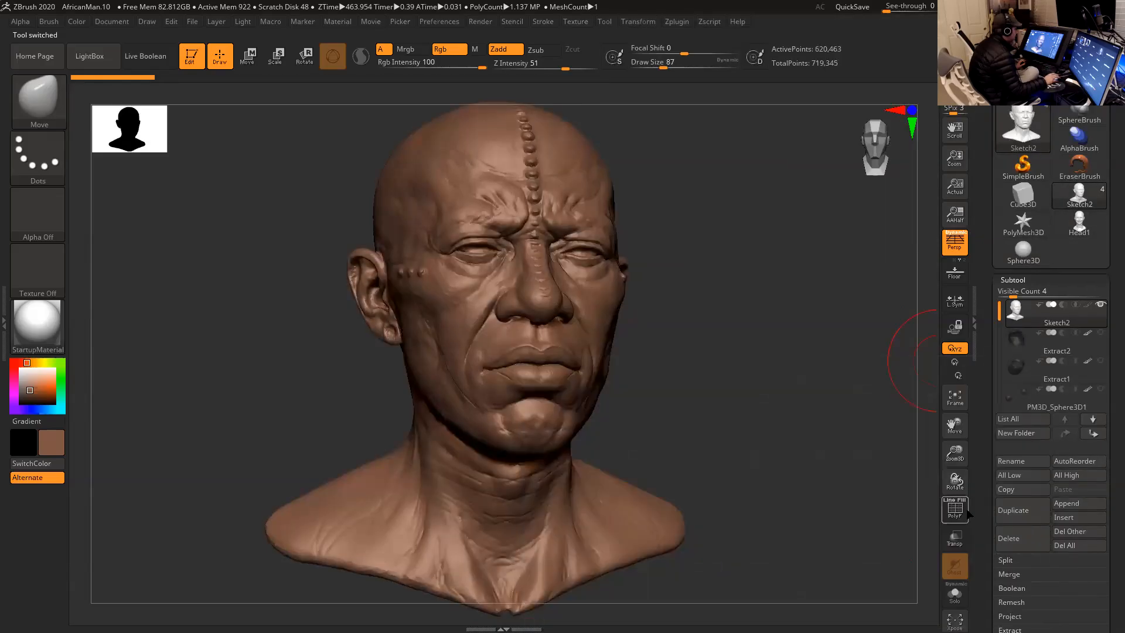
{"action": "left_click", "coordinate": [1079, 504]}
{"action": "left_click", "coordinate": [726, 424]}
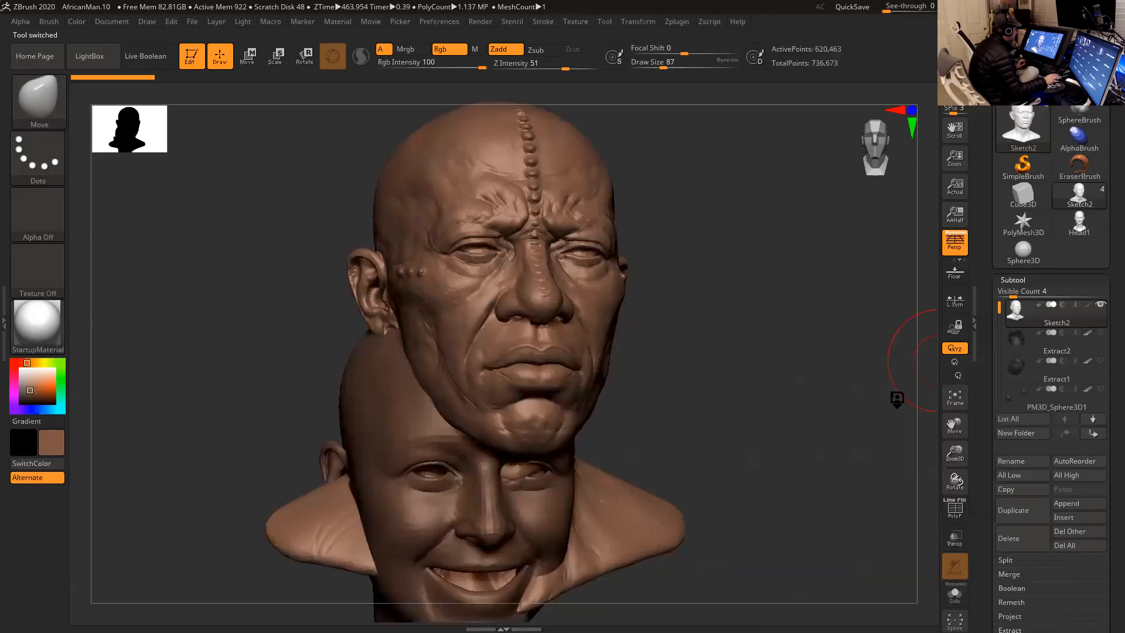
- Enable the move gizmo, select the Head2 subtool and reorder it to the top of the list above Sketch2
{"action": "left_click_drag", "start_coordinate": [732, 396], "coordinate": [723, 395], "text": "shift"}
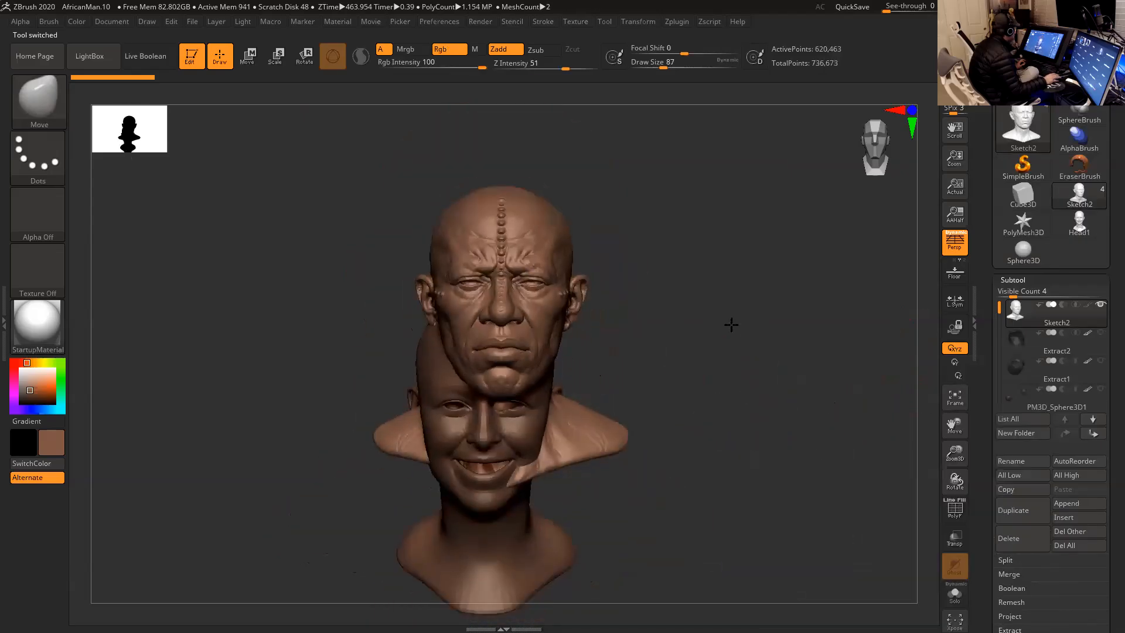
{"action": "key", "text": "w"}
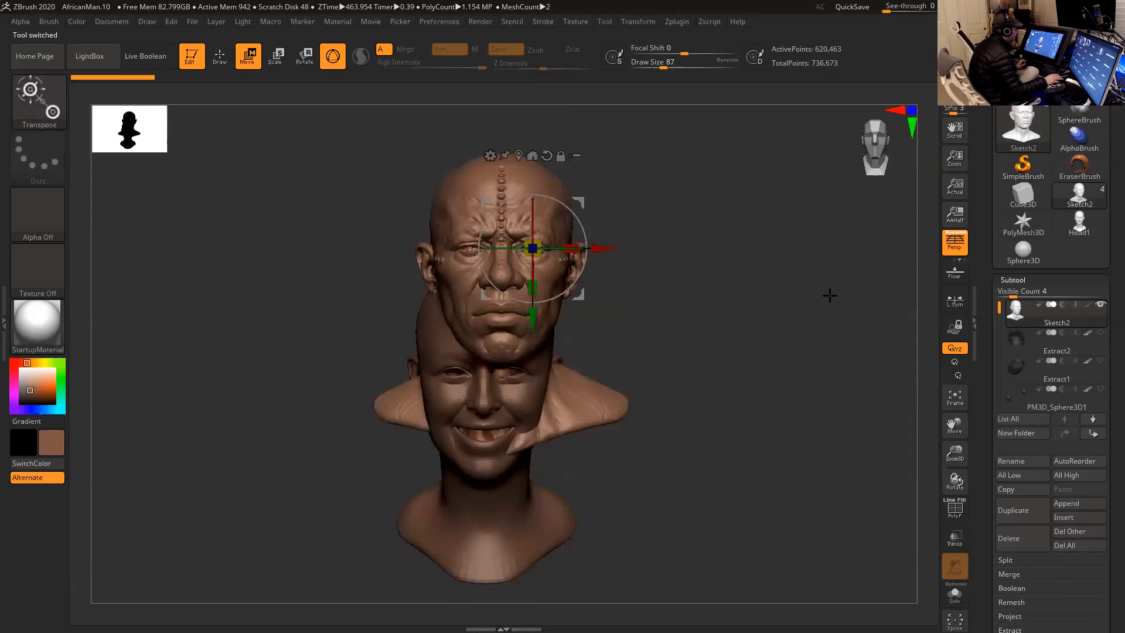
{"action": "left_click_drag", "start_coordinate": [1000, 309], "coordinate": [1000, 371]}
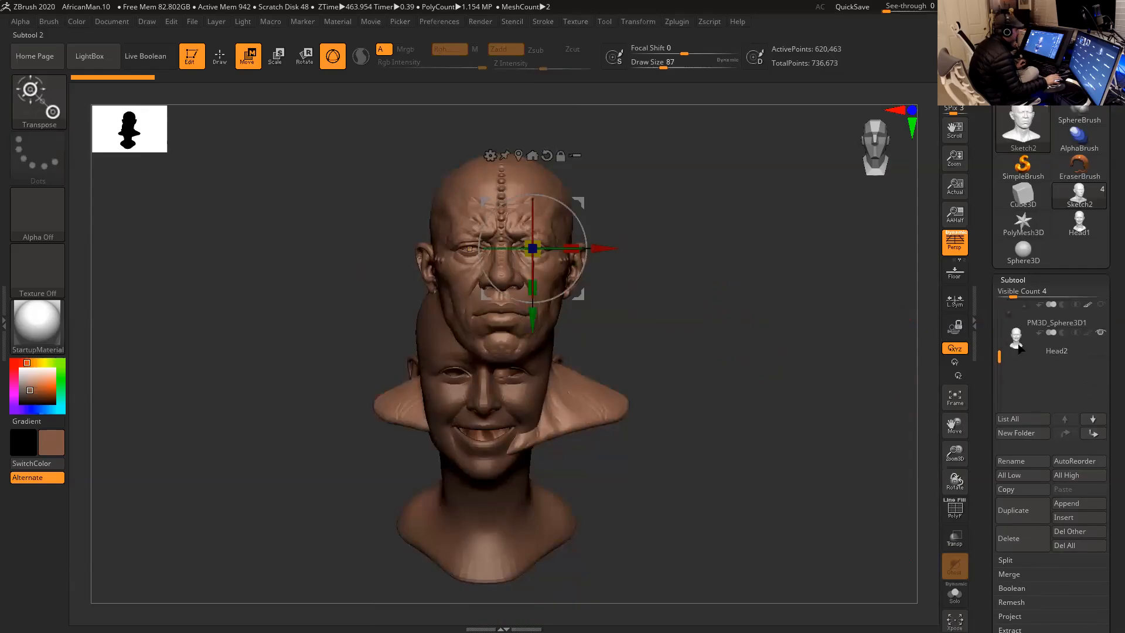
{"action": "left_click", "coordinate": [1020, 349]}
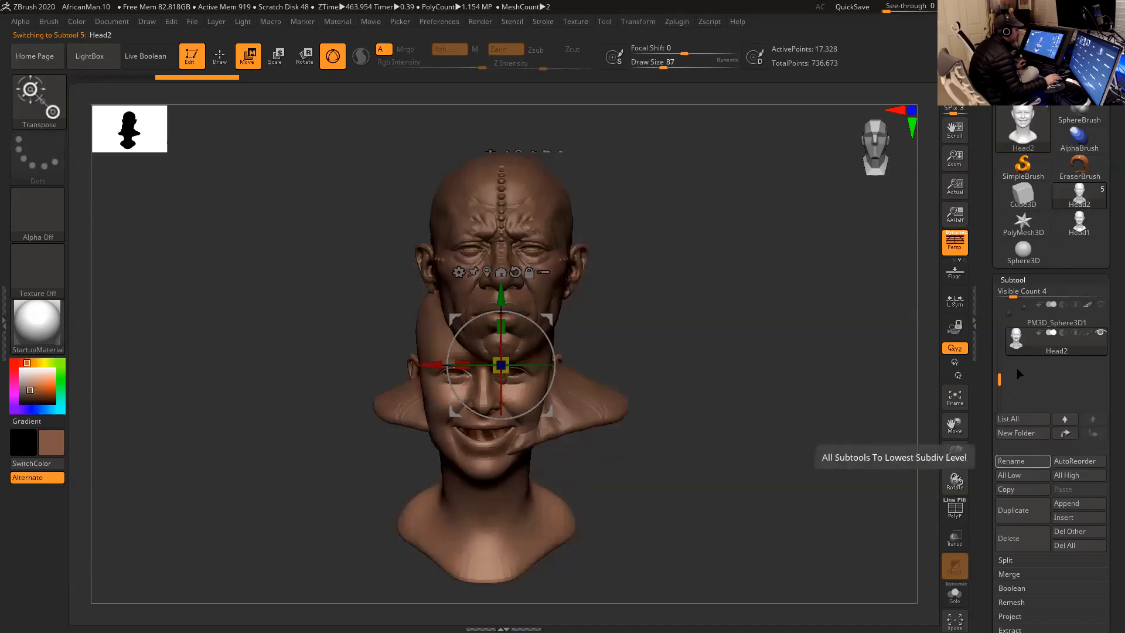
{"action": "left_click", "coordinate": [1065, 434]}
{"action": "left_click", "coordinate": [1067, 434]}
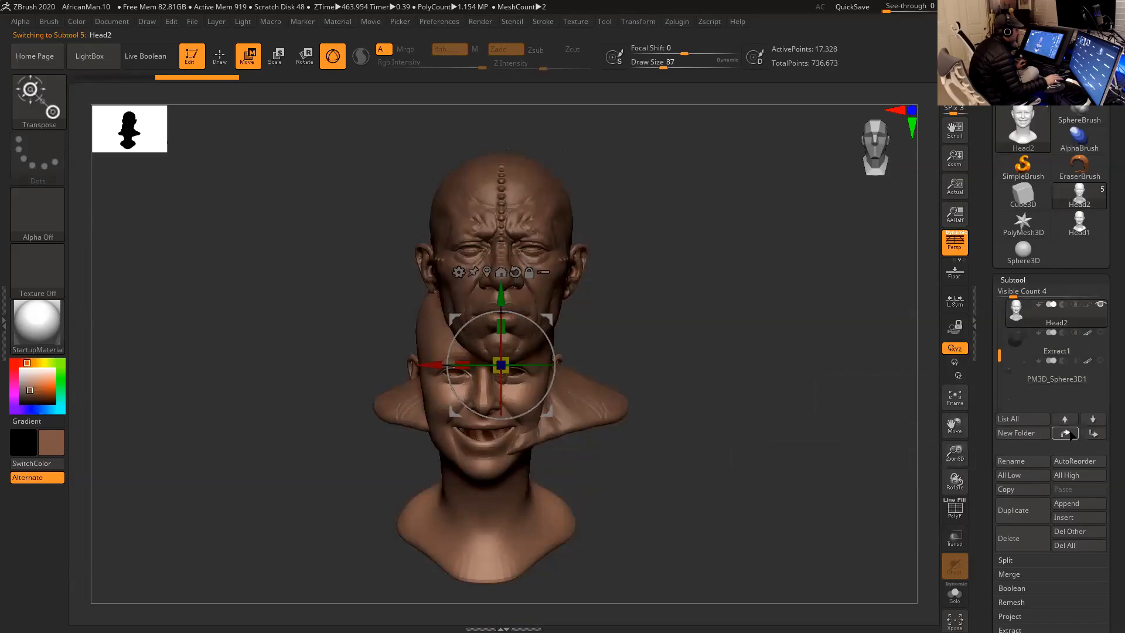
{"action": "left_click", "coordinate": [1042, 350]}
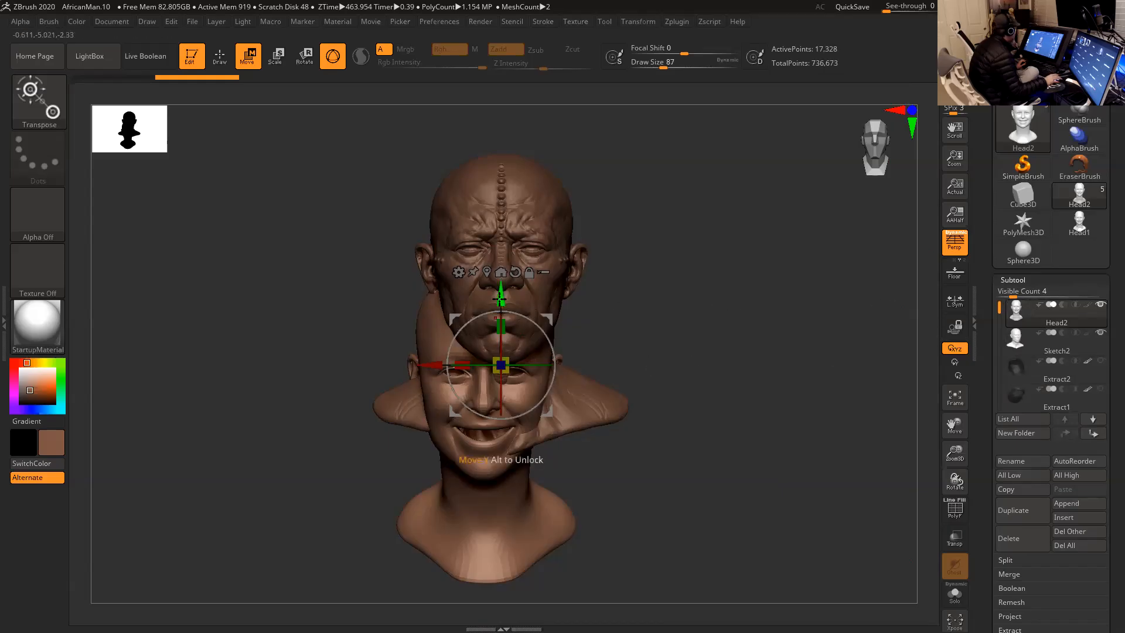
- Move the smiling head sideways onto the sculpt's centre line and centre the gizmo on its unmasked mesh
{"action": "left_click_drag", "start_coordinate": [500, 299], "coordinate": [501, 179]}
{"action": "left_click_drag", "start_coordinate": [443, 243], "coordinate": [456, 243]}
{"action": "left_click_drag", "start_coordinate": [514, 205], "coordinate": [514, 332]}
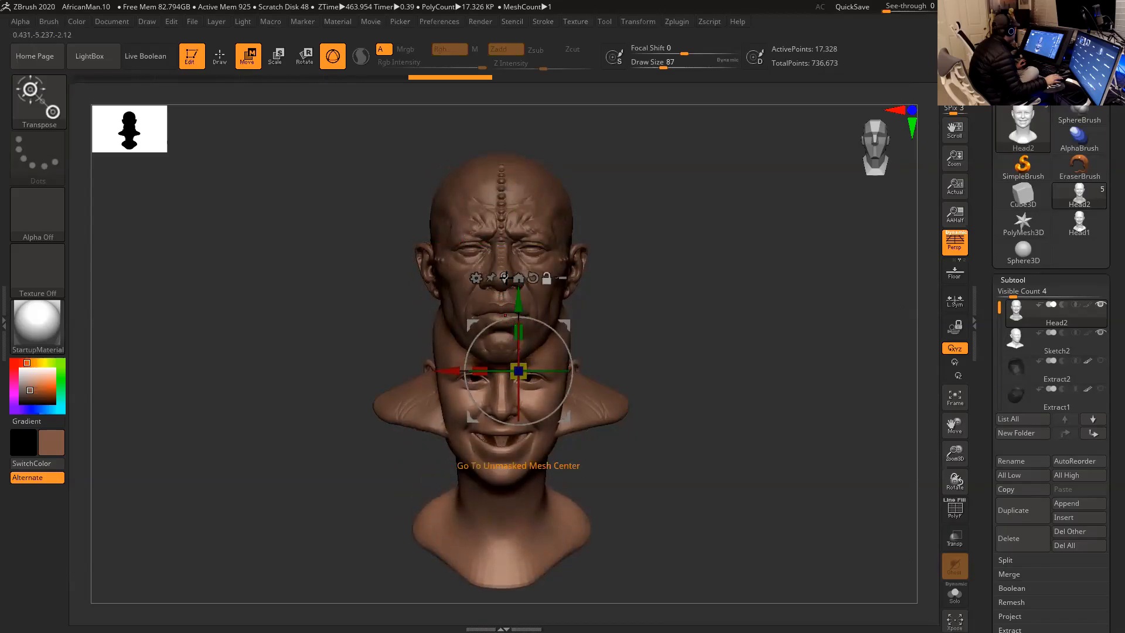
{"action": "left_click", "coordinate": [504, 278]}
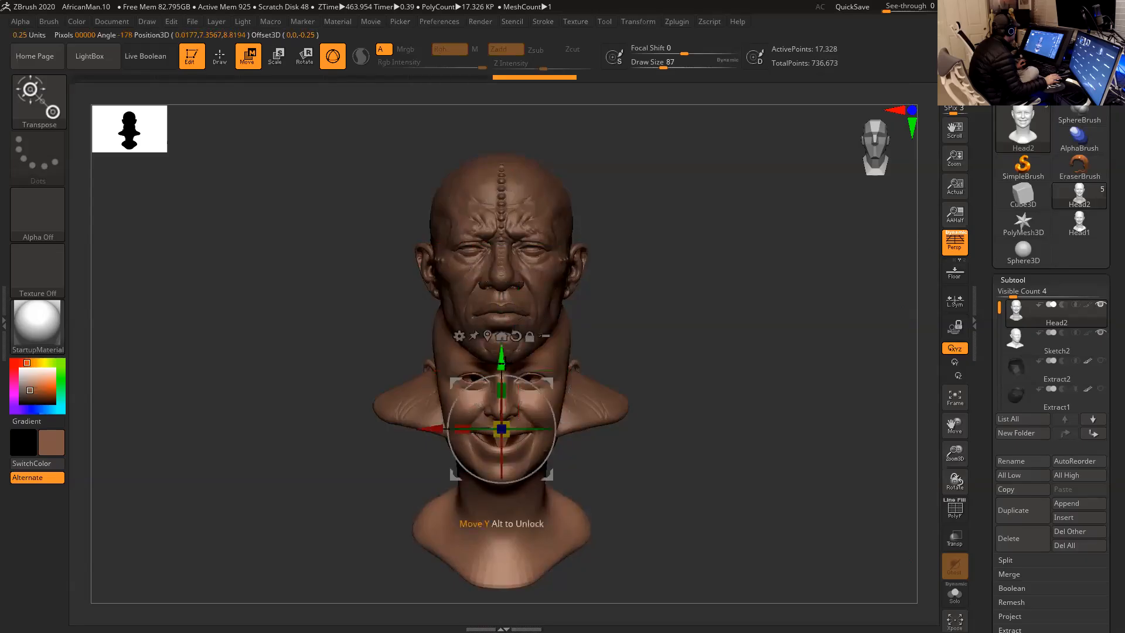
{"action": "mouse_move", "coordinate": [502, 355]}
{"action": "left_mouse_down"}
{"action": "mouse_move", "coordinate": [503, 198]}
{"action": "mouse_move", "coordinate": [503, 366]}
{"action": "mouse_move", "coordinate": [546, 419]}
{"action": "left_mouse_up"}
- Realign the symmetry of the smiling head with Smart ReSym from the Deformation options
{"action": "left_click_drag", "start_coordinate": [707, 443], "coordinate": [719, 353], "text": "alt"}
{"action": "scroll", "coordinate": [990, 405], "scroll_direction": "down", "scroll_amount": 5}
{"action": "left_click", "coordinate": [1021, 457]}
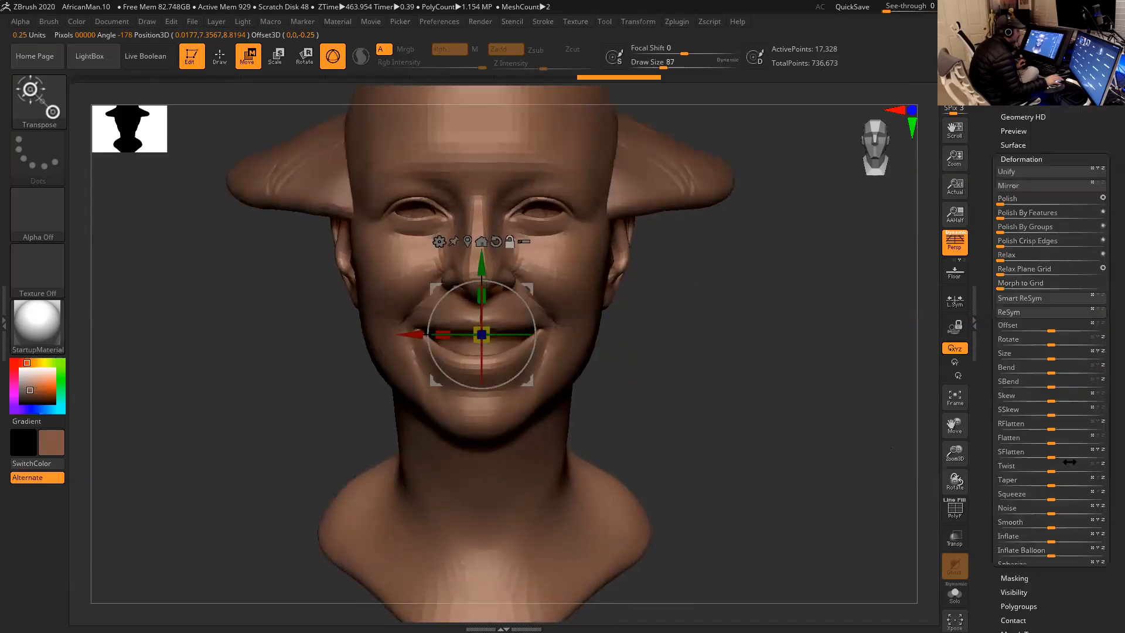
{"action": "scroll", "coordinate": [1043, 293], "scroll_direction": "down", "scroll_amount": 1}
{"action": "left_click", "coordinate": [1041, 241]}
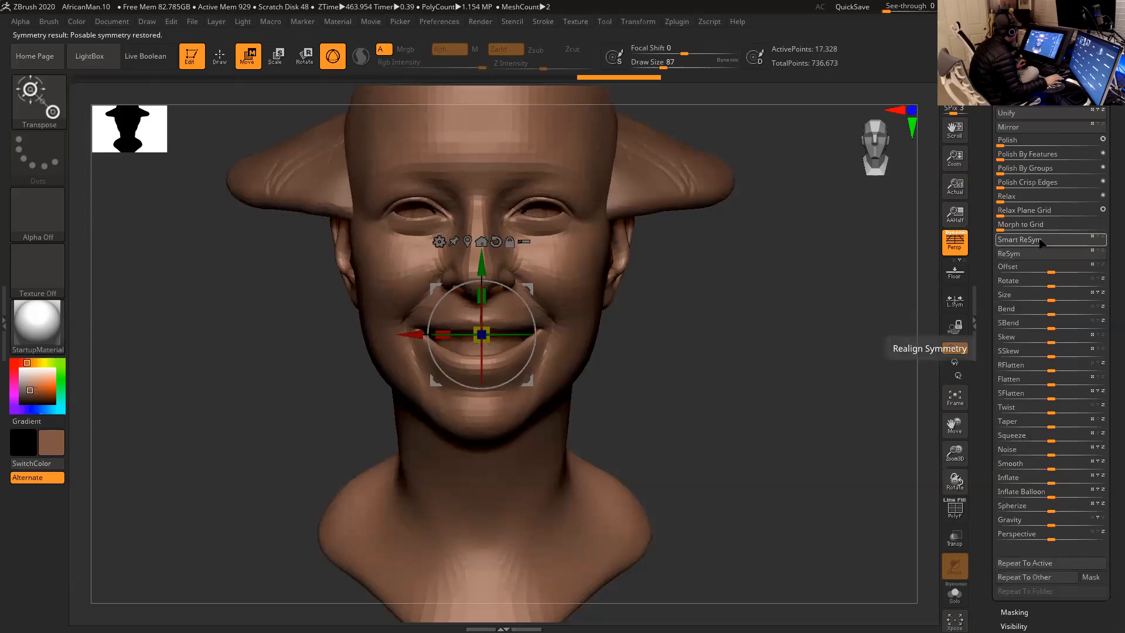
{"action": "right_click_drag", "start_coordinate": [801, 354], "coordinate": [785, 331], "text": "ctrl"}
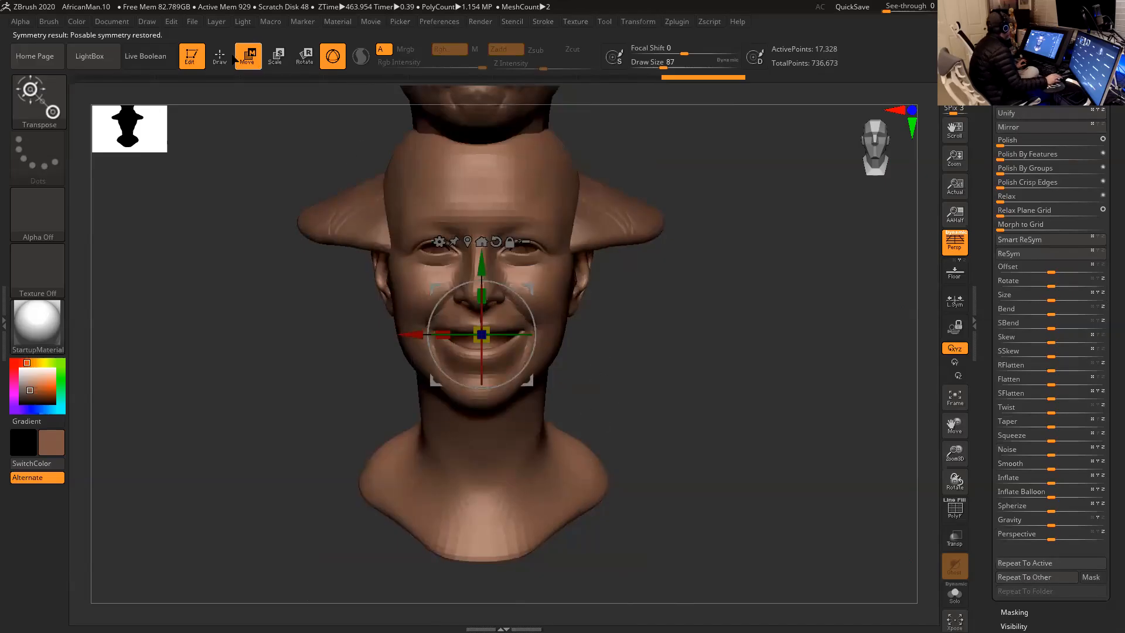
{"action": "key", "text": "q"}
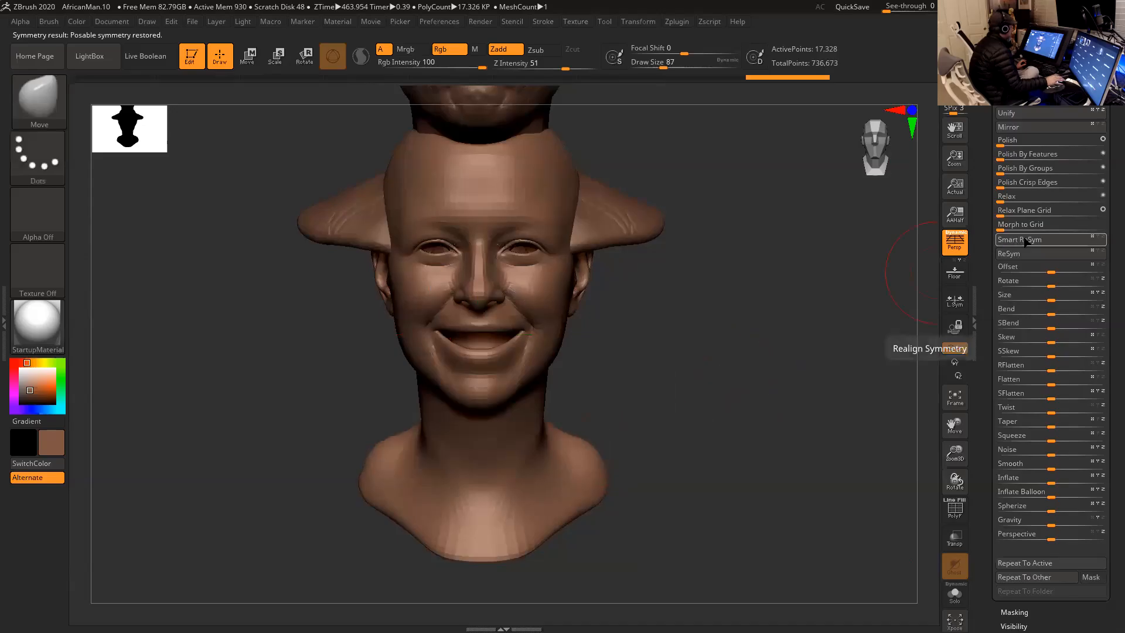
- Move the smiling head up and forward until it overlaps the African man's head
{"action": "mouse_move", "coordinate": [711, 369]}
{"action": "left_mouse_down", "text": "alt"}
{"action": "mouse_move", "coordinate": [736, 455]}
{"action": "mouse_move", "coordinate": [701, 479]}
{"action": "left_mouse_up", "text": "alt"}
{"action": "key", "text": "w"}
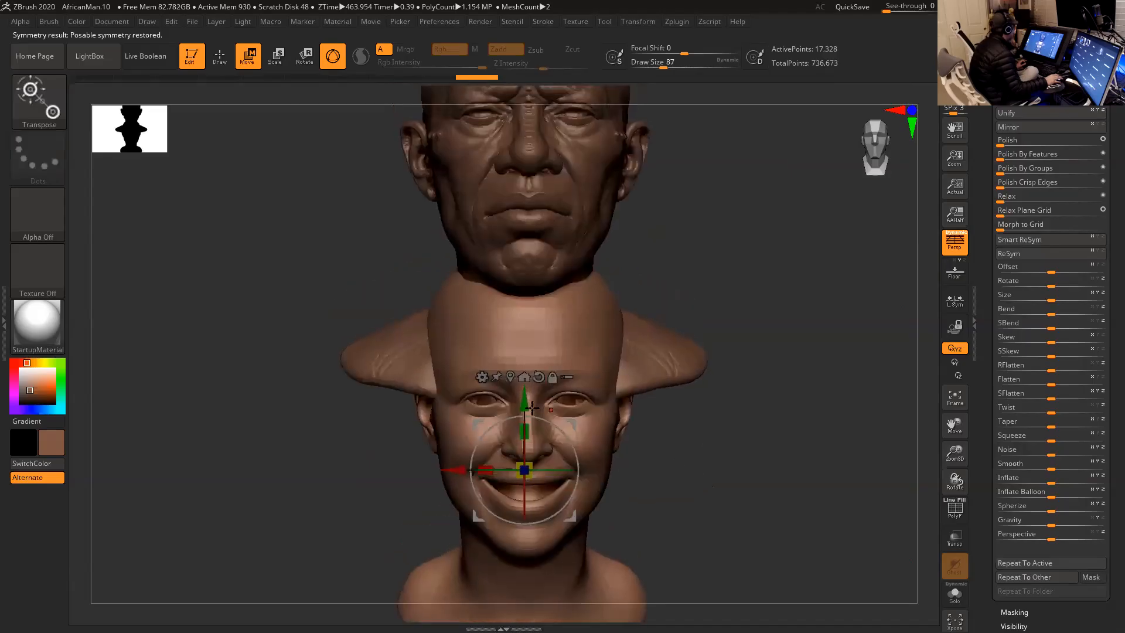
{"action": "left_click_drag", "start_coordinate": [524, 403], "coordinate": [523, 163]}
{"action": "left_click_drag", "start_coordinate": [708, 217], "coordinate": [616, 276], "text": "alt"}
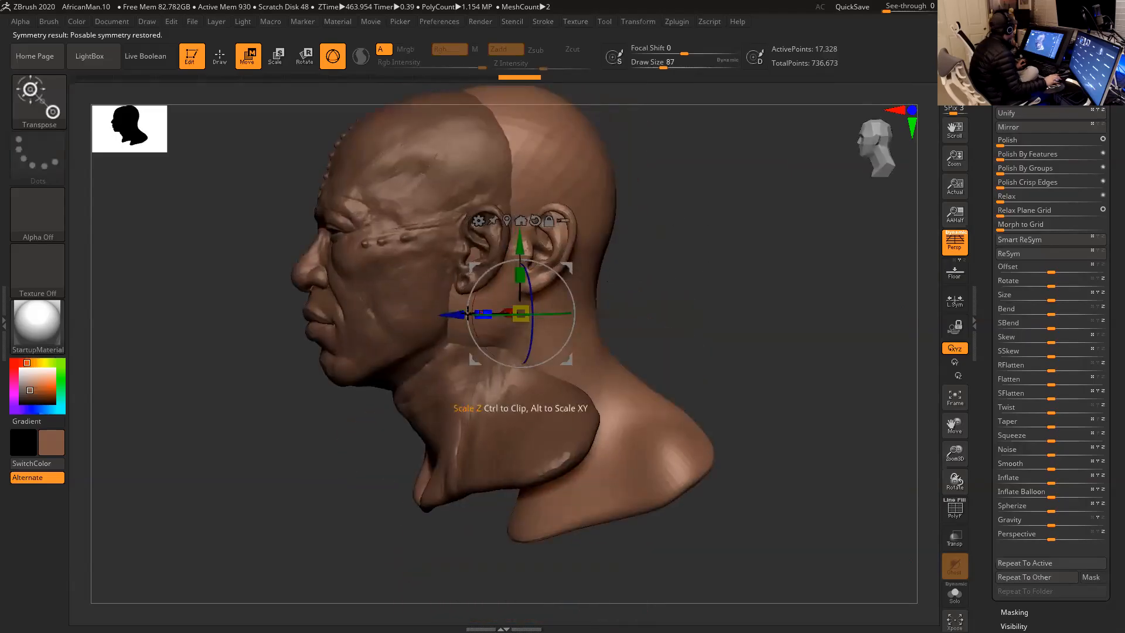
{"action": "left_click_drag", "start_coordinate": [422, 310], "coordinate": [374, 314]}
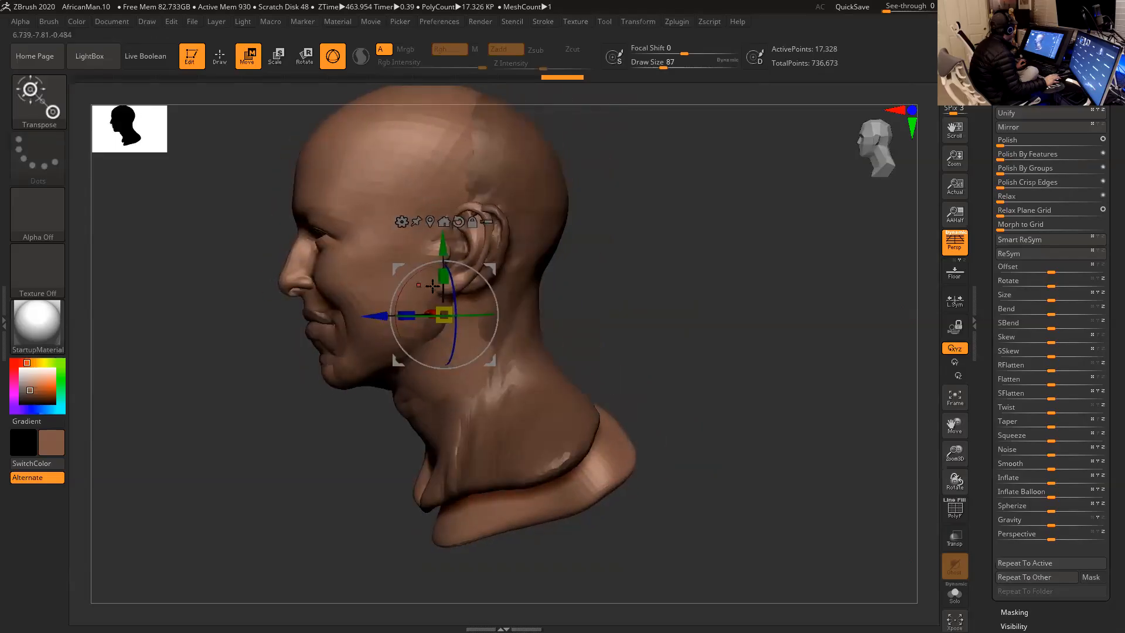
- Fine-tune the smiling head's tilt, height and depth against the sculpt in profile view
{"action": "mouse_move", "coordinate": [495, 297]}
{"action": "left_mouse_down"}
{"action": "mouse_move", "coordinate": [482, 280]}
{"action": "mouse_move", "coordinate": [494, 303]}
{"action": "mouse_move", "coordinate": [492, 293]}
{"action": "left_mouse_up"}
{"action": "left_click_drag", "start_coordinate": [450, 253], "coordinate": [450, 259]}
{"action": "left_click_drag", "start_coordinate": [383, 317], "coordinate": [386, 314]}
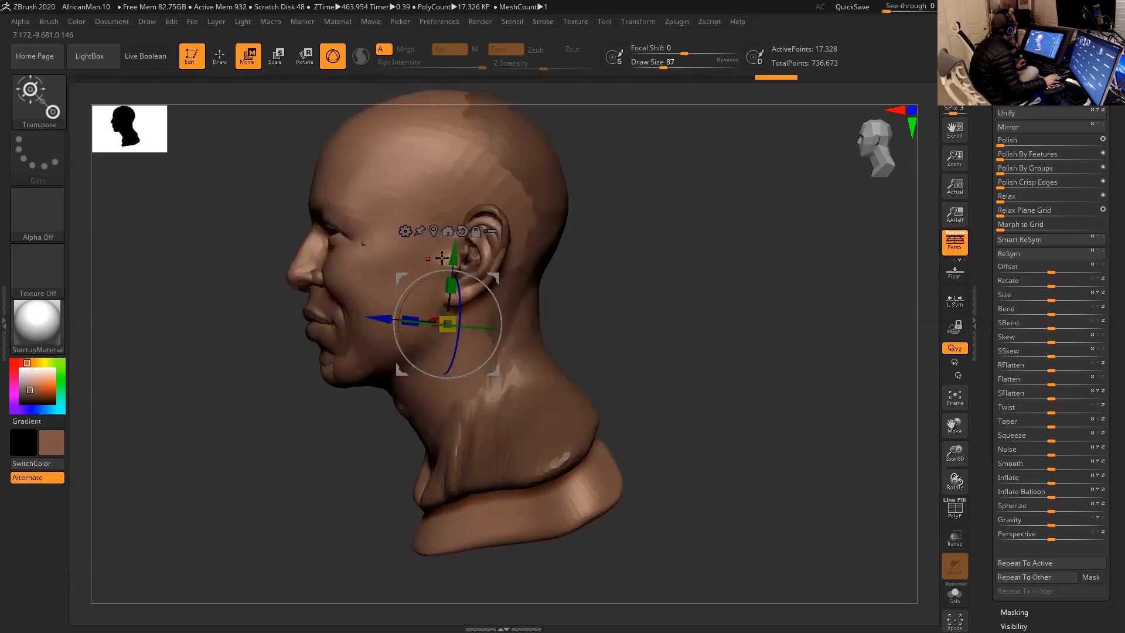
{"action": "left_click_drag", "start_coordinate": [453, 256], "coordinate": [454, 252]}
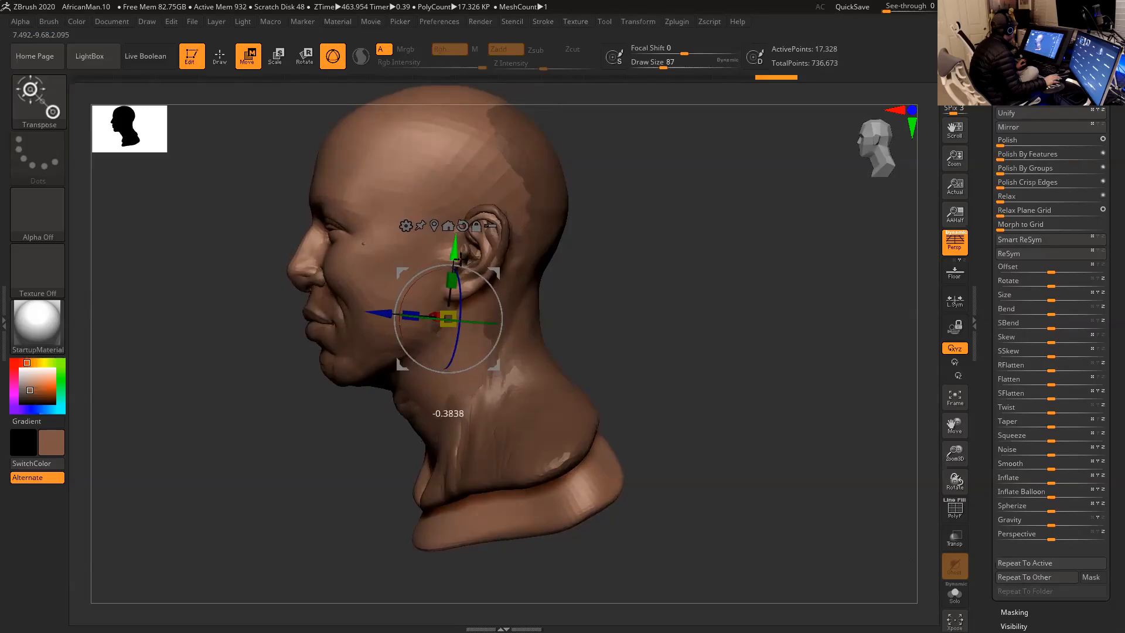
{"action": "left_click_drag", "start_coordinate": [387, 316], "coordinate": [393, 314]}
{"action": "left_click_drag", "start_coordinate": [492, 286], "coordinate": [493, 287]}
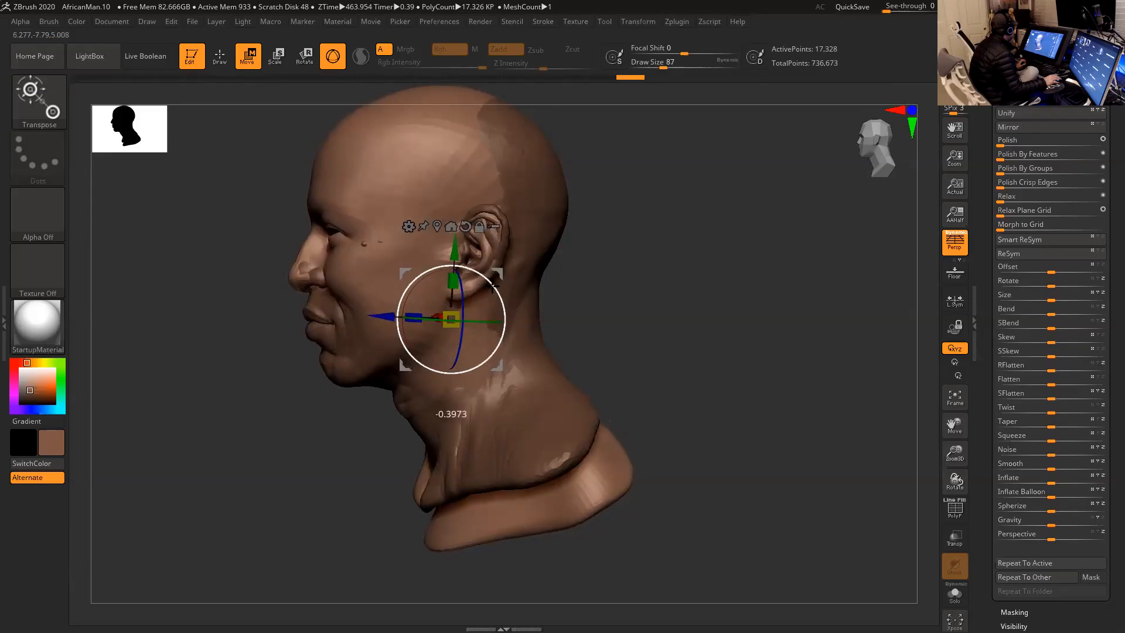
- Turn off perspective in front view and nudge the smiling head sideways to line up with the sculpt
{"action": "left_click_drag", "start_coordinate": [643, 284], "coordinate": [661, 278], "text": "shift"}
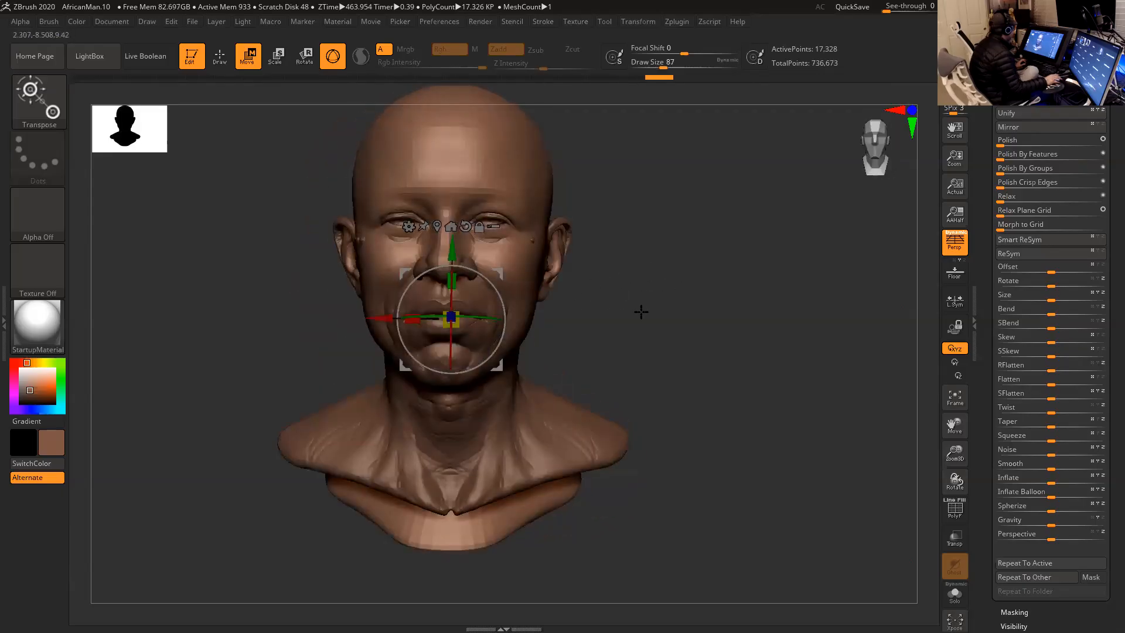
{"action": "key", "text": "p"}
{"action": "left_click_drag", "start_coordinate": [632, 304], "coordinate": [645, 324], "text": "alt"}
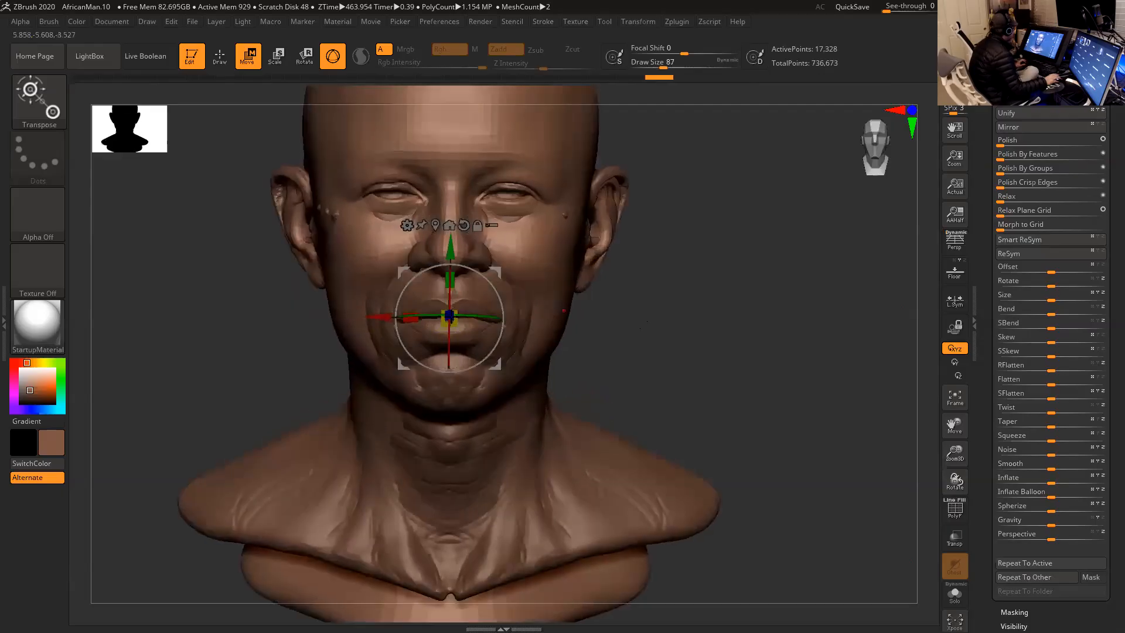
{"action": "left_click_drag", "start_coordinate": [379, 314], "coordinate": [380, 316]}
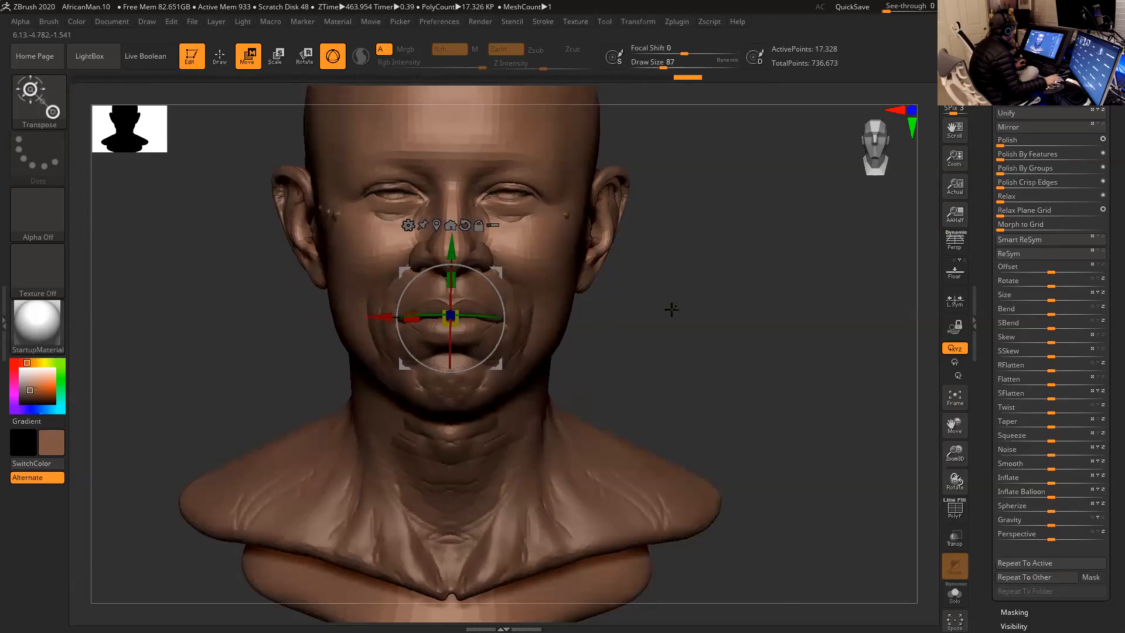
- Refine the head's sideways alignment close up at the mouth, and restore perspective and Draw mode
{"action": "left_click_drag", "start_coordinate": [670, 309], "coordinate": [681, 315], "text": "alt"}
{"action": "left_click_drag", "start_coordinate": [695, 354], "coordinate": [713, 416], "text": "alt"}
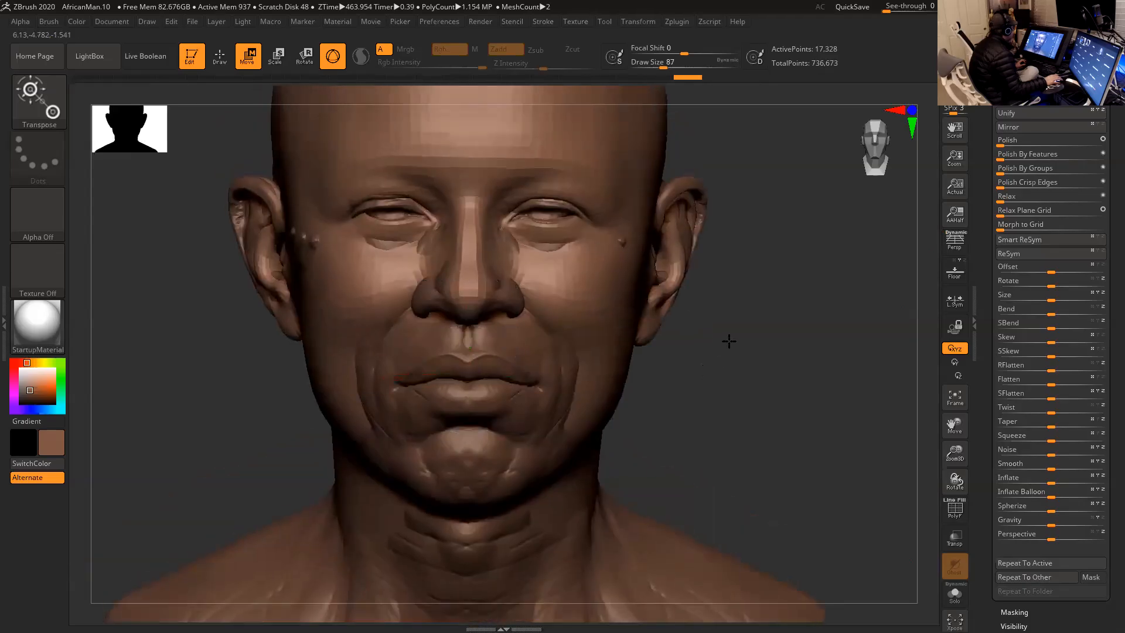
{"action": "left_click_drag", "start_coordinate": [743, 350], "coordinate": [812, 432], "text": "alt"}
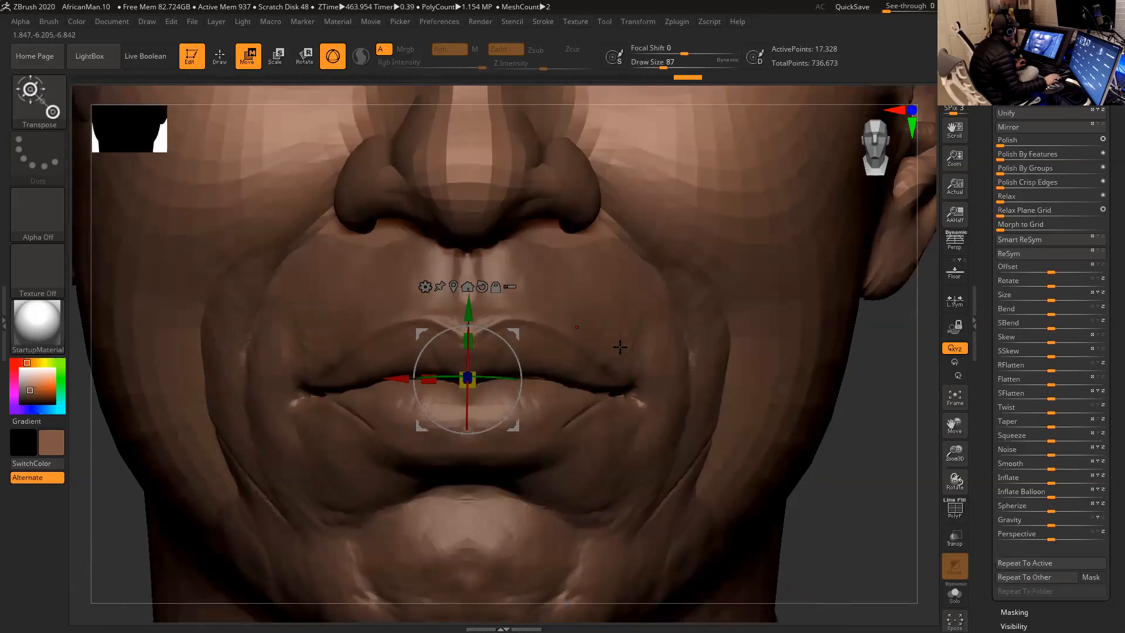
{"action": "left_click_drag", "start_coordinate": [405, 378], "coordinate": [400, 378]}
{"action": "left_click_drag", "start_coordinate": [869, 447], "coordinate": [764, 299], "text": "alt"}
{"action": "mouse_move", "coordinate": [724, 378]}
{"action": "left_mouse_down"}
{"action": "mouse_move", "coordinate": [751, 382]}
{"action": "mouse_move", "coordinate": [723, 350]}
{"action": "mouse_move", "coordinate": [756, 385]}
{"action": "mouse_move", "coordinate": [771, 369]}
{"action": "left_mouse_up"}
{"action": "key", "text": "p"}
{"action": "key", "text": "q"}
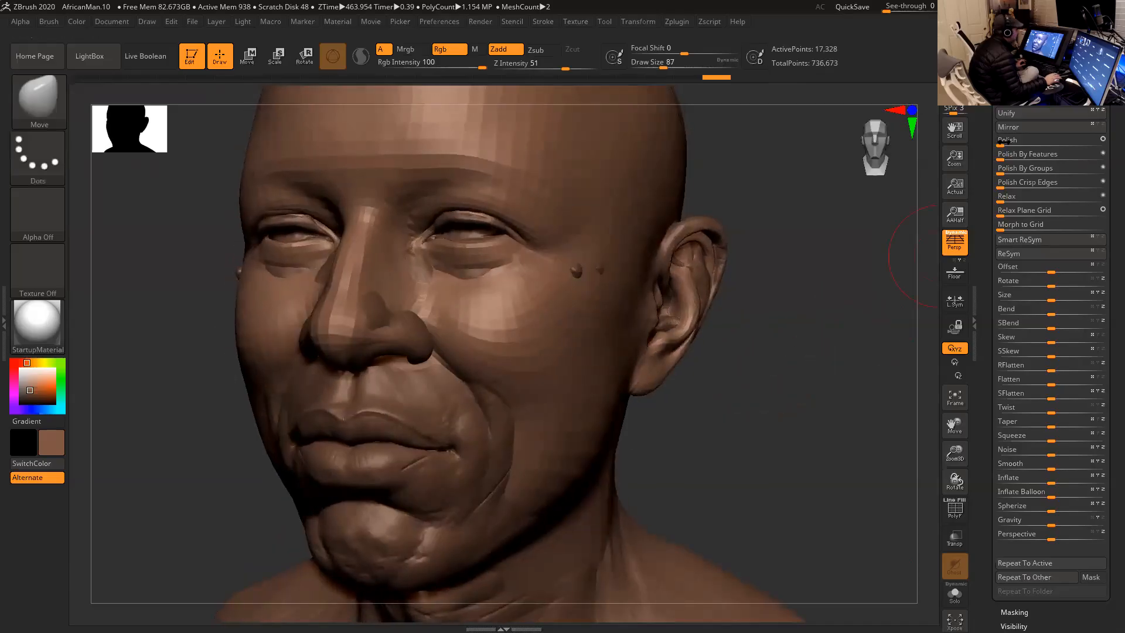
- Hide the Sketch2 subtool and display the polygon wireframe on the smiling head
{"action": "left_click_drag", "start_coordinate": [987, 145], "coordinate": [990, 205]}
{"action": "left_click", "coordinate": [1011, 151]}
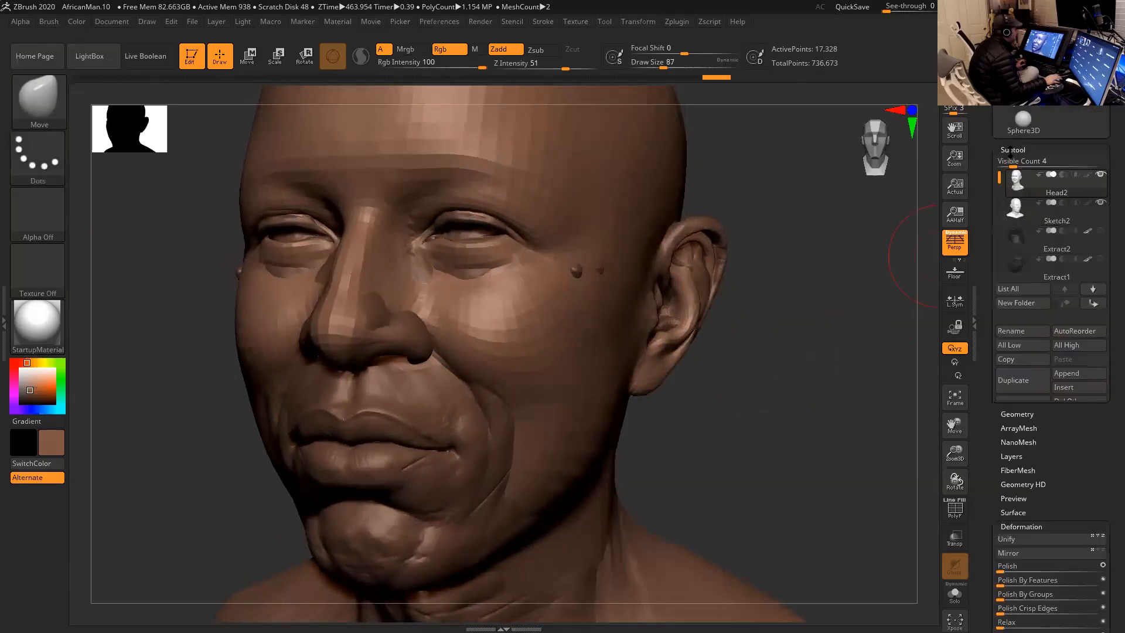
{"action": "left_click", "coordinate": [1101, 203]}
{"action": "left_click_drag", "start_coordinate": [842, 224], "coordinate": [835, 274]}
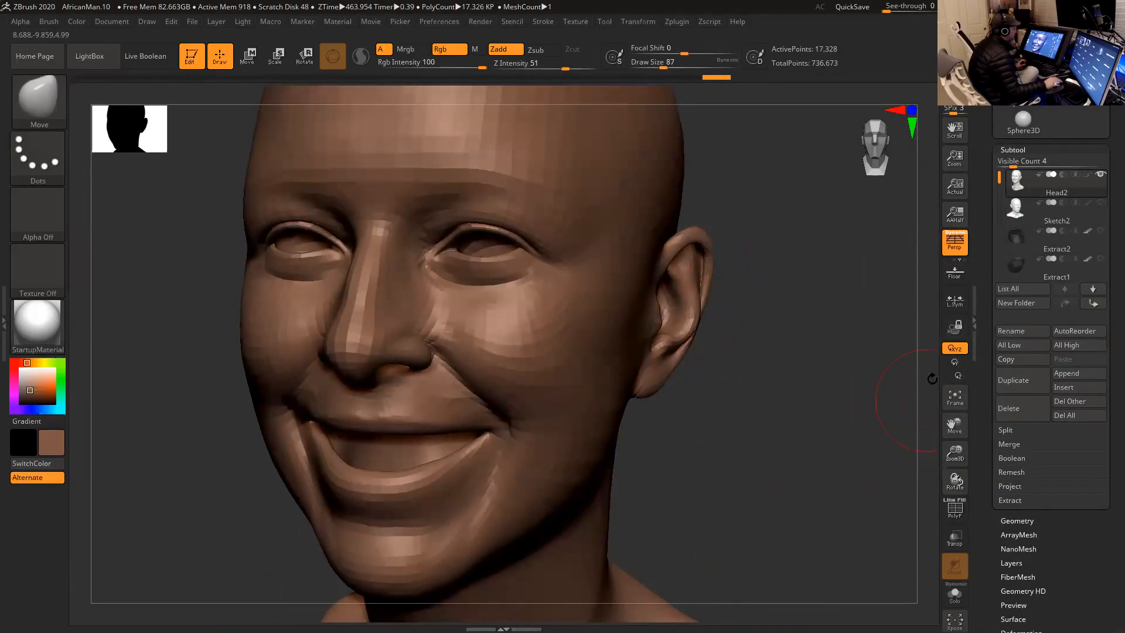
{"action": "left_click", "coordinate": [953, 508]}
- Try assigning polygroups to the smiling head by UV tiles with UV Groups
{"action": "left_click_drag", "start_coordinate": [989, 530], "coordinate": [990, 556]}
{"action": "left_click", "coordinate": [1012, 425]}
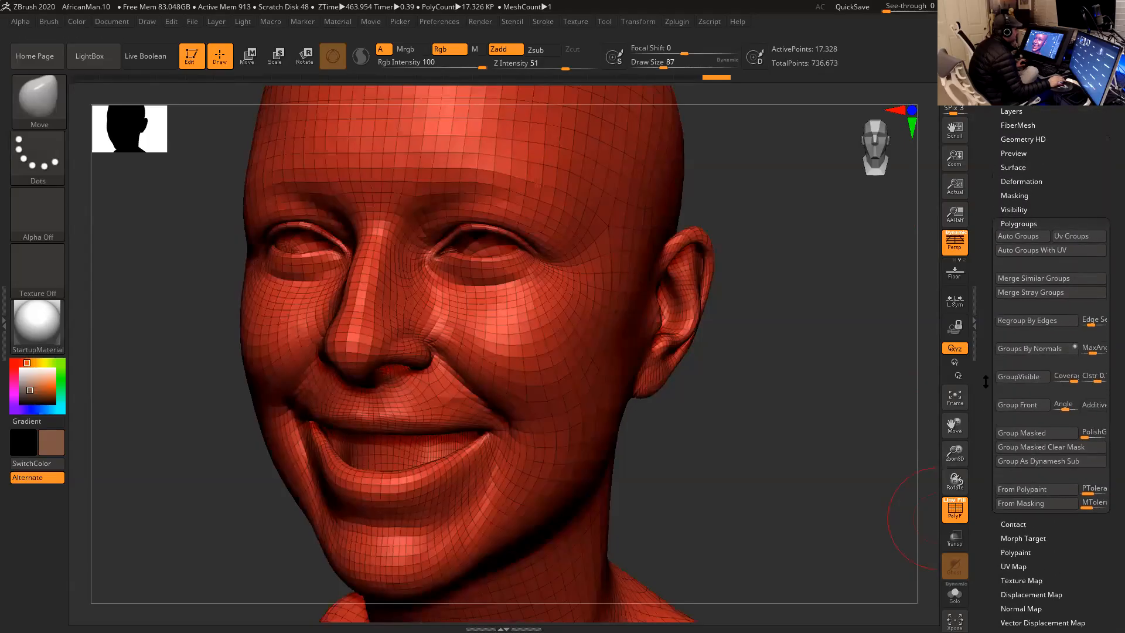
{"action": "left_click", "coordinate": [1066, 237]}
{"action": "left_click_drag", "start_coordinate": [818, 321], "coordinate": [660, 311]}
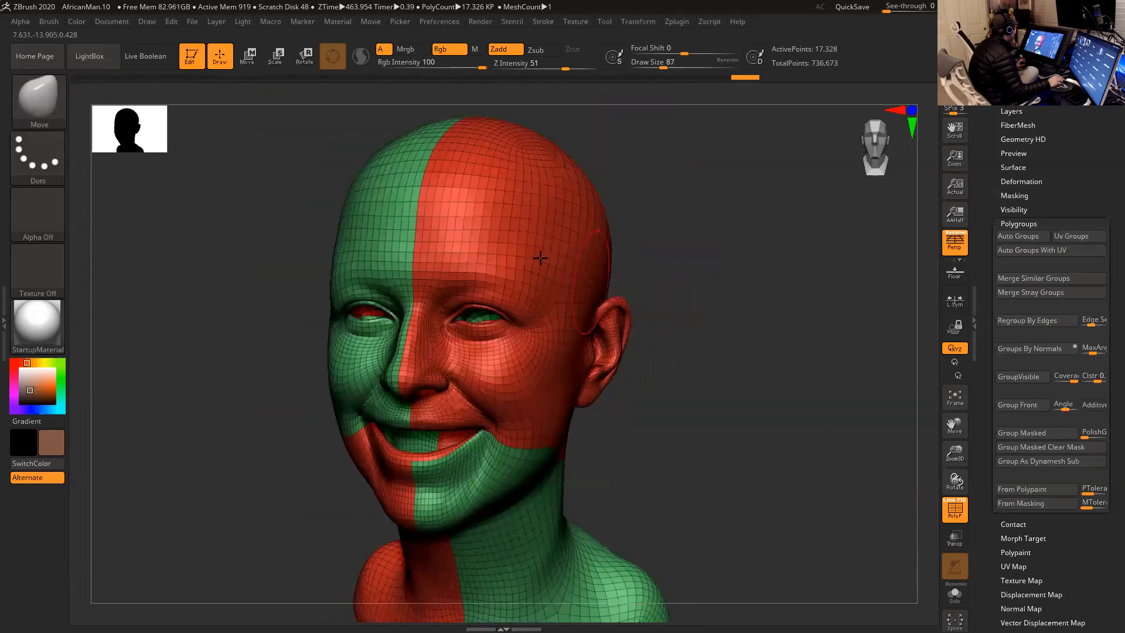
{"action": "left_click_drag", "start_coordinate": [620, 222], "coordinate": [583, 211]}
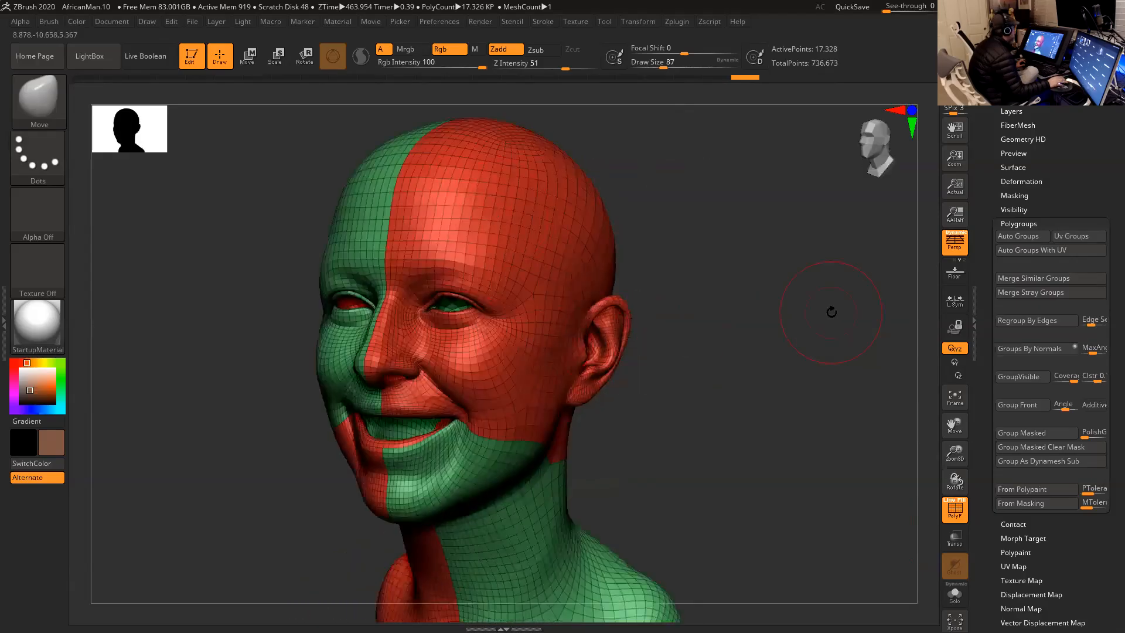
- Regroup the smiling head by topology and UV continuity with Auto Groups With UV
{"action": "left_click", "coordinate": [1045, 252]}
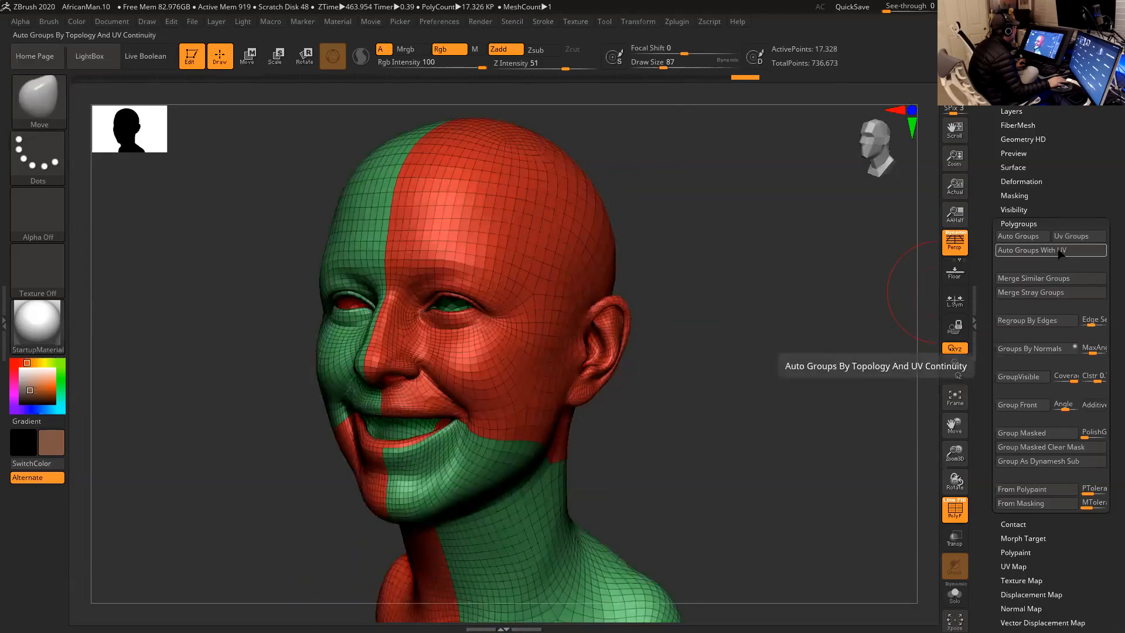
{"action": "left_click_drag", "start_coordinate": [817, 312], "coordinate": [850, 299]}
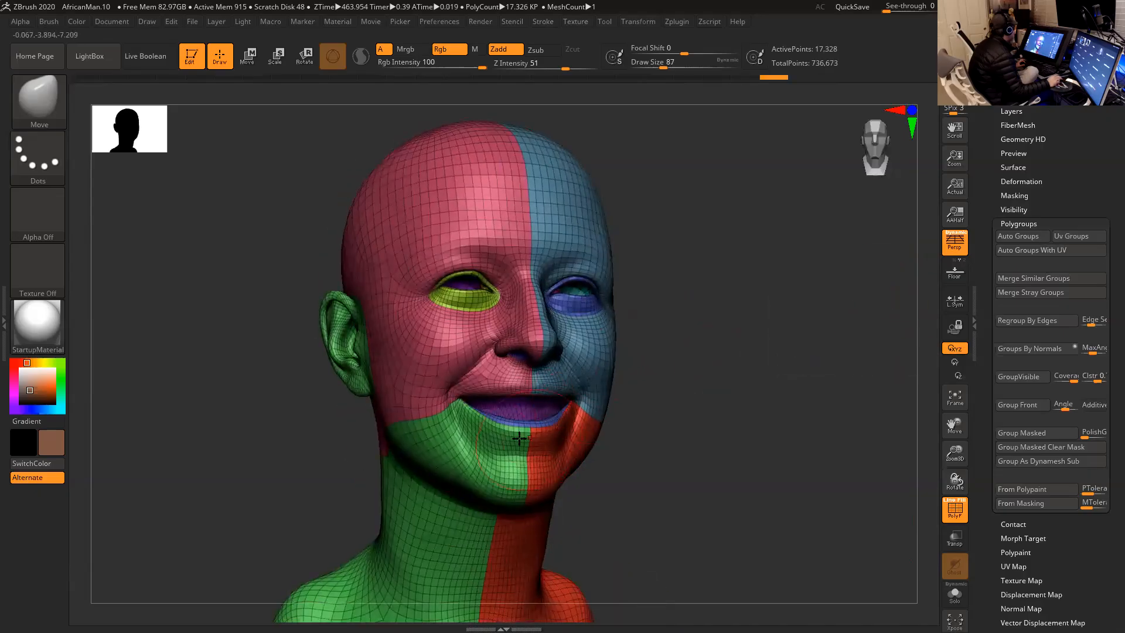
{"action": "left_click_drag", "start_coordinate": [686, 361], "coordinate": [713, 362]}
{"action": "left_click_drag", "start_coordinate": [728, 323], "coordinate": [794, 304]}
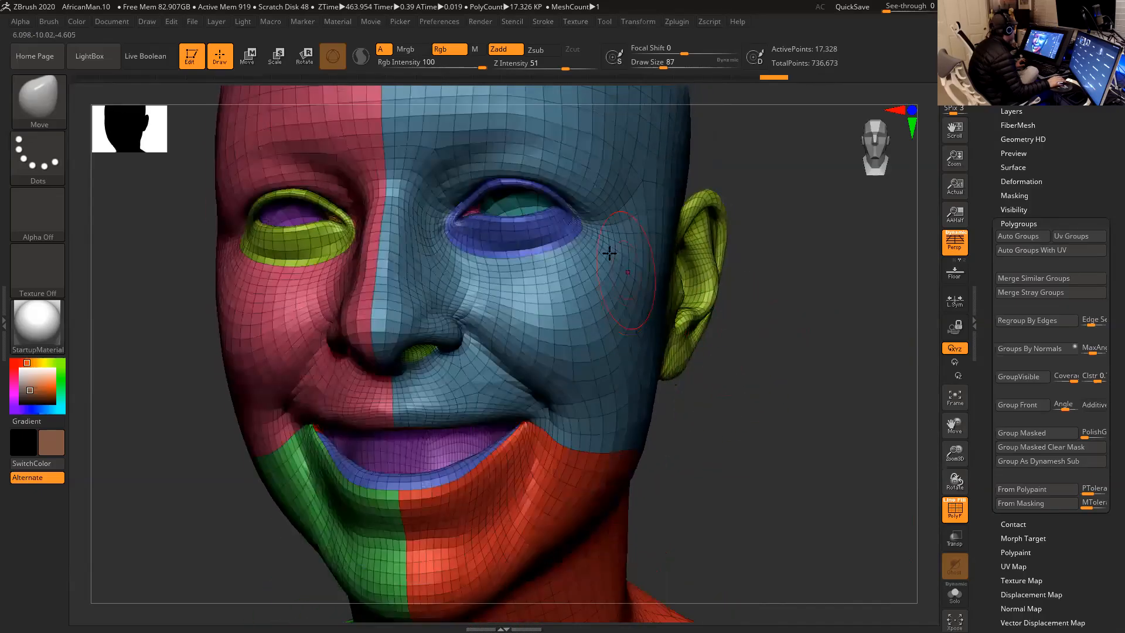
- Switch the selection brush to SelectRect and hide the polygroups inside both eyes
{"action": "key", "text": "ctrl+shift"}
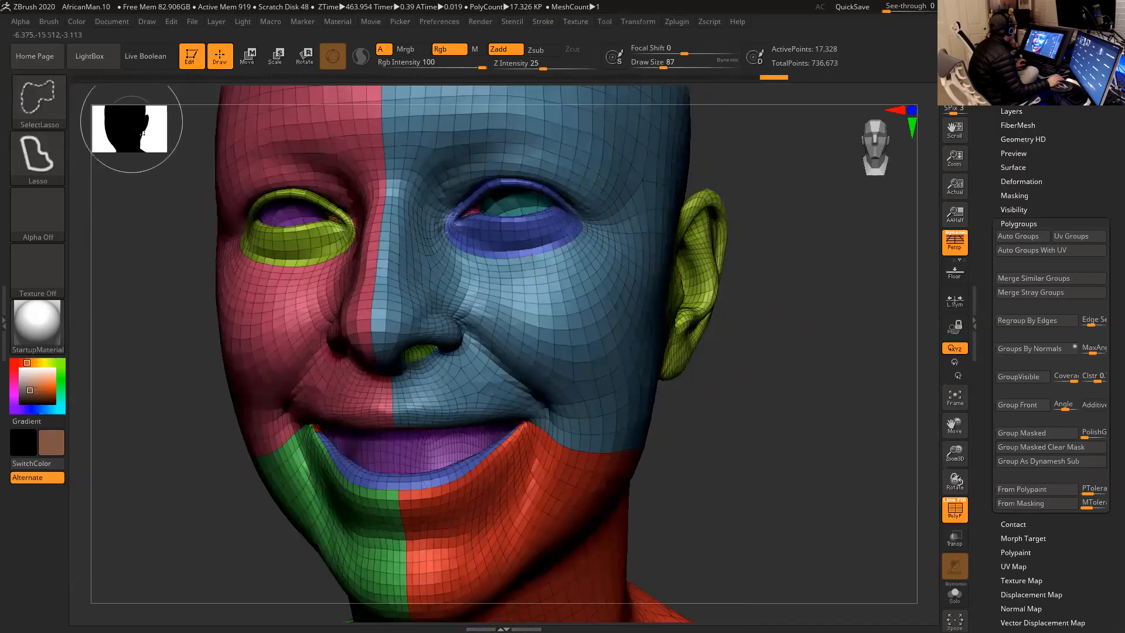
{"action": "left_click", "coordinate": [38, 99]}
{"action": "left_click", "coordinate": [167, 112]}
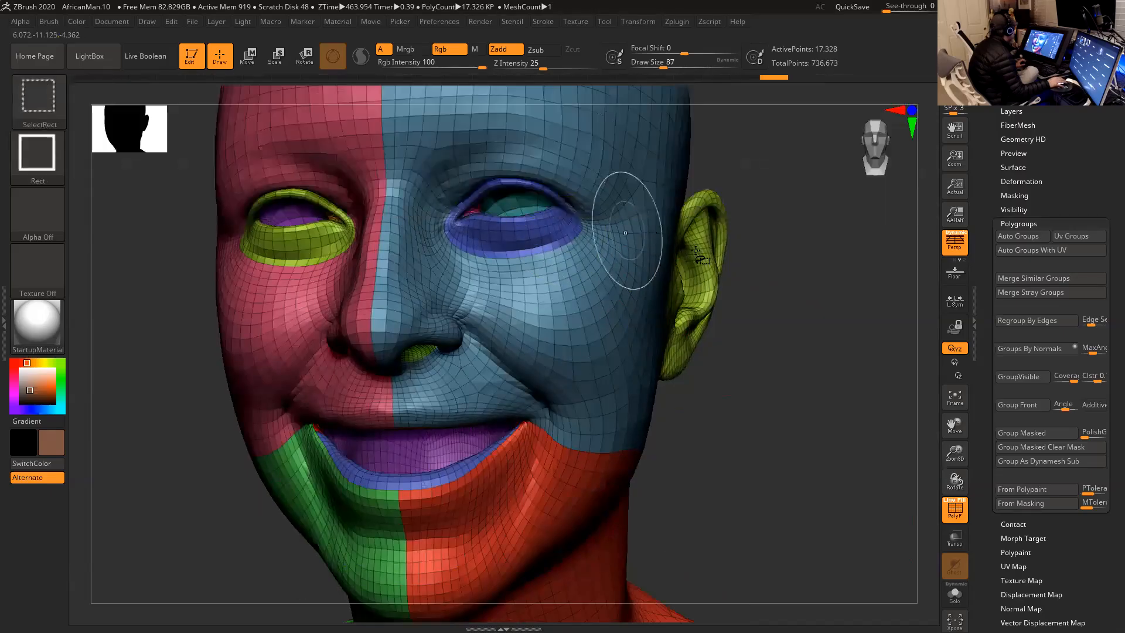
{"action": "left_click", "coordinate": [521, 209], "text": "ctrl+shift"}
{"action": "left_click", "coordinate": [633, 218], "text": "ctrl+shift"}
{"action": "left_click", "coordinate": [303, 211], "text": "ctrl+shift"}
{"action": "left_click_drag", "start_coordinate": [770, 273], "coordinate": [783, 308]}
{"action": "left_click", "coordinate": [527, 253], "text": "ctrl+shift"}
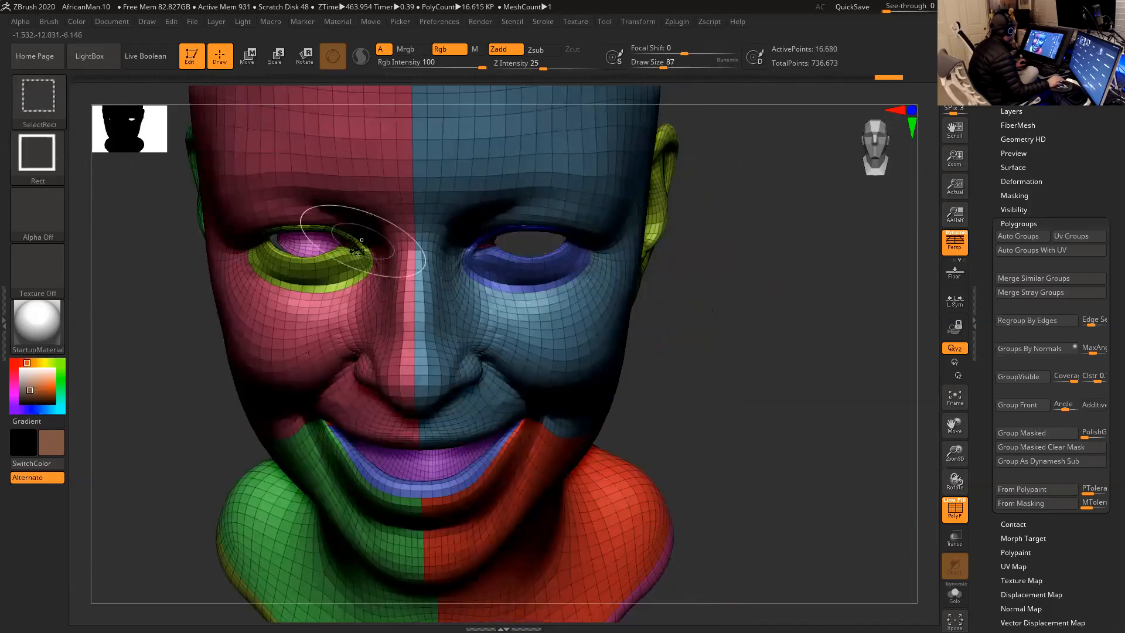
{"action": "left_click", "coordinate": [319, 234], "text": "ctrl+shift"}
{"action": "mouse_move", "coordinate": [666, 339]}
{"action": "left_mouse_down"}
{"action": "mouse_move", "coordinate": [709, 367]}
{"action": "mouse_move", "coordinate": [699, 333]}
{"action": "left_mouse_up"}
{"action": "left_click_drag", "start_coordinate": [737, 278], "coordinate": [756, 346]}
- Enable double-sided display for the smiling head in its Display Properties
{"action": "left_click_drag", "start_coordinate": [978, 440], "coordinate": [985, 333]}
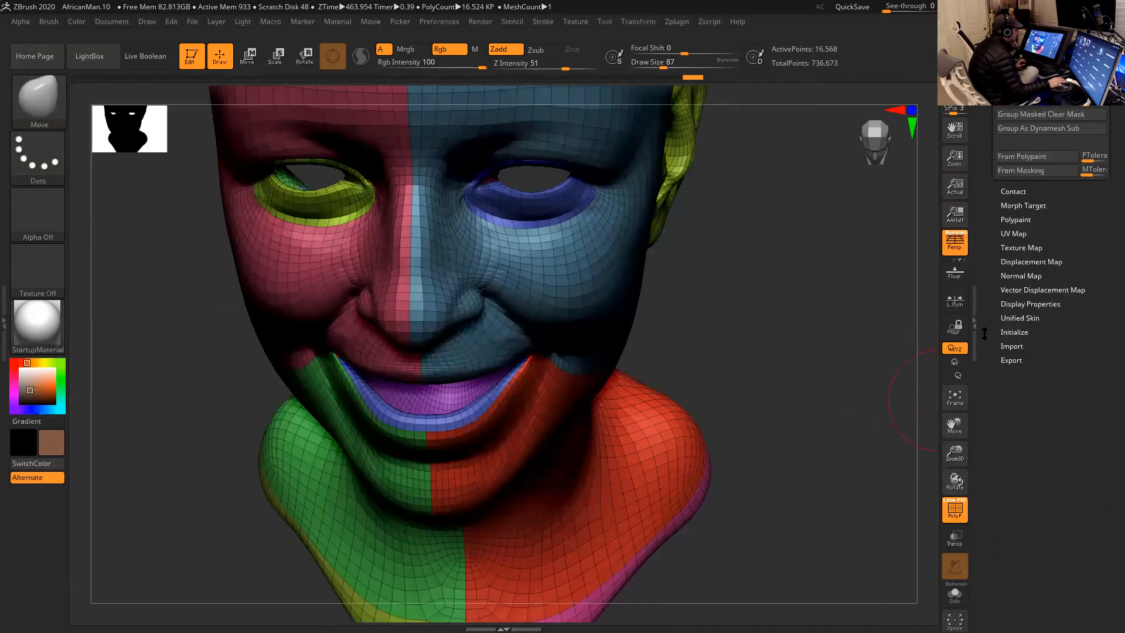
{"action": "left_click", "coordinate": [1021, 304]}
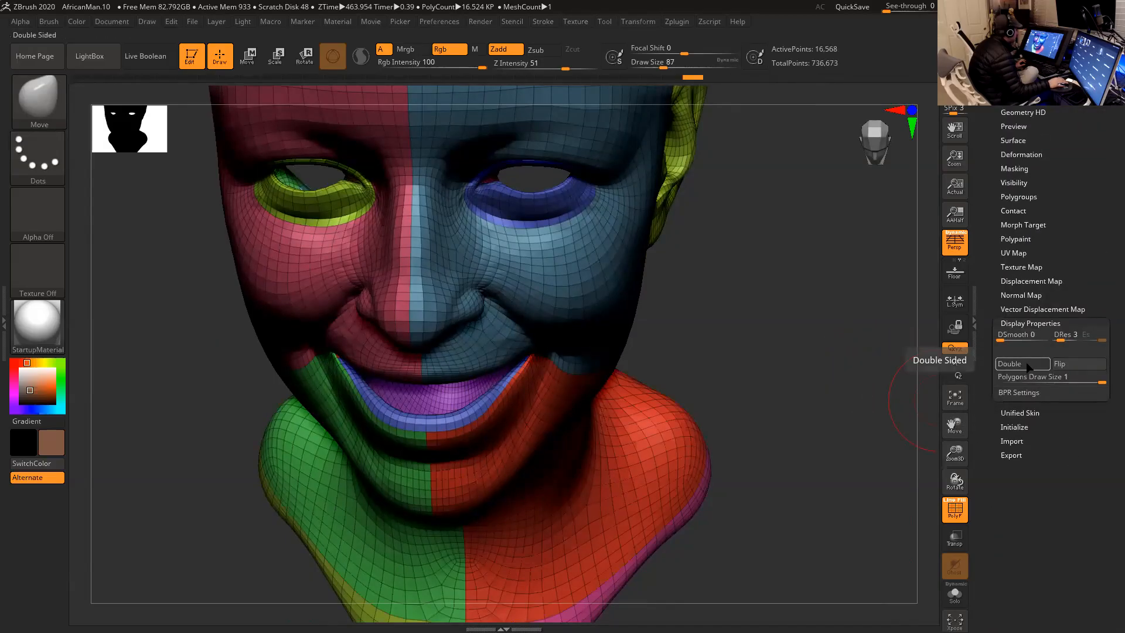
{"action": "left_click", "coordinate": [1030, 366]}
- Hide the polygroups that form the inside of the smiling head's mouth
{"action": "mouse_move", "coordinate": [786, 349]}
{"action": "left_mouse_down"}
{"action": "mouse_move", "coordinate": [764, 283]}
{"action": "mouse_move", "coordinate": [779, 340]}
{"action": "mouse_move", "coordinate": [788, 288]}
{"action": "mouse_move", "coordinate": [775, 299]}
{"action": "left_mouse_up"}
{"action": "left_click", "coordinate": [462, 304], "text": "ctrl+shift"}
{"action": "left_click_drag", "start_coordinate": [753, 338], "coordinate": [707, 359]}
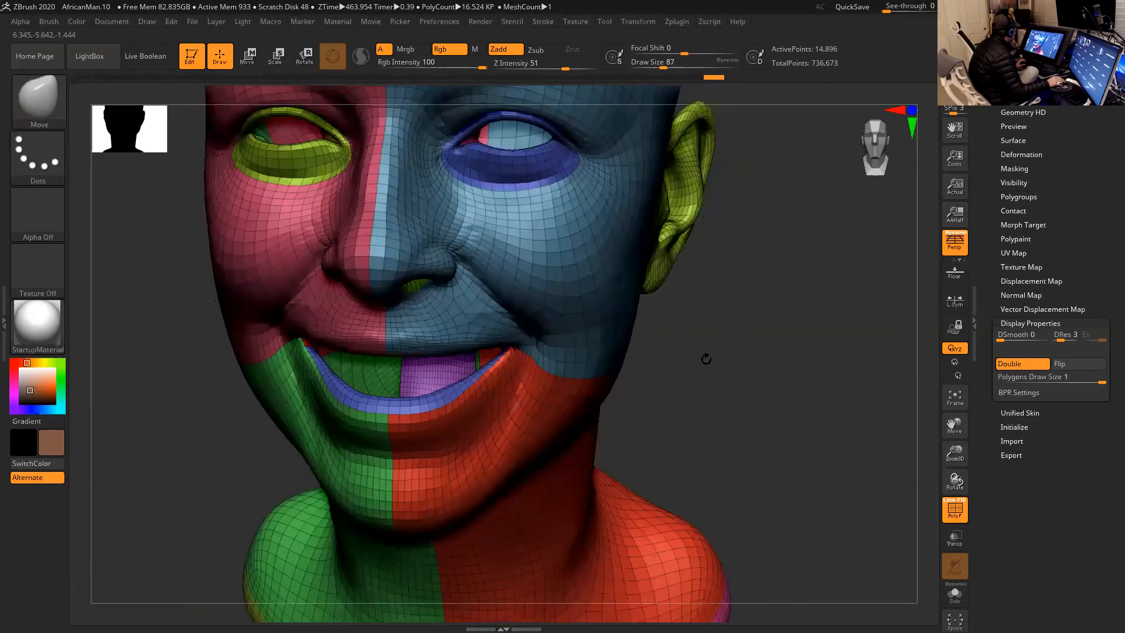
{"action": "left_click", "coordinate": [460, 370], "text": "ctrl+shift"}
{"action": "mouse_move", "coordinate": [799, 359]}
{"action": "left_mouse_down"}
{"action": "mouse_move", "coordinate": [783, 297]}
{"action": "mouse_move", "coordinate": [758, 267]}
{"action": "mouse_move", "coordinate": [744, 269]}
{"action": "mouse_move", "coordinate": [730, 339]}
{"action": "mouse_move", "coordinate": [746, 365]}
{"action": "mouse_move", "coordinate": [807, 328]}
{"action": "mouse_move", "coordinate": [754, 328]}
{"action": "mouse_move", "coordinate": [779, 332]}
{"action": "mouse_move", "coordinate": [740, 289]}
{"action": "mouse_move", "coordinate": [741, 305]}
{"action": "mouse_move", "coordinate": [722, 297]}
{"action": "left_mouse_up"}
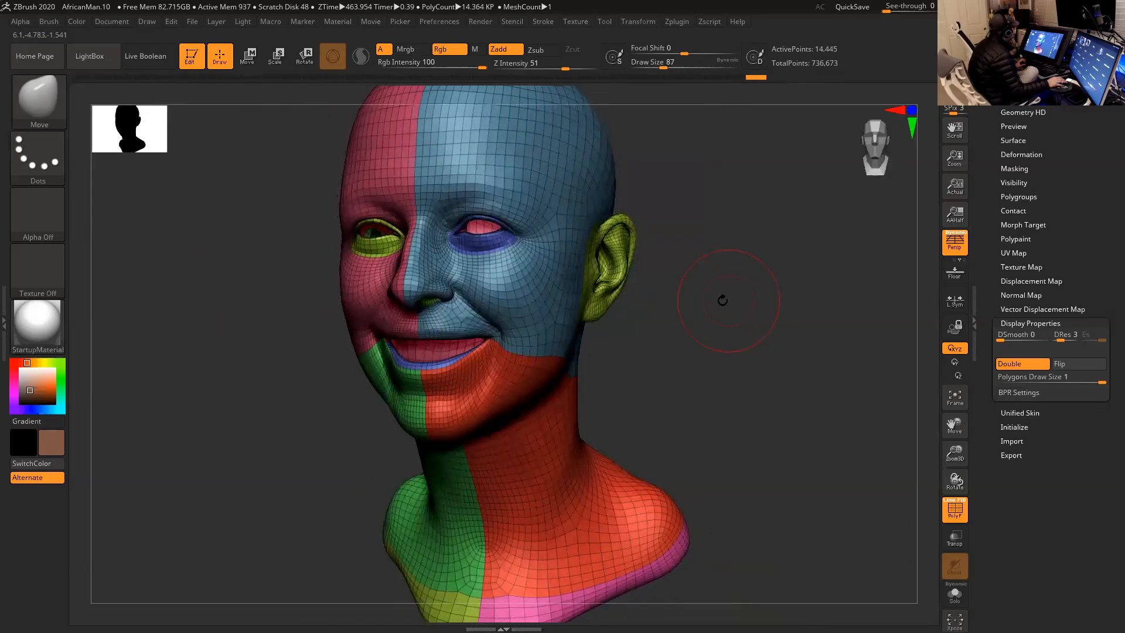
{"action": "key", "text": "ctrl"}
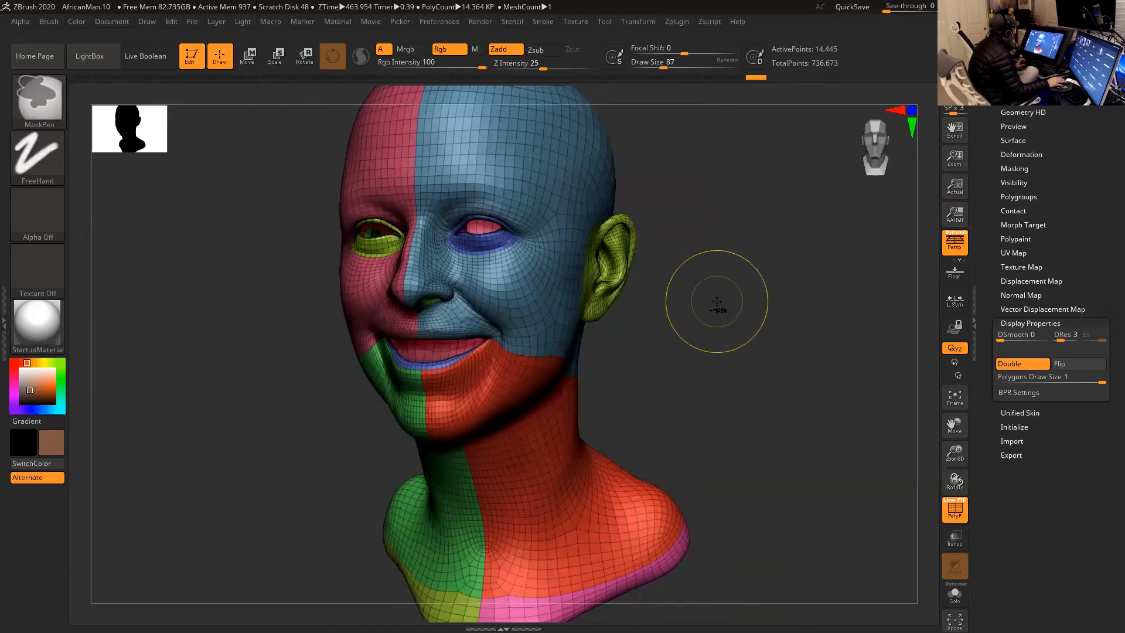
{"action": "left_click", "coordinate": [718, 306], "text": "ctrl+shift"}
{"action": "left_click", "coordinate": [735, 331], "text": "ctrl+shift"}
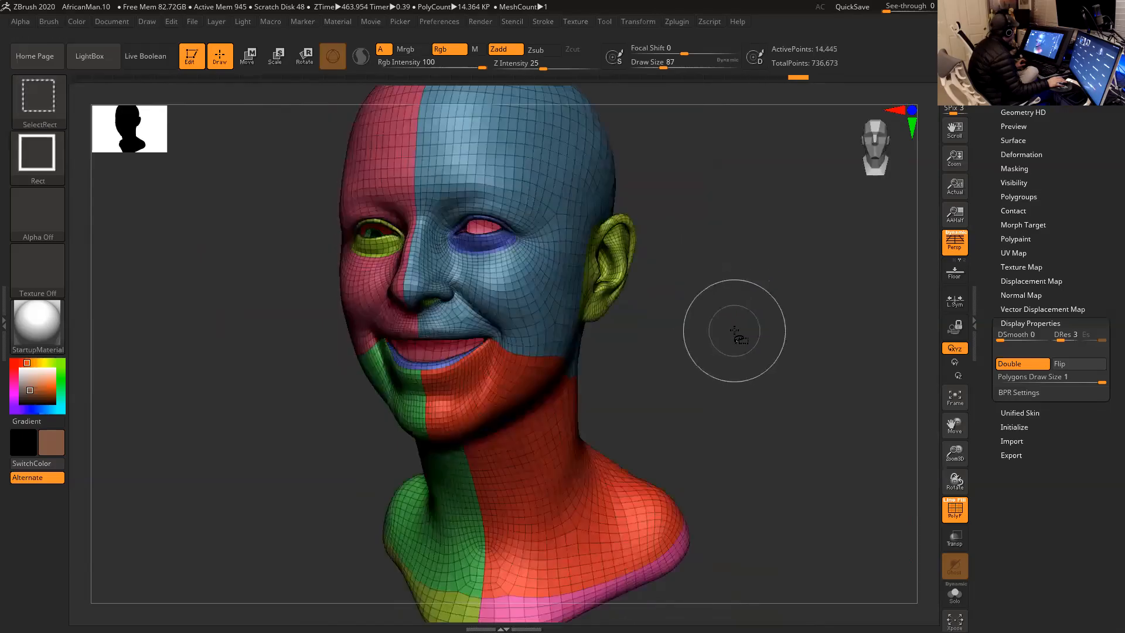
{"action": "left_click", "coordinate": [728, 329], "text": "ctrl+shift"}
{"action": "left_click", "coordinate": [747, 340], "text": "ctrl+shift"}
{"action": "left_click", "coordinate": [746, 326], "text": "ctrl+shift"}
{"action": "left_click", "coordinate": [764, 344], "text": "ctrl+shift"}
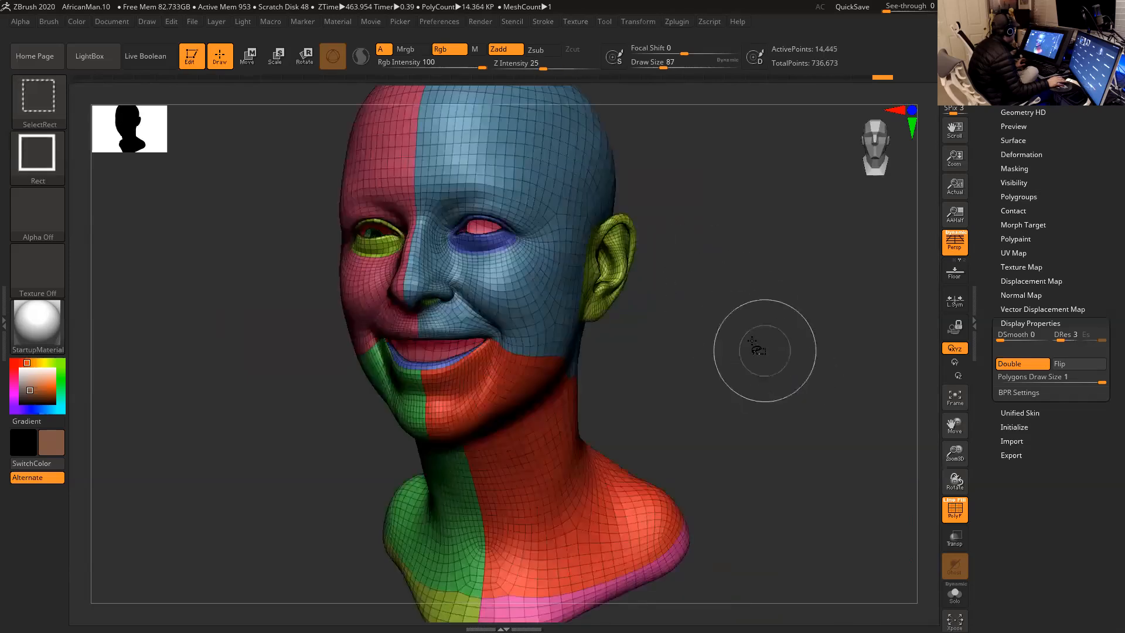
{"action": "left_click", "coordinate": [742, 313], "text": "ctrl+shift"}
{"action": "left_click", "coordinate": [742, 320], "text": "ctrl+shift"}
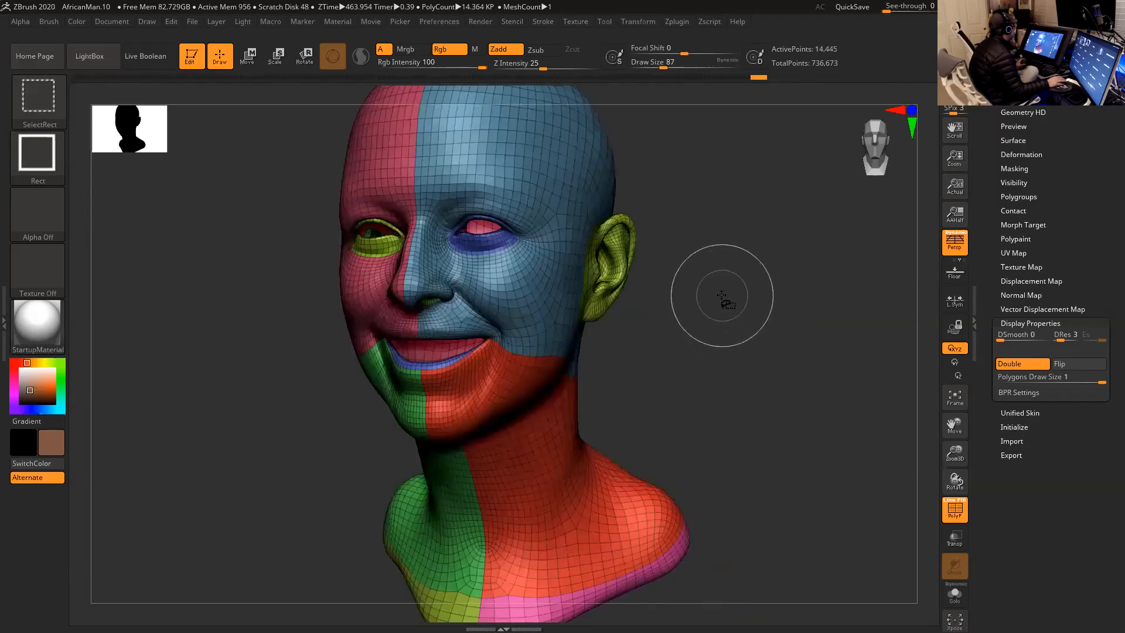
- Invert the visibility of the smiling head to isolate its inner eye and mouth parts
{"action": "left_click", "coordinate": [726, 304], "text": "ctrl+shift"}
{"action": "left_click", "coordinate": [712, 297], "text": "ctrl+shift"}
{"action": "left_click", "coordinate": [736, 324], "text": "ctrl+shift"}
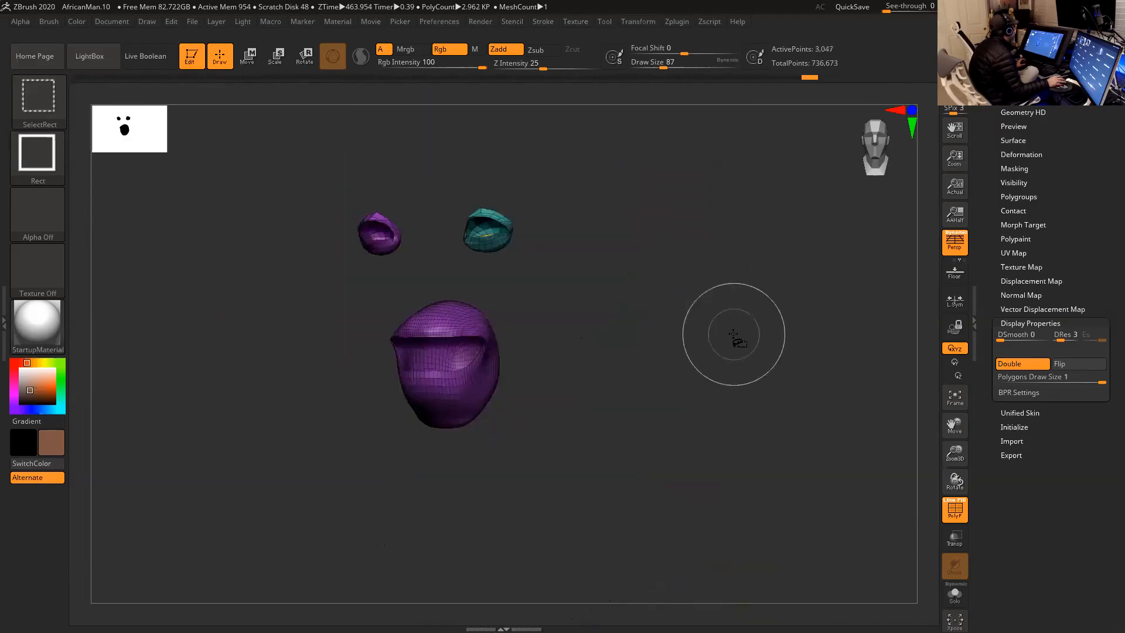
- Mask the isolated inner eye and mouth parts, and unhide the whole smiling head
{"action": "key", "text": "ctrl"}
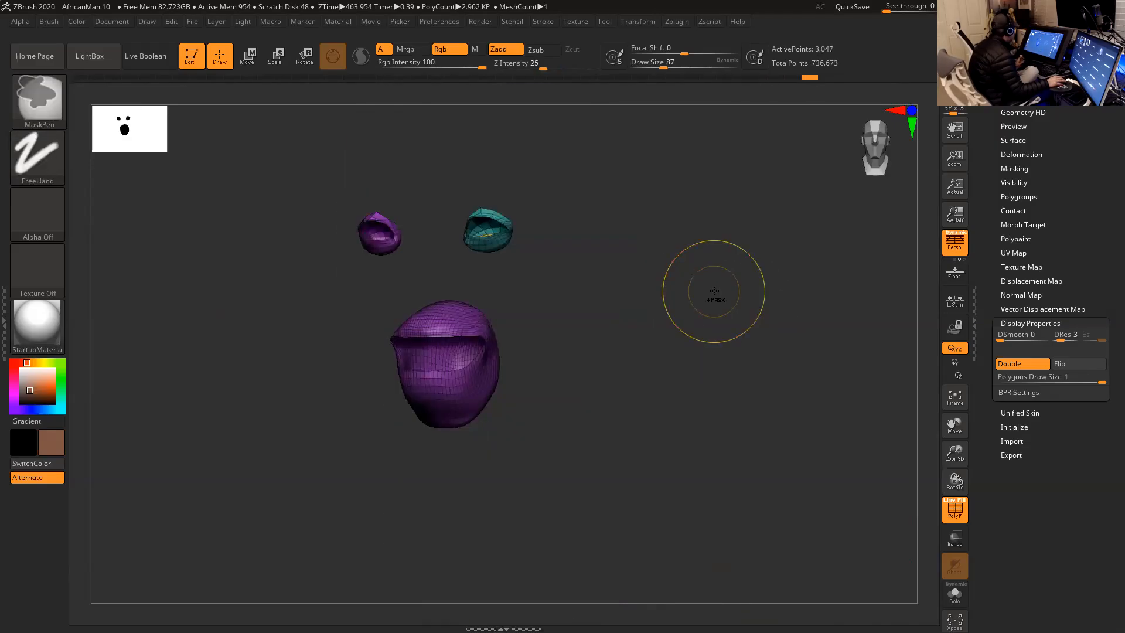
{"action": "left_click", "coordinate": [714, 291], "text": "ctrl"}
{"action": "mouse_move", "coordinate": [676, 299]}
{"action": "left_mouse_down"}
{"action": "mouse_move", "coordinate": [699, 330]}
{"action": "mouse_move", "coordinate": [688, 316]}
{"action": "mouse_move", "coordinate": [716, 291]}
{"action": "mouse_move", "coordinate": [706, 289]}
{"action": "left_mouse_up"}
{"action": "key", "text": "f"}
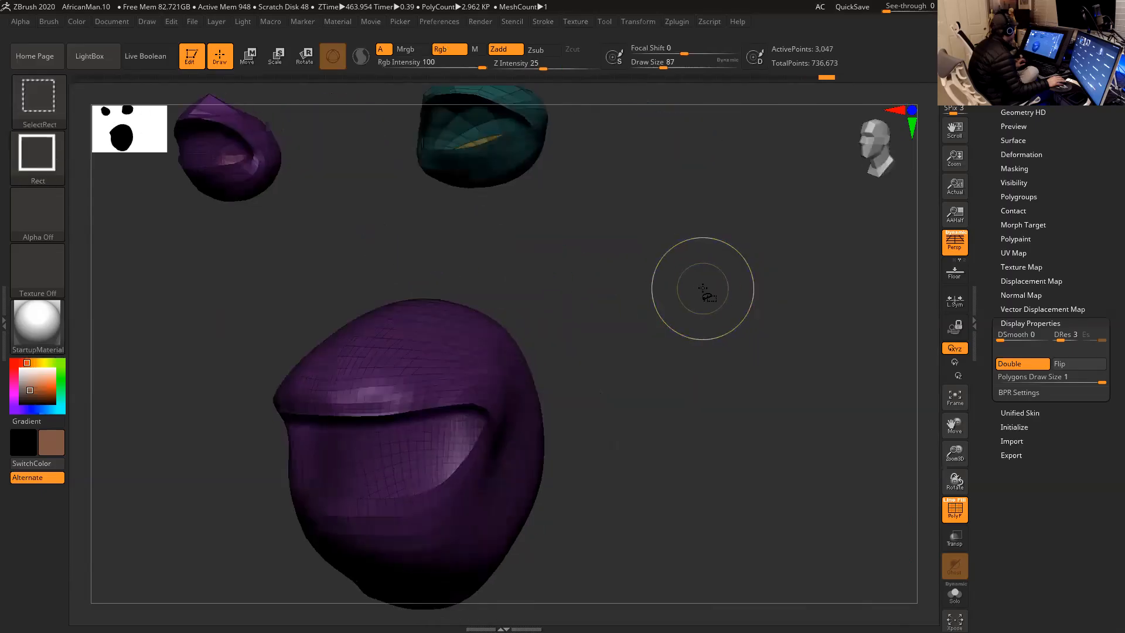
{"action": "left_click", "coordinate": [706, 291], "text": "ctrl+shift"}
{"action": "mouse_move", "coordinate": [834, 351]}
{"action": "left_mouse_down"}
{"action": "mouse_move", "coordinate": [841, 339]}
{"action": "mouse_move", "coordinate": [802, 291]}
{"action": "mouse_move", "coordinate": [806, 319]}
{"action": "mouse_move", "coordinate": [786, 311]}
{"action": "mouse_move", "coordinate": [772, 333]}
{"action": "left_mouse_up"}
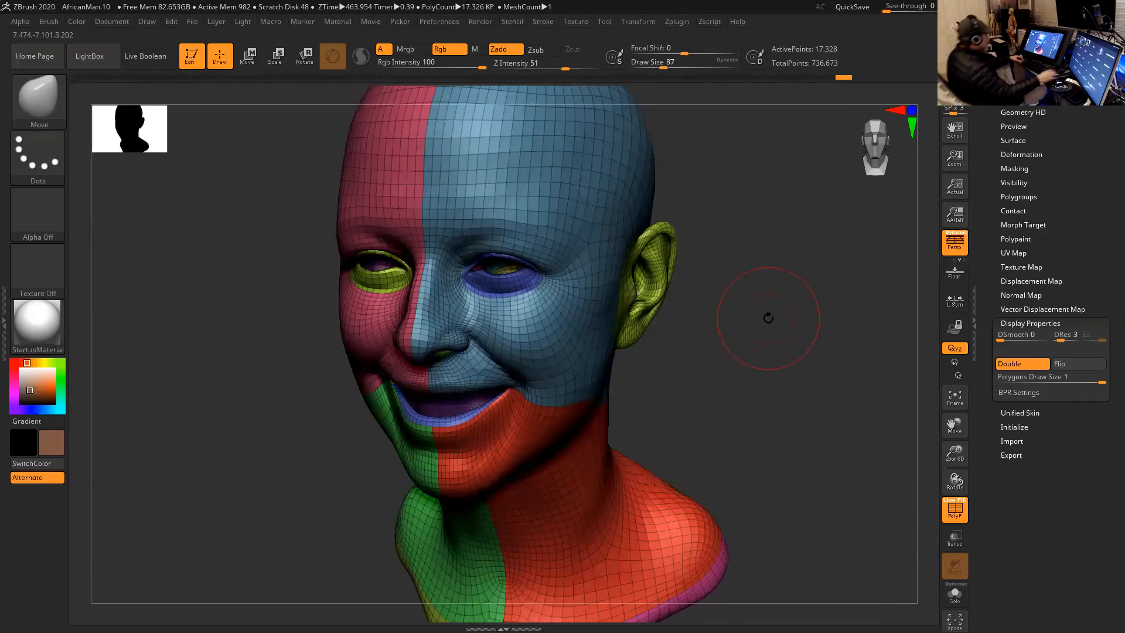
- Show the Sketch2 subtool together with the Head2 mesh
{"action": "left_click", "coordinate": [1023, 225]}
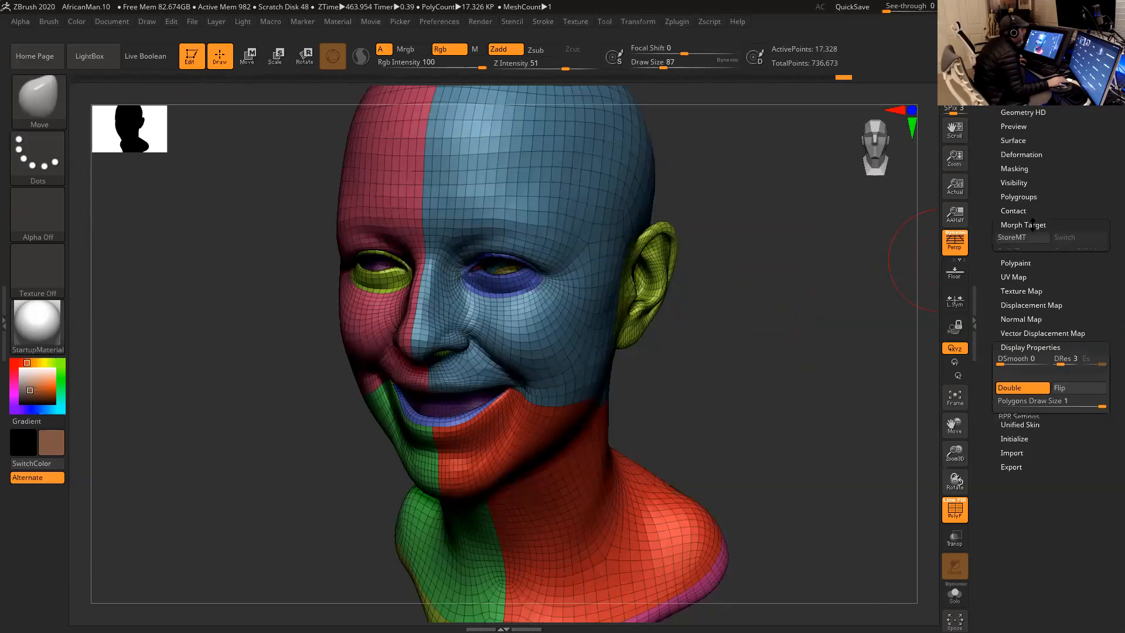
{"action": "left_click_drag", "start_coordinate": [866, 292], "coordinate": [876, 243]}
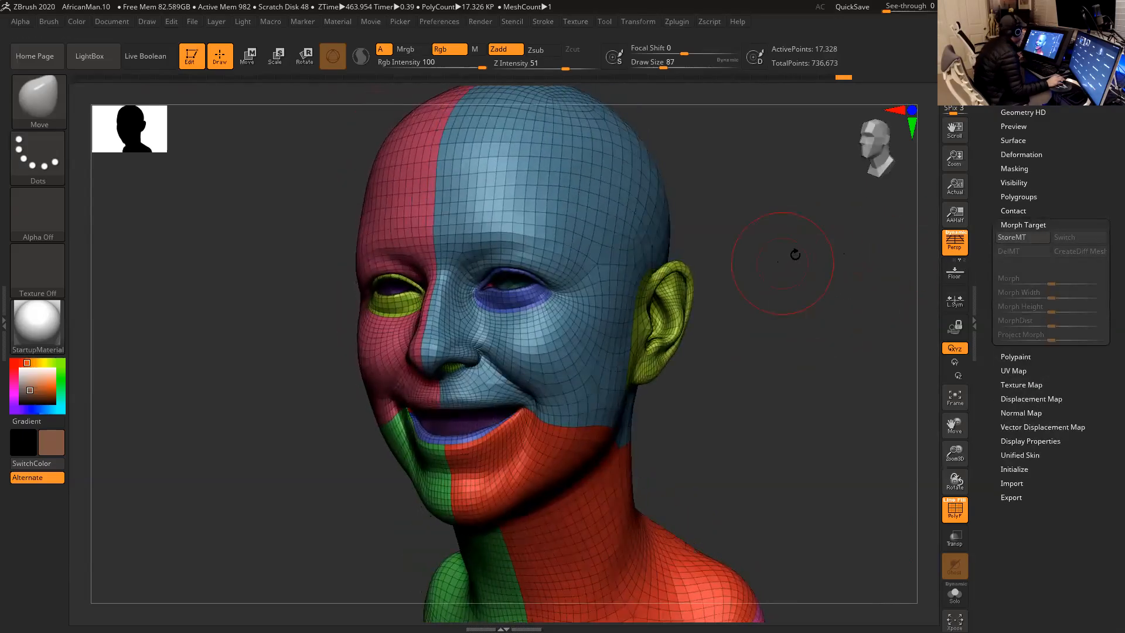
{"action": "scroll", "coordinate": [981, 163], "scroll_direction": "up", "scroll_amount": 5}
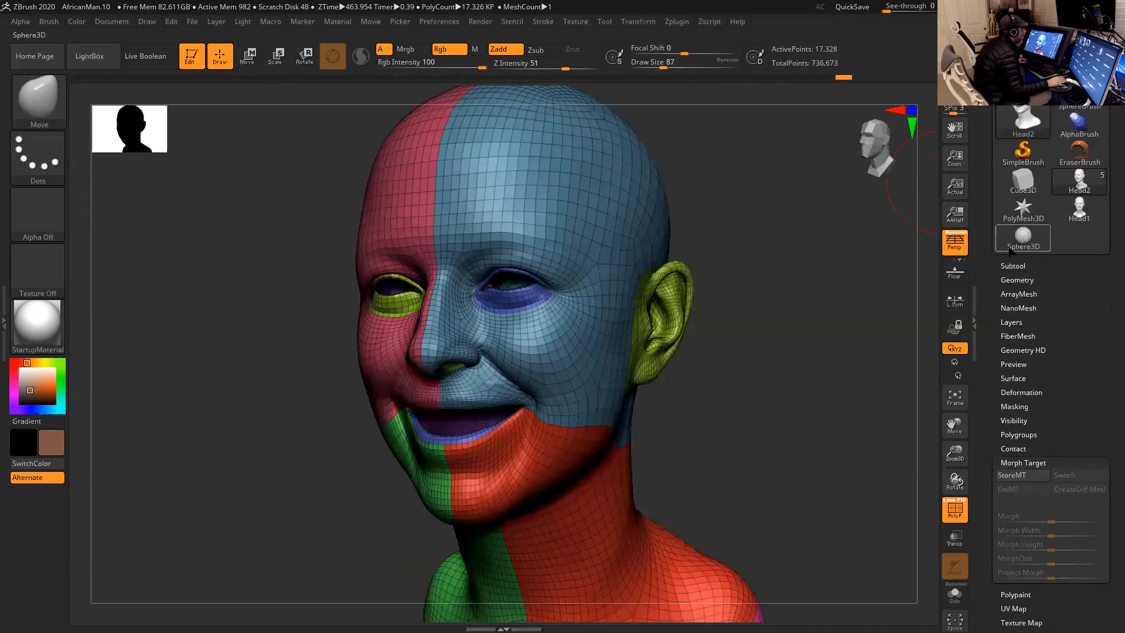
{"action": "left_click", "coordinate": [1016, 265]}
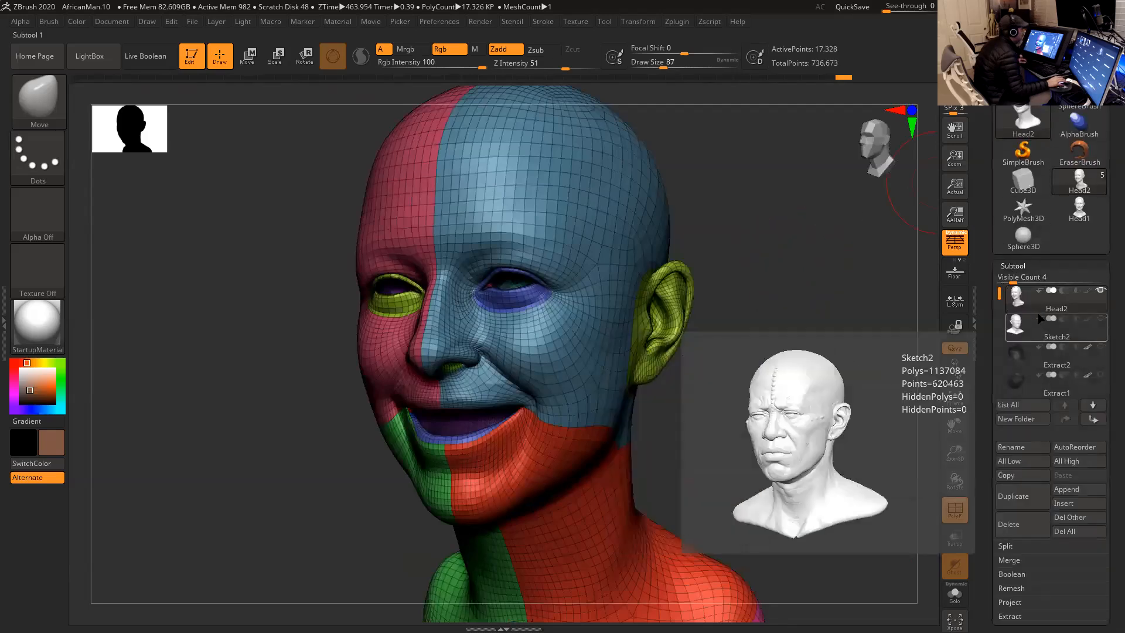
{"action": "left_click", "coordinate": [1100, 318]}
{"action": "left_click_drag", "start_coordinate": [833, 288], "coordinate": [776, 310]}
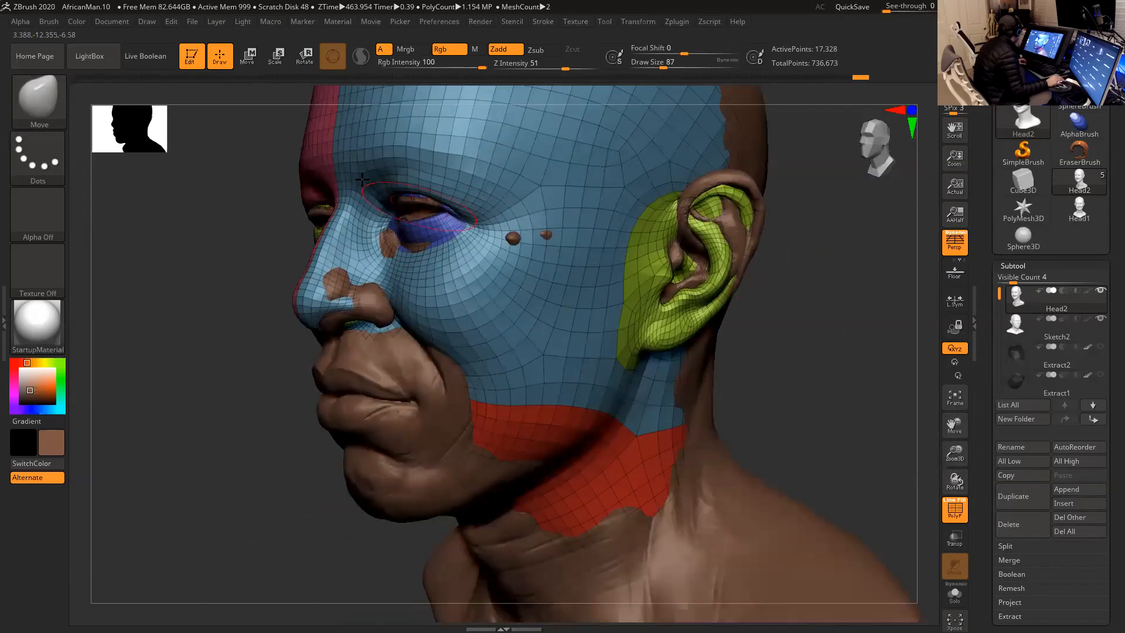
- Delete the existing posable symmetry of Head2 and generate it again with Use Posable Symmetry
{"action": "left_click_drag", "start_coordinate": [225, 190], "coordinate": [351, 192]}
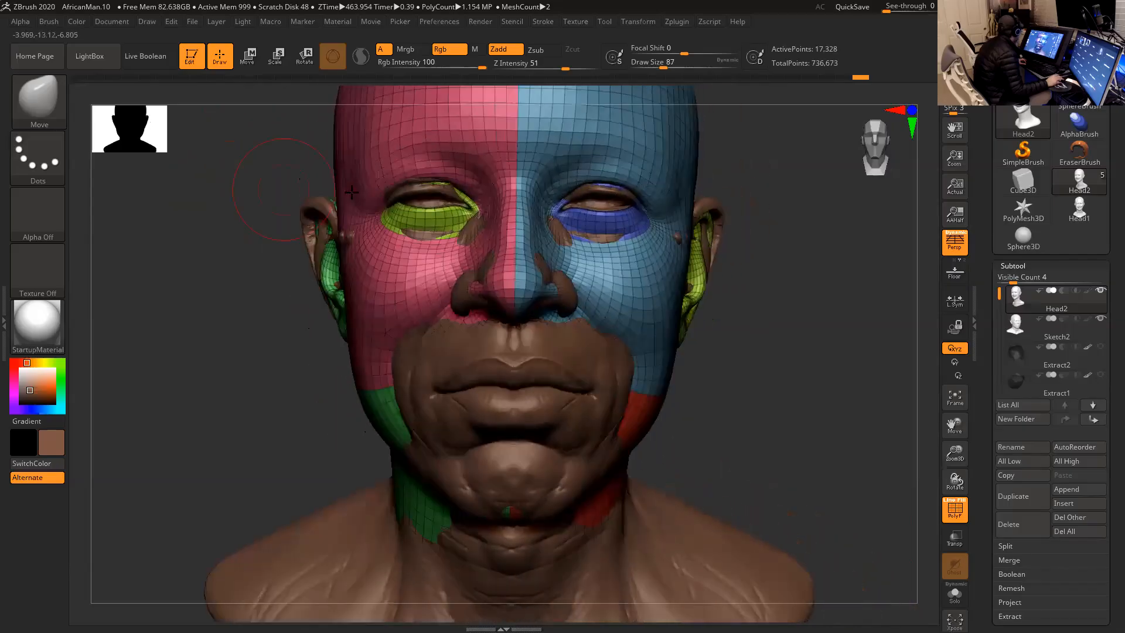
{"action": "key", "text": "space"}
{"action": "left_click", "coordinate": [417, 189]}
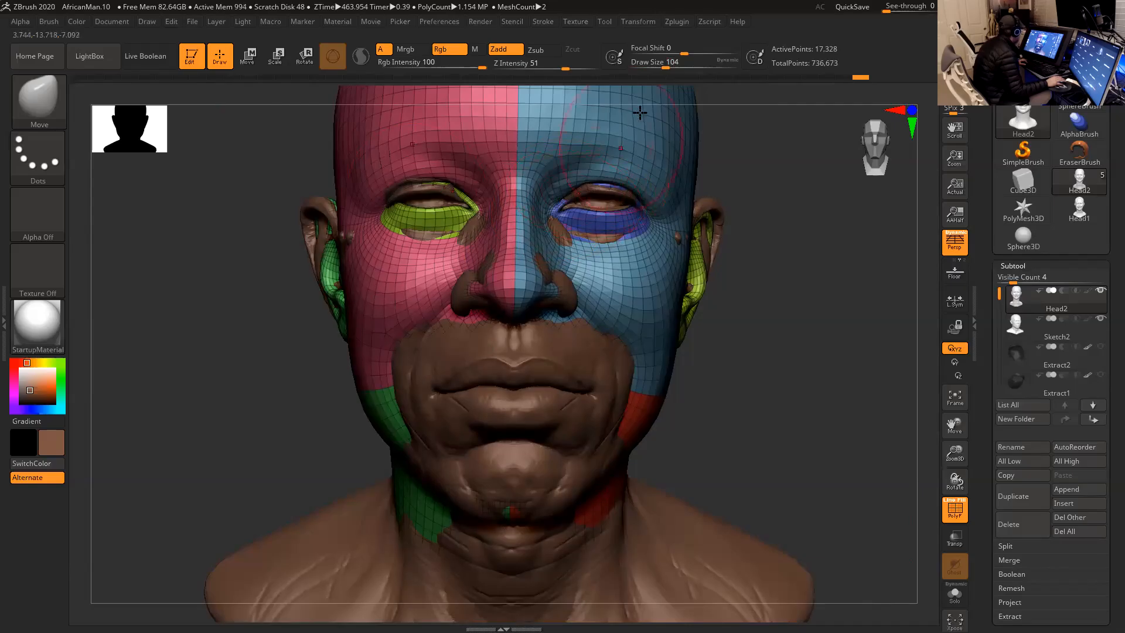
{"action": "left_click", "coordinate": [645, 23]}
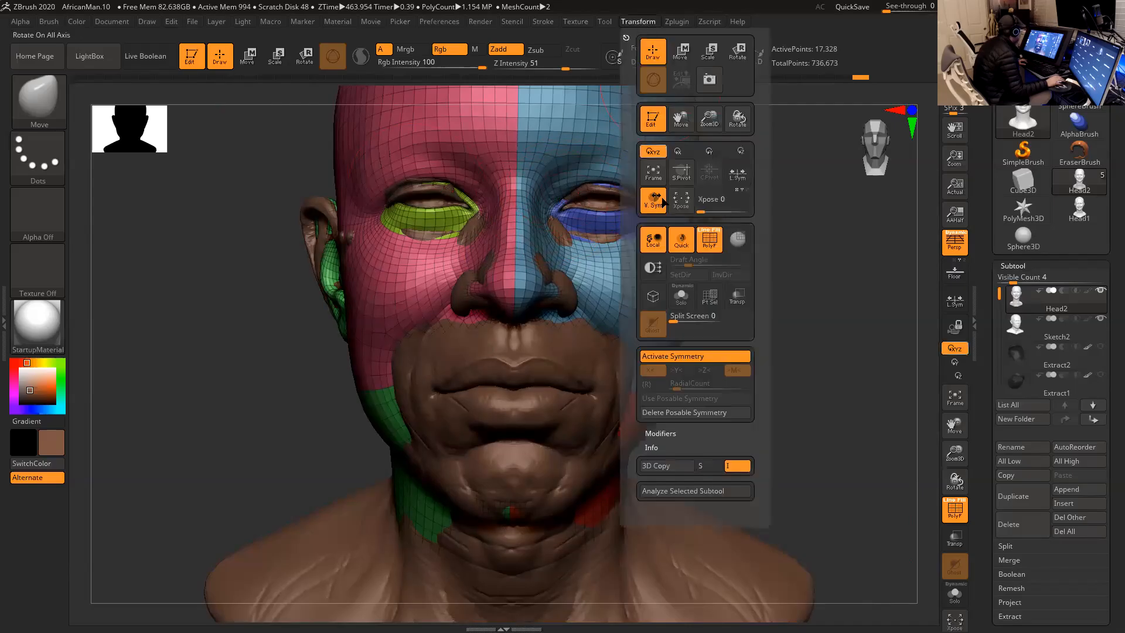
{"action": "left_click", "coordinate": [709, 413]}
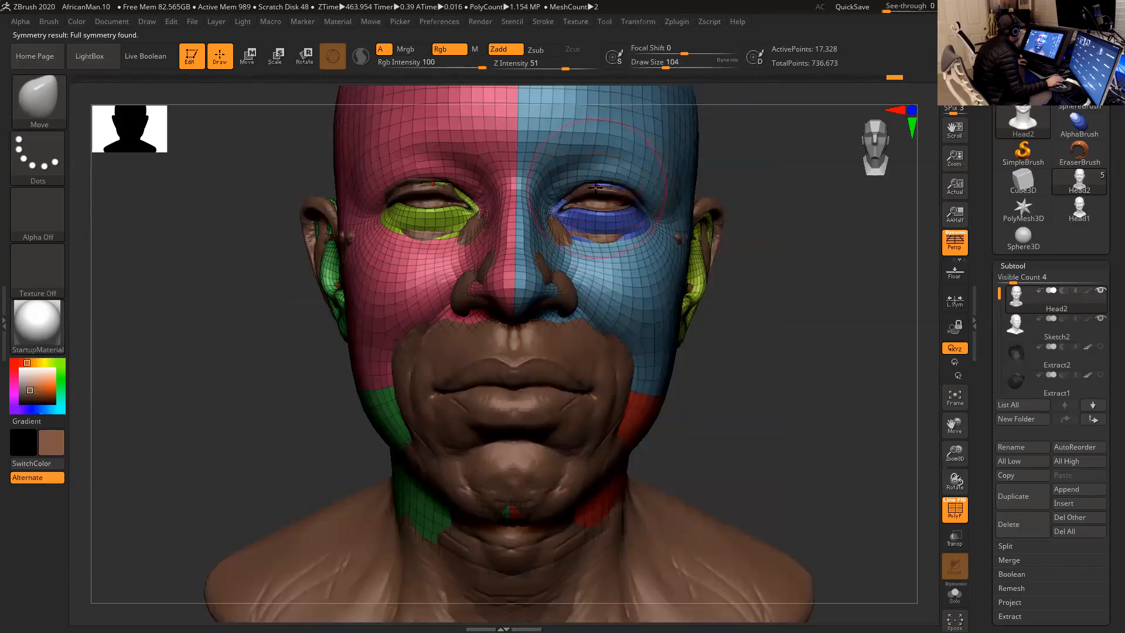
- Set the brush draw size to 80 and move Head2's upper eyelids toward the sculpt's eyelids
{"action": "key", "text": "space"}
{"action": "left_click_drag", "start_coordinate": [596, 188], "coordinate": [581, 189]}
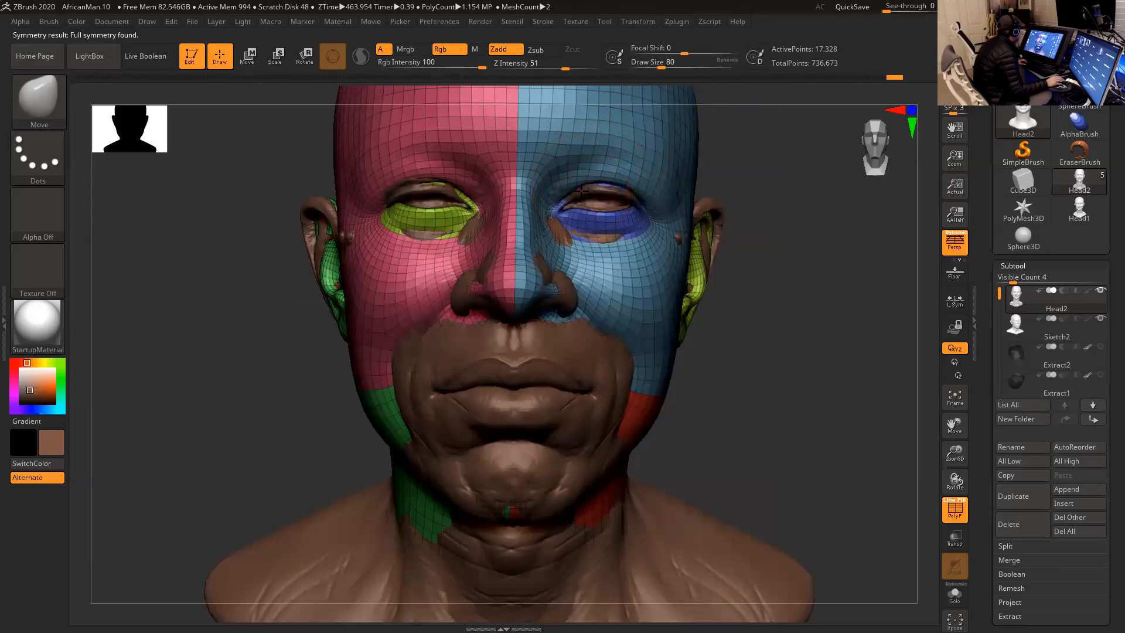
{"action": "left_click_drag", "start_coordinate": [756, 183], "coordinate": [604, 189]}
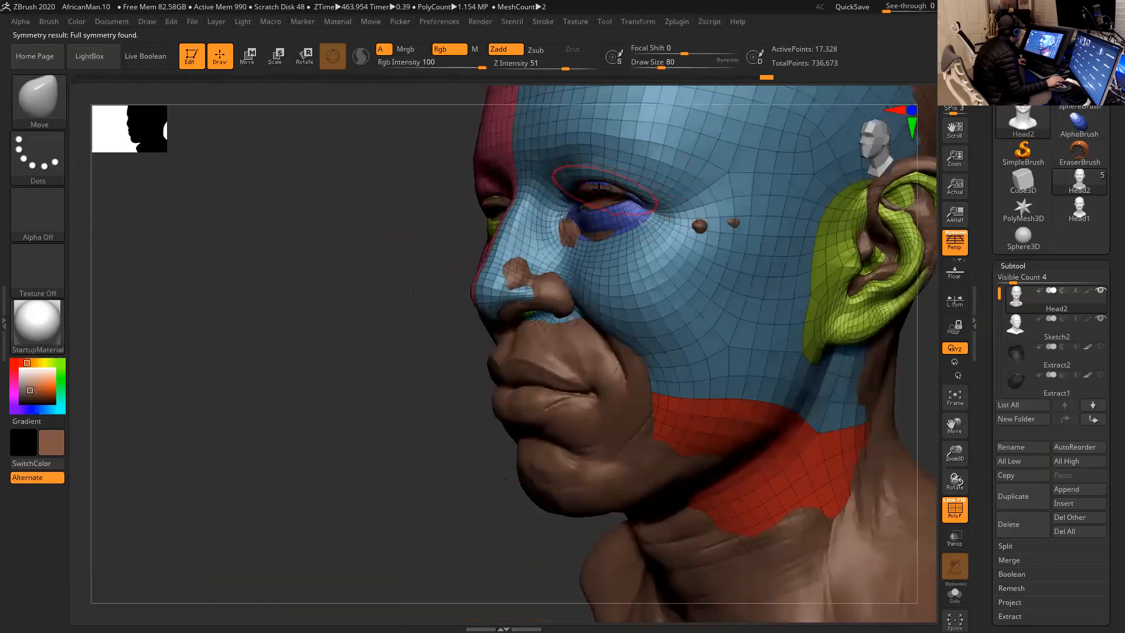
{"action": "left_click_drag", "start_coordinate": [437, 226], "coordinate": [422, 189]}
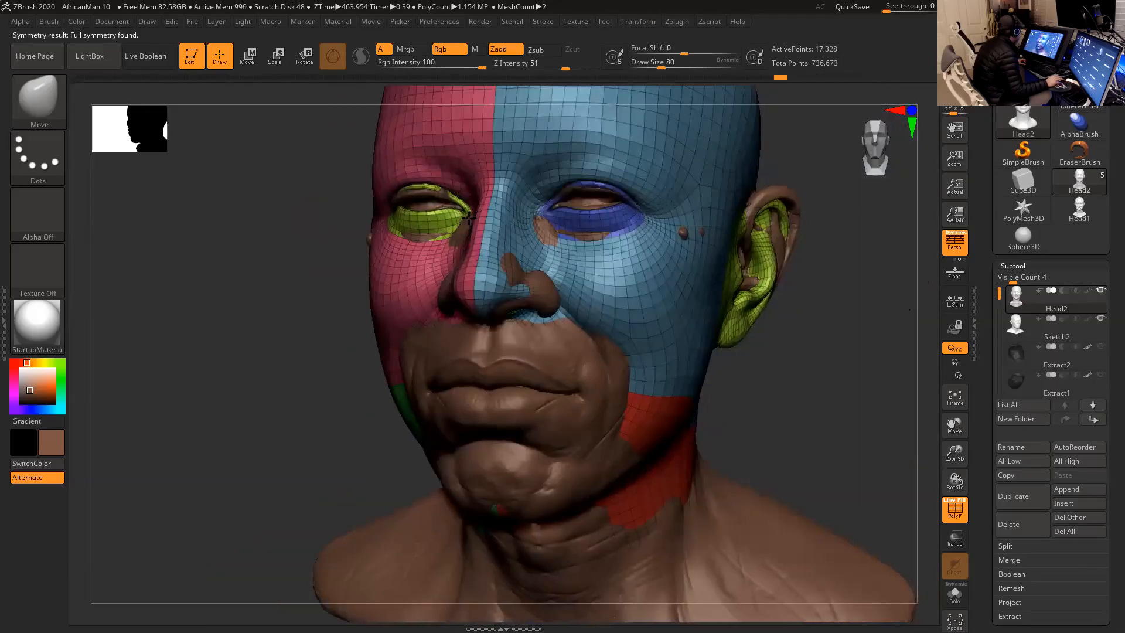
{"action": "left_click_drag", "start_coordinate": [325, 216], "coordinate": [338, 215], "text": "shift"}
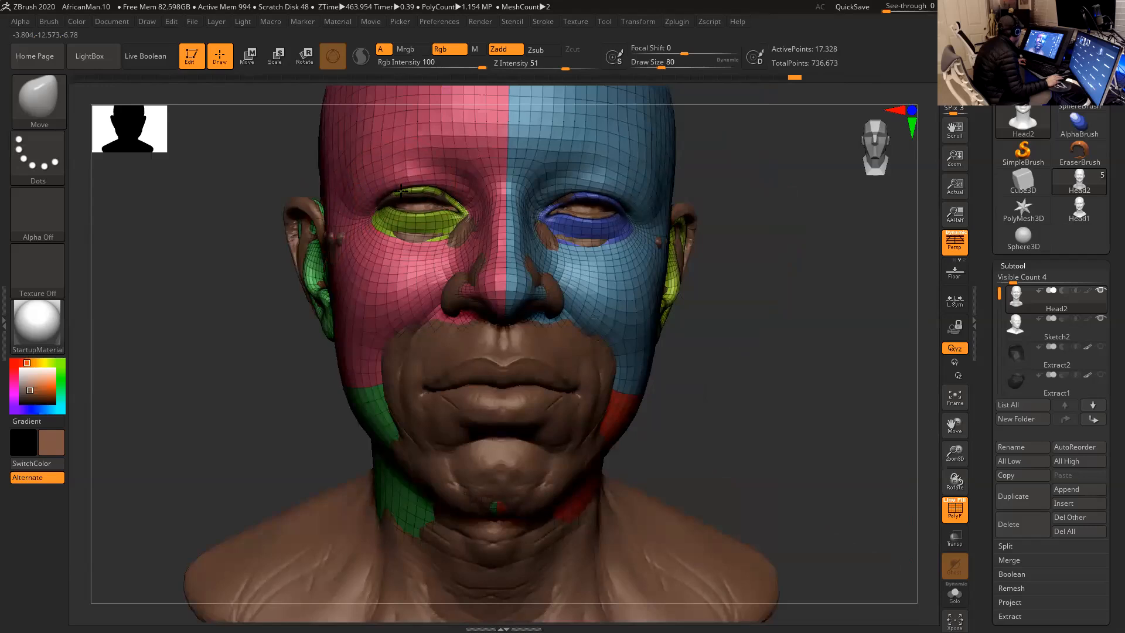
{"action": "mouse_move", "coordinate": [741, 213]}
{"action": "left_mouse_down"}
{"action": "mouse_move", "coordinate": [806, 217]}
{"action": "mouse_move", "coordinate": [588, 220]}
{"action": "left_mouse_up"}
- Refine the eyelid rims and eye corners of Head2 with the Move brush at draw sizes 62 and 51
{"action": "key", "text": "space"}
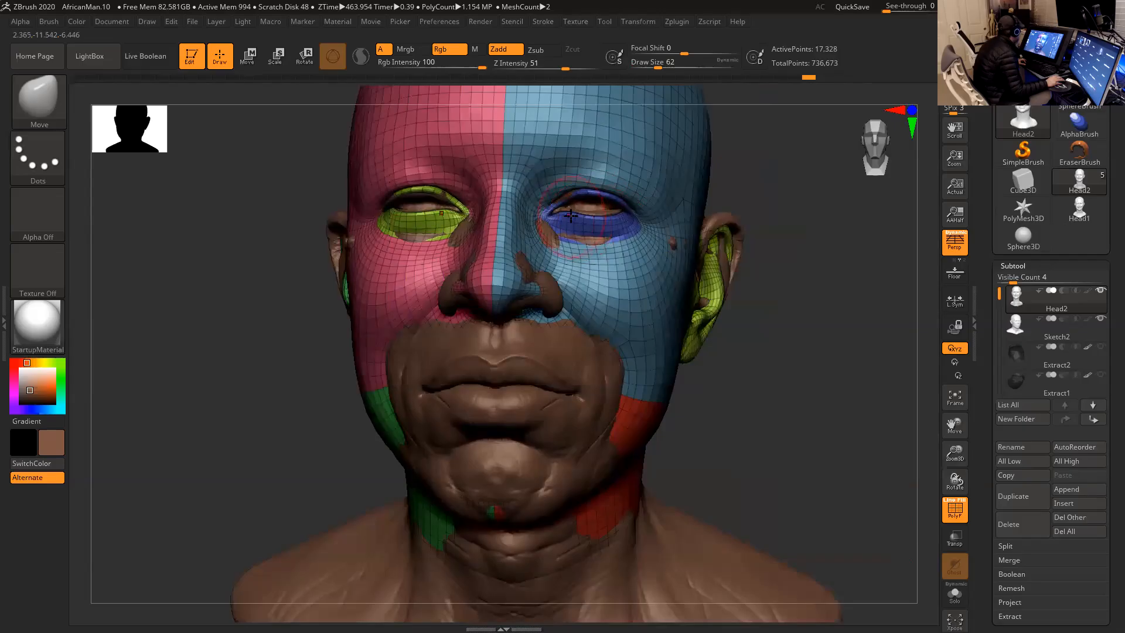
{"action": "key", "text": "space"}
{"action": "left_click_drag", "start_coordinate": [616, 219], "coordinate": [616, 217]}
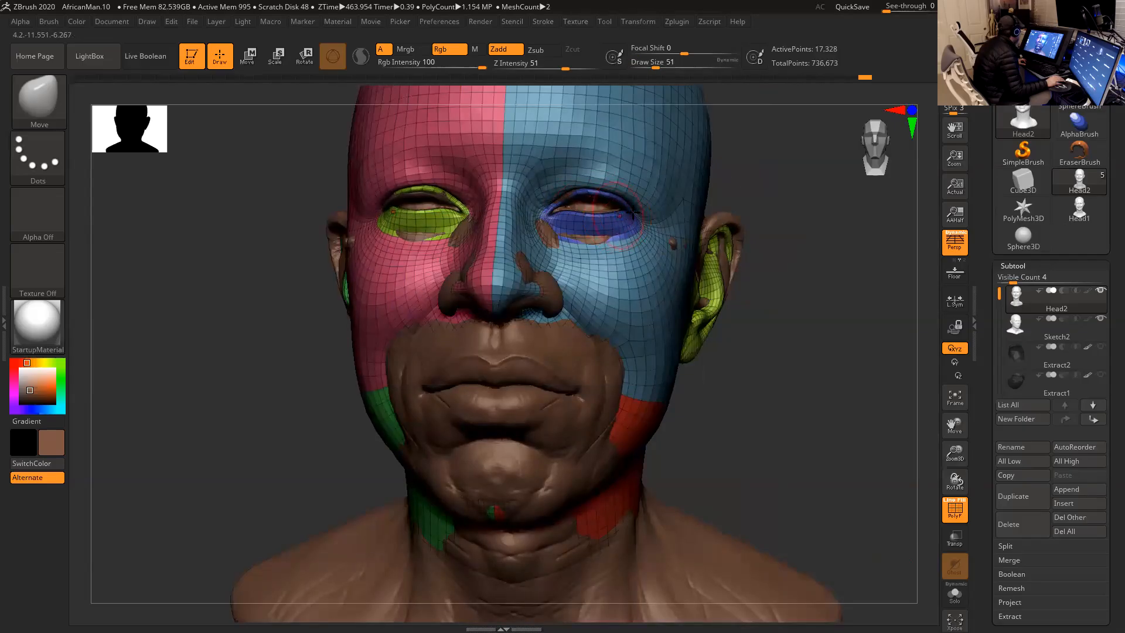
{"action": "left_click_drag", "start_coordinate": [761, 170], "coordinate": [455, 185]}
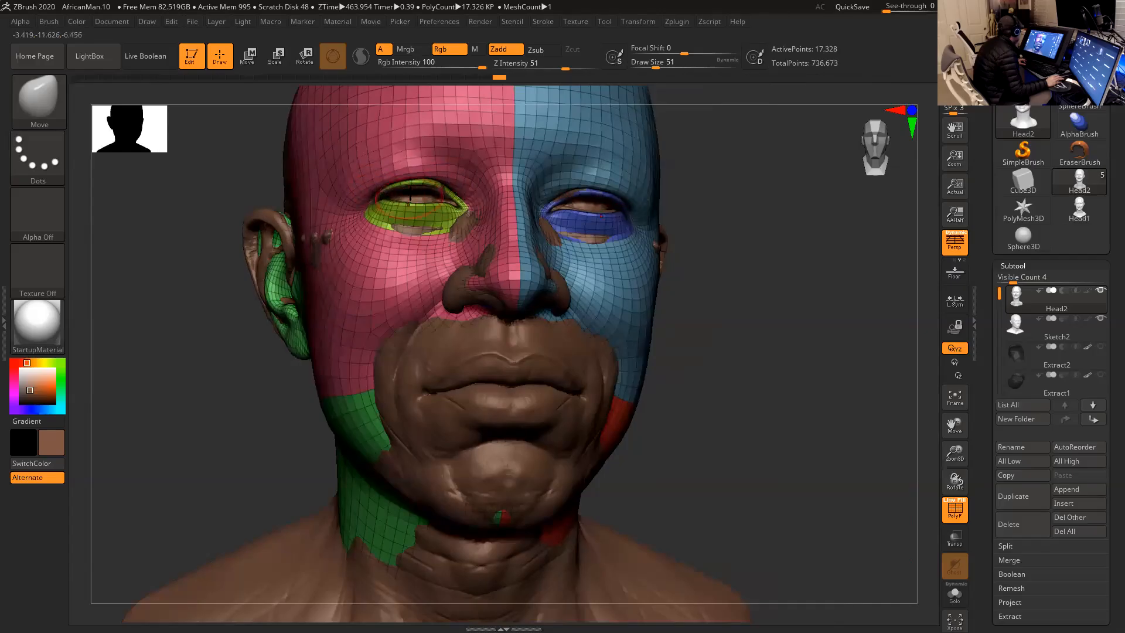
{"action": "left_click_drag", "start_coordinate": [740, 200], "coordinate": [607, 221]}
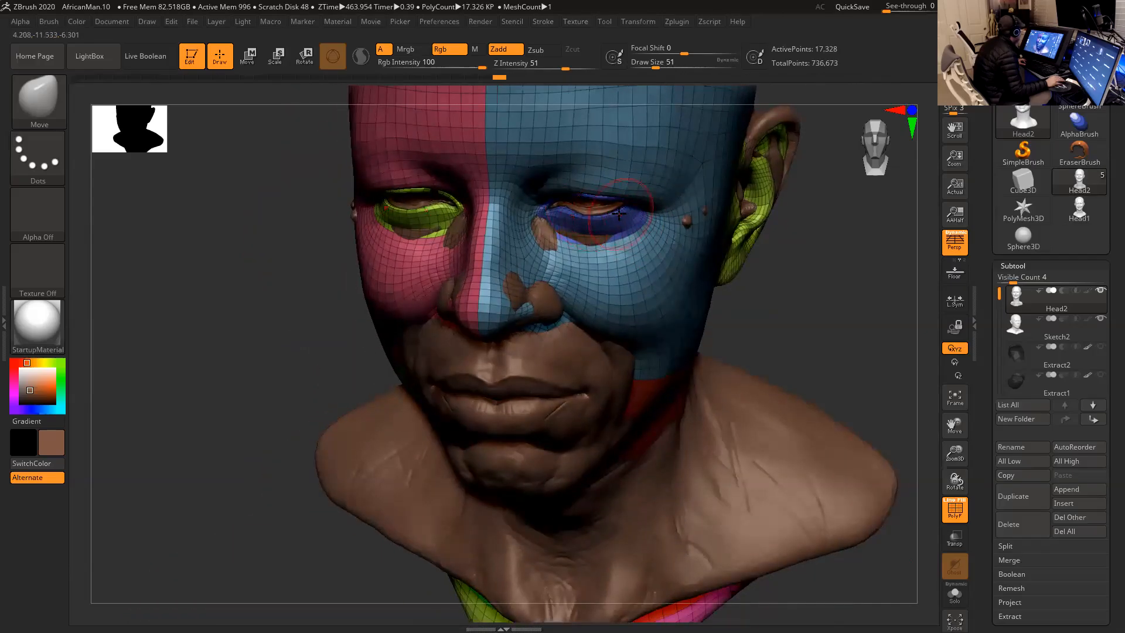
- Pull Head2's mouth, chin and jaw toward the sculpt's lower face with the Move brush at draw size 223
{"action": "left_click_drag", "start_coordinate": [803, 253], "coordinate": [645, 258]}
{"action": "key", "text": "space"}
{"action": "left_click_drag", "start_coordinate": [470, 309], "coordinate": [560, 277]}
{"action": "key", "text": "space"}
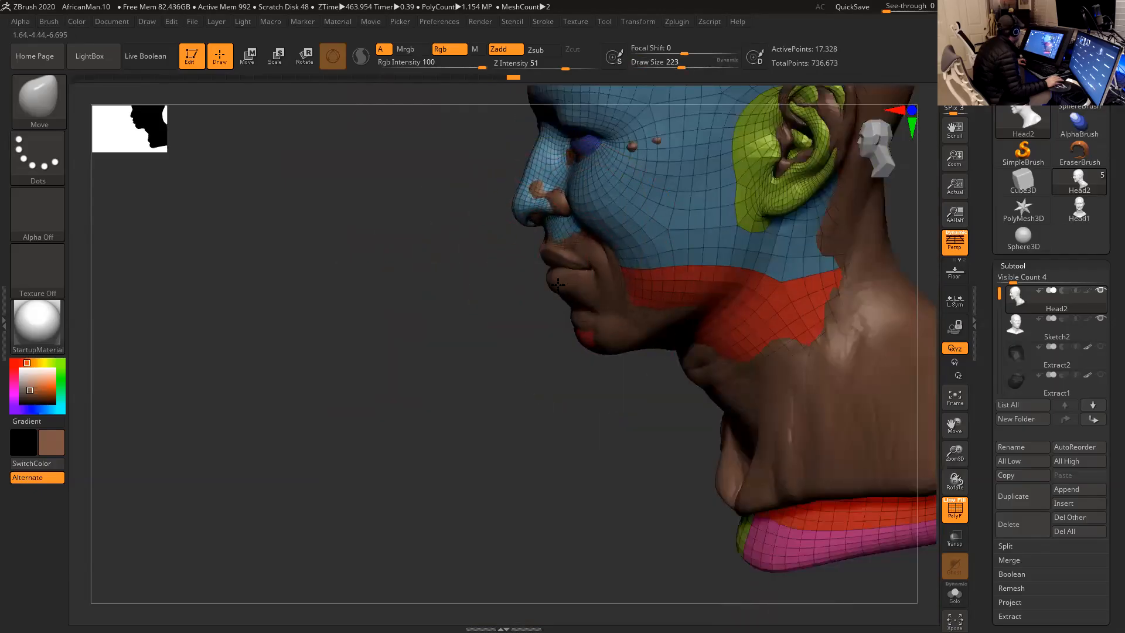
{"action": "mouse_move", "coordinate": [499, 302]}
{"action": "left_mouse_down"}
{"action": "mouse_move", "coordinate": [592, 288]}
{"action": "mouse_move", "coordinate": [562, 269]}
{"action": "mouse_move", "coordinate": [624, 266]}
{"action": "left_mouse_up"}
{"action": "key", "text": "space"}
{"action": "left_click_drag", "start_coordinate": [712, 273], "coordinate": [613, 259]}
- Move Head2's mouth corners and cheeks closer to the sculpt using a draw size of 101
{"action": "key", "text": "space"}
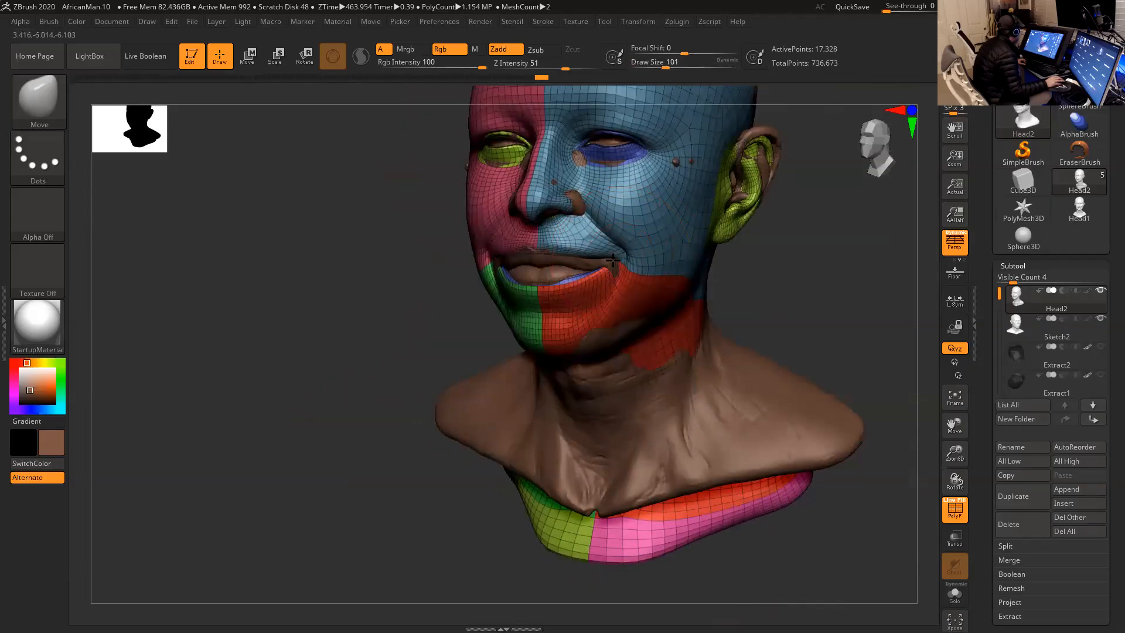
{"action": "left_click_drag", "start_coordinate": [776, 268], "coordinate": [612, 271]}
{"action": "mouse_move", "coordinate": [490, 314]}
{"action": "left_mouse_down", "text": "shift"}
{"action": "mouse_move", "coordinate": [551, 281]}
{"action": "mouse_move", "coordinate": [543, 276]}
{"action": "left_mouse_up", "text": "shift"}
{"action": "mouse_move", "coordinate": [694, 278]}
{"action": "left_mouse_down"}
{"action": "mouse_move", "coordinate": [740, 272]}
{"action": "mouse_move", "coordinate": [581, 271]}
{"action": "left_mouse_up"}
- Refine the mouth corners and lip profile of Head2 with the Move brush at draw size 77
{"action": "key", "text": "space"}
{"action": "left_click", "coordinate": [549, 260]}
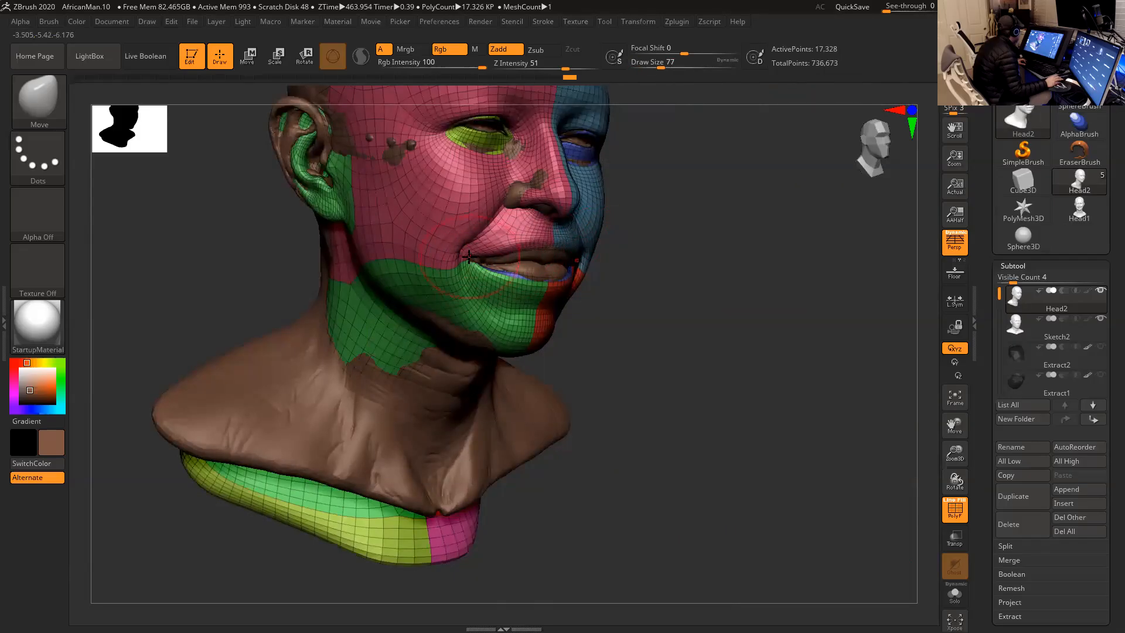
{"action": "left_click_drag", "start_coordinate": [630, 260], "coordinate": [724, 263]}
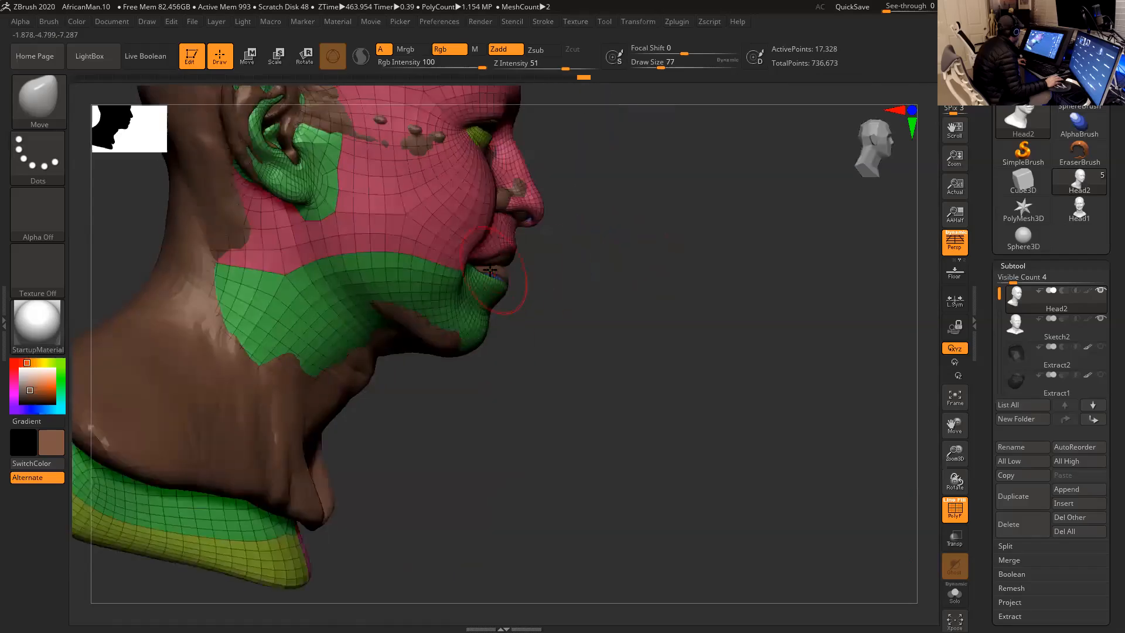
{"action": "key", "text": "space"}
{"action": "left_click", "coordinate": [478, 272]}
{"action": "mouse_move", "coordinate": [588, 269]}
{"action": "left_mouse_down"}
{"action": "mouse_move", "coordinate": [515, 272]}
{"action": "mouse_move", "coordinate": [708, 268]}
{"action": "mouse_move", "coordinate": [671, 267]}
{"action": "mouse_move", "coordinate": [706, 241]}
{"action": "mouse_move", "coordinate": [676, 329]}
{"action": "mouse_move", "coordinate": [694, 329]}
{"action": "left_mouse_up"}
- Raise Head2's shoulders and lower bust edge to the sculpt's base with the Move brush at draw sizes 192 and 257
{"action": "key", "text": "space"}
{"action": "left_click_drag", "start_coordinate": [728, 294], "coordinate": [738, 264]}
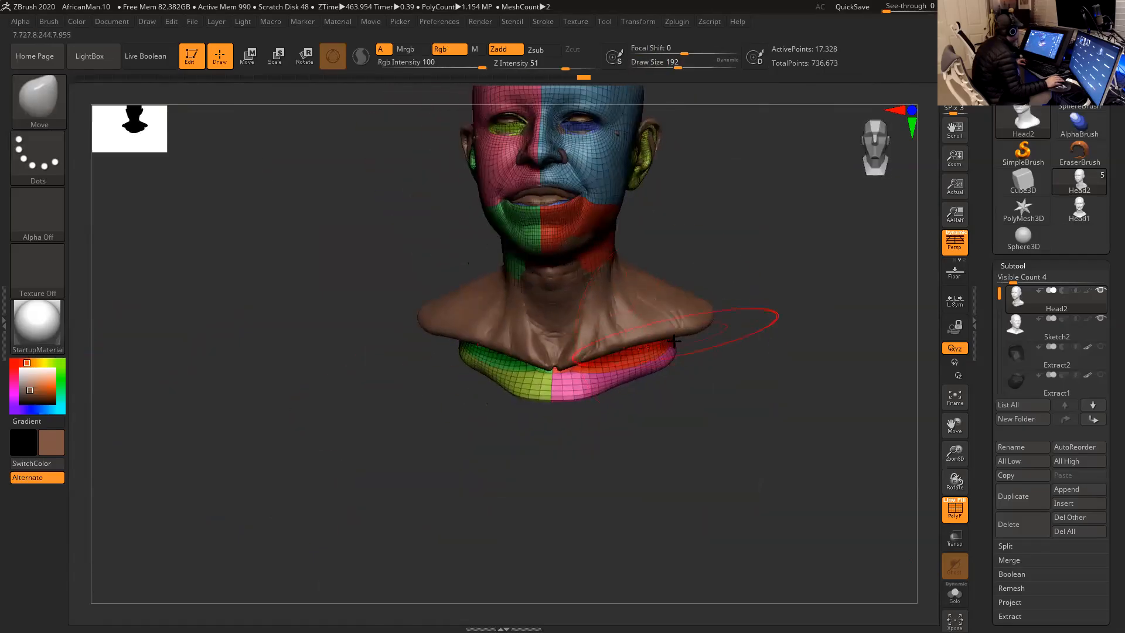
{"action": "key", "text": "space"}
{"action": "left_click_drag", "start_coordinate": [676, 352], "coordinate": [701, 352]}
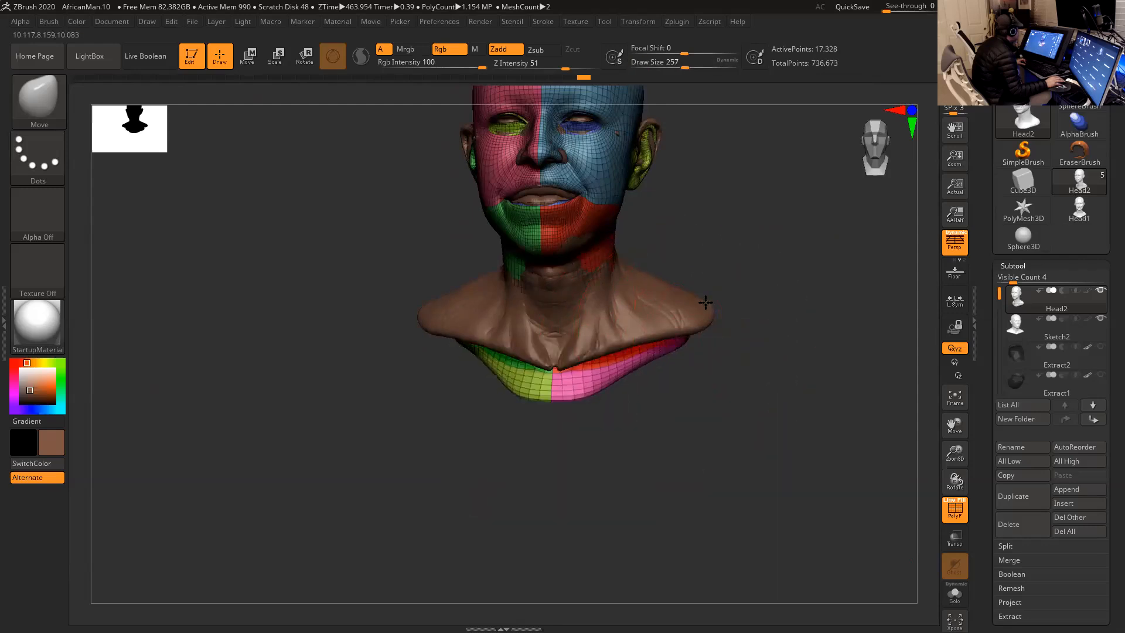
{"action": "left_click_drag", "start_coordinate": [720, 297], "coordinate": [600, 371]}
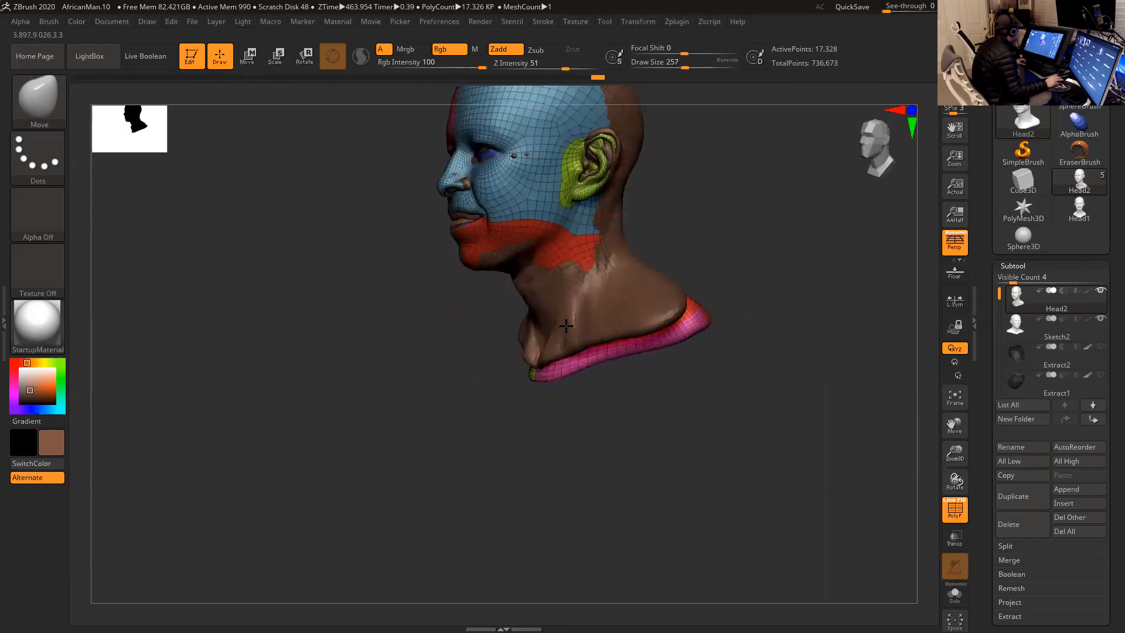
{"action": "left_click_drag", "start_coordinate": [677, 303], "coordinate": [667, 297]}
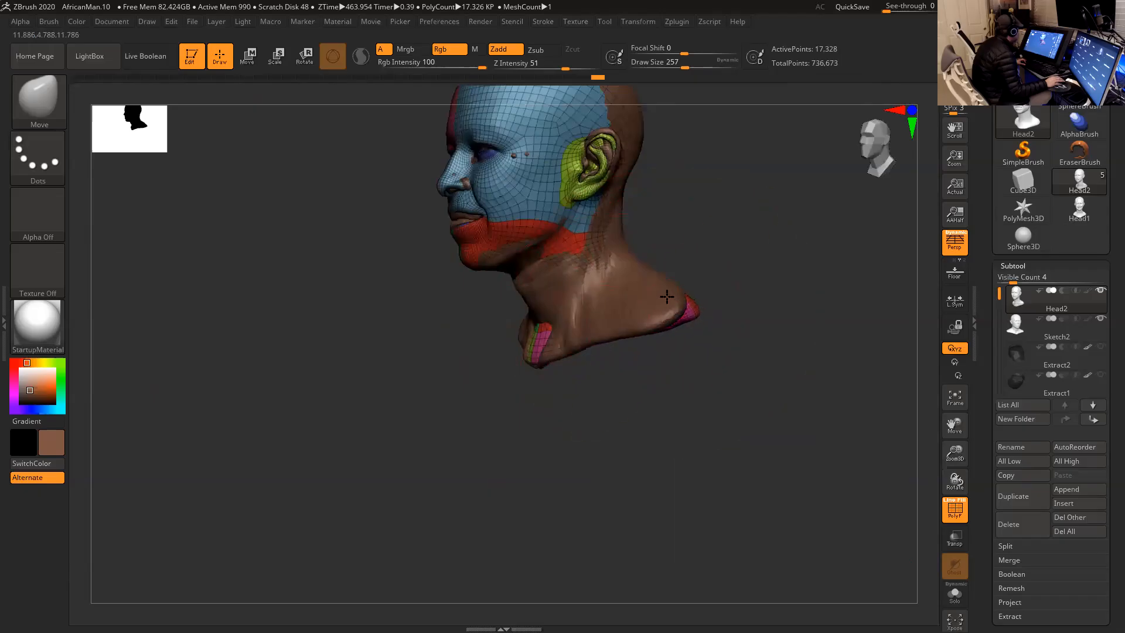
- Fit the back of Head2's neck and shoulders to the sculpt using a draw size of 154
{"action": "left_click_drag", "start_coordinate": [746, 293], "coordinate": [678, 297]}
{"action": "left_click_drag", "start_coordinate": [792, 344], "coordinate": [756, 307]}
{"action": "key", "text": "space"}
{"action": "mouse_move", "coordinate": [622, 309]}
{"action": "left_mouse_down"}
{"action": "mouse_move", "coordinate": [551, 332]}
{"action": "mouse_move", "coordinate": [585, 318]}
{"action": "left_mouse_up"}
{"action": "key", "text": "space"}
{"action": "left_click_drag", "start_coordinate": [649, 297], "coordinate": [668, 280]}
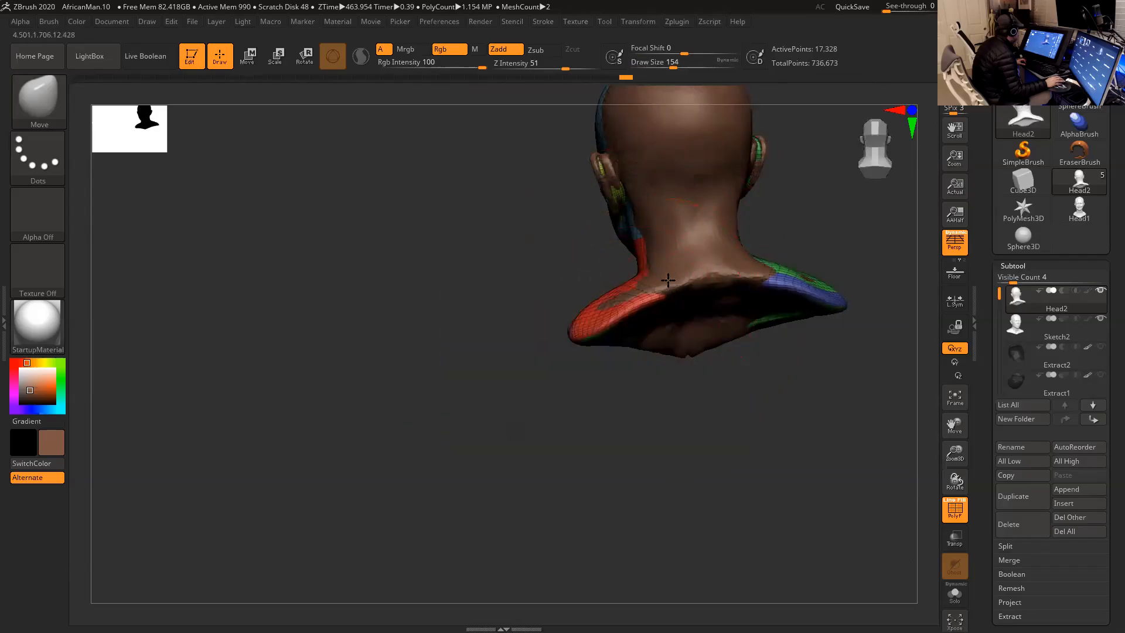
{"action": "left_click_drag", "start_coordinate": [778, 241], "coordinate": [829, 234]}
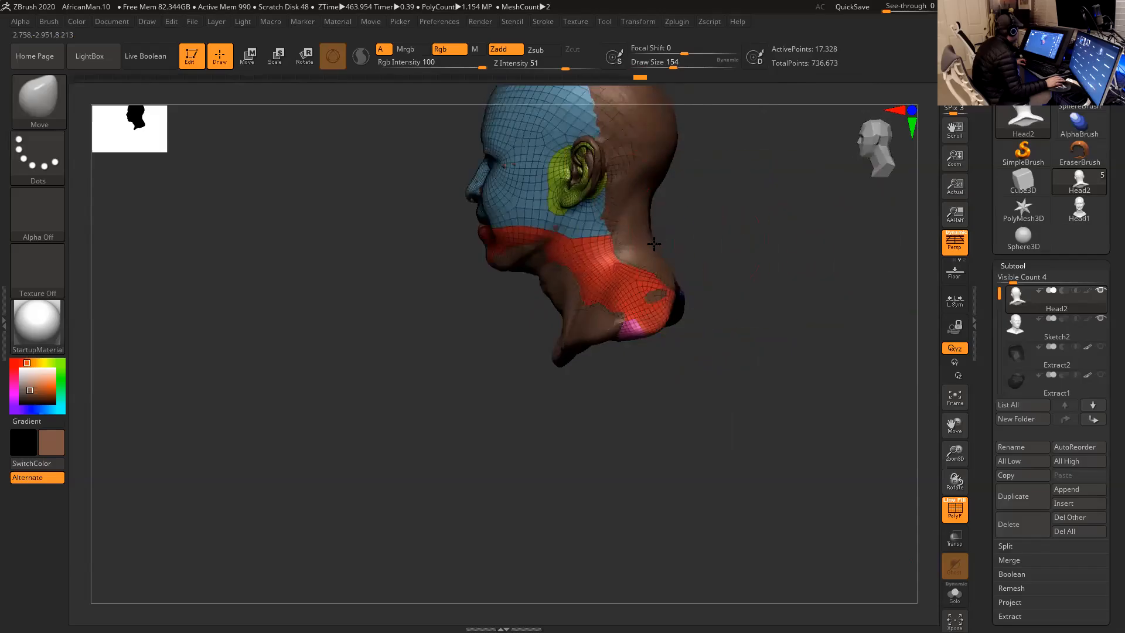
- Fit Head2's ears to the sculpt's ears with the Move brush at draw size 94
{"action": "left_click_drag", "start_coordinate": [681, 222], "coordinate": [752, 261]}
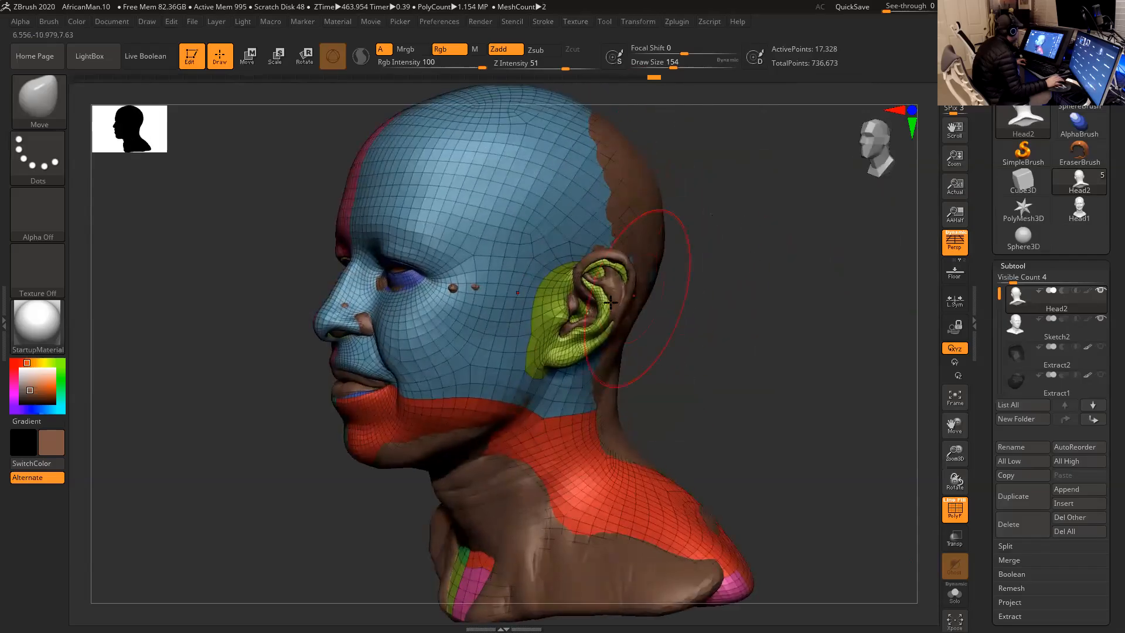
{"action": "key", "text": "space"}
{"action": "left_click_drag", "start_coordinate": [602, 302], "coordinate": [587, 303]}
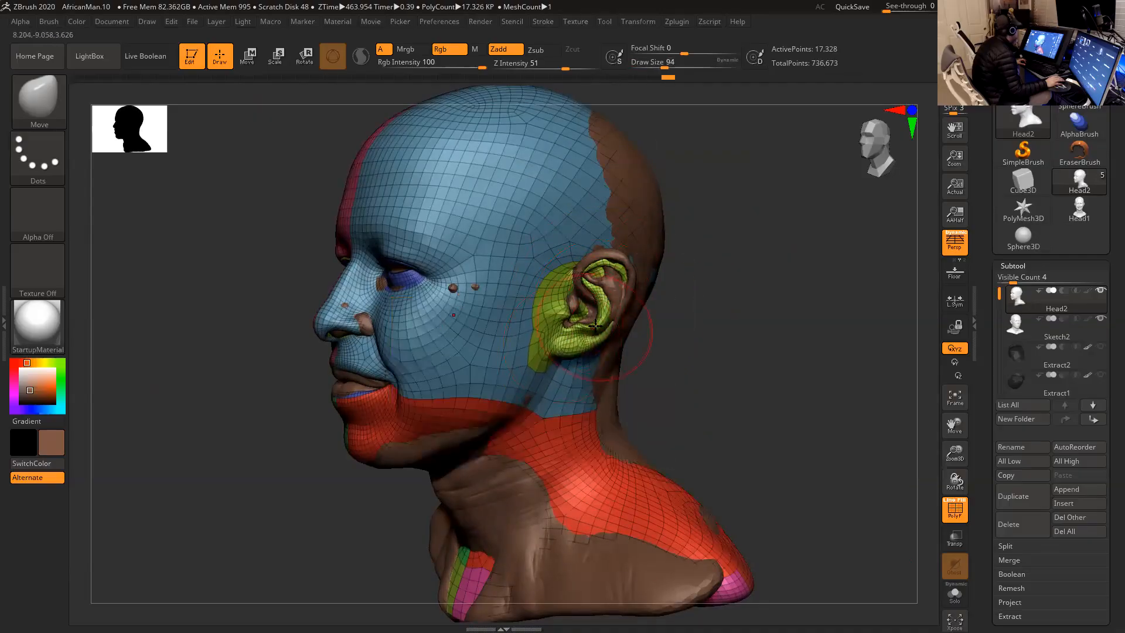
{"action": "left_click_drag", "start_coordinate": [595, 326], "coordinate": [600, 318]}
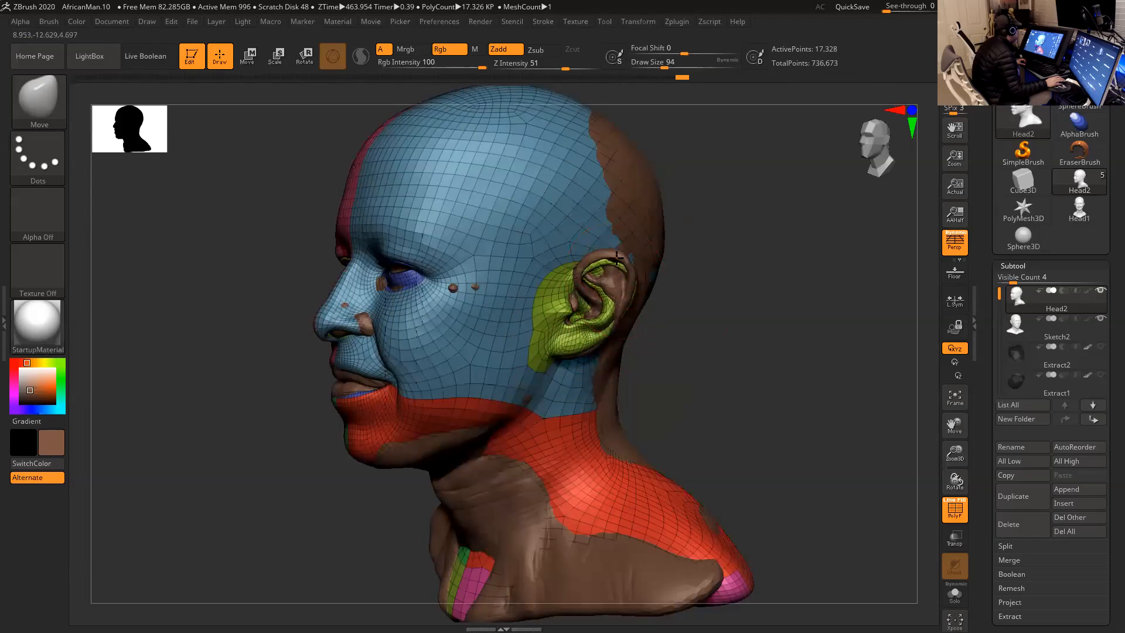
{"action": "left_click_drag", "start_coordinate": [670, 284], "coordinate": [669, 289]}
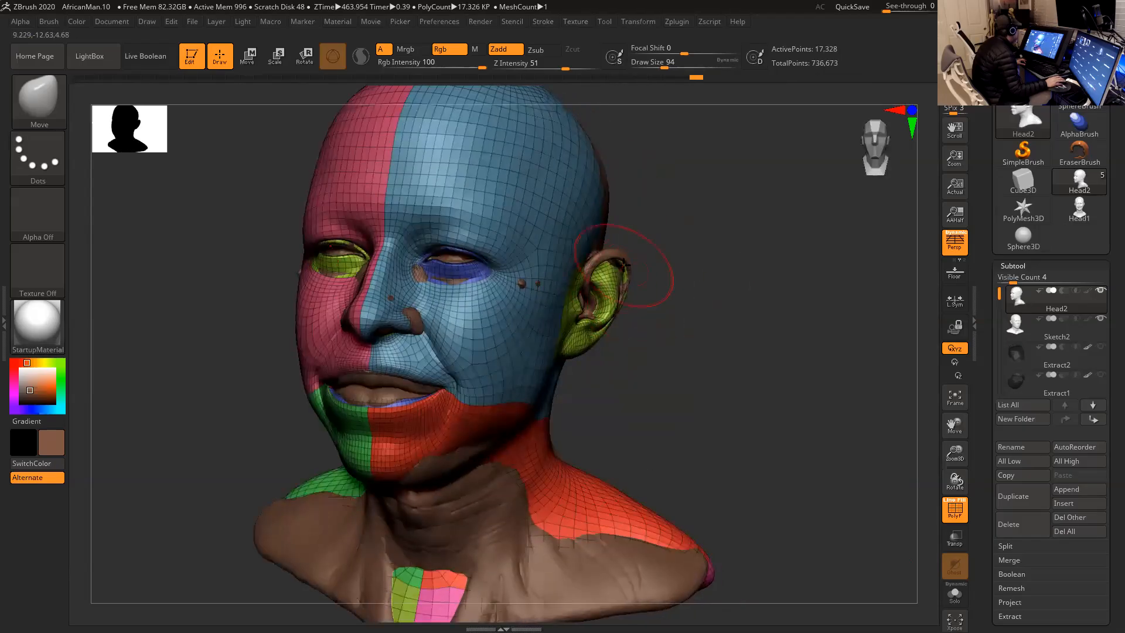
{"action": "left_click_drag", "start_coordinate": [625, 259], "coordinate": [647, 274]}
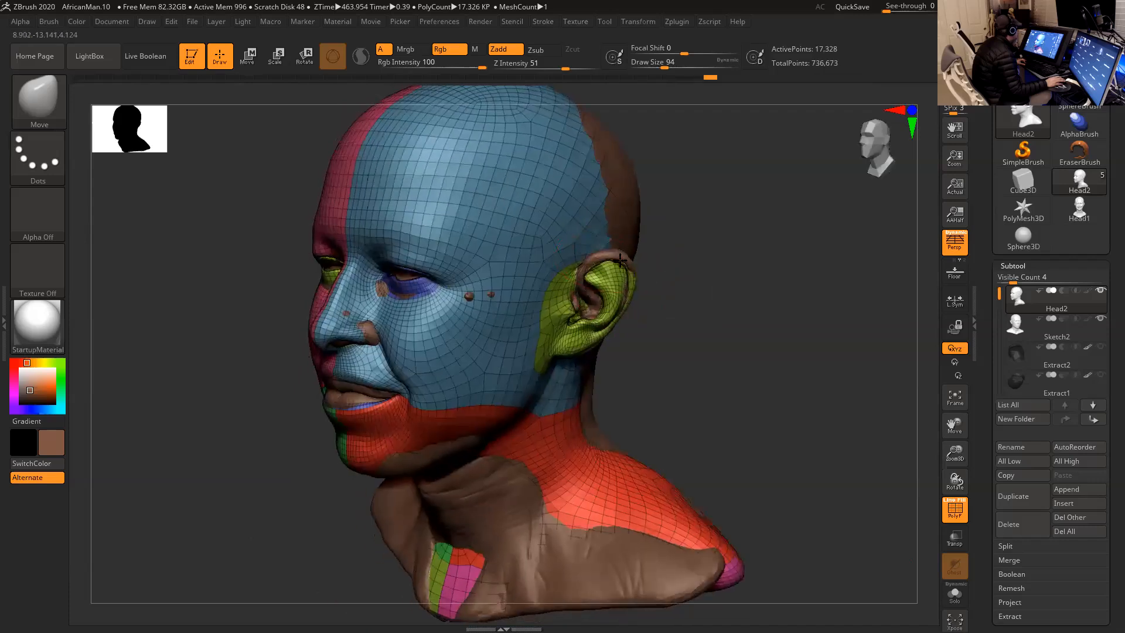
- Refine the upper ear rims of Head2 against the sculpt with the Move brush at draw size 51
{"action": "left_click_drag", "start_coordinate": [678, 266], "coordinate": [591, 272]}
{"action": "key", "text": "s"}
{"action": "left_click_drag", "start_coordinate": [674, 279], "coordinate": [627, 281]}
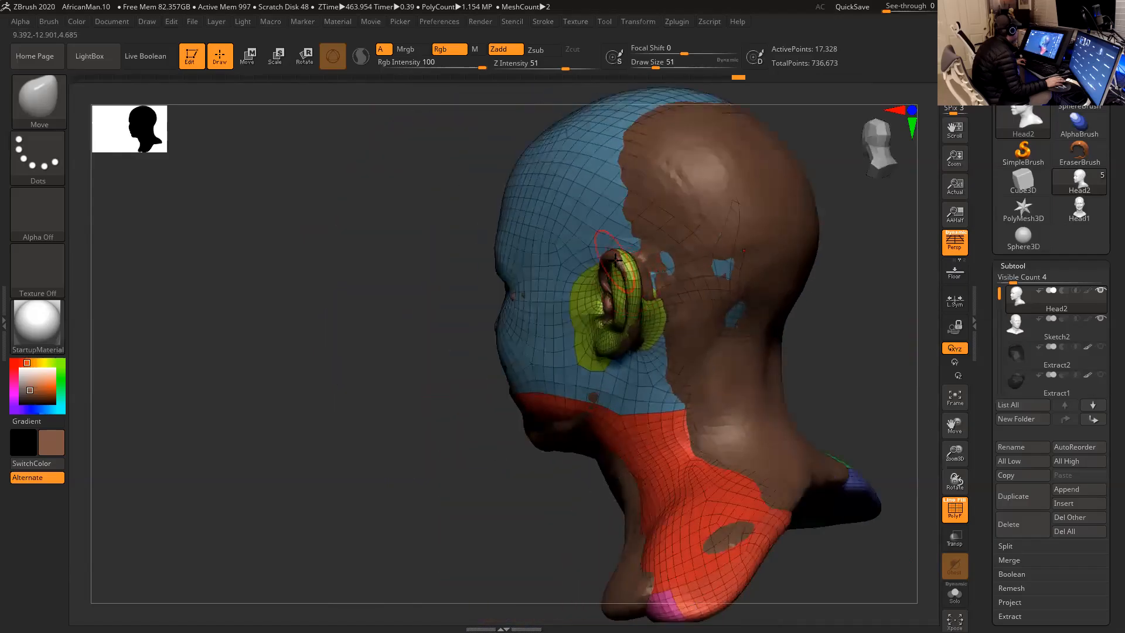
{"action": "mouse_move", "coordinate": [470, 314]}
{"action": "left_mouse_down"}
{"action": "mouse_move", "coordinate": [452, 294]}
{"action": "mouse_move", "coordinate": [508, 314]}
{"action": "left_mouse_up"}
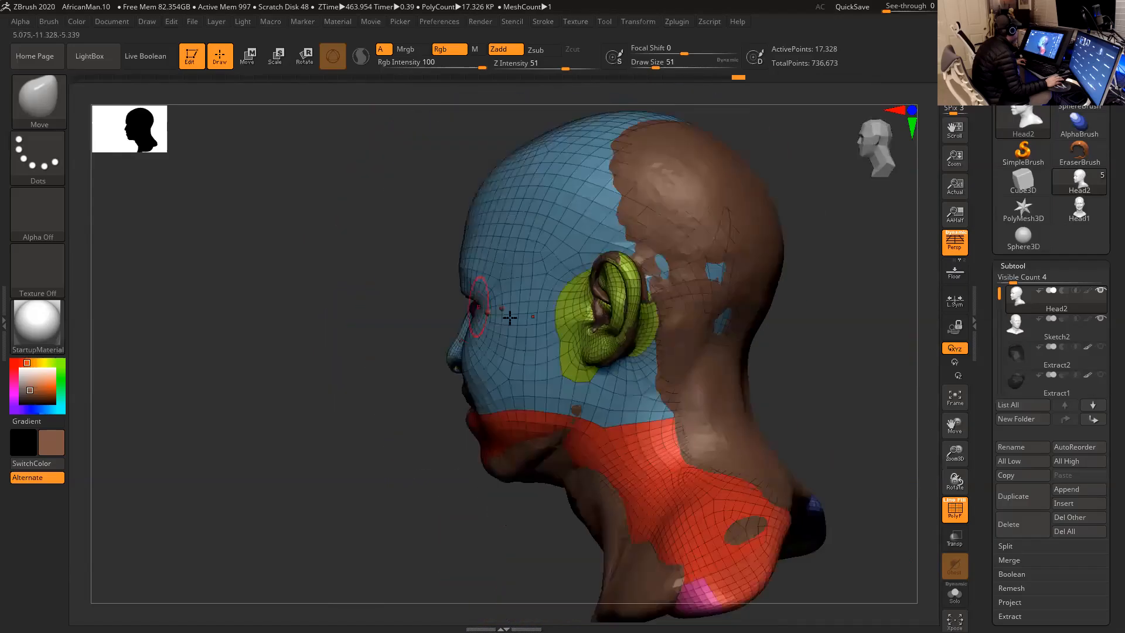
- Fit Head2's lower ear area, neck and chest to the sculpt with the Move brush at draw size 97
{"action": "key", "text": "space"}
{"action": "left_click_drag", "start_coordinate": [603, 355], "coordinate": [594, 361]}
{"action": "left_click_drag", "start_coordinate": [809, 332], "coordinate": [750, 319]}
{"action": "key", "text": "f"}
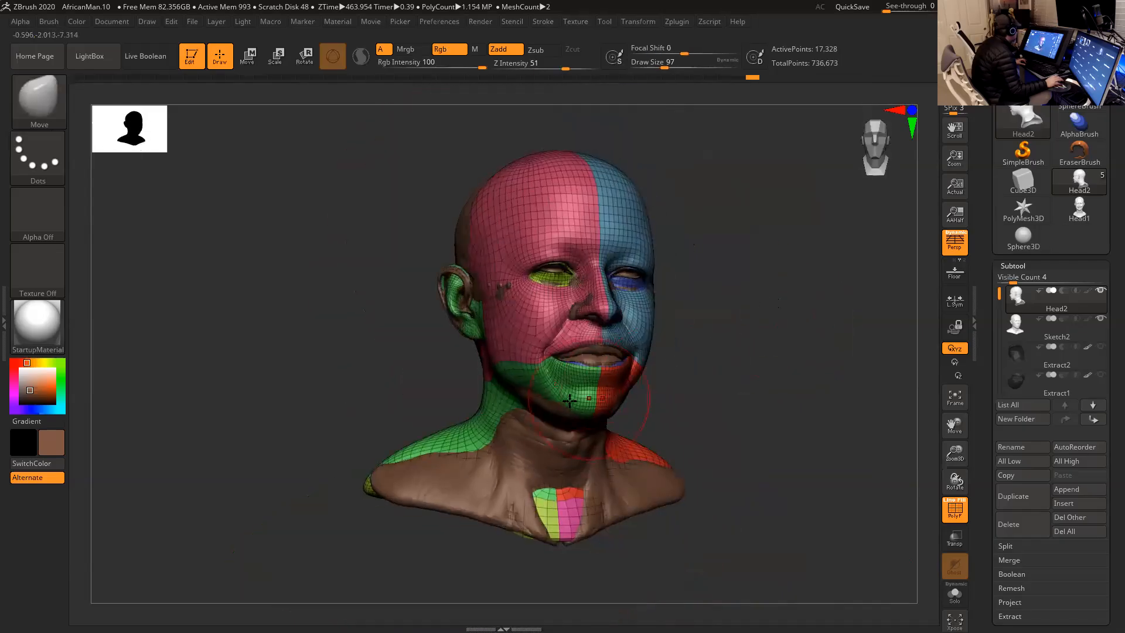
{"action": "mouse_move", "coordinate": [711, 390]}
{"action": "left_mouse_down"}
{"action": "mouse_move", "coordinate": [661, 377]}
{"action": "mouse_move", "coordinate": [598, 424]}
{"action": "mouse_move", "coordinate": [636, 459]}
{"action": "mouse_move", "coordinate": [723, 455]}
{"action": "mouse_move", "coordinate": [710, 452]}
{"action": "left_mouse_up"}
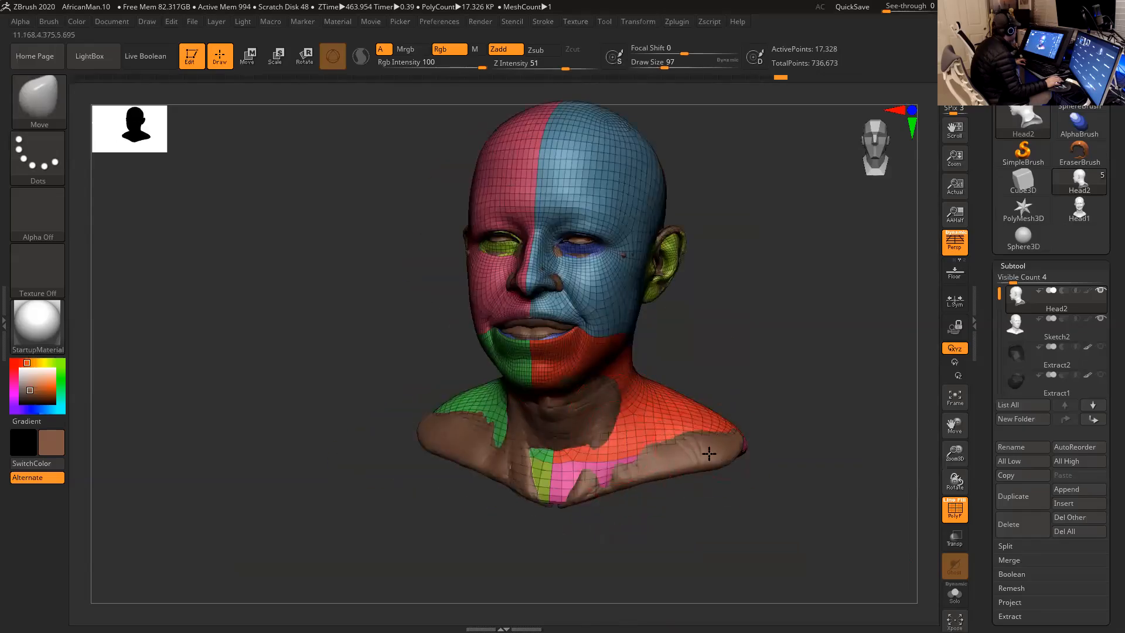
{"action": "mouse_move", "coordinate": [777, 331]}
{"action": "left_mouse_down"}
{"action": "mouse_move", "coordinate": [736, 349]}
{"action": "mouse_move", "coordinate": [754, 327]}
{"action": "left_mouse_up"}
- Hide Sketch2 and examine Head2's eye-socket polygroup in isolation, restoring the full head's visibility
{"action": "left_click", "coordinate": [1101, 318]}
{"action": "mouse_move", "coordinate": [896, 306]}
{"action": "left_mouse_down"}
{"action": "mouse_move", "coordinate": [859, 314]}
{"action": "mouse_move", "coordinate": [826, 356]}
{"action": "mouse_move", "coordinate": [796, 352]}
{"action": "mouse_move", "coordinate": [801, 363]}
{"action": "mouse_move", "coordinate": [768, 337]}
{"action": "left_mouse_up"}
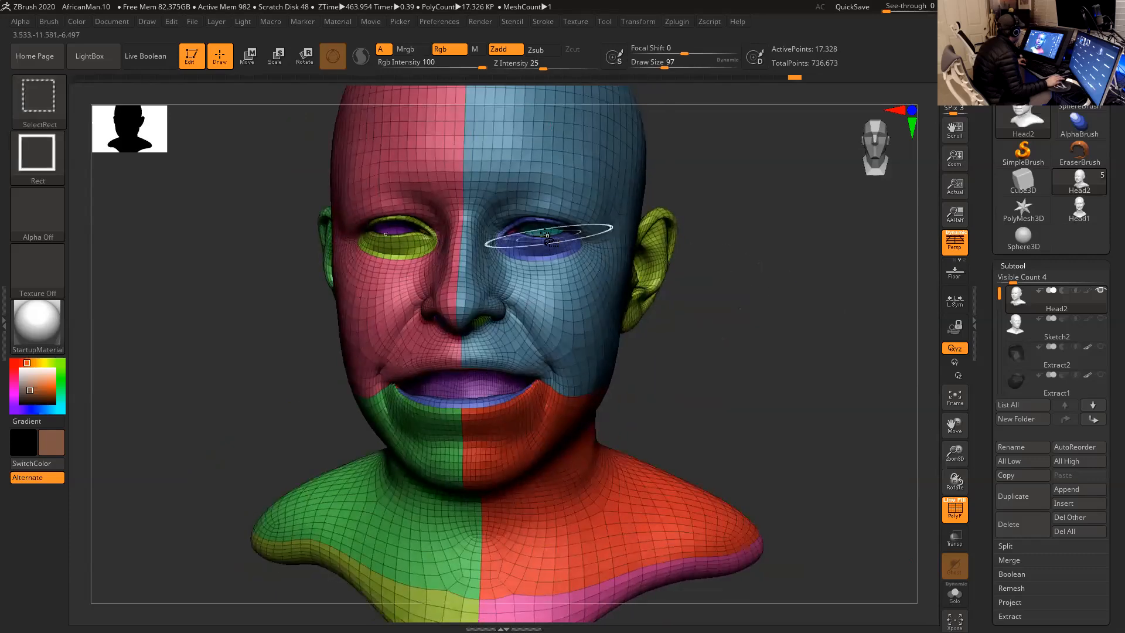
{"action": "left_click", "coordinate": [540, 229], "text": "ctrl+shift"}
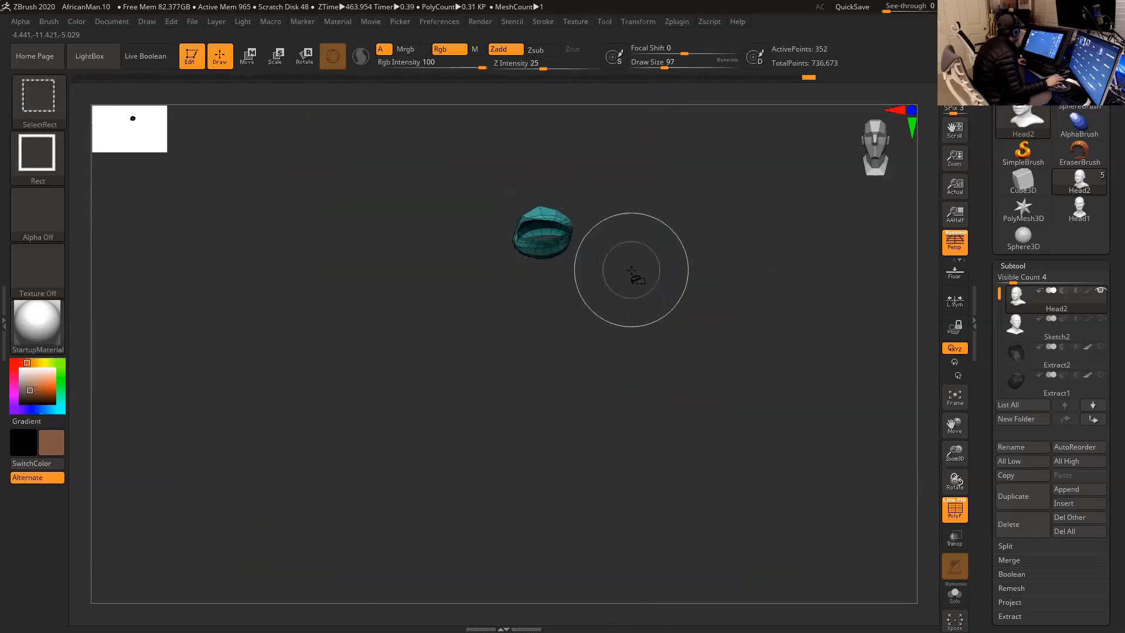
{"action": "left_click", "coordinate": [643, 270], "text": "ctrl+shift"}
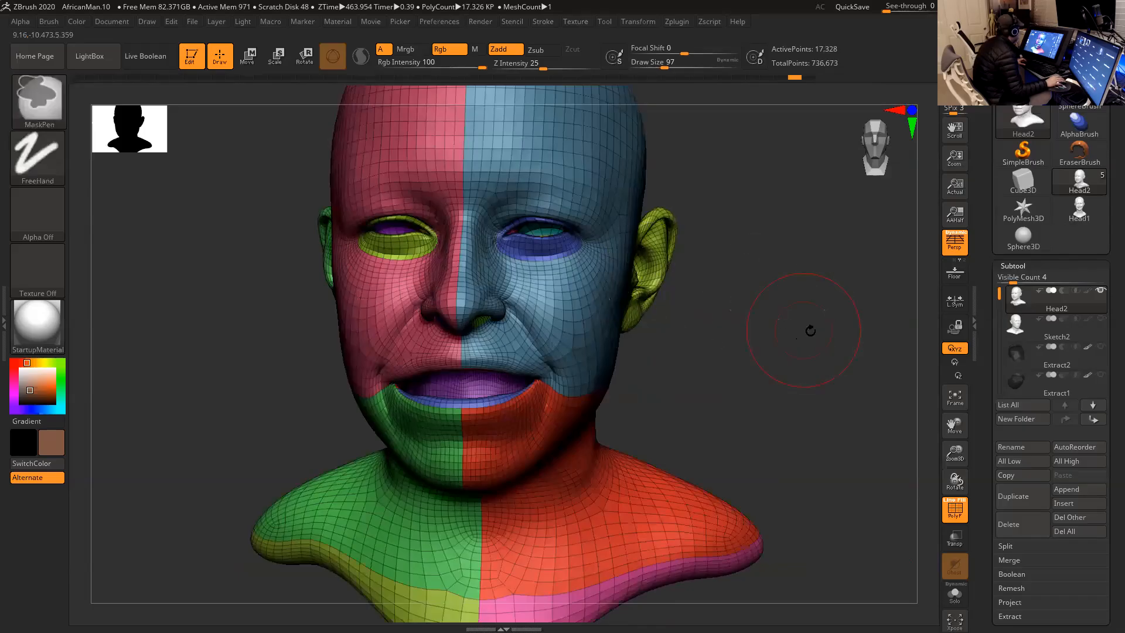
- Store a morph target for the adjusted Head2 mesh
{"action": "left_click_drag", "start_coordinate": [983, 386], "coordinate": [983, 336]}
{"action": "left_click_drag", "start_coordinate": [1011, 565], "coordinate": [1011, 362]}
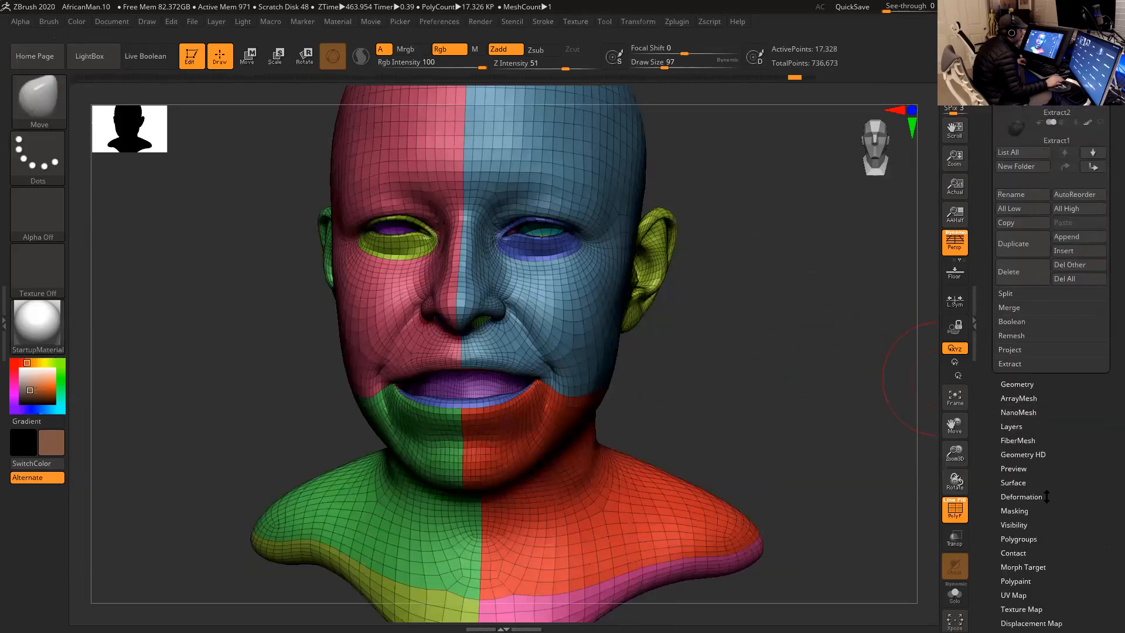
{"action": "scroll", "coordinate": [1057, 520], "scroll_direction": "down", "scroll_amount": 3}
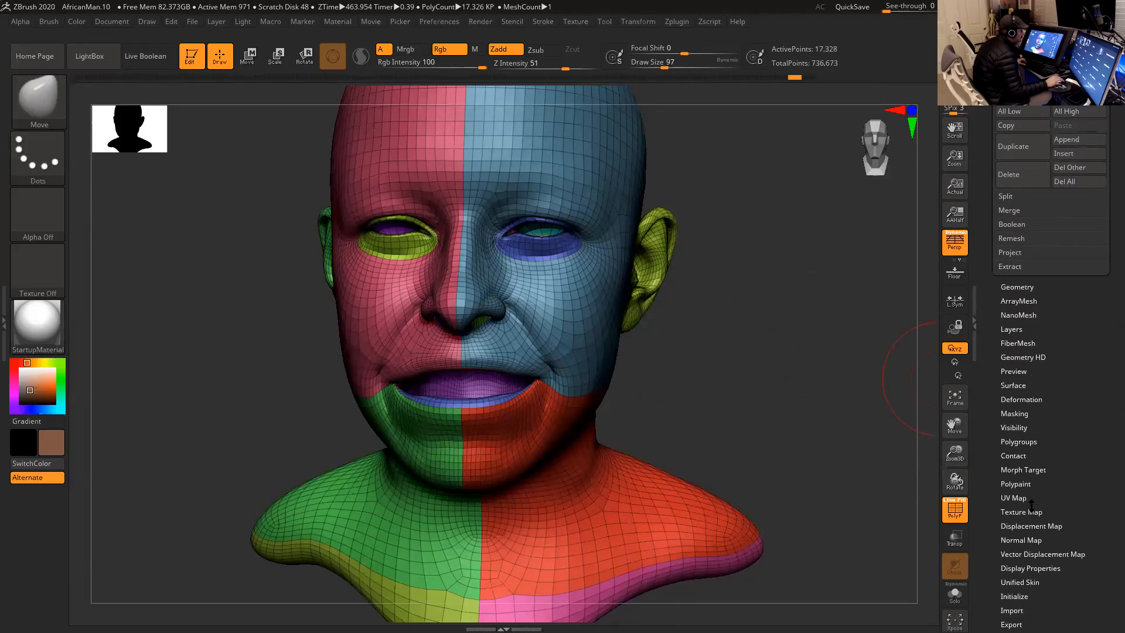
{"action": "left_click", "coordinate": [1024, 469]}
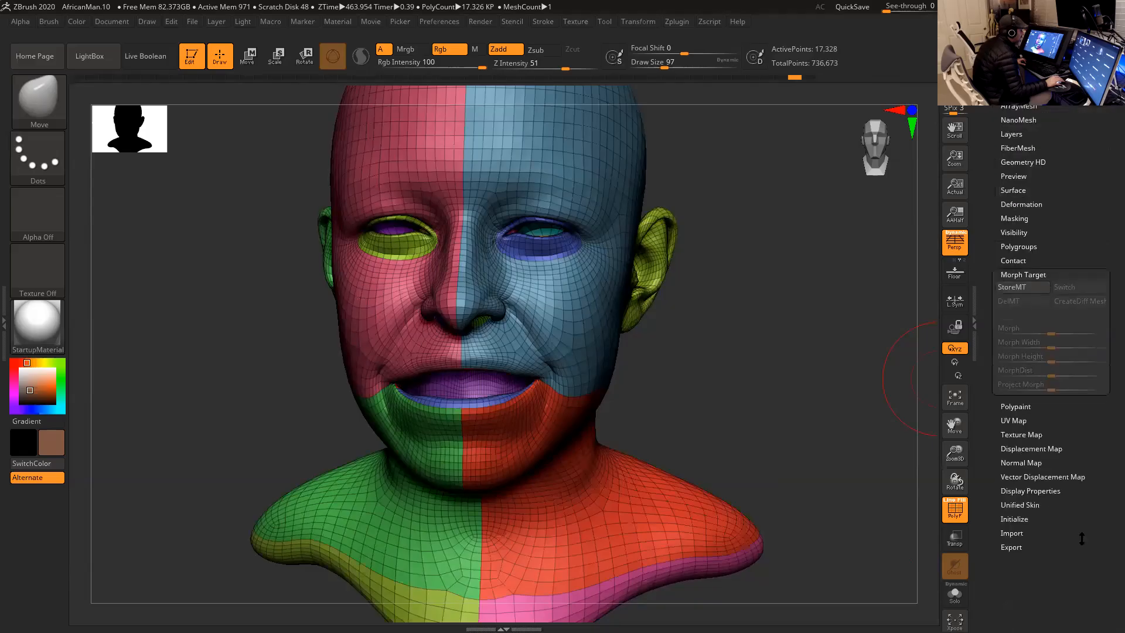
{"action": "left_click", "coordinate": [1033, 287]}
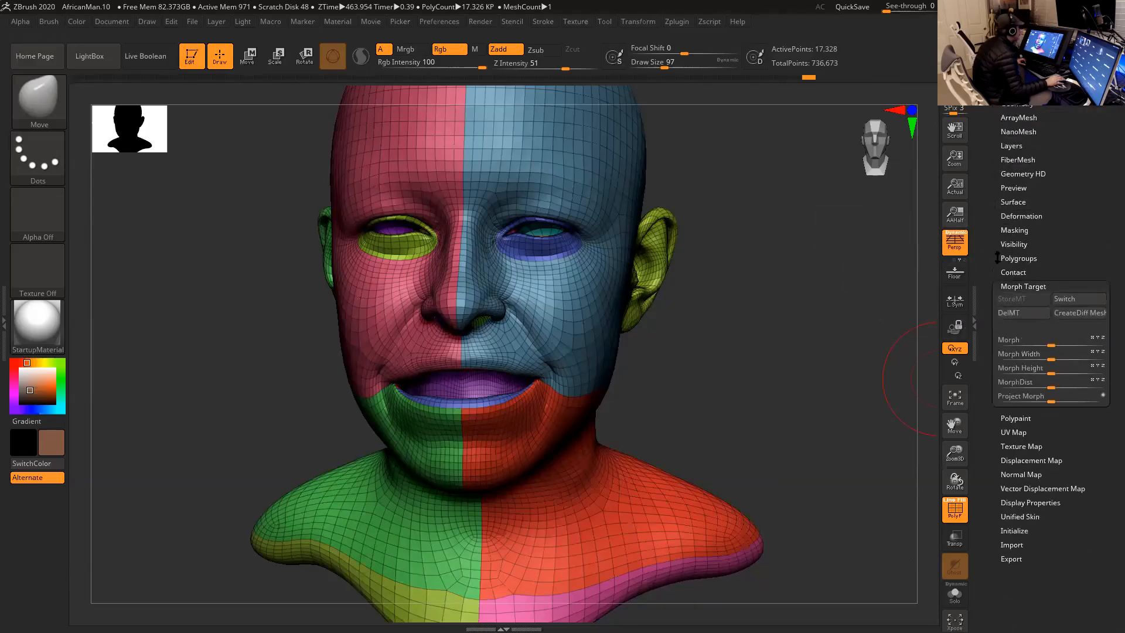
- Make the Sketch2 subtool visible again together with Head2
{"action": "left_click_drag", "start_coordinate": [844, 294], "coordinate": [820, 296]}
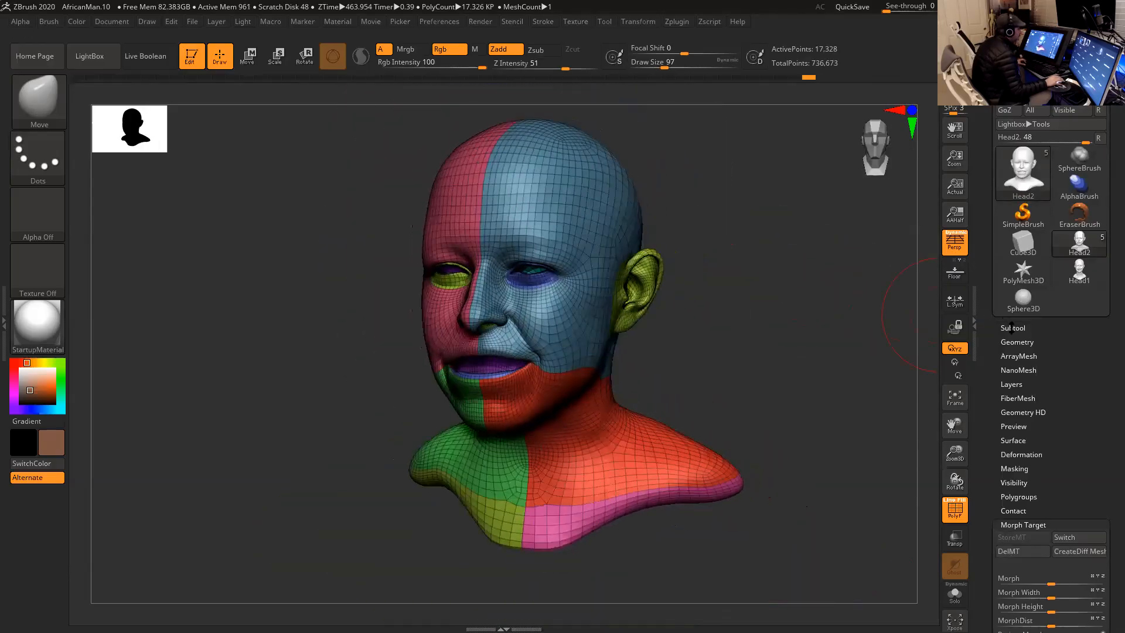
{"action": "left_click", "coordinate": [1012, 329]}
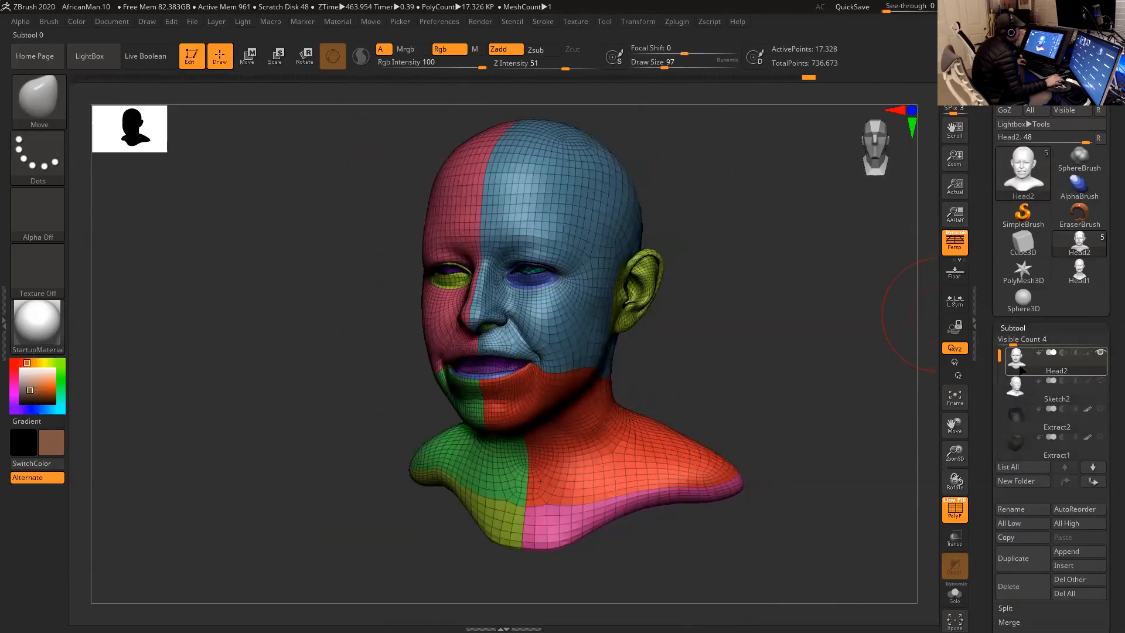
{"action": "left_click_drag", "start_coordinate": [819, 366], "coordinate": [859, 369], "text": "shift"}
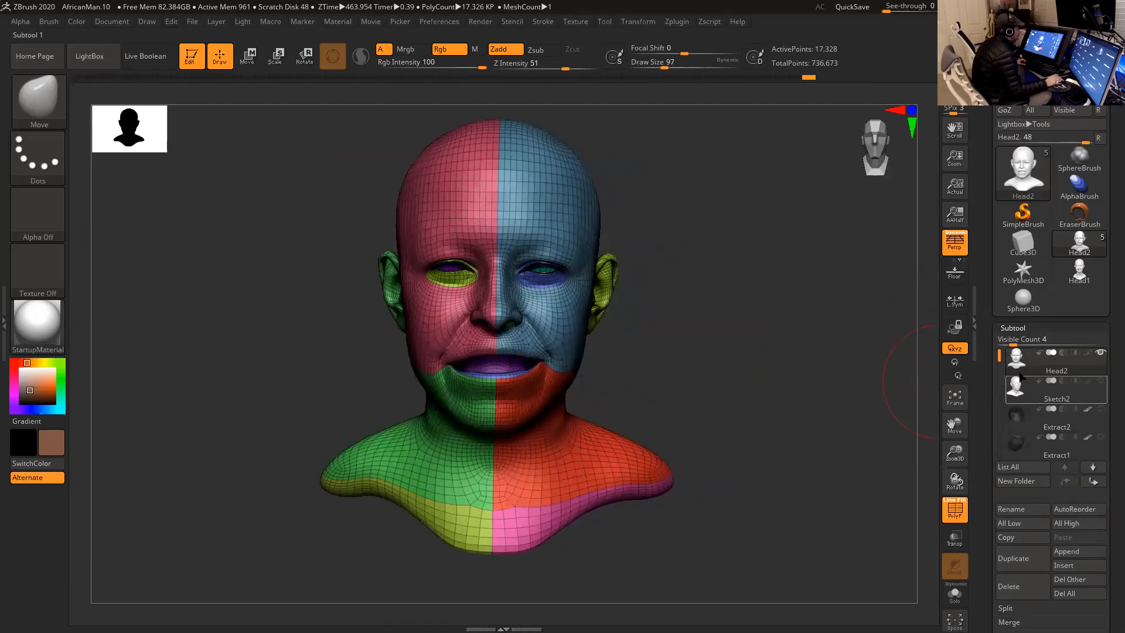
{"action": "left_click", "coordinate": [1100, 380]}
{"action": "mouse_move", "coordinate": [1028, 393]}
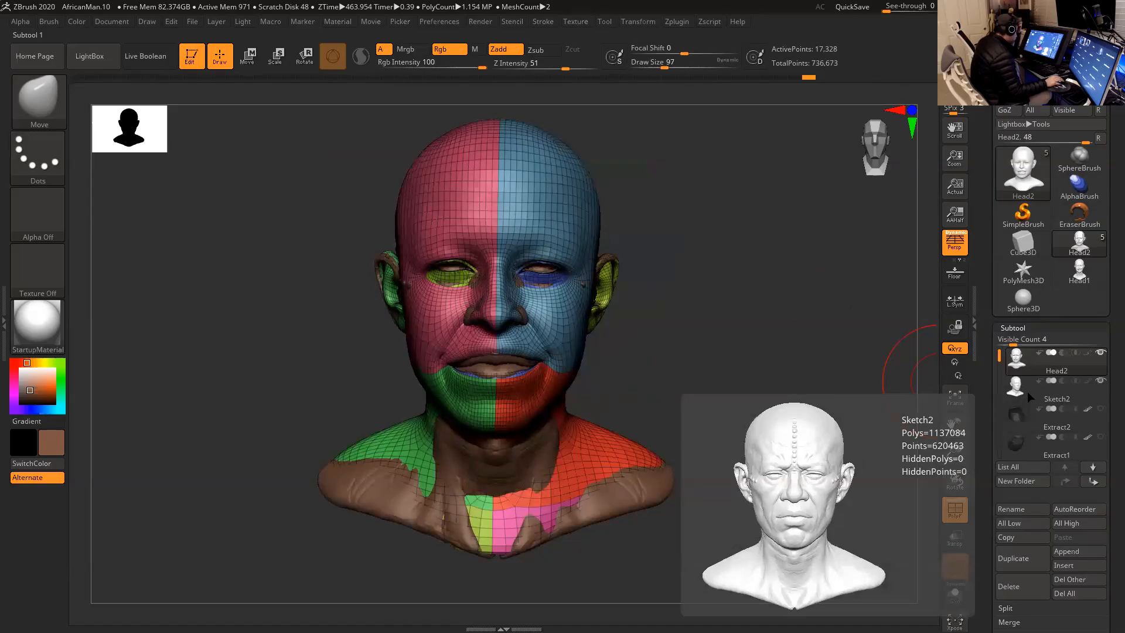
{"action": "mouse_move", "coordinate": [1091, 355]}
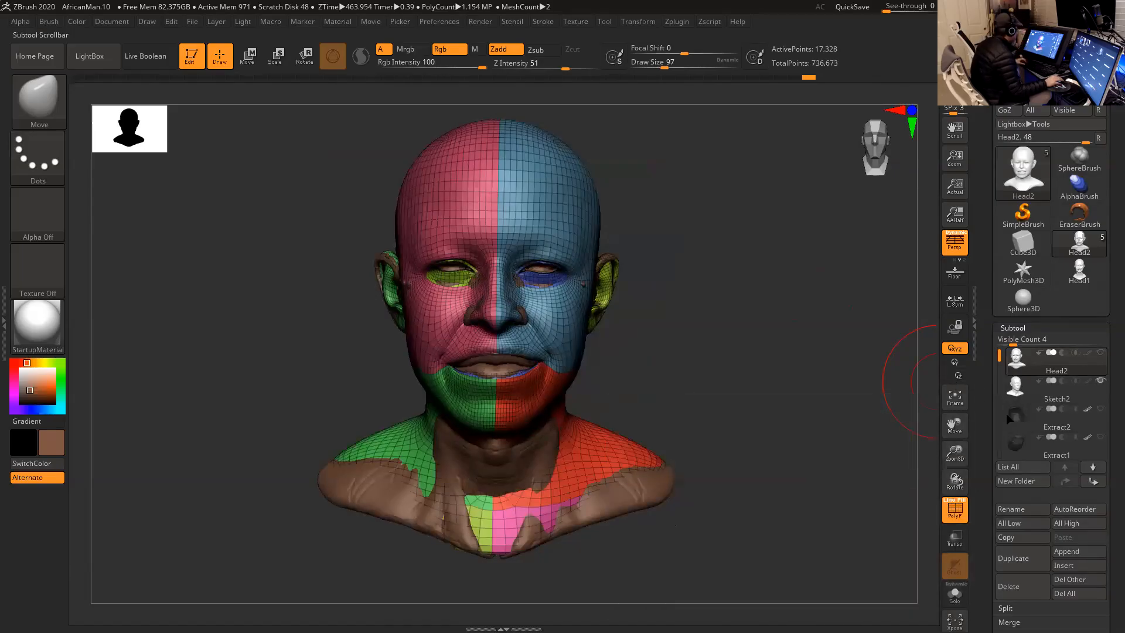
- Turn off the polyframe display, look at Sketch2 on its own, and show Head2 again
{"action": "key", "text": "shift+f"}
{"action": "left_click", "coordinate": [1055, 391]}
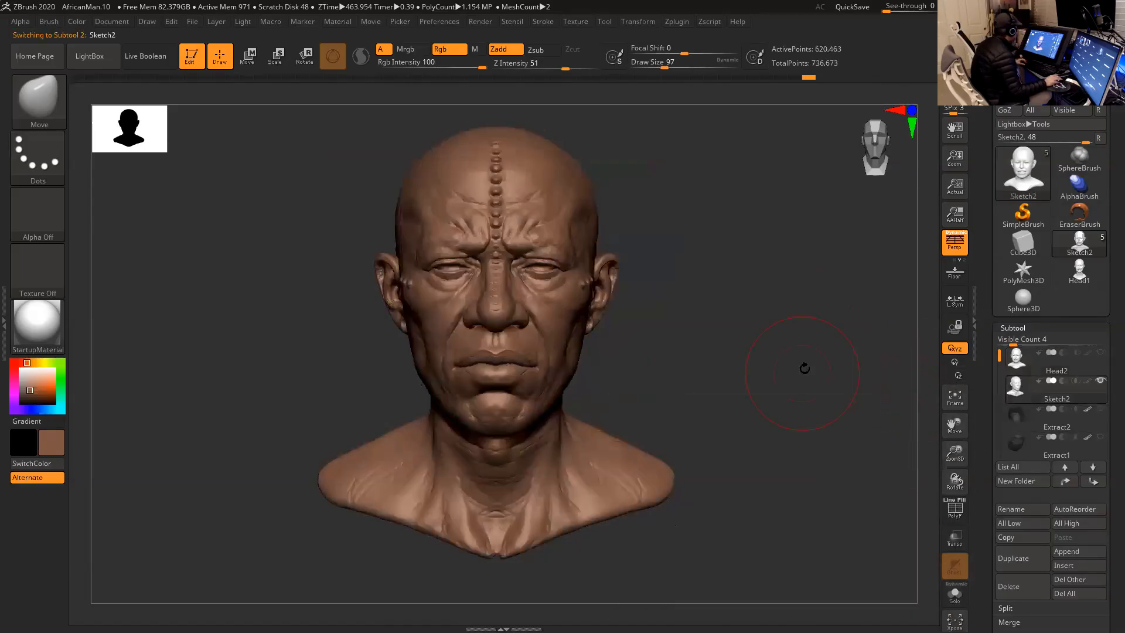
{"action": "mouse_move", "coordinate": [784, 364]}
{"action": "left_mouse_down"}
{"action": "mouse_move", "coordinate": [799, 349]}
{"action": "mouse_move", "coordinate": [746, 359]}
{"action": "mouse_move", "coordinate": [784, 344]}
{"action": "mouse_move", "coordinate": [808, 299]}
{"action": "mouse_move", "coordinate": [793, 349]}
{"action": "mouse_move", "coordinate": [752, 335]}
{"action": "left_mouse_up"}
{"action": "left_click", "coordinate": [1100, 353]}
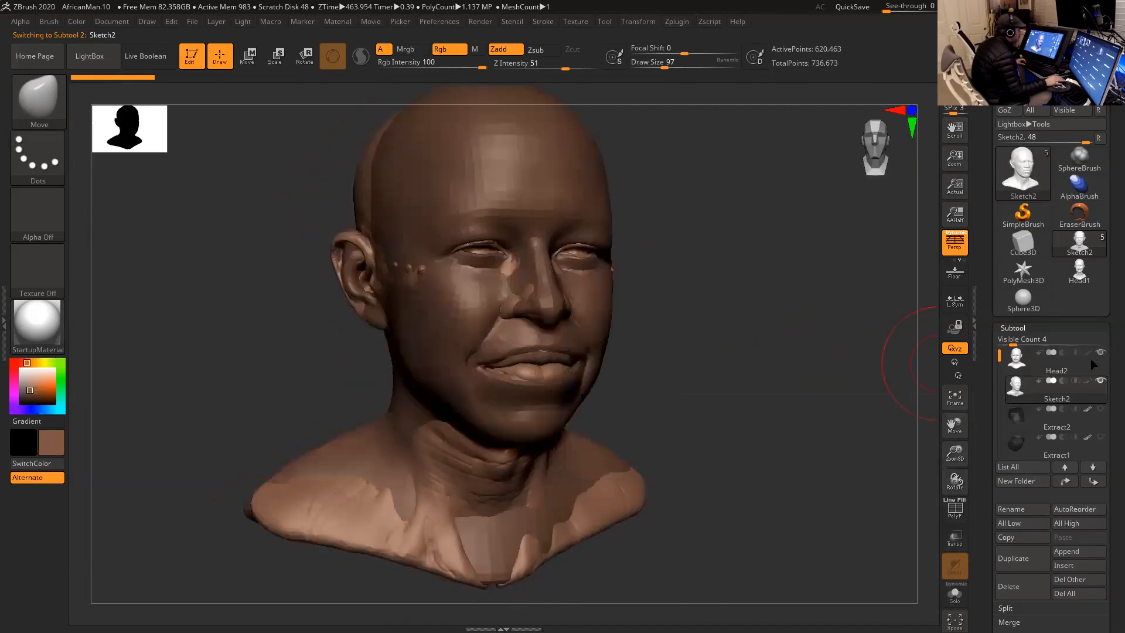
- Make Head2 the active subtool and start ZWrap with Head2 and Sketch2 visible
{"action": "left_click", "coordinate": [1019, 359]}
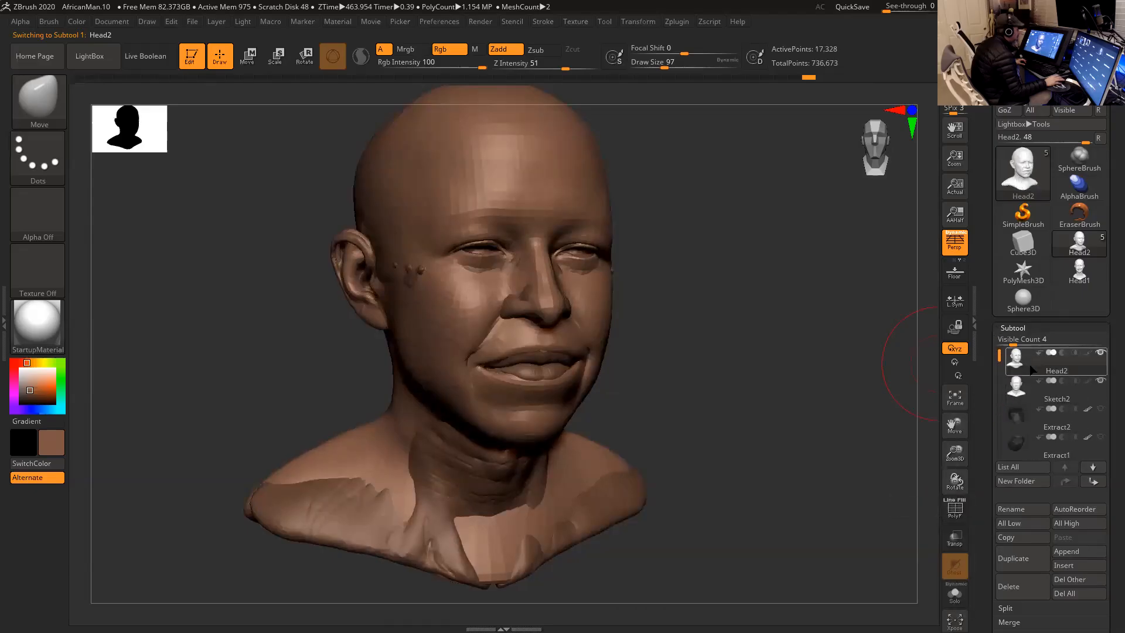
{"action": "mouse_move", "coordinate": [1025, 360]}
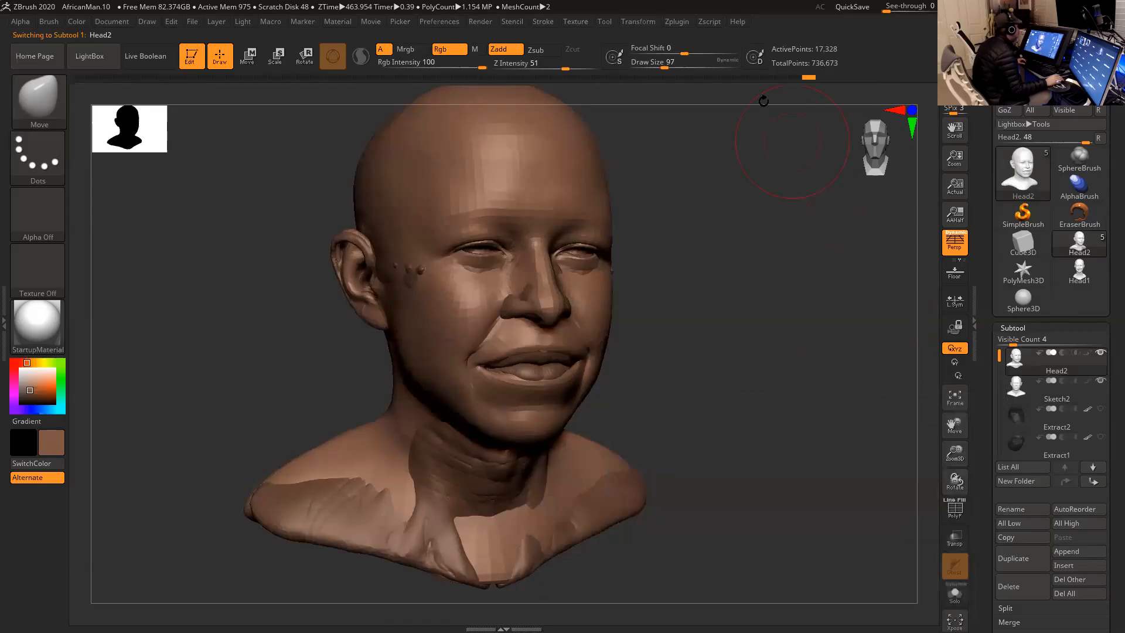
{"action": "left_click", "coordinate": [677, 23]}
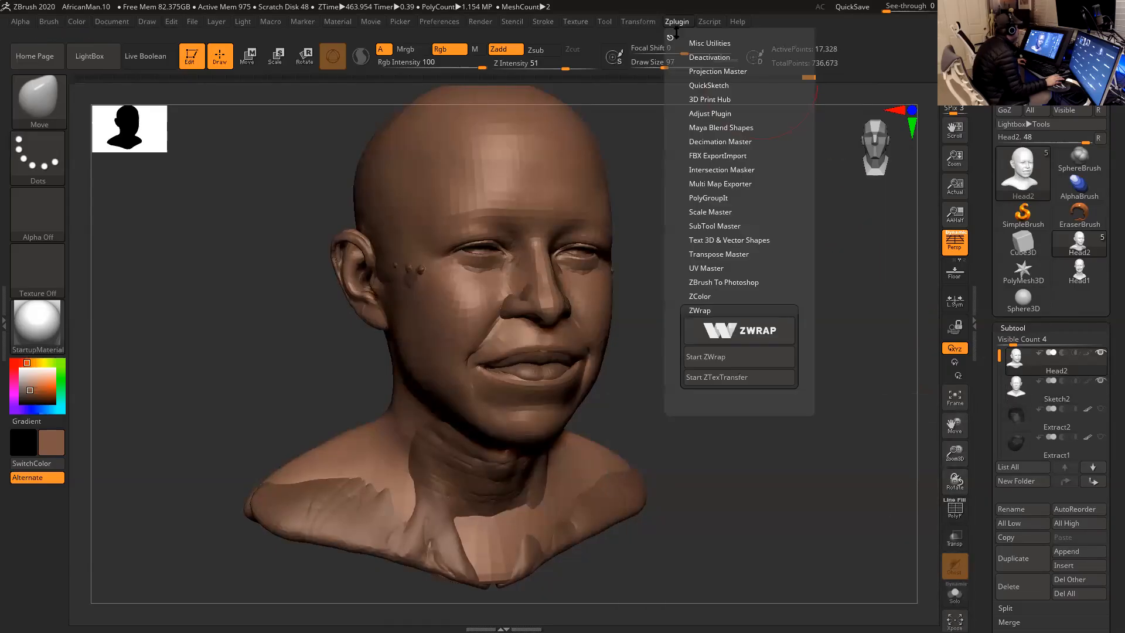
{"action": "left_click", "coordinate": [735, 358]}
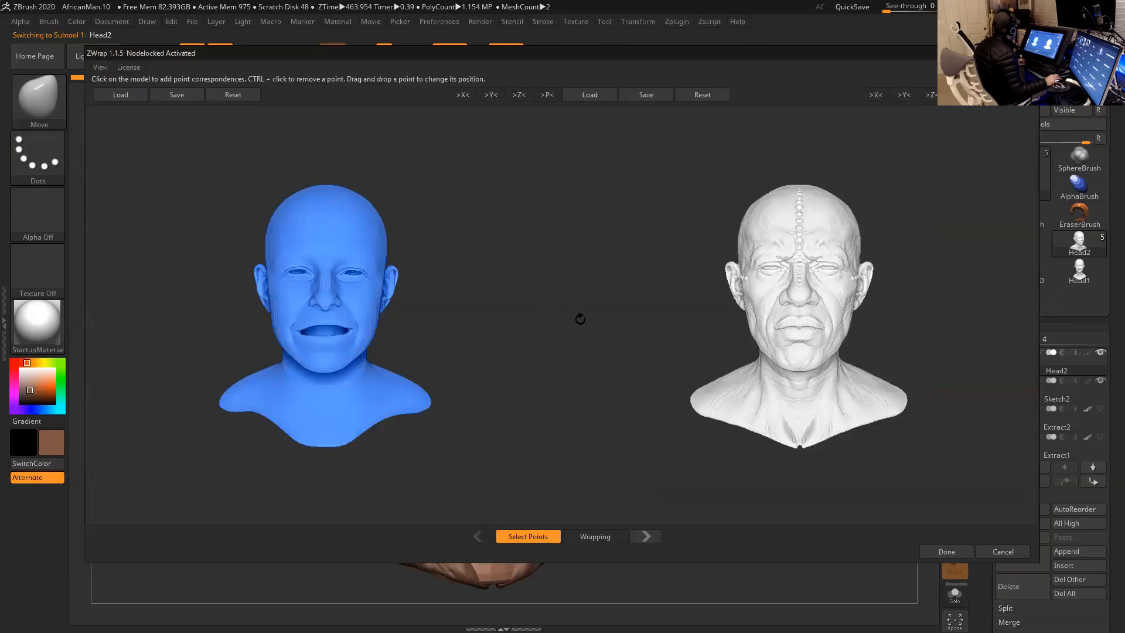
- Enable X symmetry for point placement on both the base head and the sculpt in ZWrap
{"action": "left_click_drag", "start_coordinate": [482, 276], "coordinate": [512, 252]}
{"action": "left_click", "coordinate": [465, 96]}
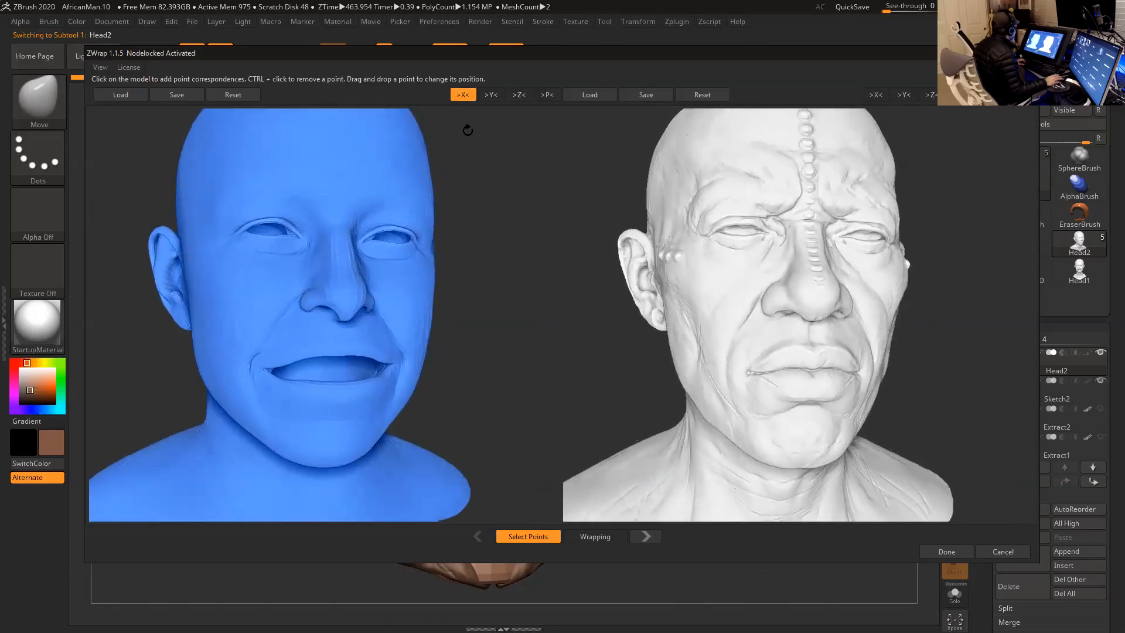
{"action": "left_click", "coordinate": [869, 96]}
{"action": "left_click", "coordinate": [697, 180]}
- Place matching correspondence points at the outer eye corners and the middle of the upper eyelids on both heads
{"action": "left_click_drag", "start_coordinate": [513, 278], "coordinate": [534, 296]}
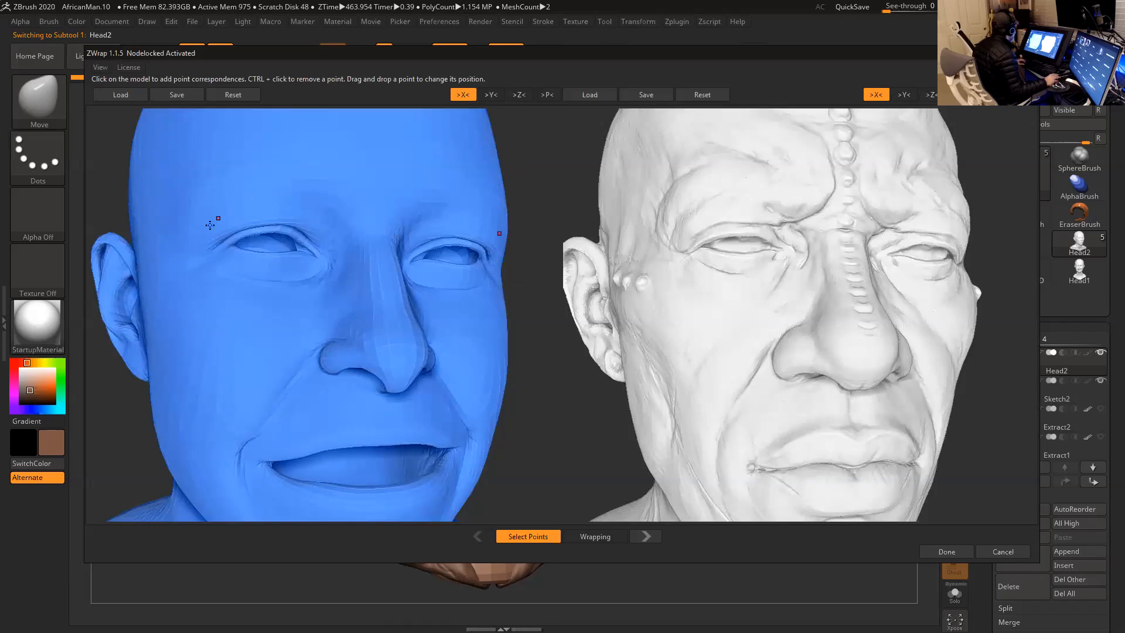
{"action": "left_click_drag", "start_coordinate": [535, 188], "coordinate": [551, 191]}
{"action": "left_click_drag", "start_coordinate": [549, 141], "coordinate": [485, 175]}
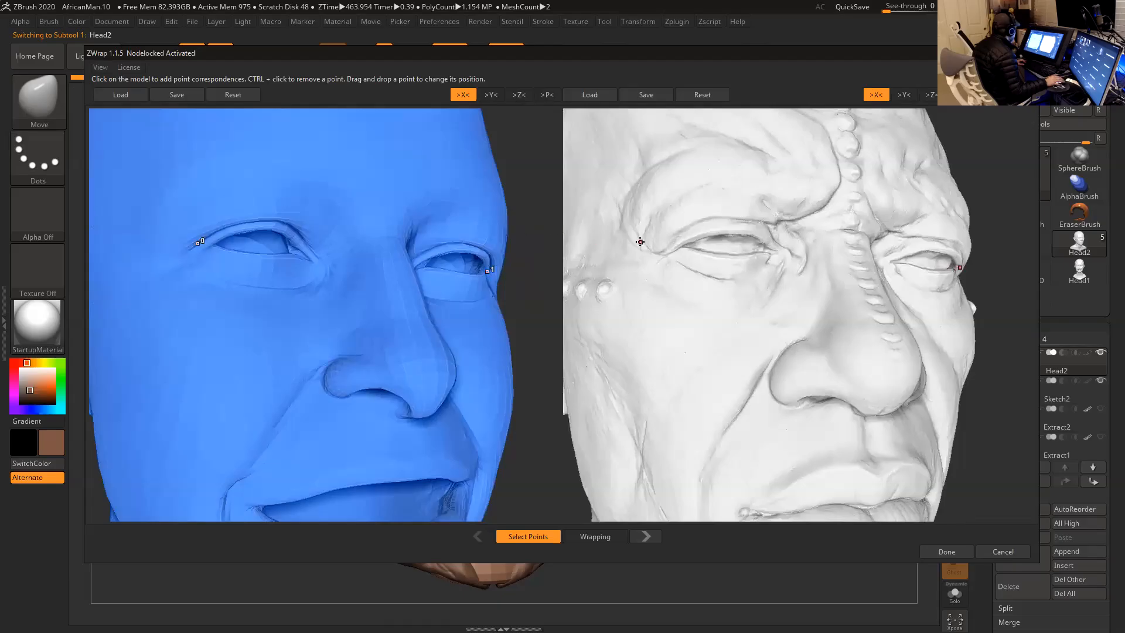
{"action": "left_click", "coordinate": [670, 240]}
{"action": "left_click", "coordinate": [733, 216]}
- Add matching correspondence points at the inner eye corners and the inner ends of the brows on both heads
{"action": "left_click_drag", "start_coordinate": [532, 212], "coordinate": [469, 213], "text": "alt"}
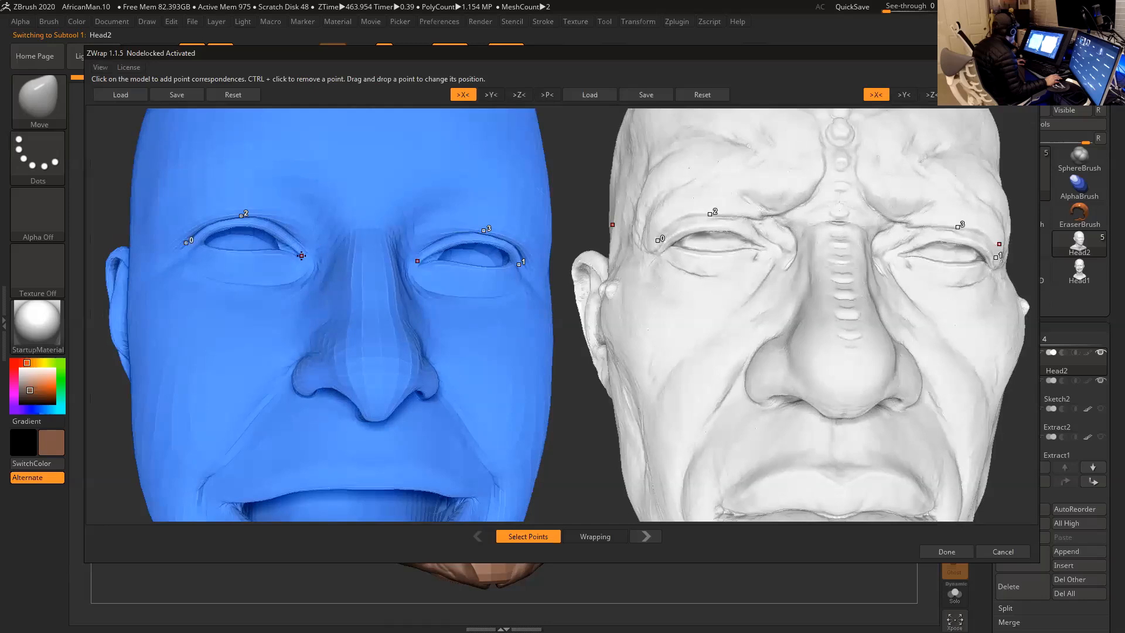
{"action": "left_click", "coordinate": [768, 249]}
{"action": "left_click_drag", "start_coordinate": [572, 186], "coordinate": [584, 193]}
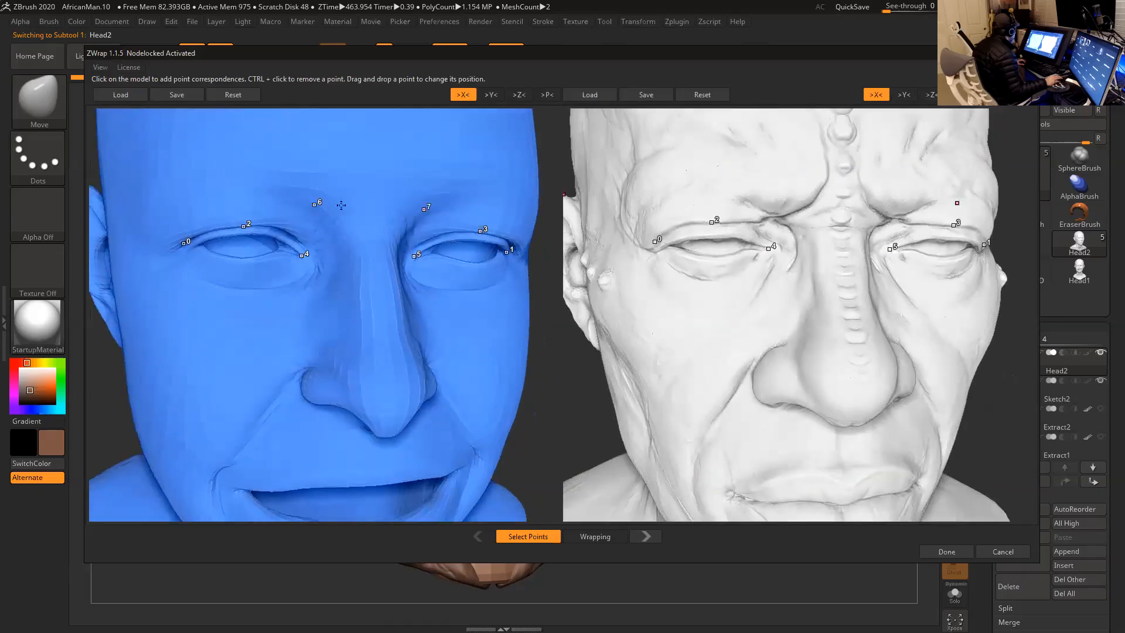
{"action": "left_click_drag", "start_coordinate": [554, 167], "coordinate": [564, 155]}
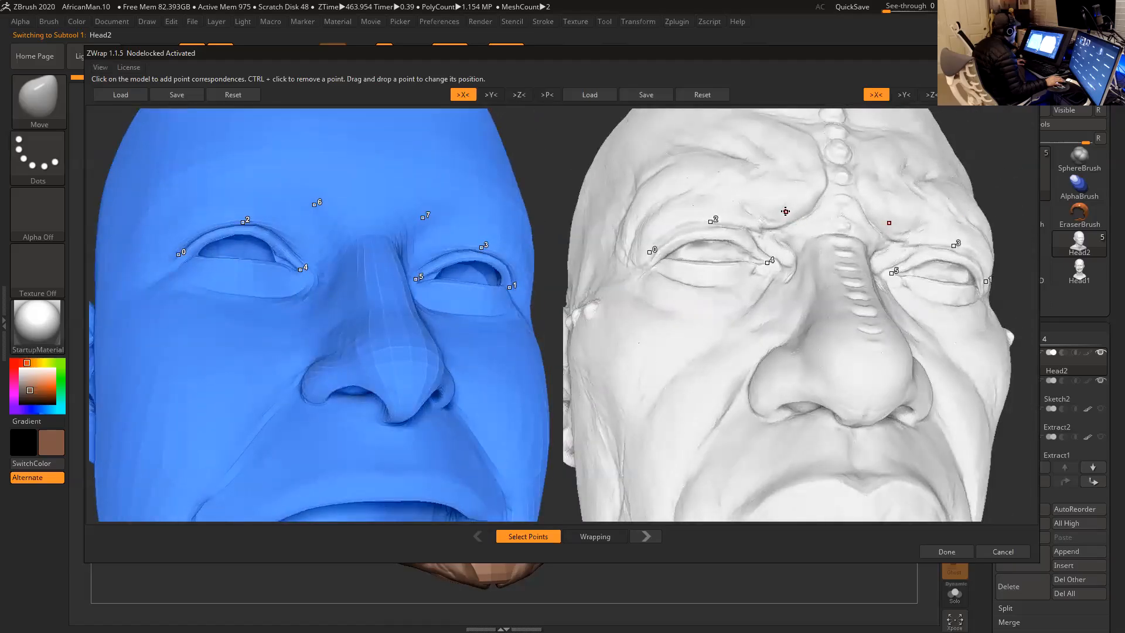
{"action": "left_click", "coordinate": [785, 209]}
- Place matching correspondence points on the outer and inner parts of the upper eyelids on both heads
{"action": "left_click_drag", "start_coordinate": [565, 184], "coordinate": [650, 225]}
{"action": "left_click_drag", "start_coordinate": [532, 244], "coordinate": [533, 239]}
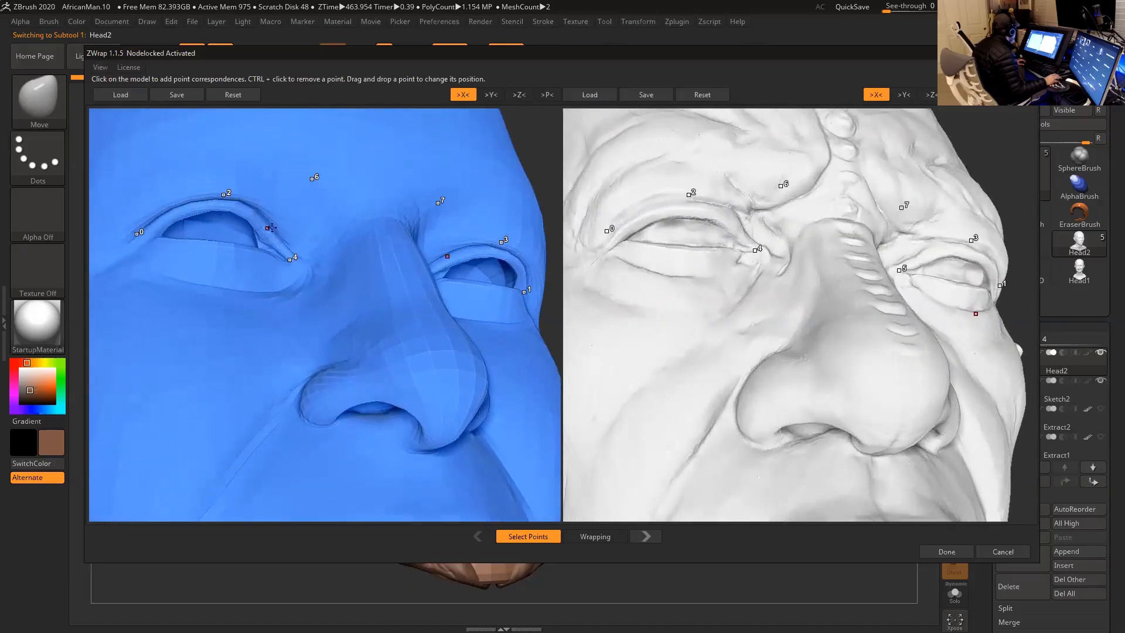
{"action": "left_click_drag", "start_coordinate": [544, 172], "coordinate": [530, 176]}
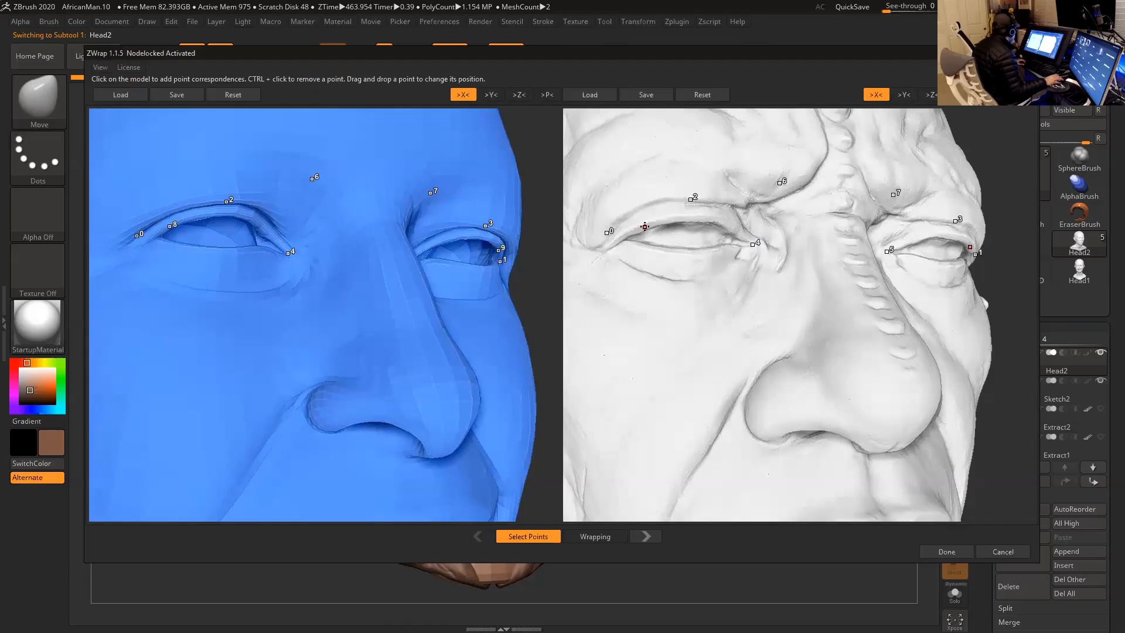
{"action": "left_click", "coordinate": [646, 226]}
{"action": "left_click", "coordinate": [251, 218]}
{"action": "left_click", "coordinate": [718, 220]}
{"action": "left_click_drag", "start_coordinate": [547, 249], "coordinate": [537, 277]}
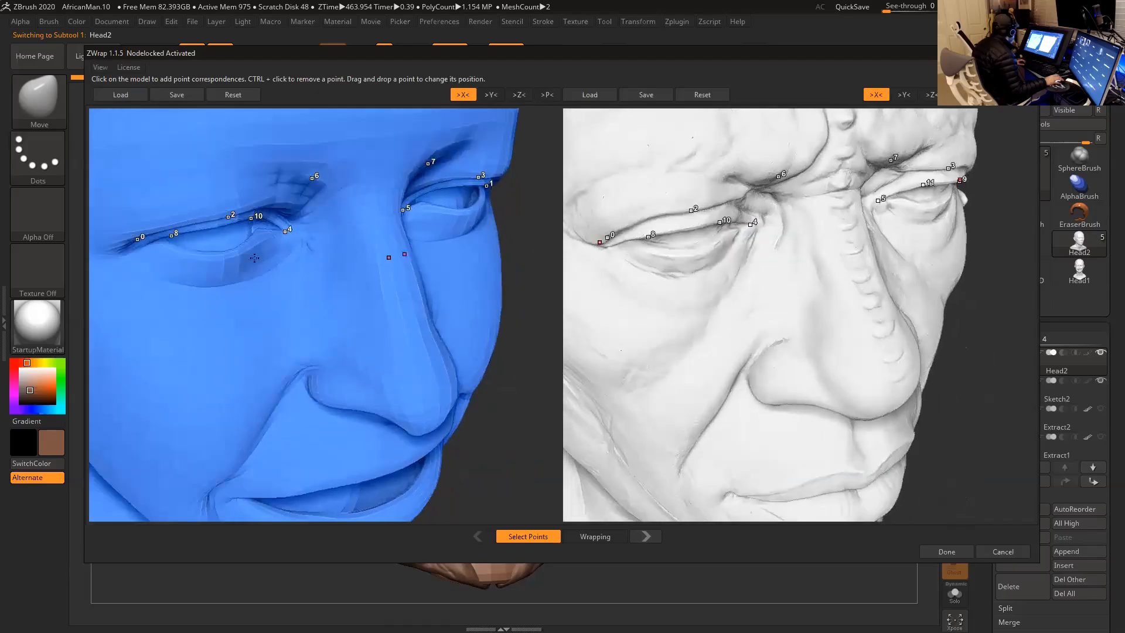
- Add matching correspondence points along the outer and inner parts of the lower eyelids on both heads
{"action": "left_click_drag", "start_coordinate": [599, 242], "coordinate": [630, 258]}
{"action": "left_click", "coordinate": [255, 253]}
{"action": "left_click", "coordinate": [699, 252]}
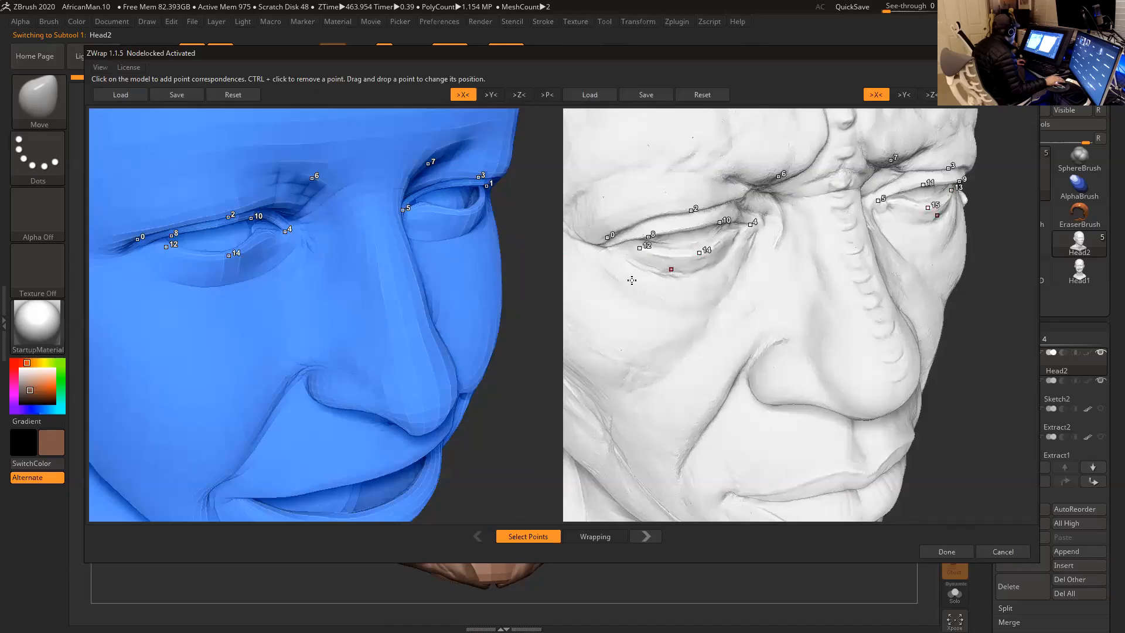
{"action": "left_click_drag", "start_coordinate": [542, 281], "coordinate": [508, 233]}
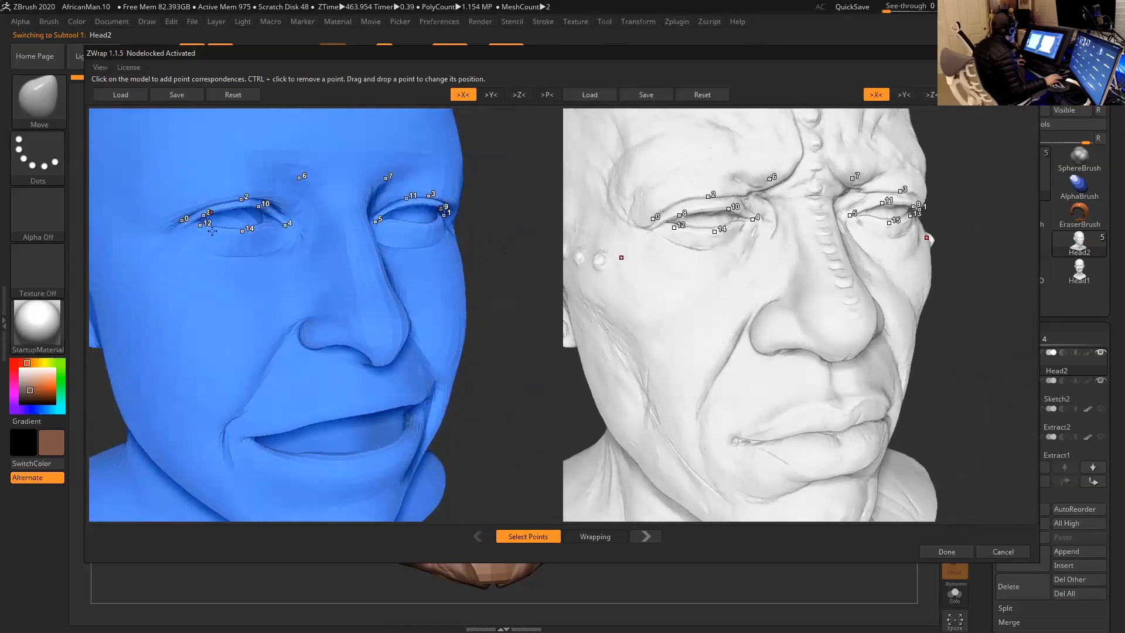
- Place matching correspondence points above the nostril wings and at the mouth corners on both heads
{"action": "left_click_drag", "start_coordinate": [507, 289], "coordinate": [498, 279]}
{"action": "left_click_drag", "start_coordinate": [499, 267], "coordinate": [396, 280]}
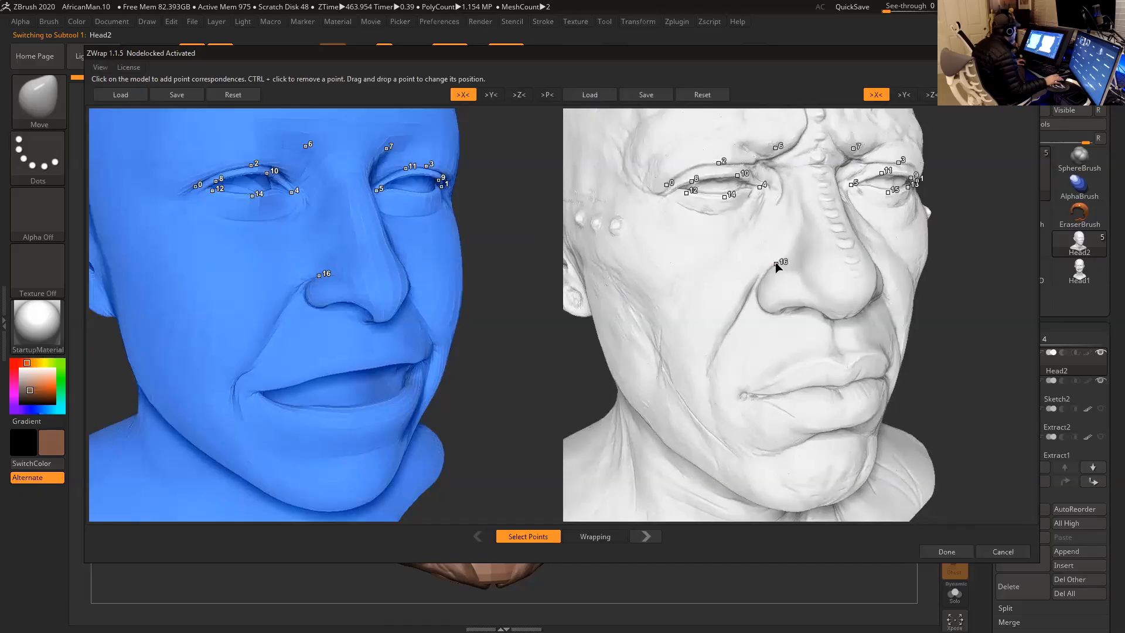
{"action": "left_click_drag", "start_coordinate": [535, 352], "coordinate": [515, 318]}
{"action": "left_click", "coordinate": [764, 349]}
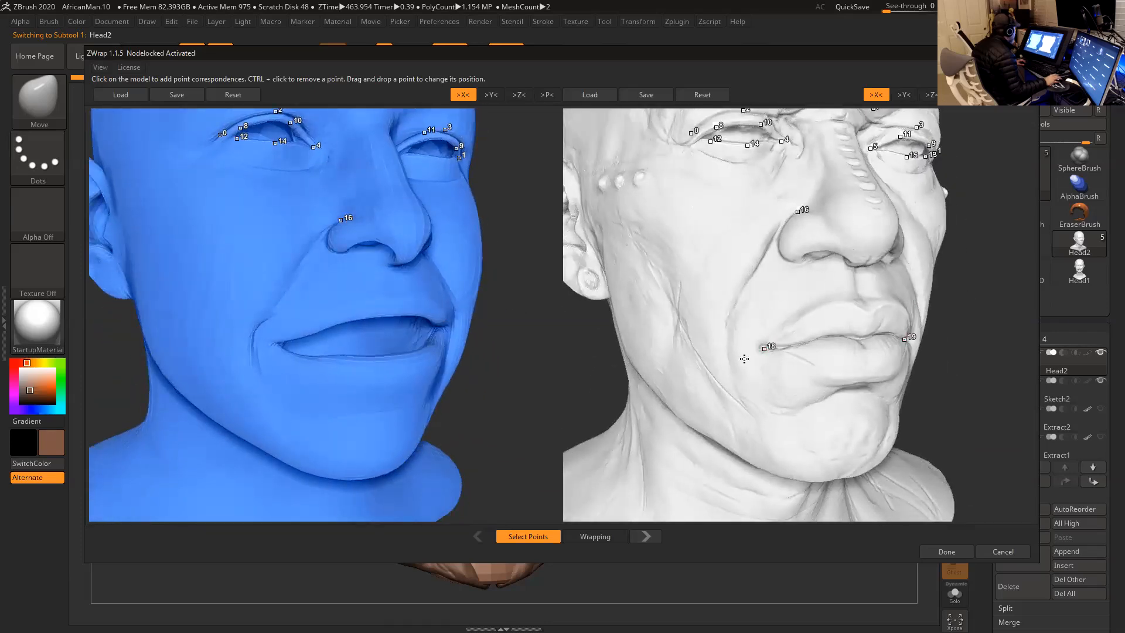
{"action": "left_click", "coordinate": [273, 343]}
{"action": "scroll", "coordinate": [502, 357], "scroll_direction": "down", "scroll_amount": 2}
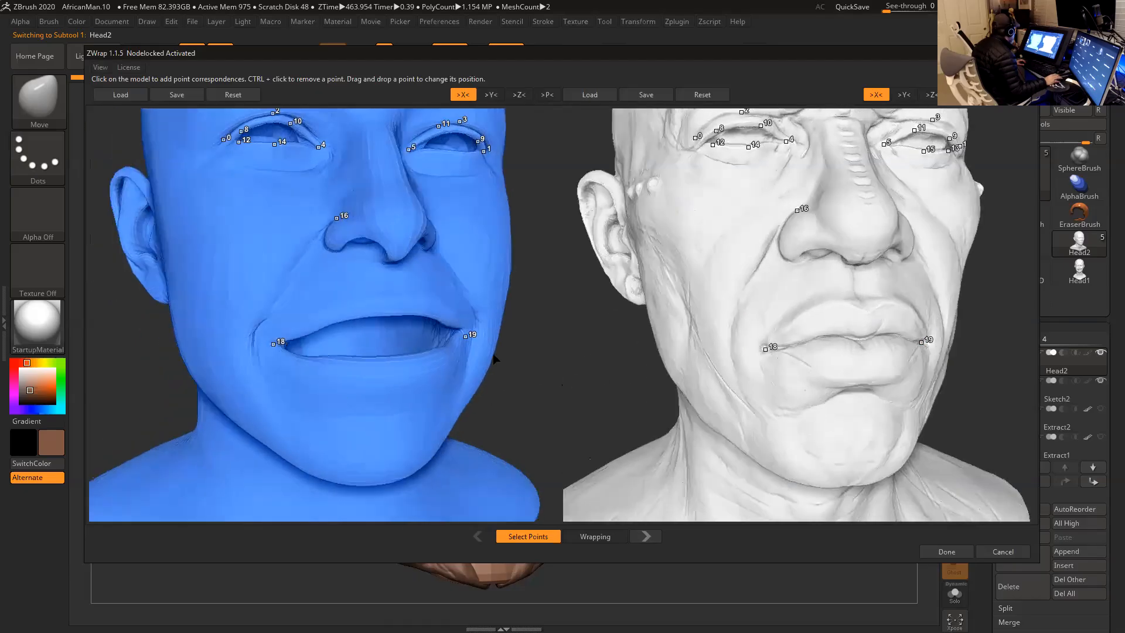
- Add matching correspondence points on the outer border and the inner edge of the upper lip on both heads
{"action": "left_click", "coordinate": [838, 300]}
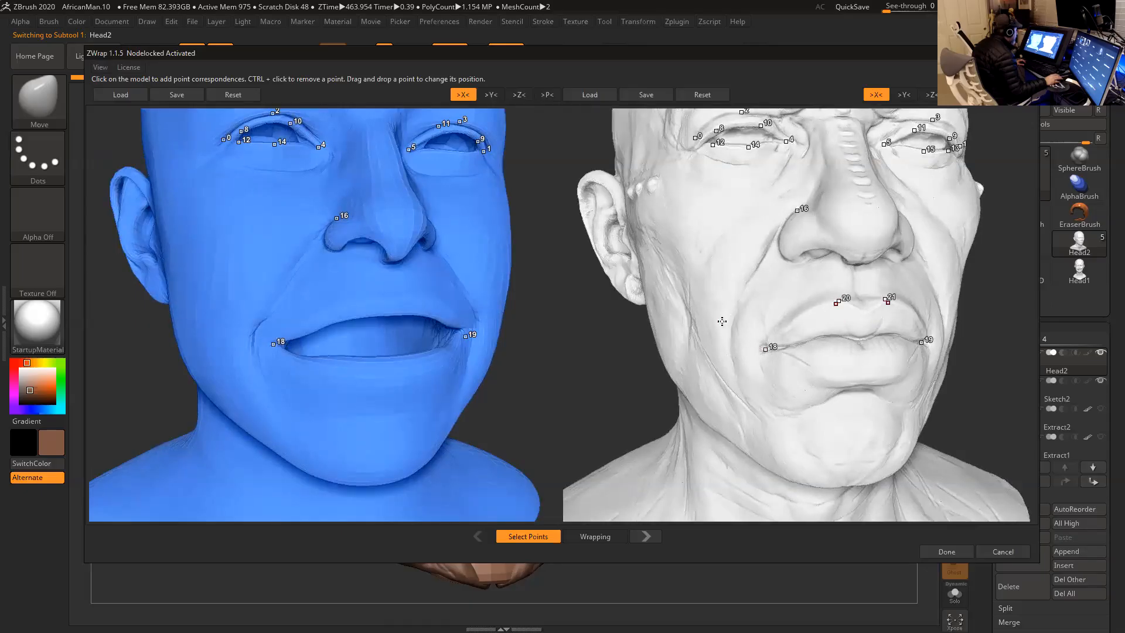
{"action": "left_click", "coordinate": [365, 296]}
{"action": "left_click", "coordinate": [849, 333]}
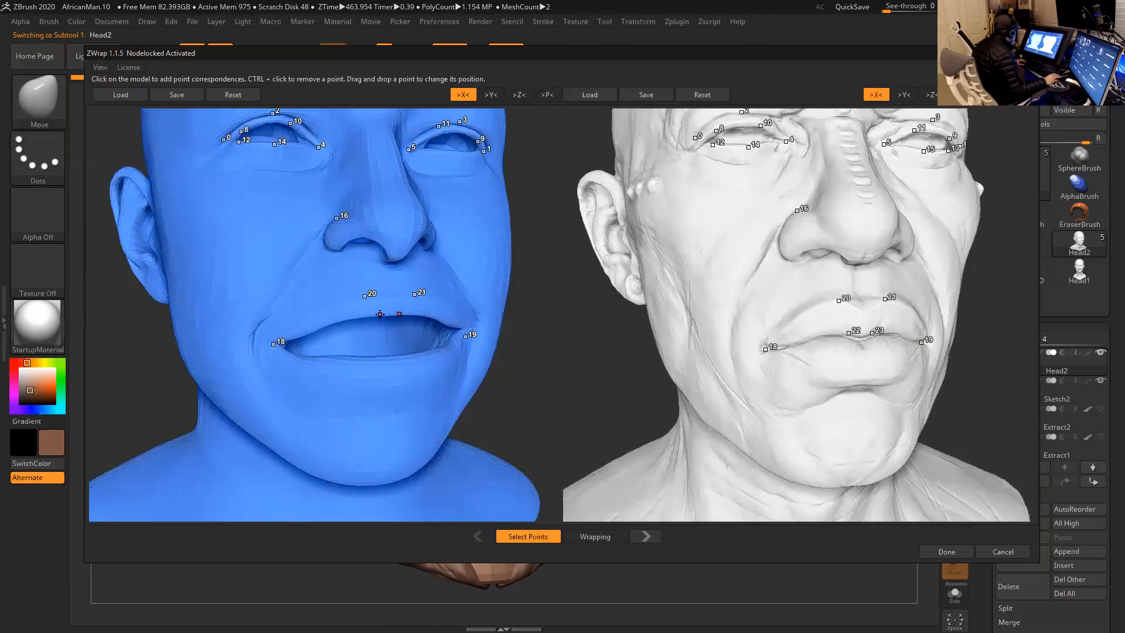
{"action": "left_click", "coordinate": [380, 314]}
- Add matching correspondence points below the lower lip and on its inner edge on both heads
{"action": "left_click", "coordinate": [830, 384]}
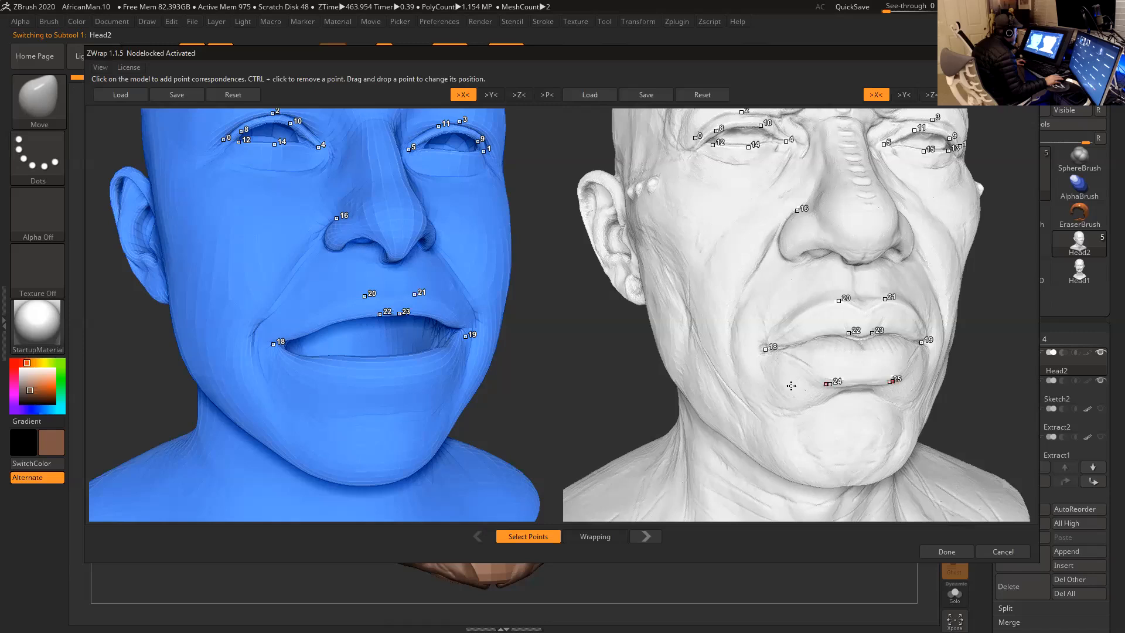
{"action": "left_click", "coordinate": [355, 389]}
{"action": "left_click_drag", "start_coordinate": [557, 377], "coordinate": [558, 403]}
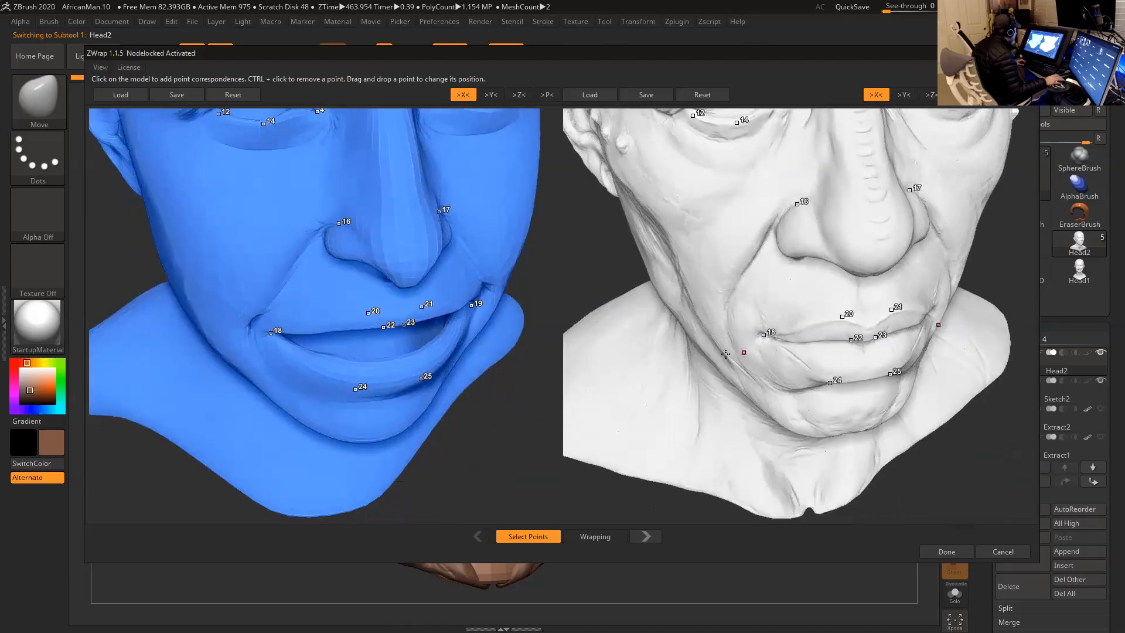
{"action": "left_click_drag", "start_coordinate": [583, 286], "coordinate": [582, 282]}
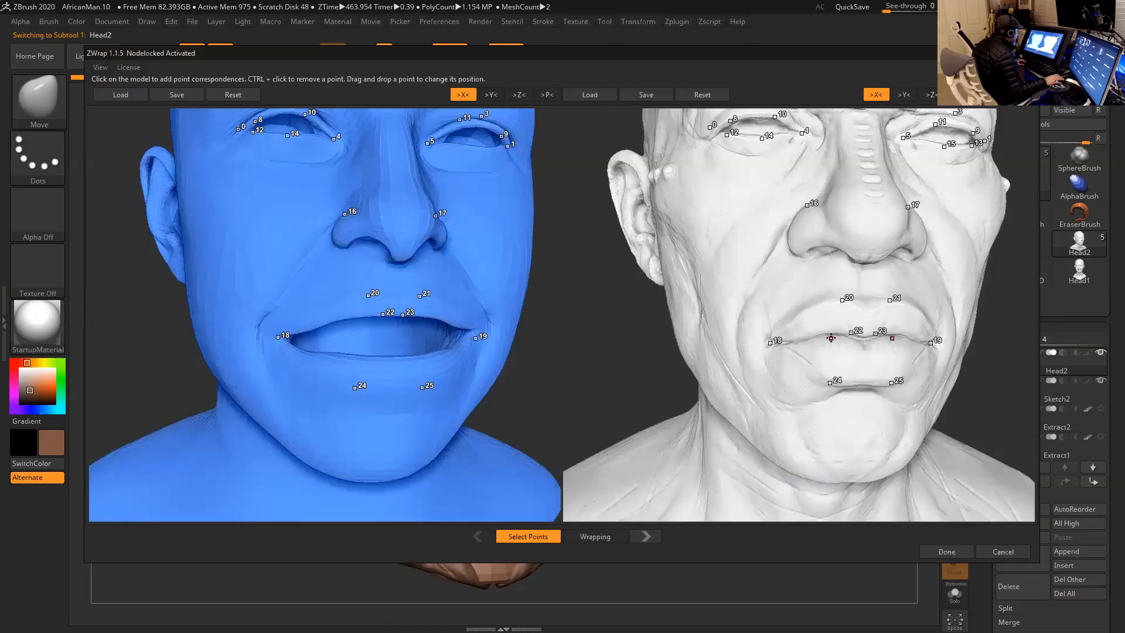
{"action": "left_click", "coordinate": [831, 338]}
{"action": "left_click_drag", "start_coordinate": [580, 352], "coordinate": [507, 332]}
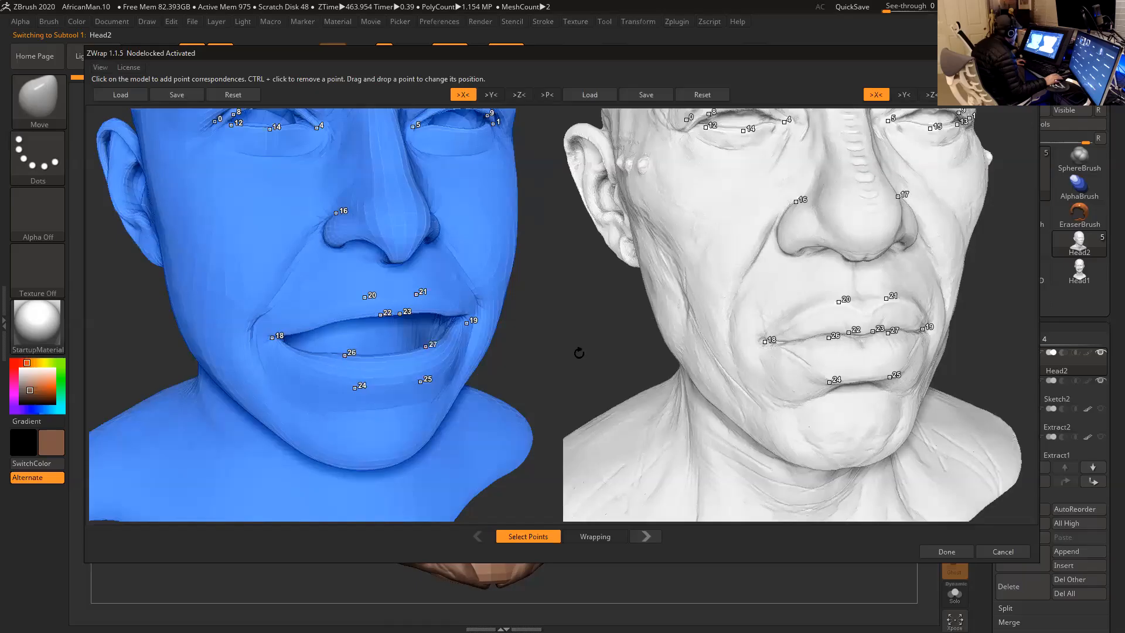
- Place matching correspondence points at the rear corners of the jaw on both heads
{"action": "left_click", "coordinate": [859, 343]}
{"action": "left_click_drag", "start_coordinate": [562, 353], "coordinate": [637, 353]}
{"action": "left_click", "coordinate": [633, 372]}
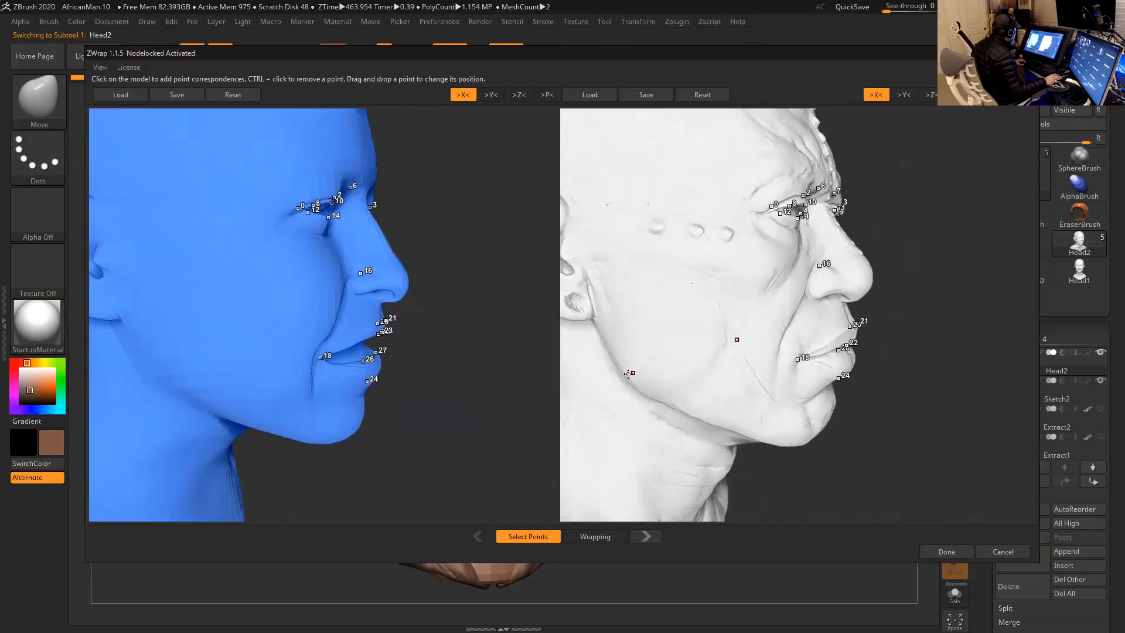
{"action": "left_click_drag", "start_coordinate": [488, 381], "coordinate": [546, 370], "text": "alt"}
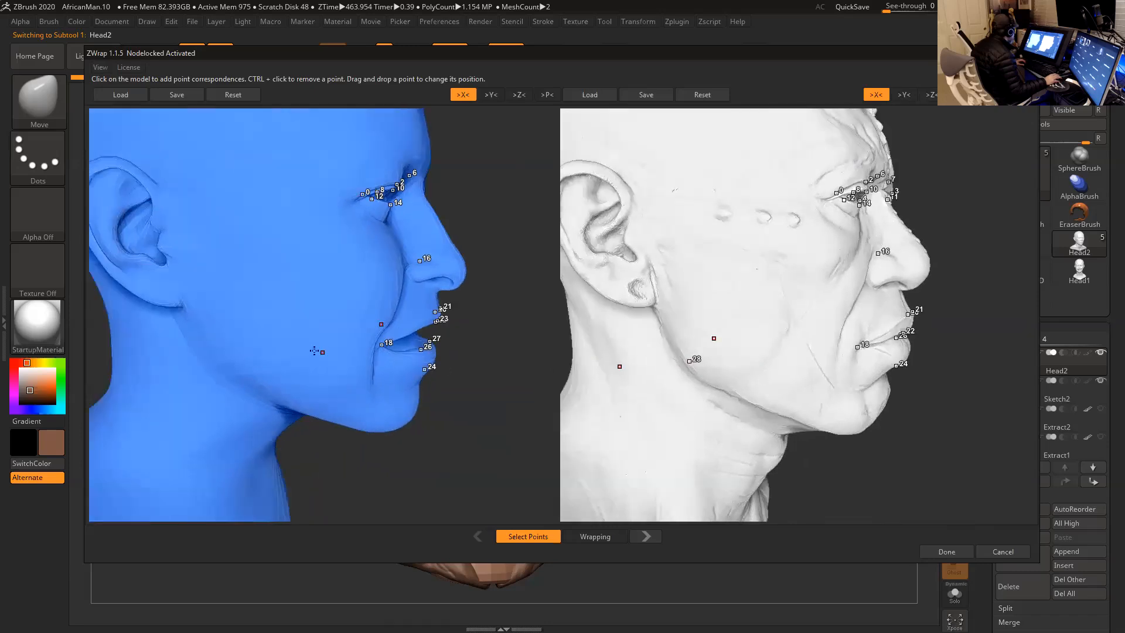
{"action": "left_click", "coordinate": [224, 360]}
{"action": "left_click_drag", "start_coordinate": [448, 378], "coordinate": [533, 384], "text": "alt"}
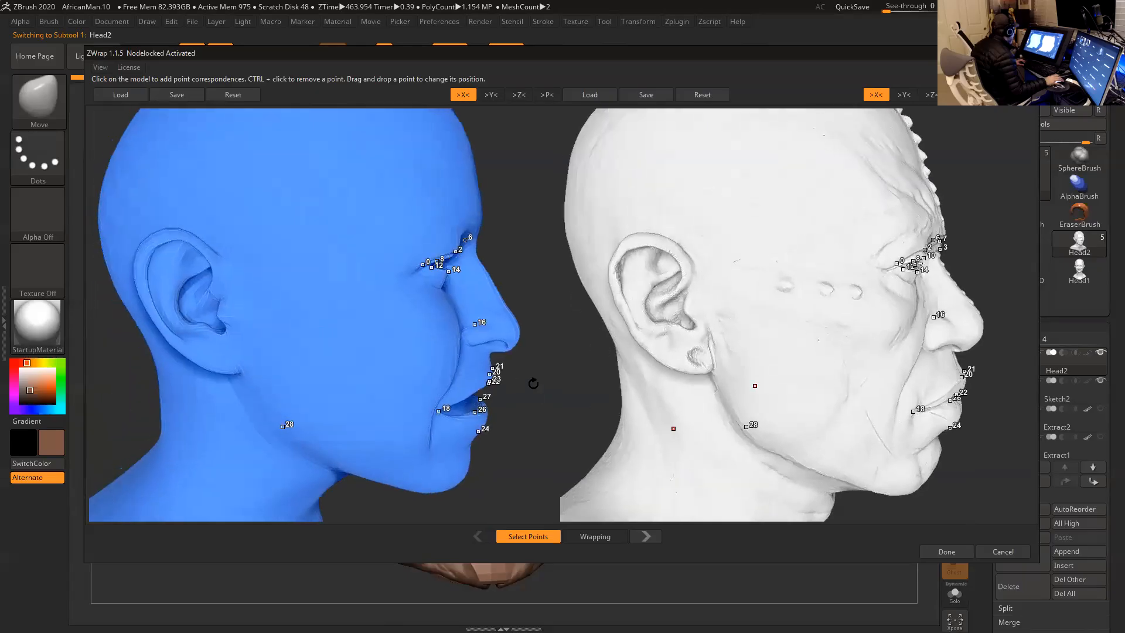
- Add matching correspondence points at the earlobes, the upper ear rims and the inner ears on both heads
{"action": "left_click", "coordinate": [661, 359]}
{"action": "left_click", "coordinate": [147, 255]}
{"action": "left_click_drag", "start_coordinate": [556, 301], "coordinate": [516, 293]}
{"action": "left_click_drag", "start_coordinate": [592, 297], "coordinate": [604, 296]}
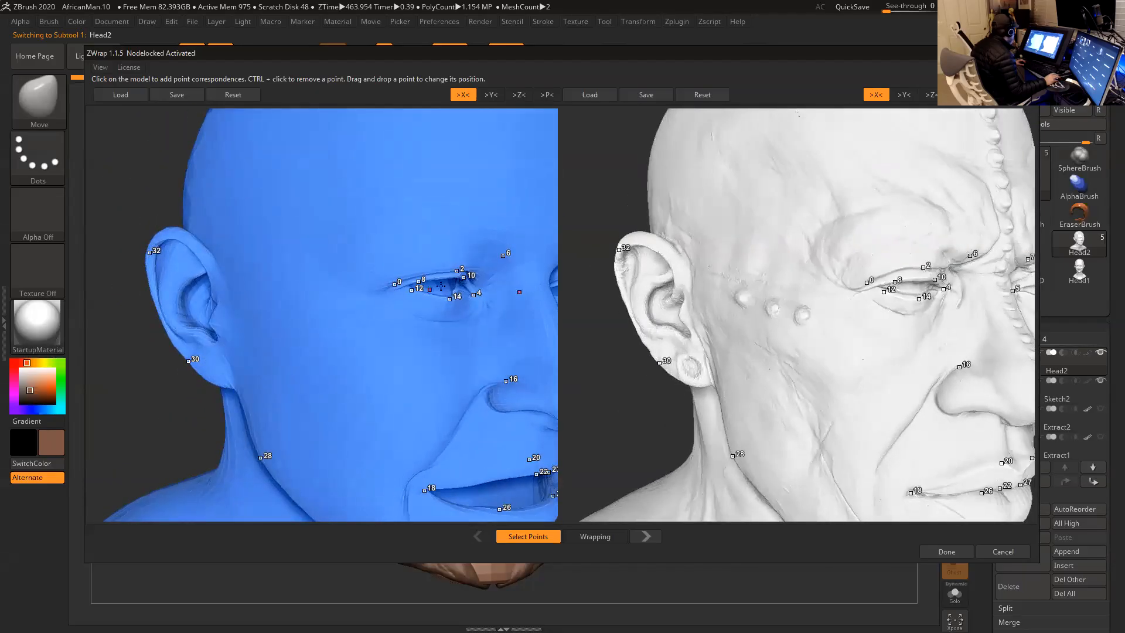
{"action": "left_click", "coordinate": [177, 297]}
- Place matching correspondence points on the upper sides of the forehead and under the chin on both heads
{"action": "left_click_drag", "start_coordinate": [624, 379], "coordinate": [471, 242], "text": "alt"}
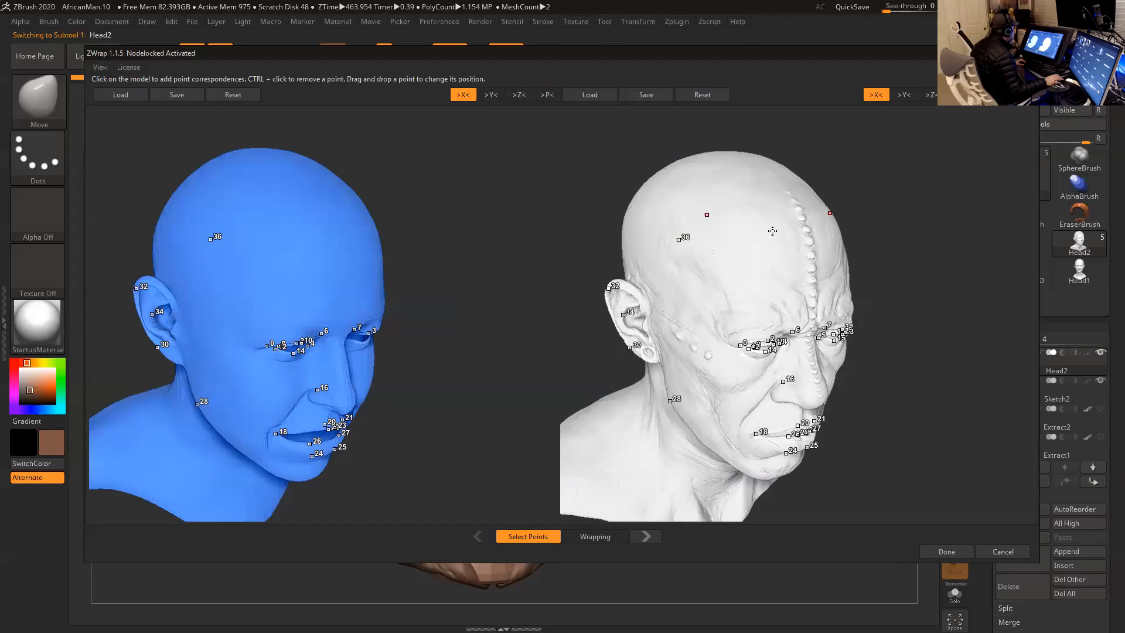
{"action": "left_click_drag", "start_coordinate": [537, 269], "coordinate": [514, 263]}
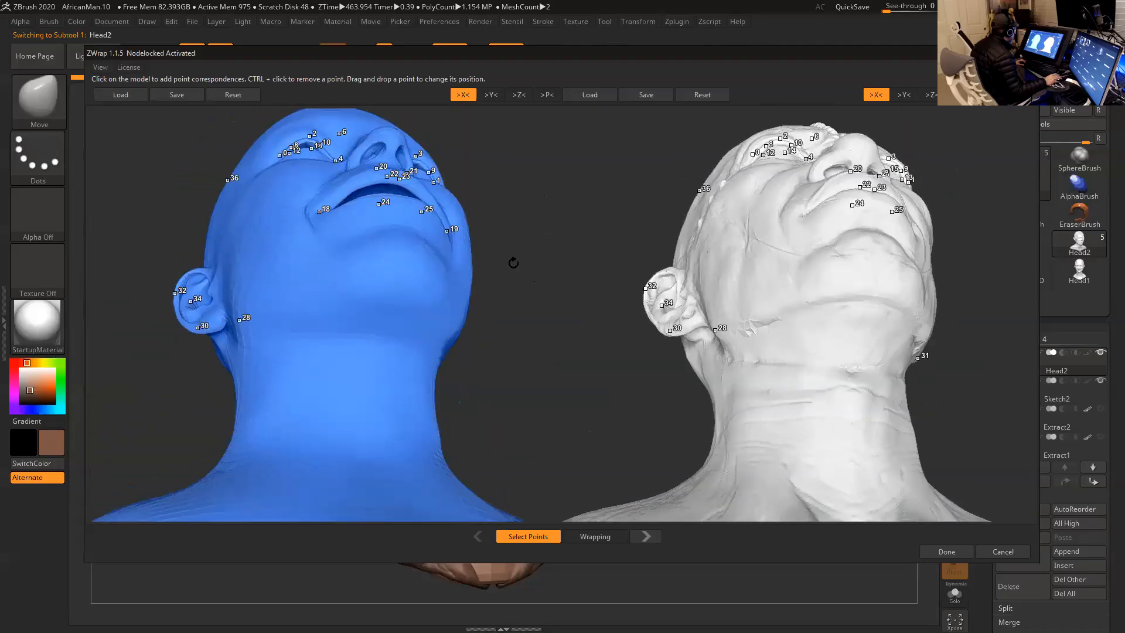
{"action": "left_click", "coordinate": [367, 295]}
{"action": "left_click_drag", "start_coordinate": [628, 364], "coordinate": [639, 319]}
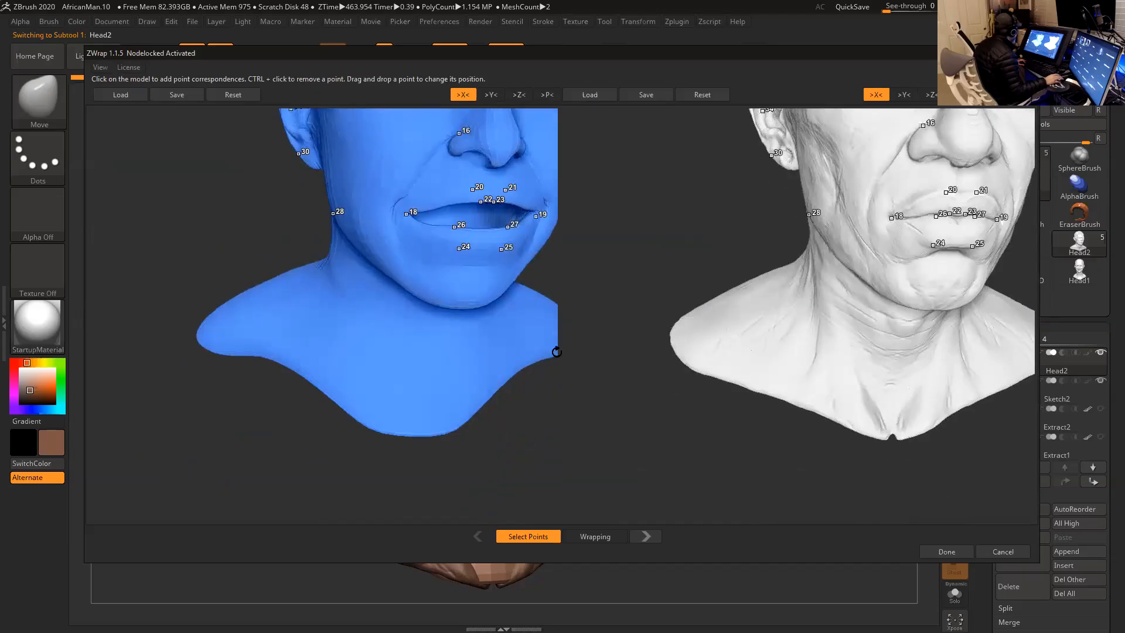
- Add matching correspondence points at the lower edge of the chest and the base of the neck on both heads
{"action": "left_click_drag", "start_coordinate": [558, 415], "coordinate": [569, 430], "text": "alt"}
{"action": "left_click", "coordinate": [459, 434]}
{"action": "left_click", "coordinate": [403, 450]}
{"action": "left_click", "coordinate": [871, 447]}
{"action": "left_click_drag", "start_coordinate": [631, 454], "coordinate": [618, 439], "text": "alt"}
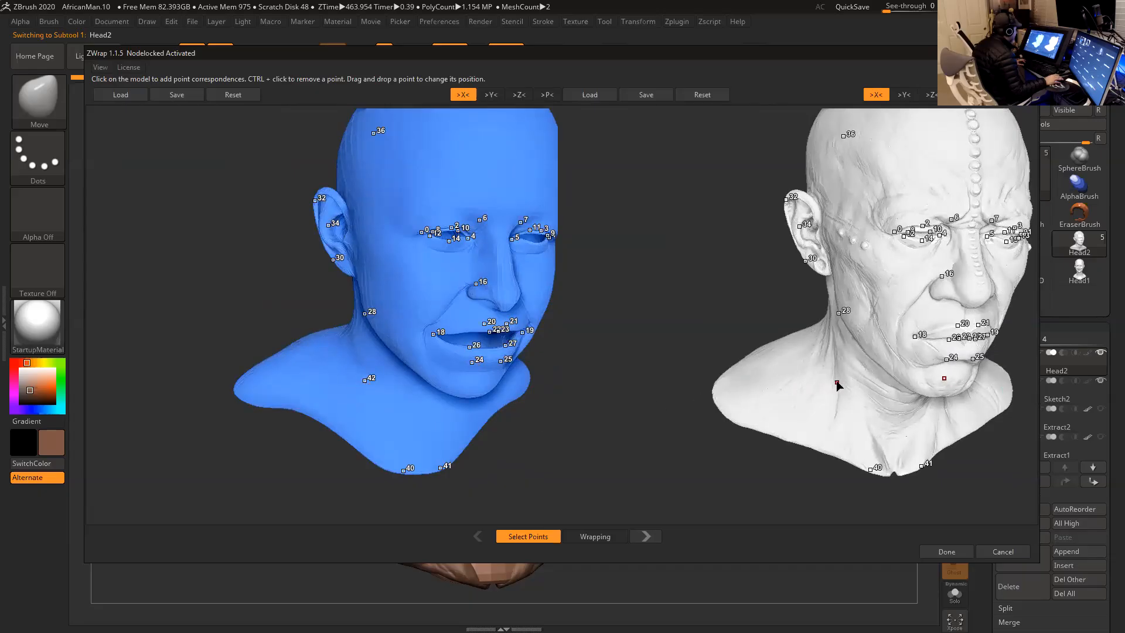
- Place matching correspondence points at the nostrils on the underside of the nose on both heads
{"action": "left_click_drag", "start_coordinate": [649, 397], "coordinate": [598, 369]}
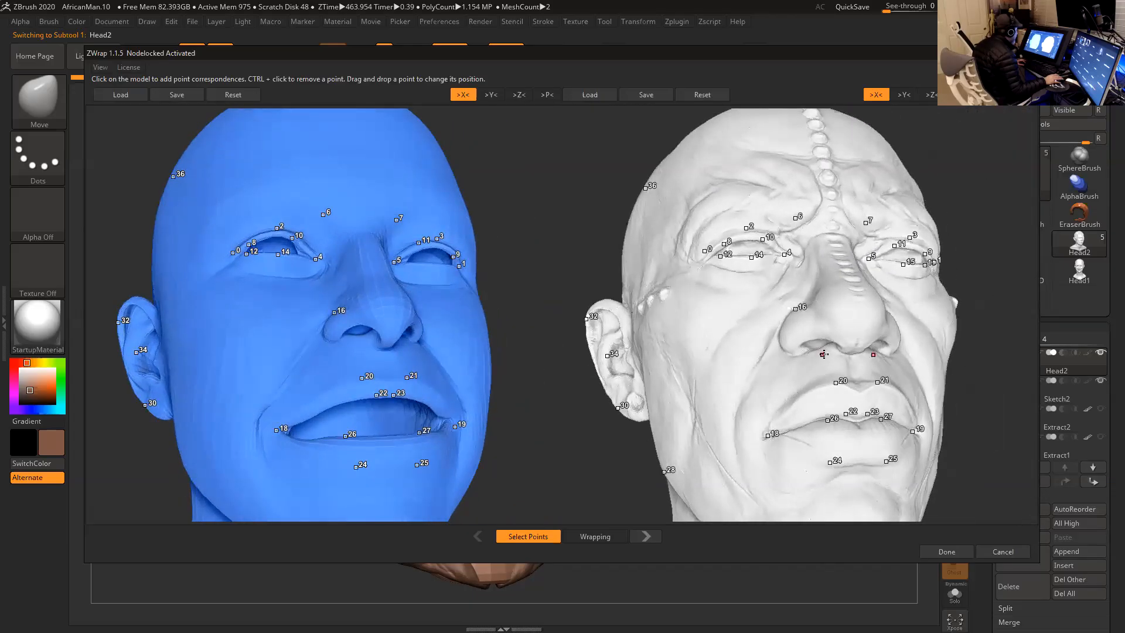
{"action": "mouse_move", "coordinate": [515, 345]}
{"action": "left_mouse_down"}
{"action": "mouse_move", "coordinate": [532, 326]}
{"action": "mouse_move", "coordinate": [532, 351]}
{"action": "mouse_move", "coordinate": [527, 329]}
{"action": "left_mouse_up"}
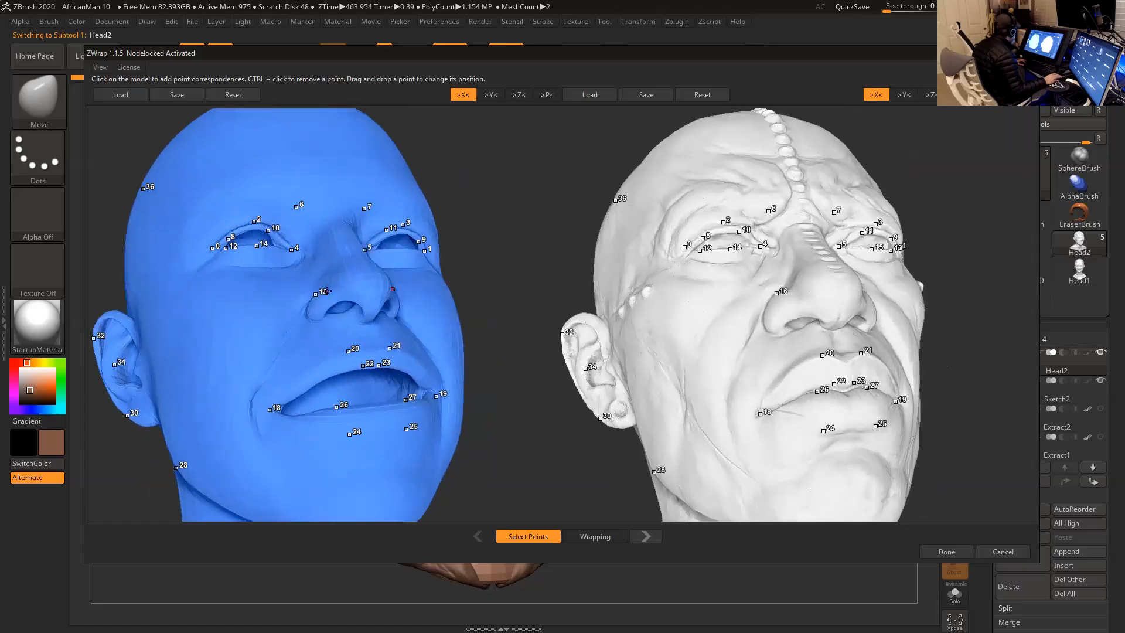
{"action": "left_click_drag", "start_coordinate": [508, 287], "coordinate": [532, 289]}
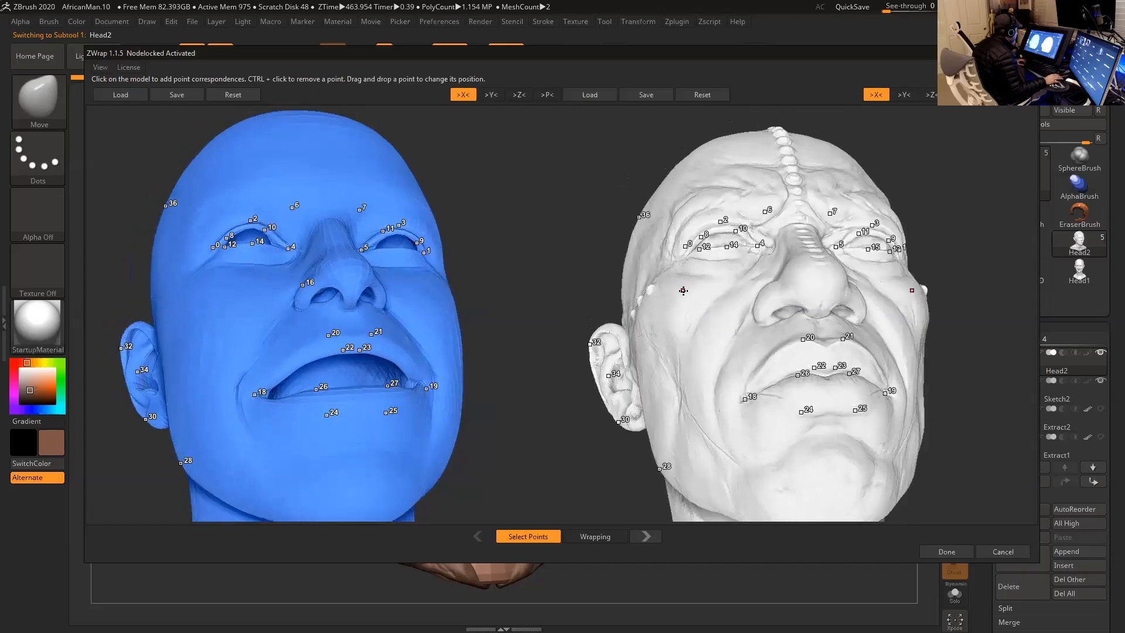
{"action": "left_click_drag", "start_coordinate": [602, 257], "coordinate": [592, 241]}
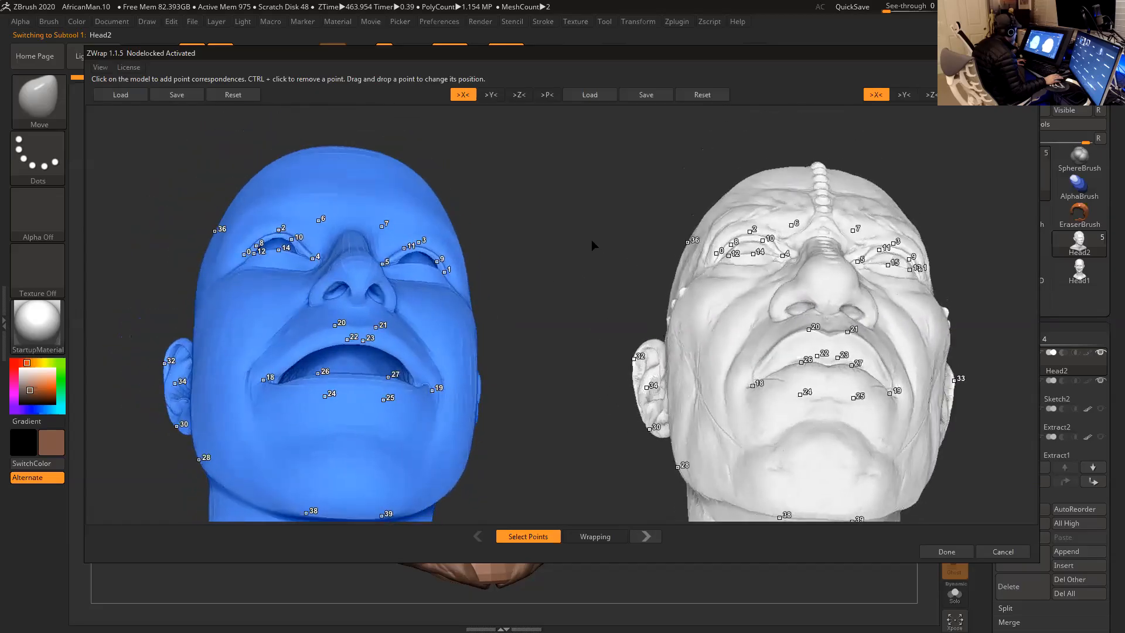
{"action": "left_click", "coordinate": [804, 300]}
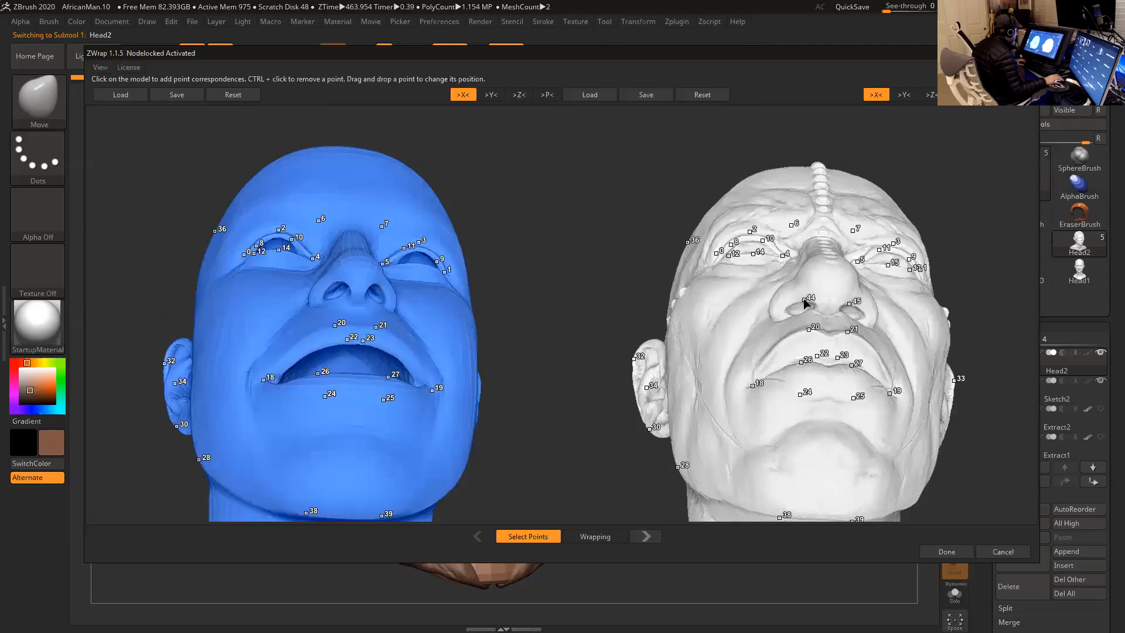
{"action": "left_click", "coordinate": [335, 279]}
{"action": "left_click_drag", "start_coordinate": [525, 276], "coordinate": [576, 290]}
{"action": "scroll", "coordinate": [504, 319], "scroll_direction": "down", "scroll_amount": 3}
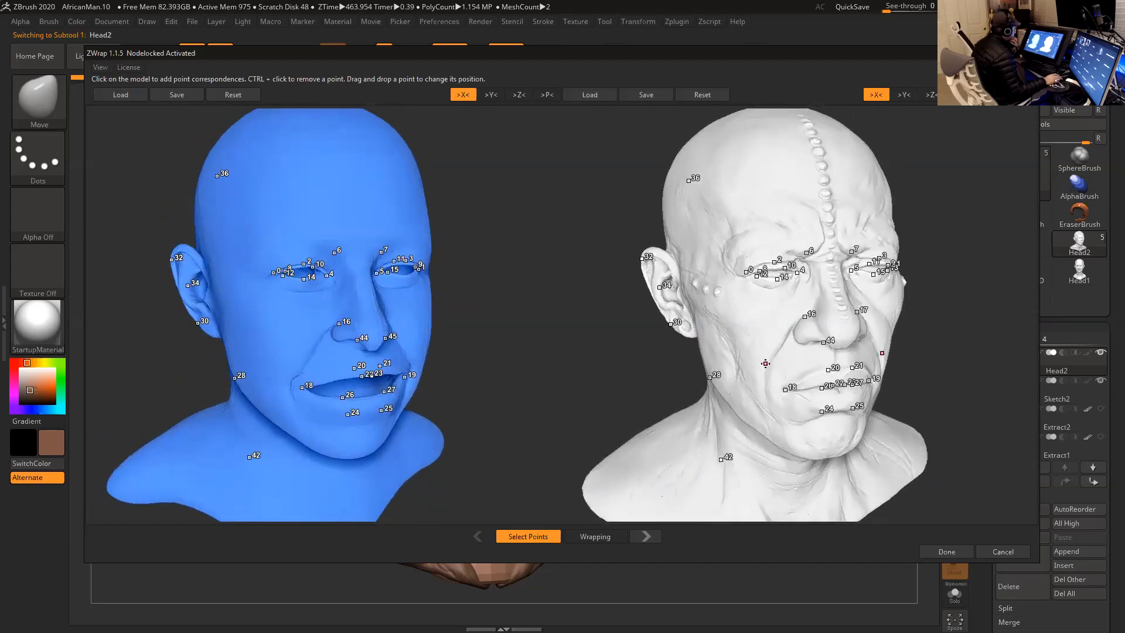
- Proceed to the Wrapping stage, check the overlaid heads and run the wrapping process
{"action": "left_click", "coordinate": [595, 536]}
{"action": "left_click_drag", "start_coordinate": [711, 449], "coordinate": [756, 360]}
{"action": "left_click_drag", "start_coordinate": [744, 352], "coordinate": [718, 352]}
{"action": "left_click_drag", "start_coordinate": [238, 168], "coordinate": [204, 165]}
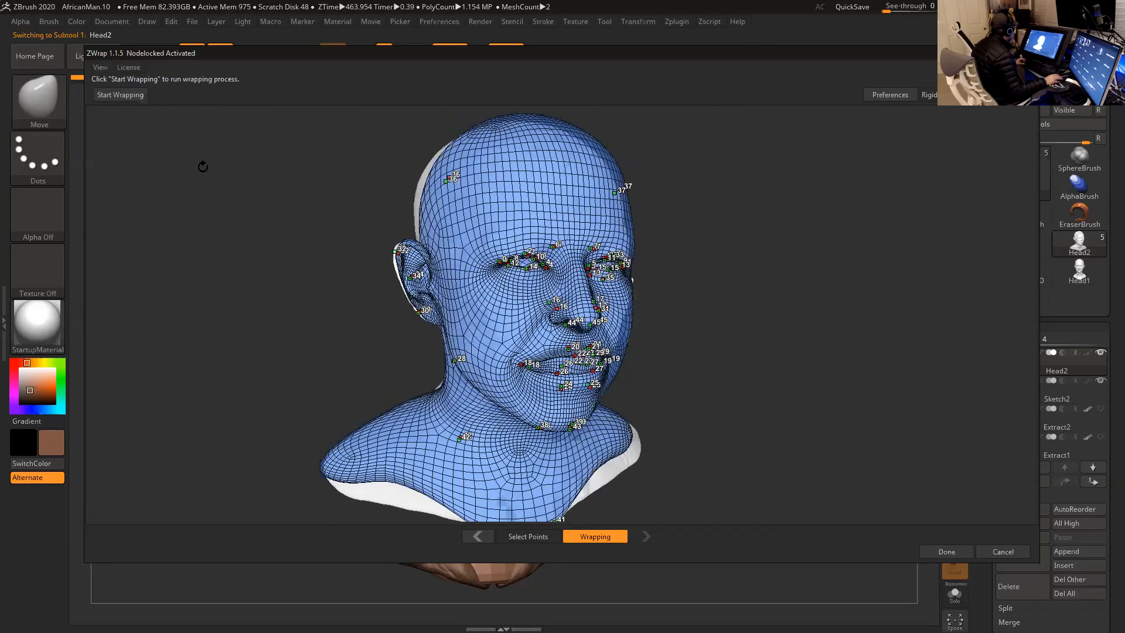
{"action": "left_click", "coordinate": [131, 98]}
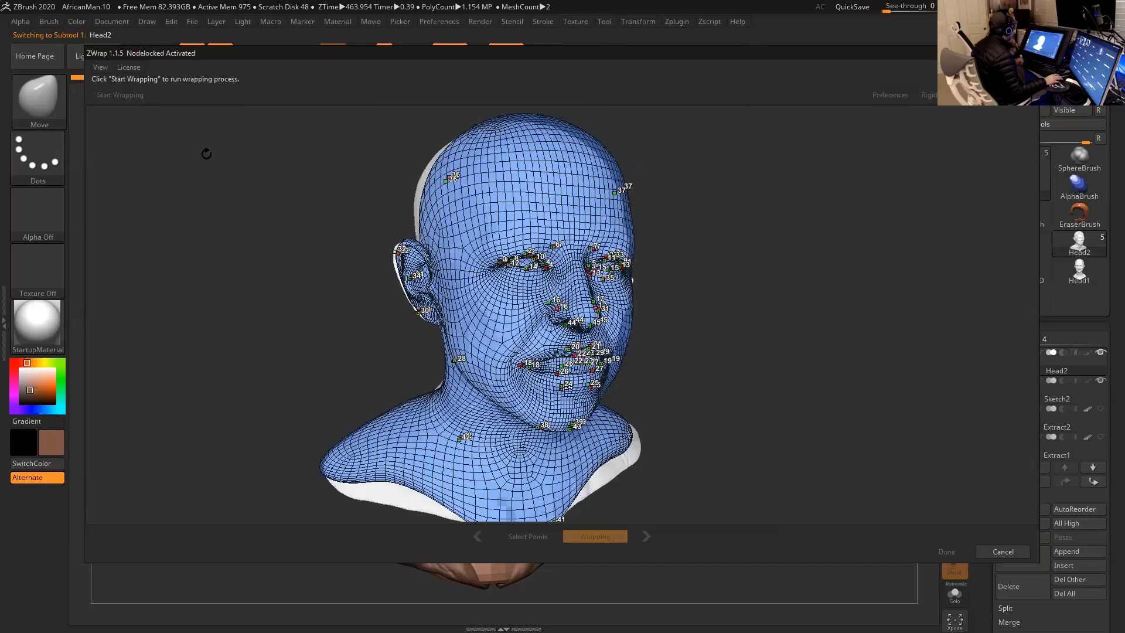
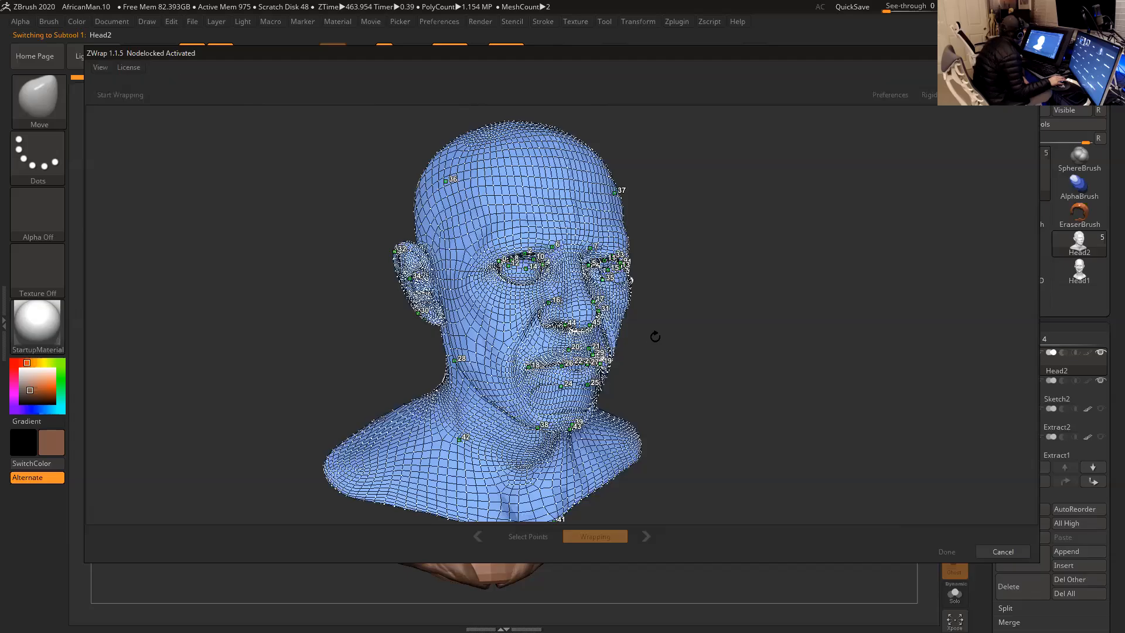
- Check the wrapped head from the front and both sides, and accept the ZWrap result
{"action": "left_click", "coordinate": [554, 308]}
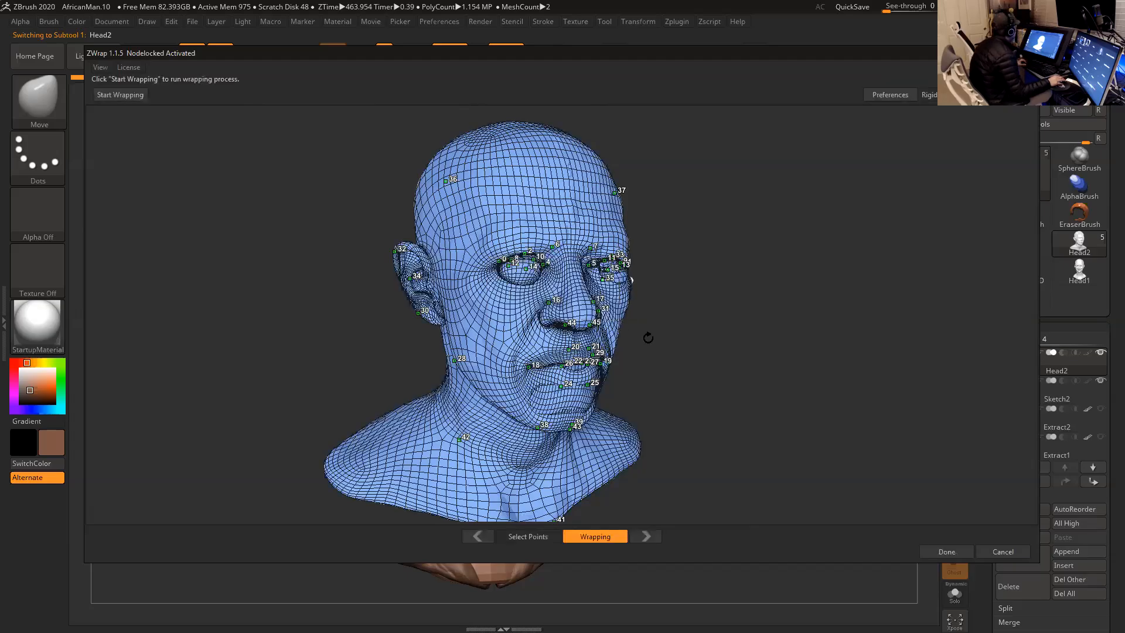
{"action": "left_click_drag", "start_coordinate": [715, 336], "coordinate": [595, 376]}
{"action": "left_click_drag", "start_coordinate": [680, 359], "coordinate": [573, 280]}
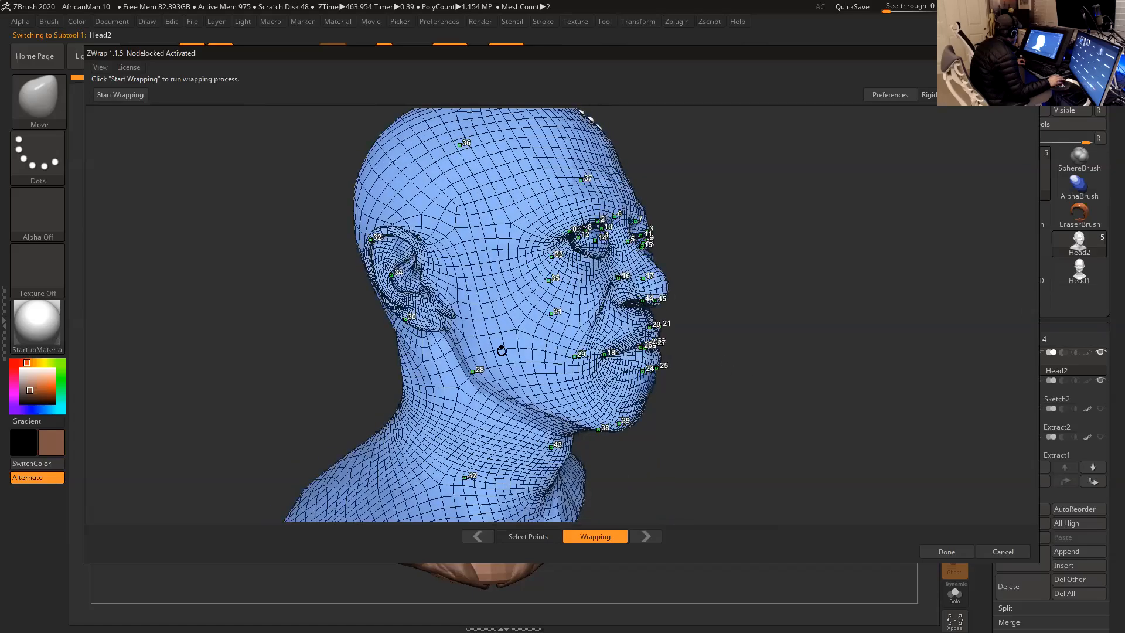
{"action": "left_click_drag", "start_coordinate": [719, 323], "coordinate": [447, 324]}
{"action": "left_click_drag", "start_coordinate": [674, 313], "coordinate": [728, 320]}
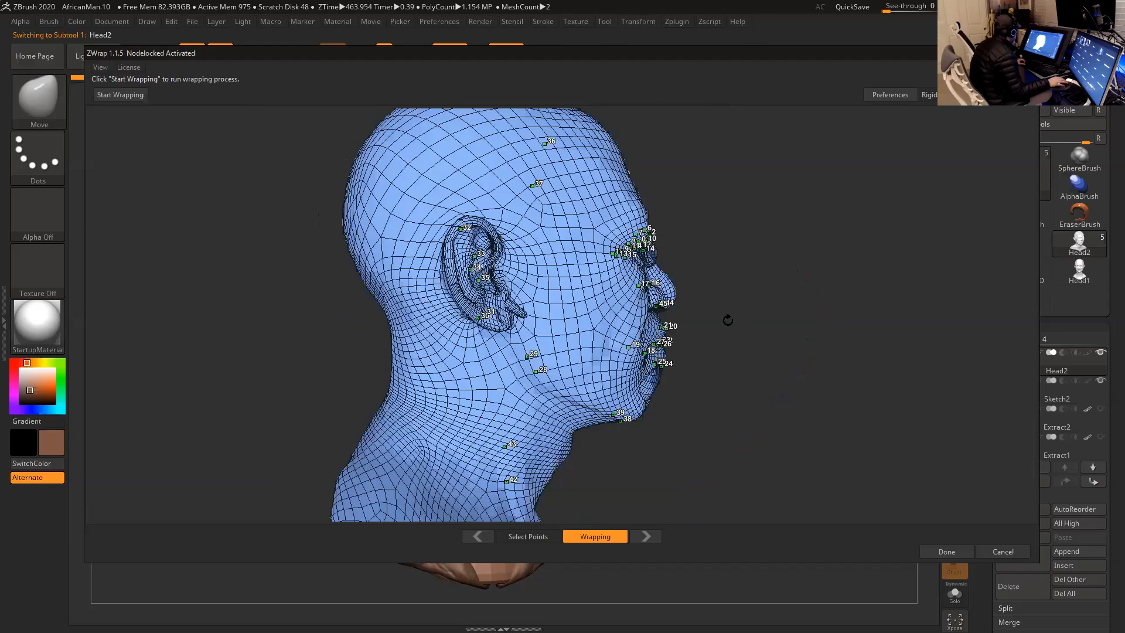
{"action": "left_click_drag", "start_coordinate": [626, 313], "coordinate": [781, 375]}
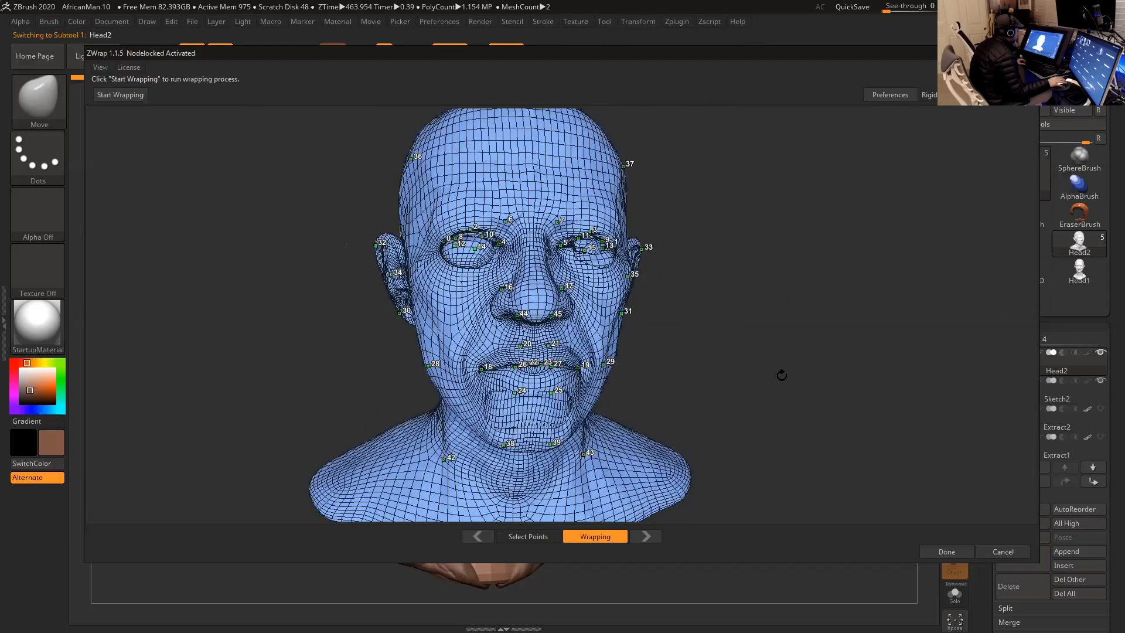
{"action": "left_click", "coordinate": [947, 551]}
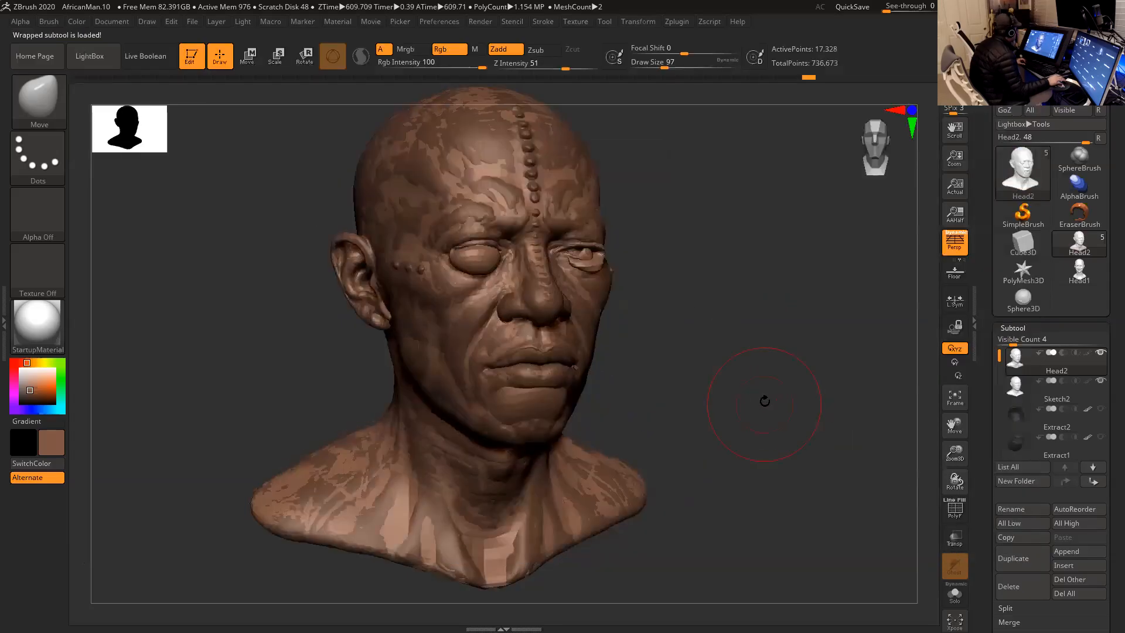
- Hide the Sketch2 subtool, leaving only the wrapped Head2 mesh on display
{"action": "left_click_drag", "start_coordinate": [729, 372], "coordinate": [729, 371]}
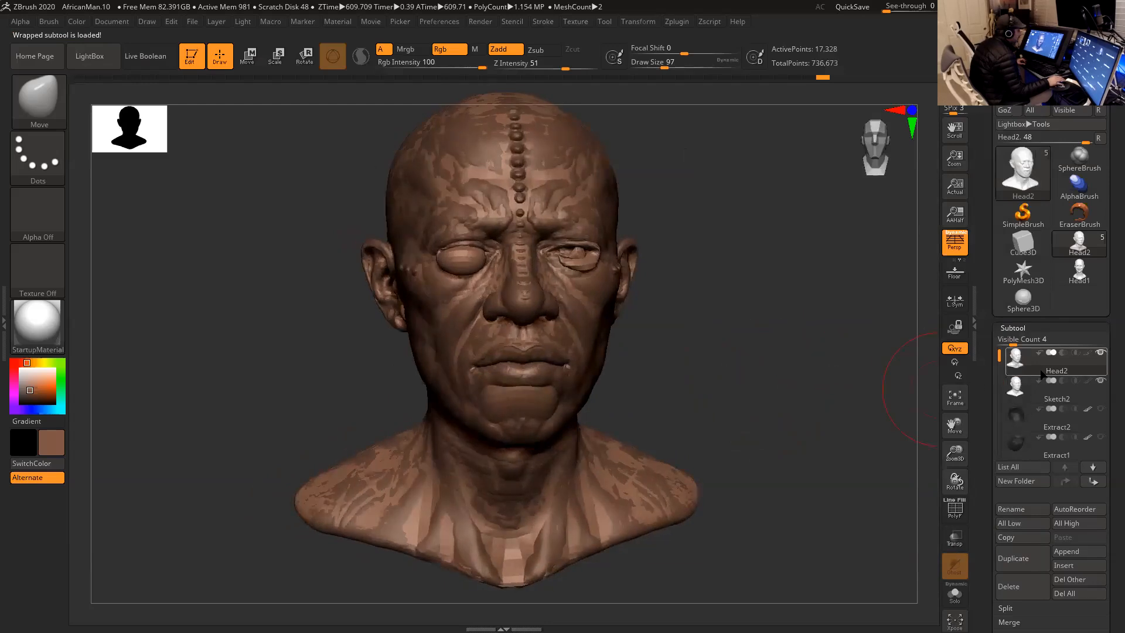
{"action": "left_click", "coordinate": [1100, 380]}
{"action": "mouse_move", "coordinate": [756, 354]}
{"action": "left_mouse_down"}
{"action": "mouse_move", "coordinate": [784, 378]}
{"action": "mouse_move", "coordinate": [745, 344]}
{"action": "mouse_move", "coordinate": [764, 381]}
{"action": "mouse_move", "coordinate": [764, 344]}
{"action": "left_mouse_up"}
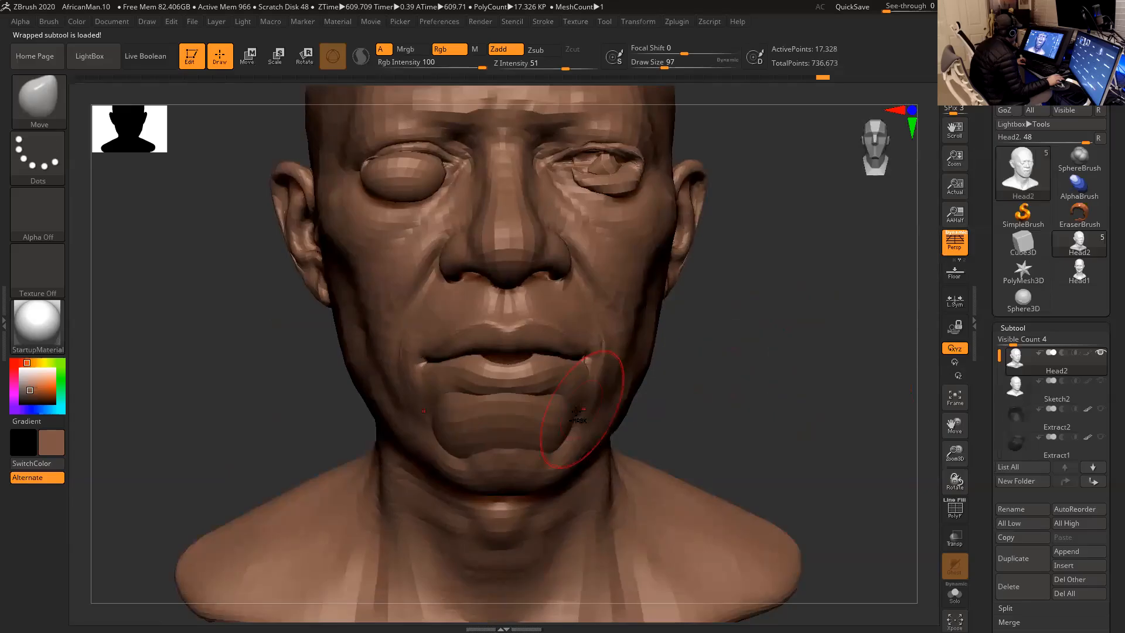
- Hide the mouth cavity and both eye socket polygroups of the wrapped head
{"action": "left_click", "coordinate": [546, 421], "text": "ctrl+shift"}
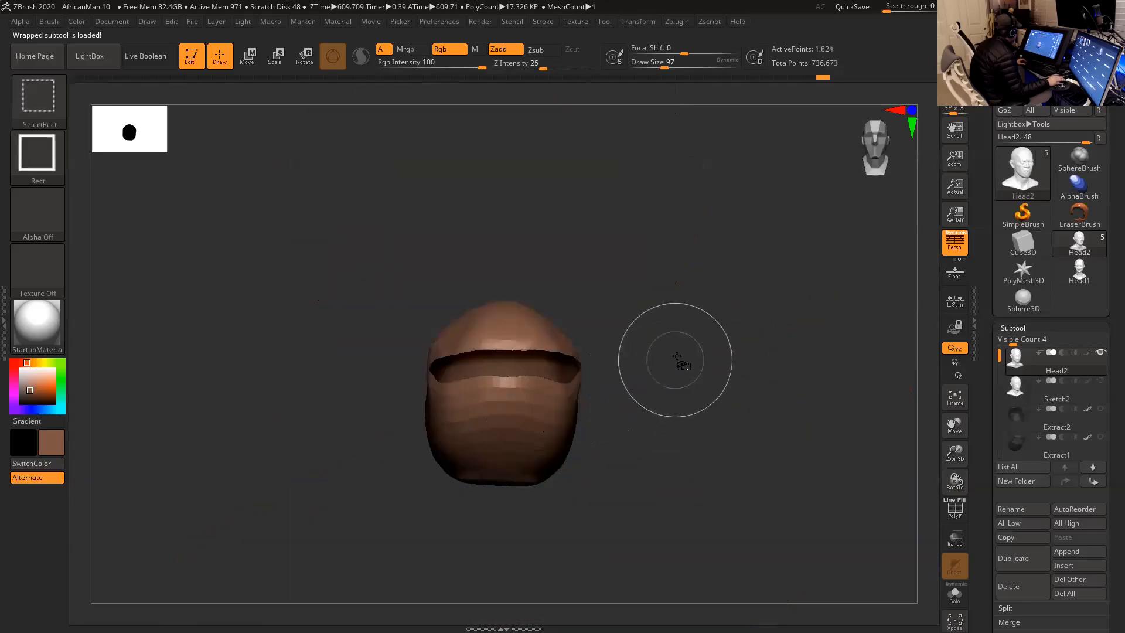
{"action": "left_click", "coordinate": [676, 360], "text": "ctrl+shift"}
{"action": "left_click", "coordinate": [610, 175], "text": "ctrl+shift"}
{"action": "left_click", "coordinate": [415, 184], "text": "ctrl+shift"}
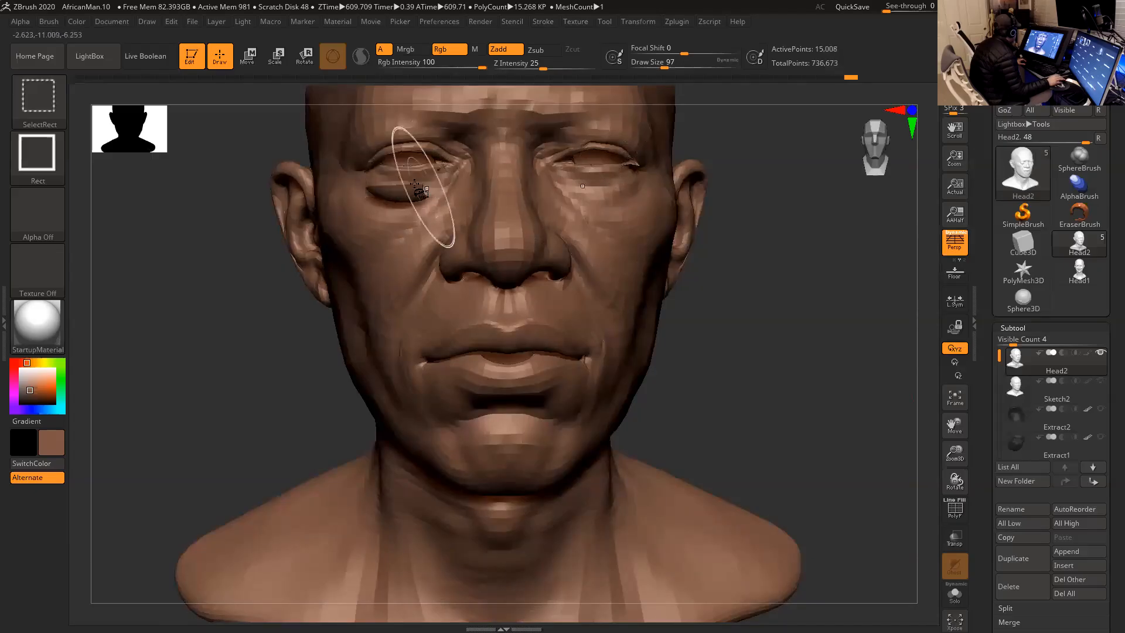
{"action": "left_click", "coordinate": [408, 192], "text": "ctrl+shift"}
- Hide the leftover inner polygroup around the eyes and undo the extra change made at the other eye
{"action": "mouse_move", "coordinate": [737, 265]}
{"action": "left_mouse_down"}
{"action": "mouse_move", "coordinate": [749, 291]}
{"action": "mouse_move", "coordinate": [782, 299]}
{"action": "mouse_move", "coordinate": [756, 292]}
{"action": "left_mouse_up"}
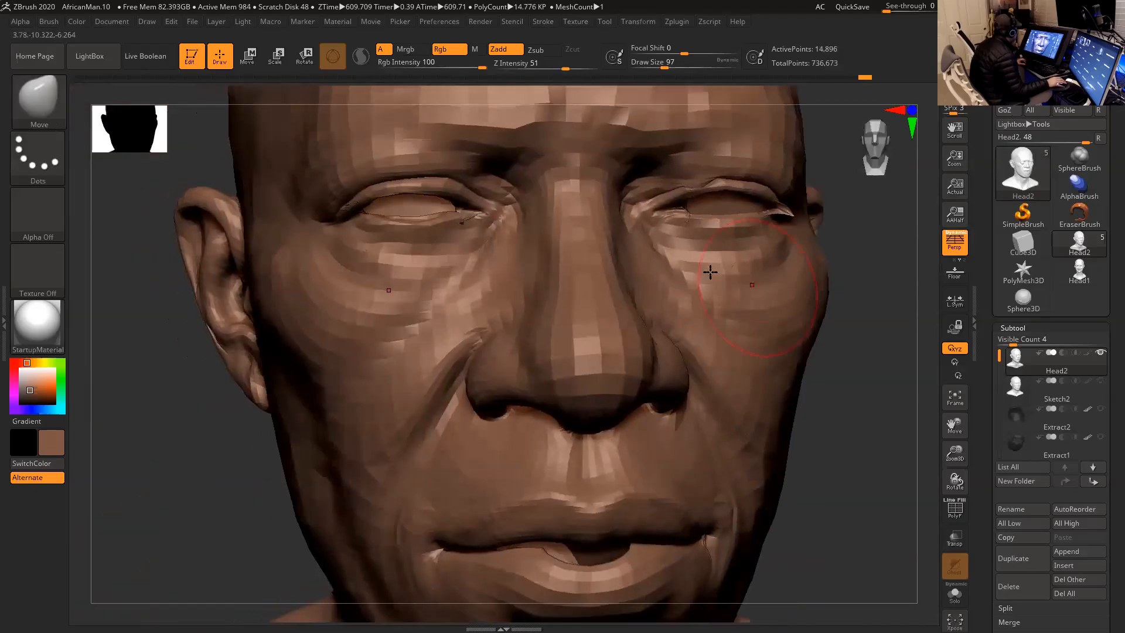
{"action": "left_click", "coordinate": [472, 218], "text": "ctrl+shift"}
{"action": "left_click_drag", "start_coordinate": [876, 242], "coordinate": [853, 244]}
{"action": "left_click", "coordinate": [753, 190], "text": "ctrl+shift"}
{"action": "key", "text": "ctrl+z"}
- Isolate the inner eye and mouth pieces to set up the mask, and bring back the outer face masked
{"action": "left_click_drag", "start_coordinate": [337, 268], "coordinate": [389, 261]}
{"action": "left_click_drag", "start_coordinate": [853, 391], "coordinate": [874, 403]}
{"action": "mouse_move", "coordinate": [822, 332]}
{"action": "left_mouse_down", "text": "alt"}
{"action": "mouse_move", "coordinate": [785, 333]}
{"action": "mouse_move", "coordinate": [807, 311]}
{"action": "mouse_move", "coordinate": [772, 321]}
{"action": "left_mouse_up", "text": "alt"}
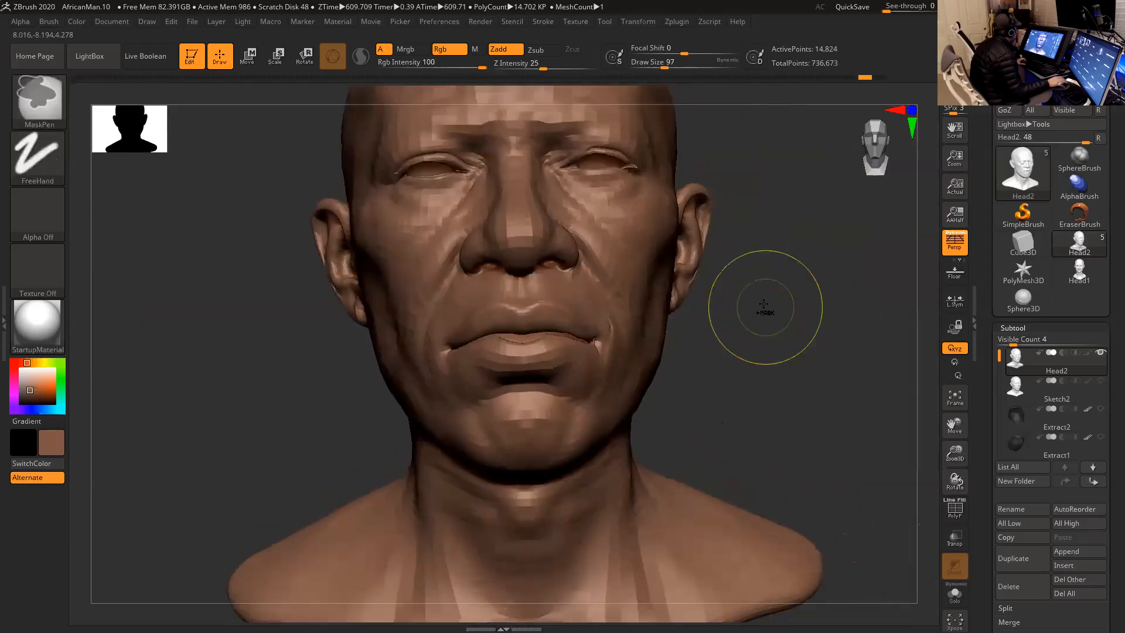
{"action": "left_click", "coordinate": [766, 292], "text": "ctrl+shift"}
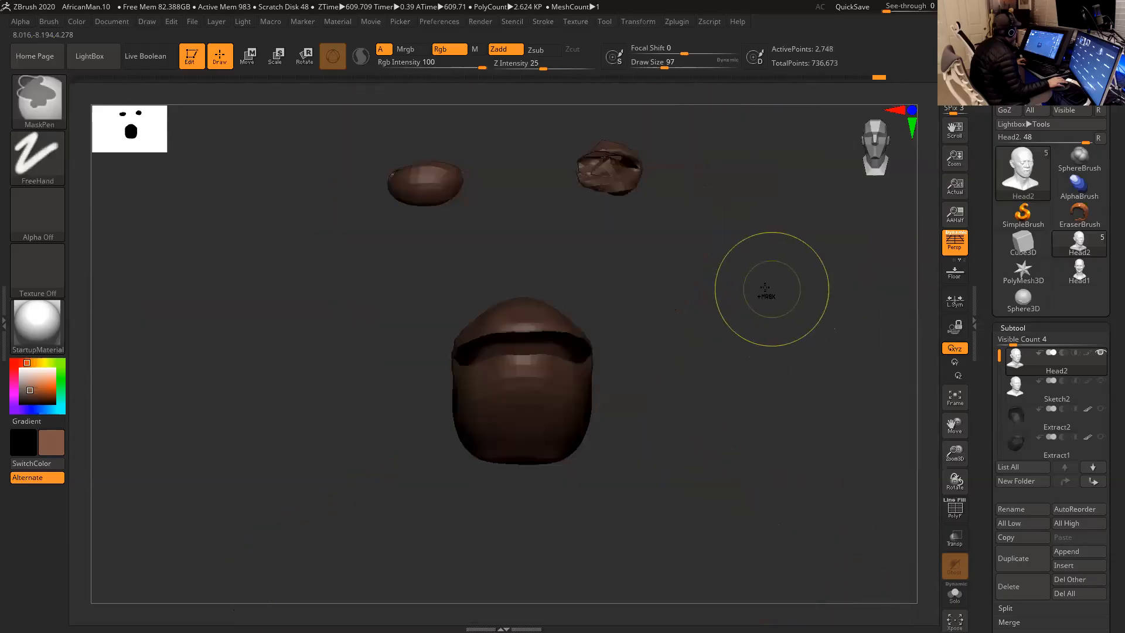
{"action": "left_click_drag", "start_coordinate": [765, 288], "coordinate": [764, 299]}
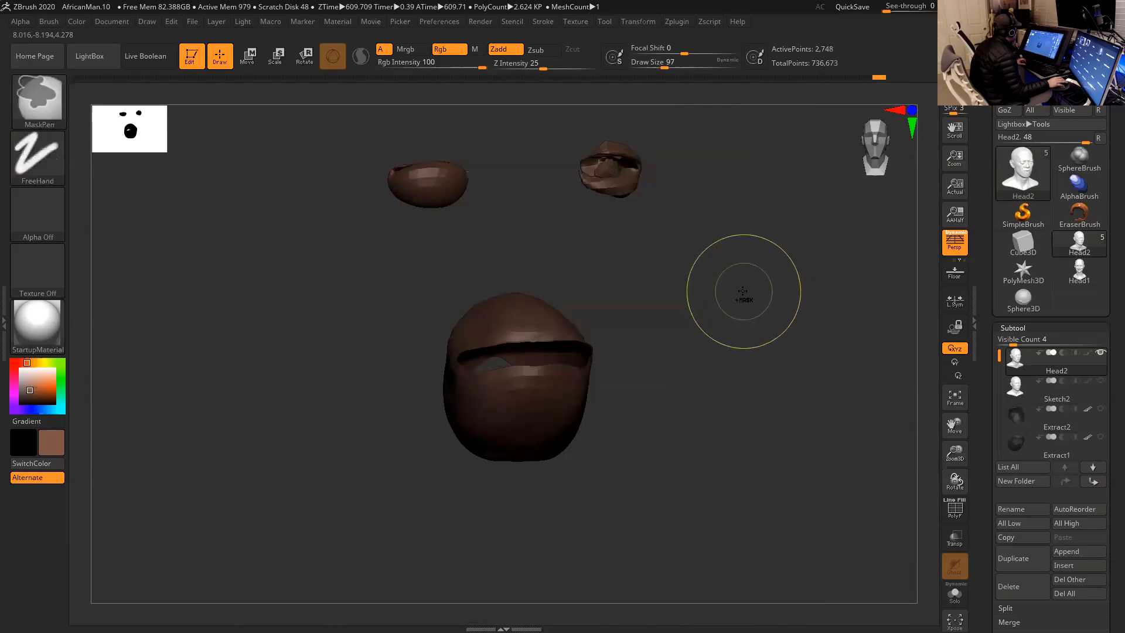
{"action": "left_click", "coordinate": [744, 304], "text": "ctrl+shift"}
{"action": "left_click_drag", "start_coordinate": [747, 319], "coordinate": [641, 239]}
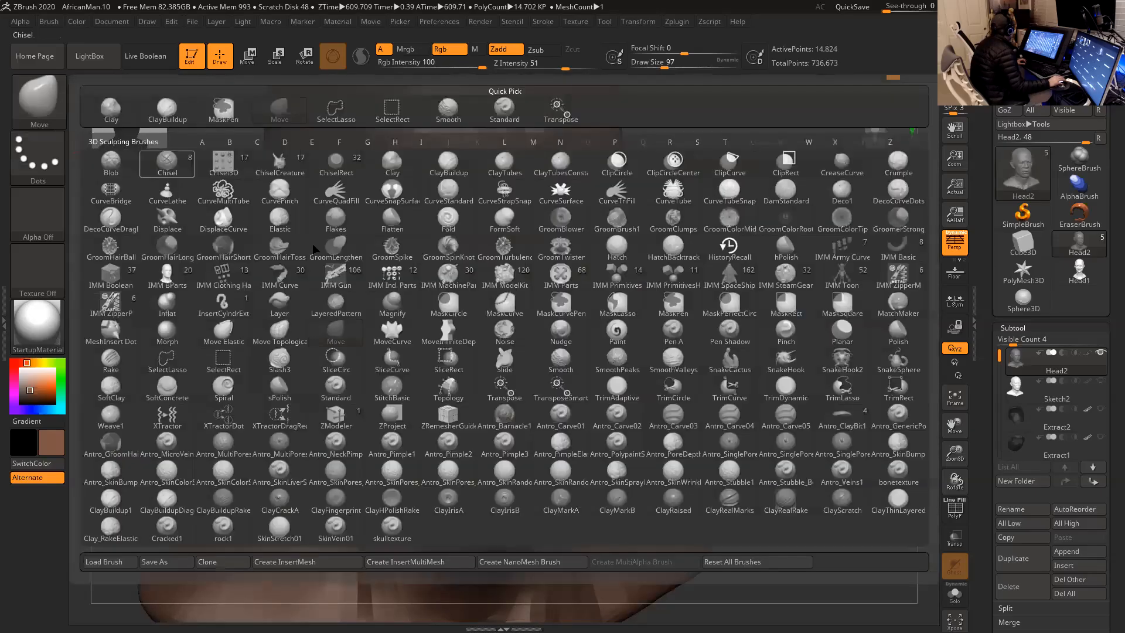
- Select the Morph brush and set its Draw Size to 293
{"action": "left_click", "coordinate": [38, 100]}
{"action": "key", "text": "m"}
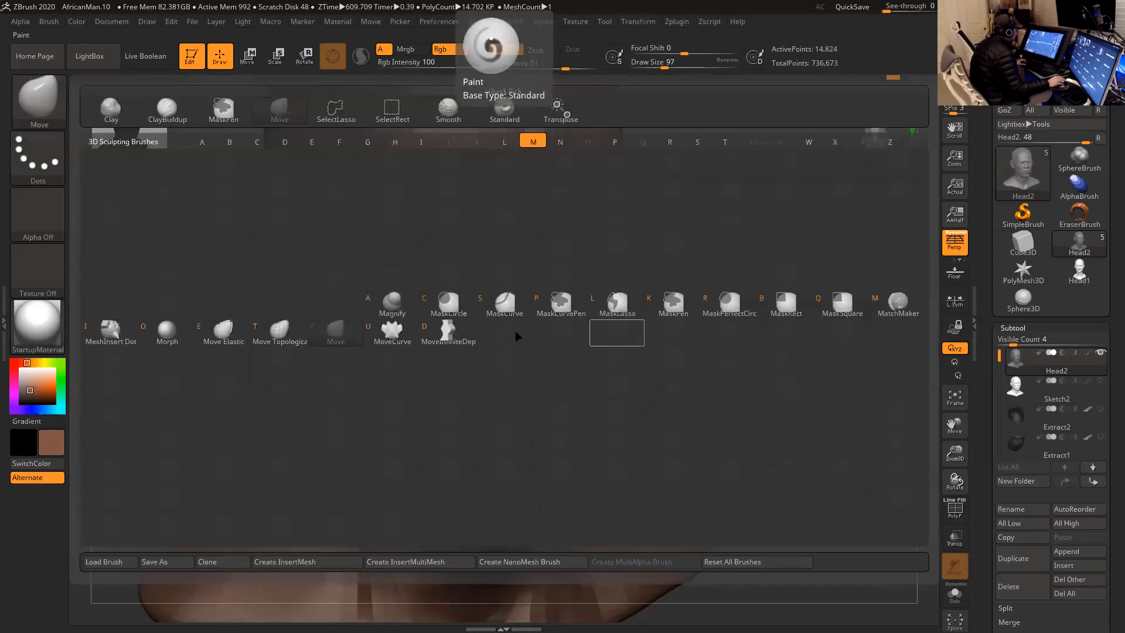
{"action": "left_click", "coordinate": [167, 332]}
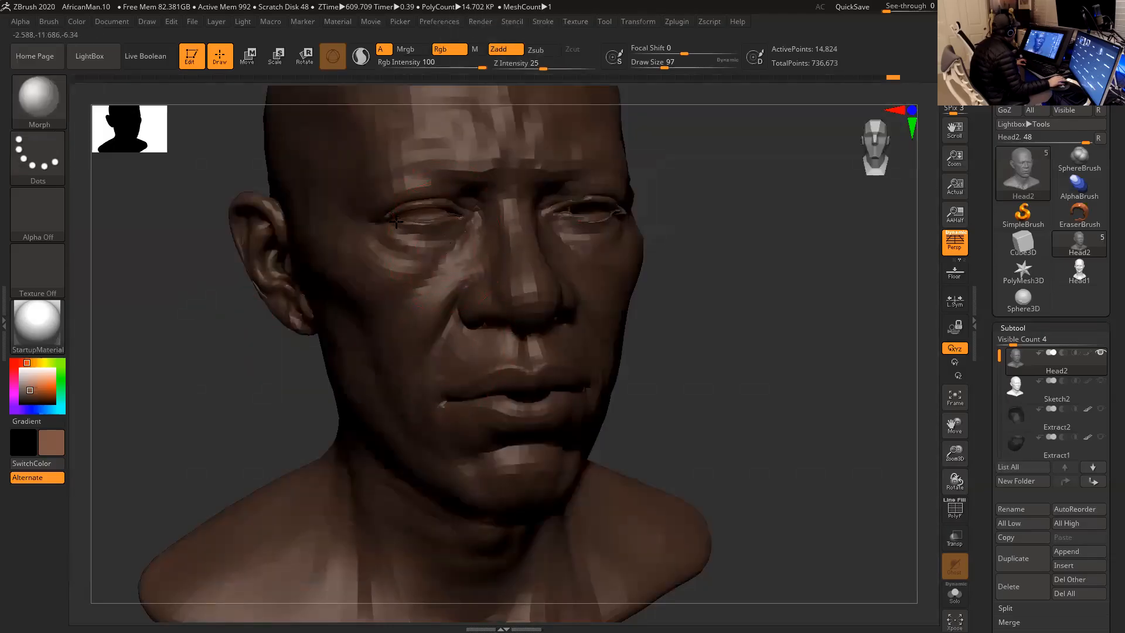
{"action": "left_click_drag", "start_coordinate": [683, 262], "coordinate": [598, 193]}
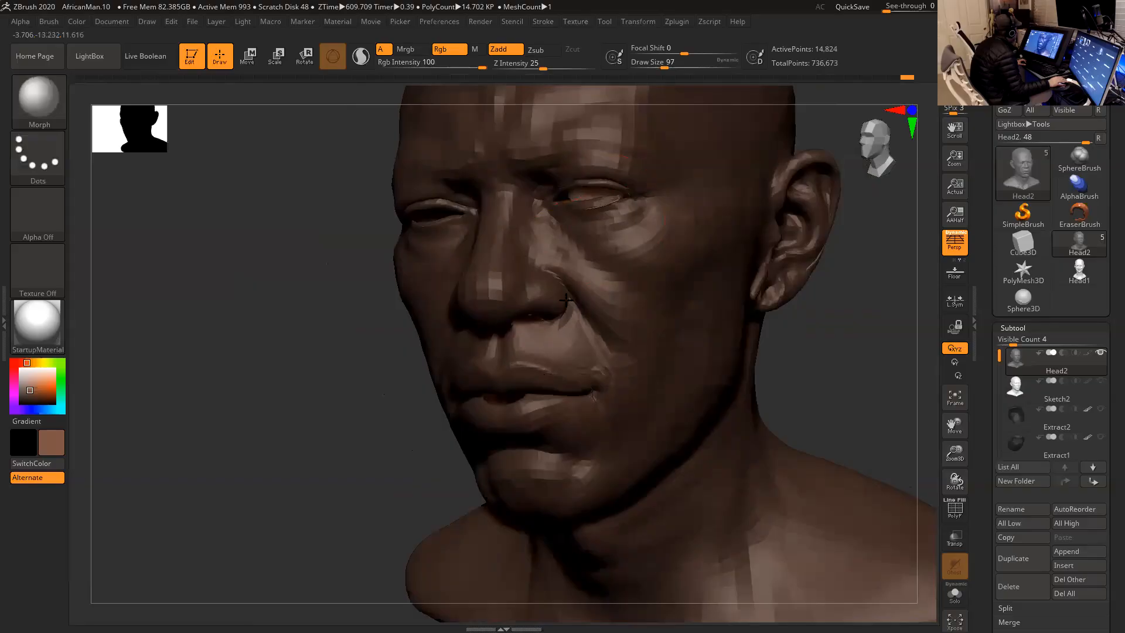
{"action": "left_click_drag", "start_coordinate": [389, 452], "coordinate": [515, 414]}
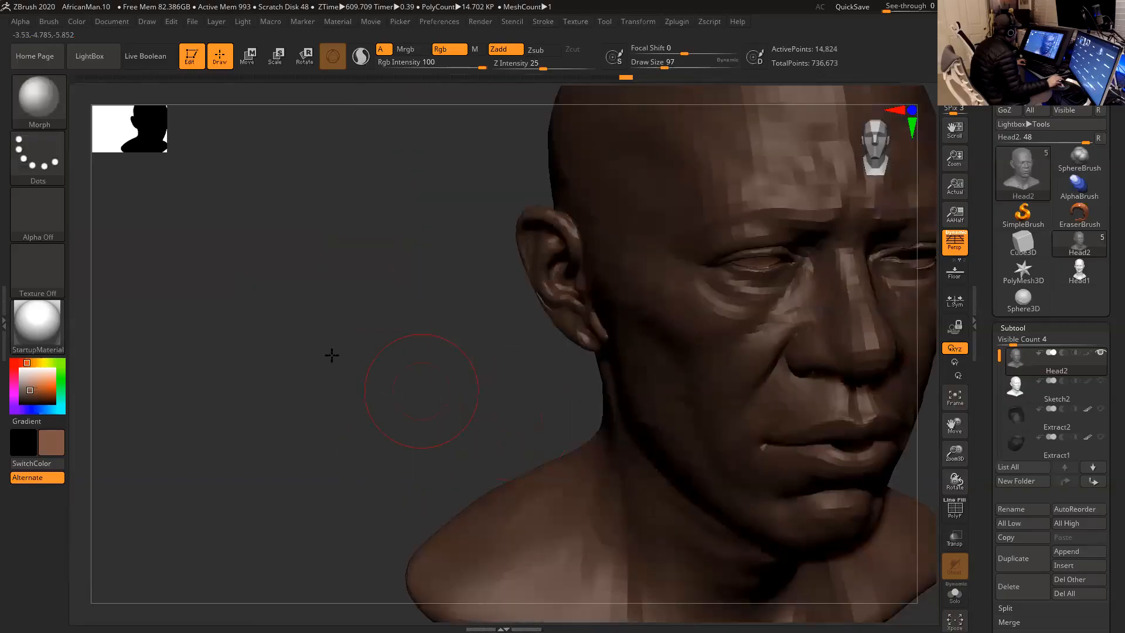
{"action": "left_click_drag", "start_coordinate": [332, 355], "coordinate": [179, 283], "text": "alt"}
{"action": "key", "text": "space"}
{"action": "left_click_drag", "start_coordinate": [622, 345], "coordinate": [650, 363]}
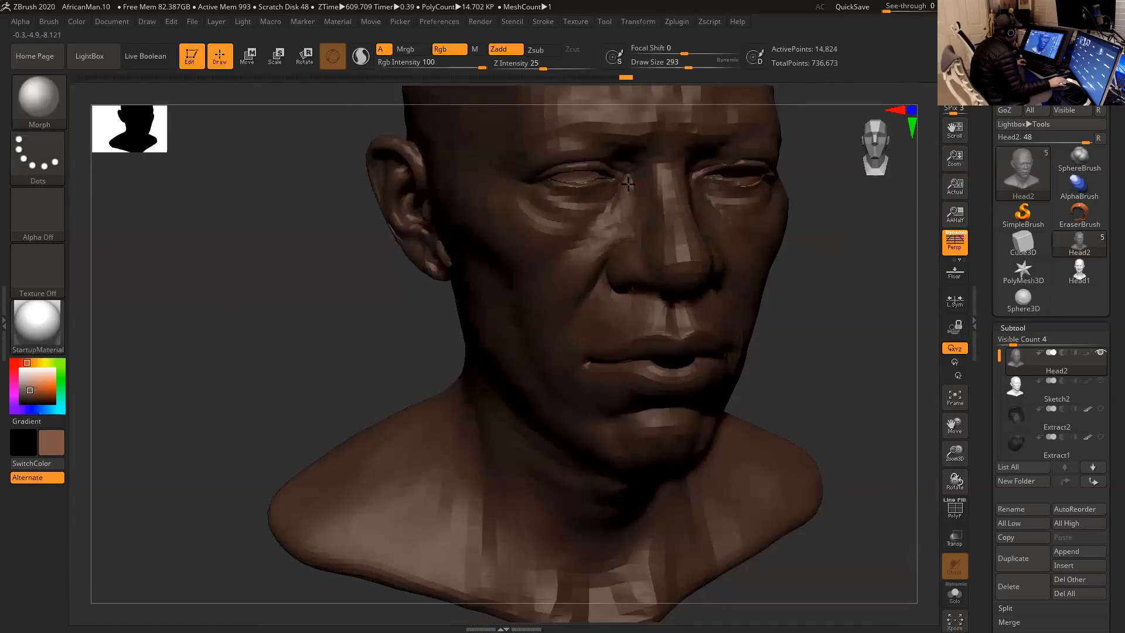
- Reduce the Morph brush's Draw Size to 80 for the eye area and clear the mask from the face
{"action": "mouse_move", "coordinate": [829, 274]}
{"action": "left_mouse_down"}
{"action": "mouse_move", "coordinate": [811, 269]}
{"action": "mouse_move", "coordinate": [821, 257]}
{"action": "left_mouse_up"}
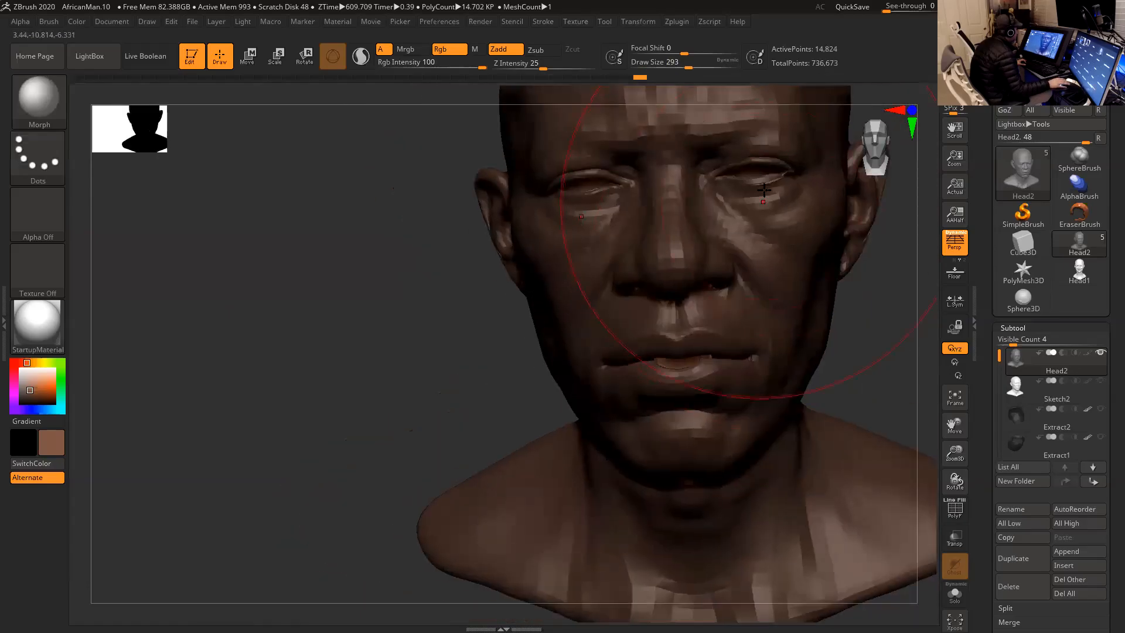
{"action": "mouse_move", "coordinate": [444, 379]}
{"action": "left_mouse_down"}
{"action": "mouse_move", "coordinate": [394, 349]}
{"action": "mouse_move", "coordinate": [460, 390]}
{"action": "left_mouse_up"}
{"action": "mouse_move", "coordinate": [832, 286]}
{"action": "left_mouse_down"}
{"action": "mouse_move", "coordinate": [819, 312]}
{"action": "mouse_move", "coordinate": [802, 313]}
{"action": "left_mouse_up"}
{"action": "key", "text": "space"}
{"action": "left_click_drag", "start_coordinate": [698, 248], "coordinate": [687, 249]}
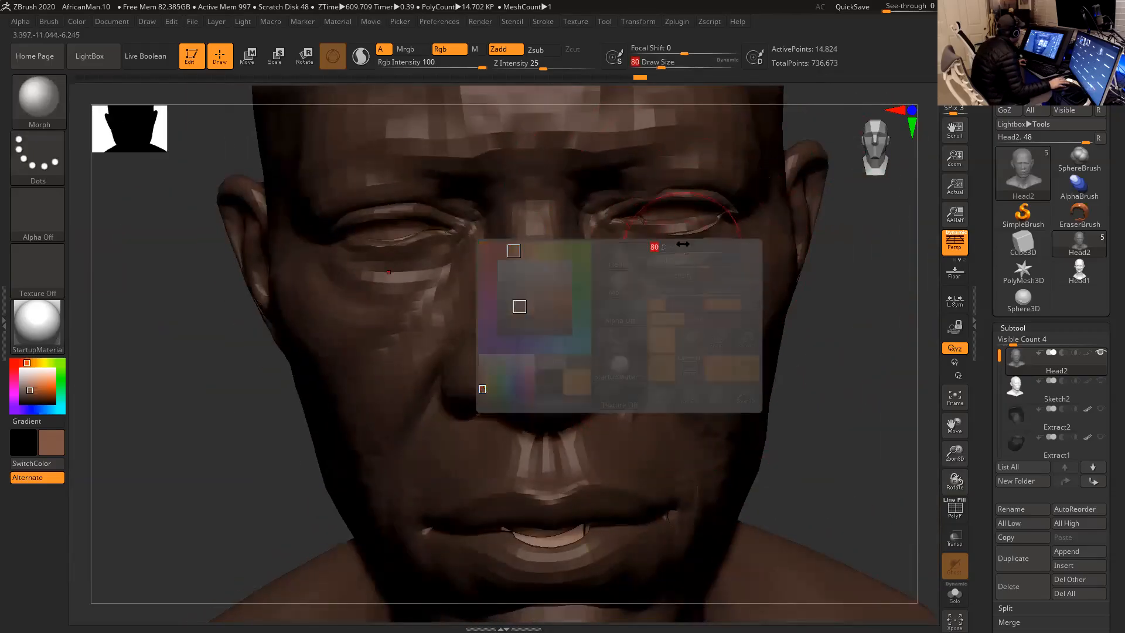
{"action": "key", "text": "shift"}
{"action": "left_click_drag", "start_coordinate": [867, 279], "coordinate": [842, 287]}
- Set the Draw Size to 54 and morph the lower eyelids back toward the stored shape
{"action": "key", "text": "space"}
{"action": "left_click_drag", "start_coordinate": [737, 218], "coordinate": [732, 218]}
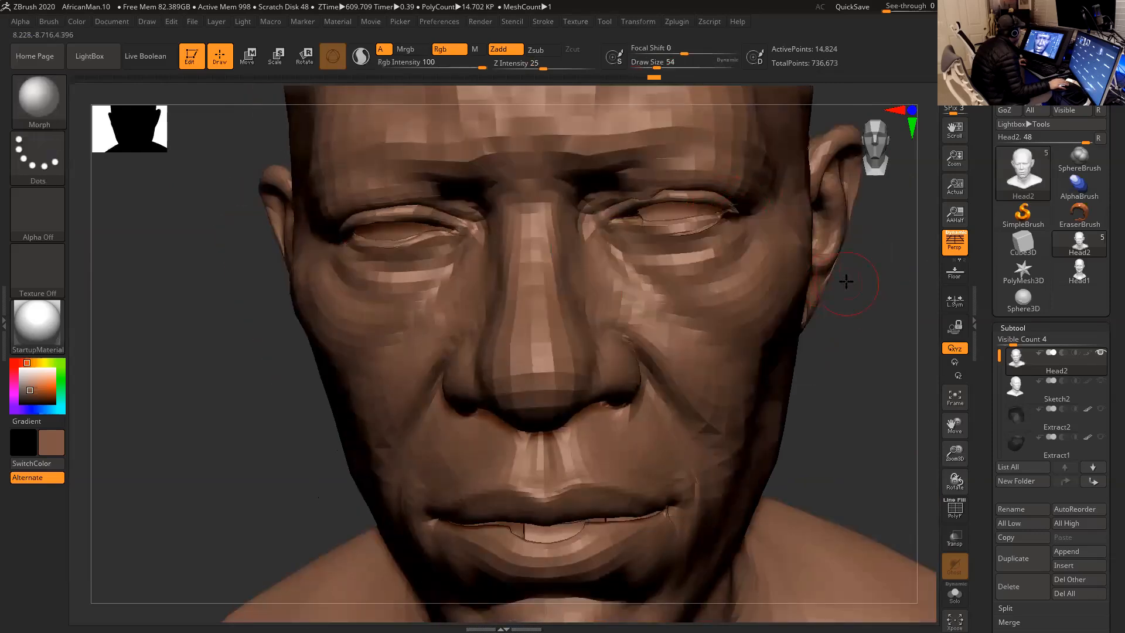
{"action": "left_click_drag", "start_coordinate": [846, 284], "coordinate": [823, 273]}
{"action": "left_click_drag", "start_coordinate": [714, 217], "coordinate": [726, 211]}
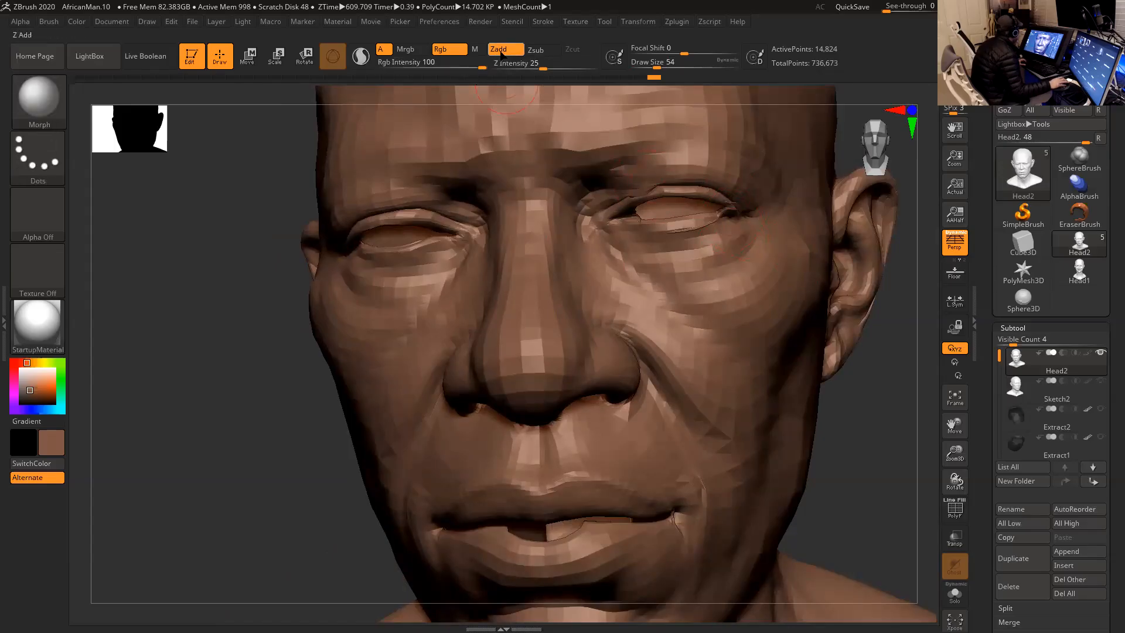
- Set the Morph brush to Z Intensity 6 and Draw Size 37 with Rgb turned off
{"action": "left_click_drag", "start_coordinate": [508, 65], "coordinate": [517, 65]}
{"action": "left_click", "coordinate": [455, 51]}
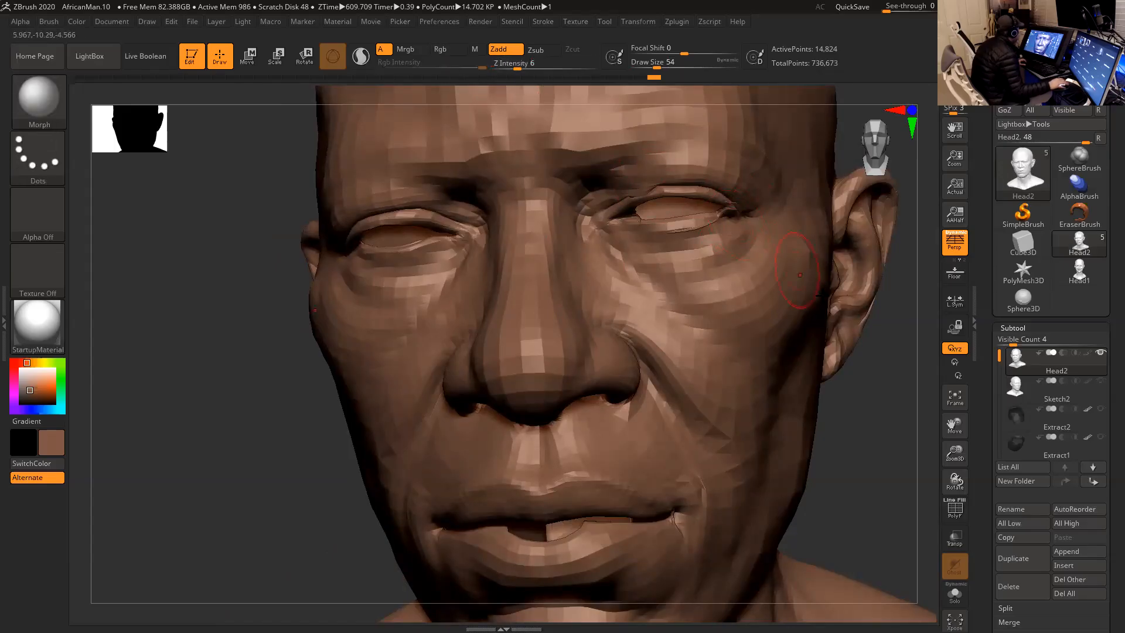
{"action": "mouse_move", "coordinate": [871, 325]}
{"action": "left_mouse_down"}
{"action": "mouse_move", "coordinate": [746, 212]}
{"action": "mouse_move", "coordinate": [724, 212]}
{"action": "mouse_move", "coordinate": [740, 218]}
{"action": "left_mouse_up"}
{"action": "key", "text": "space"}
{"action": "key", "text": "ctrl"}
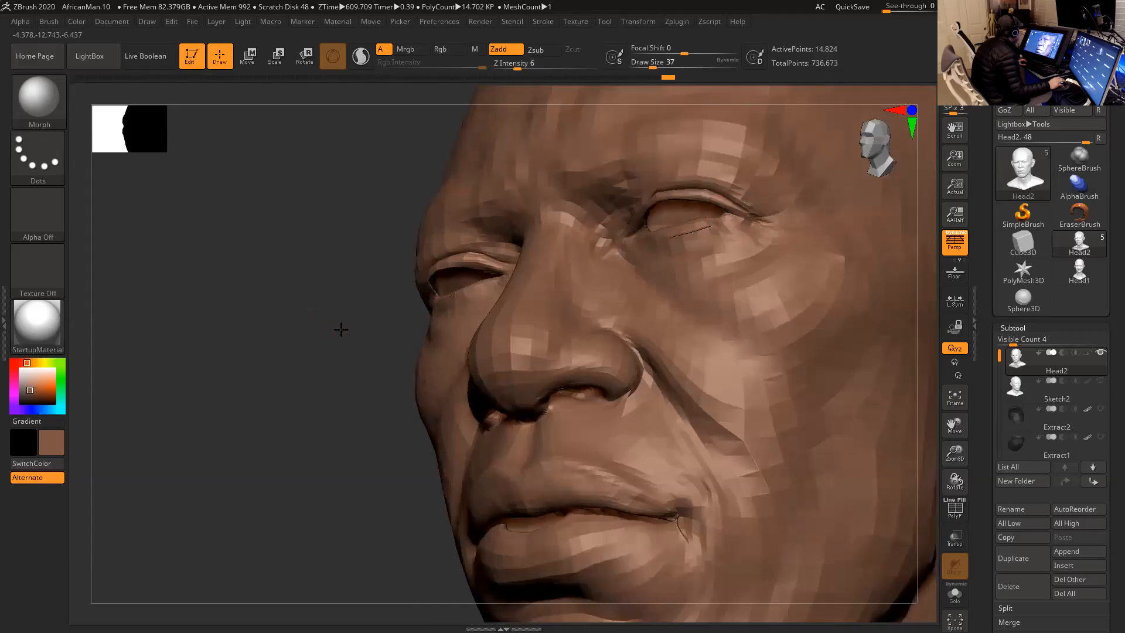
- Refine the eyelid rims and eye corners on both sides with light Morph strokes
{"action": "left_click_drag", "start_coordinate": [340, 327], "coordinate": [385, 306]}
{"action": "left_click_drag", "start_coordinate": [438, 270], "coordinate": [389, 290]}
{"action": "mouse_move", "coordinate": [799, 277]}
{"action": "left_mouse_down"}
{"action": "mouse_move", "coordinate": [659, 202]}
{"action": "mouse_move", "coordinate": [687, 185]}
{"action": "left_mouse_up"}
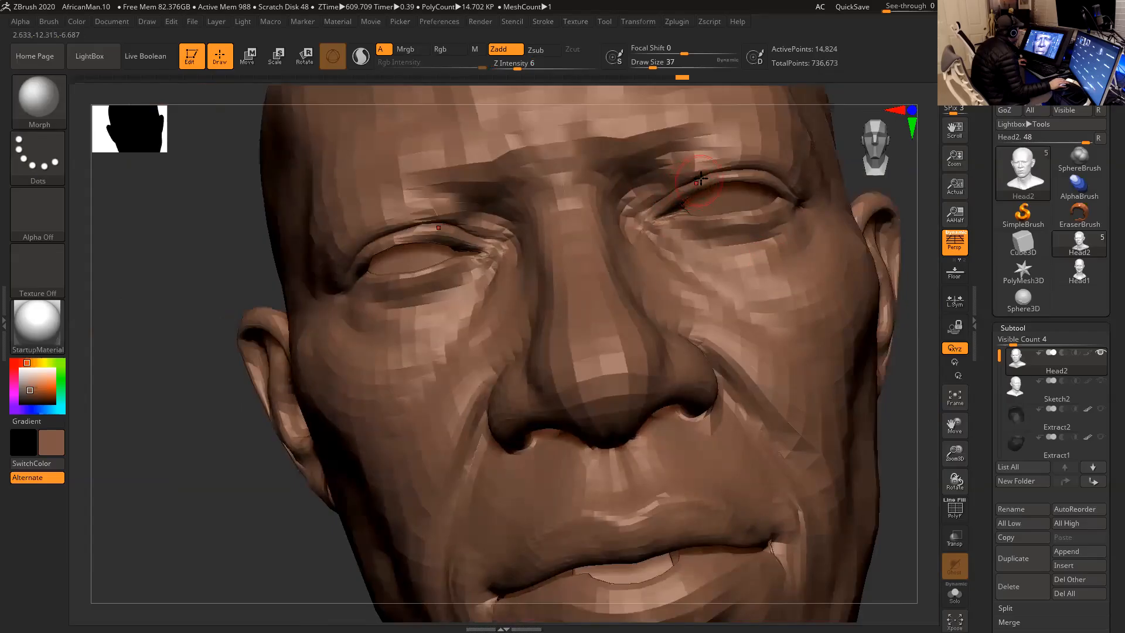
{"action": "mouse_move", "coordinate": [369, 255]}
{"action": "left_mouse_down", "text": "shift"}
{"action": "mouse_move", "coordinate": [405, 241]}
{"action": "mouse_move", "coordinate": [378, 251]}
{"action": "mouse_move", "coordinate": [458, 242]}
{"action": "mouse_move", "coordinate": [472, 253]}
{"action": "mouse_move", "coordinate": [420, 285]}
{"action": "mouse_move", "coordinate": [380, 284]}
{"action": "left_mouse_up", "text": "shift"}
{"action": "left_click_drag", "start_coordinate": [192, 299], "coordinate": [225, 301], "text": "shift"}
{"action": "left_click_drag", "start_coordinate": [880, 355], "coordinate": [897, 390]}
{"action": "mouse_move", "coordinate": [801, 393]}
{"action": "left_mouse_down"}
{"action": "mouse_move", "coordinate": [872, 351]}
{"action": "mouse_move", "coordinate": [884, 305]}
{"action": "left_mouse_up"}
- Unhide the whole head and mask everything except the inner eye and mouth pieces
{"action": "left_click", "coordinate": [872, 352], "text": "ctrl+shift"}
{"action": "key", "text": "ctrl+z"}
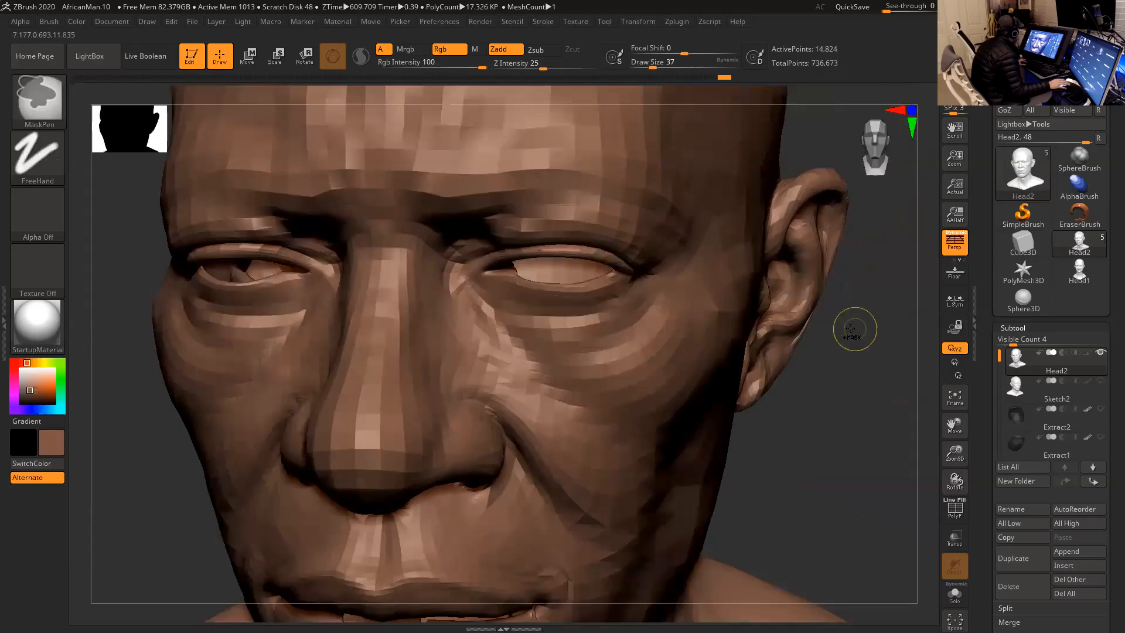
{"action": "key", "text": "ctrl+shift+z"}
{"action": "key", "text": "ctrl+z"}
{"action": "left_click_drag", "start_coordinate": [852, 371], "coordinate": [733, 312], "text": "alt"}
{"action": "left_click", "coordinate": [733, 313], "text": "ctrl+shift"}
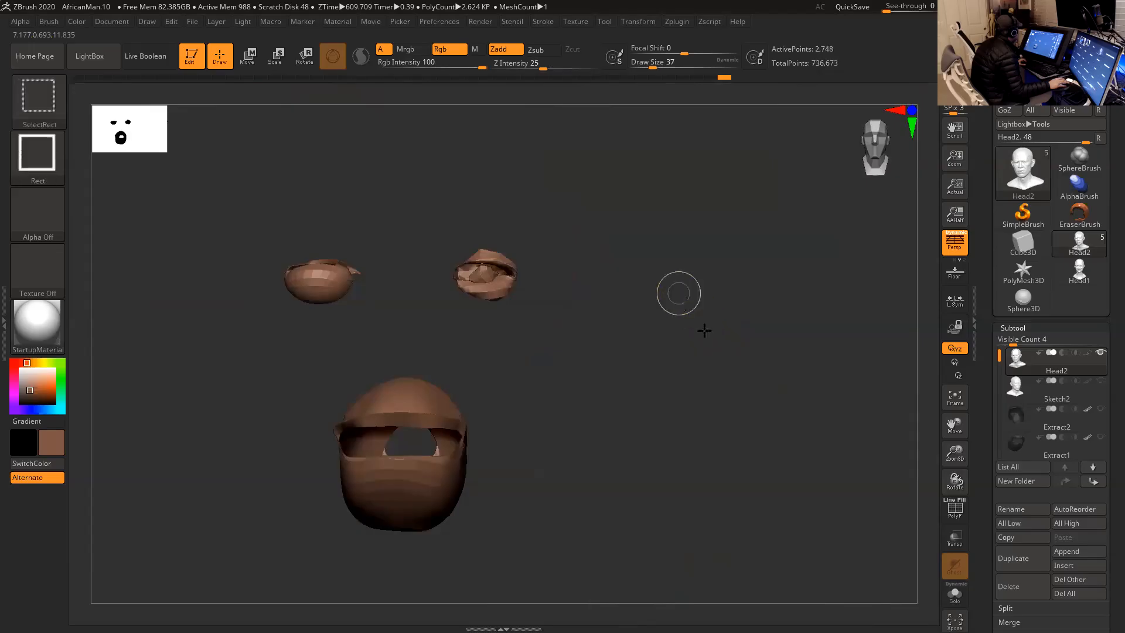
{"action": "left_click", "coordinate": [703, 321], "text": "ctrl+shift"}
{"action": "left_click", "coordinate": [721, 319], "text": "ctrl+shift"}
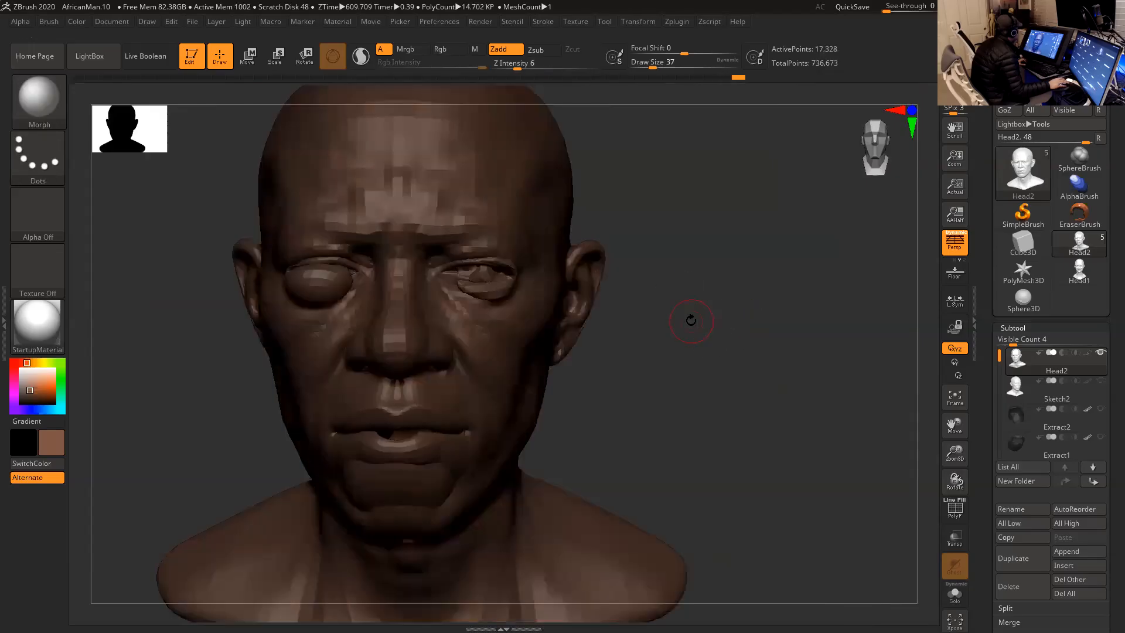
{"action": "left_click_drag", "start_coordinate": [690, 318], "coordinate": [728, 318], "text": "alt"}
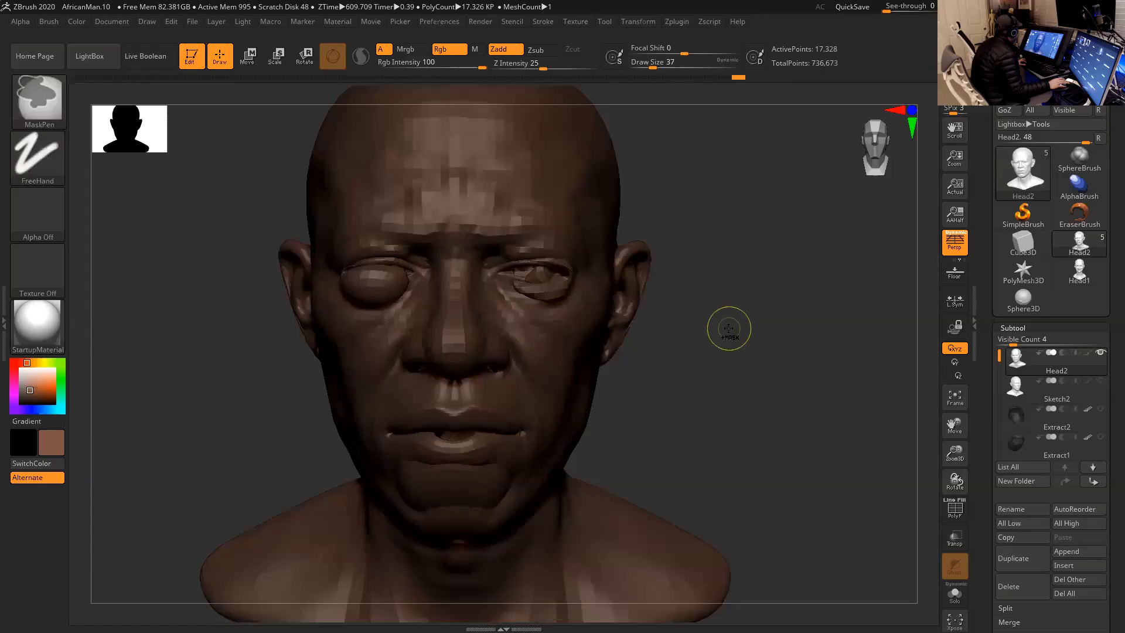
{"action": "left_click", "coordinate": [733, 327], "text": "ctrl+shift"}
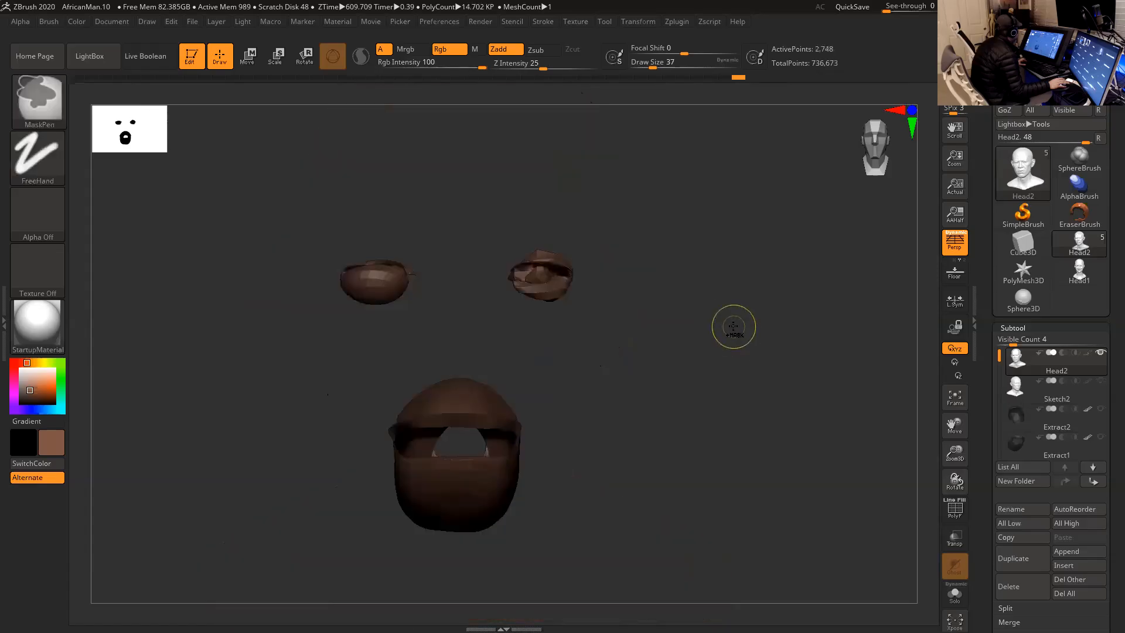
{"action": "left_click", "coordinate": [724, 319], "text": "ctrl+shift"}
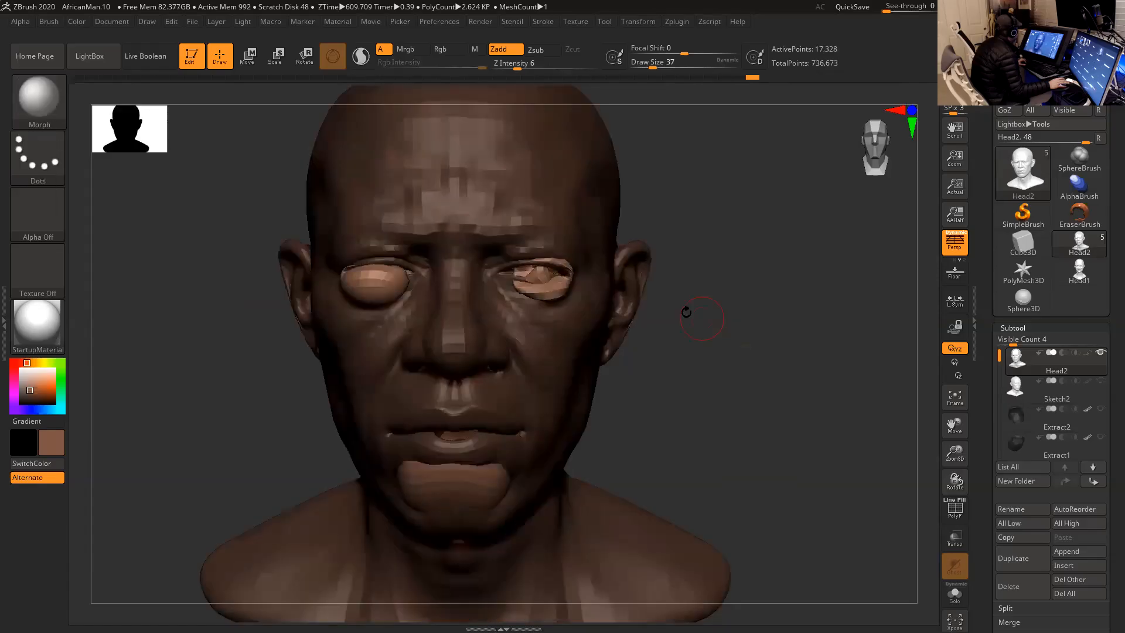
- Restore the unmasked eye sockets and mouth cavity with the Morph brush, using Draw Sizes of 585 and 268
{"action": "key", "text": "space"}
{"action": "mouse_move", "coordinate": [538, 267]}
{"action": "left_mouse_down"}
{"action": "mouse_move", "coordinate": [540, 283]}
{"action": "mouse_move", "coordinate": [530, 278]}
{"action": "left_mouse_up"}
{"action": "left_click_drag", "start_coordinate": [673, 361], "coordinate": [706, 323]}
{"action": "mouse_move", "coordinate": [516, 434]}
{"action": "left_mouse_down"}
{"action": "mouse_move", "coordinate": [427, 437]}
{"action": "mouse_move", "coordinate": [434, 451]}
{"action": "left_mouse_up"}
{"action": "key", "text": "space"}
{"action": "left_click_drag", "start_coordinate": [509, 396], "coordinate": [558, 395]}
{"action": "mouse_move", "coordinate": [484, 433]}
{"action": "left_mouse_down"}
{"action": "mouse_move", "coordinate": [473, 435]}
{"action": "mouse_move", "coordinate": [492, 436]}
{"action": "left_mouse_up"}
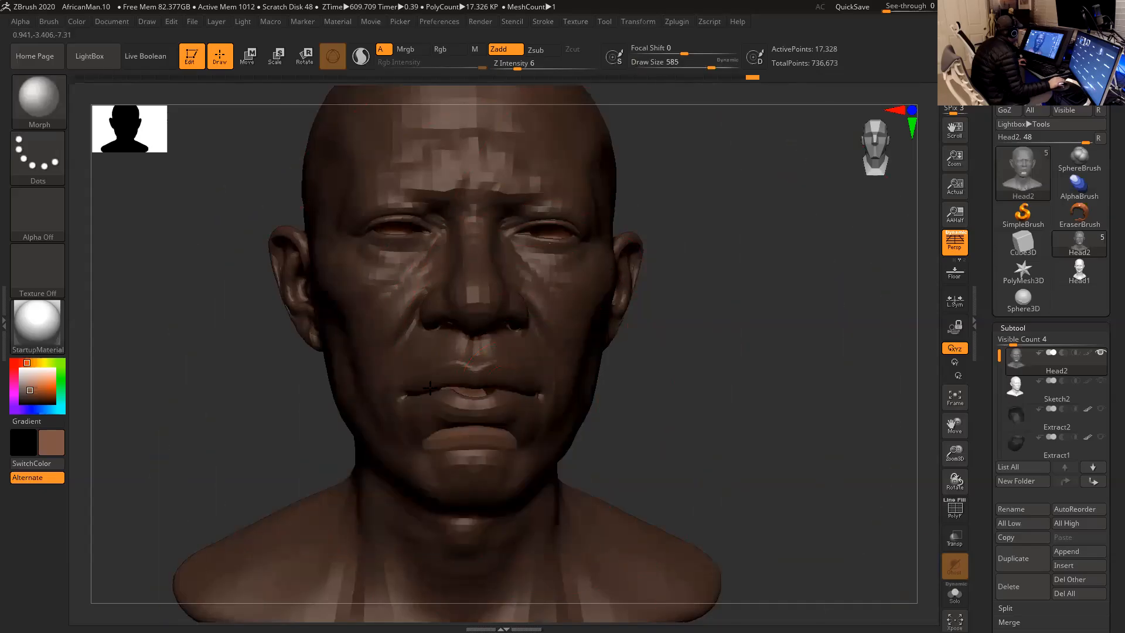
{"action": "mouse_move", "coordinate": [599, 388]}
{"action": "left_mouse_down"}
{"action": "mouse_move", "coordinate": [724, 372]}
{"action": "mouse_move", "coordinate": [711, 319]}
{"action": "mouse_move", "coordinate": [489, 377]}
{"action": "mouse_move", "coordinate": [457, 372]}
{"action": "left_mouse_up"}
{"action": "key", "text": "space"}
{"action": "left_click_drag", "start_coordinate": [340, 384], "coordinate": [312, 346]}
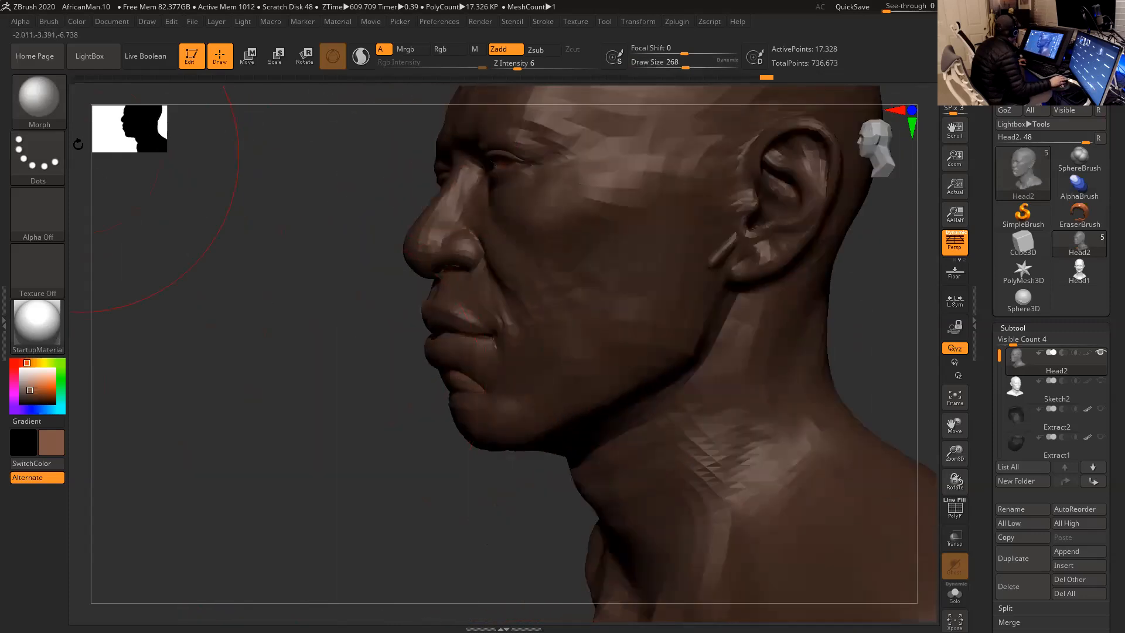
- Reshape the lips in profile with the Move brush at Draw Size 163 and smooth the gap between them
{"action": "key", "text": "b"}
{"action": "left_click", "coordinate": [336, 108]}
{"action": "mouse_move", "coordinate": [309, 327]}
{"action": "left_mouse_down"}
{"action": "mouse_move", "coordinate": [402, 409]}
{"action": "mouse_move", "coordinate": [431, 403]}
{"action": "mouse_move", "coordinate": [417, 394]}
{"action": "mouse_move", "coordinate": [436, 388]}
{"action": "left_mouse_up"}
{"action": "left_click_drag", "start_coordinate": [663, 353], "coordinate": [674, 329]}
{"action": "left_click_drag", "start_coordinate": [696, 381], "coordinate": [696, 411], "text": "alt"}
{"action": "mouse_move", "coordinate": [685, 349]}
{"action": "left_mouse_down"}
{"action": "mouse_move", "coordinate": [726, 324]}
{"action": "mouse_move", "coordinate": [720, 294]}
{"action": "mouse_move", "coordinate": [727, 334]}
{"action": "mouse_move", "coordinate": [705, 331]}
{"action": "mouse_move", "coordinate": [684, 352]}
{"action": "mouse_move", "coordinate": [697, 349]}
{"action": "left_mouse_up"}
{"action": "key", "text": "space"}
{"action": "left_click_drag", "start_coordinate": [550, 327], "coordinate": [535, 326]}
{"action": "key", "text": "shift"}
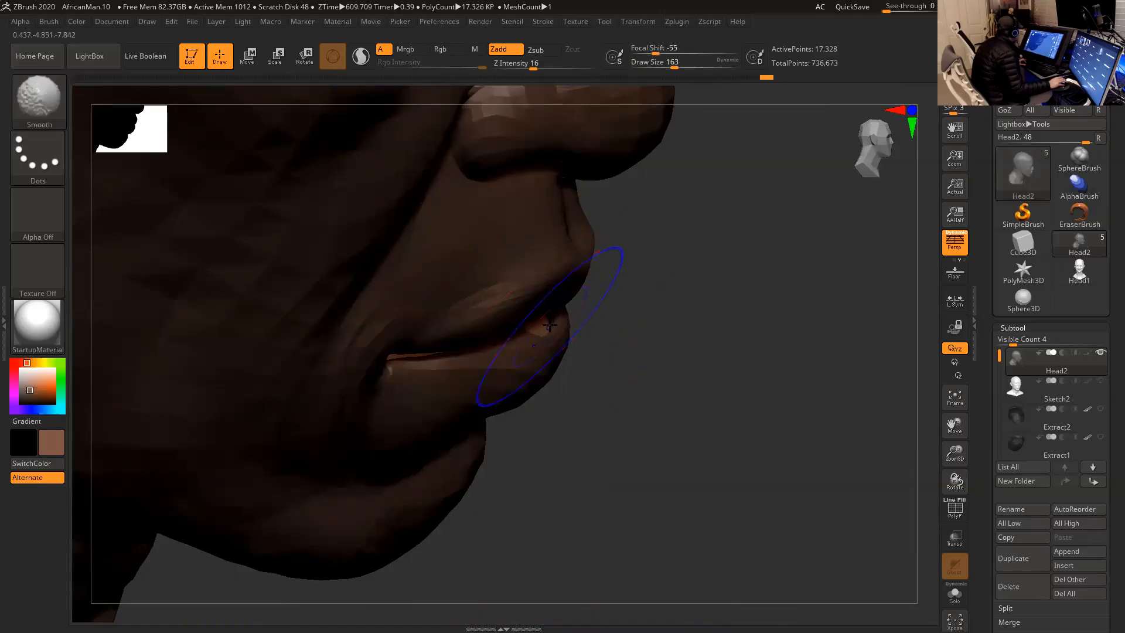
{"action": "left_click_drag", "start_coordinate": [605, 329], "coordinate": [633, 322]}
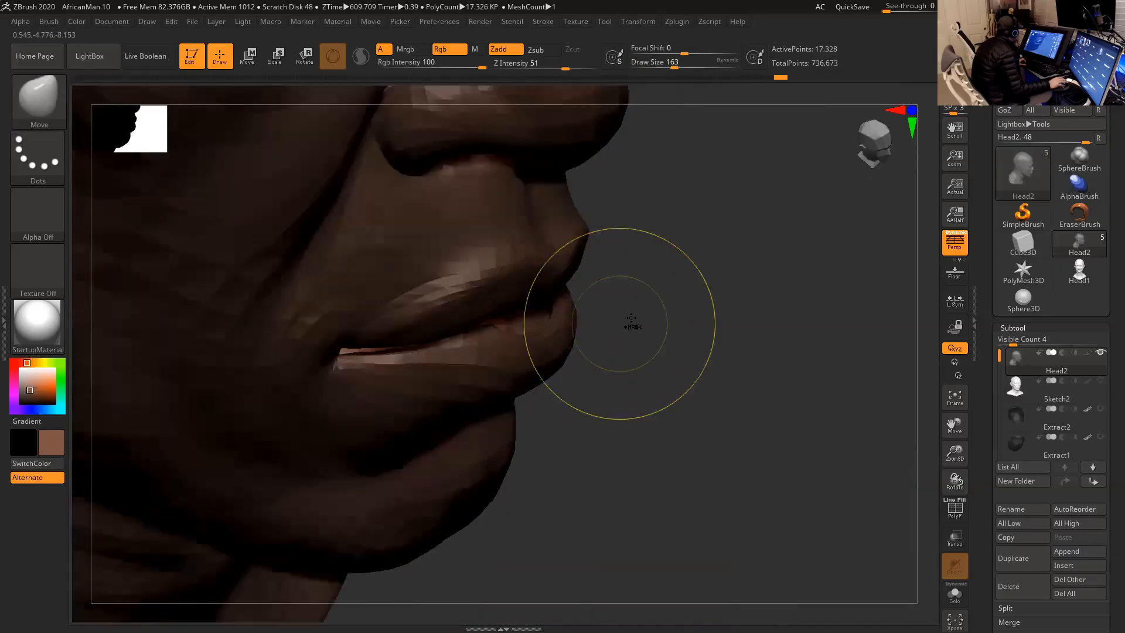
- Refine the lip line in profile with Move brush strokes at Draw Size 136 and smaller, smoothing between strokes
{"action": "key", "text": "space"}
{"action": "left_click_drag", "start_coordinate": [549, 320], "coordinate": [538, 325]}
{"action": "key", "text": "shift"}
{"action": "key", "text": "space"}
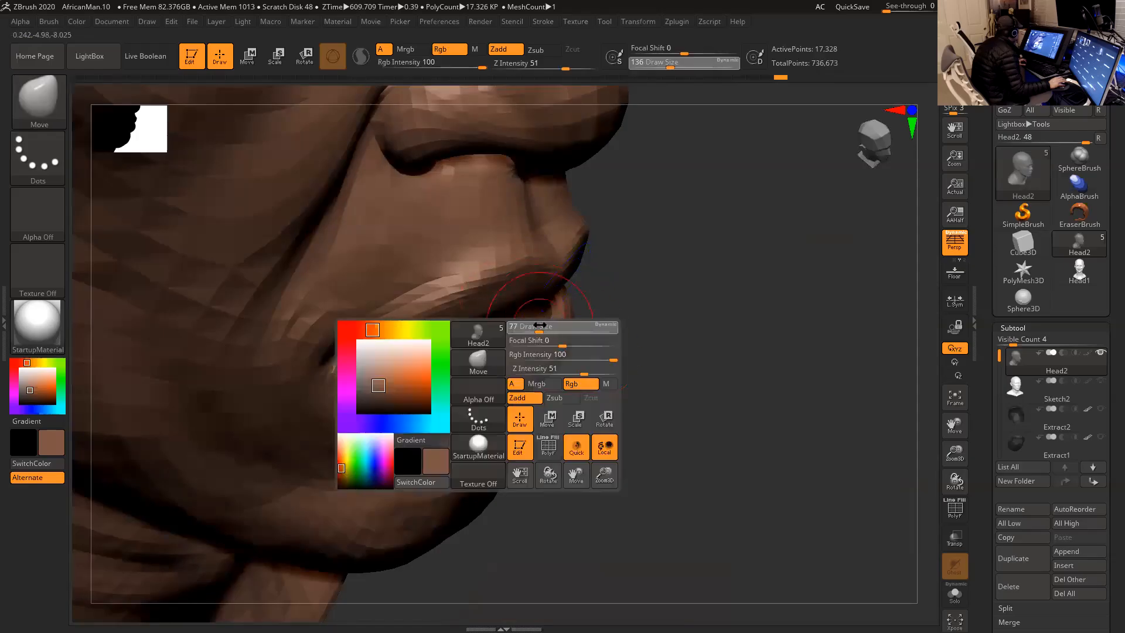
{"action": "key", "text": "shift"}
{"action": "mouse_move", "coordinate": [625, 326]}
{"action": "left_mouse_down"}
{"action": "mouse_move", "coordinate": [593, 321]}
{"action": "mouse_move", "coordinate": [646, 311]}
{"action": "mouse_move", "coordinate": [586, 326]}
{"action": "left_mouse_up"}
{"action": "key", "text": "shift"}
{"action": "key", "text": "space"}
{"action": "key", "text": "shift"}
- Shape and smooth the inner edge of the lower lip from the front at Draw Size 71
{"action": "mouse_move", "coordinate": [721, 240]}
{"action": "left_mouse_down"}
{"action": "mouse_move", "coordinate": [761, 216]}
{"action": "mouse_move", "coordinate": [756, 241]}
{"action": "mouse_move", "coordinate": [721, 244]}
{"action": "mouse_move", "coordinate": [713, 258]}
{"action": "left_mouse_up"}
{"action": "key", "text": "space"}
{"action": "left_click", "coordinate": [480, 321]}
{"action": "key", "text": "shift"}
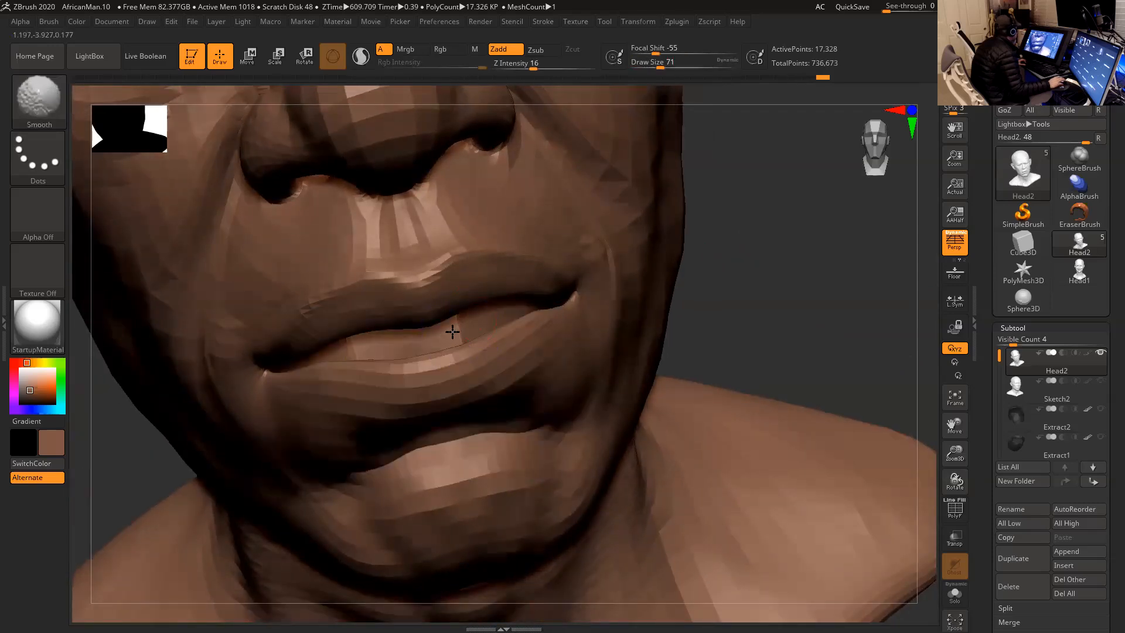
{"action": "mouse_move", "coordinate": [711, 293]}
{"action": "left_mouse_down"}
{"action": "mouse_move", "coordinate": [756, 316]}
{"action": "mouse_move", "coordinate": [715, 304]}
{"action": "mouse_move", "coordinate": [593, 354]}
{"action": "left_mouse_up"}
{"action": "key", "text": "shift"}
{"action": "key", "text": "shift"}
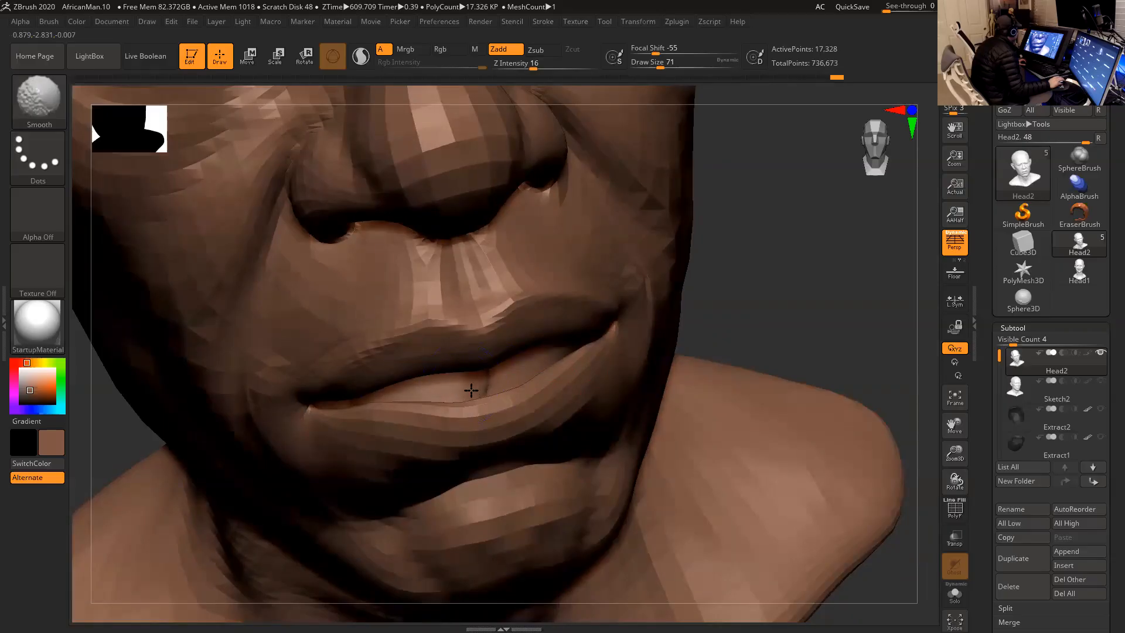
- Isolate the inner mouth cavity piece and smooth its dented back surface
{"action": "mouse_move", "coordinate": [722, 297]}
{"action": "left_mouse_down"}
{"action": "mouse_move", "coordinate": [736, 318]}
{"action": "mouse_move", "coordinate": [719, 267]}
{"action": "left_mouse_up"}
{"action": "left_click", "coordinate": [480, 361], "text": "ctrl+shift"}
{"action": "left_click_drag", "start_coordinate": [603, 318], "coordinate": [670, 289]}
{"action": "left_click", "coordinate": [683, 288], "text": "ctrl+shift"}
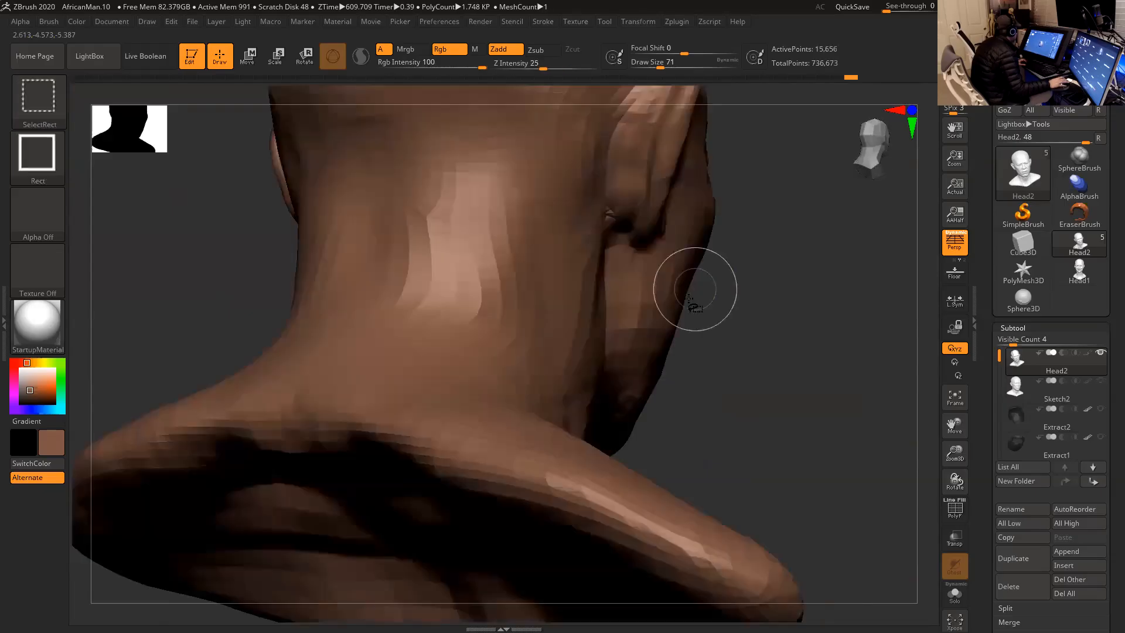
{"action": "left_click_drag", "start_coordinate": [742, 362], "coordinate": [640, 376]}
{"action": "left_click", "coordinate": [451, 373], "text": "ctrl+shift"}
{"action": "mouse_move", "coordinate": [672, 313]}
{"action": "left_mouse_down", "text": "ctrl+shift"}
{"action": "mouse_move", "coordinate": [685, 323]}
{"action": "mouse_move", "coordinate": [746, 304]}
{"action": "left_mouse_up", "text": "ctrl+shift"}
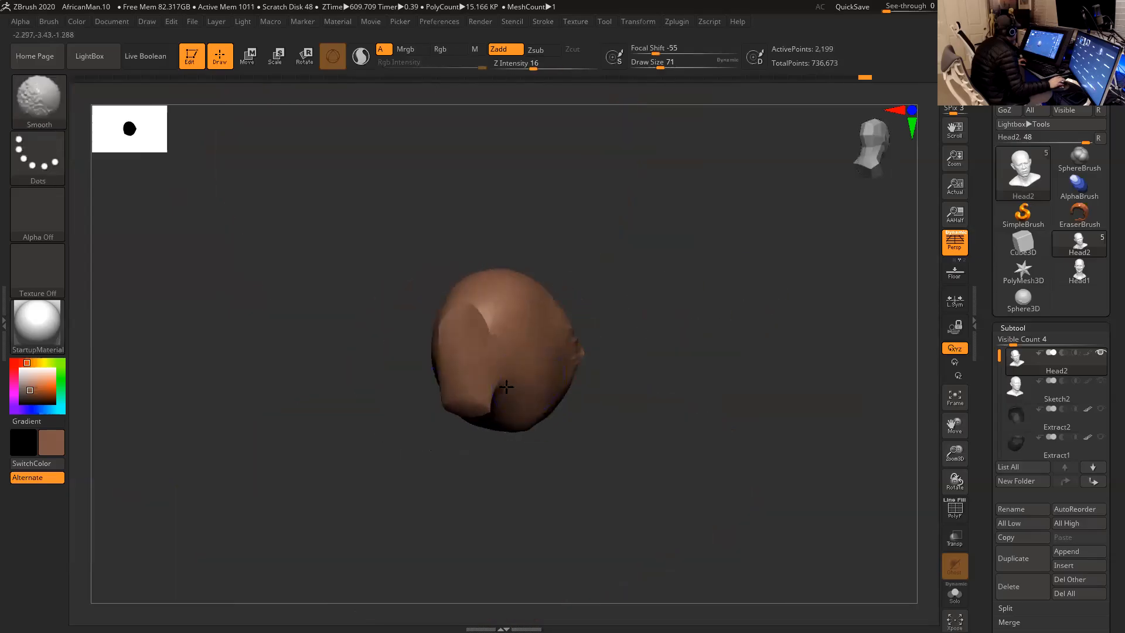
{"action": "mouse_move", "coordinate": [476, 337]}
{"action": "left_mouse_down", "text": "shift"}
{"action": "mouse_move", "coordinate": [479, 362]}
{"action": "mouse_move", "coordinate": [487, 317]}
{"action": "left_mouse_up", "text": "shift"}
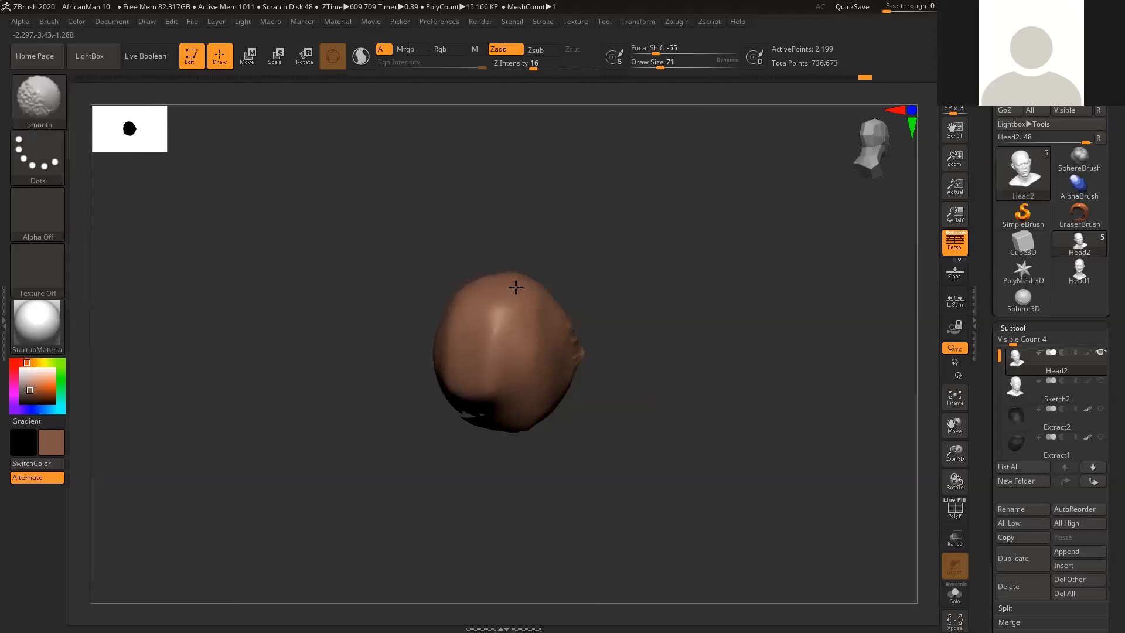
{"action": "left_click_drag", "start_coordinate": [605, 293], "coordinate": [484, 341]}
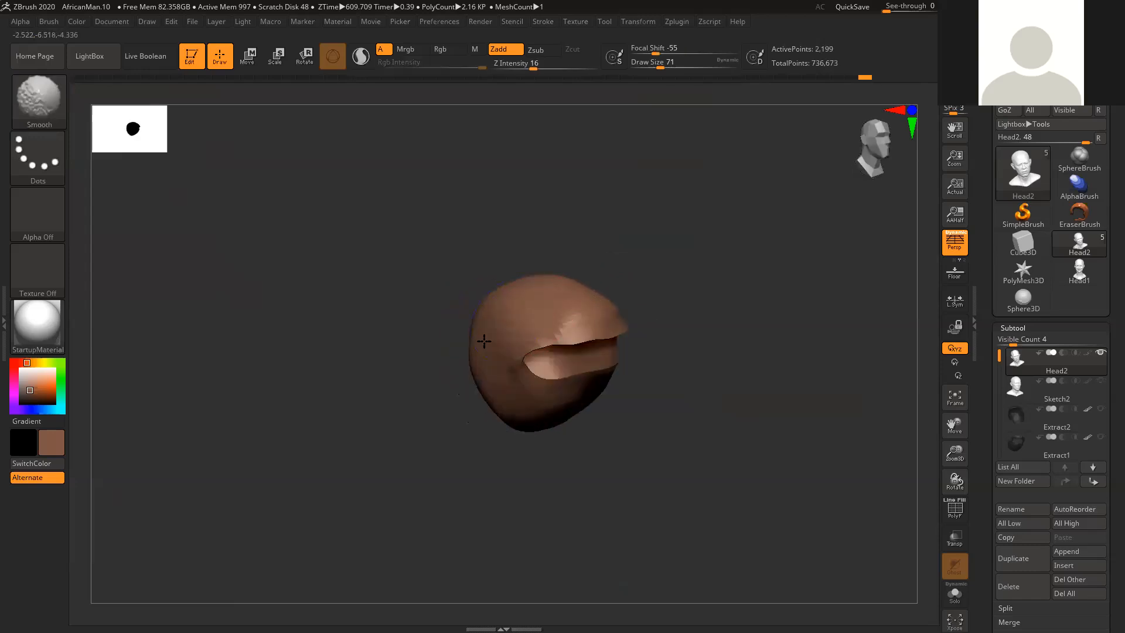
- Unhide the whole head and adjust the lips from the front with the Move Topological brush
{"action": "left_click", "coordinate": [657, 279], "text": "ctrl+shift"}
{"action": "left_click_drag", "start_coordinate": [658, 279], "coordinate": [688, 295], "text": "shift"}
{"action": "mouse_move", "coordinate": [782, 339]}
{"action": "left_mouse_down", "text": "alt"}
{"action": "mouse_move", "coordinate": [724, 343]}
{"action": "mouse_move", "coordinate": [764, 344]}
{"action": "mouse_move", "coordinate": [739, 339]}
{"action": "mouse_move", "coordinate": [750, 354]}
{"action": "left_mouse_up", "text": "alt"}
{"action": "left_click", "coordinate": [39, 98]}
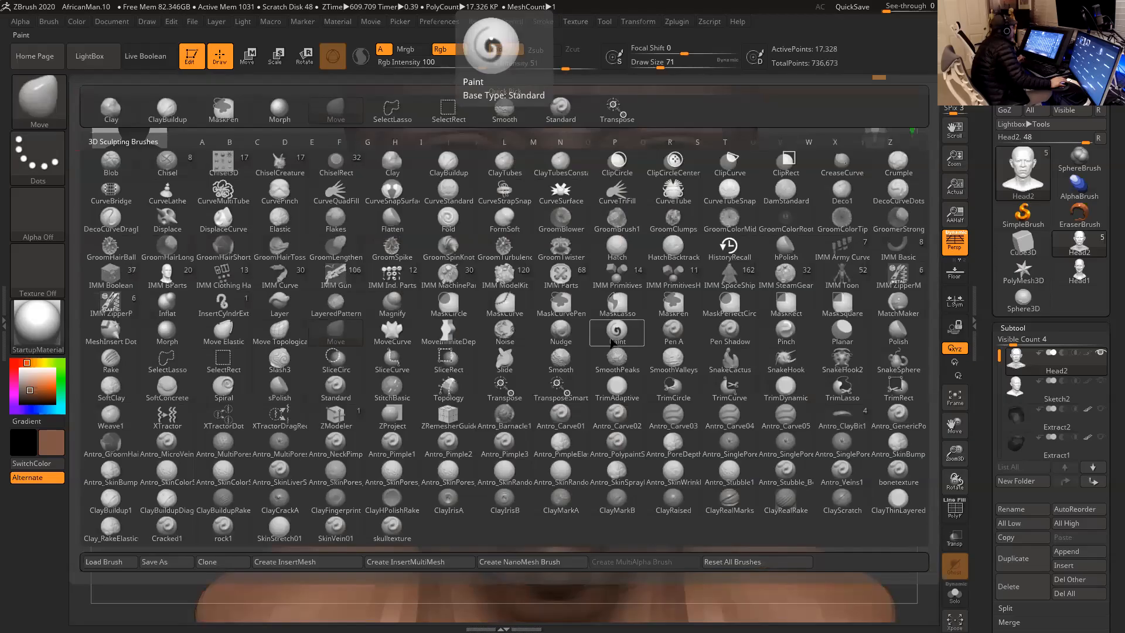
{"action": "left_click", "coordinate": [287, 331]}
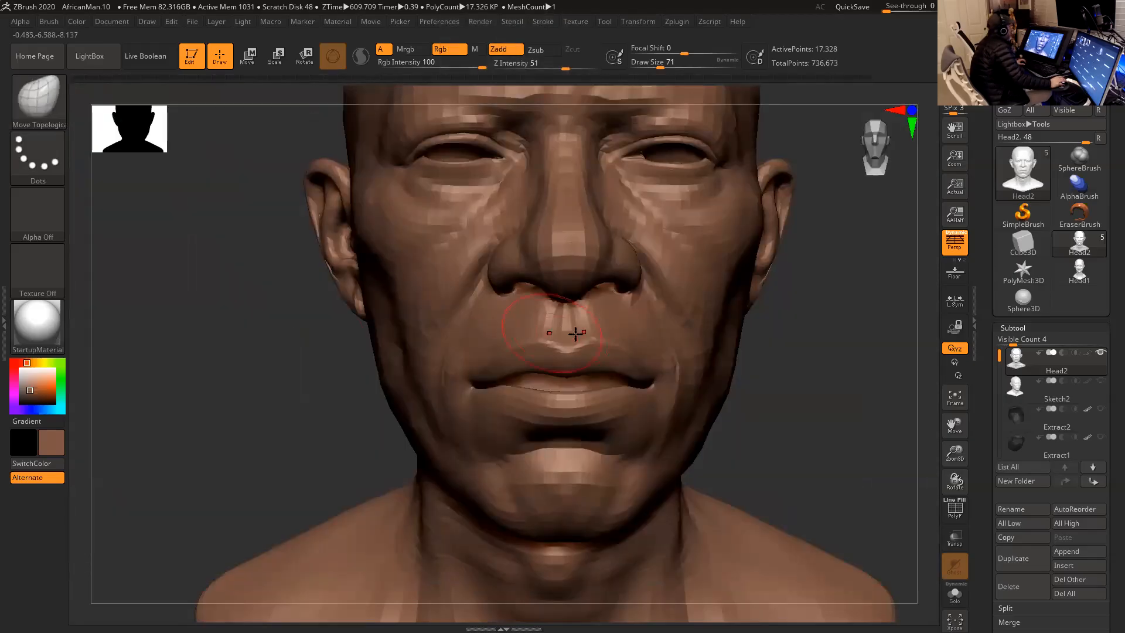
{"action": "mouse_move", "coordinate": [780, 355]}
{"action": "left_mouse_down", "text": "alt"}
{"action": "mouse_move", "coordinate": [752, 344]}
{"action": "mouse_move", "coordinate": [779, 353]}
{"action": "mouse_move", "coordinate": [759, 370]}
{"action": "left_mouse_up", "text": "alt"}
{"action": "key", "text": "shift"}
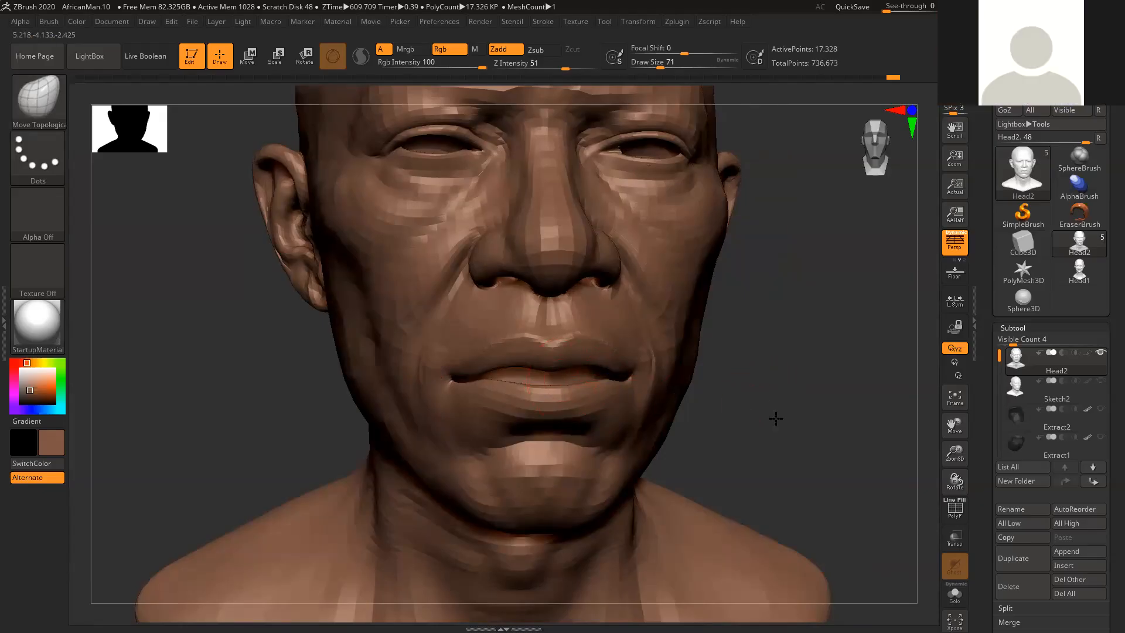
- Refine the meeting line of the lips with the Move Topological brush at Draw Size 68
{"action": "left_click_drag", "start_coordinate": [776, 418], "coordinate": [799, 410]}
{"action": "key", "text": "space"}
{"action": "mouse_move", "coordinate": [554, 387]}
{"action": "left_mouse_down"}
{"action": "mouse_move", "coordinate": [563, 372]}
{"action": "mouse_move", "coordinate": [592, 390]}
{"action": "mouse_move", "coordinate": [583, 402]}
{"action": "mouse_move", "coordinate": [591, 394]}
{"action": "left_mouse_up"}
{"action": "key", "text": "space"}
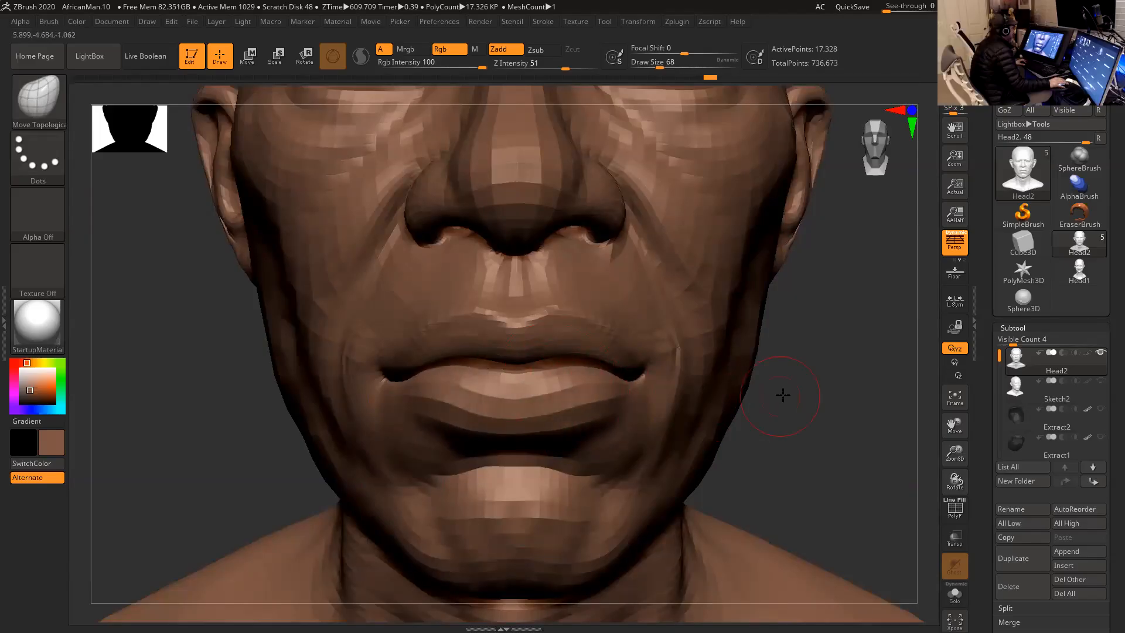
{"action": "left_click_drag", "start_coordinate": [783, 395], "coordinate": [819, 395]}
{"action": "left_click_drag", "start_coordinate": [749, 378], "coordinate": [665, 380]}
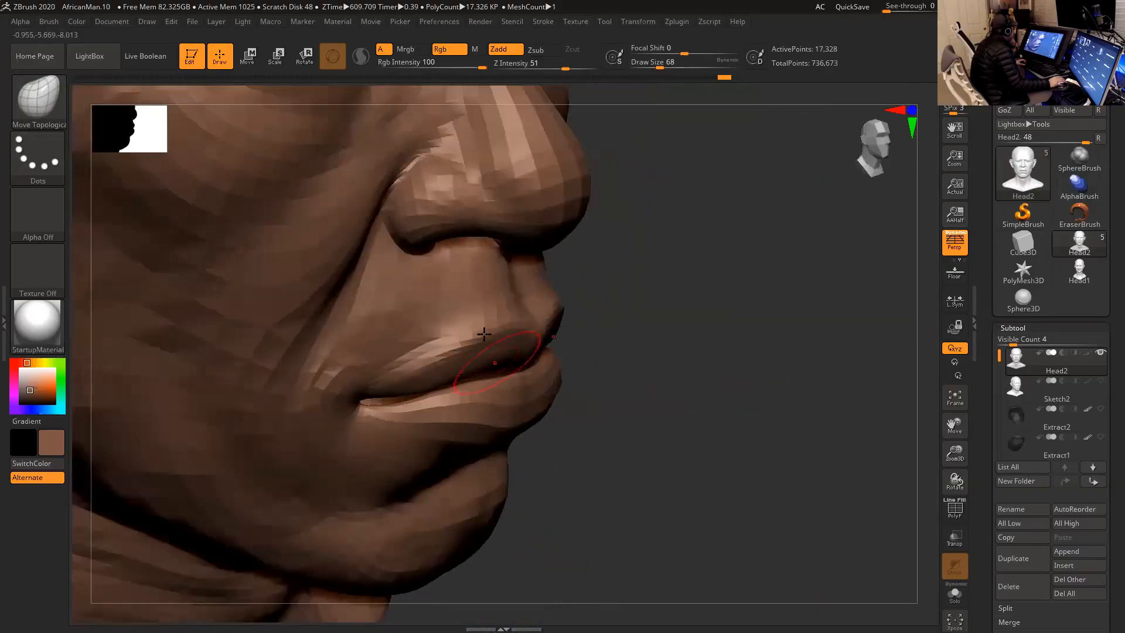
- Switch to the Inflat brush
{"action": "left_click", "coordinate": [38, 97]}
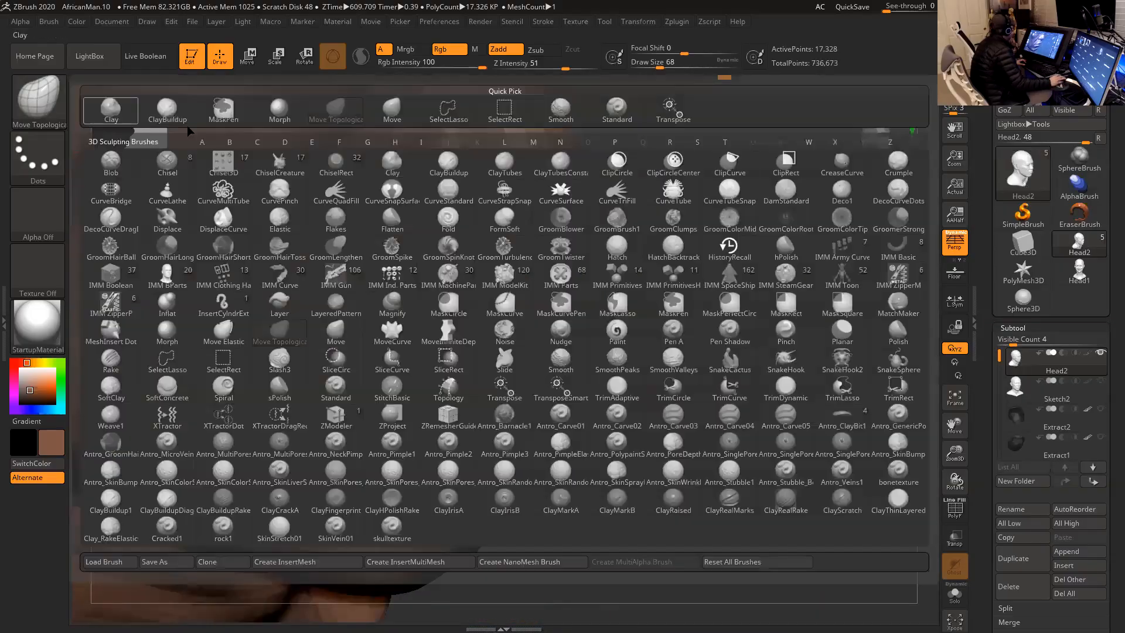
{"action": "left_click", "coordinate": [279, 110]}
{"action": "left_click", "coordinate": [38, 97]}
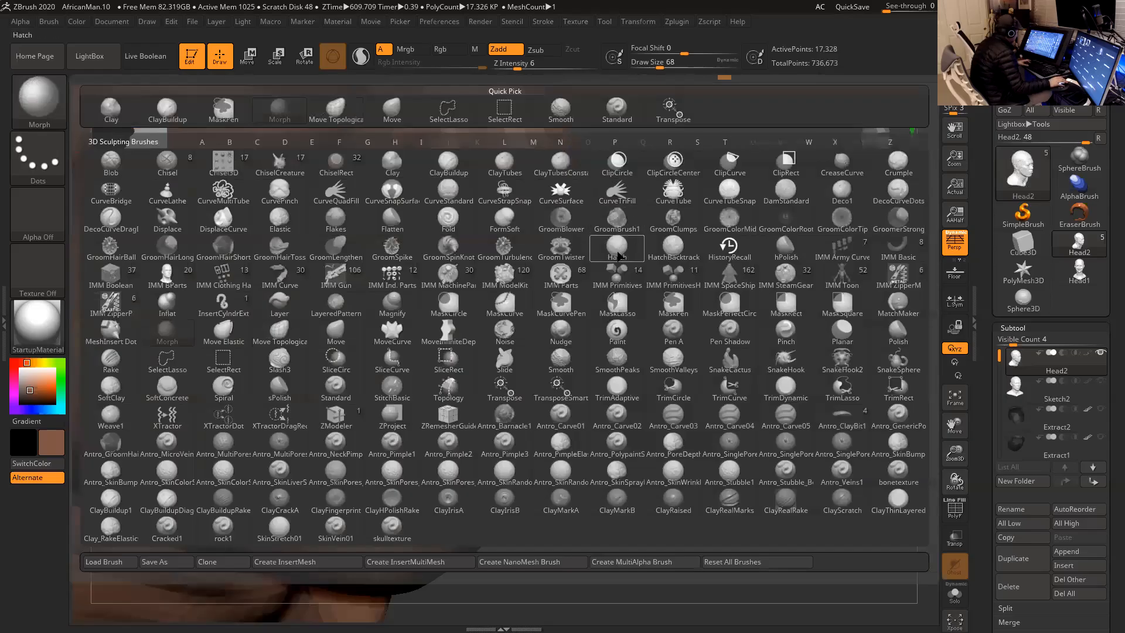
{"action": "key", "text": "i"}
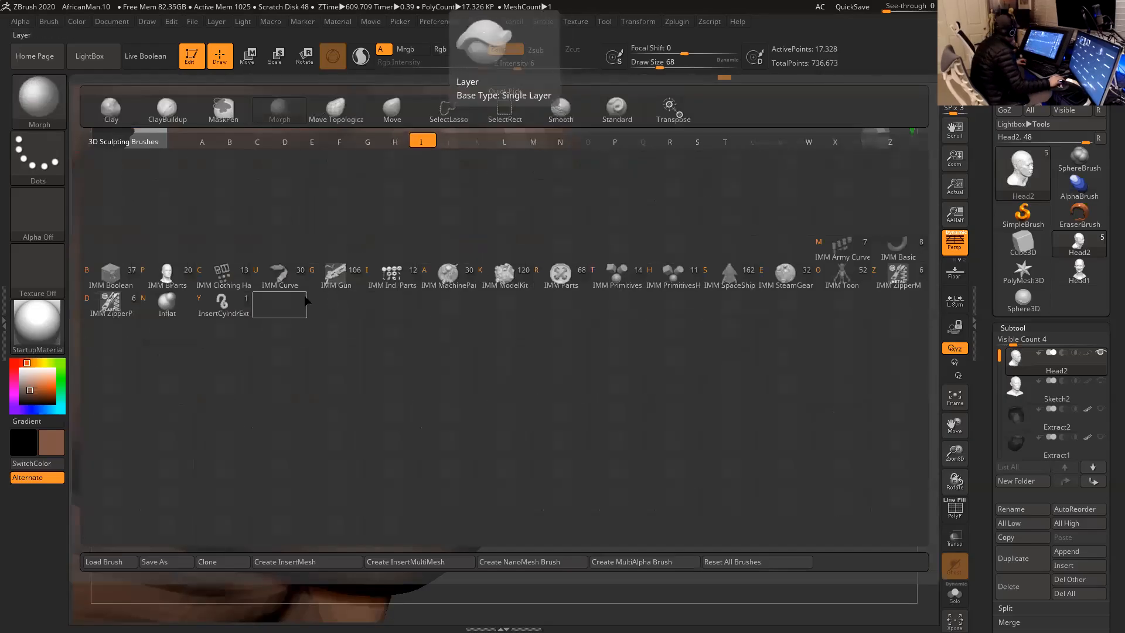
{"action": "left_click", "coordinate": [167, 302]}
- Hide the face, neck and mouth cavity polygroups around the mouth to expose the inner lip strip
{"action": "left_click_drag", "start_coordinate": [634, 358], "coordinate": [653, 307], "text": "alt"}
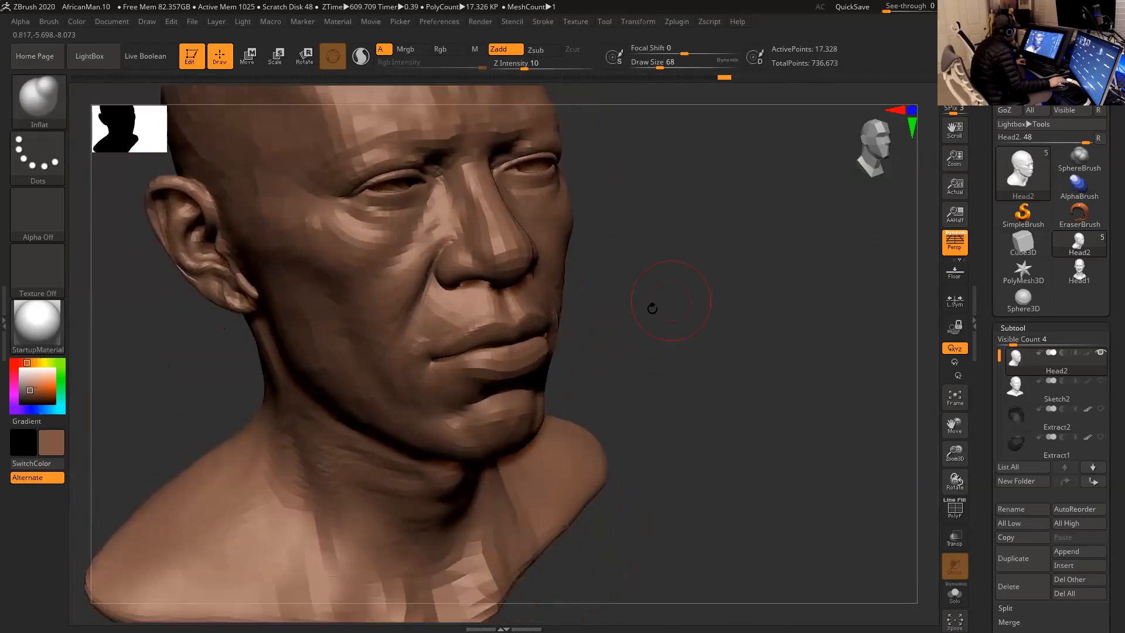
{"action": "left_click", "coordinate": [426, 430], "text": "ctrl+shift"}
{"action": "left_click", "coordinate": [480, 432], "text": "ctrl+shift"}
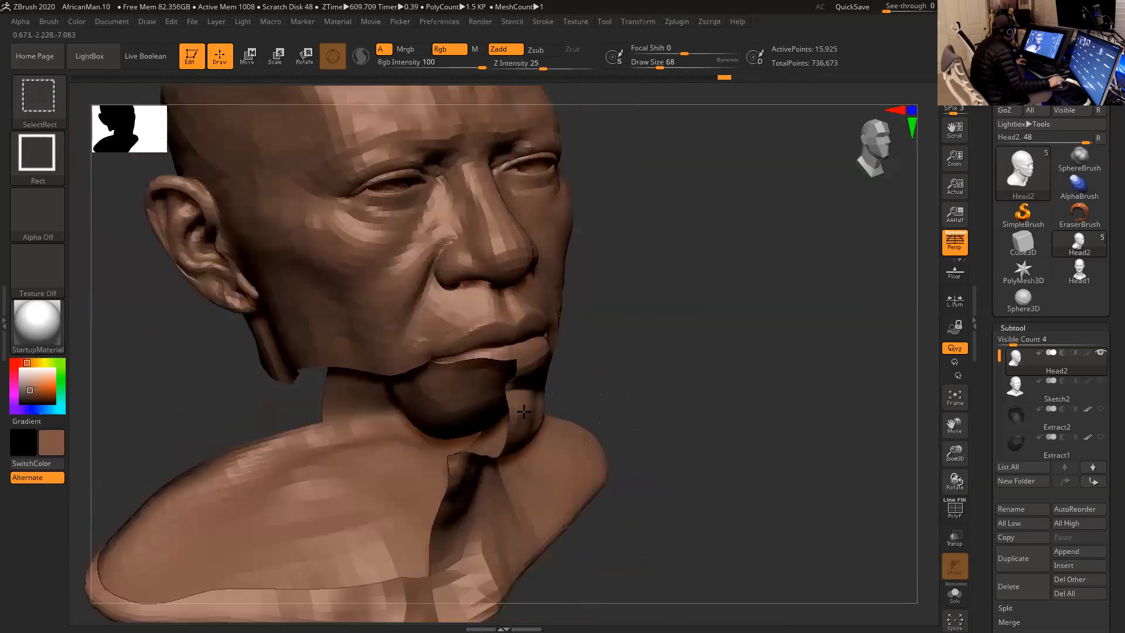
{"action": "left_click", "coordinate": [524, 411], "text": "ctrl+shift"}
{"action": "mouse_move", "coordinate": [633, 371]}
{"action": "left_mouse_down"}
{"action": "mouse_move", "coordinate": [671, 301]}
{"action": "mouse_move", "coordinate": [661, 244]}
{"action": "mouse_move", "coordinate": [618, 239]}
{"action": "mouse_move", "coordinate": [690, 305]}
{"action": "mouse_move", "coordinate": [683, 338]}
{"action": "left_mouse_up"}
{"action": "left_click", "coordinate": [540, 265], "text": "ctrl+shift"}
{"action": "left_click", "coordinate": [494, 259], "text": "ctrl+shift"}
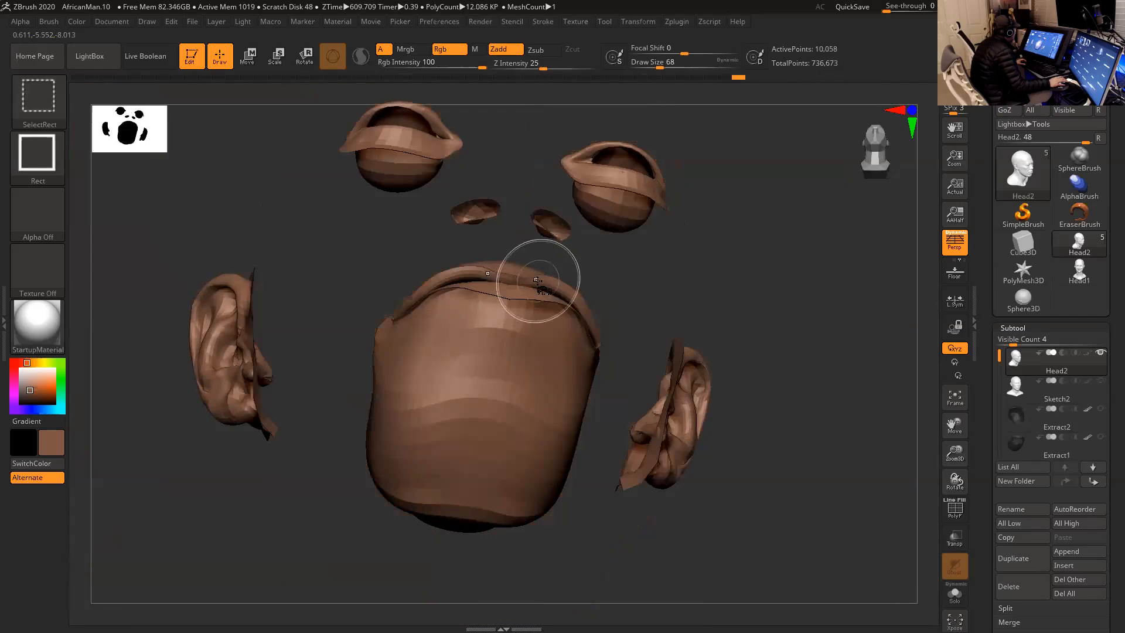
{"action": "left_click", "coordinate": [493, 272], "text": "ctrl+shift"}
{"action": "left_click_drag", "start_coordinate": [594, 275], "coordinate": [540, 273]}
{"action": "left_click", "coordinate": [541, 273], "text": "ctrl+shift"}
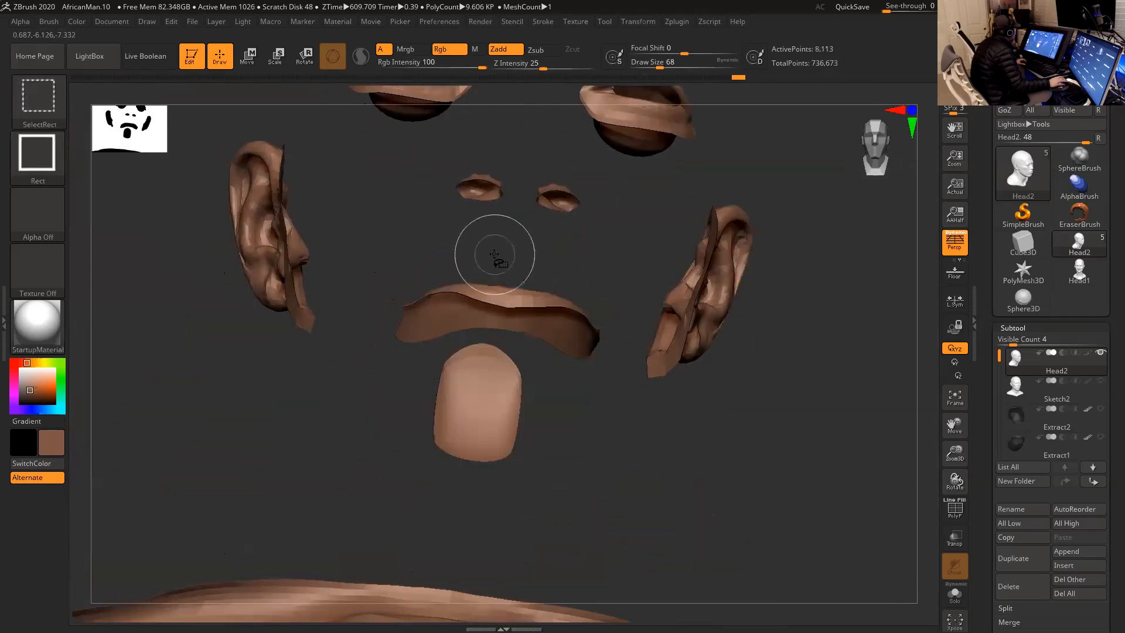
- Inflate the middle of the exposed lip strip with the Inflat brush at Draw Size 46
{"action": "left_click_drag", "start_coordinate": [631, 359], "coordinate": [602, 286]}
{"action": "key", "text": "space"}
{"action": "left_click_drag", "start_coordinate": [512, 255], "coordinate": [504, 256]}
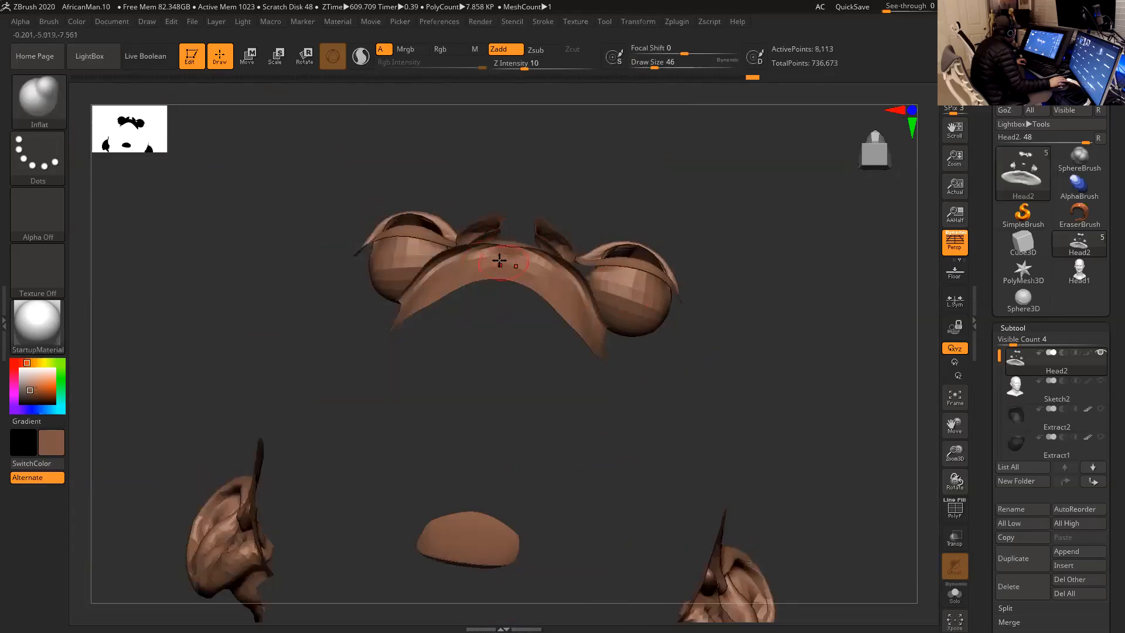
- Reshape the exposed lip strip with the Move Topological brush and smooth its surface
{"action": "left_click_drag", "start_coordinate": [632, 239], "coordinate": [257, 168]}
{"action": "left_click", "coordinate": [63, 108]}
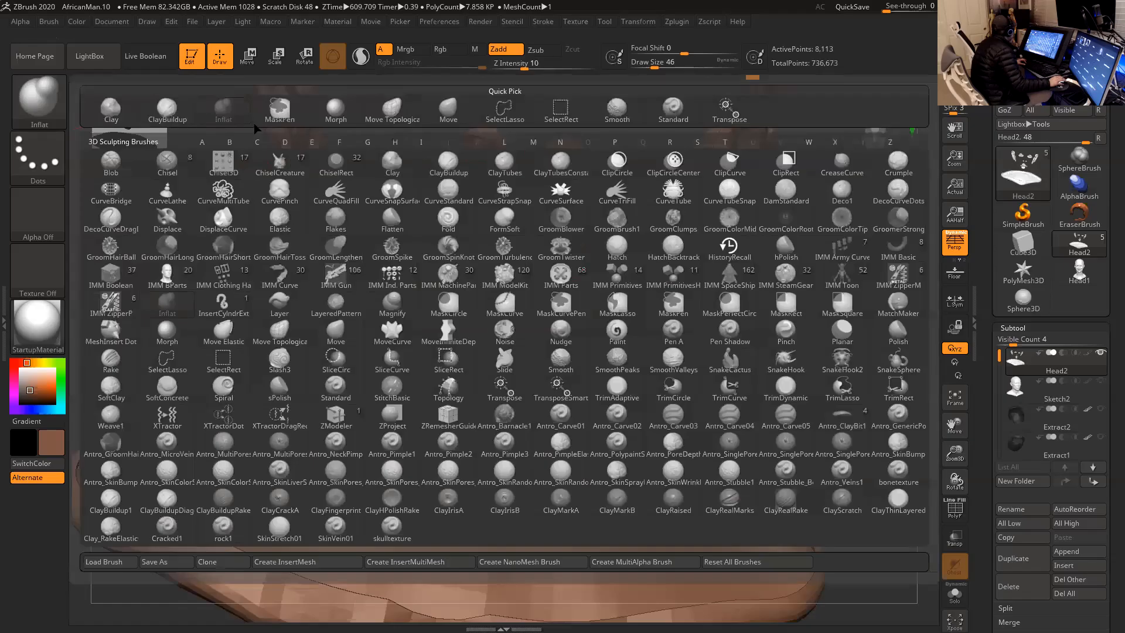
{"action": "left_click", "coordinate": [390, 113]}
{"action": "left_click_drag", "start_coordinate": [694, 314], "coordinate": [687, 173]}
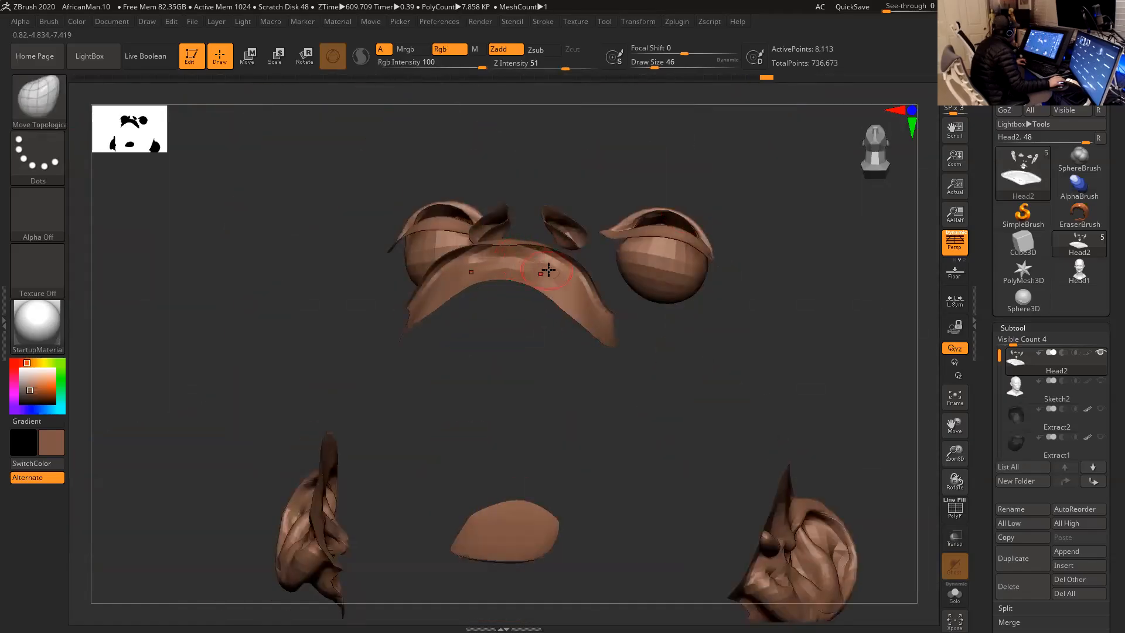
{"action": "left_click_drag", "start_coordinate": [595, 204], "coordinate": [554, 217]}
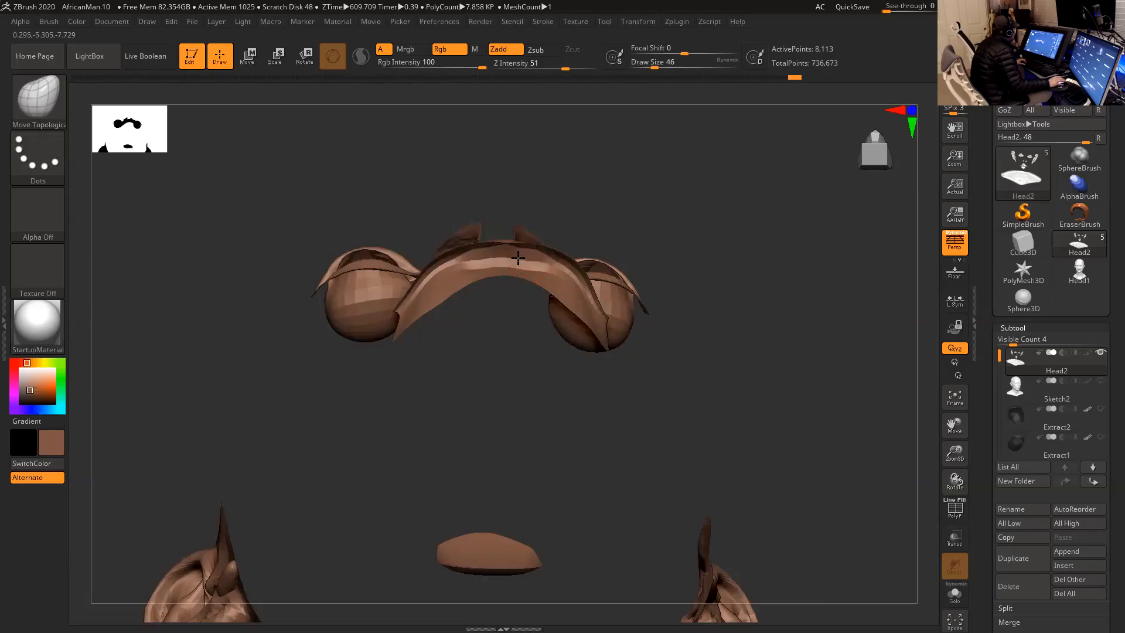
{"action": "key", "text": "shift"}
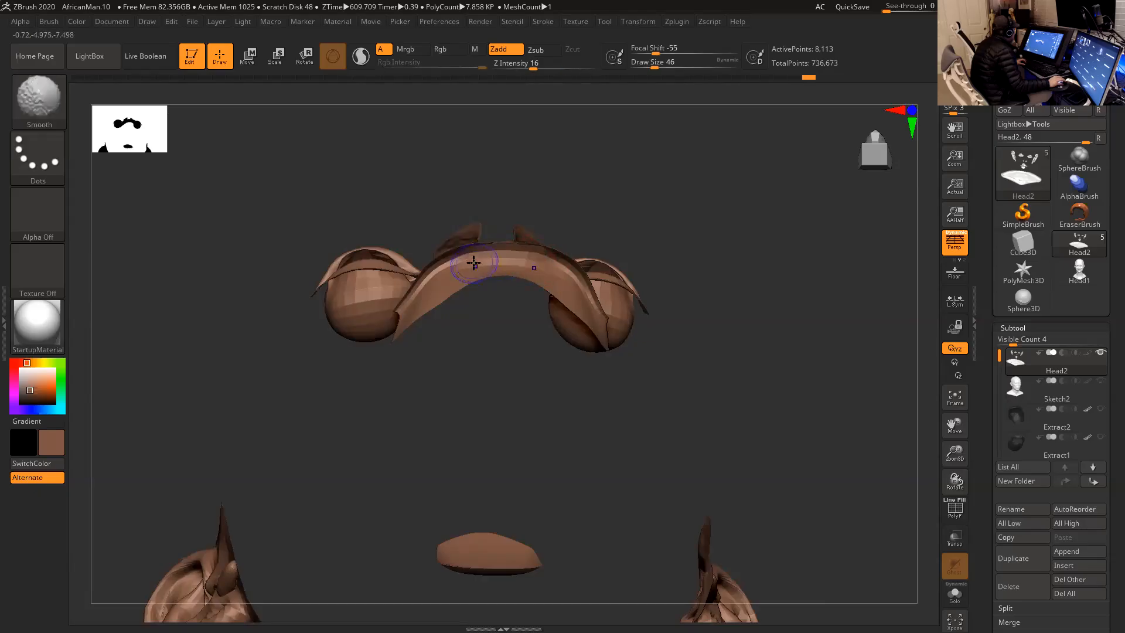
- Unhide the whole head and adjust the lower lip with the Move Topological brush at Draw Size 71
{"action": "mouse_move", "coordinate": [600, 209]}
{"action": "left_mouse_down"}
{"action": "mouse_move", "coordinate": [628, 356]}
{"action": "mouse_move", "coordinate": [652, 304]}
{"action": "left_mouse_up"}
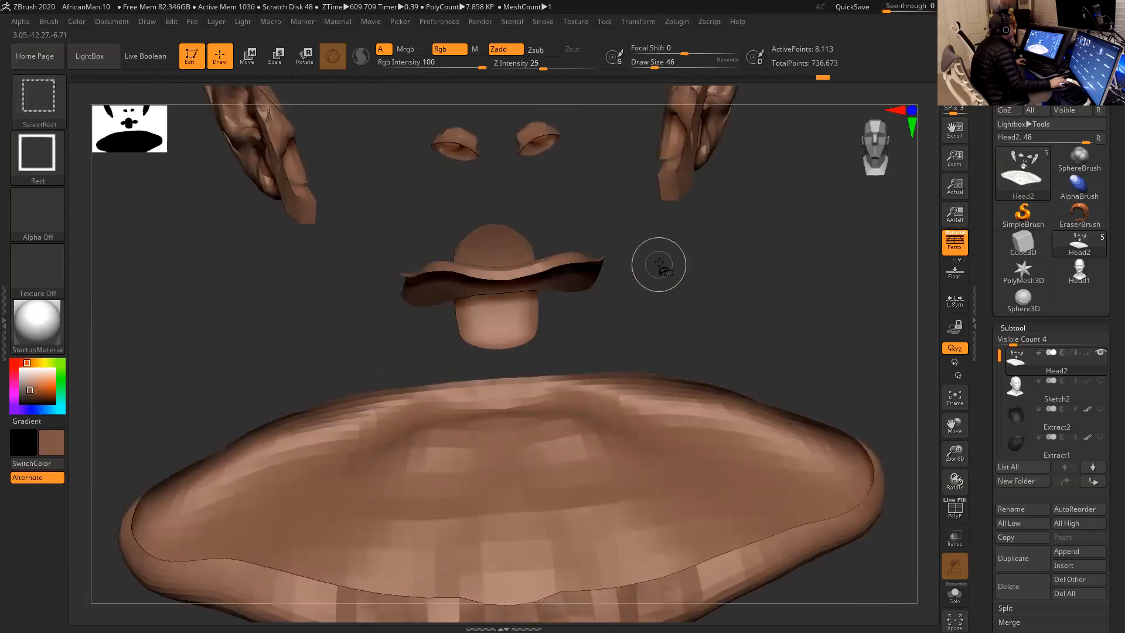
{"action": "left_click", "coordinate": [662, 261], "text": "ctrl+shift"}
{"action": "left_click_drag", "start_coordinate": [768, 236], "coordinate": [765, 249]}
{"action": "left_click", "coordinate": [767, 243], "text": "ctrl+shift"}
{"action": "key", "text": "space"}
{"action": "mouse_move", "coordinate": [562, 257]}
{"action": "left_mouse_down"}
{"action": "mouse_move", "coordinate": [577, 259]}
{"action": "mouse_move", "coordinate": [535, 289]}
{"action": "left_mouse_up"}
{"action": "key", "text": "space"}
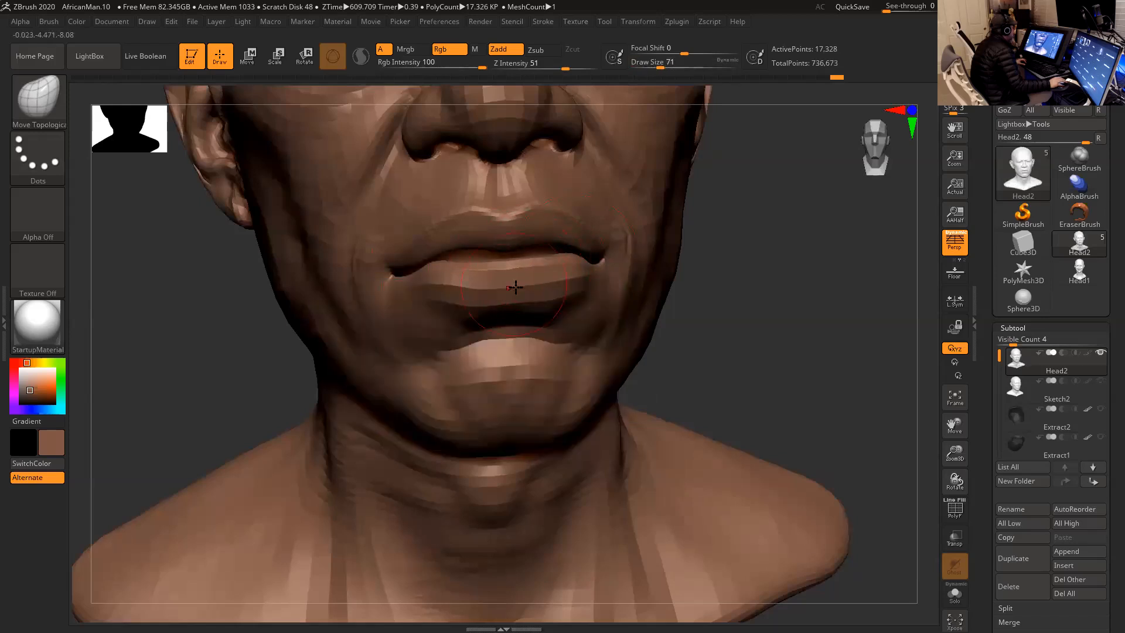
- Try smoothing the area under the lower lip and undo the smoothing
{"action": "key", "text": "shift"}
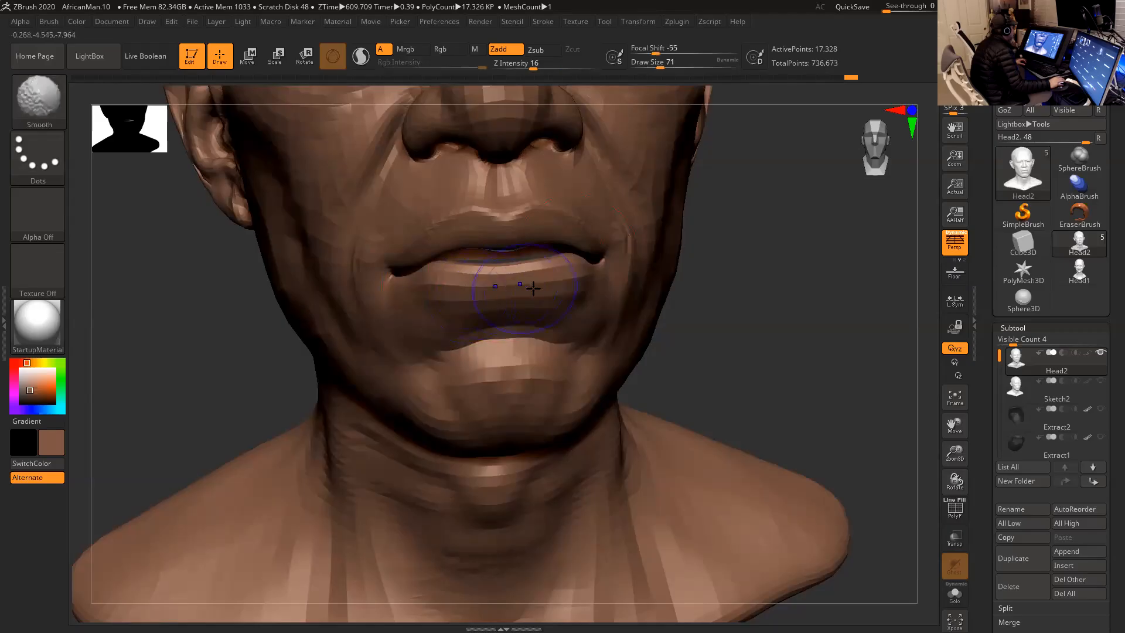
{"action": "key", "text": "ctrl+z"}
{"action": "mouse_move", "coordinate": [759, 305]}
{"action": "left_mouse_down", "text": "alt"}
{"action": "mouse_move", "coordinate": [753, 261]}
{"action": "mouse_move", "coordinate": [758, 288]}
{"action": "mouse_move", "coordinate": [706, 294]}
{"action": "mouse_move", "coordinate": [695, 314]}
{"action": "left_mouse_up", "text": "alt"}
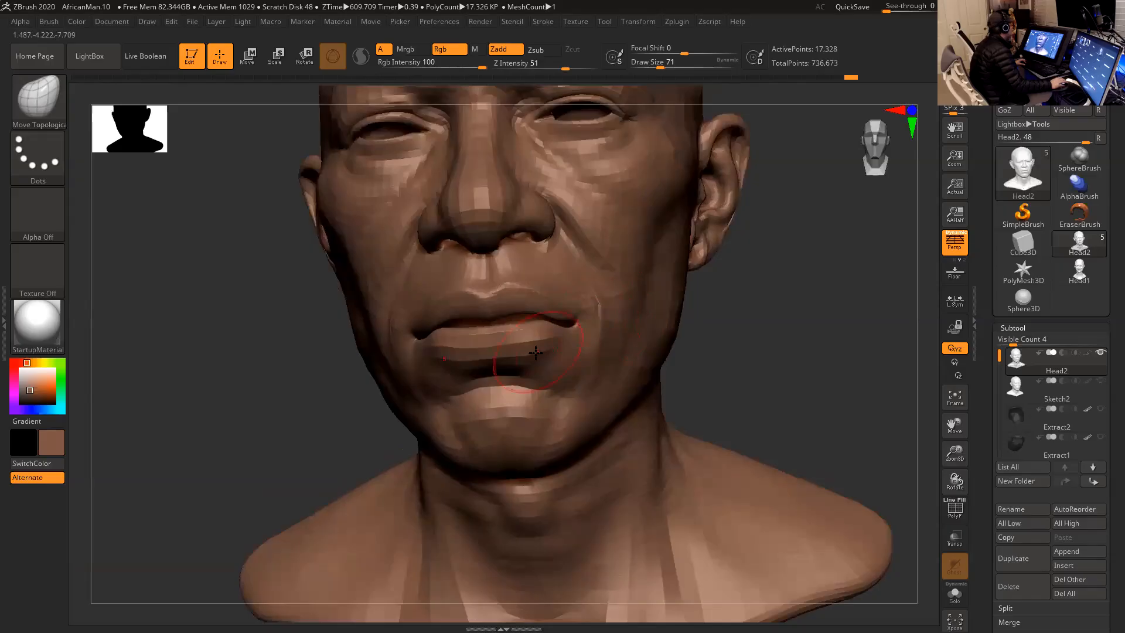
{"action": "mouse_move", "coordinate": [764, 332]}
{"action": "left_mouse_down"}
{"action": "mouse_move", "coordinate": [771, 361]}
{"action": "mouse_move", "coordinate": [751, 327]}
{"action": "mouse_move", "coordinate": [789, 299]}
{"action": "mouse_move", "coordinate": [790, 349]}
{"action": "left_mouse_up"}
- Switch to the Inflat brush, try a stroke on the lower eyelid rims and undo it
{"action": "left_click_drag", "start_coordinate": [796, 249], "coordinate": [770, 437], "text": "alt"}
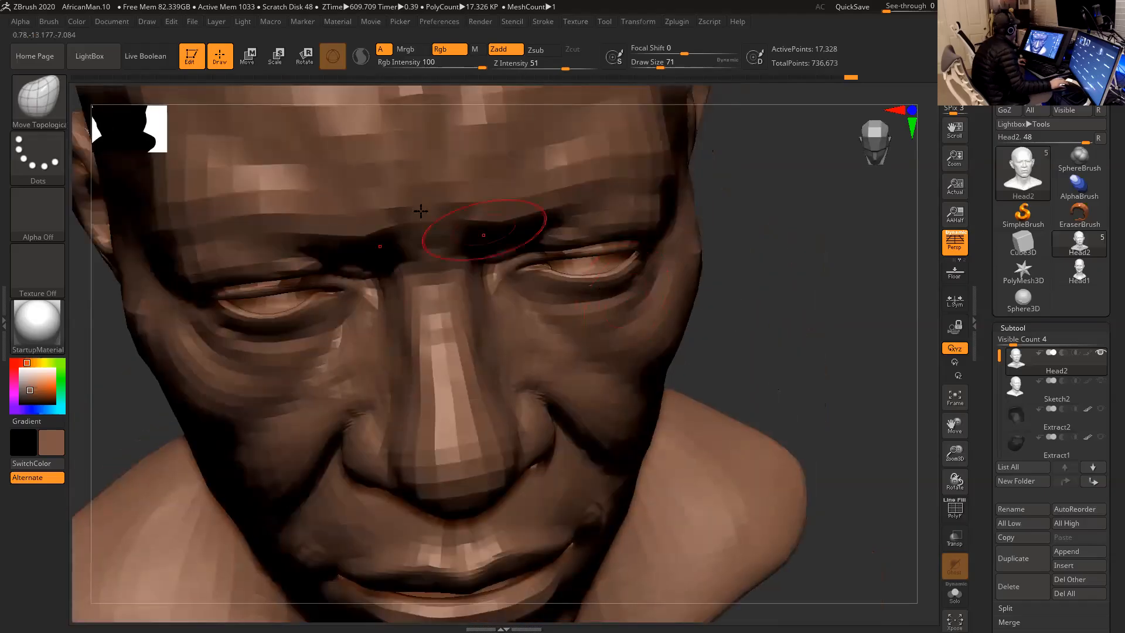
{"action": "key", "text": "b"}
{"action": "key", "text": "i"}
{"action": "key", "text": "n"}
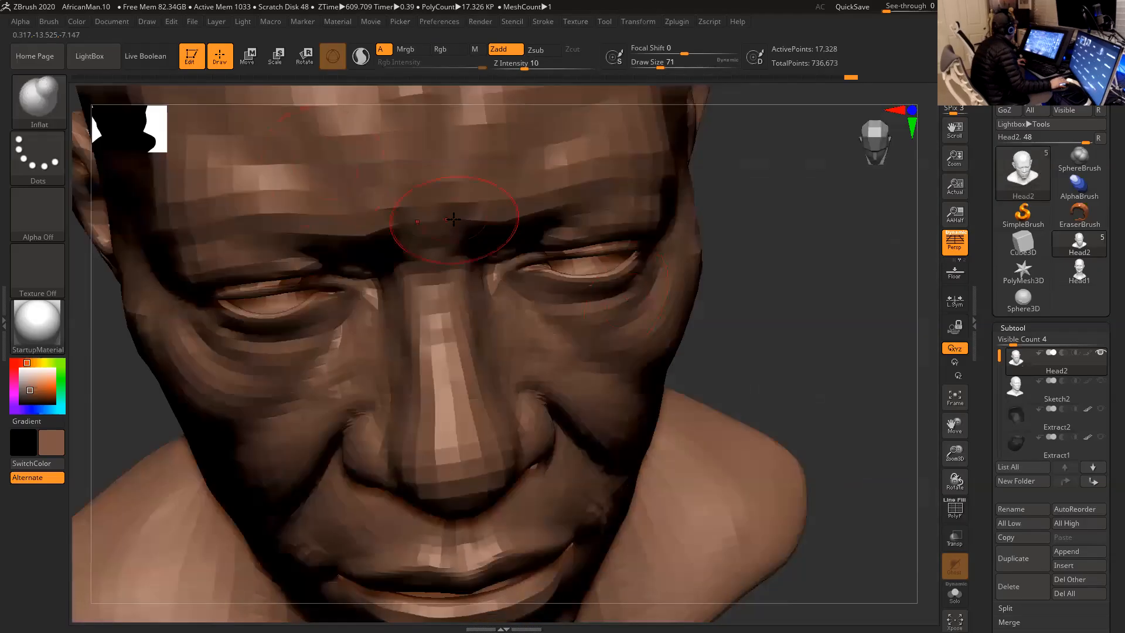
{"action": "left_click_drag", "start_coordinate": [590, 280], "coordinate": [598, 279]}
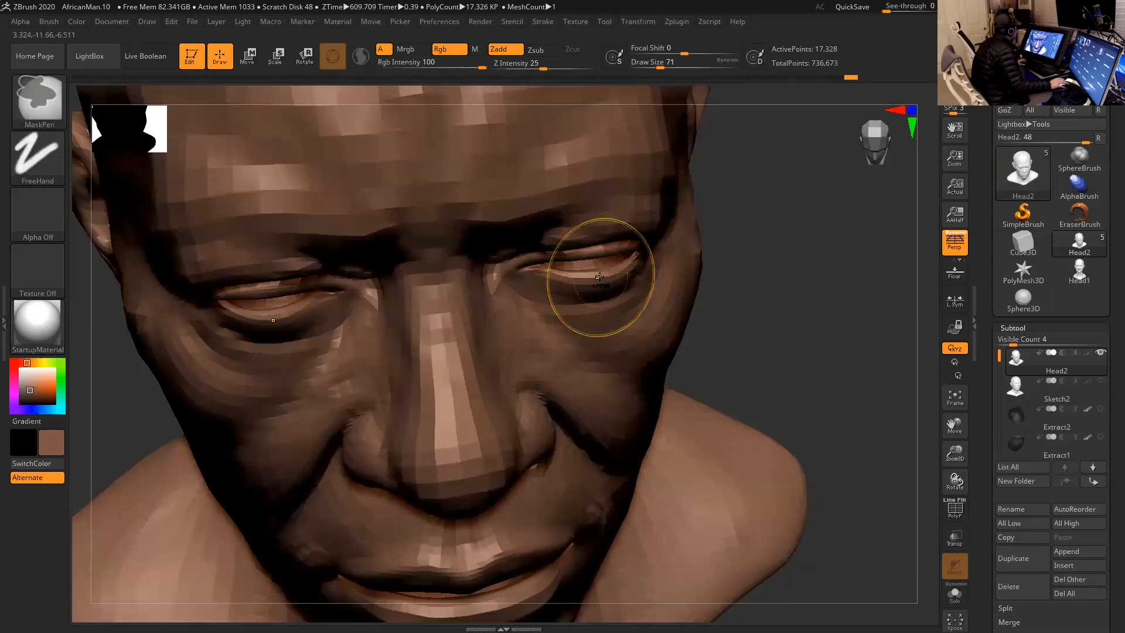
{"action": "key", "text": "ctrl+z"}
- Thicken the lower eyelid rims with the Inflat brush at Draw Size 56 and Z Intensity 2, smoothing them lightly
{"action": "key", "text": "space"}
{"action": "left_click", "coordinate": [596, 280]}
{"action": "left_click_drag", "start_coordinate": [524, 65], "coordinate": [513, 66]}
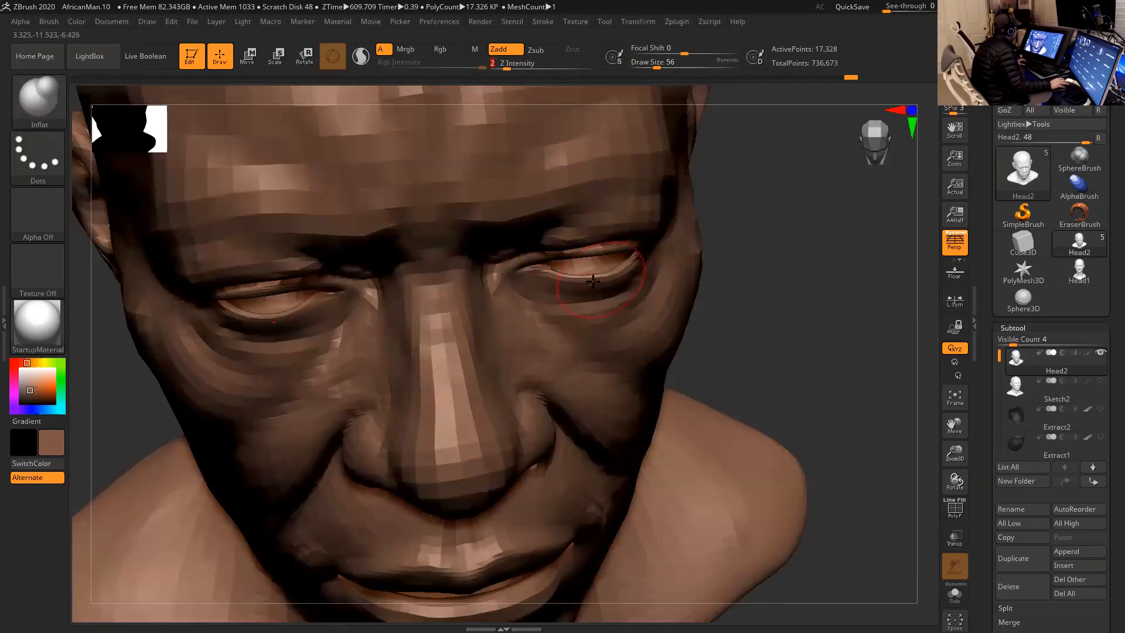
{"action": "key", "text": "shift"}
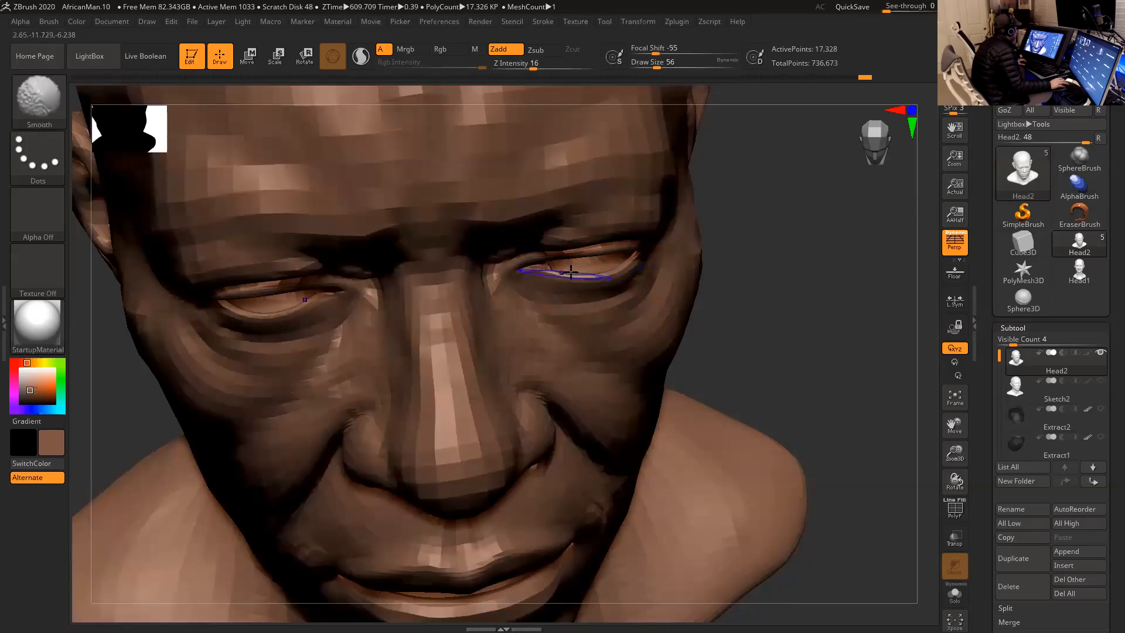
- Smooth the lower eyelids around their inner corners with the Smooth brush at Draw Size 56
{"action": "left_click_drag", "start_coordinate": [738, 254], "coordinate": [750, 246]}
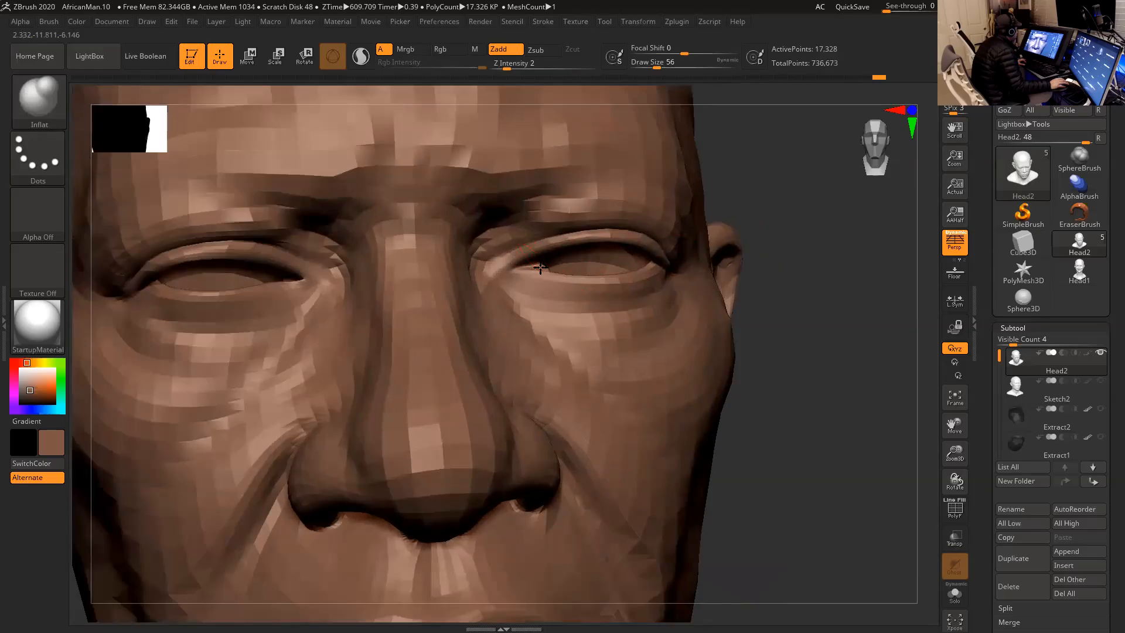
{"action": "left_click_drag", "start_coordinate": [755, 217], "coordinate": [551, 272]}
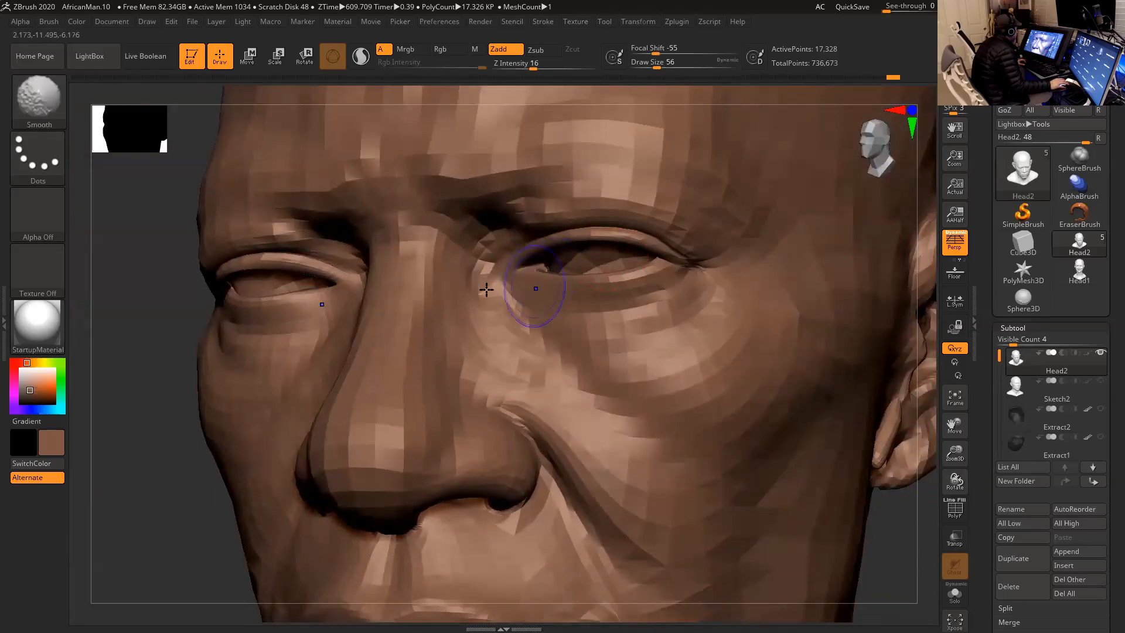
{"action": "left_click_drag", "start_coordinate": [164, 306], "coordinate": [352, 303]}
{"action": "right_click_drag", "start_coordinate": [195, 300], "coordinate": [183, 299]}
{"action": "mouse_move", "coordinate": [799, 430]}
{"action": "right_mouse_down", "text": "ctrl"}
{"action": "mouse_move", "coordinate": [766, 387]}
{"action": "mouse_move", "coordinate": [723, 377]}
{"action": "mouse_move", "coordinate": [768, 448]}
{"action": "right_mouse_up", "text": "ctrl"}
{"action": "right_click_drag", "start_coordinate": [781, 360], "coordinate": [762, 363]}
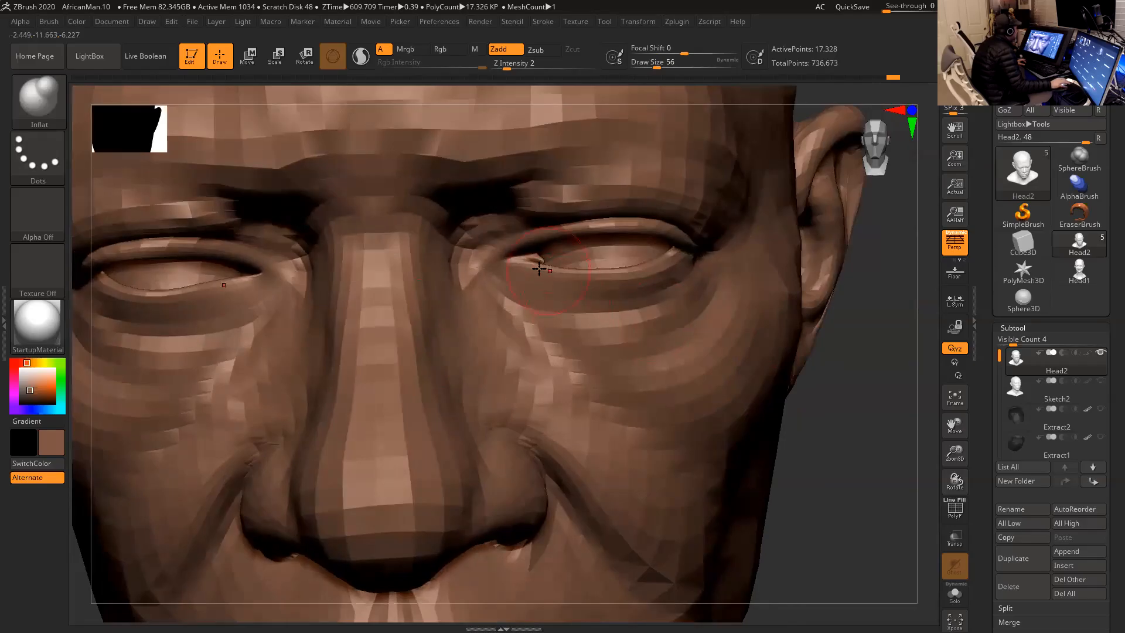
- Reduce the Draw Size to 20 and smooth the rim at the inner corner of the eye
{"action": "key", "text": "space"}
{"action": "left_click_drag", "start_coordinate": [533, 267], "coordinate": [525, 265]}
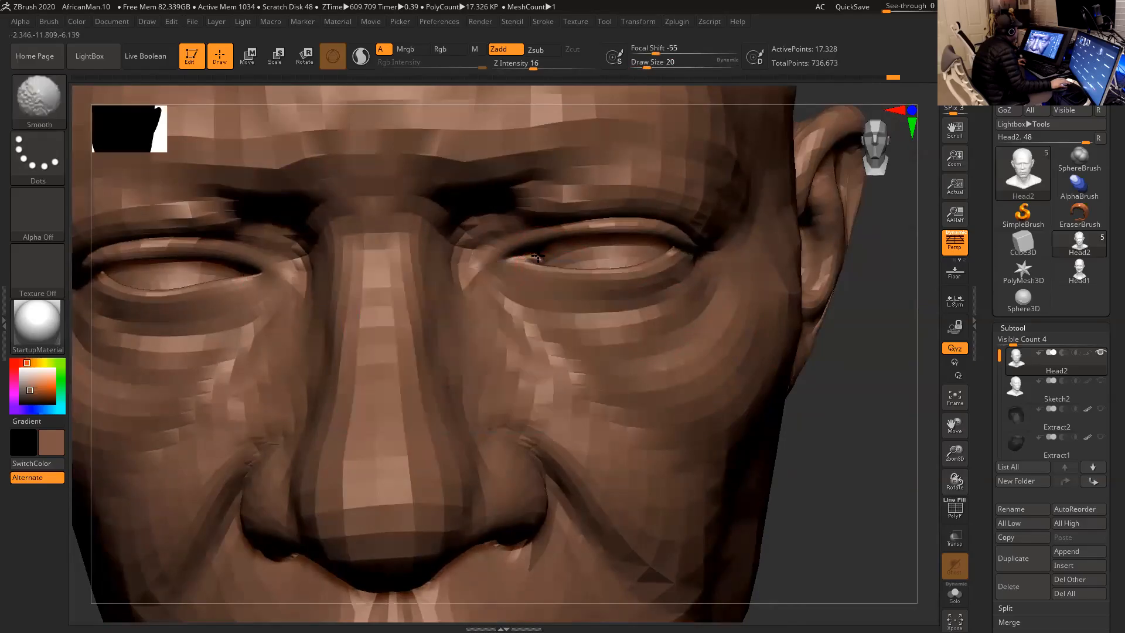
{"action": "mouse_move", "coordinate": [814, 386]}
{"action": "right_mouse_down", "text": "ctrl"}
{"action": "mouse_move", "coordinate": [738, 271]}
{"action": "mouse_move", "coordinate": [743, 282]}
{"action": "mouse_move", "coordinate": [674, 252]}
{"action": "right_mouse_up", "text": "ctrl"}
- Restore the head's symmetry with Smart ReSym and set the Draw Size to 44
{"action": "left_click_drag", "start_coordinate": [355, 133], "coordinate": [517, 506], "text": "ctrl"}
{"action": "left_click_drag", "start_coordinate": [980, 507], "coordinate": [980, 391]}
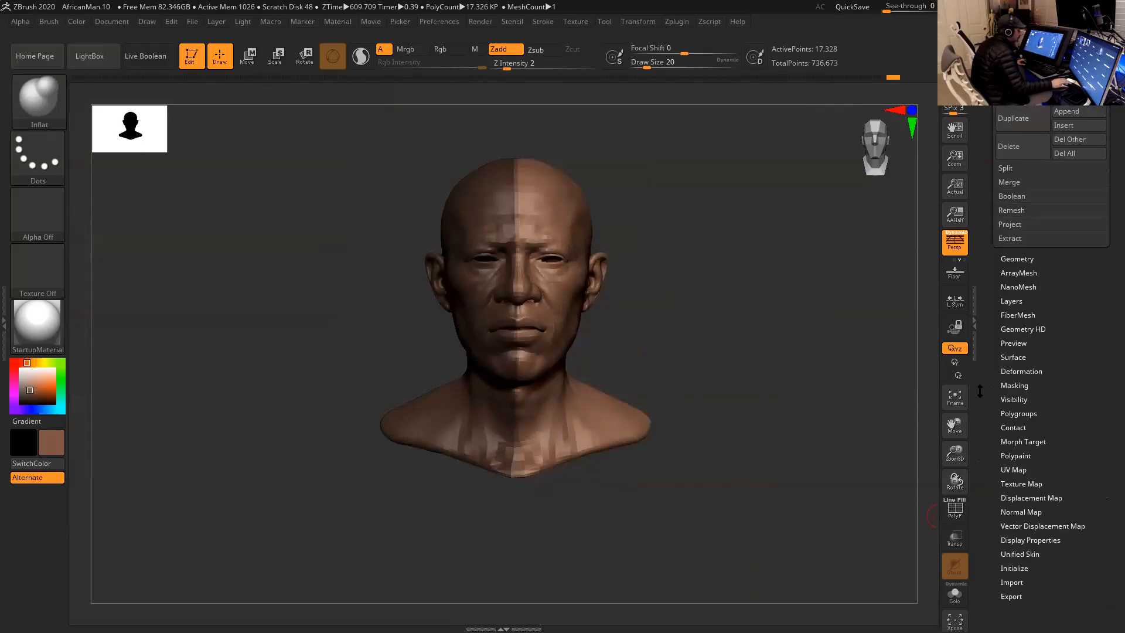
{"action": "left_click", "coordinate": [1031, 371]}
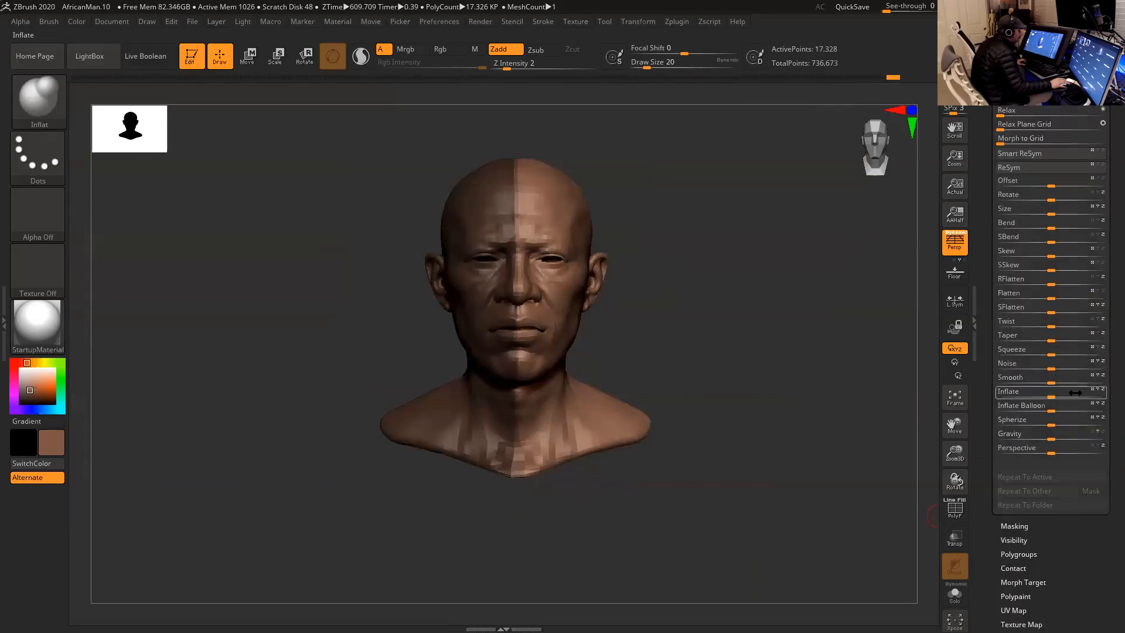
{"action": "left_click", "coordinate": [1031, 154]}
{"action": "left_click_drag", "start_coordinate": [715, 289], "coordinate": [740, 319], "text": "alt"}
{"action": "left_click_drag", "start_coordinate": [741, 271], "coordinate": [716, 293], "text": "alt"}
{"action": "key", "text": "space"}
{"action": "mouse_move", "coordinate": [533, 508]}
{"action": "left_mouse_down", "text": "shift"}
{"action": "mouse_move", "coordinate": [497, 503]}
{"action": "mouse_move", "coordinate": [505, 498]}
{"action": "mouse_move", "coordinate": [533, 510]}
{"action": "mouse_move", "coordinate": [496, 519]}
{"action": "mouse_move", "coordinate": [510, 520]}
{"action": "left_mouse_up", "text": "shift"}
{"action": "left_click_drag", "start_coordinate": [687, 371], "coordinate": [688, 367], "text": "shift"}
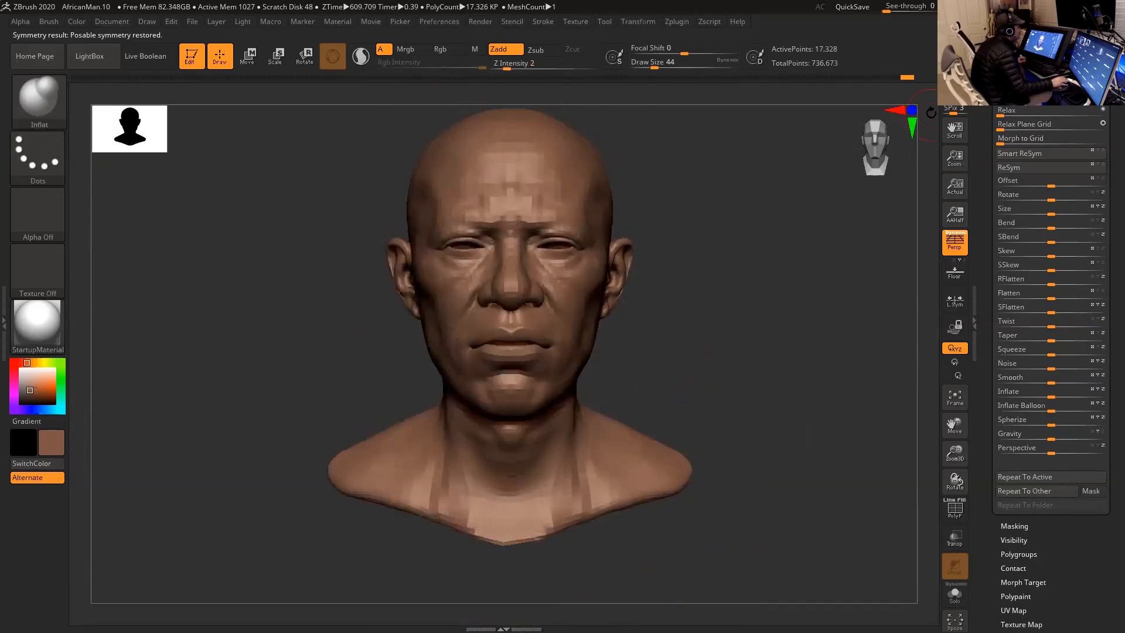
- Overlay the Sketch2 subtool on the wrapped head to compare them from below, and hide Sketch2 again
{"action": "scroll", "coordinate": [1015, 227], "scroll_direction": "up", "scroll_amount": 10}
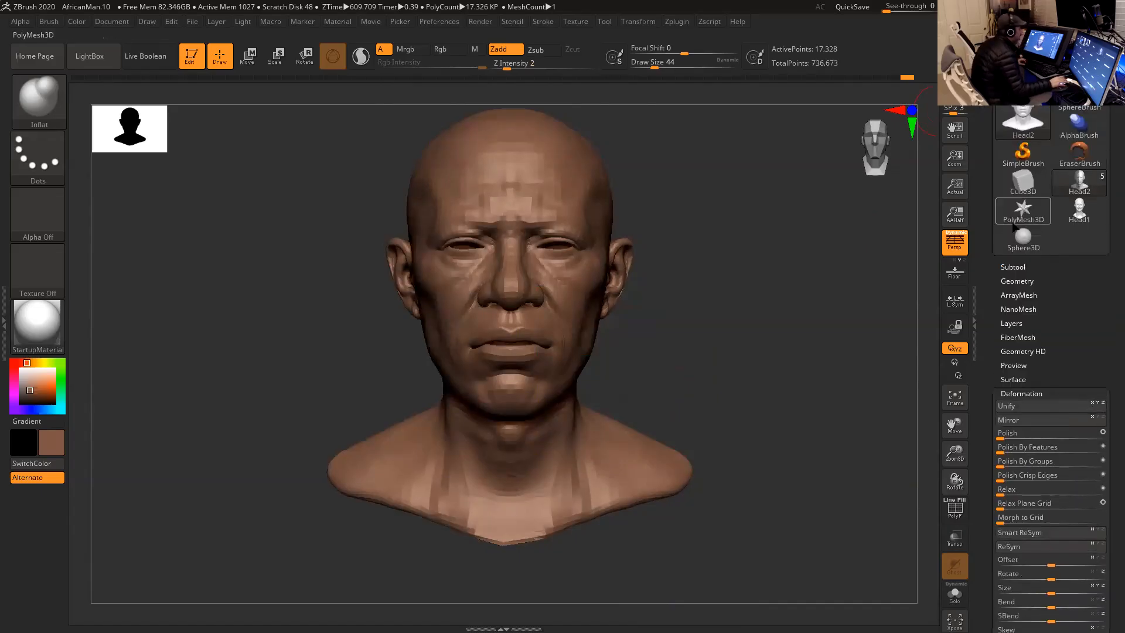
{"action": "left_click", "coordinate": [1018, 267]}
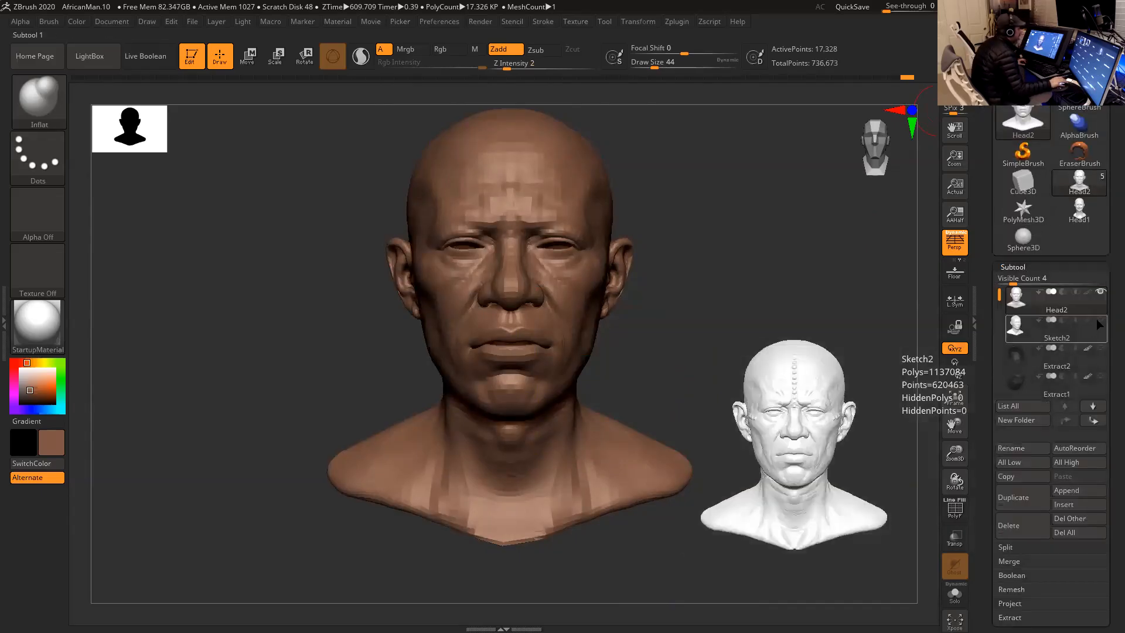
{"action": "left_click", "coordinate": [1096, 318]}
{"action": "left_click_drag", "start_coordinate": [804, 284], "coordinate": [879, 261]}
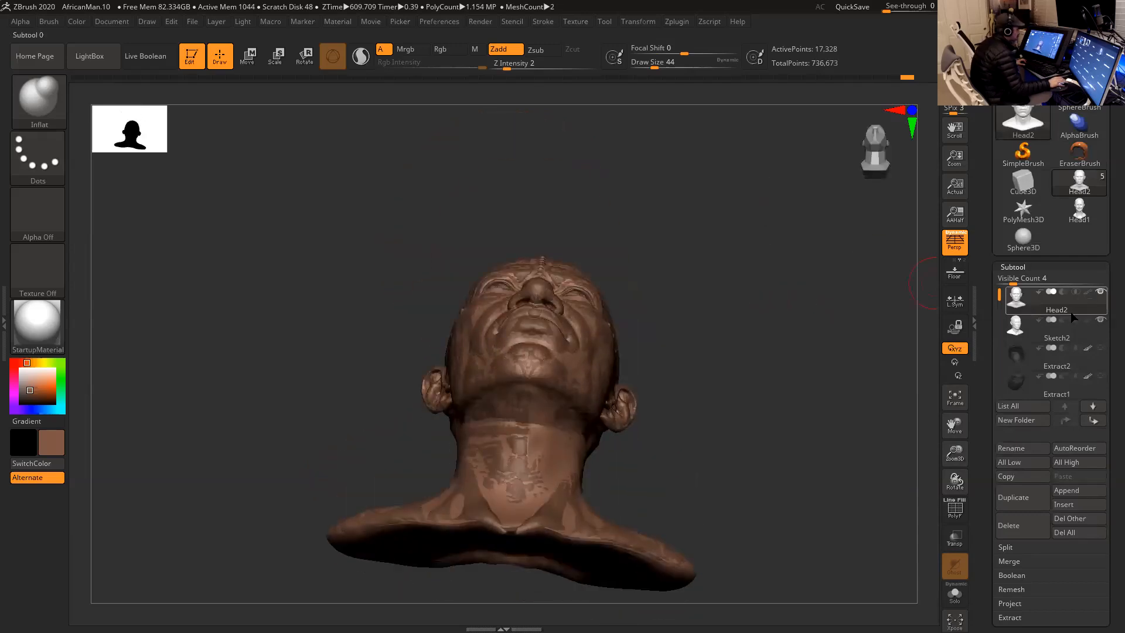
{"action": "left_click", "coordinate": [1102, 320]}
{"action": "mouse_move", "coordinate": [764, 315]}
{"action": "left_mouse_down"}
{"action": "mouse_move", "coordinate": [764, 251]}
{"action": "mouse_move", "coordinate": [763, 390]}
{"action": "mouse_move", "coordinate": [750, 395]}
{"action": "mouse_move", "coordinate": [740, 352]}
{"action": "mouse_move", "coordinate": [584, 411]}
{"action": "left_mouse_up"}
{"action": "key", "text": "shift"}
{"action": "left_click_drag", "start_coordinate": [553, 456], "coordinate": [545, 490], "text": "shift"}
{"action": "mouse_move", "coordinate": [732, 314]}
{"action": "left_mouse_down", "text": "alt"}
{"action": "mouse_move", "coordinate": [731, 367]}
{"action": "mouse_move", "coordinate": [727, 317]}
{"action": "left_mouse_up", "text": "alt"}
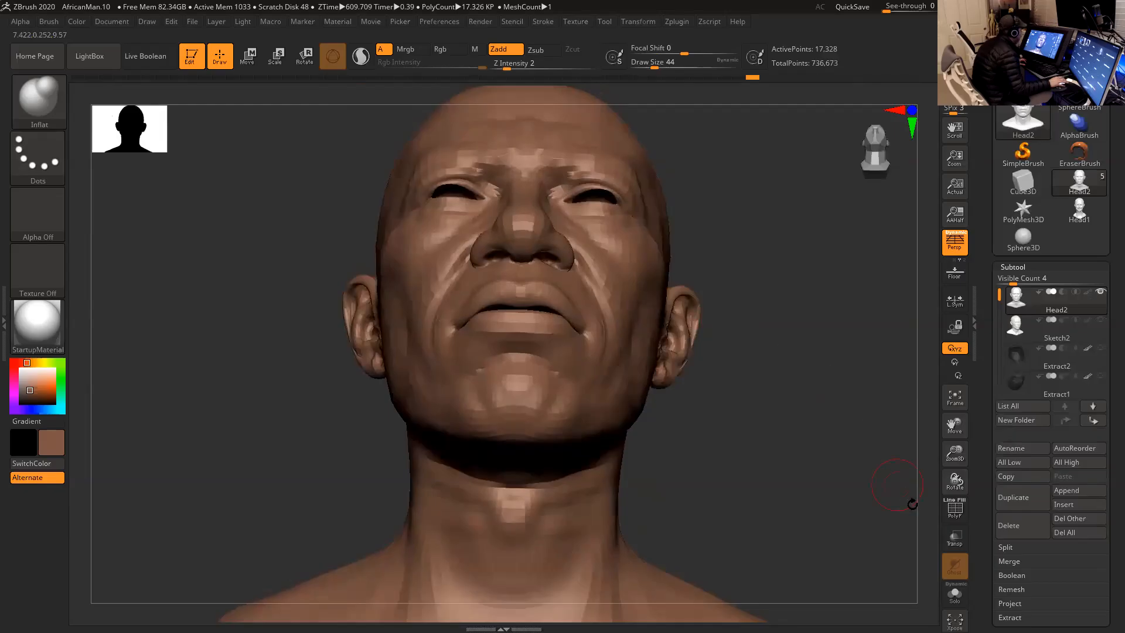
- Display the polyframe on the head and examine the polygroups around the ear
{"action": "left_click", "coordinate": [955, 508]}
{"action": "mouse_move", "coordinate": [756, 380]}
{"action": "left_mouse_down"}
{"action": "mouse_move", "coordinate": [757, 449]}
{"action": "mouse_move", "coordinate": [754, 417]}
{"action": "mouse_move", "coordinate": [665, 408]}
{"action": "mouse_move", "coordinate": [618, 385]}
{"action": "mouse_move", "coordinate": [759, 482]}
{"action": "mouse_move", "coordinate": [730, 457]}
{"action": "mouse_move", "coordinate": [728, 346]}
{"action": "left_mouse_up"}
{"action": "mouse_move", "coordinate": [610, 474]}
{"action": "left_mouse_down", "text": "shift"}
{"action": "mouse_move", "coordinate": [535, 498]}
{"action": "mouse_move", "coordinate": [585, 507]}
{"action": "left_mouse_up", "text": "shift"}
{"action": "mouse_move", "coordinate": [666, 419]}
{"action": "left_mouse_down"}
{"action": "mouse_move", "coordinate": [714, 435]}
{"action": "mouse_move", "coordinate": [683, 364]}
{"action": "mouse_move", "coordinate": [658, 354]}
{"action": "mouse_move", "coordinate": [696, 371]}
{"action": "mouse_move", "coordinate": [721, 344]}
{"action": "mouse_move", "coordinate": [623, 369]}
{"action": "left_mouse_up"}
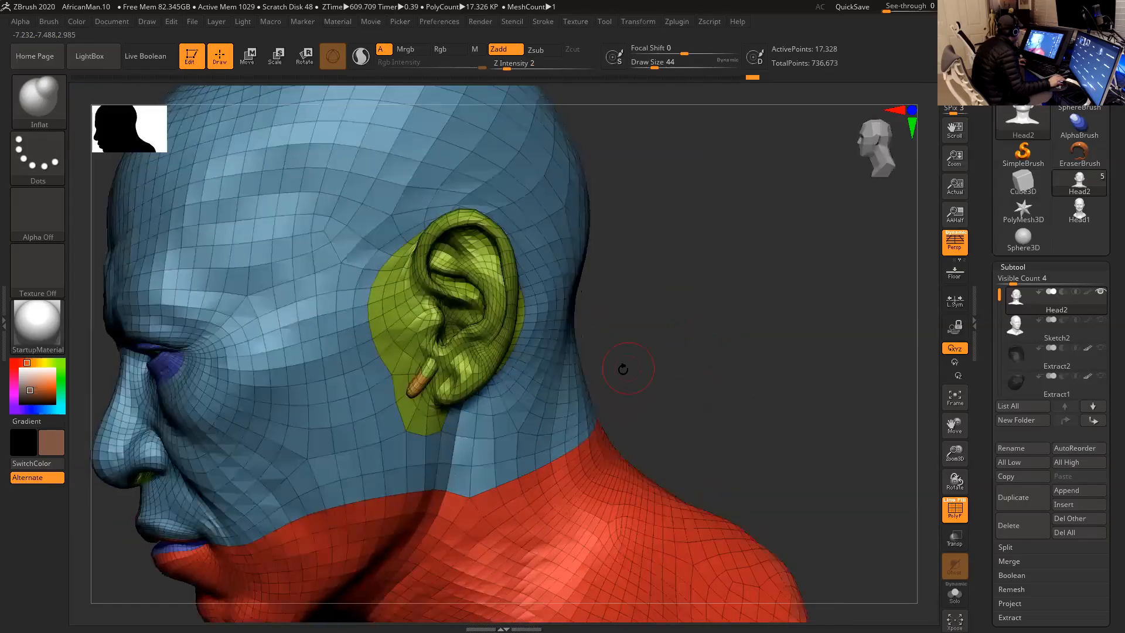
- Isolate the polygroups of both ears together with their ear canals
{"action": "key", "text": "ctrl+shift"}
{"action": "left_click", "coordinate": [429, 369], "text": "ctrl+shift"}
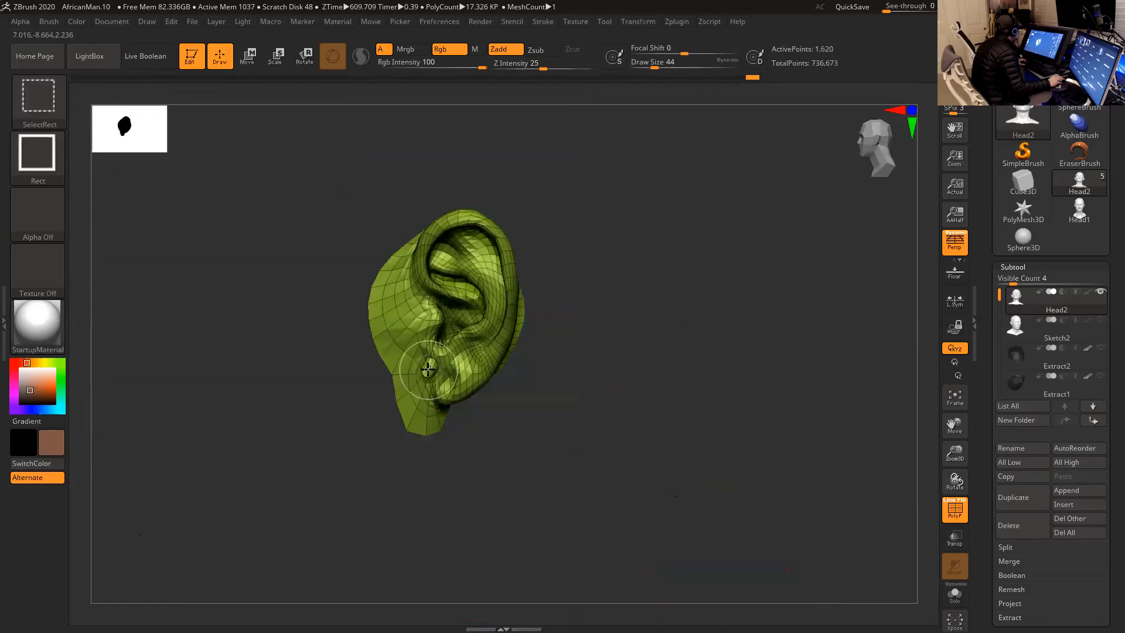
{"action": "mouse_move", "coordinate": [557, 379]}
{"action": "left_mouse_down"}
{"action": "mouse_move", "coordinate": [570, 437]}
{"action": "mouse_move", "coordinate": [593, 377]}
{"action": "mouse_move", "coordinate": [502, 371]}
{"action": "left_mouse_up"}
{"action": "left_click", "coordinate": [587, 388], "text": "ctrl+shift"}
{"action": "key", "text": "ctrl+shift"}
{"action": "left_click", "coordinate": [420, 380], "text": "ctrl+shift"}
{"action": "left_click_drag", "start_coordinate": [581, 385], "coordinate": [636, 322], "text": "alt"}
{"action": "left_click", "coordinate": [290, 403], "text": "ctrl+shift"}
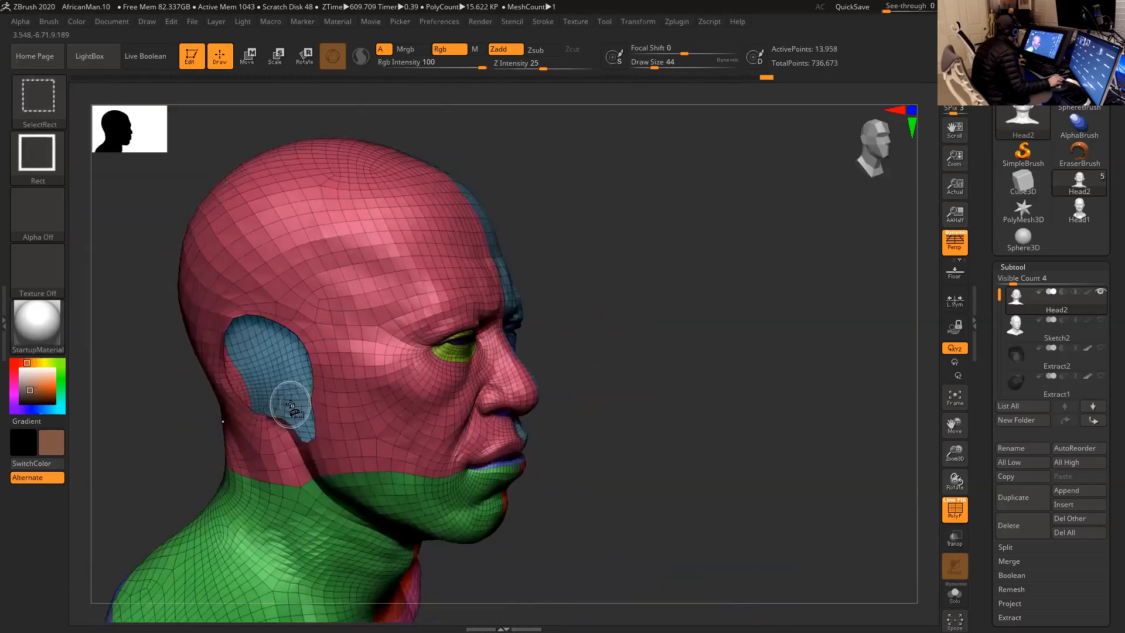
{"action": "left_click_drag", "start_coordinate": [582, 365], "coordinate": [356, 327], "text": "ctrl+shift"}
- Restore the ear canals on both sides with the Morph brush at Z Intensity 6, and unhide the whole head
{"action": "left_click", "coordinate": [51, 112]}
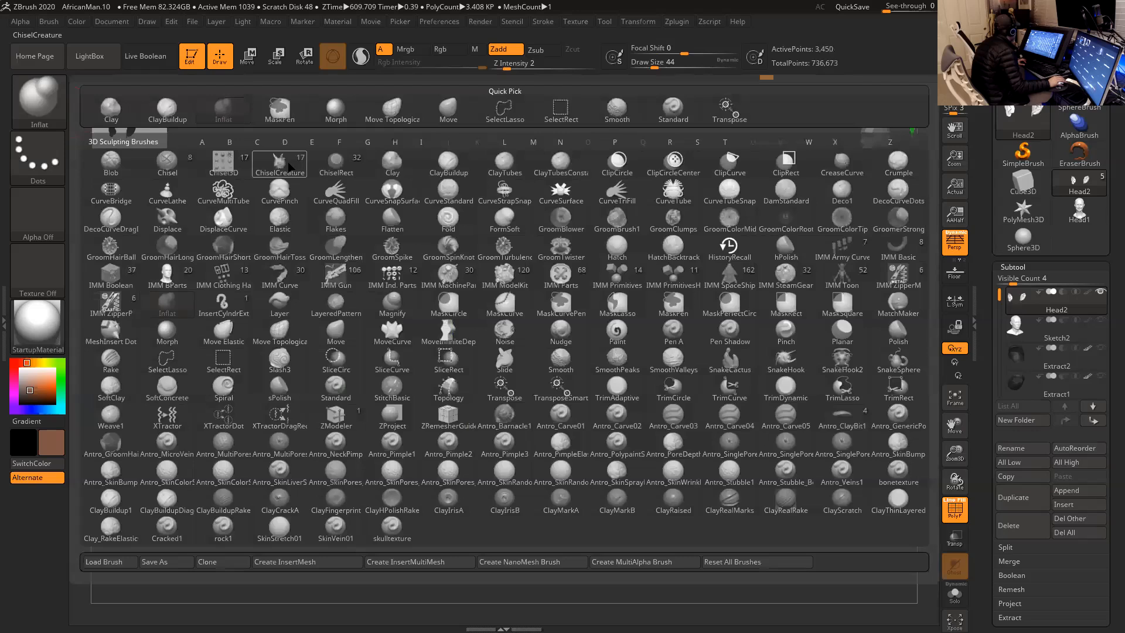
{"action": "key", "text": "m"}
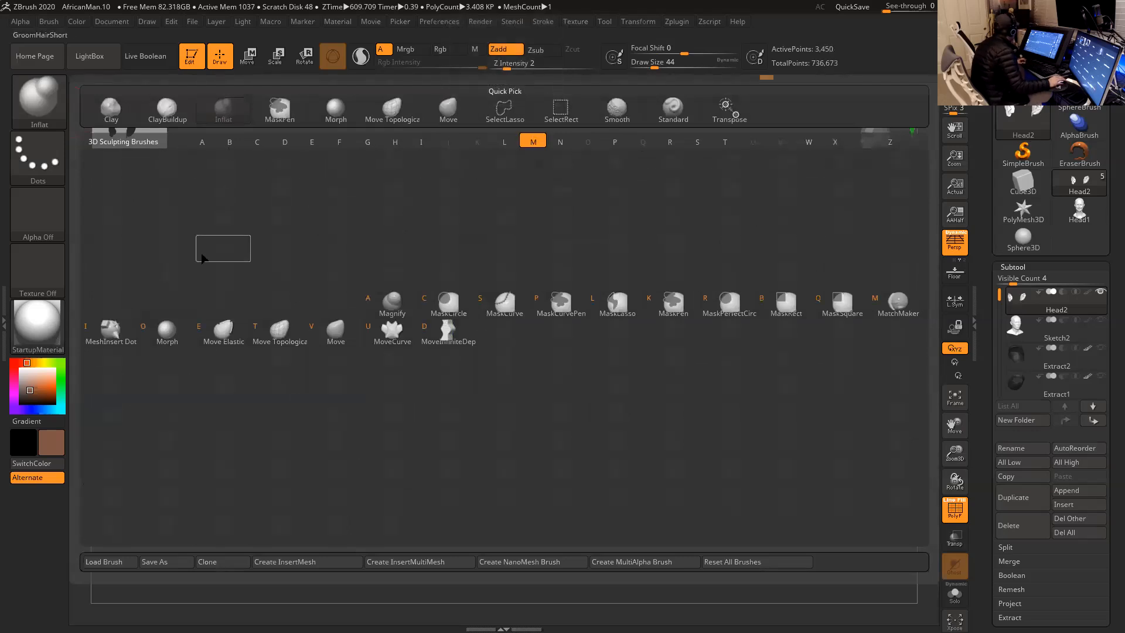
{"action": "left_click", "coordinate": [165, 339]}
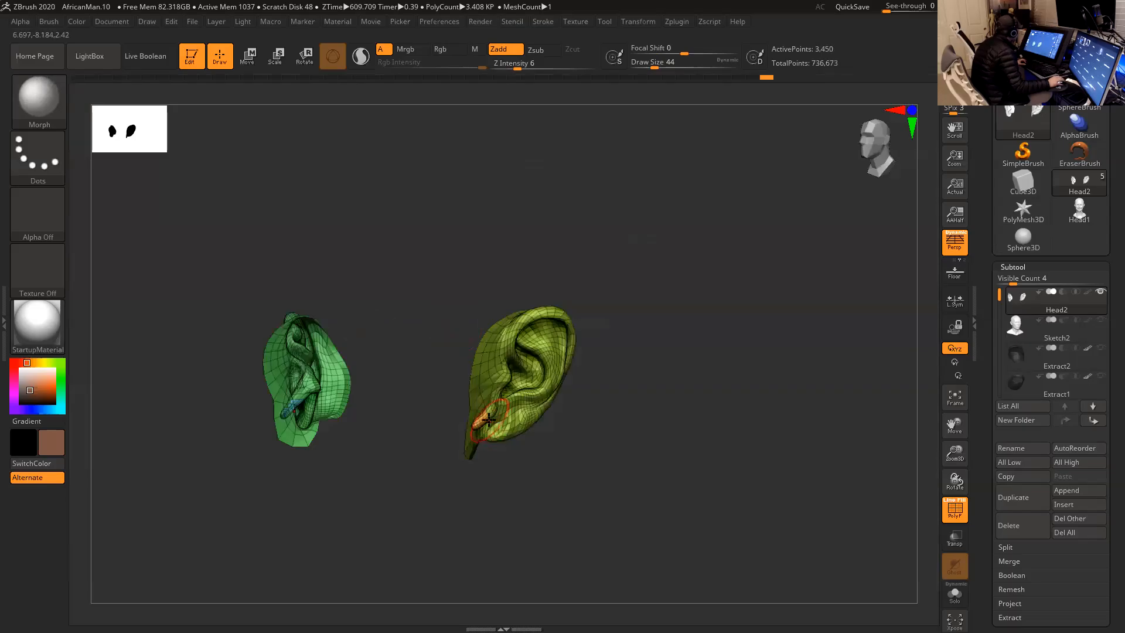
{"action": "left_click_drag", "start_coordinate": [483, 424], "coordinate": [494, 420]}
{"action": "left_click_drag", "start_coordinate": [595, 420], "coordinate": [680, 417]}
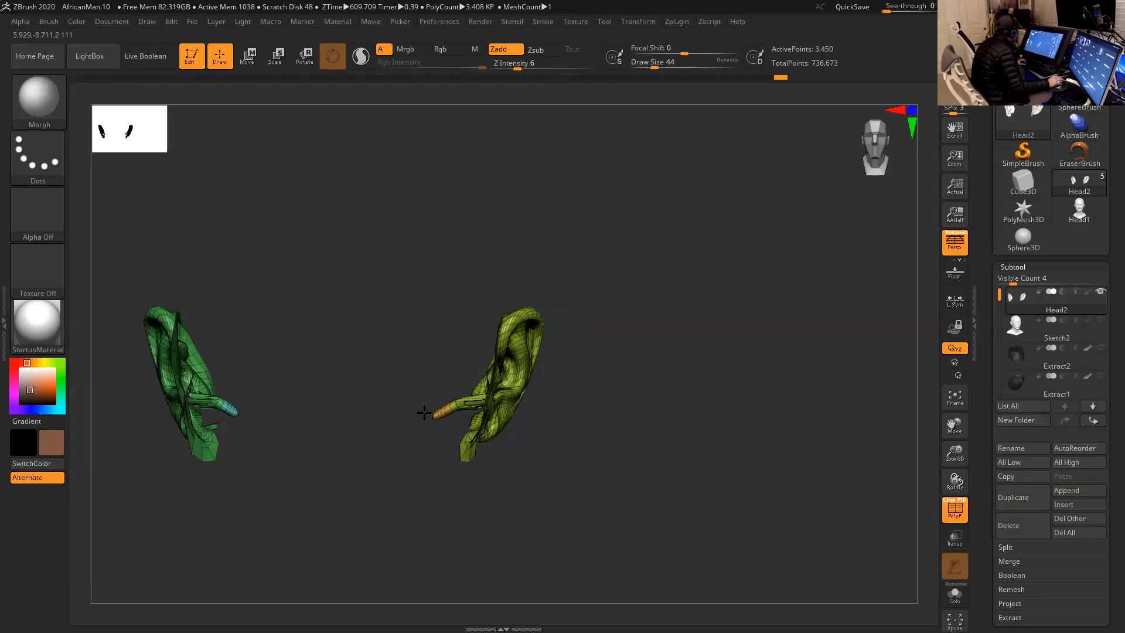
{"action": "left_click_drag", "start_coordinate": [346, 395], "coordinate": [331, 400]}
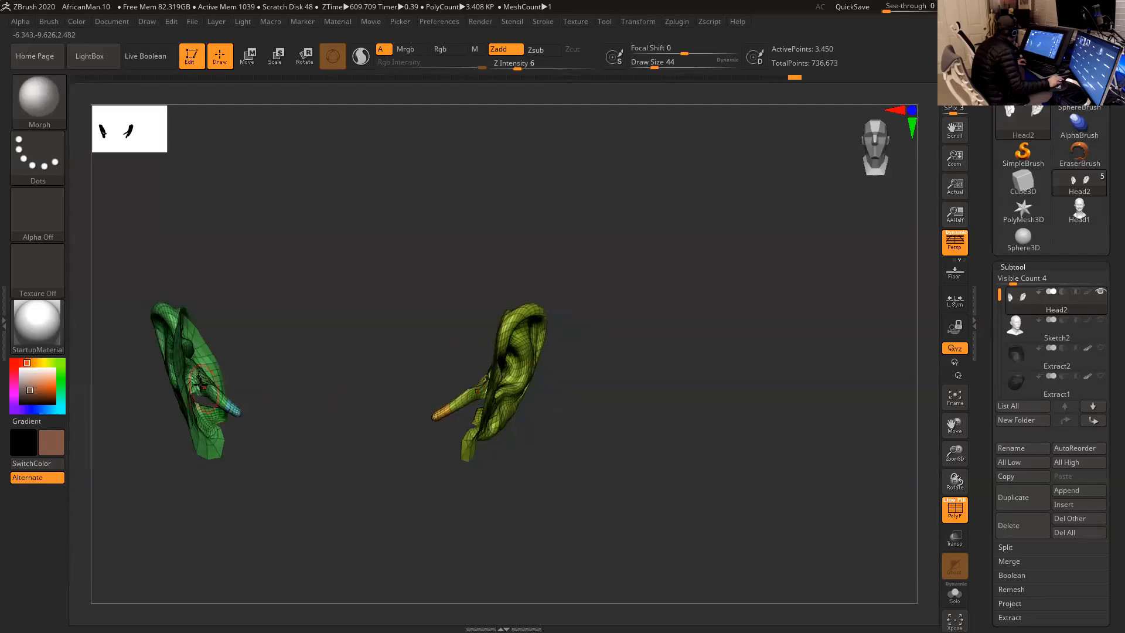
{"action": "left_click_drag", "start_coordinate": [289, 410], "coordinate": [354, 407]}
{"action": "left_click", "coordinate": [417, 289], "text": "ctrl+shift"}
- Show the Sketch2 subtool over the polygrouped head for a quick check, and hide it again
{"action": "left_click_drag", "start_coordinate": [690, 314], "coordinate": [662, 343]}
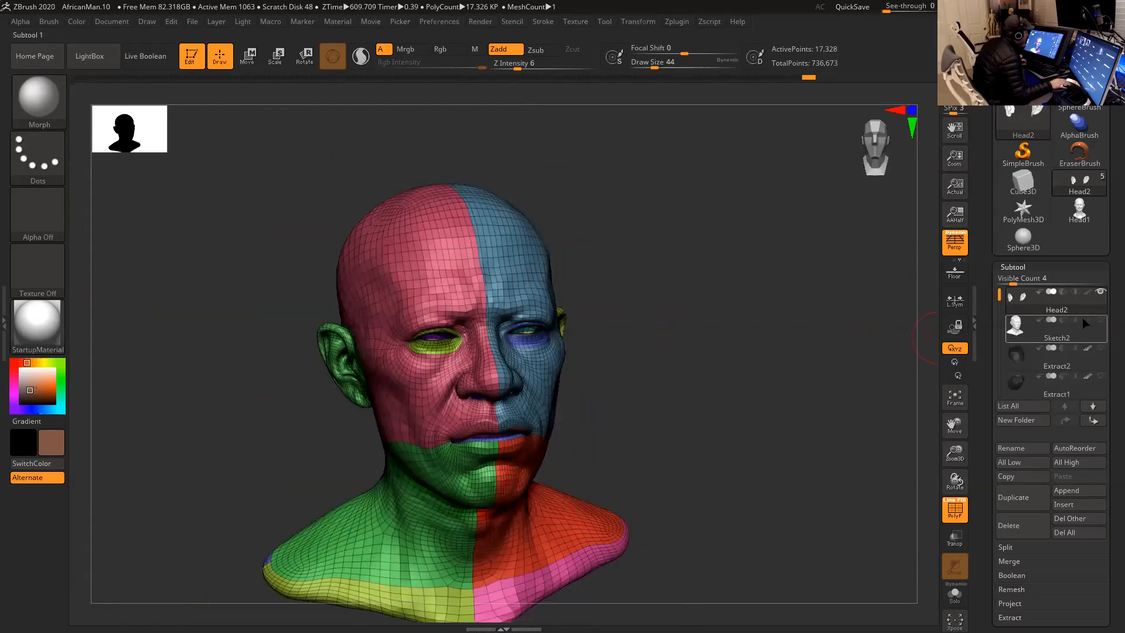
{"action": "left_click", "coordinate": [1100, 319]}
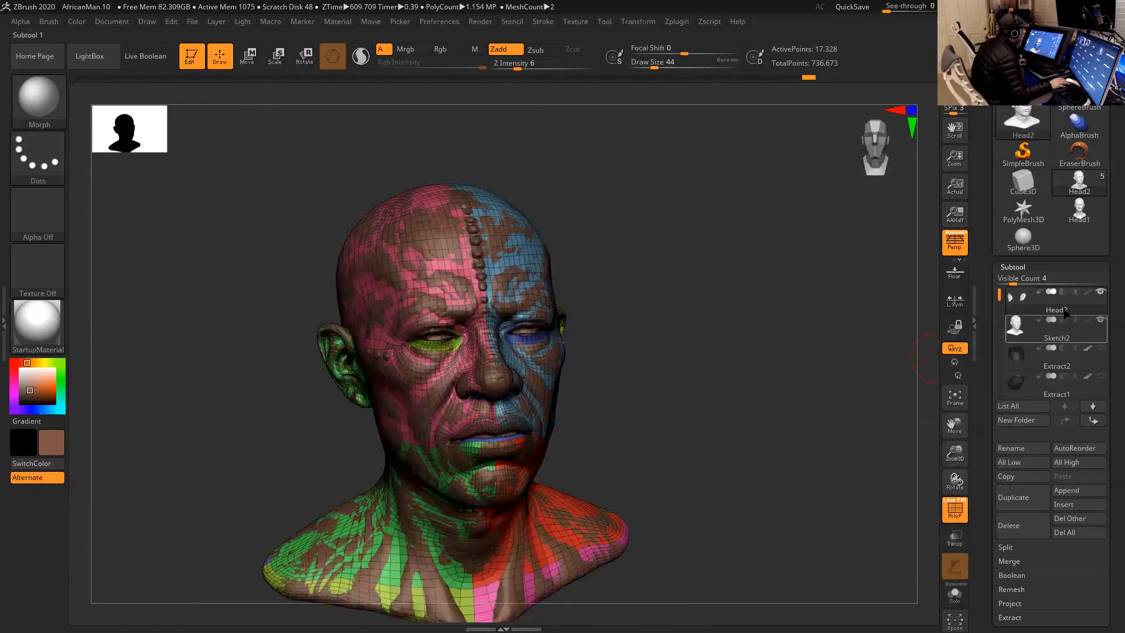
{"action": "left_click", "coordinate": [1099, 319]}
- Subdivide the head mesh once and switch from the Morph brush to the Inflat brush
{"action": "mouse_move", "coordinate": [789, 318]}
{"action": "left_mouse_down", "text": "shift"}
{"action": "mouse_move", "coordinate": [774, 346]}
{"action": "mouse_move", "coordinate": [754, 307]}
{"action": "mouse_move", "coordinate": [748, 315]}
{"action": "mouse_move", "coordinate": [768, 355]}
{"action": "left_mouse_up", "text": "shift"}
{"action": "key", "text": "ctrl"}
{"action": "key", "text": "d"}
{"action": "left_click", "coordinate": [734, 386]}
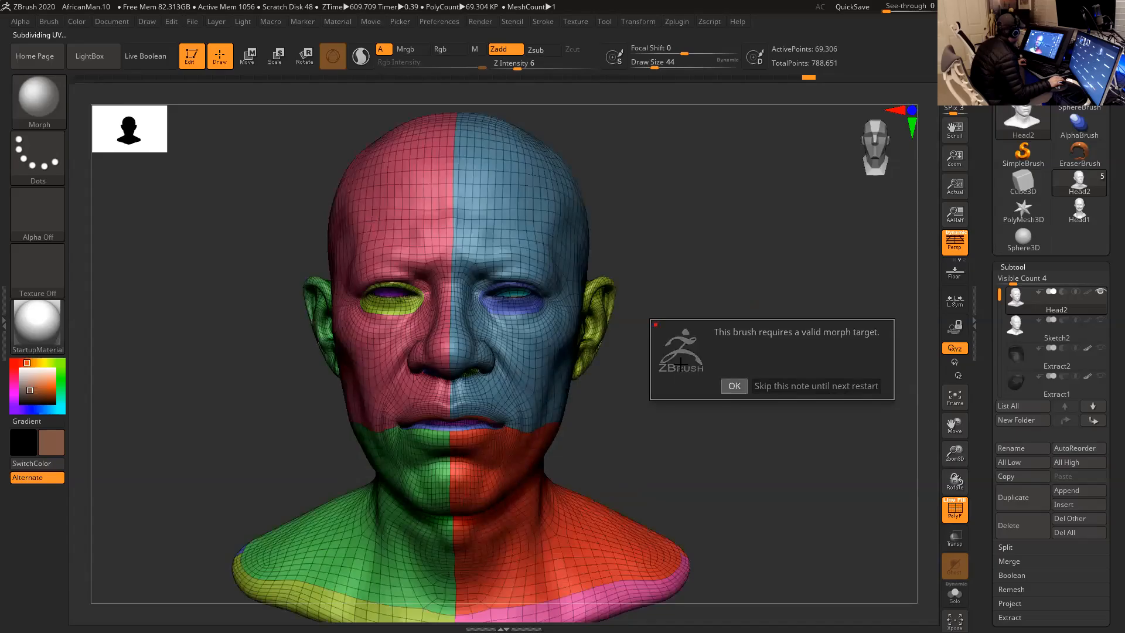
{"action": "left_click", "coordinate": [47, 110]}
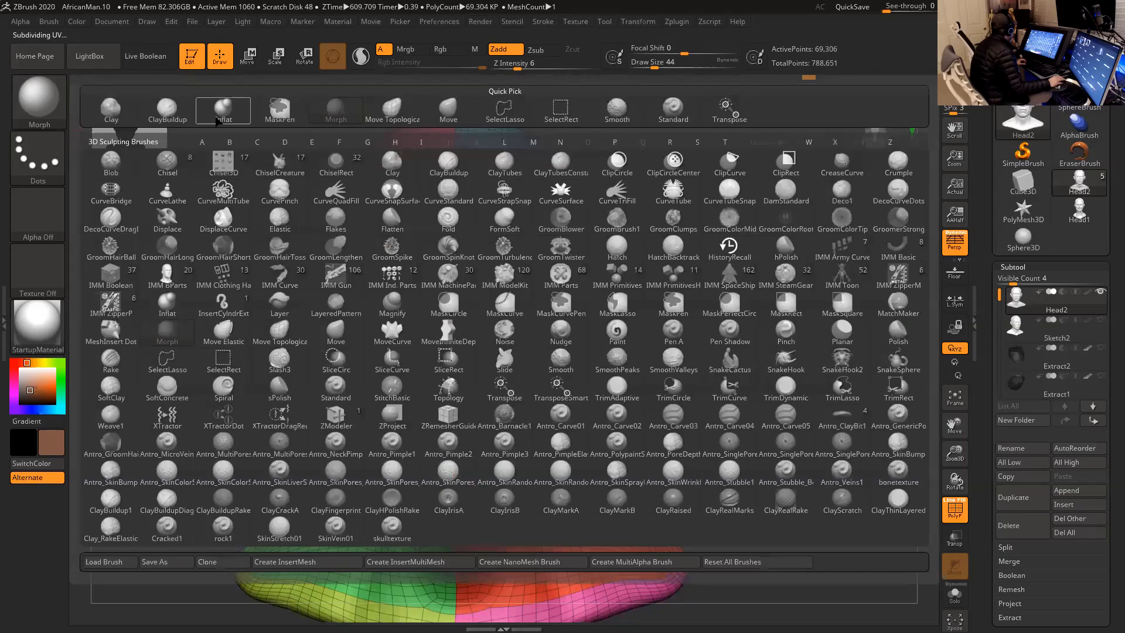
{"action": "left_click", "coordinate": [218, 119]}
{"action": "left_click_drag", "start_coordinate": [702, 239], "coordinate": [746, 258], "text": "alt"}
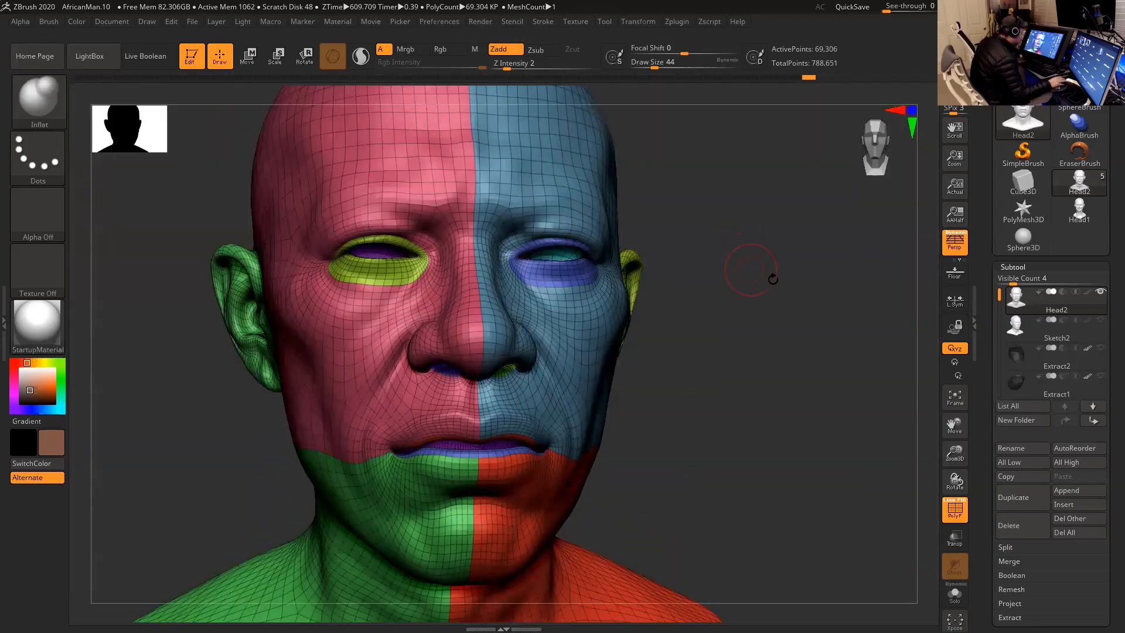
- Hide the polygroups of both face halves and both neck halves, and invert the visibility
{"action": "left_click", "coordinate": [581, 322], "text": "ctrl+shift"}
{"action": "left_click", "coordinate": [668, 322], "text": "ctrl+shift"}
{"action": "left_click", "coordinate": [376, 335], "text": "ctrl+shift"}
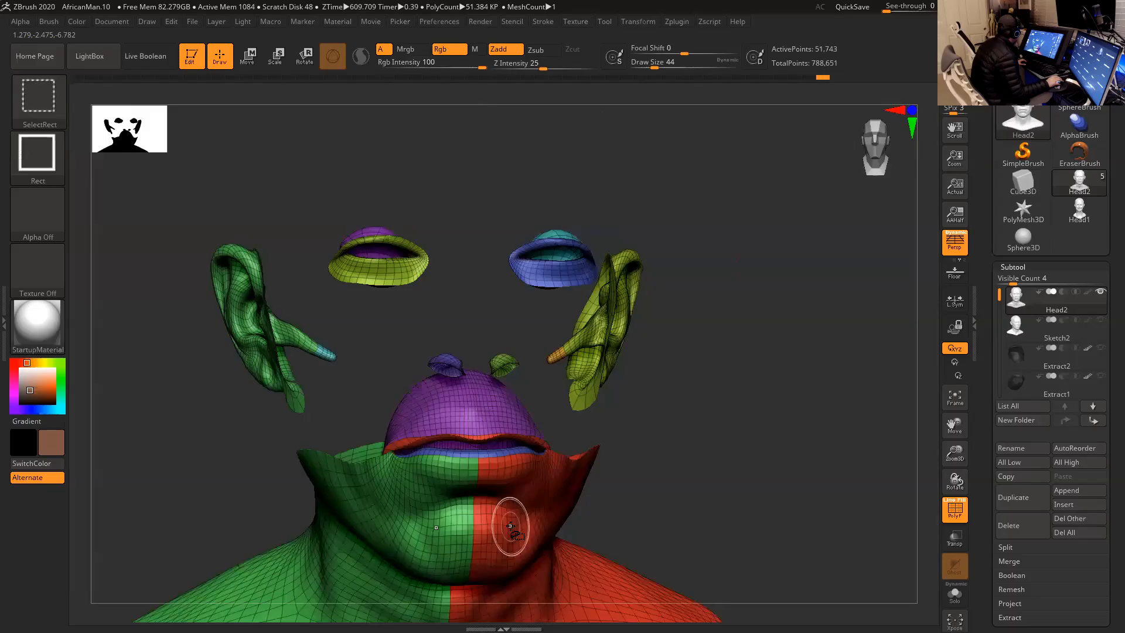
{"action": "mouse_move", "coordinate": [670, 439]}
{"action": "left_mouse_down", "text": "alt"}
{"action": "mouse_move", "coordinate": [656, 419]}
{"action": "mouse_move", "coordinate": [664, 382]}
{"action": "left_mouse_up", "text": "alt"}
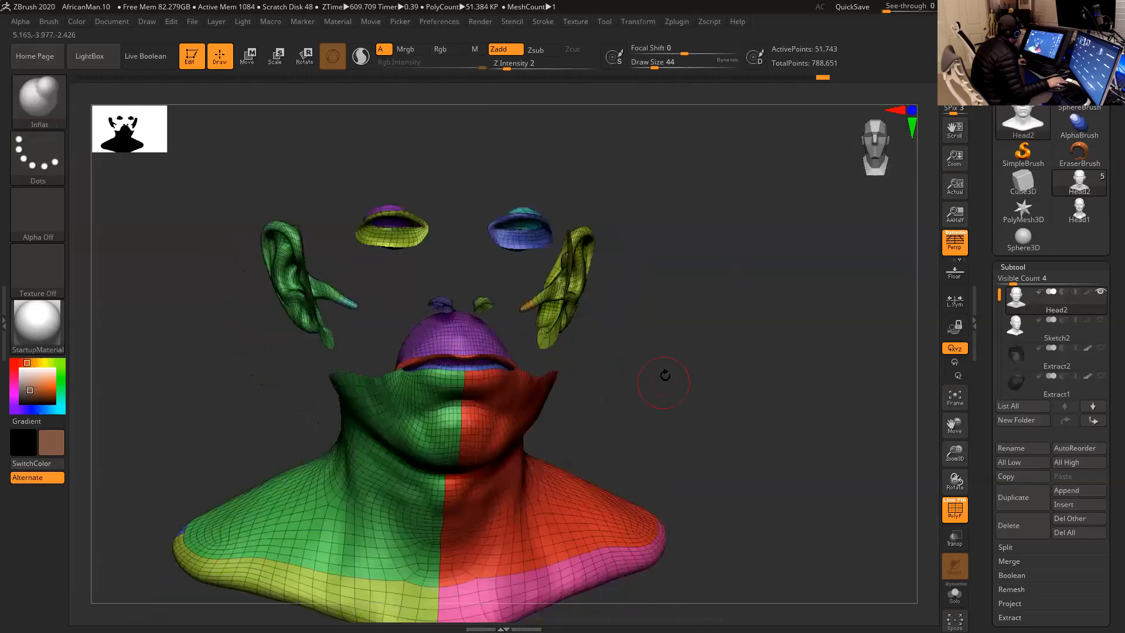
{"action": "left_click", "coordinate": [515, 468], "text": "ctrl+shift"}
{"action": "left_click", "coordinate": [401, 509], "text": "ctrl+shift"}
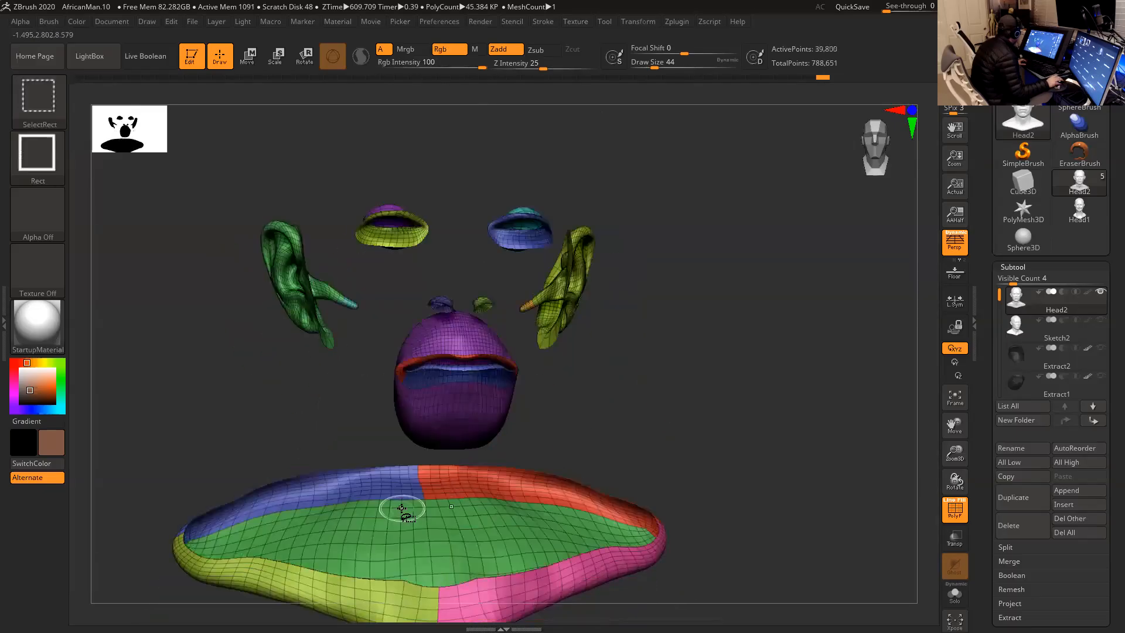
{"action": "left_click", "coordinate": [560, 437], "text": "ctrl+shift"}
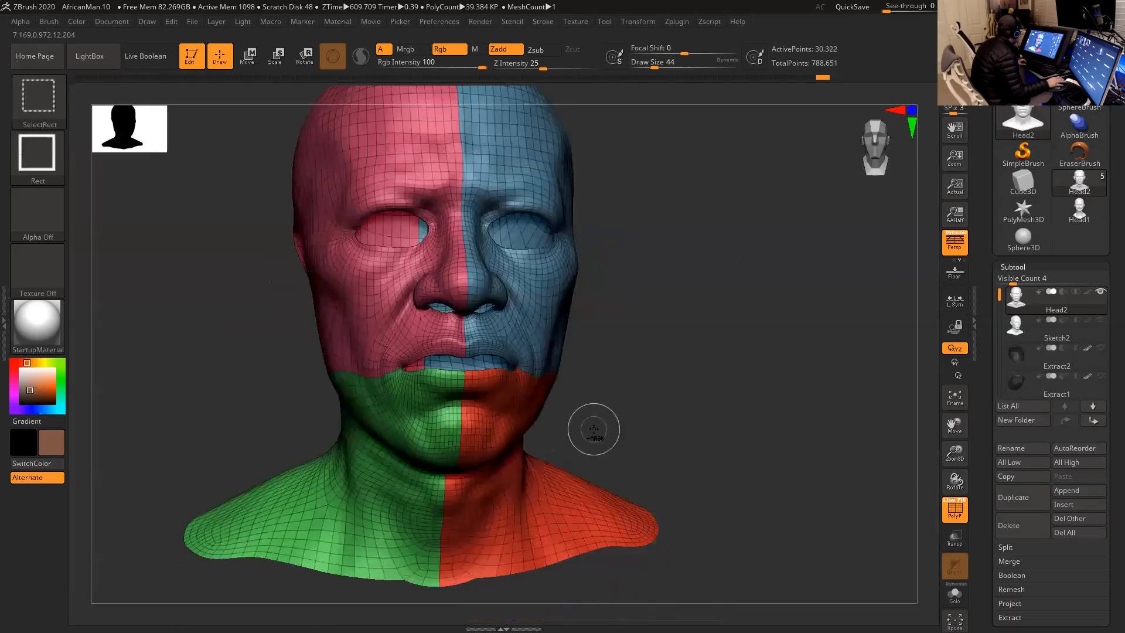
- Hide the two chin and neck polygroups and invert the visibility again
{"action": "left_click", "coordinate": [516, 415], "text": "ctrl+shift"}
{"action": "left_click", "coordinate": [432, 424], "text": "ctrl+shift"}
{"action": "left_click_drag", "start_coordinate": [616, 456], "coordinate": [635, 475], "text": "ctrl+shift"}
{"action": "left_click_drag", "start_coordinate": [620, 420], "coordinate": [546, 347]}
- Hide the polygroups of the lower eyelids, the nostrils and the front edge of the bust's base
{"action": "key", "text": "ctrl+shift"}
{"action": "left_click", "coordinate": [529, 233], "text": "ctrl+shift"}
{"action": "left_click_drag", "start_coordinate": [597, 259], "coordinate": [666, 262]}
{"action": "left_click", "coordinate": [388, 229], "text": "ctrl+shift"}
{"action": "left_click", "coordinate": [460, 304], "text": "ctrl+shift"}
{"action": "left_click", "coordinate": [413, 303], "text": "ctrl+shift"}
{"action": "mouse_move", "coordinate": [716, 407]}
{"action": "left_mouse_down", "text": "alt"}
{"action": "mouse_move", "coordinate": [732, 329]}
{"action": "mouse_move", "coordinate": [719, 312]}
{"action": "left_mouse_up", "text": "alt"}
{"action": "left_click", "coordinate": [508, 463], "text": "ctrl+shift"}
{"action": "left_click", "coordinate": [448, 451], "text": "ctrl+shift"}
- Hide the remaining base polygroups and invert the visibility so only the face, eyelids and bust base show
{"action": "mouse_move", "coordinate": [652, 319]}
{"action": "left_mouse_down"}
{"action": "mouse_move", "coordinate": [653, 346]}
{"action": "mouse_move", "coordinate": [723, 323]}
{"action": "left_mouse_up"}
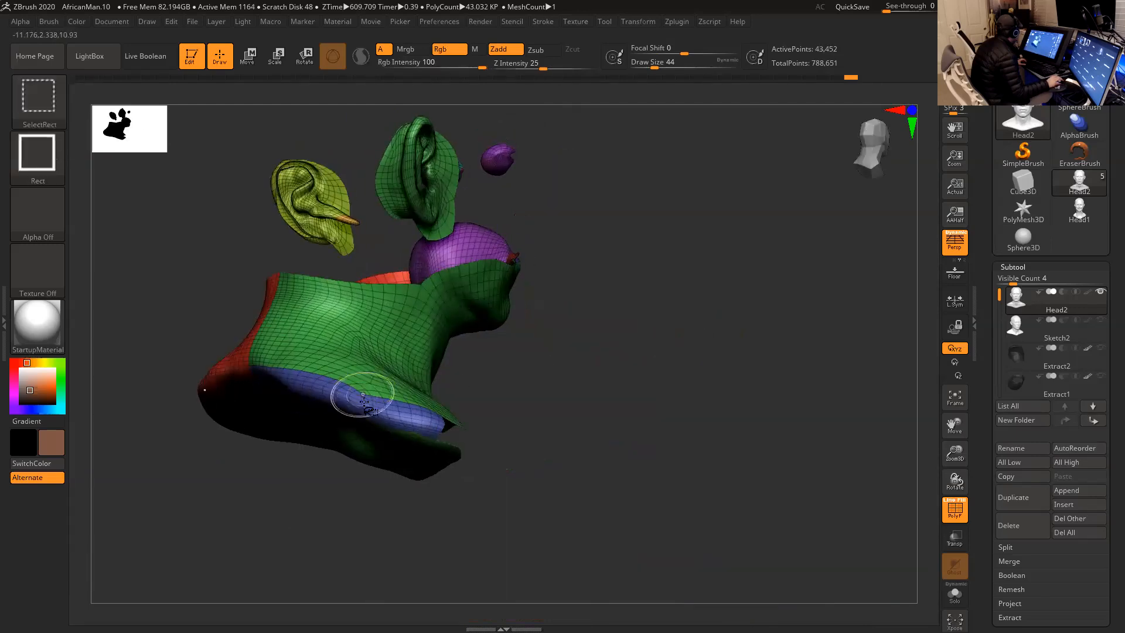
{"action": "left_click", "coordinate": [364, 394], "text": "ctrl+shift"}
{"action": "left_click", "coordinate": [264, 404], "text": "ctrl+shift"}
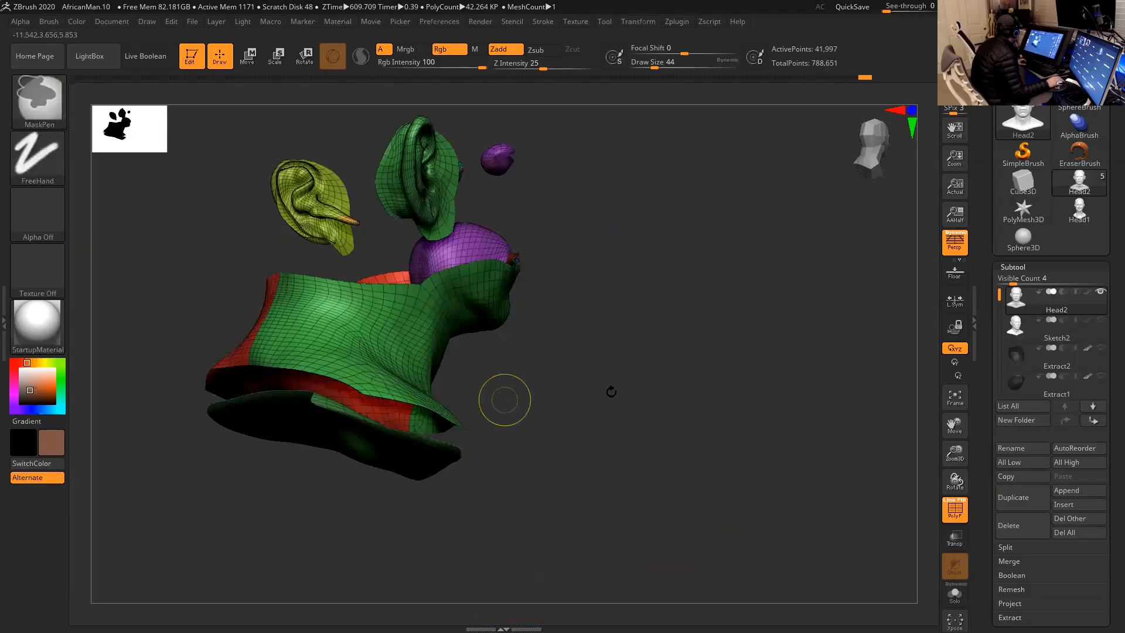
{"action": "left_click_drag", "start_coordinate": [611, 392], "coordinate": [508, 401]}
{"action": "left_click", "coordinate": [349, 425], "text": "ctrl+shift"}
{"action": "left_click_drag", "start_coordinate": [443, 345], "coordinate": [550, 334]}
{"action": "left_click", "coordinate": [580, 320], "text": "ctrl+shift"}
{"action": "left_click_drag", "start_coordinate": [603, 304], "coordinate": [628, 283]}
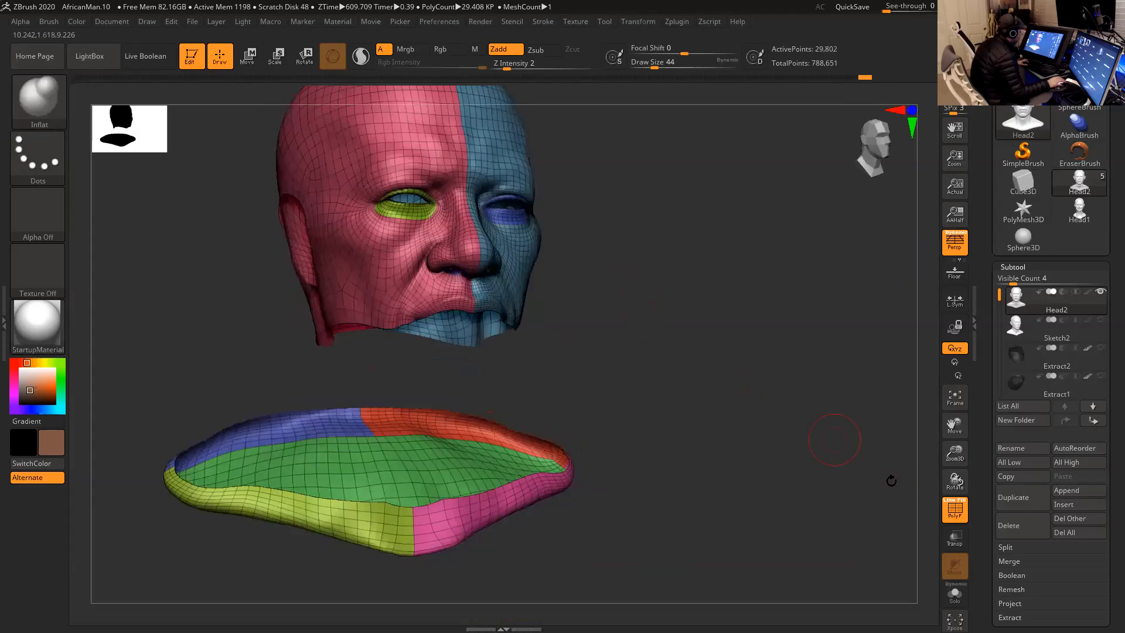
- Show the Sketch2 subtool and project its detail onto the visible parts of Head2 with ProjectAll
{"action": "left_click", "coordinate": [1102, 320]}
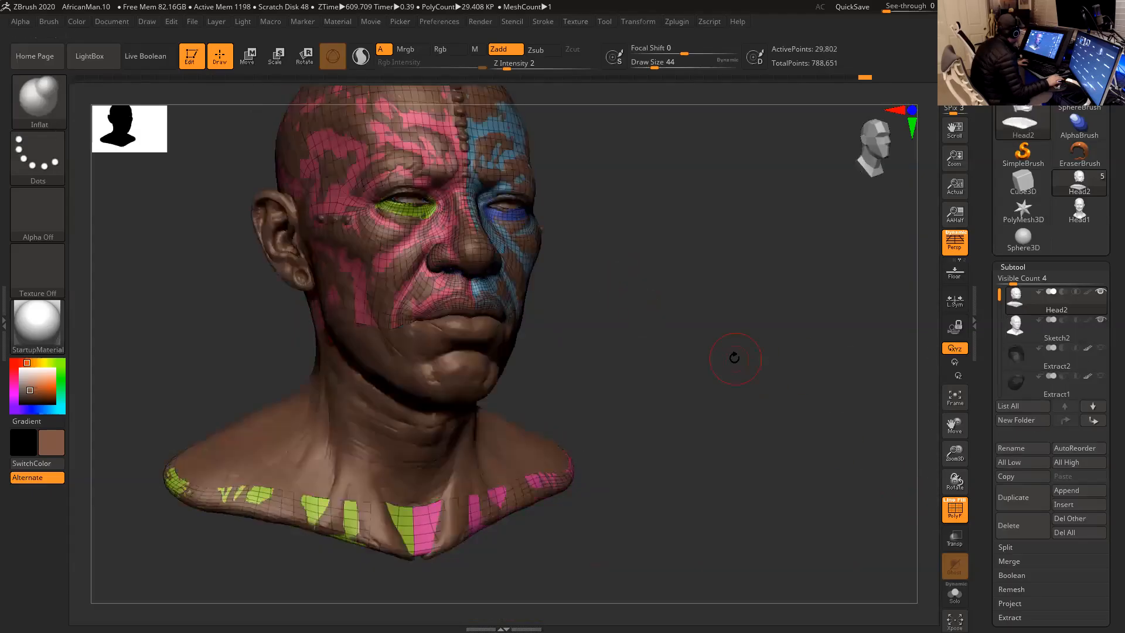
{"action": "left_click_drag", "start_coordinate": [735, 358], "coordinate": [895, 338]}
{"action": "left_click_drag", "start_coordinate": [981, 367], "coordinate": [994, 268]}
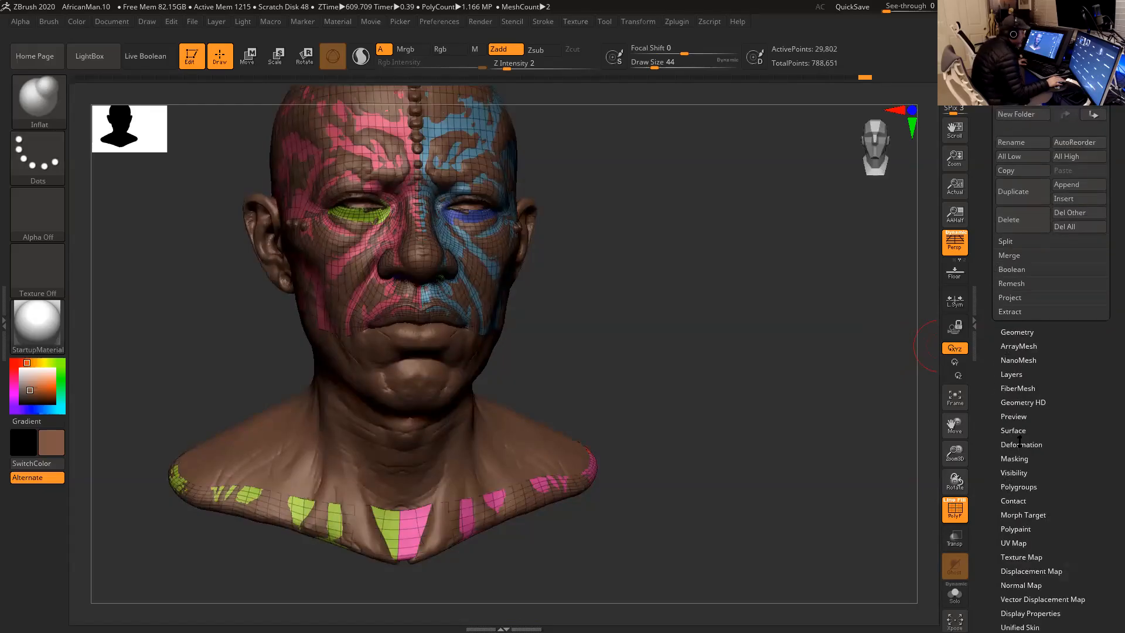
{"action": "left_click", "coordinate": [1010, 297]}
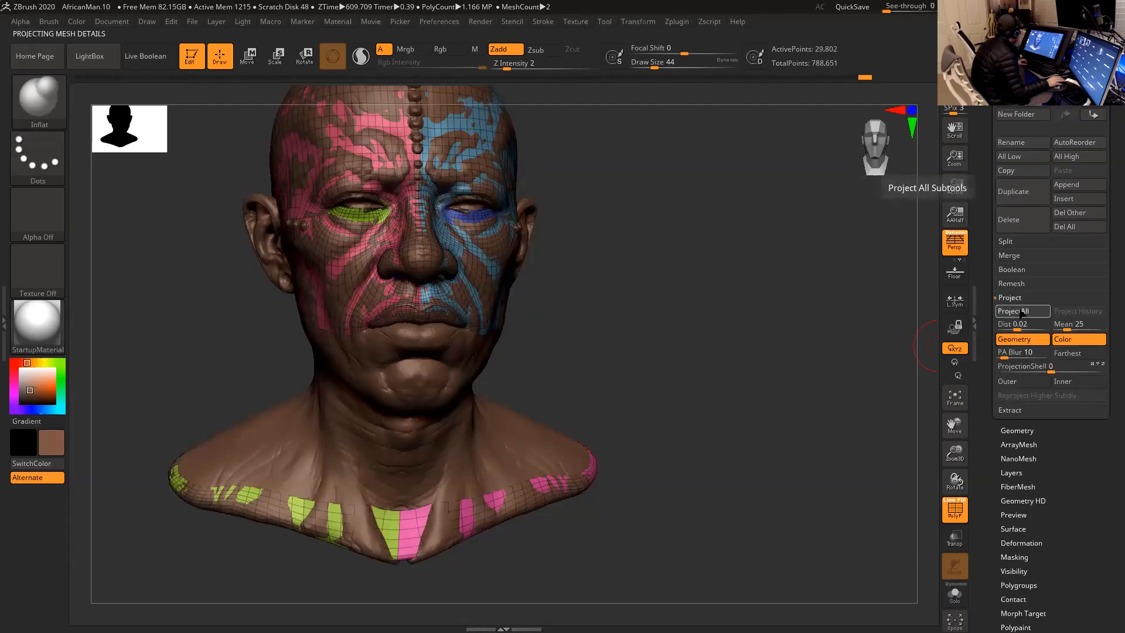
{"action": "left_click_drag", "start_coordinate": [740, 315], "coordinate": [903, 388]}
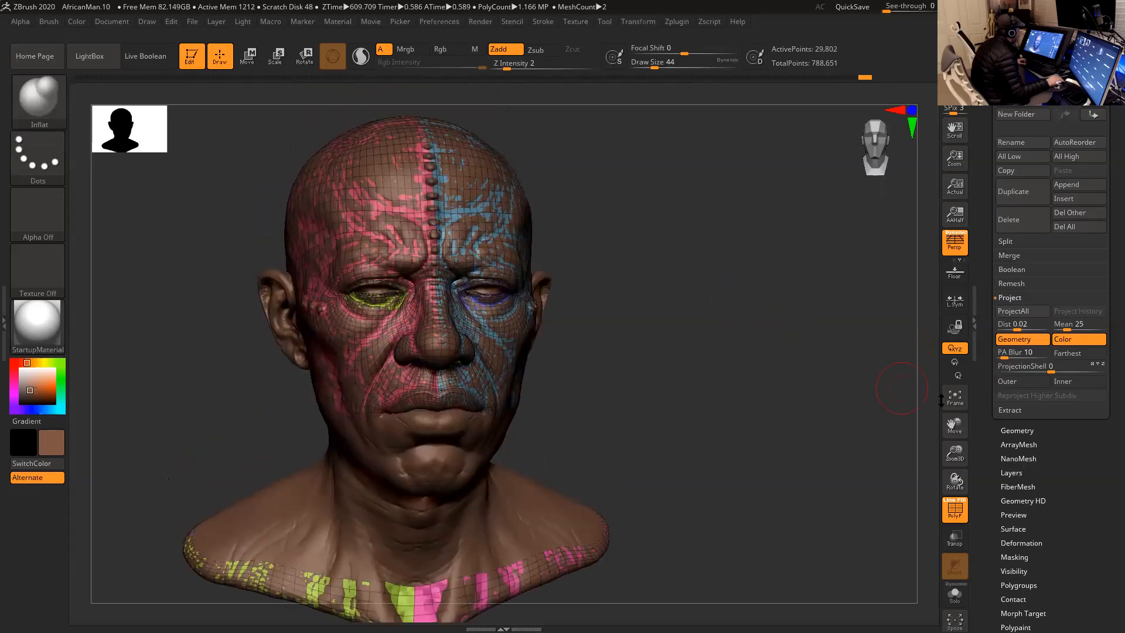
- Turn off the polyframe and hide the Sketch2 subtool so only Head2 is shown
{"action": "left_click", "coordinate": [955, 509]}
{"action": "left_click_drag", "start_coordinate": [787, 407], "coordinate": [727, 344]}
{"action": "left_click_drag", "start_coordinate": [983, 178], "coordinate": [985, 356]}
{"action": "left_click", "coordinate": [1101, 193]}
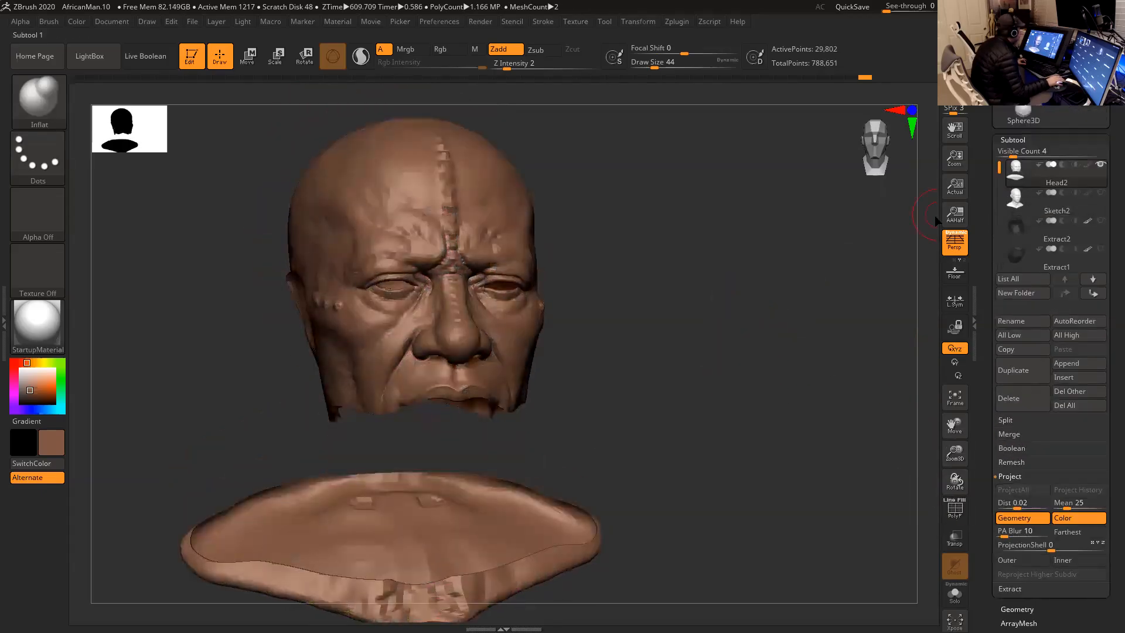
- Smooth away the two raised lumps on the underside of the bust base
{"action": "mouse_move", "coordinate": [693, 249]}
{"action": "left_mouse_down"}
{"action": "mouse_move", "coordinate": [680, 246]}
{"action": "mouse_move", "coordinate": [742, 259]}
{"action": "mouse_move", "coordinate": [741, 227]}
{"action": "mouse_move", "coordinate": [535, 326]}
{"action": "left_mouse_up"}
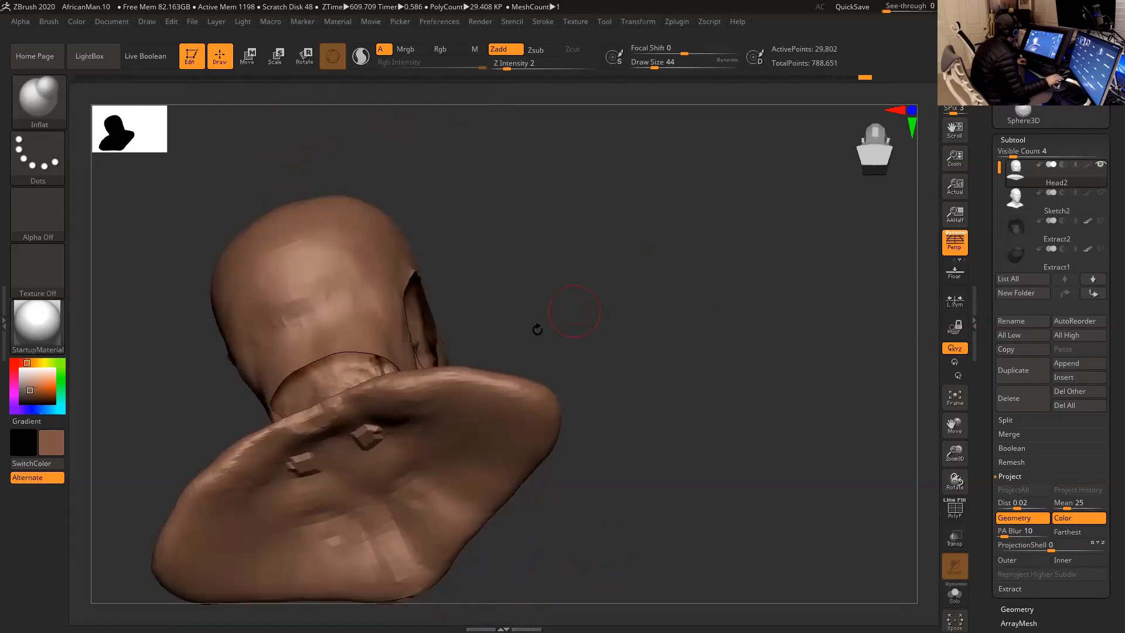
{"action": "key", "text": "shift"}
{"action": "left_click_drag", "start_coordinate": [365, 441], "coordinate": [367, 437], "text": "shift"}
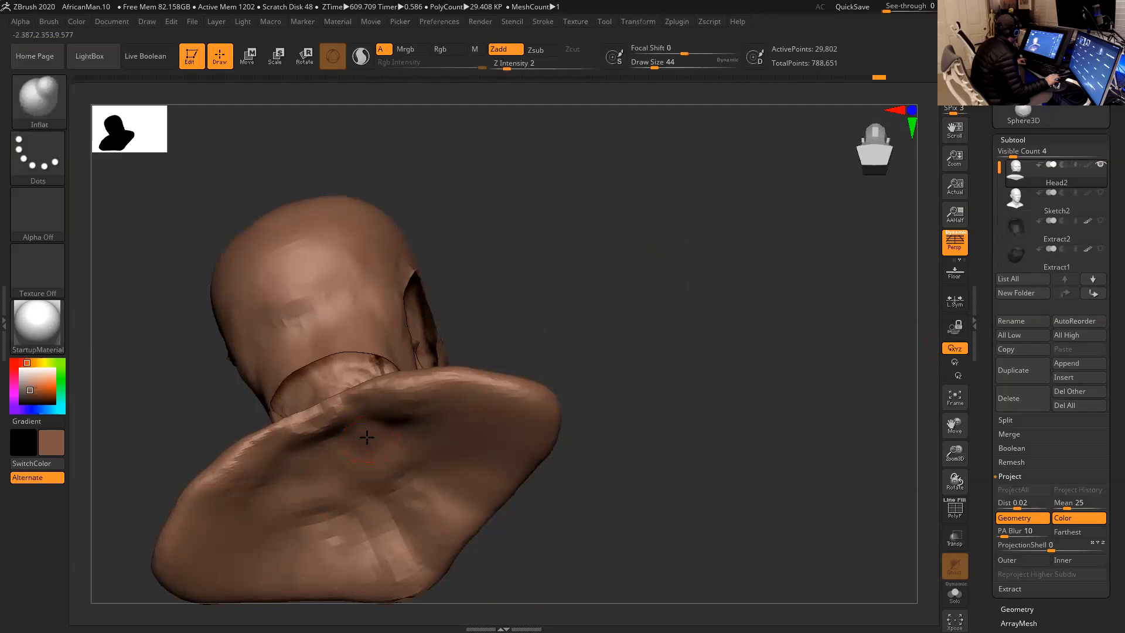
- Reduce the draw size to 20 and smooth the eyelid rims on the projected face
{"action": "mouse_move", "coordinate": [585, 332]}
{"action": "left_mouse_down"}
{"action": "mouse_move", "coordinate": [545, 394]}
{"action": "mouse_move", "coordinate": [626, 382]}
{"action": "mouse_move", "coordinate": [661, 354]}
{"action": "mouse_move", "coordinate": [661, 297]}
{"action": "mouse_move", "coordinate": [659, 327]}
{"action": "mouse_move", "coordinate": [684, 278]}
{"action": "mouse_move", "coordinate": [706, 347]}
{"action": "mouse_move", "coordinate": [657, 333]}
{"action": "mouse_move", "coordinate": [741, 319]}
{"action": "mouse_move", "coordinate": [811, 399]}
{"action": "mouse_move", "coordinate": [881, 369]}
{"action": "mouse_move", "coordinate": [877, 382]}
{"action": "mouse_move", "coordinate": [867, 375]}
{"action": "left_mouse_up"}
{"action": "key", "text": "space"}
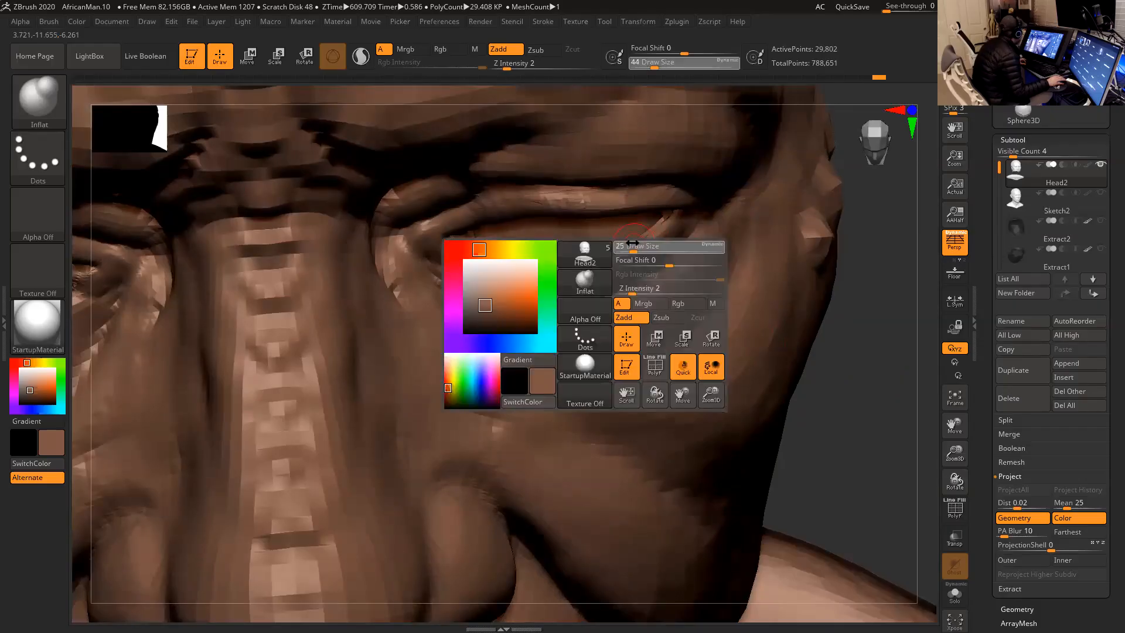
{"action": "left_click_drag", "start_coordinate": [633, 243], "coordinate": [630, 243]}
{"action": "key", "text": "shift"}
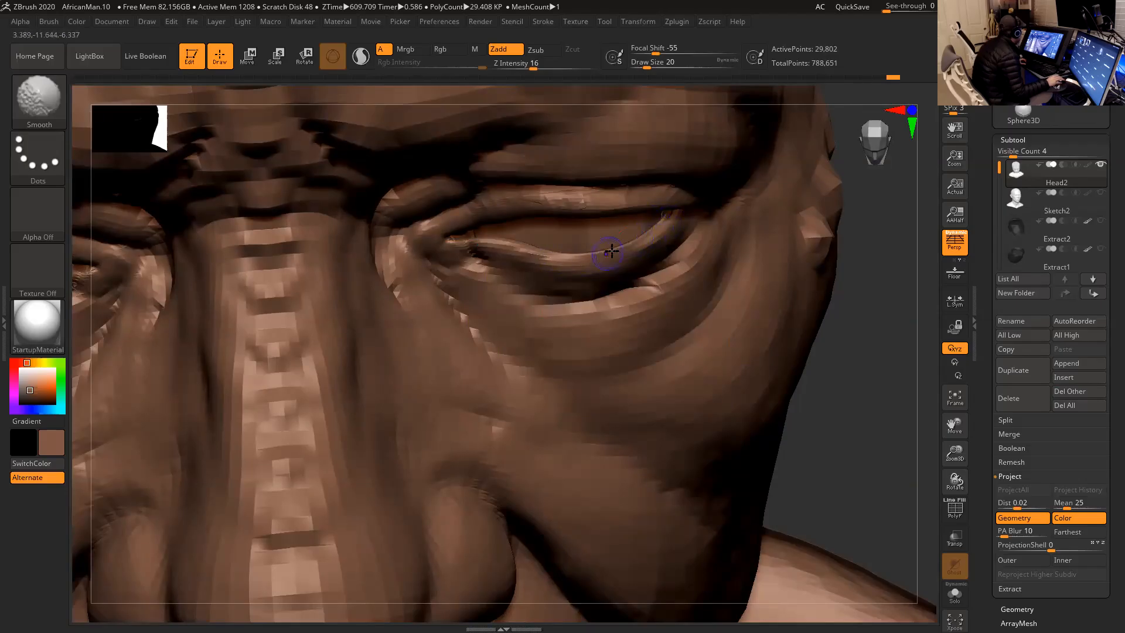
{"action": "mouse_move", "coordinate": [844, 339]}
{"action": "left_mouse_down"}
{"action": "mouse_move", "coordinate": [881, 344]}
{"action": "mouse_move", "coordinate": [836, 304]}
{"action": "mouse_move", "coordinate": [829, 264]}
{"action": "left_mouse_up"}
{"action": "key", "text": "shift"}
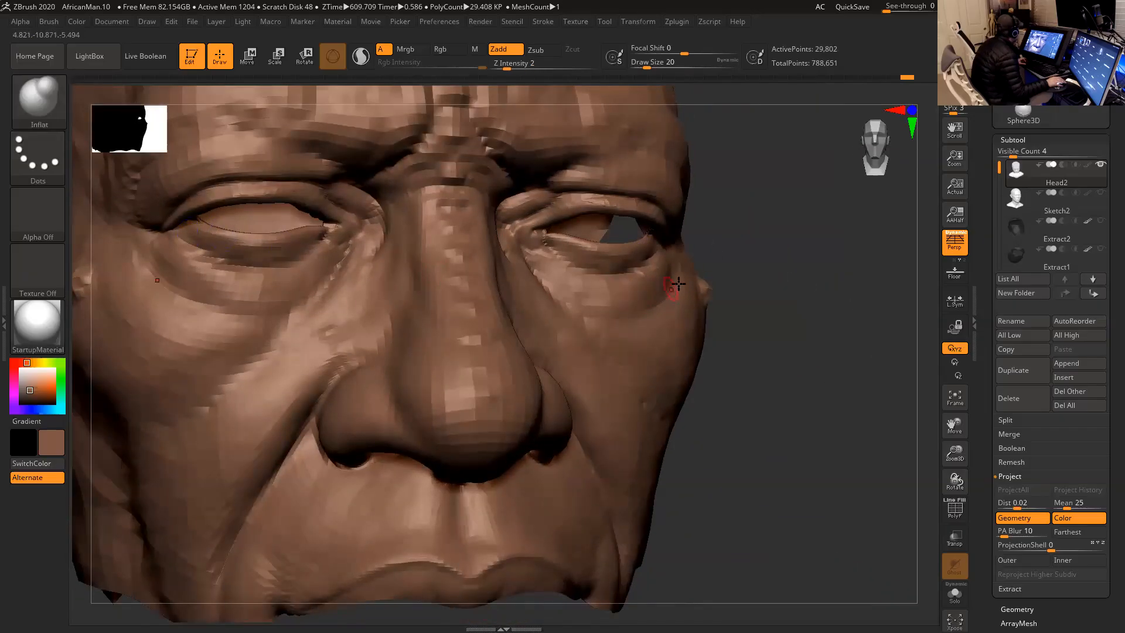
- Unhide the rest of Head2 and smooth the jagged inner corners of both eyes
{"action": "left_click", "coordinate": [740, 252], "text": "ctrl+shift"}
{"action": "left_click_drag", "start_coordinate": [756, 218], "coordinate": [737, 238]}
{"action": "right_click_drag", "start_coordinate": [737, 238], "coordinate": [734, 198]}
{"action": "key", "text": "shift"}
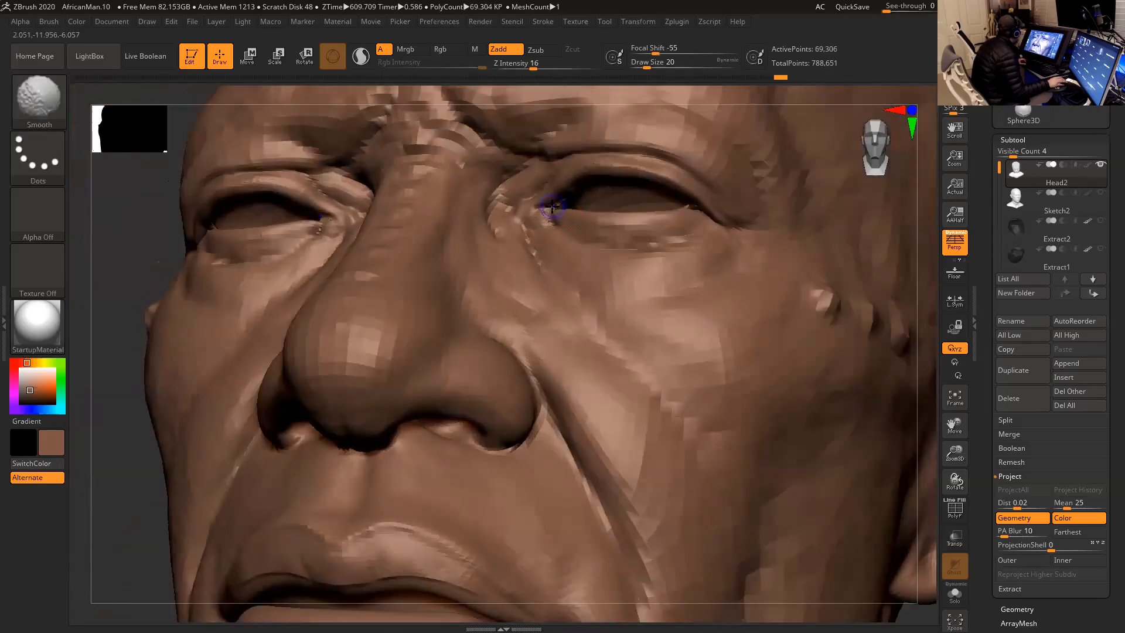
{"action": "left_click_drag", "start_coordinate": [541, 212], "coordinate": [501, 235], "text": "shift"}
{"action": "left_click_drag", "start_coordinate": [151, 233], "coordinate": [269, 227]}
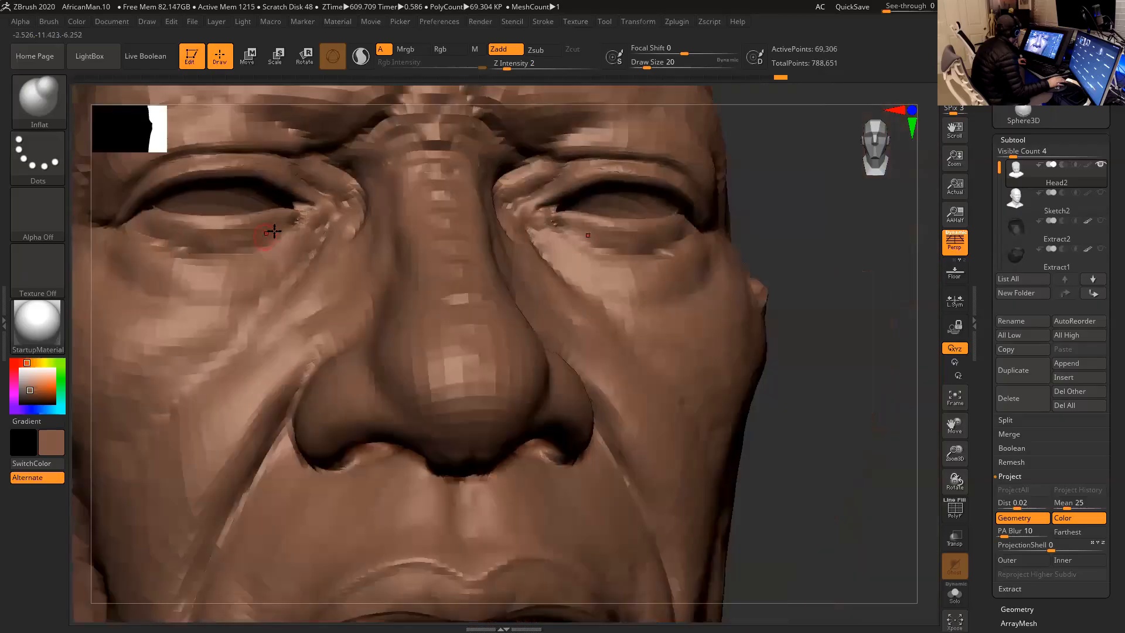
{"action": "key", "text": "shift"}
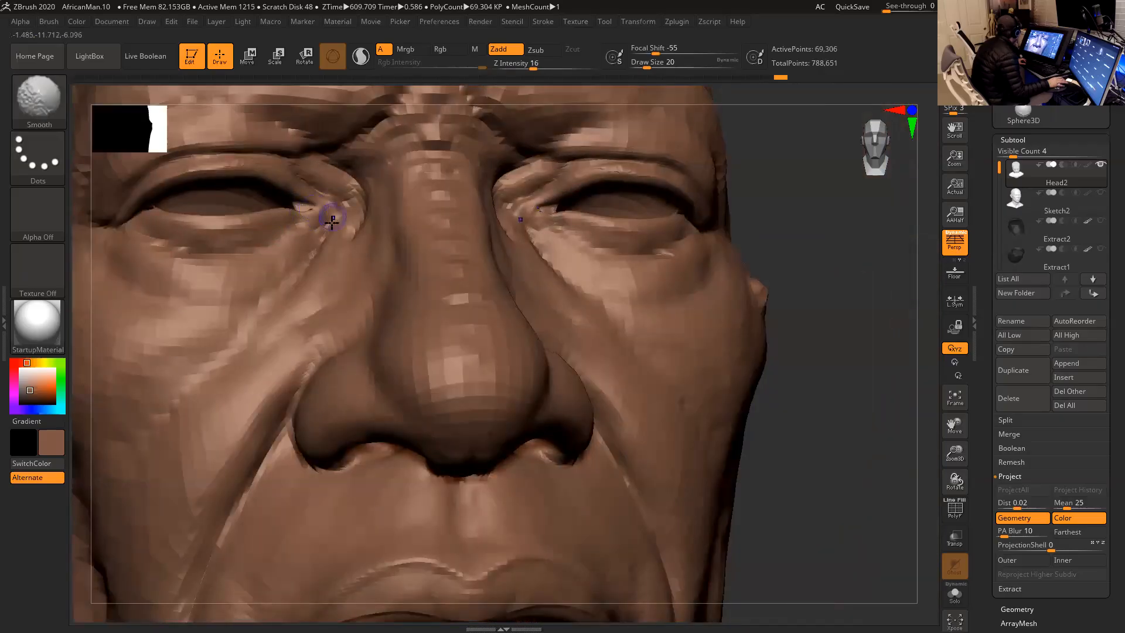
{"action": "left_click_drag", "start_coordinate": [776, 186], "coordinate": [422, 199]}
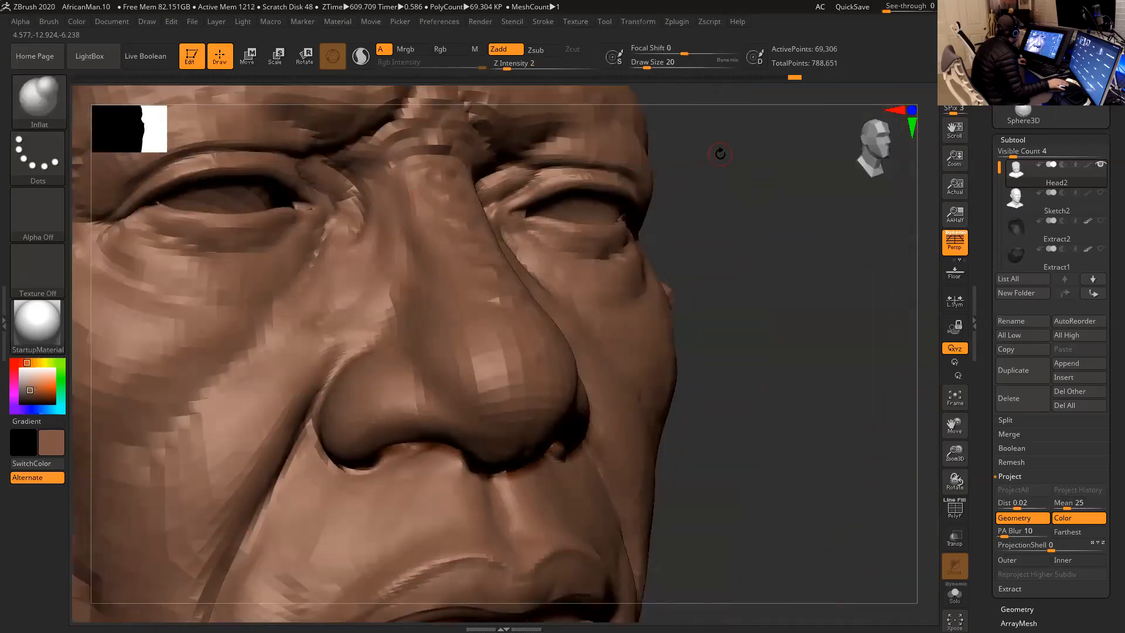
- Turn on the polyframe and refine the upper eyelid folds with the Inflat brush at draw size 23
{"action": "left_click_drag", "start_coordinate": [720, 153], "coordinate": [675, 145]}
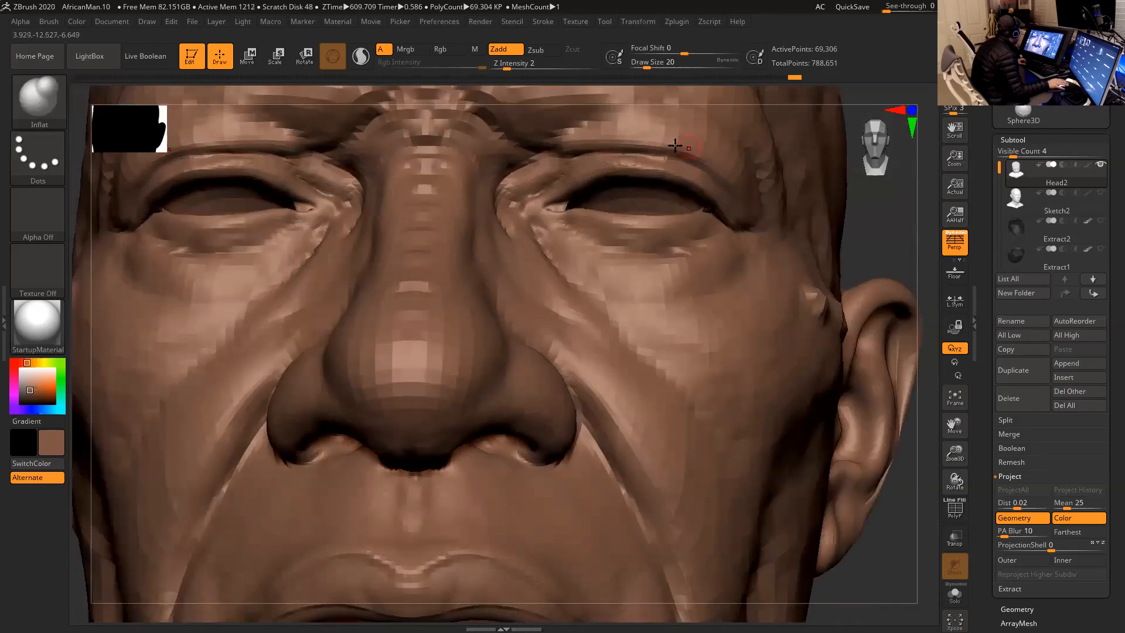
{"action": "left_click", "coordinate": [955, 510]}
{"action": "key", "text": "space"}
{"action": "mouse_move", "coordinate": [623, 165]}
{"action": "left_mouse_down"}
{"action": "mouse_move", "coordinate": [643, 162]}
{"action": "mouse_move", "coordinate": [606, 161]}
{"action": "mouse_move", "coordinate": [681, 166]}
{"action": "mouse_move", "coordinate": [613, 158]}
{"action": "mouse_move", "coordinate": [678, 176]}
{"action": "left_mouse_up"}
{"action": "mouse_move", "coordinate": [865, 216]}
{"action": "left_mouse_down"}
{"action": "mouse_move", "coordinate": [881, 234]}
{"action": "mouse_move", "coordinate": [846, 209]}
{"action": "mouse_move", "coordinate": [804, 213]}
{"action": "mouse_move", "coordinate": [846, 209]}
{"action": "mouse_move", "coordinate": [825, 215]}
{"action": "left_mouse_up"}
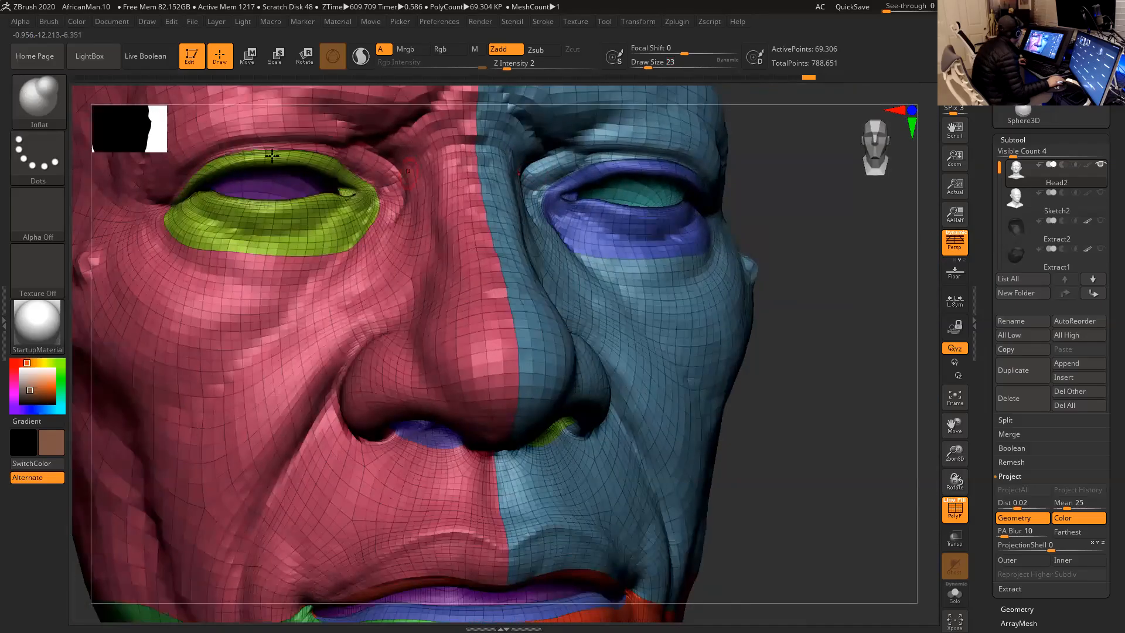
{"action": "left_click_drag", "start_coordinate": [243, 152], "coordinate": [289, 150], "text": "shift"}
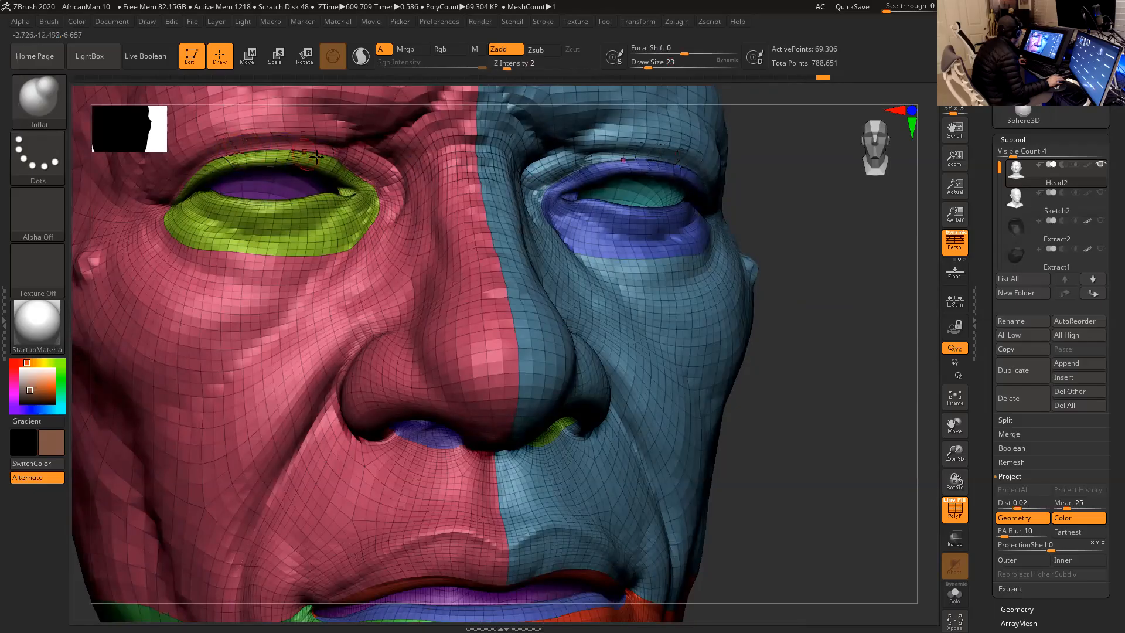
{"action": "key", "text": "shift"}
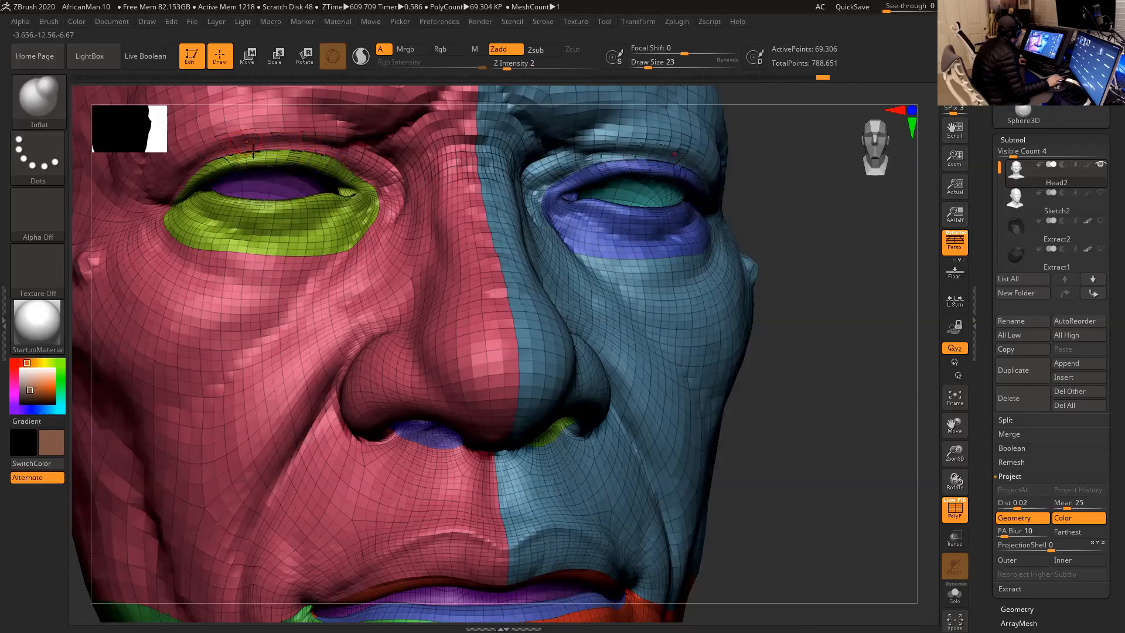
- Show Sketch2 and pull the mouth line up toward it with the Move Topological brush at draw size 94
{"action": "left_click_drag", "start_coordinate": [840, 248], "coordinate": [727, 276], "text": "alt"}
{"action": "left_click_drag", "start_coordinate": [733, 320], "coordinate": [821, 258], "text": "alt"}
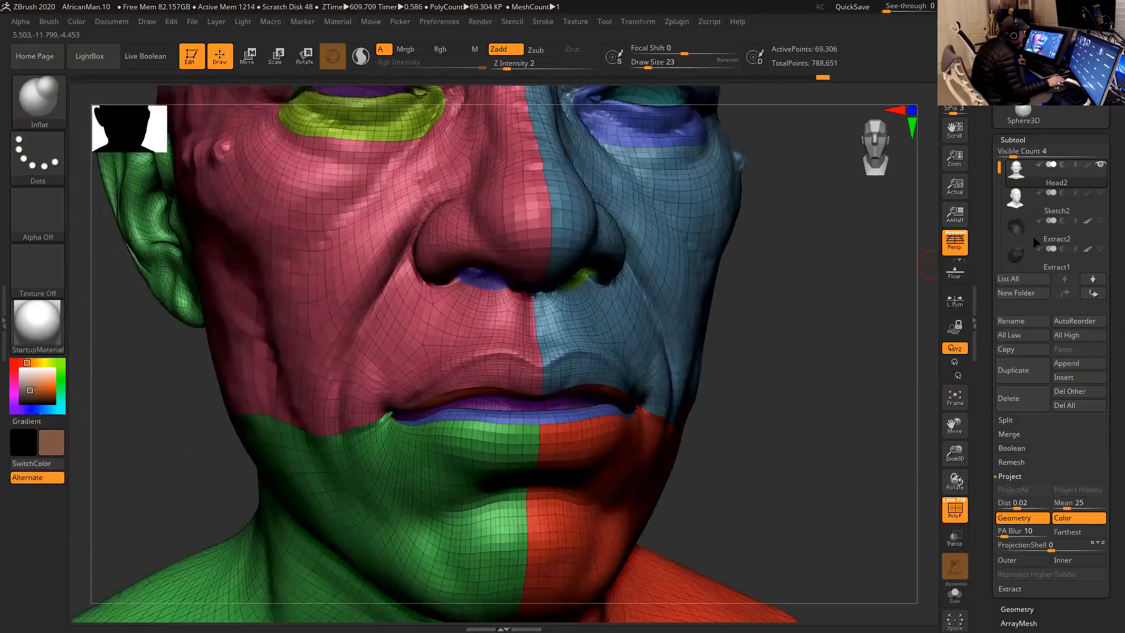
{"action": "left_click", "coordinate": [1097, 192]}
{"action": "left_click_drag", "start_coordinate": [877, 297], "coordinate": [849, 301], "text": "shift"}
{"action": "key", "text": "space"}
{"action": "left_click", "coordinate": [659, 347]}
{"action": "key", "text": "b"}
{"action": "key", "text": "m"}
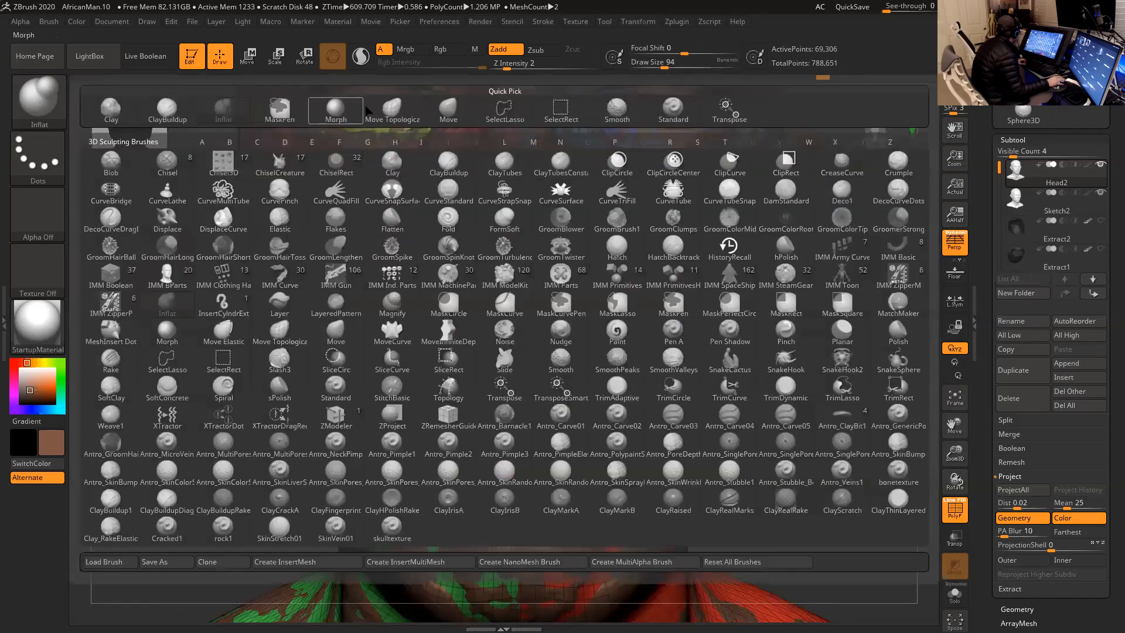
{"action": "key", "text": "t"}
{"action": "left_click_drag", "start_coordinate": [560, 403], "coordinate": [561, 386]}
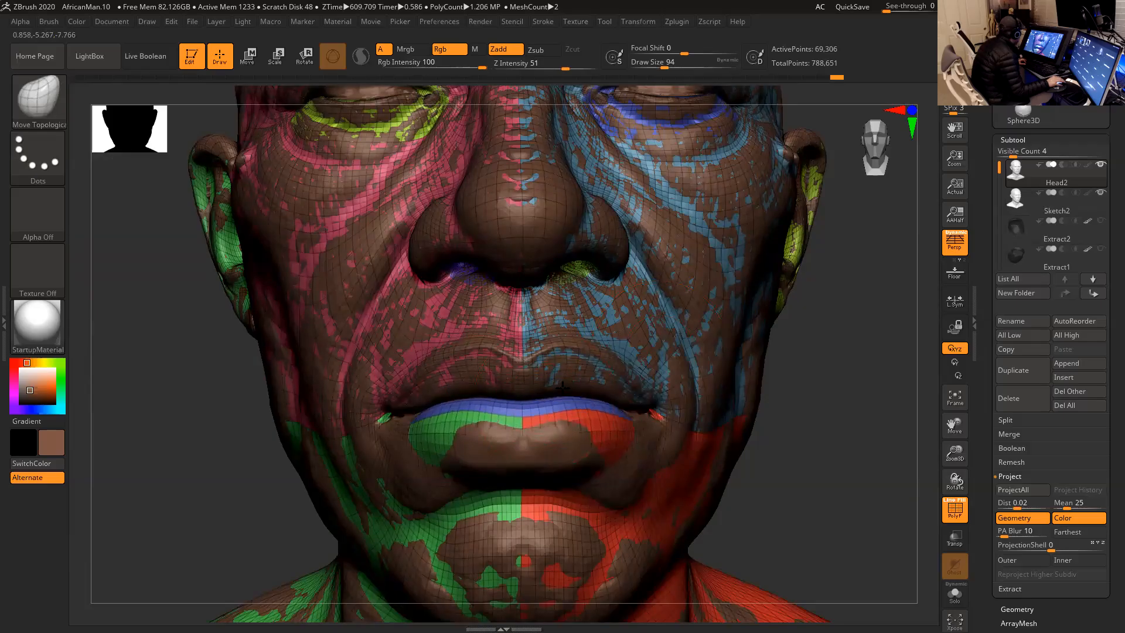
- Reshape the lower lip and mouth corners with Move Topological to follow the Sketch2 sculpt
{"action": "left_click_drag", "start_coordinate": [833, 416], "coordinate": [918, 418]}
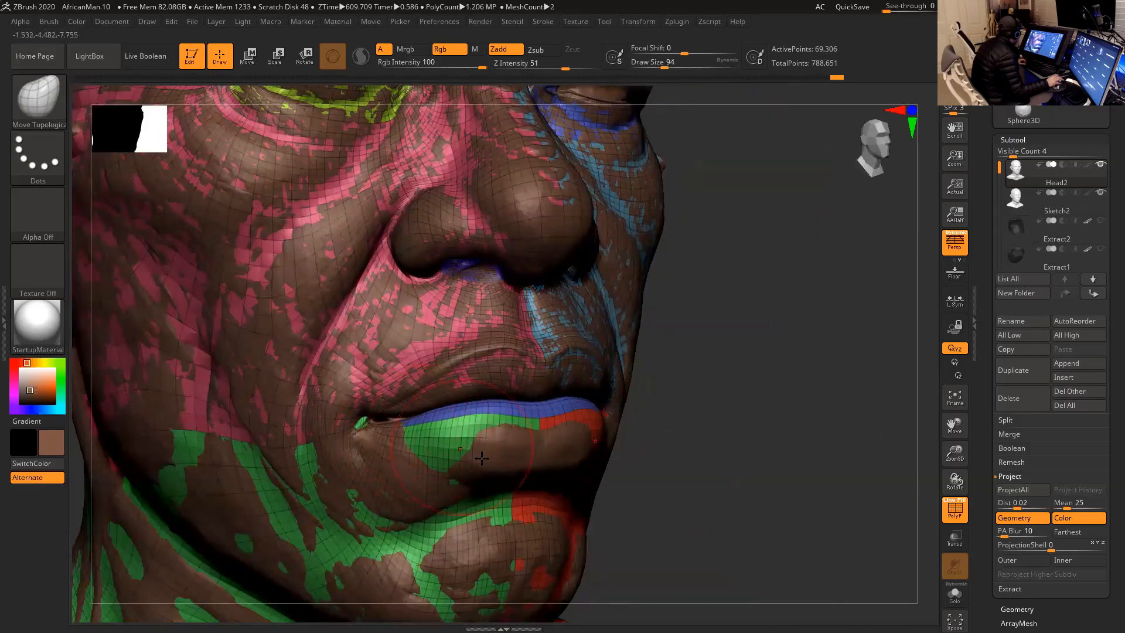
{"action": "left_click_drag", "start_coordinate": [516, 453], "coordinate": [523, 464]}
{"action": "mouse_move", "coordinate": [636, 469]}
{"action": "left_mouse_down"}
{"action": "mouse_move", "coordinate": [699, 473]}
{"action": "mouse_move", "coordinate": [761, 420]}
{"action": "mouse_move", "coordinate": [644, 410]}
{"action": "mouse_move", "coordinate": [700, 371]}
{"action": "left_mouse_up"}
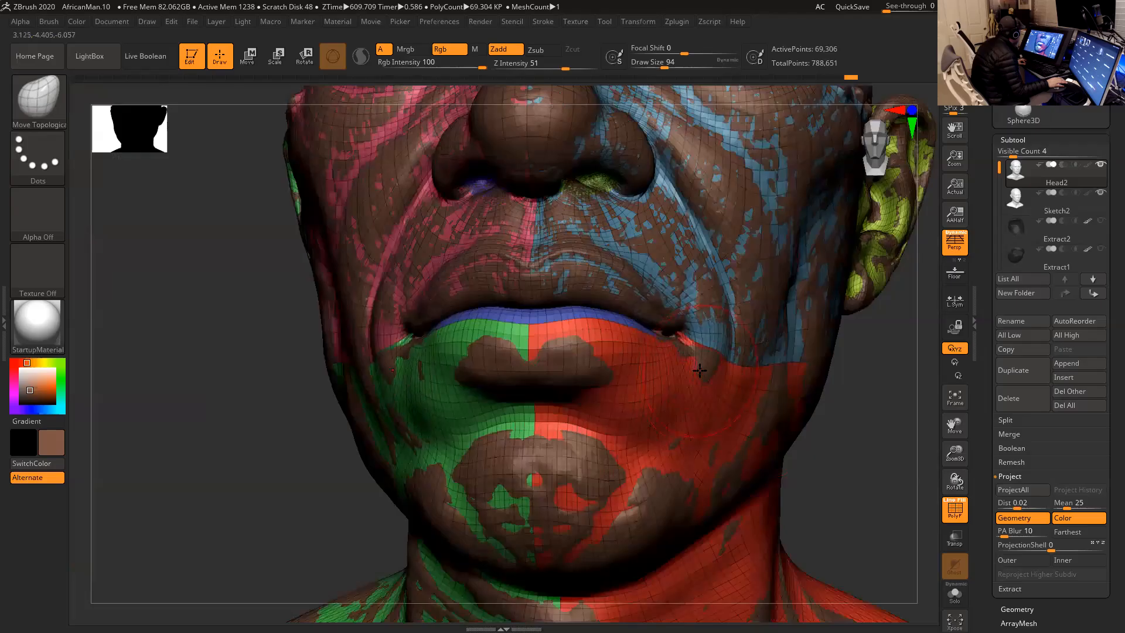
{"action": "left_click_drag", "start_coordinate": [290, 452], "coordinate": [662, 411]}
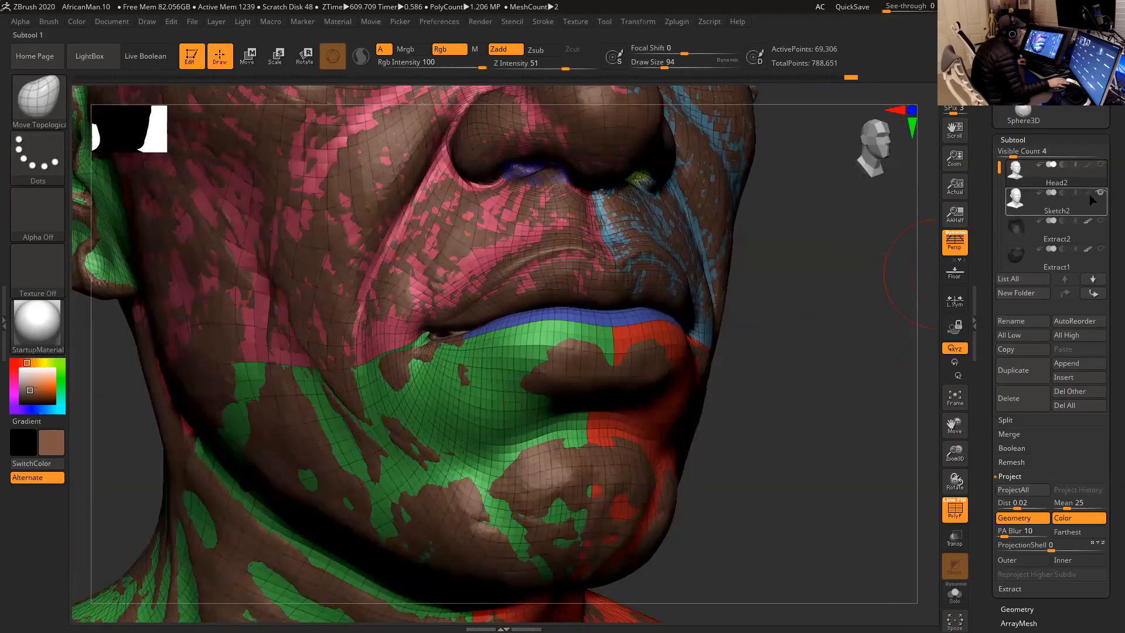
- Hide Sketch2 and smooth the pinched polygons at the mouth corners, with the draw size reduced to 33
{"action": "left_click", "coordinate": [1100, 193]}
{"action": "left_click_drag", "start_coordinate": [849, 285], "coordinate": [885, 299]}
{"action": "key", "text": "space"}
{"action": "left_click_drag", "start_coordinate": [570, 327], "coordinate": [544, 325]}
{"action": "key", "text": "space"}
{"action": "mouse_move", "coordinate": [738, 337]}
{"action": "left_mouse_down"}
{"action": "mouse_move", "coordinate": [842, 368]}
{"action": "mouse_move", "coordinate": [639, 333]}
{"action": "left_mouse_up"}
{"action": "key", "text": "space"}
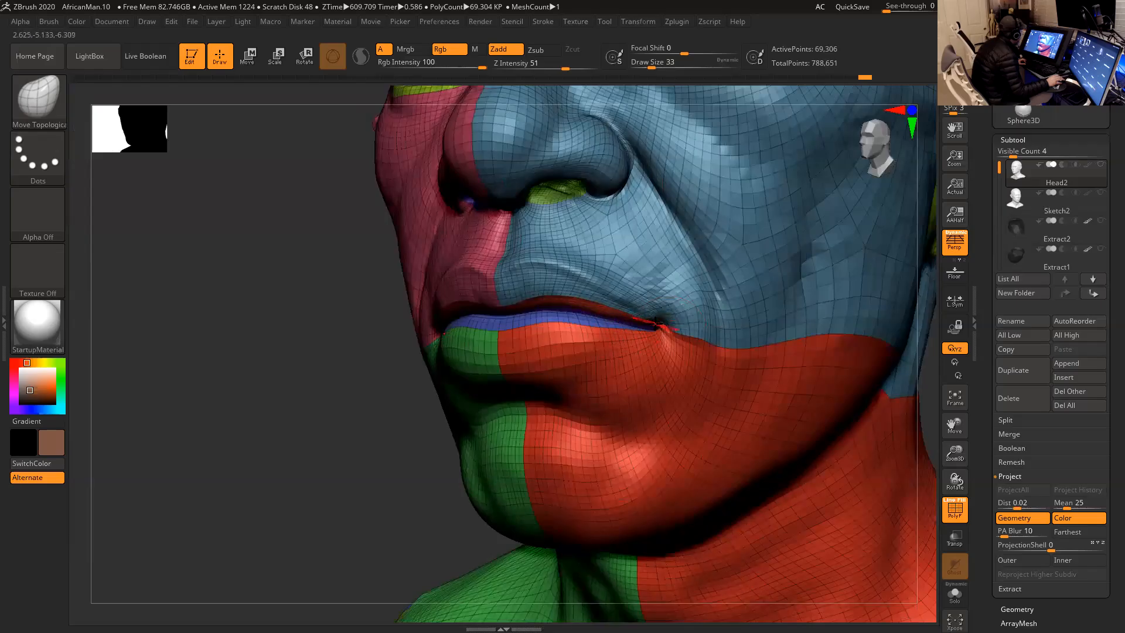
{"action": "key", "text": "shift"}
- Turn off the polyframe and smooth the upper lip along the mouth line at draw size 20
{"action": "key", "text": "space"}
{"action": "left_click", "coordinate": [603, 323]}
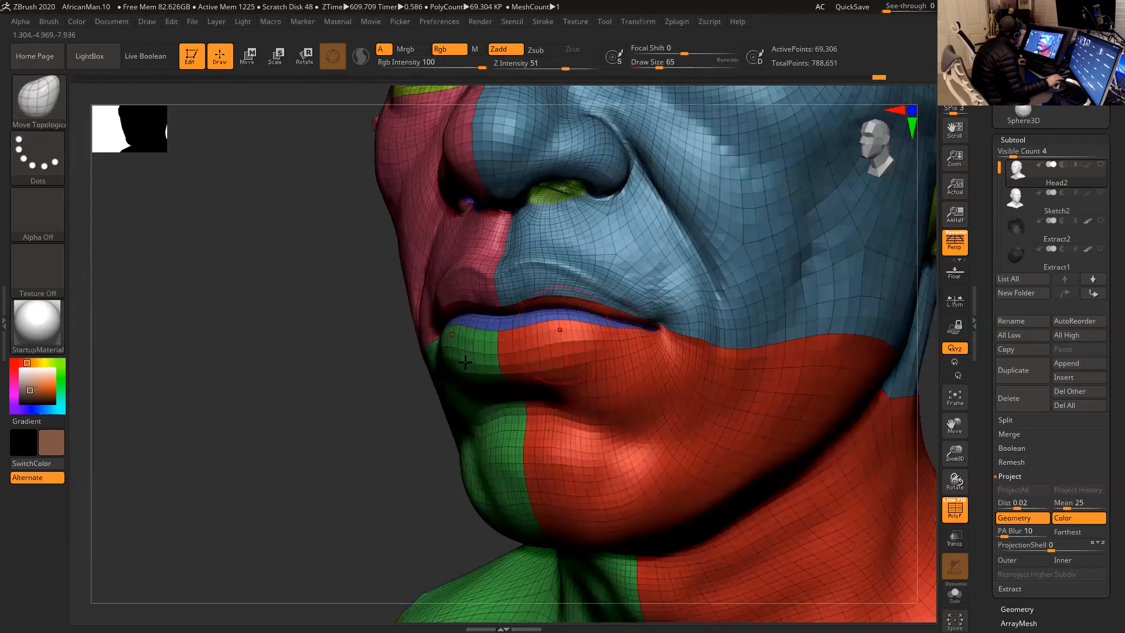
{"action": "left_click_drag", "start_coordinate": [363, 376], "coordinate": [891, 469], "text": "shift"}
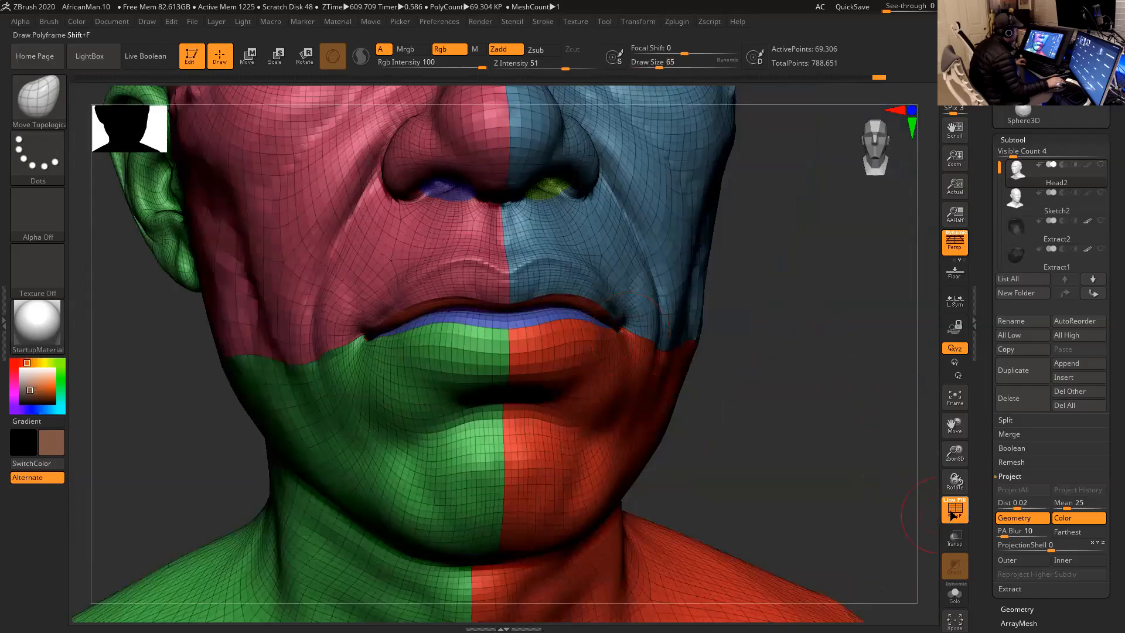
{"action": "left_click", "coordinate": [953, 515]}
{"action": "key", "text": "space"}
{"action": "left_click", "coordinate": [544, 299]}
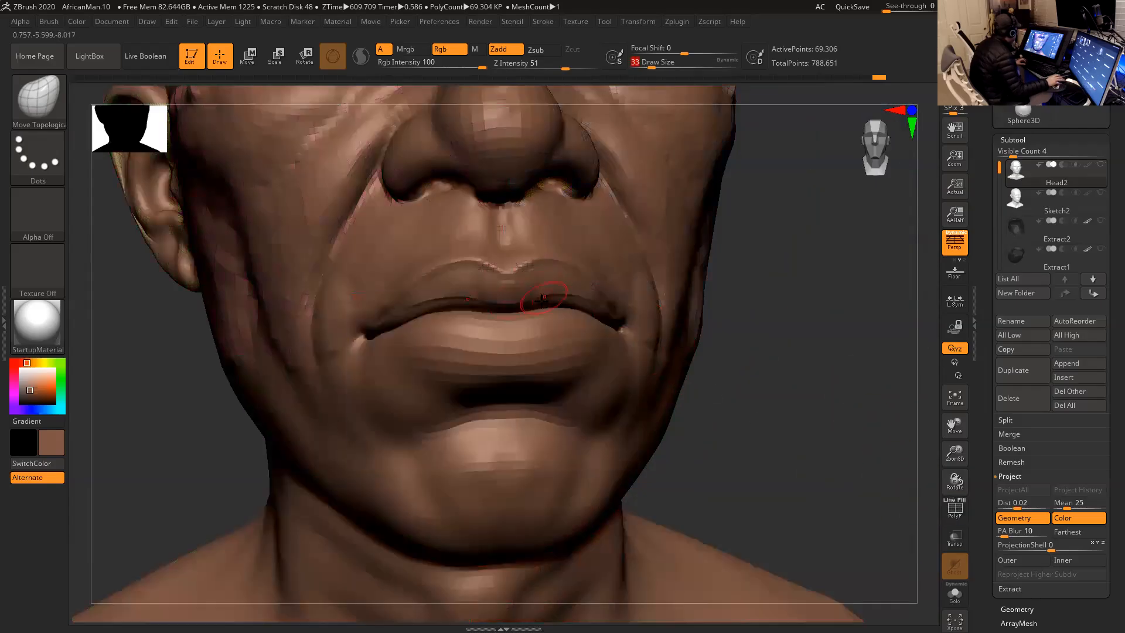
{"action": "key", "text": "space"}
{"action": "key", "text": "shift"}
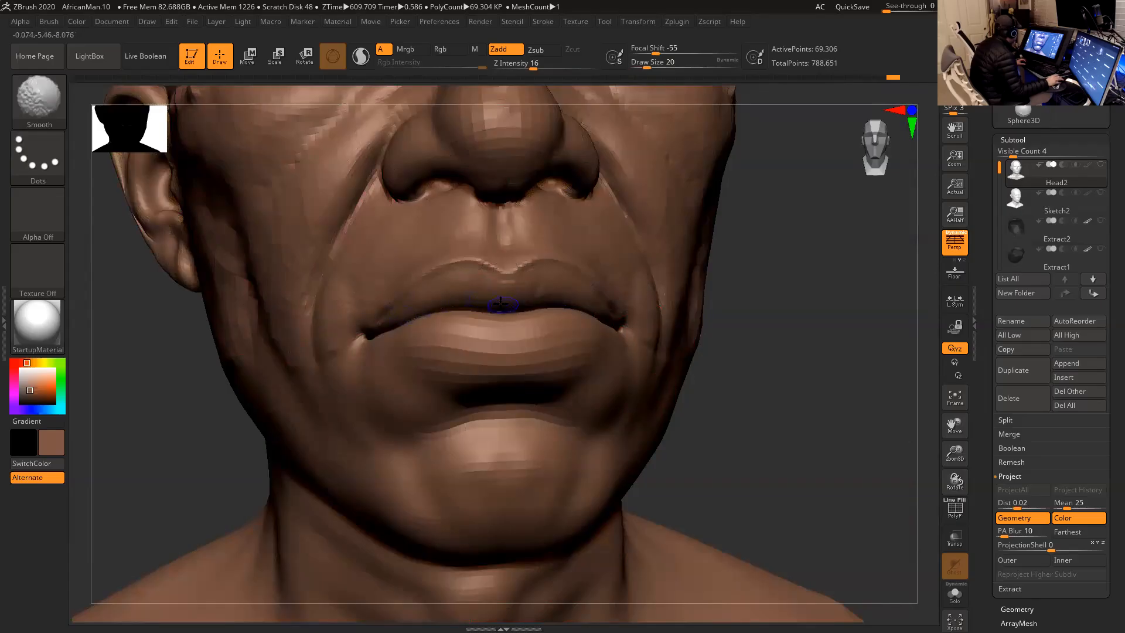
- Mask the head around the lower lip with a Transpose topological mask and place the gizmo on the upper lip
{"action": "key", "text": "r"}
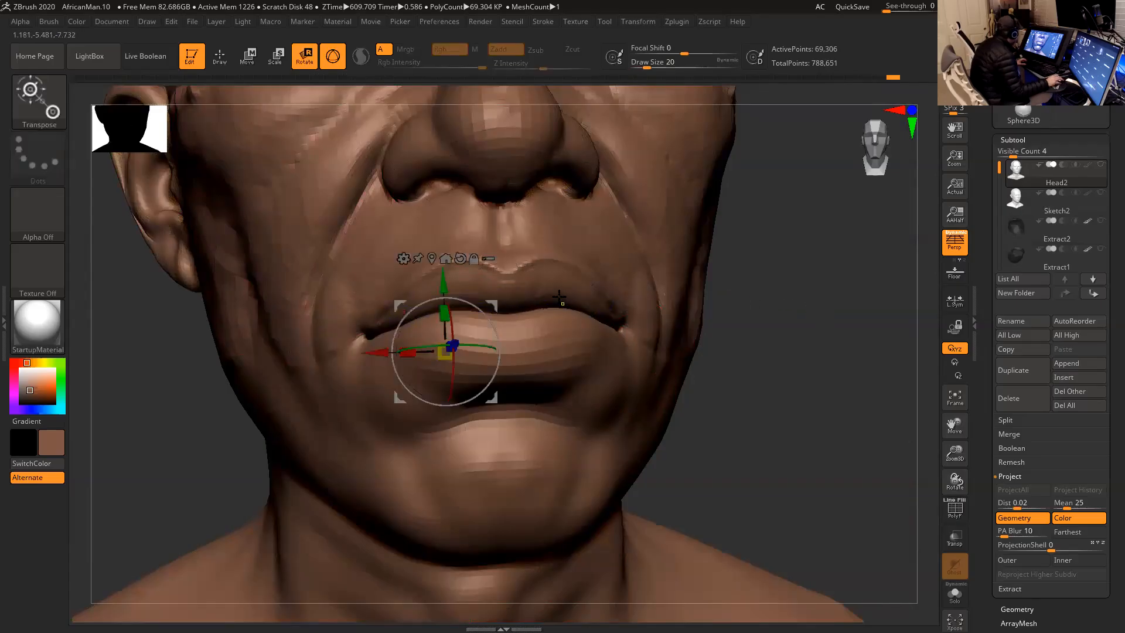
{"action": "left_click", "coordinate": [560, 297], "text": "ctrl"}
{"action": "left_click_drag", "start_coordinate": [558, 294], "coordinate": [558, 284], "text": "ctrl"}
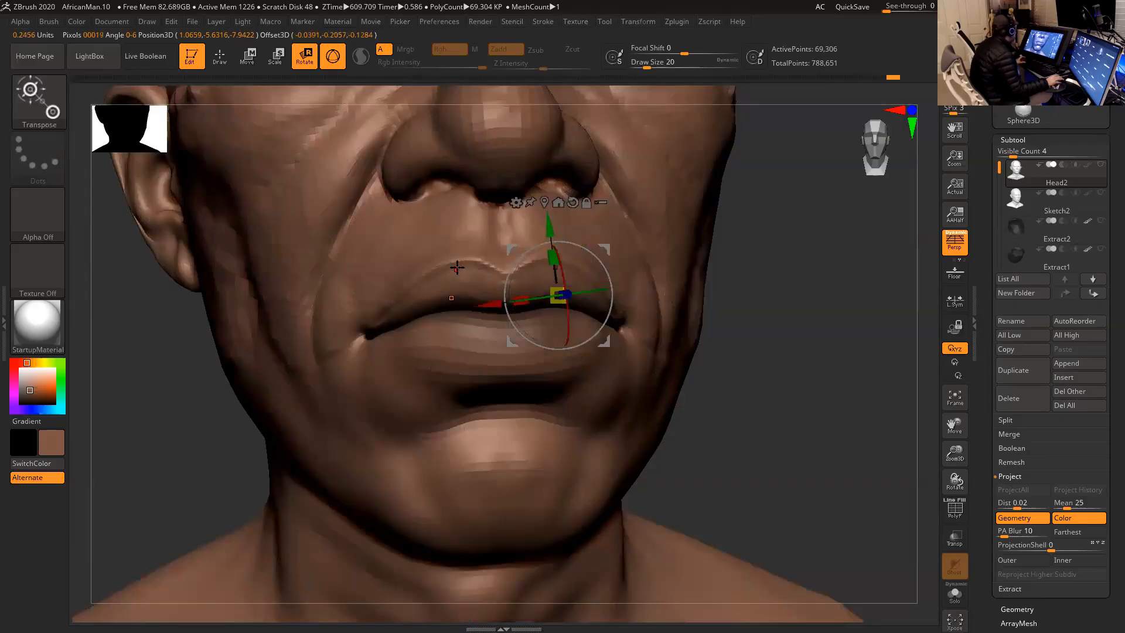
{"action": "left_click_drag", "start_coordinate": [456, 266], "coordinate": [477, 285], "text": "ctrl"}
{"action": "left_click_drag", "start_coordinate": [553, 345], "coordinate": [546, 309], "text": "ctrl"}
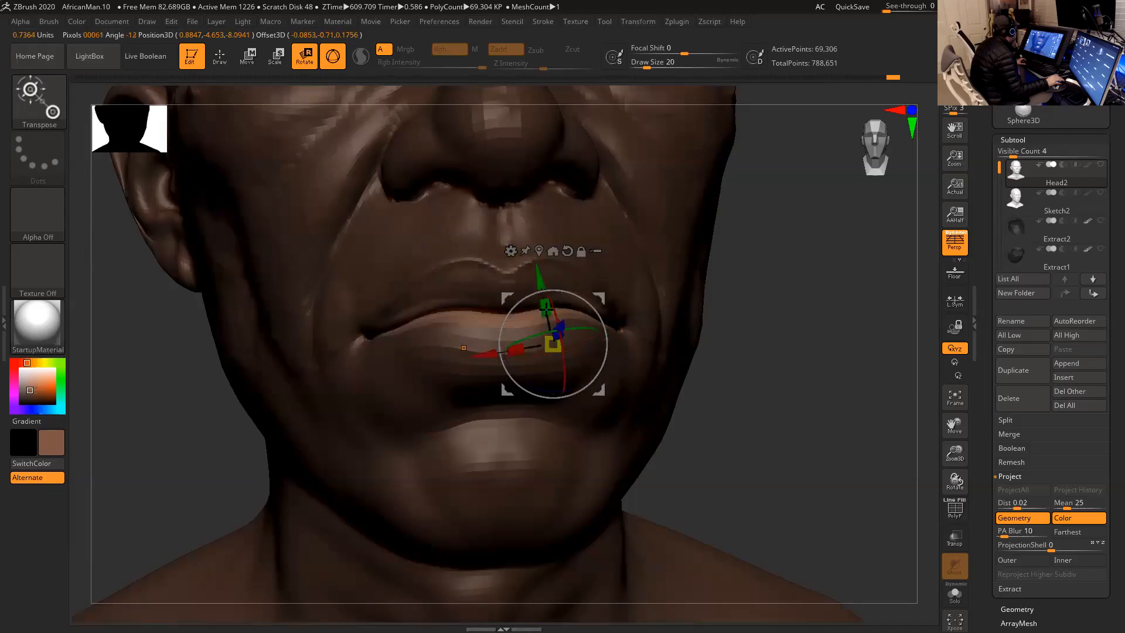
{"action": "left_click_drag", "start_coordinate": [814, 329], "coordinate": [691, 319]}
{"action": "left_click", "coordinate": [428, 275]}
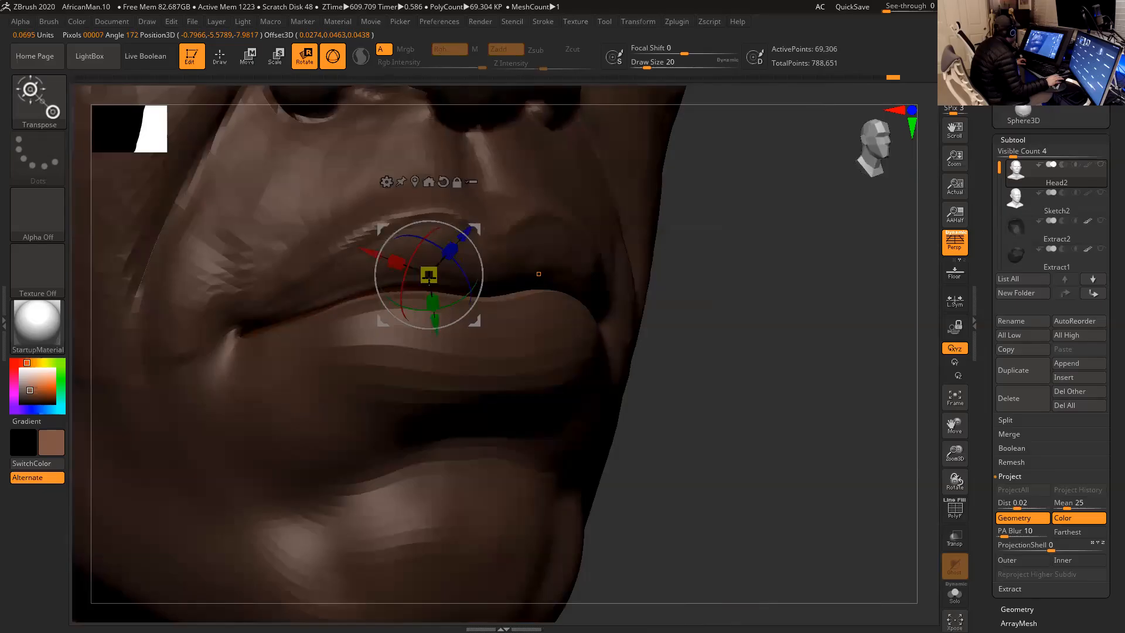
- Clear the lip mask, return to Draw mode and smooth the lower neck and chest at draw size 51
{"action": "mouse_move", "coordinate": [671, 322]}
{"action": "left_mouse_down"}
{"action": "mouse_move", "coordinate": [858, 394]}
{"action": "mouse_move", "coordinate": [791, 311]}
{"action": "mouse_move", "coordinate": [791, 288]}
{"action": "mouse_move", "coordinate": [798, 313]}
{"action": "left_mouse_up"}
{"action": "mouse_move", "coordinate": [730, 340]}
{"action": "left_mouse_down"}
{"action": "mouse_move", "coordinate": [721, 329]}
{"action": "mouse_move", "coordinate": [754, 322]}
{"action": "mouse_move", "coordinate": [764, 362]}
{"action": "mouse_move", "coordinate": [759, 349]}
{"action": "mouse_move", "coordinate": [749, 360]}
{"action": "mouse_move", "coordinate": [701, 291]}
{"action": "mouse_move", "coordinate": [674, 304]}
{"action": "mouse_move", "coordinate": [643, 289]}
{"action": "mouse_move", "coordinate": [648, 304]}
{"action": "mouse_move", "coordinate": [618, 287]}
{"action": "left_mouse_up"}
{"action": "key", "text": "space"}
{"action": "key", "text": "q"}
{"action": "mouse_move", "coordinate": [548, 432]}
{"action": "left_mouse_down", "text": "shift"}
{"action": "mouse_move", "coordinate": [490, 470]}
{"action": "mouse_move", "coordinate": [473, 452]}
{"action": "mouse_move", "coordinate": [539, 455]}
{"action": "left_mouse_up", "text": "shift"}
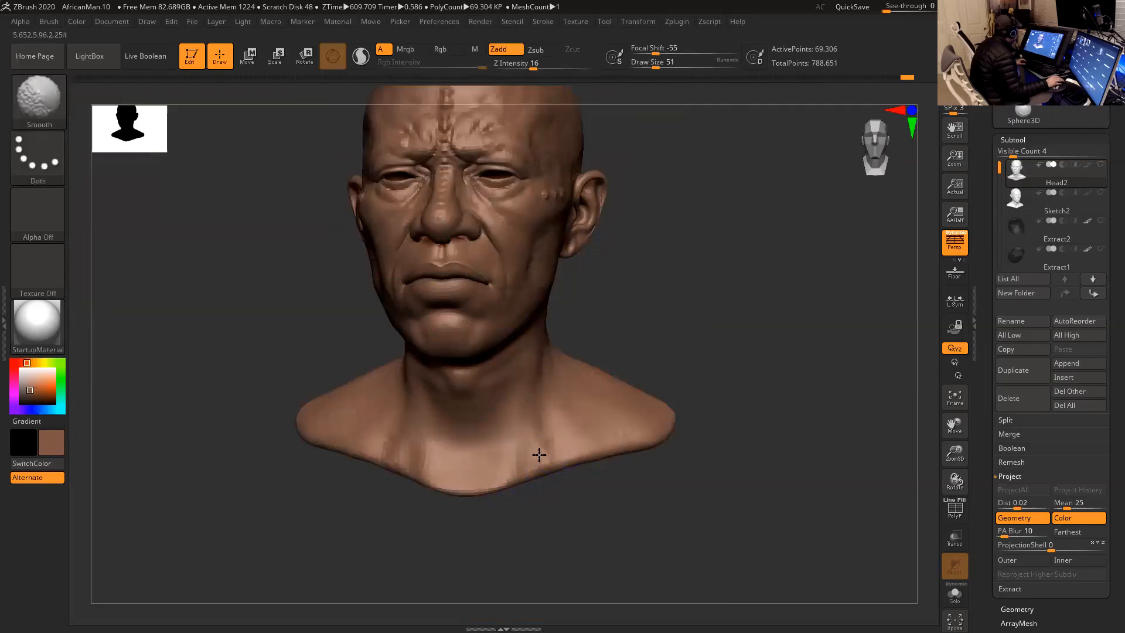
- Adjust the upper eyelids with Move Topological and mask the area around the ears
{"action": "mouse_move", "coordinate": [673, 321]}
{"action": "left_mouse_down"}
{"action": "mouse_move", "coordinate": [605, 321]}
{"action": "mouse_move", "coordinate": [623, 322]}
{"action": "mouse_move", "coordinate": [627, 365]}
{"action": "left_mouse_up"}
{"action": "left_click_drag", "start_coordinate": [638, 298], "coordinate": [620, 298]}
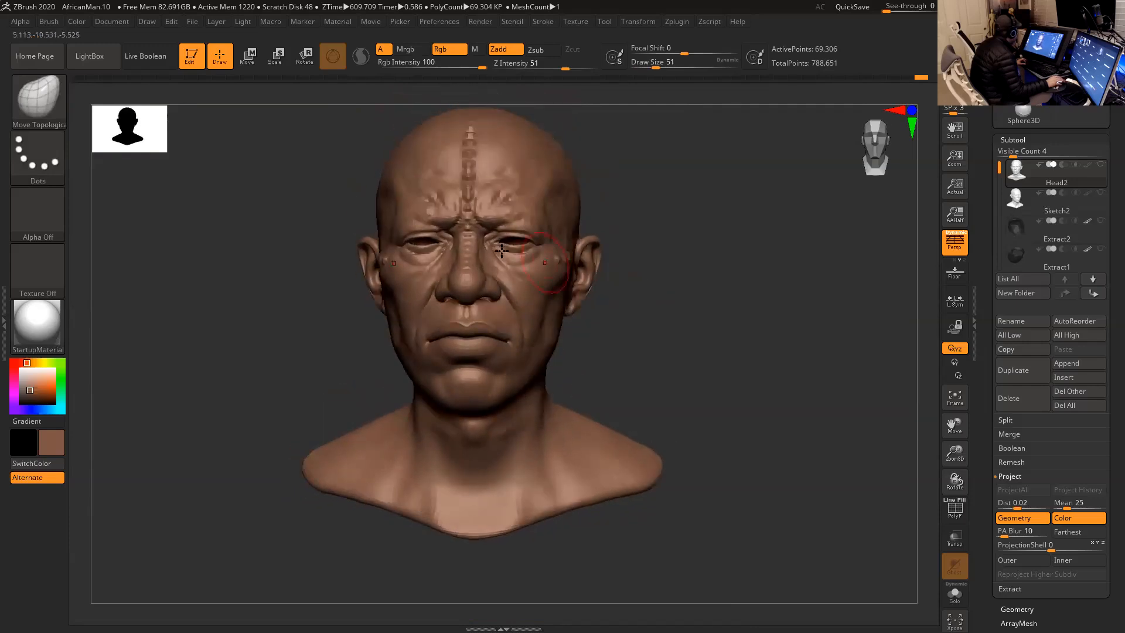
{"action": "left_click_drag", "start_coordinate": [501, 241], "coordinate": [514, 238], "text": "ctrl"}
{"action": "mouse_move", "coordinate": [684, 254]}
{"action": "left_mouse_down"}
{"action": "mouse_move", "coordinate": [643, 293]}
{"action": "mouse_move", "coordinate": [658, 236]}
{"action": "left_mouse_up"}
{"action": "mouse_move", "coordinate": [736, 257]}
{"action": "left_mouse_down"}
{"action": "mouse_move", "coordinate": [692, 257]}
{"action": "mouse_move", "coordinate": [659, 240]}
{"action": "mouse_move", "coordinate": [636, 281]}
{"action": "left_mouse_up"}
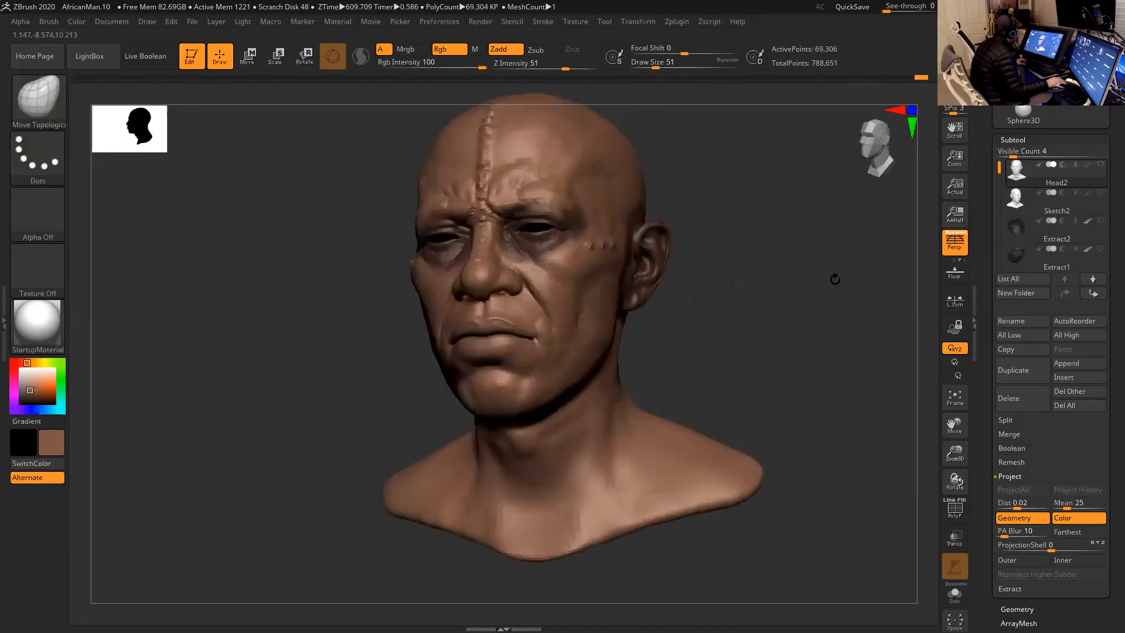
{"action": "left_click_drag", "start_coordinate": [836, 276], "coordinate": [758, 289]}
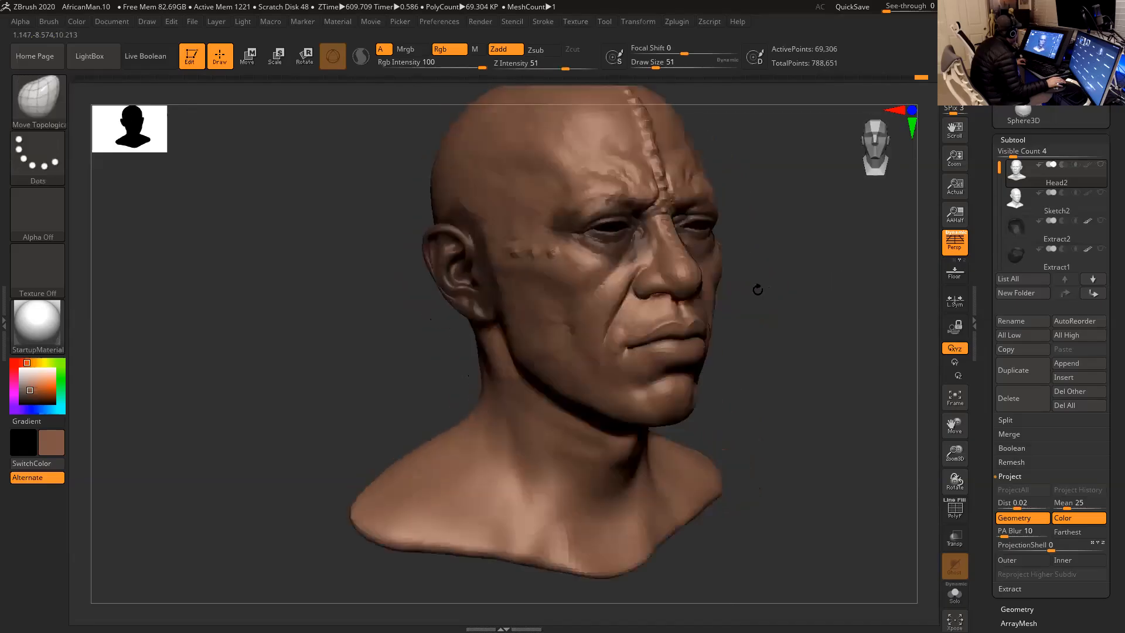
- Smooth the side of the neck beneath and around the masked ear at draw size 31
{"action": "key", "text": "space"}
{"action": "key", "text": "shift"}
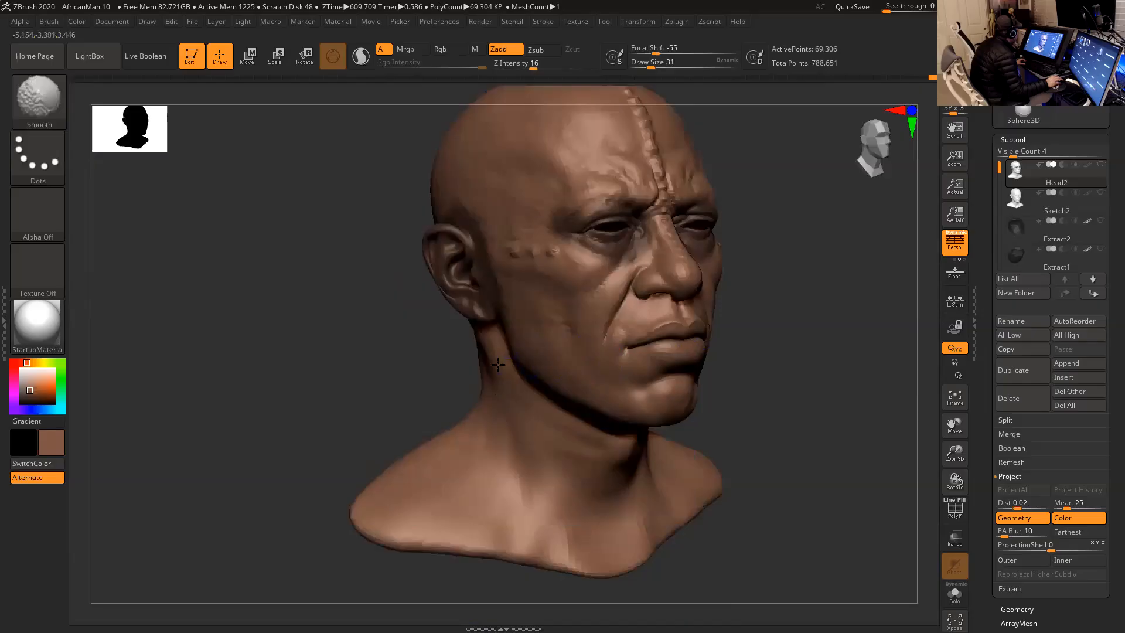
{"action": "left_click_drag", "start_coordinate": [742, 358], "coordinate": [788, 344]}
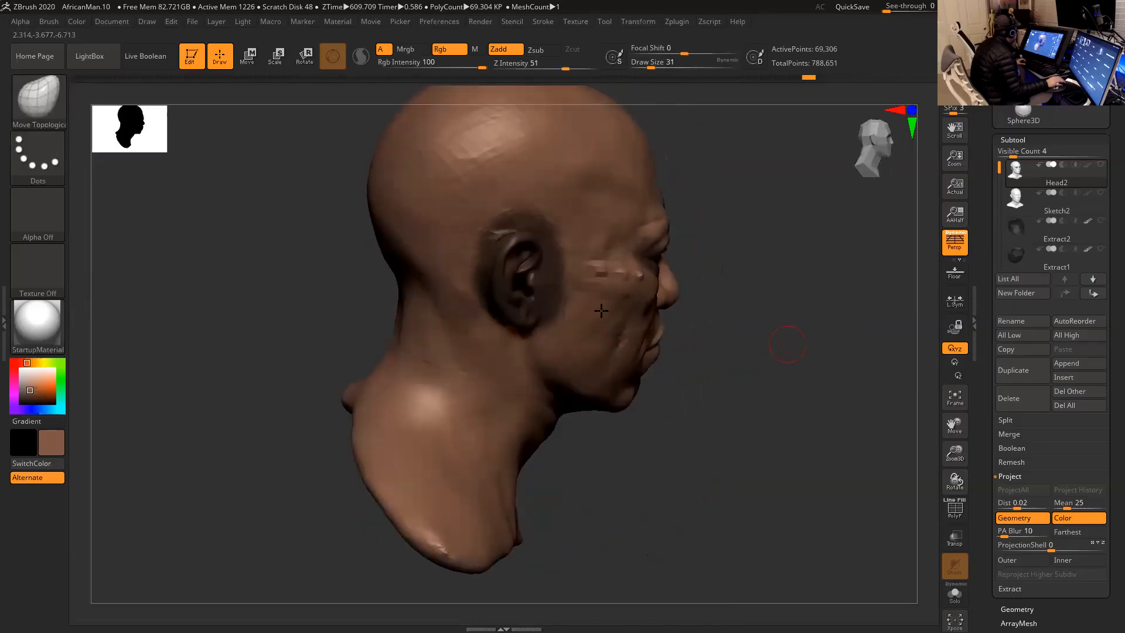
{"action": "left_click_drag", "start_coordinate": [694, 380], "coordinate": [716, 375]}
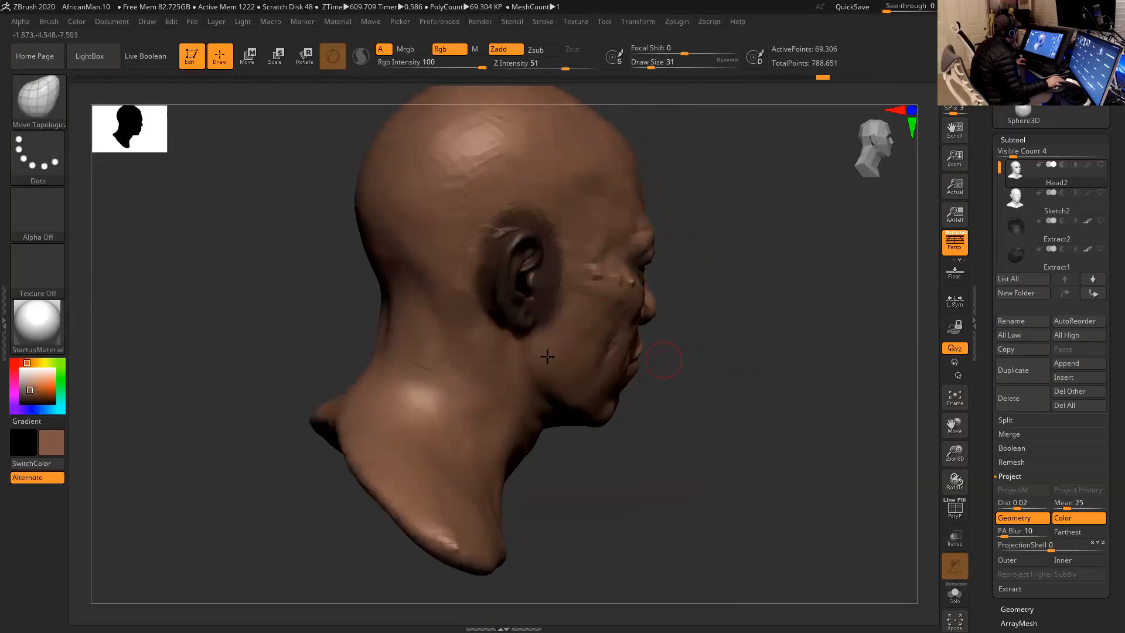
{"action": "key", "text": "shift"}
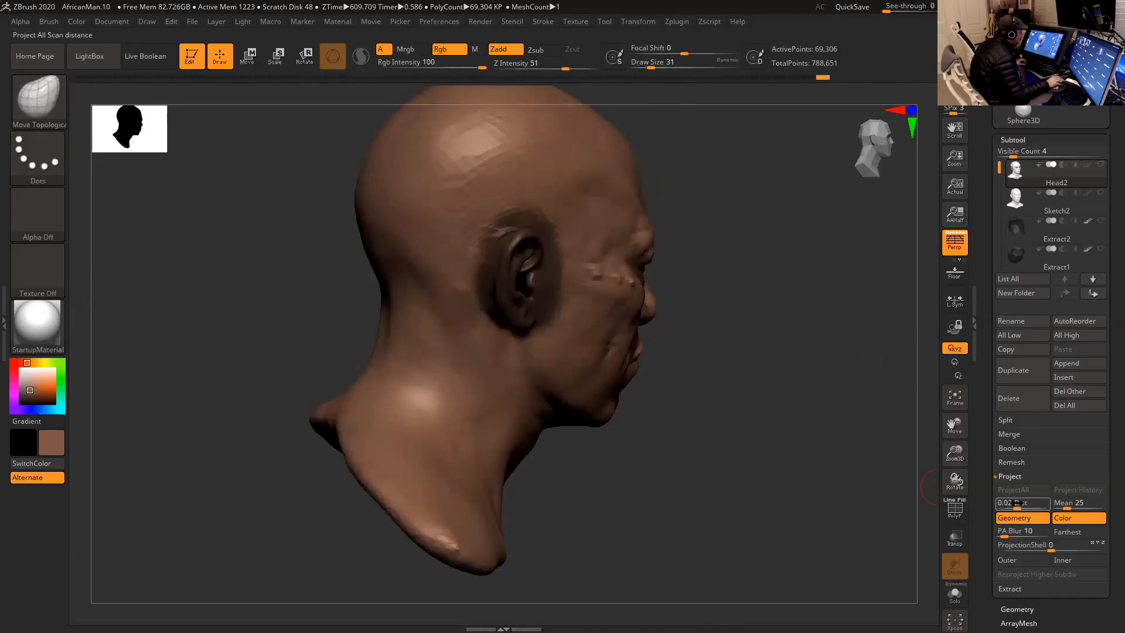
- Make the Sketch2 sculpt visible and project its detail onto Head2 with ProjectAll at a distance of 0.02
{"action": "left_click_drag", "start_coordinate": [849, 419], "coordinate": [703, 396]}
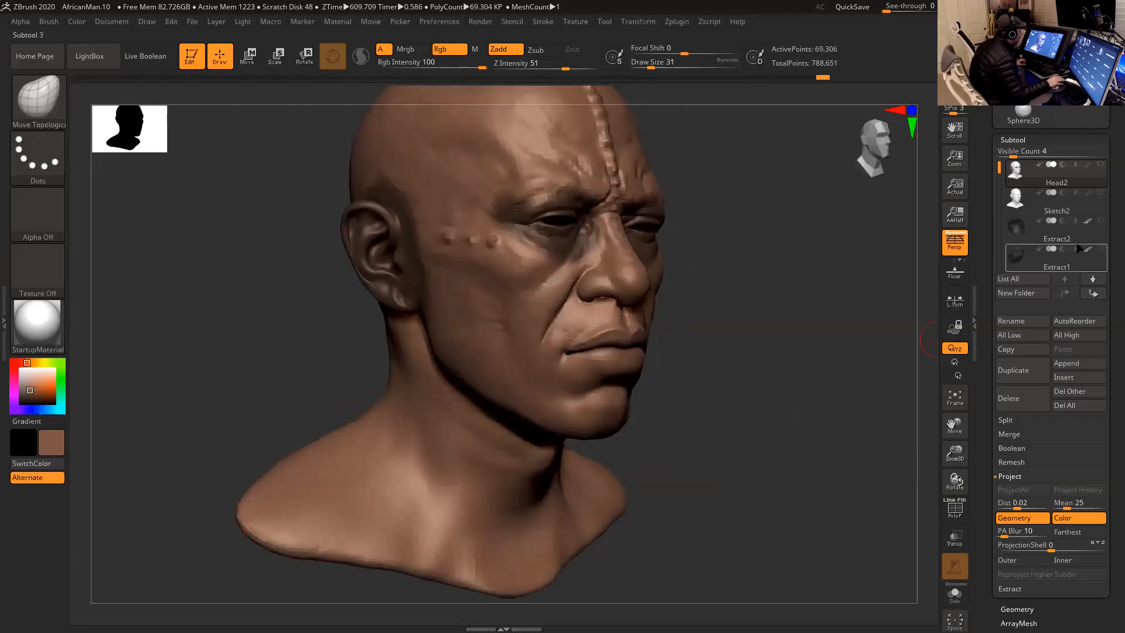
{"action": "left_click", "coordinate": [1100, 192]}
{"action": "left_click_drag", "start_coordinate": [841, 415], "coordinate": [803, 417]}
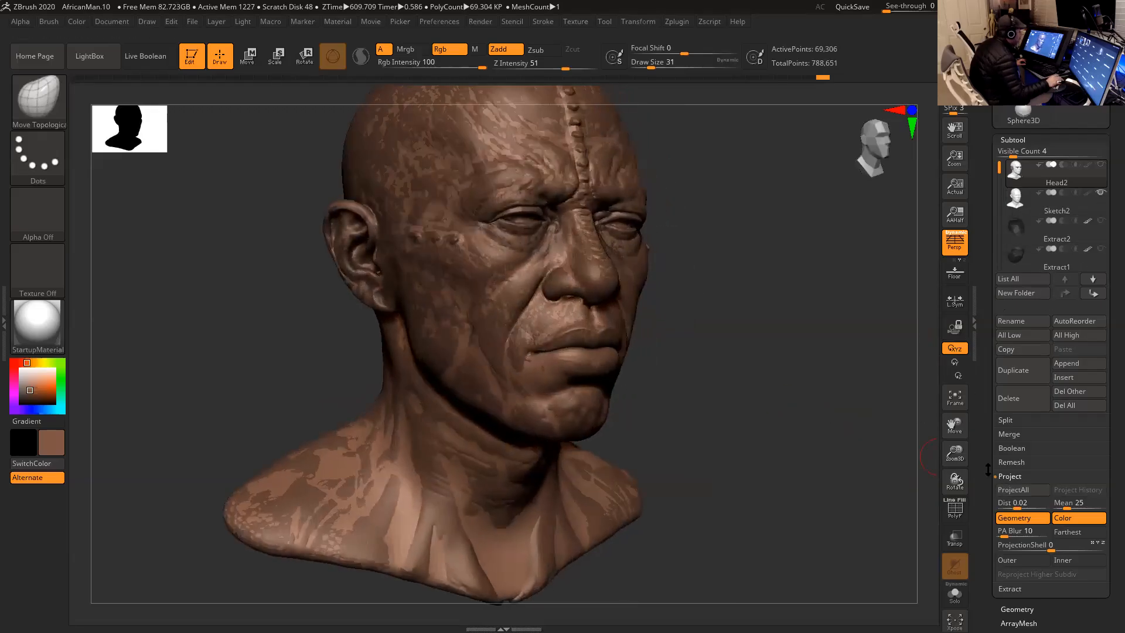
{"action": "left_click", "coordinate": [1020, 491]}
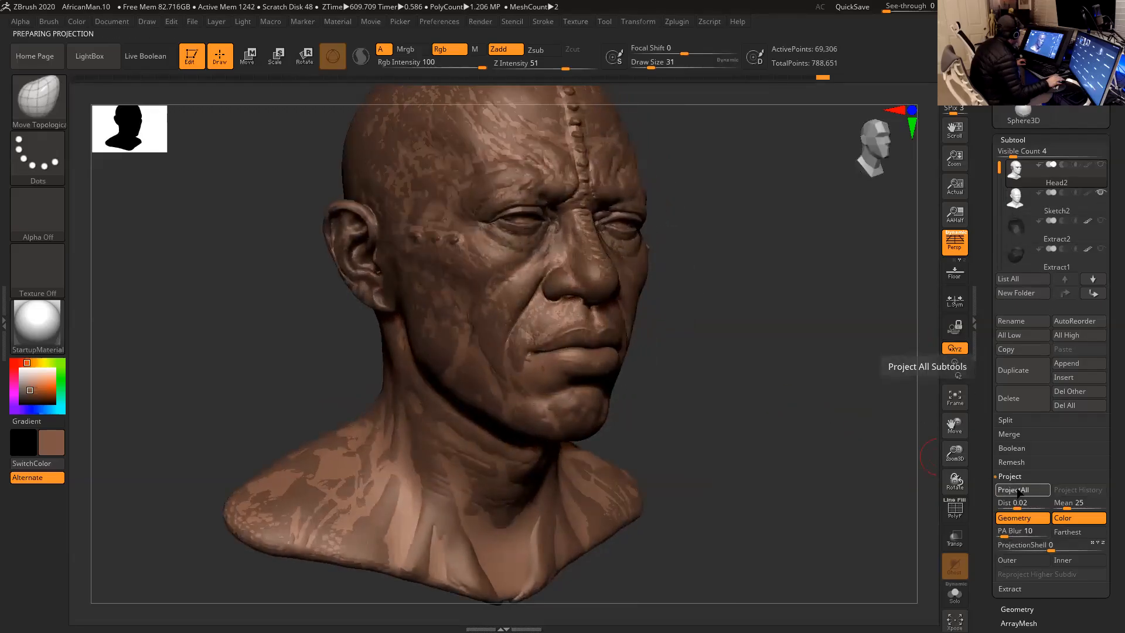
{"action": "left_click_drag", "start_coordinate": [742, 375], "coordinate": [739, 413]}
{"action": "left_click_drag", "start_coordinate": [747, 339], "coordinate": [725, 456], "text": "alt"}
{"action": "mouse_move", "coordinate": [761, 398]}
{"action": "left_mouse_down"}
{"action": "mouse_move", "coordinate": [728, 395]}
{"action": "mouse_move", "coordinate": [747, 392]}
{"action": "left_mouse_up"}
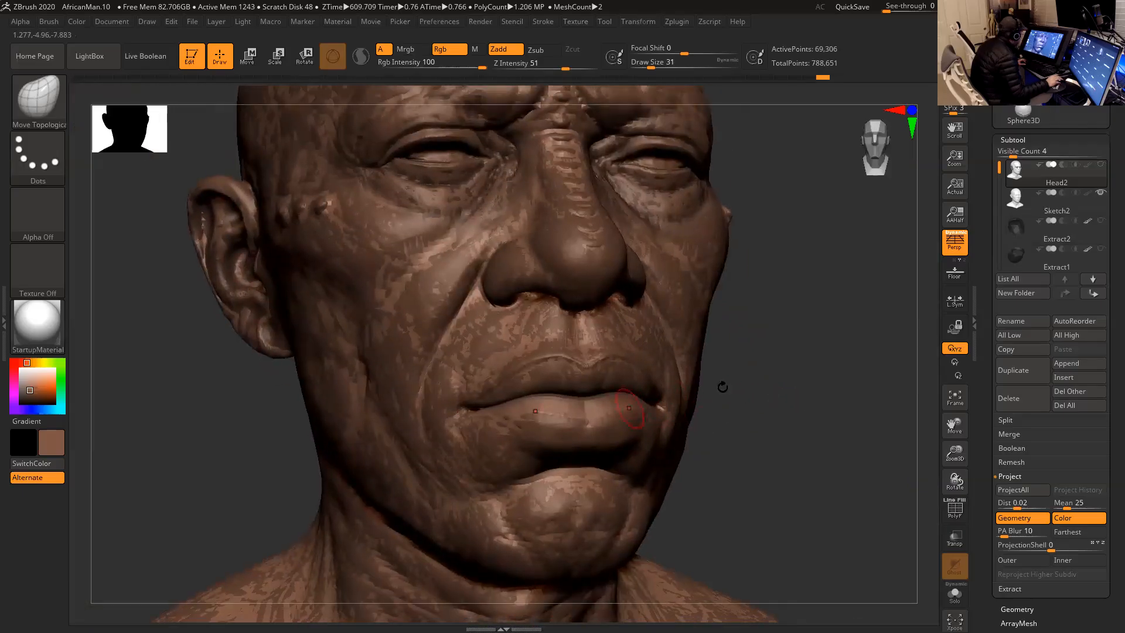
- Hide Sketch2 and subdivide the Head2 mesh twice
{"action": "left_click", "coordinate": [1099, 194]}
{"action": "mouse_move", "coordinate": [849, 327]}
{"action": "left_mouse_down"}
{"action": "mouse_move", "coordinate": [799, 334]}
{"action": "mouse_move", "coordinate": [794, 317]}
{"action": "mouse_move", "coordinate": [821, 332]}
{"action": "mouse_move", "coordinate": [689, 368]}
{"action": "mouse_move", "coordinate": [776, 354]}
{"action": "mouse_move", "coordinate": [754, 352]}
{"action": "mouse_move", "coordinate": [764, 377]}
{"action": "mouse_move", "coordinate": [737, 350]}
{"action": "mouse_move", "coordinate": [757, 366]}
{"action": "mouse_move", "coordinate": [754, 341]}
{"action": "left_mouse_up"}
{"action": "key", "text": "ctrl"}
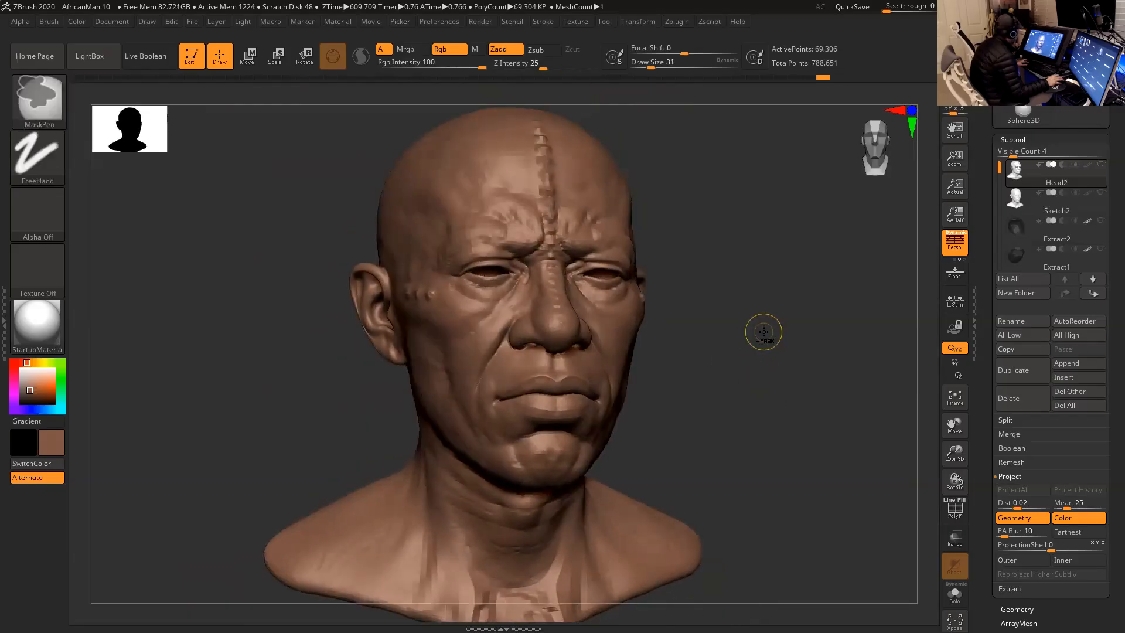
{"action": "key", "text": "ctrl+d"}
{"action": "mouse_move", "coordinate": [759, 338]}
{"action": "left_mouse_down"}
{"action": "mouse_move", "coordinate": [762, 308]}
{"action": "mouse_move", "coordinate": [750, 332]}
{"action": "left_mouse_up"}
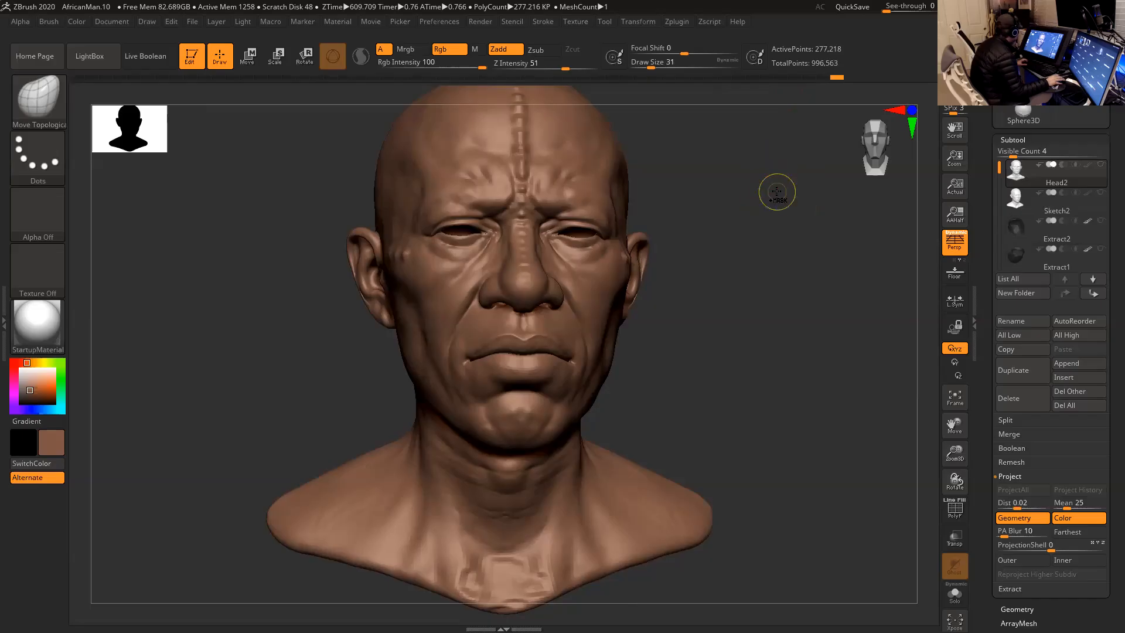
{"action": "key", "text": "ctrl+d"}
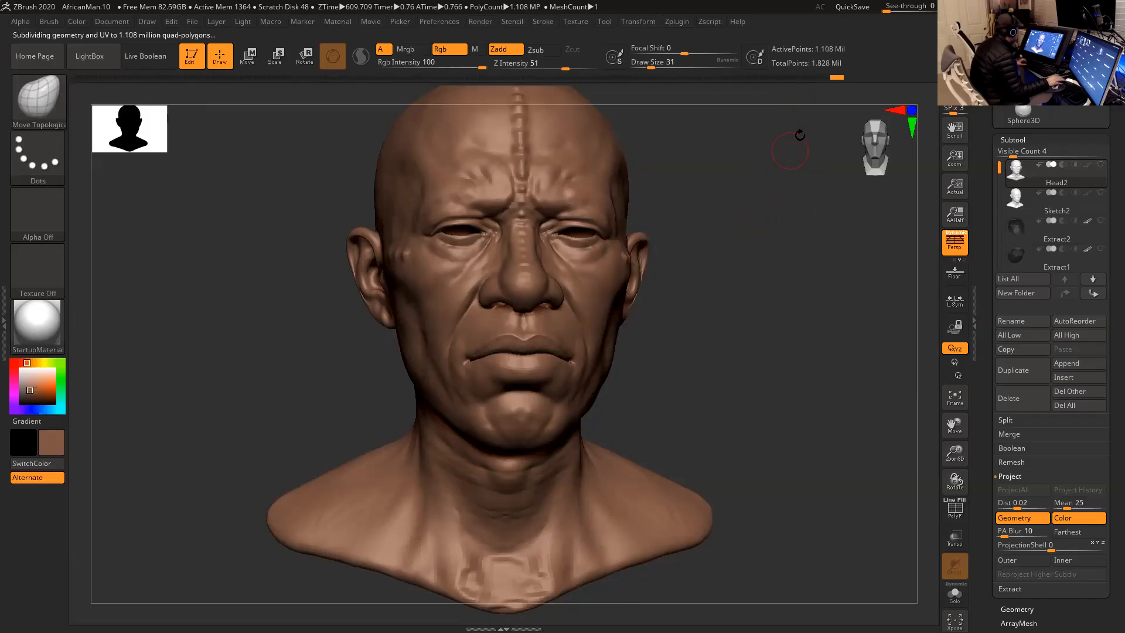
{"action": "mouse_move", "coordinate": [747, 238]}
{"action": "left_mouse_down"}
{"action": "mouse_move", "coordinate": [776, 231]}
{"action": "mouse_move", "coordinate": [727, 233]}
{"action": "left_mouse_up"}
{"action": "left_click_drag", "start_coordinate": [724, 222], "coordinate": [727, 234]}
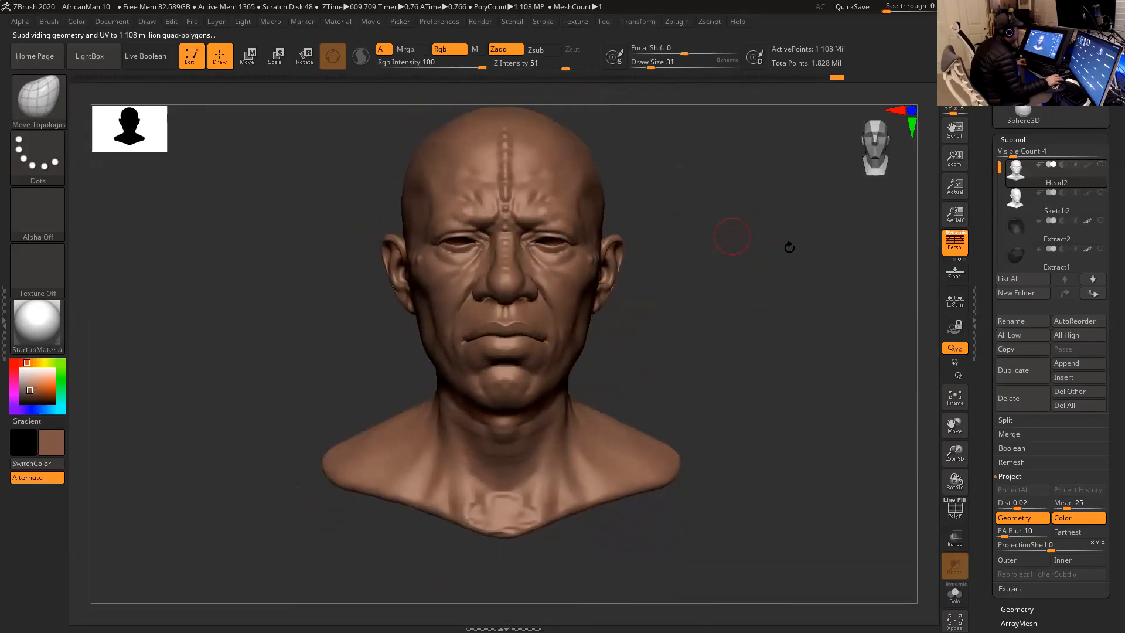
- Display and select the Sketch2 sculpt and examine its face and neck detail
{"action": "left_click", "coordinate": [1100, 191]}
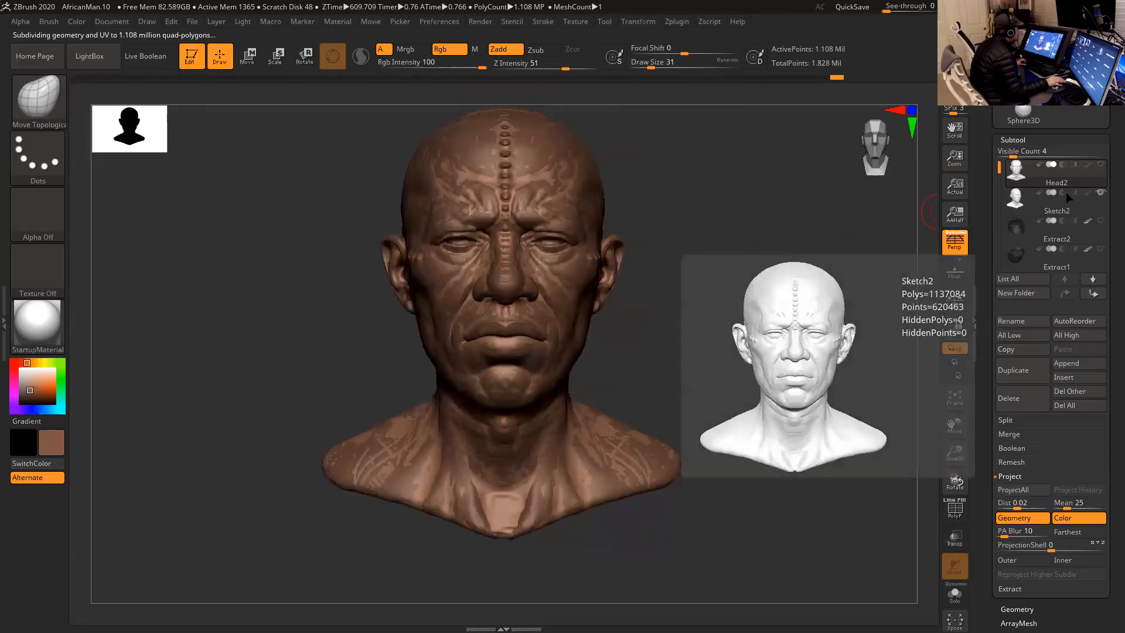
{"action": "left_click", "coordinate": [1017, 201]}
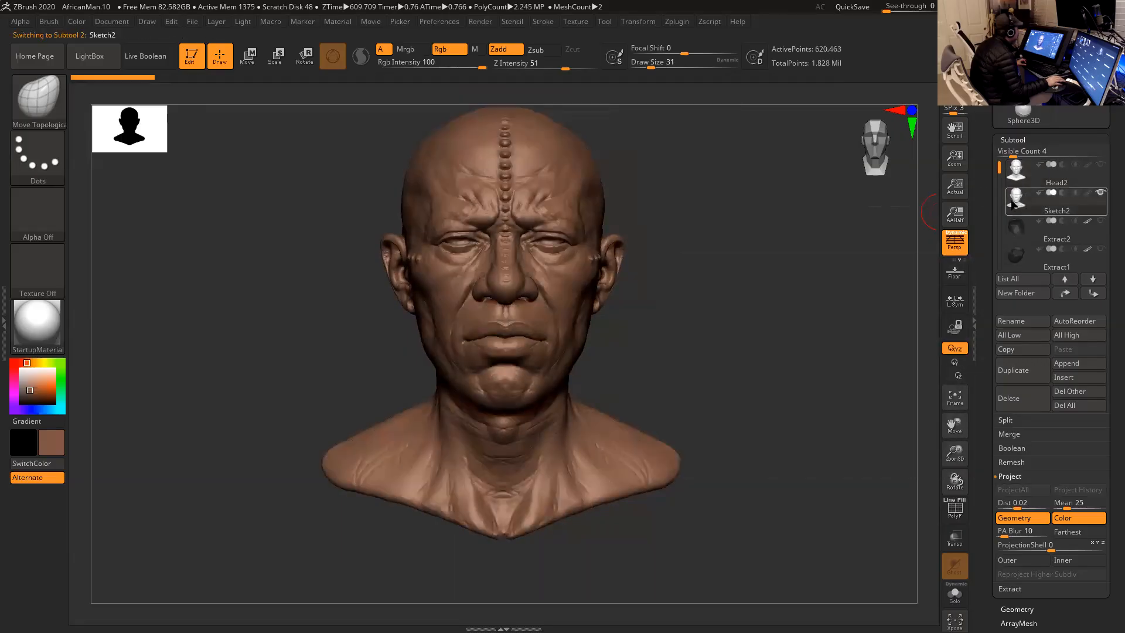
{"action": "mouse_move", "coordinate": [1018, 212]}
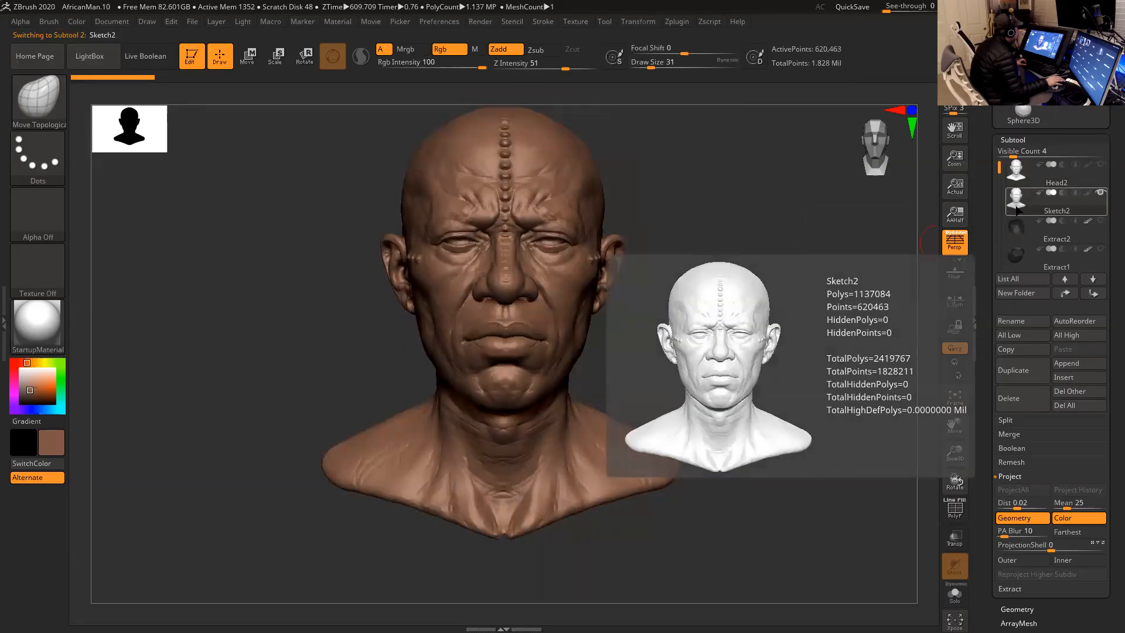
{"action": "mouse_move", "coordinate": [756, 264]}
{"action": "left_mouse_down"}
{"action": "mouse_move", "coordinate": [776, 257]}
{"action": "mouse_move", "coordinate": [774, 290]}
{"action": "mouse_move", "coordinate": [696, 357]}
{"action": "mouse_move", "coordinate": [603, 397]}
{"action": "left_mouse_up"}
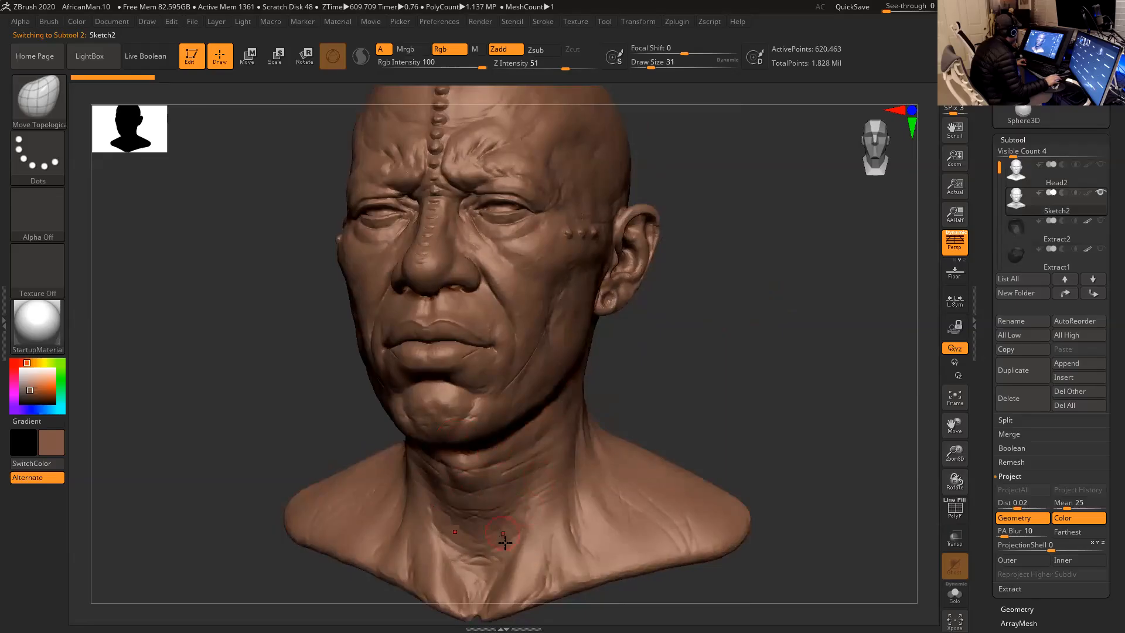
{"action": "mouse_move", "coordinate": [700, 362]}
{"action": "left_mouse_down"}
{"action": "mouse_move", "coordinate": [686, 359]}
{"action": "mouse_move", "coordinate": [744, 350]}
{"action": "left_mouse_up"}
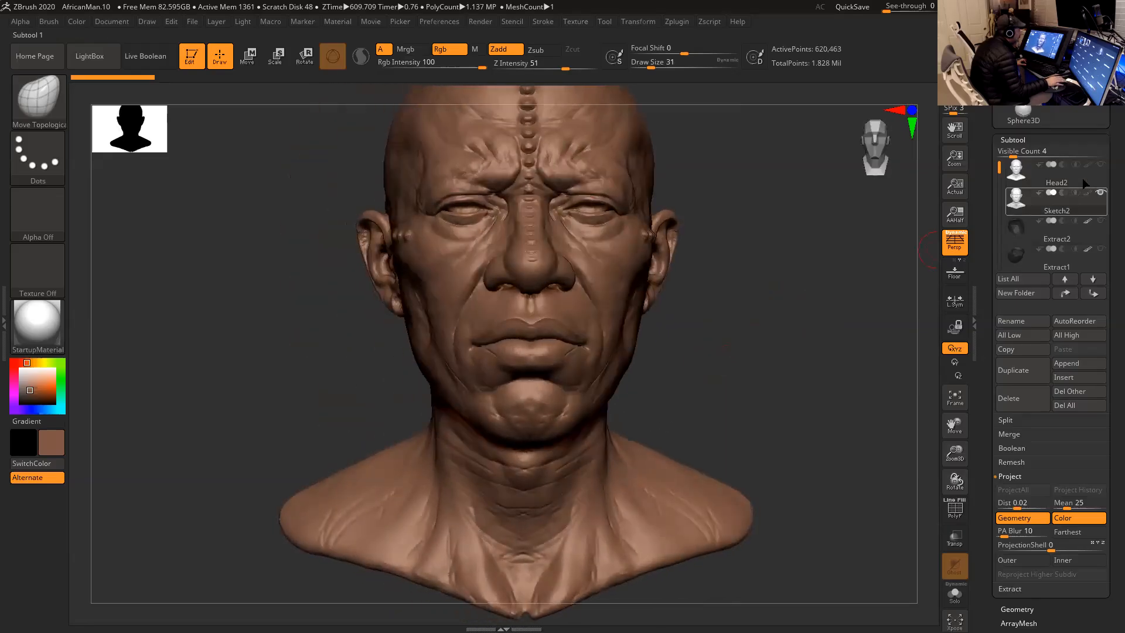
- Make Head2 the active subtool and display it instead of Sketch2
{"action": "left_click", "coordinate": [1101, 164]}
{"action": "left_click", "coordinate": [1100, 192]}
{"action": "left_click", "coordinate": [1049, 172]}
- Mask everything but the lower lip's inner edge with a Transpose topological mask and adjust the lip slightly with the gizmo
{"action": "mouse_move", "coordinate": [771, 321]}
{"action": "left_mouse_down"}
{"action": "mouse_move", "coordinate": [823, 375]}
{"action": "mouse_move", "coordinate": [811, 380]}
{"action": "left_mouse_up"}
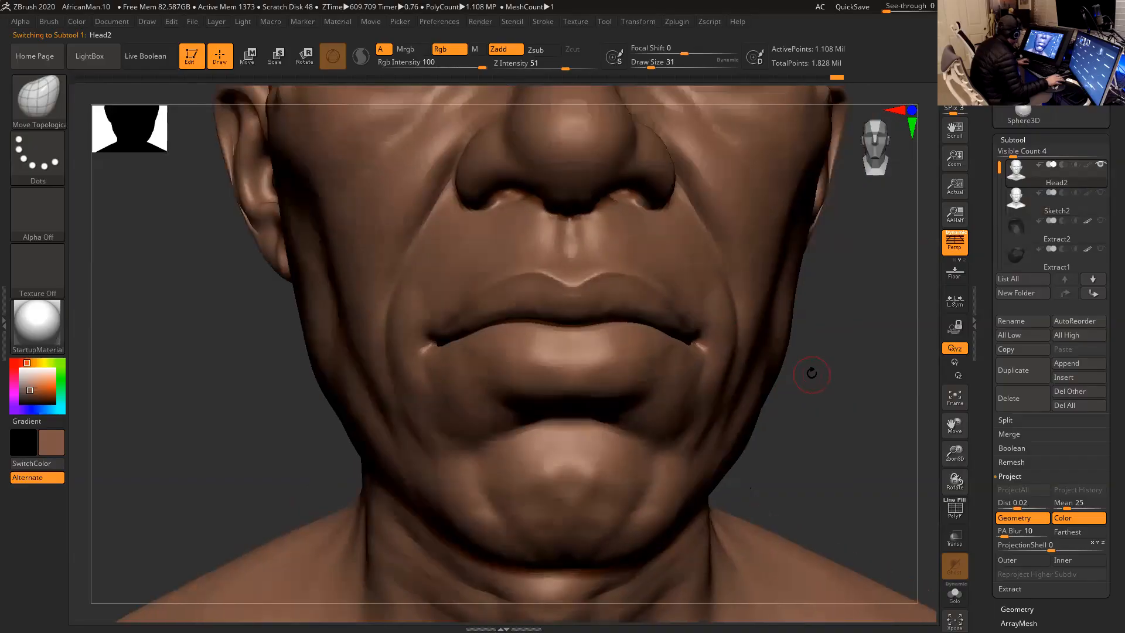
{"action": "key", "text": "r"}
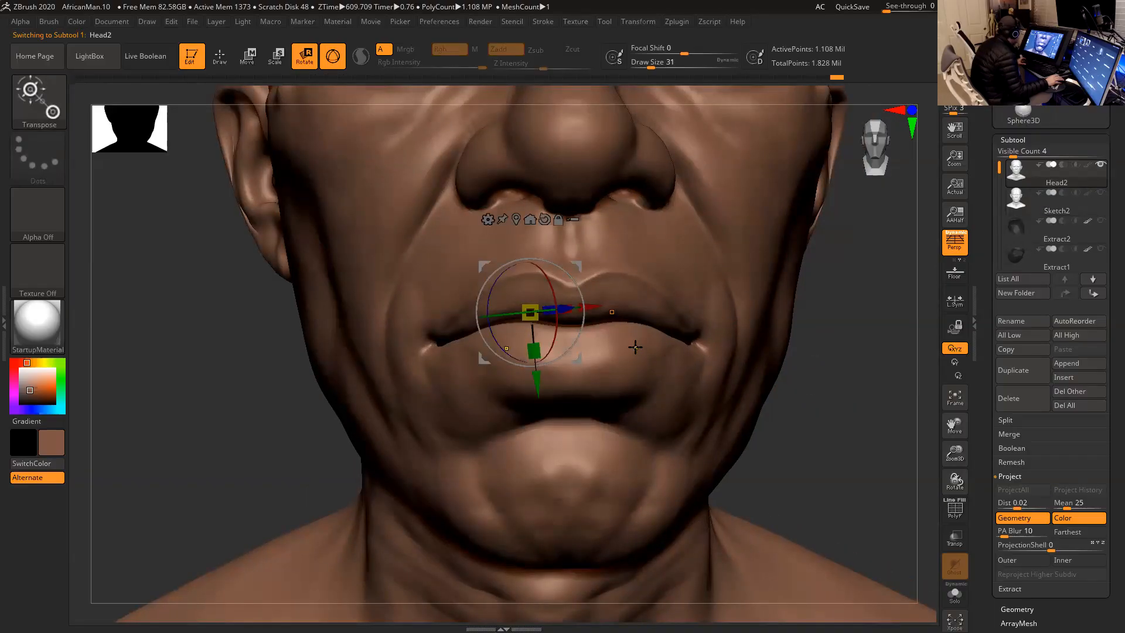
{"action": "mouse_move", "coordinate": [636, 346]}
{"action": "left_mouse_down", "text": "ctrl"}
{"action": "mouse_move", "coordinate": [623, 316]}
{"action": "mouse_move", "coordinate": [644, 332]}
{"action": "left_mouse_up", "text": "ctrl"}
{"action": "left_click_drag", "start_coordinate": [842, 372], "coordinate": [844, 410]}
{"action": "left_click_drag", "start_coordinate": [452, 323], "coordinate": [452, 315], "text": "ctrl"}
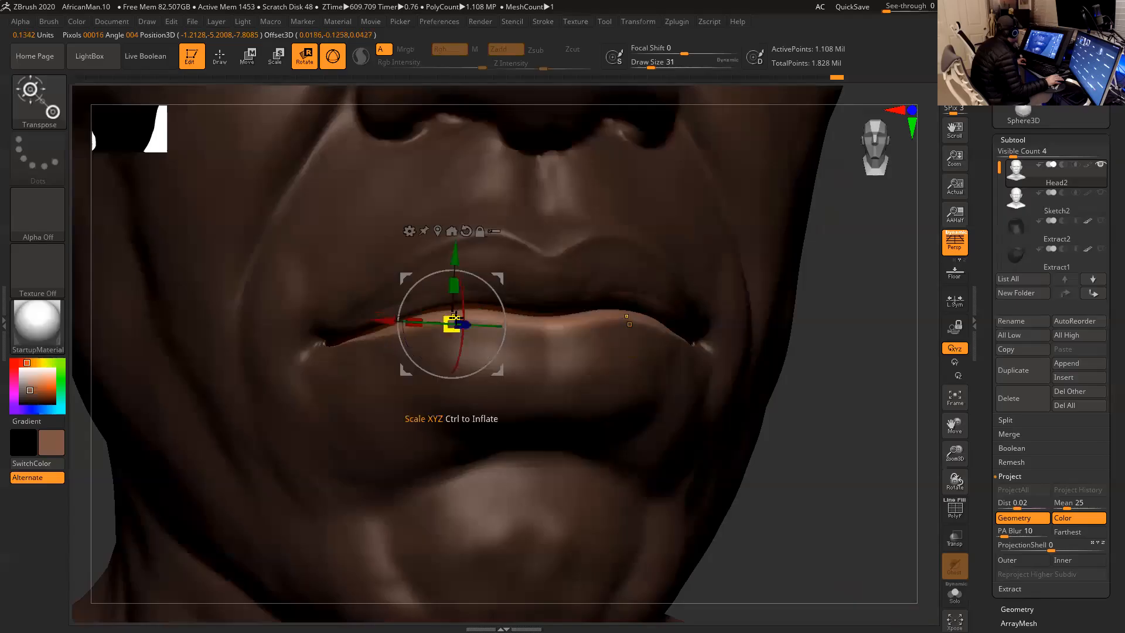
{"action": "left_click_drag", "start_coordinate": [822, 385], "coordinate": [750, 369]}
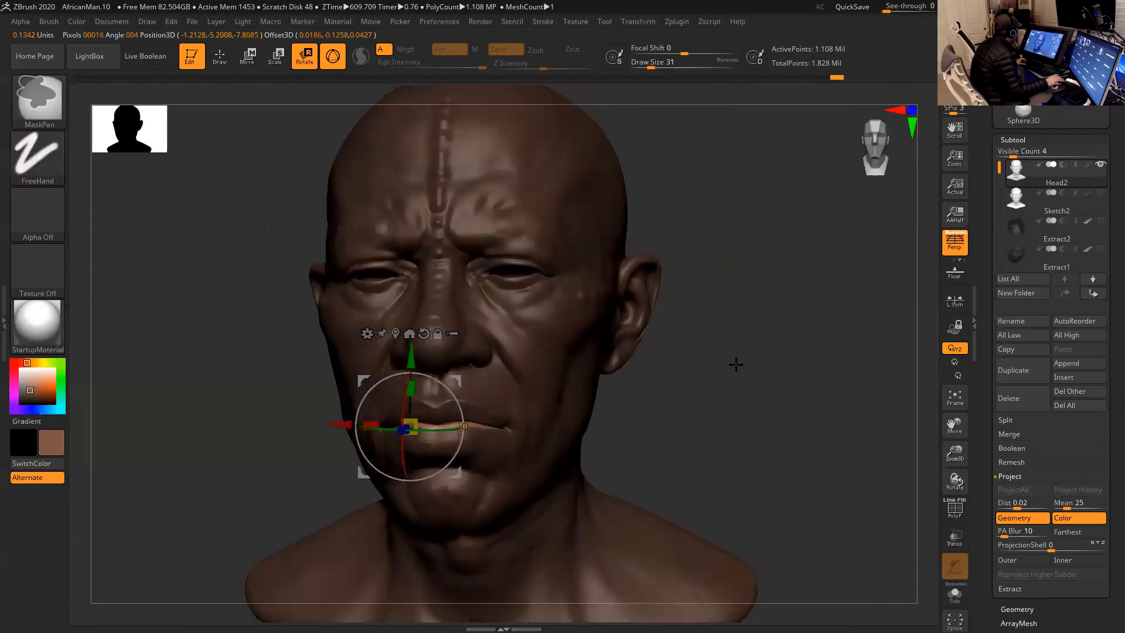
- Clear the lip mask, return to Draw mode and mask the areas around both eyes at draw size 23
{"action": "key", "text": "w"}
{"action": "key", "text": "space"}
{"action": "left_click_drag", "start_coordinate": [518, 279], "coordinate": [533, 280]}
{"action": "key", "text": "q"}
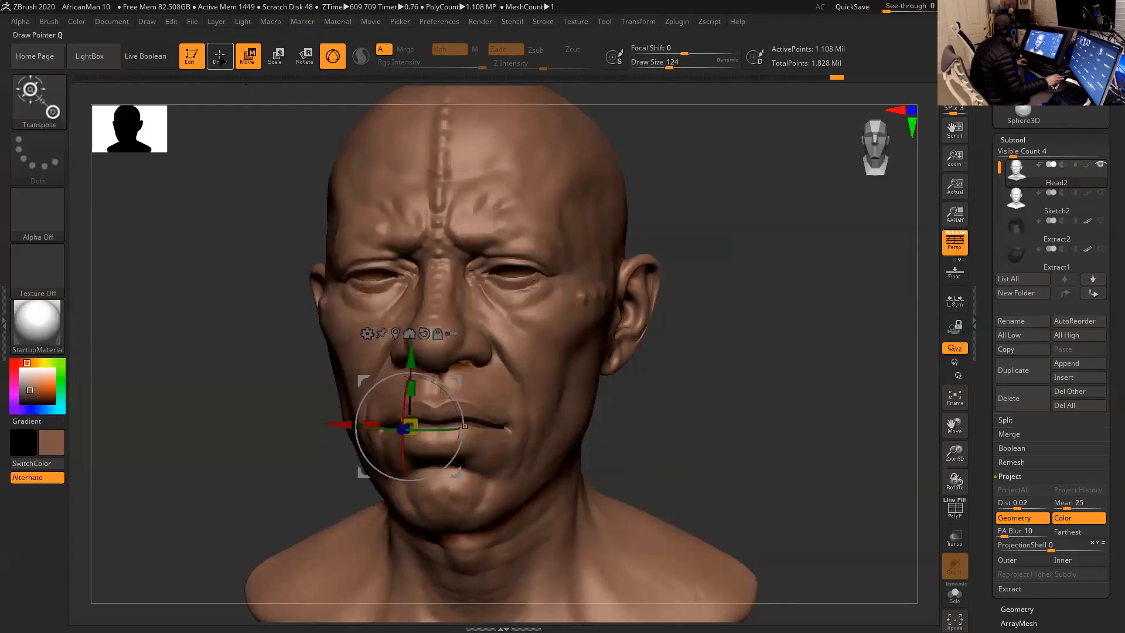
{"action": "key", "text": "space"}
{"action": "mouse_move", "coordinate": [514, 269]}
{"action": "left_mouse_down"}
{"action": "mouse_move", "coordinate": [497, 270]}
{"action": "mouse_move", "coordinate": [535, 274]}
{"action": "mouse_move", "coordinate": [484, 282]}
{"action": "mouse_move", "coordinate": [495, 277]}
{"action": "mouse_move", "coordinate": [490, 262]}
{"action": "mouse_move", "coordinate": [474, 258]}
{"action": "mouse_move", "coordinate": [476, 298]}
{"action": "mouse_move", "coordinate": [542, 308]}
{"action": "mouse_move", "coordinate": [570, 294]}
{"action": "left_mouse_up"}
{"action": "key", "text": "ctrl"}
{"action": "key", "text": "space"}
{"action": "key", "text": "space"}
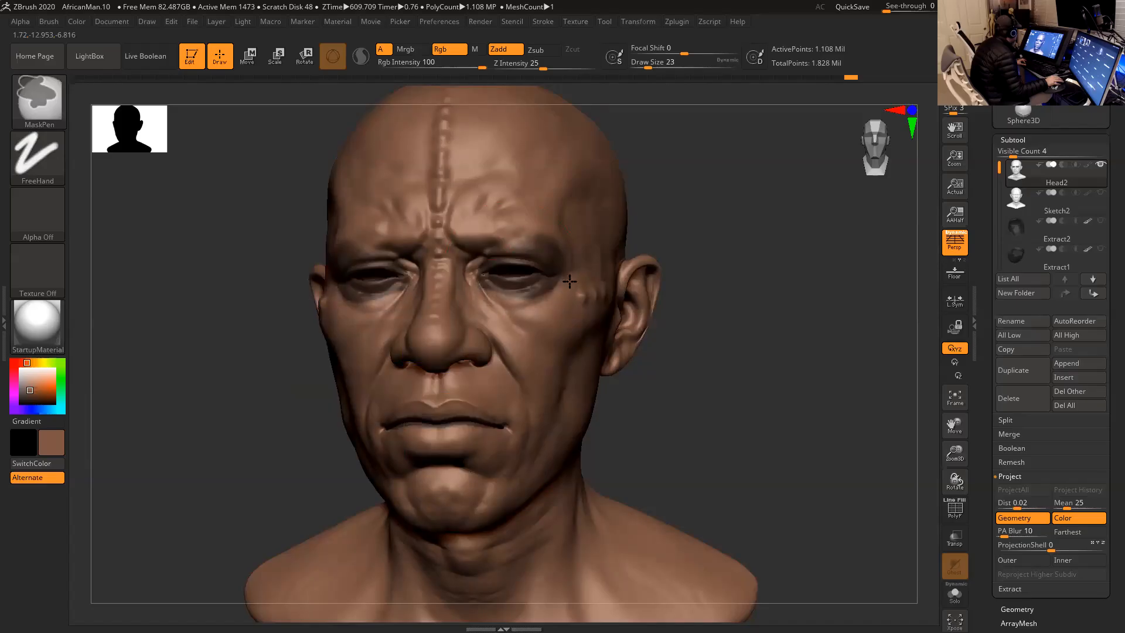
{"action": "left_click_drag", "start_coordinate": [566, 249], "coordinate": [530, 230], "text": "ctrl+alt"}
{"action": "left_click_drag", "start_coordinate": [680, 237], "coordinate": [724, 224], "text": "shift"}
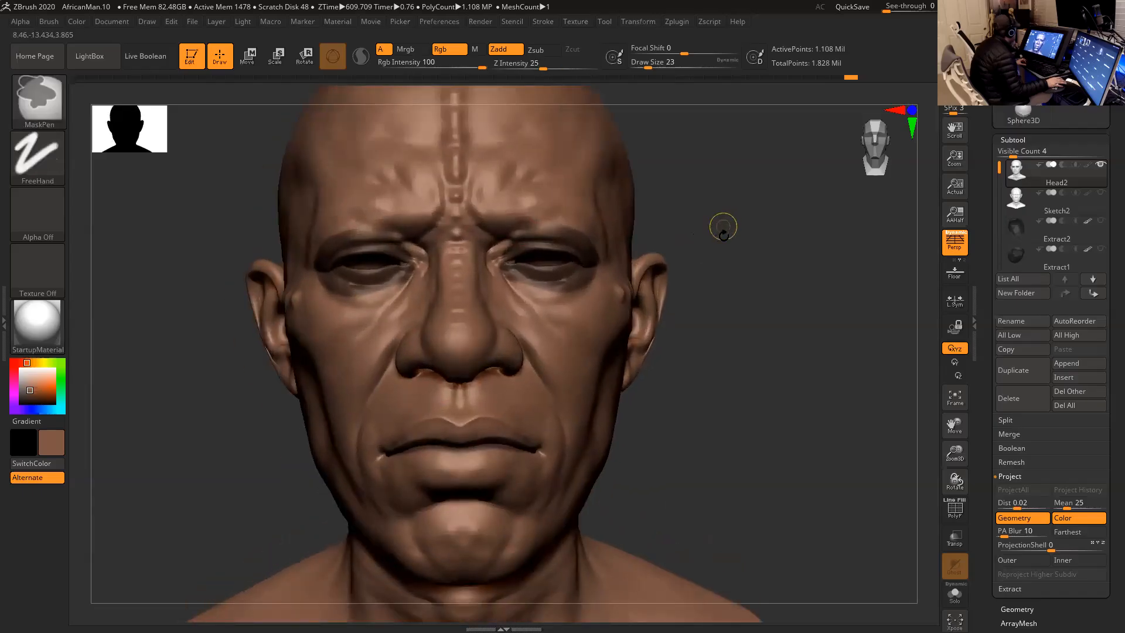
- Show Sketch2 alongside the subdivided Head2 and run ProjectAll again with the eyes masked
{"action": "key", "text": "f"}
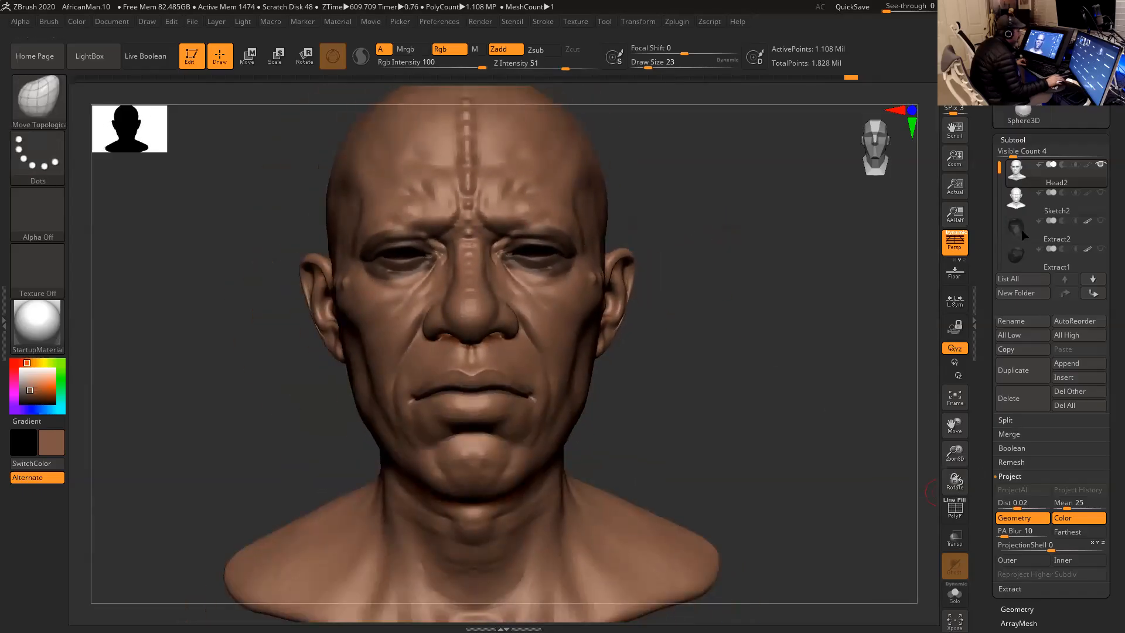
{"action": "left_click", "coordinate": [1101, 192]}
{"action": "left_click", "coordinate": [1023, 489]}
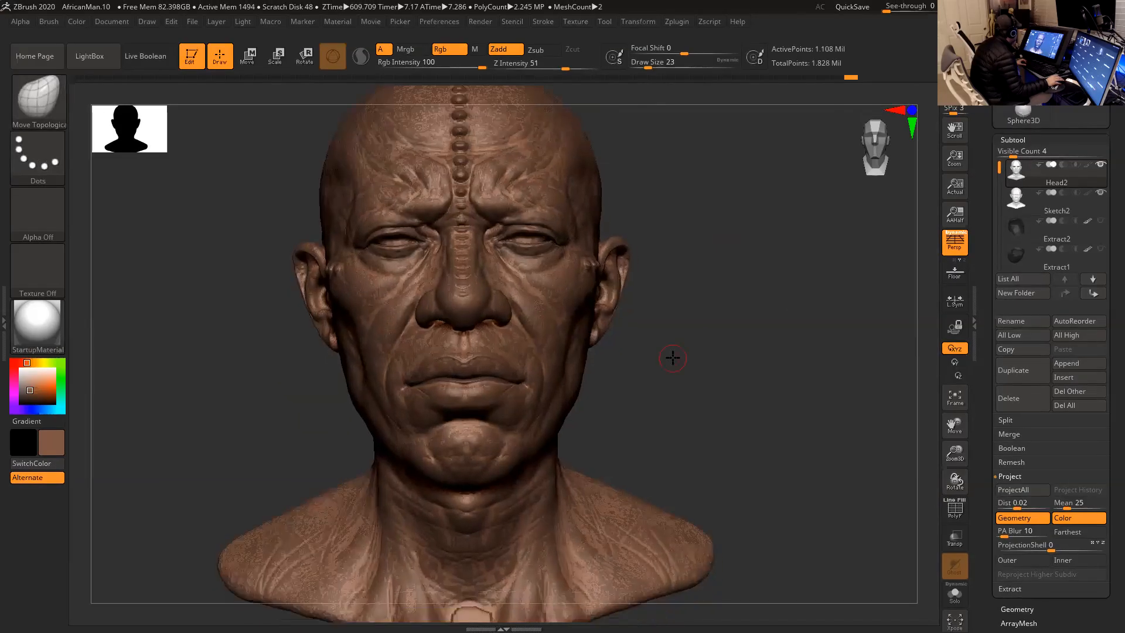
{"action": "left_click_drag", "start_coordinate": [674, 360], "coordinate": [664, 290], "text": "alt"}
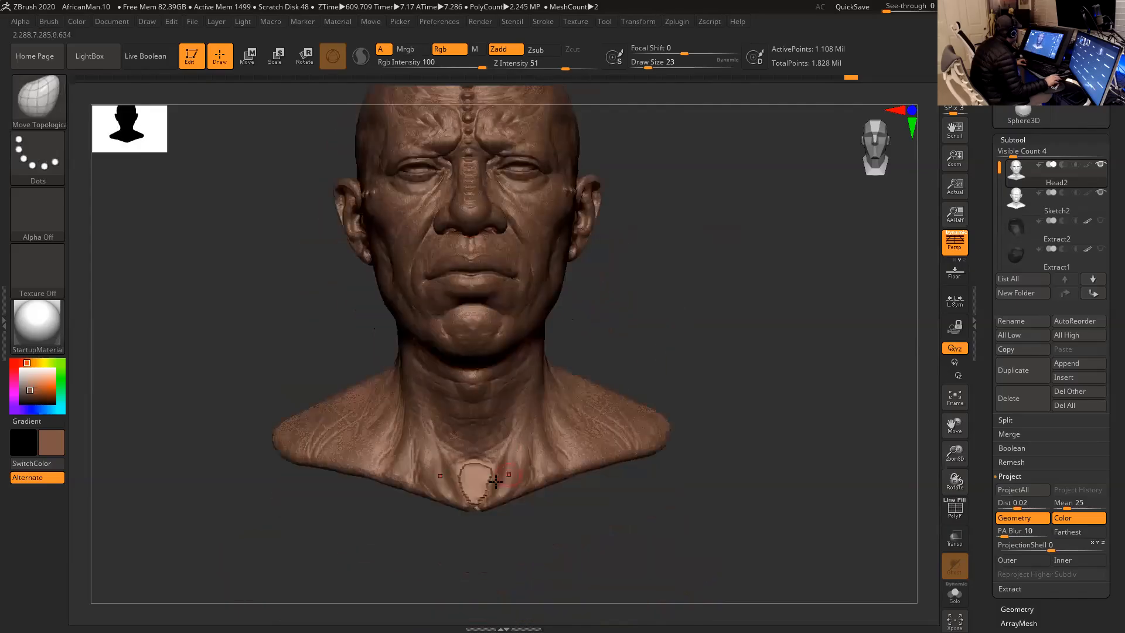
{"action": "left_click_drag", "start_coordinate": [698, 344], "coordinate": [635, 294]}
- Choose the Move brush and adjust the unprojected patch at the base of the chest
{"action": "left_click", "coordinate": [65, 105]}
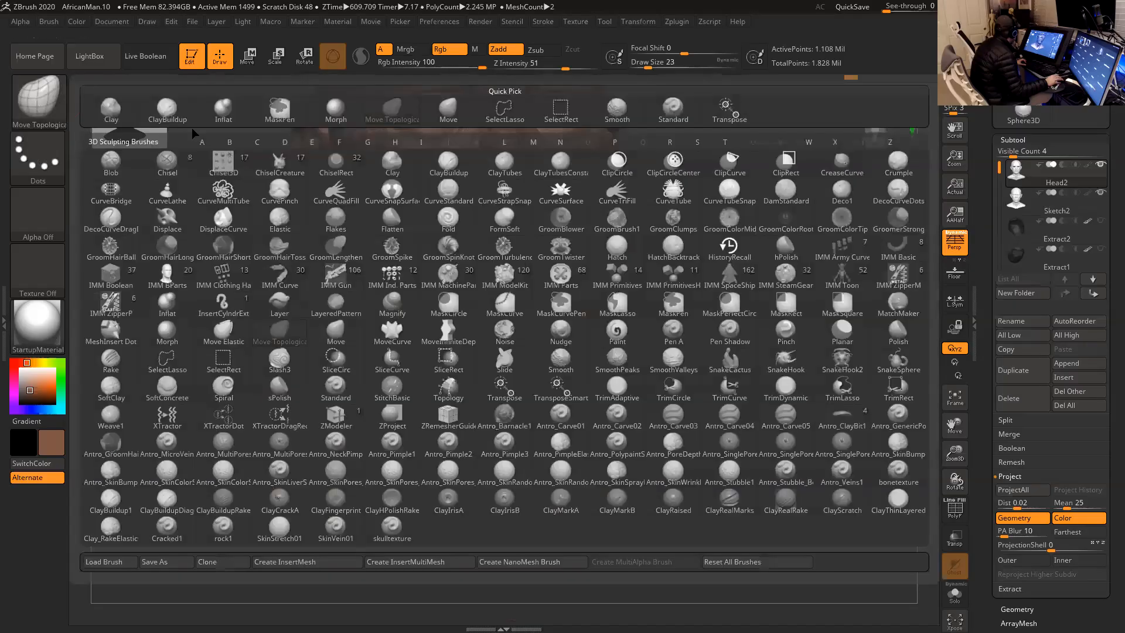
{"action": "left_click", "coordinate": [447, 116]}
{"action": "left_click_drag", "start_coordinate": [659, 285], "coordinate": [566, 314]}
{"action": "left_click_drag", "start_coordinate": [518, 359], "coordinate": [412, 420], "text": "alt"}
{"action": "mouse_move", "coordinate": [855, 234]}
{"action": "left_mouse_down"}
{"action": "mouse_move", "coordinate": [741, 236]}
{"action": "mouse_move", "coordinate": [786, 289]}
{"action": "mouse_move", "coordinate": [786, 306]}
{"action": "mouse_move", "coordinate": [809, 260]}
{"action": "mouse_move", "coordinate": [794, 274]}
{"action": "mouse_move", "coordinate": [806, 259]}
{"action": "mouse_move", "coordinate": [730, 242]}
{"action": "mouse_move", "coordinate": [738, 249]}
{"action": "mouse_move", "coordinate": [678, 255]}
{"action": "mouse_move", "coordinate": [703, 301]}
{"action": "mouse_move", "coordinate": [685, 297]}
{"action": "mouse_move", "coordinate": [668, 266]}
{"action": "mouse_move", "coordinate": [652, 280]}
{"action": "left_mouse_up"}
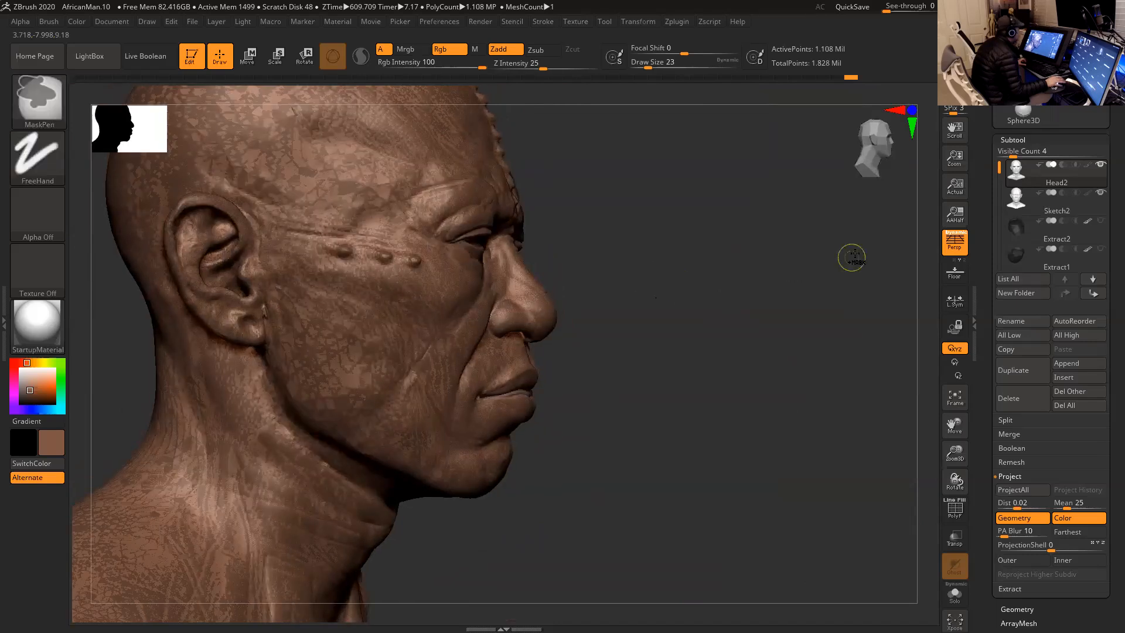
- Hide Sketch2 and examine the projected head and the chest patch from several angles
{"action": "left_click", "coordinate": [1099, 192]}
{"action": "mouse_move", "coordinate": [763, 284]}
{"action": "left_mouse_down", "text": "alt"}
{"action": "mouse_move", "coordinate": [726, 251]}
{"action": "mouse_move", "coordinate": [612, 248]}
{"action": "left_mouse_up", "text": "alt"}
{"action": "mouse_move", "coordinate": [580, 121]}
{"action": "left_mouse_down", "text": "ctrl+alt+shift"}
{"action": "mouse_move", "coordinate": [428, 408]}
{"action": "mouse_move", "coordinate": [543, 316]}
{"action": "mouse_move", "coordinate": [515, 319]}
{"action": "mouse_move", "coordinate": [527, 322]}
{"action": "mouse_move", "coordinate": [544, 279]}
{"action": "left_mouse_up", "text": "ctrl+alt+shift"}
{"action": "mouse_move", "coordinate": [631, 308]}
{"action": "left_mouse_down"}
{"action": "mouse_move", "coordinate": [666, 299]}
{"action": "mouse_move", "coordinate": [660, 277]}
{"action": "mouse_move", "coordinate": [603, 279]}
{"action": "mouse_move", "coordinate": [621, 262]}
{"action": "mouse_move", "coordinate": [593, 269]}
{"action": "left_mouse_up"}
{"action": "left_click", "coordinate": [633, 287], "text": "ctrl+shift"}
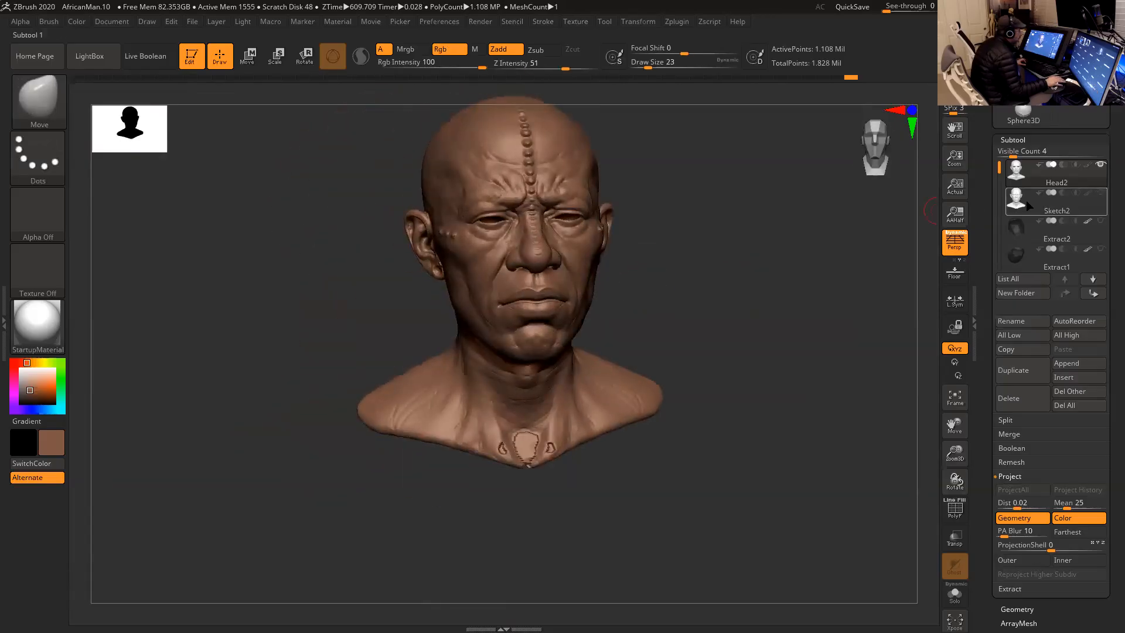
{"action": "left_click_drag", "start_coordinate": [716, 359], "coordinate": [740, 167], "text": "alt"}
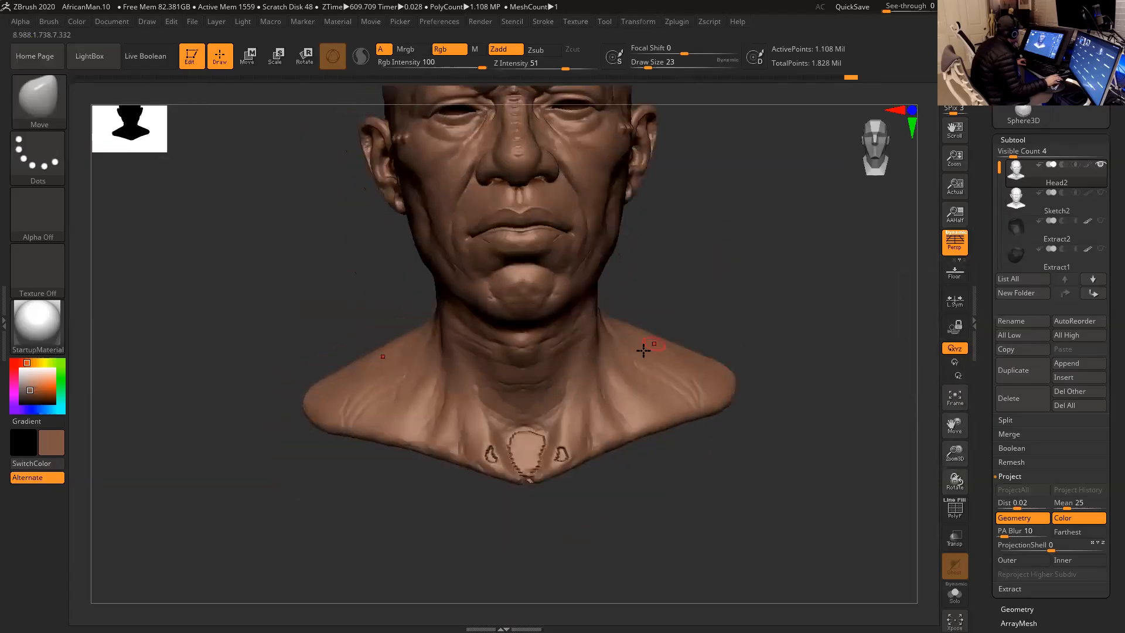
- Show Sketch2 again, then move and smooth the patch at the base of the chest to match it at draw size 56
{"action": "left_click", "coordinate": [1101, 193]}
{"action": "left_click_drag", "start_coordinate": [779, 296], "coordinate": [778, 297]}
{"action": "key", "text": "space"}
{"action": "mouse_move", "coordinate": [541, 426]}
{"action": "left_mouse_down"}
{"action": "mouse_move", "coordinate": [552, 425]}
{"action": "mouse_move", "coordinate": [532, 451]}
{"action": "left_mouse_up"}
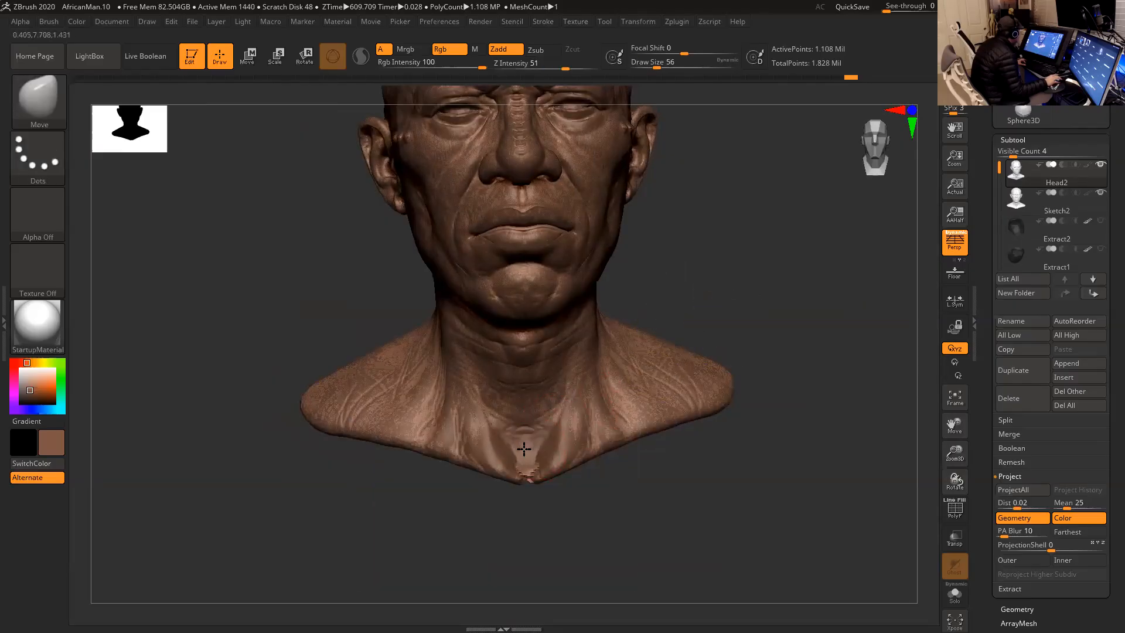
{"action": "key", "text": "shift"}
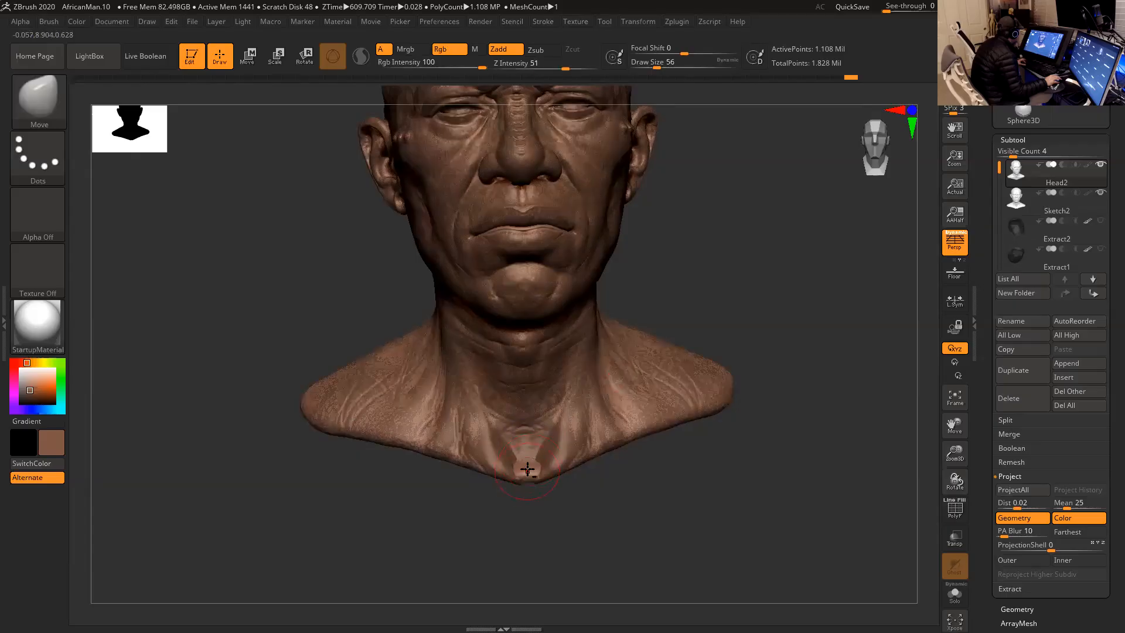
{"action": "mouse_move", "coordinate": [554, 450]}
{"action": "left_mouse_down"}
{"action": "mouse_move", "coordinate": [566, 457]}
{"action": "mouse_move", "coordinate": [534, 464]}
{"action": "mouse_move", "coordinate": [533, 433]}
{"action": "left_mouse_up"}
{"action": "key", "text": "shift"}
{"action": "key", "text": "shift"}
- Adjust and smooth the raised crease in front of the earlobe, reducing the draw size to 20
{"action": "left_click_drag", "start_coordinate": [700, 308], "coordinate": [712, 354]}
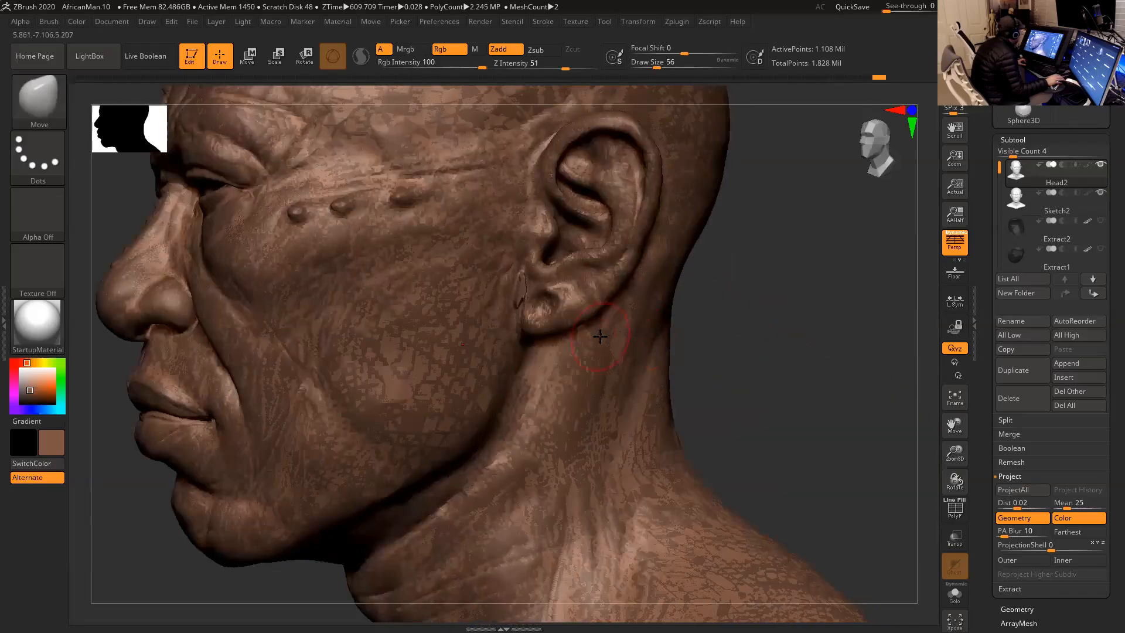
{"action": "key", "text": "space"}
{"action": "key", "text": "shift"}
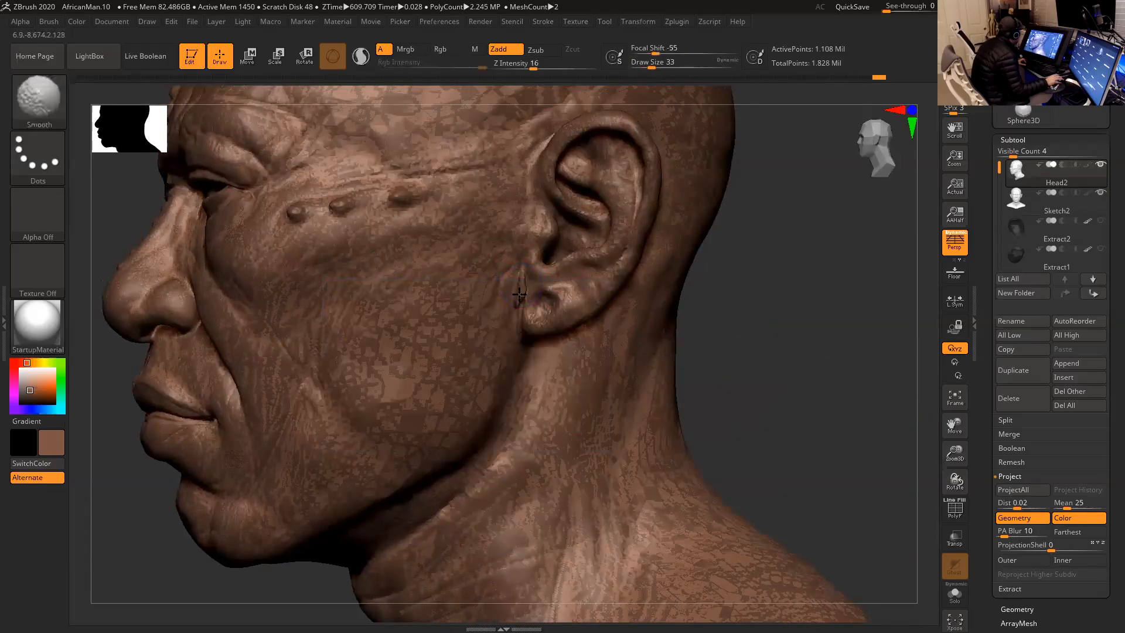
{"action": "key", "text": "space"}
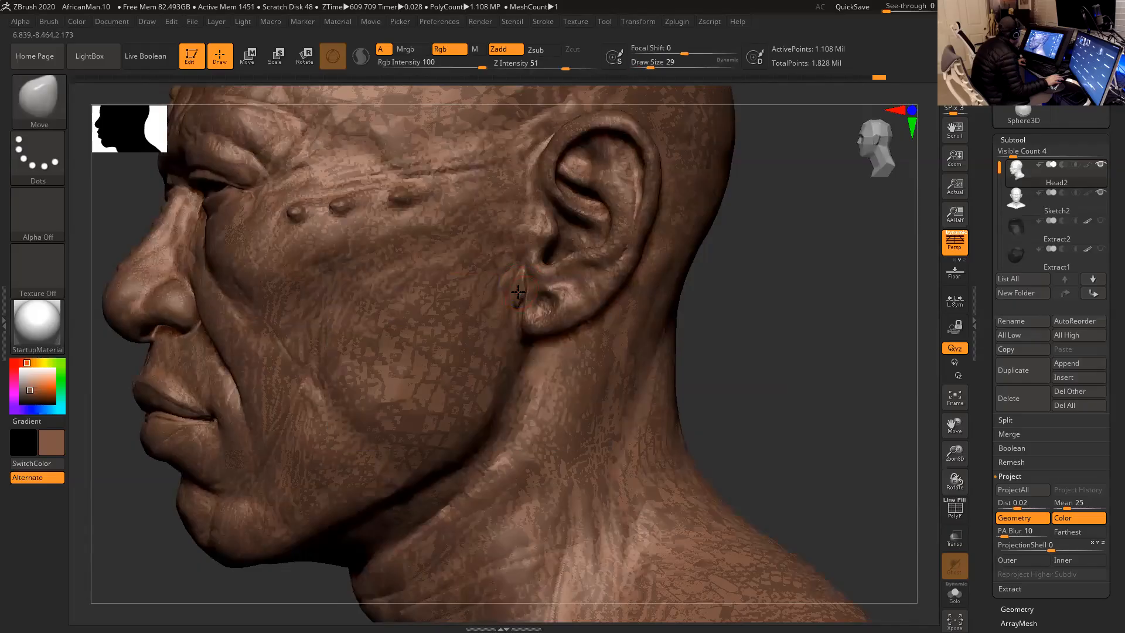
{"action": "key", "text": "shift"}
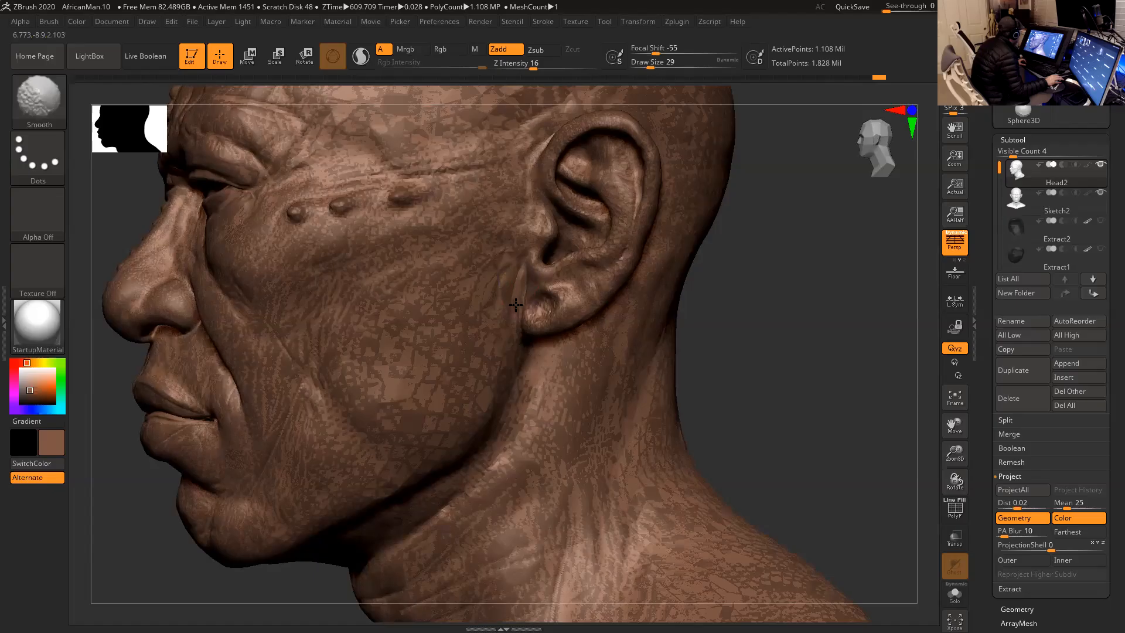
{"action": "key", "text": "space"}
{"action": "left_click_drag", "start_coordinate": [515, 295], "coordinate": [515, 294]}
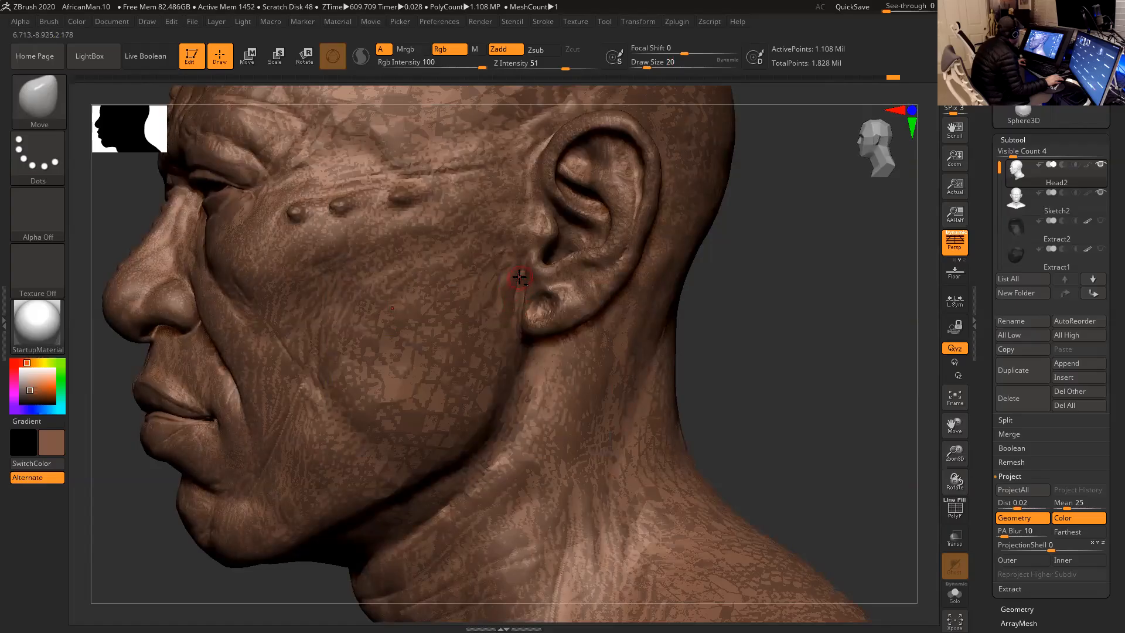
{"action": "key", "text": "shift"}
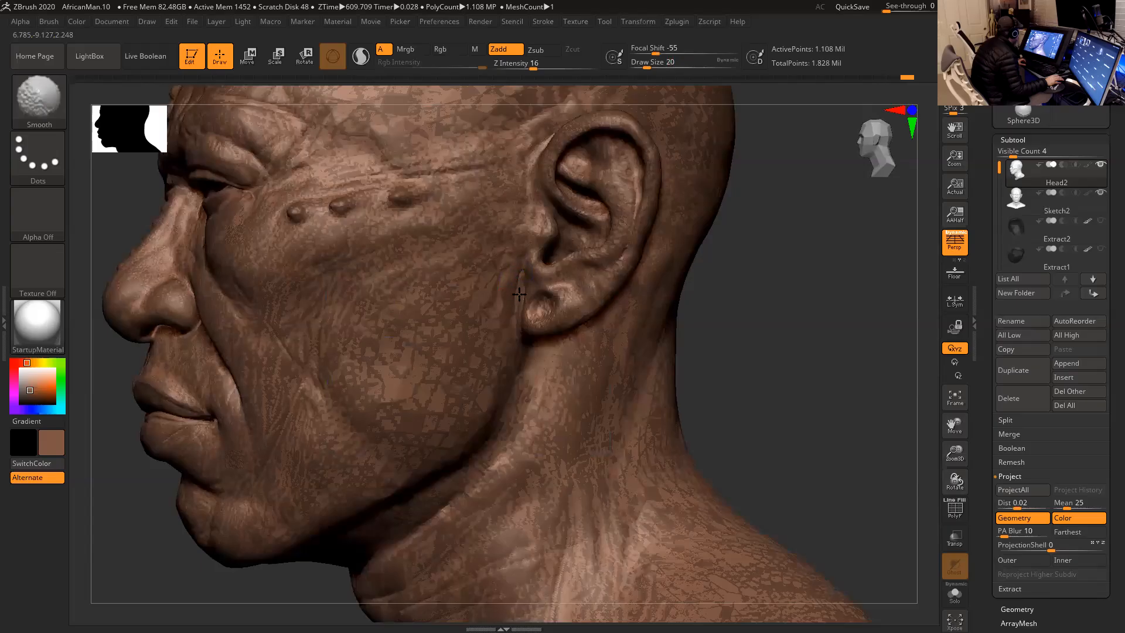
{"action": "left_click_drag", "start_coordinate": [509, 316], "coordinate": [532, 326], "text": "shift"}
- Smooth the upper edge of the lower lip, and reshape its centre with the Move brush at draw size 31
{"action": "mouse_move", "coordinate": [703, 329]}
{"action": "left_mouse_down"}
{"action": "mouse_move", "coordinate": [777, 326]}
{"action": "mouse_move", "coordinate": [723, 309]}
{"action": "mouse_move", "coordinate": [764, 301]}
{"action": "mouse_move", "coordinate": [758, 284]}
{"action": "mouse_move", "coordinate": [714, 308]}
{"action": "mouse_move", "coordinate": [746, 299]}
{"action": "mouse_move", "coordinate": [730, 306]}
{"action": "mouse_move", "coordinate": [733, 325]}
{"action": "mouse_move", "coordinate": [741, 285]}
{"action": "left_mouse_up"}
{"action": "left_click_drag", "start_coordinate": [500, 366], "coordinate": [494, 364], "text": "shift"}
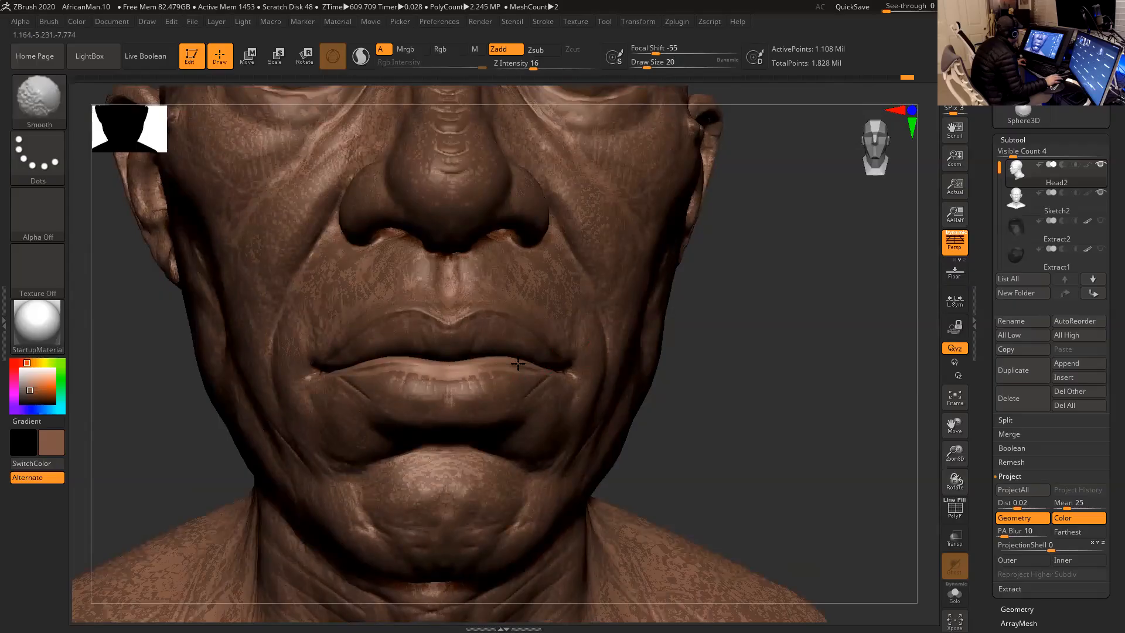
{"action": "left_click_drag", "start_coordinate": [503, 363], "coordinate": [498, 364], "text": "shift"}
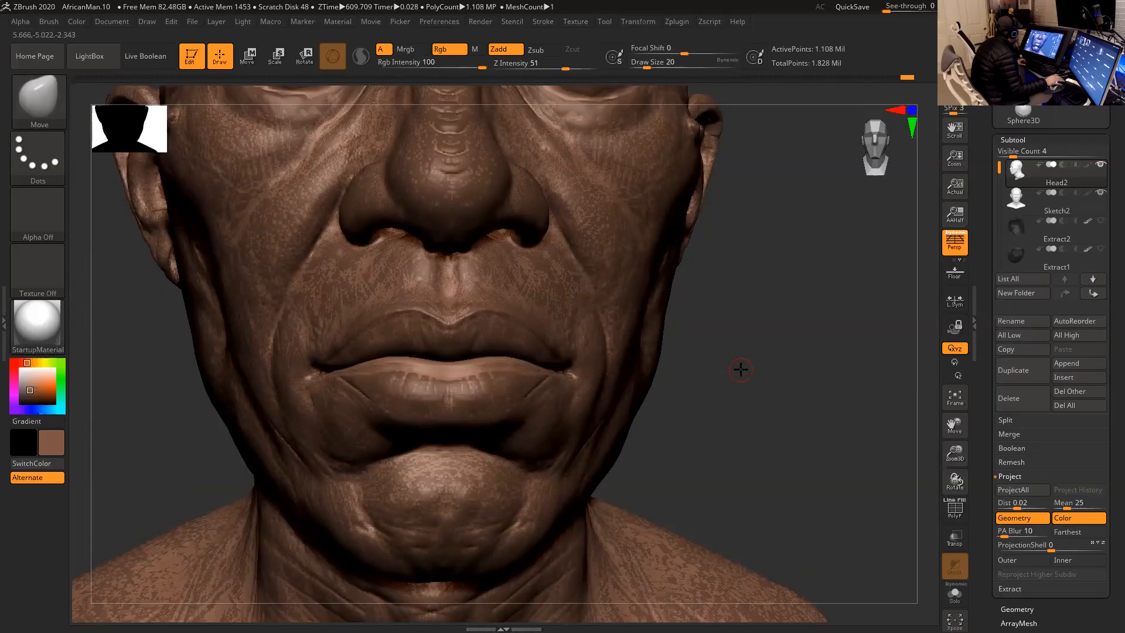
{"action": "left_click_drag", "start_coordinate": [741, 370], "coordinate": [740, 376]}
{"action": "key", "text": "space"}
{"action": "left_click_drag", "start_coordinate": [491, 362], "coordinate": [496, 361]}
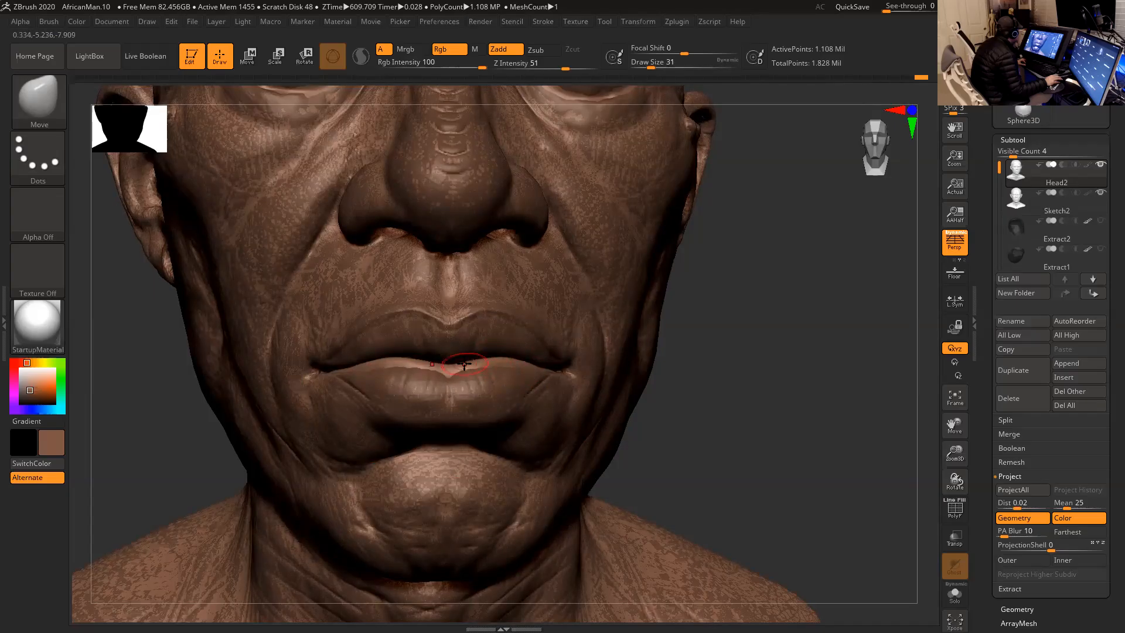
{"action": "key", "text": "shift"}
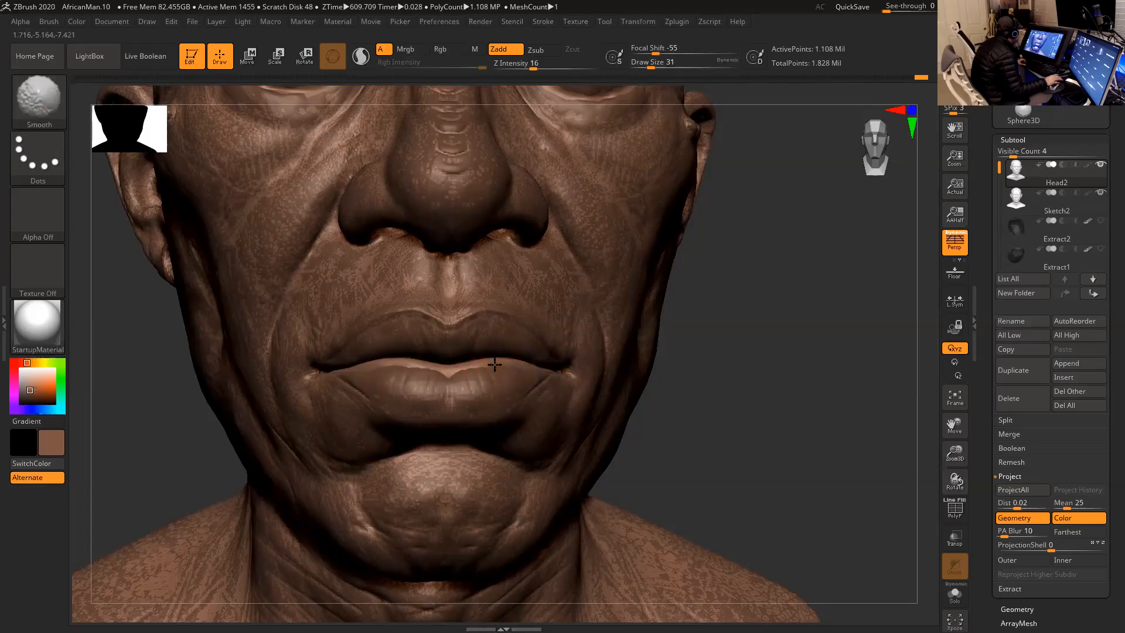
- Mask the unprojected patch at the base of the chest with the MaskPen brush at draw size 87
{"action": "mouse_move", "coordinate": [751, 364]}
{"action": "left_mouse_down", "text": "alt"}
{"action": "mouse_move", "coordinate": [737, 331]}
{"action": "mouse_move", "coordinate": [704, 329]}
{"action": "mouse_move", "coordinate": [758, 345]}
{"action": "mouse_move", "coordinate": [746, 344]}
{"action": "mouse_move", "coordinate": [750, 301]}
{"action": "left_mouse_up", "text": "alt"}
{"action": "key", "text": "space"}
{"action": "left_click_drag", "start_coordinate": [629, 391], "coordinate": [640, 392]}
{"action": "mouse_move", "coordinate": [600, 502]}
{"action": "left_mouse_down", "text": "ctrl"}
{"action": "mouse_move", "coordinate": [559, 522]}
{"action": "mouse_move", "coordinate": [550, 513]}
{"action": "left_mouse_up", "text": "ctrl"}
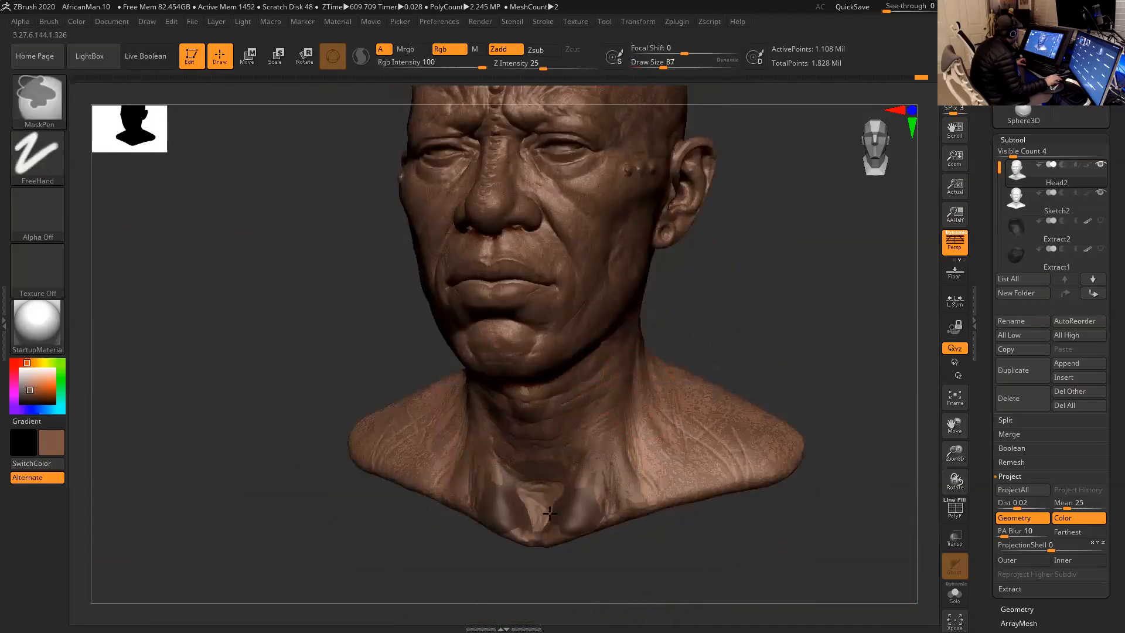
{"action": "left_click_drag", "start_coordinate": [715, 321], "coordinate": [680, 276]}
{"action": "key", "text": "space"}
{"action": "left_click_drag", "start_coordinate": [640, 233], "coordinate": [631, 233]}
{"action": "key", "text": "space"}
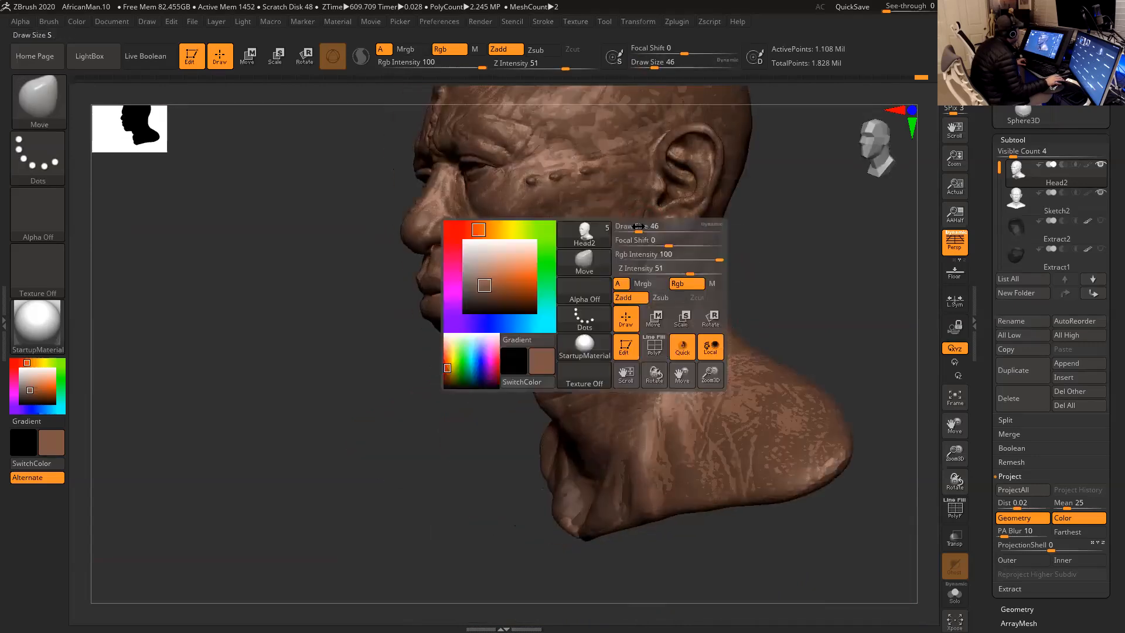
{"action": "key", "text": "ctrl"}
- Mask the upper edge of the lower lip at draw size 22 and invert the mask
{"action": "mouse_move", "coordinate": [739, 267]}
{"action": "left_mouse_down"}
{"action": "mouse_move", "coordinate": [809, 252]}
{"action": "mouse_move", "coordinate": [801, 317]}
{"action": "mouse_move", "coordinate": [796, 304]}
{"action": "mouse_move", "coordinate": [826, 319]}
{"action": "mouse_move", "coordinate": [839, 309]}
{"action": "left_mouse_up"}
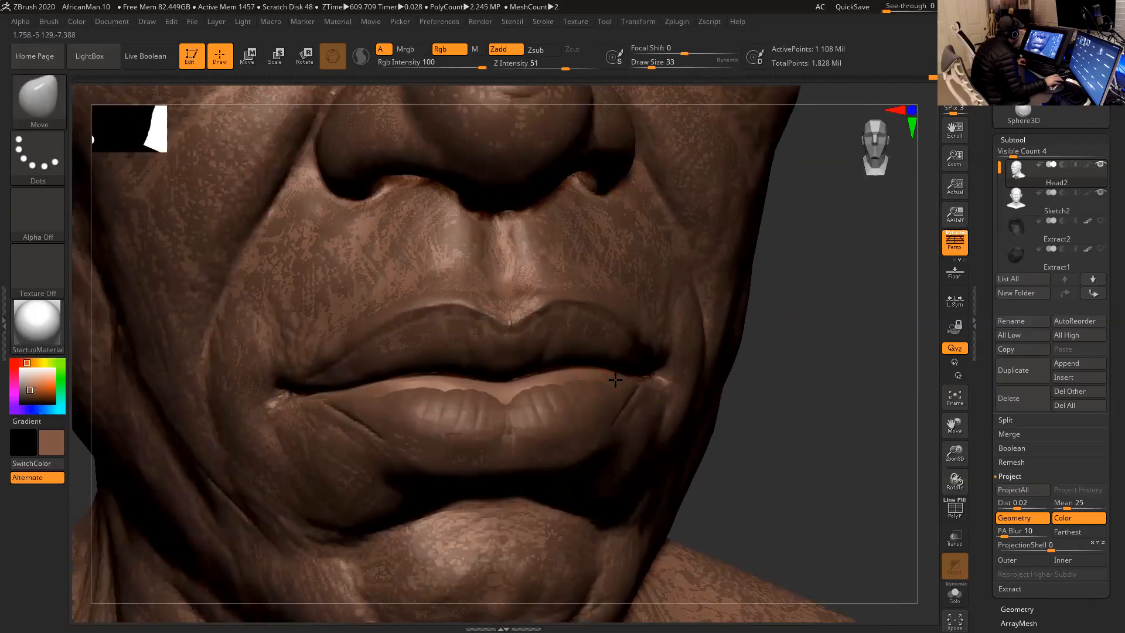
{"action": "key", "text": "space"}
{"action": "key", "text": "ctrl"}
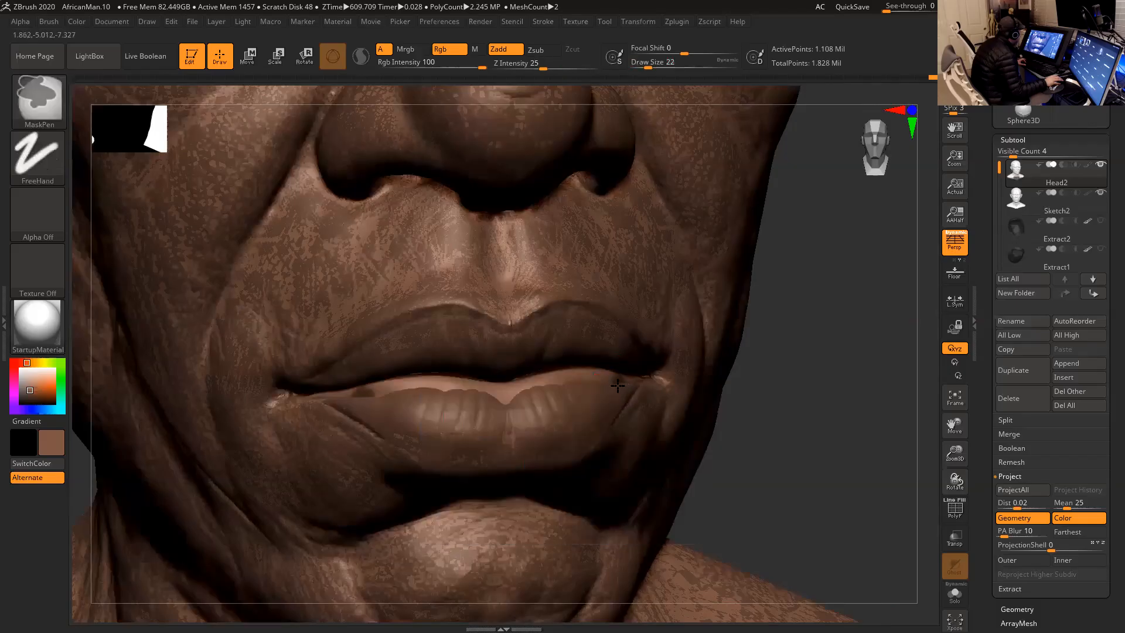
{"action": "left_click_drag", "start_coordinate": [581, 384], "coordinate": [543, 391], "text": "ctrl"}
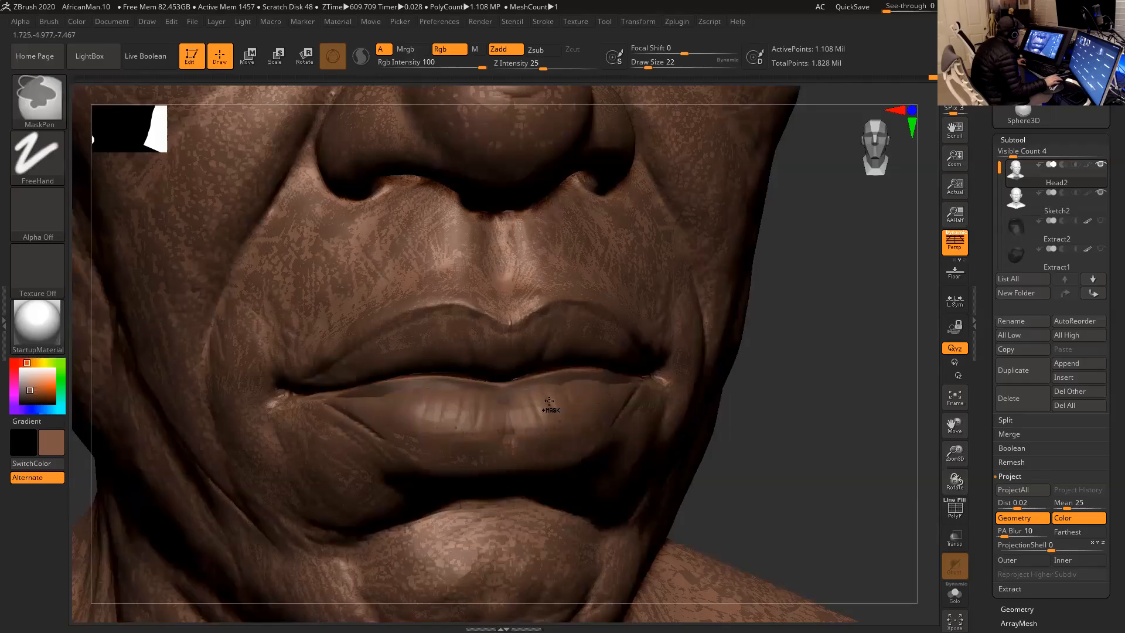
{"action": "left_click", "coordinate": [777, 384], "text": "ctrl"}
- Run ProjectAll on the unmasked lip and chest areas, and check the lips up close
{"action": "mouse_move", "coordinate": [772, 378]}
{"action": "left_mouse_down", "text": "alt"}
{"action": "mouse_move", "coordinate": [741, 331]}
{"action": "mouse_move", "coordinate": [754, 325]}
{"action": "mouse_move", "coordinate": [766, 360]}
{"action": "mouse_move", "coordinate": [754, 324]}
{"action": "mouse_move", "coordinate": [790, 359]}
{"action": "left_mouse_up", "text": "alt"}
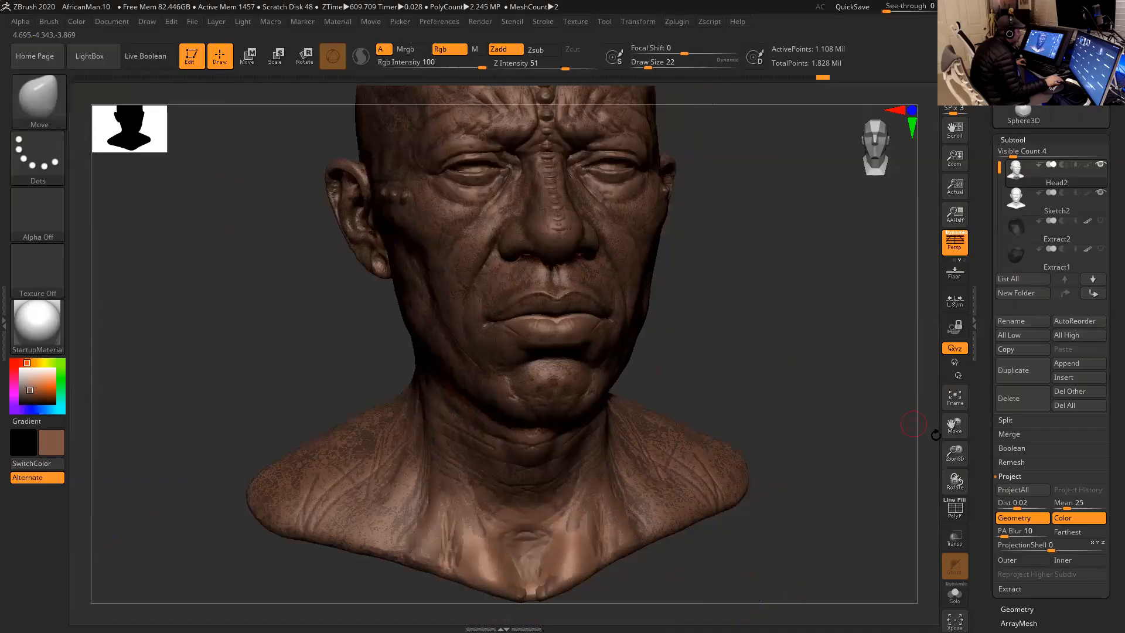
{"action": "left_click", "coordinate": [1016, 490]}
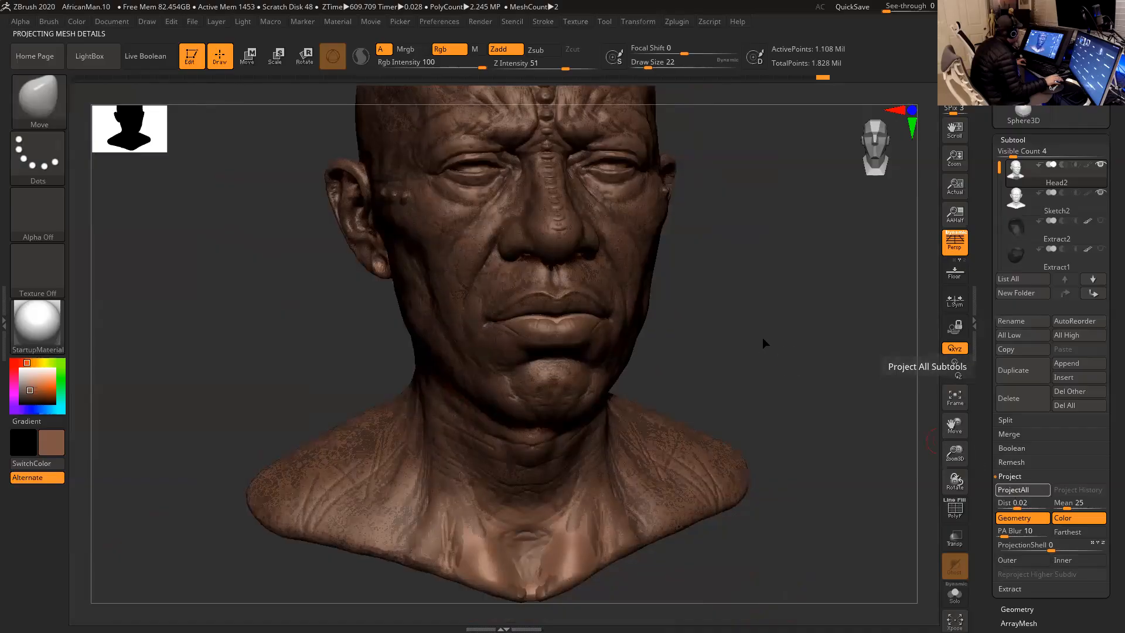
{"action": "mouse_move", "coordinate": [763, 337]}
{"action": "left_mouse_down"}
{"action": "mouse_move", "coordinate": [742, 337]}
{"action": "mouse_move", "coordinate": [787, 346]}
{"action": "mouse_move", "coordinate": [824, 390]}
{"action": "mouse_move", "coordinate": [844, 319]}
{"action": "left_mouse_up"}
{"action": "mouse_move", "coordinate": [766, 322]}
{"action": "left_mouse_down"}
{"action": "mouse_move", "coordinate": [726, 309]}
{"action": "mouse_move", "coordinate": [586, 312]}
{"action": "left_mouse_up"}
{"action": "key", "text": "shift"}
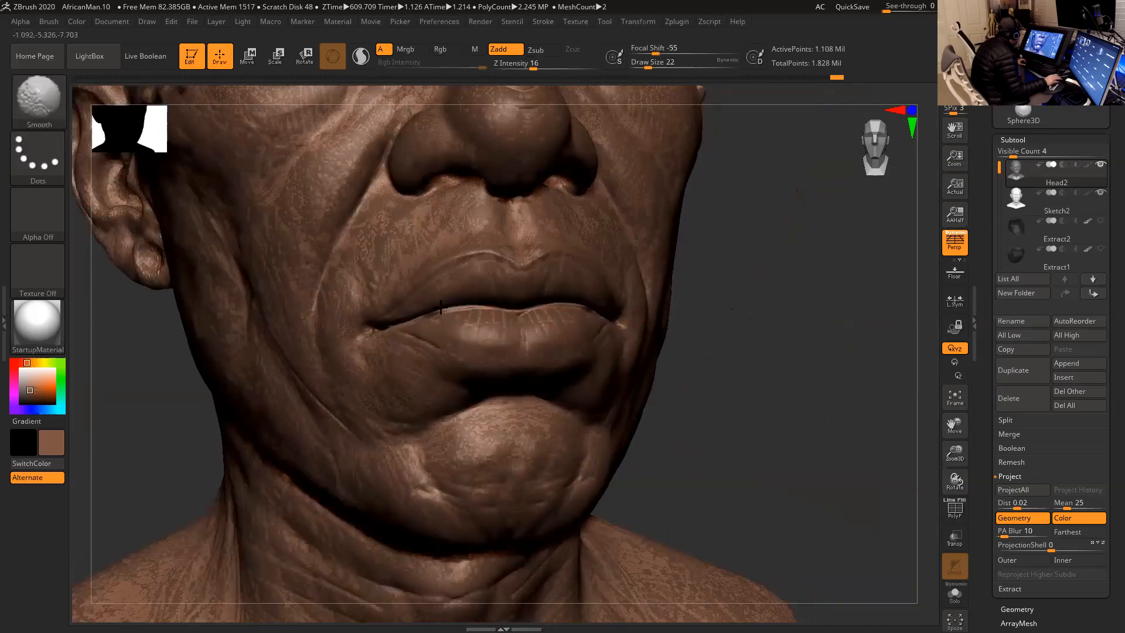
{"action": "mouse_move", "coordinate": [774, 319]}
{"action": "left_mouse_down", "text": "shift"}
{"action": "mouse_move", "coordinate": [842, 271]}
{"action": "mouse_move", "coordinate": [816, 287]}
{"action": "mouse_move", "coordinate": [820, 252]}
{"action": "left_mouse_up", "text": "shift"}
- Hide Sketch2 and smooth the lower edge of the chest on Head2
{"action": "left_click", "coordinate": [1100, 193]}
{"action": "left_click_drag", "start_coordinate": [809, 311], "coordinate": [747, 322]}
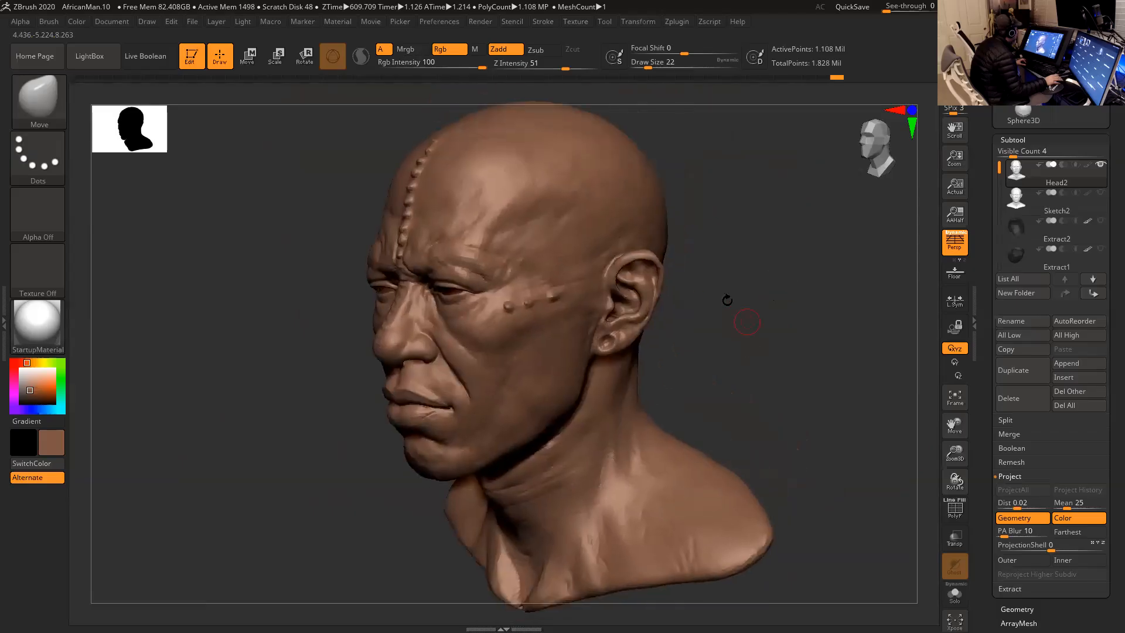
{"action": "left_click_drag", "start_coordinate": [687, 284], "coordinate": [606, 360]}
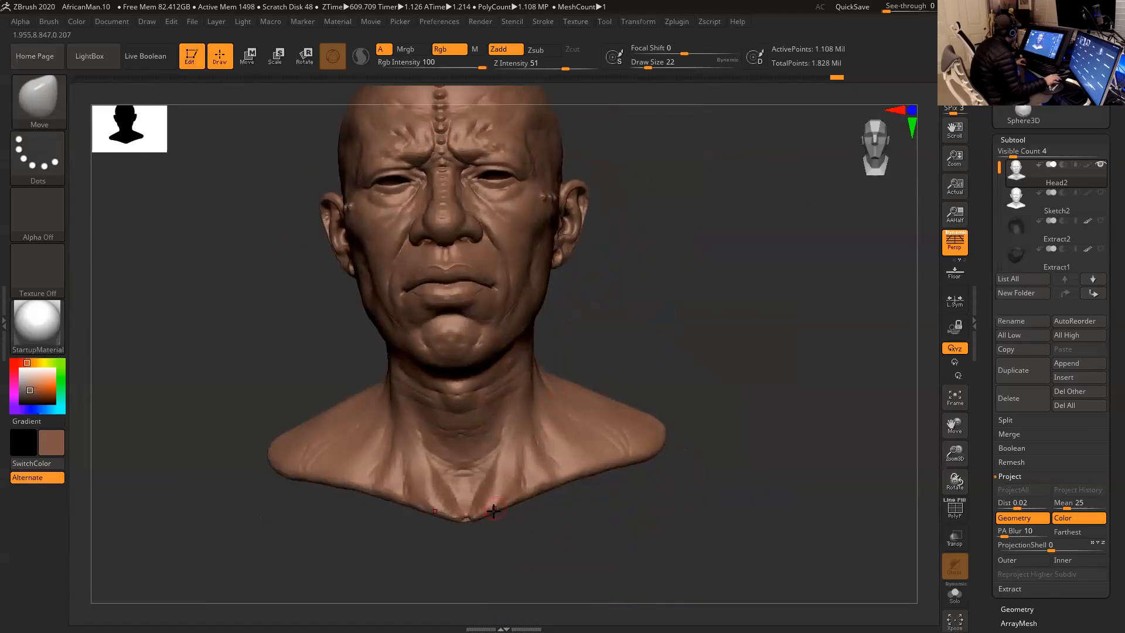
{"action": "key", "text": "shift"}
{"action": "left_click_drag", "start_coordinate": [475, 491], "coordinate": [490, 463], "text": "shift"}
{"action": "key", "text": "shift"}
{"action": "mouse_move", "coordinate": [595, 333]}
{"action": "left_mouse_down"}
{"action": "mouse_move", "coordinate": [643, 410]}
{"action": "mouse_move", "coordinate": [660, 415]}
{"action": "mouse_move", "coordinate": [678, 407]}
{"action": "mouse_move", "coordinate": [729, 322]}
{"action": "mouse_move", "coordinate": [709, 351]}
{"action": "mouse_move", "coordinate": [729, 361]}
{"action": "left_mouse_up"}
- Lower Head2 by three subdivision levels and restore its symmetry with the Smart ReSym deformation
{"action": "key", "text": "shift"}
{"action": "key", "text": "shift+d"}
{"action": "mouse_move", "coordinate": [982, 440]}
{"action": "left_mouse_down"}
{"action": "mouse_move", "coordinate": [984, 334]}
{"action": "mouse_move", "coordinate": [994, 433]}
{"action": "left_mouse_up"}
{"action": "left_click", "coordinate": [1031, 414]}
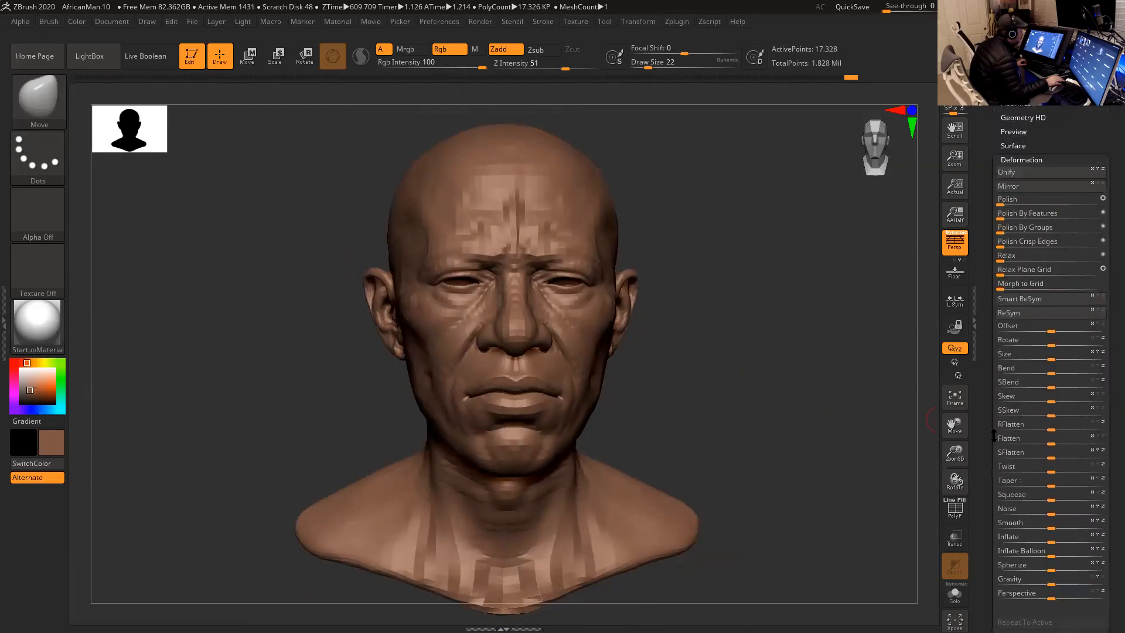
{"action": "left_click", "coordinate": [1038, 301]}
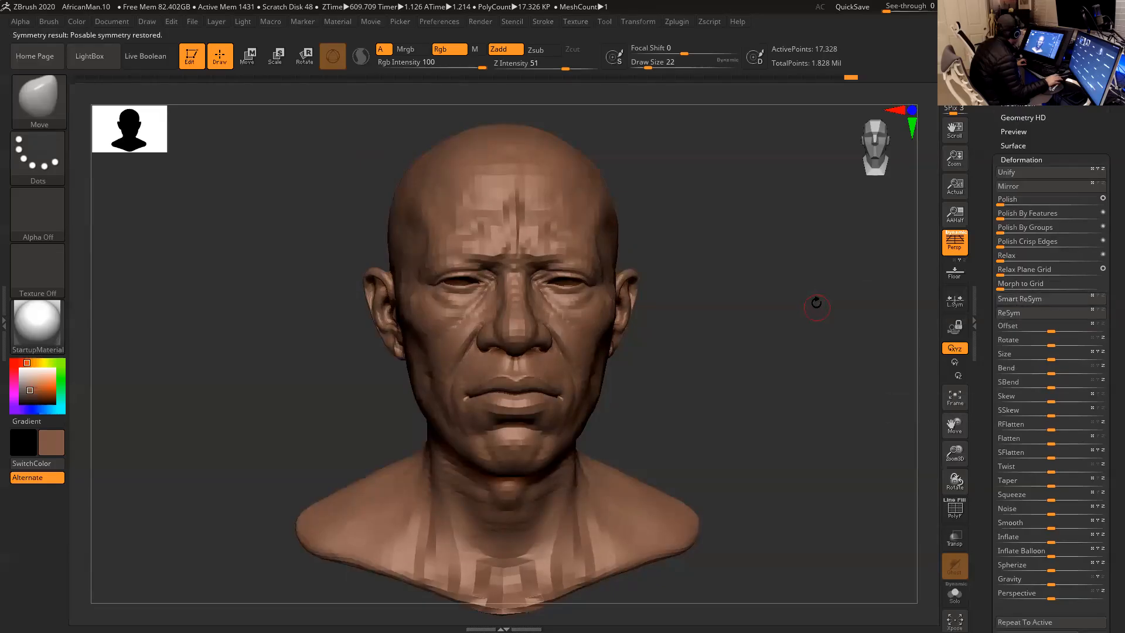
- Display the PolyFrame wireframe and smooth the polygons along the lower eyelid from the inner corner of the eye
{"action": "left_click_drag", "start_coordinate": [769, 302], "coordinate": [915, 381], "text": "alt"}
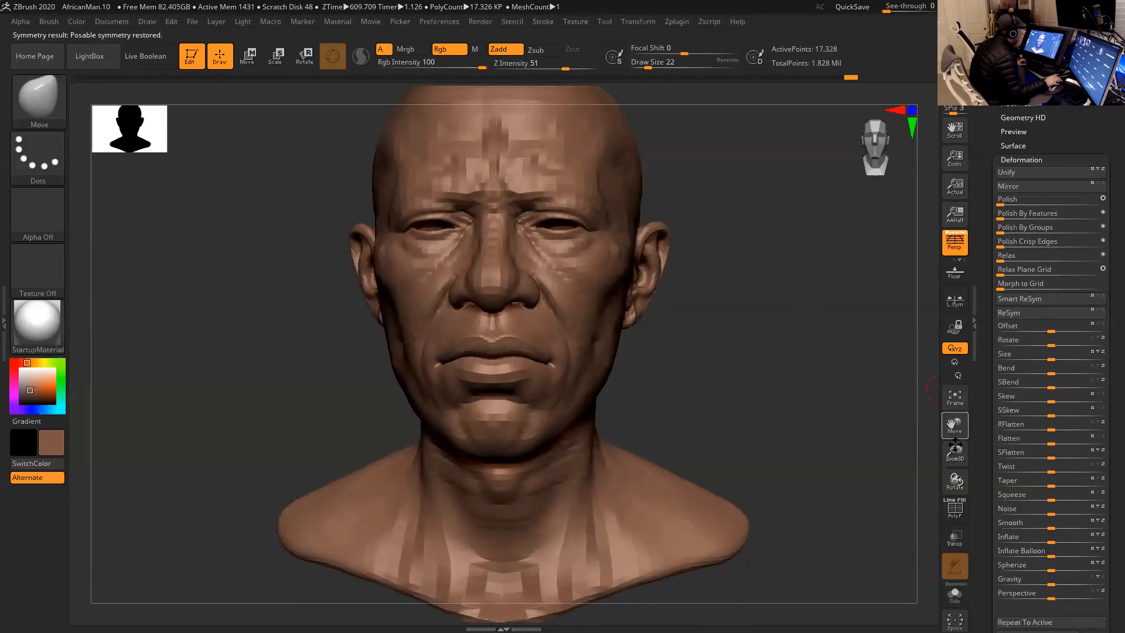
{"action": "left_click_drag", "start_coordinate": [956, 445], "coordinate": [953, 527]}
{"action": "left_click", "coordinate": [956, 510]}
{"action": "left_click_drag", "start_coordinate": [791, 375], "coordinate": [605, 231], "text": "alt"}
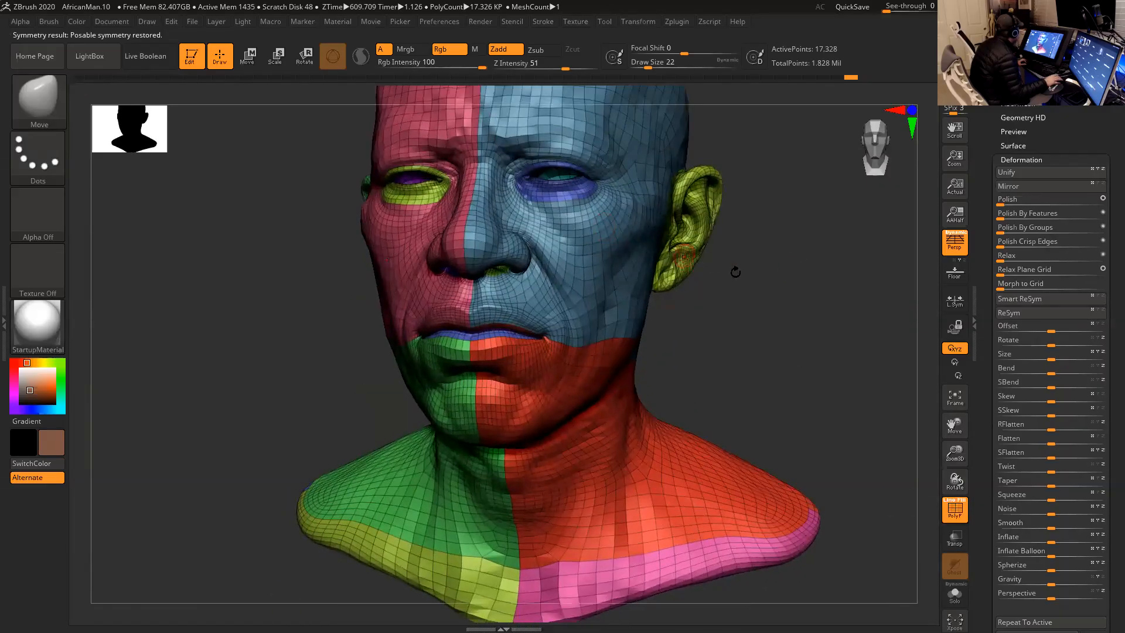
{"action": "left_click_drag", "start_coordinate": [791, 297], "coordinate": [799, 419], "text": "alt"}
{"action": "left_click_drag", "start_coordinate": [844, 333], "coordinate": [783, 146], "text": "alt"}
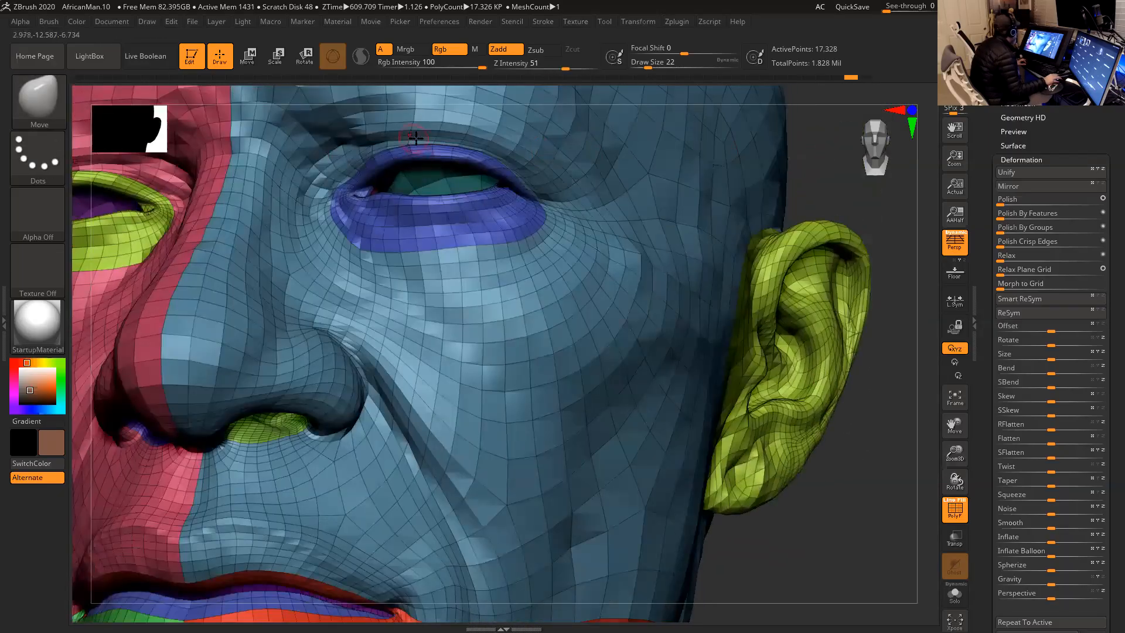
{"action": "left_click_drag", "start_coordinate": [830, 183], "coordinate": [914, 189]}
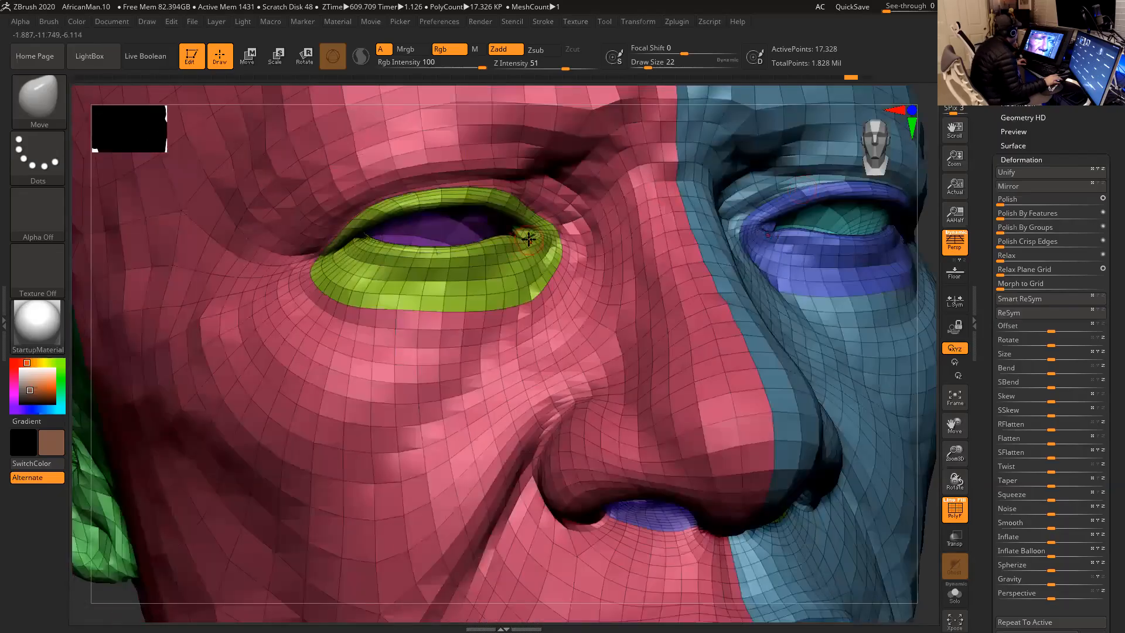
{"action": "key", "text": "shift"}
{"action": "left_click_drag", "start_coordinate": [529, 238], "coordinate": [426, 254], "text": "shift"}
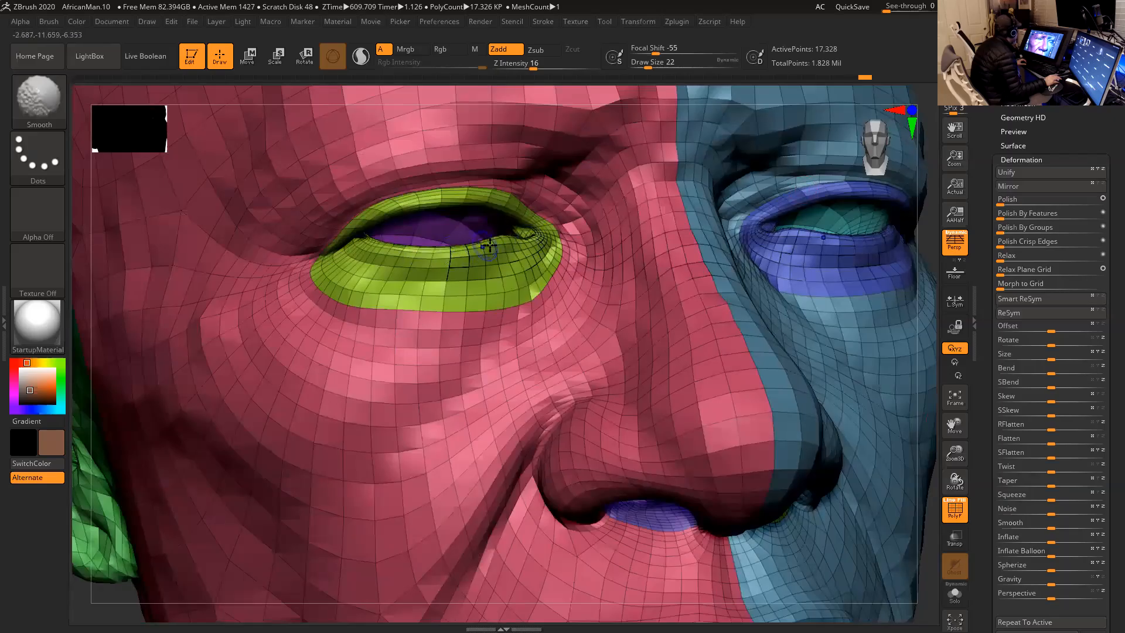
- Even out the polygon flow across the cheek with the Move brush at draw size 77
{"action": "left_click_drag", "start_coordinate": [932, 280], "coordinate": [873, 206], "text": "alt"}
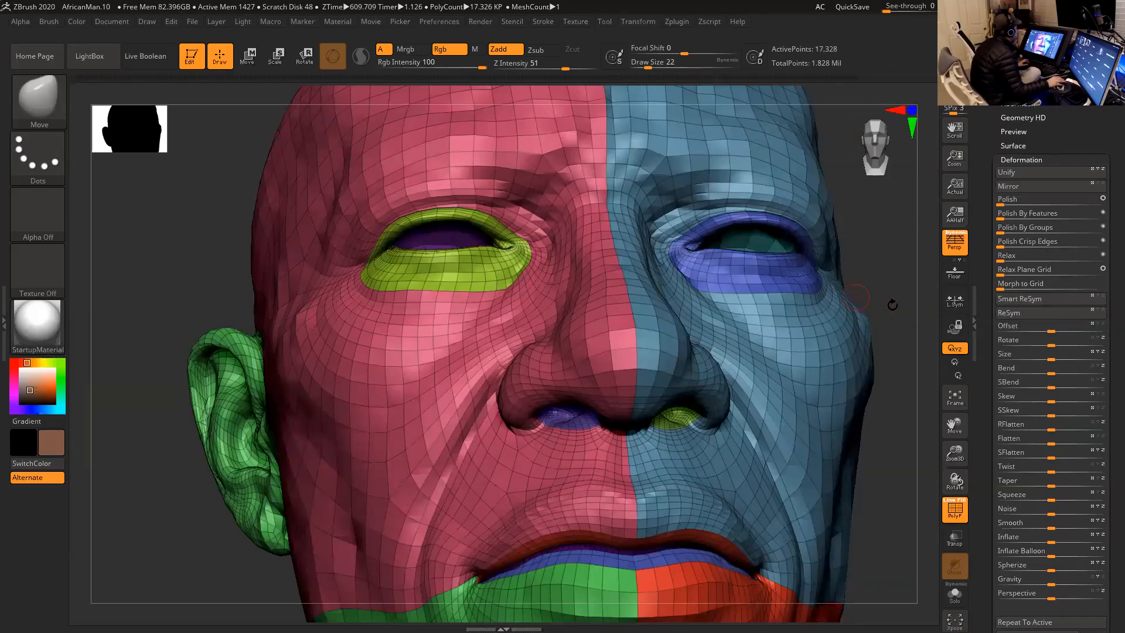
{"action": "left_click_drag", "start_coordinate": [896, 304], "coordinate": [779, 282]}
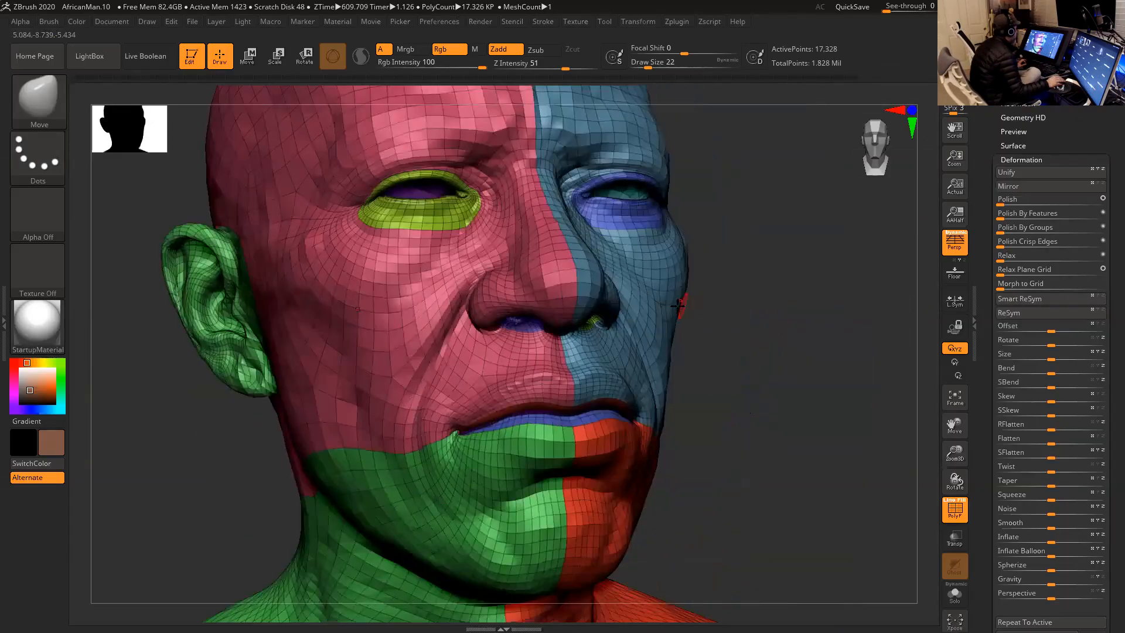
{"action": "left_click_drag", "start_coordinate": [716, 312], "coordinate": [740, 311]}
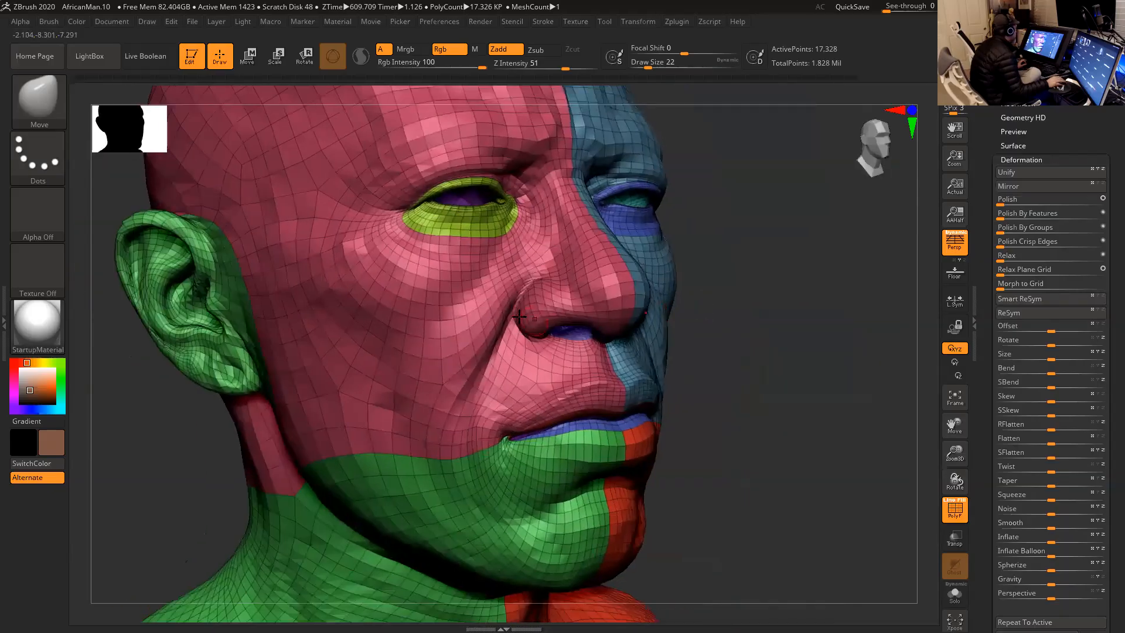
{"action": "key", "text": "space"}
{"action": "left_click_drag", "start_coordinate": [521, 315], "coordinate": [533, 316]}
{"action": "left_click_drag", "start_coordinate": [715, 330], "coordinate": [688, 347]}
{"action": "left_click_drag", "start_coordinate": [688, 347], "coordinate": [729, 311], "text": "alt"}
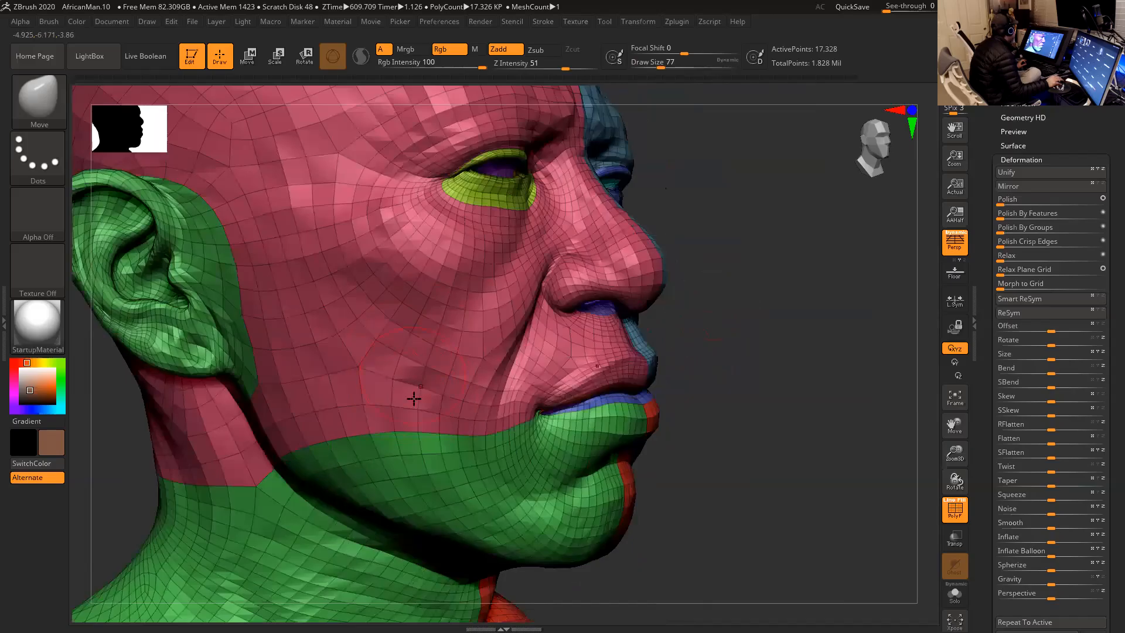
{"action": "left_click_drag", "start_coordinate": [417, 372], "coordinate": [324, 325]}
{"action": "left_click_drag", "start_coordinate": [350, 382], "coordinate": [337, 401]}
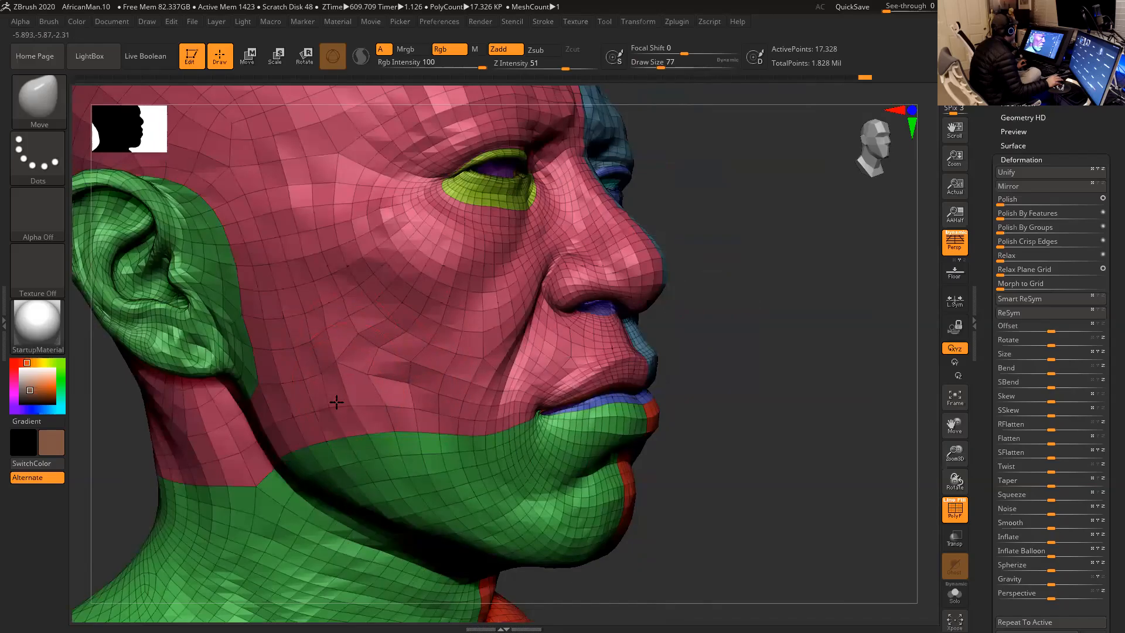
{"action": "key", "text": "ctrl"}
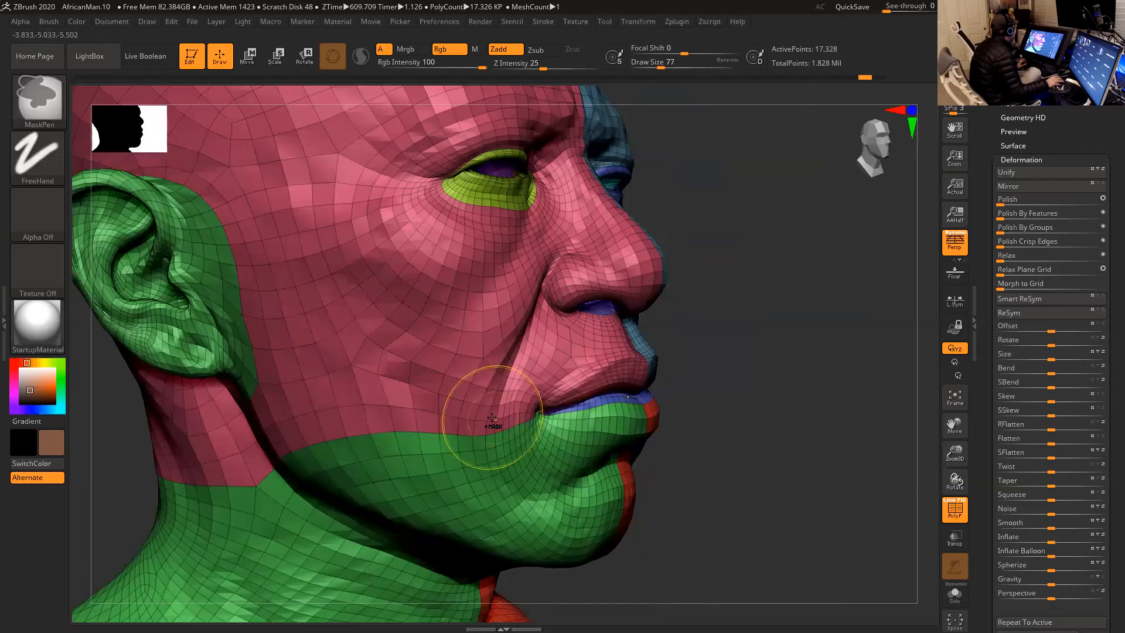
- Raise Head2 by three subdivision levels to check the cheek detail, and return two levels down
{"action": "left_click_drag", "start_coordinate": [701, 352], "coordinate": [734, 342]}
{"action": "key", "text": "d"}
{"action": "key", "text": "d"}
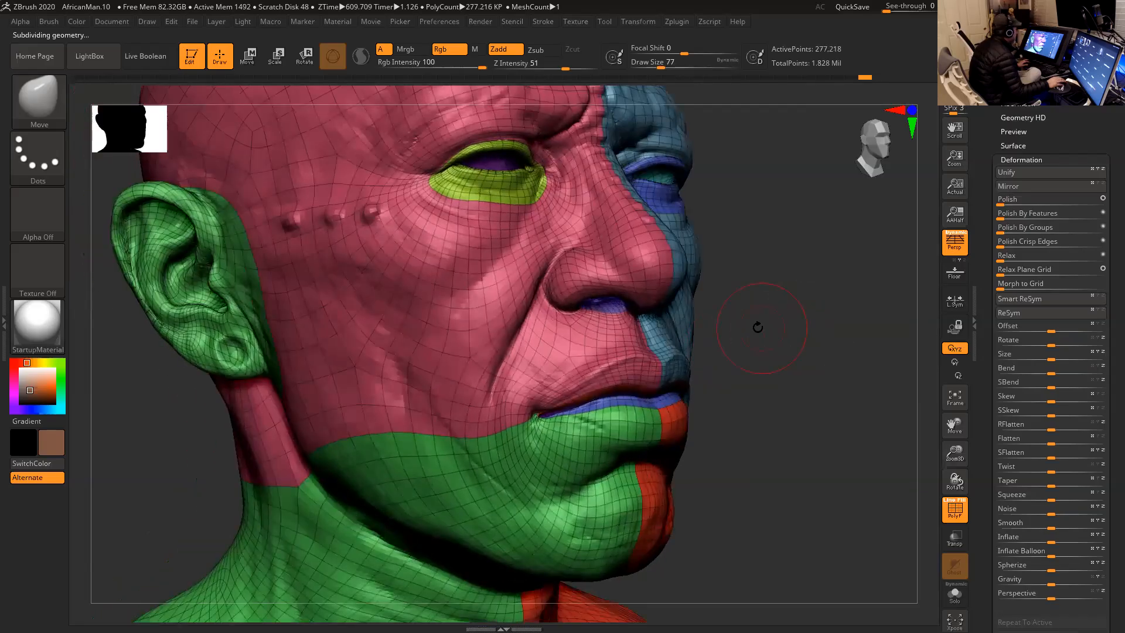
{"action": "key", "text": "d"}
{"action": "key", "text": "shift+d"}
{"action": "key", "text": "shift+d"}
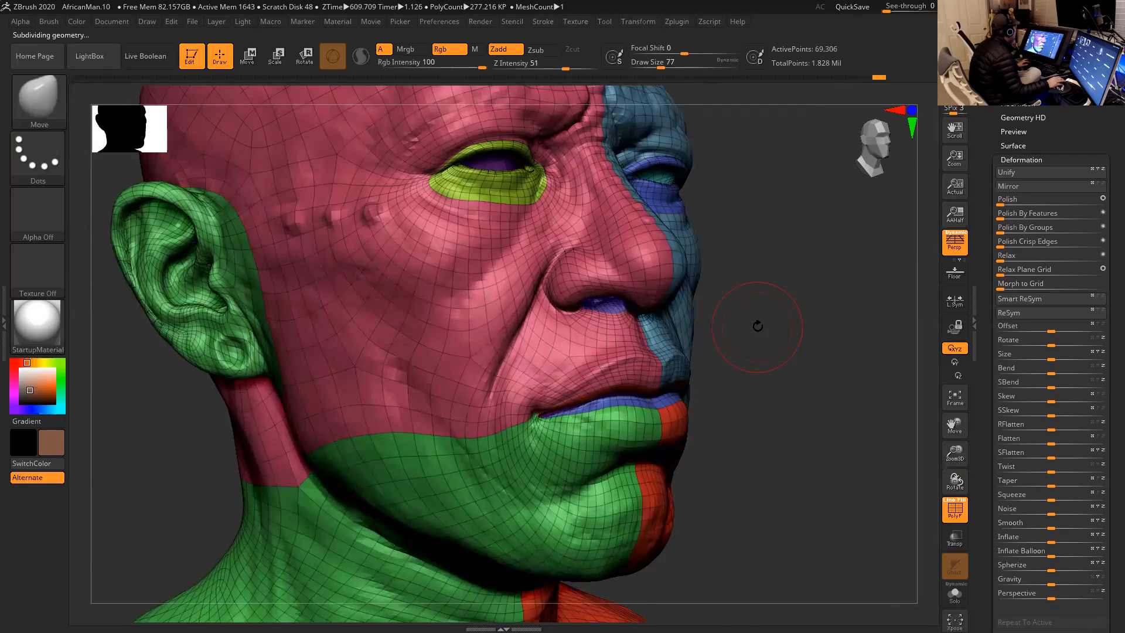
- Store a morph target of the head's current shape at this subdivision level
{"action": "left_click_drag", "start_coordinate": [794, 339], "coordinate": [829, 370]}
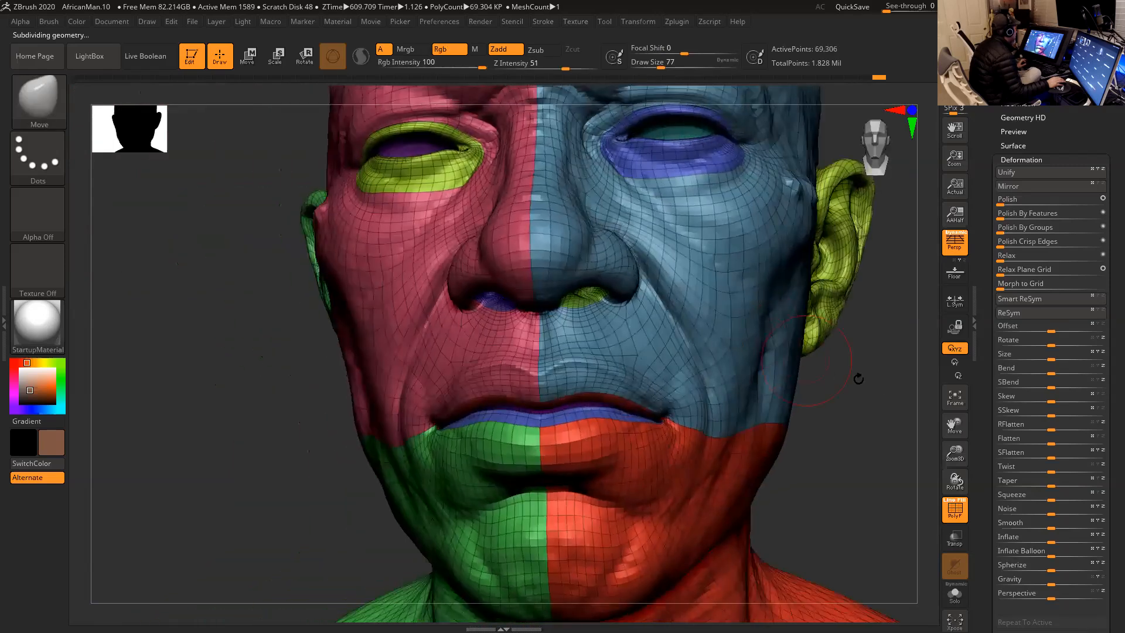
{"action": "mouse_move", "coordinate": [887, 391]}
{"action": "left_mouse_down"}
{"action": "mouse_move", "coordinate": [825, 354]}
{"action": "mouse_move", "coordinate": [826, 367]}
{"action": "mouse_move", "coordinate": [816, 357]}
{"action": "mouse_move", "coordinate": [832, 382]}
{"action": "mouse_move", "coordinate": [779, 382]}
{"action": "left_mouse_up"}
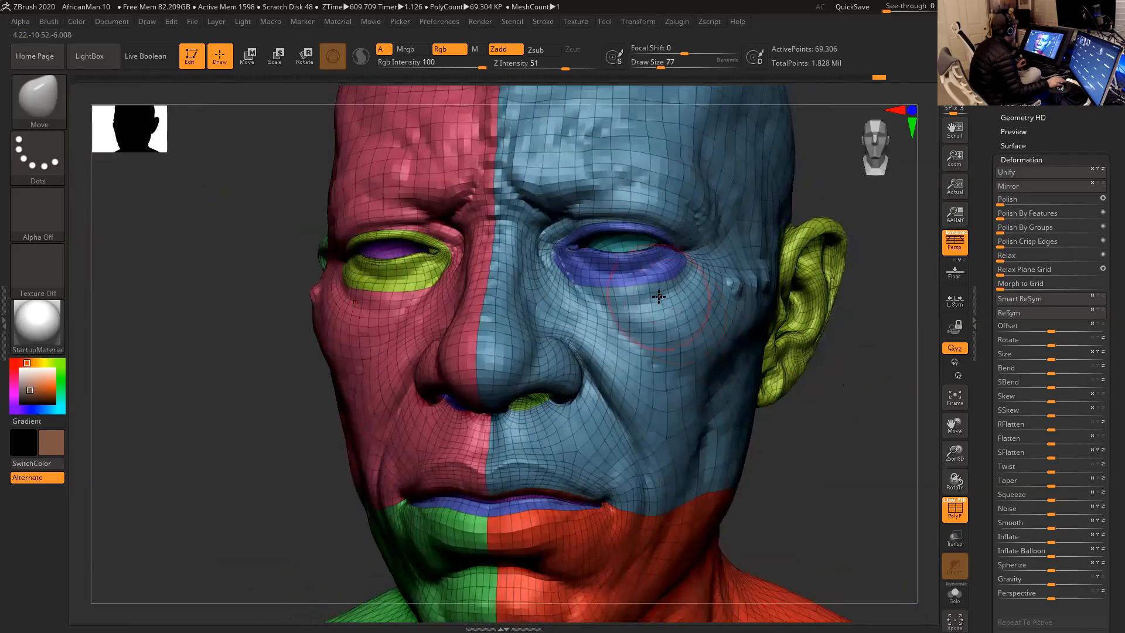
{"action": "left_click", "coordinate": [1022, 160]}
{"action": "left_click", "coordinate": [1023, 159]}
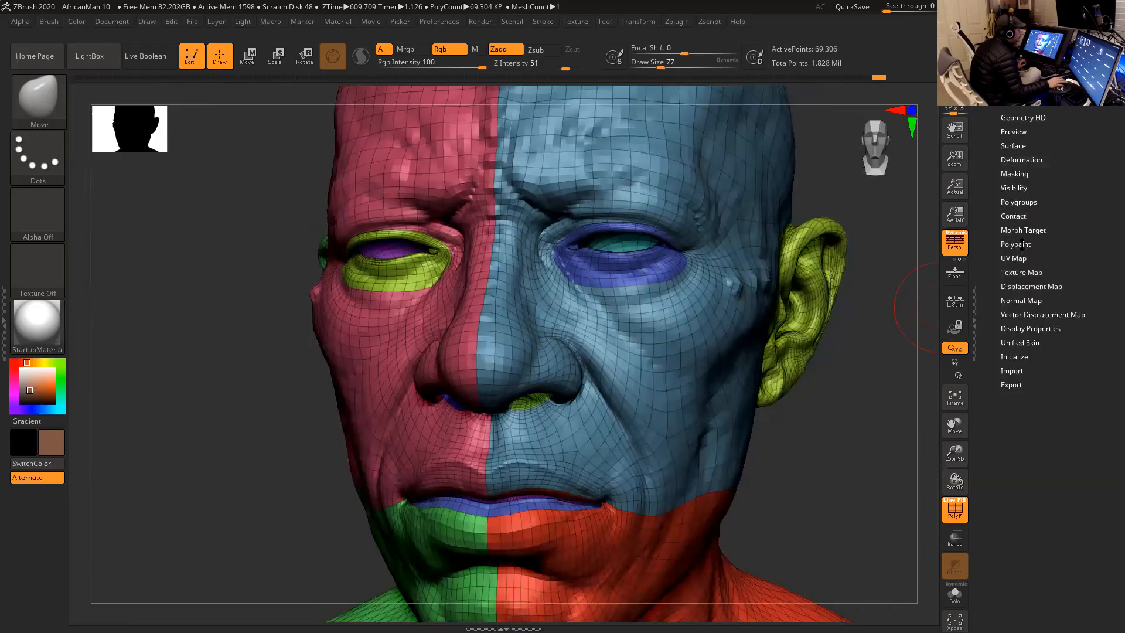
{"action": "left_click", "coordinate": [1023, 229]}
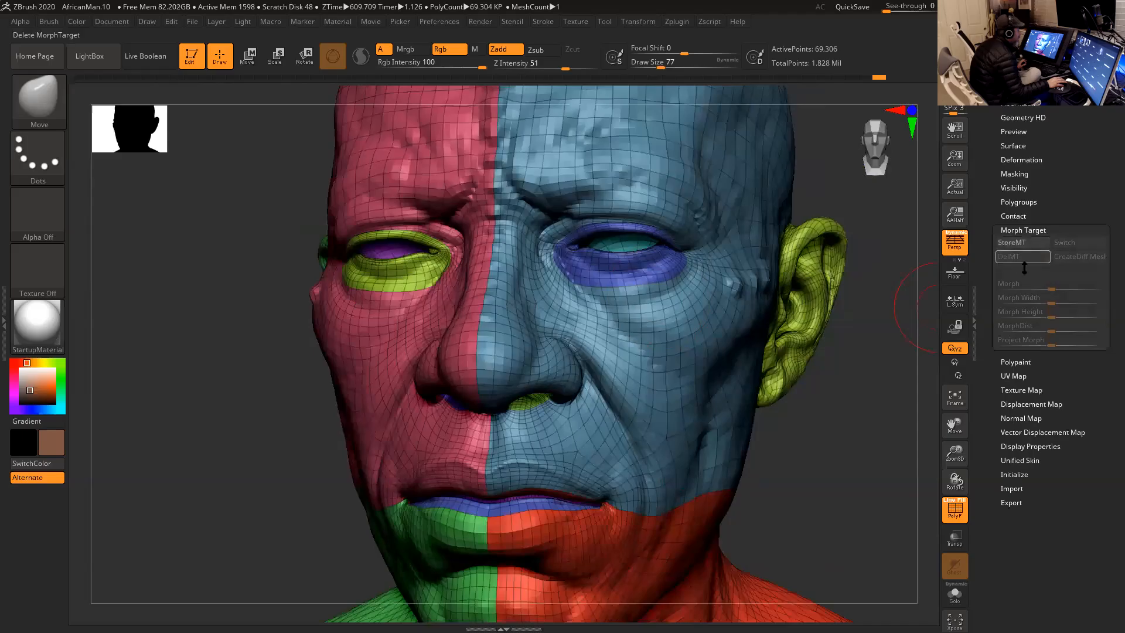
{"action": "left_click_drag", "start_coordinate": [877, 359], "coordinate": [876, 345]}
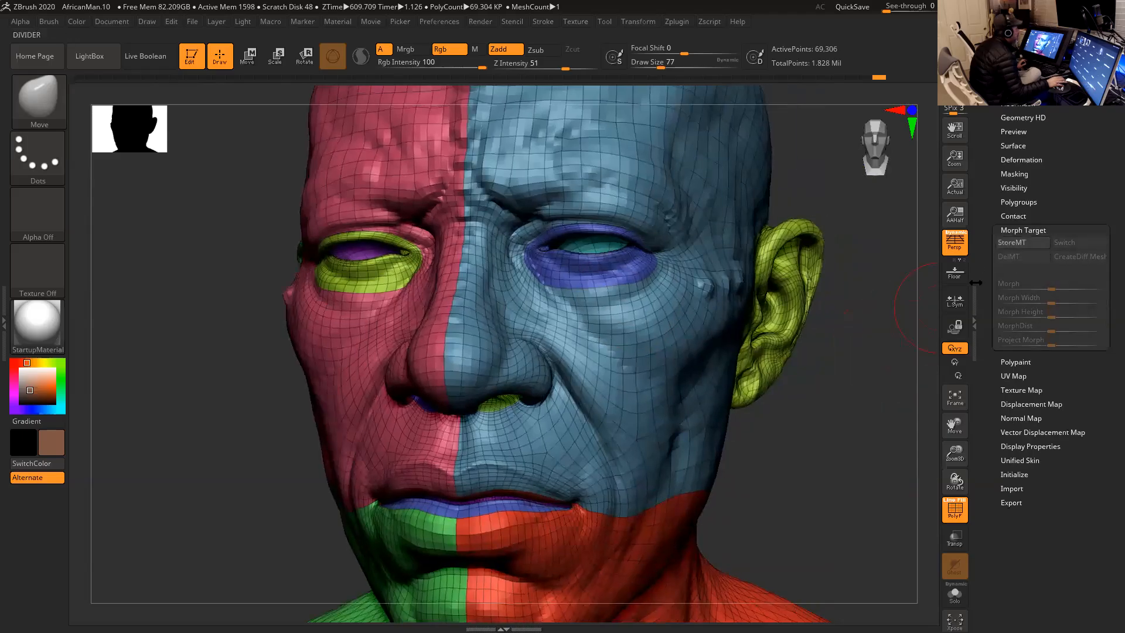
{"action": "left_click", "coordinate": [1012, 244]}
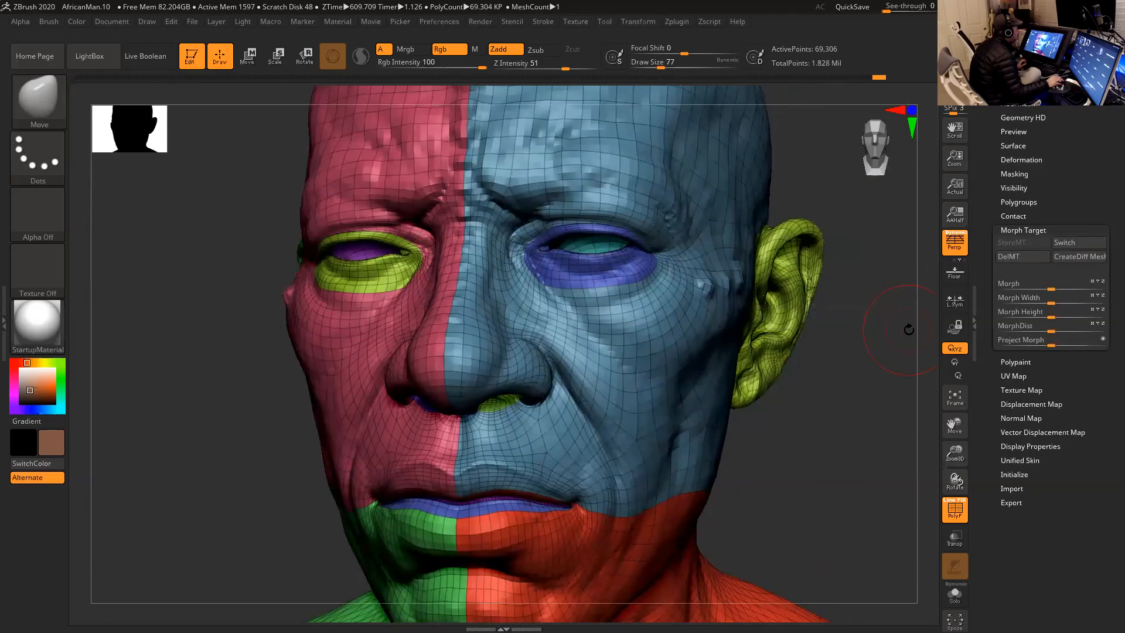
- Shift the polygons along the lower eyelid's outer border with the Move brush at draw sizes 29 and 35, and apply Project Morph
{"action": "left_click_drag", "start_coordinate": [863, 380], "coordinate": [842, 352]}
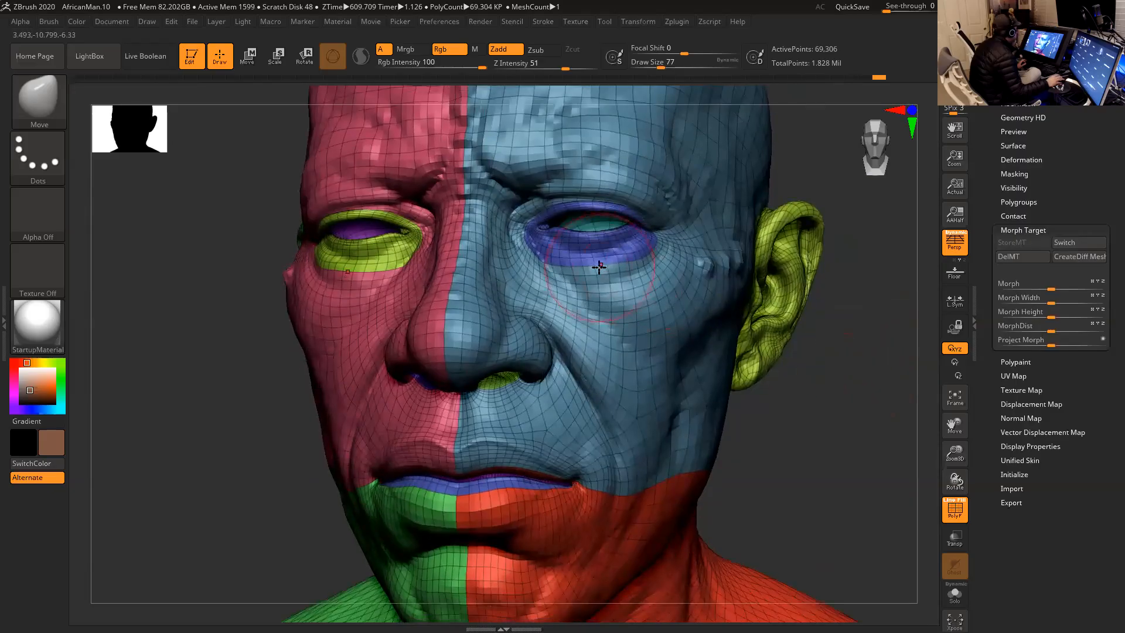
{"action": "key", "text": "space"}
{"action": "left_click_drag", "start_coordinate": [597, 267], "coordinate": [585, 268]}
{"action": "left_click_drag", "start_coordinate": [802, 359], "coordinate": [814, 387]}
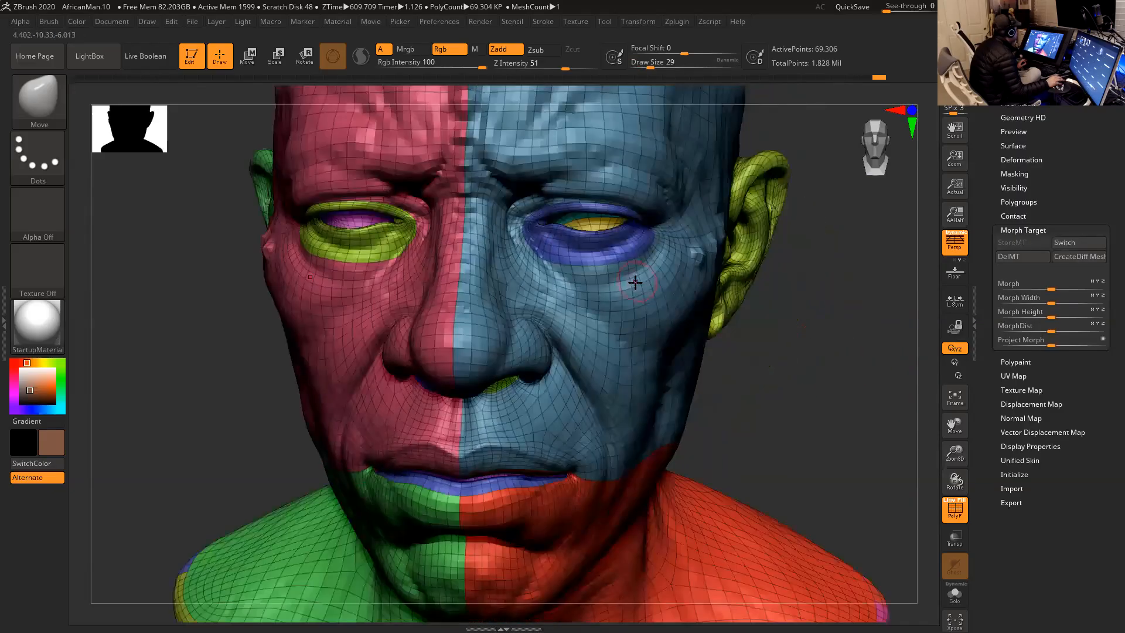
{"action": "key", "text": "space"}
{"action": "mouse_move", "coordinate": [588, 263]}
{"action": "left_mouse_down"}
{"action": "mouse_move", "coordinate": [588, 275]}
{"action": "mouse_move", "coordinate": [572, 273]}
{"action": "mouse_move", "coordinate": [608, 273]}
{"action": "mouse_move", "coordinate": [555, 267]}
{"action": "mouse_move", "coordinate": [627, 272]}
{"action": "mouse_move", "coordinate": [545, 259]}
{"action": "left_mouse_up"}
{"action": "key", "text": "space"}
{"action": "left_click_drag", "start_coordinate": [763, 340], "coordinate": [809, 350]}
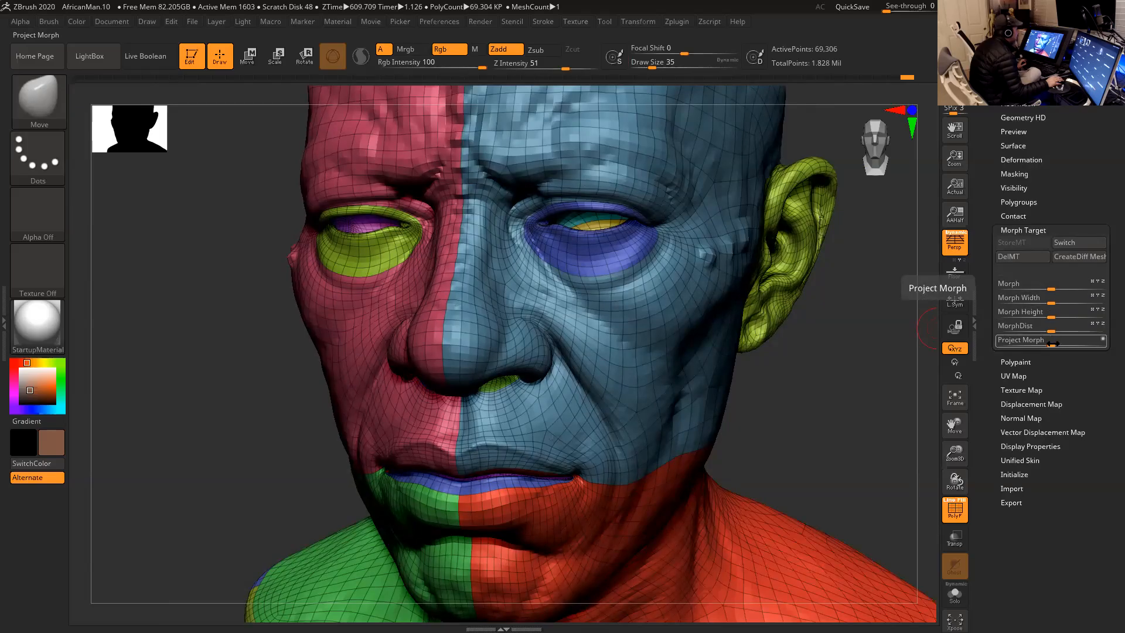
{"action": "left_click_drag", "start_coordinate": [1054, 344], "coordinate": [1111, 346]}
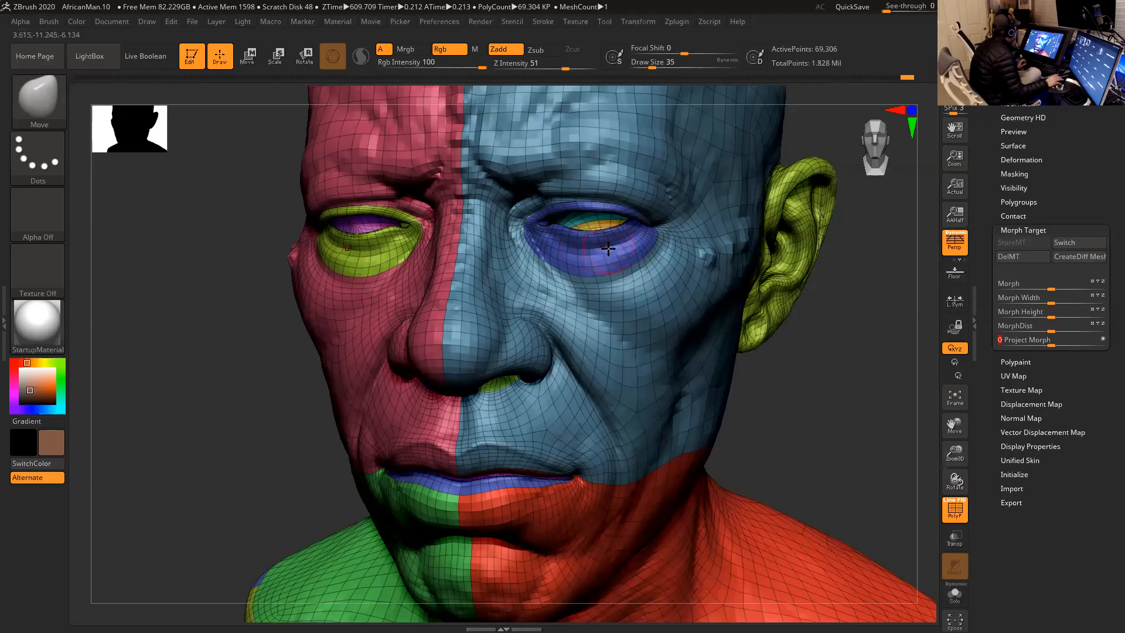
- Adjust and smooth the polygon rows along the upper eyelid from the inner corner, using the Move brush at draw size 27
{"action": "mouse_move", "coordinate": [810, 374]}
{"action": "left_mouse_down"}
{"action": "mouse_move", "coordinate": [811, 402]}
{"action": "mouse_move", "coordinate": [826, 364]}
{"action": "left_mouse_up"}
{"action": "left_click_drag", "start_coordinate": [812, 197], "coordinate": [871, 345]}
{"action": "key", "text": "space"}
{"action": "left_click_drag", "start_coordinate": [517, 323], "coordinate": [509, 322]}
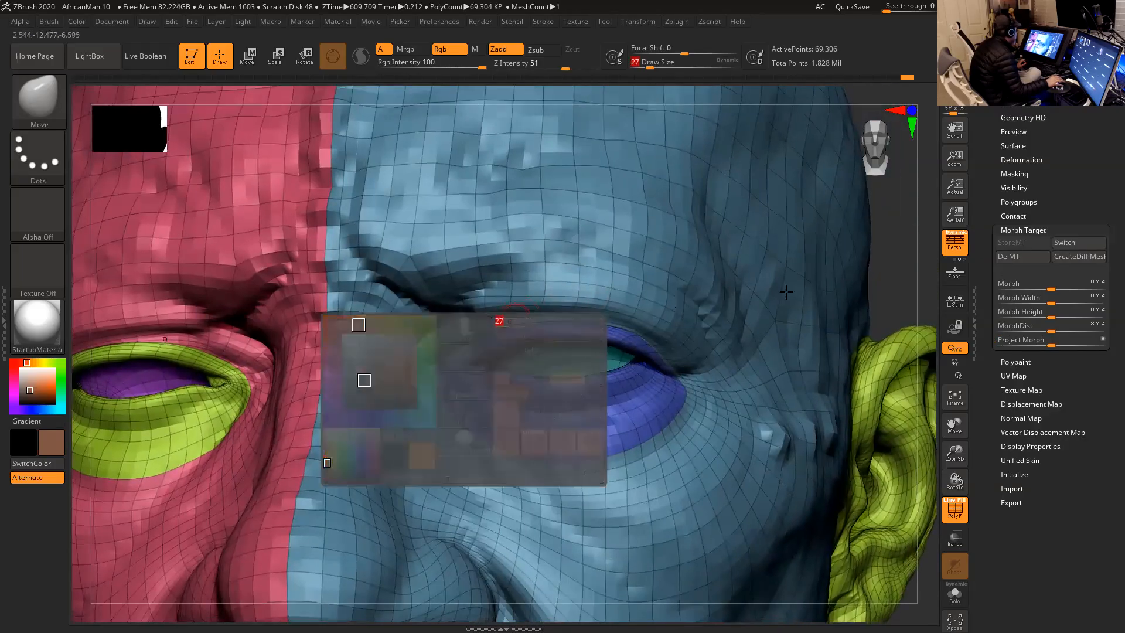
{"action": "left_click_drag", "start_coordinate": [881, 252], "coordinate": [759, 273]}
{"action": "mouse_move", "coordinate": [502, 326]}
{"action": "left_mouse_down"}
{"action": "mouse_move", "coordinate": [484, 317]}
{"action": "mouse_move", "coordinate": [598, 314]}
{"action": "mouse_move", "coordinate": [522, 316]}
{"action": "left_mouse_up"}
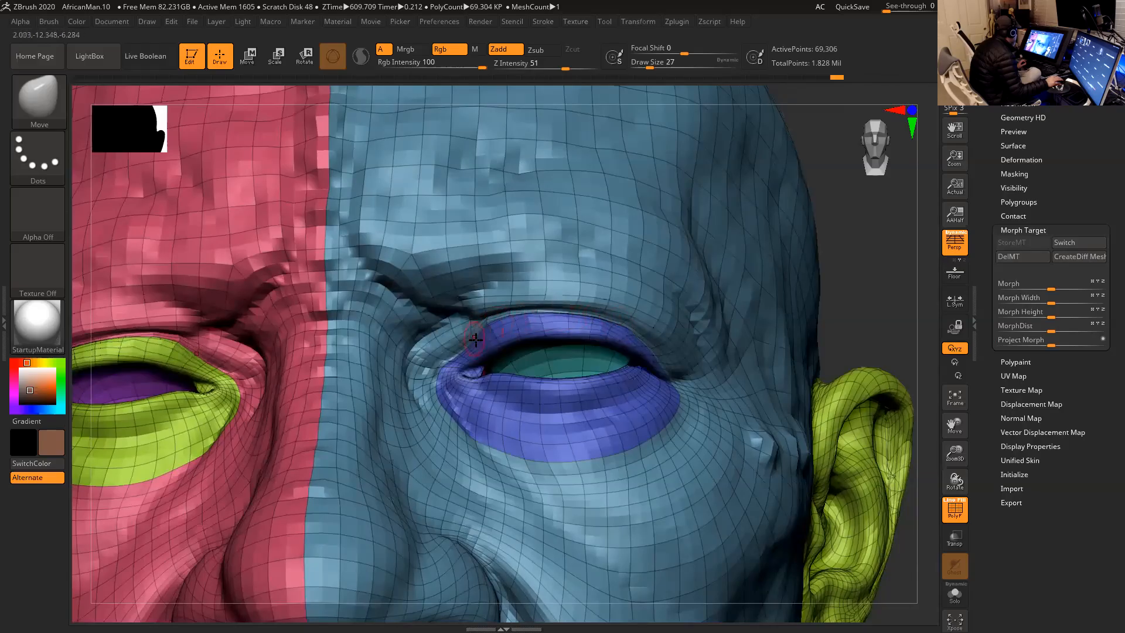
{"action": "left_click_drag", "start_coordinate": [486, 328], "coordinate": [555, 325], "text": "shift"}
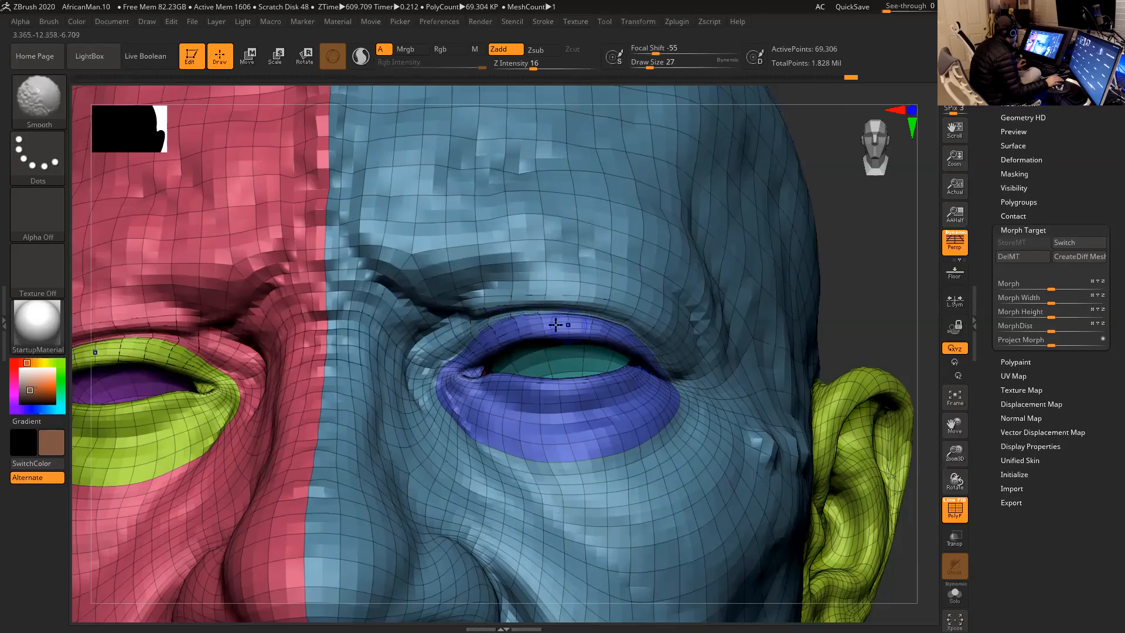
{"action": "key", "text": "shift"}
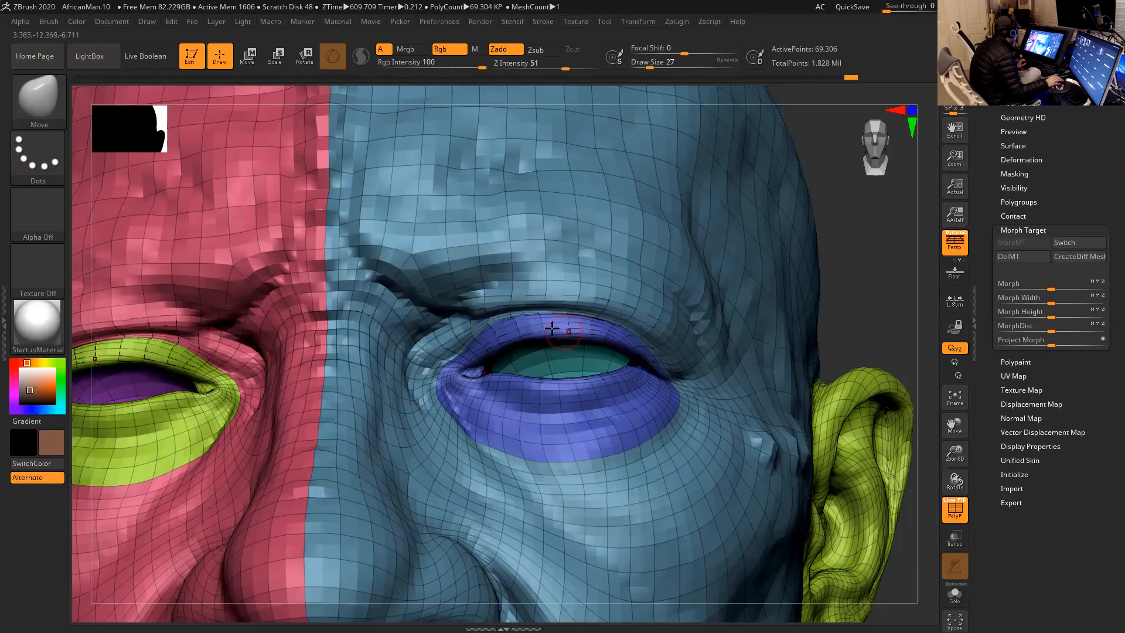
- Switch to the Move Topological brush and refine the polygons along the upper eyelid towards its outer corner
{"action": "left_click_drag", "start_coordinate": [850, 267], "coordinate": [863, 293]}
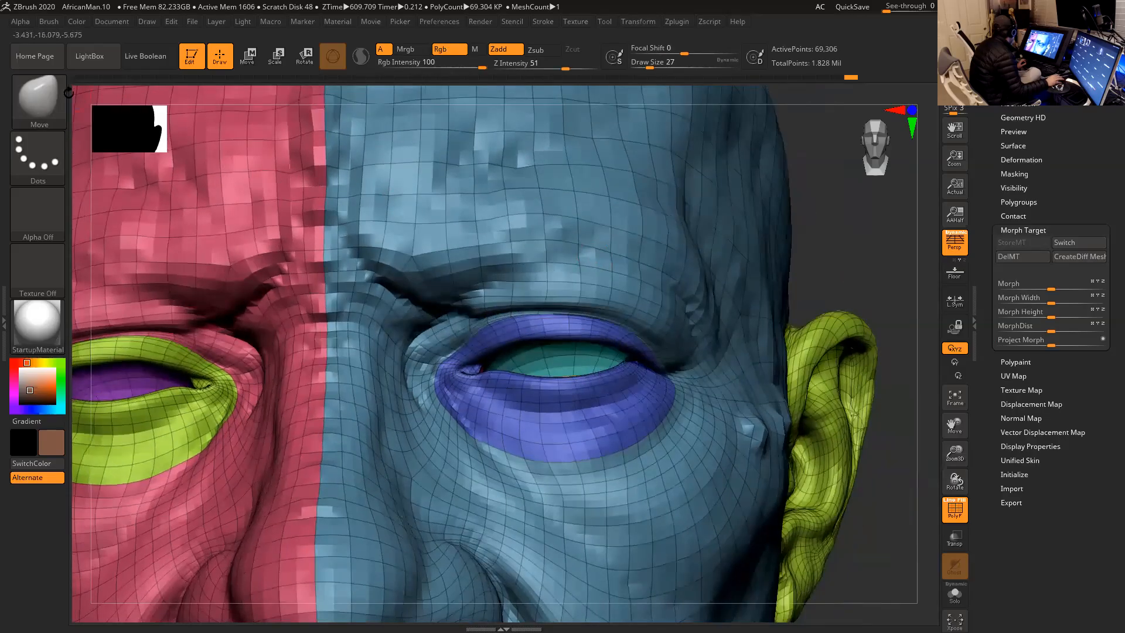
{"action": "key", "text": "b"}
{"action": "key", "text": "m"}
{"action": "key", "text": "t"}
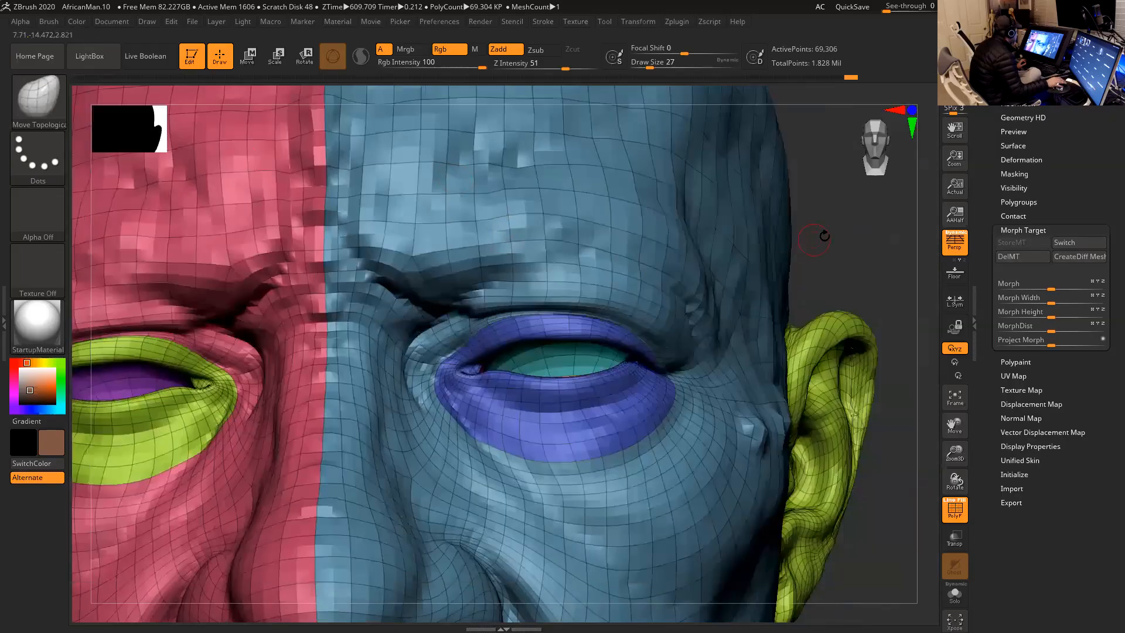
{"action": "left_click_drag", "start_coordinate": [809, 240], "coordinate": [727, 293]}
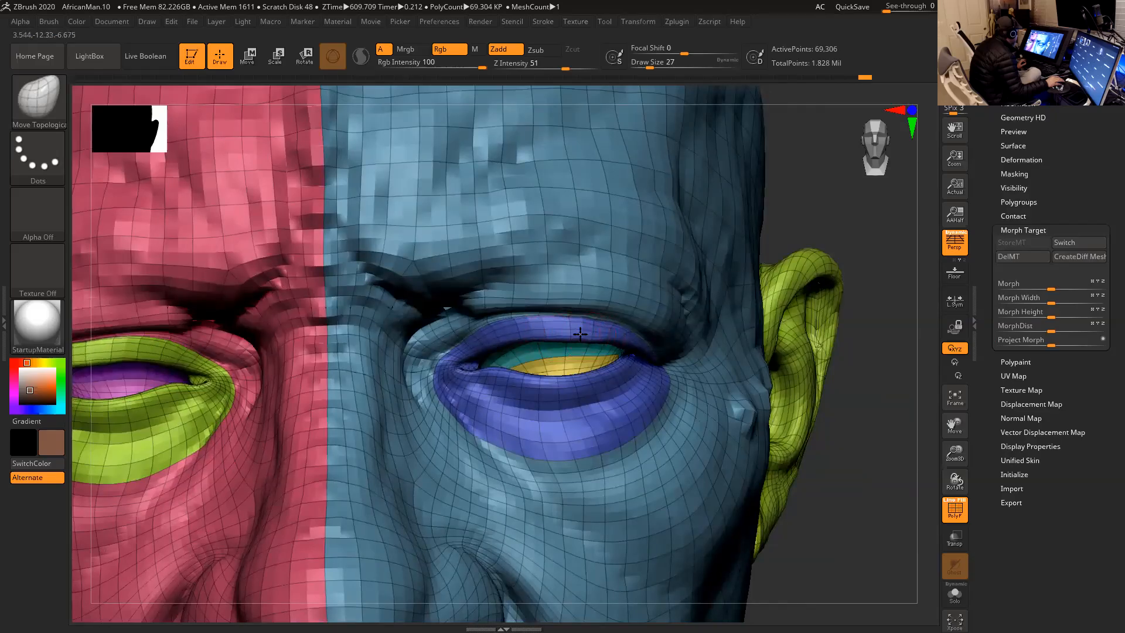
{"action": "left_click_drag", "start_coordinate": [815, 200], "coordinate": [634, 317]}
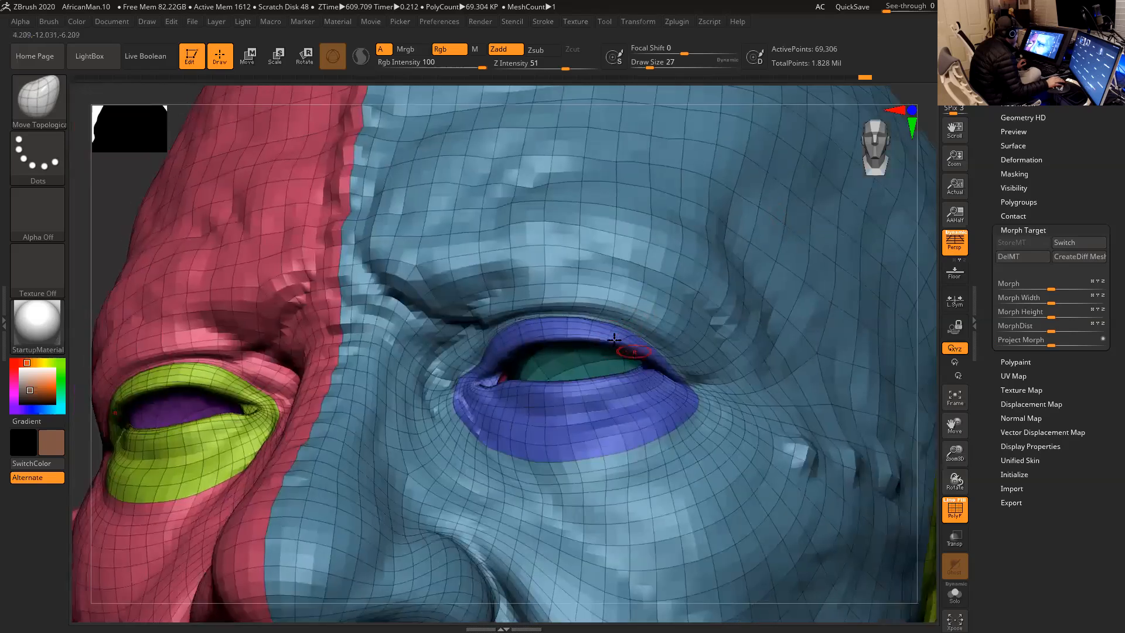
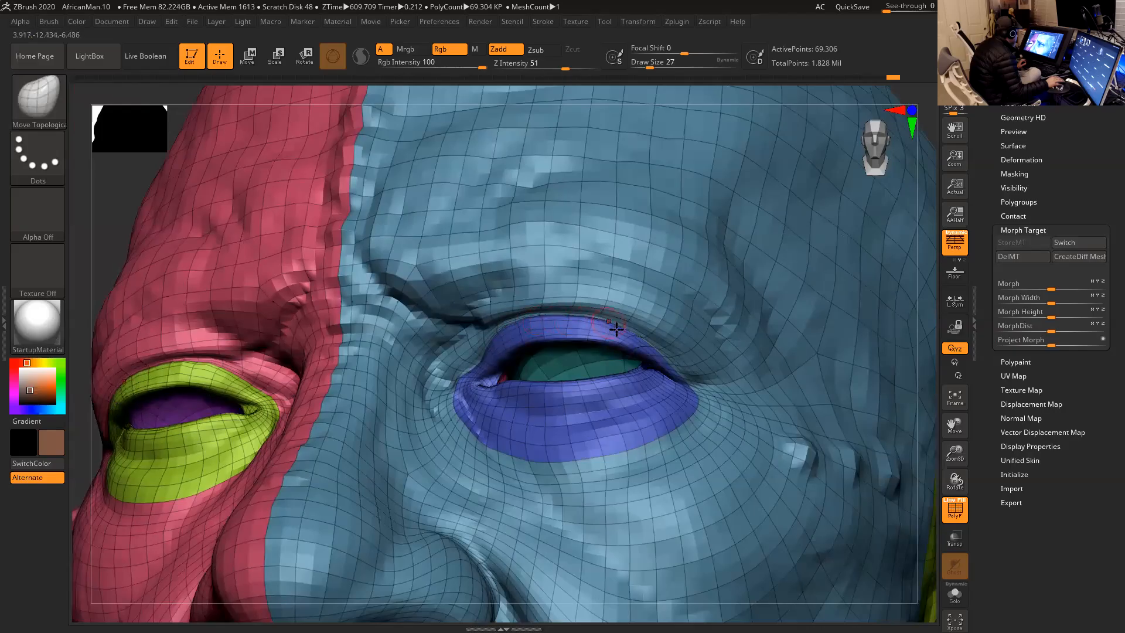
- Adjust the polygons across the upper eyelid with the Move Topological brush and apply Project Morph at 100
{"action": "mouse_move", "coordinate": [659, 346]}
{"action": "left_mouse_down", "text": "shift"}
{"action": "mouse_move", "coordinate": [593, 326]}
{"action": "mouse_move", "coordinate": [493, 332]}
{"action": "left_mouse_up", "text": "shift"}
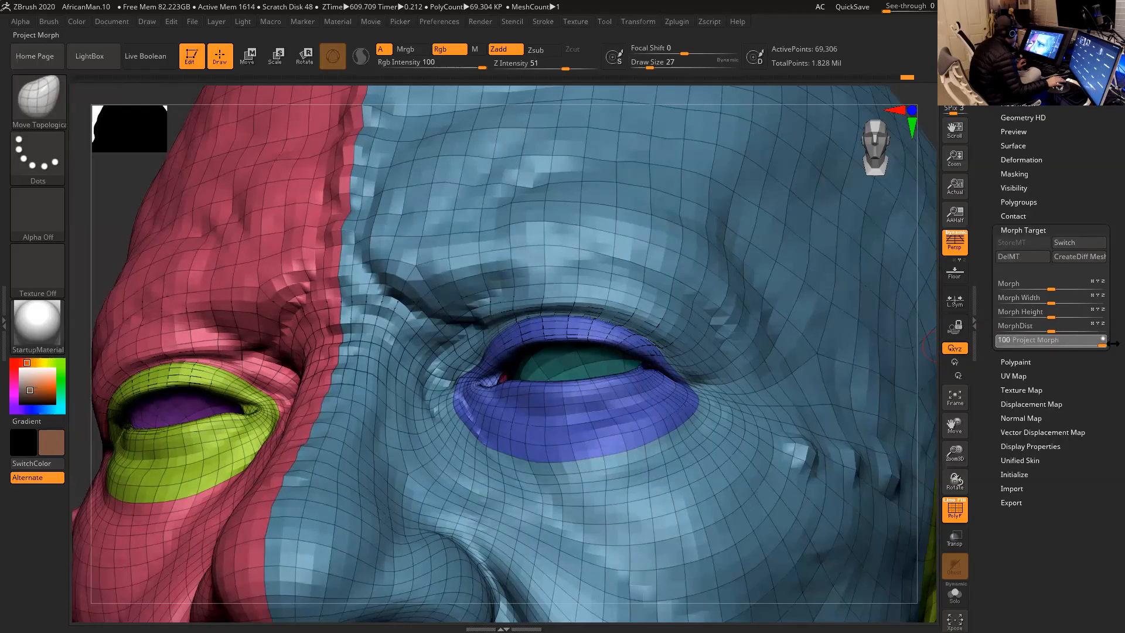
{"action": "left_click_drag", "start_coordinate": [1112, 344], "coordinate": [795, 356]}
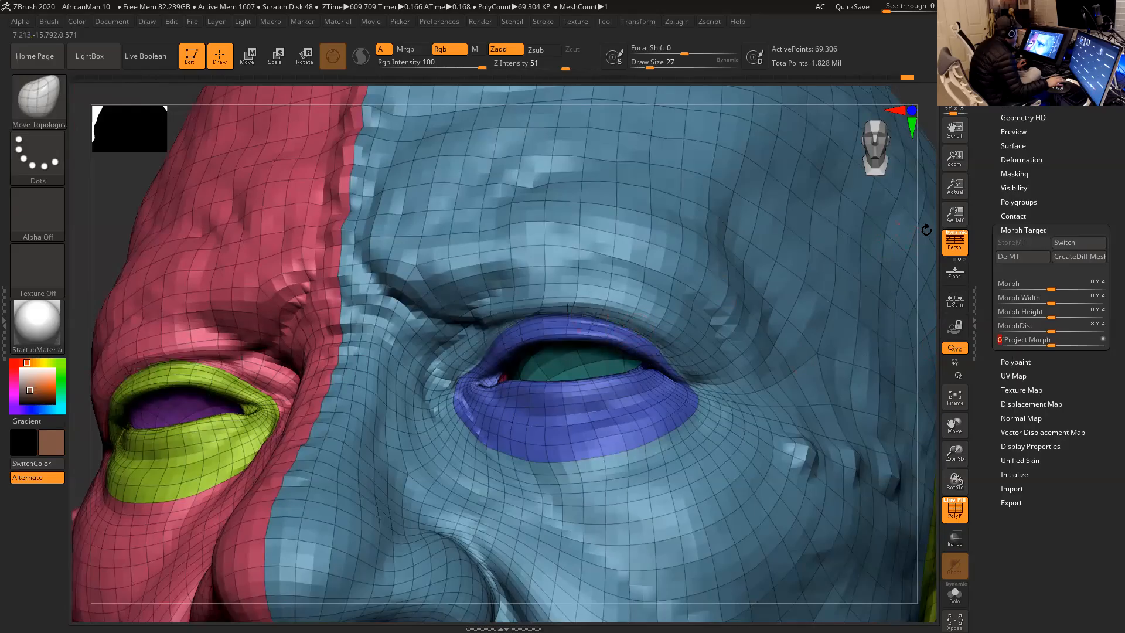
{"action": "left_click_drag", "start_coordinate": [926, 230], "coordinate": [915, 202]}
{"action": "mouse_move", "coordinate": [599, 302]}
{"action": "left_mouse_down", "text": "shift"}
{"action": "mouse_move", "coordinate": [540, 306]}
{"action": "mouse_move", "coordinate": [706, 322]}
{"action": "left_mouse_up", "text": "shift"}
- Shift the polygons around the mouth corner and lower nasolabial fold with the Move Topological brush at draw sizes 41 and 59
{"action": "mouse_move", "coordinate": [906, 196]}
{"action": "left_mouse_down", "text": "alt"}
{"action": "mouse_move", "coordinate": [849, 165]}
{"action": "mouse_move", "coordinate": [846, 259]}
{"action": "mouse_move", "coordinate": [838, 219]}
{"action": "mouse_move", "coordinate": [809, 296]}
{"action": "mouse_move", "coordinate": [839, 302]}
{"action": "mouse_move", "coordinate": [789, 298]}
{"action": "mouse_move", "coordinate": [765, 272]}
{"action": "mouse_move", "coordinate": [756, 281]}
{"action": "mouse_move", "coordinate": [761, 269]}
{"action": "mouse_move", "coordinate": [673, 276]}
{"action": "mouse_move", "coordinate": [692, 283]}
{"action": "mouse_move", "coordinate": [651, 291]}
{"action": "left_mouse_up", "text": "alt"}
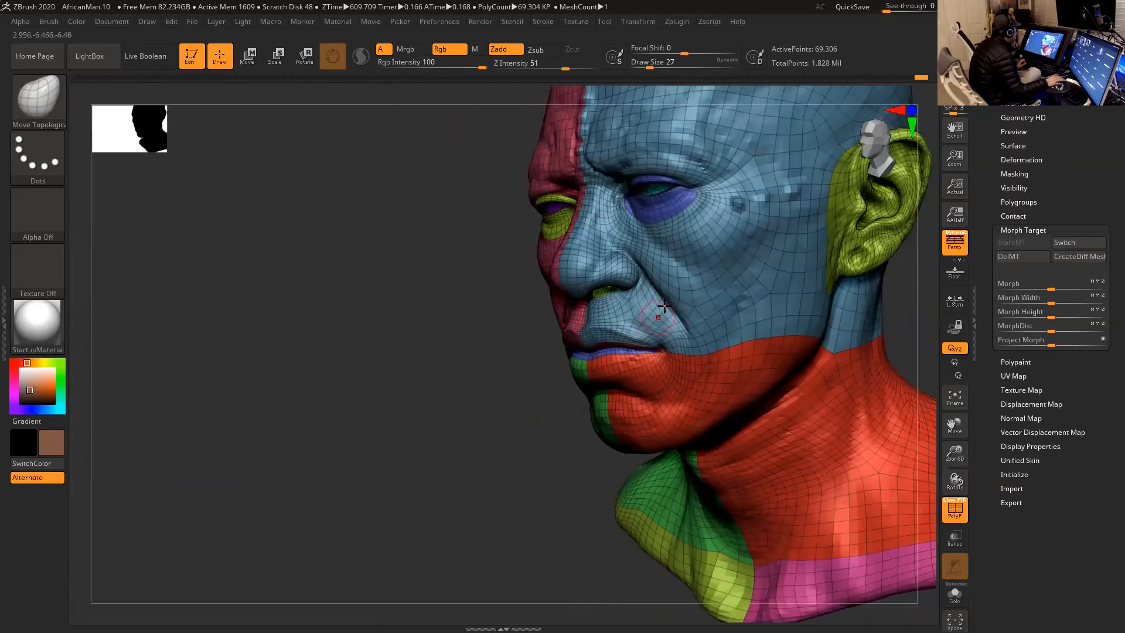
{"action": "mouse_move", "coordinate": [522, 407]}
{"action": "left_mouse_down"}
{"action": "mouse_move", "coordinate": [490, 409]}
{"action": "mouse_move", "coordinate": [510, 427]}
{"action": "mouse_move", "coordinate": [457, 350]}
{"action": "mouse_move", "coordinate": [619, 318]}
{"action": "mouse_move", "coordinate": [677, 320]}
{"action": "mouse_move", "coordinate": [631, 311]}
{"action": "left_mouse_up"}
{"action": "key", "text": "space"}
{"action": "key", "text": "space"}
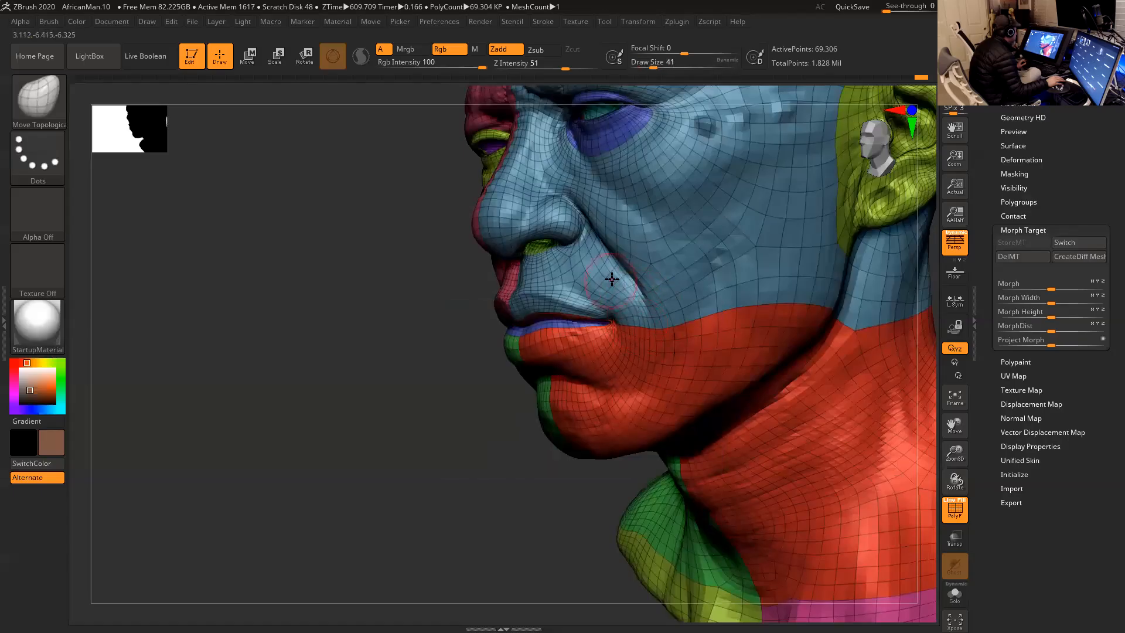
{"action": "left_click_drag", "start_coordinate": [645, 338], "coordinate": [640, 322]}
{"action": "key", "text": "space"}
{"action": "left_click_drag", "start_coordinate": [667, 311], "coordinate": [678, 328]}
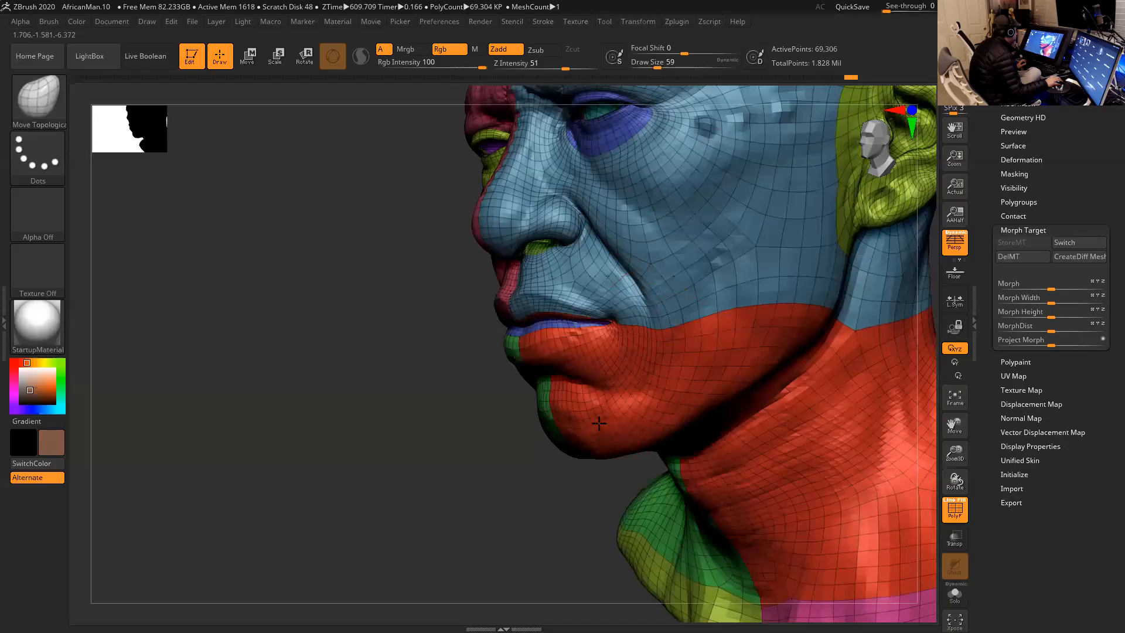
- Even out the polygon rows along the lips with the Move Topological brush at draw size 33, and apply Project Morph at 100
{"action": "left_click_drag", "start_coordinate": [470, 387], "coordinate": [766, 335]}
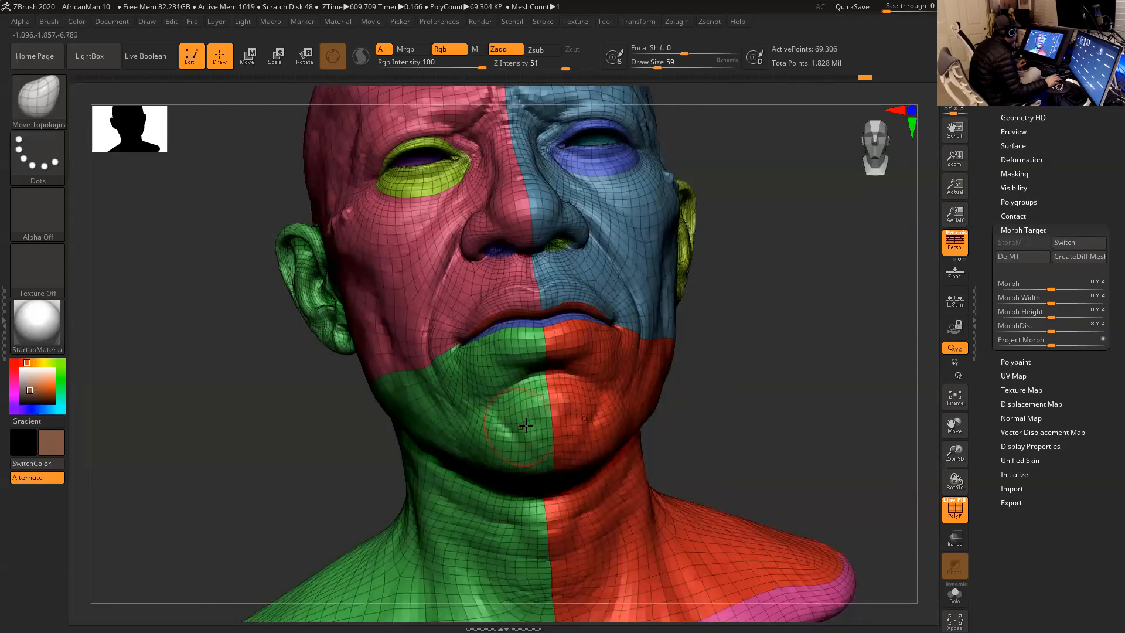
{"action": "key", "text": "space"}
{"action": "left_click_drag", "start_coordinate": [544, 356], "coordinate": [540, 356]}
{"action": "left_click_drag", "start_coordinate": [717, 322], "coordinate": [758, 378], "text": "alt"}
{"action": "left_click_drag", "start_coordinate": [816, 351], "coordinate": [861, 348]}
{"action": "left_click_drag", "start_coordinate": [783, 296], "coordinate": [791, 343]}
{"action": "key", "text": "space"}
{"action": "mouse_move", "coordinate": [548, 309]}
{"action": "left_mouse_down"}
{"action": "mouse_move", "coordinate": [540, 296]}
{"action": "mouse_move", "coordinate": [499, 301]}
{"action": "left_mouse_up"}
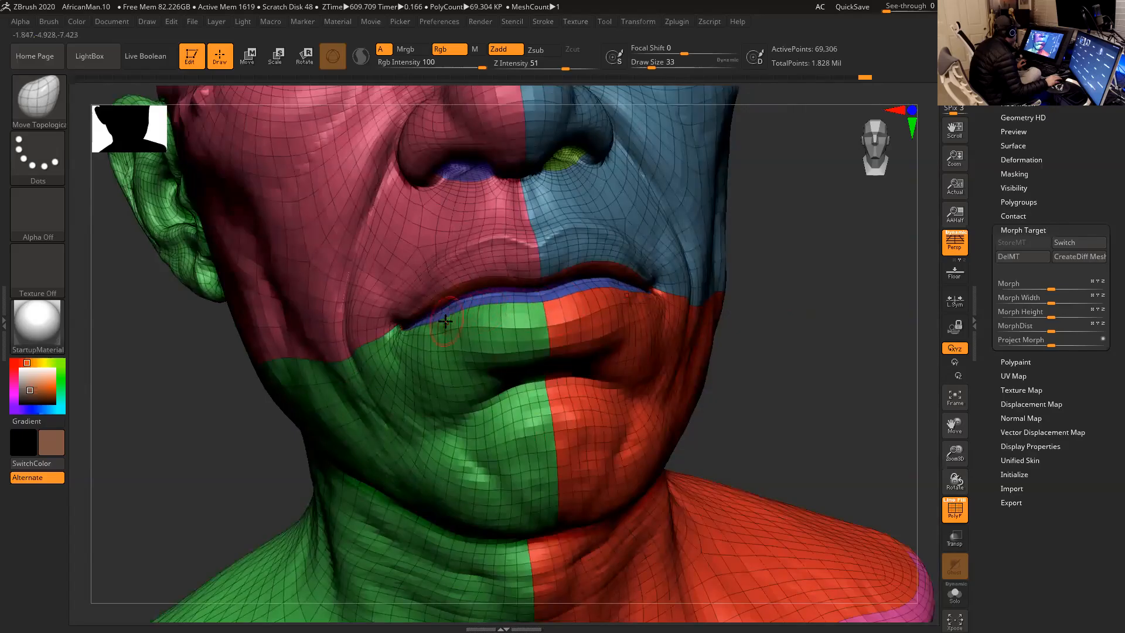
{"action": "mouse_move", "coordinate": [790, 307]}
{"action": "left_mouse_down"}
{"action": "mouse_move", "coordinate": [487, 331]}
{"action": "mouse_move", "coordinate": [563, 326]}
{"action": "mouse_move", "coordinate": [611, 306]}
{"action": "mouse_move", "coordinate": [591, 340]}
{"action": "mouse_move", "coordinate": [546, 349]}
{"action": "mouse_move", "coordinate": [565, 294]}
{"action": "mouse_move", "coordinate": [612, 283]}
{"action": "left_mouse_up"}
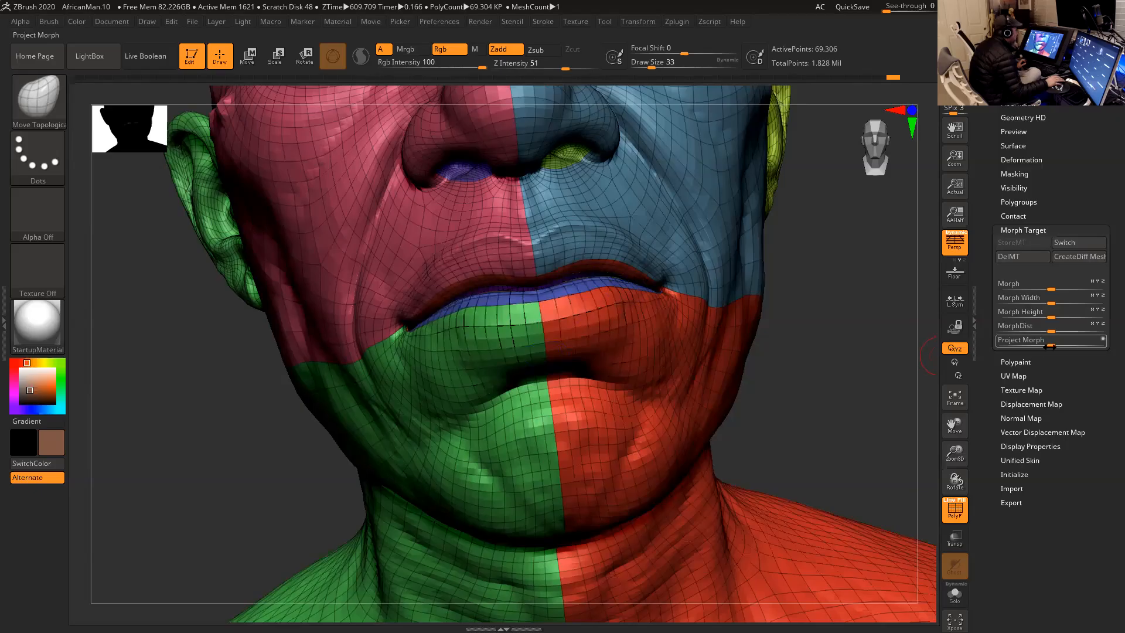
{"action": "left_click_drag", "start_coordinate": [1053, 345], "coordinate": [1112, 341]}
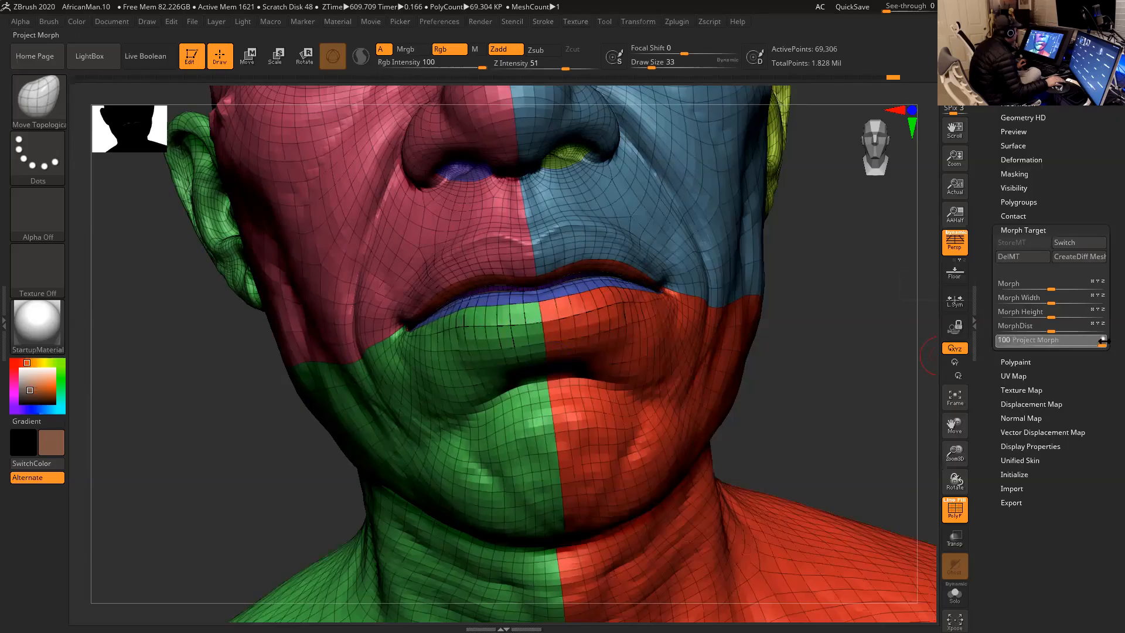
- Turn off the polyframe display and raise the head to the 1.108-million-polygon subdivision level
{"action": "mouse_move", "coordinate": [835, 349]}
{"action": "left_mouse_down"}
{"action": "mouse_move", "coordinate": [846, 350]}
{"action": "mouse_move", "coordinate": [801, 324]}
{"action": "mouse_move", "coordinate": [762, 328]}
{"action": "mouse_move", "coordinate": [741, 302]}
{"action": "mouse_move", "coordinate": [821, 314]}
{"action": "mouse_move", "coordinate": [783, 321]}
{"action": "mouse_move", "coordinate": [854, 328]}
{"action": "mouse_move", "coordinate": [804, 331]}
{"action": "mouse_move", "coordinate": [799, 314]}
{"action": "mouse_move", "coordinate": [809, 322]}
{"action": "mouse_move", "coordinate": [696, 326]}
{"action": "mouse_move", "coordinate": [694, 304]}
{"action": "mouse_move", "coordinate": [705, 296]}
{"action": "mouse_move", "coordinate": [661, 301]}
{"action": "mouse_move", "coordinate": [701, 318]}
{"action": "left_mouse_up"}
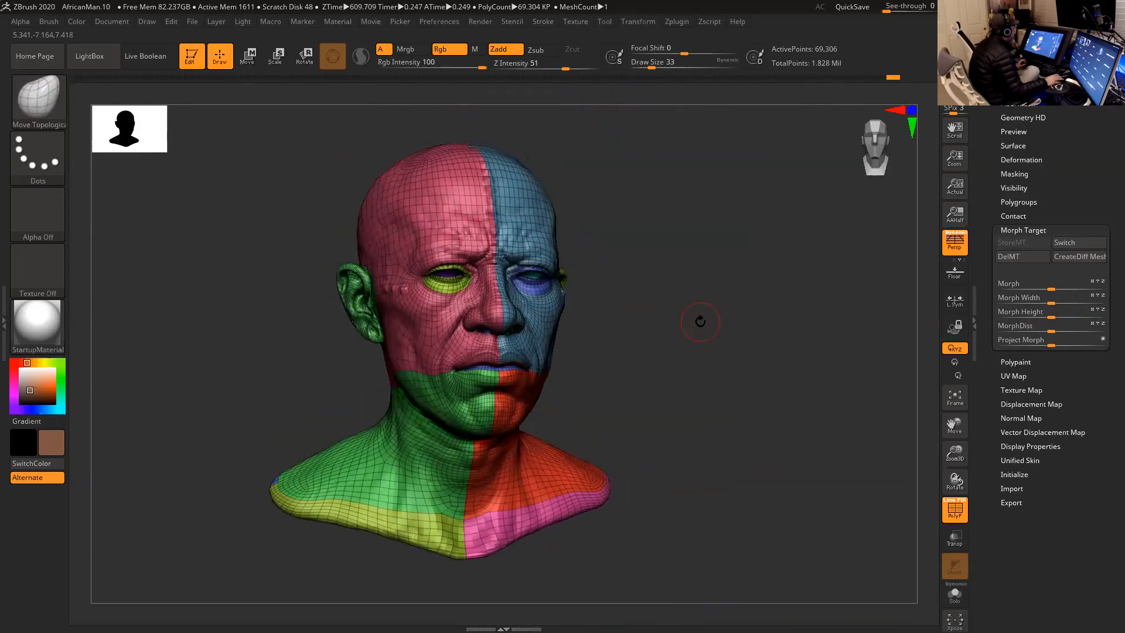
{"action": "left_click", "coordinate": [955, 514]}
{"action": "left_click_drag", "start_coordinate": [789, 407], "coordinate": [750, 385]}
{"action": "key", "text": "ctrl+d"}
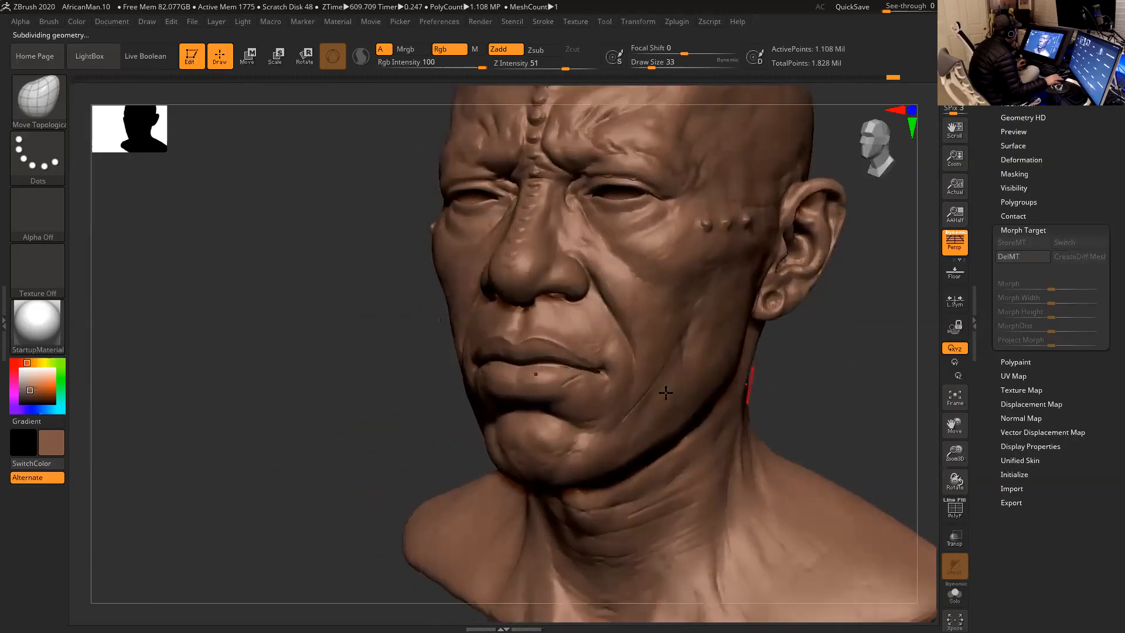
- Drop to the 277,216-polygon subdivision level and smooth the diagonal cheek crease at draw size 25 and Z Intensity 52
{"action": "key", "text": "space"}
{"action": "left_click_drag", "start_coordinate": [592, 367], "coordinate": [589, 368]}
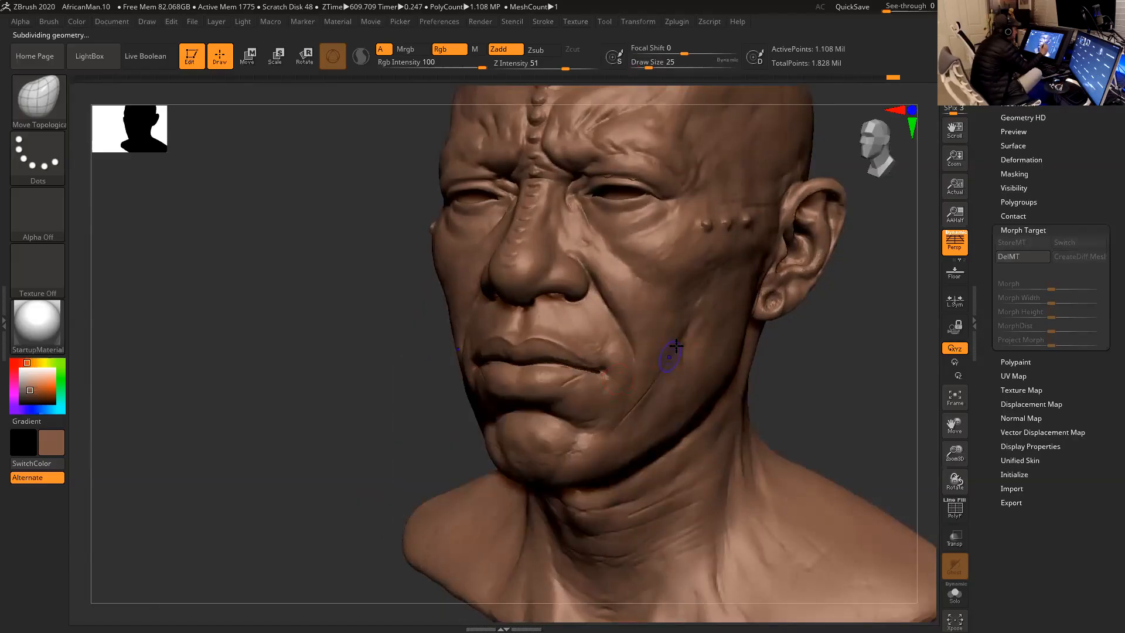
{"action": "key", "text": "shift"}
{"action": "key", "text": "shift+d"}
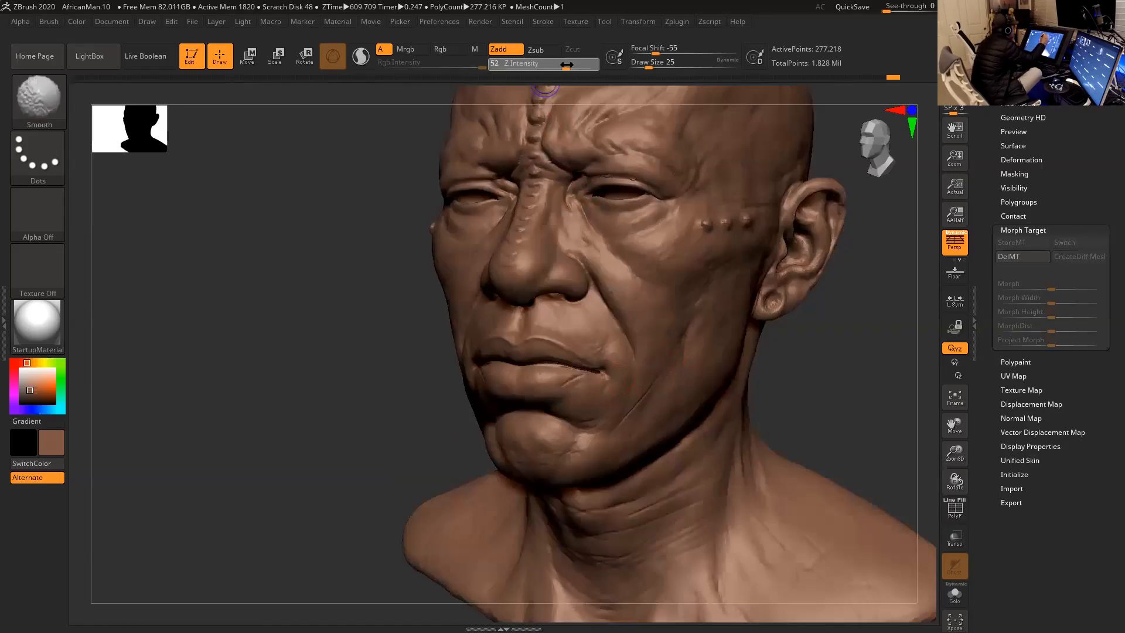
{"action": "key", "text": "space"}
{"action": "key", "text": "shift"}
{"action": "left_click_drag", "start_coordinate": [647, 389], "coordinate": [640, 374], "text": "shift"}
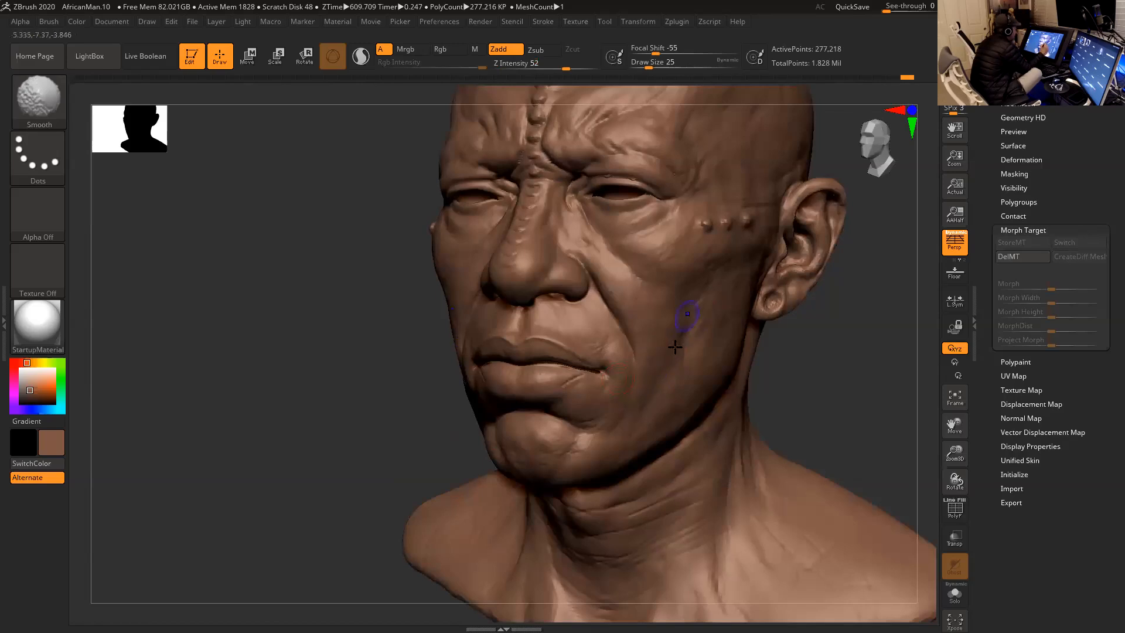
- Smooth the skin beside the nasolabial fold and between the nose and upper lip at draw size 25
{"action": "mouse_move", "coordinate": [622, 280]}
{"action": "left_mouse_down", "text": "shift"}
{"action": "mouse_move", "coordinate": [628, 312]}
{"action": "mouse_move", "coordinate": [601, 261]}
{"action": "left_mouse_up", "text": "shift"}
{"action": "left_click_drag", "start_coordinate": [813, 383], "coordinate": [733, 328]}
{"action": "key", "text": "shift"}
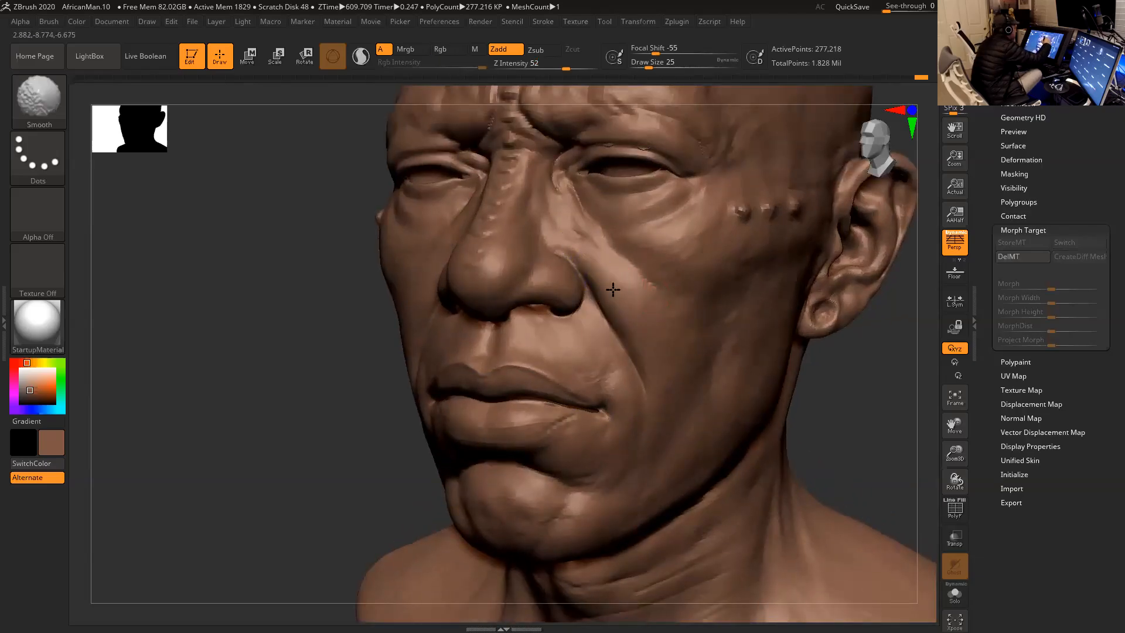
{"action": "mouse_move", "coordinate": [648, 353]}
{"action": "left_mouse_down", "text": "shift"}
{"action": "mouse_move", "coordinate": [611, 350]}
{"action": "mouse_move", "coordinate": [612, 375]}
{"action": "left_mouse_up", "text": "shift"}
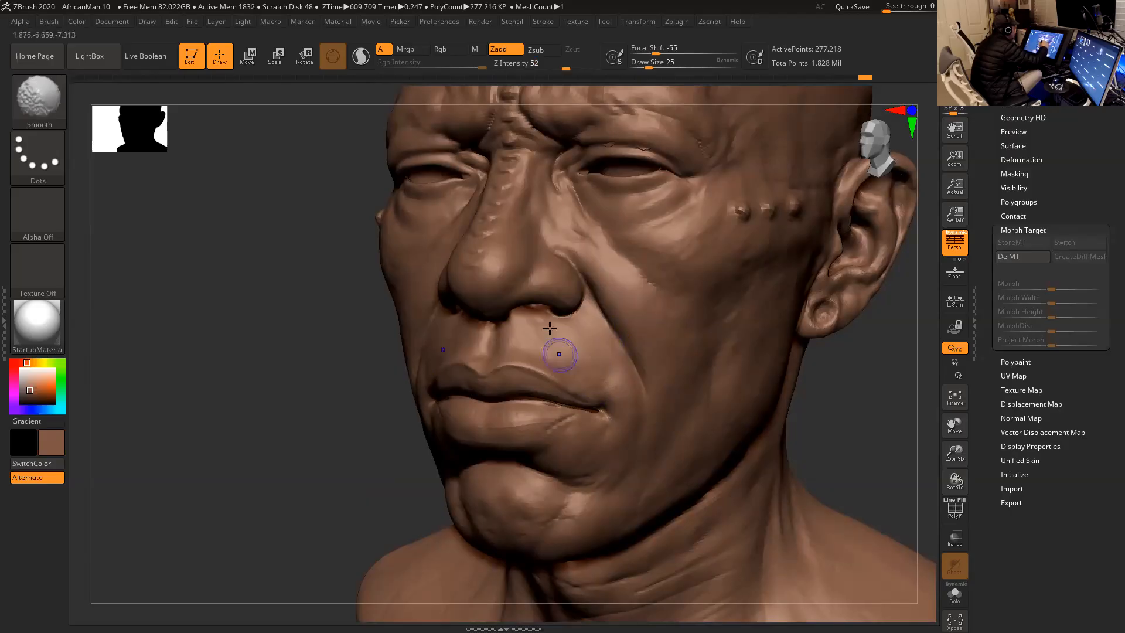
{"action": "left_click_drag", "start_coordinate": [512, 324], "coordinate": [540, 331], "text": "shift"}
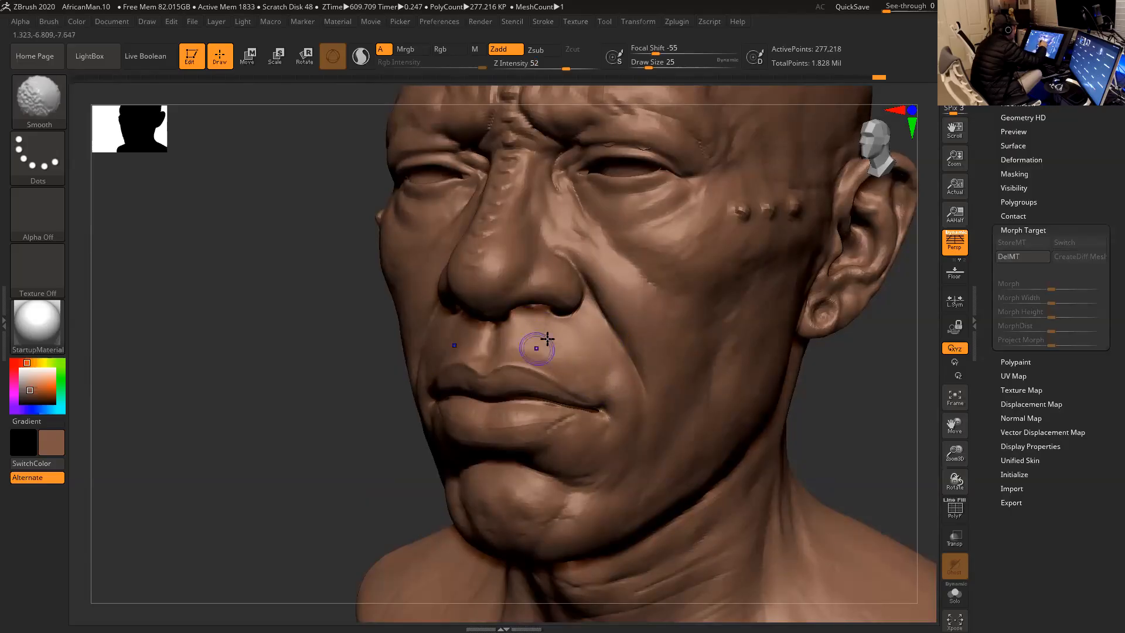
{"action": "left_click_drag", "start_coordinate": [582, 383], "coordinate": [620, 401], "text": "shift"}
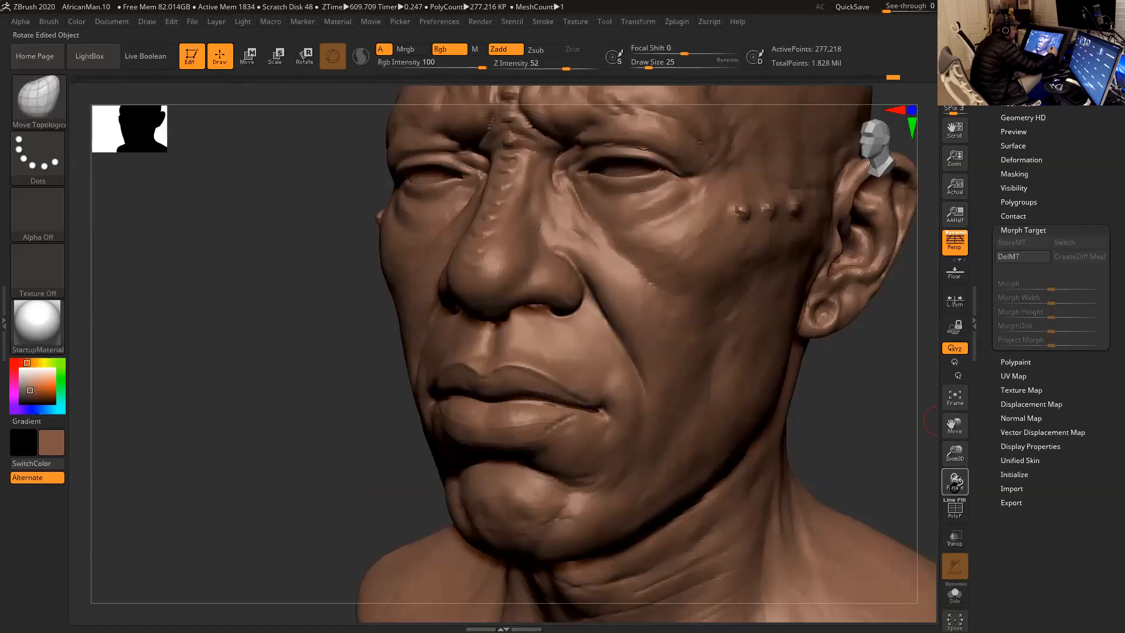
- Turn on the polyframe display, then delete the old morph target and store a new one at this subdivision level
{"action": "left_click", "coordinate": [955, 509]}
{"action": "left_click_drag", "start_coordinate": [888, 424], "coordinate": [804, 387], "text": "alt"}
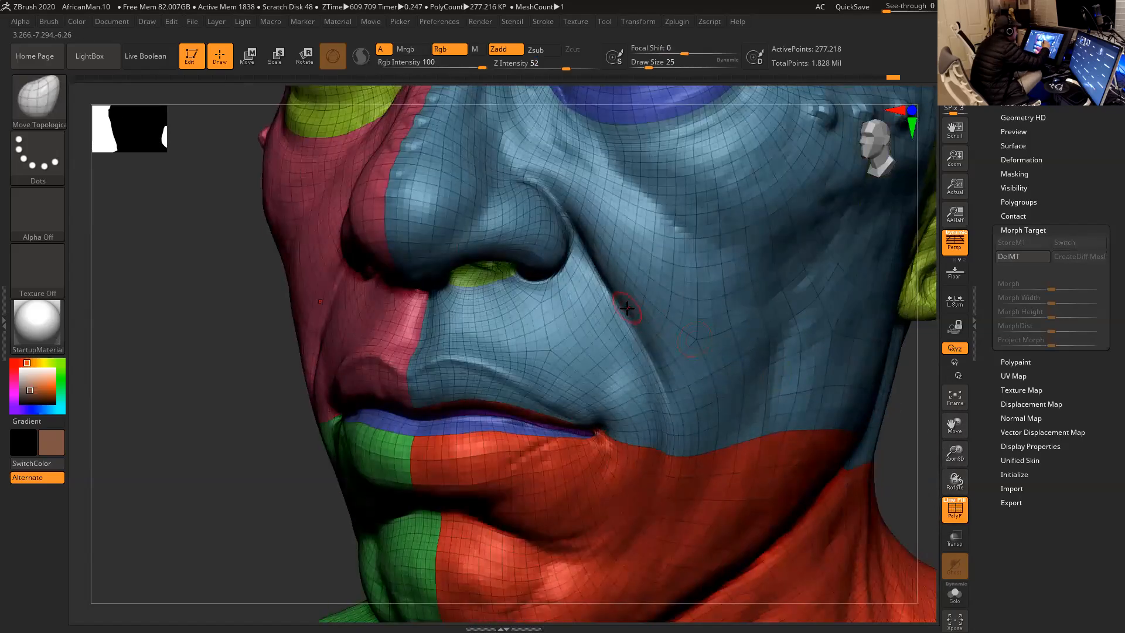
{"action": "left_click", "coordinate": [1026, 258]}
{"action": "left_click", "coordinate": [1027, 243]}
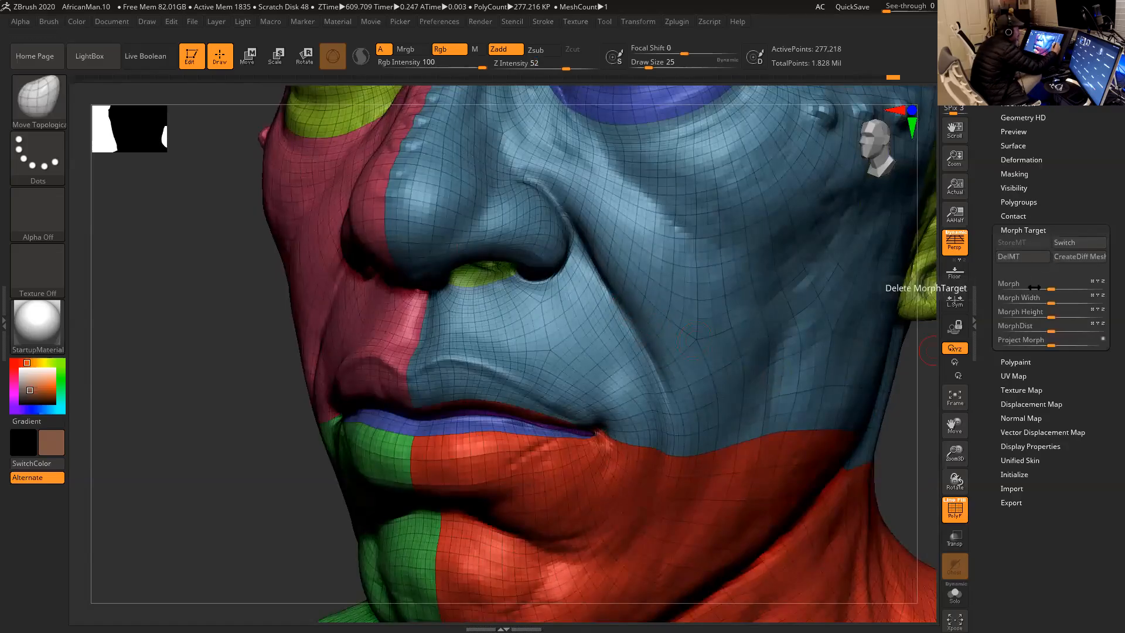
- Shift and smooth the polygons along the nasolabial fold at draw size 41, and apply Project Morph at full strength
{"action": "key", "text": "space"}
{"action": "left_click_drag", "start_coordinate": [635, 320], "coordinate": [621, 312]}
{"action": "left_click_drag", "start_coordinate": [635, 352], "coordinate": [661, 396]}
{"action": "key", "text": "shift"}
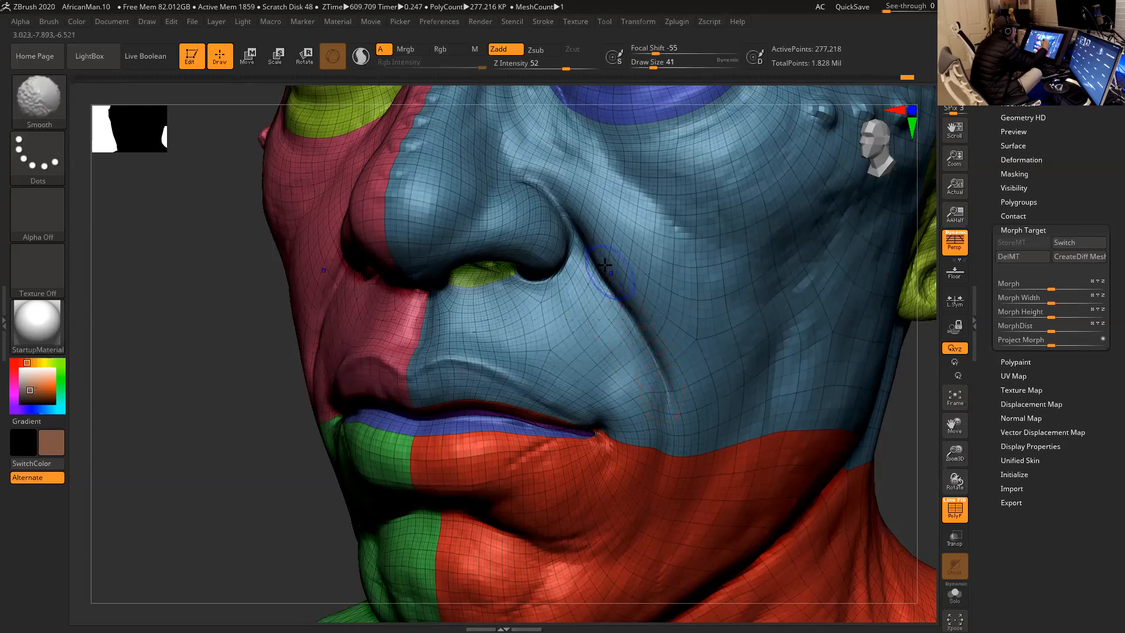
{"action": "left_click_drag", "start_coordinate": [653, 363], "coordinate": [660, 387], "text": "shift"}
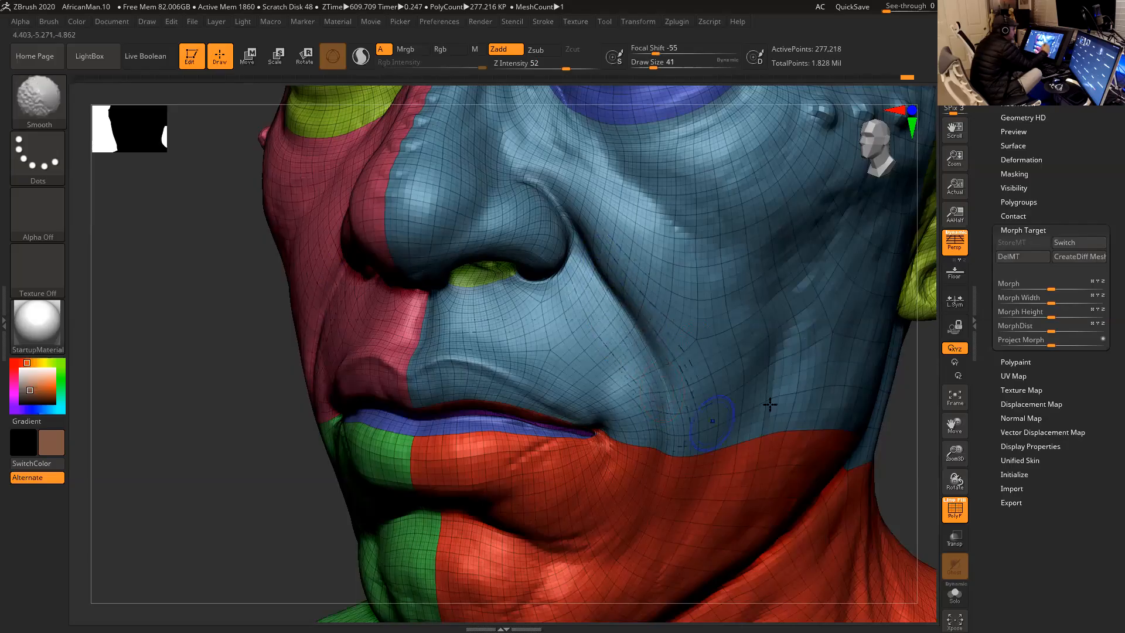
{"action": "left_click_drag", "start_coordinate": [1053, 345], "coordinate": [1106, 343]}
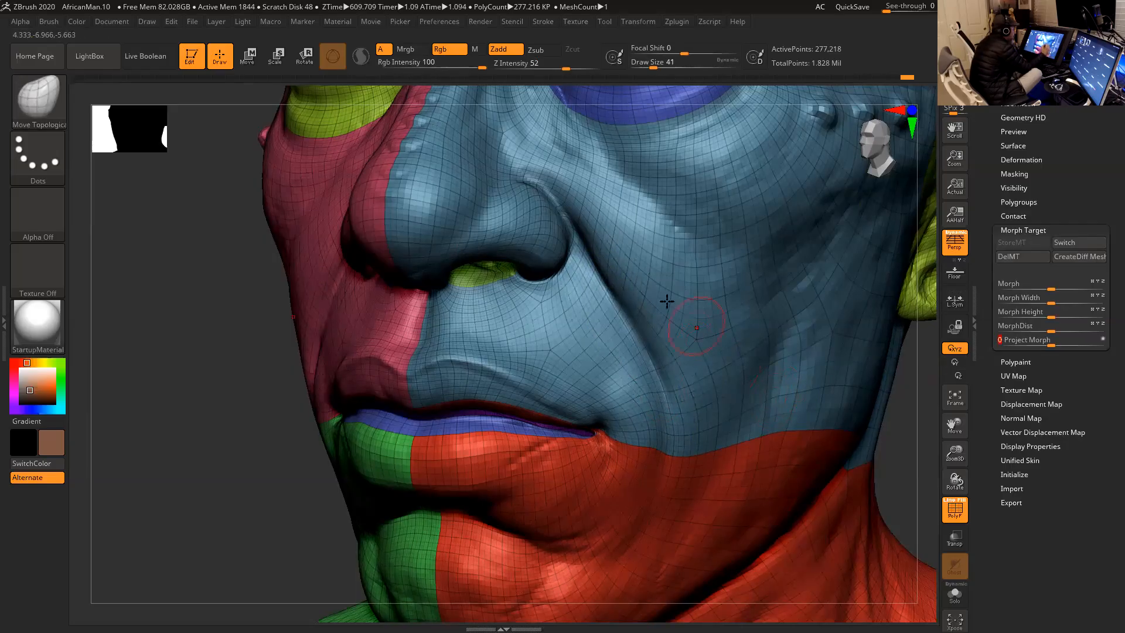
- Turn off the polyframe display and smooth the cheek next to the nasolabial fold at draw size 41
{"action": "mouse_move", "coordinate": [902, 446]}
{"action": "left_mouse_down", "text": "alt"}
{"action": "mouse_move", "coordinate": [892, 420]}
{"action": "mouse_move", "coordinate": [882, 454]}
{"action": "left_mouse_up", "text": "alt"}
{"action": "left_click", "coordinate": [955, 509]}
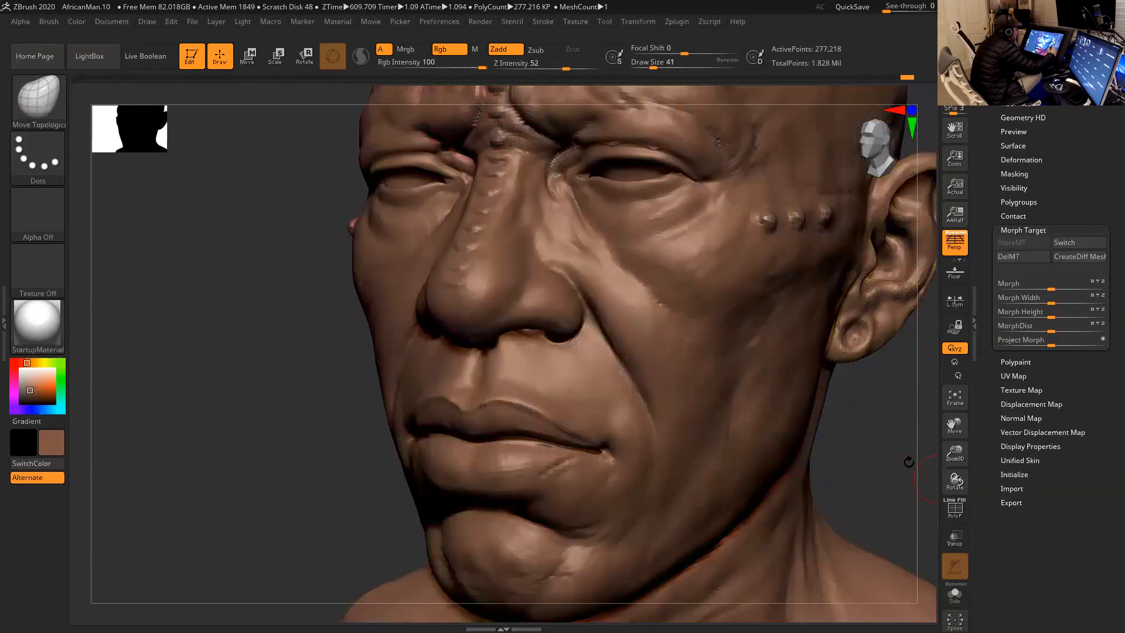
{"action": "key", "text": "shift"}
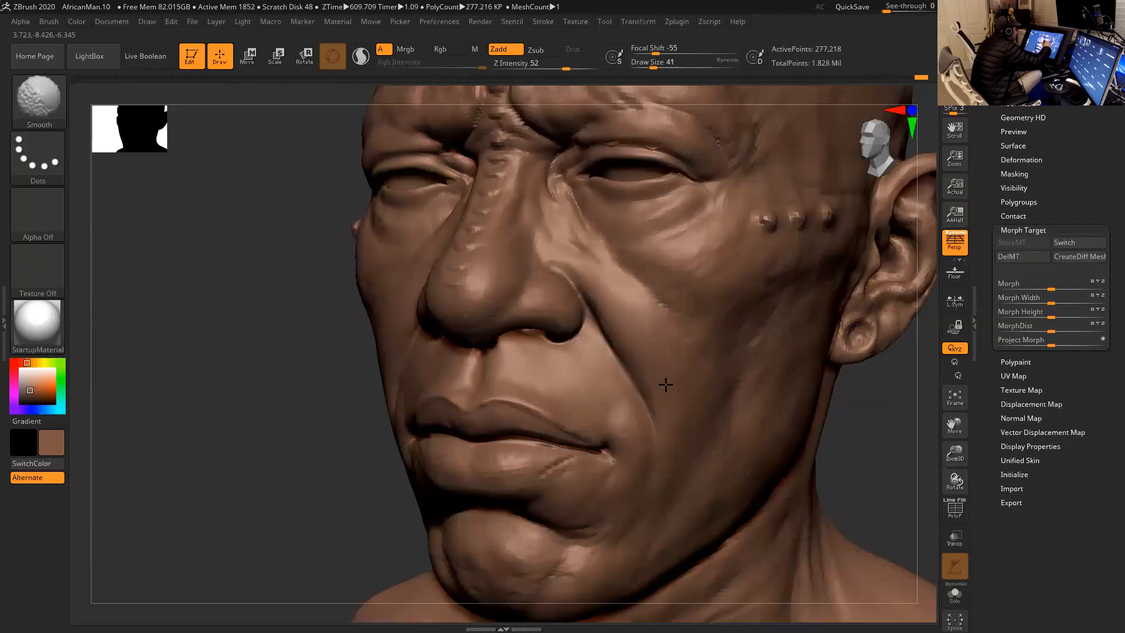
{"action": "mouse_move", "coordinate": [906, 444]}
{"action": "left_mouse_down"}
{"action": "mouse_move", "coordinate": [869, 450]}
{"action": "mouse_move", "coordinate": [905, 404]}
{"action": "mouse_move", "coordinate": [867, 414]}
{"action": "mouse_move", "coordinate": [904, 399]}
{"action": "mouse_move", "coordinate": [860, 411]}
{"action": "left_mouse_up"}
{"action": "mouse_move", "coordinate": [829, 372]}
{"action": "left_mouse_down"}
{"action": "mouse_move", "coordinate": [804, 370]}
{"action": "mouse_move", "coordinate": [854, 354]}
{"action": "mouse_move", "coordinate": [659, 354]}
{"action": "left_mouse_up"}
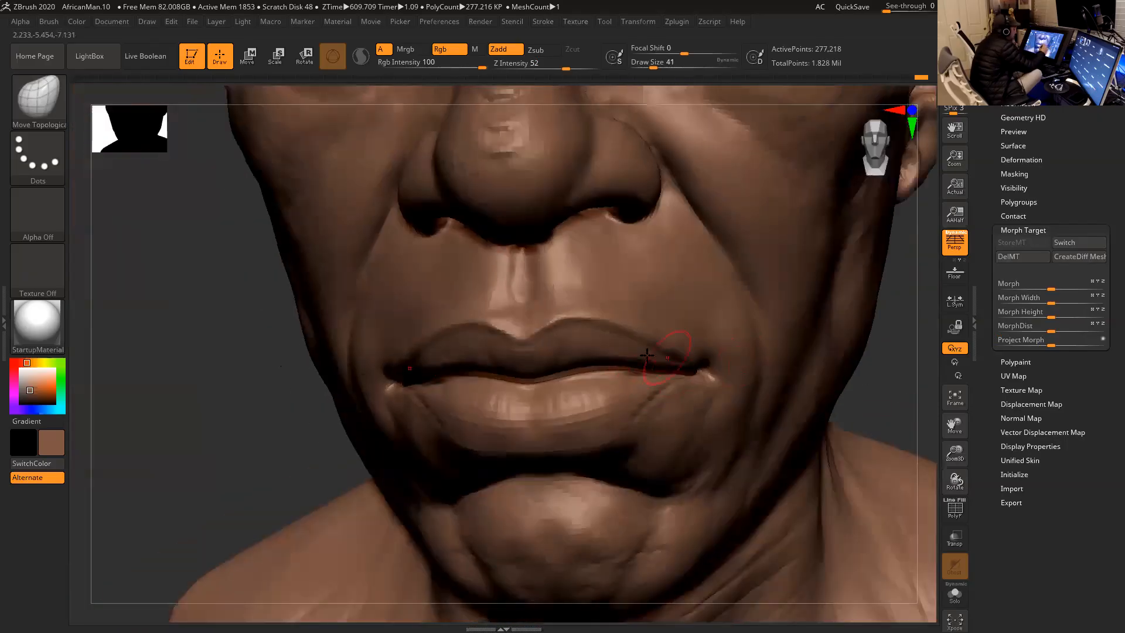
- Turn off perspective and isolate the mouth region between the nose and chin by hiding the rest of the head
{"action": "left_click_drag", "start_coordinate": [881, 323], "coordinate": [745, 355], "text": "alt"}
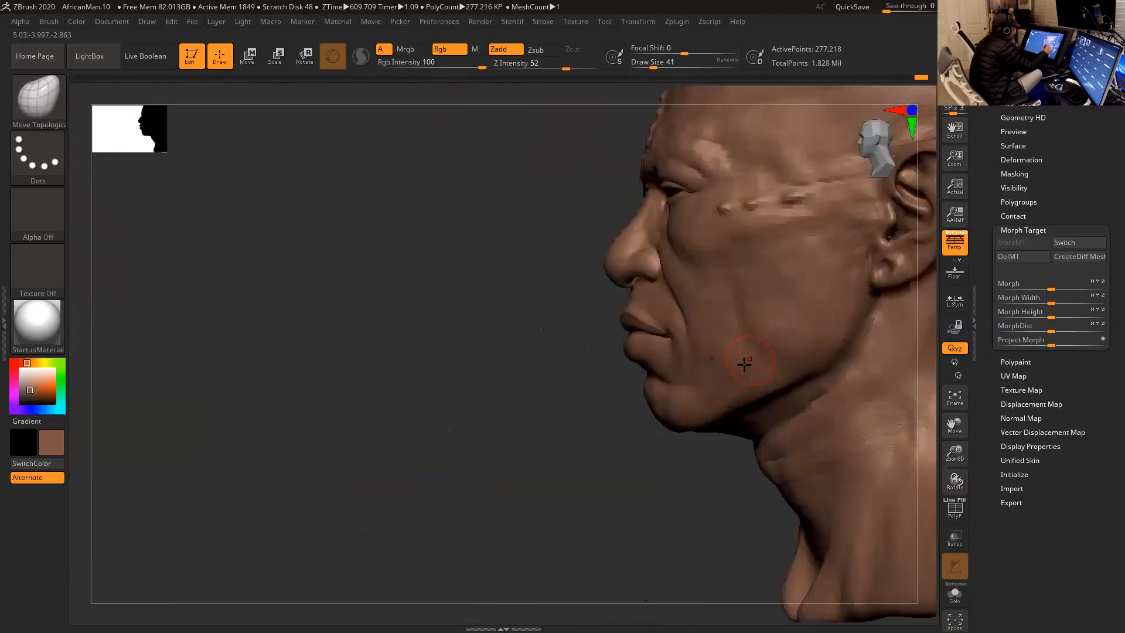
{"action": "key", "text": "p"}
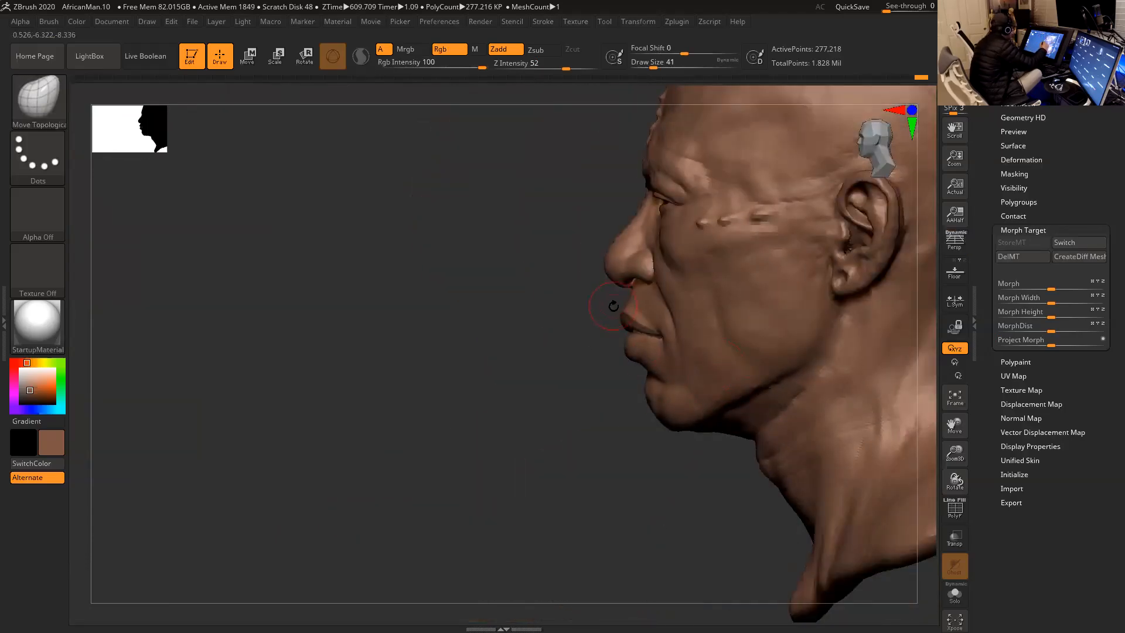
{"action": "mouse_move", "coordinate": [566, 257]}
{"action": "left_mouse_down", "text": "ctrl+shift"}
{"action": "mouse_move", "coordinate": [707, 388]}
{"action": "mouse_move", "coordinate": [697, 411]}
{"action": "left_mouse_up", "text": "ctrl+shift"}
{"action": "left_click_drag", "start_coordinate": [670, 476], "coordinate": [721, 591]}
{"action": "mouse_move", "coordinate": [420, 460]}
{"action": "left_mouse_down"}
{"action": "mouse_move", "coordinate": [402, 530]}
{"action": "mouse_move", "coordinate": [409, 504]}
{"action": "mouse_move", "coordinate": [580, 462]}
{"action": "left_mouse_up"}
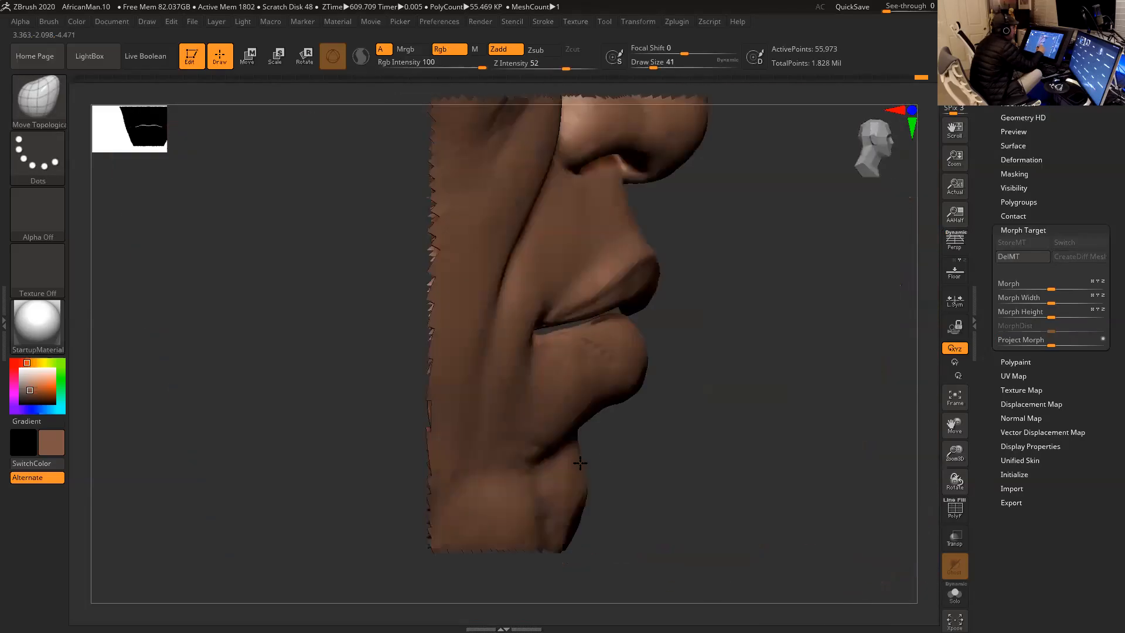
{"action": "mouse_move", "coordinate": [751, 385]}
{"action": "left_mouse_down", "text": "shift"}
{"action": "mouse_move", "coordinate": [718, 381]}
{"action": "mouse_move", "coordinate": [872, 411]}
{"action": "left_mouse_up", "text": "shift"}
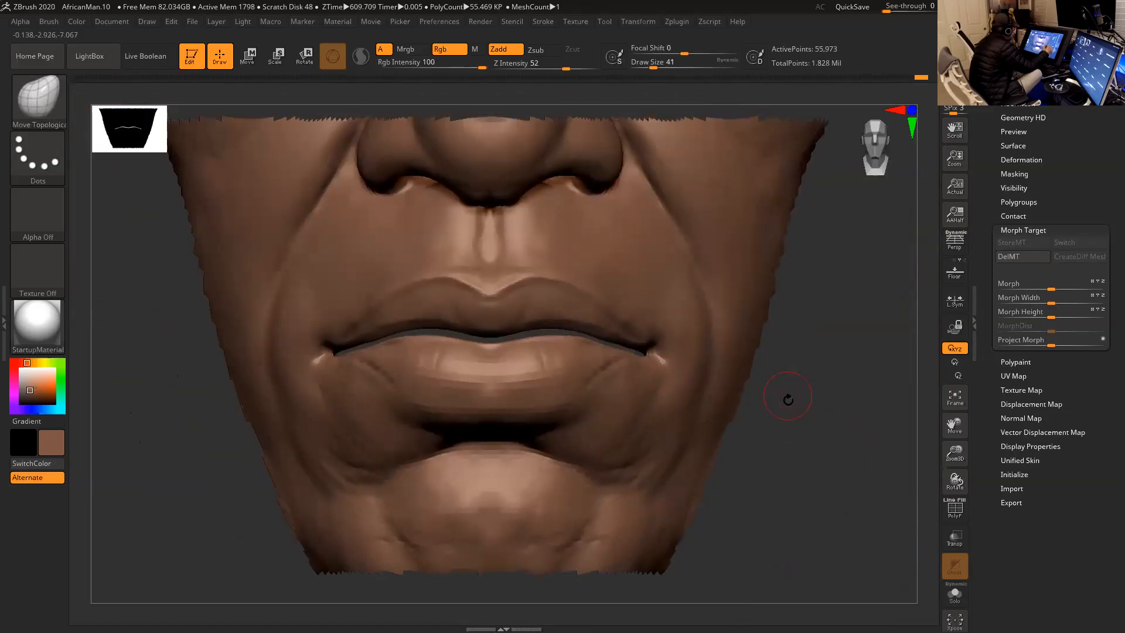
- Mask the lower lip and chin with a topological Transpose mask, and hide the unmasked polygons
{"action": "key", "text": "e"}
{"action": "left_click_drag", "start_coordinate": [835, 422], "coordinate": [884, 431], "text": "alt"}
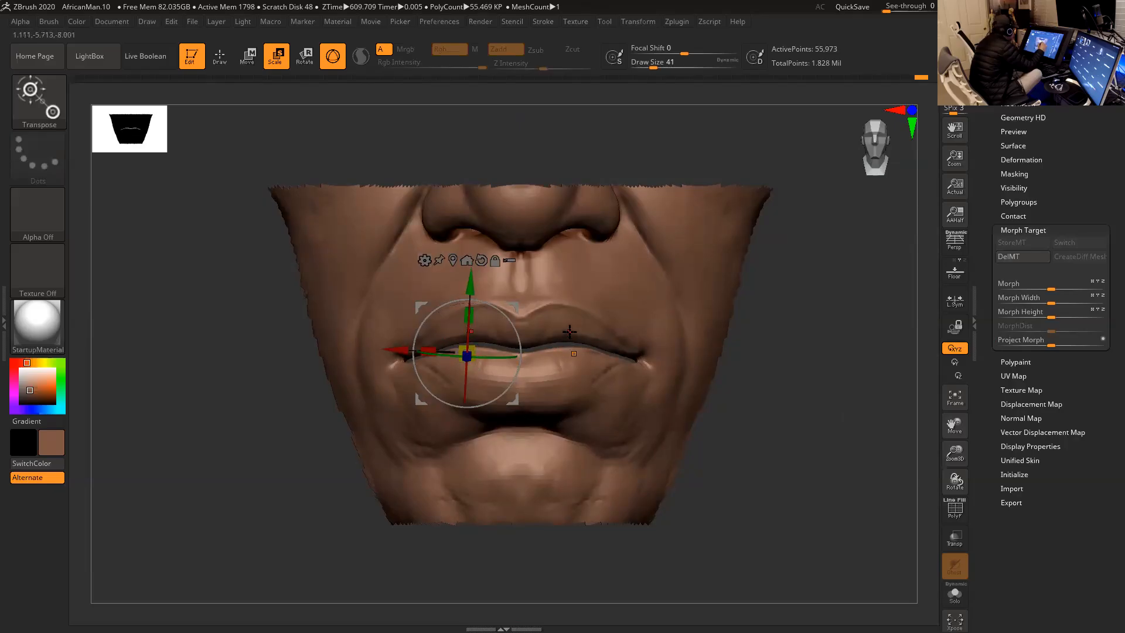
{"action": "left_click_drag", "start_coordinate": [574, 330], "coordinate": [570, 362], "text": "ctrl"}
{"action": "mouse_move", "coordinate": [499, 362]}
{"action": "left_mouse_down", "text": "ctrl"}
{"action": "mouse_move", "coordinate": [505, 329]}
{"action": "mouse_move", "coordinate": [504, 341]}
{"action": "left_mouse_up", "text": "ctrl"}
{"action": "mouse_move", "coordinate": [788, 392]}
{"action": "left_mouse_down"}
{"action": "mouse_move", "coordinate": [702, 390]}
{"action": "mouse_move", "coordinate": [795, 391]}
{"action": "mouse_move", "coordinate": [768, 387]}
{"action": "left_mouse_up"}
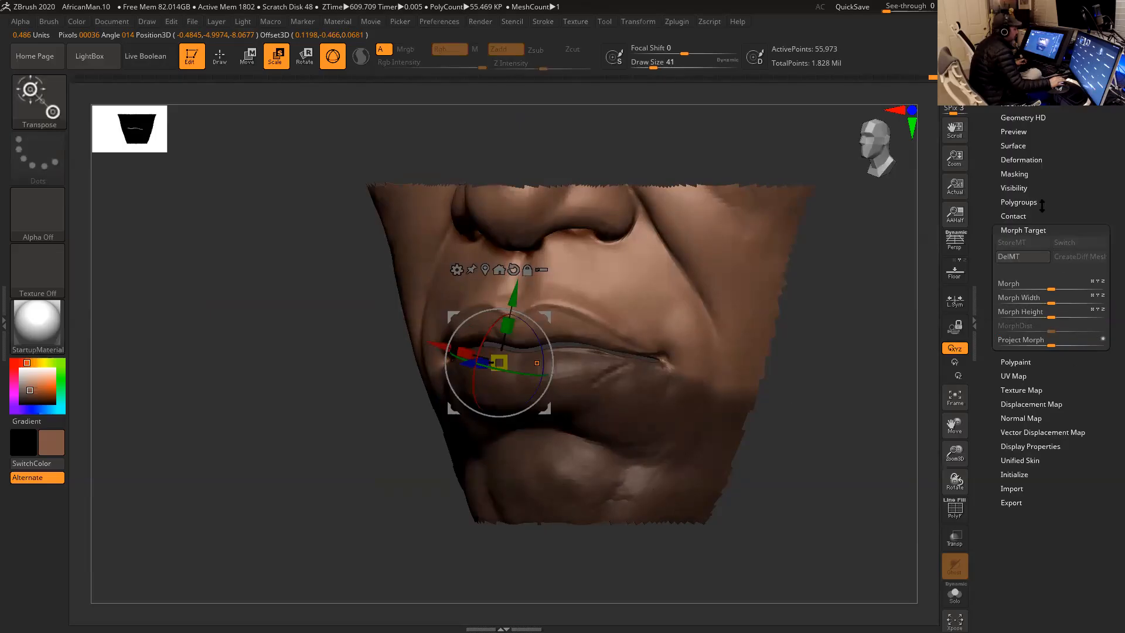
{"action": "left_click", "coordinate": [1021, 189]}
{"action": "left_click", "coordinate": [1030, 202]}
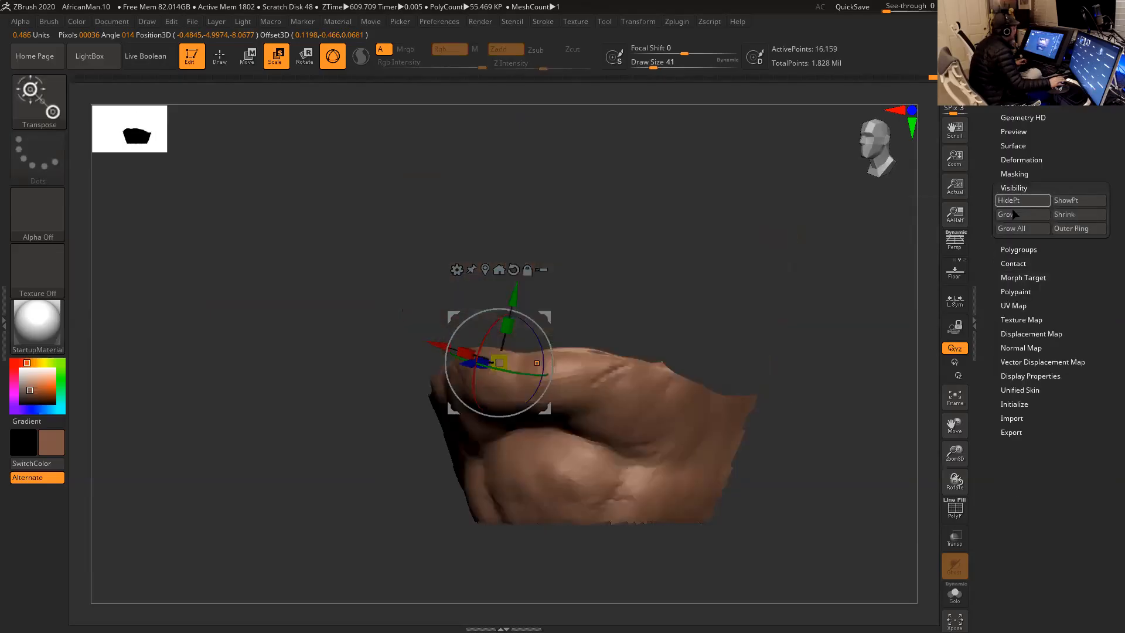
- Smooth the inner rim of the isolated lower lip at draw sizes 23 and 37
{"action": "left_click_drag", "start_coordinate": [770, 315], "coordinate": [749, 231]}
{"action": "key", "text": "q"}
{"action": "mouse_move", "coordinate": [649, 251]}
{"action": "left_mouse_down"}
{"action": "mouse_move", "coordinate": [683, 241]}
{"action": "mouse_move", "coordinate": [716, 175]}
{"action": "left_mouse_up"}
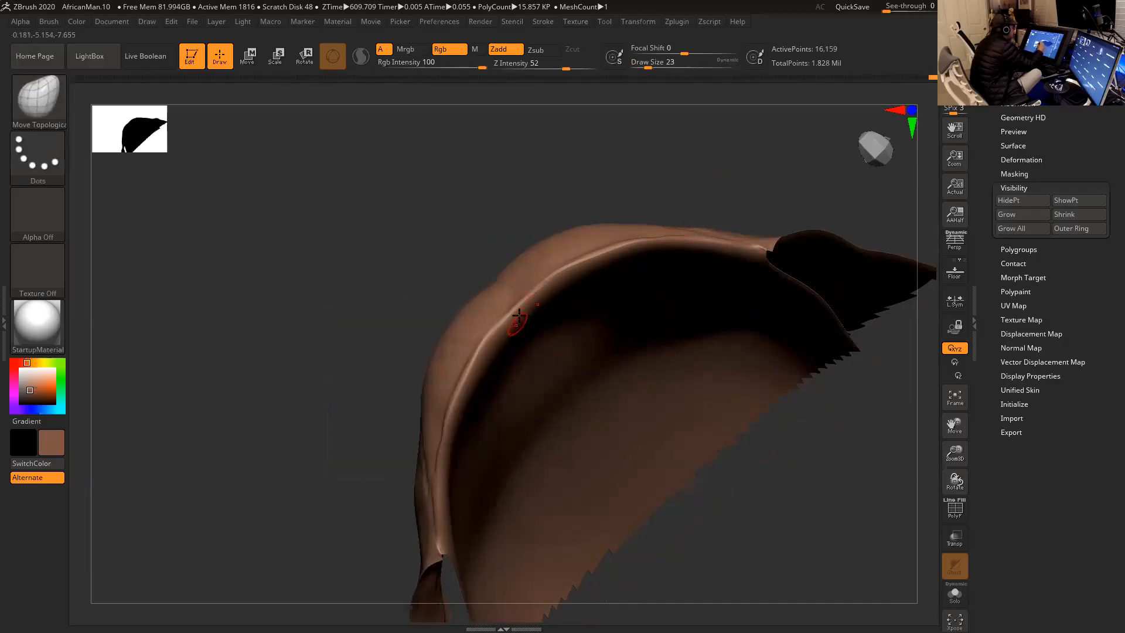
{"action": "key", "text": "shift"}
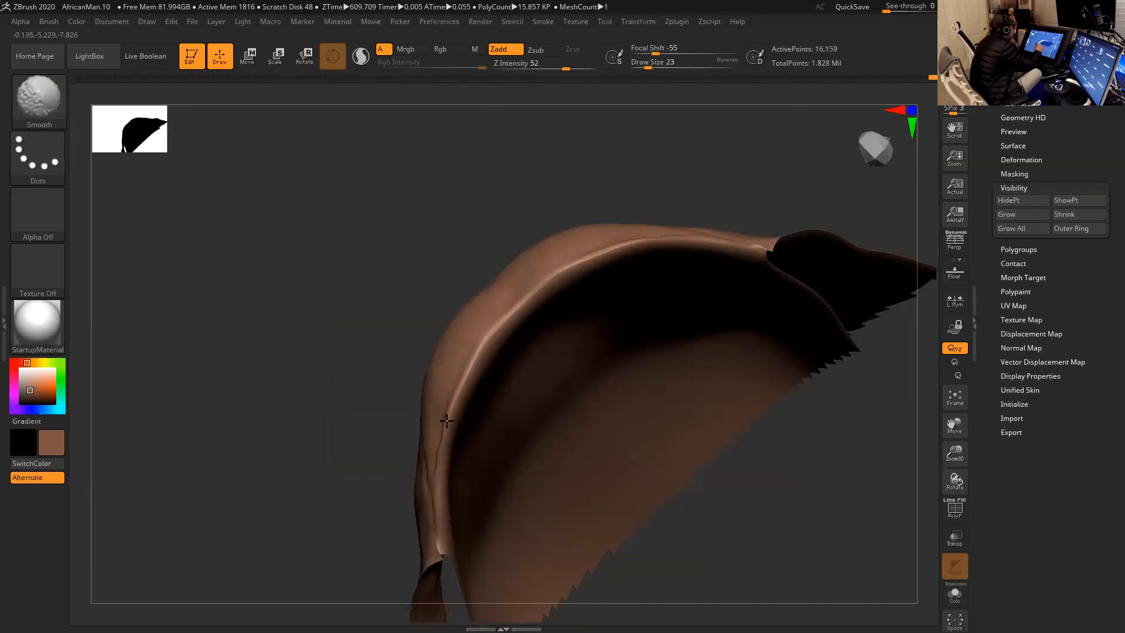
{"action": "left_click_drag", "start_coordinate": [446, 441], "coordinate": [444, 432], "text": "shift"}
{"action": "key", "text": "space"}
{"action": "left_click_drag", "start_coordinate": [477, 372], "coordinate": [472, 362]}
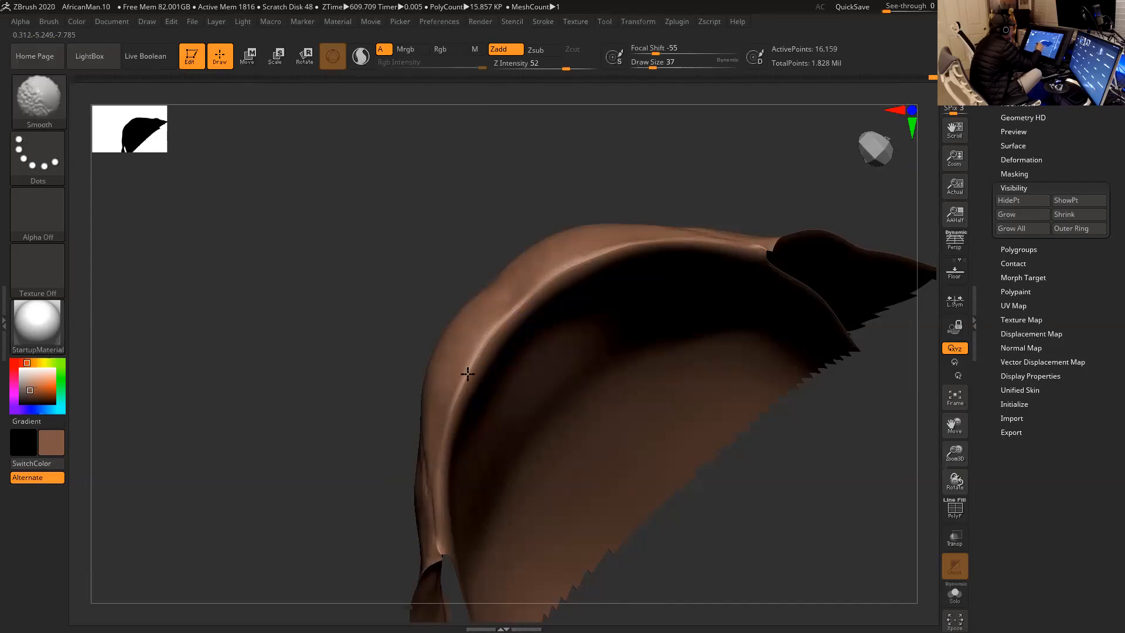
{"action": "mouse_move", "coordinate": [708, 195]}
{"action": "left_mouse_down"}
{"action": "mouse_move", "coordinate": [716, 153]}
{"action": "mouse_move", "coordinate": [708, 171]}
{"action": "mouse_move", "coordinate": [731, 163]}
{"action": "mouse_move", "coordinate": [713, 191]}
{"action": "mouse_move", "coordinate": [689, 191]}
{"action": "left_mouse_up"}
{"action": "key", "text": "shift"}
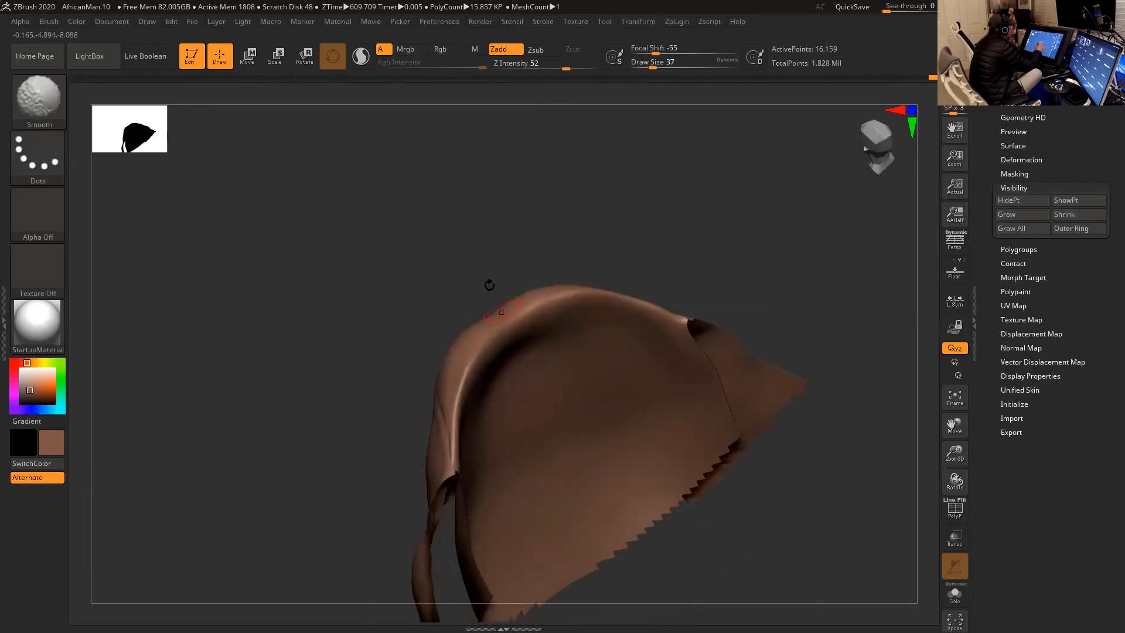
- Choose the Inflat brush with Z intensity 3 for the lower lip's inner rim, at draw size 37
{"action": "key", "text": "b"}
{"action": "key", "text": "c"}
{"action": "key", "text": "b"}
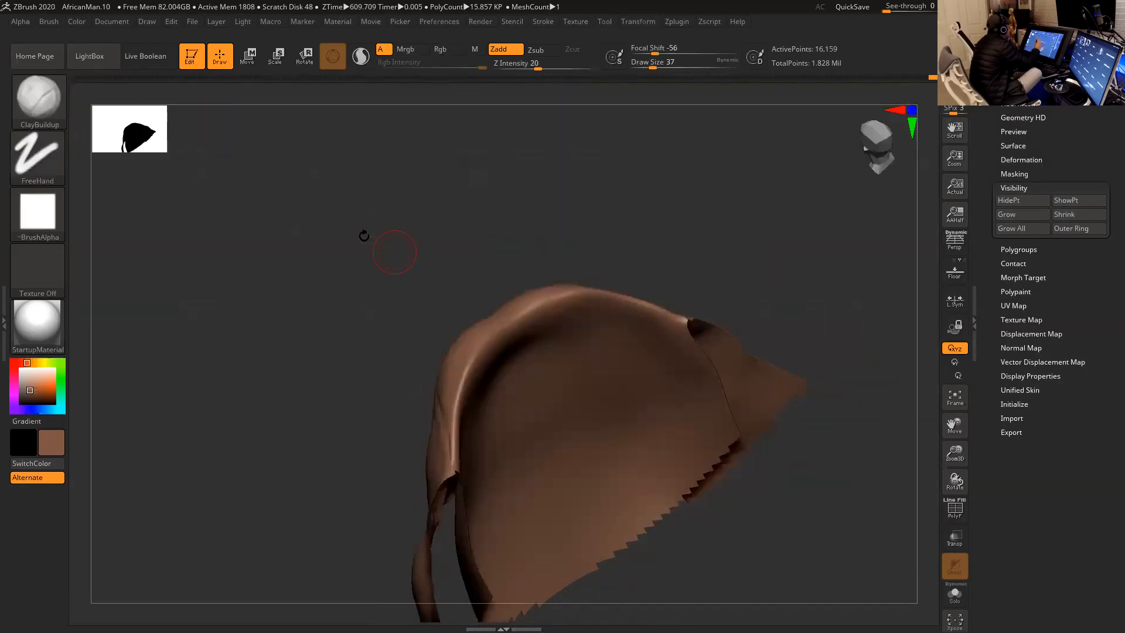
{"action": "key", "text": "b"}
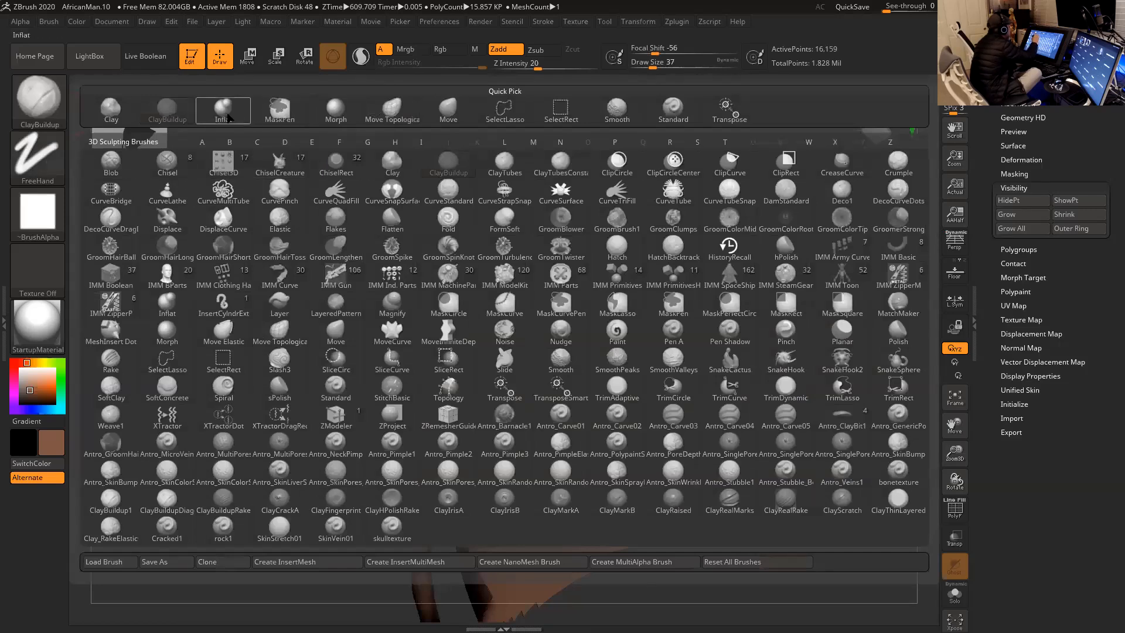
{"action": "left_click", "coordinate": [226, 115]}
{"action": "left_click_drag", "start_coordinate": [535, 69], "coordinate": [506, 69]}
{"action": "mouse_move", "coordinate": [698, 244]}
{"action": "left_mouse_down"}
{"action": "mouse_move", "coordinate": [700, 214]}
{"action": "mouse_move", "coordinate": [686, 199]}
{"action": "left_mouse_up"}
{"action": "left_click_drag", "start_coordinate": [507, 66], "coordinate": [513, 65]}
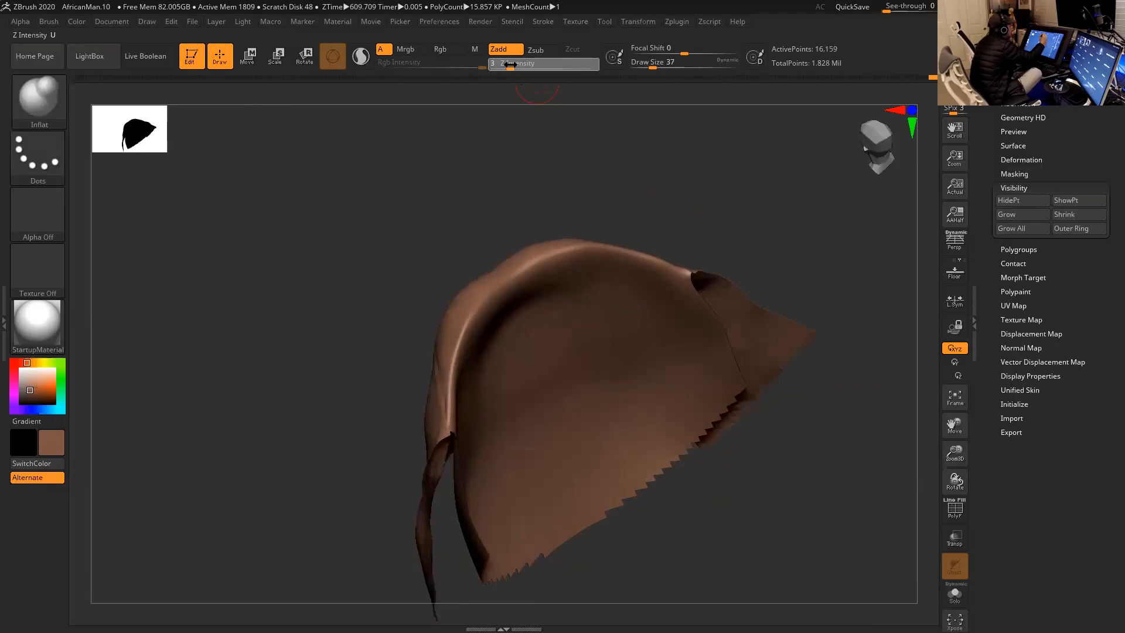
{"action": "left_click_drag", "start_coordinate": [688, 229], "coordinate": [611, 255]}
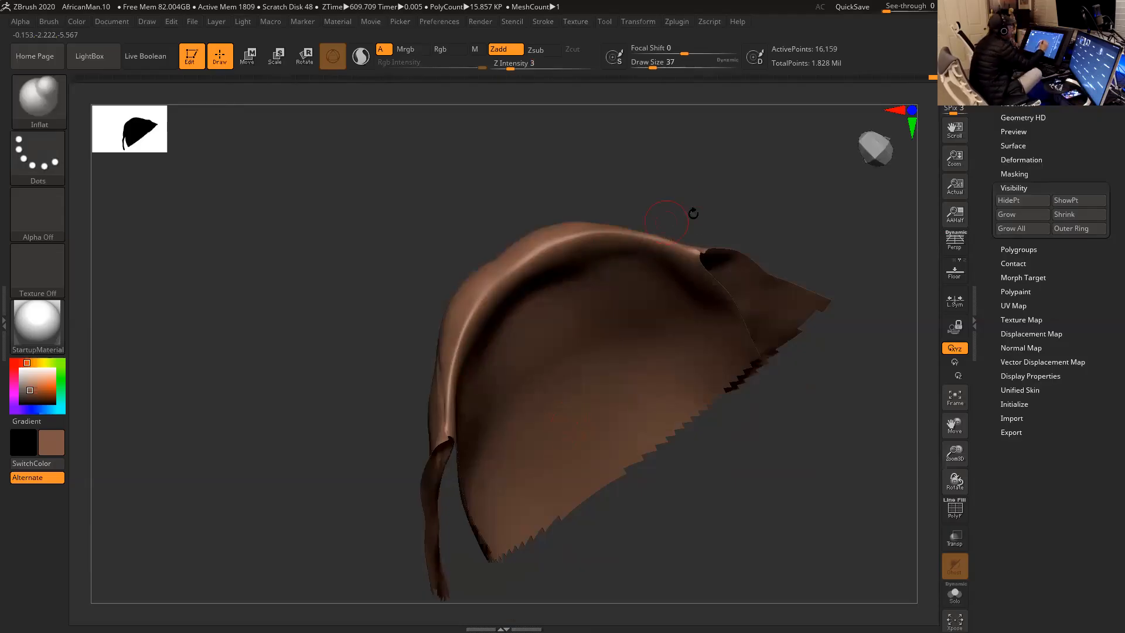
- Inflate the lower lip's inner rim evenly toward the mouth corner at draw size 59
{"action": "left_click_drag", "start_coordinate": [692, 210], "coordinate": [513, 333]}
{"action": "left_click_drag", "start_coordinate": [467, 243], "coordinate": [484, 264]}
{"action": "key", "text": "s"}
{"action": "left_click_drag", "start_coordinate": [452, 374], "coordinate": [455, 376]}
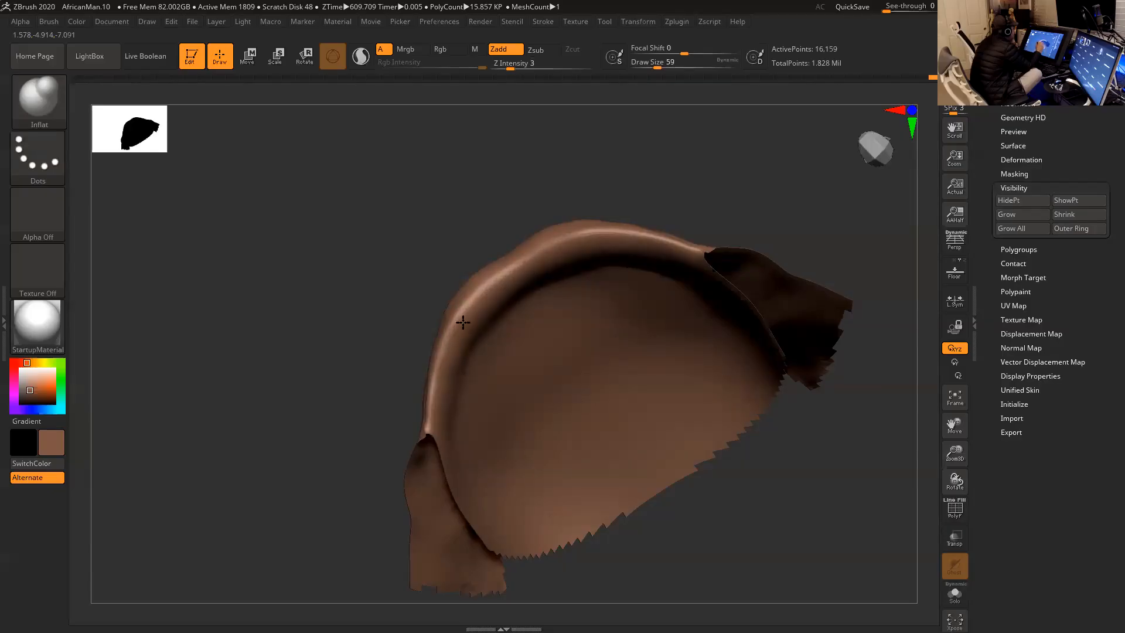
{"action": "left_click_drag", "start_coordinate": [447, 382], "coordinate": [447, 384]}
- Inflate the thin stretches of the lower lip's rim at draw size 44, and smooth them
{"action": "left_click_drag", "start_coordinate": [623, 181], "coordinate": [592, 176]}
{"action": "key", "text": "space"}
{"action": "left_click_drag", "start_coordinate": [463, 354], "coordinate": [466, 324]}
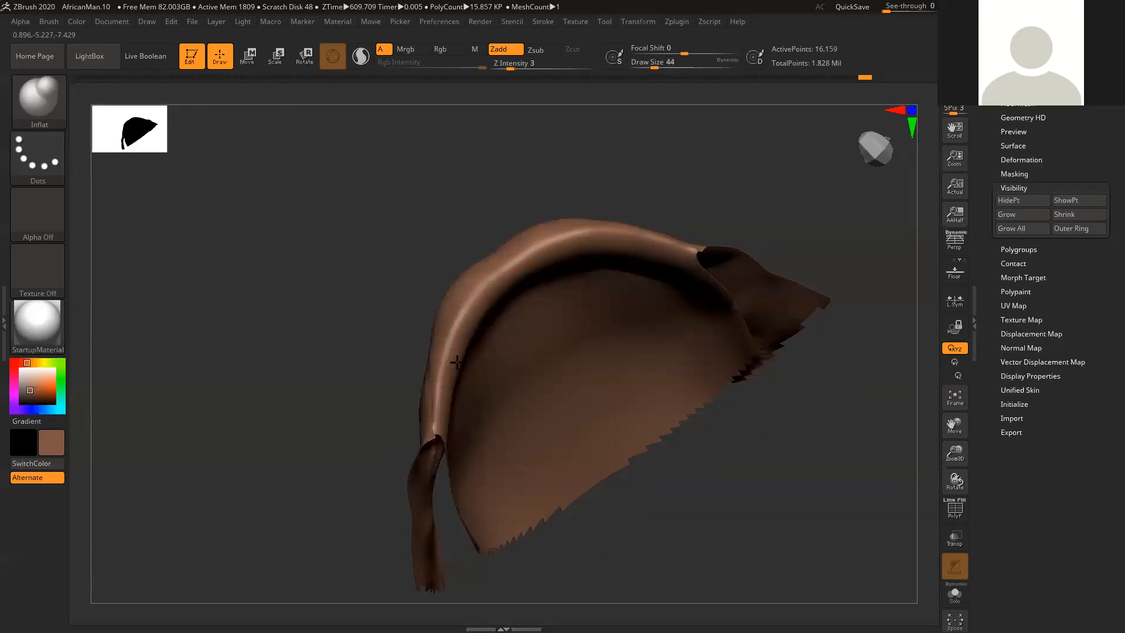
{"action": "left_click_drag", "start_coordinate": [633, 181], "coordinate": [611, 213]}
{"action": "key", "text": "shift"}
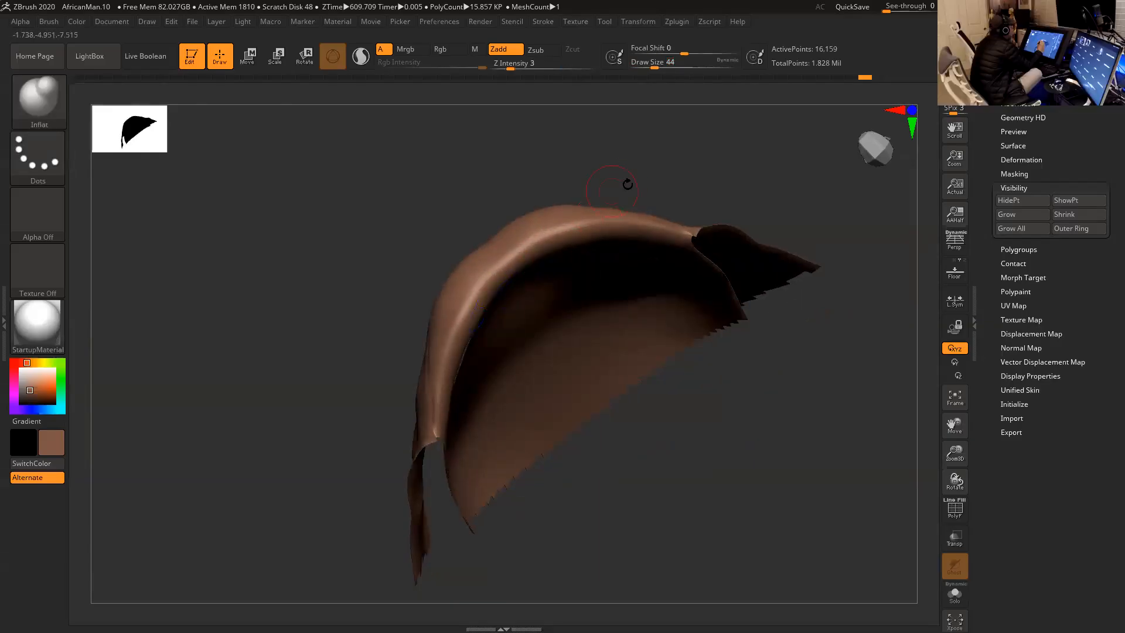
{"action": "left_click_drag", "start_coordinate": [623, 181], "coordinate": [620, 166]}
{"action": "left_click_drag", "start_coordinate": [468, 312], "coordinate": [457, 305]}
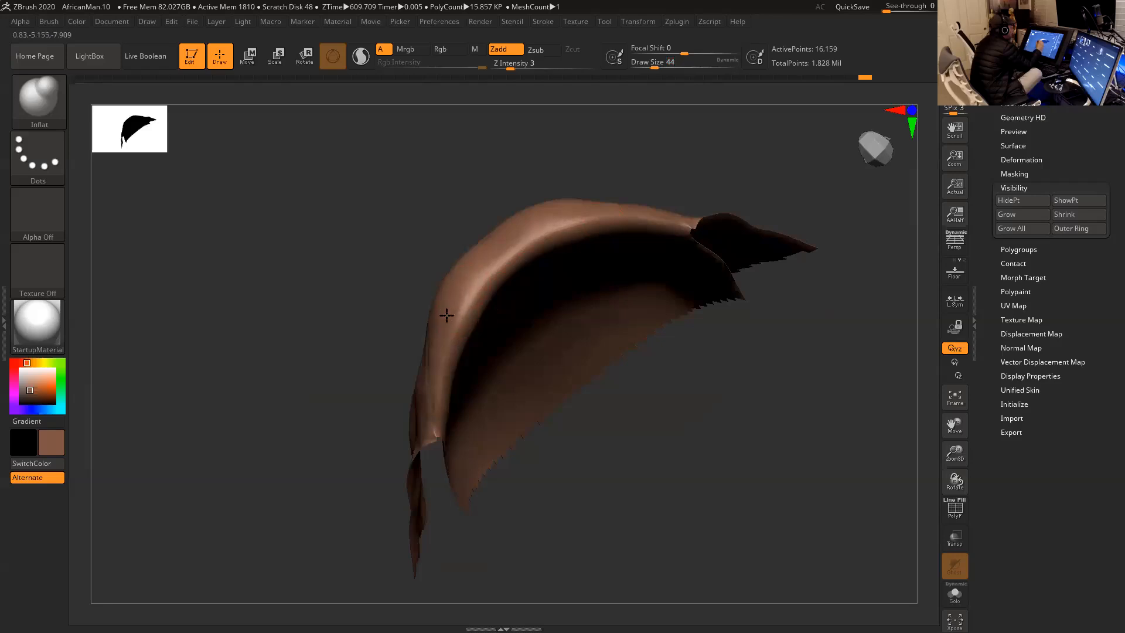
{"action": "left_click_drag", "start_coordinate": [696, 347], "coordinate": [574, 335]}
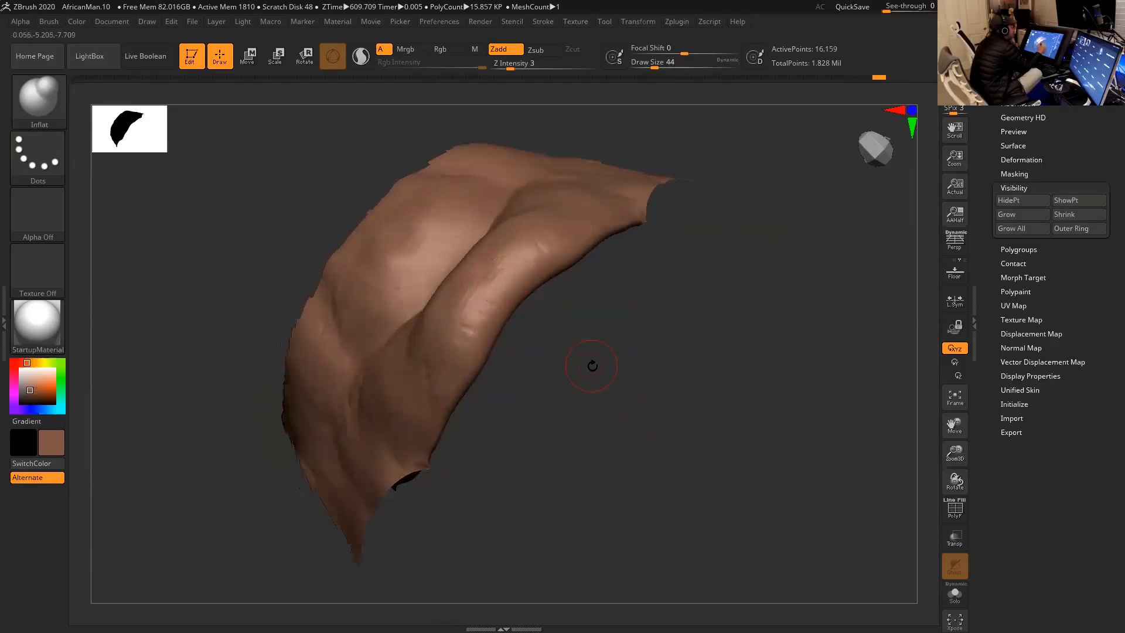
- Fill out the lower lip's rim near the mouth corners with Inflat at draw sizes 65 and 46, and smooth it
{"action": "mouse_move", "coordinate": [612, 324]}
{"action": "left_mouse_down"}
{"action": "mouse_move", "coordinate": [596, 259]}
{"action": "mouse_move", "coordinate": [621, 281]}
{"action": "mouse_move", "coordinate": [622, 246]}
{"action": "mouse_move", "coordinate": [639, 259]}
{"action": "mouse_move", "coordinate": [628, 252]}
{"action": "mouse_move", "coordinate": [663, 253]}
{"action": "mouse_move", "coordinate": [653, 249]}
{"action": "left_mouse_up"}
{"action": "key", "text": "space"}
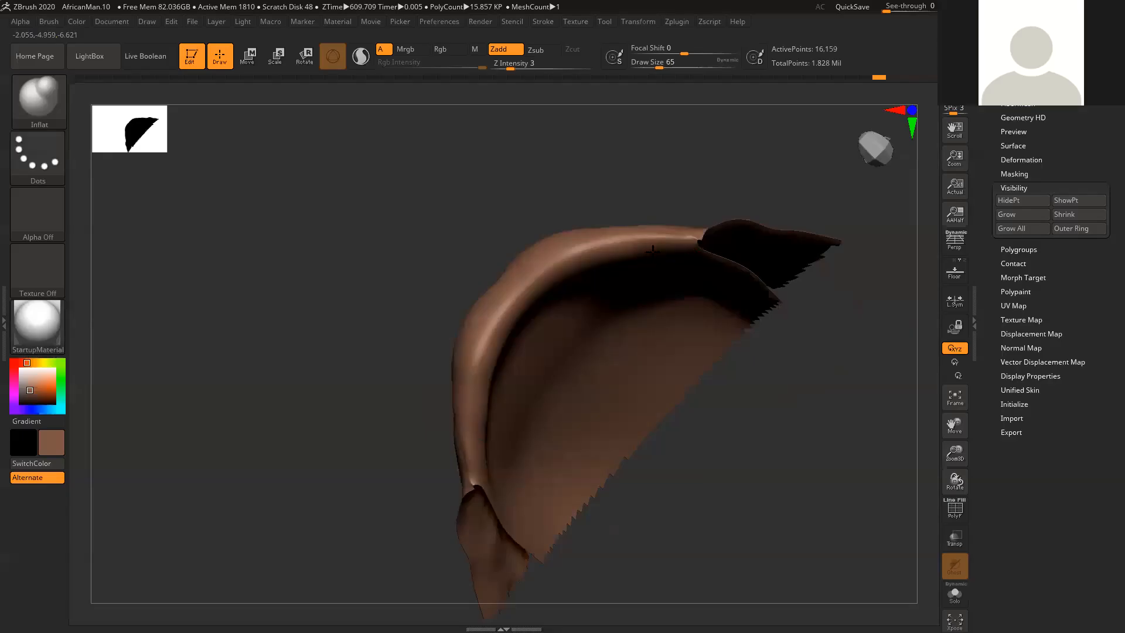
{"action": "left_click_drag", "start_coordinate": [701, 181], "coordinate": [691, 196]}
{"action": "key", "text": "space"}
{"action": "left_click_drag", "start_coordinate": [638, 246], "coordinate": [633, 246]}
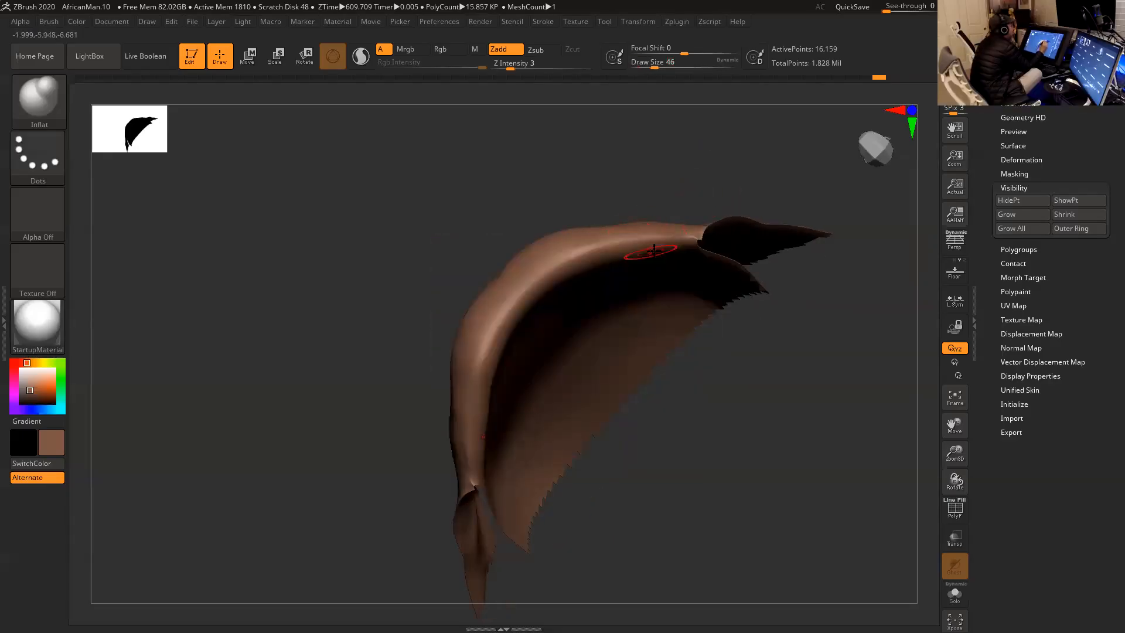
{"action": "key", "text": "shift"}
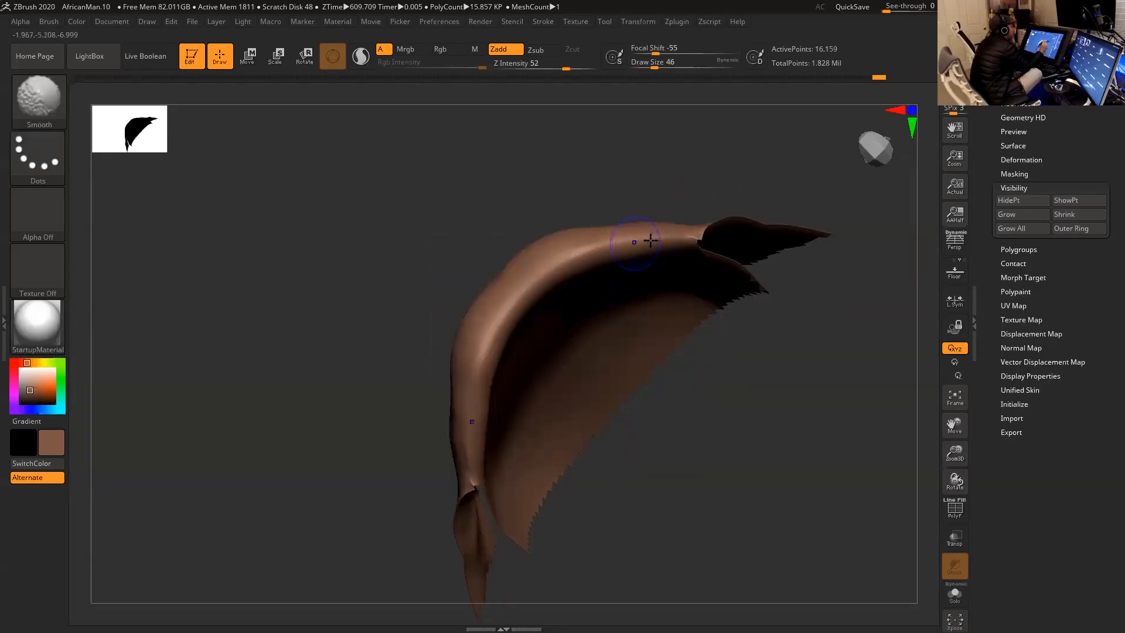
{"action": "left_click_drag", "start_coordinate": [715, 178], "coordinate": [723, 162], "text": "alt"}
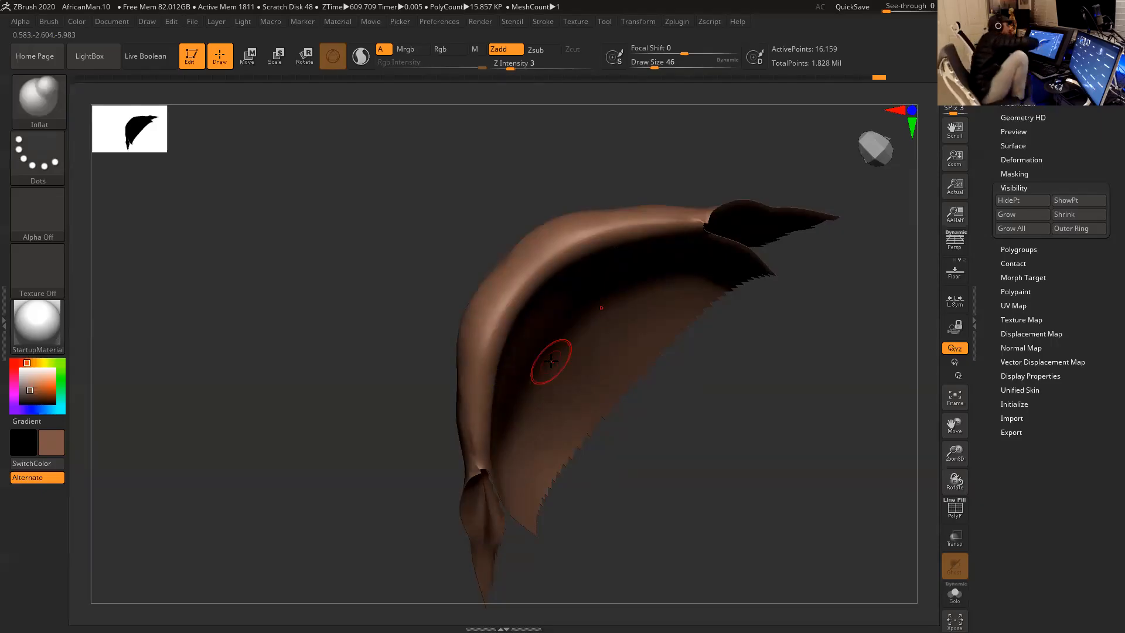
- Inflate and smooth the upper surface of the lower lip toward the mouth corner at draw size 46
{"action": "left_click_drag", "start_coordinate": [832, 446], "coordinate": [633, 389]}
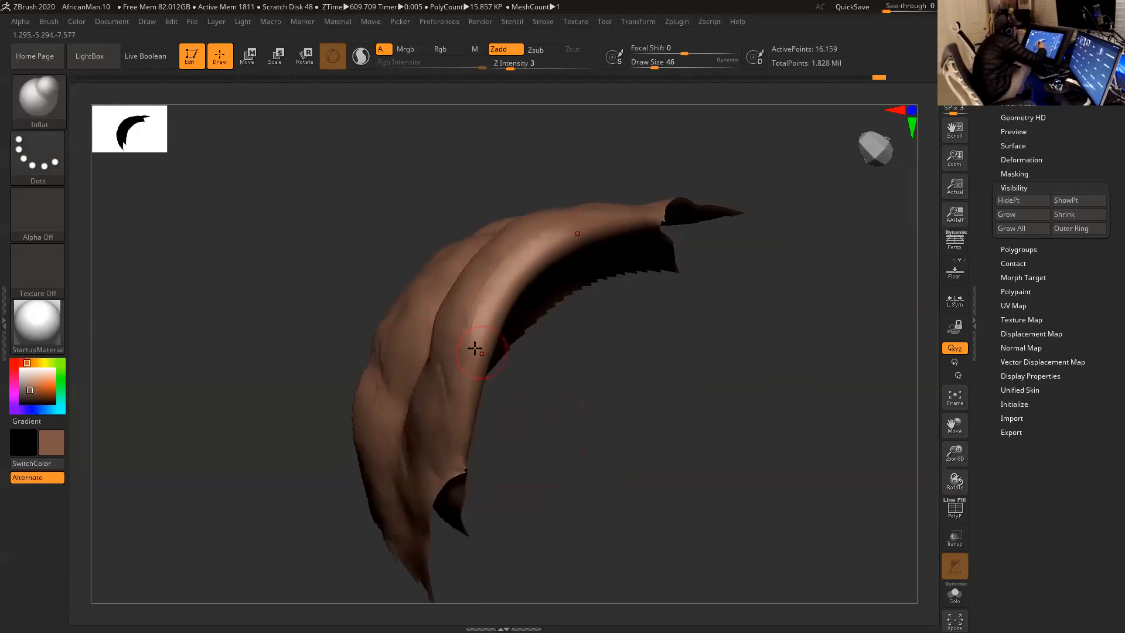
{"action": "left_click_drag", "start_coordinate": [524, 389], "coordinate": [598, 374]}
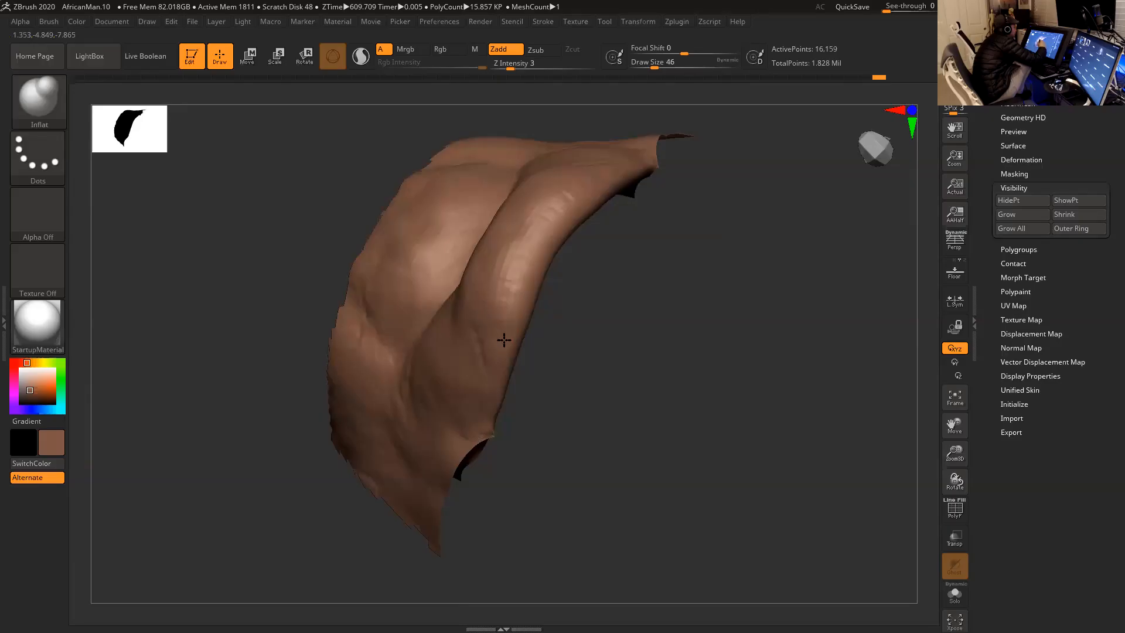
{"action": "mouse_move", "coordinate": [588, 379]}
{"action": "left_mouse_down"}
{"action": "mouse_move", "coordinate": [531, 366]}
{"action": "mouse_move", "coordinate": [528, 316]}
{"action": "left_mouse_up"}
{"action": "key", "text": "shift"}
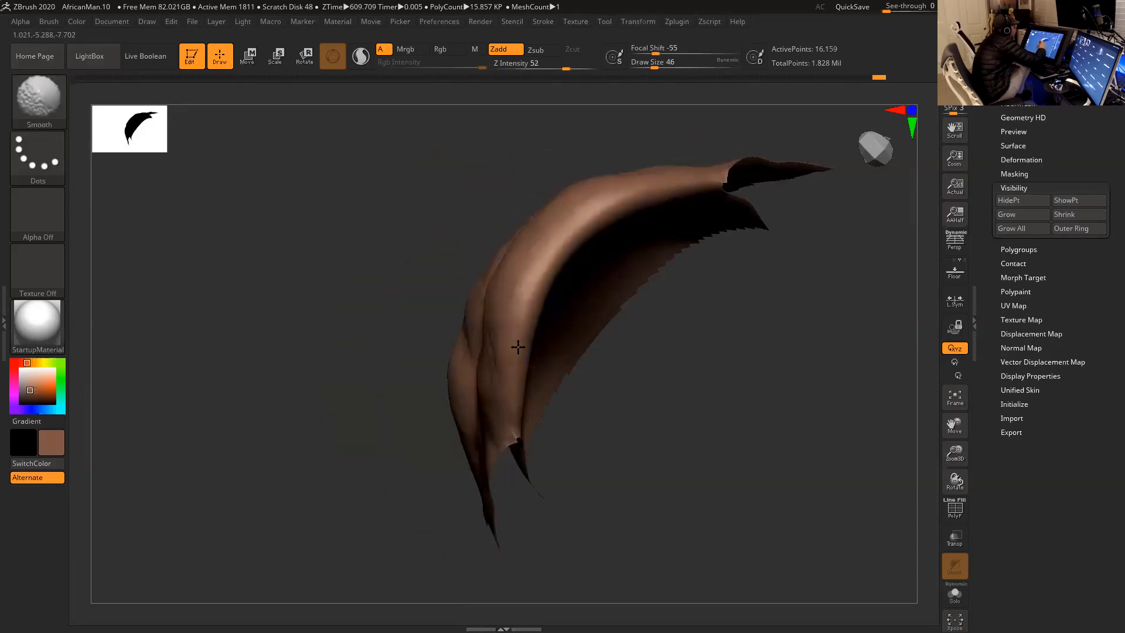
- Thicken the inner roll of the lower lip with Inflat strokes at draw size 71
{"action": "mouse_move", "coordinate": [640, 427]}
{"action": "left_mouse_down"}
{"action": "mouse_move", "coordinate": [644, 438]}
{"action": "mouse_move", "coordinate": [593, 289]}
{"action": "left_mouse_up"}
{"action": "key", "text": "space"}
{"action": "left_click", "coordinate": [574, 277]}
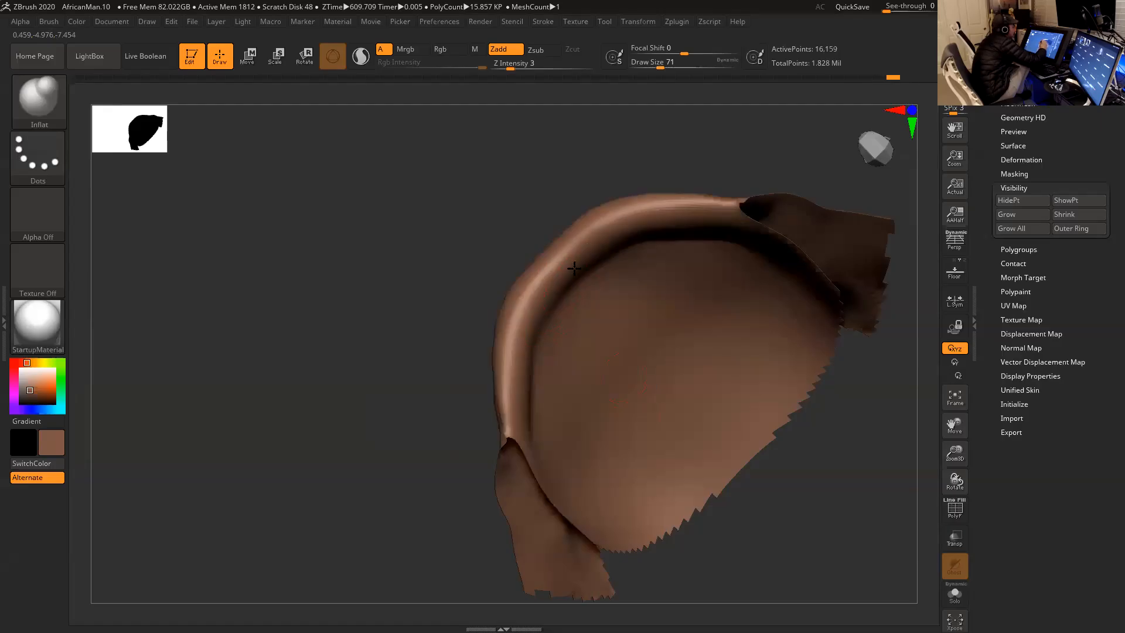
{"action": "right_click_drag", "start_coordinate": [587, 258], "coordinate": [586, 280]}
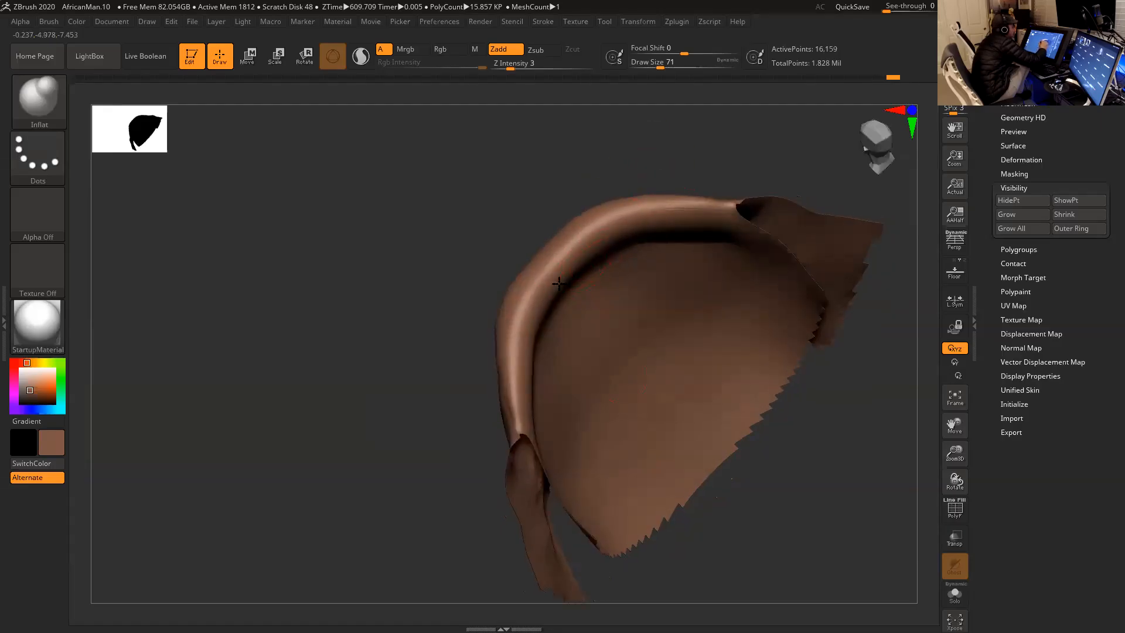
{"action": "left_click_drag", "start_coordinate": [650, 181], "coordinate": [608, 234]}
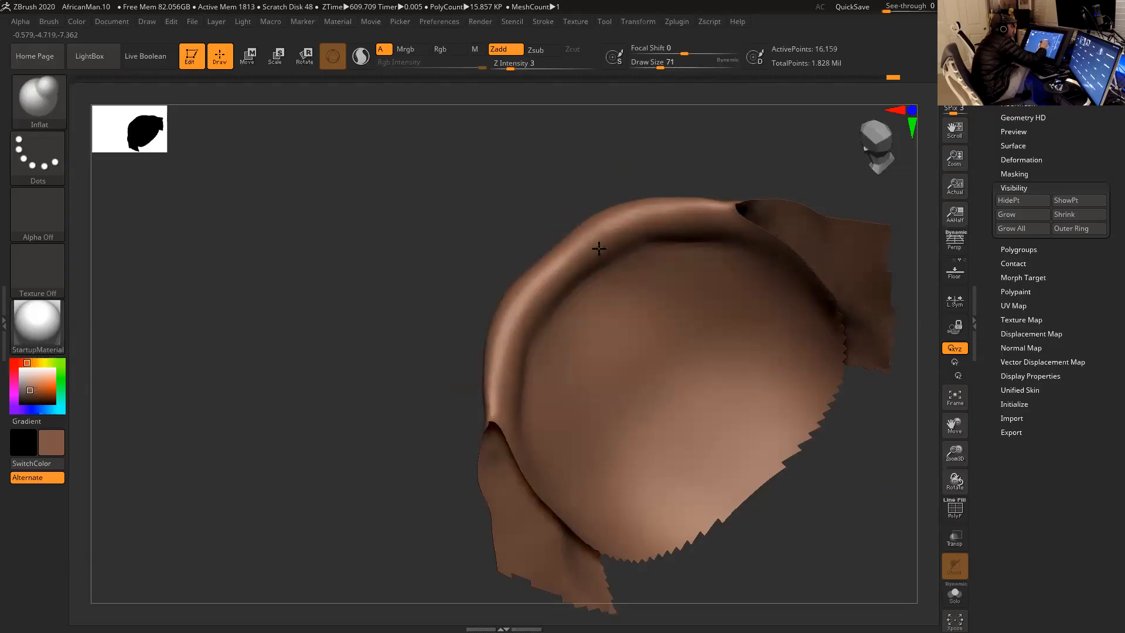
{"action": "left_click_drag", "start_coordinate": [698, 181], "coordinate": [614, 259]}
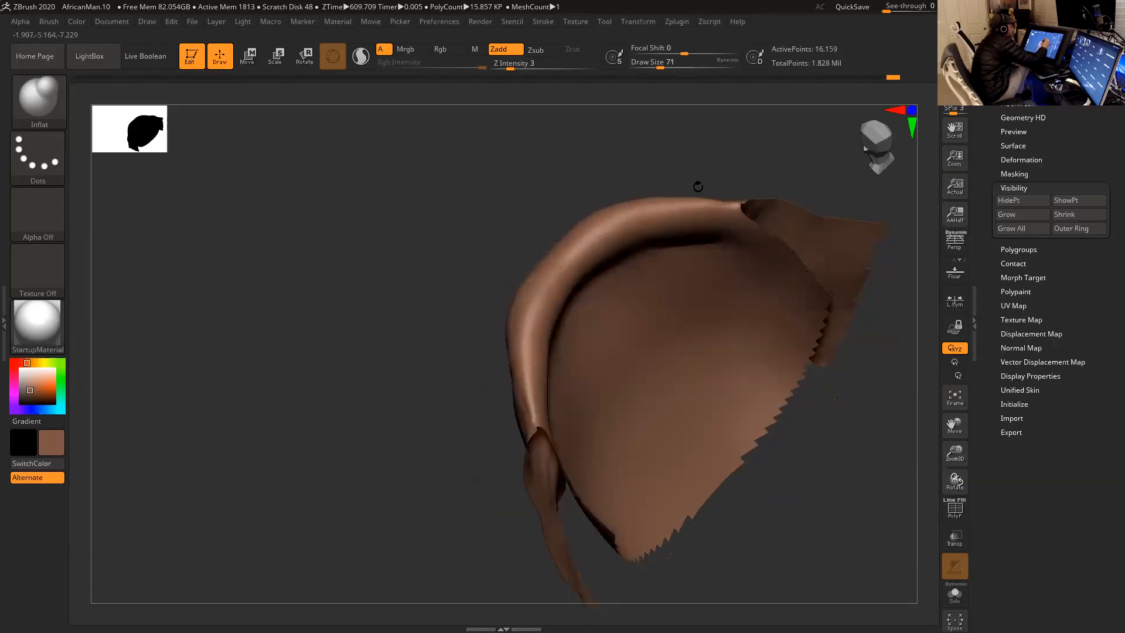
{"action": "mouse_move", "coordinate": [603, 179]}
{"action": "left_mouse_down"}
{"action": "mouse_move", "coordinate": [616, 237]}
{"action": "mouse_move", "coordinate": [594, 253]}
{"action": "left_mouse_up"}
- Refine the side of the lower lip's rim with Inflat at draw size 44, and smooth the roll
{"action": "key", "text": "space"}
{"action": "left_click_drag", "start_coordinate": [627, 296], "coordinate": [620, 296]}
{"action": "left_click_drag", "start_coordinate": [774, 385], "coordinate": [747, 381]}
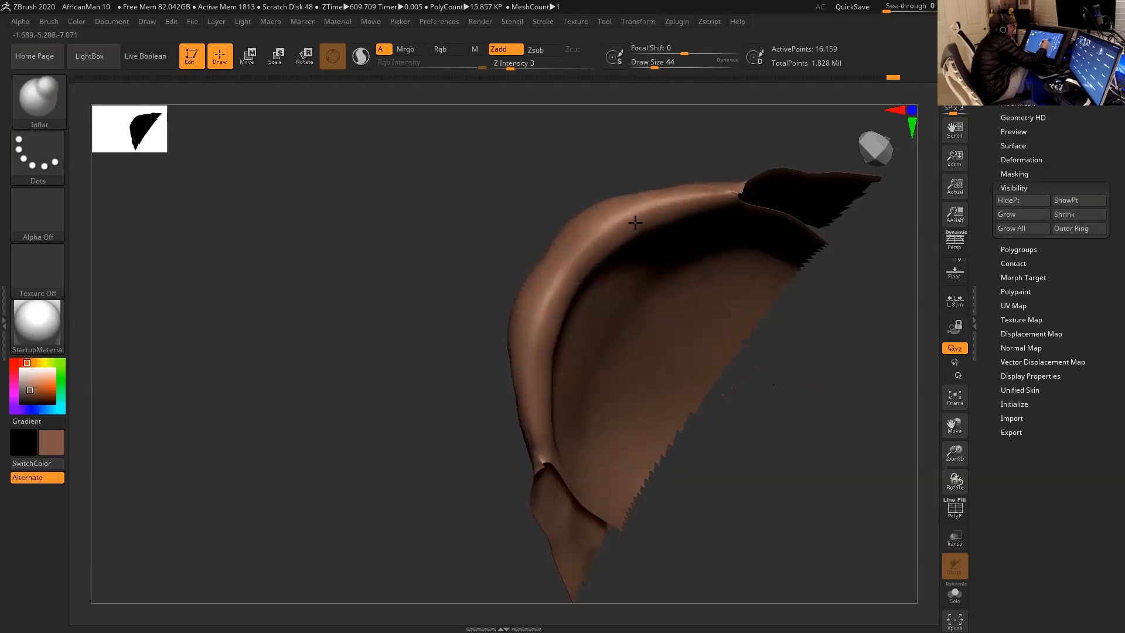
{"action": "key", "text": "shift"}
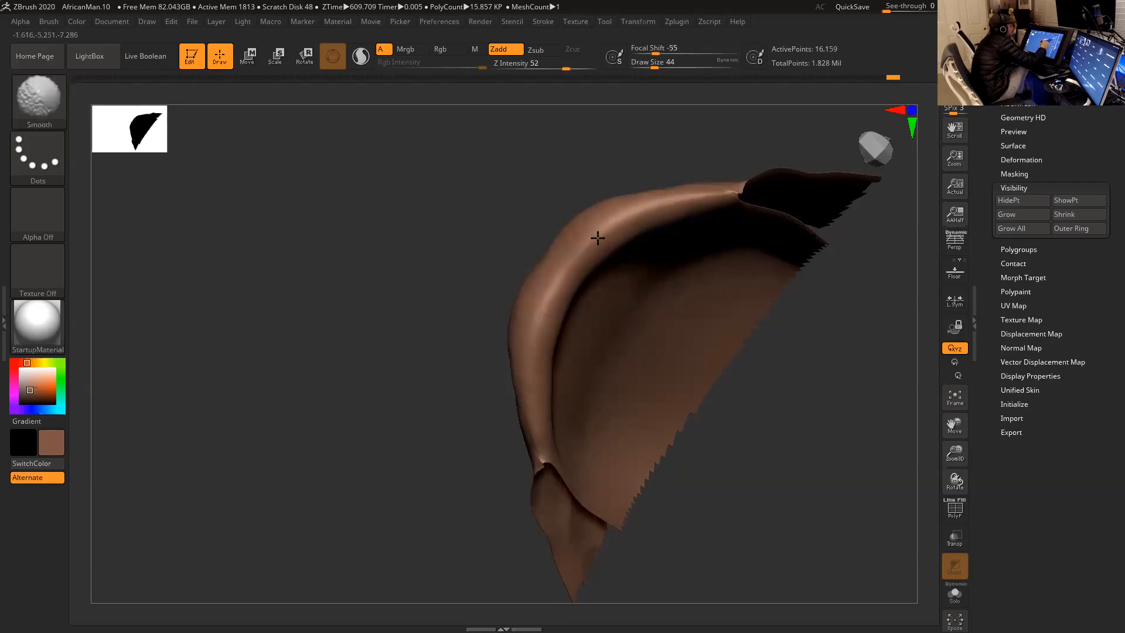
{"action": "left_click_drag", "start_coordinate": [571, 261], "coordinate": [538, 346], "text": "shift"}
- Smooth the lower lip's roll between its middle and the mouth corner at draw size 37
{"action": "mouse_move", "coordinate": [648, 174]}
{"action": "left_mouse_down"}
{"action": "mouse_move", "coordinate": [681, 161]}
{"action": "mouse_move", "coordinate": [756, 167]}
{"action": "left_mouse_up"}
{"action": "key", "text": "space"}
{"action": "left_click_drag", "start_coordinate": [553, 291], "coordinate": [547, 285]}
{"action": "key", "text": "shift"}
{"action": "left_click_drag", "start_coordinate": [610, 207], "coordinate": [610, 211], "text": "shift"}
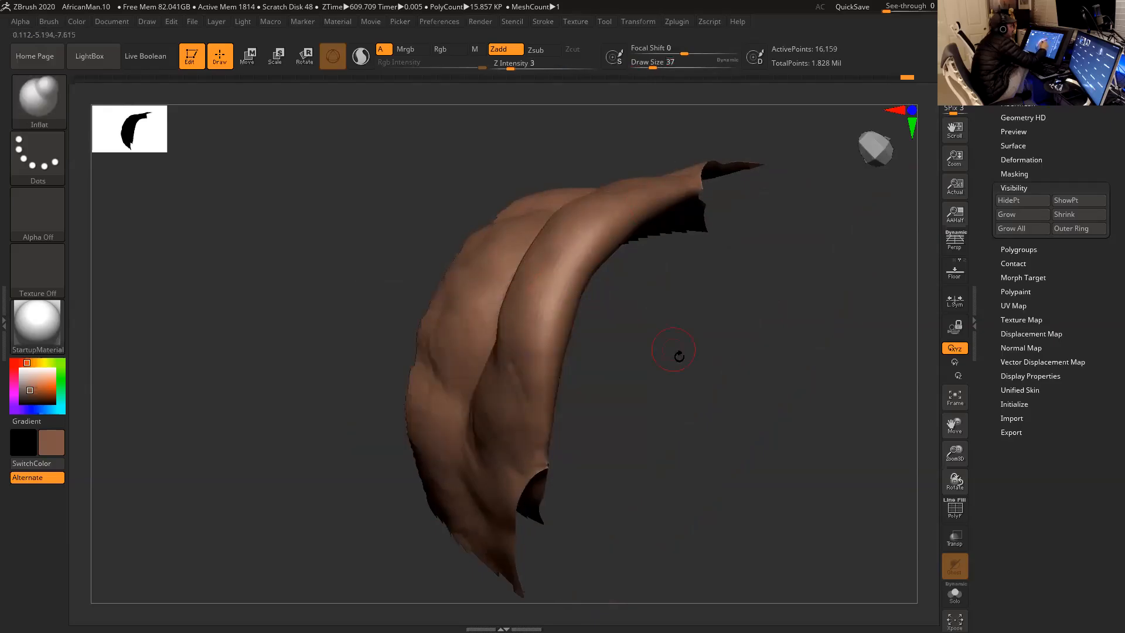
{"action": "left_click_drag", "start_coordinate": [666, 335], "coordinate": [752, 235]}
- Unhide the rest of the head and turn perspective back on
{"action": "mouse_move", "coordinate": [771, 188]}
{"action": "left_mouse_down"}
{"action": "mouse_move", "coordinate": [752, 169]}
{"action": "mouse_move", "coordinate": [798, 133]}
{"action": "mouse_move", "coordinate": [746, 304]}
{"action": "mouse_move", "coordinate": [791, 311]}
{"action": "mouse_move", "coordinate": [729, 317]}
{"action": "left_mouse_up"}
{"action": "left_click", "coordinate": [762, 300], "text": "ctrl+shift"}
{"action": "left_click_drag", "start_coordinate": [862, 432], "coordinate": [840, 394], "text": "alt"}
{"action": "key", "text": "p"}
{"action": "left_click_drag", "start_coordinate": [827, 352], "coordinate": [799, 426], "text": "alt"}
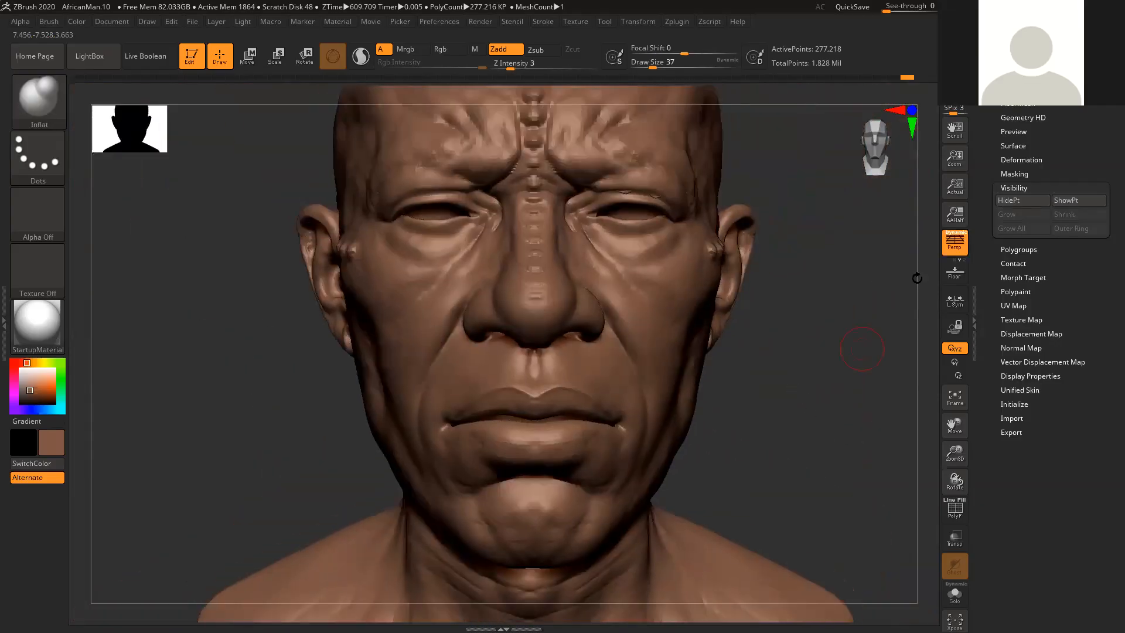
- Show the Sketch2 subtool over Head2, compare the mouth region of both, and hide Sketch2 again
{"action": "left_click_drag", "start_coordinate": [1011, 110], "coordinate": [1018, 165]}
{"action": "left_click", "coordinate": [1016, 148]}
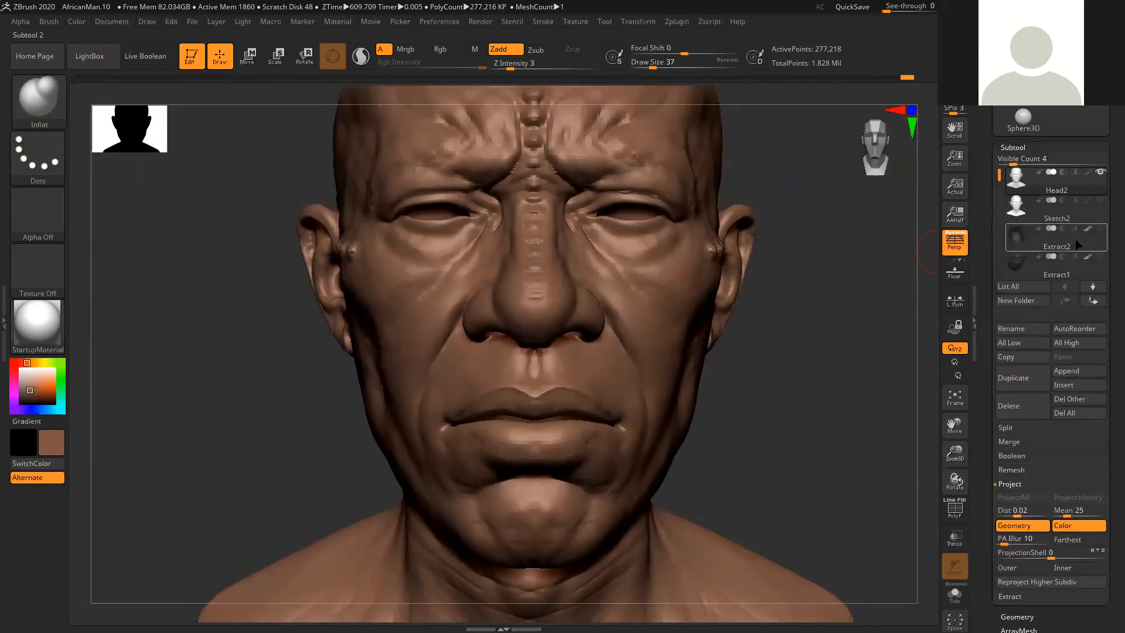
{"action": "left_click", "coordinate": [1100, 200]}
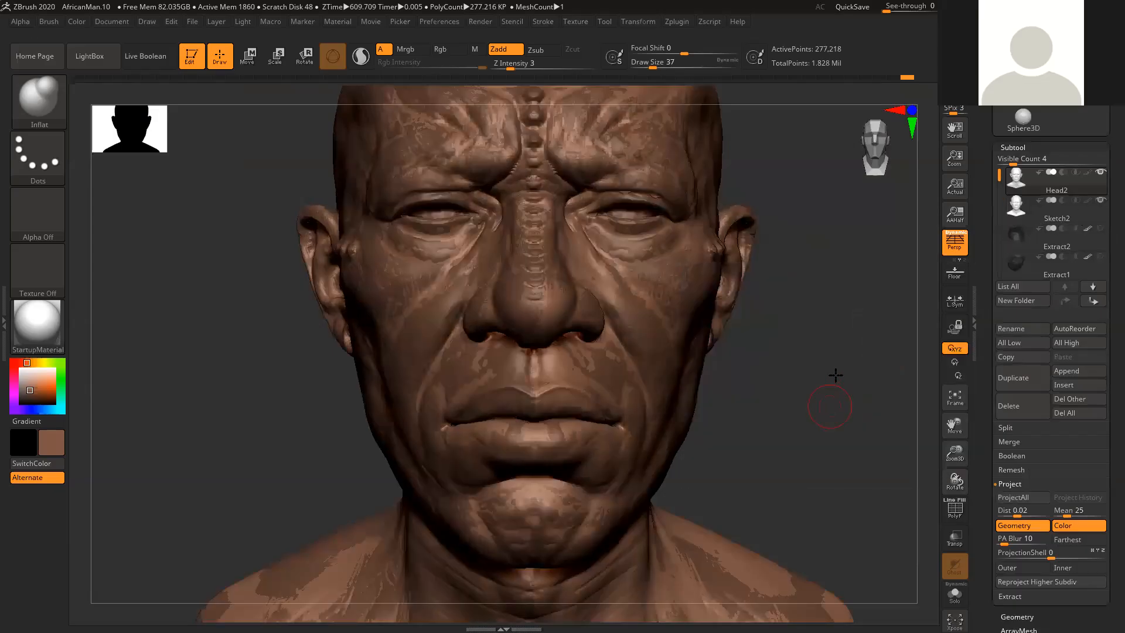
{"action": "left_click_drag", "start_coordinate": [836, 379], "coordinate": [842, 355]}
{"action": "mouse_move", "coordinate": [849, 432]}
{"action": "left_mouse_down", "text": "alt"}
{"action": "mouse_move", "coordinate": [859, 390]}
{"action": "mouse_move", "coordinate": [858, 422]}
{"action": "left_mouse_up", "text": "alt"}
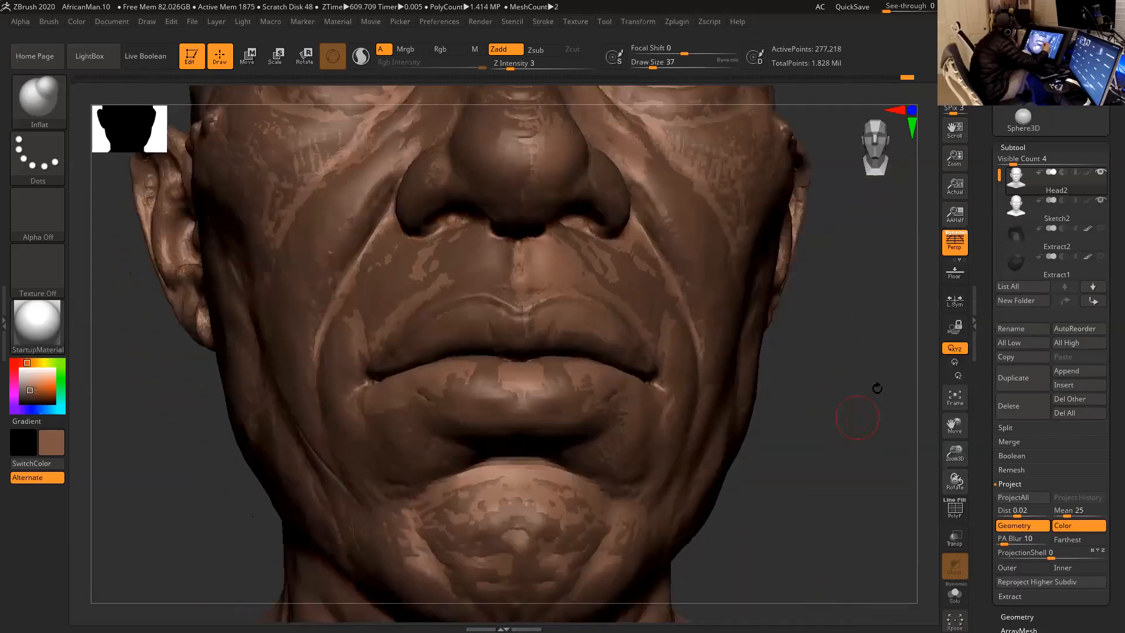
{"action": "mouse_move", "coordinate": [1099, 185]}
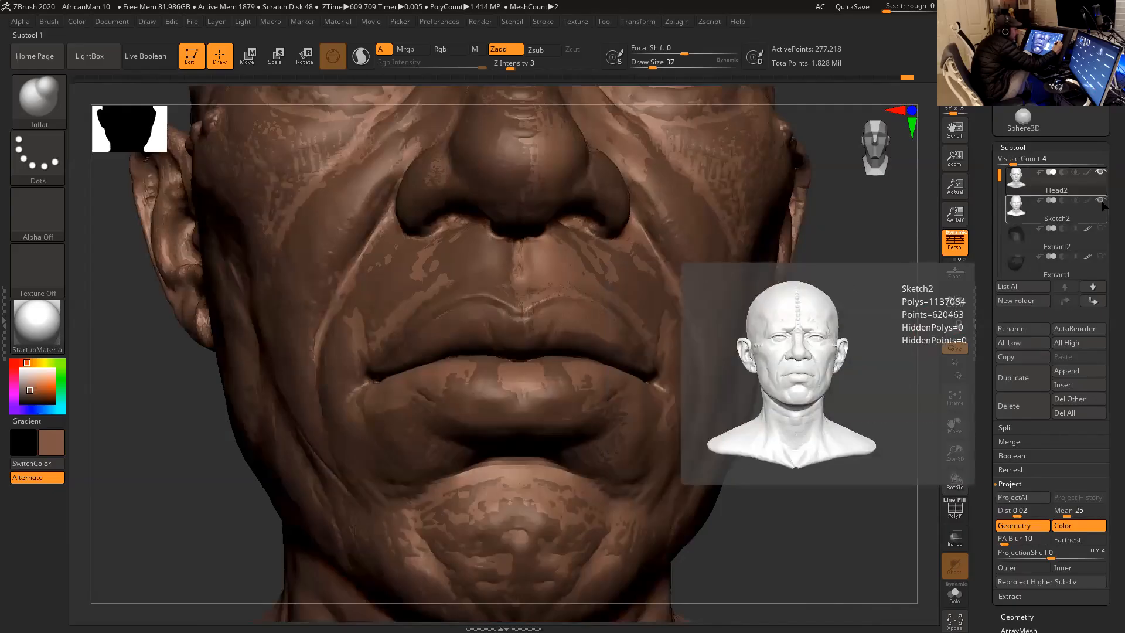
{"action": "left_click", "coordinate": [1100, 200]}
- Adjust the line between the lips toward the mouth corner with Move Topological at draw size 51
{"action": "left_click", "coordinate": [55, 92]}
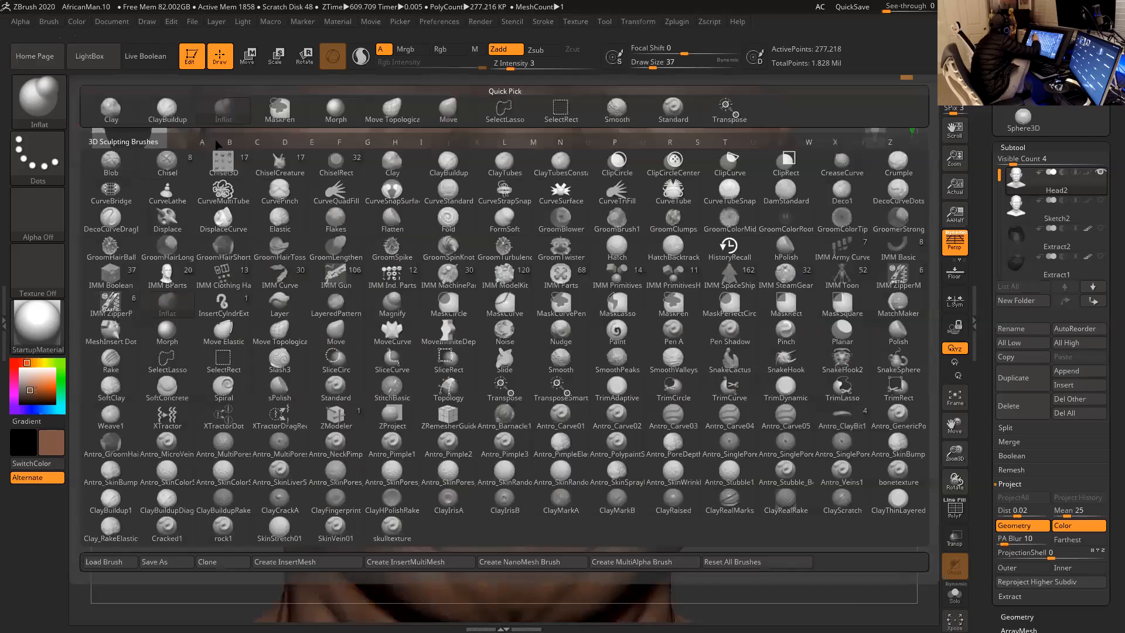
{"action": "left_click", "coordinate": [393, 110]}
{"action": "key", "text": "s"}
{"action": "left_click", "coordinate": [581, 345]}
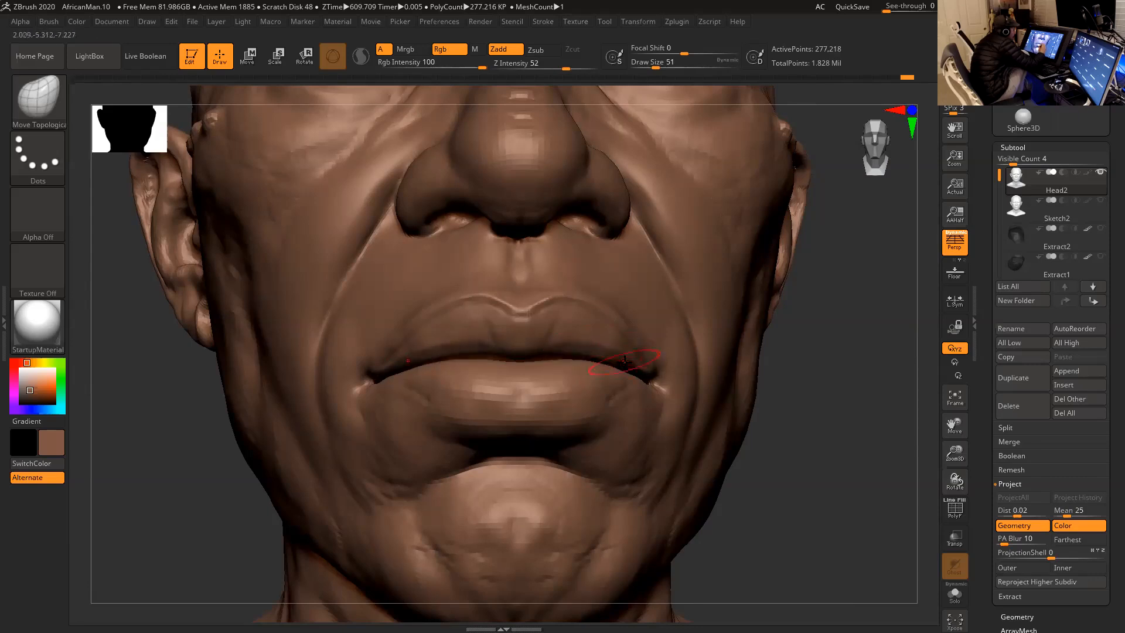
{"action": "left_click_drag", "start_coordinate": [791, 393], "coordinate": [775, 394]}
{"action": "left_click_drag", "start_coordinate": [559, 353], "coordinate": [555, 354]}
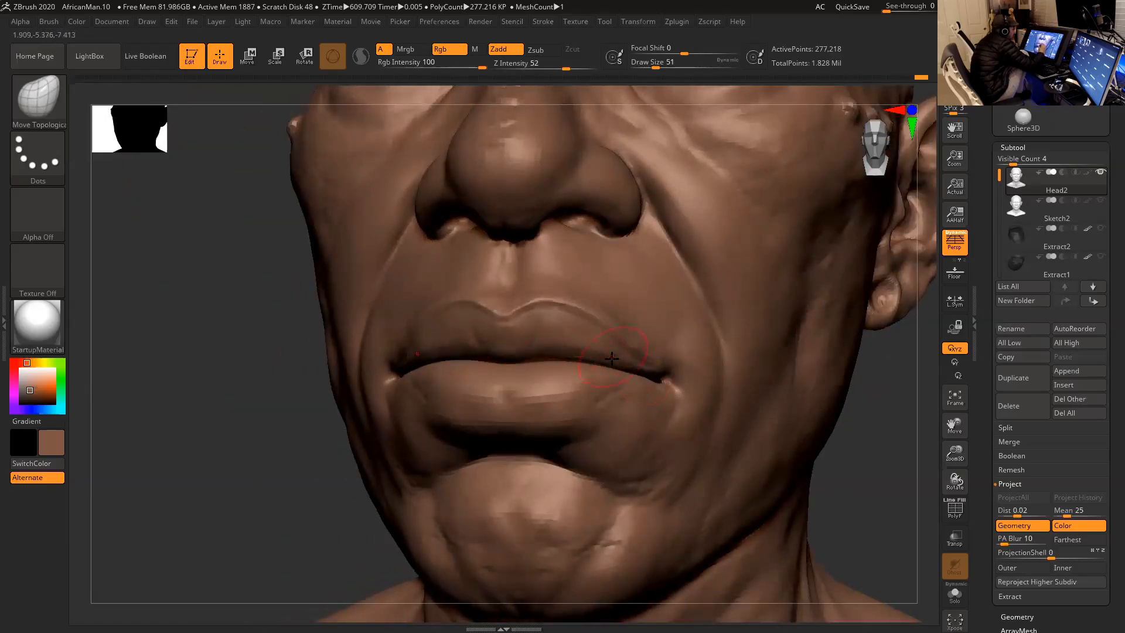
- Reshape the mouth corner with Move Topological at draw size 44, followed by a finer adjustment at draw size 29
{"action": "left_click_drag", "start_coordinate": [891, 408], "coordinate": [806, 398]}
{"action": "key", "text": "space"}
{"action": "left_click_drag", "start_coordinate": [660, 374], "coordinate": [656, 374]}
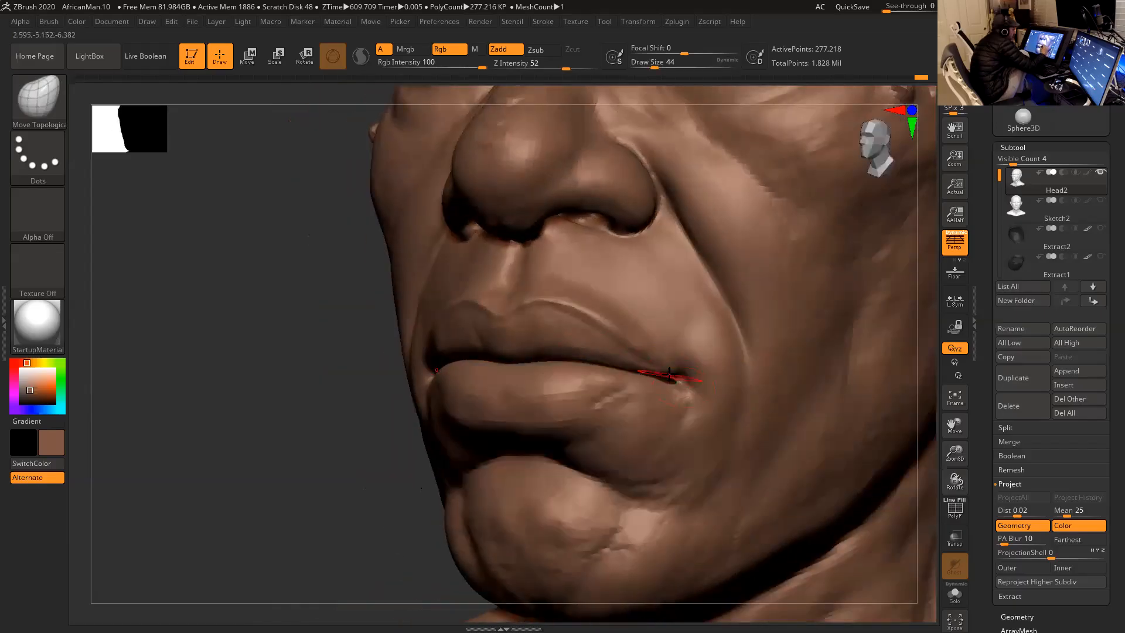
{"action": "left_click_drag", "start_coordinate": [354, 490], "coordinate": [293, 493]}
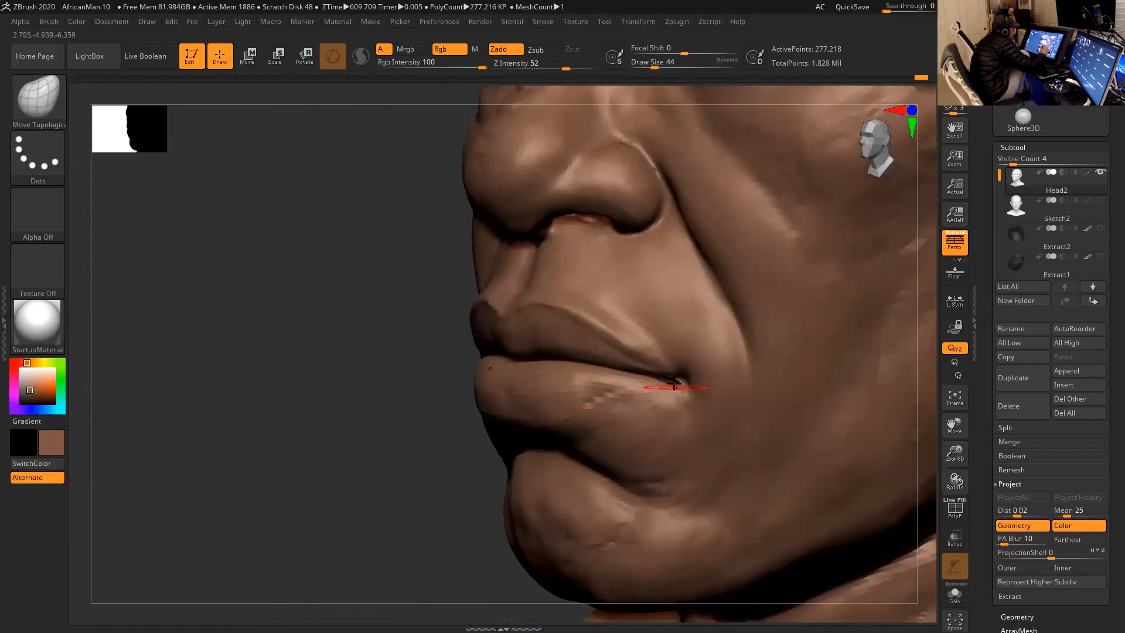
{"action": "key", "text": "space"}
{"action": "left_click_drag", "start_coordinate": [677, 381], "coordinate": [672, 380]}
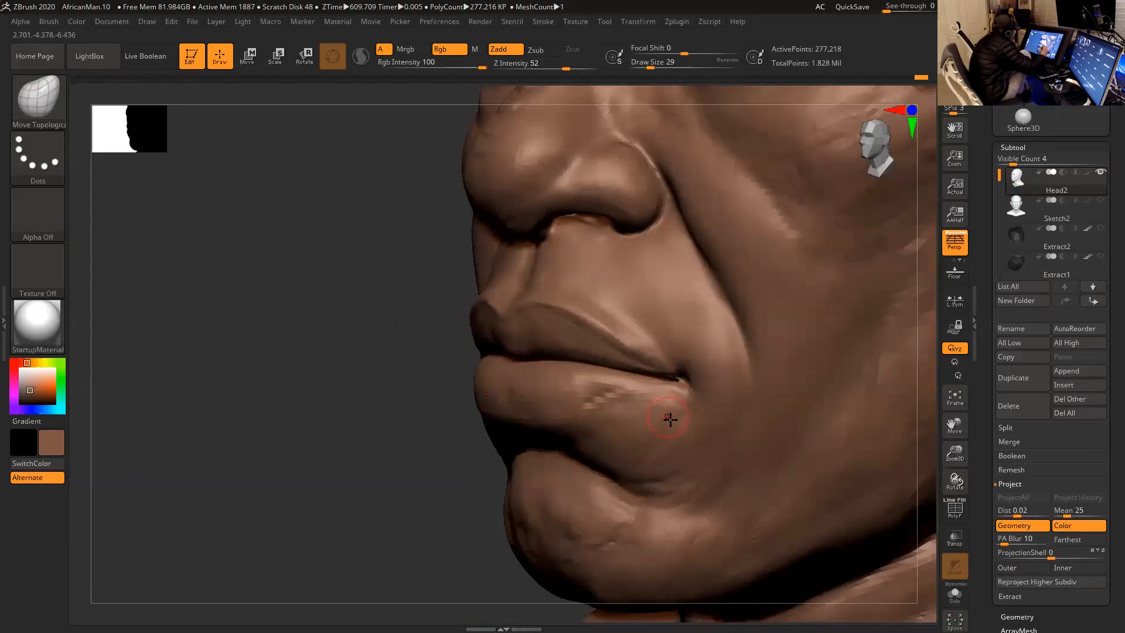
- Mask the lower lip, chin and jaw topologically, and adjust the unmasked upper side of the mouth corner at draw size 44
{"action": "key", "text": "r"}
{"action": "left_click", "coordinate": [620, 376]}
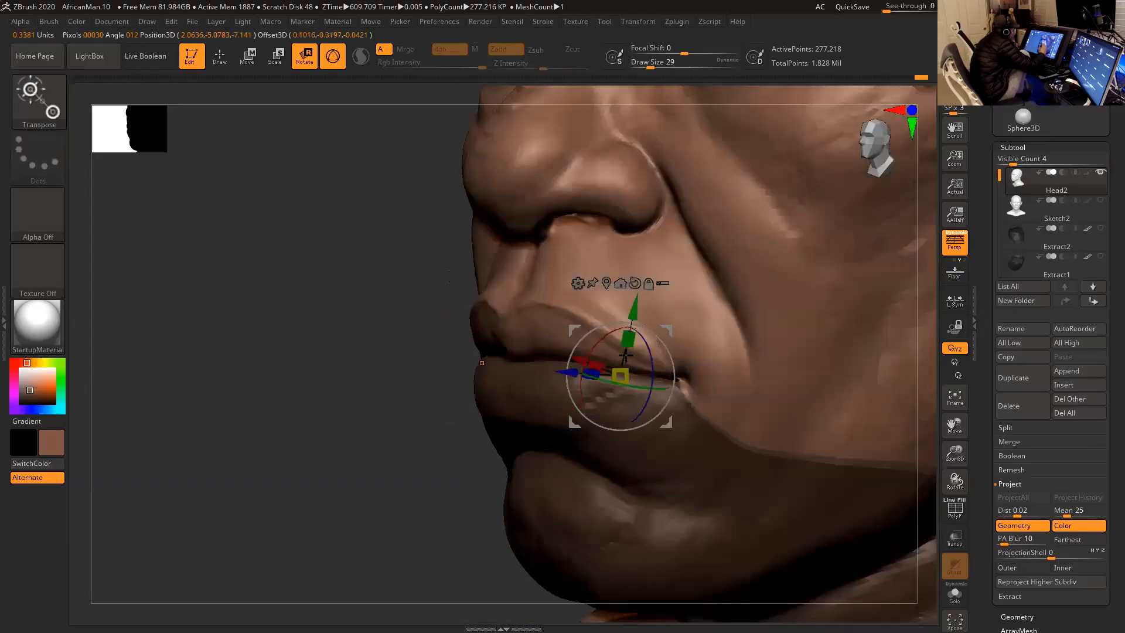
{"action": "key", "text": "q"}
{"action": "key", "text": "space"}
{"action": "left_click_drag", "start_coordinate": [674, 382], "coordinate": [682, 382]}
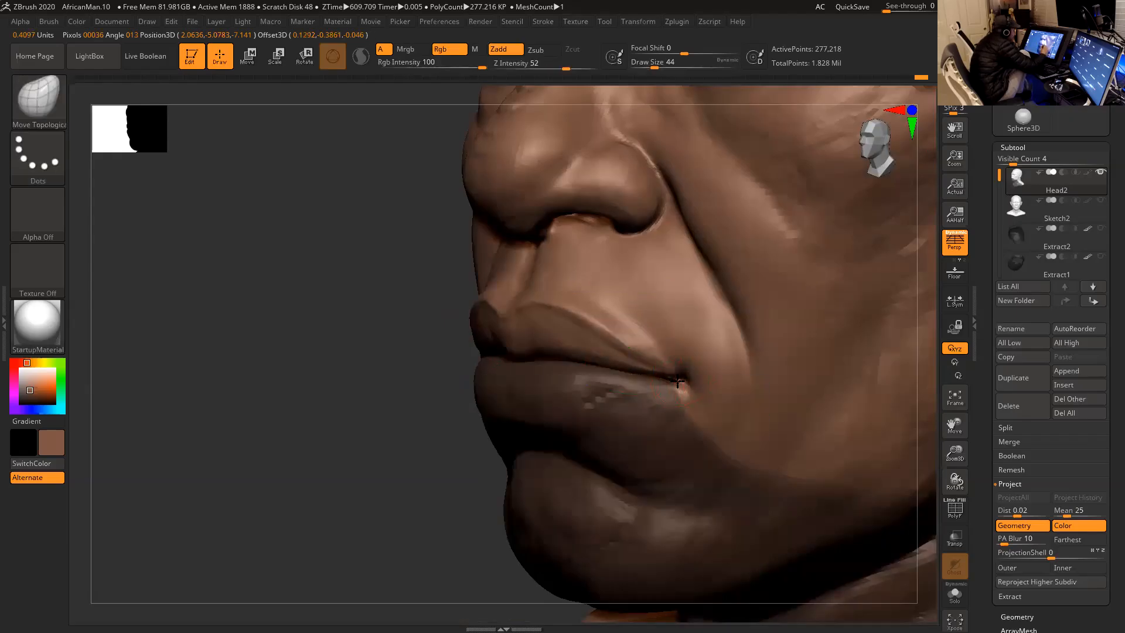
{"action": "key", "text": "shift"}
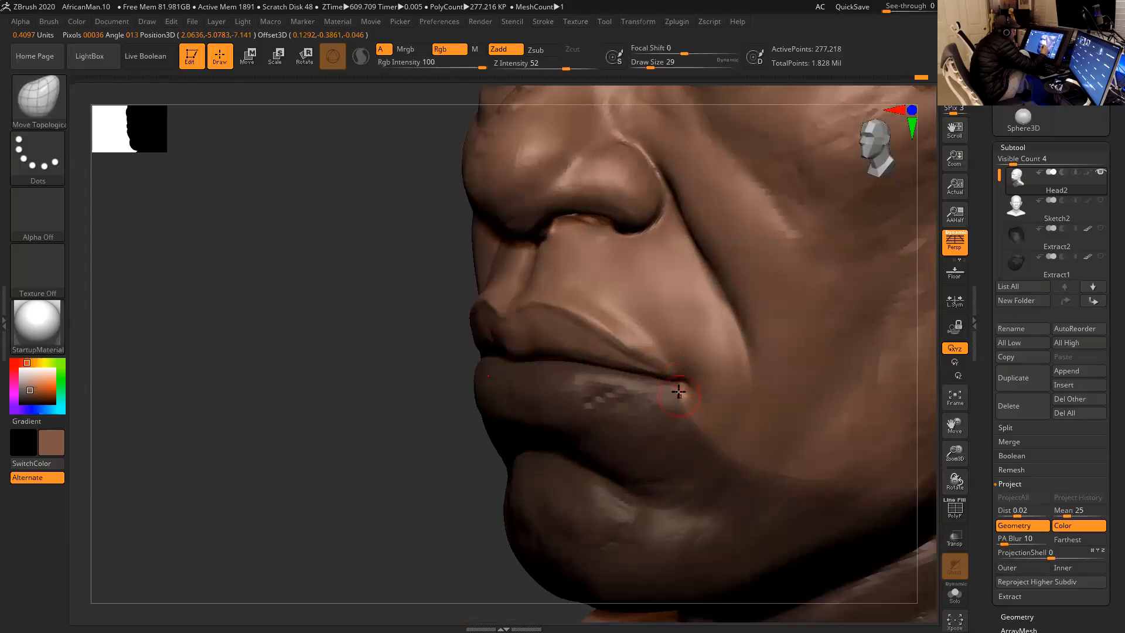
- Refine the mask at the mouth corner, keep the lower face masked, and smooth the upper lip's lower edge at draw size 29
{"action": "key", "text": "ctrl"}
{"action": "left_click_drag", "start_coordinate": [672, 385], "coordinate": [655, 393]}
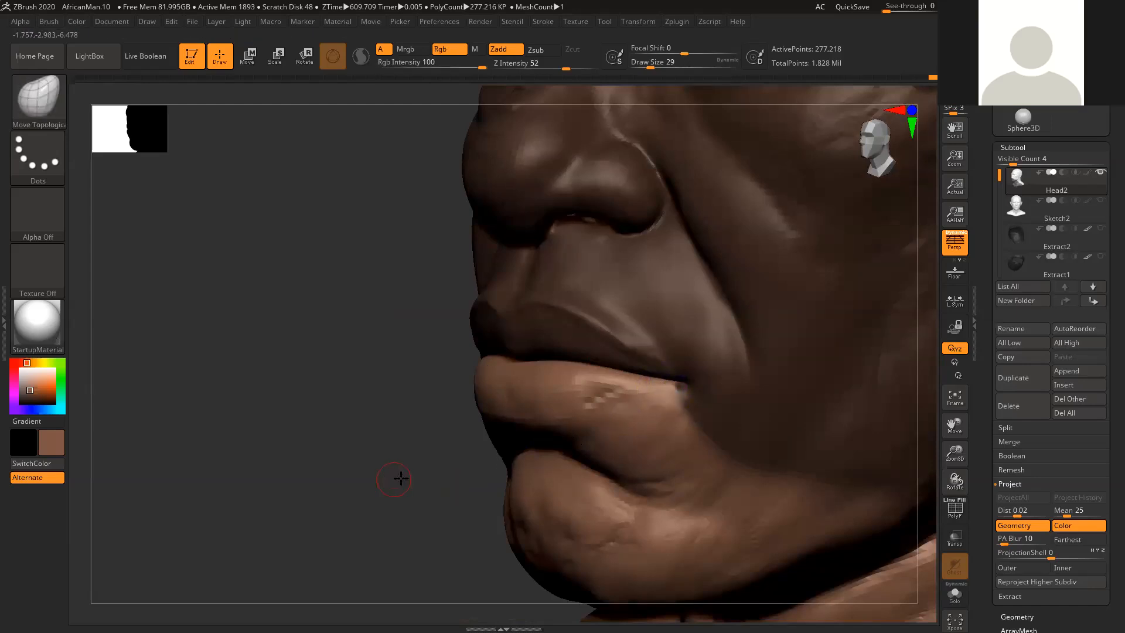
{"action": "left_click_drag", "start_coordinate": [437, 467], "coordinate": [477, 463], "text": "shift"}
{"action": "mouse_move", "coordinate": [841, 392]}
{"action": "left_mouse_down"}
{"action": "mouse_move", "coordinate": [836, 380]}
{"action": "mouse_move", "coordinate": [846, 400]}
{"action": "left_mouse_up"}
{"action": "left_click", "coordinate": [846, 400], "text": "ctrl"}
{"action": "key", "text": "s"}
{"action": "mouse_move", "coordinate": [547, 357]}
{"action": "left_mouse_down"}
{"action": "mouse_move", "coordinate": [545, 345]}
{"action": "mouse_move", "coordinate": [594, 347]}
{"action": "left_mouse_up"}
{"action": "key", "text": "s"}
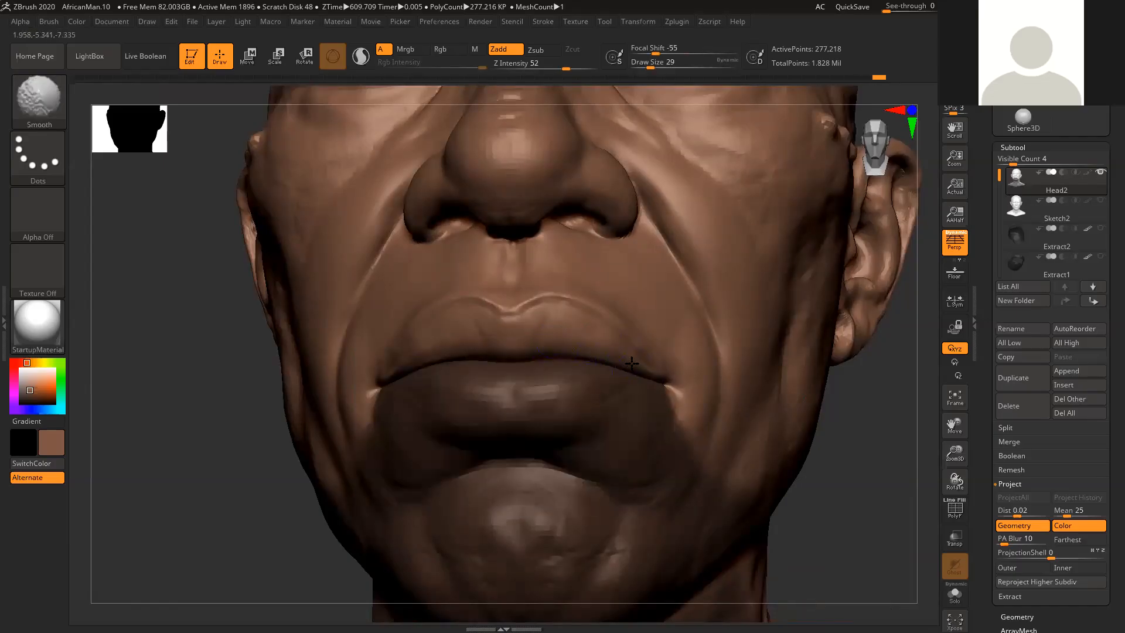
- Adjust the upper lip near the mouth corner with Move Topological at draw size 49, reducing the brush to size 31
{"action": "mouse_move", "coordinate": [922, 410]}
{"action": "left_mouse_down"}
{"action": "mouse_move", "coordinate": [877, 427]}
{"action": "mouse_move", "coordinate": [811, 394]}
{"action": "mouse_move", "coordinate": [465, 341]}
{"action": "mouse_move", "coordinate": [556, 294]}
{"action": "left_mouse_up"}
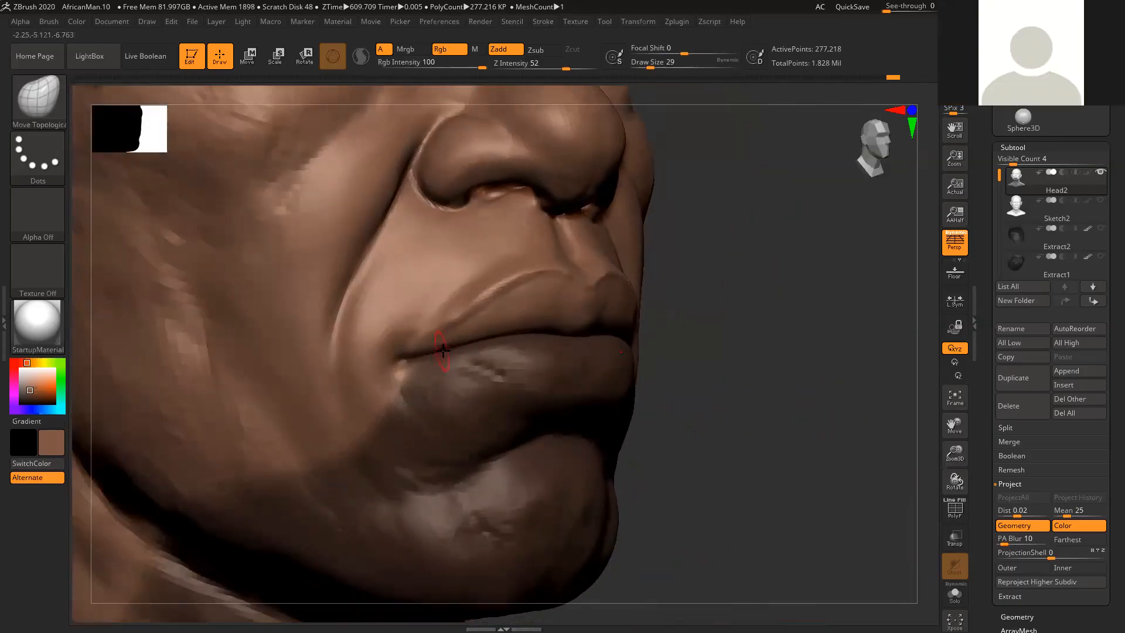
{"action": "key", "text": "space"}
{"action": "left_click_drag", "start_coordinate": [449, 350], "coordinate": [449, 347]}
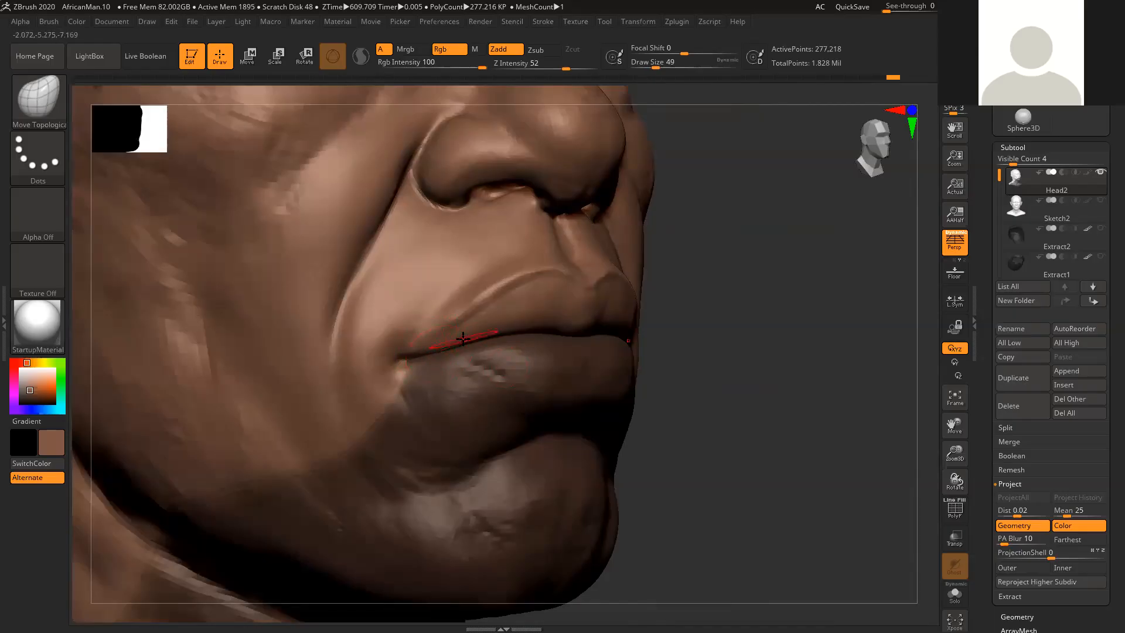
{"action": "key", "text": "space"}
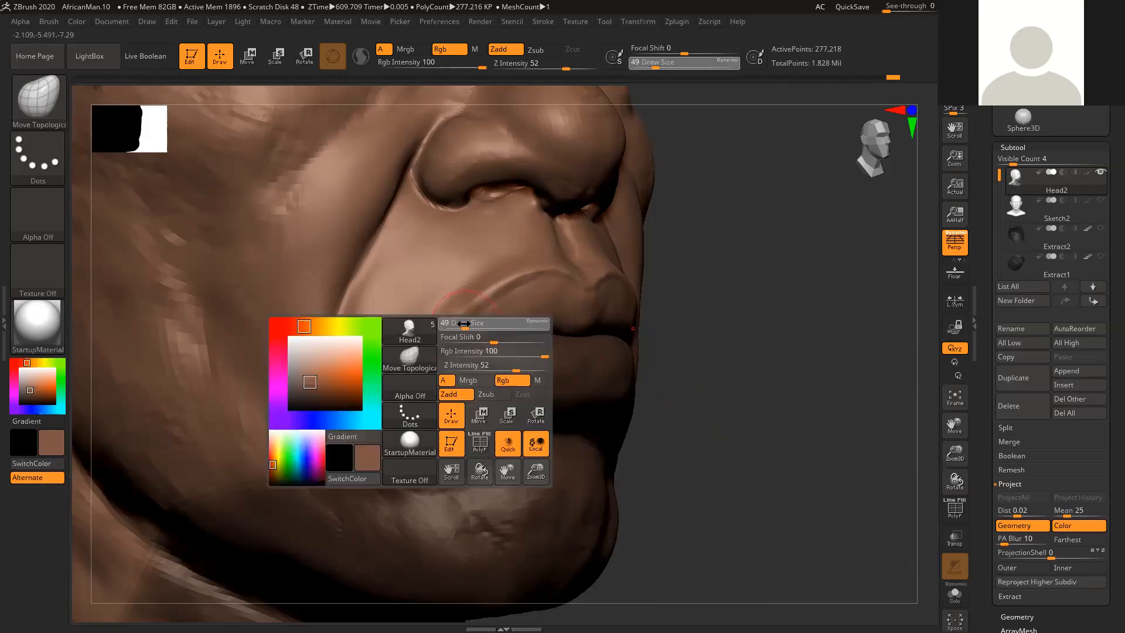
{"action": "left_click_drag", "start_coordinate": [460, 323], "coordinate": [462, 326]}
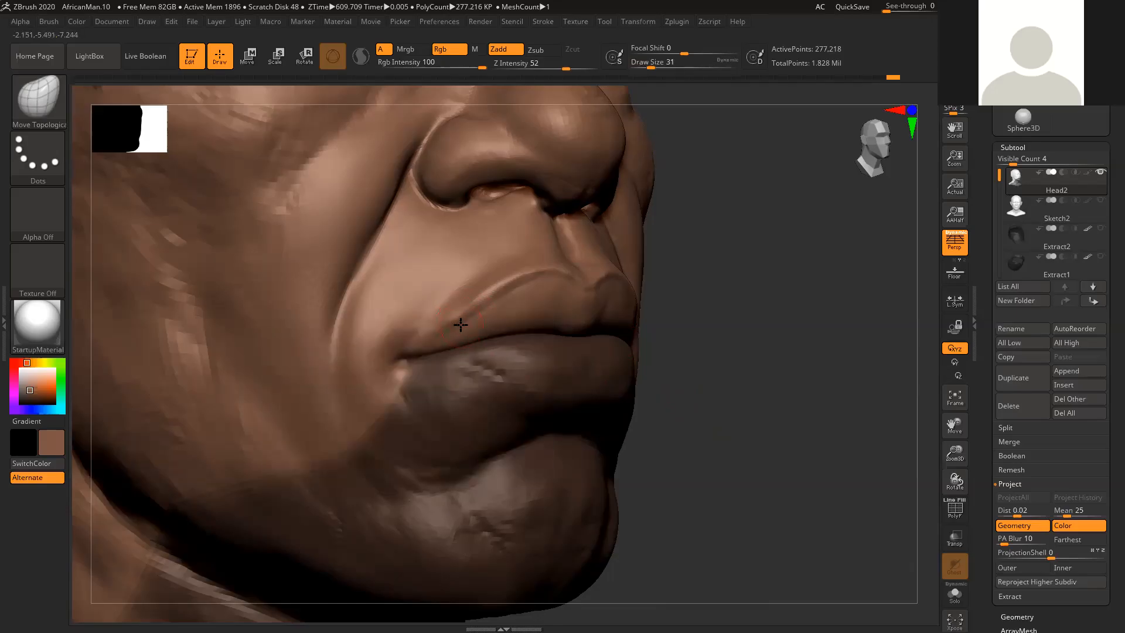
- Smooth the upper lip's border from the cupid's bow toward the mouth corner at draw size 20
{"action": "left_click_drag", "start_coordinate": [740, 367], "coordinate": [683, 357]}
{"action": "key", "text": "space"}
{"action": "left_click_drag", "start_coordinate": [508, 328], "coordinate": [480, 331]}
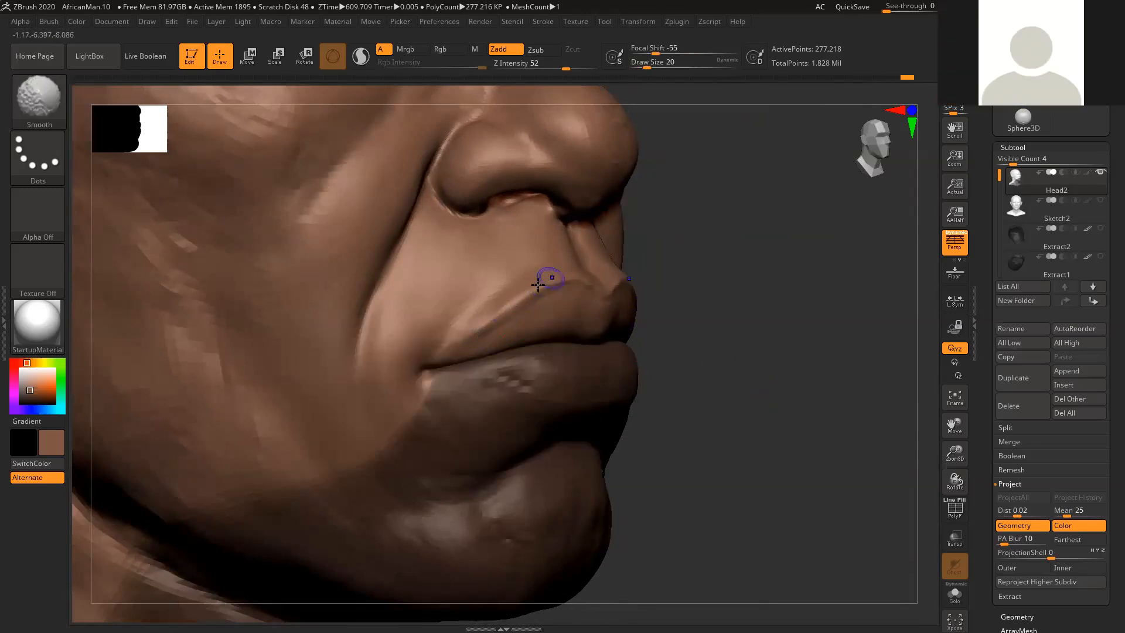
{"action": "left_click_drag", "start_coordinate": [519, 295], "coordinate": [478, 330], "text": "shift"}
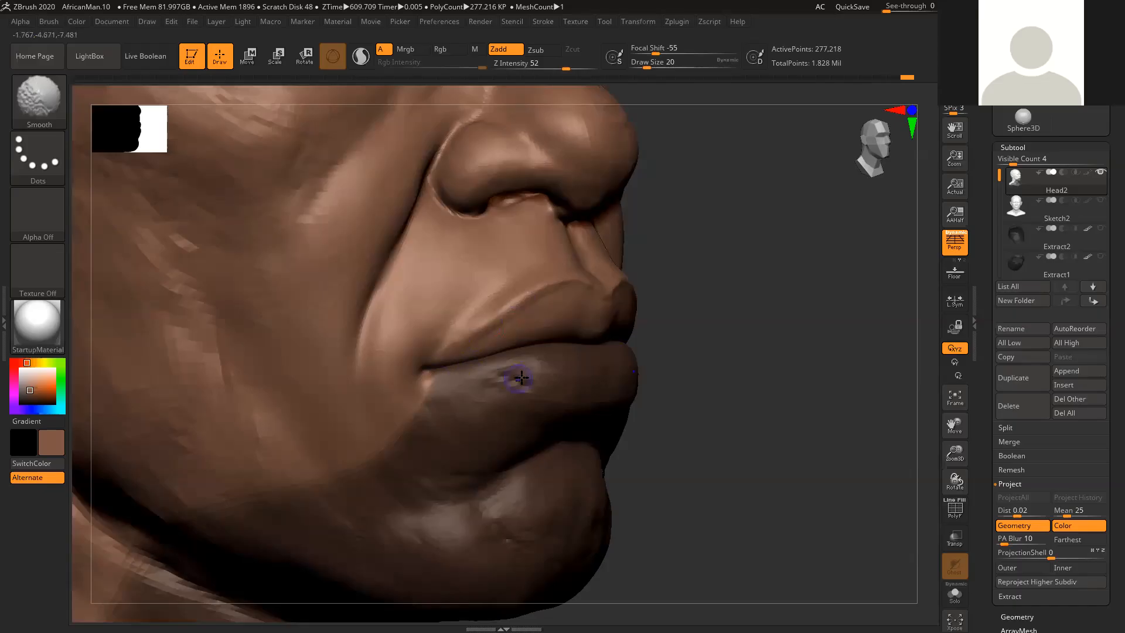
{"action": "left_click_drag", "start_coordinate": [741, 428], "coordinate": [742, 444]}
{"action": "key", "text": "shift"}
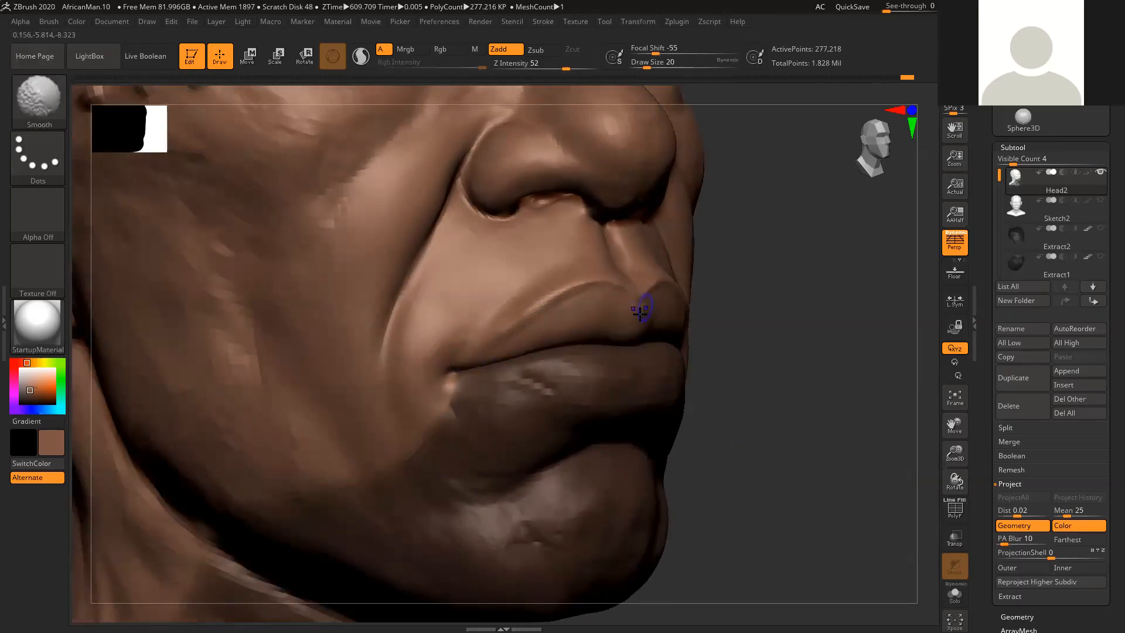
- Adjust the middle of the upper lip with Move Topological at draw size 29 and smooth it at draw size 20
{"action": "left_click_drag", "start_coordinate": [752, 361], "coordinate": [742, 360], "text": "shift"}
{"action": "key", "text": "space"}
{"action": "left_click", "coordinate": [637, 324]}
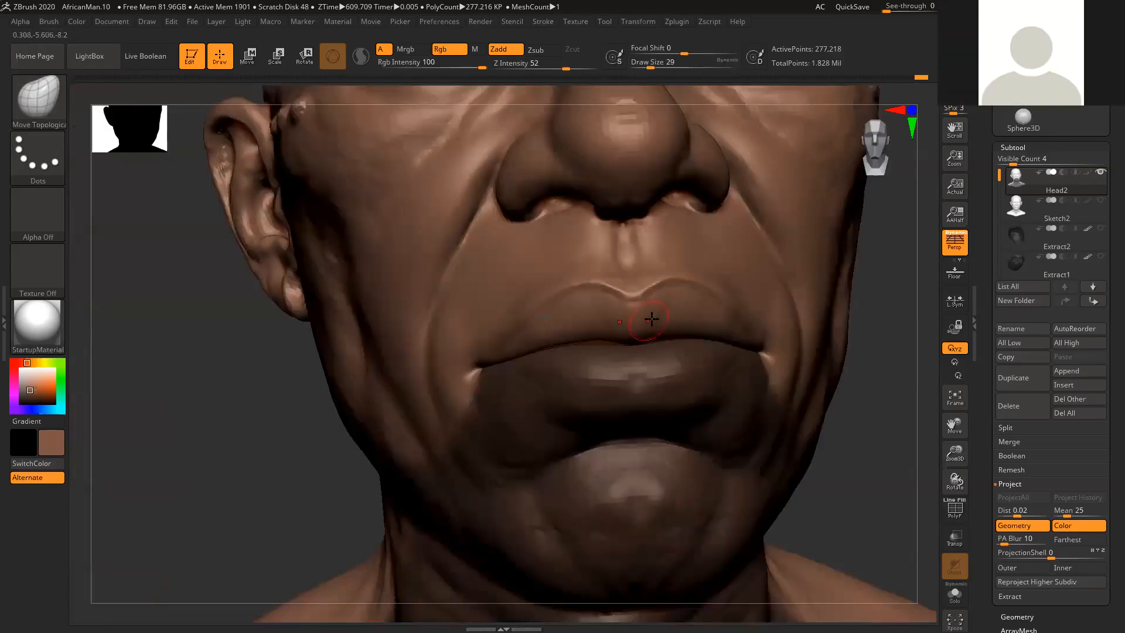
{"action": "key", "text": "shift"}
{"action": "key", "text": "space"}
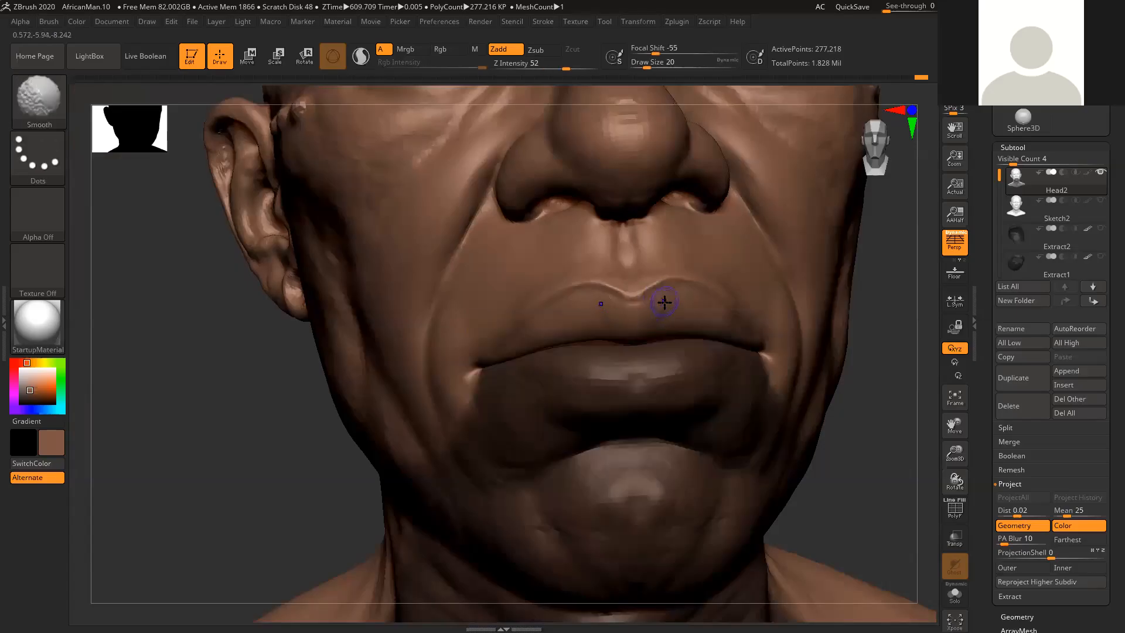
- Try smoothing the upper lip's border along the cupid's bow at draw size 8, and undo the stroke
{"action": "left_click_drag", "start_coordinate": [874, 392], "coordinate": [821, 374]}
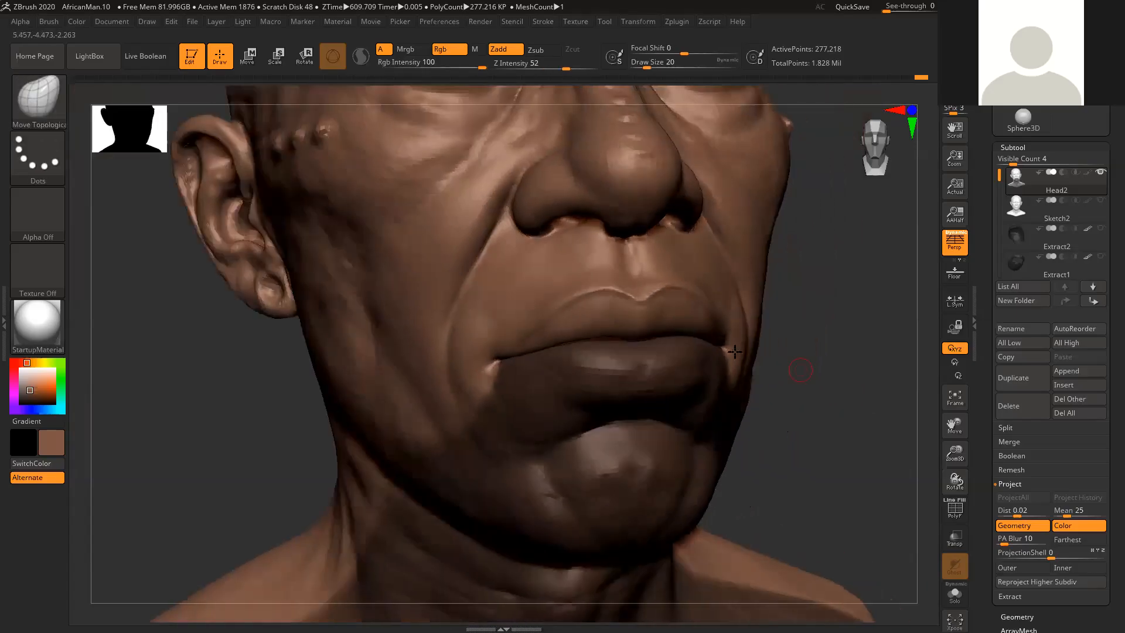
{"action": "key", "text": "shift"}
{"action": "key", "text": "space"}
{"action": "left_click_drag", "start_coordinate": [601, 296], "coordinate": [578, 295]}
{"action": "key", "text": "shift"}
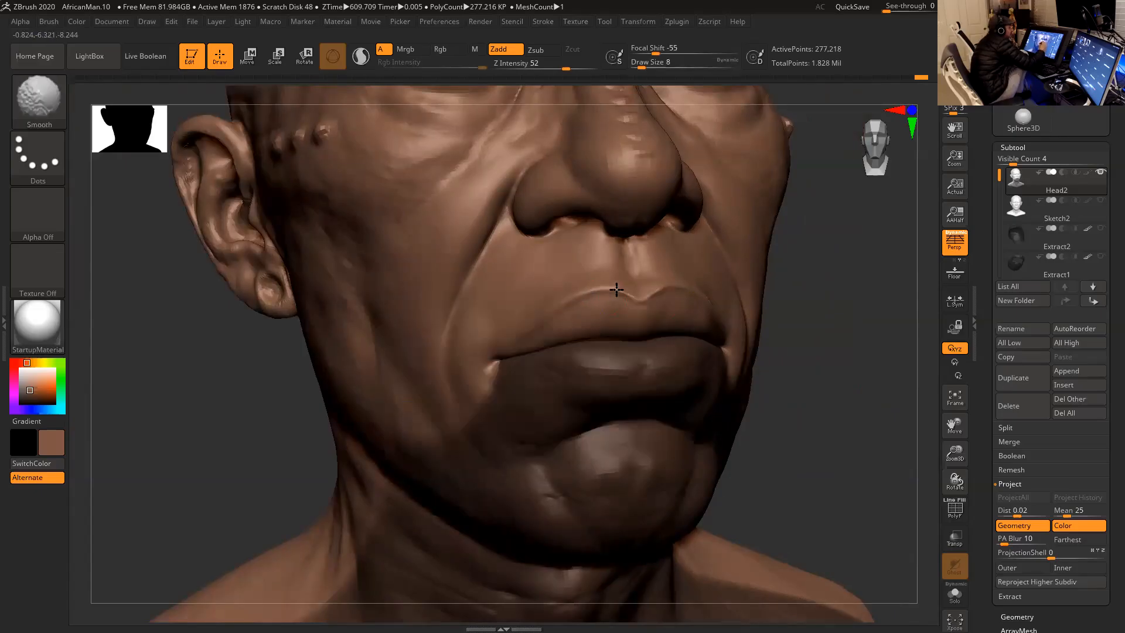
{"action": "left_click_drag", "start_coordinate": [616, 291], "coordinate": [633, 292], "text": "shift"}
{"action": "key", "text": "ctrl+z"}
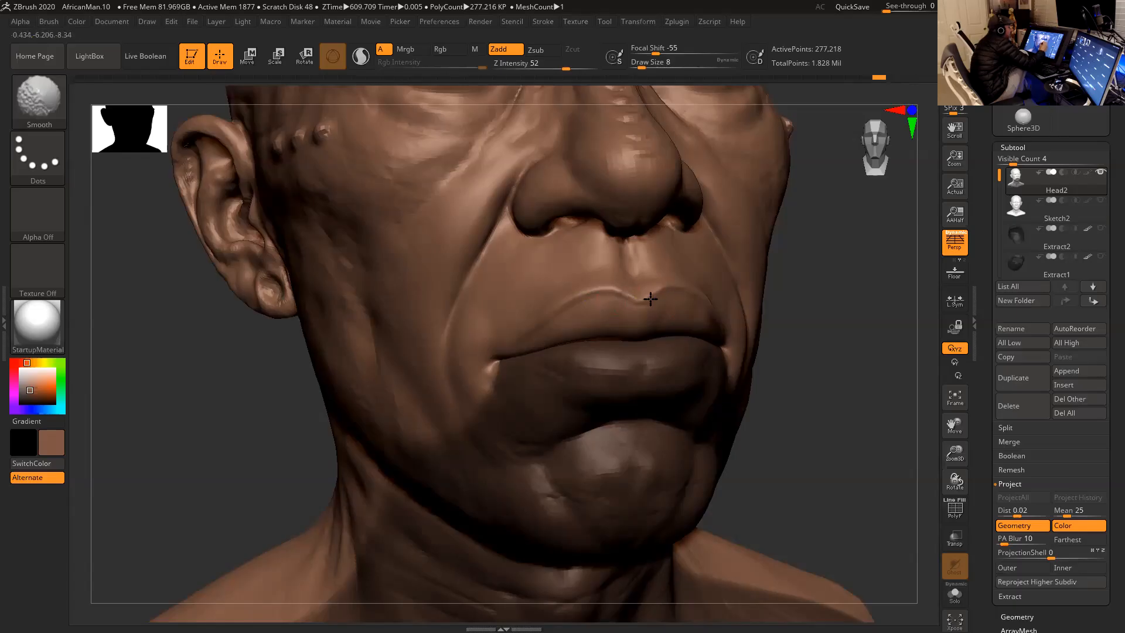
- Smooth the upper lip just below its border at draw size 11
{"action": "left_click_drag", "start_coordinate": [824, 319], "coordinate": [796, 350]}
{"action": "key", "text": "space"}
{"action": "left_click", "coordinate": [655, 303]}
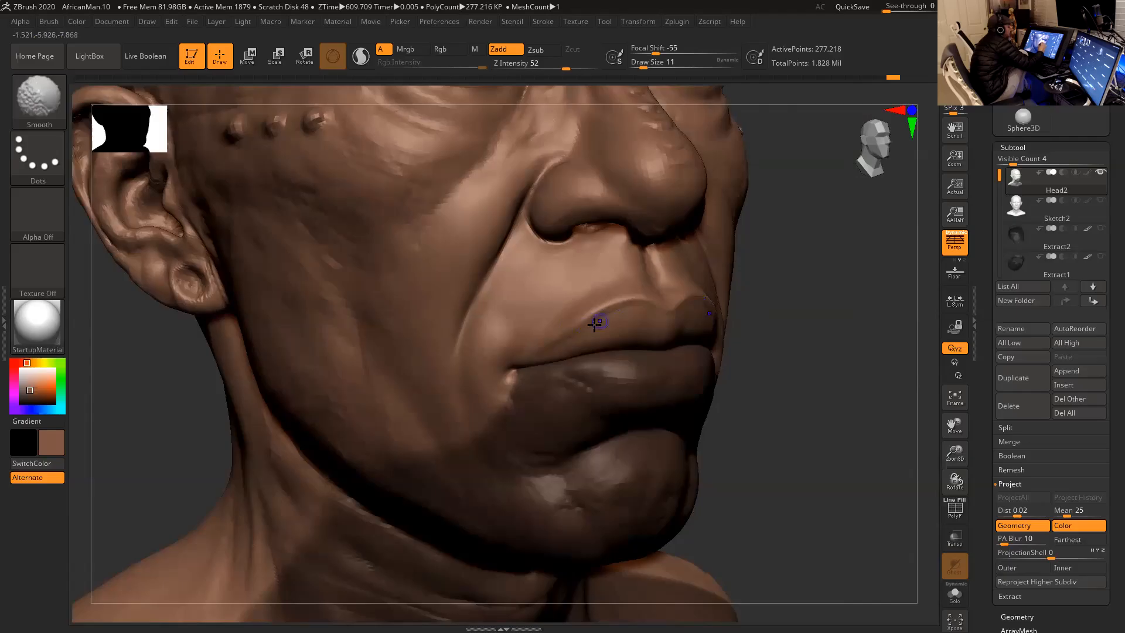
{"action": "left_click_drag", "start_coordinate": [607, 316], "coordinate": [635, 314], "text": "shift"}
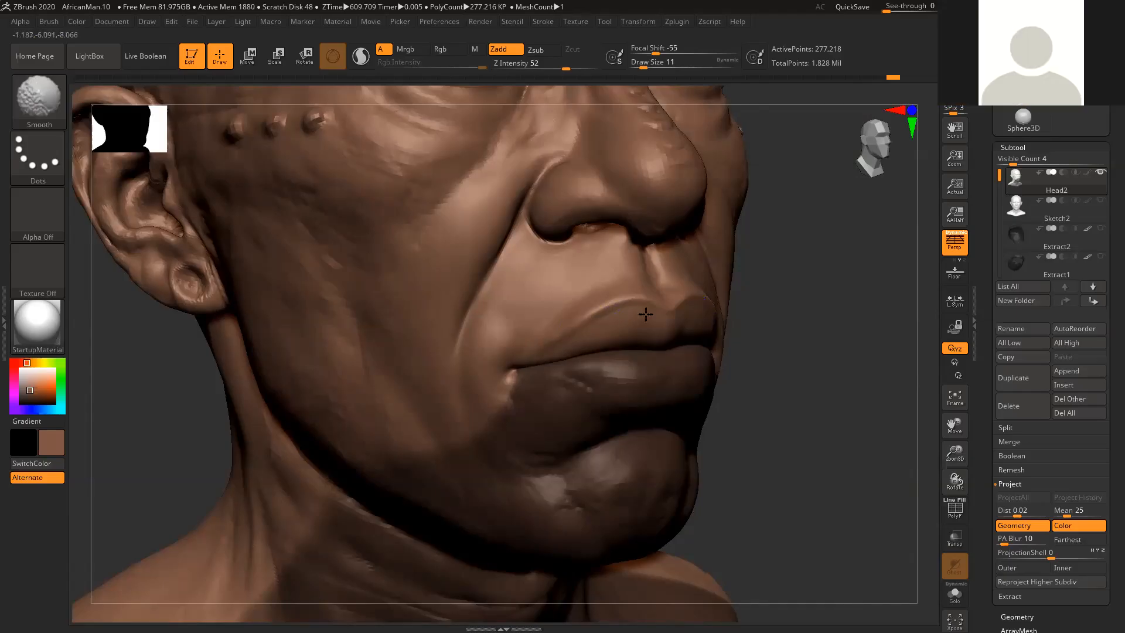
- Refine the philtrum between the nose and upper lip with Move Topological and Smooth at draw size 13
{"action": "mouse_move", "coordinate": [785, 391]}
{"action": "left_mouse_down"}
{"action": "mouse_move", "coordinate": [780, 412]}
{"action": "mouse_move", "coordinate": [766, 397]}
{"action": "mouse_move", "coordinate": [774, 427]}
{"action": "mouse_move", "coordinate": [773, 415]}
{"action": "left_mouse_up"}
{"action": "key", "text": "space"}
{"action": "left_click_drag", "start_coordinate": [639, 305], "coordinate": [640, 304]}
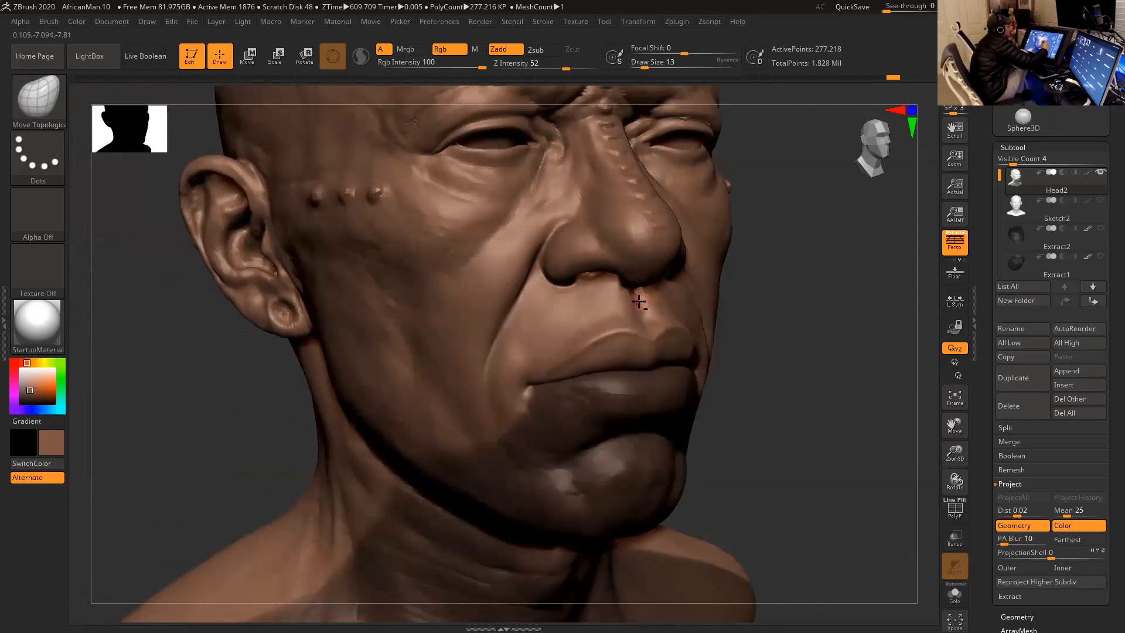
{"action": "left_click_drag", "start_coordinate": [791, 306], "coordinate": [737, 308]}
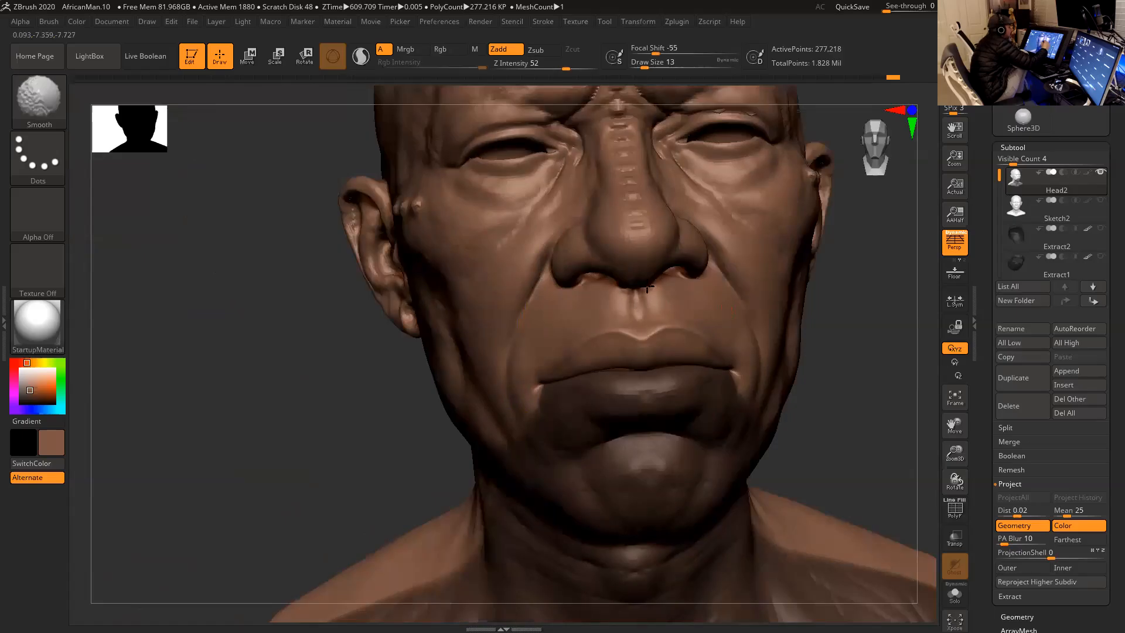
{"action": "left_click_drag", "start_coordinate": [874, 362], "coordinate": [915, 368]}
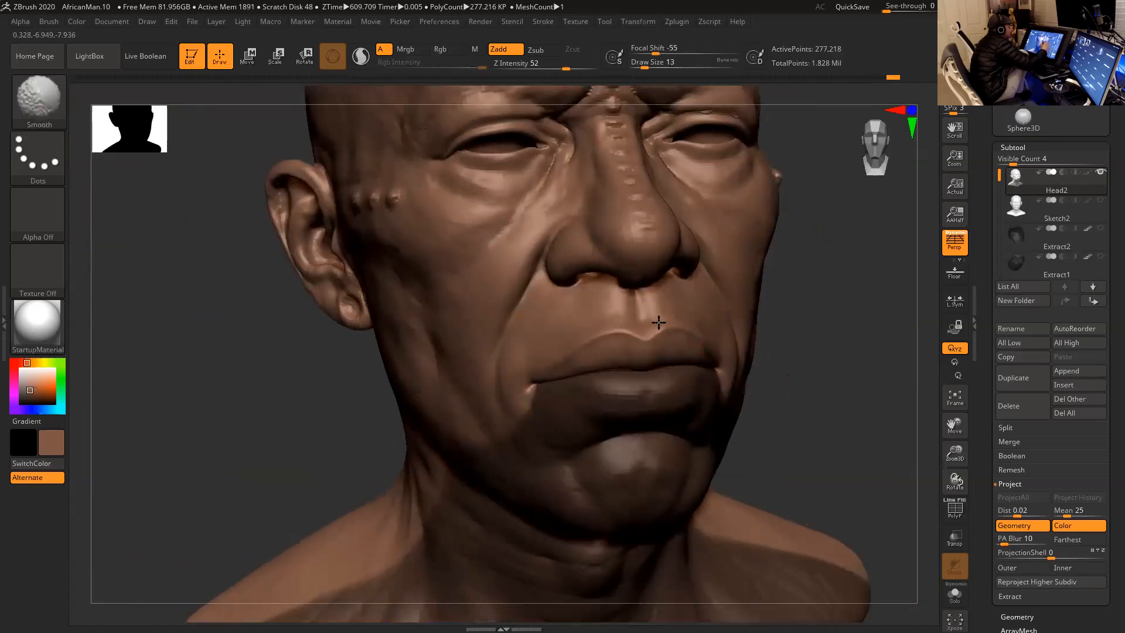
{"action": "mouse_move", "coordinate": [786, 334]}
{"action": "left_mouse_down"}
{"action": "mouse_move", "coordinate": [837, 334]}
{"action": "mouse_move", "coordinate": [802, 336]}
{"action": "left_mouse_up"}
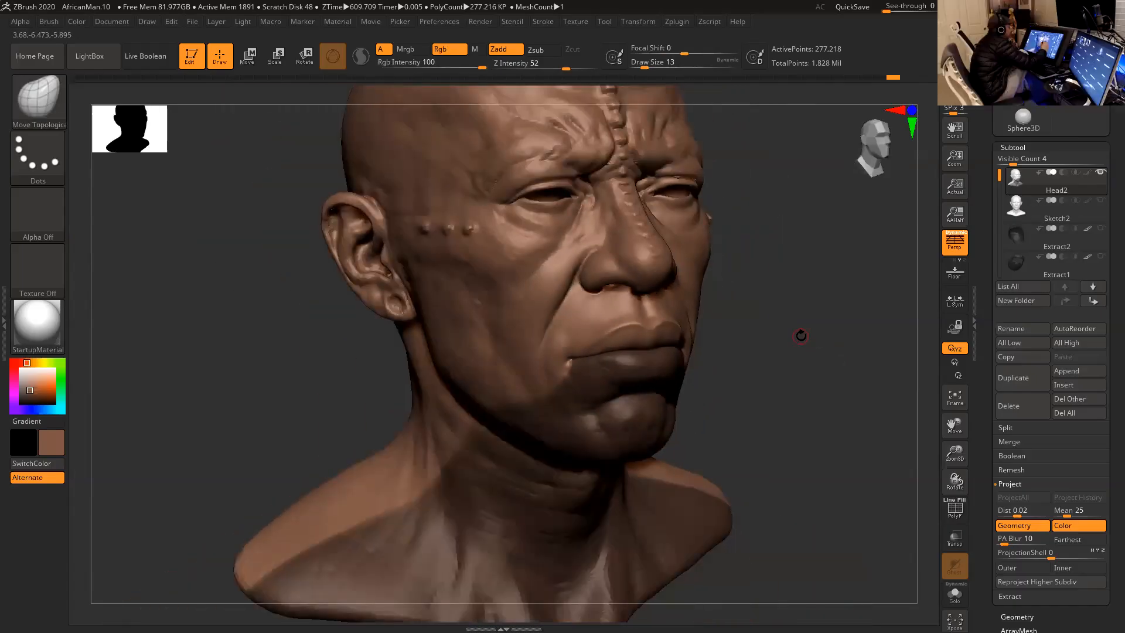
- Adjust the crease around the nostril wing with Move Topological at draw size 23 and smooth the skin below the nostril
{"action": "left_click_drag", "start_coordinate": [805, 362], "coordinate": [789, 422]}
{"action": "key", "text": "space"}
{"action": "left_click_drag", "start_coordinate": [535, 303], "coordinate": [540, 302]}
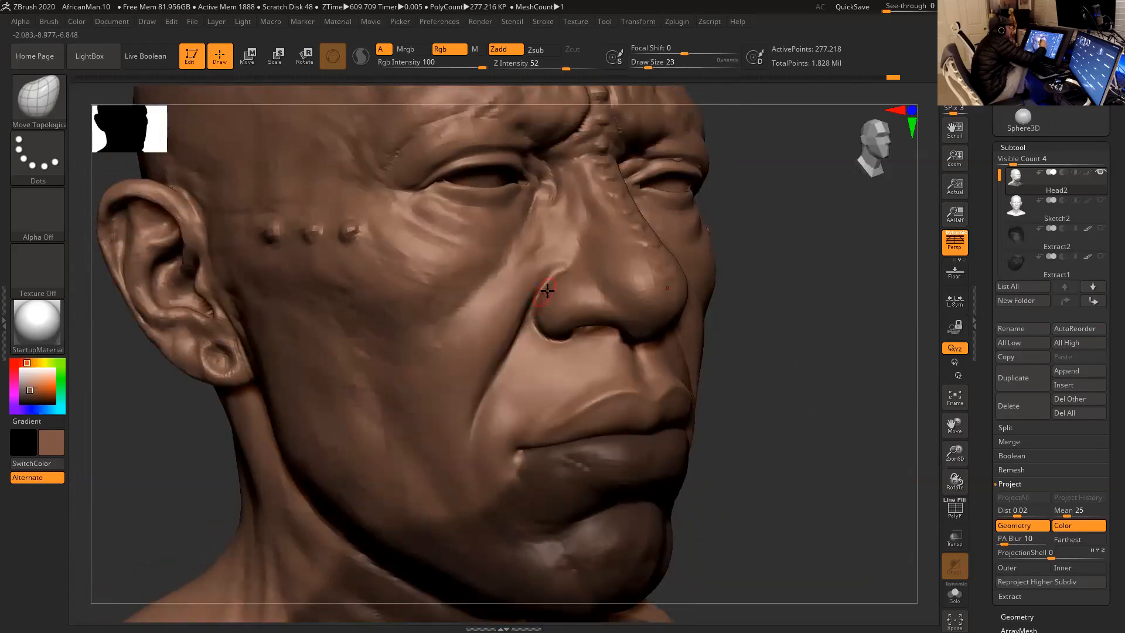
{"action": "key", "text": "shift"}
{"action": "mouse_move", "coordinate": [532, 323]}
{"action": "left_mouse_down", "text": "shift"}
{"action": "mouse_move", "coordinate": [543, 350]}
{"action": "mouse_move", "coordinate": [557, 345]}
{"action": "left_mouse_up", "text": "shift"}
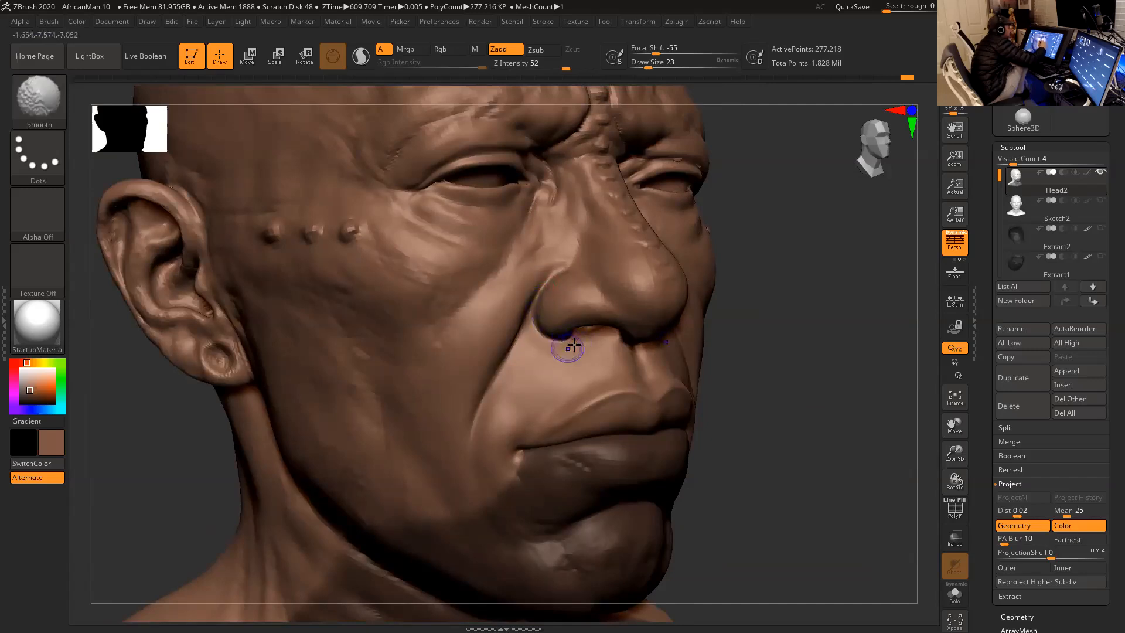
- Clear the mask and rework the mouth corner and the skin below it at draw size 23 with Move Topological and Smooth
{"action": "mouse_move", "coordinate": [783, 441]}
{"action": "left_mouse_down"}
{"action": "mouse_move", "coordinate": [804, 459]}
{"action": "mouse_move", "coordinate": [784, 395]}
{"action": "mouse_move", "coordinate": [791, 414]}
{"action": "mouse_move", "coordinate": [772, 402]}
{"action": "mouse_move", "coordinate": [729, 420]}
{"action": "mouse_move", "coordinate": [750, 425]}
{"action": "left_mouse_up"}
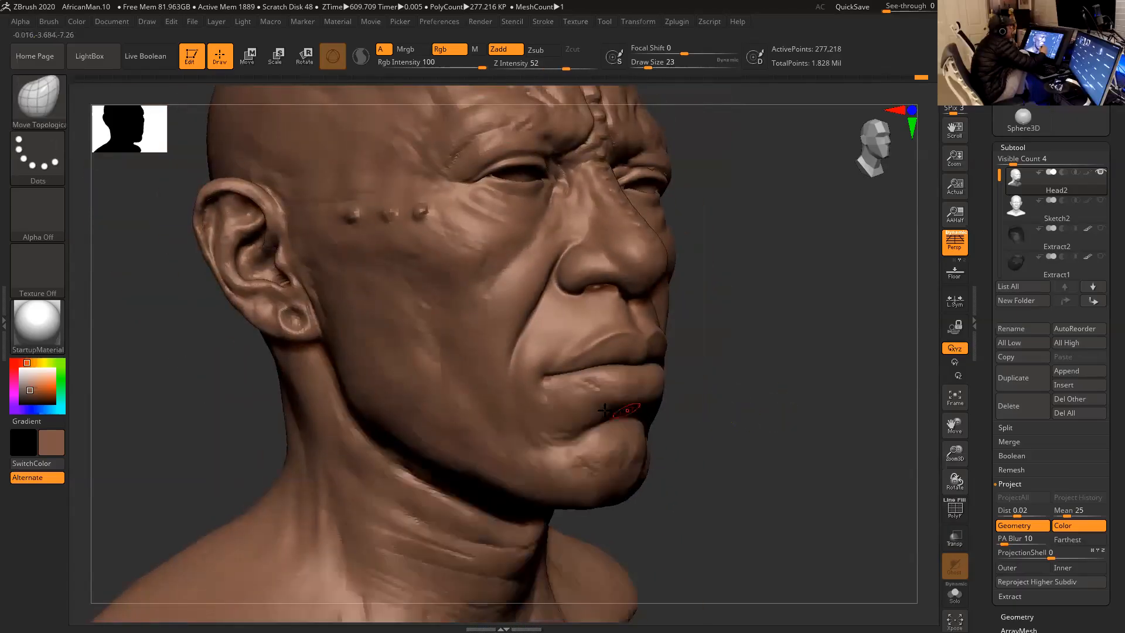
{"action": "mouse_move", "coordinate": [547, 387]}
{"action": "left_mouse_down", "text": "shift"}
{"action": "mouse_move", "coordinate": [547, 402]}
{"action": "mouse_move", "coordinate": [551, 380]}
{"action": "left_mouse_up", "text": "shift"}
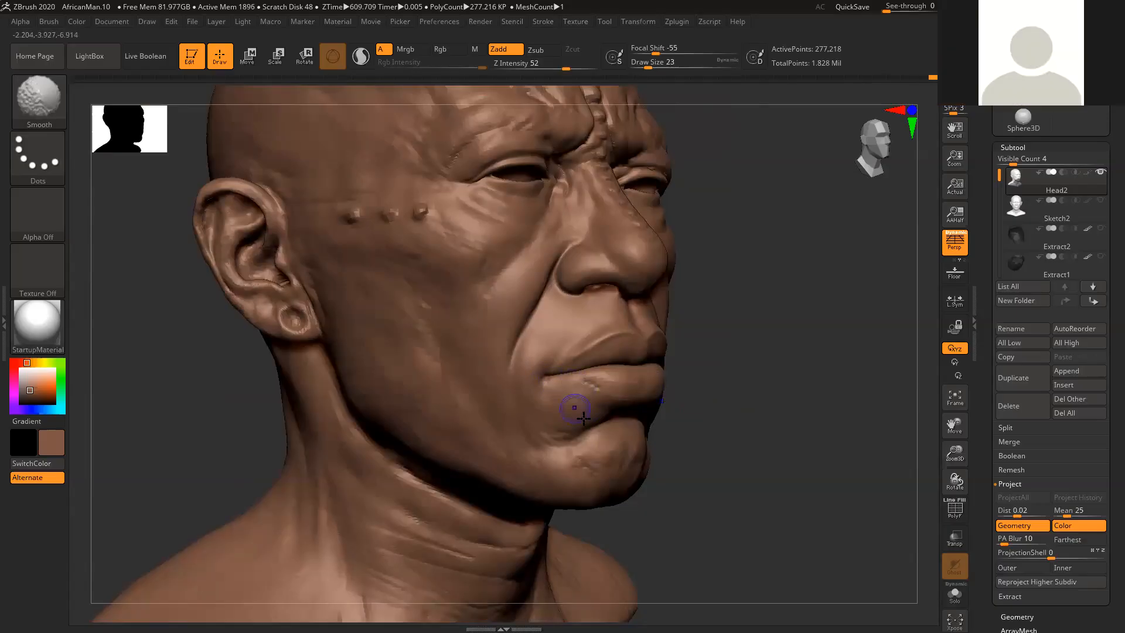
{"action": "key", "text": "b"}
{"action": "key", "text": "m"}
{"action": "key", "text": "t"}
- Smooth the area between the lower lip's outer end and the side of the chin at draw size 23
{"action": "mouse_move", "coordinate": [733, 377]}
{"action": "left_mouse_down"}
{"action": "mouse_move", "coordinate": [919, 359]}
{"action": "mouse_move", "coordinate": [822, 341]}
{"action": "left_mouse_up"}
{"action": "key", "text": "shift"}
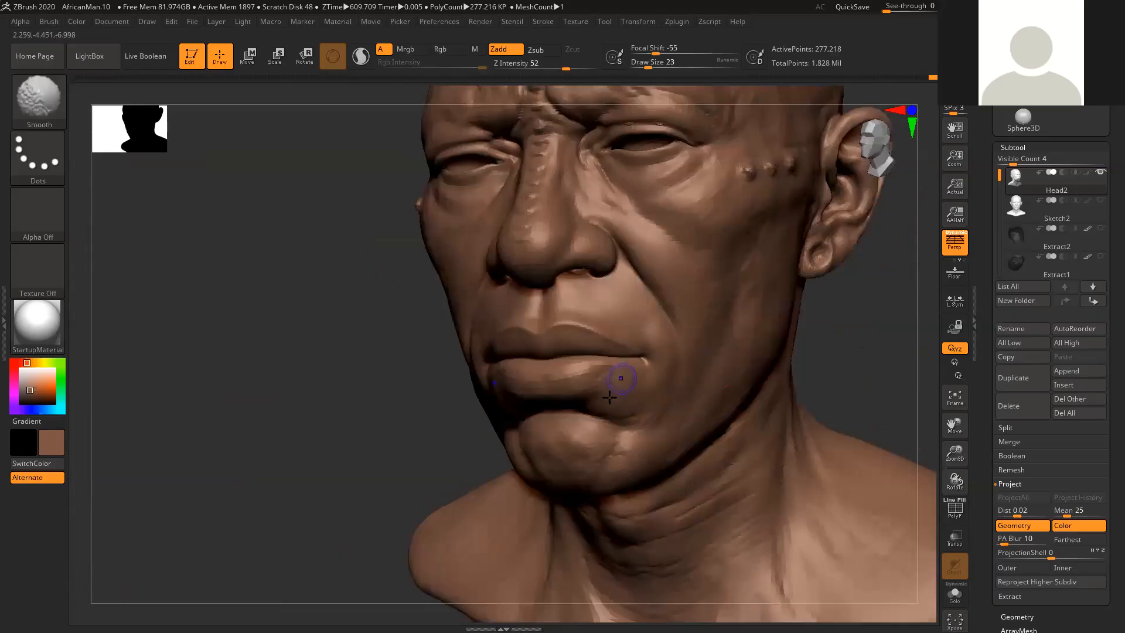
{"action": "mouse_move", "coordinate": [627, 419]}
{"action": "left_mouse_down", "text": "shift"}
{"action": "mouse_move", "coordinate": [642, 399]}
{"action": "mouse_move", "coordinate": [638, 417]}
{"action": "left_mouse_up", "text": "shift"}
{"action": "mouse_move", "coordinate": [820, 366]}
{"action": "left_mouse_down"}
{"action": "mouse_move", "coordinate": [899, 339]}
{"action": "mouse_move", "coordinate": [807, 336]}
{"action": "left_mouse_up"}
{"action": "mouse_move", "coordinate": [613, 362]}
{"action": "left_mouse_down", "text": "shift"}
{"action": "mouse_move", "coordinate": [597, 379]}
{"action": "mouse_move", "coordinate": [583, 340]}
{"action": "left_mouse_up", "text": "shift"}
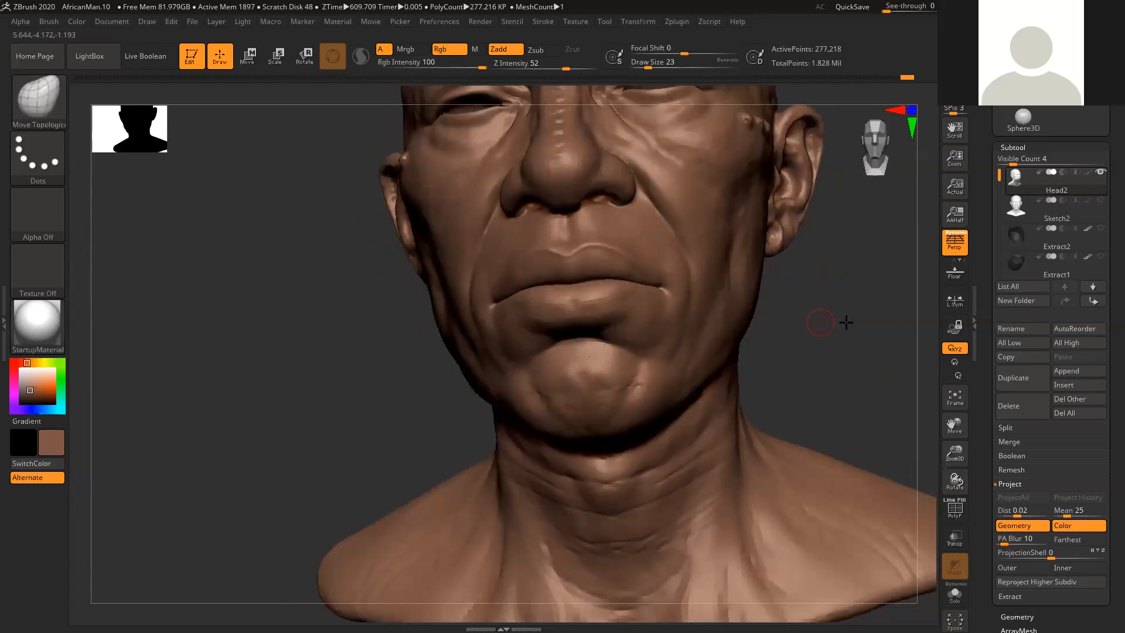
- Smooth the rough bumps and creases on the chin and its side at draw size 23
{"action": "left_click_drag", "start_coordinate": [847, 322], "coordinate": [907, 326]}
{"action": "left_click_drag", "start_coordinate": [530, 386], "coordinate": [581, 412], "text": "shift"}
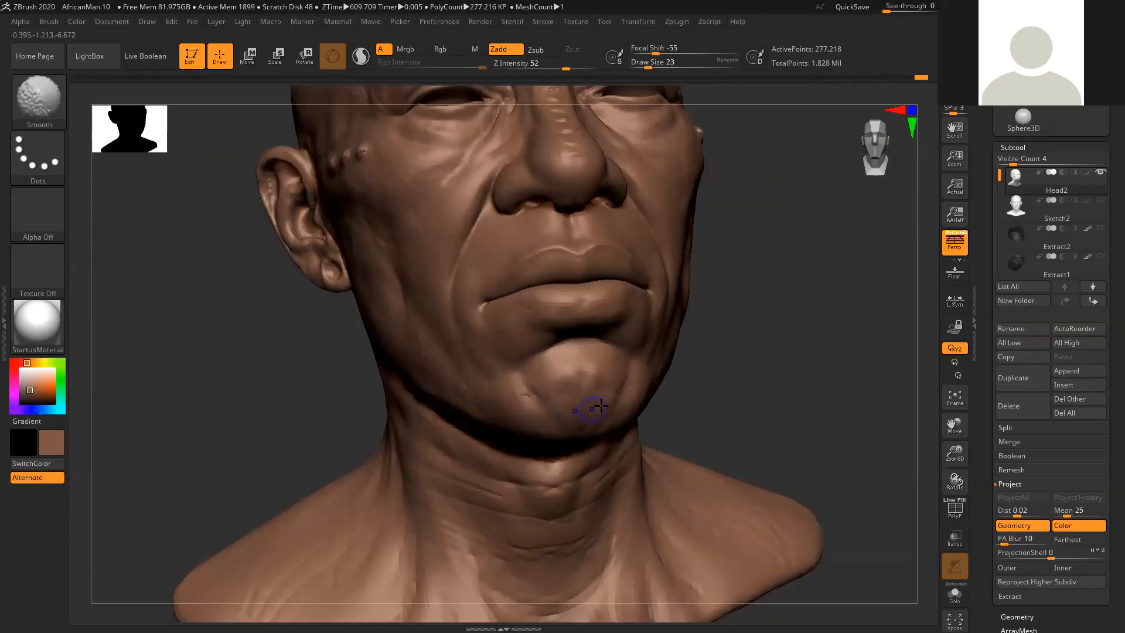
{"action": "left_click_drag", "start_coordinate": [759, 371], "coordinate": [702, 376]}
{"action": "left_click_drag", "start_coordinate": [526, 402], "coordinate": [568, 410], "text": "shift"}
{"action": "left_click_drag", "start_coordinate": [786, 382], "coordinate": [812, 369]}
{"action": "left_click_drag", "start_coordinate": [547, 363], "coordinate": [571, 390], "text": "shift"}
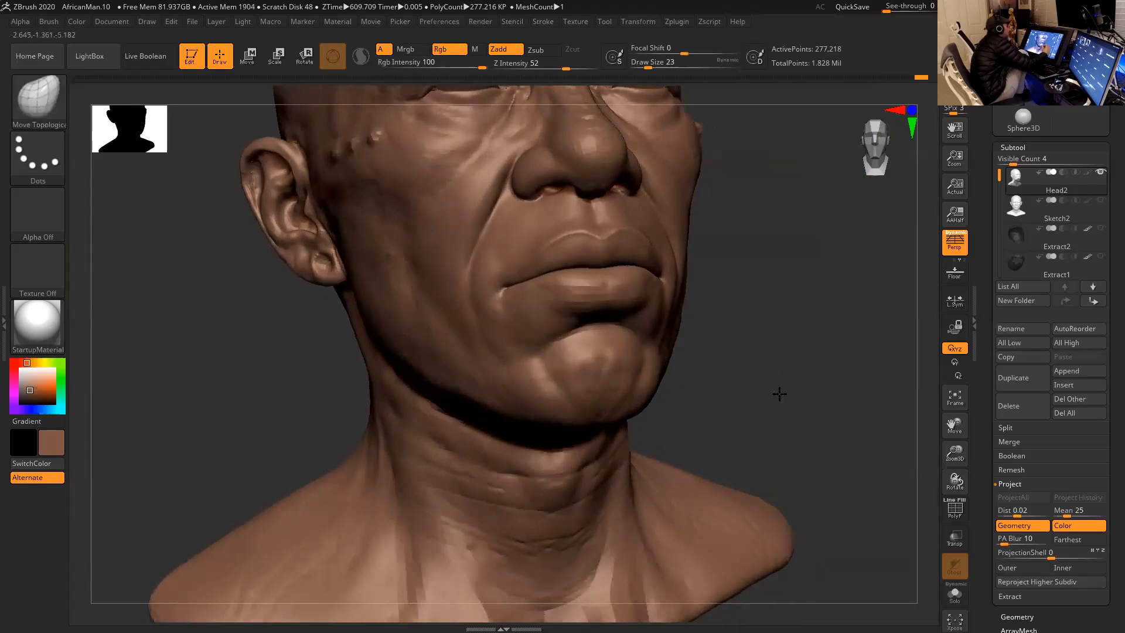
{"action": "left_click_drag", "start_coordinate": [771, 398], "coordinate": [772, 384]}
{"action": "left_click_drag", "start_coordinate": [536, 335], "coordinate": [558, 333], "text": "shift"}
{"action": "left_click_drag", "start_coordinate": [740, 384], "coordinate": [764, 392]}
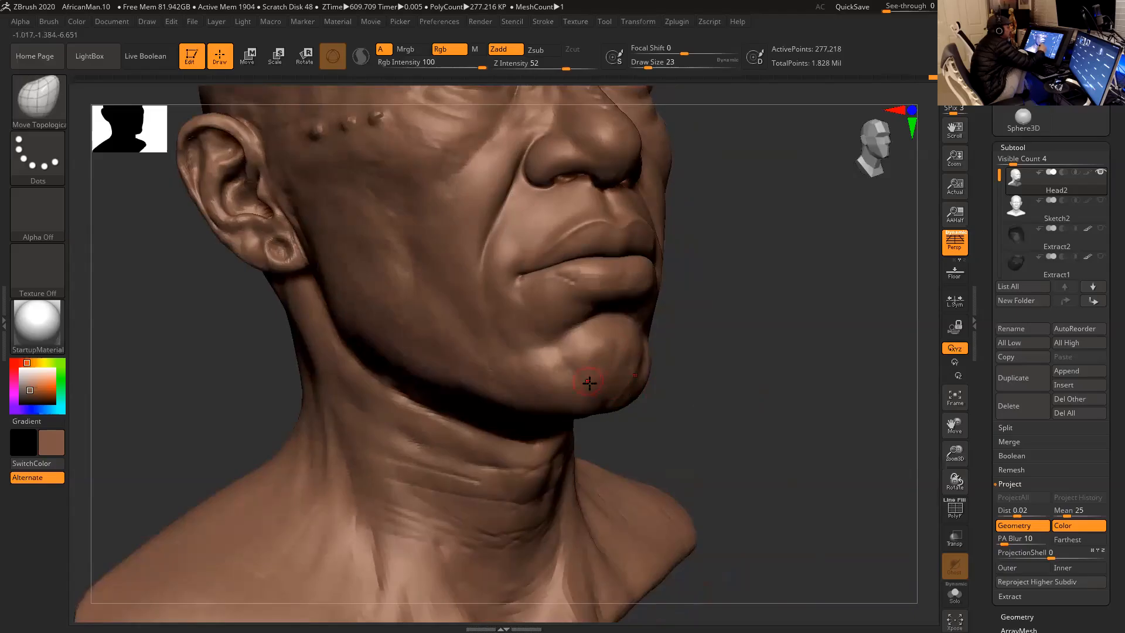
- Refine the side of the chin with Move Topological and Smooth at draw size 23
{"action": "mouse_move", "coordinate": [568, 372]}
{"action": "left_mouse_down", "text": "shift"}
{"action": "mouse_move", "coordinate": [527, 331]}
{"action": "mouse_move", "coordinate": [533, 370]}
{"action": "left_mouse_up", "text": "shift"}
{"action": "left_click_drag", "start_coordinate": [746, 417], "coordinate": [754, 354]}
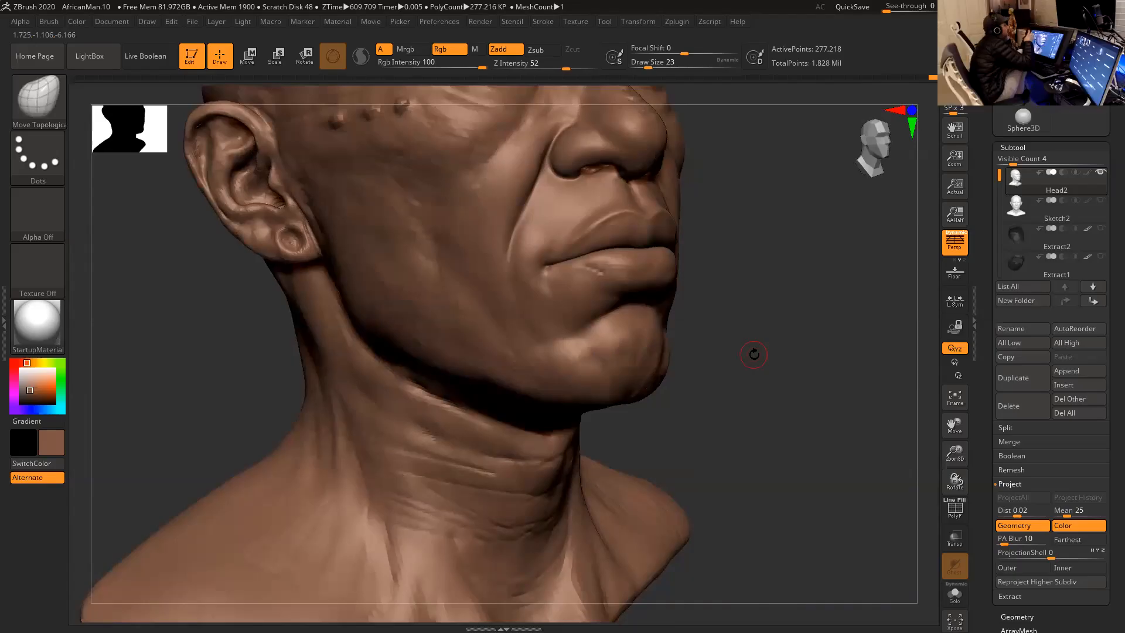
{"action": "left_click_drag", "start_coordinate": [766, 381], "coordinate": [803, 385]}
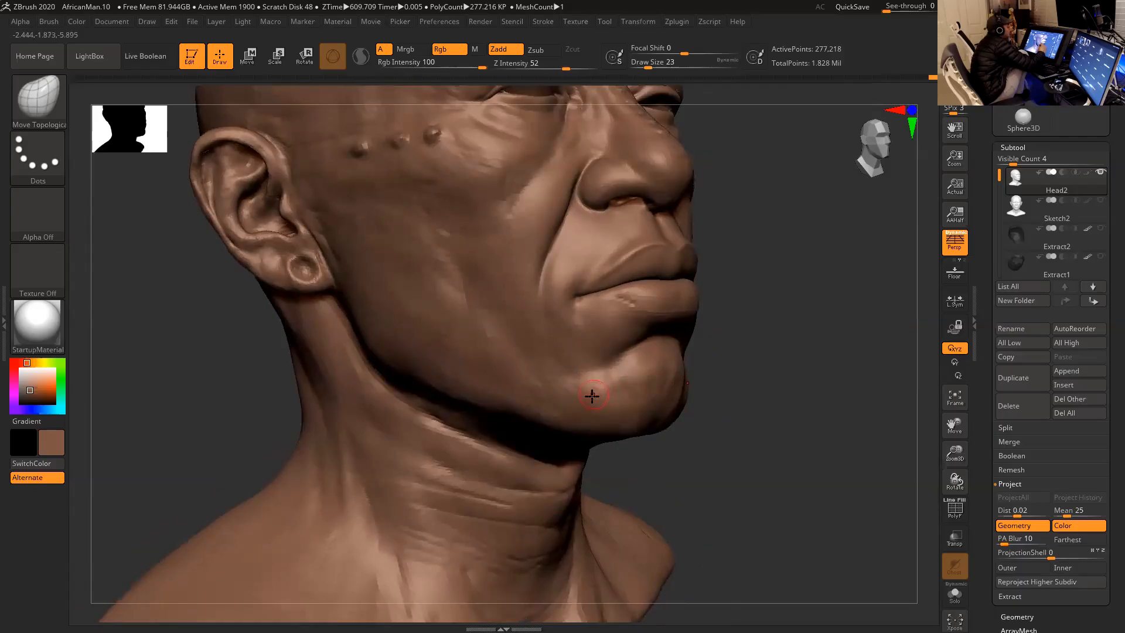
{"action": "key", "text": "shift"}
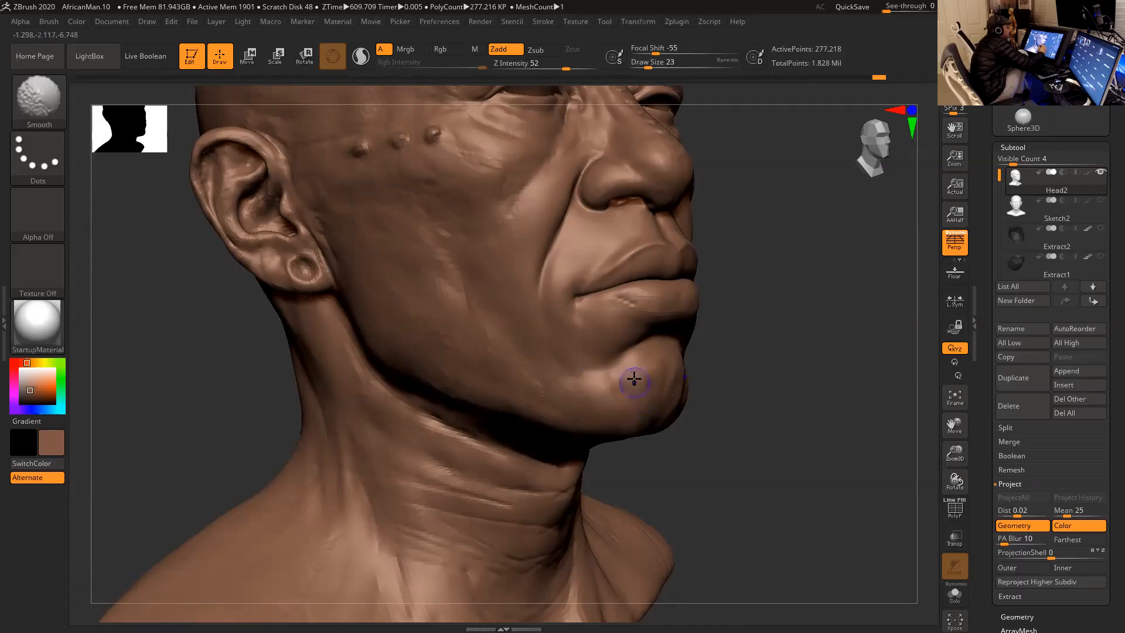
{"action": "left_click_drag", "start_coordinate": [750, 426], "coordinate": [769, 421], "text": "alt"}
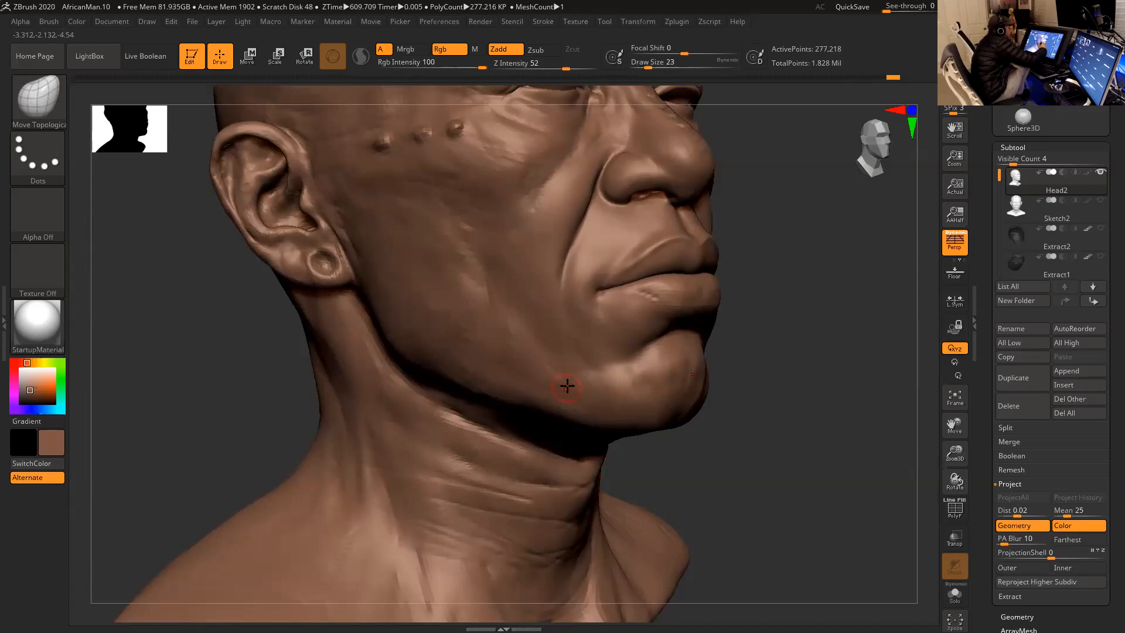
- Smooth the lower cheek and the jaw beside the chin at draw size 35
{"action": "key", "text": "shift"}
{"action": "key", "text": "space"}
{"action": "left_click_drag", "start_coordinate": [614, 384], "coordinate": [621, 385]}
{"action": "key", "text": "shift"}
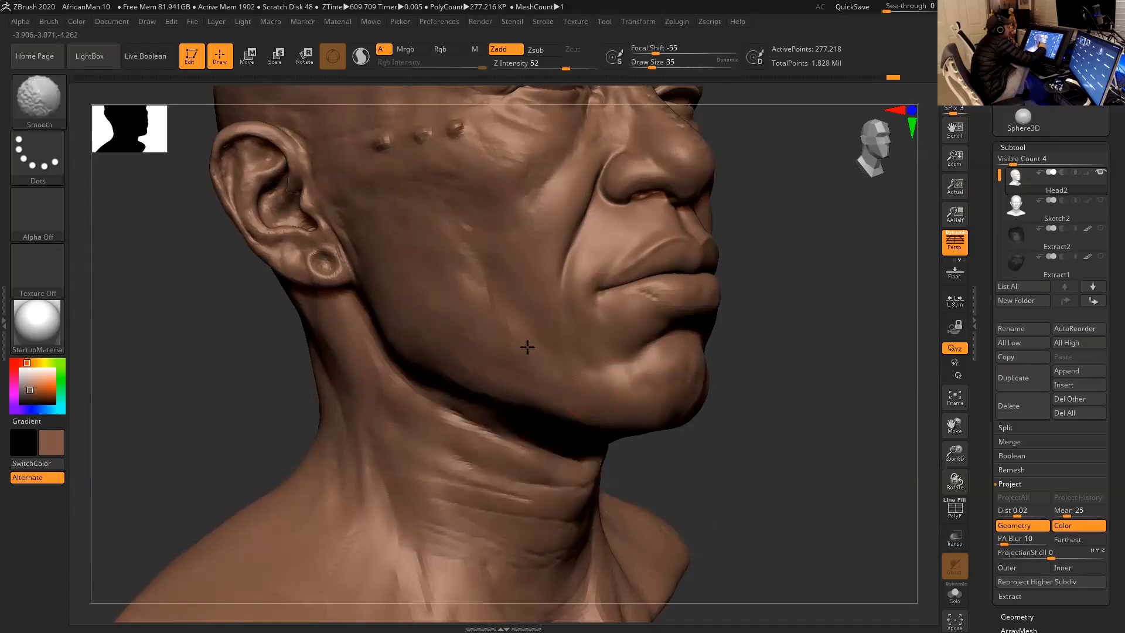
{"action": "left_click_drag", "start_coordinate": [506, 335], "coordinate": [506, 341], "text": "shift"}
{"action": "mouse_move", "coordinate": [766, 382]}
{"action": "left_mouse_down"}
{"action": "mouse_move", "coordinate": [867, 348]}
{"action": "mouse_move", "coordinate": [826, 346]}
{"action": "mouse_move", "coordinate": [804, 385]}
{"action": "mouse_move", "coordinate": [841, 366]}
{"action": "mouse_move", "coordinate": [809, 377]}
{"action": "left_mouse_up"}
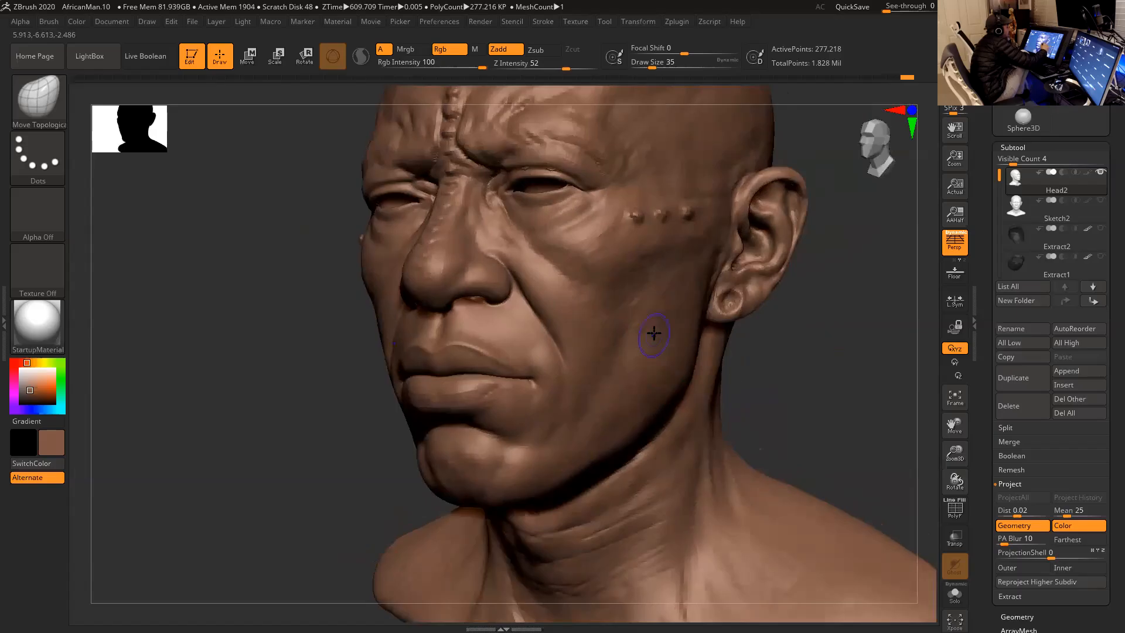
- Even out the cheek between the mouth and the ear with Smooth, enlarging the draw size to 54
{"action": "key", "text": "shift"}
{"action": "mouse_move", "coordinate": [671, 341]}
{"action": "left_mouse_down", "text": "shift"}
{"action": "mouse_move", "coordinate": [677, 380]}
{"action": "mouse_move", "coordinate": [680, 353]}
{"action": "left_mouse_up", "text": "shift"}
{"action": "key", "text": "space"}
{"action": "key", "text": "shift"}
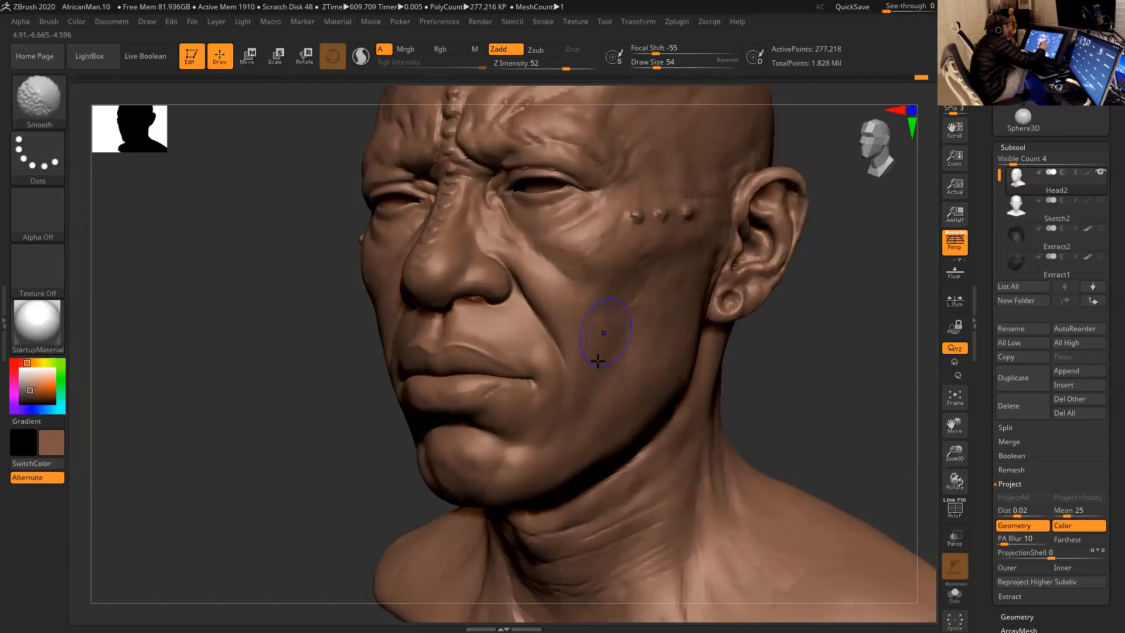
{"action": "left_click_drag", "start_coordinate": [646, 304], "coordinate": [652, 322], "text": "shift"}
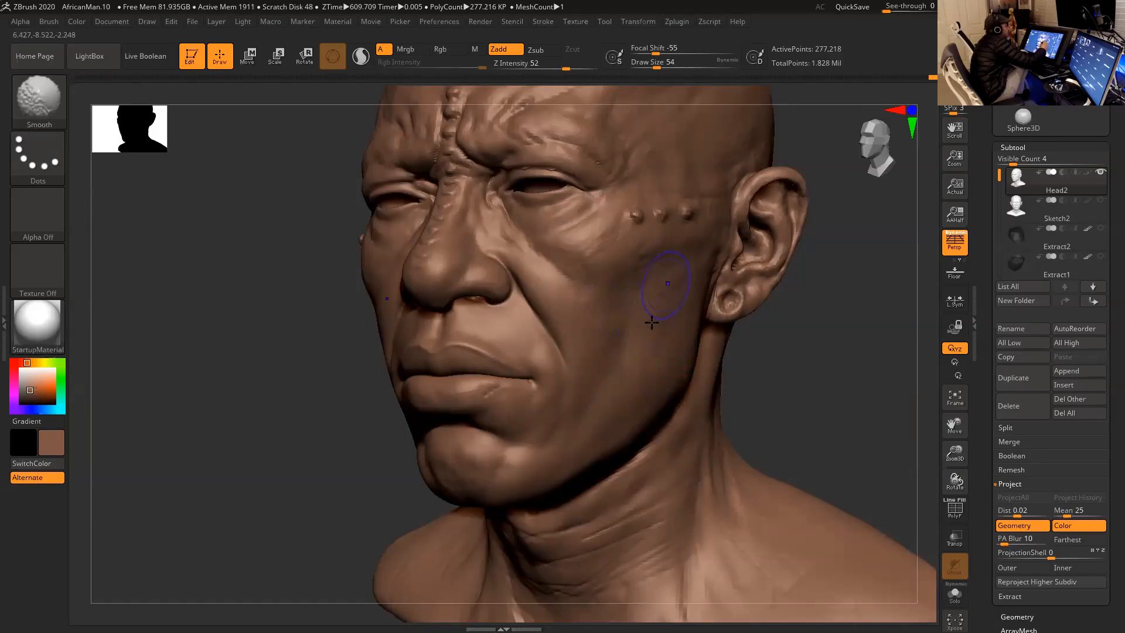
- Raise the head one subdivision level and smooth the cheek, jaw and mouth corner at draw size 54
{"action": "key", "text": "d"}
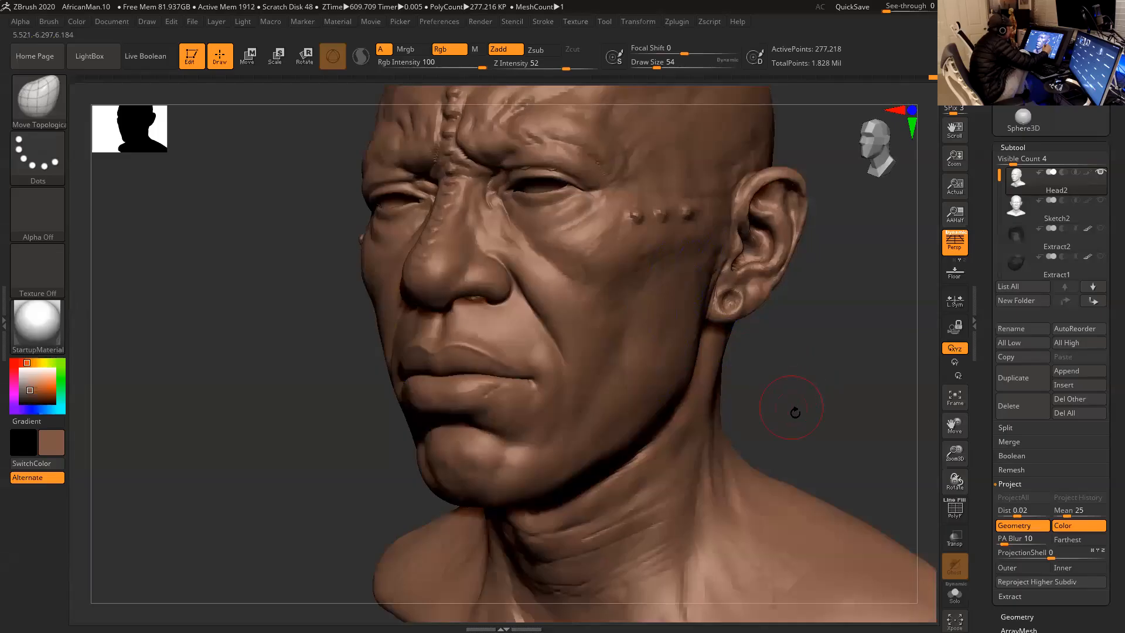
{"action": "left_click_drag", "start_coordinate": [644, 289], "coordinate": [627, 324], "text": "shift"}
{"action": "left_click_drag", "start_coordinate": [582, 403], "coordinate": [562, 430], "text": "shift"}
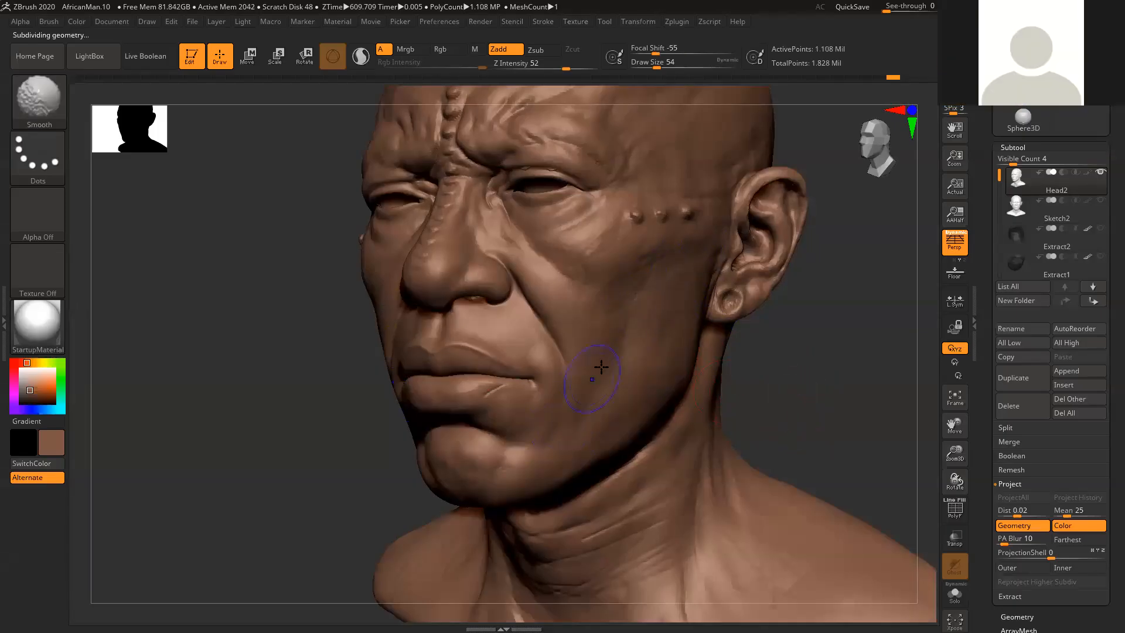
{"action": "left_click_drag", "start_coordinate": [572, 447], "coordinate": [643, 361], "text": "shift"}
{"action": "left_click_drag", "start_coordinate": [500, 401], "coordinate": [535, 374], "text": "shift"}
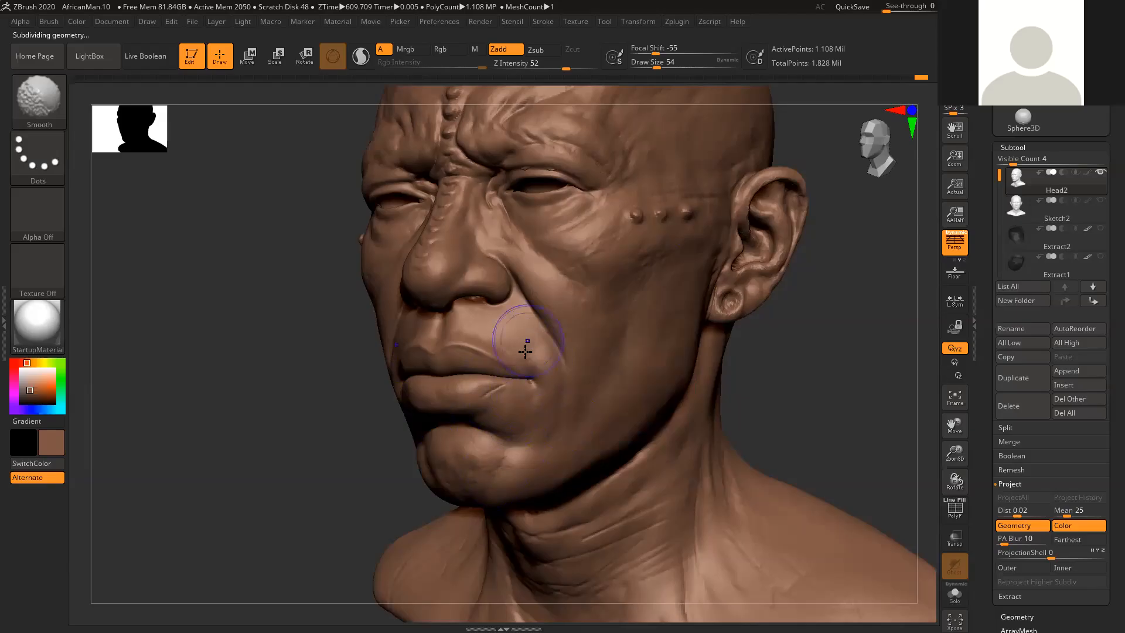
{"action": "left_click_drag", "start_coordinate": [829, 356], "coordinate": [572, 347]}
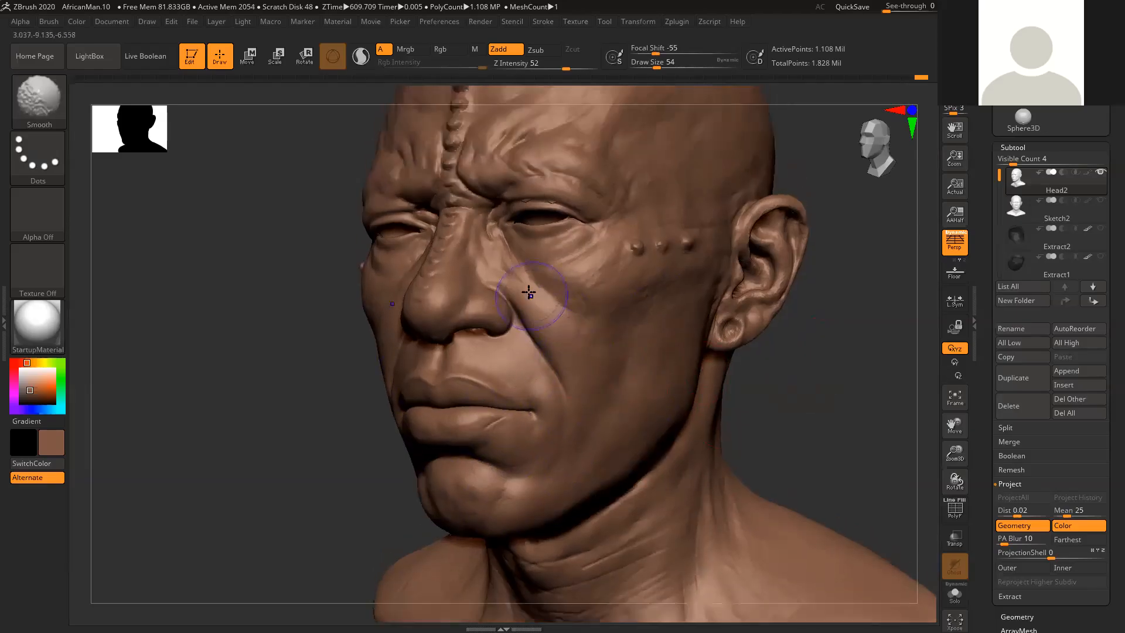
- Smooth the cheek below the row of temple bumps at draw size 44
{"action": "mouse_move", "coordinate": [826, 422]}
{"action": "left_mouse_down"}
{"action": "mouse_move", "coordinate": [510, 327]}
{"action": "mouse_move", "coordinate": [534, 306]}
{"action": "mouse_move", "coordinate": [594, 334]}
{"action": "mouse_move", "coordinate": [576, 327]}
{"action": "mouse_move", "coordinate": [617, 300]}
{"action": "mouse_move", "coordinate": [589, 373]}
{"action": "left_mouse_up"}
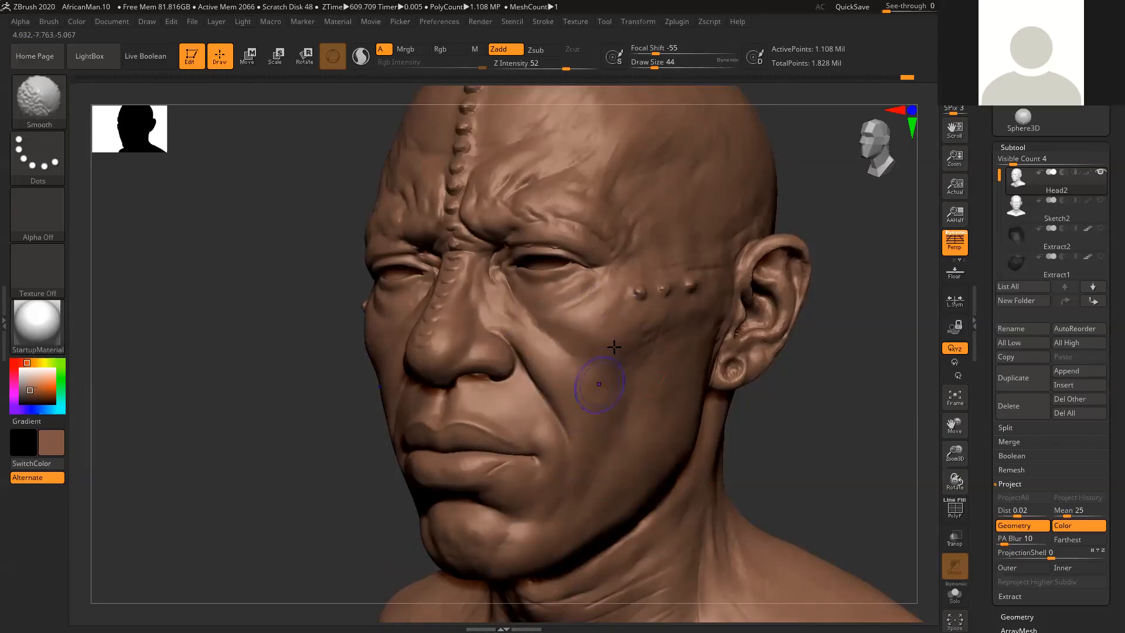
{"action": "mouse_move", "coordinate": [649, 320]}
{"action": "left_mouse_down", "text": "shift"}
{"action": "mouse_move", "coordinate": [651, 354]}
{"action": "mouse_move", "coordinate": [679, 341]}
{"action": "mouse_move", "coordinate": [684, 367]}
{"action": "left_mouse_up", "text": "shift"}
{"action": "mouse_move", "coordinate": [777, 435]}
{"action": "left_mouse_down"}
{"action": "mouse_move", "coordinate": [832, 415]}
{"action": "mouse_move", "coordinate": [793, 423]}
{"action": "left_mouse_up"}
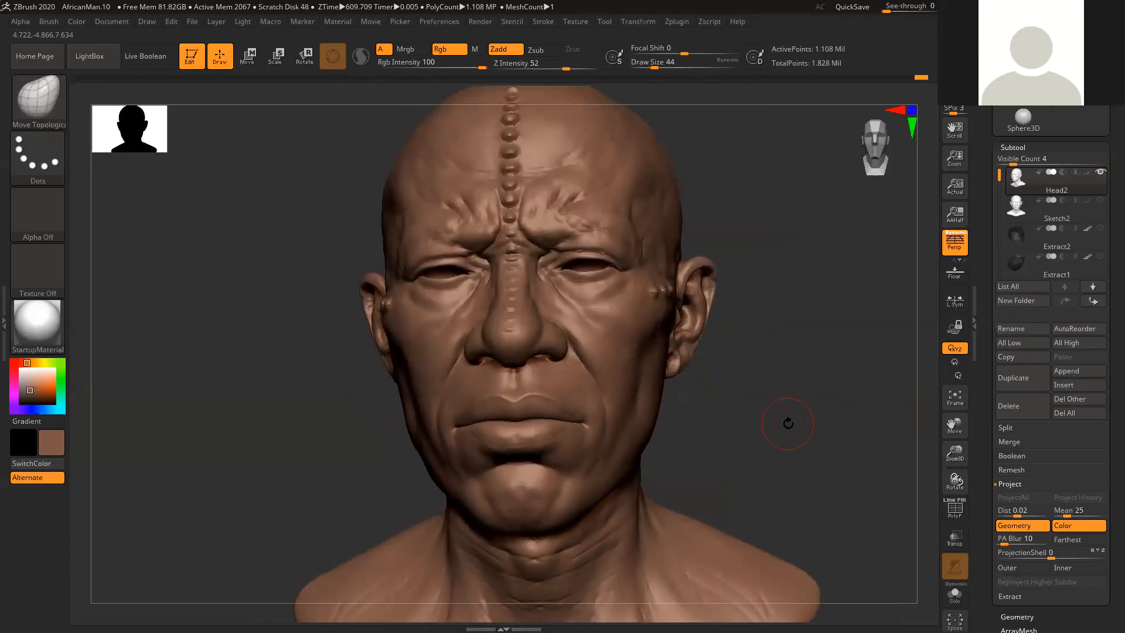
{"action": "mouse_move", "coordinate": [797, 349]}
{"action": "left_mouse_down"}
{"action": "mouse_move", "coordinate": [818, 360]}
{"action": "mouse_move", "coordinate": [824, 379]}
{"action": "mouse_move", "coordinate": [662, 347]}
{"action": "left_mouse_up"}
{"action": "key", "text": "shift"}
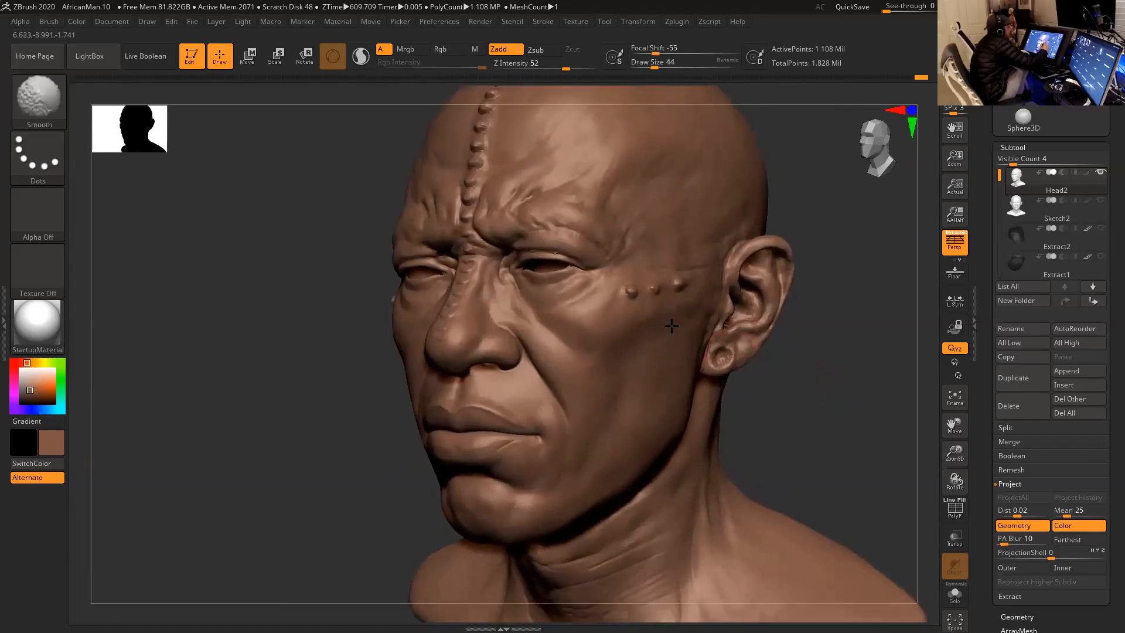
{"action": "mouse_move", "coordinate": [791, 398]}
{"action": "left_mouse_down"}
{"action": "mouse_move", "coordinate": [814, 379]}
{"action": "mouse_move", "coordinate": [831, 400]}
{"action": "mouse_move", "coordinate": [856, 359]}
{"action": "left_mouse_up"}
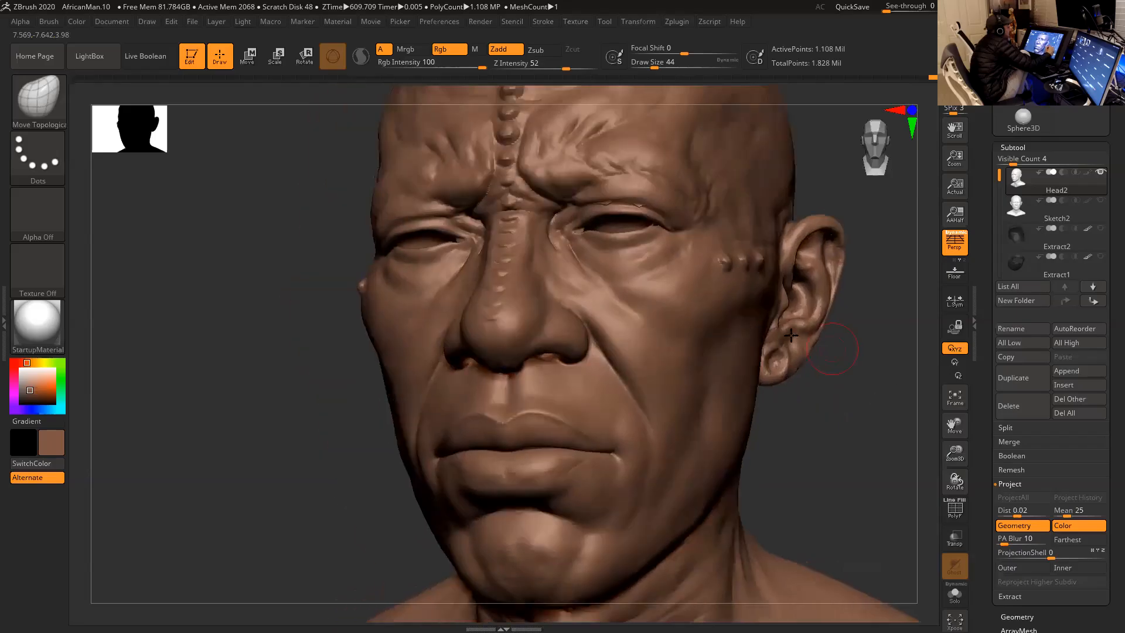
- Smooth the skin around the nose and the upper nasolabial fold at draw size 33
{"action": "key", "text": "space"}
{"action": "key", "text": "shift"}
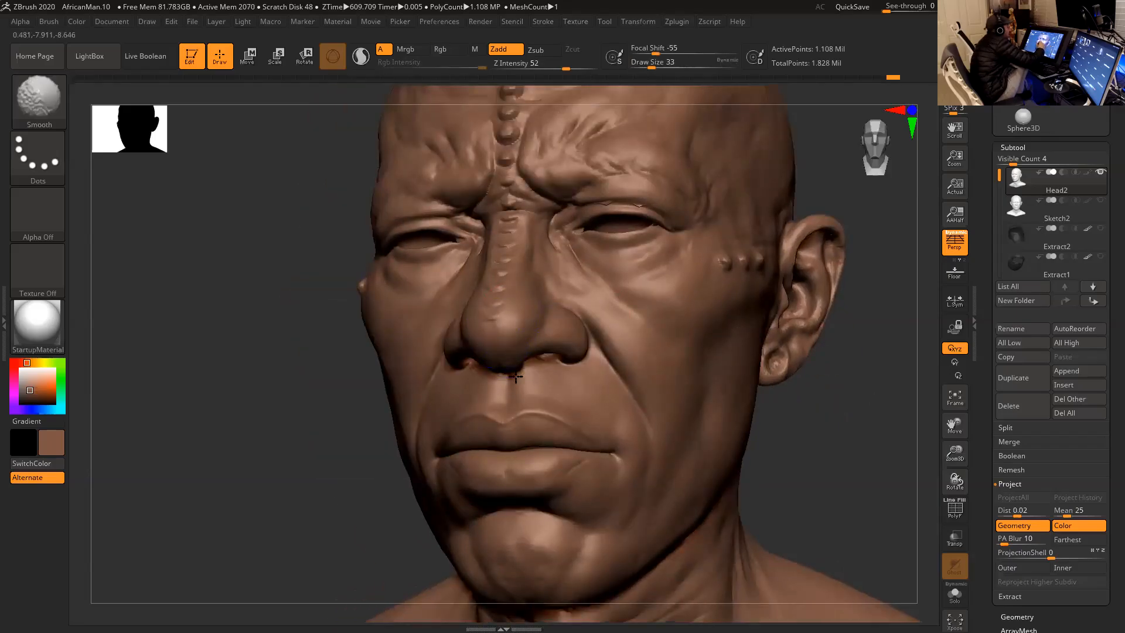
{"action": "left_click_drag", "start_coordinate": [838, 432], "coordinate": [671, 369]}
{"action": "key", "text": "shift"}
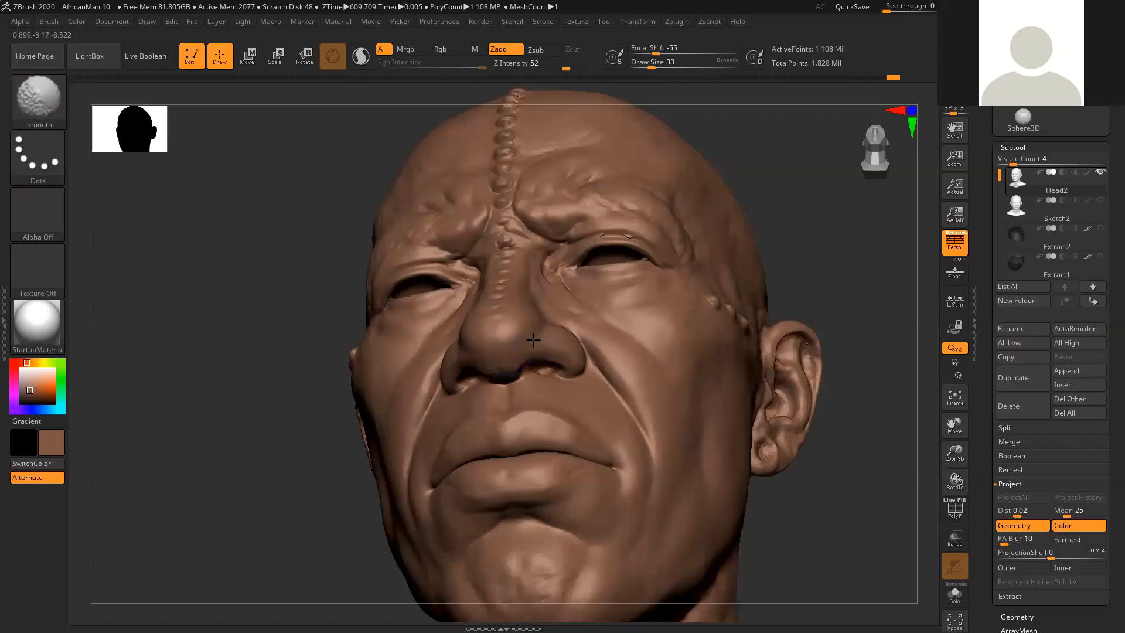
{"action": "left_click_drag", "start_coordinate": [844, 241], "coordinate": [798, 276]}
{"action": "left_click_drag", "start_coordinate": [570, 326], "coordinate": [587, 357], "text": "shift"}
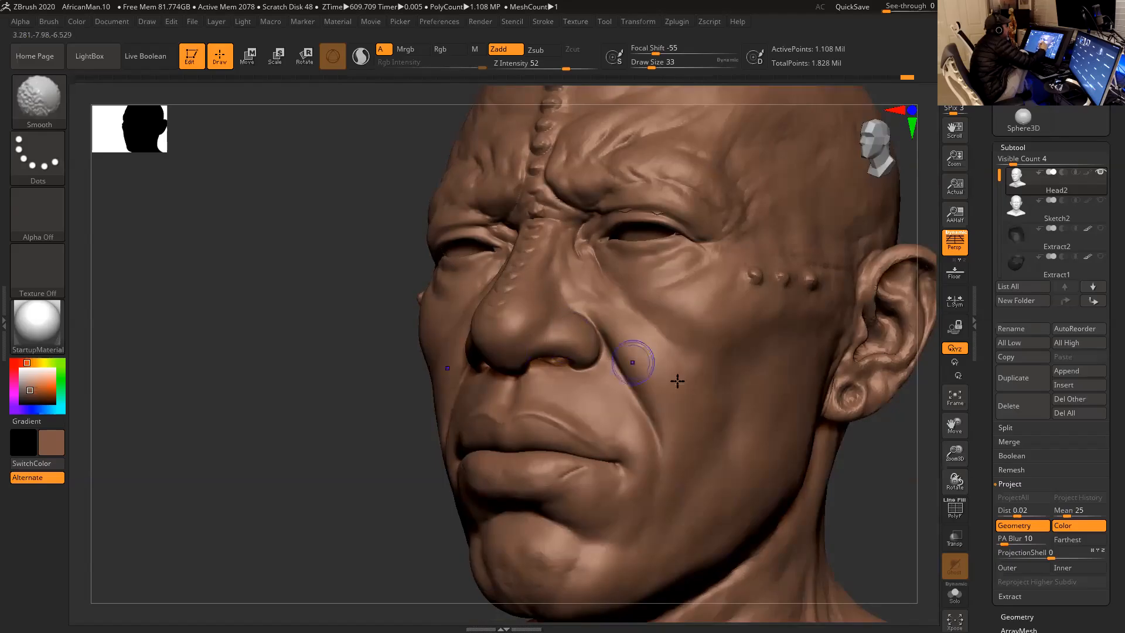
- Refine the side of the nose and the skin below the inner eye corner, reducing the draw size to 27
{"action": "mouse_move", "coordinate": [884, 473]}
{"action": "left_mouse_down"}
{"action": "mouse_move", "coordinate": [874, 455]}
{"action": "mouse_move", "coordinate": [872, 498]}
{"action": "left_mouse_up"}
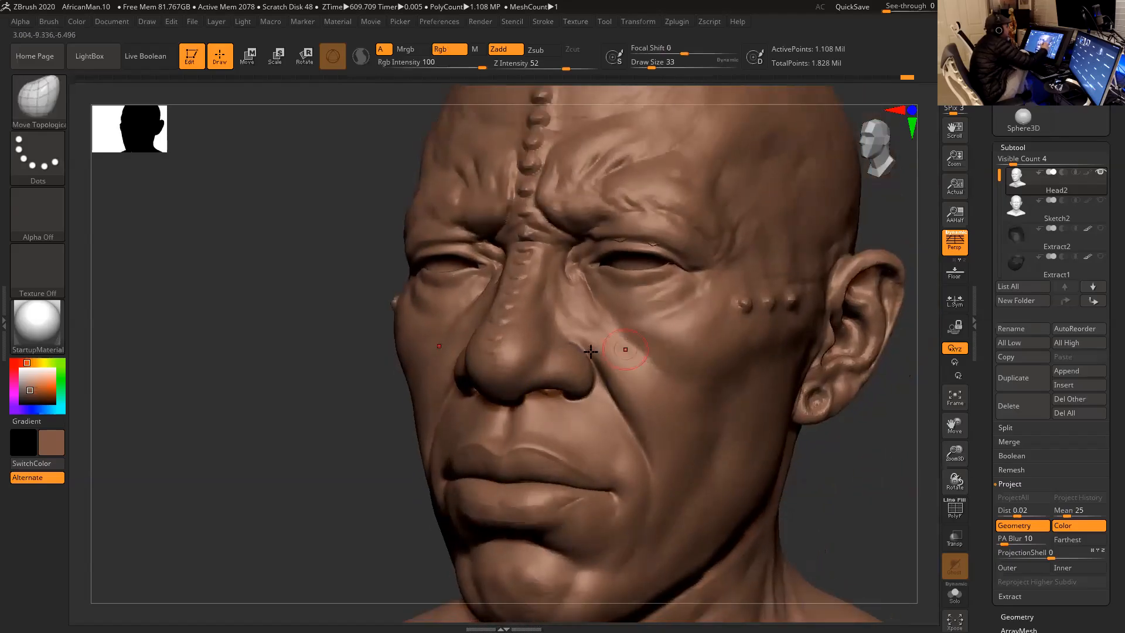
{"action": "mouse_move", "coordinate": [540, 271]}
{"action": "left_mouse_down", "text": "shift"}
{"action": "mouse_move", "coordinate": [540, 285]}
{"action": "mouse_move", "coordinate": [503, 304]}
{"action": "mouse_move", "coordinate": [521, 254]}
{"action": "left_mouse_up", "text": "shift"}
{"action": "mouse_move", "coordinate": [534, 212]}
{"action": "left_mouse_down", "text": "shift"}
{"action": "mouse_move", "coordinate": [534, 257]}
{"action": "mouse_move", "coordinate": [544, 202]}
{"action": "mouse_move", "coordinate": [540, 258]}
{"action": "mouse_move", "coordinate": [561, 258]}
{"action": "left_mouse_up", "text": "shift"}
{"action": "left_click_drag", "start_coordinate": [554, 309], "coordinate": [542, 294], "text": "shift"}
{"action": "left_click_drag", "start_coordinate": [852, 468], "coordinate": [832, 485], "text": "alt"}
{"action": "key", "text": "space"}
{"action": "mouse_move", "coordinate": [555, 308]}
{"action": "left_mouse_down", "text": "shift"}
{"action": "mouse_move", "coordinate": [555, 291]}
{"action": "mouse_move", "coordinate": [551, 311]}
{"action": "left_mouse_up", "text": "shift"}
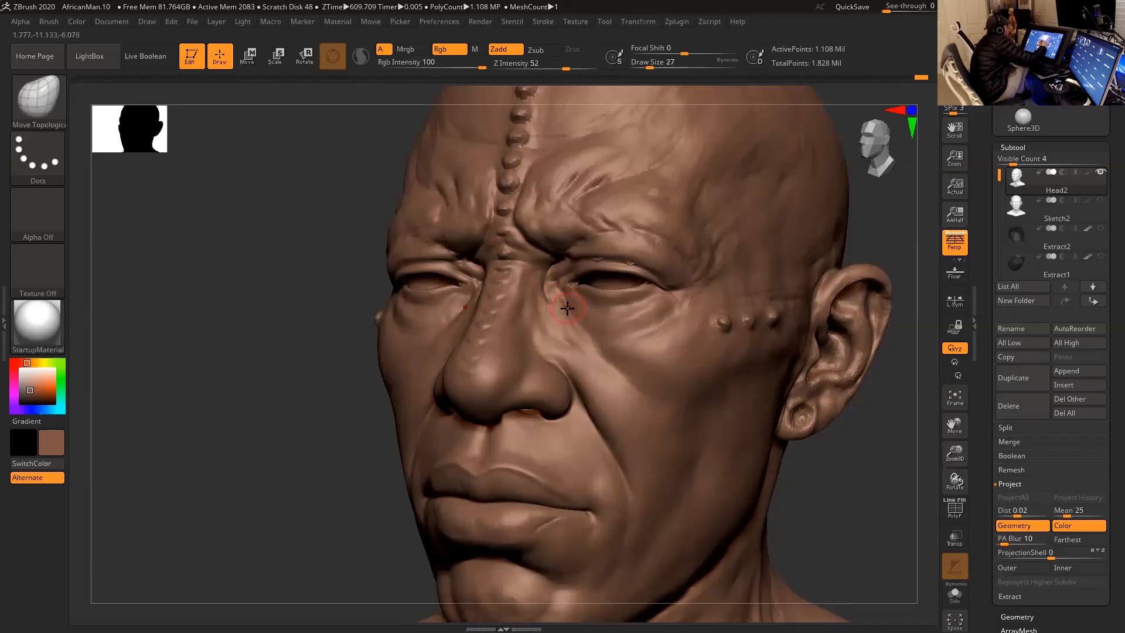
{"action": "mouse_move", "coordinate": [573, 308]}
{"action": "left_mouse_down", "text": "shift"}
{"action": "mouse_move", "coordinate": [565, 316]}
{"action": "mouse_move", "coordinate": [579, 329]}
{"action": "left_mouse_up", "text": "shift"}
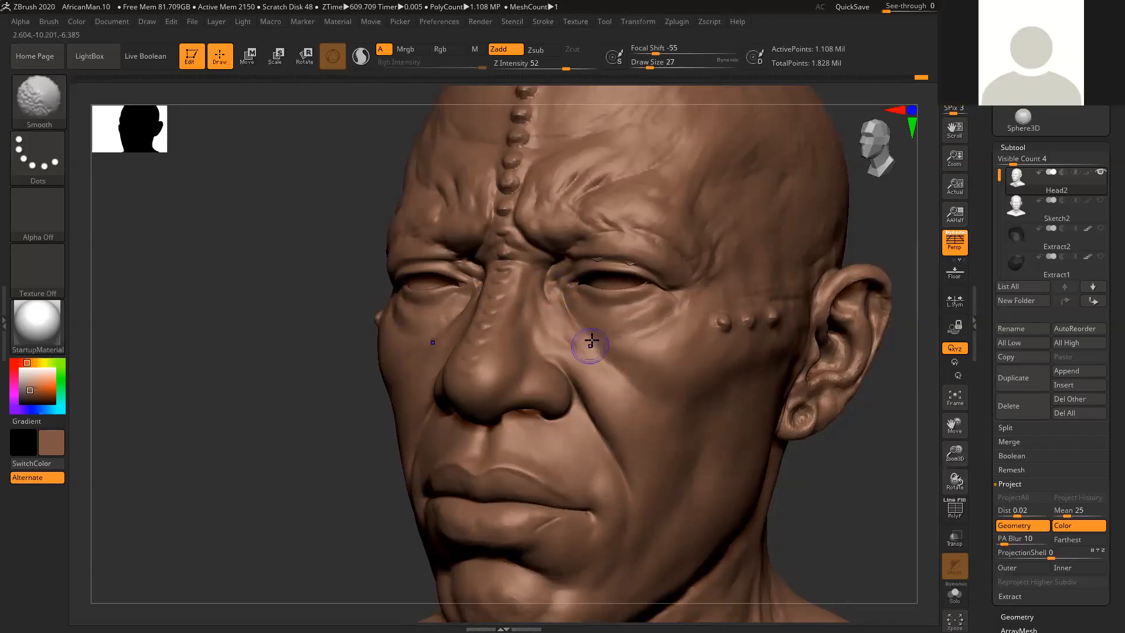
- Smooth the cheek in front of the ear at draw size 27
{"action": "left_click_drag", "start_coordinate": [828, 465], "coordinate": [814, 447]}
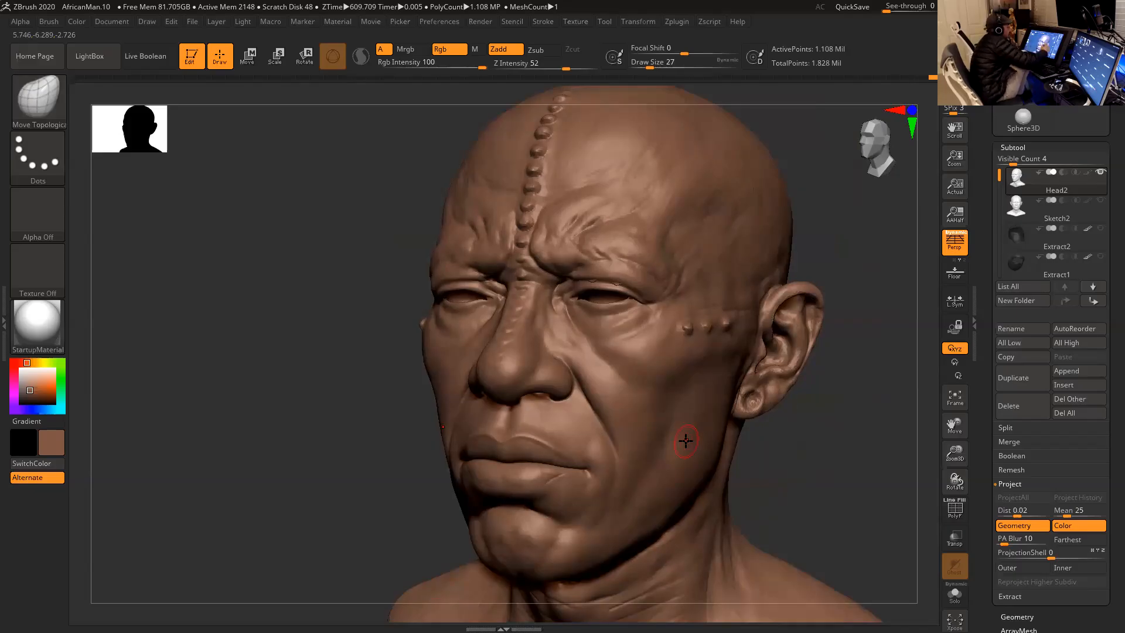
{"action": "mouse_move", "coordinate": [811, 433]}
{"action": "left_mouse_down"}
{"action": "mouse_move", "coordinate": [867, 441]}
{"action": "mouse_move", "coordinate": [776, 402]}
{"action": "left_mouse_up"}
{"action": "key", "text": "shift"}
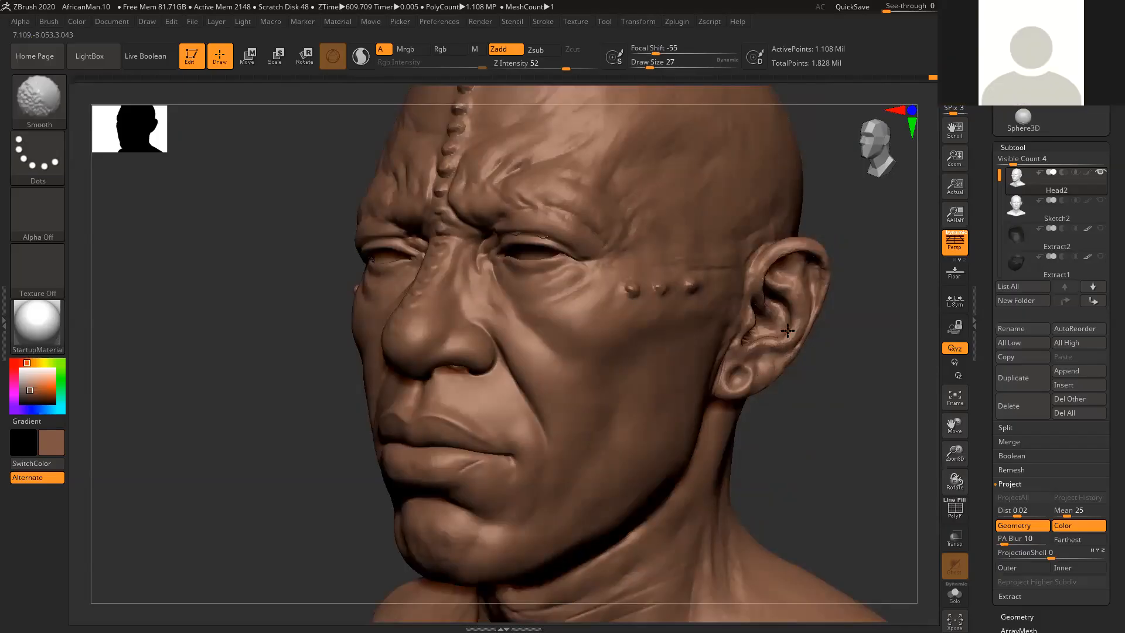
{"action": "left_click_drag", "start_coordinate": [844, 347], "coordinate": [874, 361], "text": "shift"}
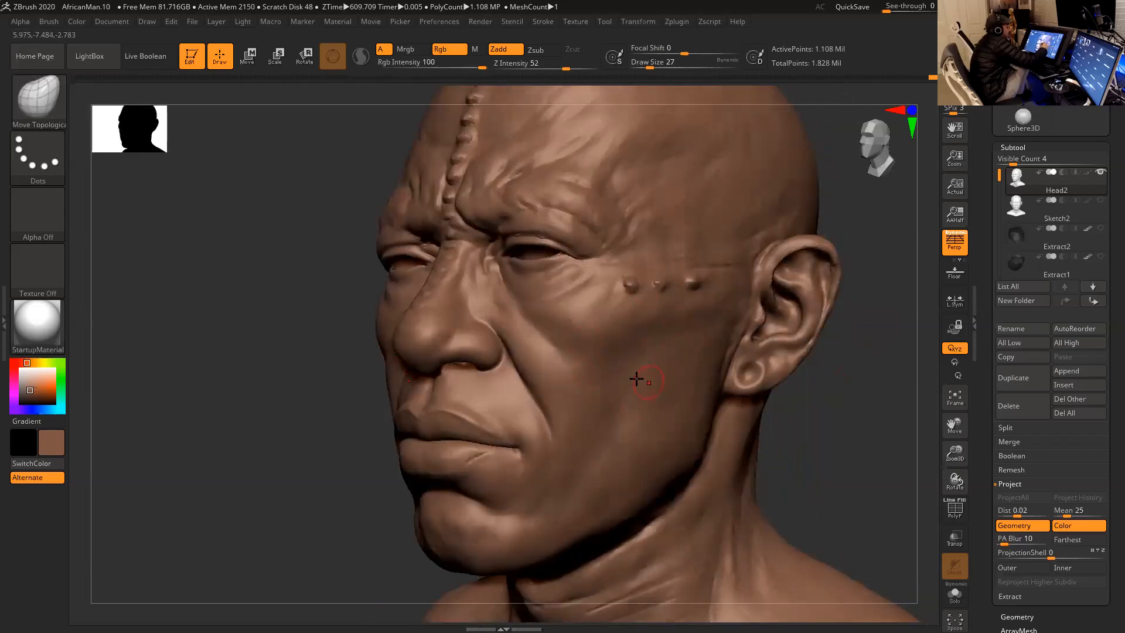
{"action": "mouse_move", "coordinate": [859, 423]}
{"action": "left_mouse_down"}
{"action": "mouse_move", "coordinate": [871, 434]}
{"action": "mouse_move", "coordinate": [849, 410]}
{"action": "mouse_move", "coordinate": [743, 381]}
{"action": "mouse_move", "coordinate": [736, 392]}
{"action": "mouse_move", "coordinate": [696, 372]}
{"action": "left_mouse_up"}
- Lower the head three subdivision levels and examine its overall forms from several angles
{"action": "key", "text": "shift+d"}
{"action": "key", "text": "shift+d"}
{"action": "key", "text": "shift+d"}
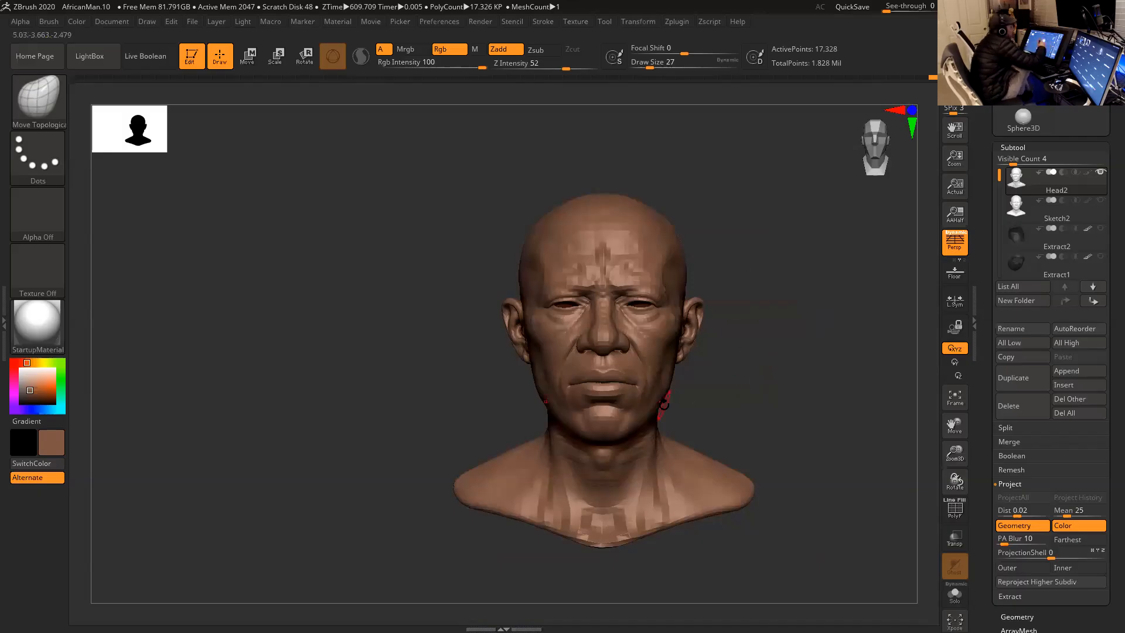
{"action": "mouse_move", "coordinate": [786, 377]}
{"action": "left_mouse_down"}
{"action": "mouse_move", "coordinate": [776, 377]}
{"action": "mouse_move", "coordinate": [814, 397]}
{"action": "mouse_move", "coordinate": [804, 400]}
{"action": "left_mouse_up"}
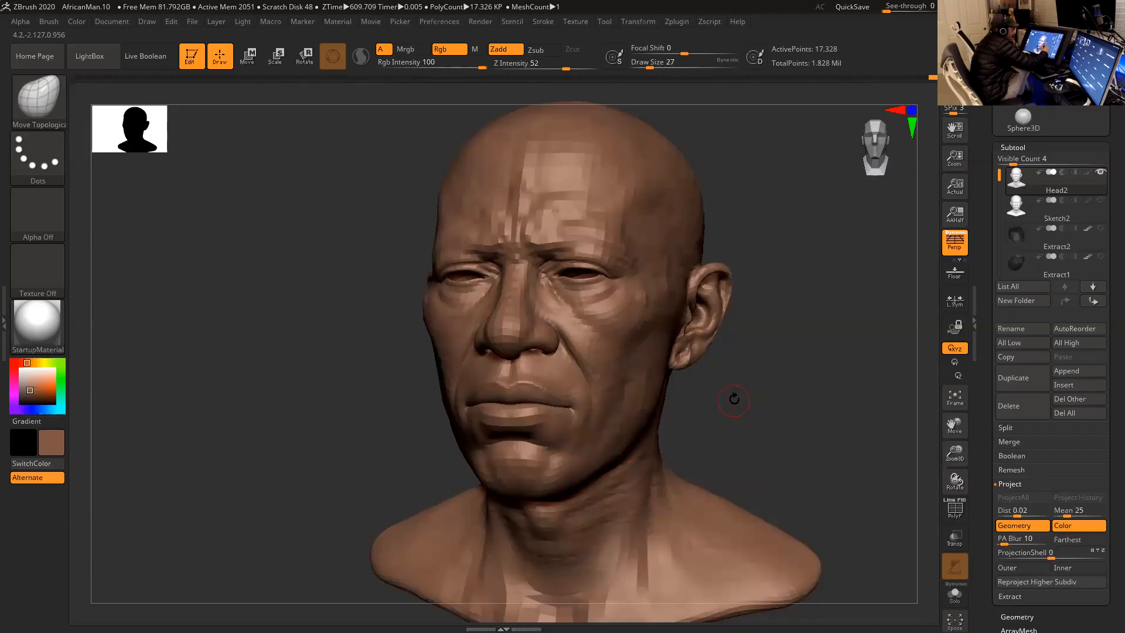
{"action": "left_click_drag", "start_coordinate": [735, 402], "coordinate": [747, 355]}
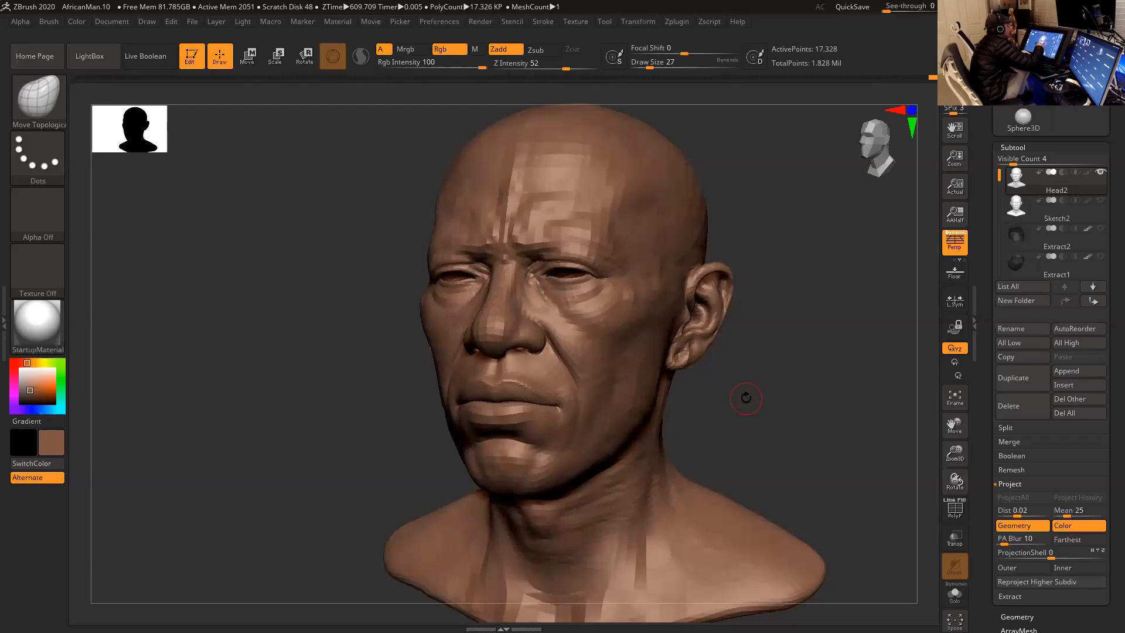
{"action": "left_click_drag", "start_coordinate": [753, 403], "coordinate": [799, 452]}
- Raise the head three subdivision levels and step it back down one
{"action": "key", "text": "d"}
{"action": "key", "text": "d"}
{"action": "key", "text": "d"}
{"action": "left_click_drag", "start_coordinate": [768, 417], "coordinate": [798, 409]}
{"action": "key", "text": "shift+d"}
- Smooth the cheekbone area below the temple bumps, enlarging the draw size to 37
{"action": "key", "text": "shift"}
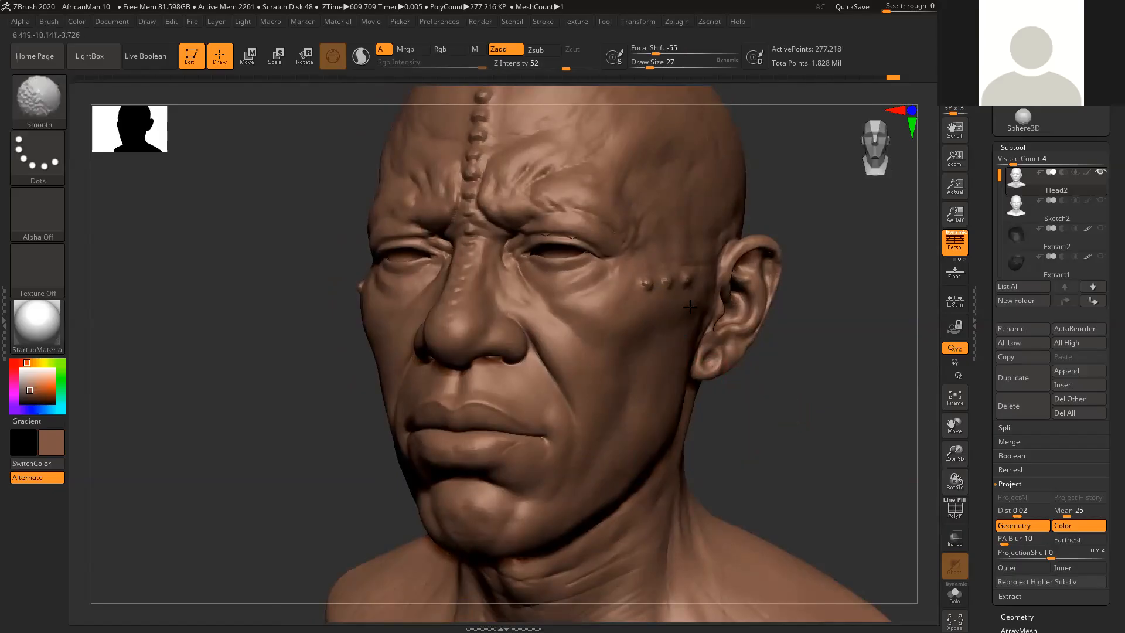
{"action": "mouse_move", "coordinate": [797, 361]}
{"action": "left_mouse_down"}
{"action": "mouse_move", "coordinate": [772, 359]}
{"action": "mouse_move", "coordinate": [796, 370]}
{"action": "left_mouse_up"}
{"action": "key", "text": "shift"}
{"action": "key", "text": "space"}
{"action": "left_click_drag", "start_coordinate": [707, 326], "coordinate": [711, 327]}
{"action": "key", "text": "shift"}
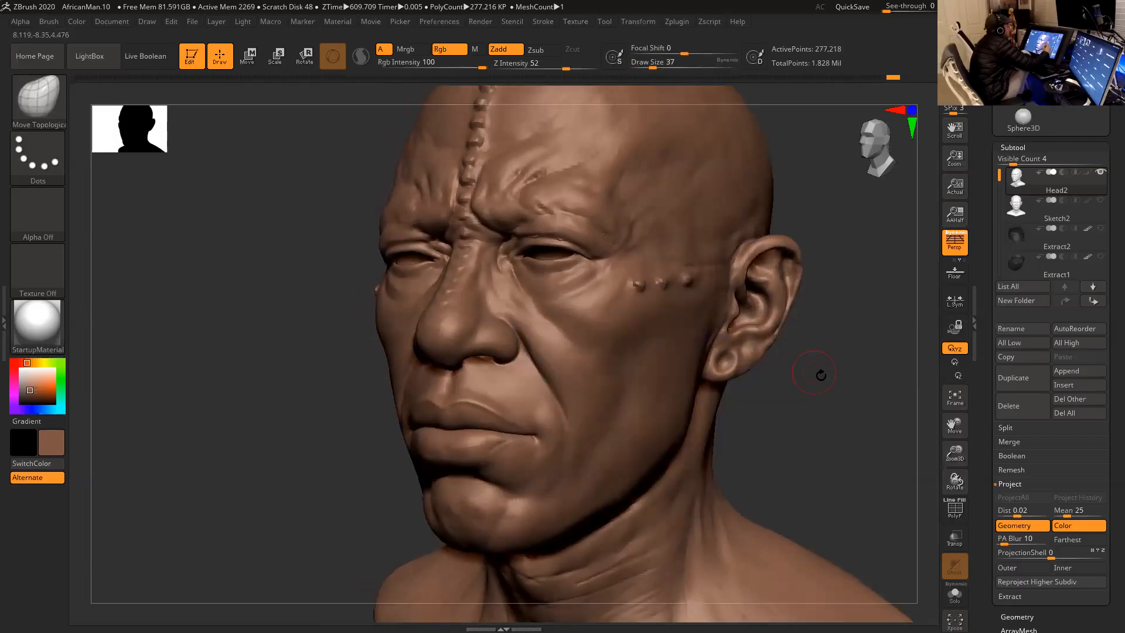
- Reshape the sides of the cheeks and jaw from the front with Move Topological, enlarging the draw size to 116 and finally 163
{"action": "left_click_drag", "start_coordinate": [809, 369], "coordinate": [829, 381]}
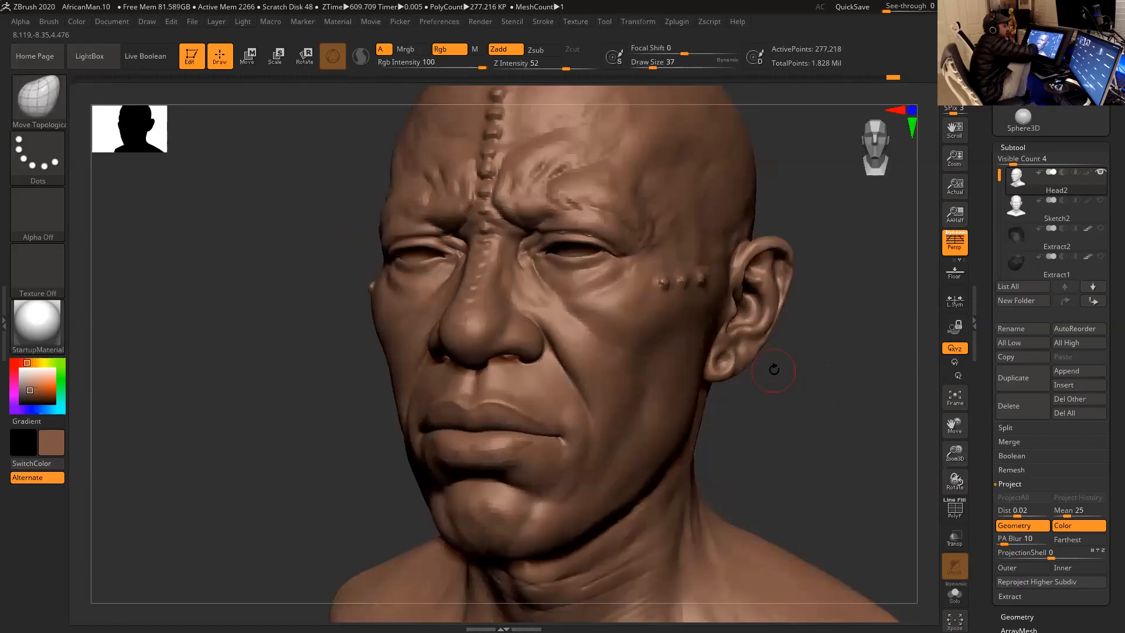
{"action": "left_click_drag", "start_coordinate": [774, 369], "coordinate": [834, 440]}
{"action": "key", "text": "space"}
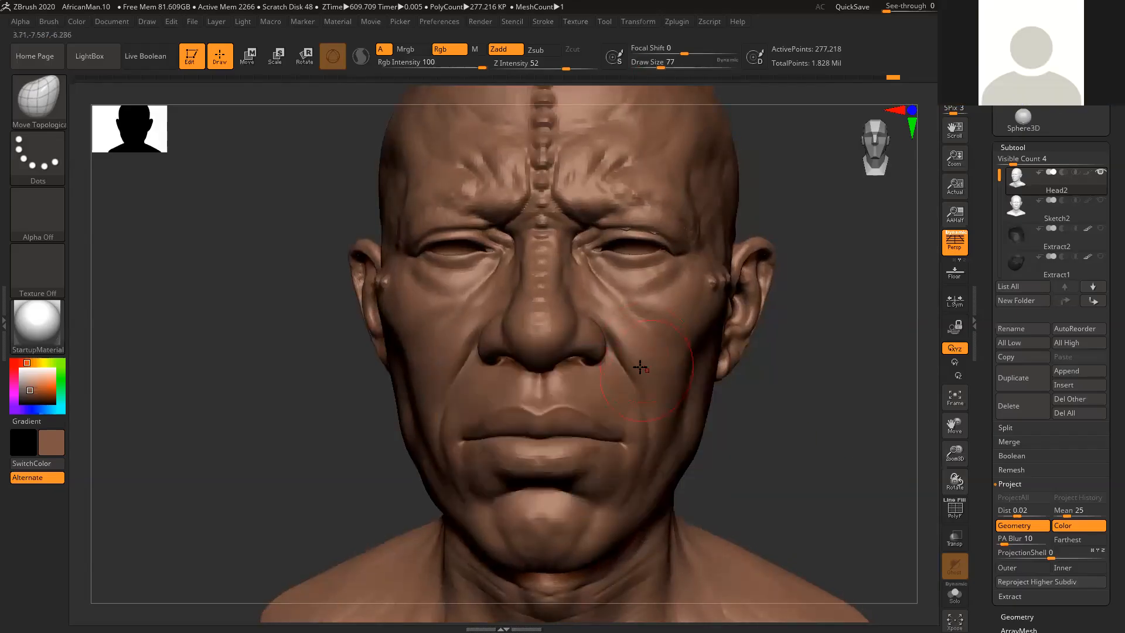
{"action": "key", "text": "space"}
{"action": "left_click_drag", "start_coordinate": [595, 335], "coordinate": [600, 334]}
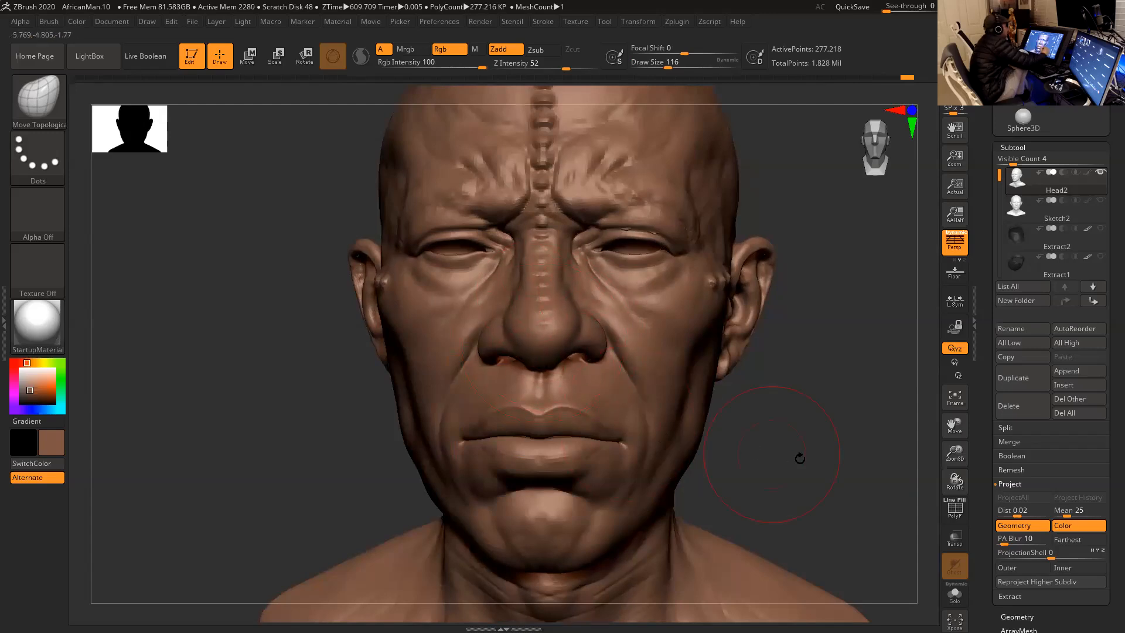
{"action": "left_click_drag", "start_coordinate": [789, 456], "coordinate": [803, 467]}
{"action": "key", "text": "ctrl+z"}
{"action": "key", "text": "space"}
{"action": "left_click_drag", "start_coordinate": [577, 330], "coordinate": [583, 330]}
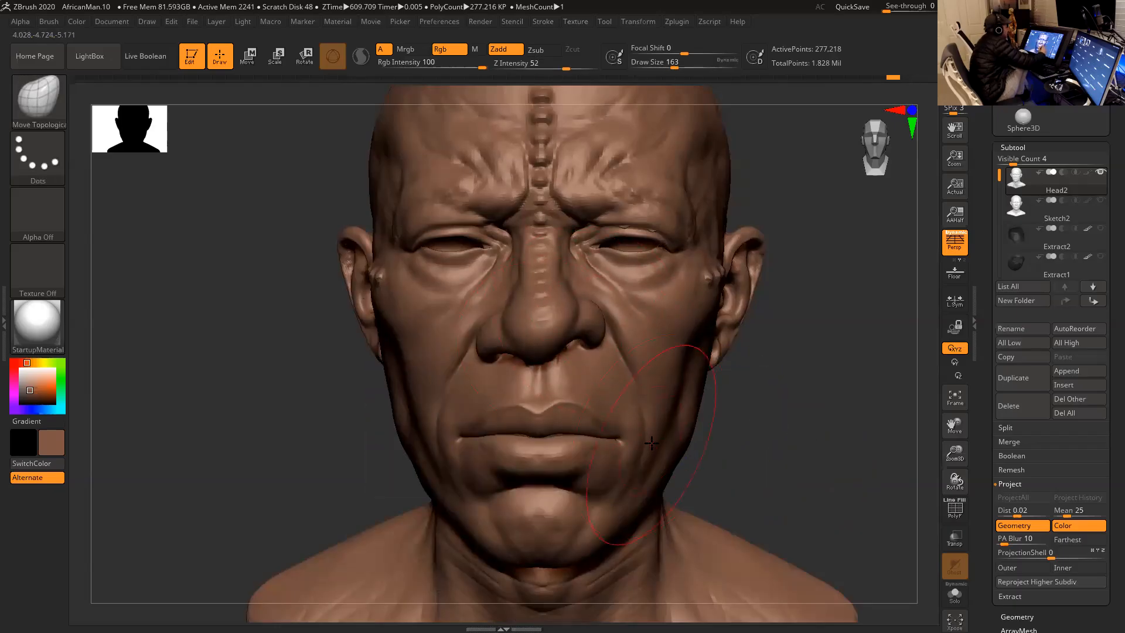
{"action": "left_click_drag", "start_coordinate": [751, 432], "coordinate": [744, 435]}
- Reduce the draw size to 23 and smooth the skin below the outer eye corner
{"action": "mouse_move", "coordinate": [814, 413]}
{"action": "left_mouse_down"}
{"action": "mouse_move", "coordinate": [796, 425]}
{"action": "mouse_move", "coordinate": [782, 410]}
{"action": "left_mouse_up"}
{"action": "key", "text": "space"}
{"action": "left_click_drag", "start_coordinate": [671, 331], "coordinate": [648, 331]}
{"action": "key", "text": "space"}
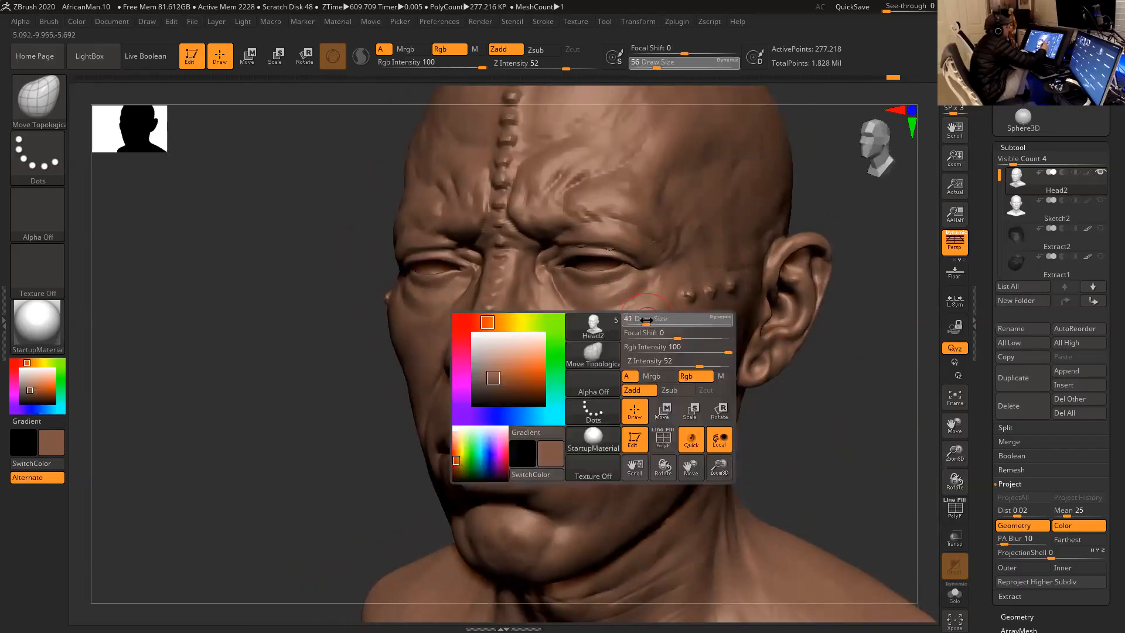
{"action": "key", "text": "space"}
{"action": "left_click_drag", "start_coordinate": [640, 327], "coordinate": [651, 295]}
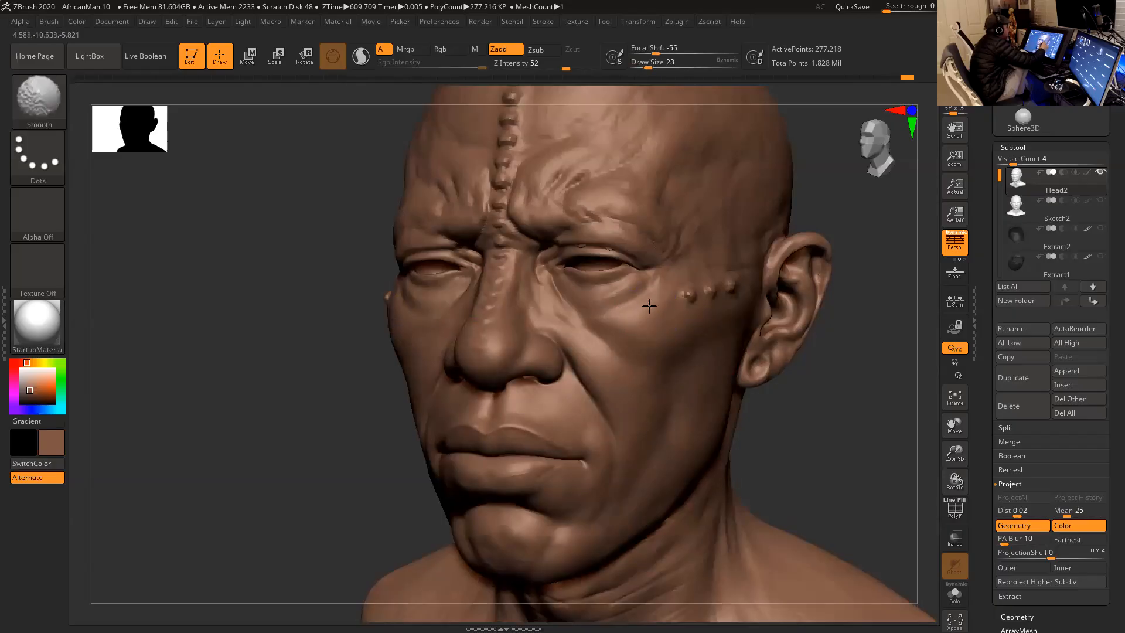
- Adjust the cheekbone beside the outer eye corner with Move Topological and smooth the skin around it
{"action": "key", "text": "b"}
{"action": "key", "text": "m"}
{"action": "key", "text": "t"}
{"action": "left_click_drag", "start_coordinate": [836, 428], "coordinate": [813, 418]}
{"action": "left_click_drag", "start_coordinate": [667, 316], "coordinate": [640, 315], "text": "shift"}
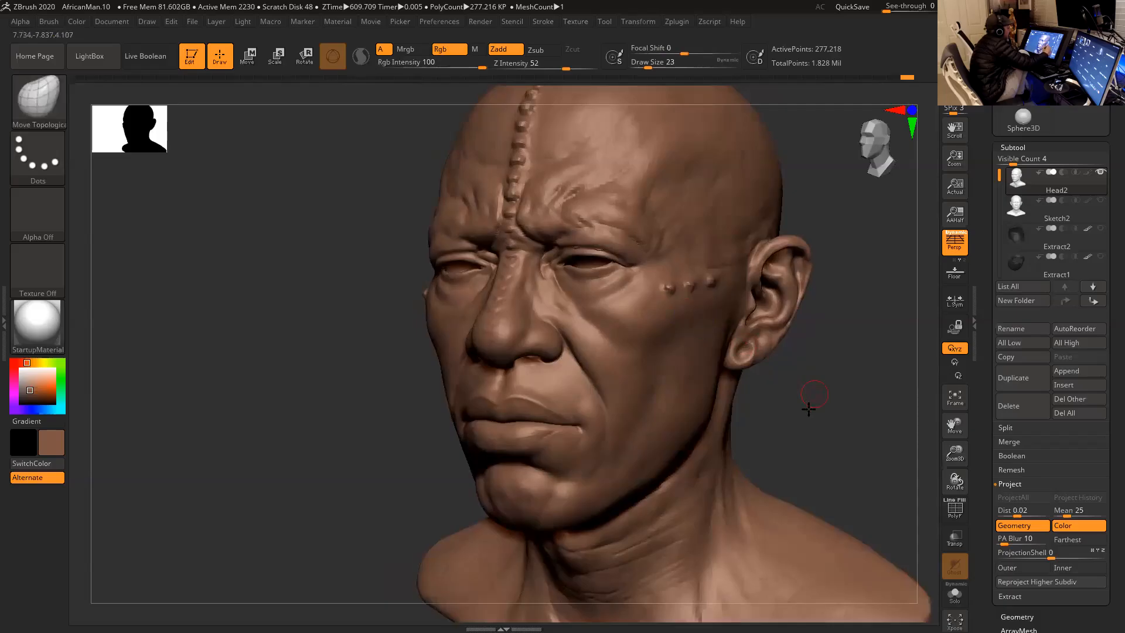
{"action": "left_click_drag", "start_coordinate": [811, 397], "coordinate": [806, 415], "text": "alt"}
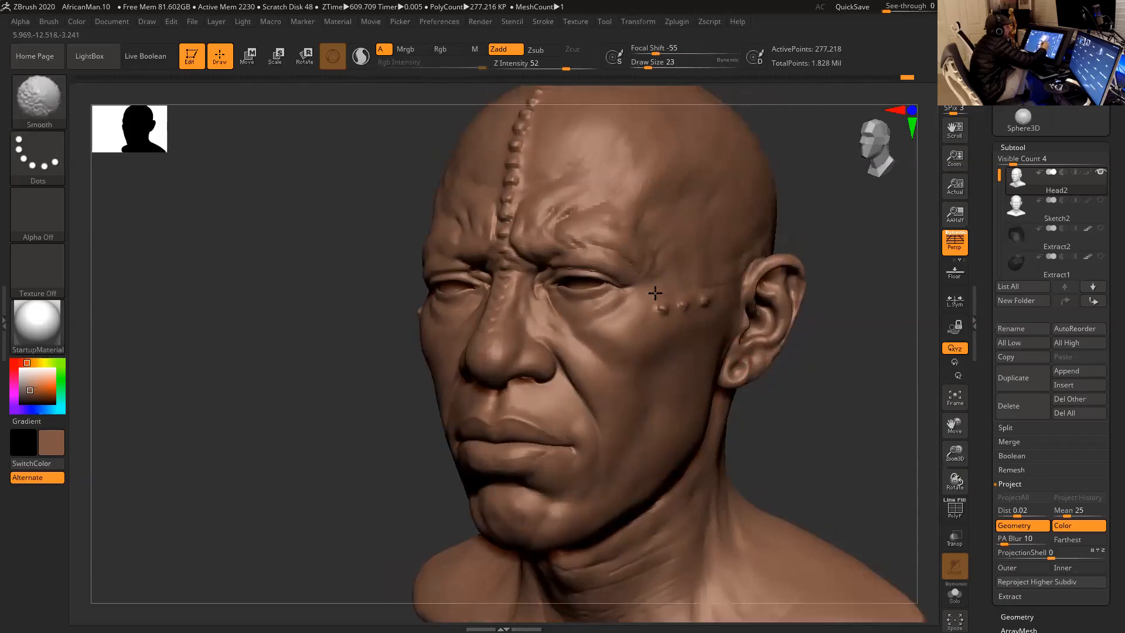
{"action": "left_click_drag", "start_coordinate": [818, 398], "coordinate": [802, 420], "text": "alt"}
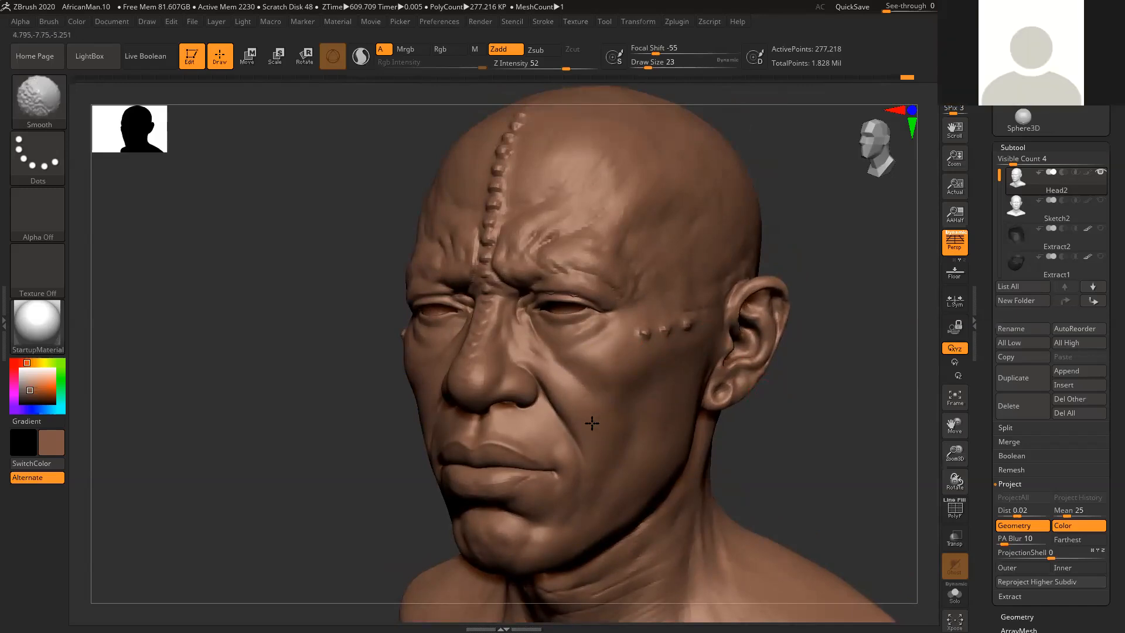
{"action": "left_click_drag", "start_coordinate": [804, 467], "coordinate": [812, 456], "text": "alt"}
{"action": "left_click_drag", "start_coordinate": [816, 418], "coordinate": [756, 441], "text": "alt"}
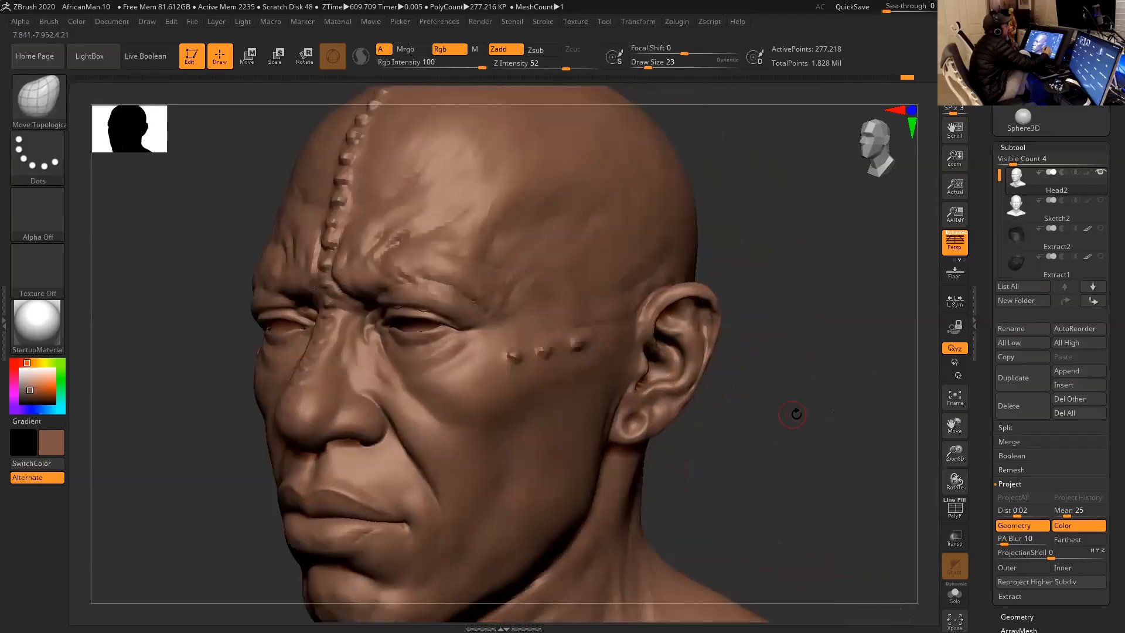
- Smooth and refine the front of the ear around the tragus, working from three-quarter and side views
{"action": "key", "text": "shift"}
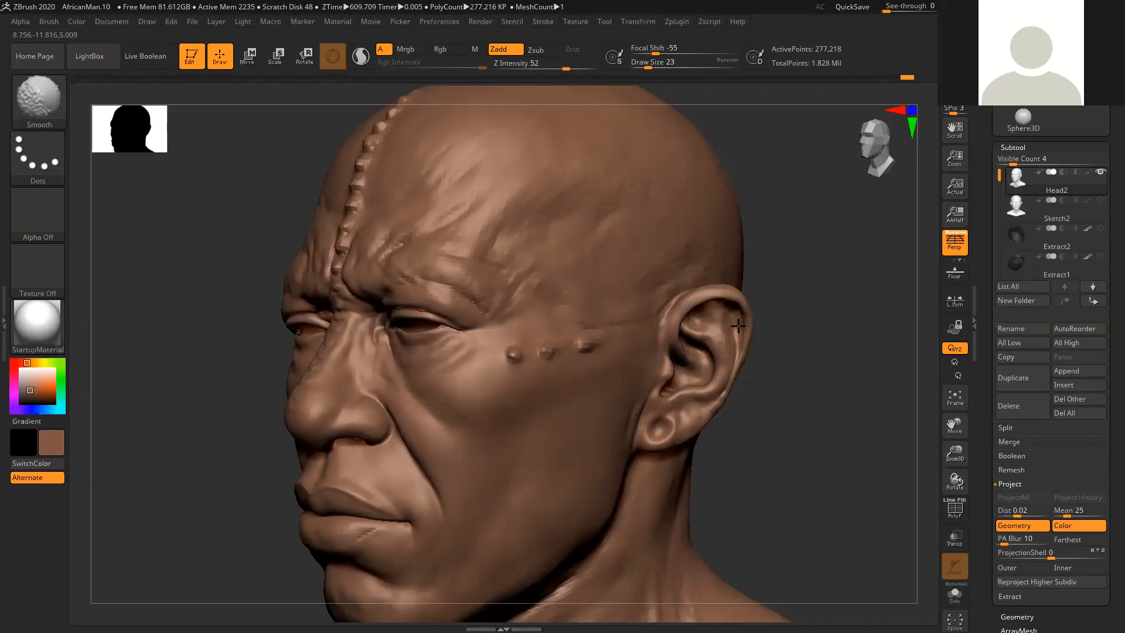
{"action": "right_click_drag", "start_coordinate": [692, 387], "coordinate": [644, 385]}
{"action": "mouse_move", "coordinate": [685, 382]}
{"action": "left_mouse_down", "text": "shift"}
{"action": "mouse_move", "coordinate": [664, 392]}
{"action": "mouse_move", "coordinate": [673, 417]}
{"action": "left_mouse_up", "text": "shift"}
{"action": "right_click_drag", "start_coordinate": [760, 366], "coordinate": [718, 384]}
{"action": "key", "text": "shift"}
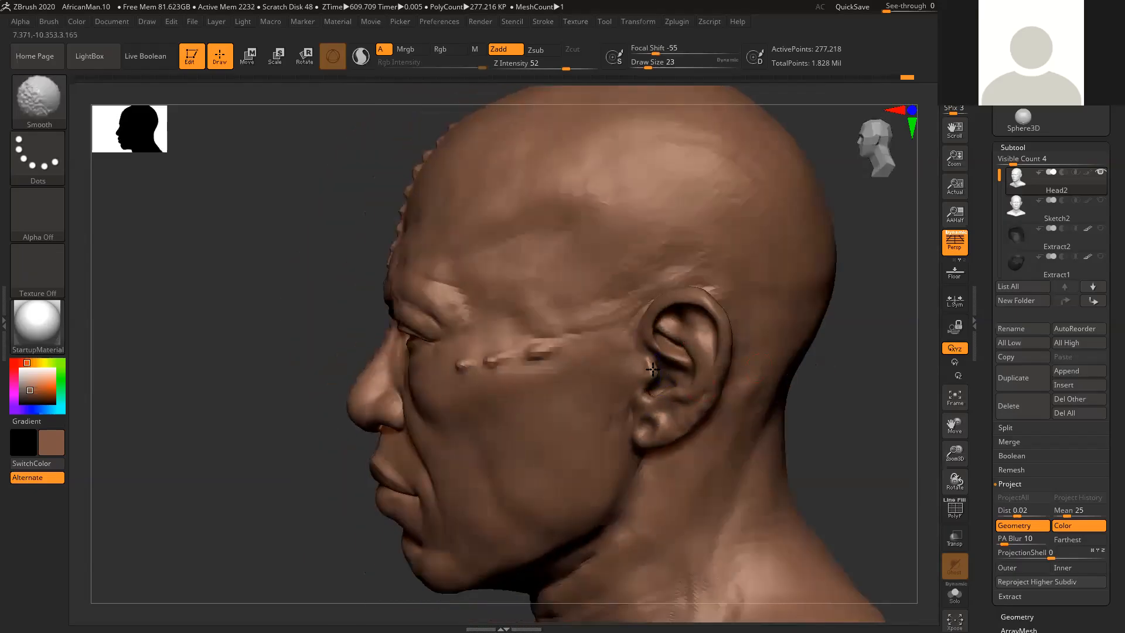
{"action": "left_click_drag", "start_coordinate": [859, 361], "coordinate": [903, 364]}
{"action": "left_click_drag", "start_coordinate": [681, 385], "coordinate": [661, 390], "text": "shift"}
{"action": "left_click_drag", "start_coordinate": [844, 397], "coordinate": [822, 544]}
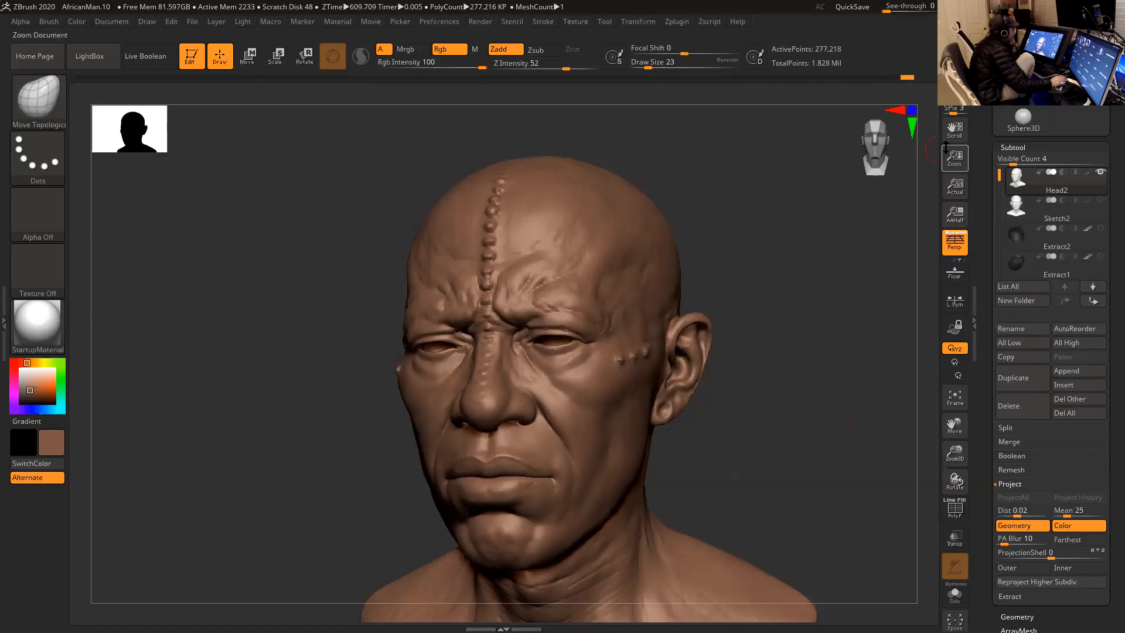
- Switch to Firefox and open the Support Files page of the FOTW October 2019 course
{"action": "left_click", "coordinate": [1097, 7]}
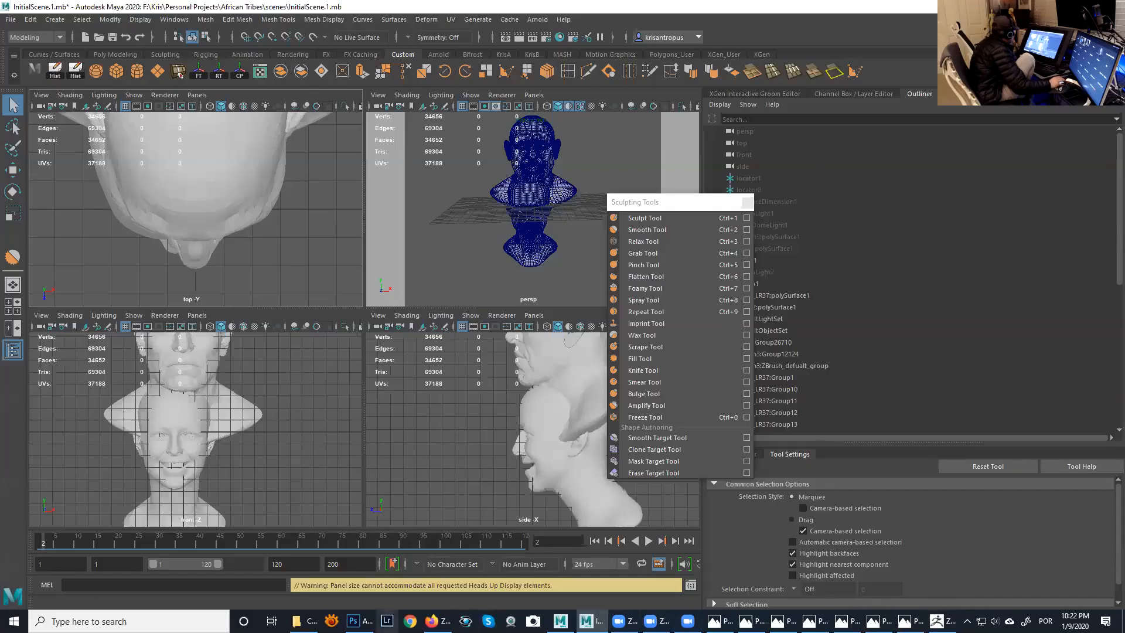
{"action": "left_click", "coordinate": [432, 621]}
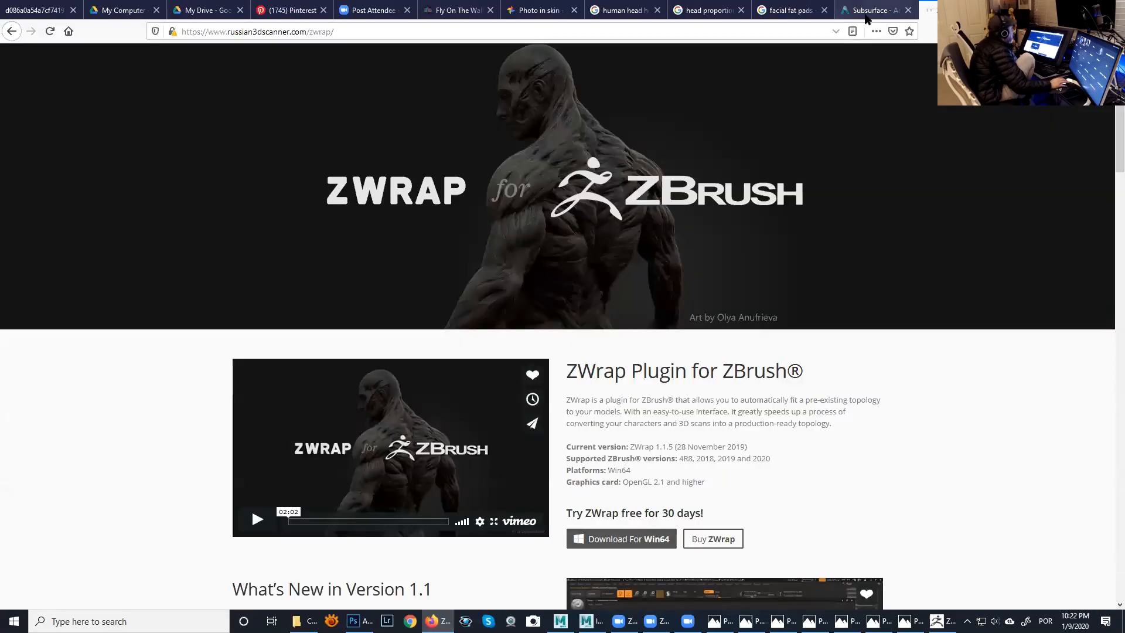
{"action": "left_click", "coordinate": [463, 10]}
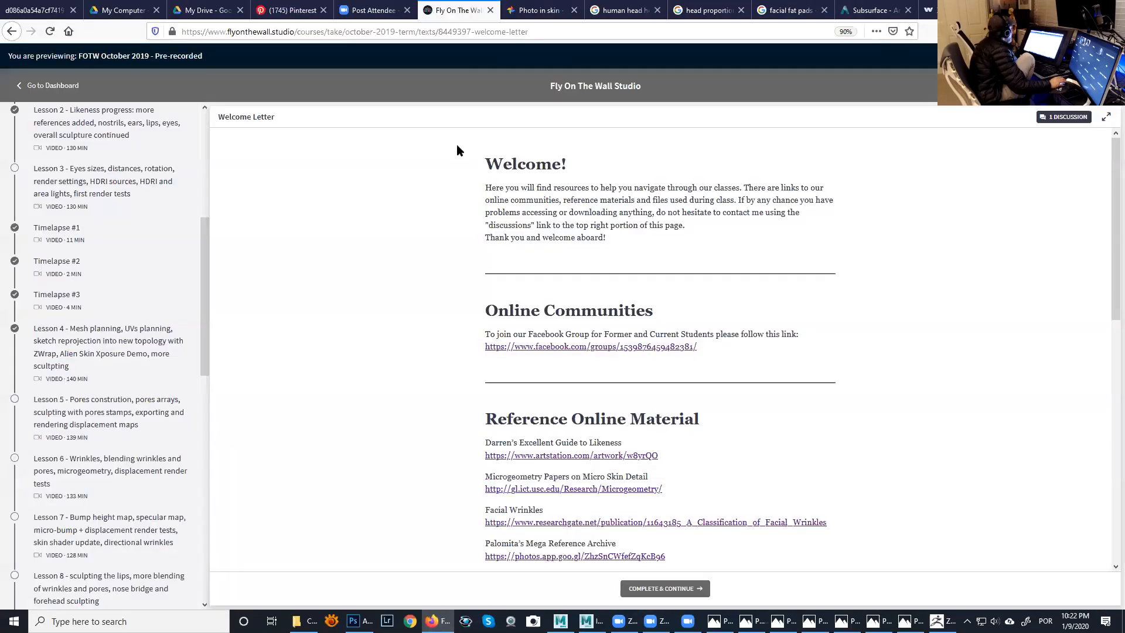
{"action": "scroll", "coordinate": [184, 199], "scroll_direction": "up", "scroll_amount": 5}
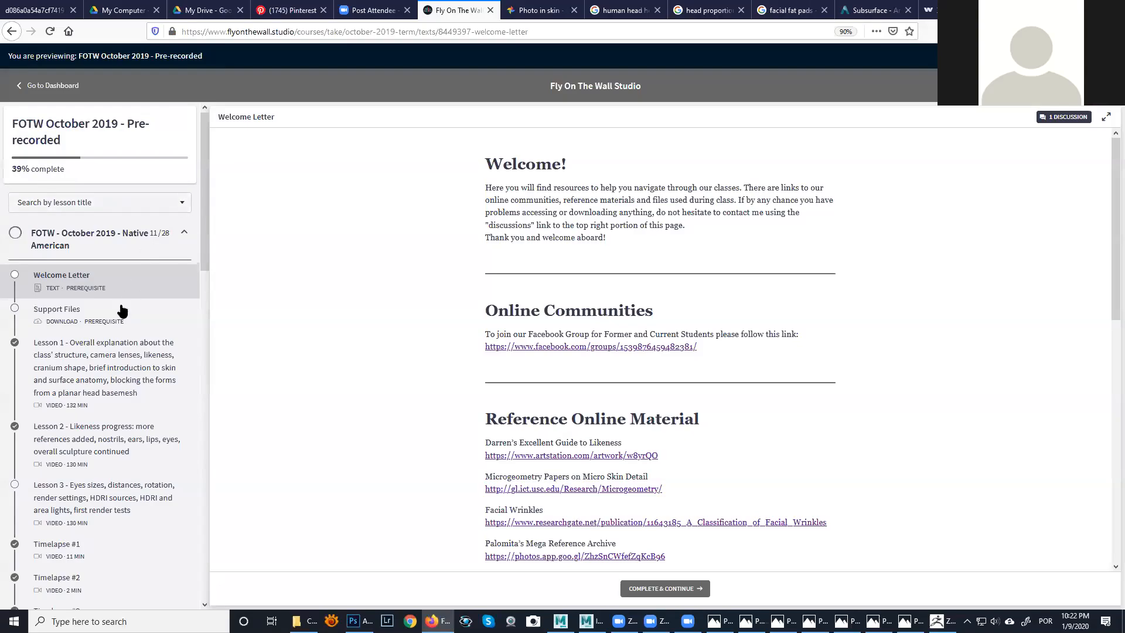
{"action": "left_click", "coordinate": [110, 330]}
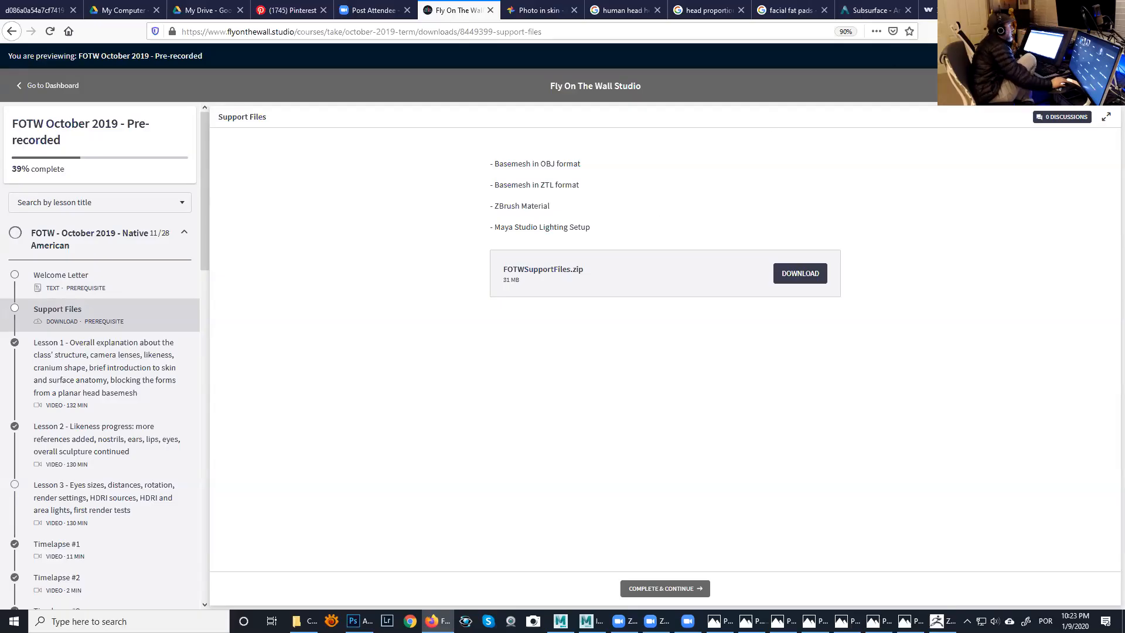
- Minimize the browser and Maya windows and return to the head sculpt in ZBrush
{"action": "left_click", "coordinate": [1058, 7]}
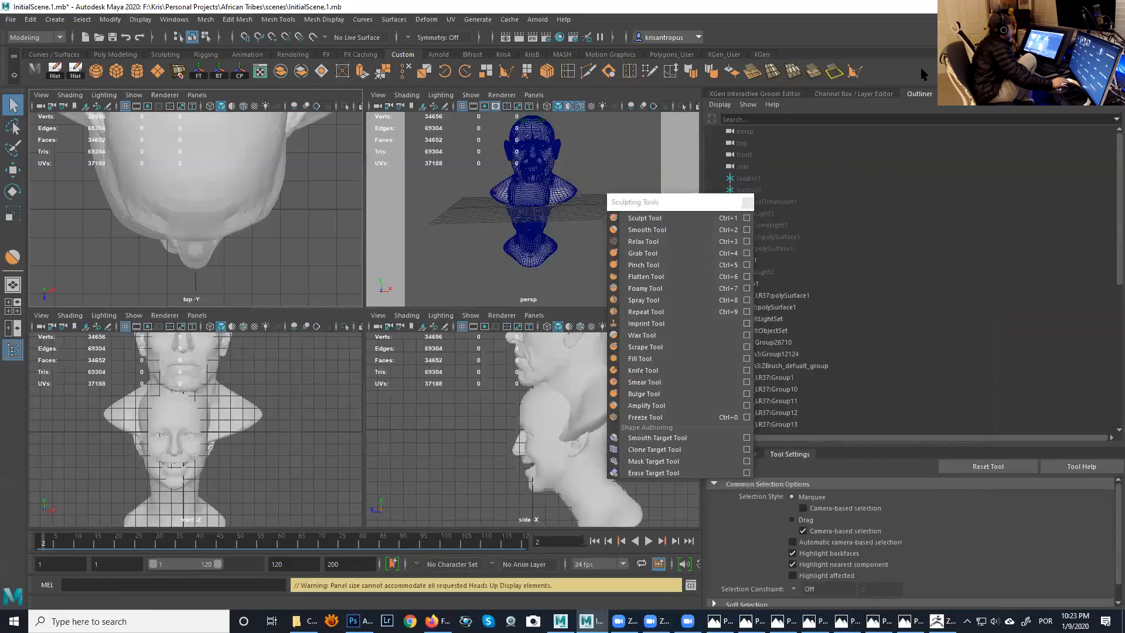
{"action": "left_click", "coordinate": [752, 201]}
{"action": "left_click", "coordinate": [1058, 7]}
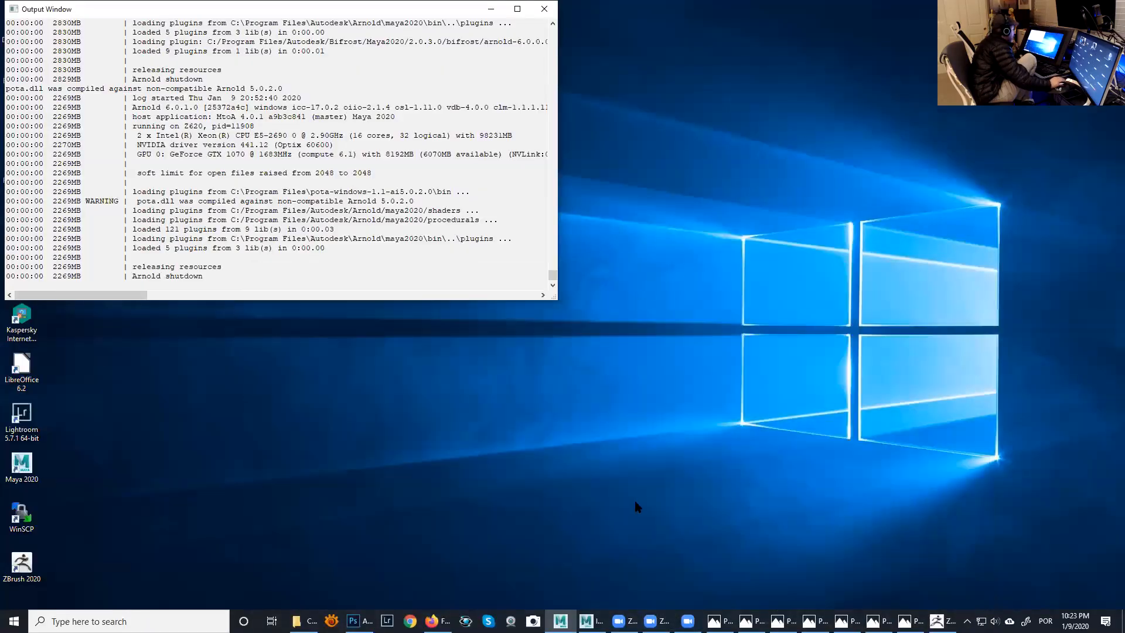
{"action": "left_click", "coordinate": [943, 621]}
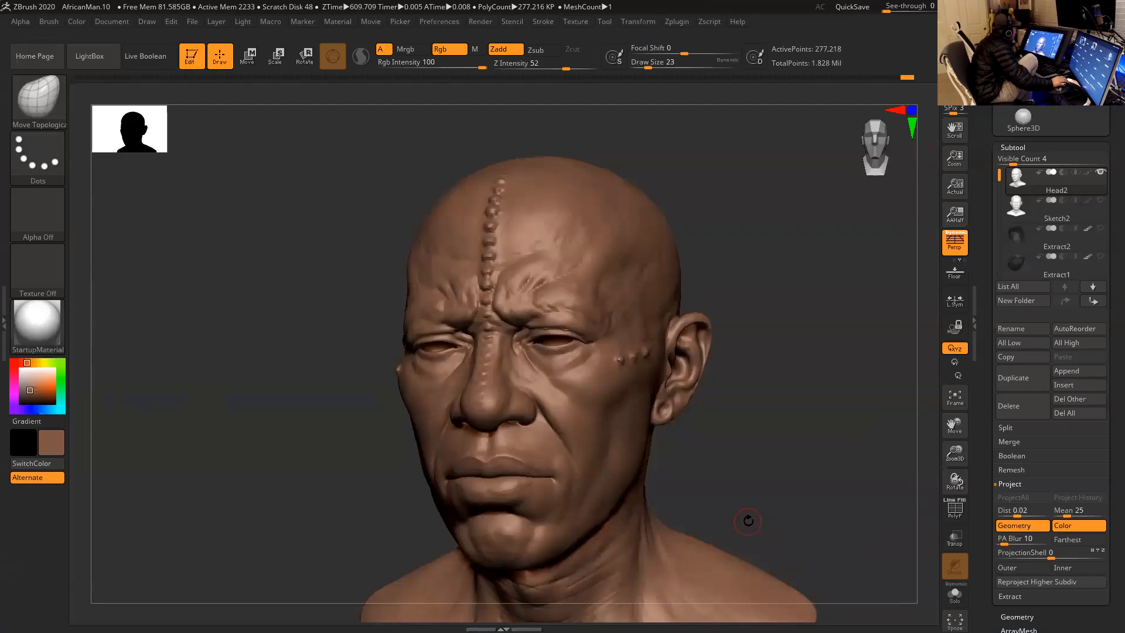
- Reduce the draw size to 17 and adjust the upper eyelid fold with Move Topological
{"action": "mouse_move", "coordinate": [754, 430]}
{"action": "left_mouse_down"}
{"action": "mouse_move", "coordinate": [759, 397]}
{"action": "mouse_move", "coordinate": [773, 433]}
{"action": "left_mouse_up"}
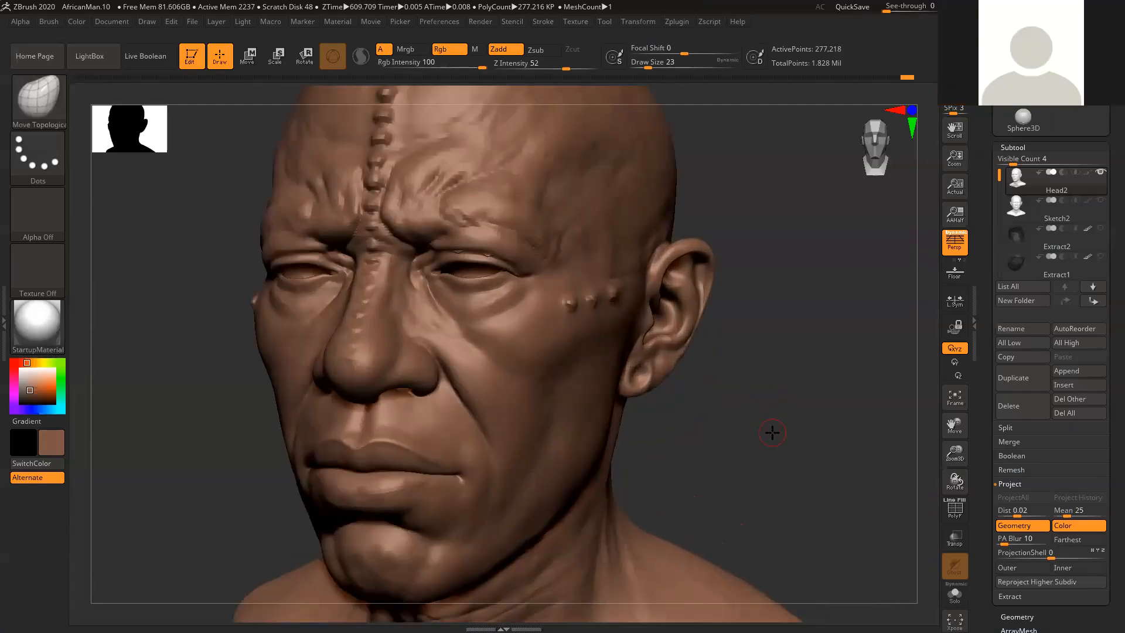
{"action": "left_click_drag", "start_coordinate": [799, 399], "coordinate": [799, 393], "text": "alt"}
{"action": "key", "text": "space"}
{"action": "left_click", "coordinate": [451, 228]}
{"action": "key", "text": "space"}
{"action": "left_click", "coordinate": [447, 224]}
{"action": "left_click_drag", "start_coordinate": [441, 223], "coordinate": [485, 224], "text": "shift"}
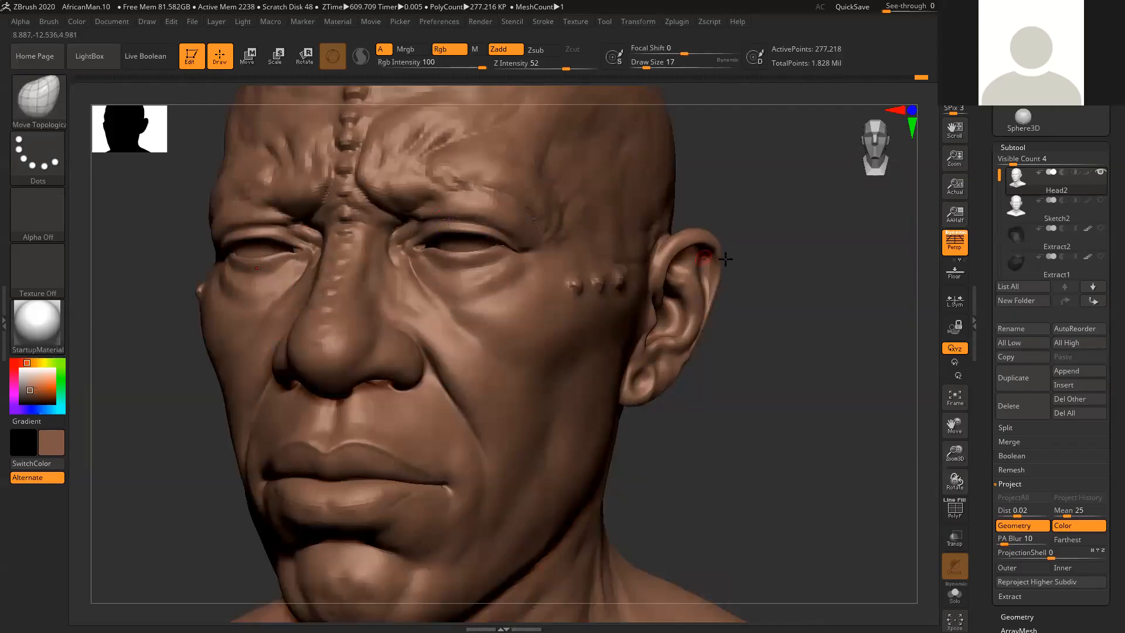
{"action": "left_click_drag", "start_coordinate": [485, 221], "coordinate": [427, 222], "text": "shift"}
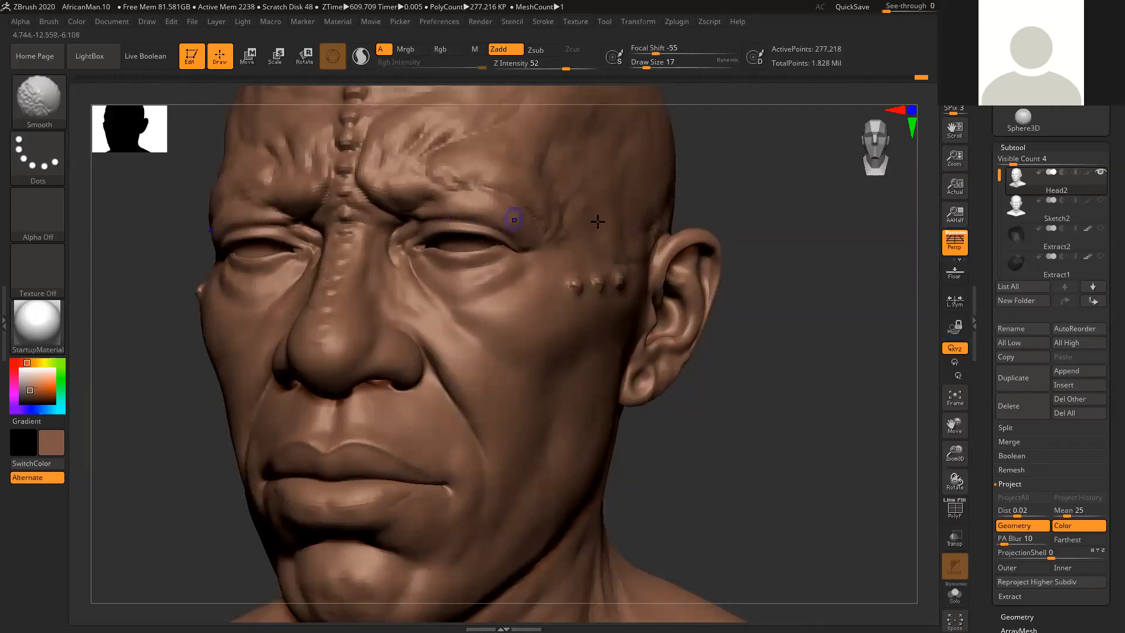
- Shape and smooth the eyelids around the outer eye corner, working from below the face
{"action": "mouse_move", "coordinate": [768, 202]}
{"action": "left_mouse_down"}
{"action": "mouse_move", "coordinate": [766, 252]}
{"action": "mouse_move", "coordinate": [719, 259]}
{"action": "left_mouse_up"}
{"action": "left_click_drag", "start_coordinate": [414, 231], "coordinate": [411, 270], "text": "shift"}
{"action": "left_click_drag", "start_coordinate": [680, 258], "coordinate": [672, 285]}
{"action": "left_click_drag", "start_coordinate": [417, 234], "coordinate": [415, 271], "text": "shift"}
{"action": "left_click_drag", "start_coordinate": [319, 276], "coordinate": [380, 284], "text": "shift"}
{"action": "left_click_drag", "start_coordinate": [686, 294], "coordinate": [678, 258]}
{"action": "left_click_drag", "start_coordinate": [321, 274], "coordinate": [376, 276], "text": "shift"}
{"action": "mouse_move", "coordinate": [674, 258]}
{"action": "left_mouse_down"}
{"action": "mouse_move", "coordinate": [703, 266]}
{"action": "mouse_move", "coordinate": [714, 284]}
{"action": "left_mouse_up"}
{"action": "mouse_move", "coordinate": [322, 272]}
{"action": "left_mouse_down", "text": "shift"}
{"action": "mouse_move", "coordinate": [310, 277]}
{"action": "mouse_move", "coordinate": [322, 275]}
{"action": "left_mouse_up", "text": "shift"}
{"action": "mouse_move", "coordinate": [787, 315]}
{"action": "left_mouse_down"}
{"action": "mouse_move", "coordinate": [824, 276]}
{"action": "mouse_move", "coordinate": [781, 271]}
{"action": "left_mouse_up"}
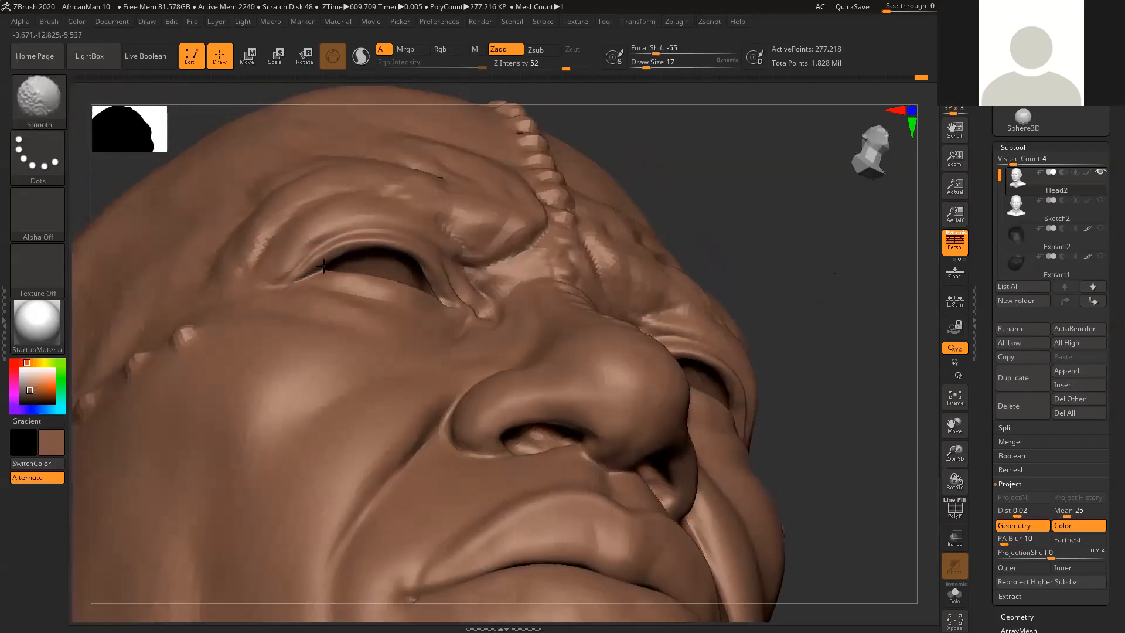
- Smooth the eyelid rims of both eyes from low angles at draw size 17
{"action": "mouse_move", "coordinate": [719, 209]}
{"action": "left_mouse_down"}
{"action": "mouse_move", "coordinate": [734, 206]}
{"action": "mouse_move", "coordinate": [687, 146]}
{"action": "left_mouse_up"}
{"action": "key", "text": "shift"}
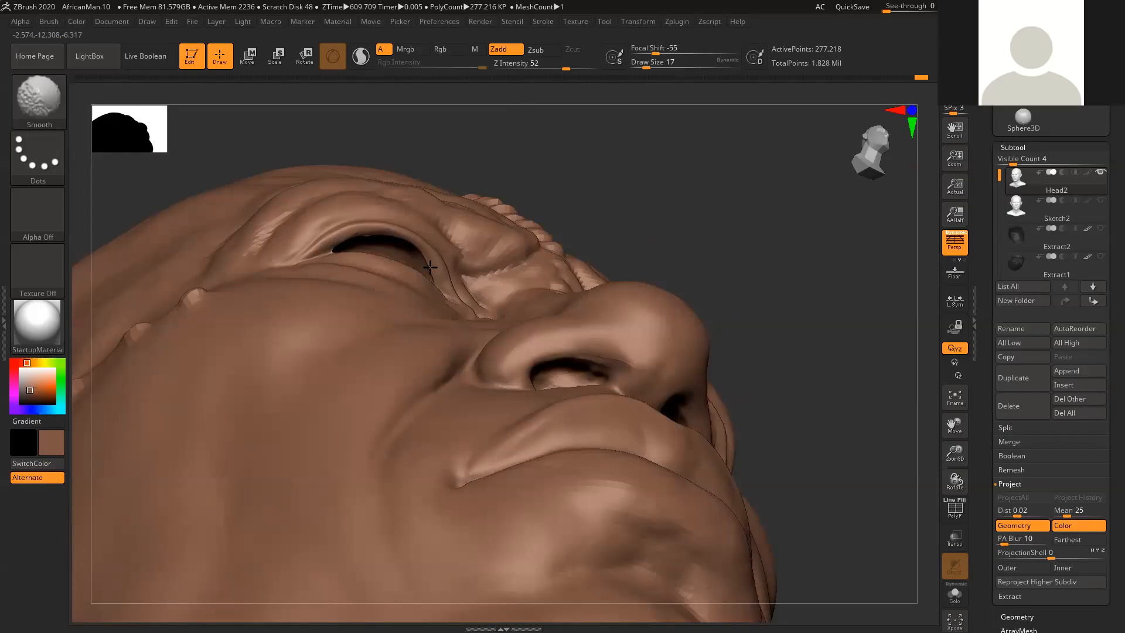
{"action": "mouse_move", "coordinate": [586, 233]}
{"action": "left_mouse_down"}
{"action": "mouse_move", "coordinate": [781, 209]}
{"action": "mouse_move", "coordinate": [799, 236]}
{"action": "mouse_move", "coordinate": [736, 211]}
{"action": "mouse_move", "coordinate": [737, 194]}
{"action": "mouse_move", "coordinate": [743, 235]}
{"action": "mouse_move", "coordinate": [672, 358]}
{"action": "left_mouse_up"}
{"action": "key", "text": "shift"}
{"action": "left_click_drag", "start_coordinate": [730, 321], "coordinate": [743, 317]}
{"action": "left_click_drag", "start_coordinate": [672, 354], "coordinate": [671, 340], "text": "shift"}
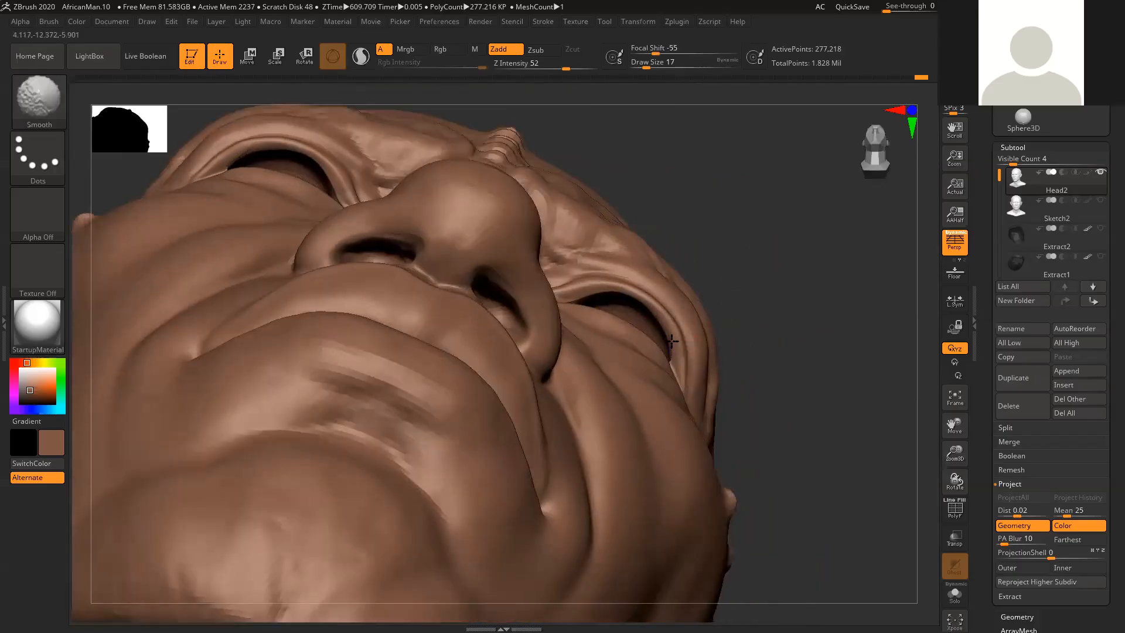
{"action": "mouse_move", "coordinate": [781, 315]}
{"action": "left_mouse_down"}
{"action": "mouse_move", "coordinate": [786, 332]}
{"action": "mouse_move", "coordinate": [679, 349]}
{"action": "left_mouse_up"}
{"action": "key", "text": "shift"}
{"action": "mouse_move", "coordinate": [748, 309]}
{"action": "left_mouse_down"}
{"action": "mouse_move", "coordinate": [756, 291]}
{"action": "mouse_move", "coordinate": [731, 276]}
{"action": "left_mouse_up"}
- Enlarge the draw size to 35 and smooth the outer corner of the eyelid rim from below
{"action": "key", "text": "b"}
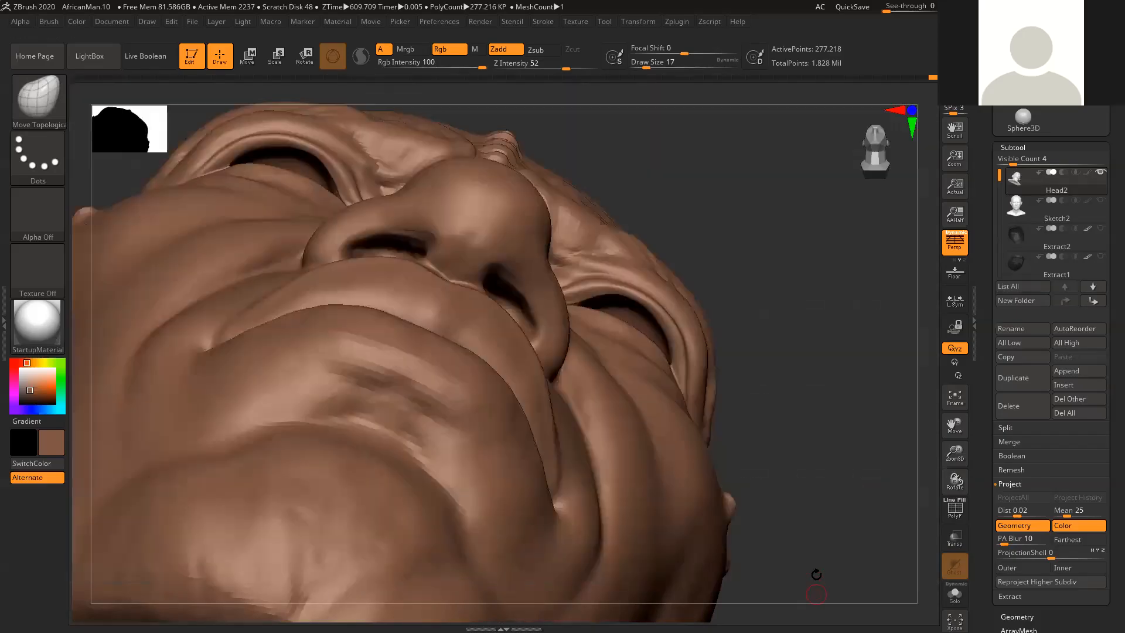
{"action": "mouse_move", "coordinate": [816, 592]}
{"action": "left_mouse_down"}
{"action": "mouse_move", "coordinate": [772, 334]}
{"action": "mouse_move", "coordinate": [616, 295]}
{"action": "left_mouse_up"}
{"action": "key", "text": "space"}
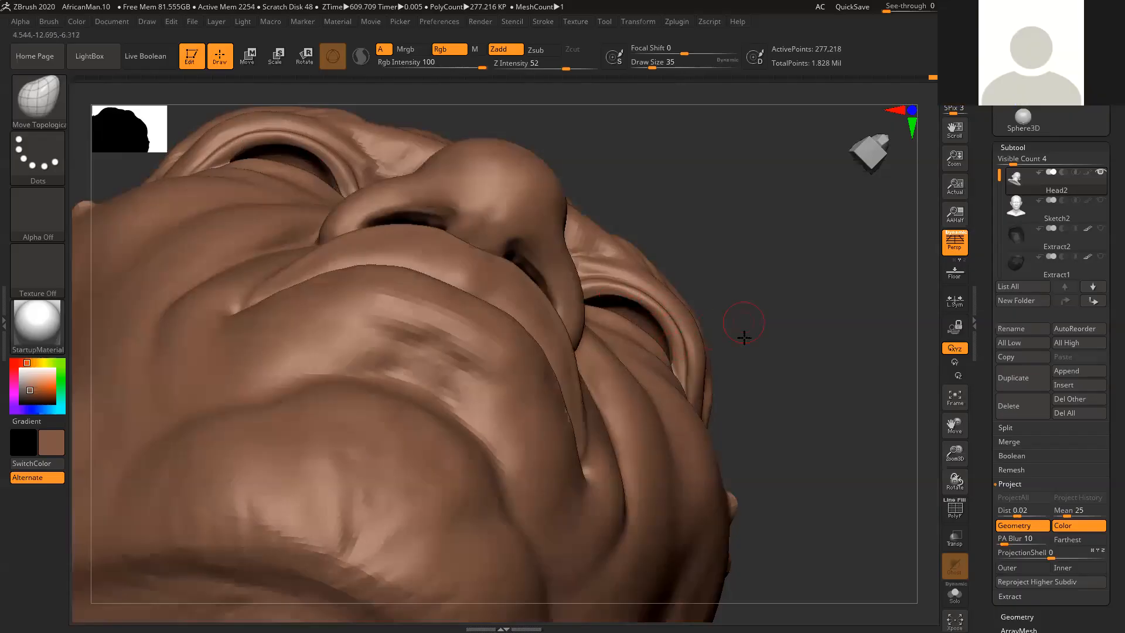
{"action": "left_click_drag", "start_coordinate": [744, 338], "coordinate": [678, 352]}
{"action": "key", "text": "shift"}
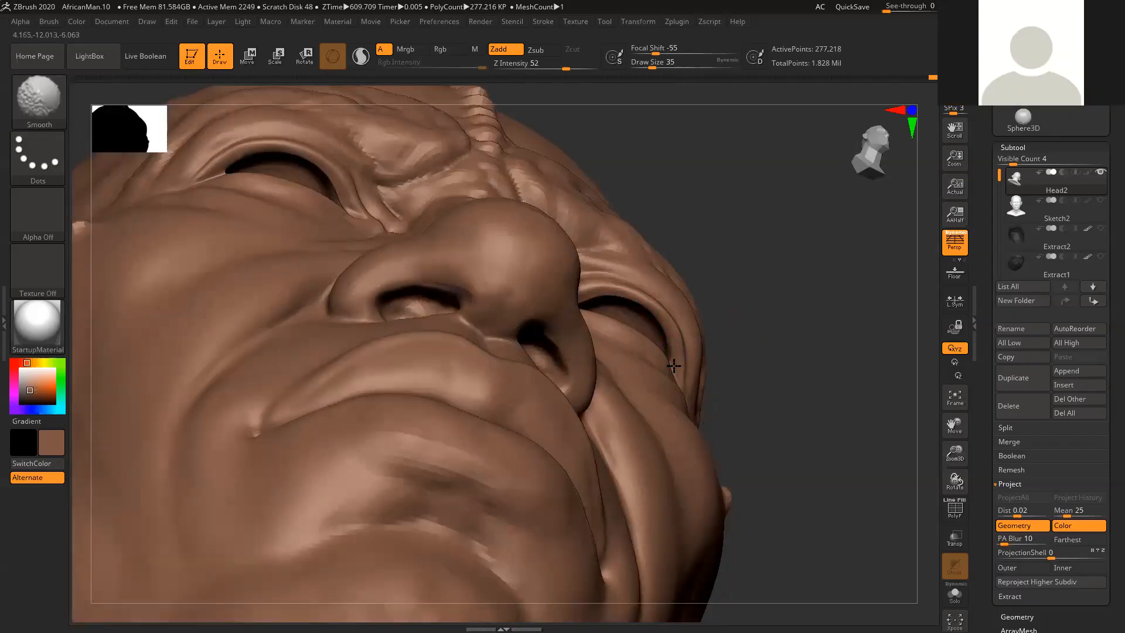
{"action": "mouse_move", "coordinate": [721, 346]}
{"action": "left_mouse_down"}
{"action": "mouse_move", "coordinate": [741, 339]}
{"action": "mouse_move", "coordinate": [672, 360]}
{"action": "left_mouse_up"}
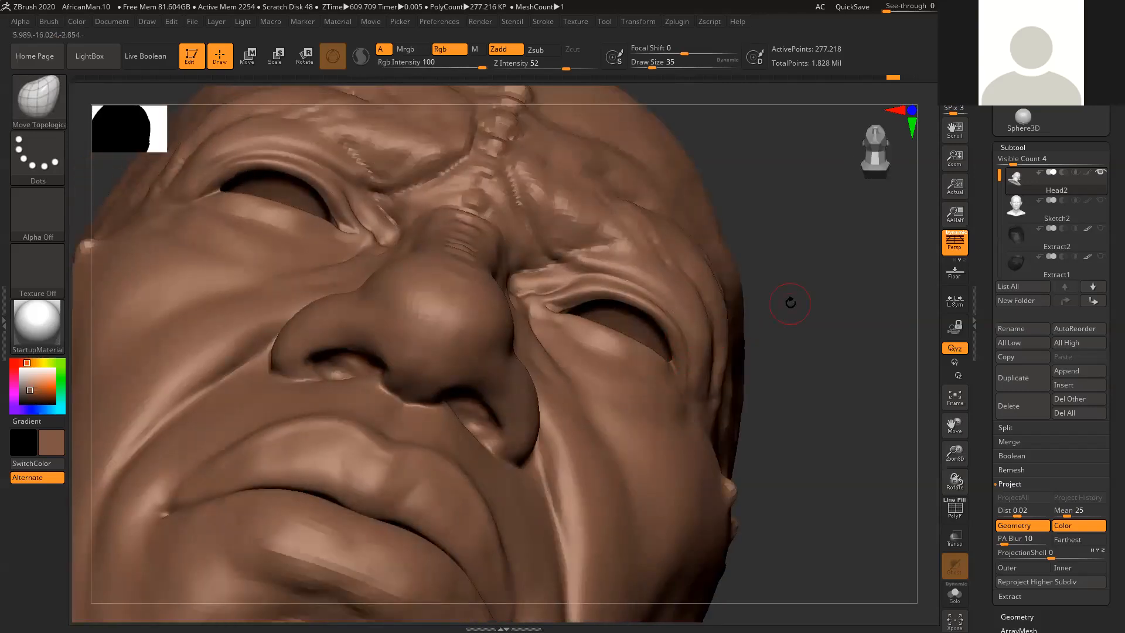
- Adjust the upper eyelid edge near the outer eye corner with Move Topological
{"action": "left_click_drag", "start_coordinate": [839, 331], "coordinate": [762, 340]}
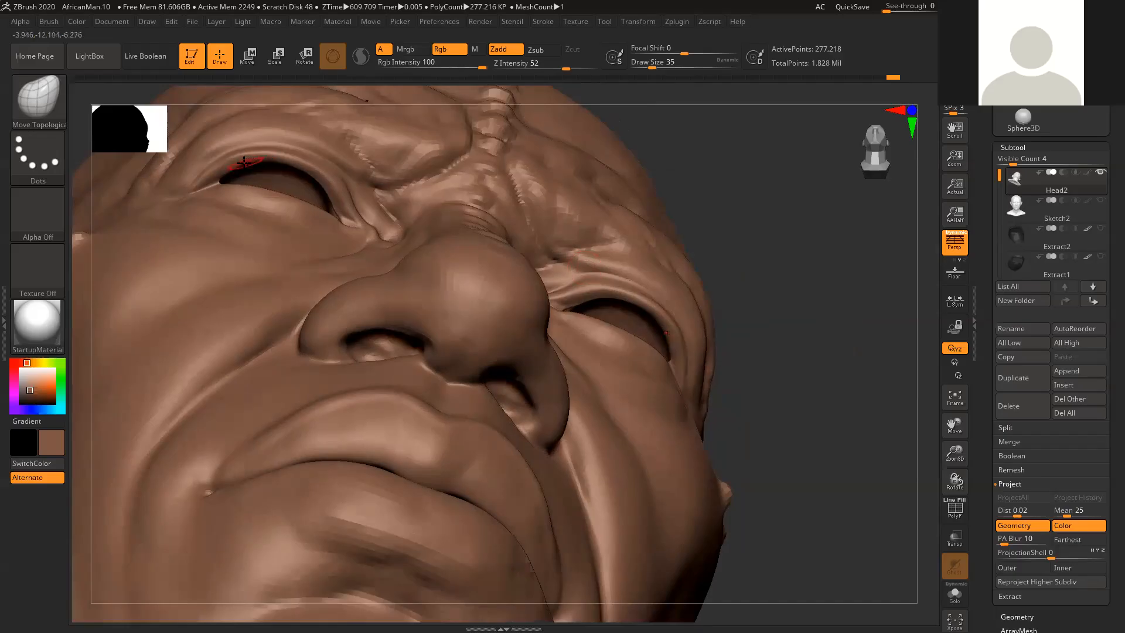
{"action": "left_click_drag", "start_coordinate": [834, 341], "coordinate": [820, 299]}
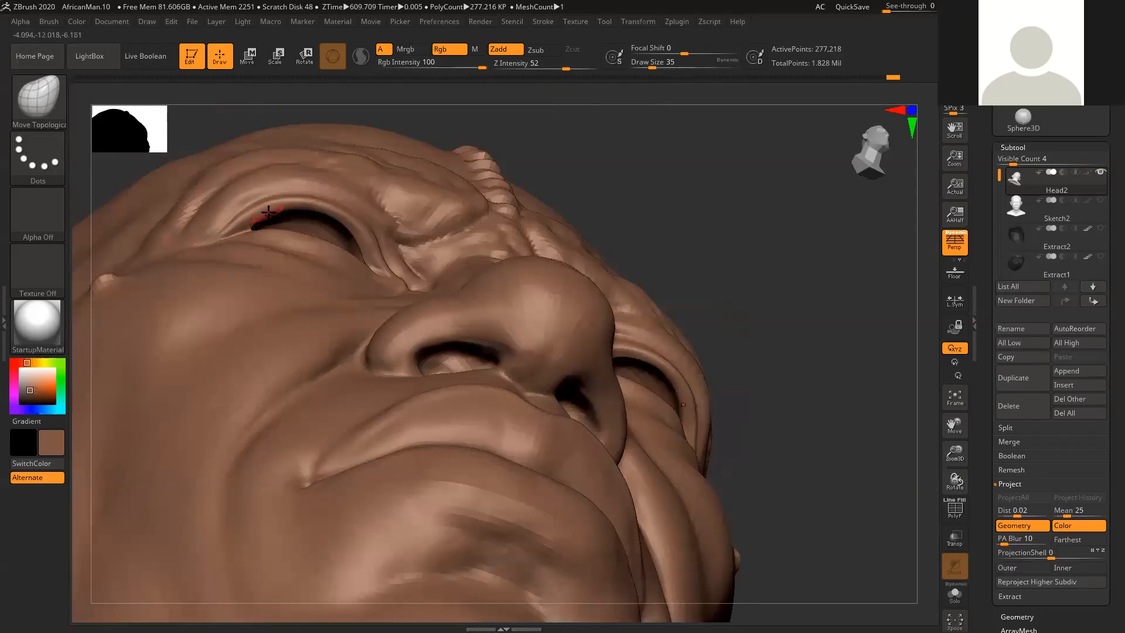
{"action": "right_click_drag", "start_coordinate": [530, 180], "coordinate": [661, 195]}
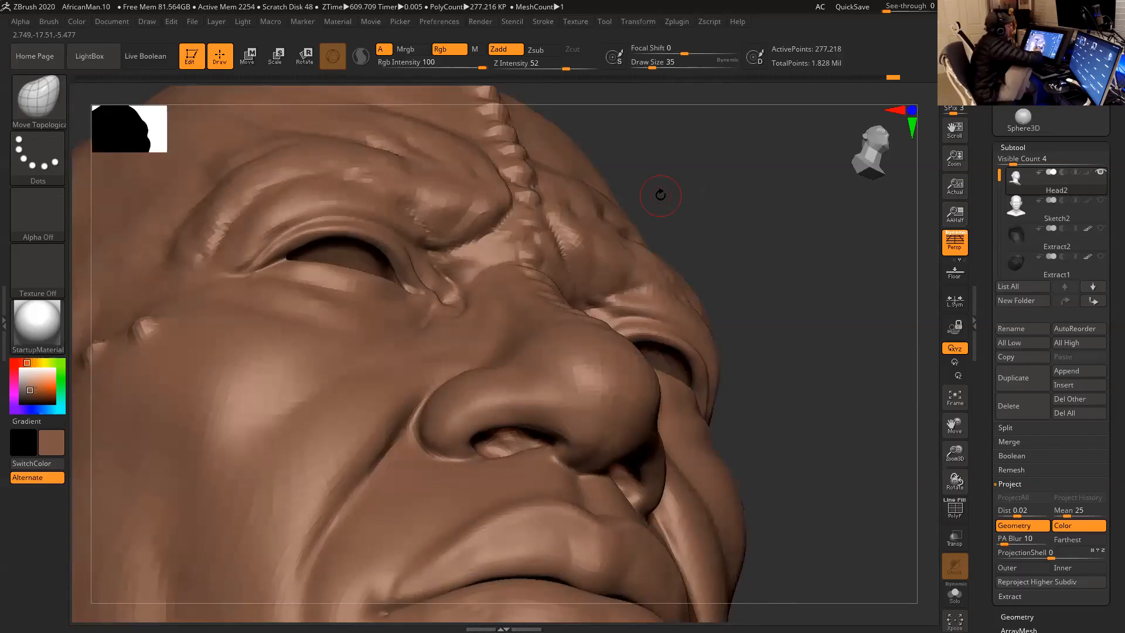
- Shape and smooth the front end of the nostril opening from below
{"action": "right_click_drag", "start_coordinate": [659, 191], "coordinate": [739, 316]}
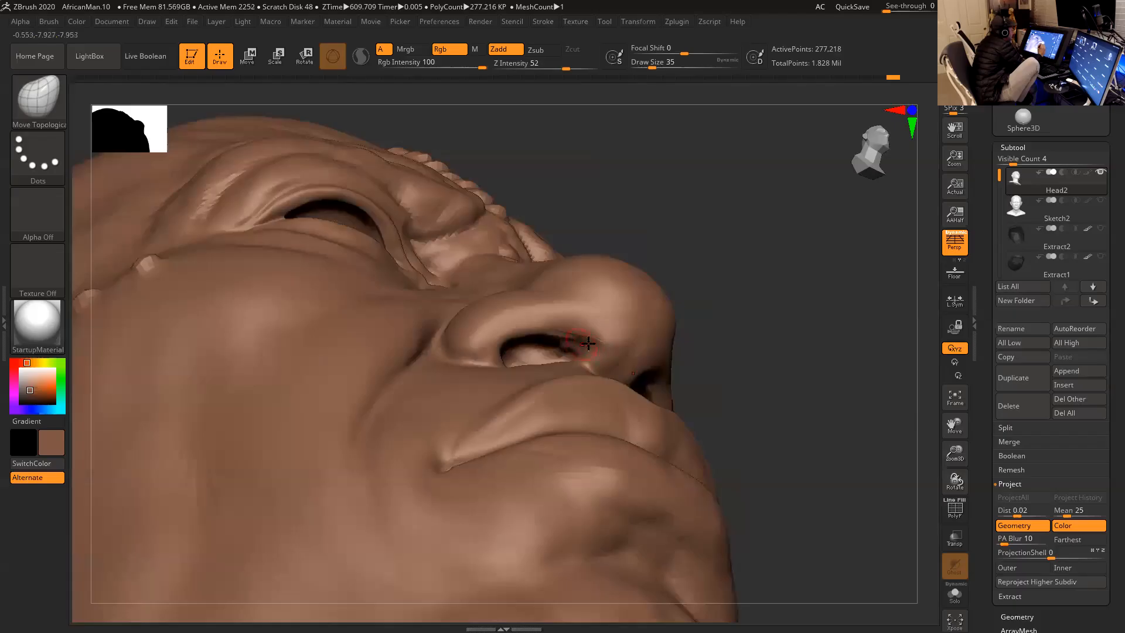
{"action": "key", "text": "shift"}
{"action": "left_click_drag", "start_coordinate": [602, 339], "coordinate": [598, 353], "text": "shift"}
{"action": "mouse_move", "coordinate": [744, 335]}
{"action": "left_mouse_down"}
{"action": "mouse_move", "coordinate": [763, 344]}
{"action": "mouse_move", "coordinate": [771, 327]}
{"action": "mouse_move", "coordinate": [780, 338]}
{"action": "left_mouse_up"}
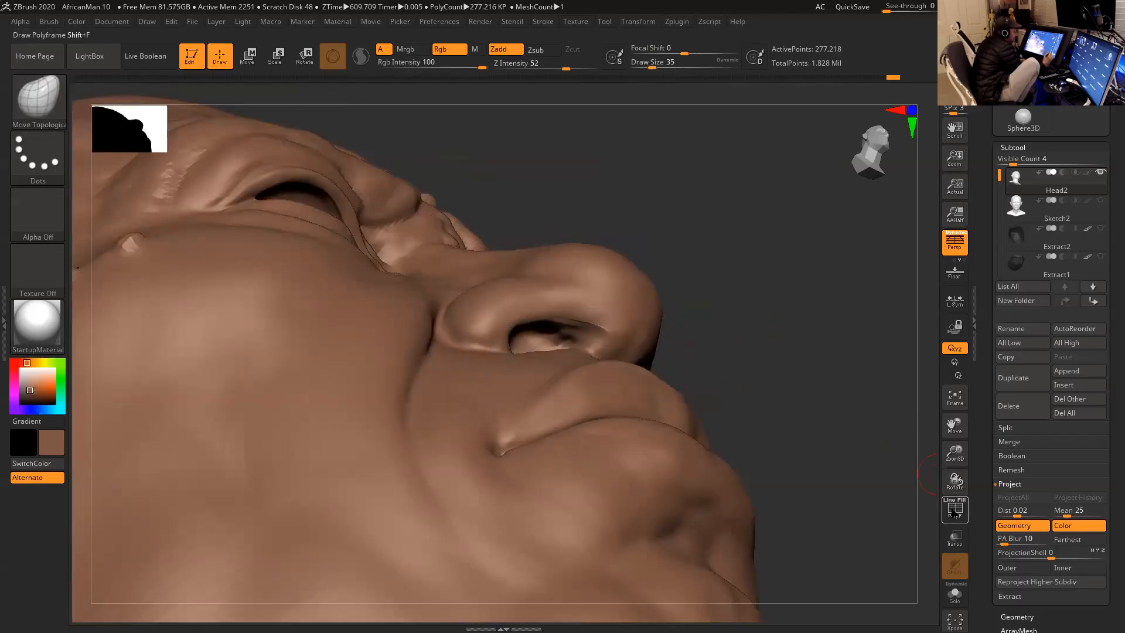
- Show the head's polyframe and step the mesh down two subdivision levels
{"action": "left_click", "coordinate": [955, 508]}
{"action": "key", "text": "shift+d"}
{"action": "key", "text": "shift+d"}
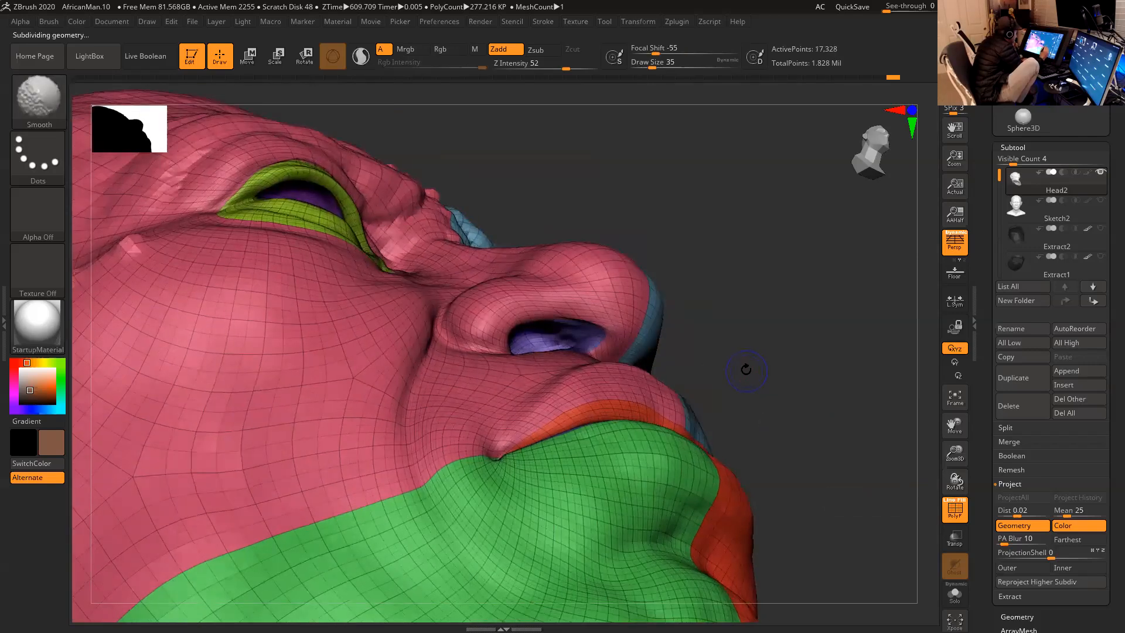
- Smooth the nostril rim on the low-resolution mesh and refine its opening with Move Topological
{"action": "left_click_drag", "start_coordinate": [757, 341], "coordinate": [754, 337]}
{"action": "mouse_move", "coordinate": [609, 336]}
{"action": "left_mouse_down", "text": "shift"}
{"action": "mouse_move", "coordinate": [616, 328]}
{"action": "mouse_move", "coordinate": [608, 341]}
{"action": "left_mouse_up", "text": "shift"}
{"action": "left_click_drag", "start_coordinate": [674, 291], "coordinate": [684, 322]}
{"action": "left_click_drag", "start_coordinate": [607, 330], "coordinate": [604, 337], "text": "shift"}
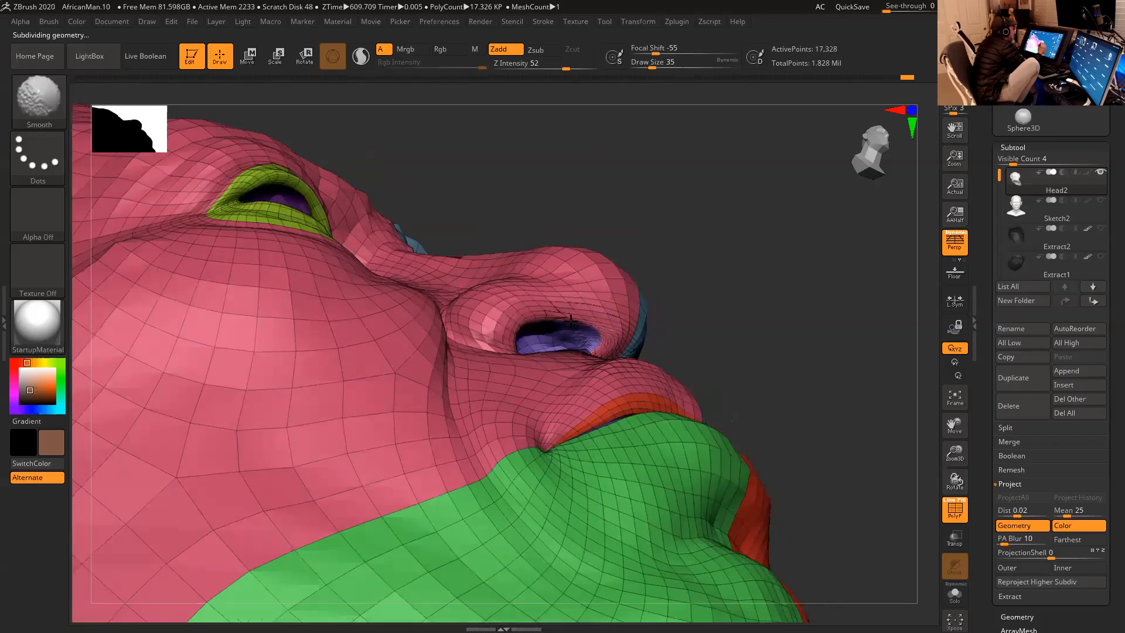
{"action": "left_click_drag", "start_coordinate": [673, 272], "coordinate": [534, 368]}
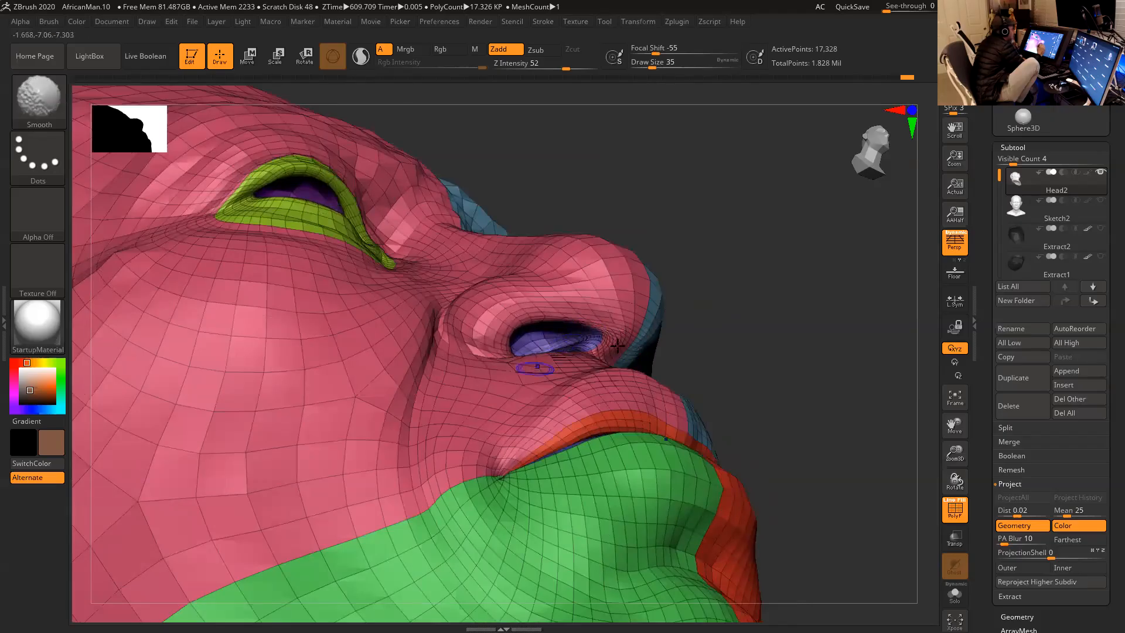
{"action": "left_click_drag", "start_coordinate": [739, 322], "coordinate": [753, 357]}
{"action": "left_click_drag", "start_coordinate": [584, 341], "coordinate": [564, 351], "text": "shift"}
{"action": "mouse_move", "coordinate": [680, 345]}
{"action": "left_mouse_down"}
{"action": "mouse_move", "coordinate": [728, 294]}
{"action": "mouse_move", "coordinate": [665, 309]}
{"action": "left_mouse_up"}
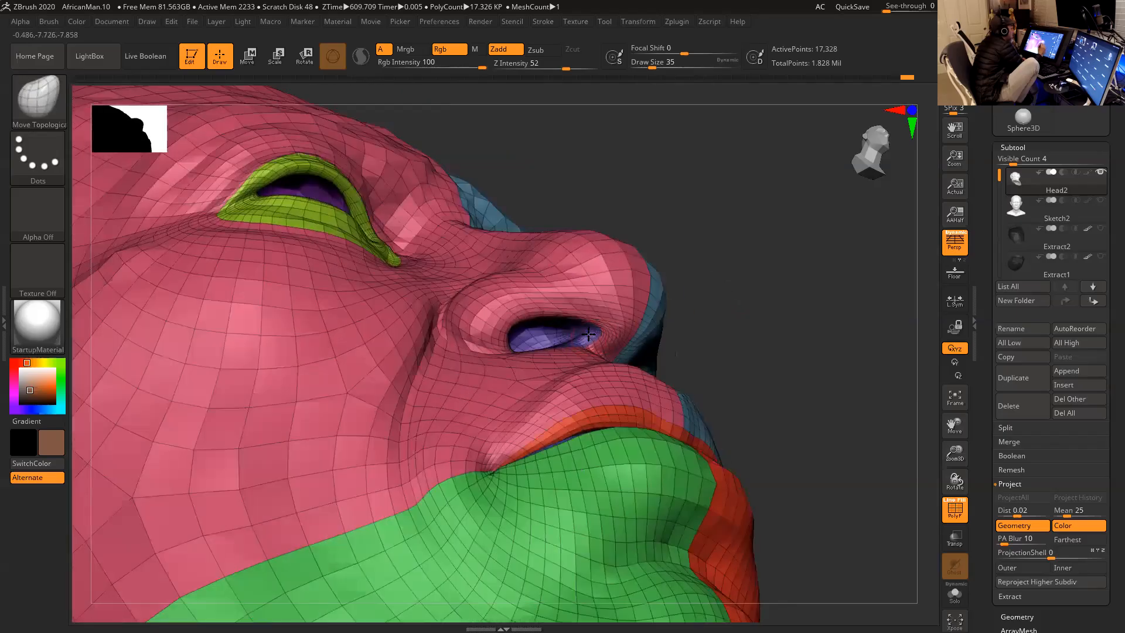
{"action": "left_click_drag", "start_coordinate": [725, 293], "coordinate": [727, 324]}
{"action": "mouse_move", "coordinate": [620, 326]}
{"action": "left_mouse_down", "text": "shift"}
{"action": "mouse_move", "coordinate": [590, 343]}
{"action": "mouse_move", "coordinate": [586, 320]}
{"action": "mouse_move", "coordinate": [531, 310]}
{"action": "mouse_move", "coordinate": [498, 316]}
{"action": "mouse_move", "coordinate": [490, 338]}
{"action": "left_mouse_up", "text": "shift"}
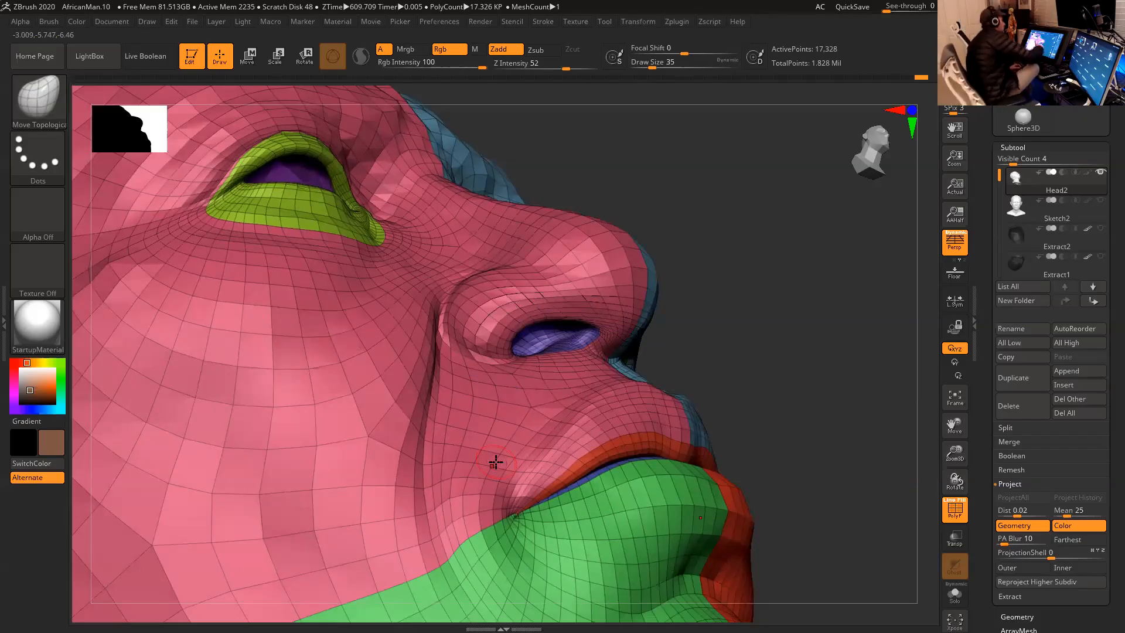
- Adjust the crease behind the nostril wing with Move Topological at a draw size of 44
{"action": "mouse_move", "coordinate": [728, 281]}
{"action": "left_mouse_down"}
{"action": "mouse_move", "coordinate": [776, 284]}
{"action": "mouse_move", "coordinate": [669, 270]}
{"action": "left_mouse_up"}
{"action": "key", "text": "space"}
{"action": "left_click", "coordinate": [520, 311]}
{"action": "key", "text": "space"}
{"action": "left_click_drag", "start_coordinate": [504, 292], "coordinate": [500, 291]}
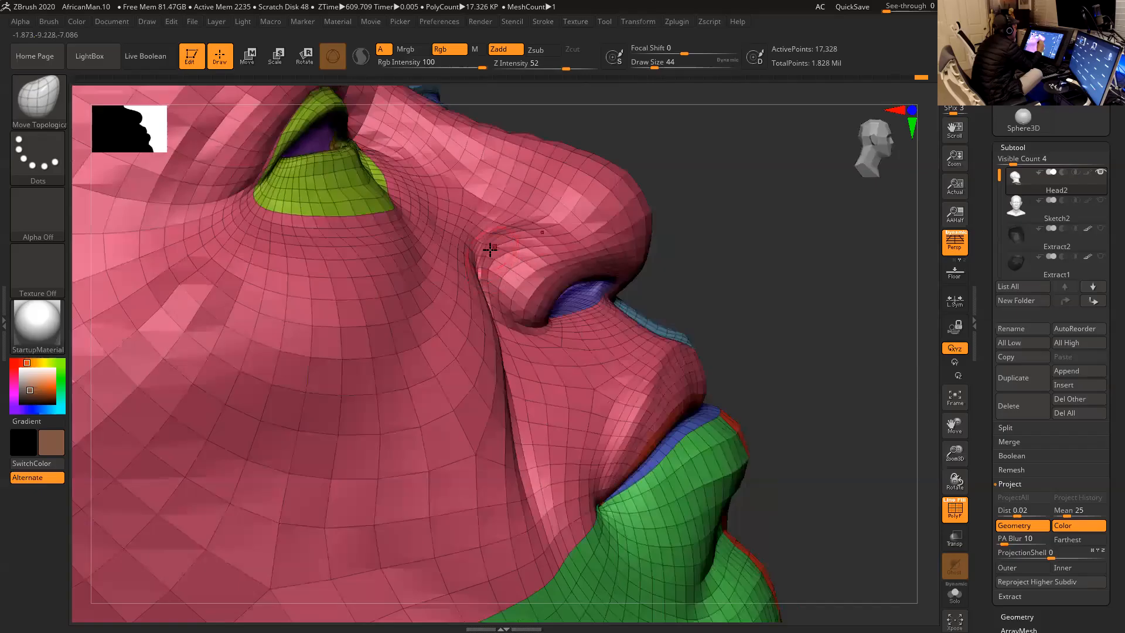
{"action": "left_click_drag", "start_coordinate": [741, 249], "coordinate": [504, 262]}
{"action": "left_click_drag", "start_coordinate": [711, 246], "coordinate": [504, 259]}
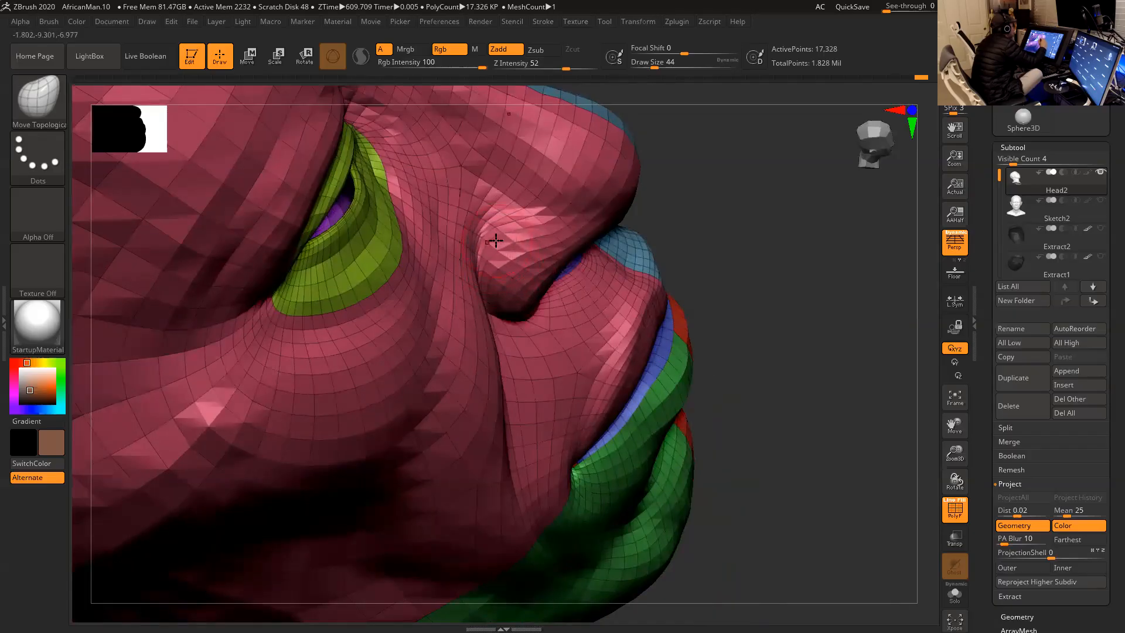
- Reposition and smooth the upper back edge of the nostril wing where it meets the cheek
{"action": "left_click_drag", "start_coordinate": [675, 236], "coordinate": [495, 252]}
{"action": "key", "text": "shift"}
{"action": "mouse_move", "coordinate": [499, 266]}
{"action": "left_mouse_down", "text": "shift"}
{"action": "mouse_move", "coordinate": [525, 248]}
{"action": "mouse_move", "coordinate": [514, 300]}
{"action": "mouse_move", "coordinate": [532, 248]}
{"action": "left_mouse_up", "text": "shift"}
{"action": "left_click_drag", "start_coordinate": [705, 244], "coordinate": [652, 251]}
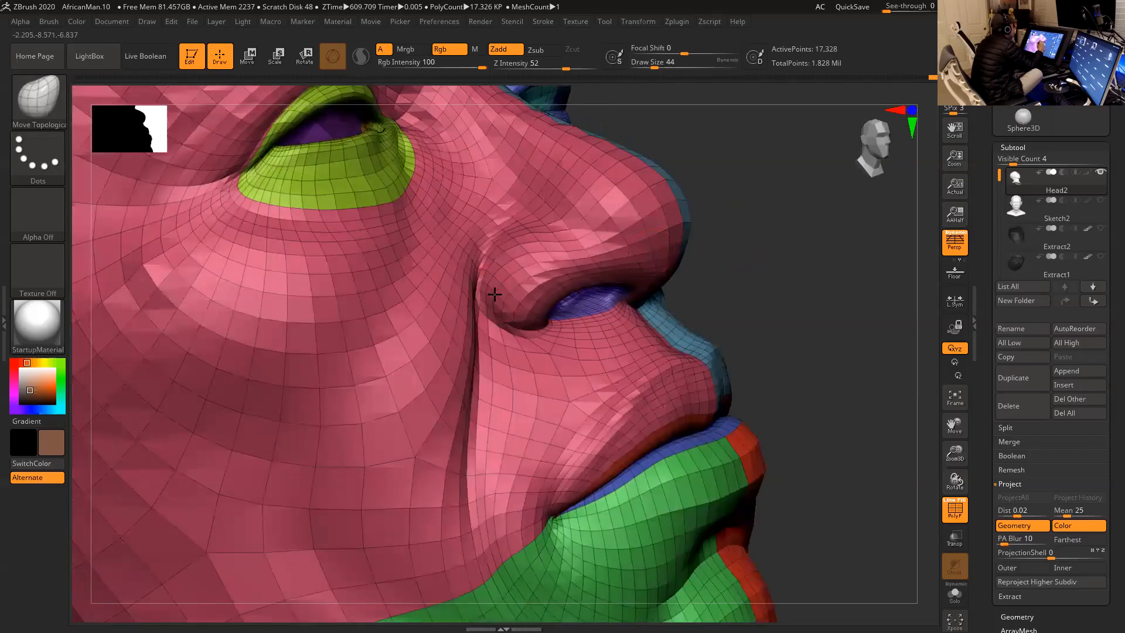
{"action": "mouse_move", "coordinate": [754, 259]}
{"action": "left_mouse_down"}
{"action": "mouse_move", "coordinate": [721, 264]}
{"action": "mouse_move", "coordinate": [769, 269]}
{"action": "mouse_move", "coordinate": [741, 271]}
{"action": "left_mouse_up"}
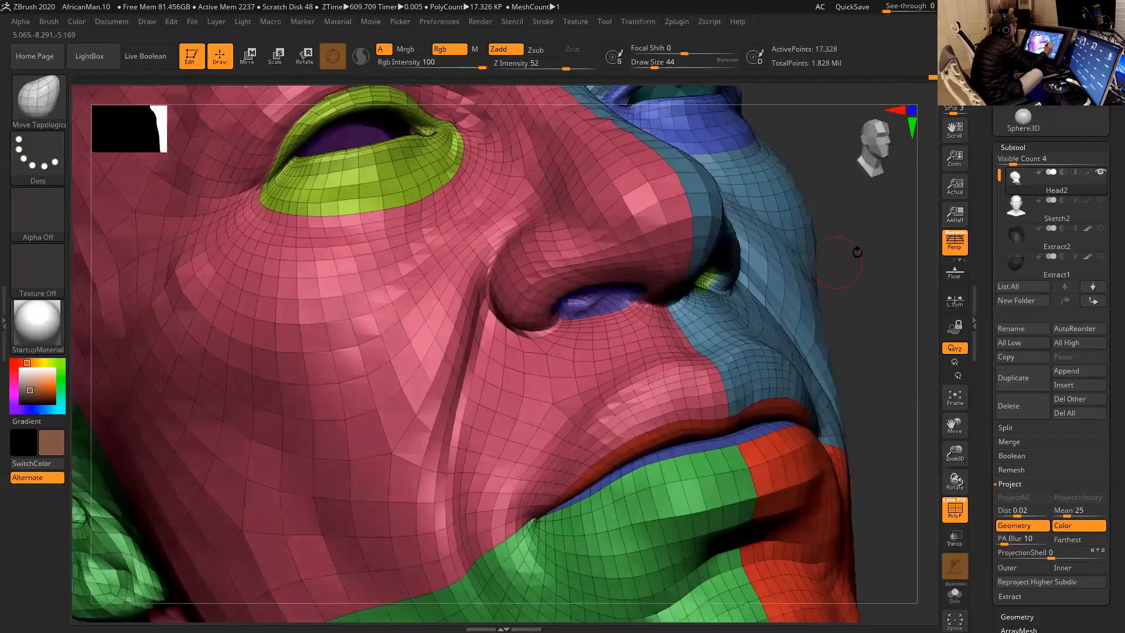
- Smooth and refine the lower rim of the nostril opening from below and from the side
{"action": "left_click_drag", "start_coordinate": [834, 229], "coordinate": [824, 260], "text": "alt"}
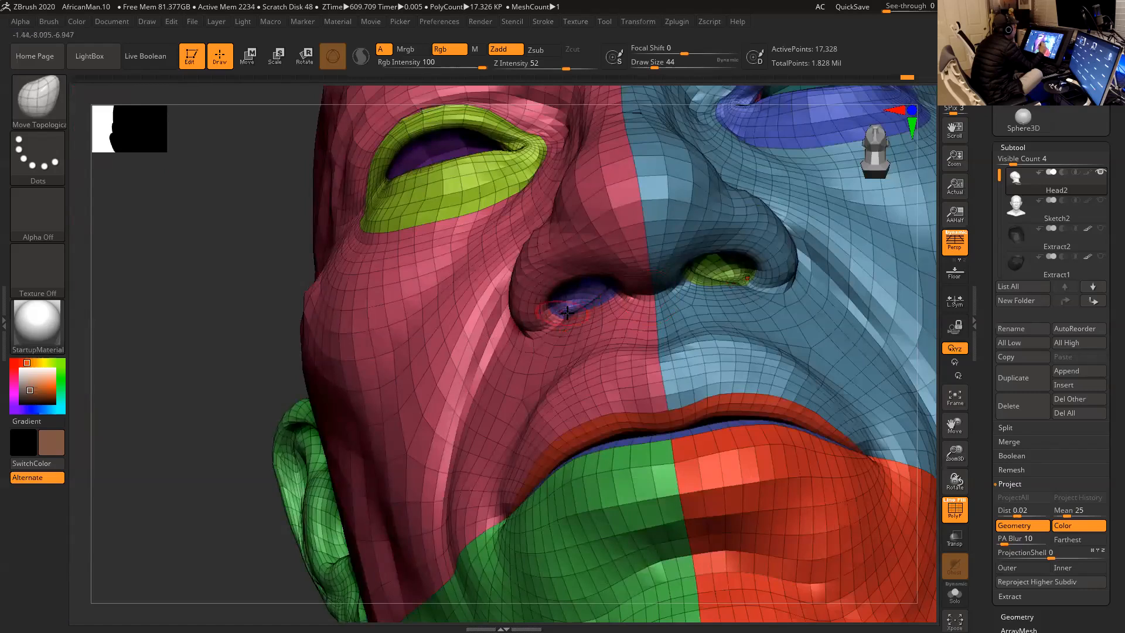
{"action": "key", "text": "shift"}
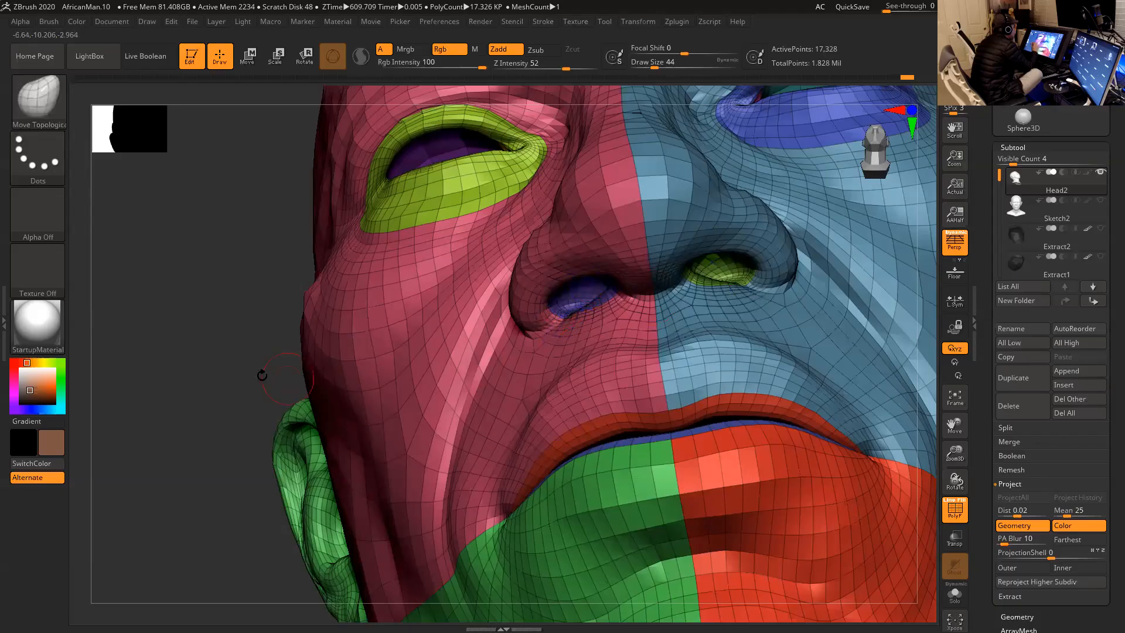
{"action": "left_click_drag", "start_coordinate": [256, 369], "coordinate": [317, 359]}
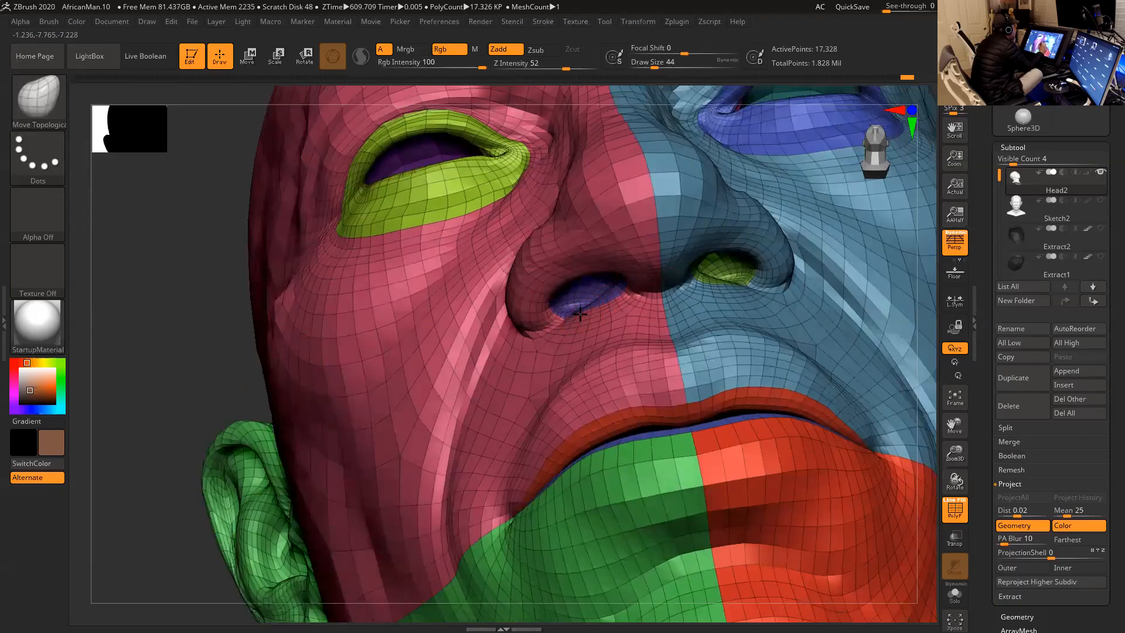
{"action": "left_click_drag", "start_coordinate": [233, 372], "coordinate": [275, 359]}
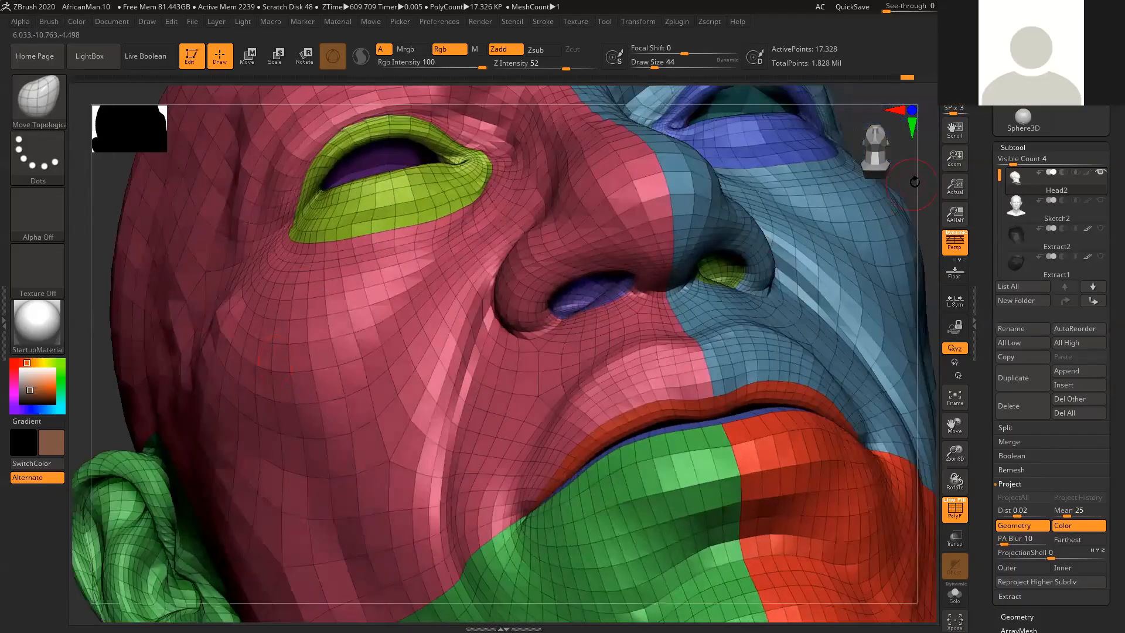
{"action": "left_click_drag", "start_coordinate": [915, 181], "coordinate": [933, 175]}
{"action": "left_click_drag", "start_coordinate": [854, 213], "coordinate": [893, 204]}
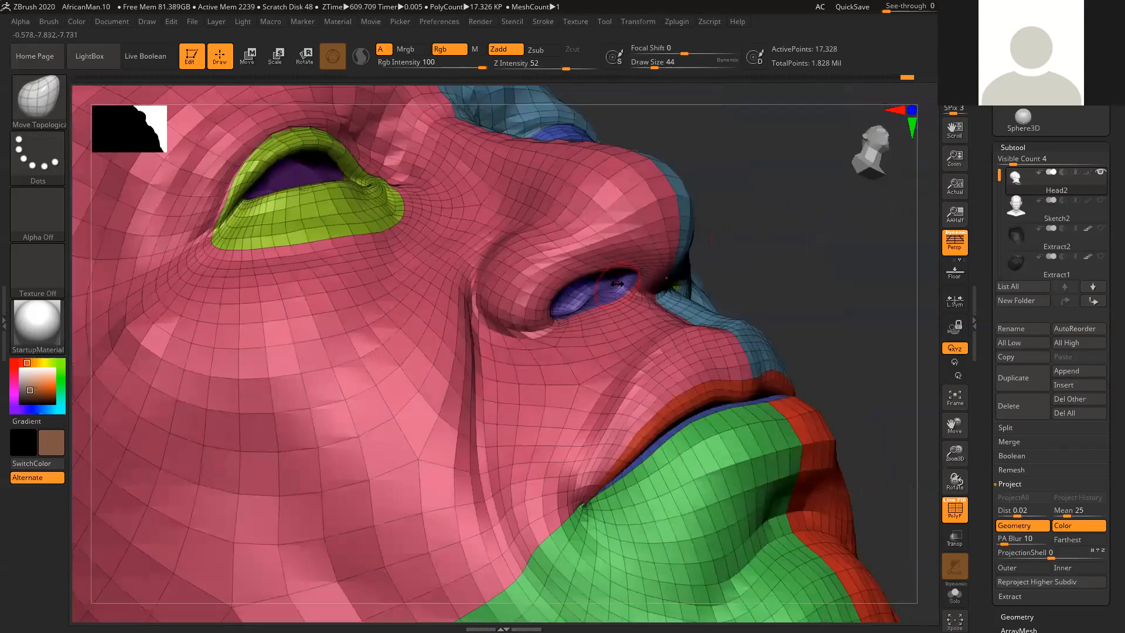
{"action": "left_click_drag", "start_coordinate": [784, 226], "coordinate": [762, 230]}
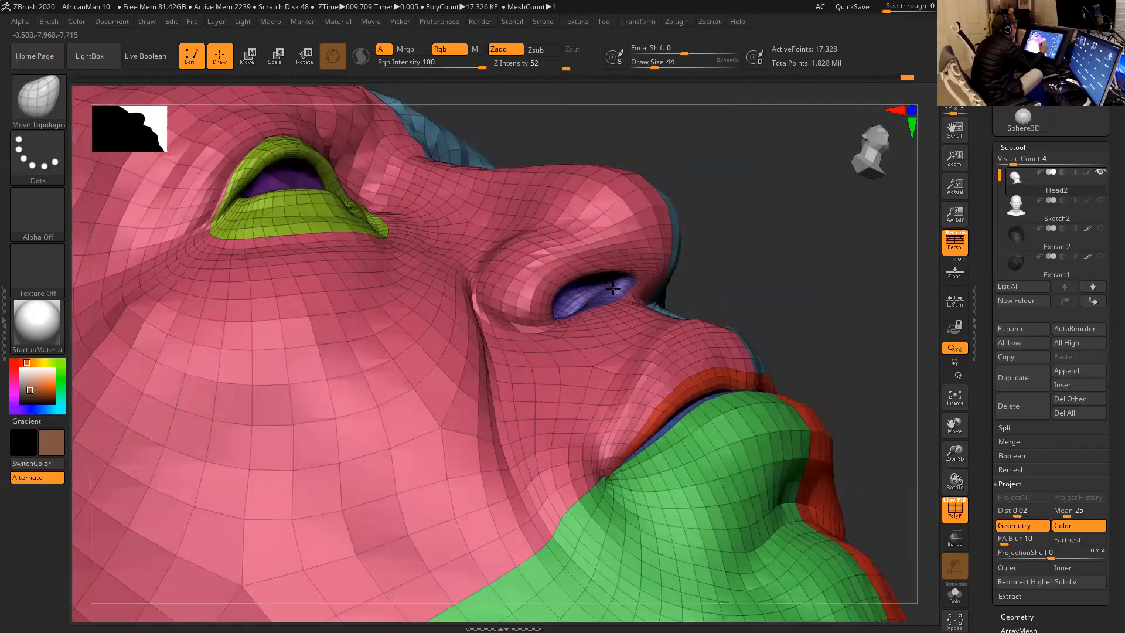
- Adjust the inner end of the nostril opening beside the columella at a draw size of 56
{"action": "left_click_drag", "start_coordinate": [826, 250], "coordinate": [759, 266]}
{"action": "left_click_drag", "start_coordinate": [91, 314], "coordinate": [121, 252]}
{"action": "key", "text": "space"}
{"action": "left_click", "coordinate": [603, 300]}
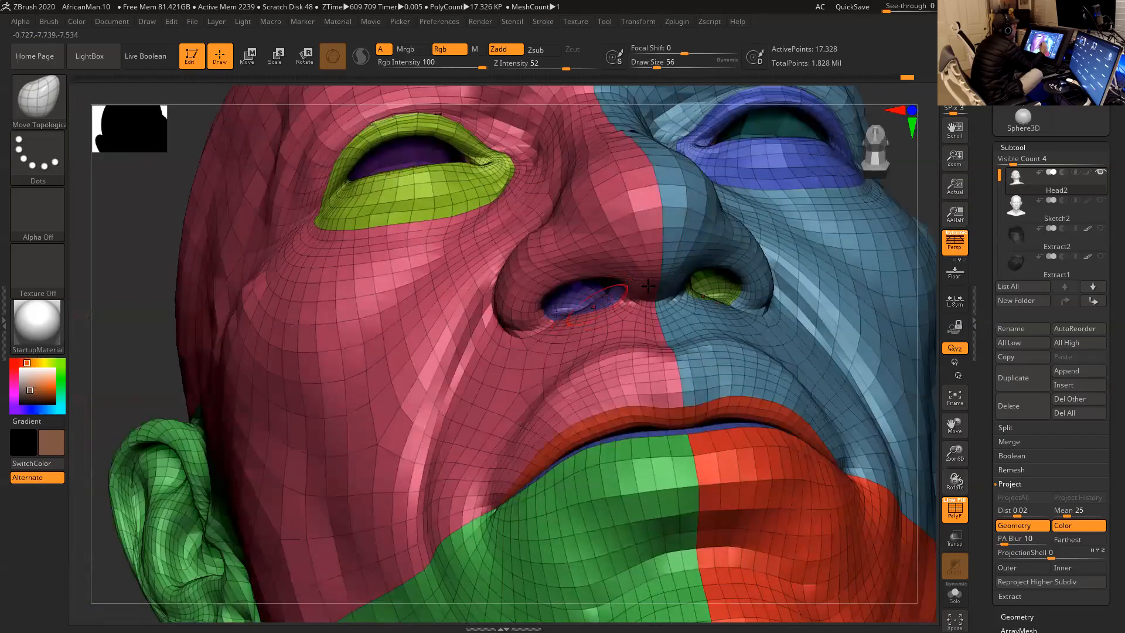
- Step the head up two subdivision levels and hide its polyframe
{"action": "left_click_drag", "start_coordinate": [870, 205], "coordinate": [850, 276], "text": "alt"}
{"action": "key", "text": "d"}
{"action": "key", "text": "d"}
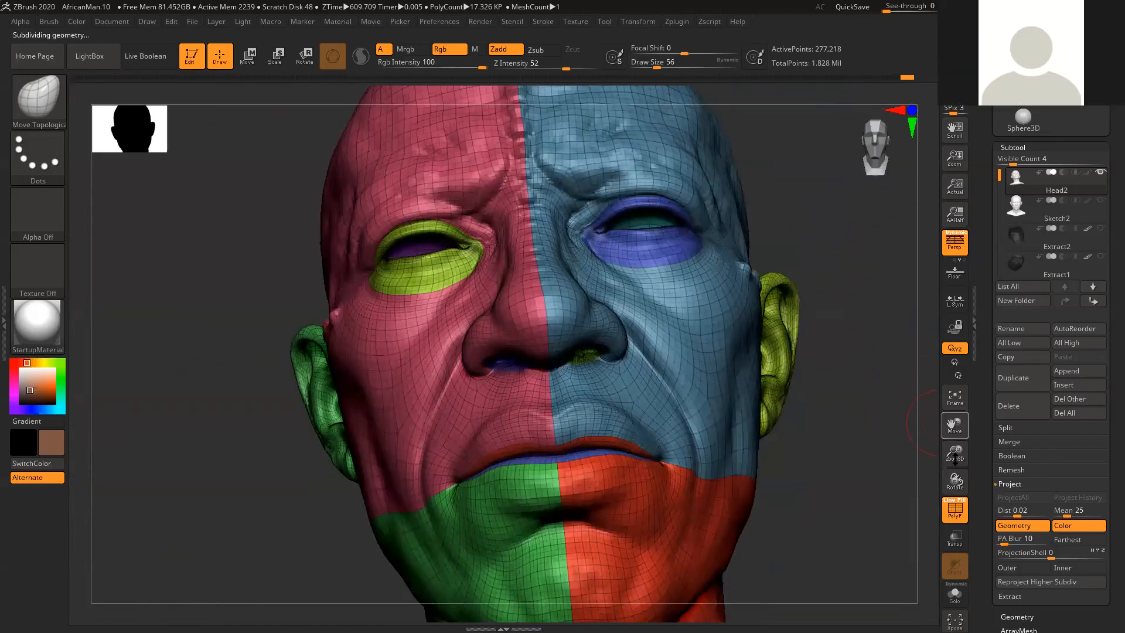
{"action": "left_click", "coordinate": [958, 515]}
{"action": "mouse_move", "coordinate": [856, 427]}
{"action": "left_mouse_down"}
{"action": "mouse_move", "coordinate": [832, 423]}
{"action": "mouse_move", "coordinate": [853, 456]}
{"action": "left_mouse_up"}
- Undo the last edit and smooth the lower nasolabial fold near the mouth corner at a draw size of 39
{"action": "key", "text": "space"}
{"action": "left_click_drag", "start_coordinate": [572, 330], "coordinate": [579, 332]}
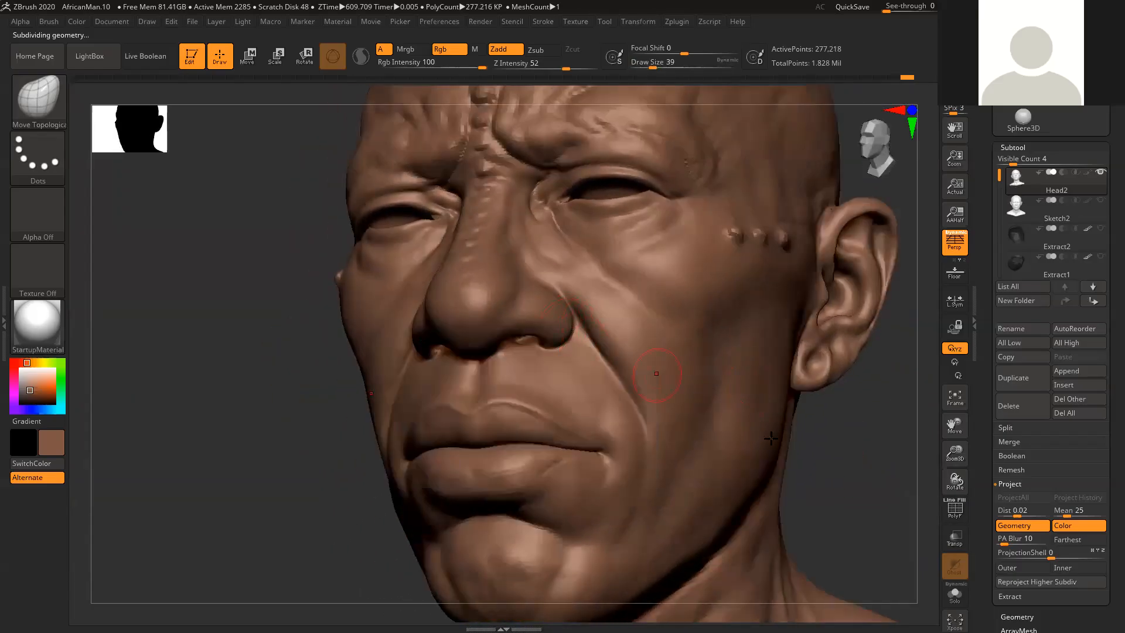
{"action": "left_click_drag", "start_coordinate": [877, 457], "coordinate": [774, 512]}
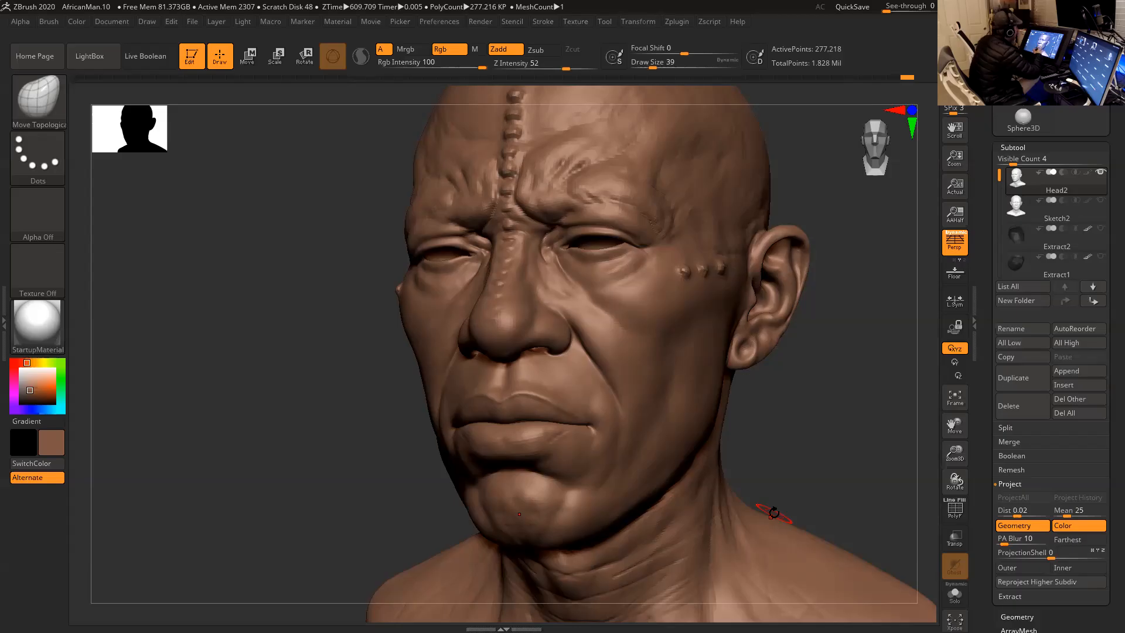
{"action": "mouse_move", "coordinate": [809, 397]}
{"action": "left_mouse_down"}
{"action": "mouse_move", "coordinate": [808, 423]}
{"action": "mouse_move", "coordinate": [808, 379]}
{"action": "left_mouse_up"}
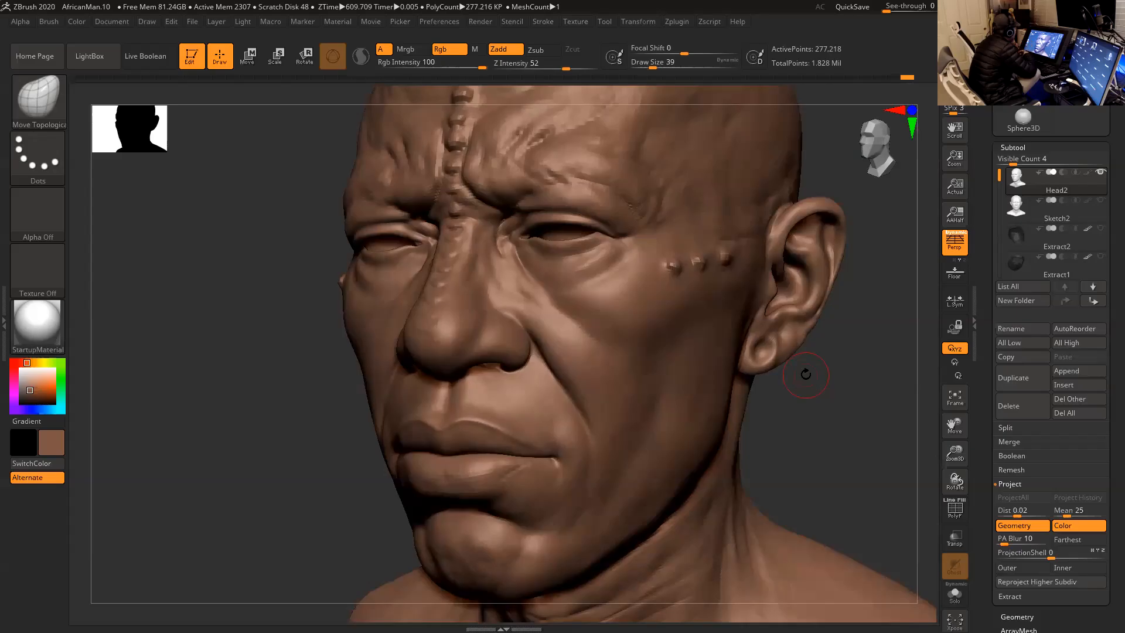
{"action": "key", "text": "ctrl+z"}
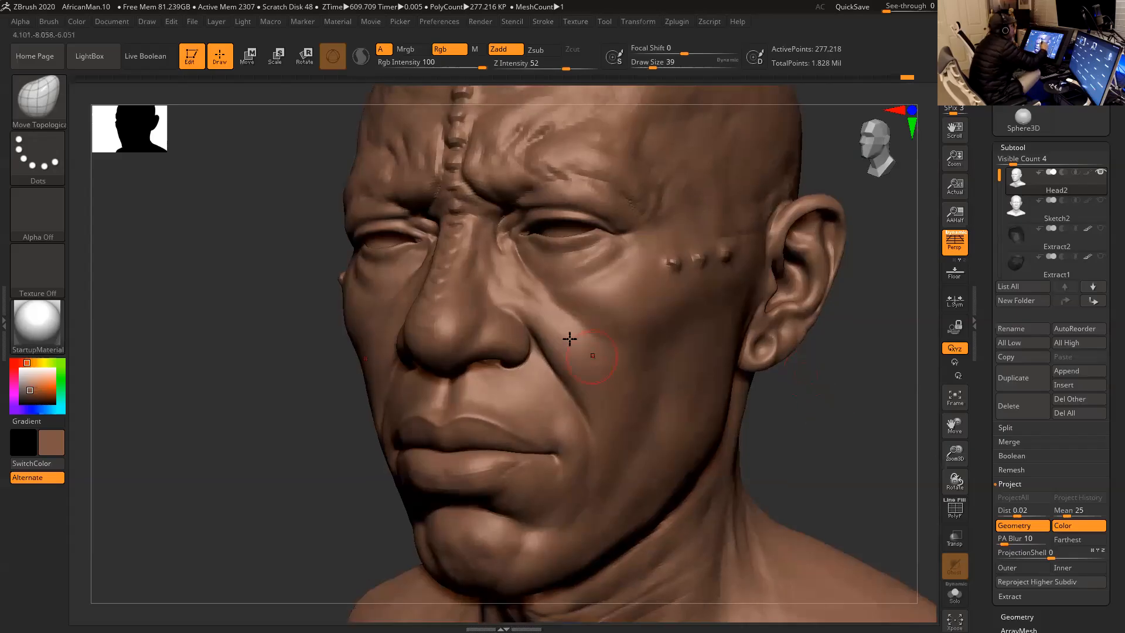
{"action": "key", "text": "shift"}
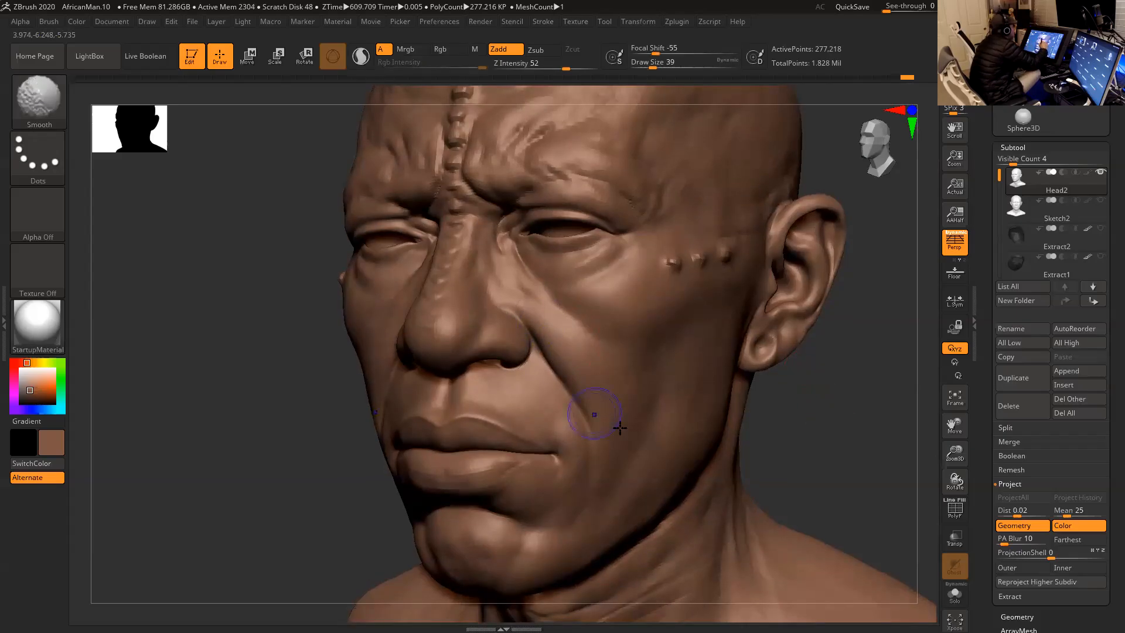
{"action": "mouse_move", "coordinate": [580, 410]}
{"action": "left_mouse_down", "text": "shift"}
{"action": "mouse_move", "coordinate": [588, 456]}
{"action": "mouse_move", "coordinate": [558, 402]}
{"action": "mouse_move", "coordinate": [553, 434]}
{"action": "left_mouse_up", "text": "shift"}
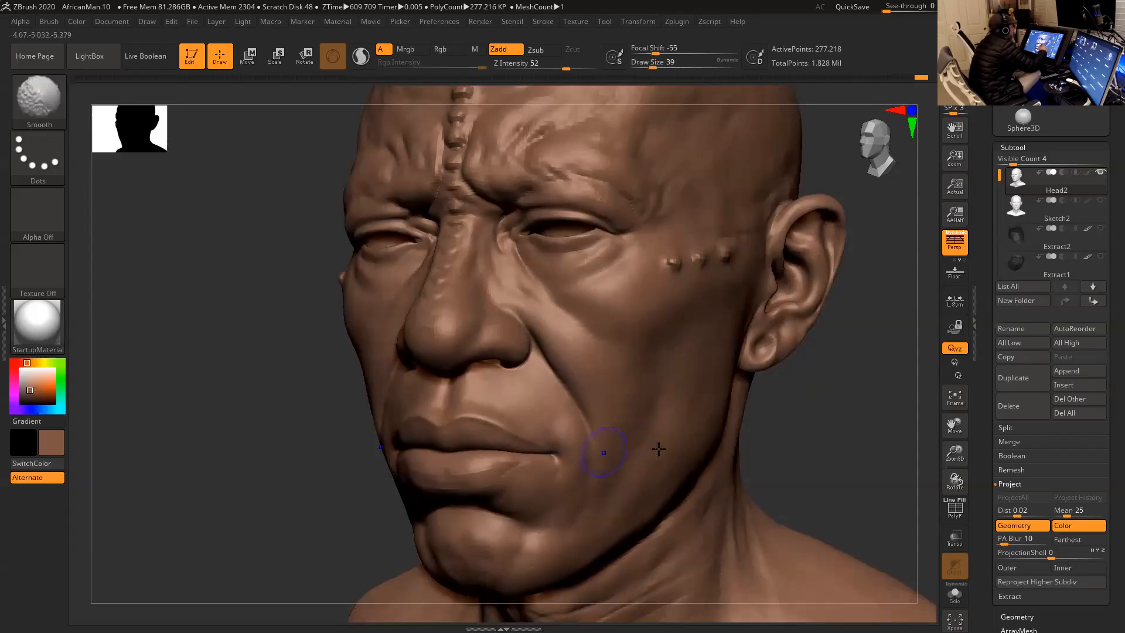
- Adjust the inner cheek beside the nose with Move Topological at a draw size of 31
{"action": "left_click_drag", "start_coordinate": [813, 429], "coordinate": [811, 427], "text": "alt"}
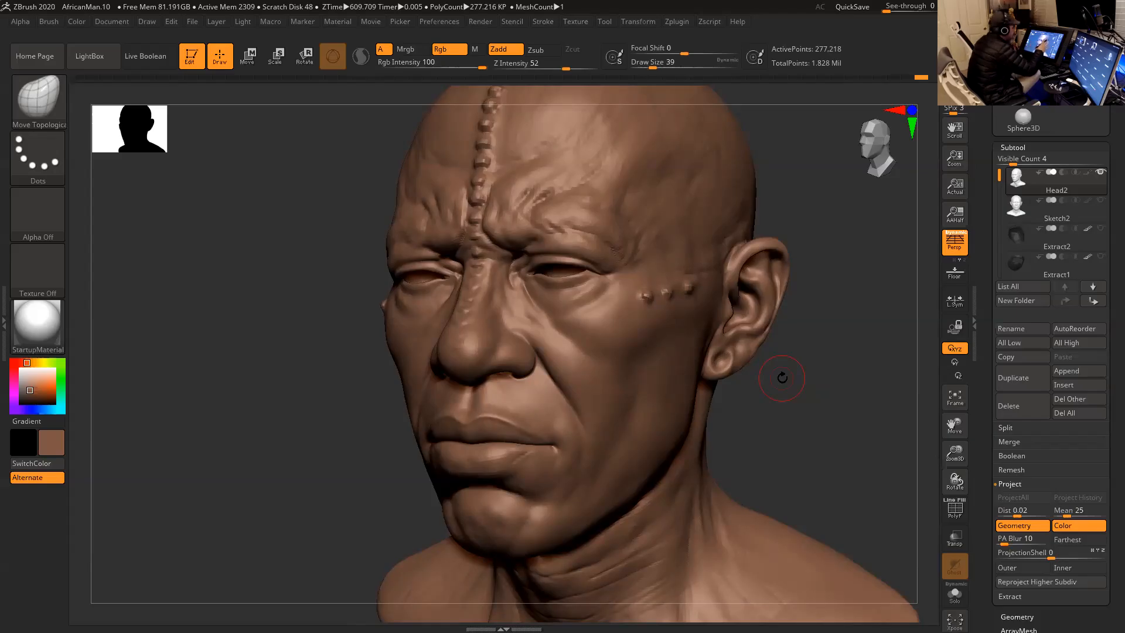
{"action": "left_click_drag", "start_coordinate": [780, 392], "coordinate": [809, 389]}
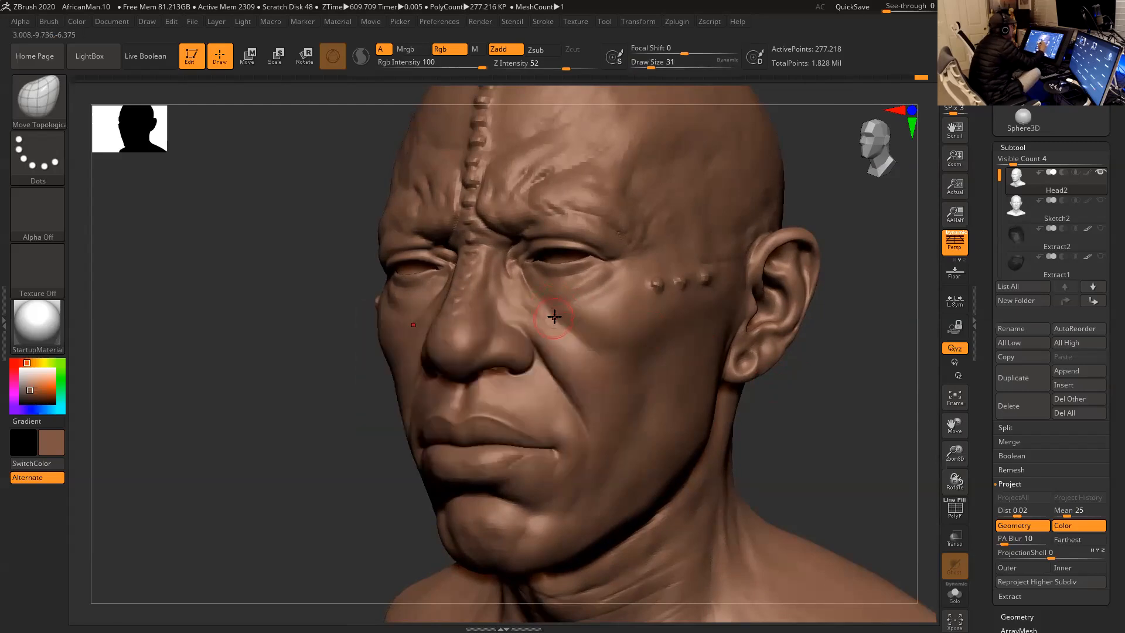
{"action": "mouse_move", "coordinate": [854, 397]}
{"action": "left_mouse_down"}
{"action": "mouse_move", "coordinate": [821, 409]}
{"action": "mouse_move", "coordinate": [849, 396]}
{"action": "mouse_move", "coordinate": [830, 375]}
{"action": "mouse_move", "coordinate": [813, 382]}
{"action": "mouse_move", "coordinate": [837, 349]}
{"action": "mouse_move", "coordinate": [829, 339]}
{"action": "left_mouse_up"}
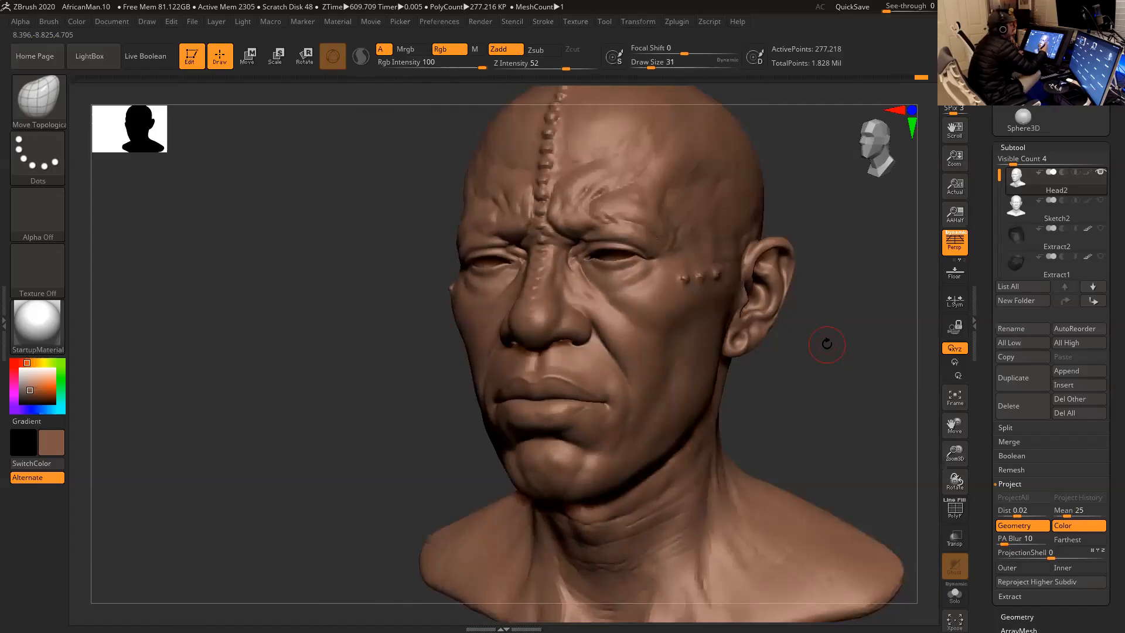
{"action": "mouse_move", "coordinate": [815, 374]}
{"action": "left_mouse_down"}
{"action": "mouse_move", "coordinate": [791, 377]}
{"action": "mouse_move", "coordinate": [817, 385]}
{"action": "left_mouse_up"}
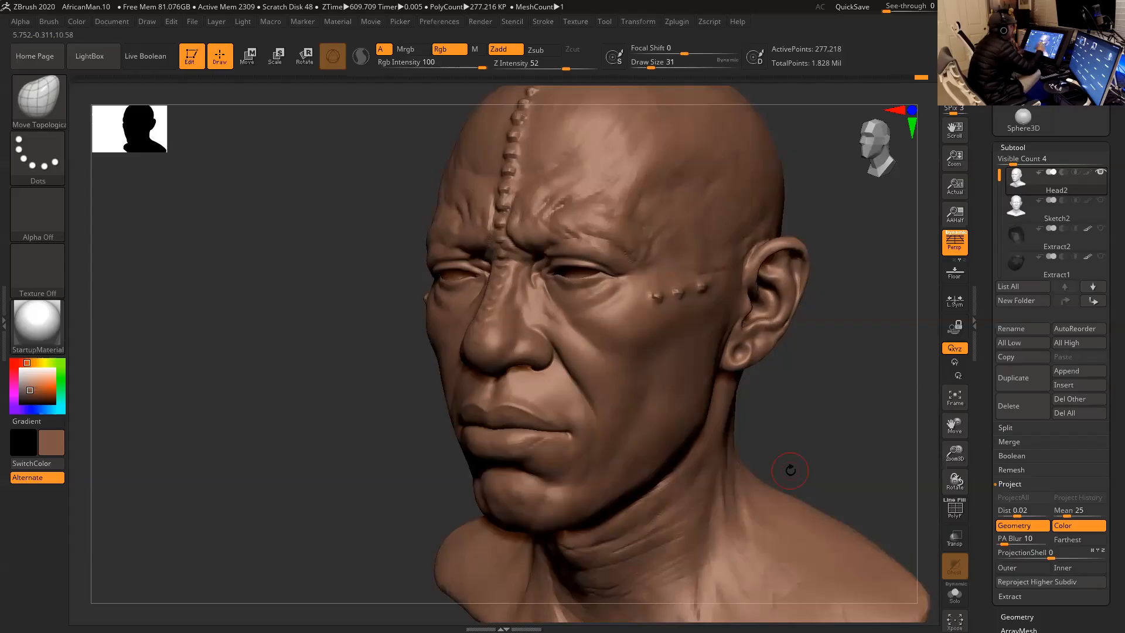
- Adjust the lower eyelid with Move Topological at a draw size of 27
{"action": "left_click_drag", "start_coordinate": [806, 376], "coordinate": [850, 404]}
{"action": "key", "text": "space"}
{"action": "left_click_drag", "start_coordinate": [550, 301], "coordinate": [550, 306]}
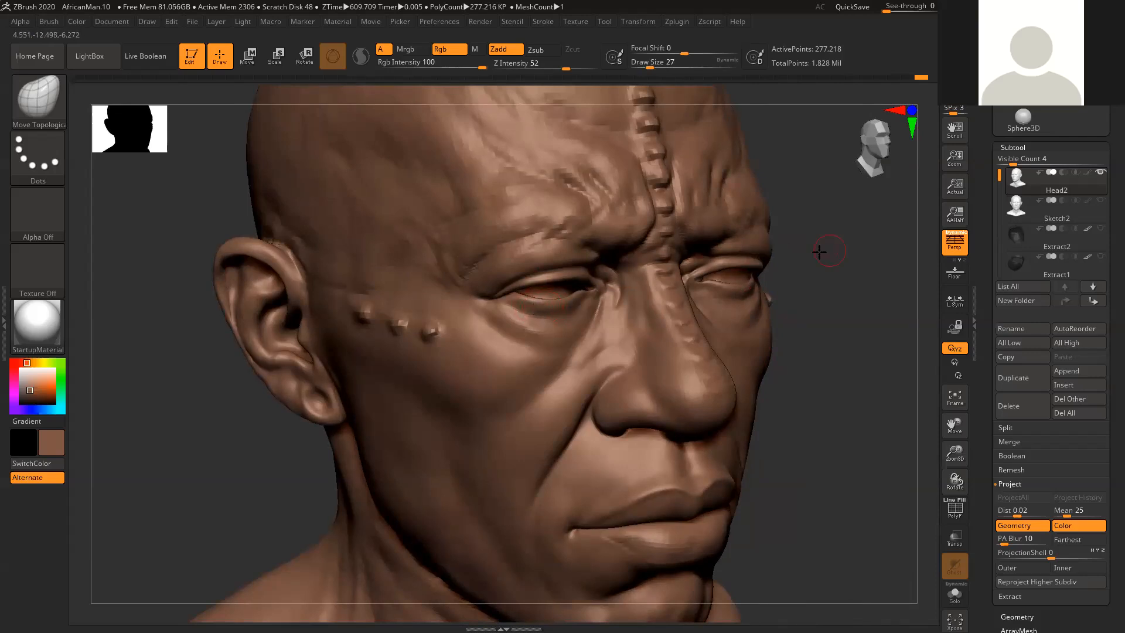
{"action": "left_click_drag", "start_coordinate": [820, 251], "coordinate": [858, 252]}
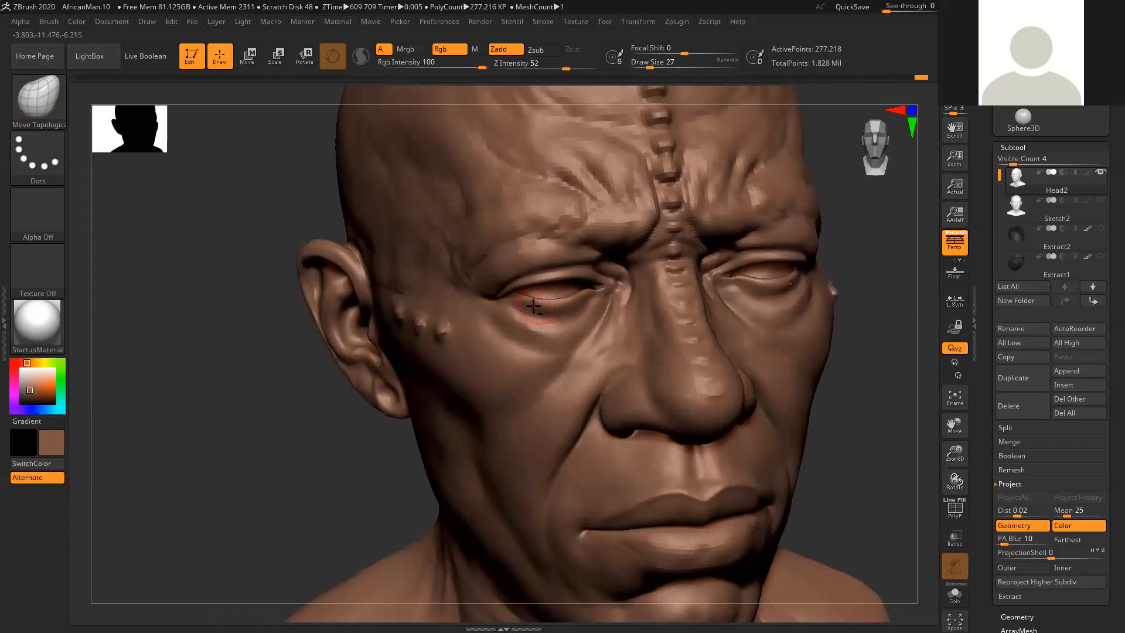
{"action": "left_click_drag", "start_coordinate": [550, 311], "coordinate": [609, 288], "text": "shift"}
- Smooth and reposition the upper eyelid fold while viewing the head from below
{"action": "left_click_drag", "start_coordinate": [880, 227], "coordinate": [817, 125]}
{"action": "mouse_move", "coordinate": [756, 145]}
{"action": "left_mouse_down", "text": "alt"}
{"action": "mouse_move", "coordinate": [711, 178]}
{"action": "mouse_move", "coordinate": [753, 199]}
{"action": "mouse_move", "coordinate": [660, 218]}
{"action": "left_mouse_up", "text": "alt"}
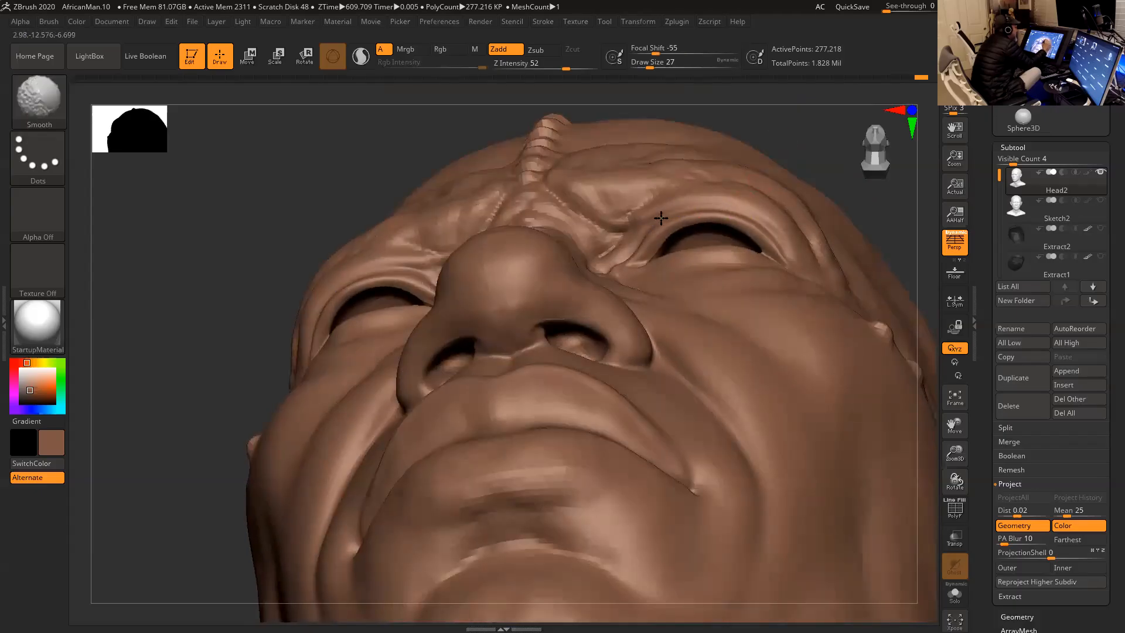
{"action": "mouse_move", "coordinate": [806, 140]}
{"action": "left_mouse_down"}
{"action": "mouse_move", "coordinate": [788, 154]}
{"action": "mouse_move", "coordinate": [850, 155]}
{"action": "left_mouse_up"}
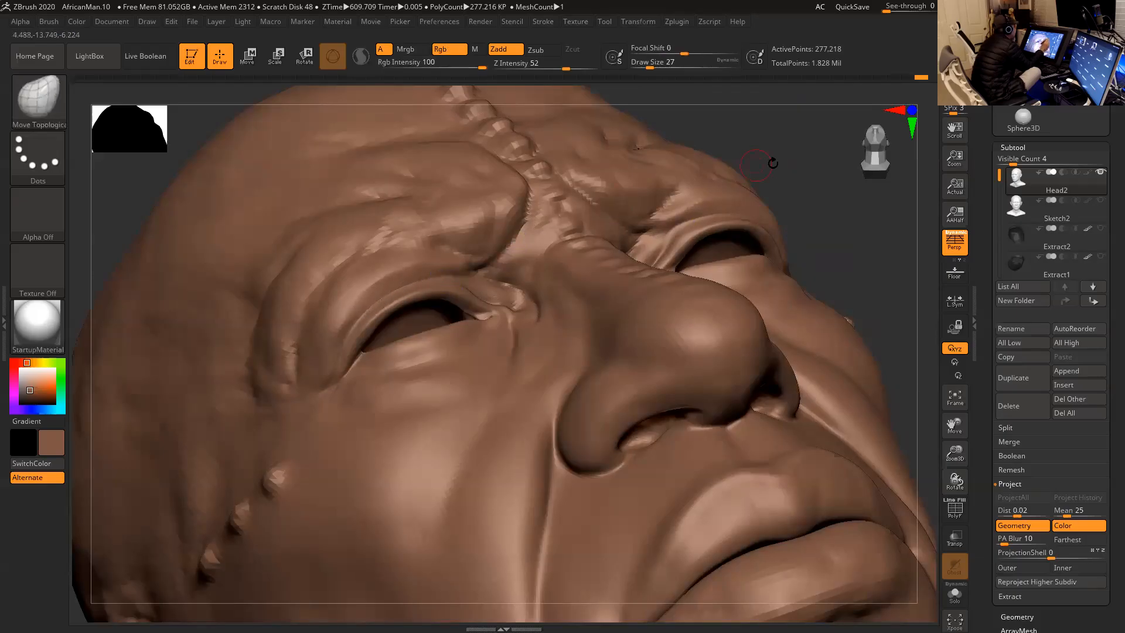
{"action": "left_click_drag", "start_coordinate": [774, 164], "coordinate": [820, 202]}
{"action": "left_click_drag", "start_coordinate": [439, 281], "coordinate": [381, 312], "text": "shift"}
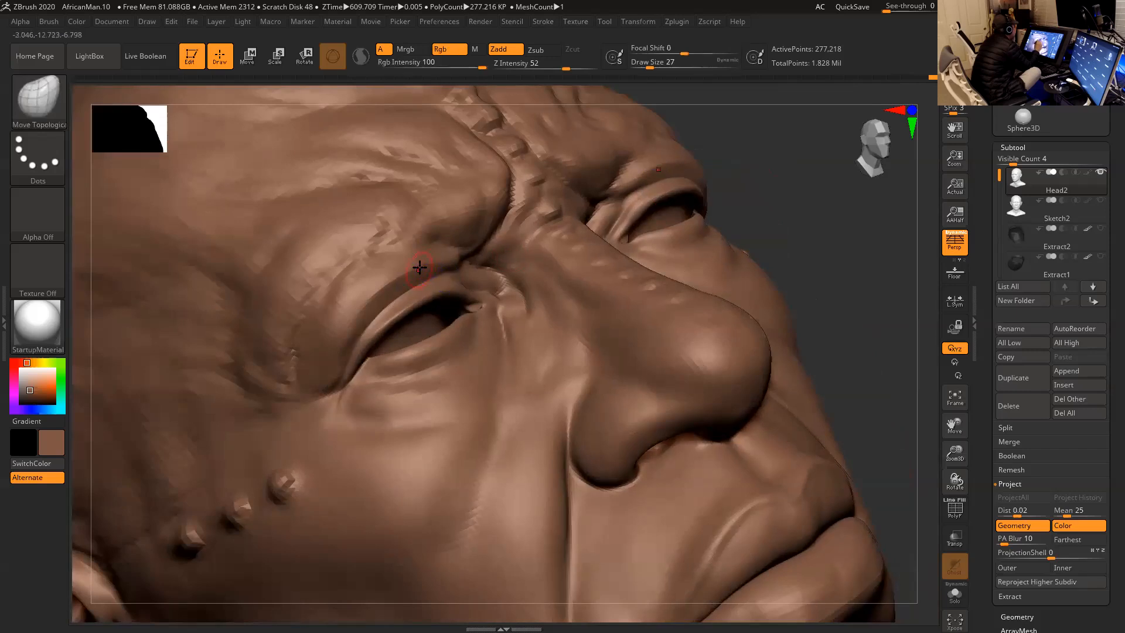
- Define the outer and middle parts of the upper eyelid crease with ClayBuildup at a draw size of 23
{"action": "key", "text": "b"}
{"action": "key", "text": "c"}
{"action": "key", "text": "b"}
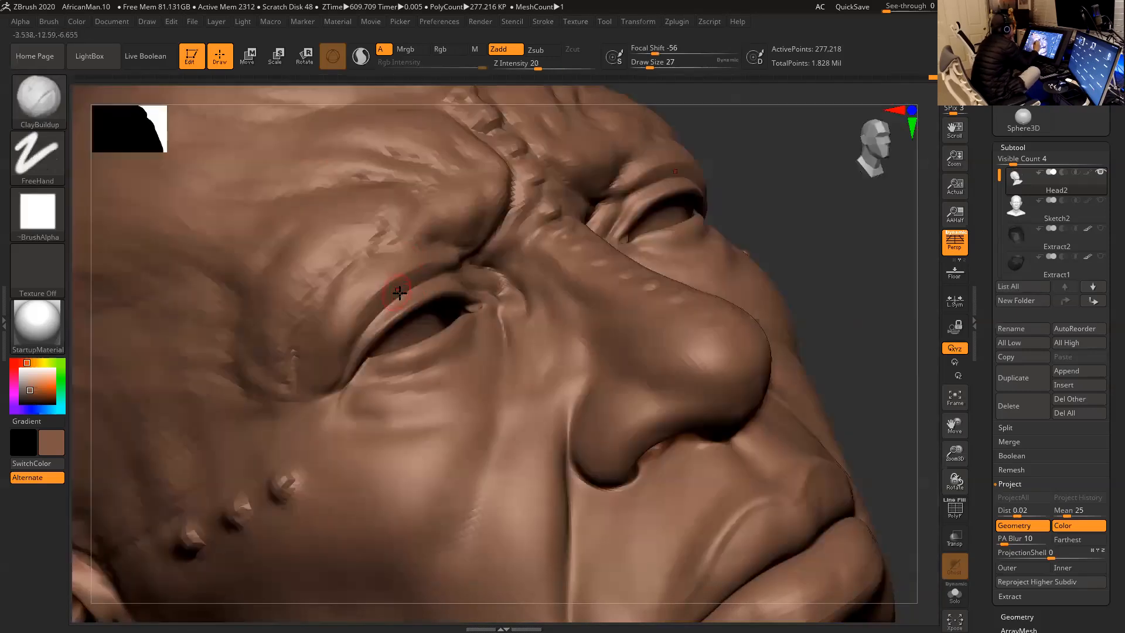
{"action": "left_click_drag", "start_coordinate": [390, 293], "coordinate": [416, 274]}
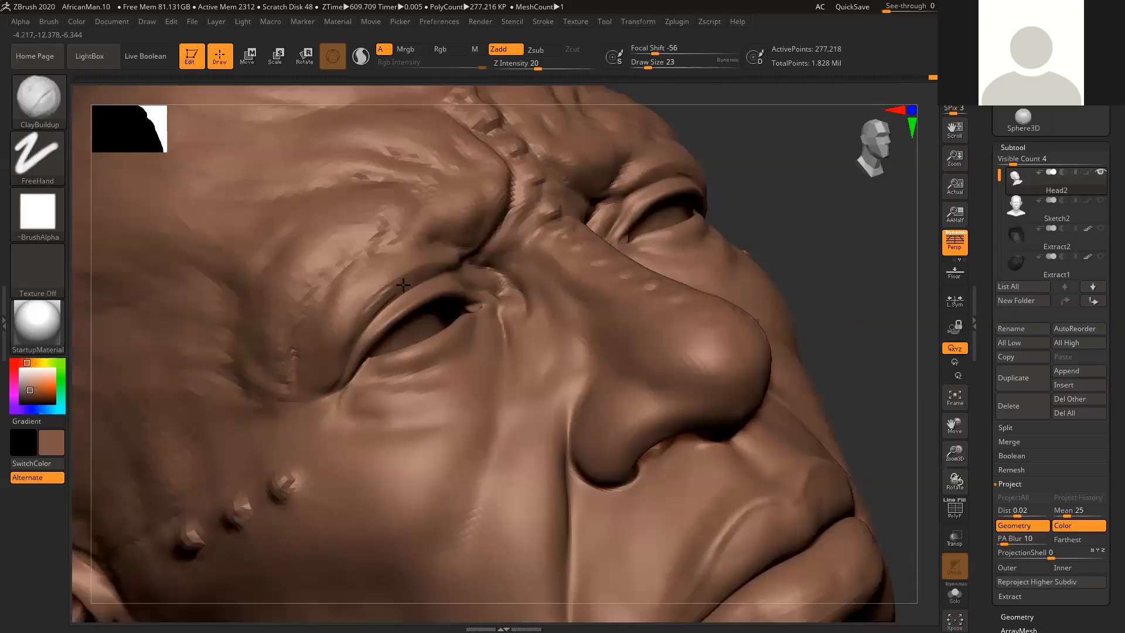
{"action": "left_click_drag", "start_coordinate": [355, 332], "coordinate": [433, 267]}
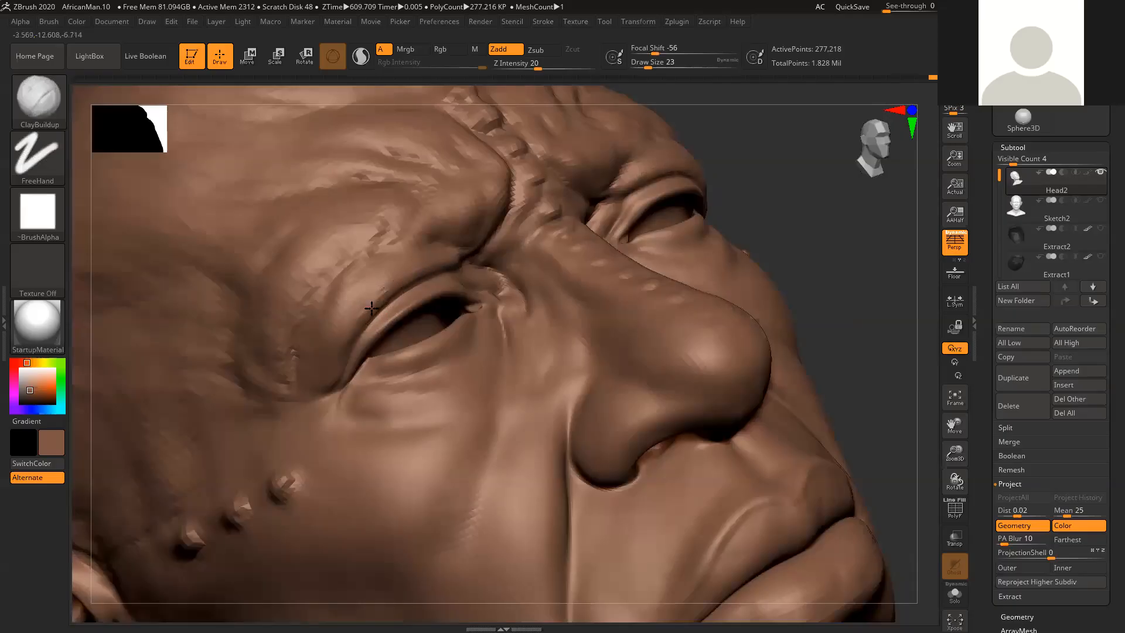
{"action": "left_click_drag", "start_coordinate": [386, 303], "coordinate": [435, 268]}
{"action": "mouse_move", "coordinate": [371, 303]}
{"action": "left_mouse_down", "text": "shift"}
{"action": "mouse_move", "coordinate": [416, 263]}
{"action": "mouse_move", "coordinate": [436, 279]}
{"action": "left_mouse_up", "text": "shift"}
{"action": "left_click_drag", "start_coordinate": [382, 323], "coordinate": [442, 278]}
{"action": "mouse_move", "coordinate": [375, 324]}
{"action": "left_mouse_down"}
{"action": "mouse_move", "coordinate": [453, 275]}
{"action": "mouse_move", "coordinate": [392, 307]}
{"action": "mouse_move", "coordinate": [438, 280]}
{"action": "mouse_move", "coordinate": [412, 294]}
{"action": "mouse_move", "coordinate": [425, 289]}
{"action": "left_mouse_up"}
- Continue the upper eyelid crease toward the inner eye corner with ClayBuildup and smooth it
{"action": "left_click_drag", "start_coordinate": [754, 205], "coordinate": [648, 239]}
{"action": "left_click_drag", "start_coordinate": [414, 292], "coordinate": [477, 278]}
{"action": "left_click_drag", "start_coordinate": [428, 284], "coordinate": [471, 279]}
{"action": "key", "text": "shift"}
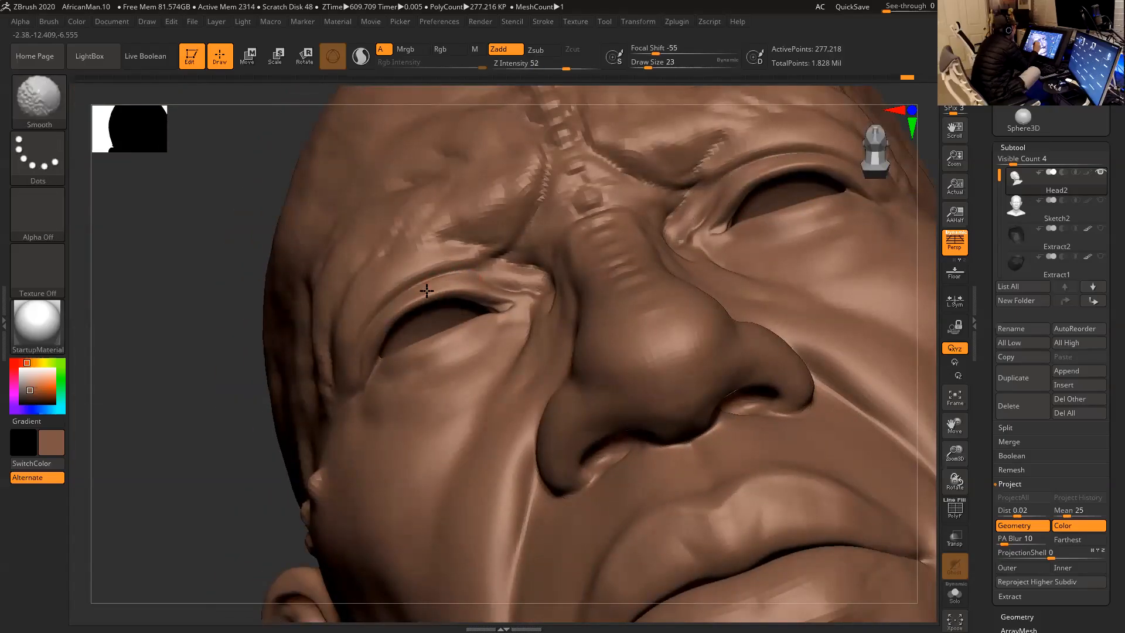
- Step the head up one subdivision level and smooth the skin around the outer eye corner
{"action": "mouse_move", "coordinate": [208, 414]}
{"action": "left_mouse_down", "text": "shift"}
{"action": "mouse_move", "coordinate": [221, 402]}
{"action": "mouse_move", "coordinate": [803, 283]}
{"action": "mouse_move", "coordinate": [783, 302]}
{"action": "mouse_move", "coordinate": [809, 316]}
{"action": "mouse_move", "coordinate": [822, 364]}
{"action": "mouse_move", "coordinate": [819, 387]}
{"action": "mouse_move", "coordinate": [809, 385]}
{"action": "mouse_move", "coordinate": [823, 407]}
{"action": "mouse_move", "coordinate": [803, 442]}
{"action": "left_mouse_up", "text": "shift"}
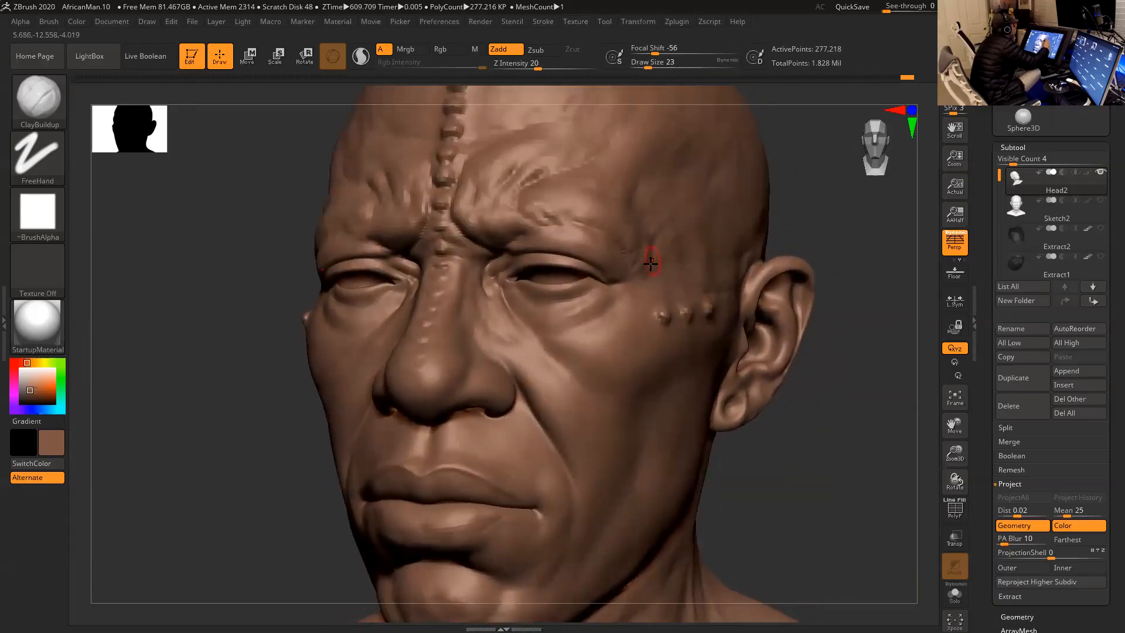
{"action": "key", "text": "d"}
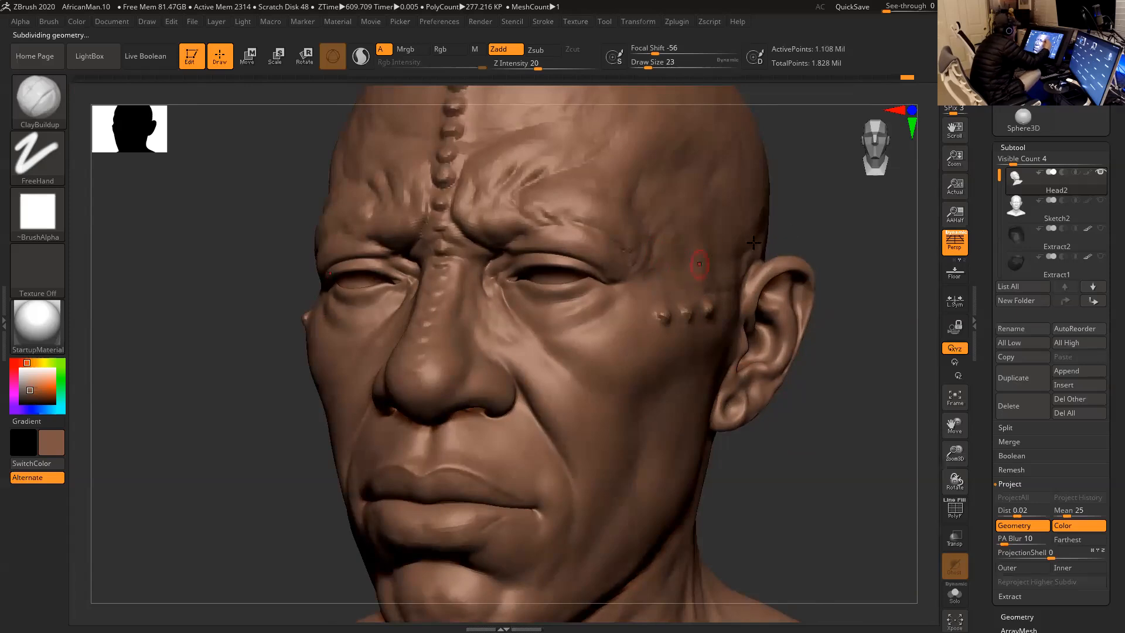
{"action": "mouse_move", "coordinate": [825, 220]}
{"action": "left_mouse_down"}
{"action": "mouse_move", "coordinate": [849, 252]}
{"action": "mouse_move", "coordinate": [684, 259]}
{"action": "left_mouse_up"}
{"action": "key", "text": "shift"}
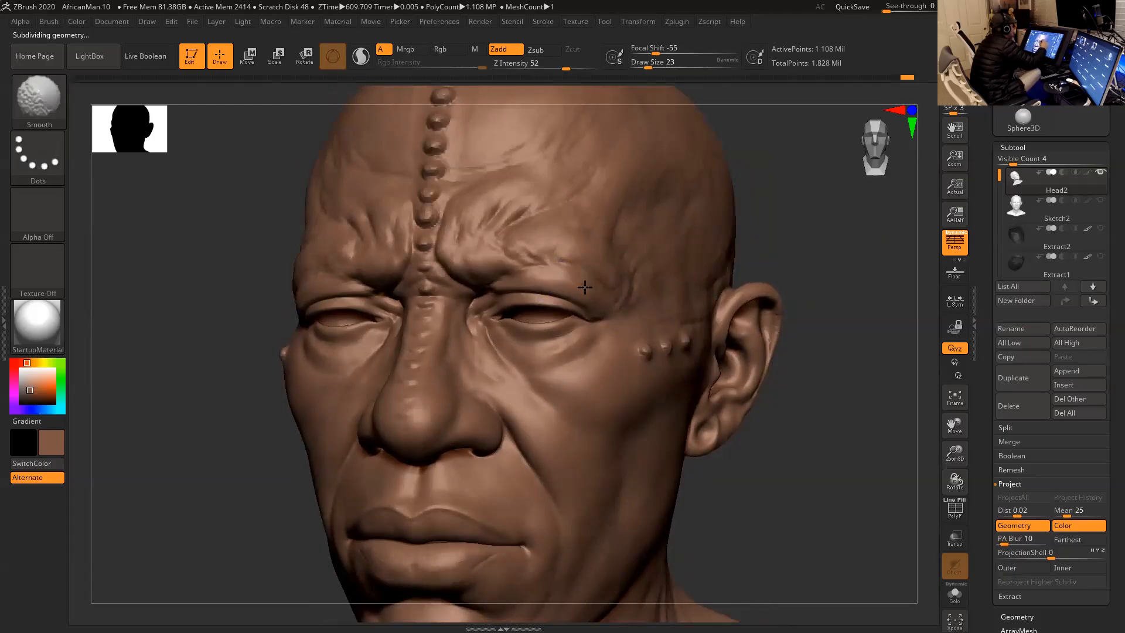
{"action": "left_click_drag", "start_coordinate": [598, 303], "coordinate": [610, 316], "text": "shift"}
{"action": "left_click_drag", "start_coordinate": [847, 261], "coordinate": [809, 259]}
{"action": "mouse_move", "coordinate": [653, 303]}
{"action": "left_mouse_down", "text": "shift"}
{"action": "mouse_move", "coordinate": [636, 279]}
{"action": "mouse_move", "coordinate": [614, 323]}
{"action": "left_mouse_up", "text": "shift"}
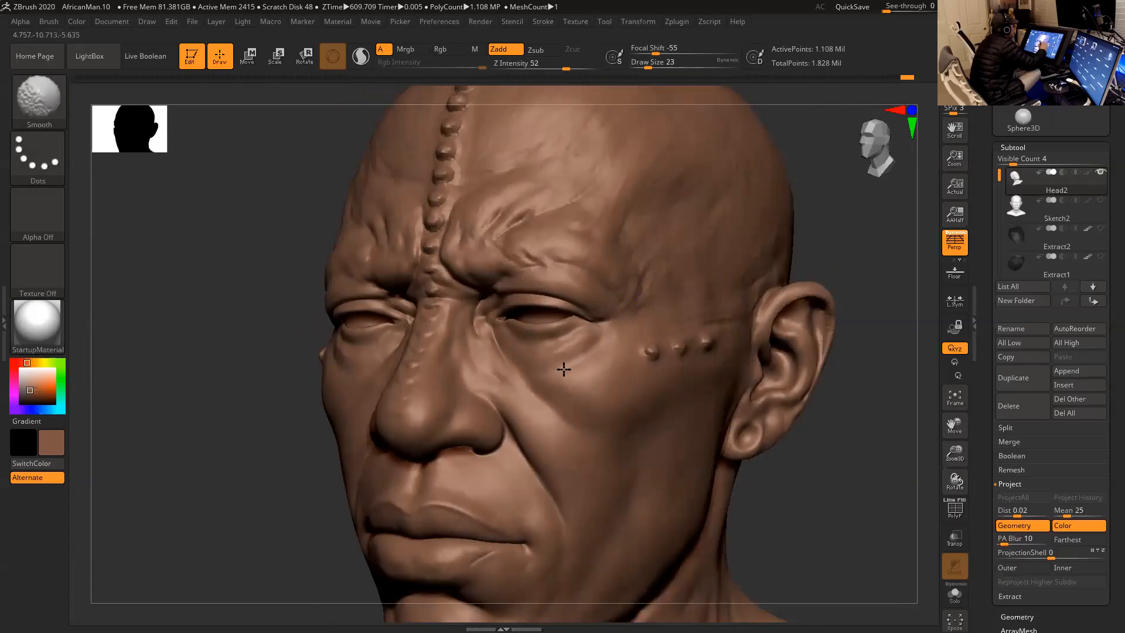
- Refine and smooth the skin around the outer eye corner, with ClayBuildup at a draw size of 13
{"action": "mouse_move", "coordinate": [805, 251]}
{"action": "left_mouse_down"}
{"action": "mouse_move", "coordinate": [837, 248]}
{"action": "mouse_move", "coordinate": [836, 258]}
{"action": "left_mouse_up"}
{"action": "key", "text": "space"}
{"action": "key", "text": "shift"}
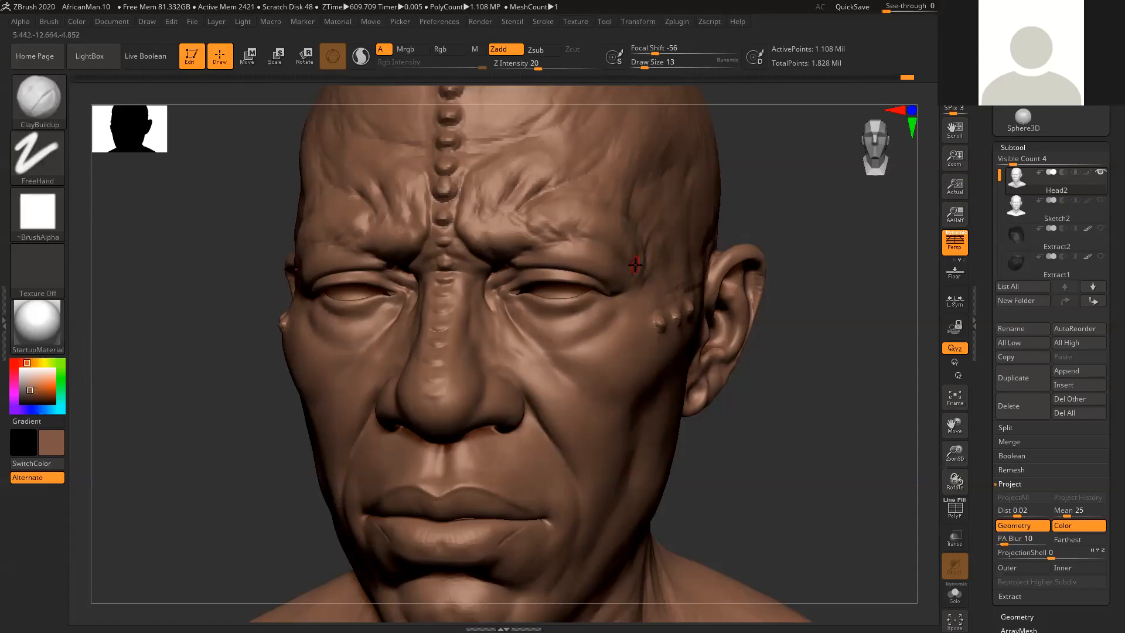
{"action": "mouse_move", "coordinate": [810, 349]}
{"action": "left_mouse_down", "text": "alt"}
{"action": "mouse_move", "coordinate": [823, 342]}
{"action": "mouse_move", "coordinate": [572, 321]}
{"action": "left_mouse_up", "text": "alt"}
{"action": "key", "text": "shift"}
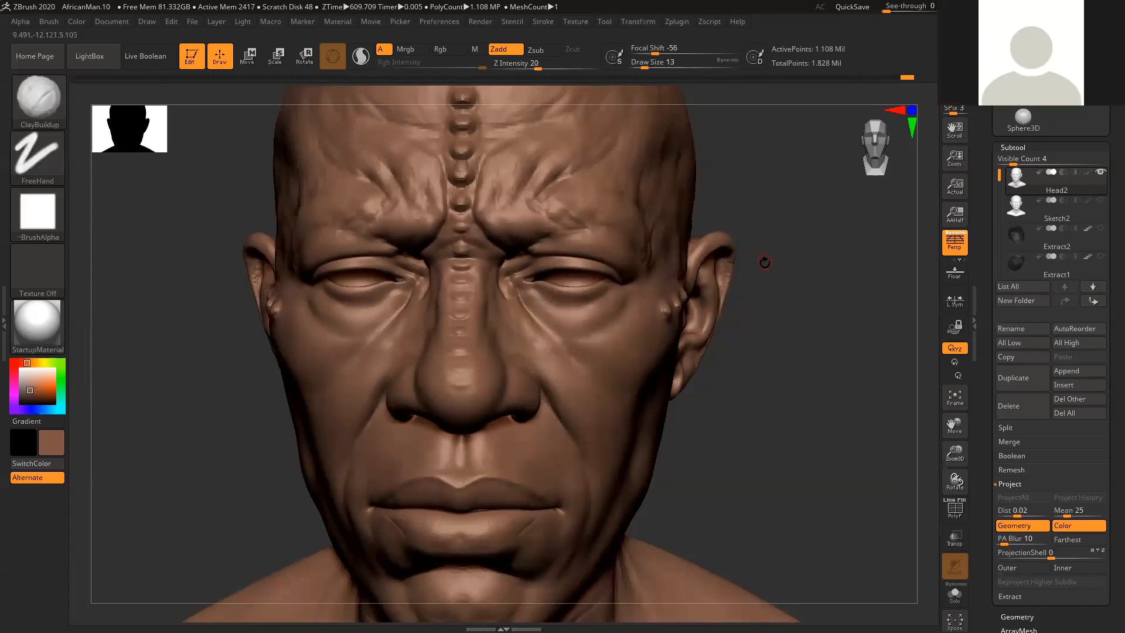
{"action": "left_click_drag", "start_coordinate": [766, 258], "coordinate": [618, 311]}
{"action": "mouse_move", "coordinate": [819, 256]}
{"action": "left_mouse_down"}
{"action": "mouse_move", "coordinate": [893, 215]}
{"action": "mouse_move", "coordinate": [625, 314]}
{"action": "left_mouse_up"}
{"action": "key", "text": "b"}
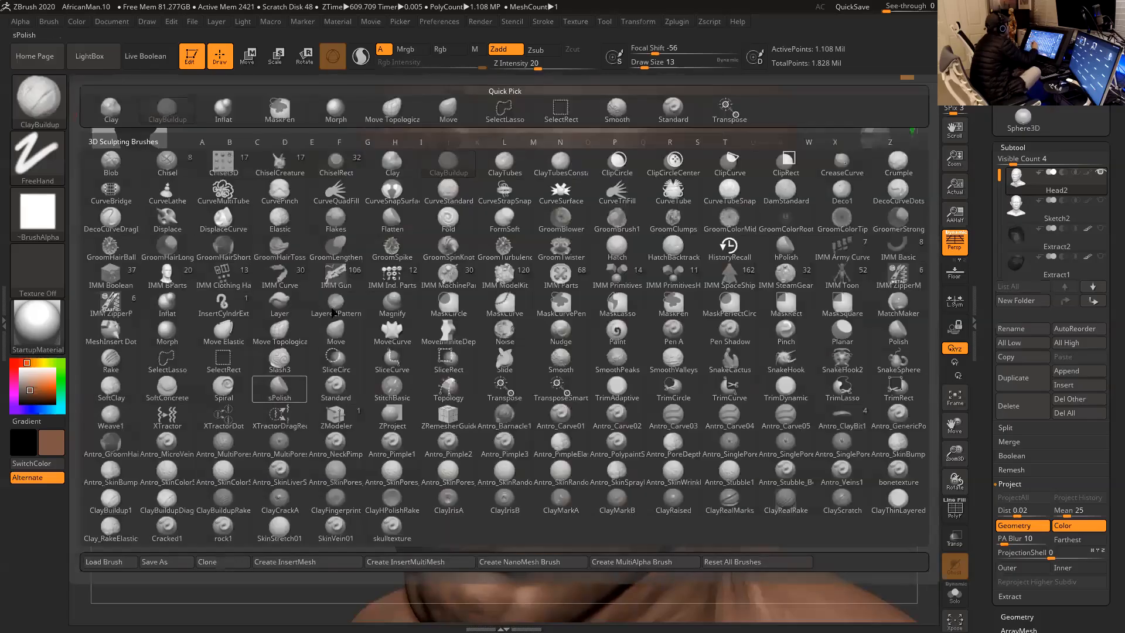
{"action": "key", "text": "Escape"}
- Reduce the draw size to 11 and soften the creases beside the outer eye corner with ClayBuildup and smoothing
{"action": "key", "text": "space"}
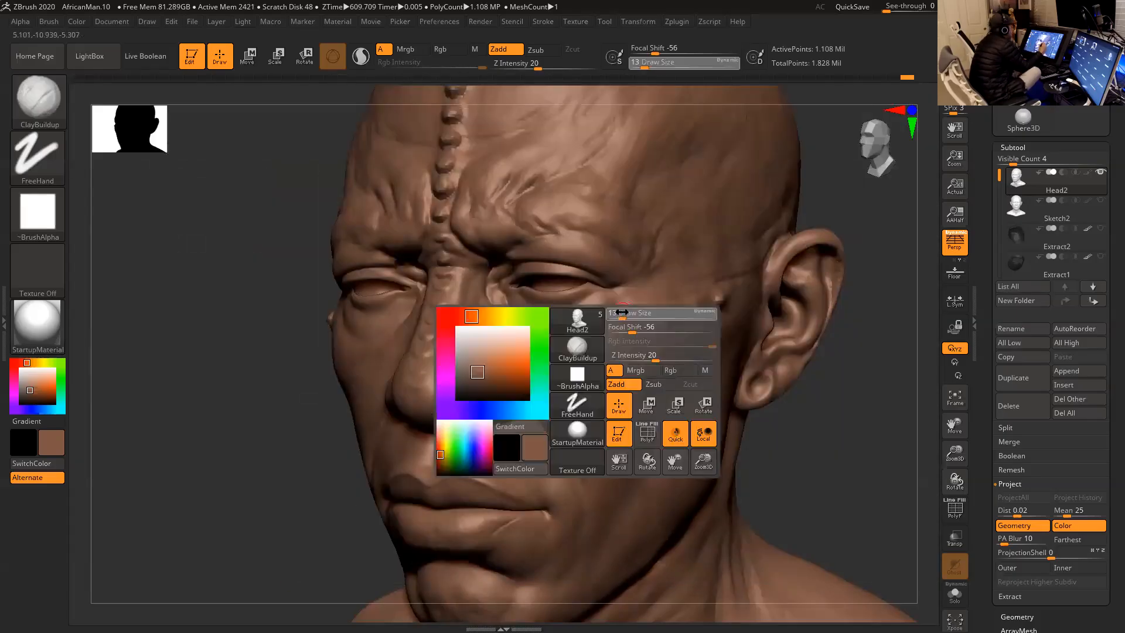
{"action": "key", "text": "space"}
{"action": "left_click_drag", "start_coordinate": [616, 309], "coordinate": [614, 309]}
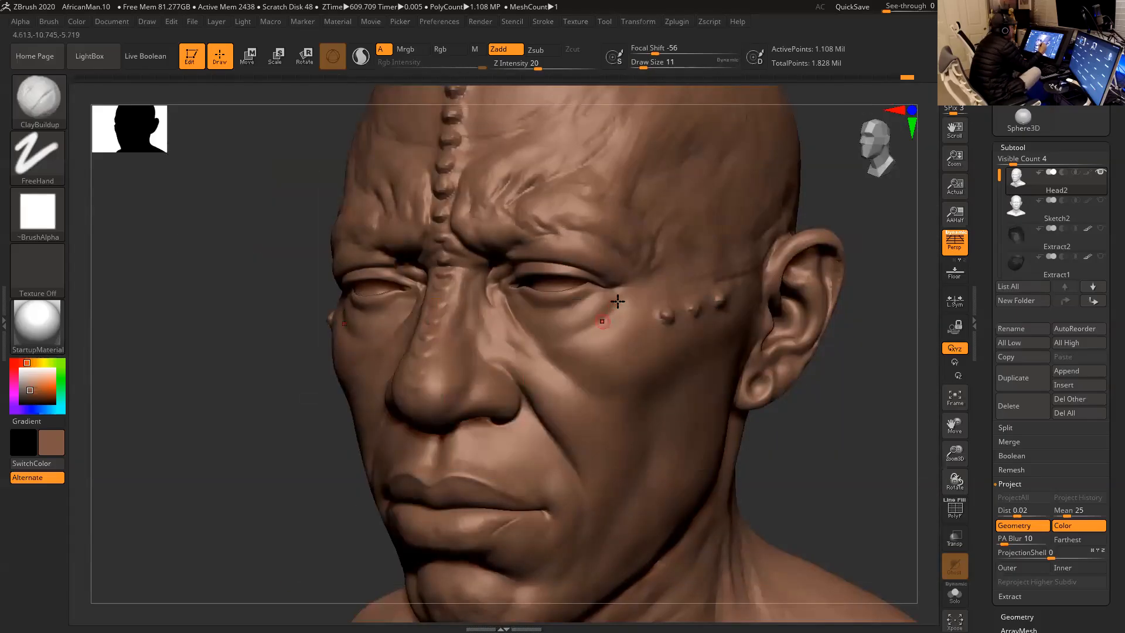
{"action": "key", "text": "shift"}
{"action": "key", "text": "shift"}
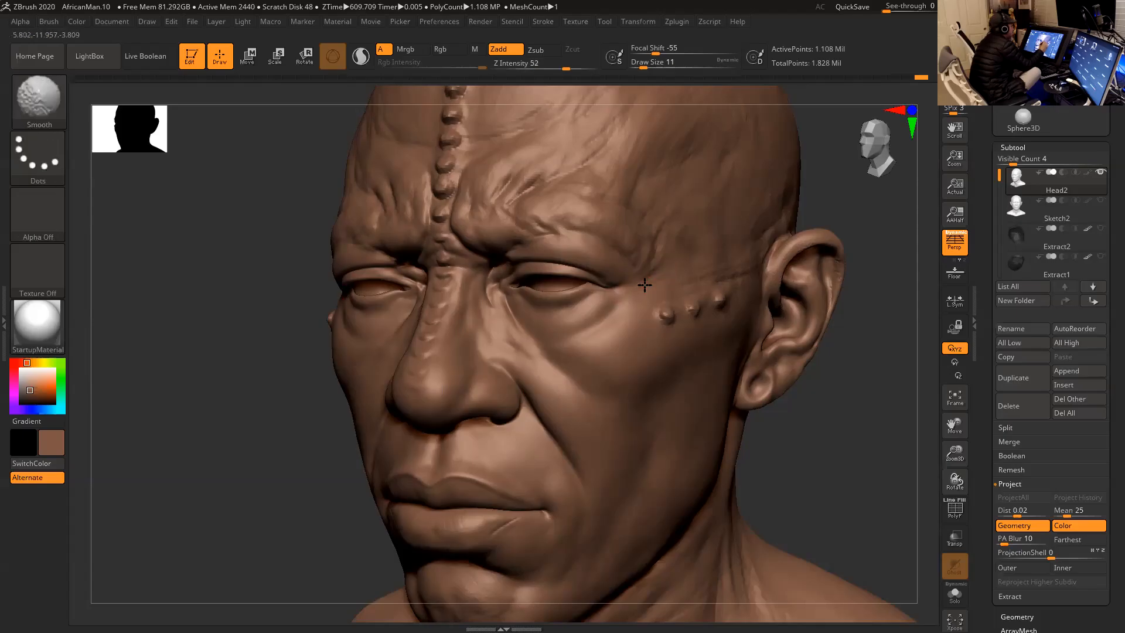
{"action": "left_click_drag", "start_coordinate": [655, 280], "coordinate": [656, 267], "text": "shift"}
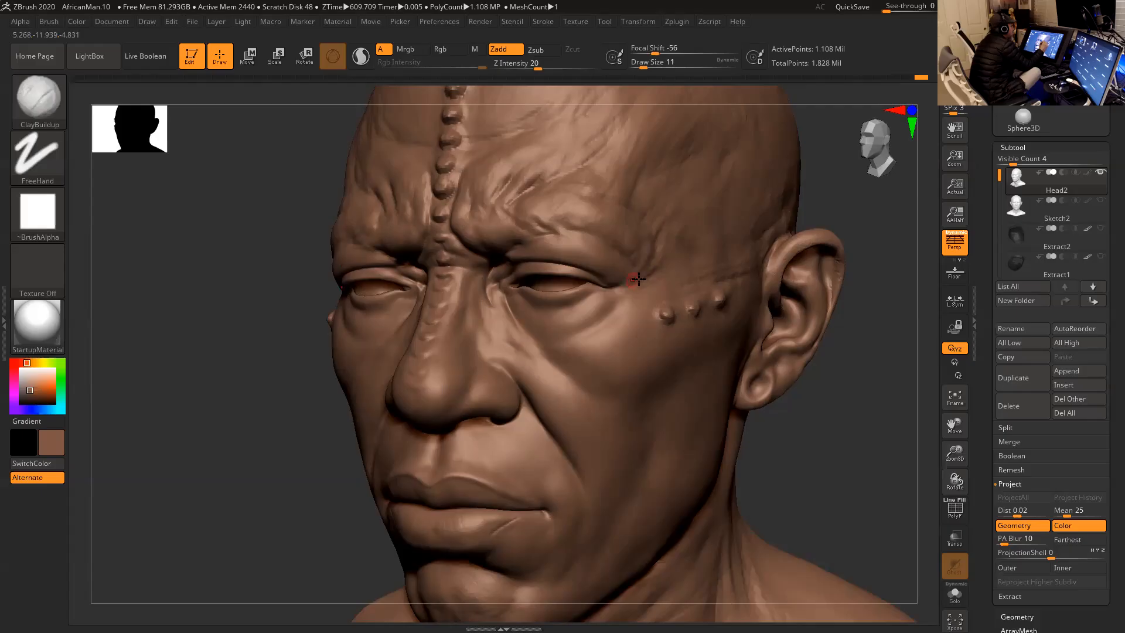
{"action": "key", "text": "shift"}
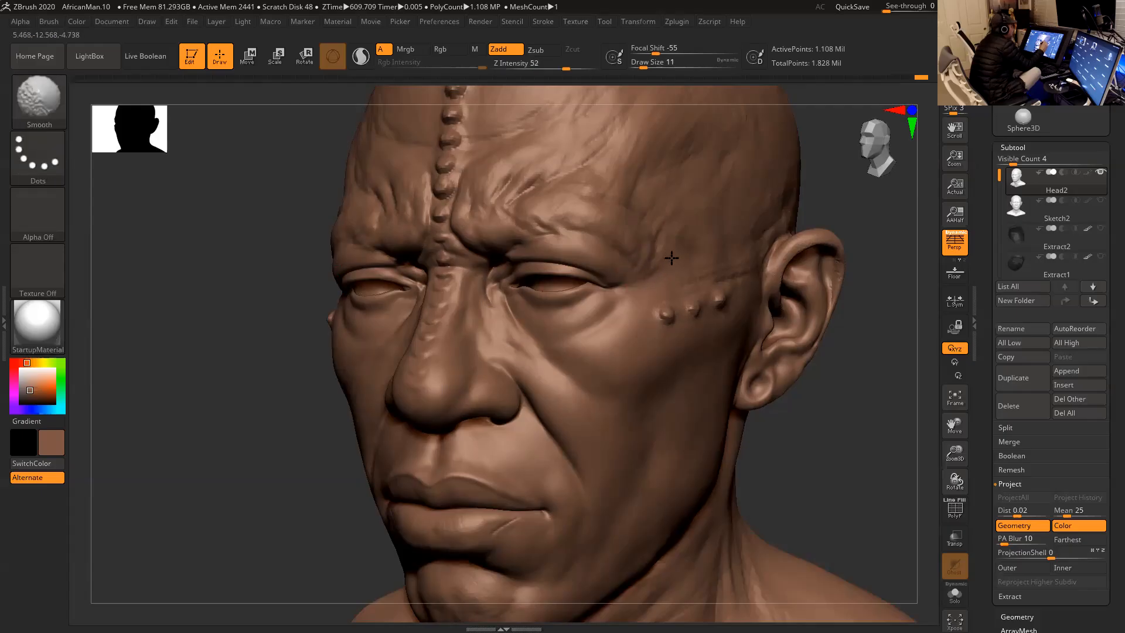
- Smooth the vertical crease between the outer brow and temple, raising the draw size to 23
{"action": "left_click_drag", "start_coordinate": [652, 266], "coordinate": [673, 231], "text": "shift"}
{"action": "key", "text": "bracketright"}
{"action": "key", "text": "shift"}
{"action": "key", "text": "shift"}
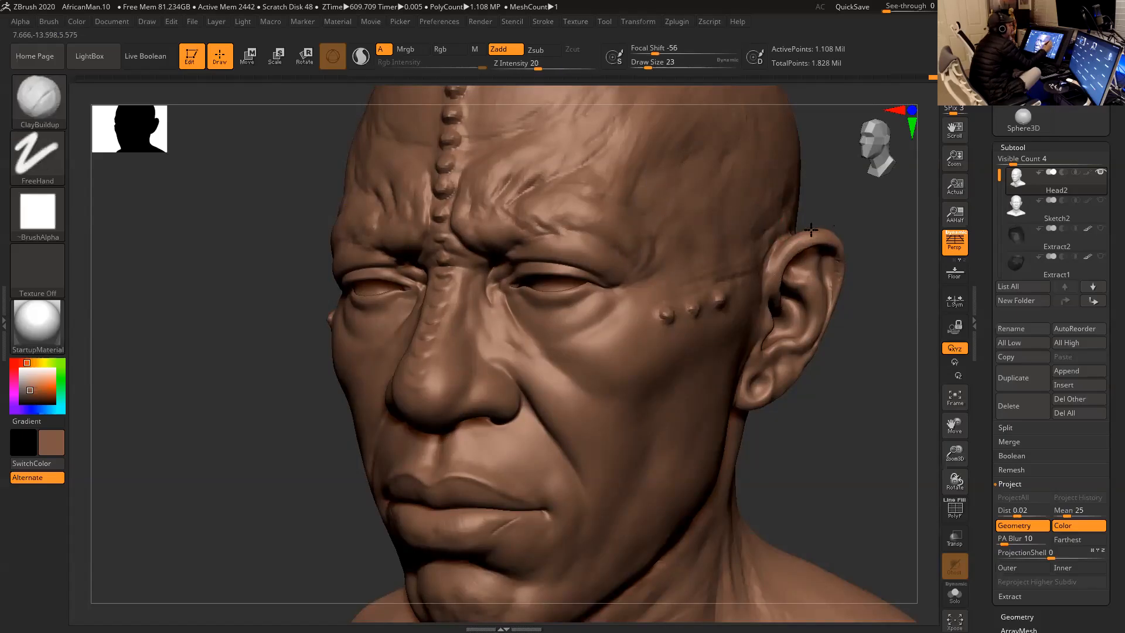
{"action": "left_click_drag", "start_coordinate": [836, 219], "coordinate": [771, 252], "text": "alt"}
{"action": "key", "text": "shift"}
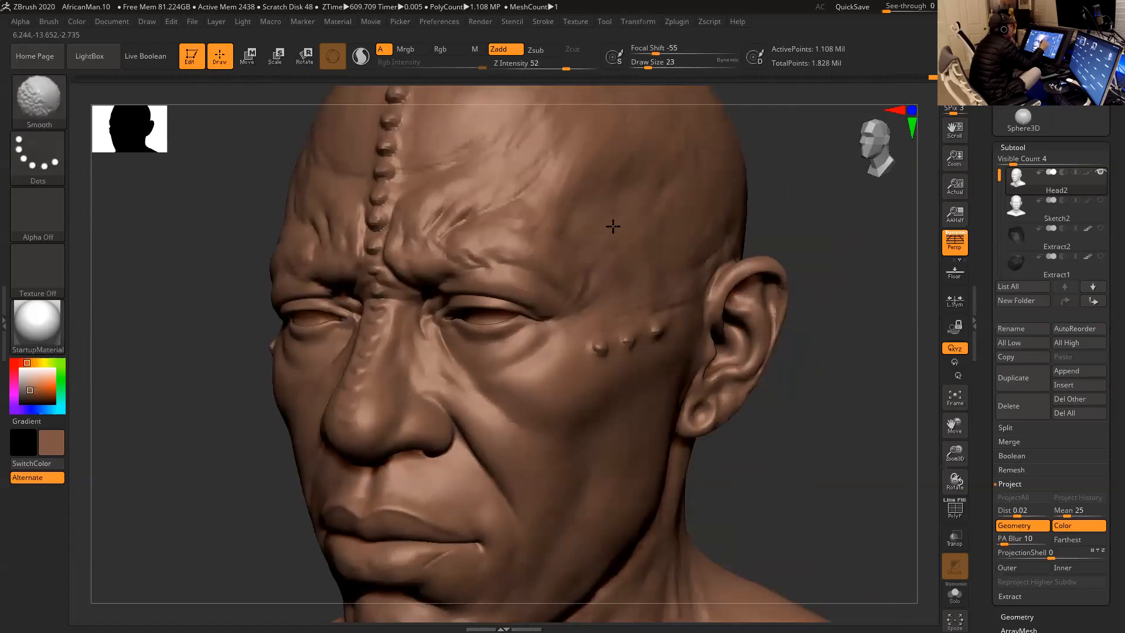
- Smooth the temple and side of the forehead at a draw size of 37
{"action": "key", "text": "space"}
{"action": "left_click_drag", "start_coordinate": [623, 253], "coordinate": [627, 255]}
{"action": "key", "text": "shift"}
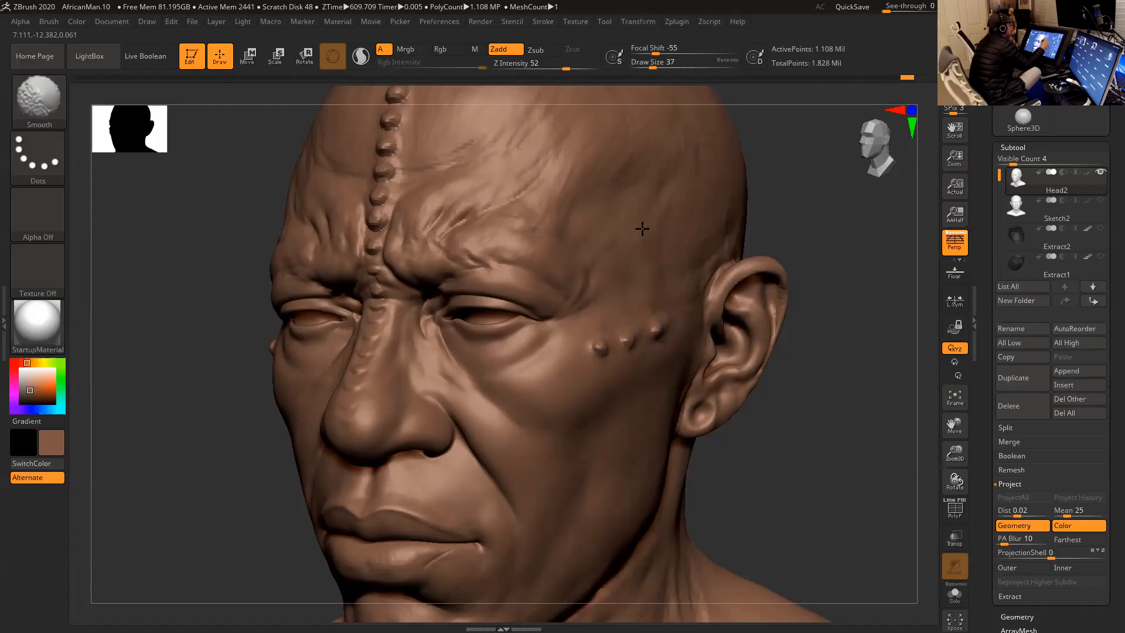
{"action": "mouse_move", "coordinate": [812, 260]}
{"action": "left_mouse_down", "text": "alt"}
{"action": "mouse_move", "coordinate": [811, 231]}
{"action": "mouse_move", "coordinate": [788, 265]}
{"action": "left_mouse_up", "text": "alt"}
{"action": "key", "text": "shift"}
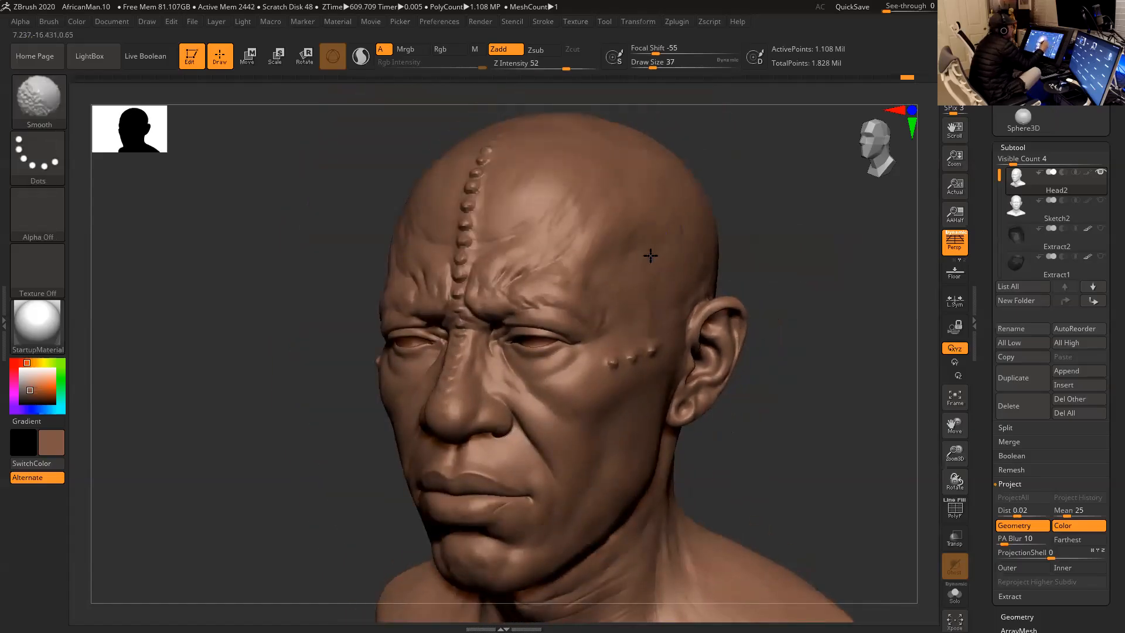
{"action": "left_click_drag", "start_coordinate": [579, 287], "coordinate": [589, 237], "text": "shift"}
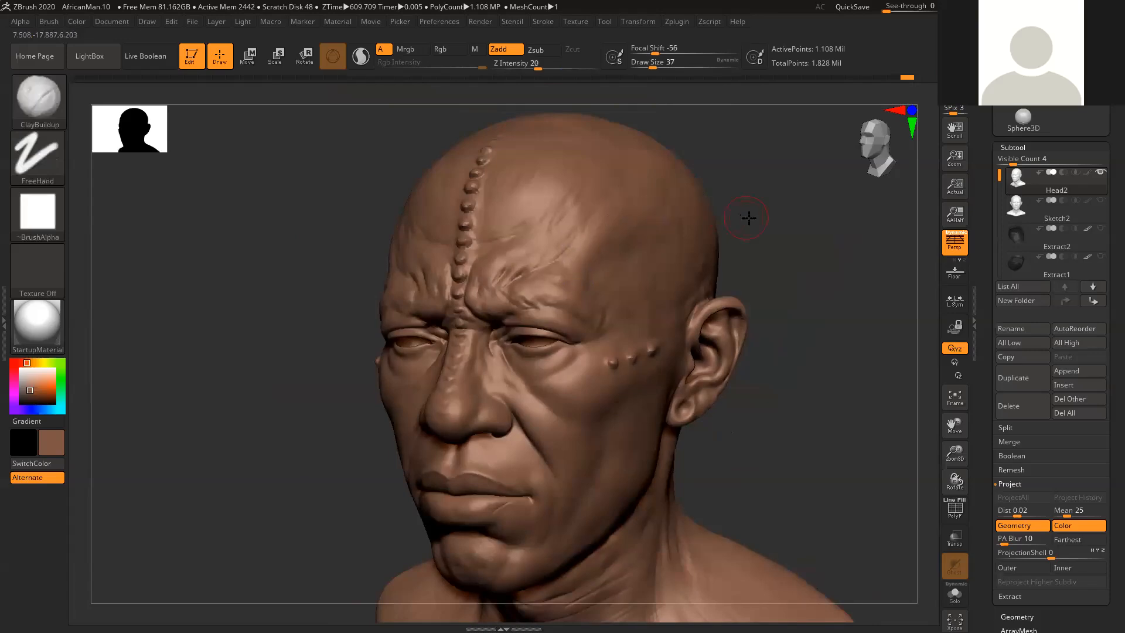
{"action": "left_click_drag", "start_coordinate": [743, 215], "coordinate": [749, 230]}
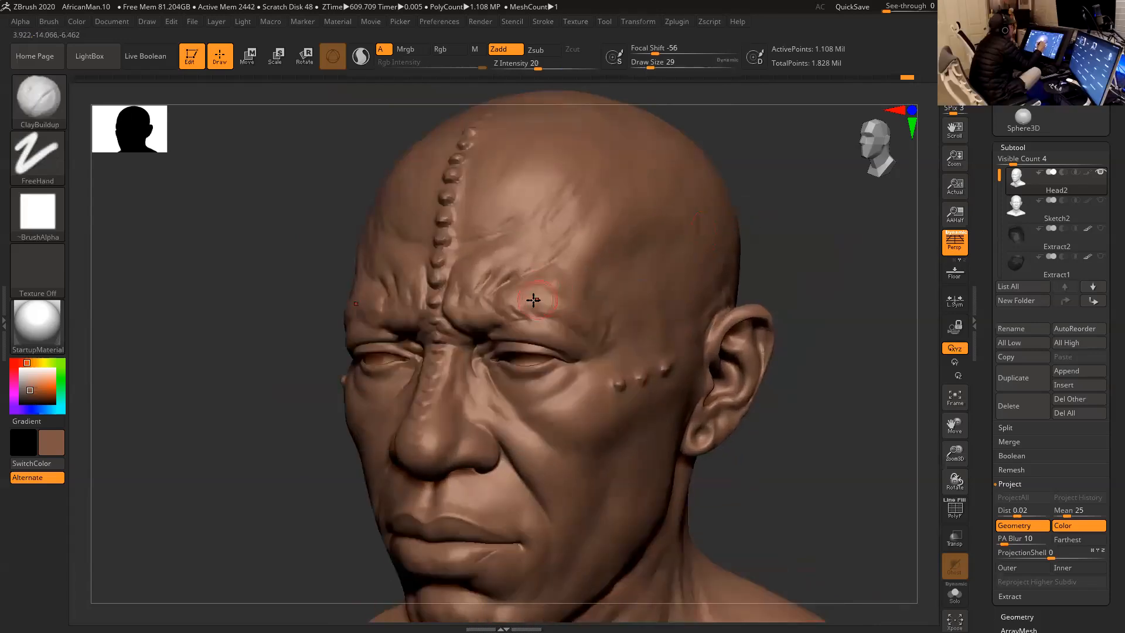
{"action": "key", "text": "shift"}
- Soften the wrinkles above the brows by smoothing at a draw size of 20
{"action": "mouse_move", "coordinate": [548, 310]}
{"action": "left_mouse_down", "text": "shift"}
{"action": "mouse_move", "coordinate": [580, 313]}
{"action": "mouse_move", "coordinate": [593, 334]}
{"action": "left_mouse_up", "text": "shift"}
{"action": "key", "text": "space"}
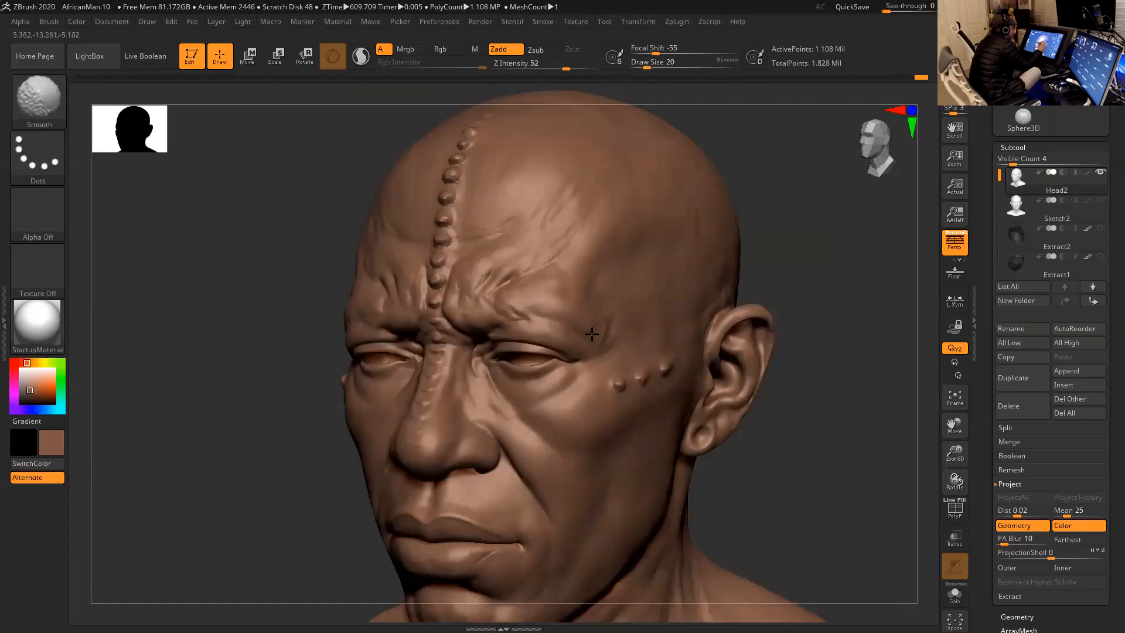
{"action": "left_click_drag", "start_coordinate": [556, 296], "coordinate": [557, 273], "text": "shift"}
{"action": "left_click_drag", "start_coordinate": [776, 236], "coordinate": [831, 239]}
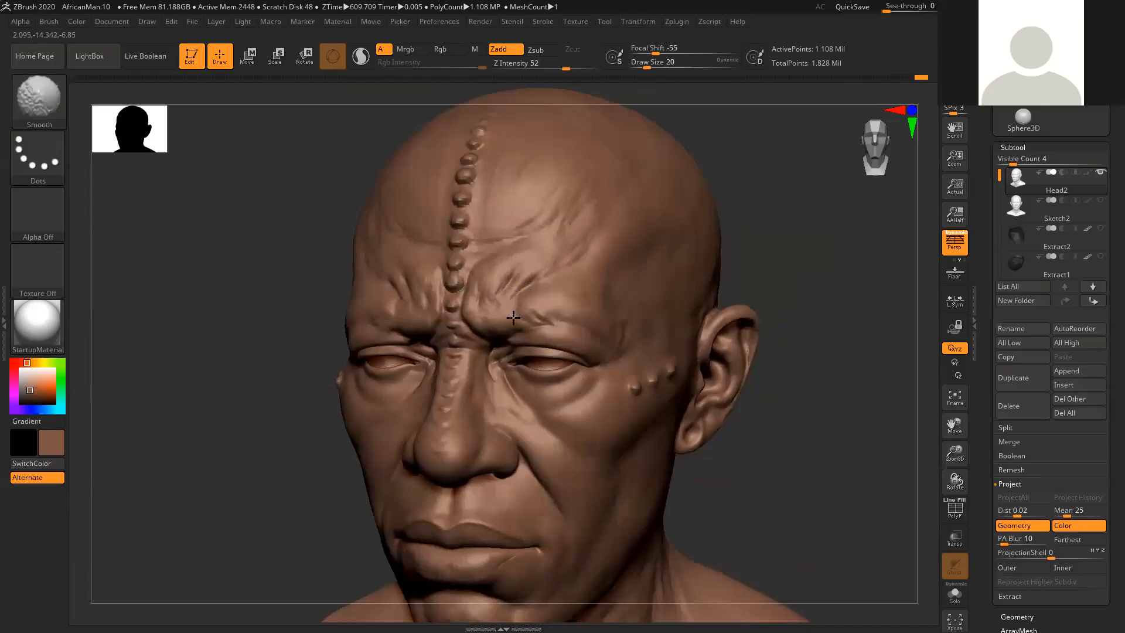
{"action": "mouse_move", "coordinate": [780, 233]}
{"action": "left_mouse_down", "text": "shift"}
{"action": "mouse_move", "coordinate": [791, 227]}
{"action": "mouse_move", "coordinate": [480, 316]}
{"action": "left_mouse_up", "text": "shift"}
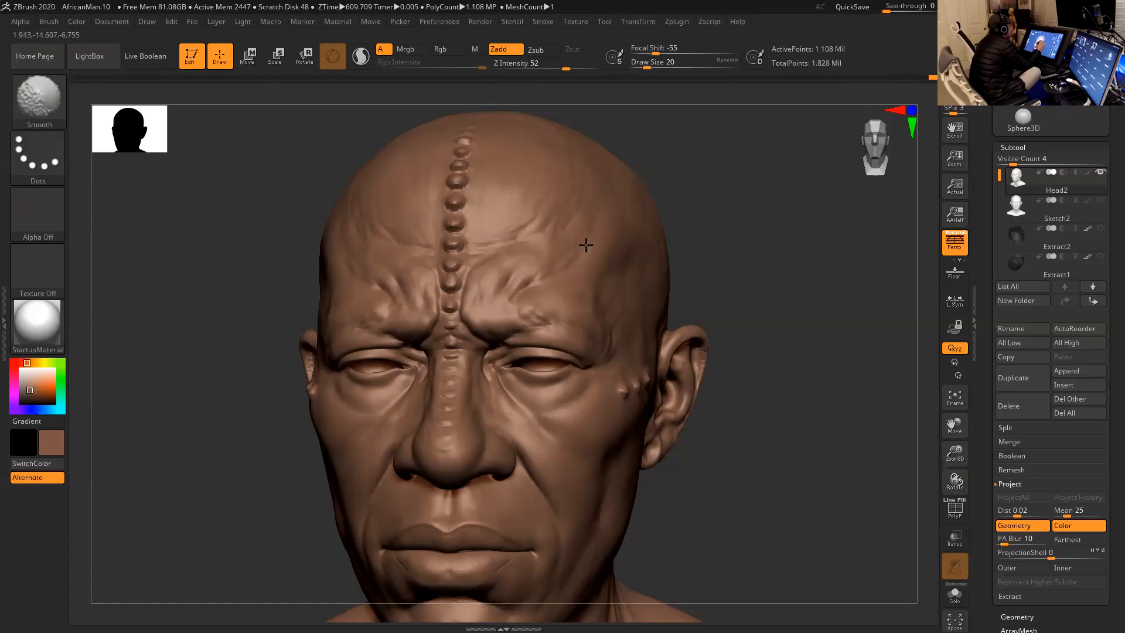
{"action": "left_click_drag", "start_coordinate": [691, 225], "coordinate": [668, 234]}
{"action": "left_click_drag", "start_coordinate": [535, 270], "coordinate": [550, 267], "text": "shift"}
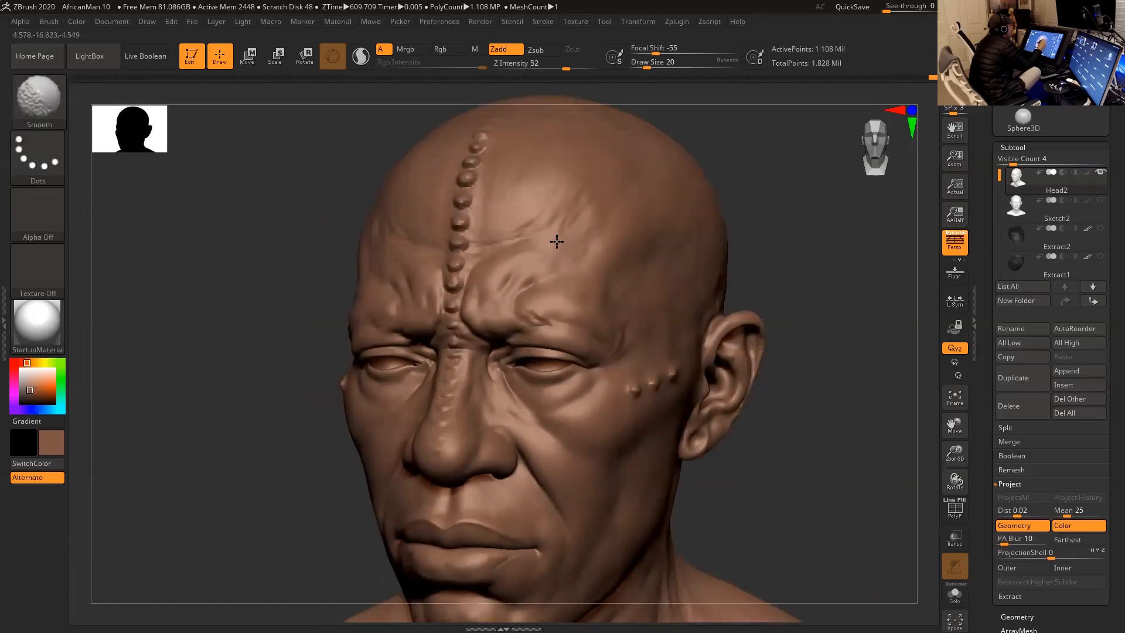
- Smooth out the upper forehead wrinkles at a draw size of 31
{"action": "key", "text": "space"}
{"action": "left_click_drag", "start_coordinate": [568, 222], "coordinate": [574, 221]}
{"action": "mouse_move", "coordinate": [542, 224]}
{"action": "left_mouse_down", "text": "shift"}
{"action": "mouse_move", "coordinate": [520, 222]}
{"action": "mouse_move", "coordinate": [490, 241]}
{"action": "mouse_move", "coordinate": [488, 189]}
{"action": "left_mouse_up", "text": "shift"}
{"action": "left_click_drag", "start_coordinate": [504, 148], "coordinate": [523, 177], "text": "shift"}
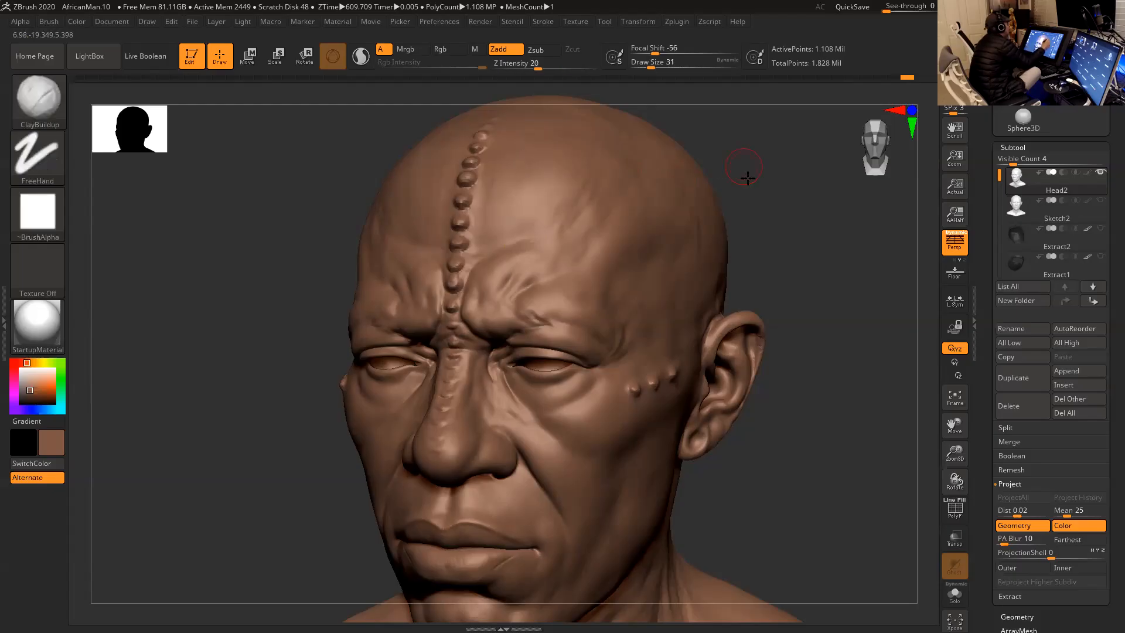
{"action": "left_click_drag", "start_coordinate": [741, 170], "coordinate": [578, 258]}
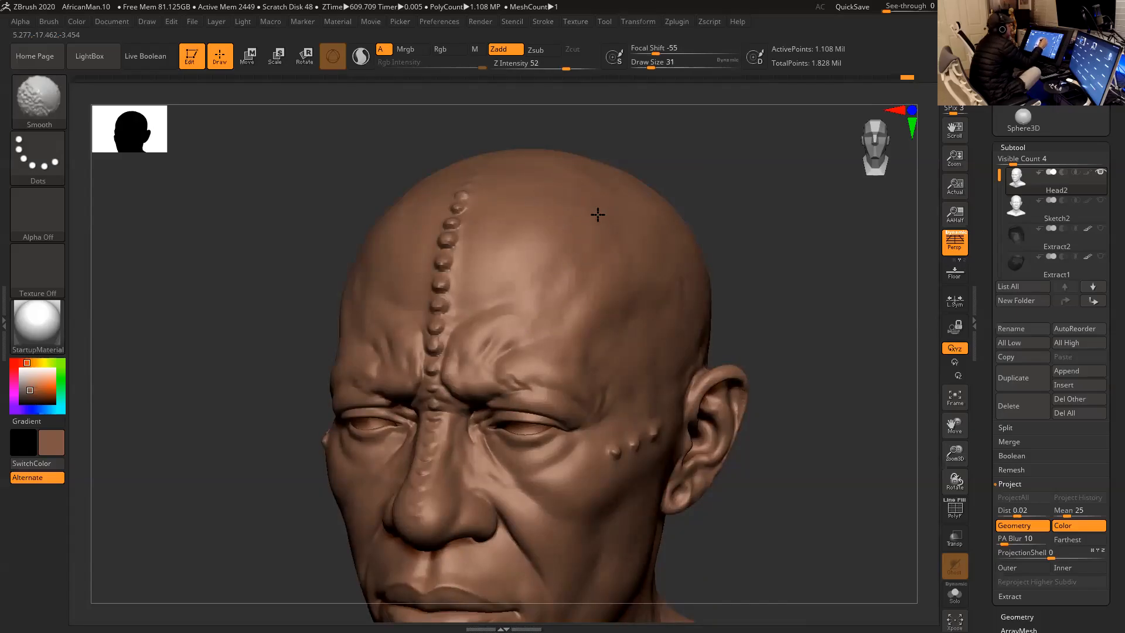
{"action": "mouse_move", "coordinate": [631, 258]}
{"action": "left_mouse_down", "text": "shift"}
{"action": "mouse_move", "coordinate": [618, 318]}
{"action": "mouse_move", "coordinate": [669, 297]}
{"action": "left_mouse_up", "text": "shift"}
- Smooth the broad surfaces of the upper forehead, skull and temple at a draw size of 51
{"action": "left_click_drag", "start_coordinate": [743, 272], "coordinate": [744, 246], "text": "alt"}
{"action": "key", "text": "space"}
{"action": "key", "text": "shift"}
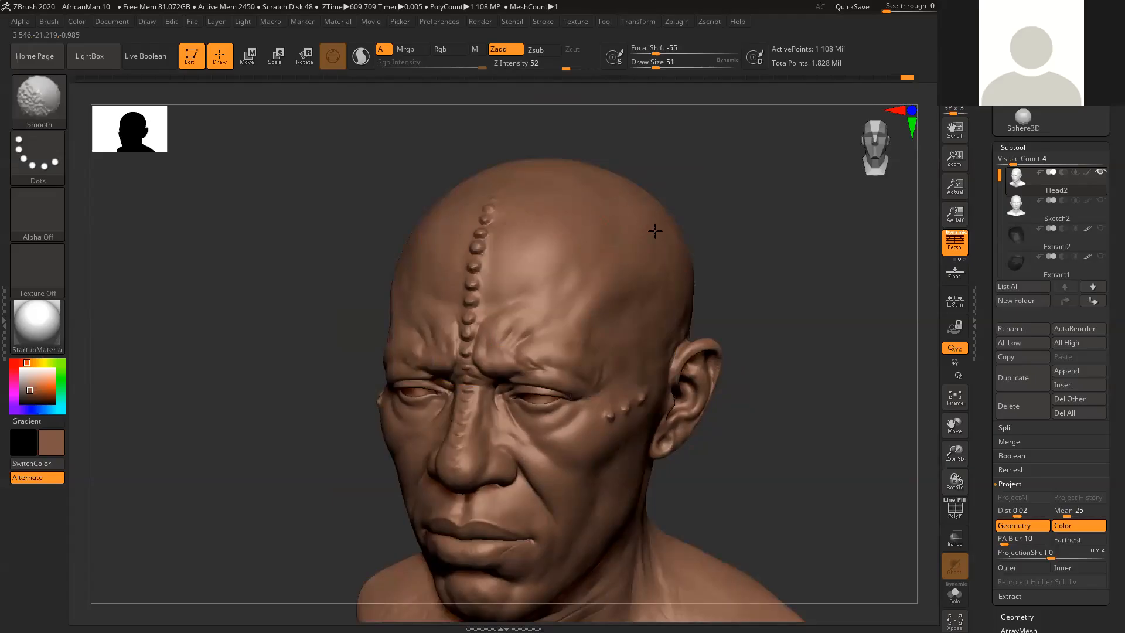
{"action": "mouse_move", "coordinate": [749, 324]}
{"action": "left_mouse_down", "text": "alt"}
{"action": "mouse_move", "coordinate": [731, 284]}
{"action": "mouse_move", "coordinate": [696, 275]}
{"action": "left_mouse_up", "text": "alt"}
{"action": "left_click_drag", "start_coordinate": [729, 240], "coordinate": [699, 229]}
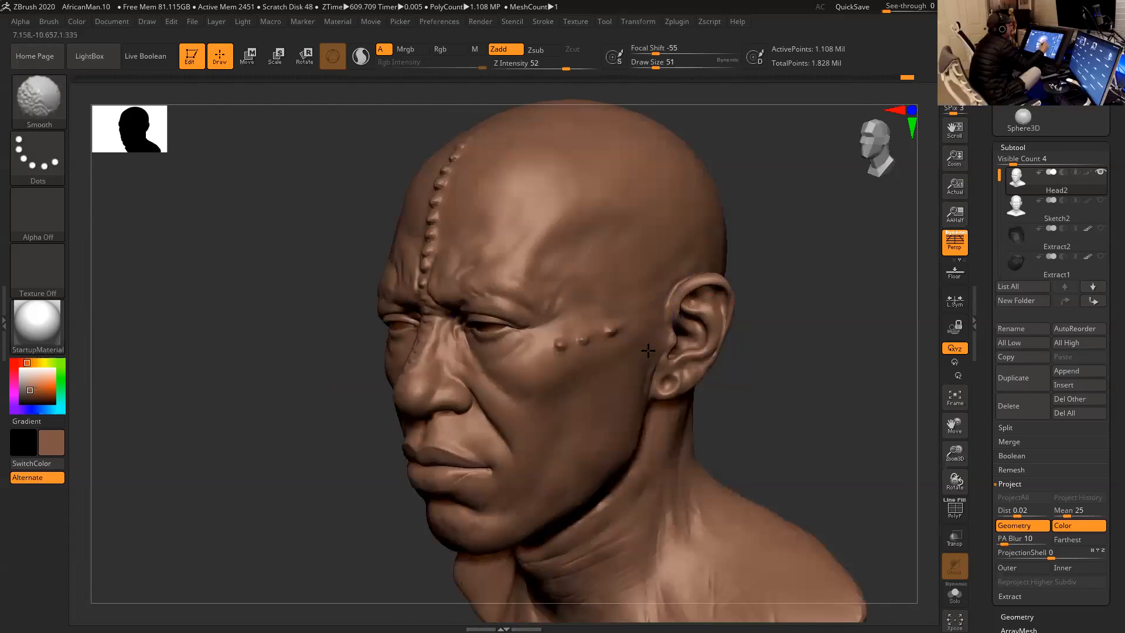
{"action": "left_click_drag", "start_coordinate": [717, 405], "coordinate": [709, 350], "text": "alt"}
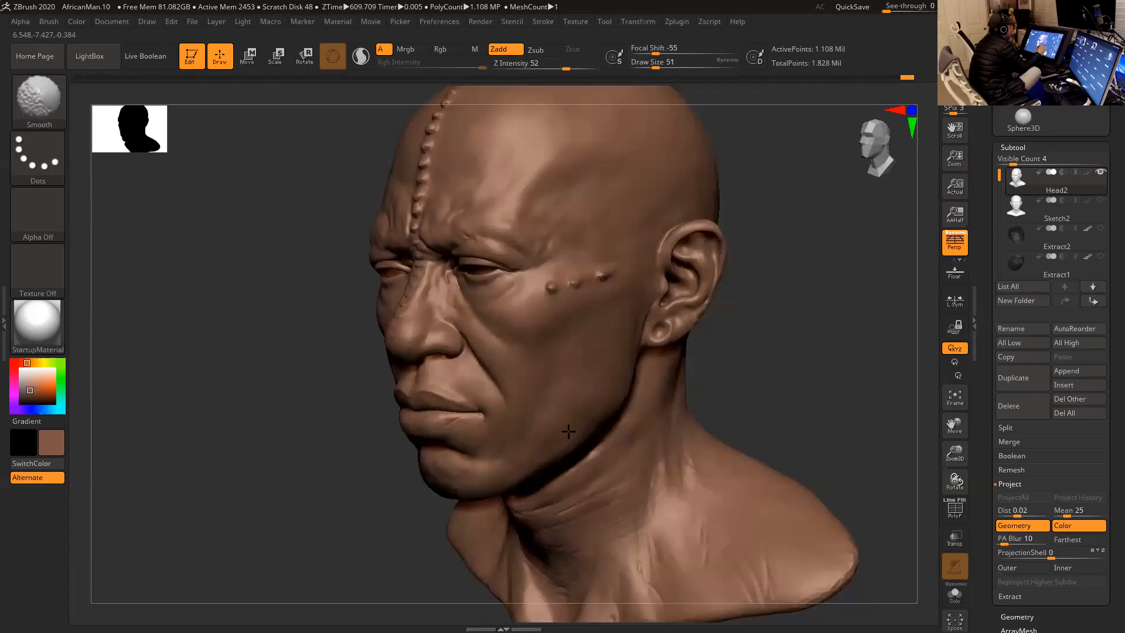
- Smooth the cheek, jawline and chin with the same large brush, working from both sides of the face
{"action": "left_click_drag", "start_coordinate": [741, 344], "coordinate": [567, 399]}
{"action": "left_click_drag", "start_coordinate": [528, 434], "coordinate": [598, 389], "text": "shift"}
{"action": "mouse_move", "coordinate": [674, 359]}
{"action": "left_mouse_down"}
{"action": "mouse_move", "coordinate": [728, 351]}
{"action": "mouse_move", "coordinate": [699, 345]}
{"action": "left_mouse_up"}
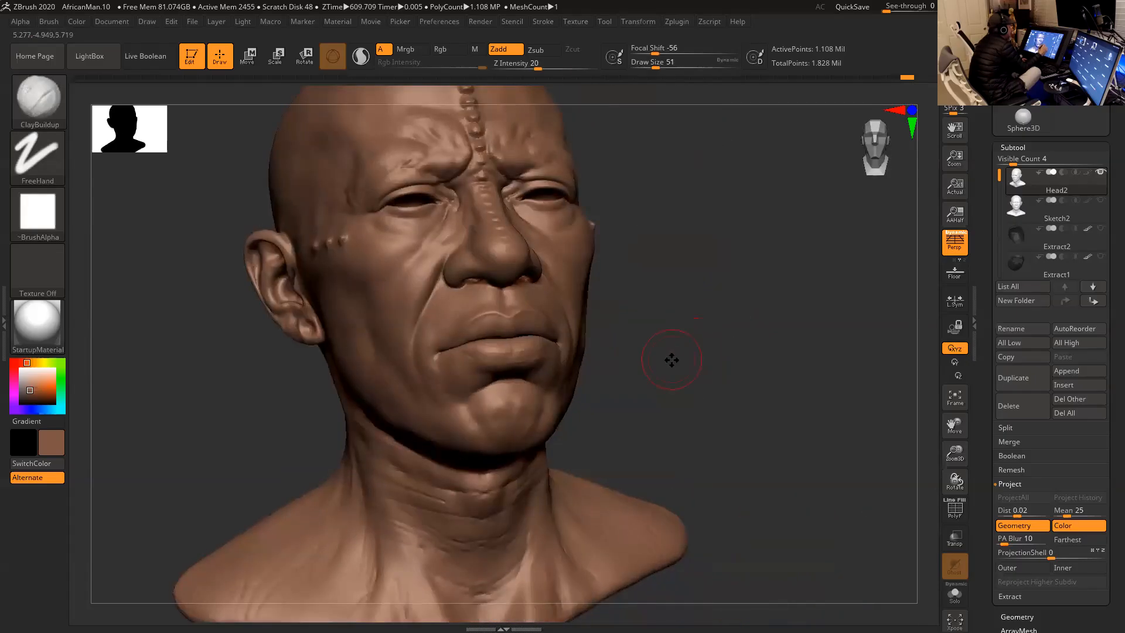
{"action": "key", "text": "shift"}
{"action": "mouse_move", "coordinate": [503, 447]}
{"action": "left_mouse_down", "text": "shift"}
{"action": "mouse_move", "coordinate": [498, 397]}
{"action": "mouse_move", "coordinate": [533, 389]}
{"action": "left_mouse_up", "text": "shift"}
- Smooth the folds and rough skin along the side of the neck at a draw size of 39
{"action": "mouse_move", "coordinate": [692, 360]}
{"action": "left_mouse_down"}
{"action": "mouse_move", "coordinate": [668, 357]}
{"action": "mouse_move", "coordinate": [729, 341]}
{"action": "mouse_move", "coordinate": [769, 354]}
{"action": "mouse_move", "coordinate": [794, 314]}
{"action": "mouse_move", "coordinate": [746, 329]}
{"action": "mouse_move", "coordinate": [740, 311]}
{"action": "mouse_move", "coordinate": [480, 389]}
{"action": "mouse_move", "coordinate": [377, 369]}
{"action": "left_mouse_up"}
{"action": "key", "text": "space"}
{"action": "key", "text": "shift"}
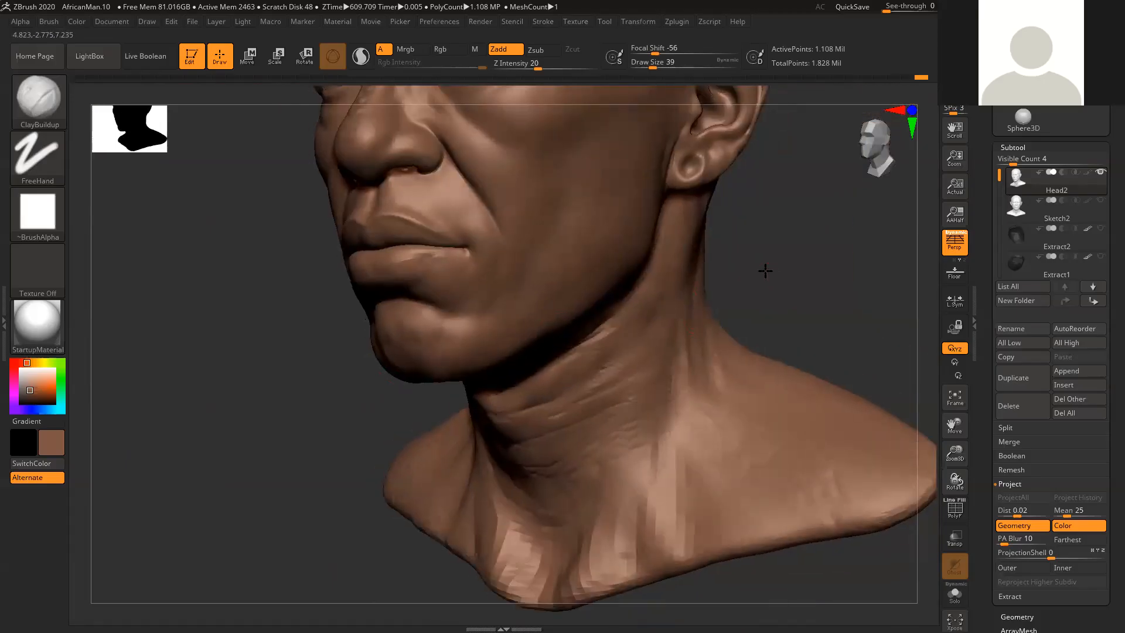
{"action": "left_click_drag", "start_coordinate": [770, 272], "coordinate": [673, 296]}
{"action": "key", "text": "shift"}
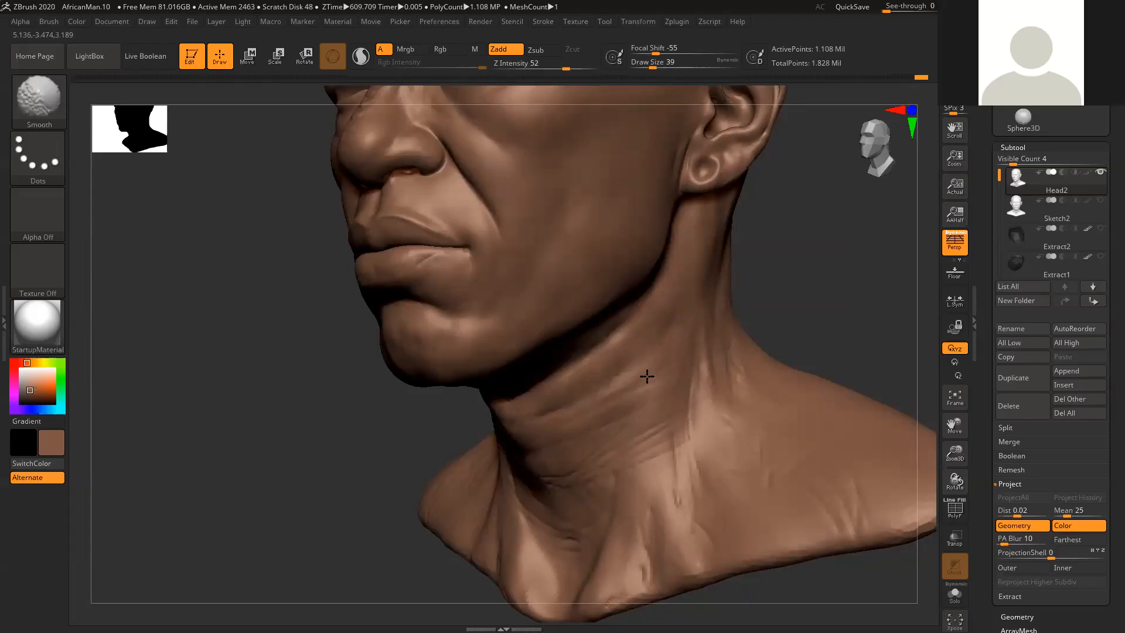
{"action": "mouse_move", "coordinate": [807, 300]}
{"action": "left_mouse_down", "text": "alt"}
{"action": "mouse_move", "coordinate": [756, 241]}
{"action": "mouse_move", "coordinate": [773, 289]}
{"action": "left_mouse_up", "text": "alt"}
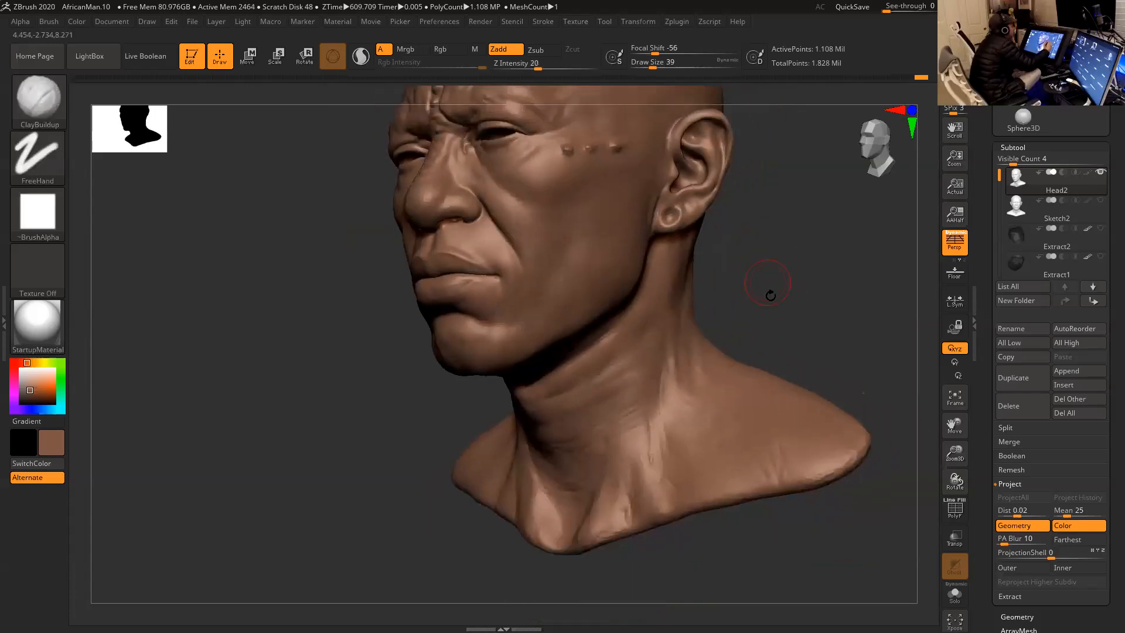
{"action": "key", "text": "shift"}
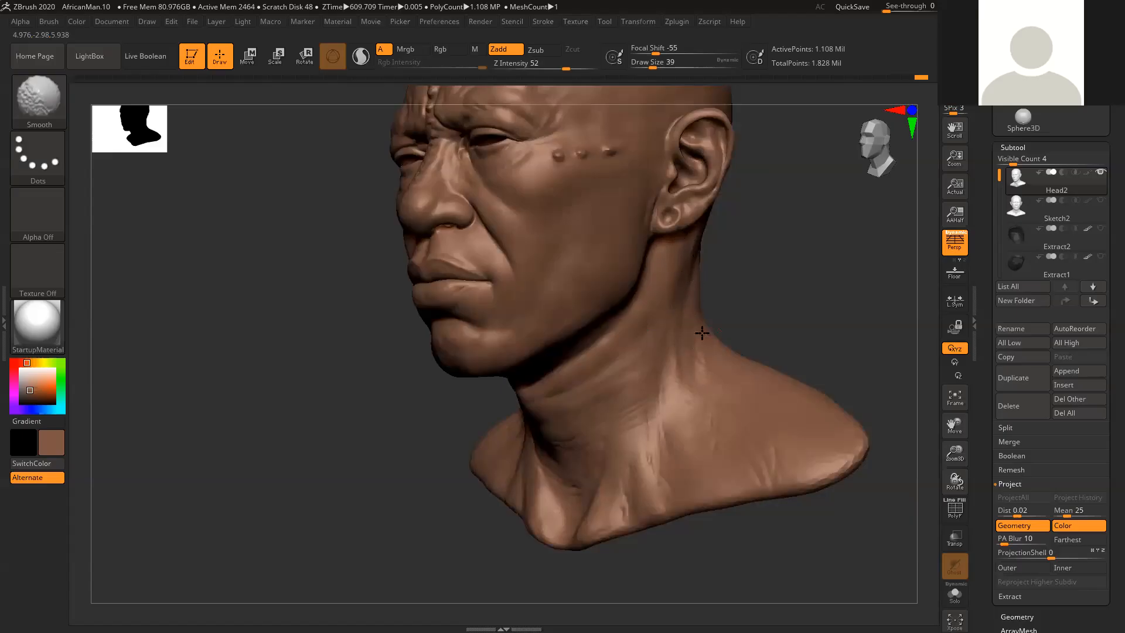
{"action": "left_click_drag", "start_coordinate": [676, 346], "coordinate": [675, 391], "text": "shift"}
{"action": "left_click_drag", "start_coordinate": [732, 319], "coordinate": [743, 295], "text": "alt"}
- Enlarge the draw size to 65 and smooth the lower neck, collarbone area and shoulder
{"action": "key", "text": "bracketright"}
{"action": "key", "text": "bracketright"}
{"action": "mouse_move", "coordinate": [673, 368]}
{"action": "left_mouse_down", "text": "shift"}
{"action": "mouse_move", "coordinate": [661, 401]}
{"action": "mouse_move", "coordinate": [668, 466]}
{"action": "mouse_move", "coordinate": [637, 458]}
{"action": "mouse_move", "coordinate": [608, 533]}
{"action": "left_mouse_up", "text": "shift"}
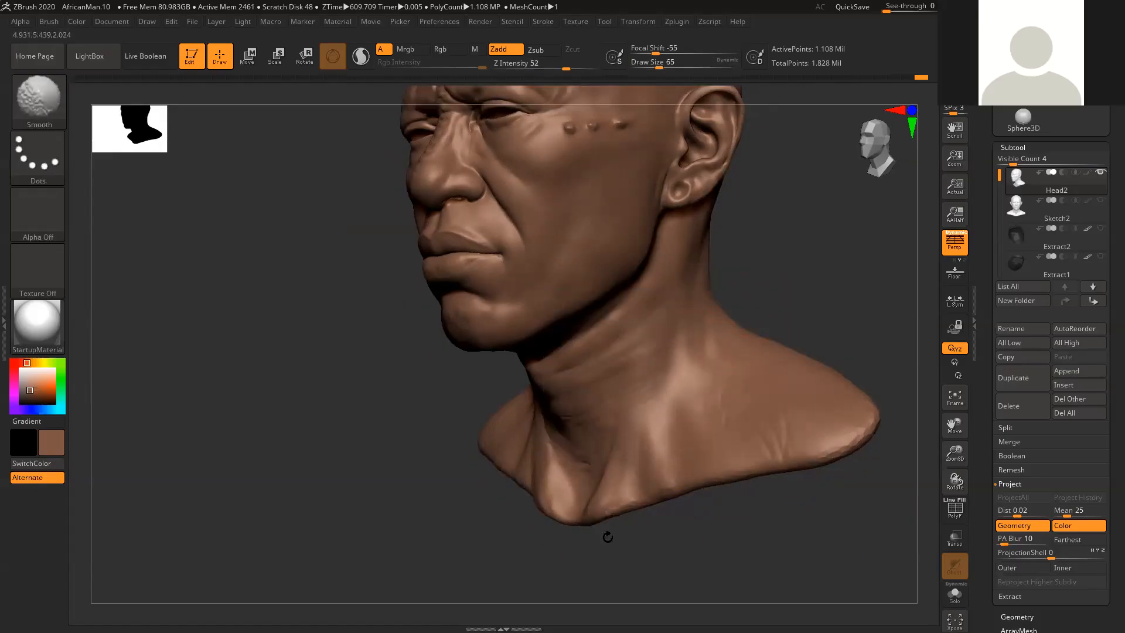
{"action": "left_click_drag", "start_coordinate": [599, 476], "coordinate": [582, 473], "text": "shift"}
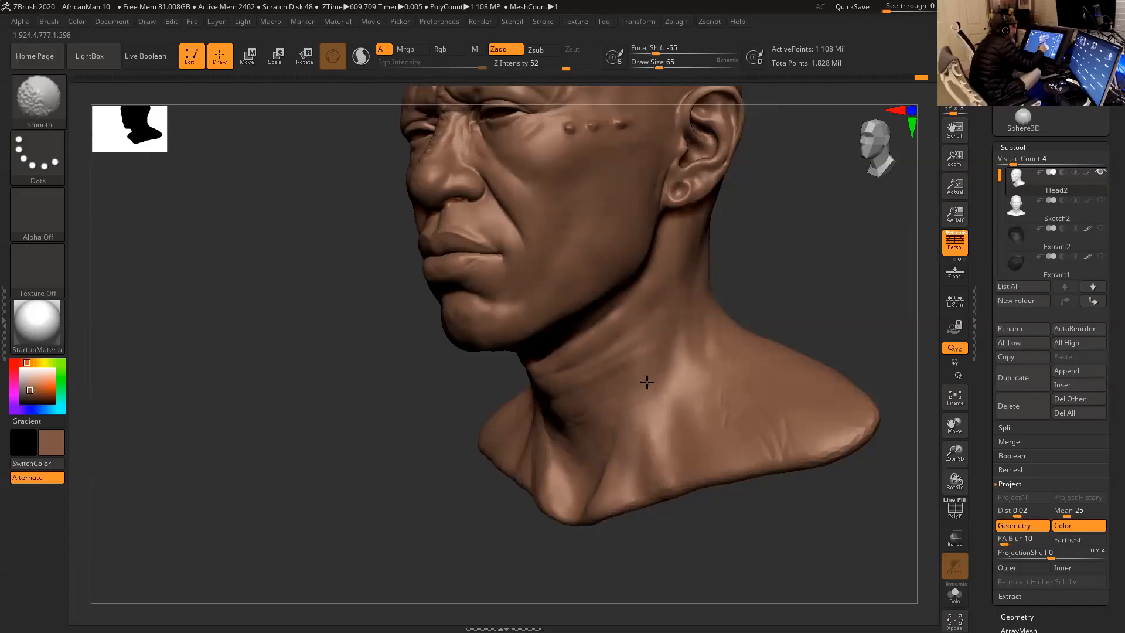
{"action": "left_click_drag", "start_coordinate": [607, 430], "coordinate": [646, 372], "text": "shift"}
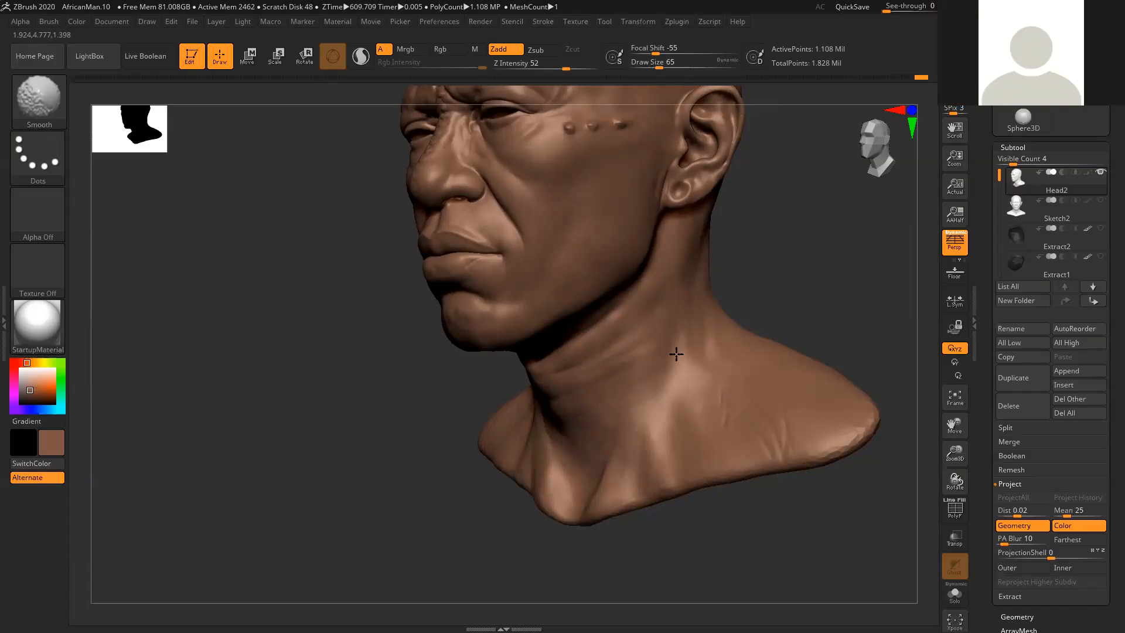
{"action": "left_click_drag", "start_coordinate": [791, 299], "coordinate": [772, 278], "text": "alt"}
{"action": "mouse_move", "coordinate": [703, 332]}
{"action": "left_mouse_down", "text": "shift"}
{"action": "mouse_move", "coordinate": [693, 381]}
{"action": "mouse_move", "coordinate": [728, 378]}
{"action": "left_mouse_up", "text": "shift"}
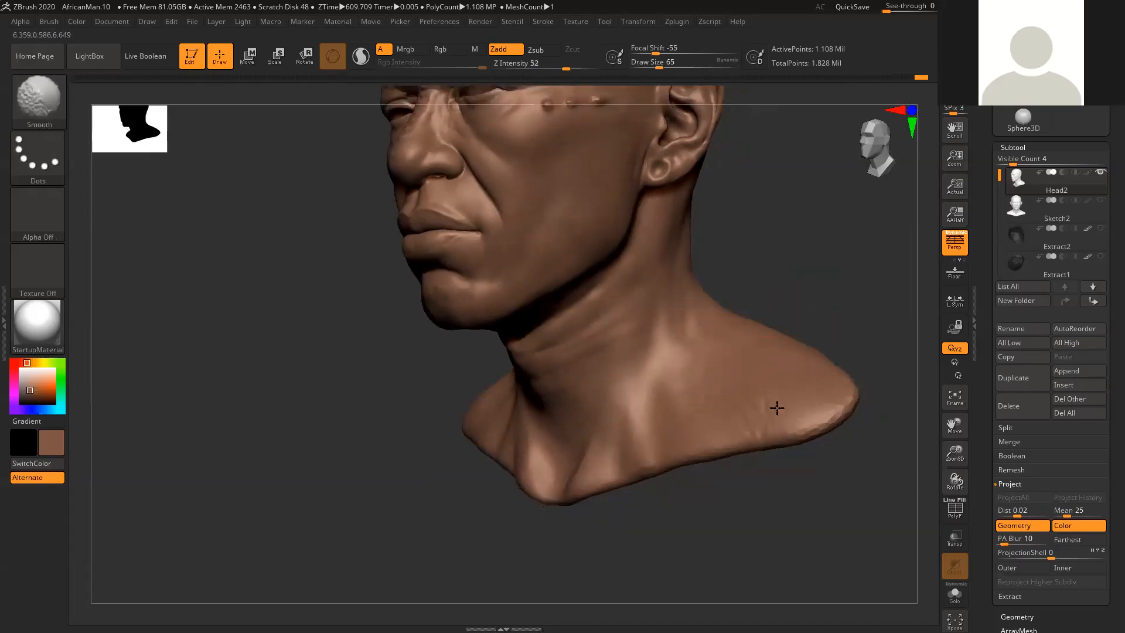
{"action": "left_click_drag", "start_coordinate": [665, 457], "coordinate": [678, 441], "text": "shift"}
{"action": "mouse_move", "coordinate": [817, 286]}
{"action": "left_mouse_down"}
{"action": "mouse_move", "coordinate": [819, 306]}
{"action": "mouse_move", "coordinate": [776, 286]}
{"action": "mouse_move", "coordinate": [772, 349]}
{"action": "left_mouse_up"}
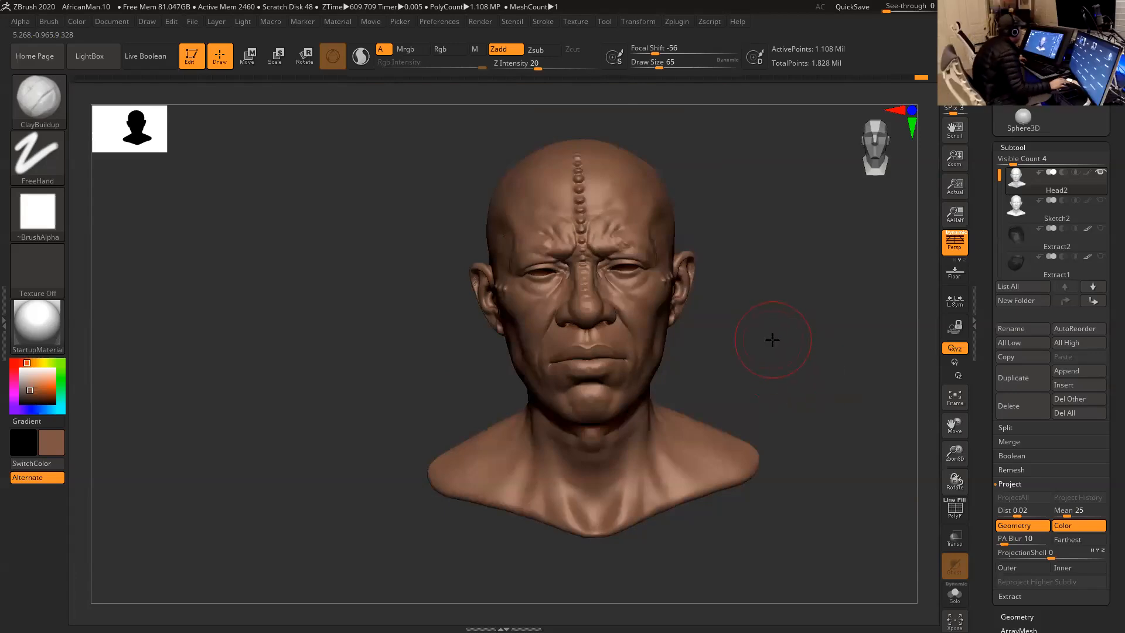
{"action": "left_click_drag", "start_coordinate": [774, 335], "coordinate": [783, 387]}
{"action": "mouse_move", "coordinate": [765, 344]}
{"action": "left_mouse_down"}
{"action": "mouse_move", "coordinate": [758, 326]}
{"action": "mouse_move", "coordinate": [691, 332]}
{"action": "mouse_move", "coordinate": [720, 368]}
{"action": "mouse_move", "coordinate": [713, 352]}
{"action": "left_mouse_up"}
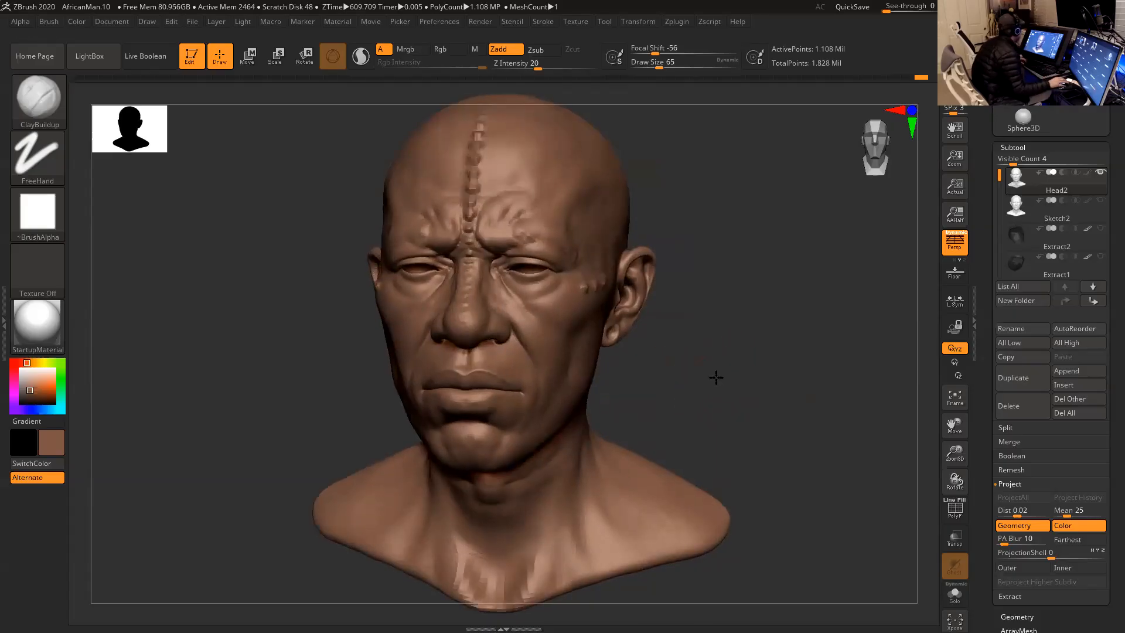
{"action": "left_click", "coordinate": [193, 22]}
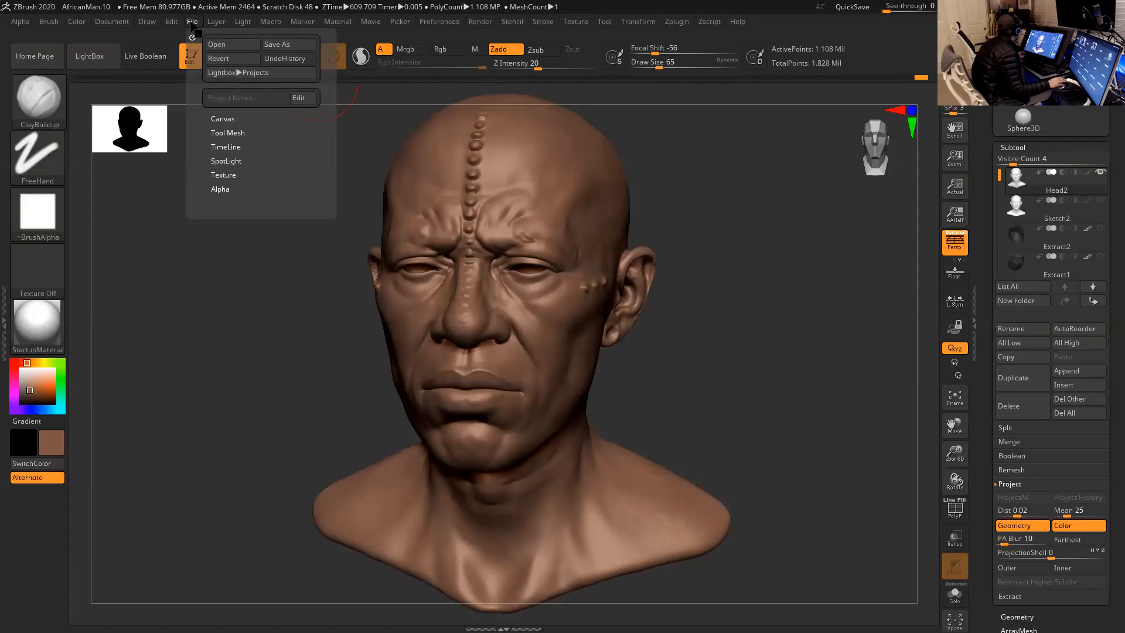
{"action": "left_click_drag", "start_coordinate": [1116, 194], "coordinate": [1116, 374]}
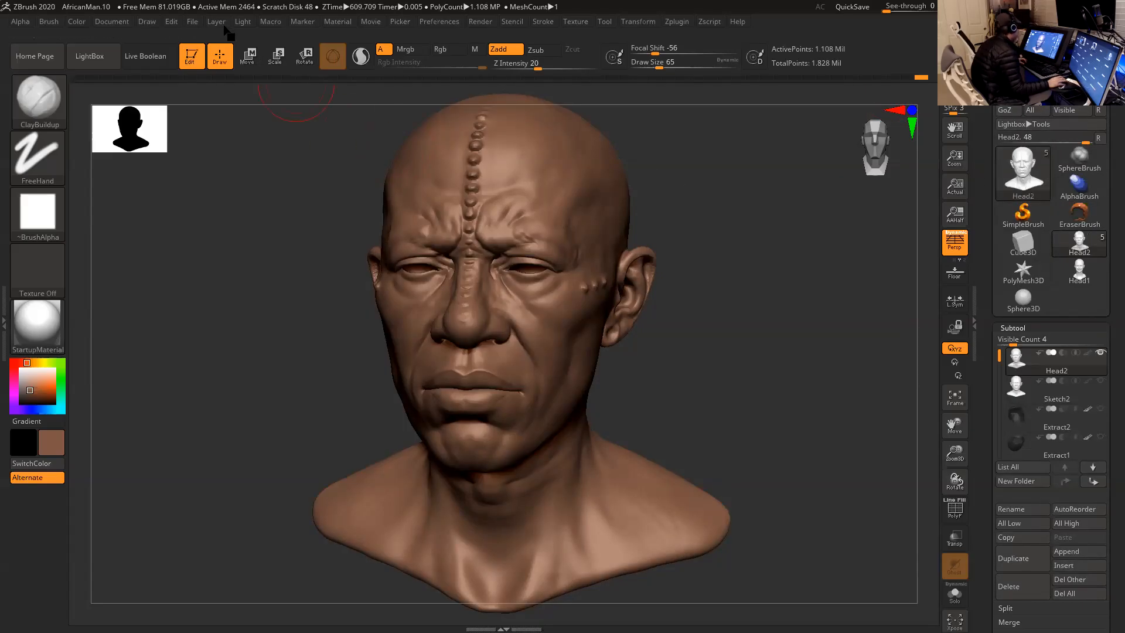
{"action": "left_click", "coordinate": [193, 22]}
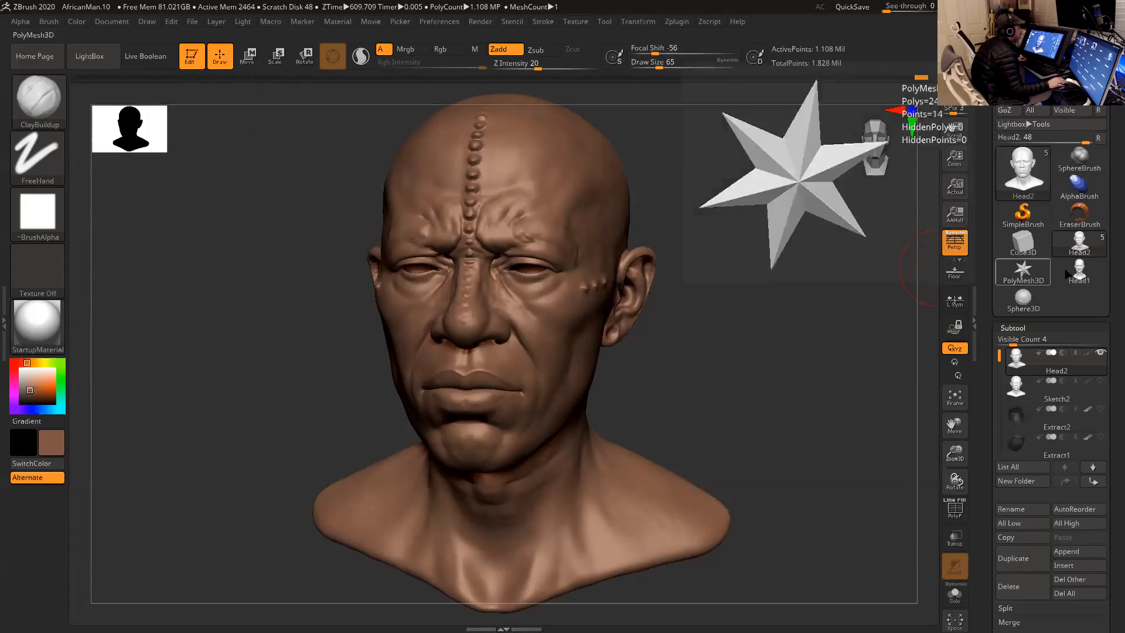
{"action": "mouse_move", "coordinate": [1024, 280]}
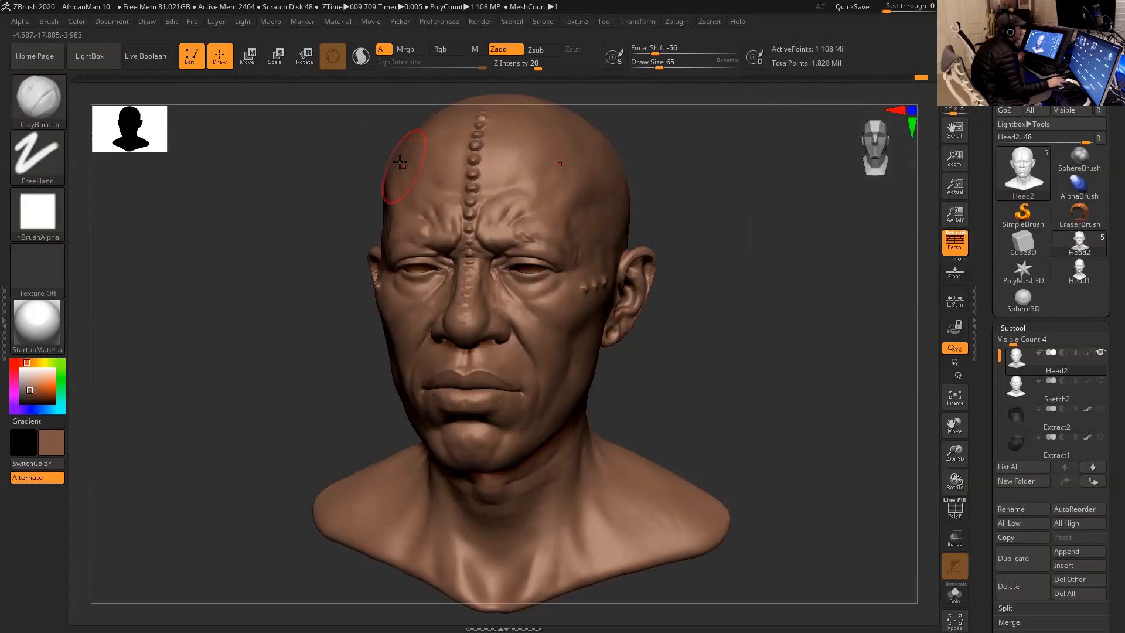
- Start saving the project under a new name and browse to the ZBrush folder of the African Tribes project
{"action": "left_click", "coordinate": [192, 24]}
{"action": "left_click", "coordinate": [274, 45]}
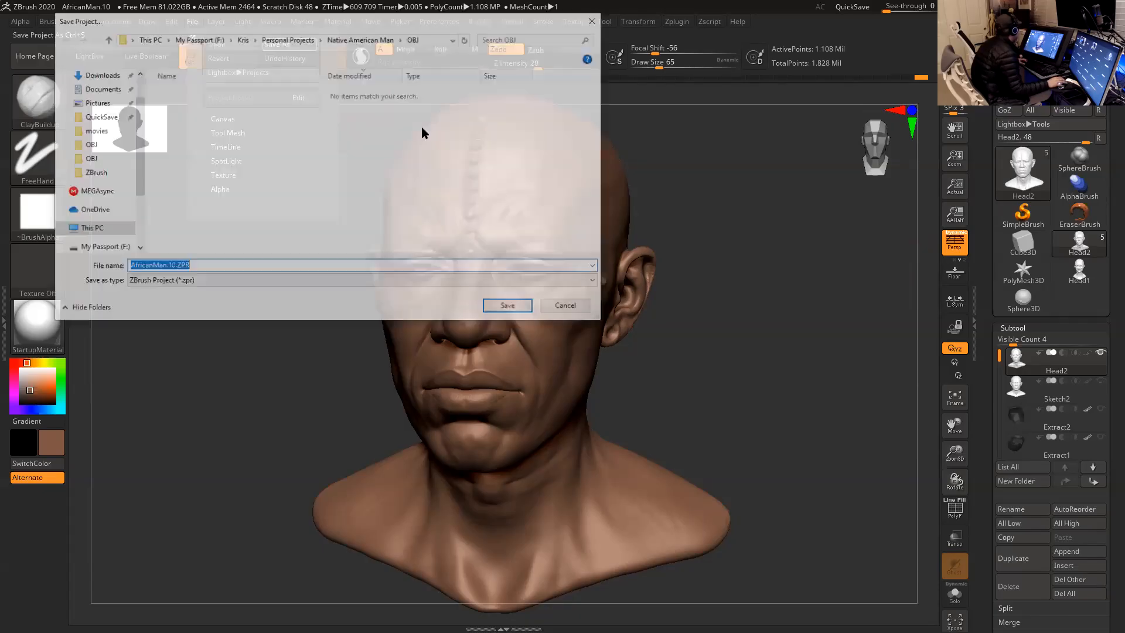
{"action": "left_click", "coordinate": [364, 40]}
{"action": "scroll", "coordinate": [304, 178], "scroll_direction": "down", "scroll_amount": 2}
{"action": "double_click", "coordinate": [198, 249]}
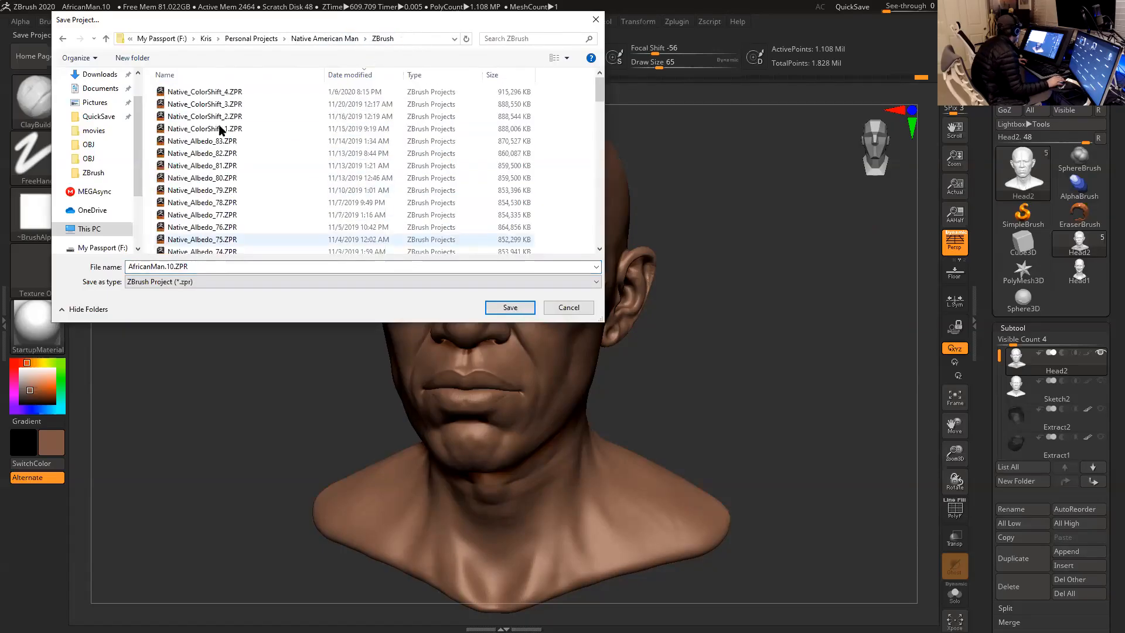
{"action": "left_click", "coordinate": [252, 39]}
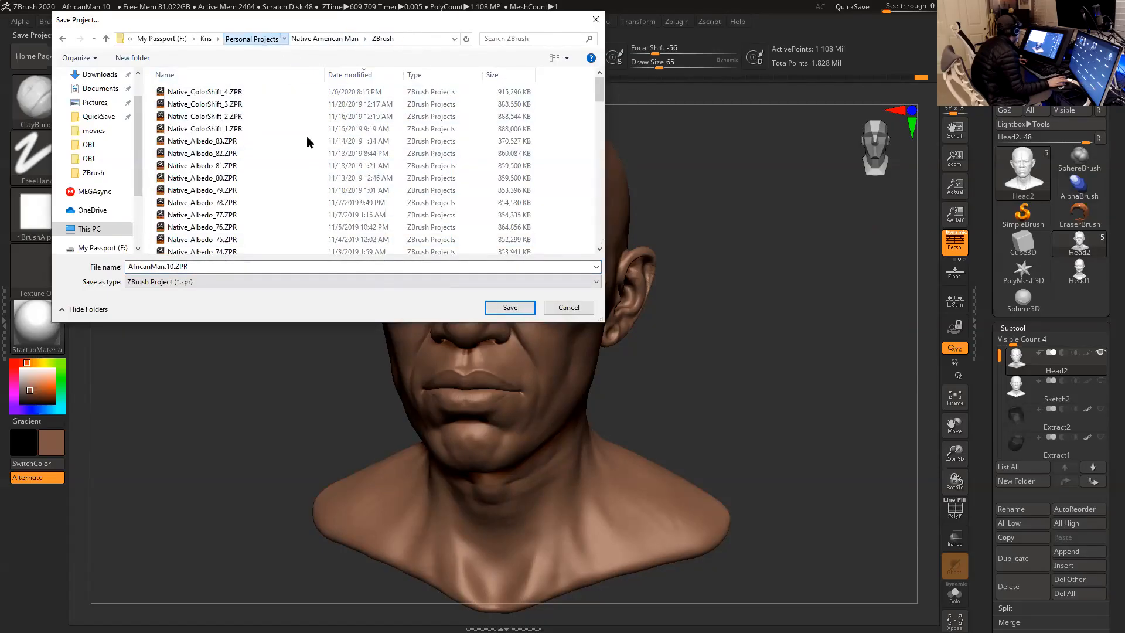
{"action": "scroll", "coordinate": [262, 188], "scroll_direction": "down", "scroll_amount": 1}
{"action": "scroll", "coordinate": [287, 129], "scroll_direction": "up", "scroll_amount": 1}
{"action": "double_click", "coordinate": [285, 128]}
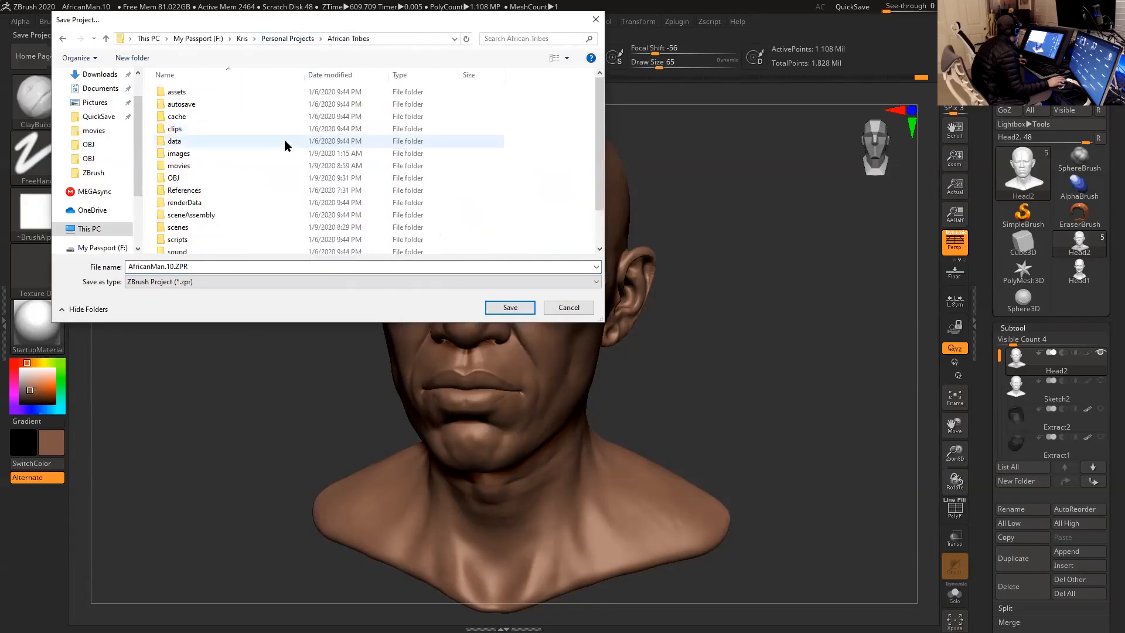
{"action": "scroll", "coordinate": [233, 218], "scroll_direction": "down", "scroll_amount": 1}
{"action": "left_click", "coordinate": [196, 247]}
{"action": "double_click", "coordinate": [198, 247]}
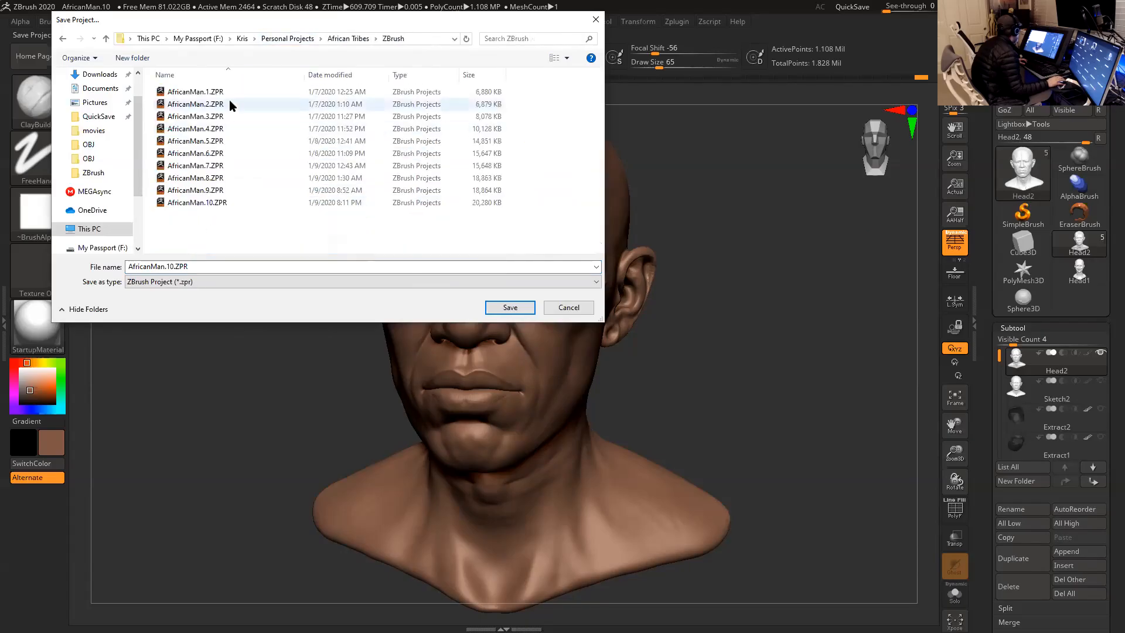
- Save the project as AfricanMan.11.ZPR, basing the name on the latest version in the folder
{"action": "left_click", "coordinate": [215, 203]}
{"action": "left_click", "coordinate": [173, 267]}
{"action": "left_click", "coordinate": [172, 267]}
{"action": "type", "text": "1"}
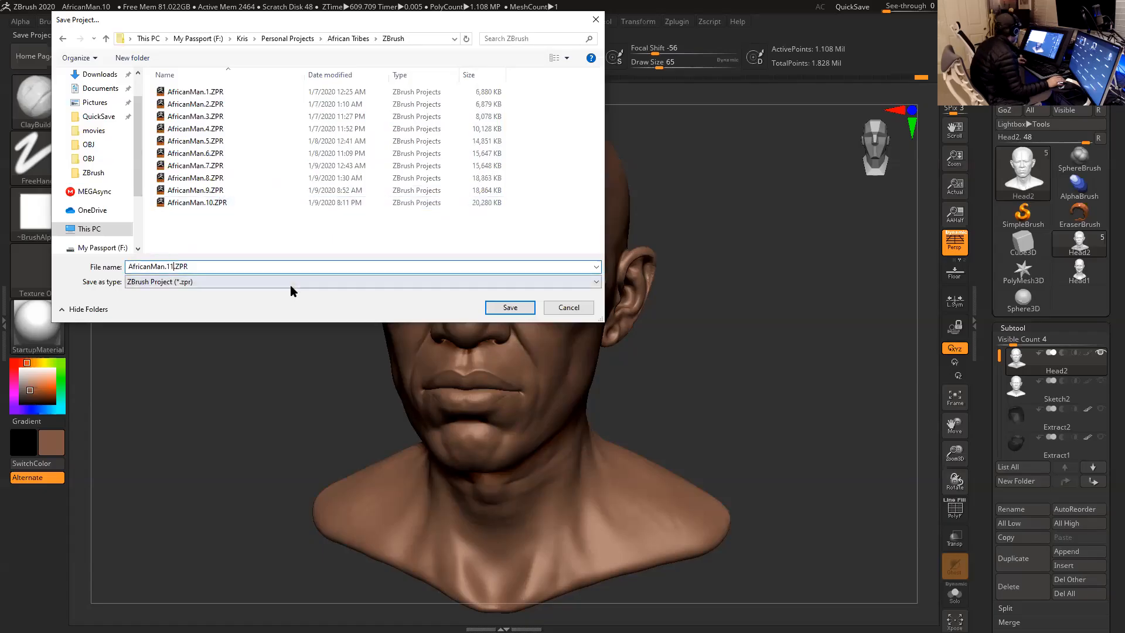
{"action": "left_click", "coordinate": [516, 307]}
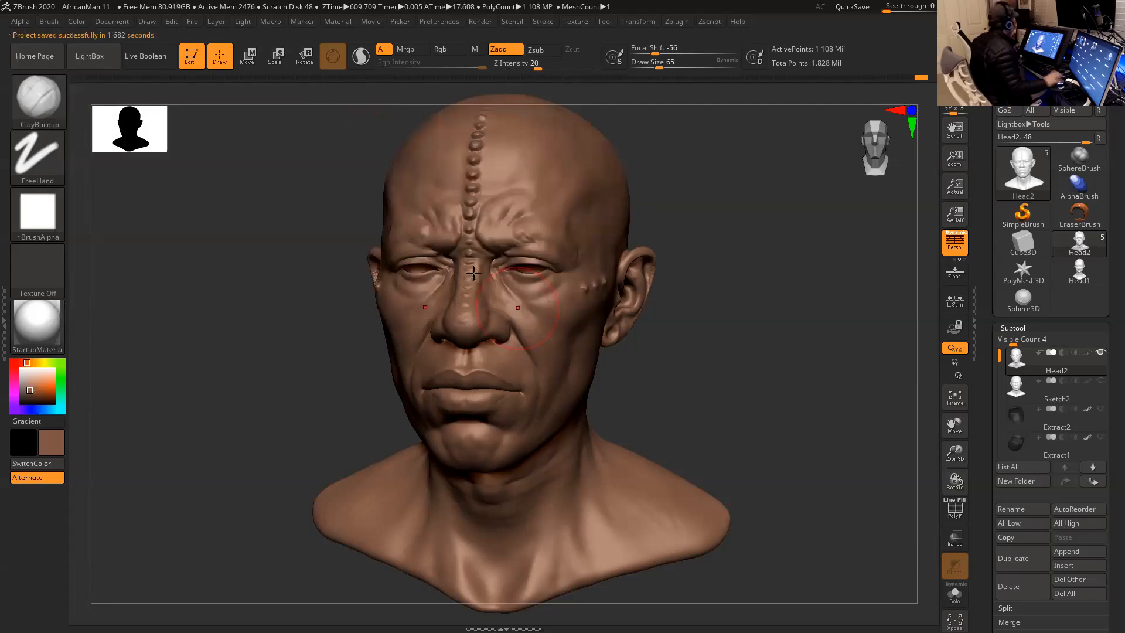
- Examine the cleaned-up head from the front and from both three-quarter angles, and open the Geometry HD settings
{"action": "left_click_drag", "start_coordinate": [721, 278], "coordinate": [735, 284]}
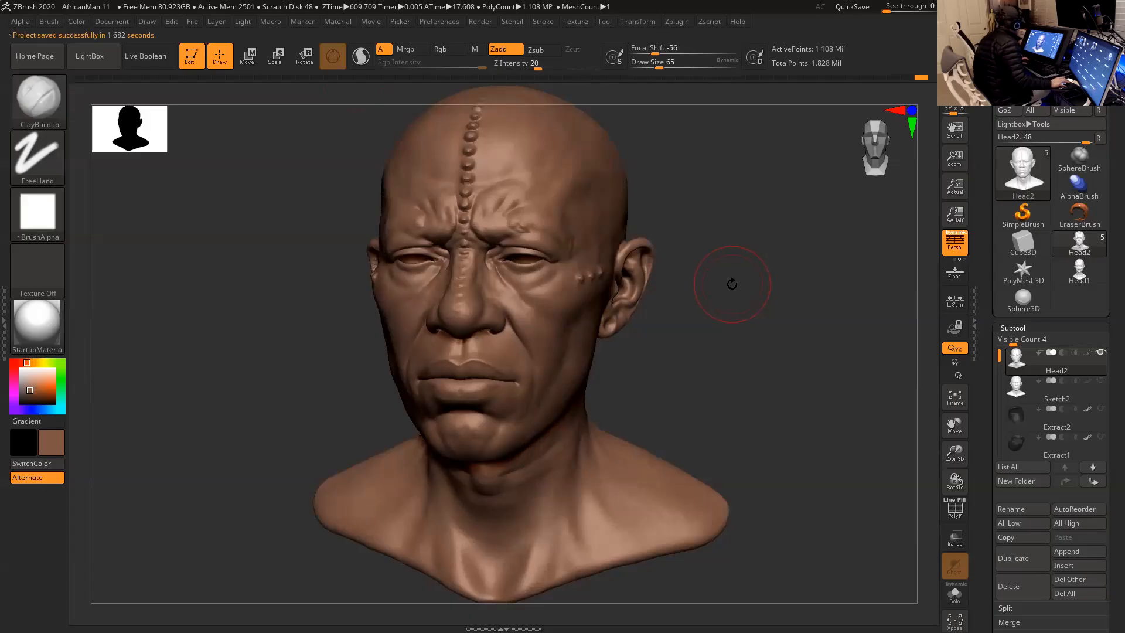
{"action": "key", "text": "shift"}
{"action": "left_click_drag", "start_coordinate": [735, 290], "coordinate": [750, 296], "text": "shift"}
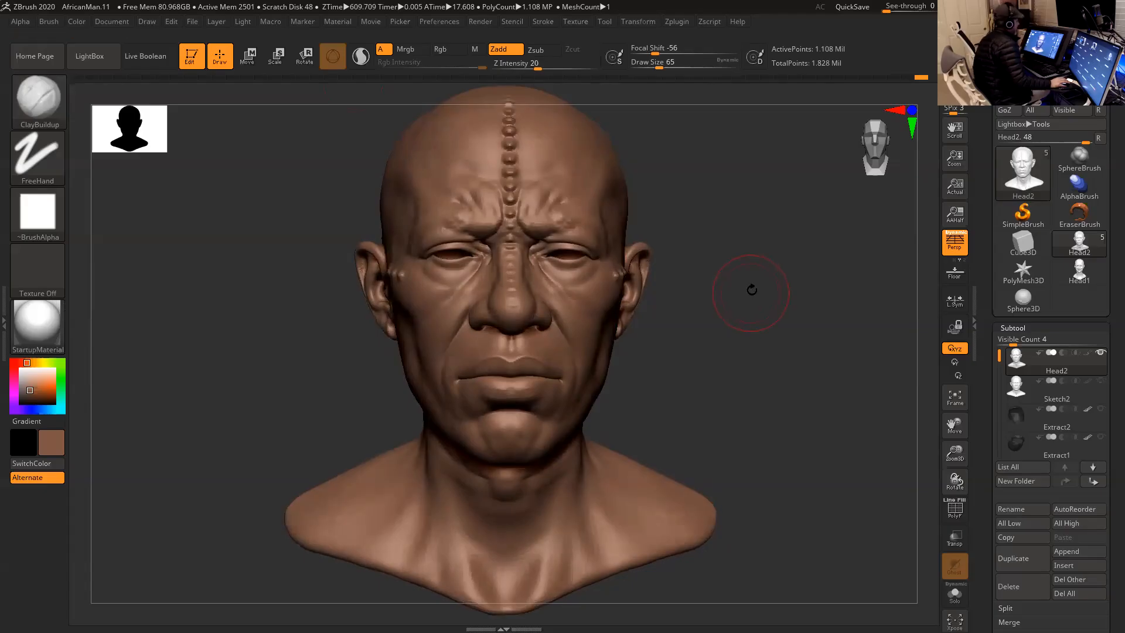
{"action": "left_click_drag", "start_coordinate": [754, 286], "coordinate": [756, 294]}
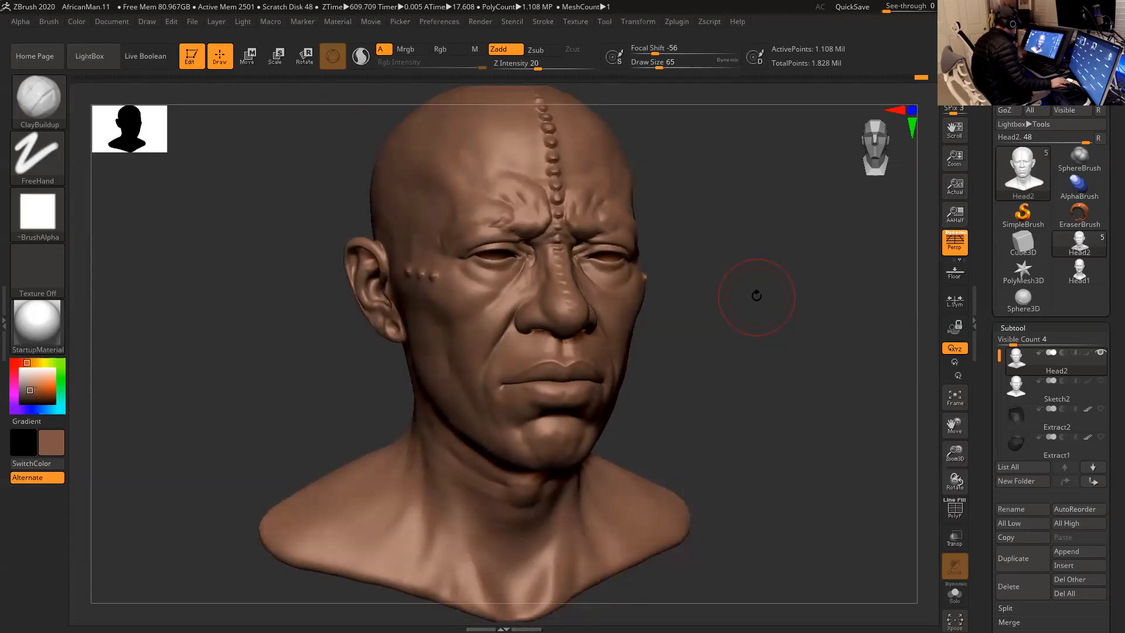
{"action": "key", "text": "shift"}
{"action": "mouse_move", "coordinate": [755, 300]}
{"action": "left_mouse_down"}
{"action": "mouse_move", "coordinate": [698, 289]}
{"action": "mouse_move", "coordinate": [730, 302]}
{"action": "left_mouse_up"}
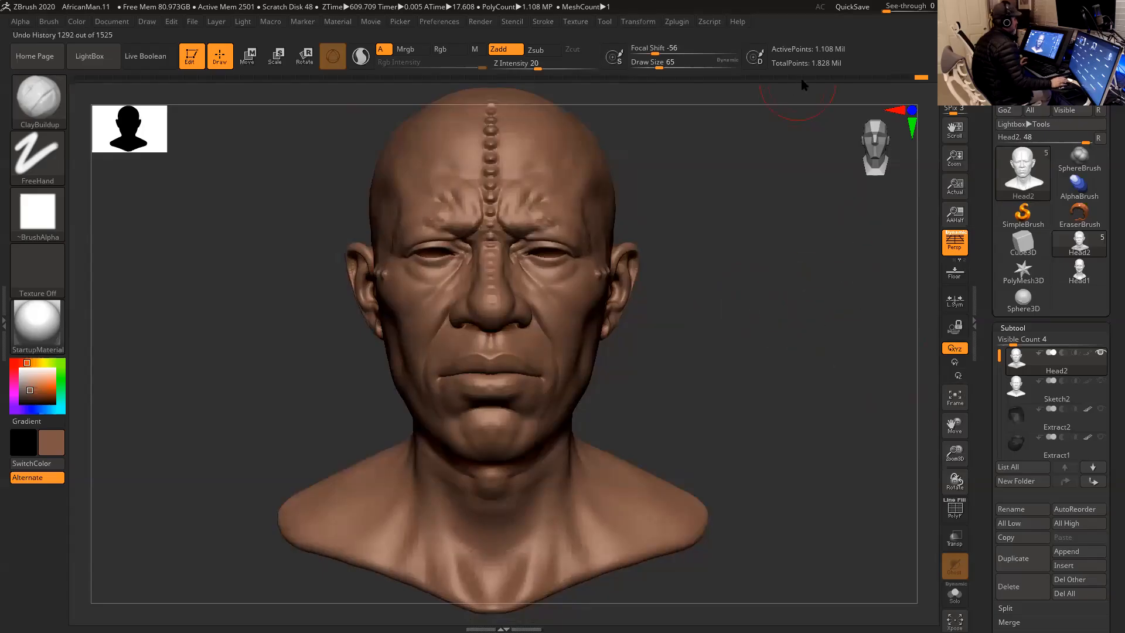
{"action": "left_click_drag", "start_coordinate": [991, 336], "coordinate": [984, 227]}
{"action": "scroll", "coordinate": [1035, 340], "scroll_direction": "down", "scroll_amount": 5}
{"action": "left_click", "coordinate": [1032, 383]}
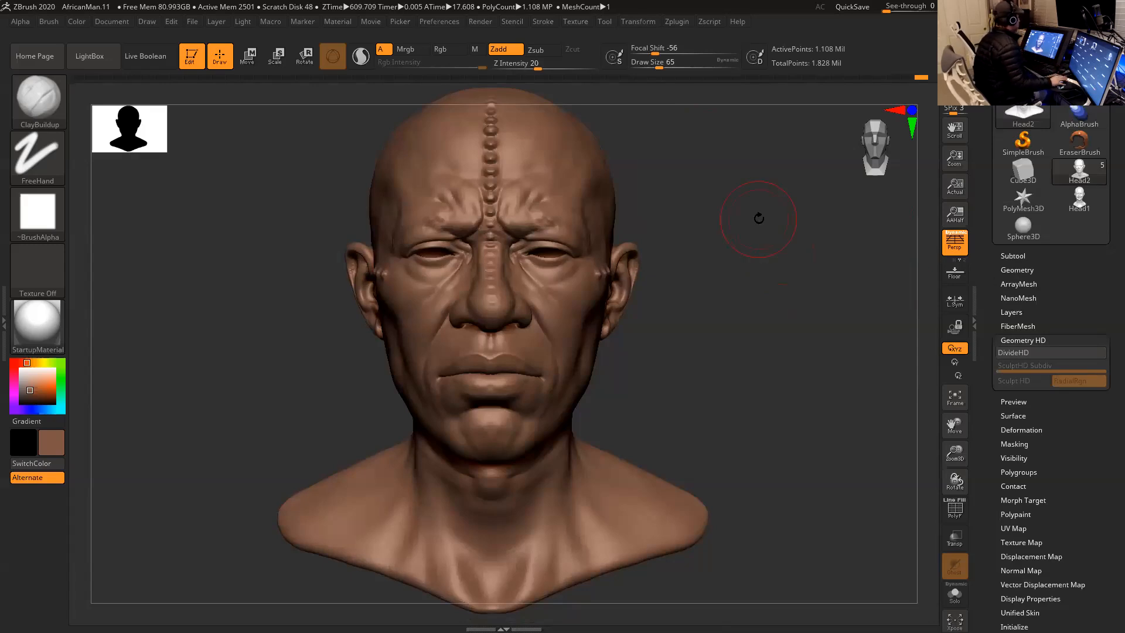
{"action": "mouse_move", "coordinate": [767, 230]}
{"action": "left_mouse_down"}
{"action": "mouse_move", "coordinate": [759, 229]}
{"action": "mouse_move", "coordinate": [782, 228]}
{"action": "mouse_move", "coordinate": [771, 228]}
{"action": "left_mouse_up"}
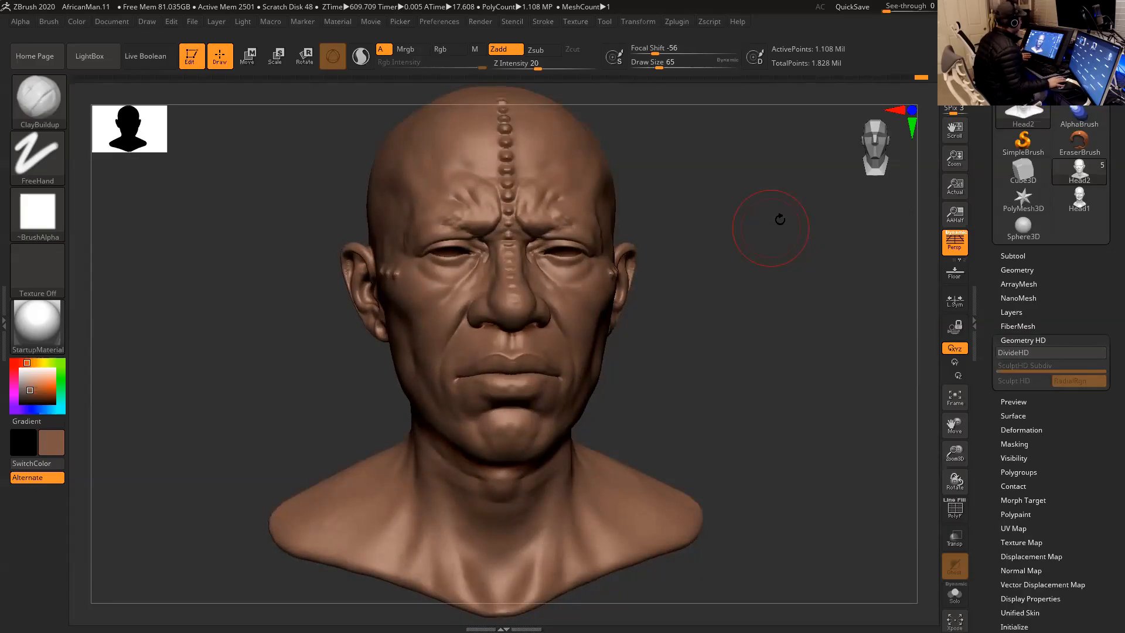
{"action": "mouse_move", "coordinate": [765, 286]}
{"action": "left_mouse_down"}
{"action": "mouse_move", "coordinate": [772, 279]}
{"action": "mouse_move", "coordinate": [759, 279]}
{"action": "left_mouse_up"}
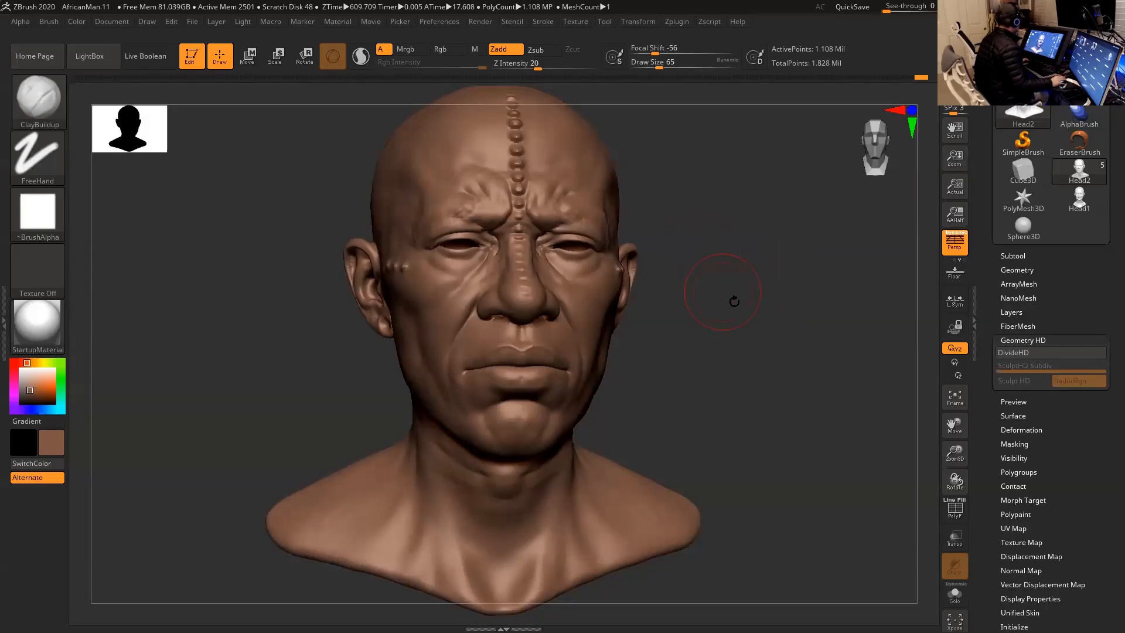
{"action": "left_click_drag", "start_coordinate": [753, 296], "coordinate": [766, 298]}
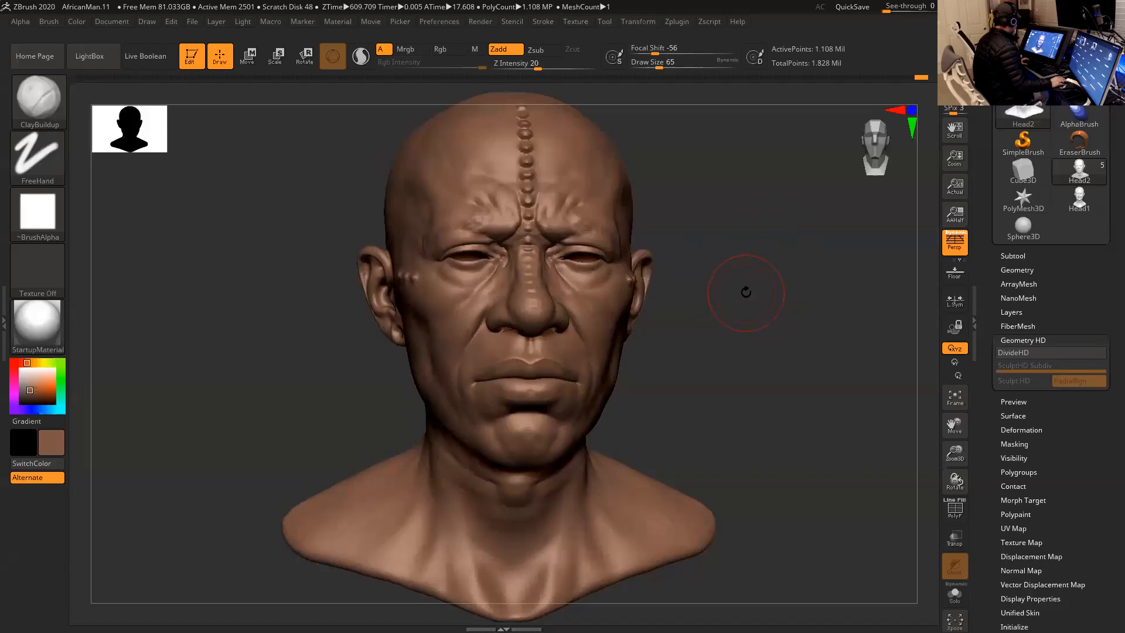
- Drop the head to its lowest subdivision level and export it as Head3.obj into the African Tribes OBJ folder
{"action": "key", "text": "shift"}
{"action": "key", "text": "shift+d"}
{"action": "mouse_move", "coordinate": [756, 293]}
{"action": "left_mouse_down"}
{"action": "mouse_move", "coordinate": [768, 289]}
{"action": "mouse_move", "coordinate": [741, 289]}
{"action": "mouse_move", "coordinate": [771, 254]}
{"action": "mouse_move", "coordinate": [769, 293]}
{"action": "mouse_move", "coordinate": [784, 275]}
{"action": "left_mouse_up"}
{"action": "left_click_drag", "start_coordinate": [1001, 127], "coordinate": [1001, 201]}
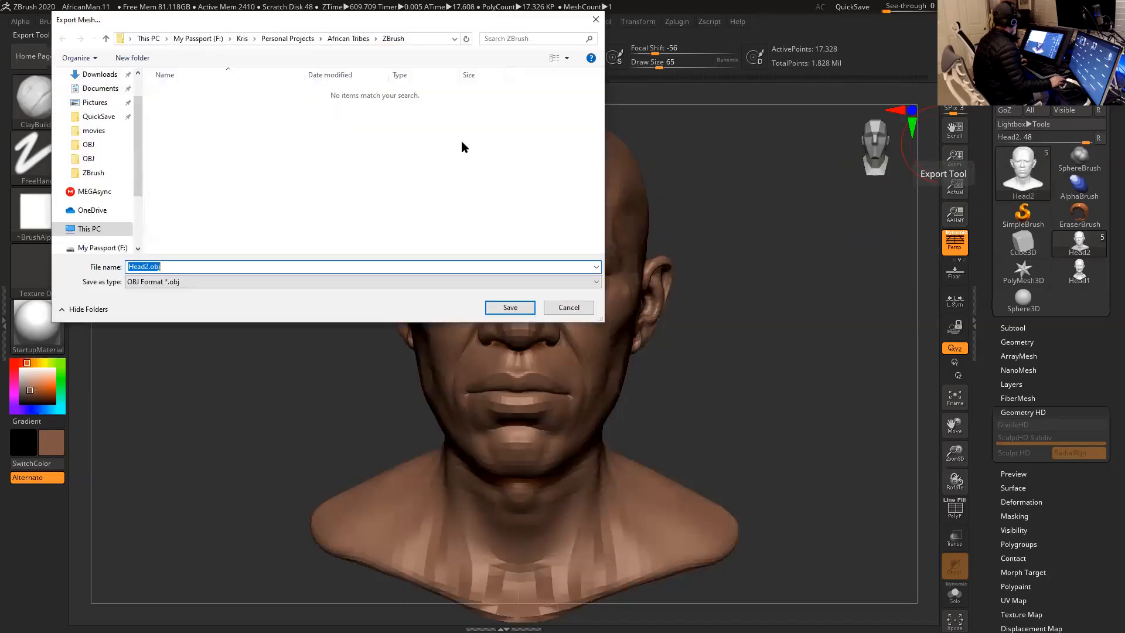
{"action": "left_click", "coordinate": [351, 40]}
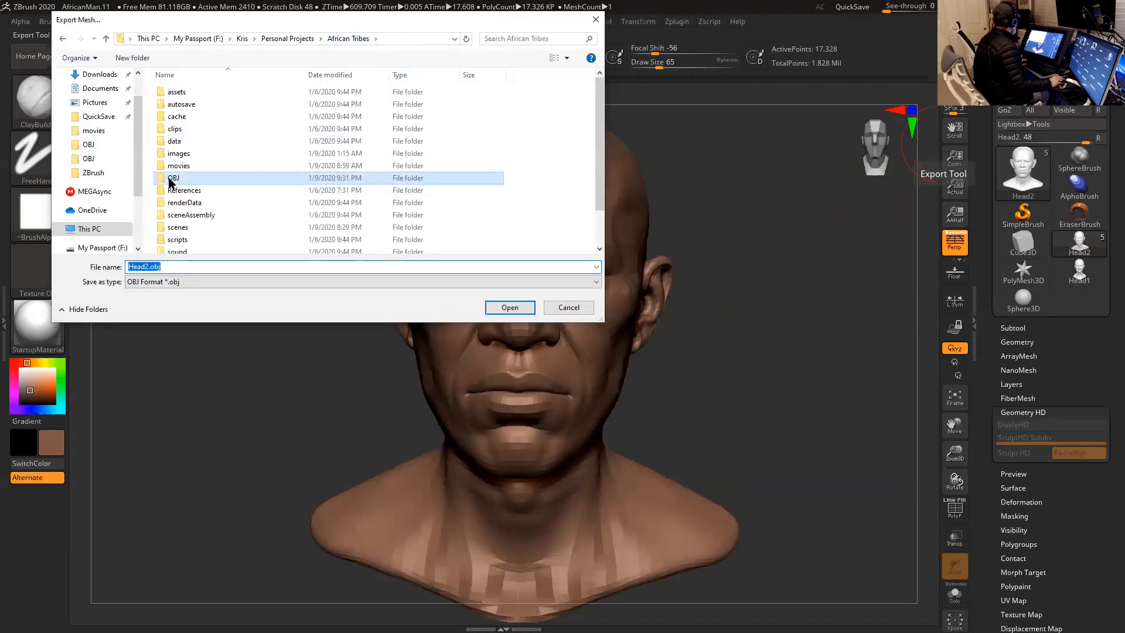
{"action": "double_click", "coordinate": [176, 178]}
{"action": "left_click", "coordinate": [154, 267]}
{"action": "left_click", "coordinate": [148, 266]}
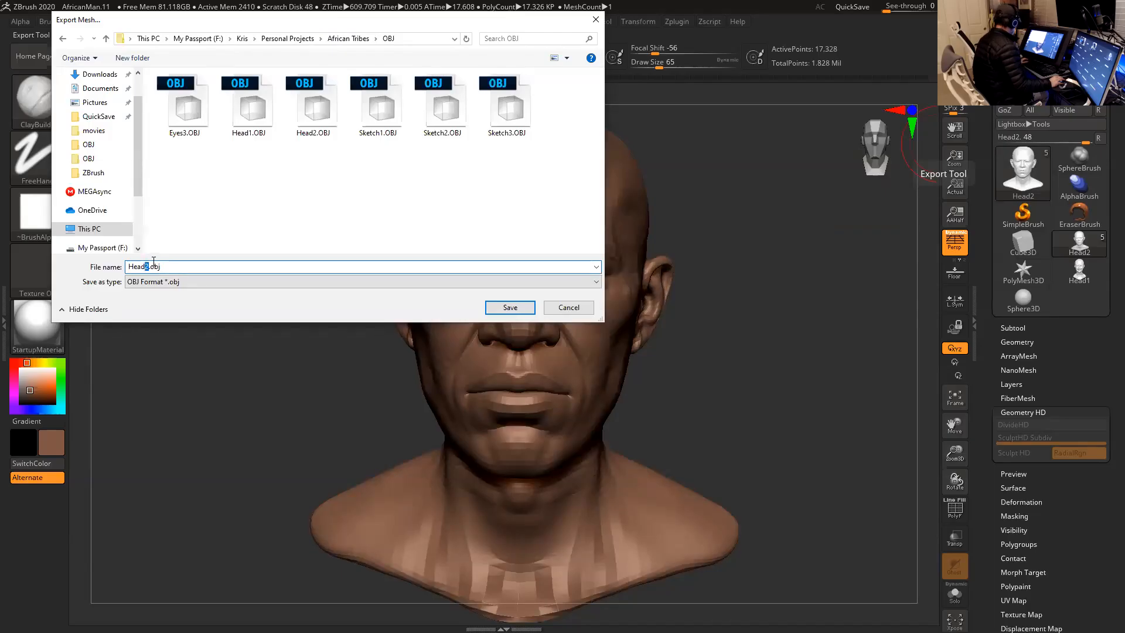
{"action": "left_click", "coordinate": [509, 308]}
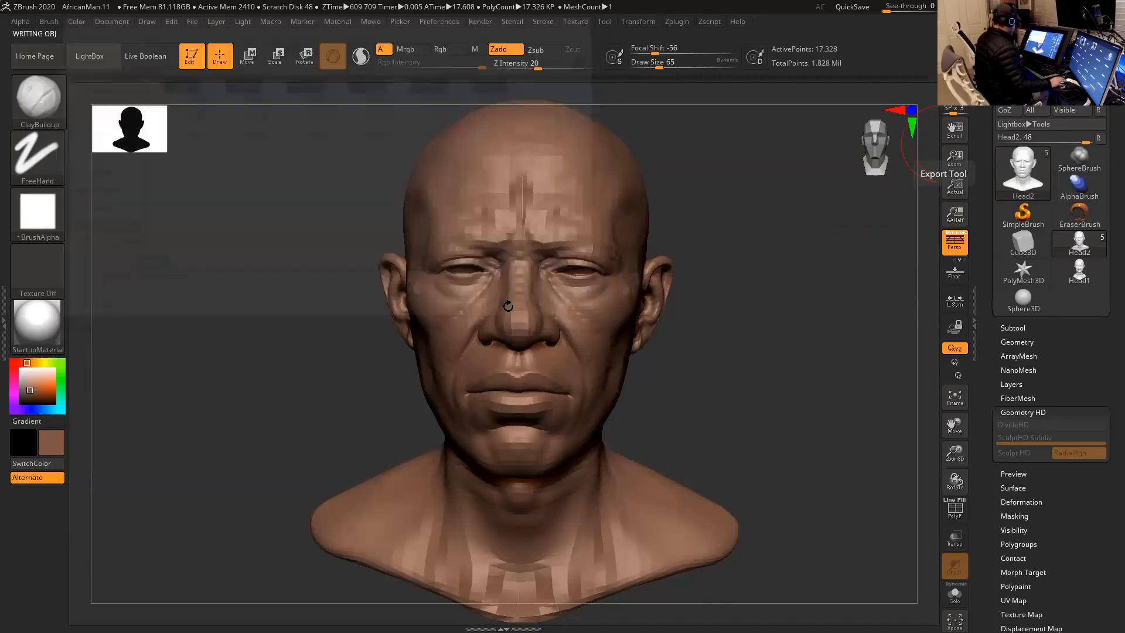
- Rename the exported Head3.OBJ to HeadLR3.OBJ and export the low-resolution head over that file
{"action": "left_click", "coordinate": [1080, 82]}
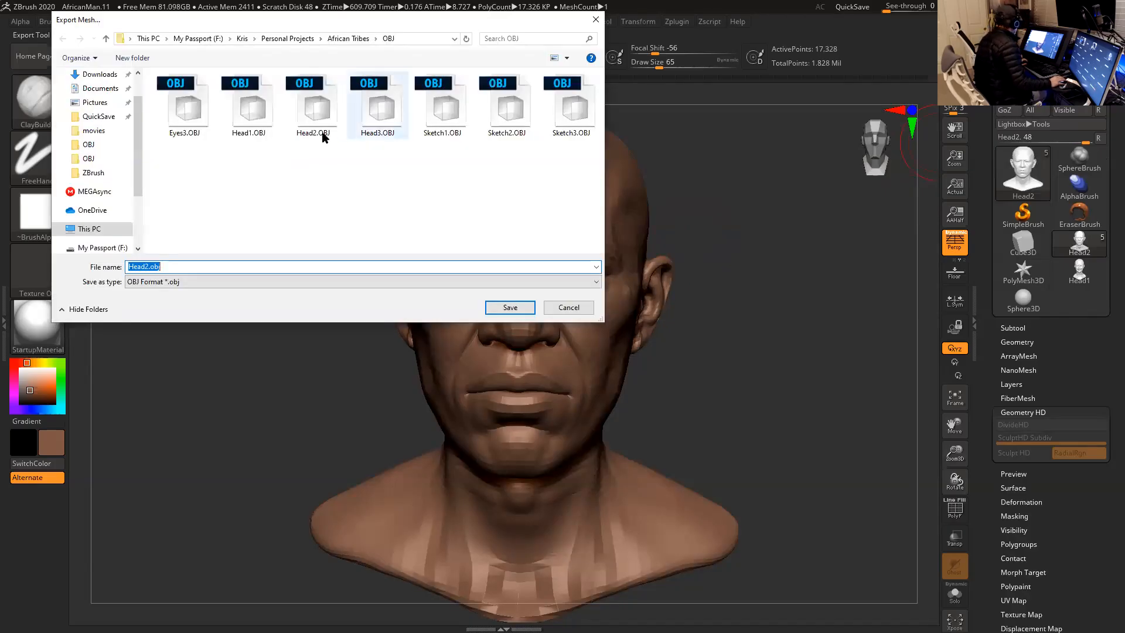
{"action": "left_click", "coordinate": [380, 132]}
{"action": "left_click", "coordinate": [378, 134]}
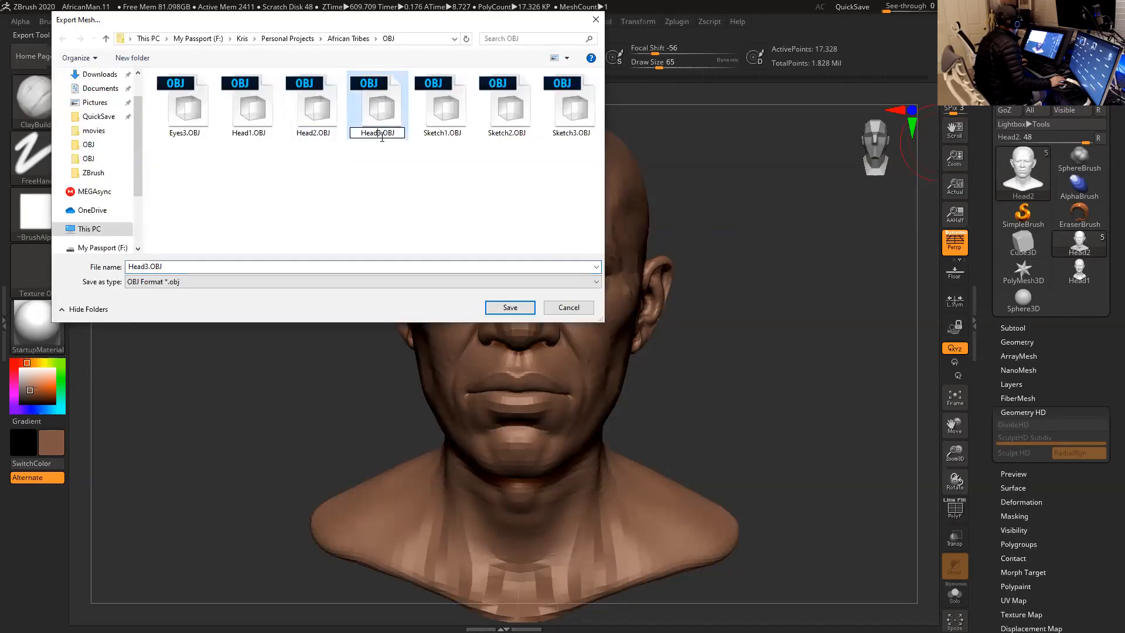
{"action": "type", "text": "LR"}
{"action": "key", "text": "Return"}
{"action": "left_click", "coordinate": [381, 117]}
{"action": "left_click", "coordinate": [509, 308]}
{"action": "left_click", "coordinate": [595, 313]}
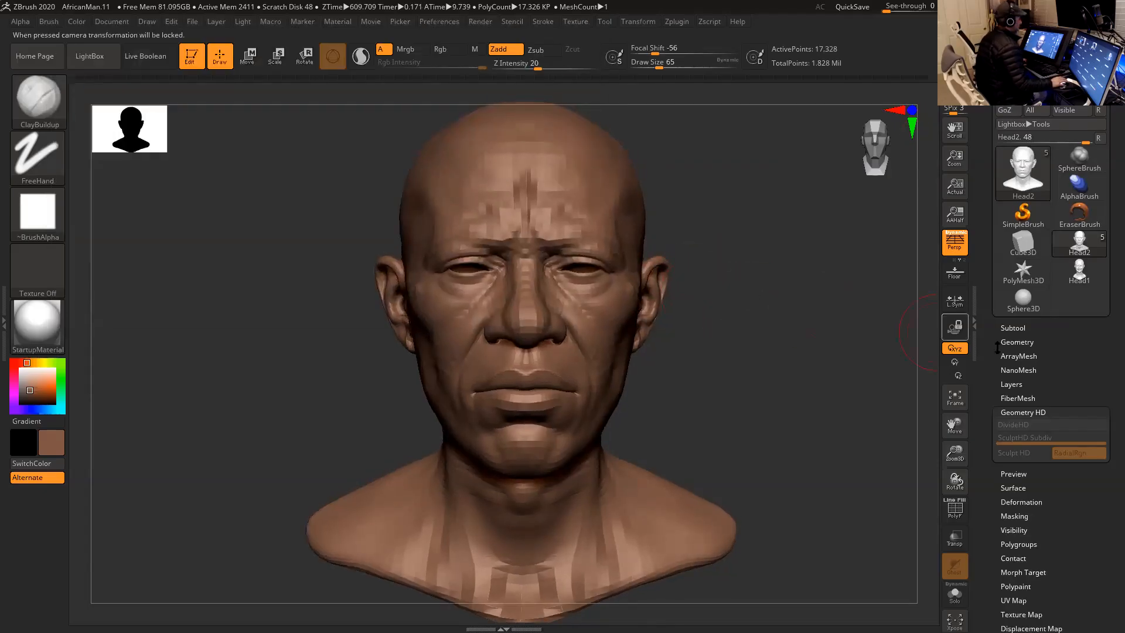
- Delete the head's existing morph target and store the current low-resolution shape as the new one
{"action": "left_click_drag", "start_coordinate": [994, 572], "coordinate": [994, 257]}
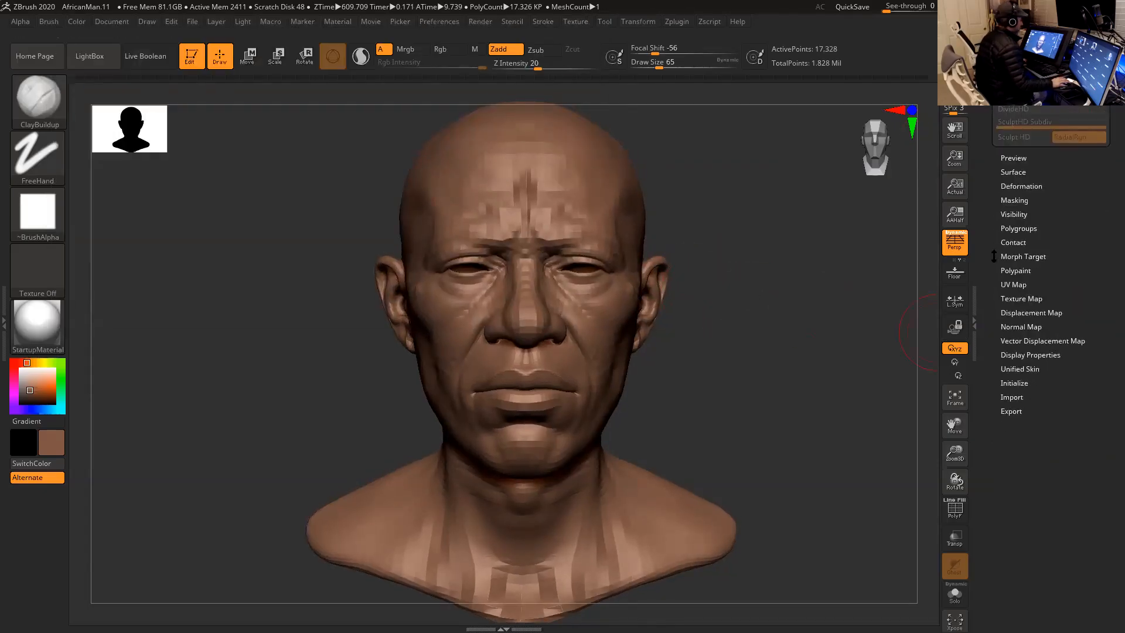
{"action": "left_click", "coordinate": [1025, 256]}
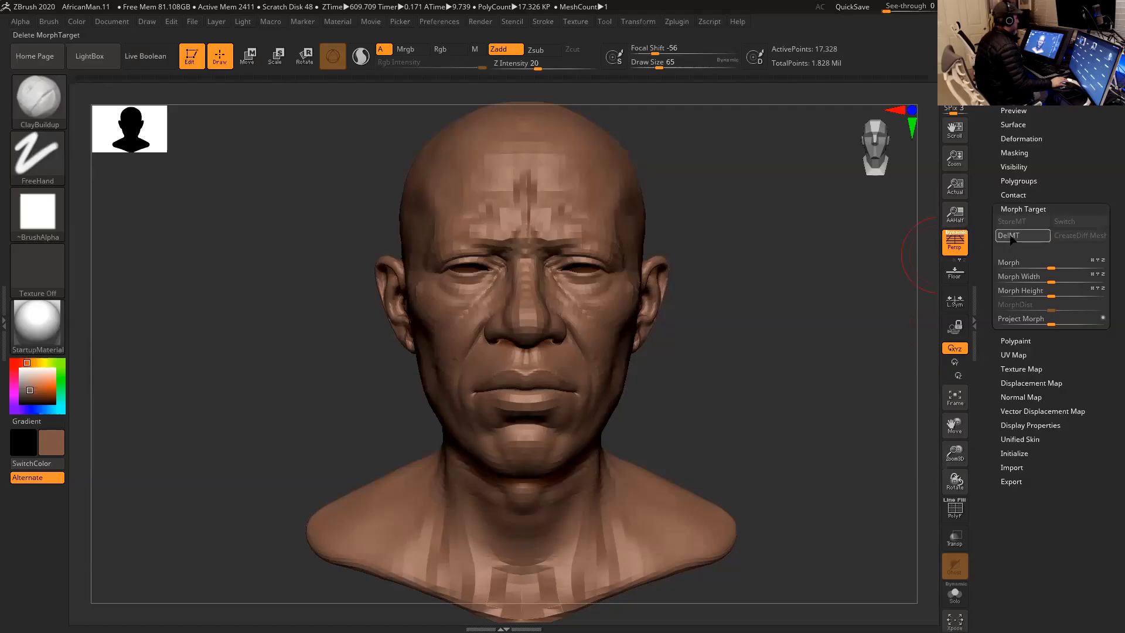
{"action": "left_click", "coordinate": [1021, 237]}
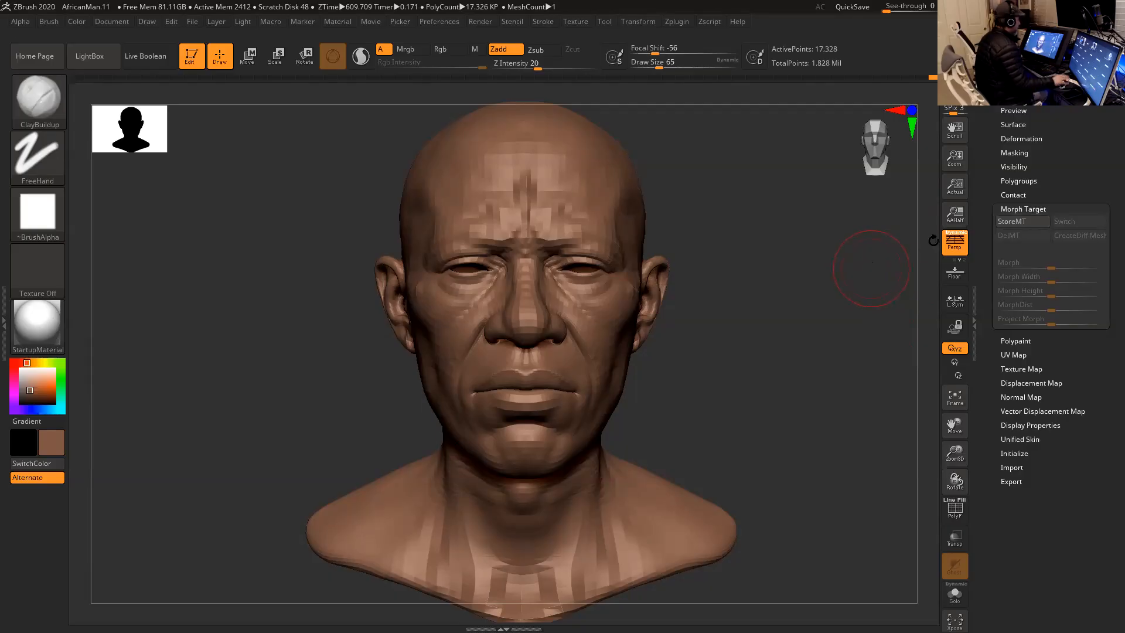
{"action": "left_click", "coordinate": [1045, 224]}
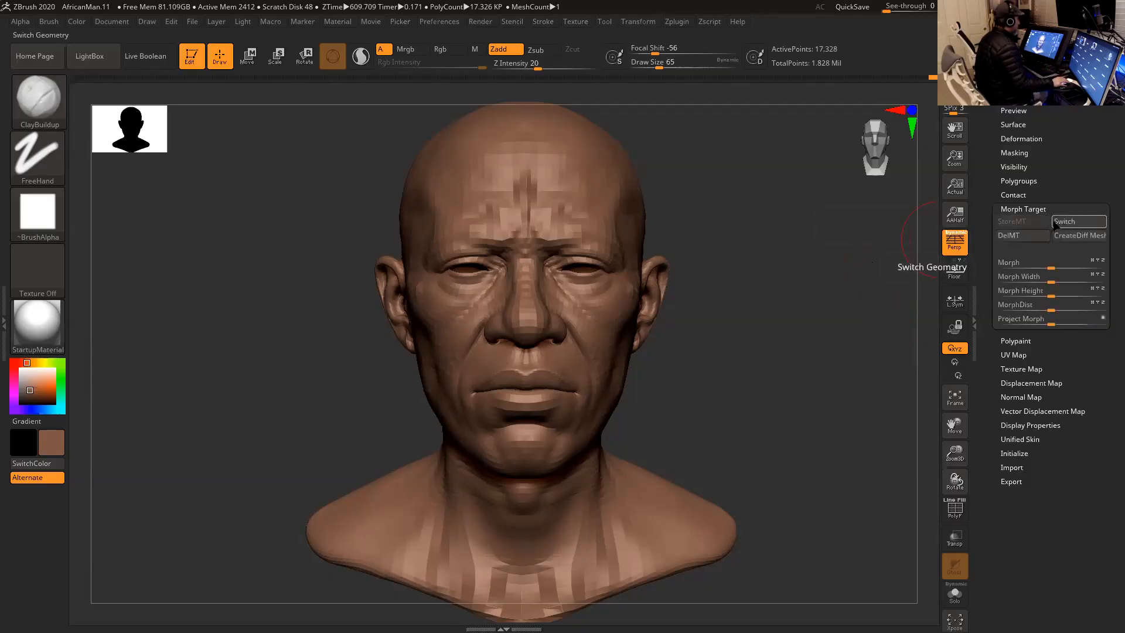
- Import HeadLR3.OBJ from the African Tribes OBJ folder onto the low-resolution head
{"action": "scroll", "coordinate": [996, 153], "scroll_direction": "up", "scroll_amount": 5}
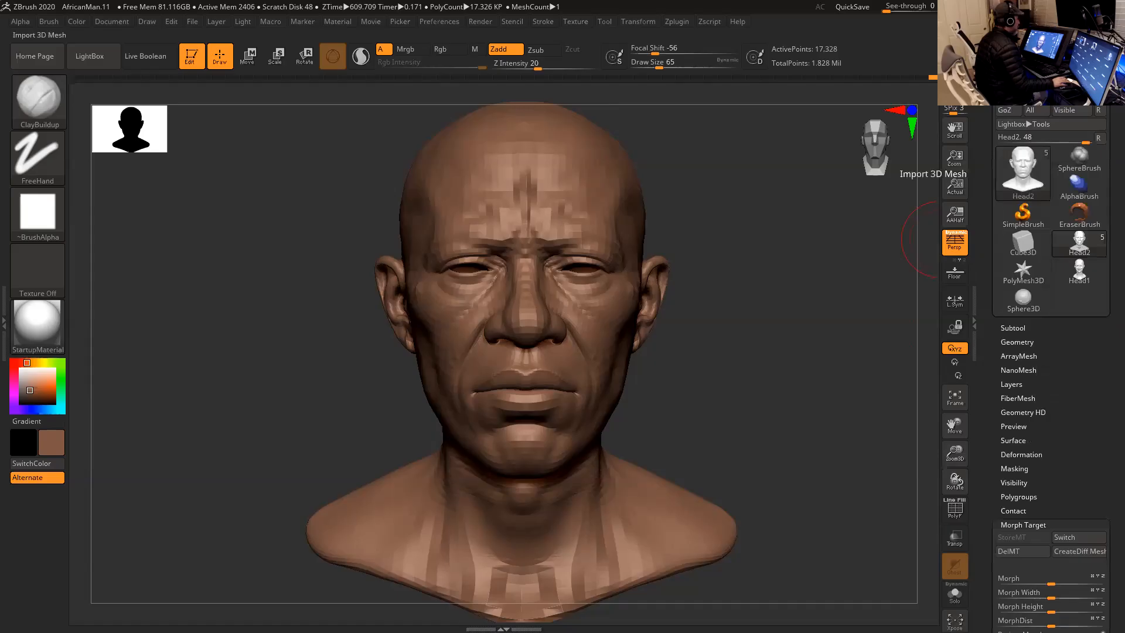
{"action": "left_click", "coordinate": [1013, 82]}
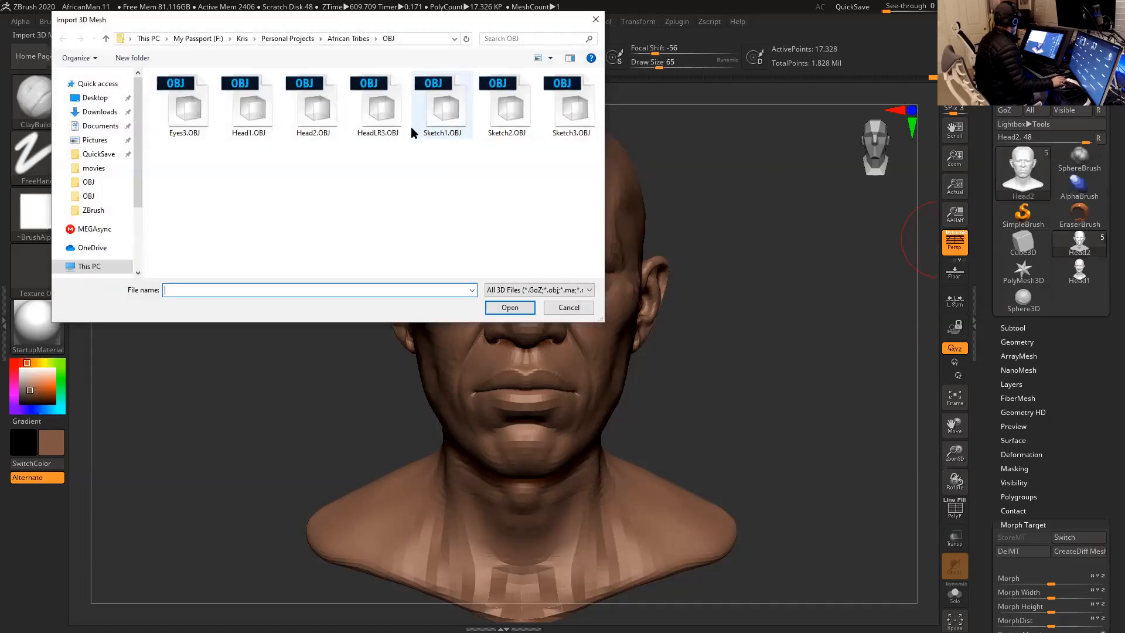
{"action": "double_click", "coordinate": [382, 114]}
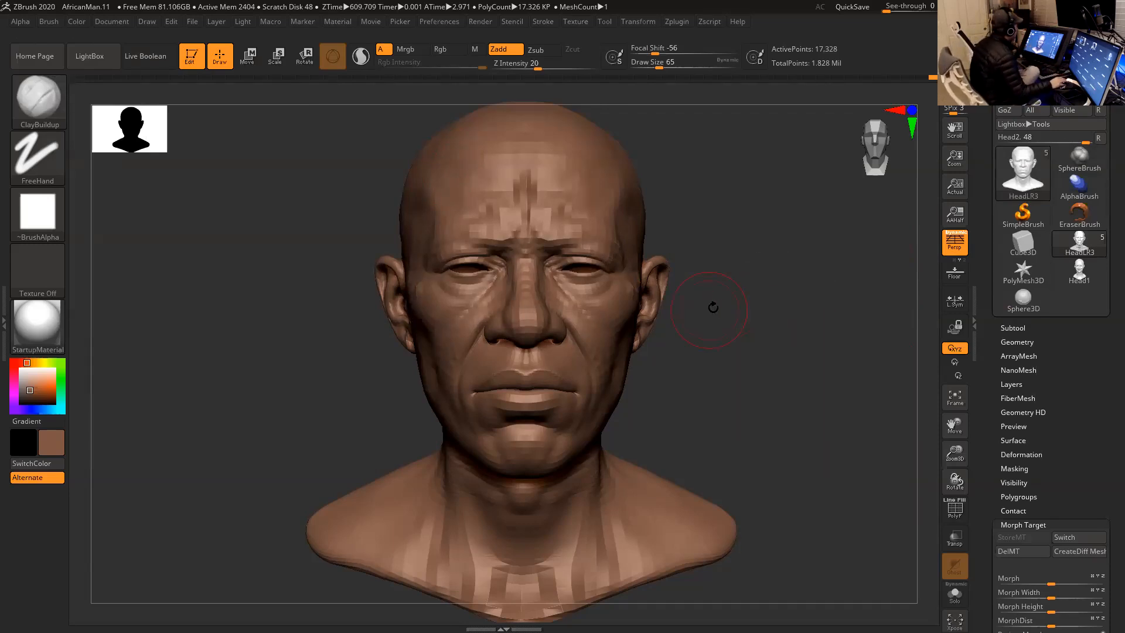
- Replace the head's stored morph target with its current shape and reimport HeadLR3.OBJ onto the low-resolution head
{"action": "scroll", "coordinate": [990, 360], "scroll_direction": "down", "scroll_amount": 5}
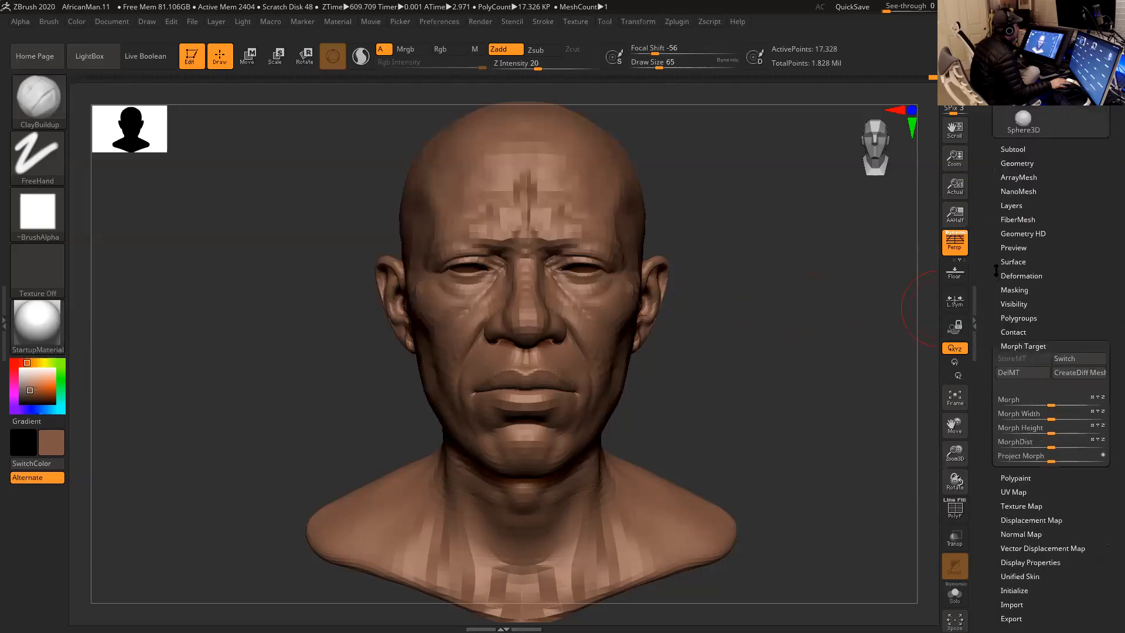
{"action": "left_click", "coordinate": [1025, 326]}
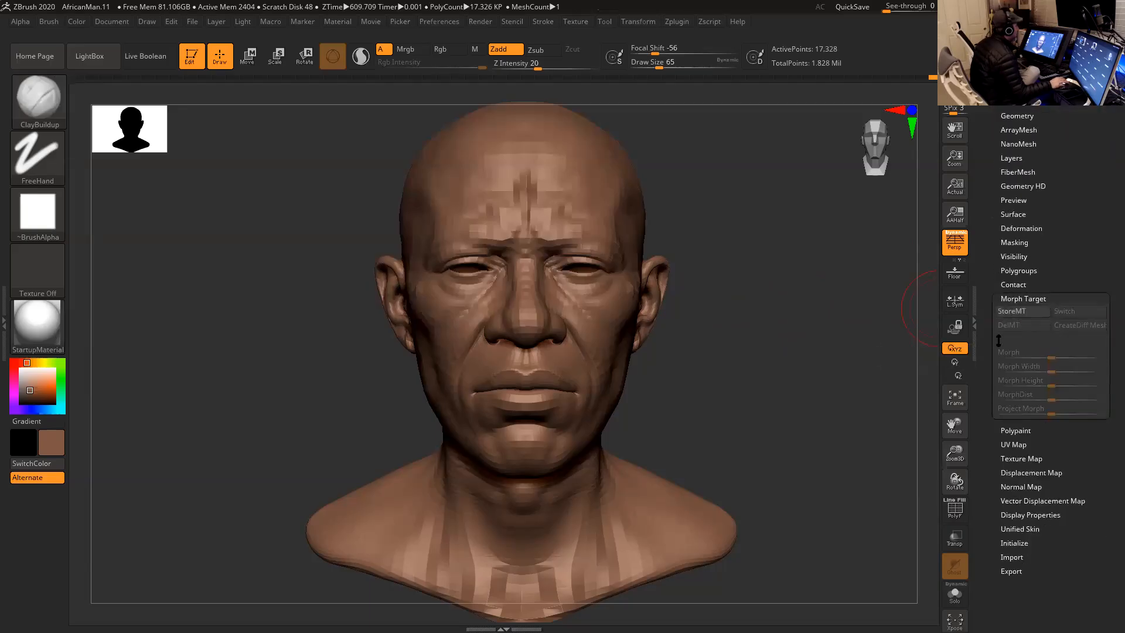
{"action": "left_click", "coordinate": [1012, 311]}
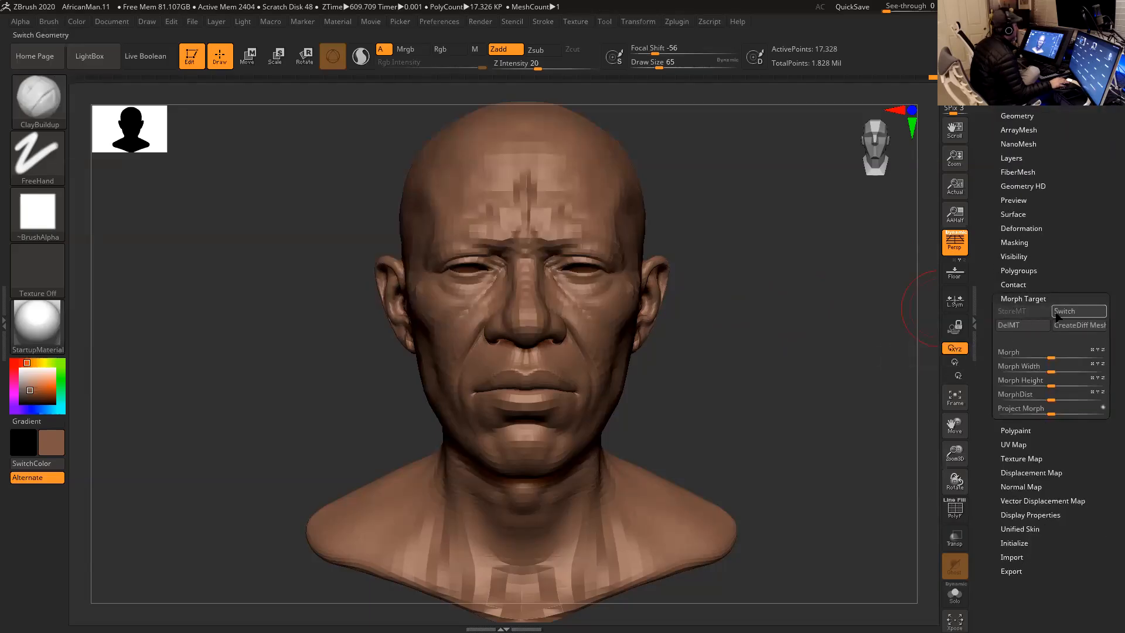
{"action": "scroll", "coordinate": [1005, 245], "scroll_direction": "up", "scroll_amount": 5}
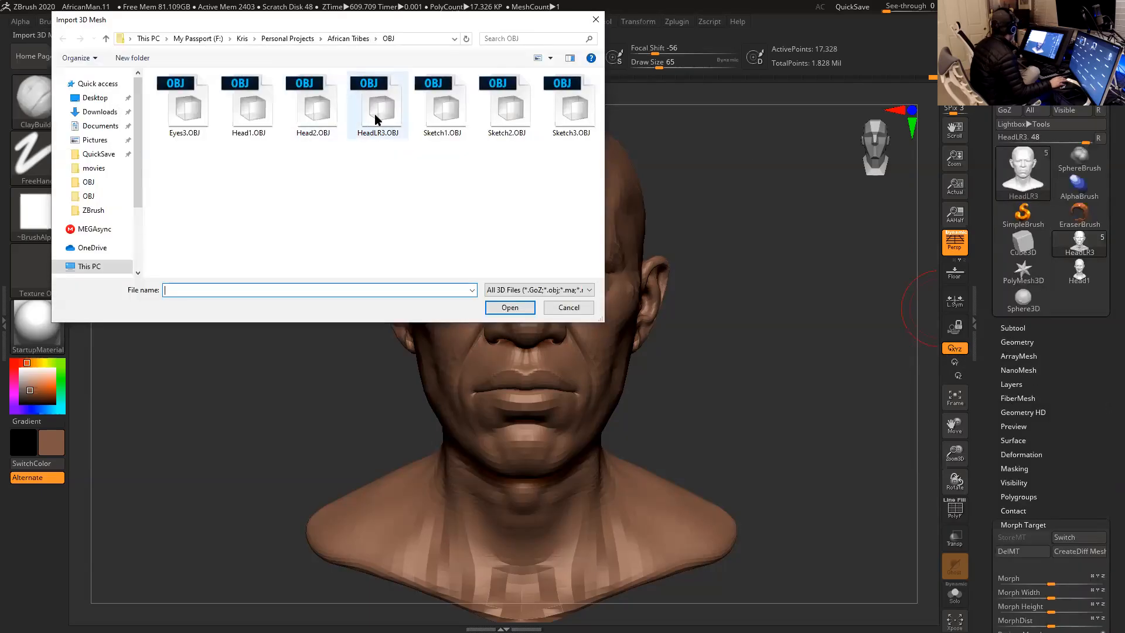
{"action": "double_click", "coordinate": [375, 114]}
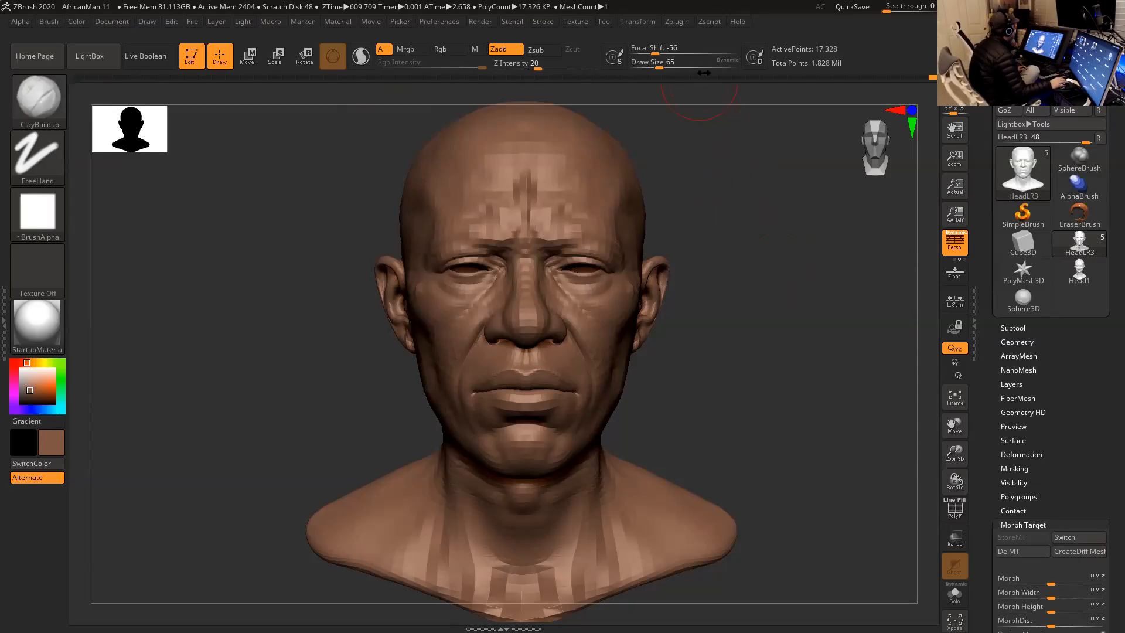
- Open the Multi Map Exporter settings and set the map size for the displacement map to 4096
{"action": "left_click", "coordinate": [678, 23]}
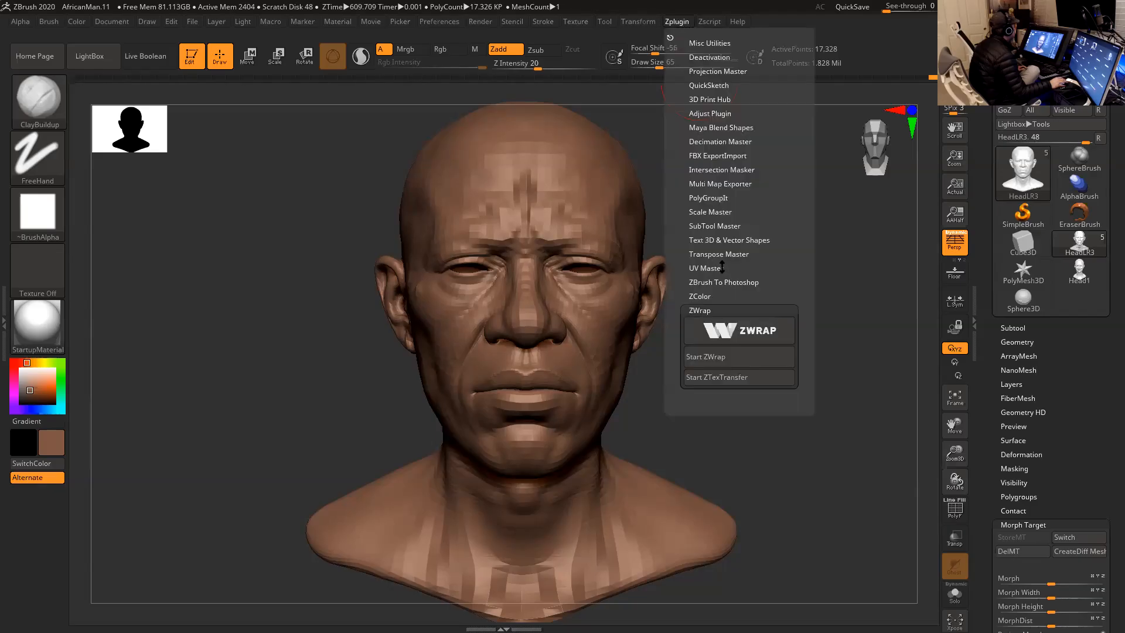
{"action": "left_click", "coordinate": [728, 184]}
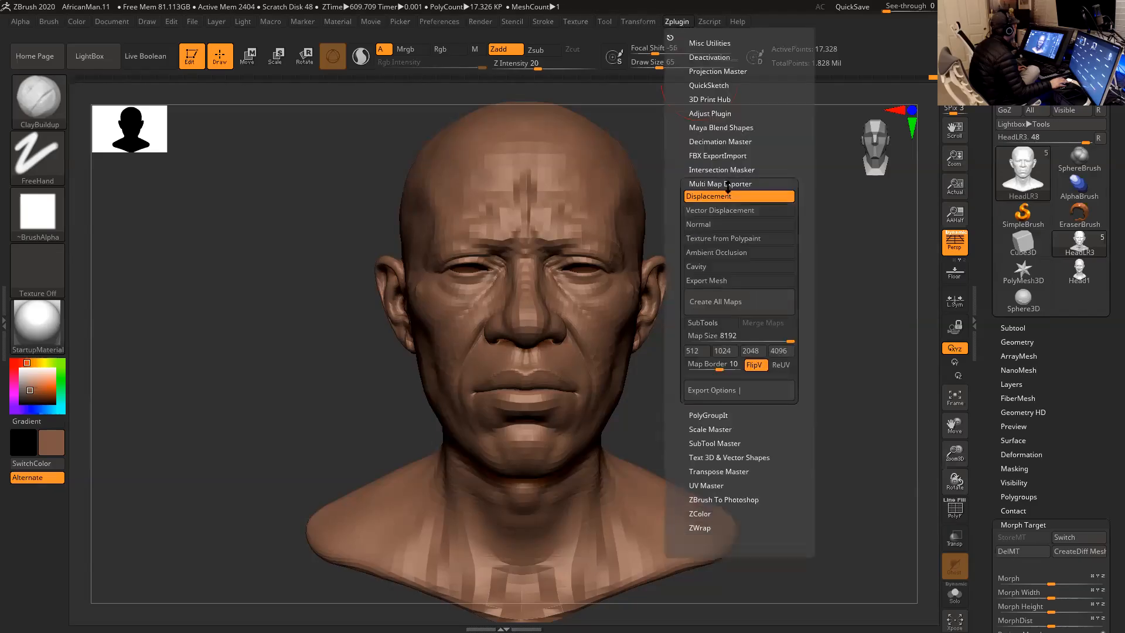
{"action": "left_click", "coordinate": [749, 338]}
{"action": "left_click", "coordinate": [779, 351]}
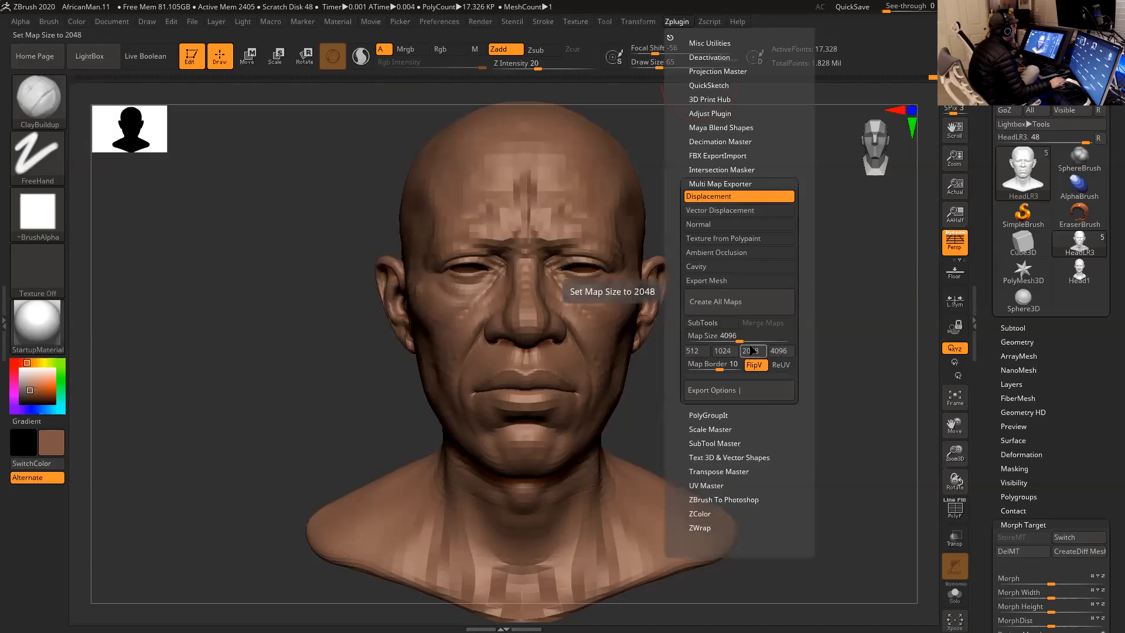
{"action": "left_click_drag", "start_coordinate": [741, 339], "coordinate": [795, 340]}
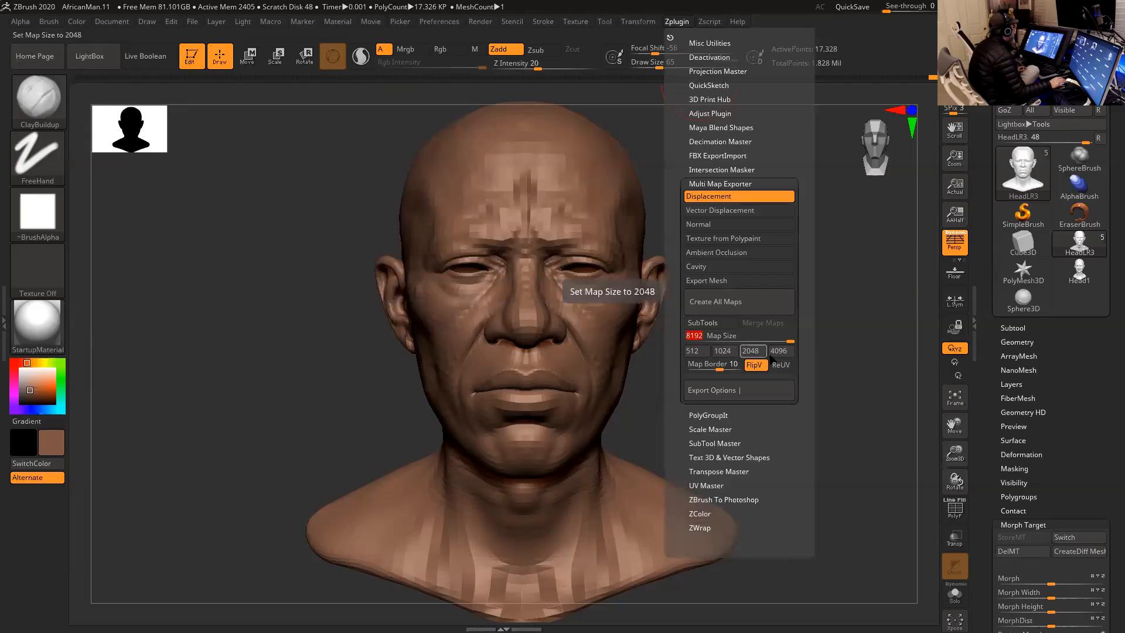
{"action": "left_click", "coordinate": [775, 351]}
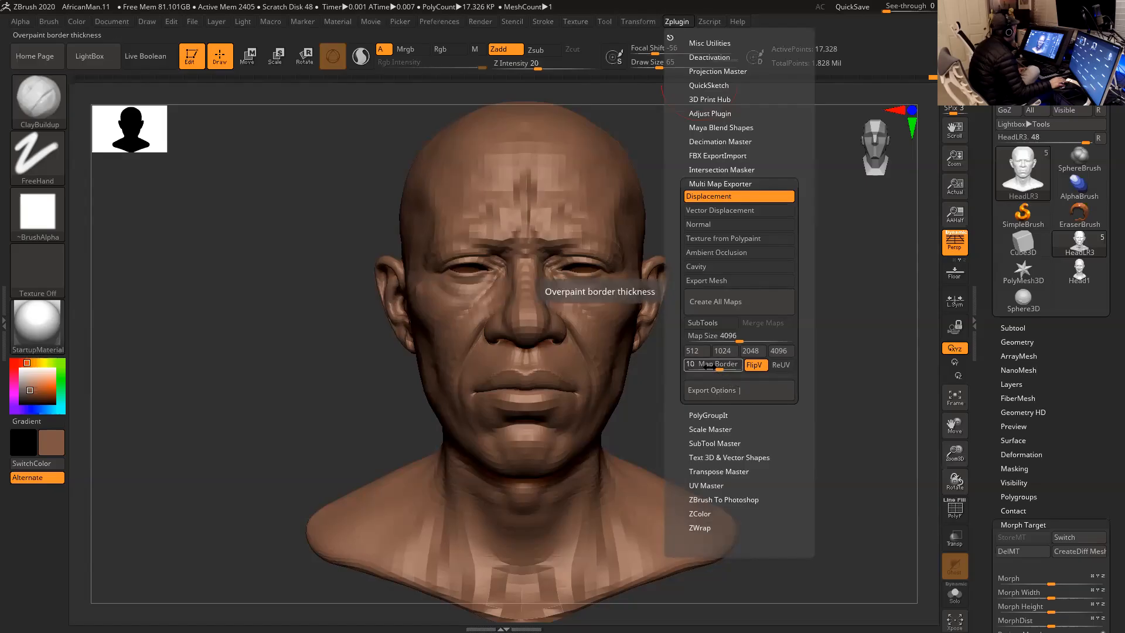
- Set the map border to 10 and expand the Multi Map Exporter's export options
{"action": "mouse_move", "coordinate": [714, 367]}
{"action": "left_mouse_down"}
{"action": "mouse_move", "coordinate": [704, 367]}
{"action": "mouse_move", "coordinate": [719, 369]}
{"action": "left_mouse_up"}
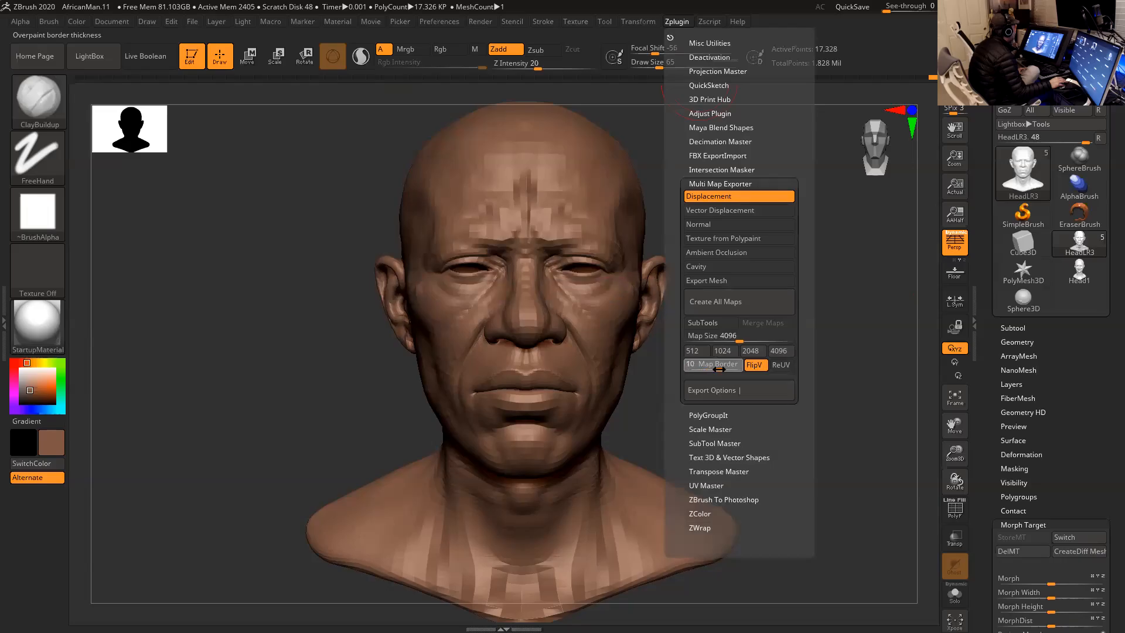
{"action": "left_click", "coordinate": [737, 395]}
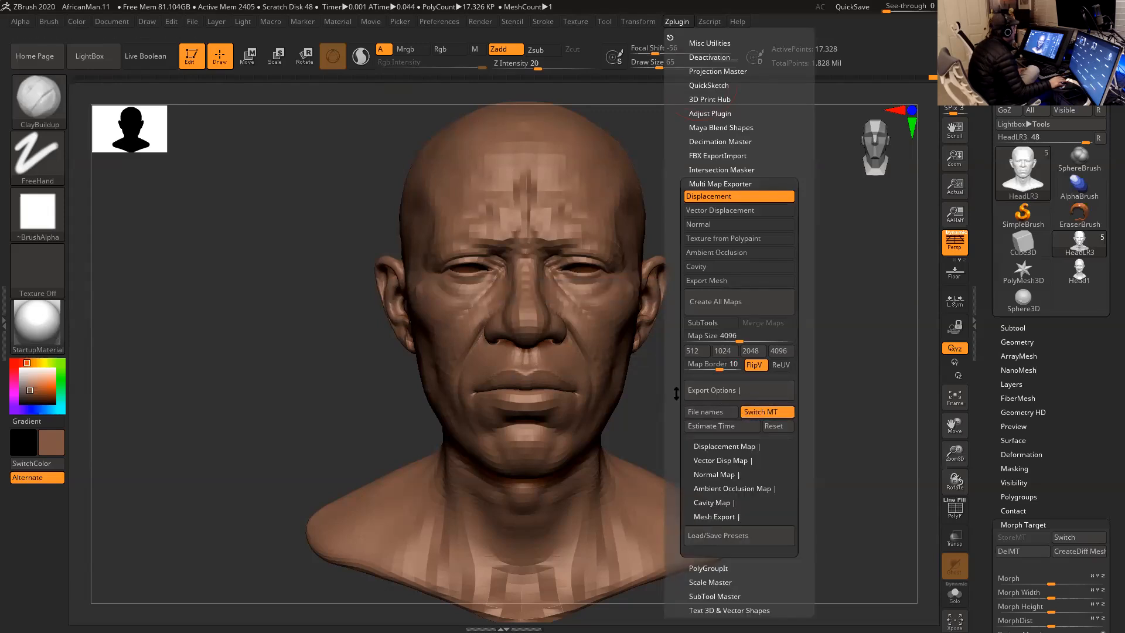
{"action": "scroll", "coordinate": [677, 394], "scroll_direction": "down", "scroll_amount": 2}
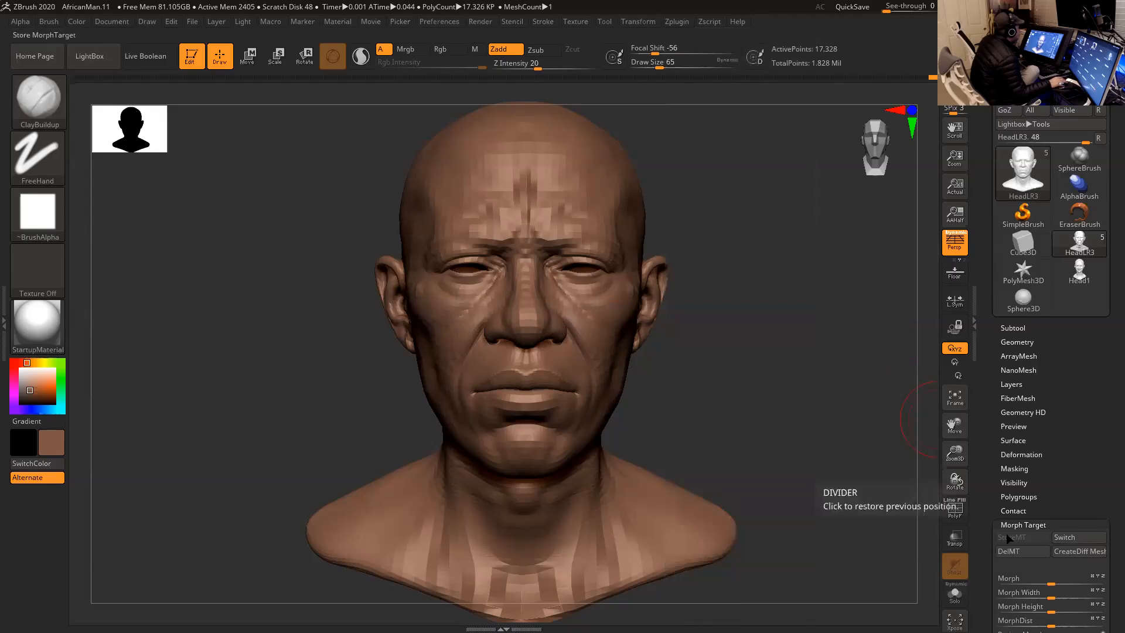
{"action": "left_click", "coordinate": [678, 23]}
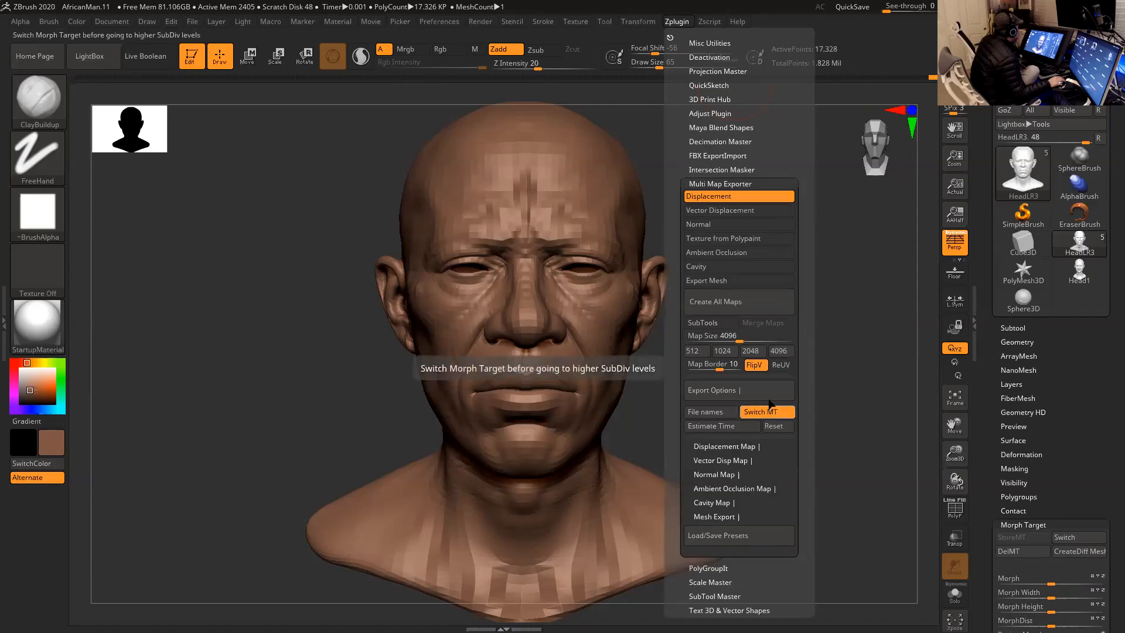
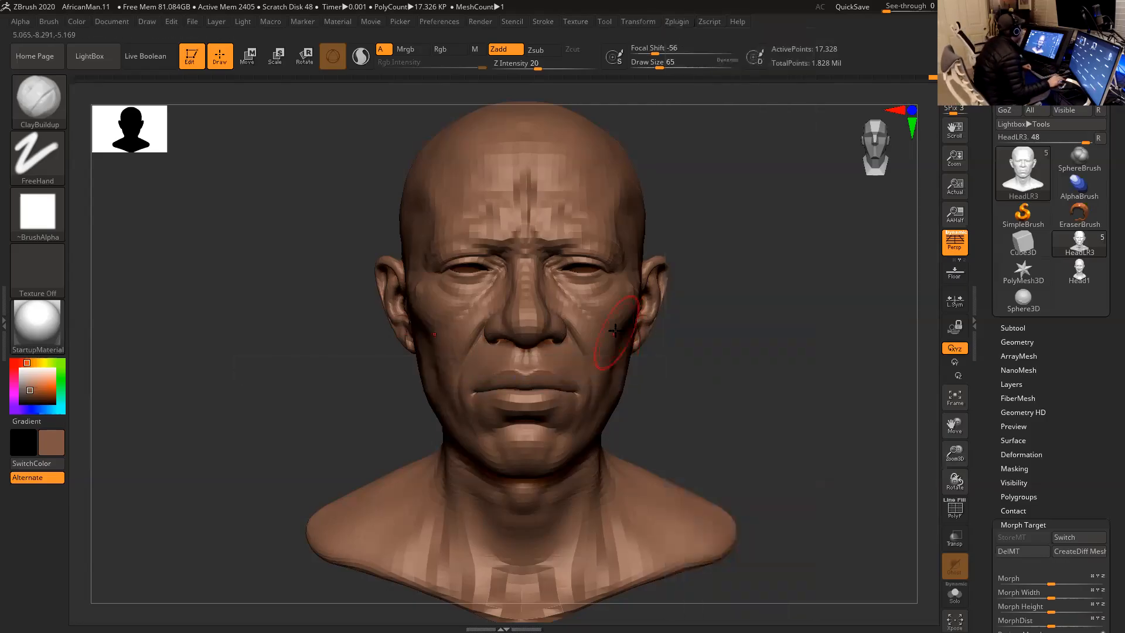
- Compare the head at its two lowest subdivision levels and leave it at the higher one
{"action": "mouse_move", "coordinate": [782, 307]}
{"action": "left_mouse_down"}
{"action": "mouse_move", "coordinate": [792, 296]}
{"action": "mouse_move", "coordinate": [736, 304]}
{"action": "mouse_move", "coordinate": [768, 334]}
{"action": "mouse_move", "coordinate": [767, 319]}
{"action": "left_mouse_up"}
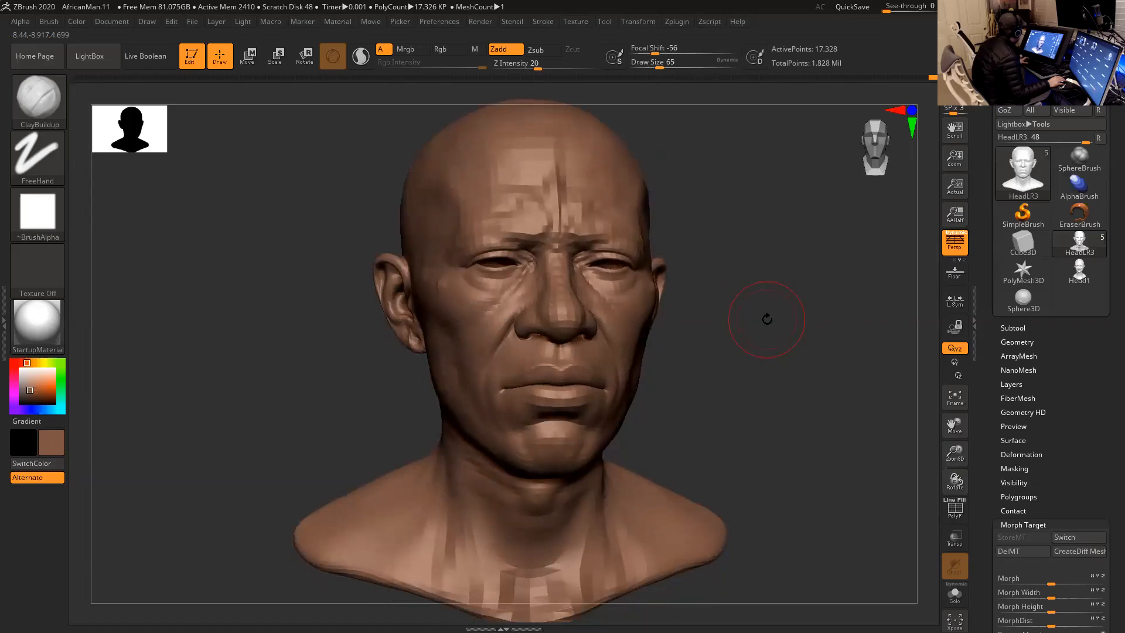
{"action": "key", "text": "d"}
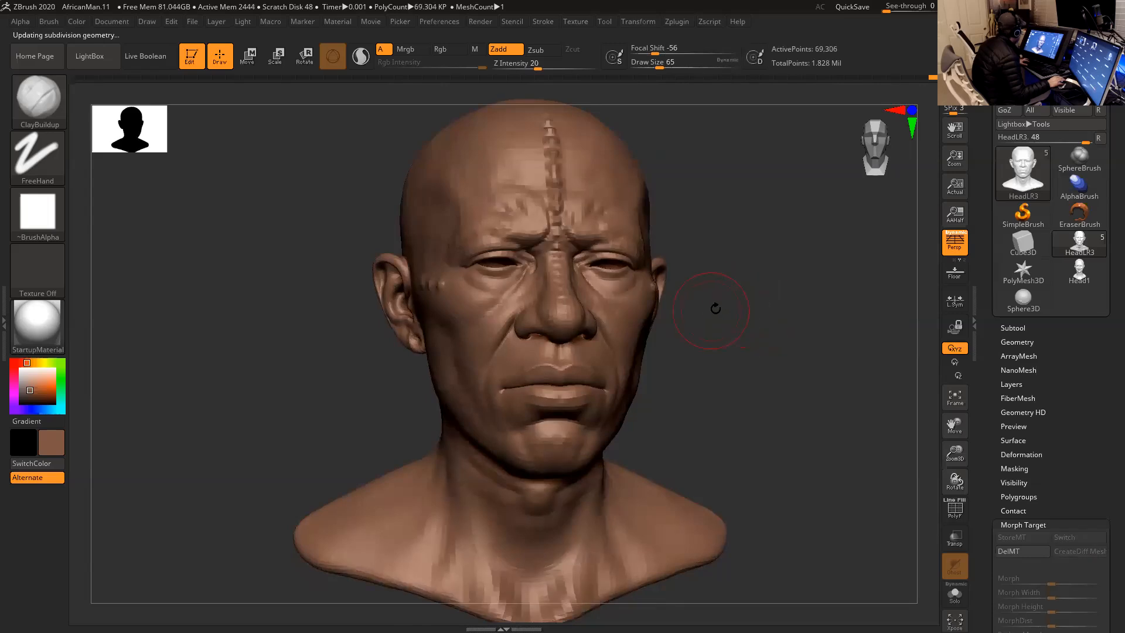
{"action": "key", "text": "shift+d"}
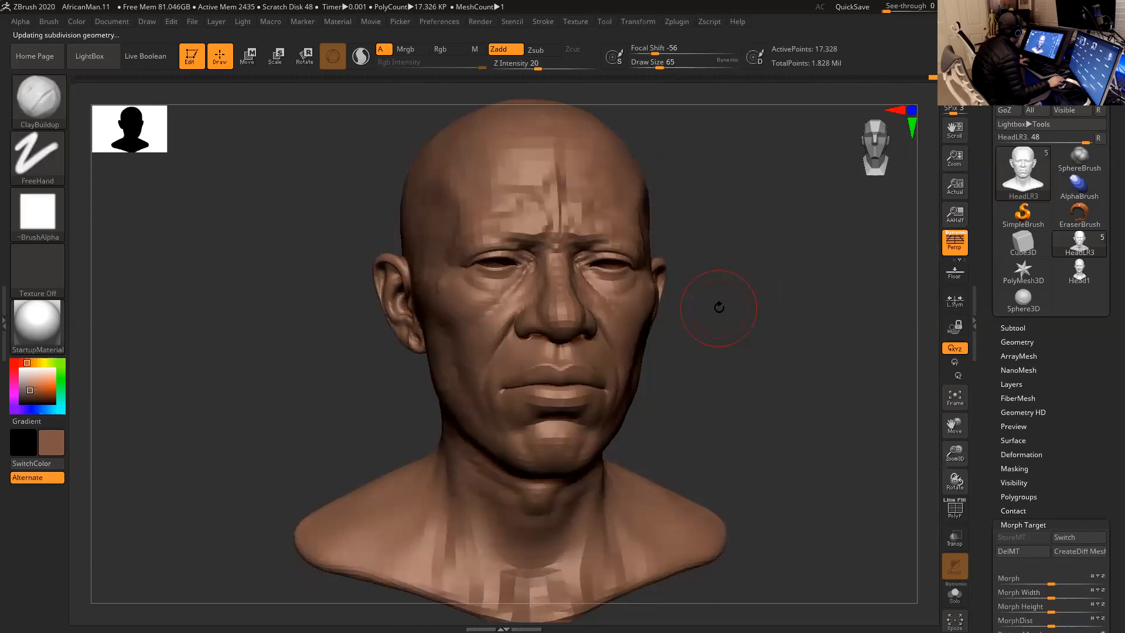
{"action": "key", "text": "d"}
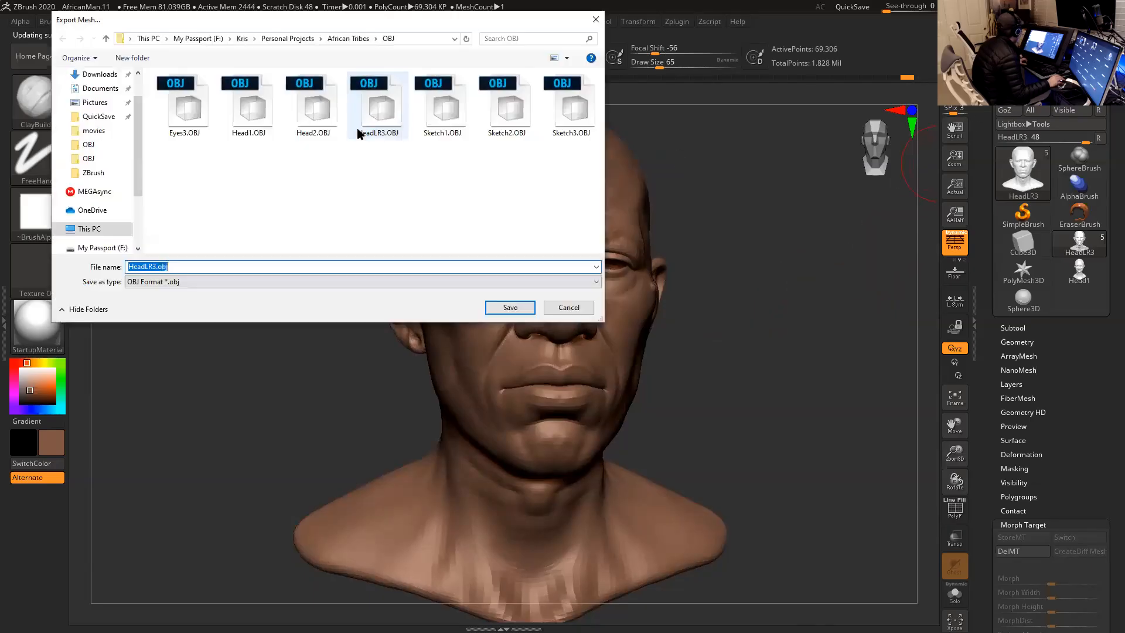
- Export the head mesh in OBJ format as HeadMR3.OBJ in the project's OBJ folder
{"action": "left_click", "coordinate": [387, 114]}
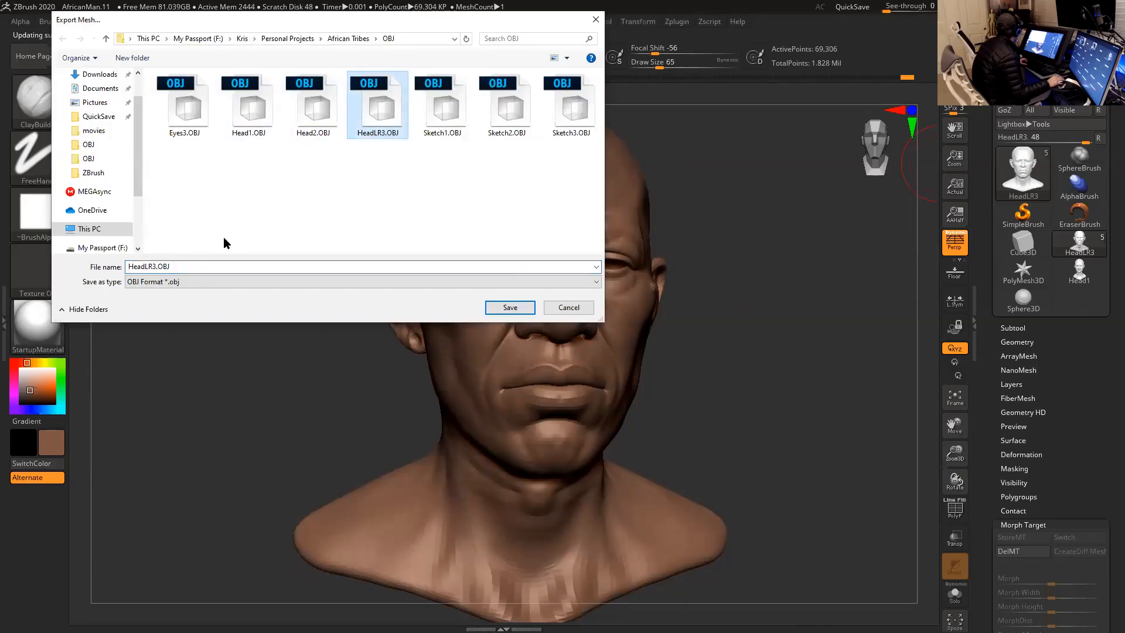
{"action": "left_click", "coordinate": [147, 266]}
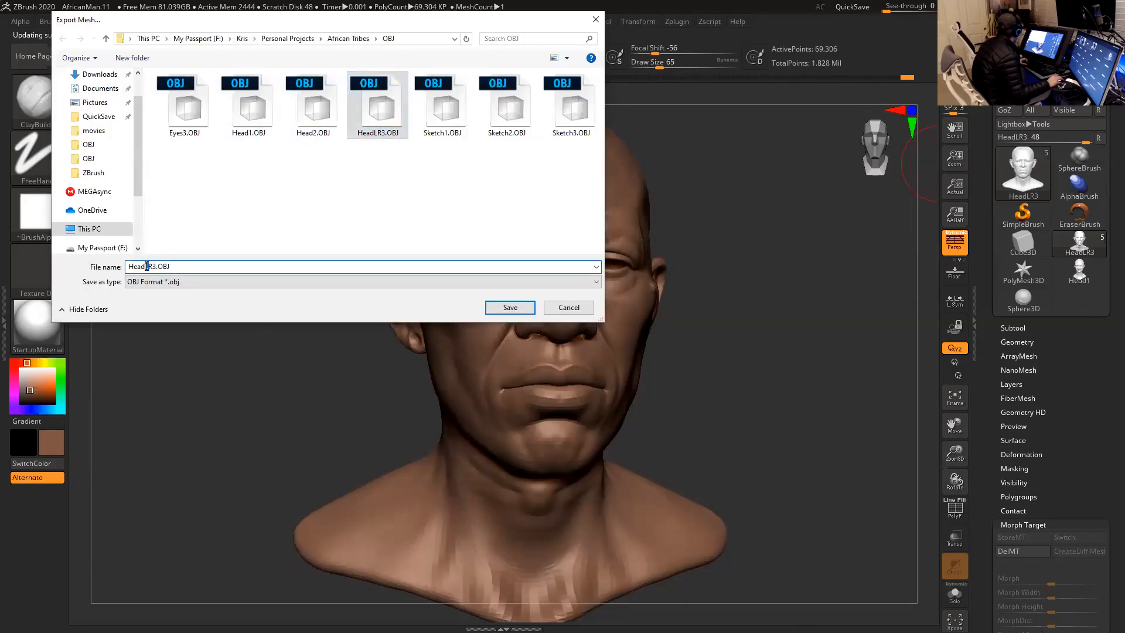
{"action": "key", "text": "Delete"}
{"action": "type", "text": "M"}
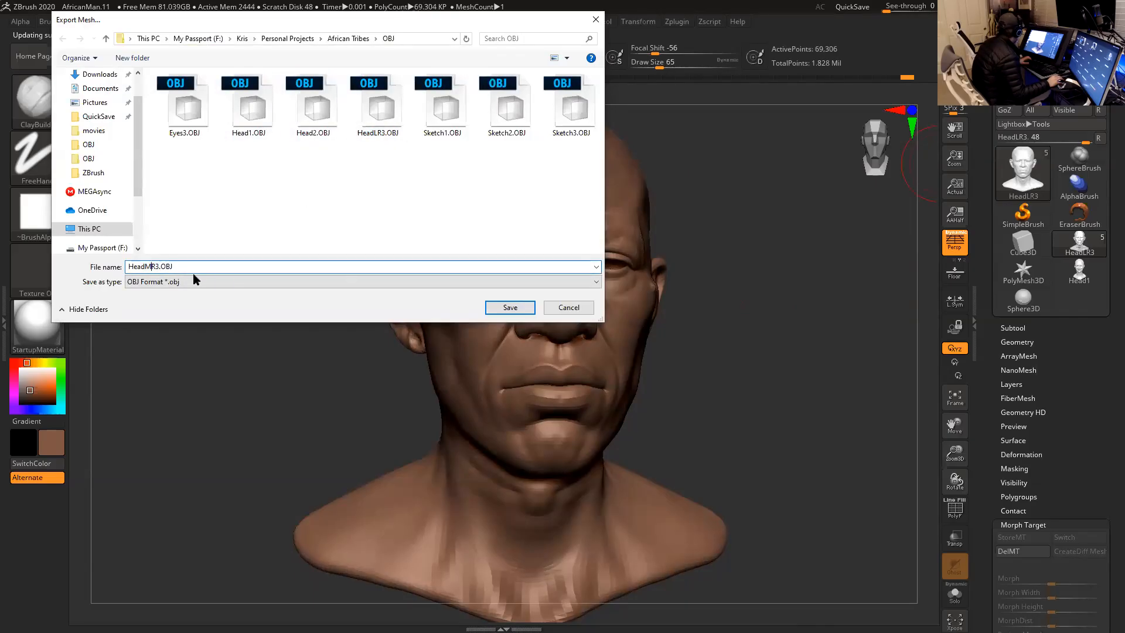
{"action": "left_click", "coordinate": [510, 309]}
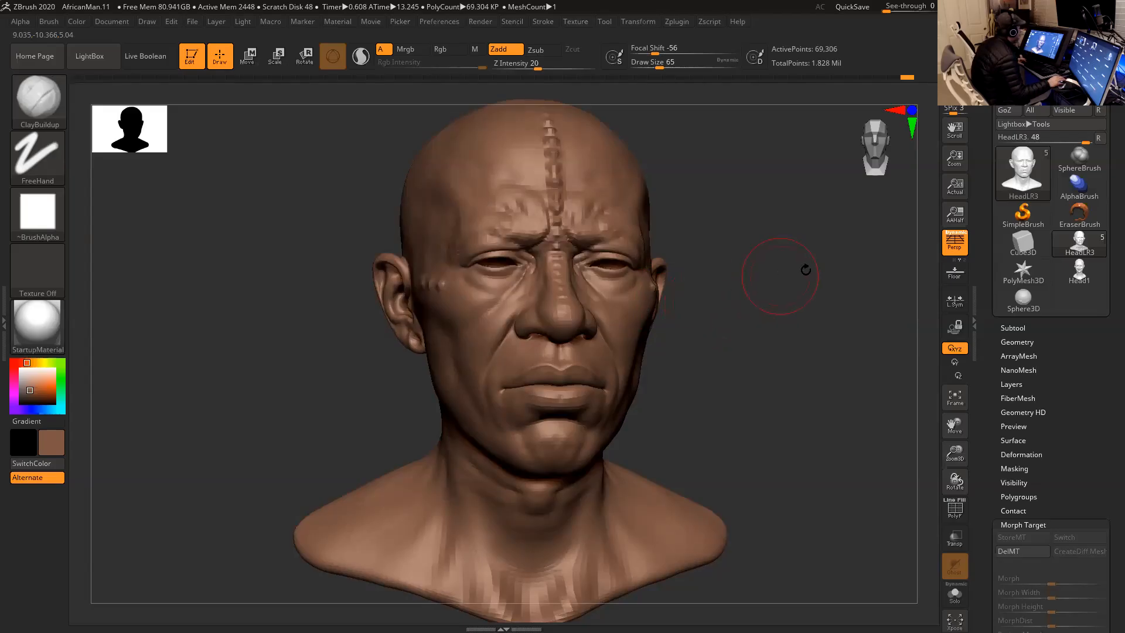
- Store a morph target for the head at this subdivision level and import HeadMR3.OBJ onto it
{"action": "scroll", "coordinate": [1021, 346], "scroll_direction": "down", "scroll_amount": 5}
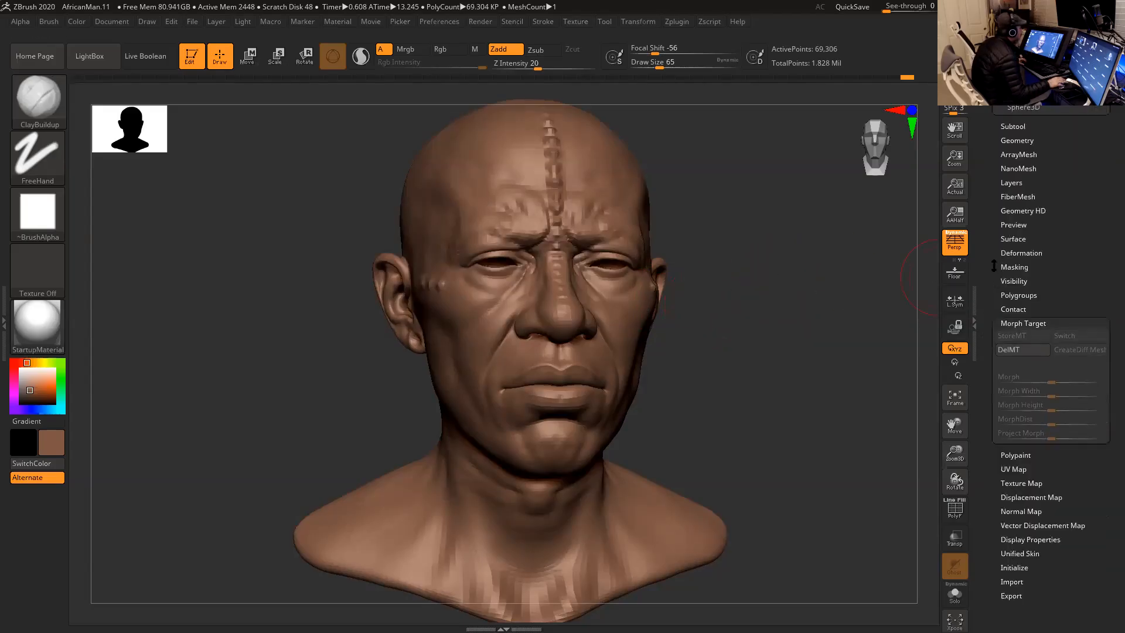
{"action": "left_click", "coordinate": [1020, 338]}
{"action": "scroll", "coordinate": [996, 234], "scroll_direction": "up", "scroll_amount": 5}
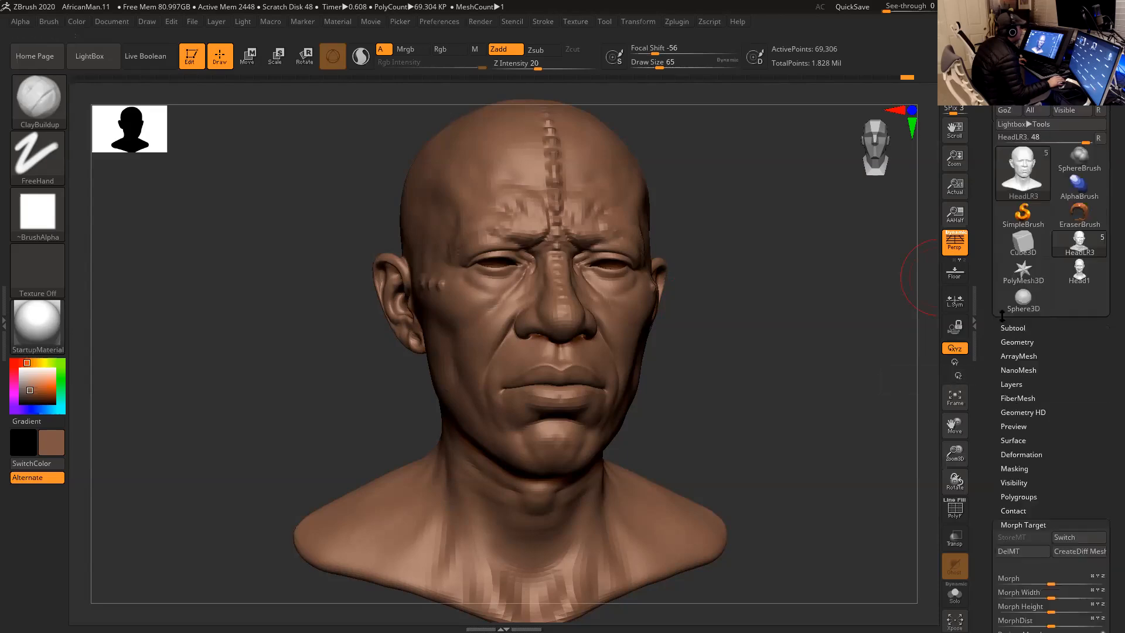
{"action": "left_click", "coordinate": [1009, 95]}
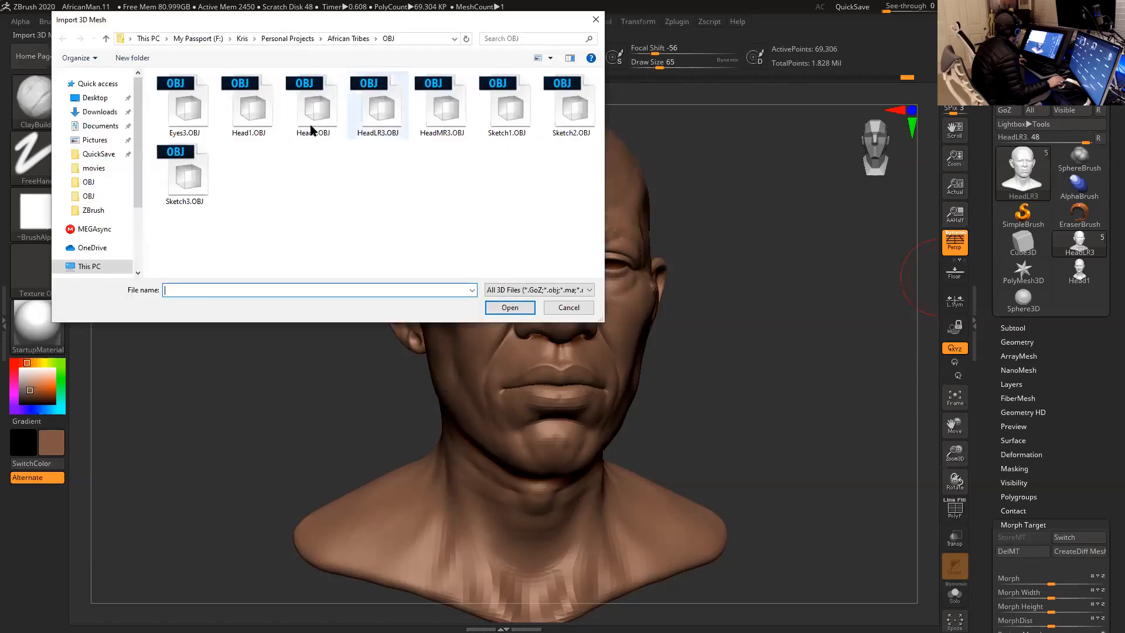
{"action": "left_click", "coordinate": [440, 111]}
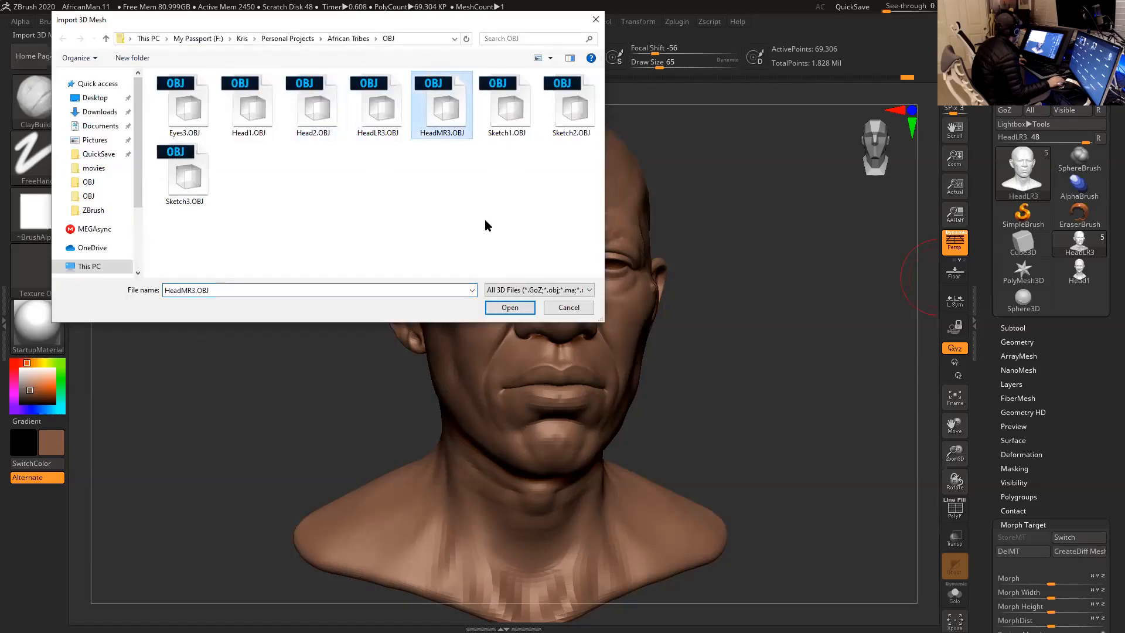
{"action": "left_click", "coordinate": [511, 309]}
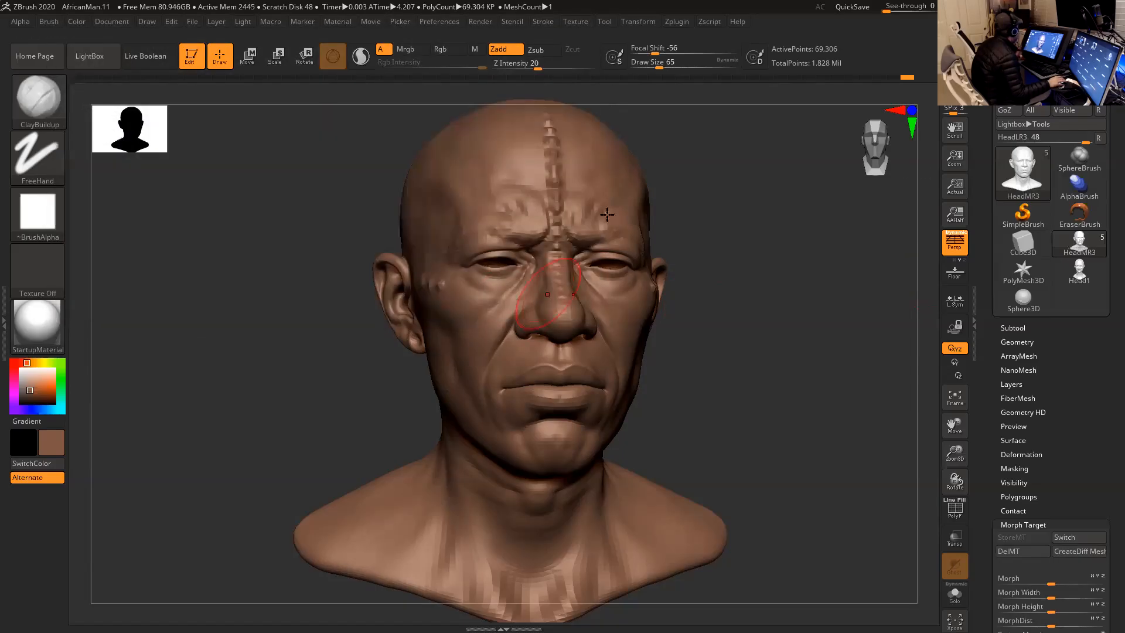
- Configure Multi Map Exporter with displacement SubDiv level 2 and a map size of 4096
{"action": "left_click", "coordinate": [677, 21]}
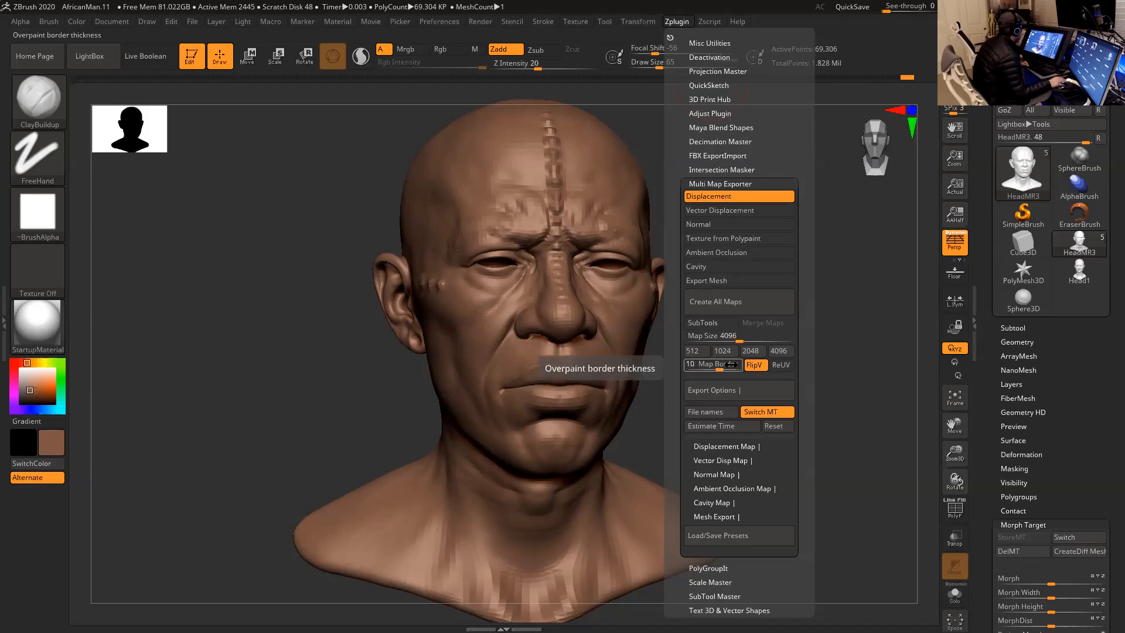
{"action": "left_click", "coordinate": [739, 446]}
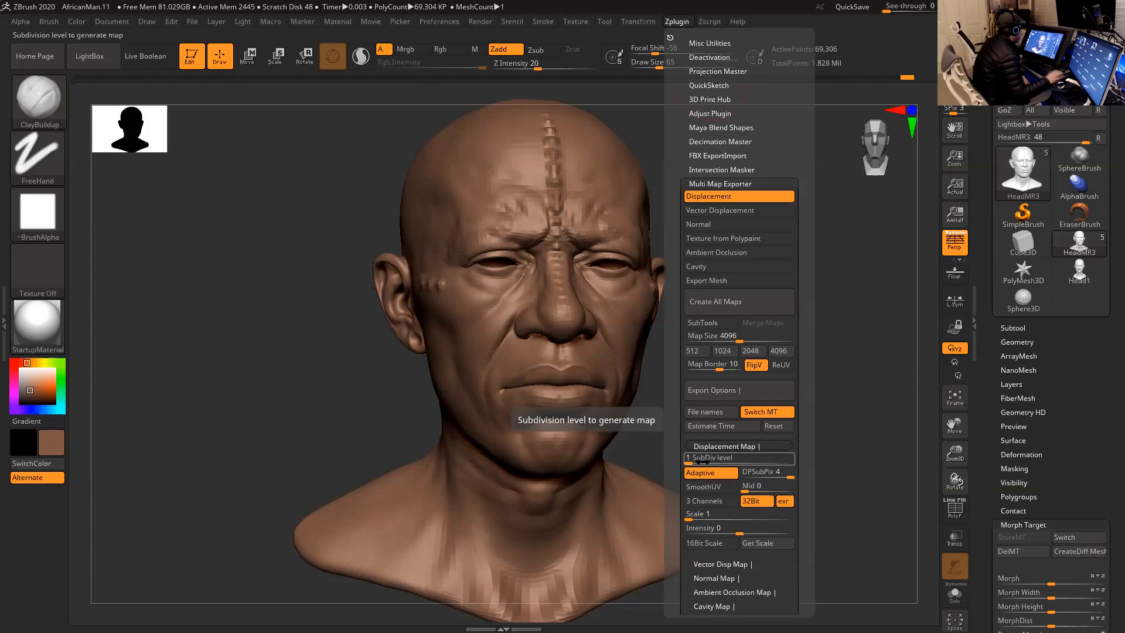
{"action": "left_click_drag", "start_coordinate": [690, 463], "coordinate": [694, 462]}
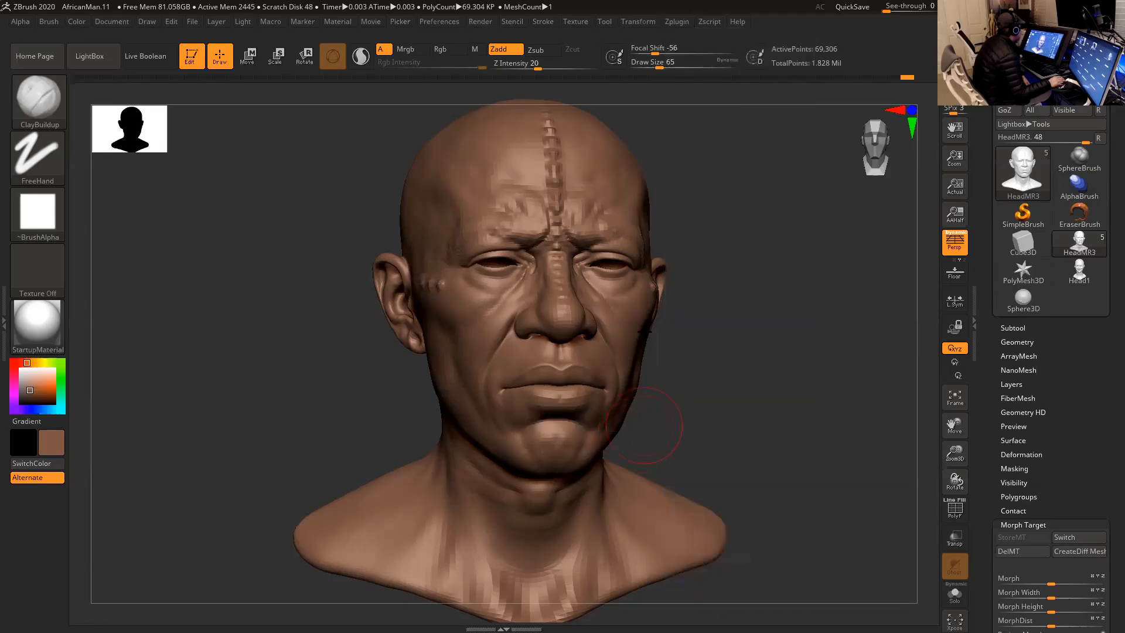
{"action": "left_click", "coordinate": [677, 21]}
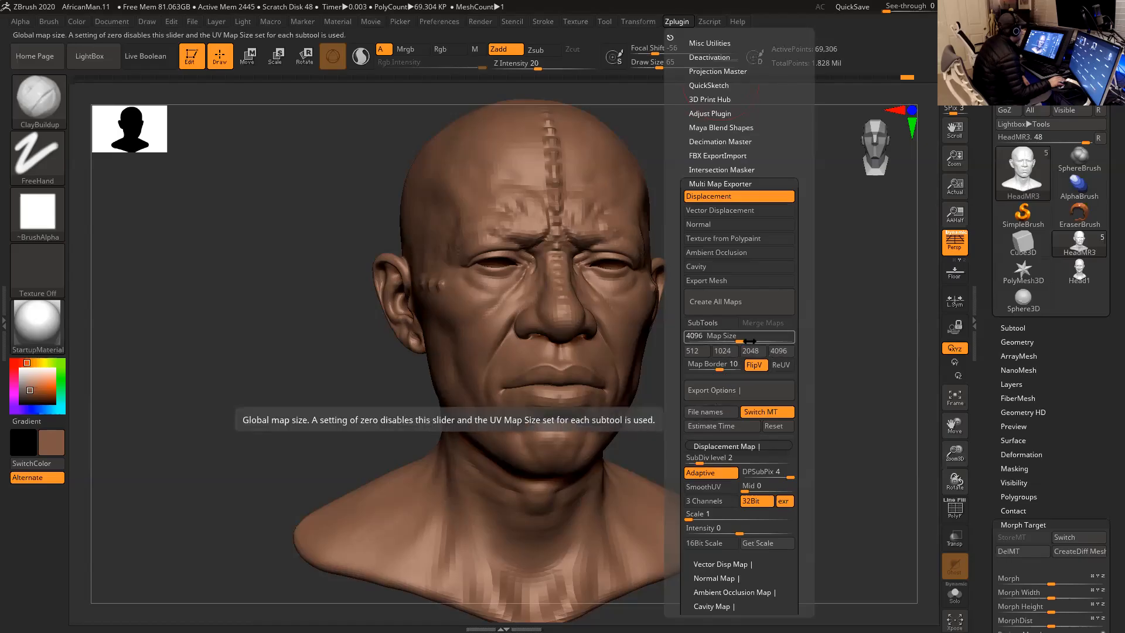
{"action": "left_click_drag", "start_coordinate": [750, 340], "coordinate": [798, 340]}
{"action": "left_click", "coordinate": [782, 351]}
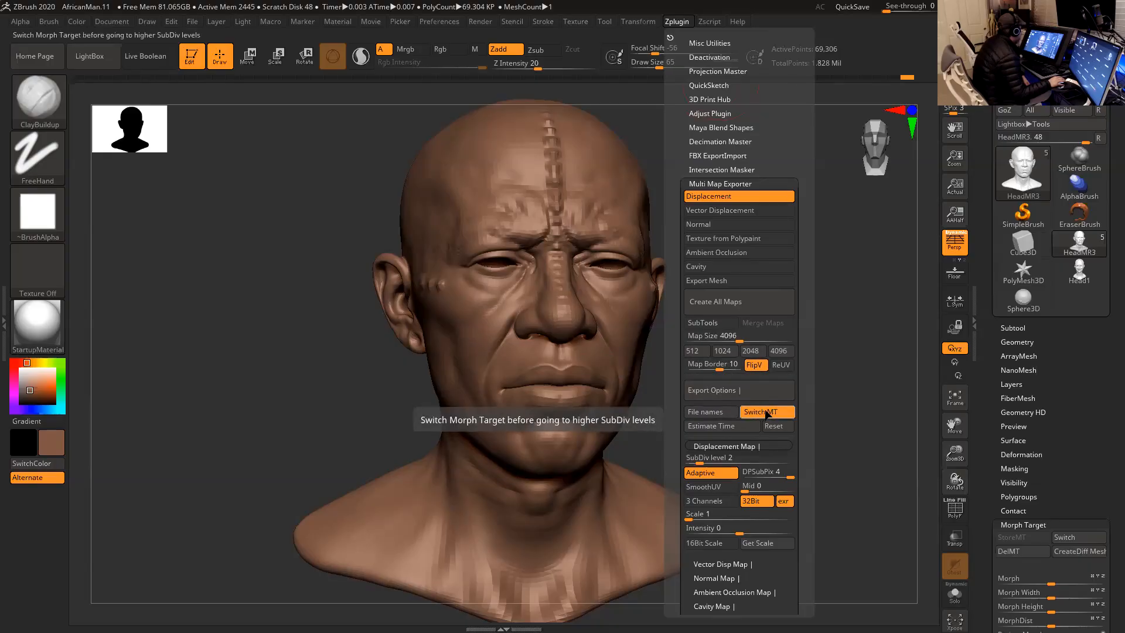
- Open the map file name options and cycle the UV tile ID format round to <UDIM>
{"action": "left_click", "coordinate": [721, 416]}
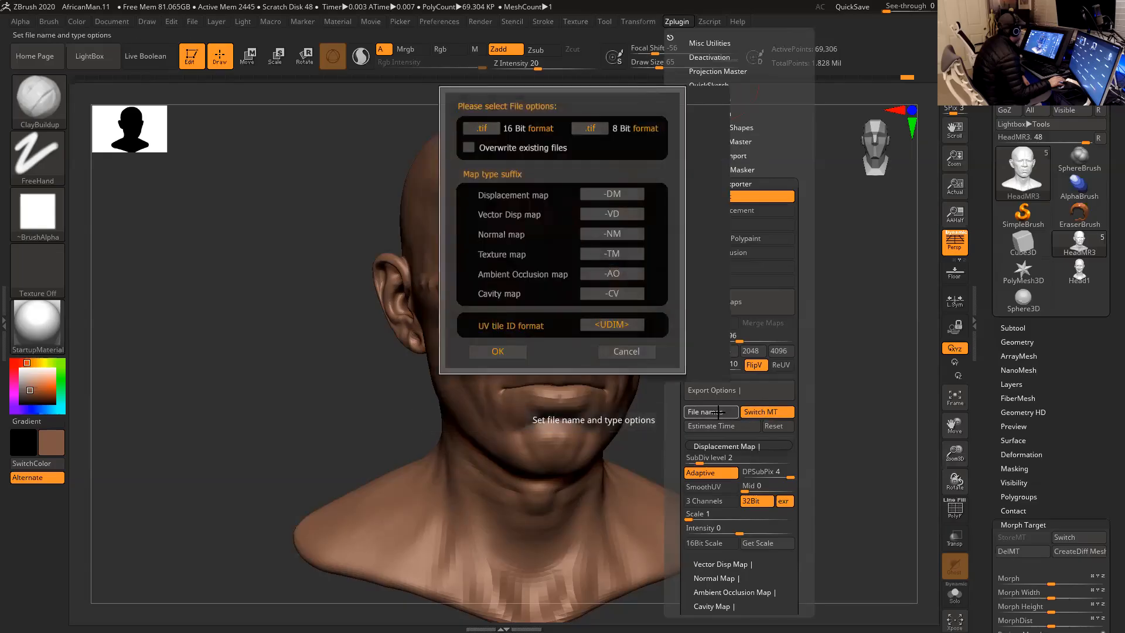
{"action": "left_click", "coordinate": [604, 273]}
{"action": "left_click", "coordinate": [623, 325]}
{"action": "left_click", "coordinate": [605, 326]}
{"action": "left_click", "coordinate": [608, 325]}
{"action": "left_click", "coordinate": [610, 324]}
{"action": "left_click", "coordinate": [610, 325]}
{"action": "left_click", "coordinate": [610, 325]}
{"action": "left_click", "coordinate": [610, 325]}
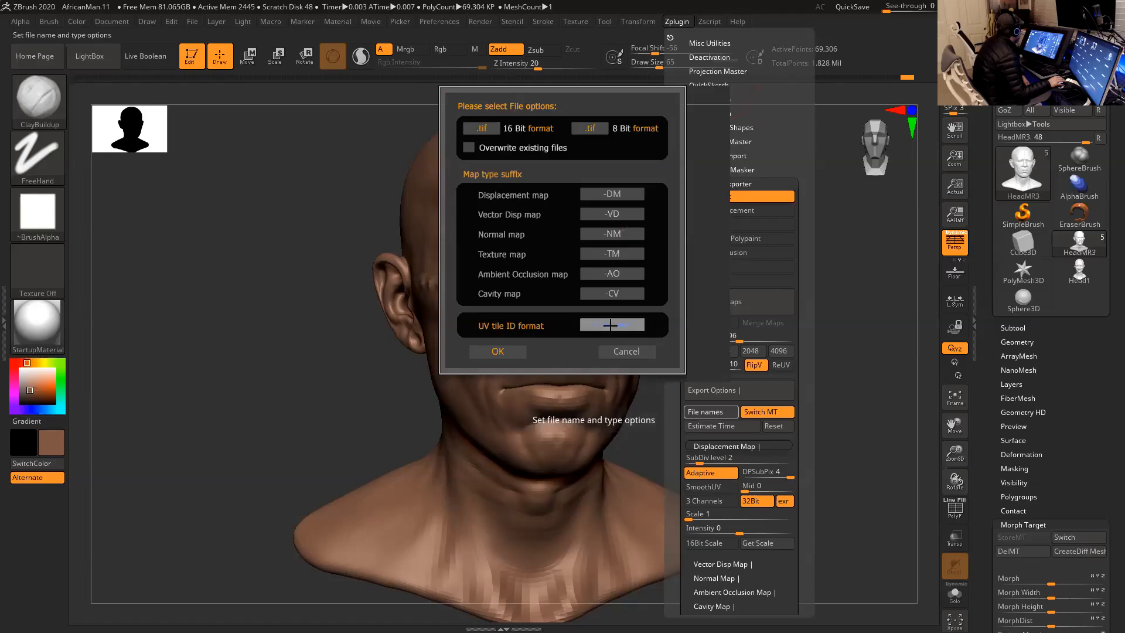
{"action": "left_click", "coordinate": [606, 326]}
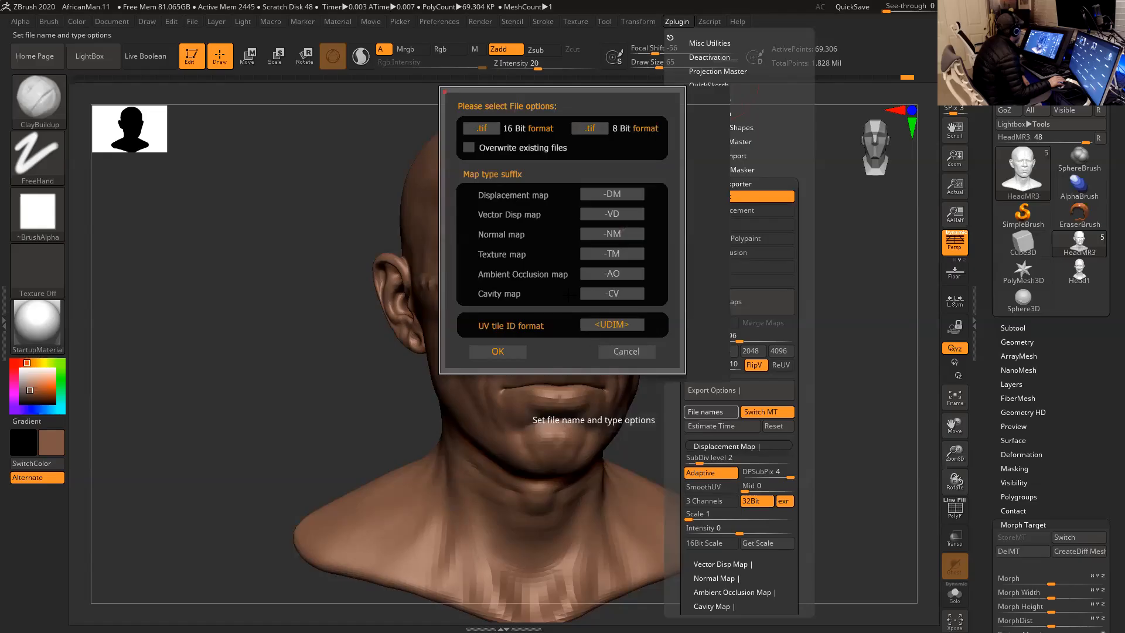
- Enable overwriting of existing files, keep .tif as the 8-bit format, and accept the file options
{"action": "left_click", "coordinate": [521, 148]}
{"action": "left_click", "coordinate": [592, 128]}
{"action": "left_click", "coordinate": [591, 128]}
{"action": "left_click", "coordinate": [510, 352]}
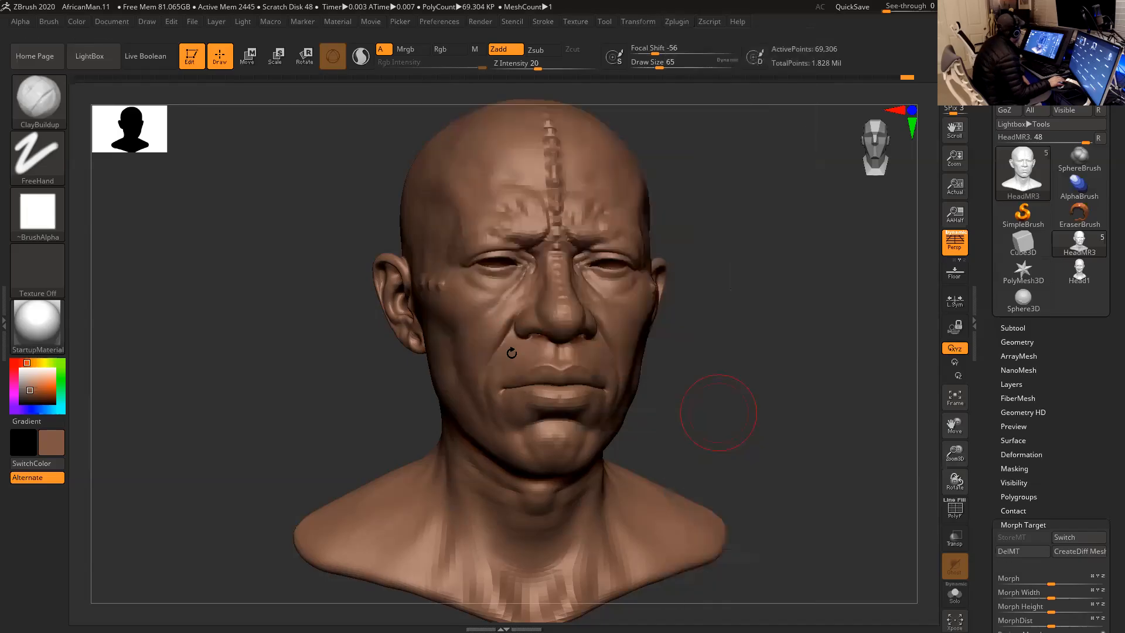
- Turn off Adaptive mode in the displacement map settings of Multi Map Exporter
{"action": "left_click", "coordinate": [677, 21]}
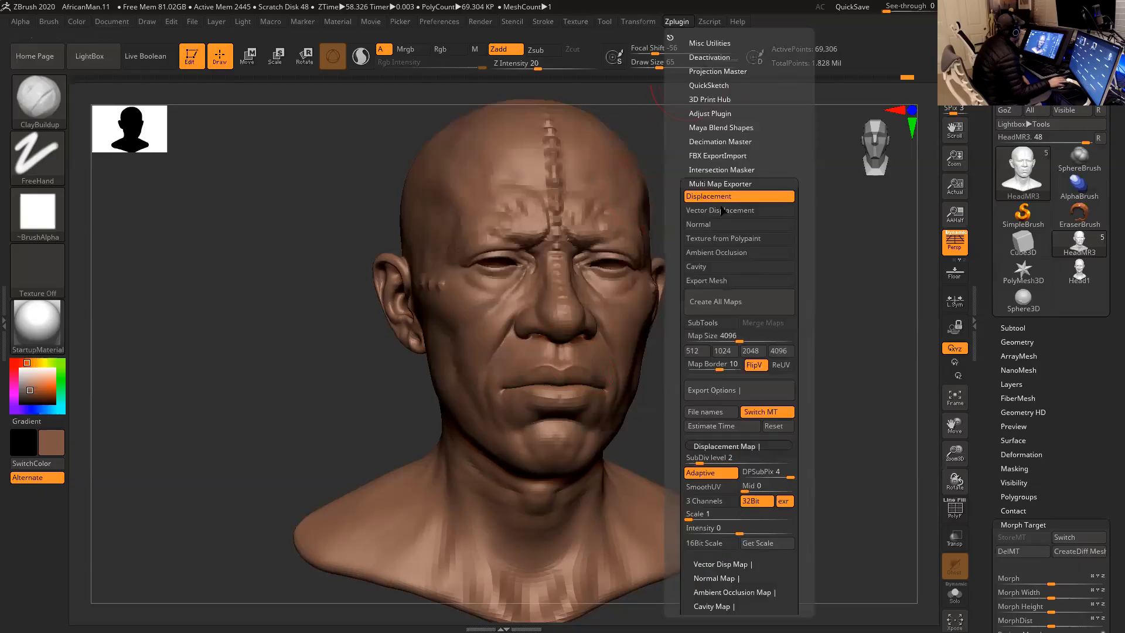
{"action": "left_click_drag", "start_coordinate": [673, 276], "coordinate": [673, 97]}
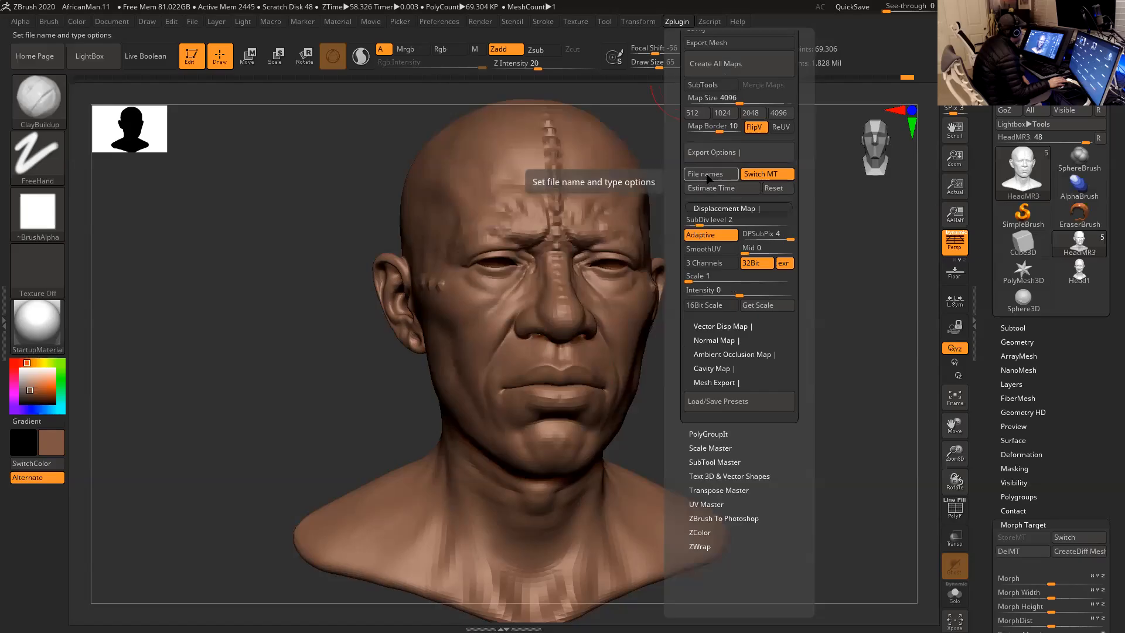
{"action": "left_click", "coordinate": [701, 221]}
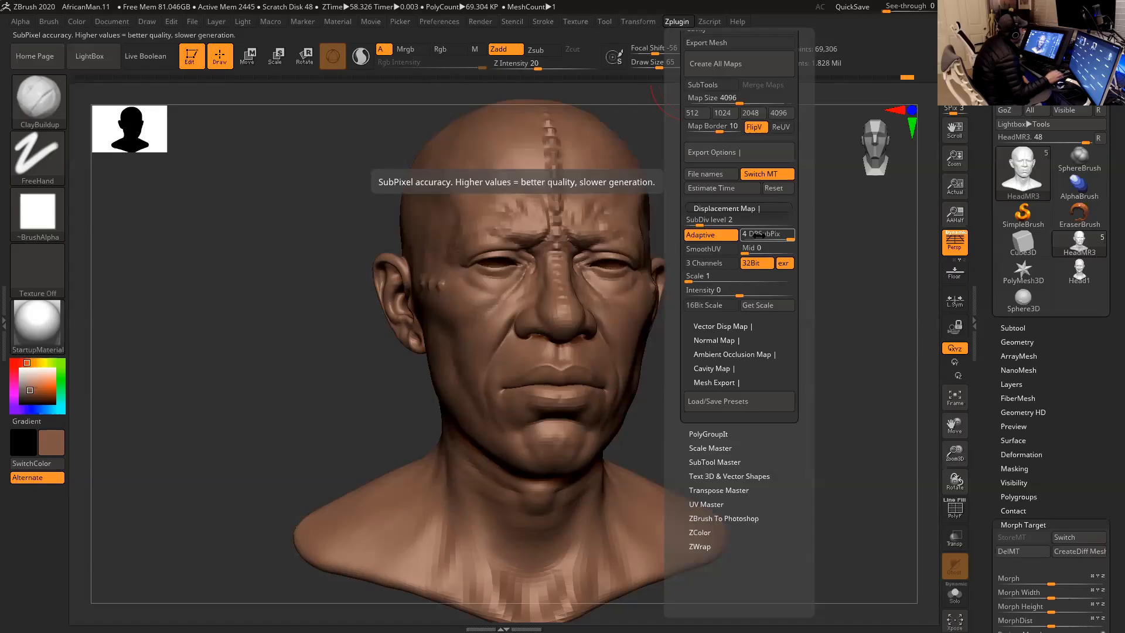
{"action": "left_click", "coordinate": [720, 239]}
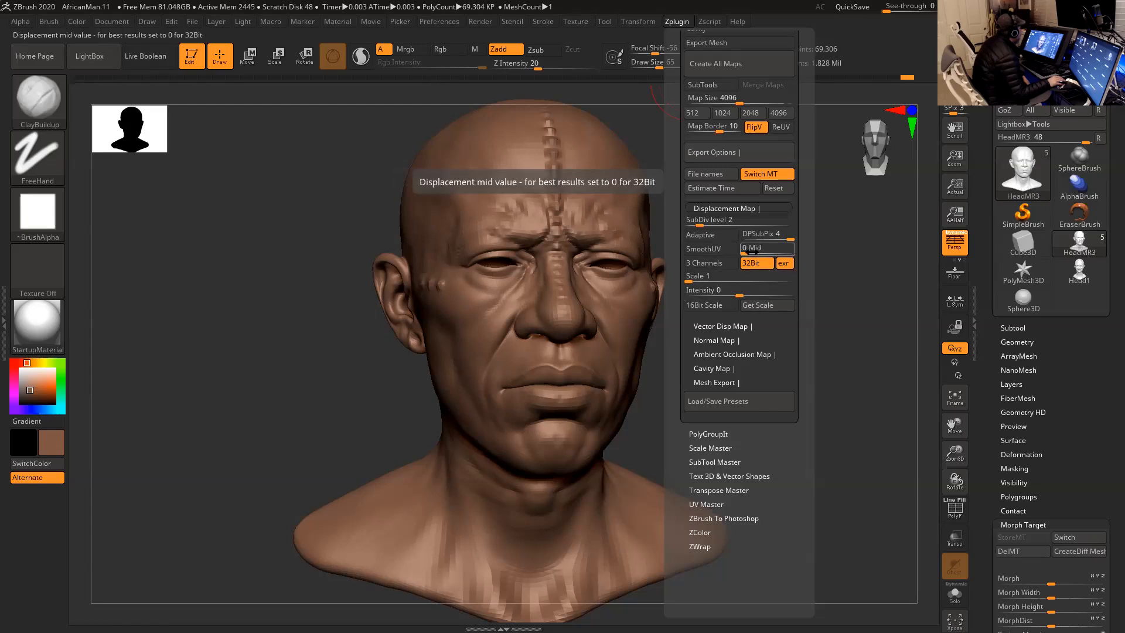
- Try a displacement Mid value of 0.5 and set it back to 0
{"action": "left_click_drag", "start_coordinate": [752, 251], "coordinate": [762, 252]}
{"action": "type", "text": "0.5"}
{"action": "key", "text": "Tab"}
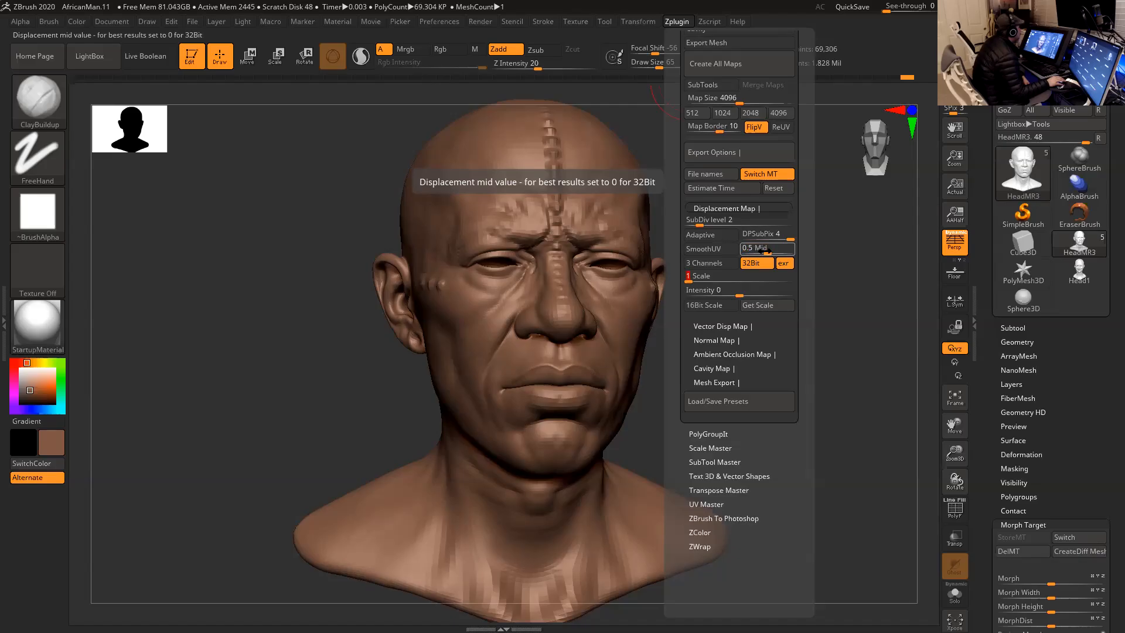
{"action": "left_click", "coordinate": [762, 249]}
{"action": "type", "text": "0"}
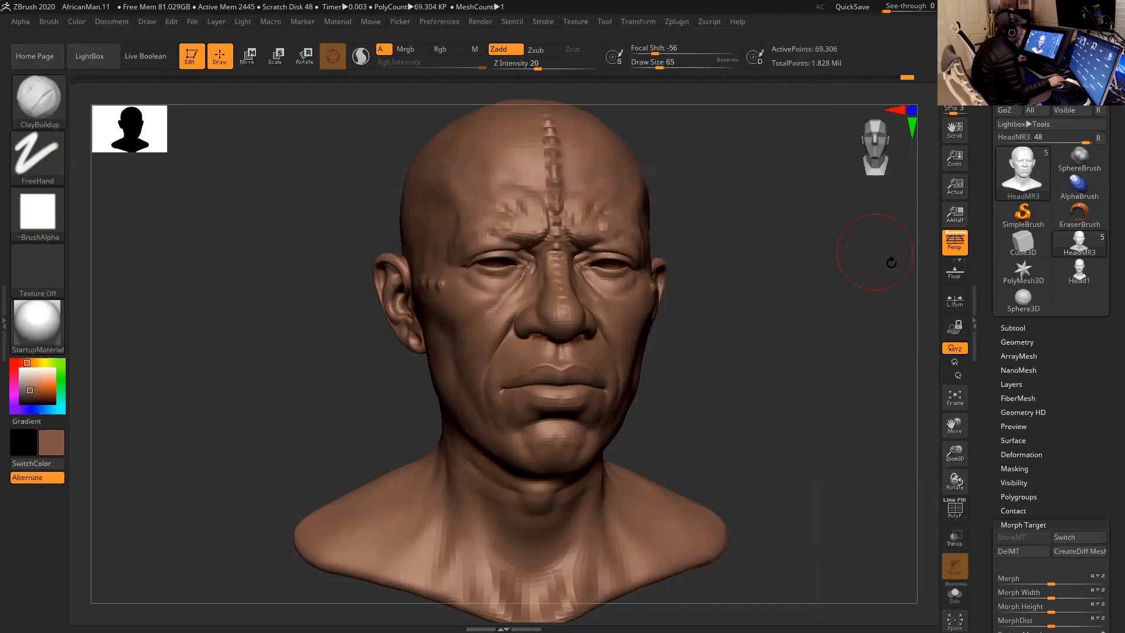
- Create the displacement map for the HeadMR3 subtool, saving it as HeadMR3.exr in the African Tribes project's sourceimages folder
{"action": "left_click", "coordinate": [1018, 328]}
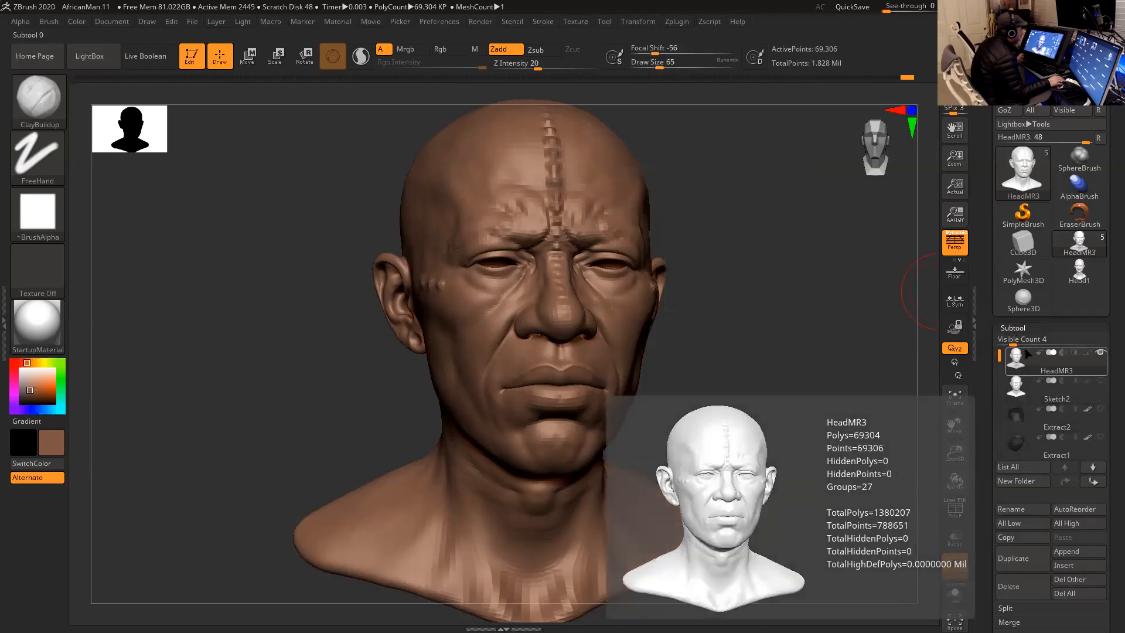
{"action": "mouse_move", "coordinate": [1048, 374]}
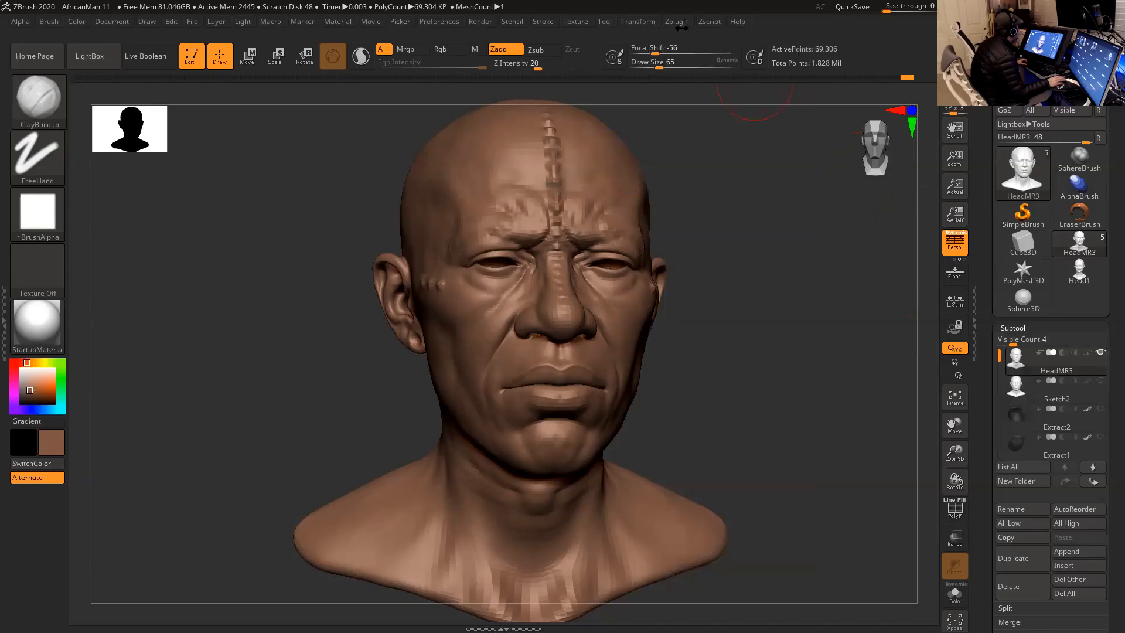
{"action": "left_click", "coordinate": [678, 24]}
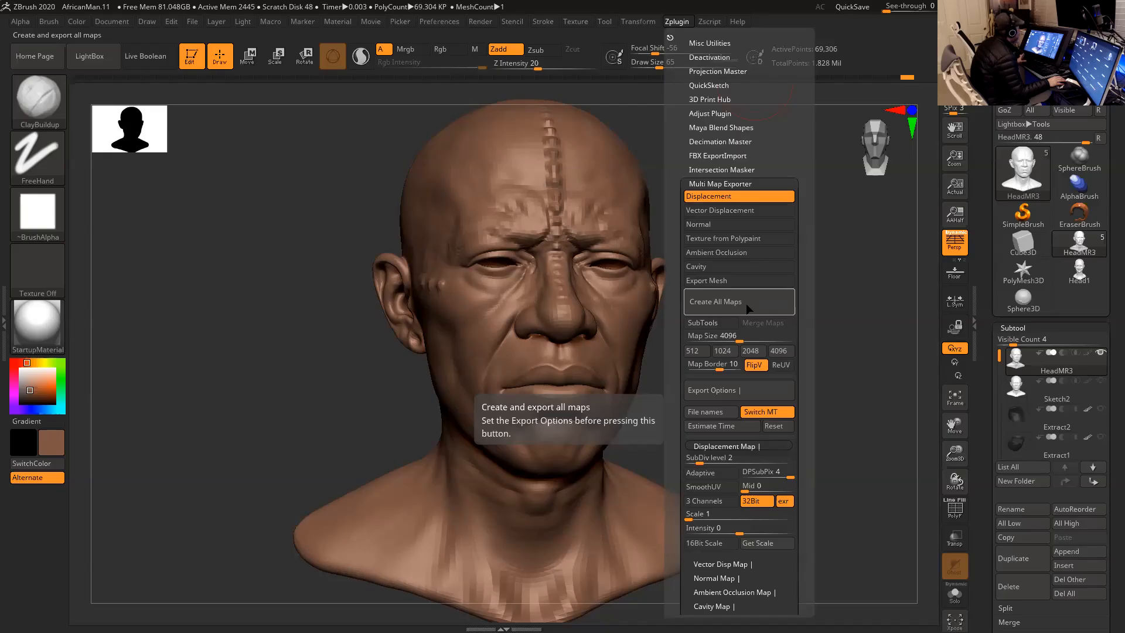
{"action": "left_click", "coordinate": [748, 305]}
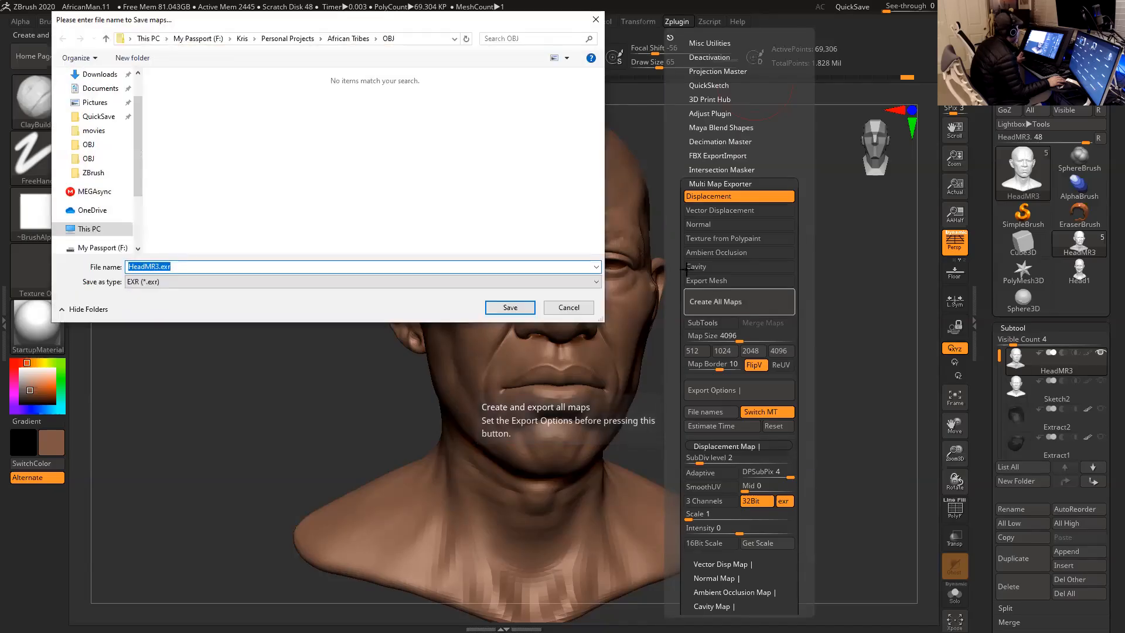
{"action": "left_click", "coordinate": [350, 38]}
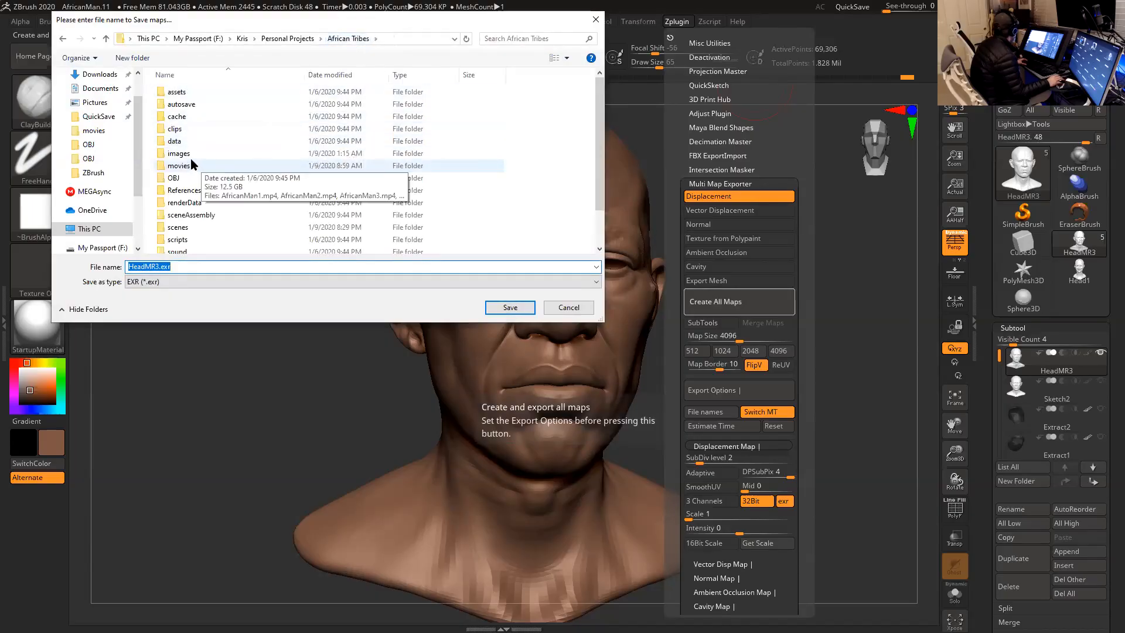
{"action": "scroll", "coordinate": [219, 215], "scroll_direction": "down", "scroll_amount": 2}
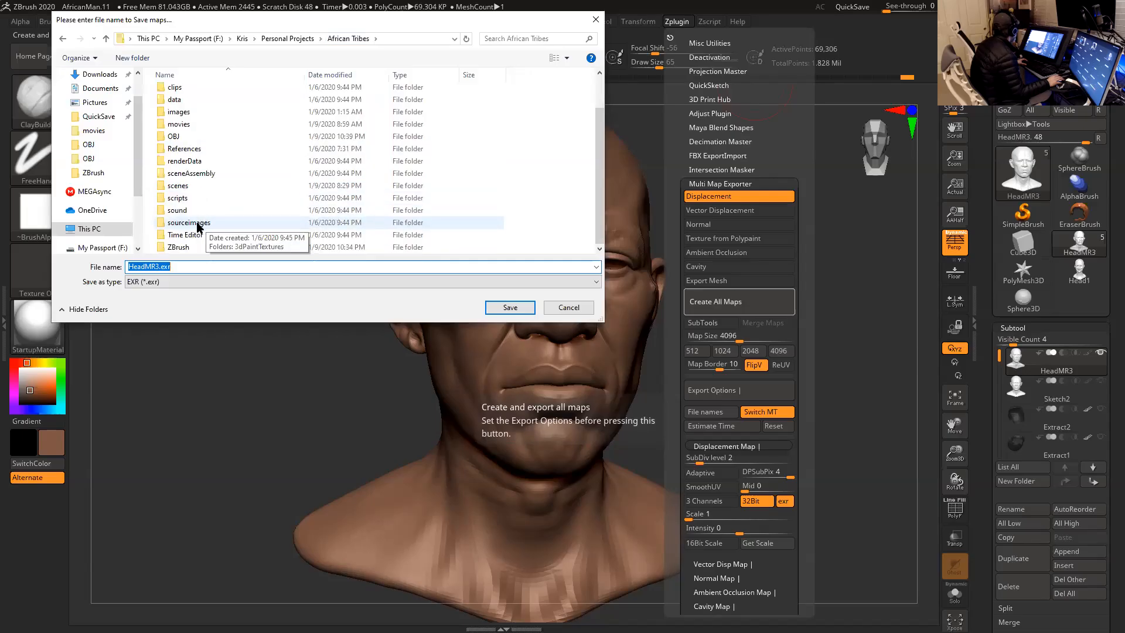
{"action": "double_click", "coordinate": [196, 224]}
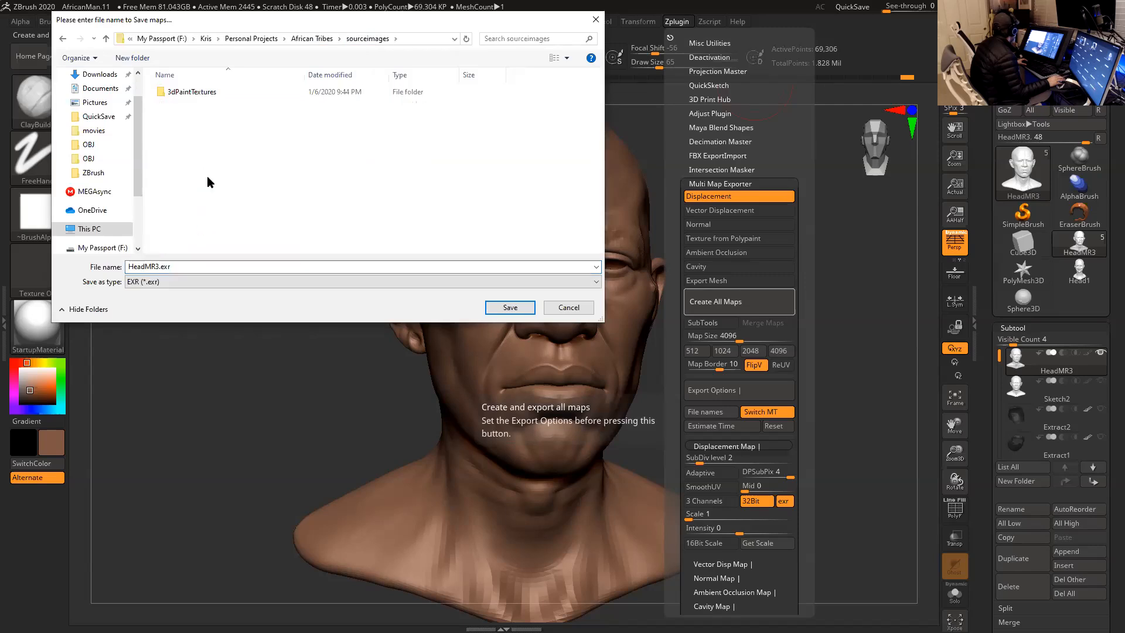
{"action": "left_click", "coordinate": [508, 307]}
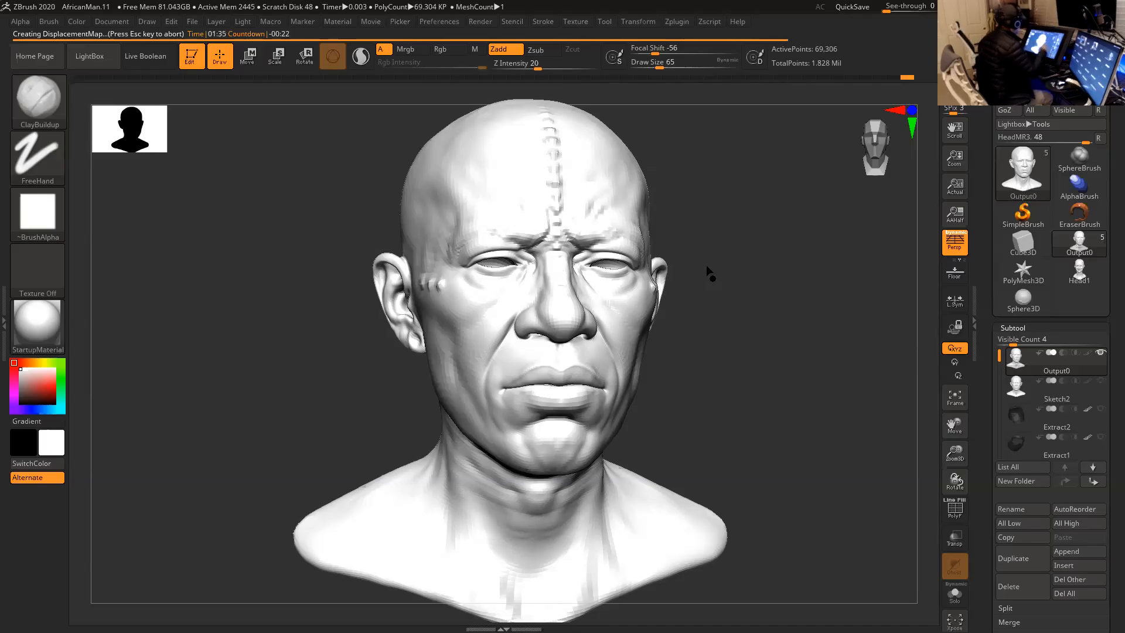
- Switch to Maya and close the floating Sculpting Tools menu
{"action": "key", "text": "alt+Tab"}
{"action": "key", "text": "alt+Tab"}
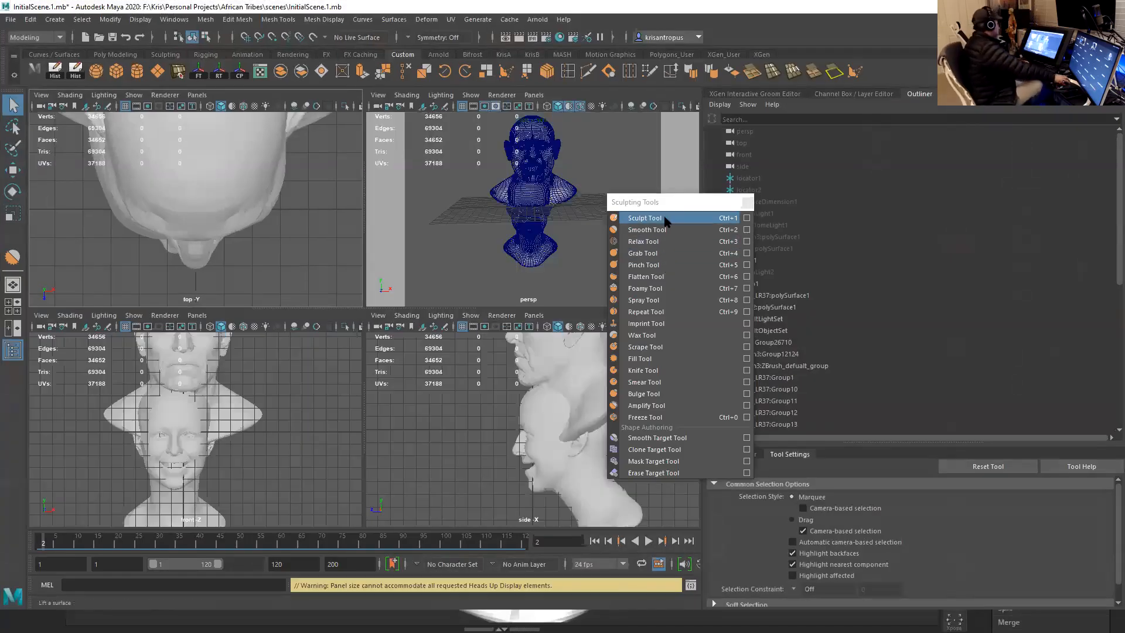
{"action": "left_click", "coordinate": [744, 204]}
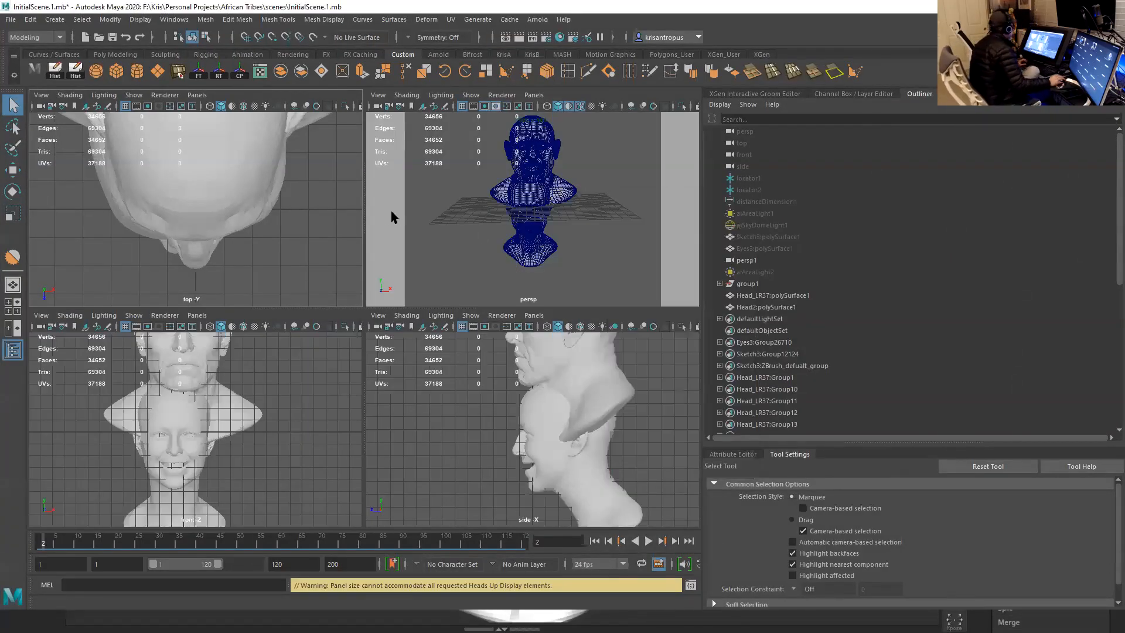
- Delete both old head meshes, Head_LR37:polySurface1 and Head2:polySurface1, from the scene
{"action": "scroll", "coordinate": [410, 246], "scroll_direction": "down", "scroll_amount": 5}
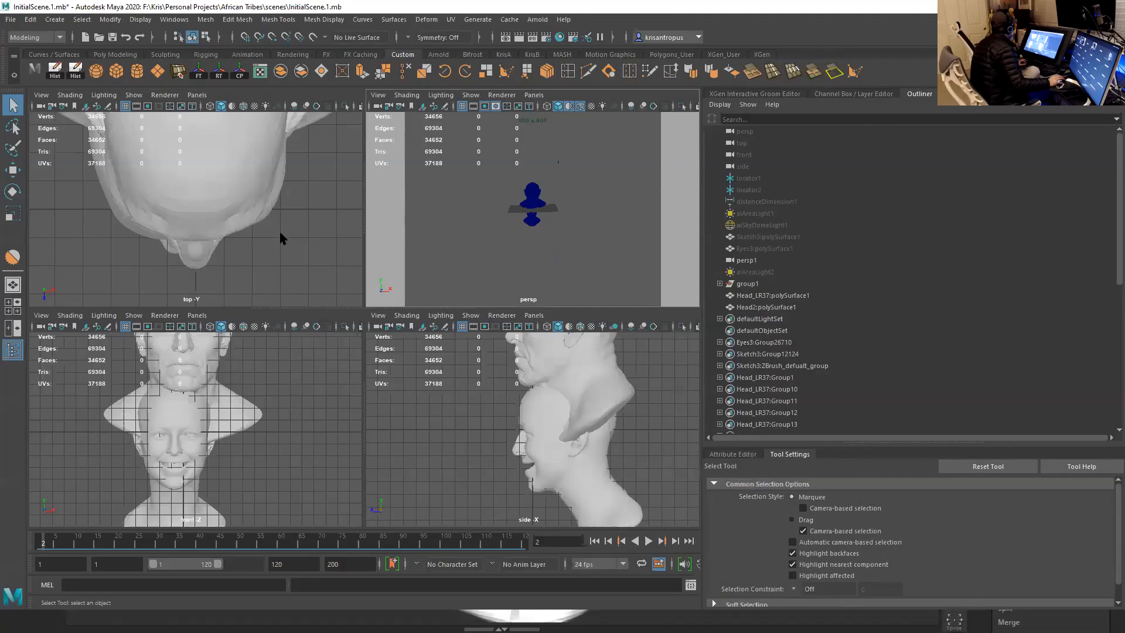
{"action": "scroll", "coordinate": [264, 228], "scroll_direction": "down", "scroll_amount": 2}
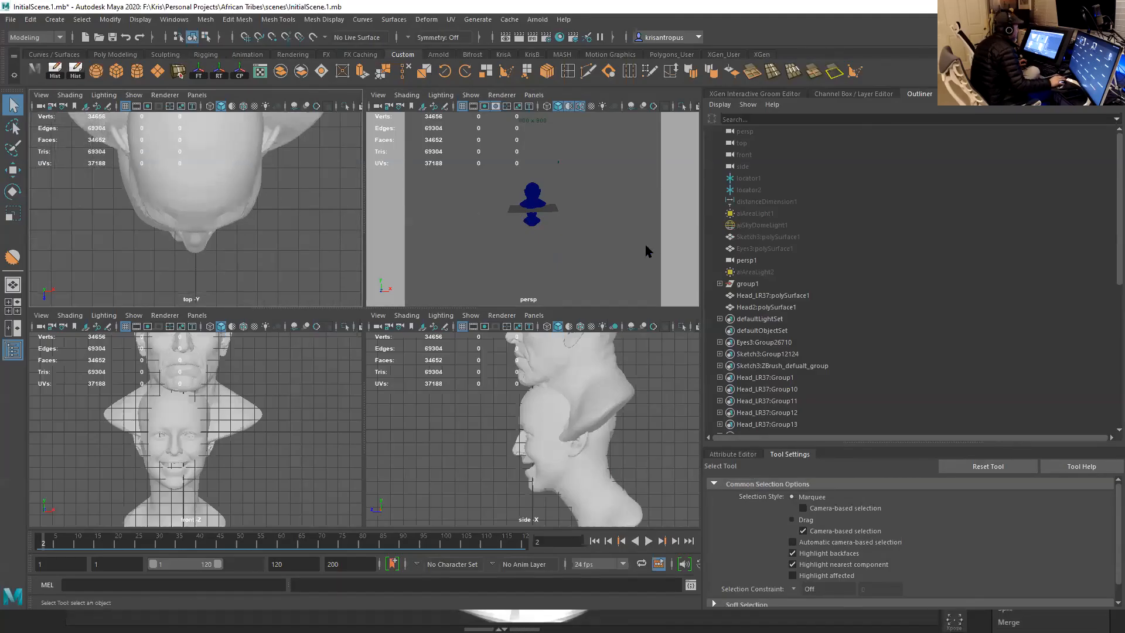
{"action": "scroll", "coordinate": [647, 252], "scroll_direction": "down", "scroll_amount": 2}
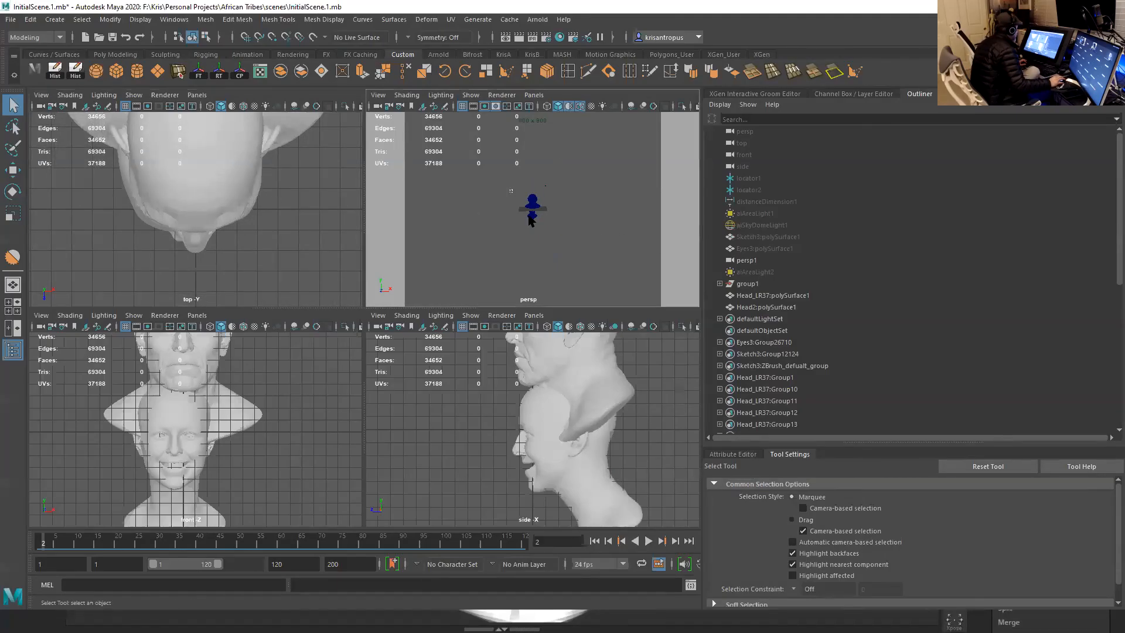
{"action": "left_click_drag", "start_coordinate": [512, 189], "coordinate": [552, 243]}
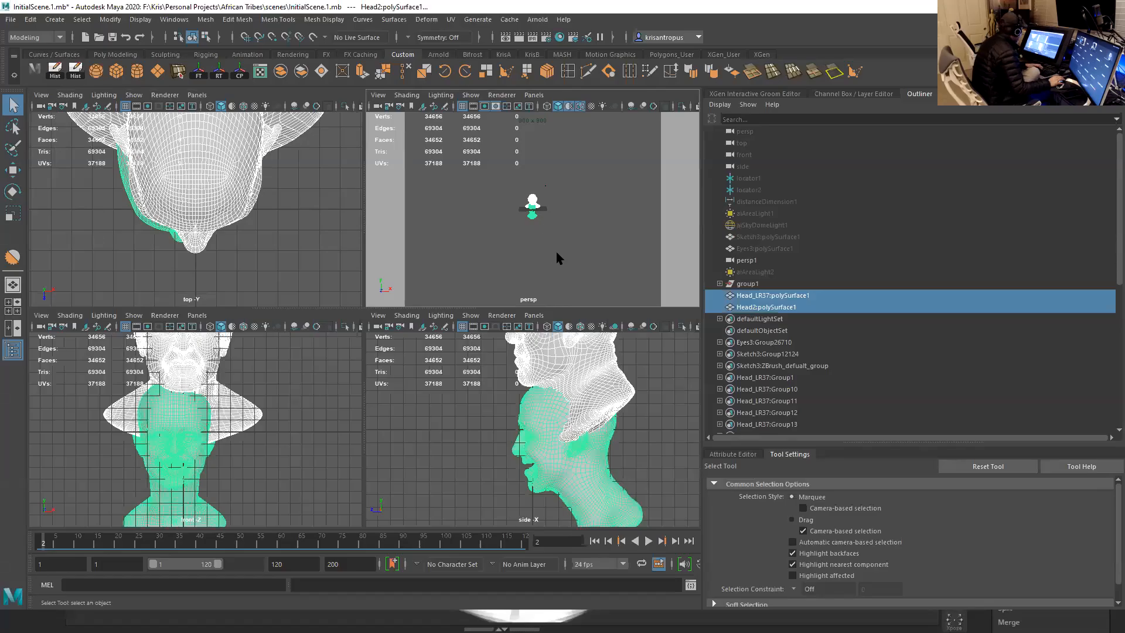
{"action": "key", "text": "Delete"}
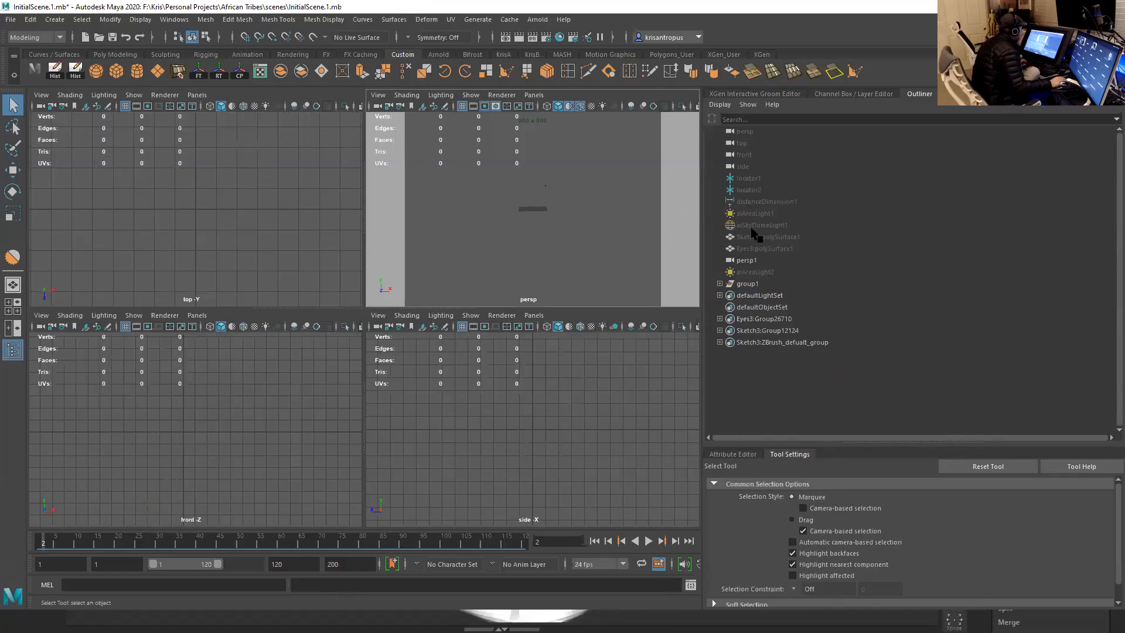
- Unhide aiAreaLight1, aiSkyDomeLight1 and aiAreaLight2, and maximize the perspective view
{"action": "left_click", "coordinate": [757, 272]}
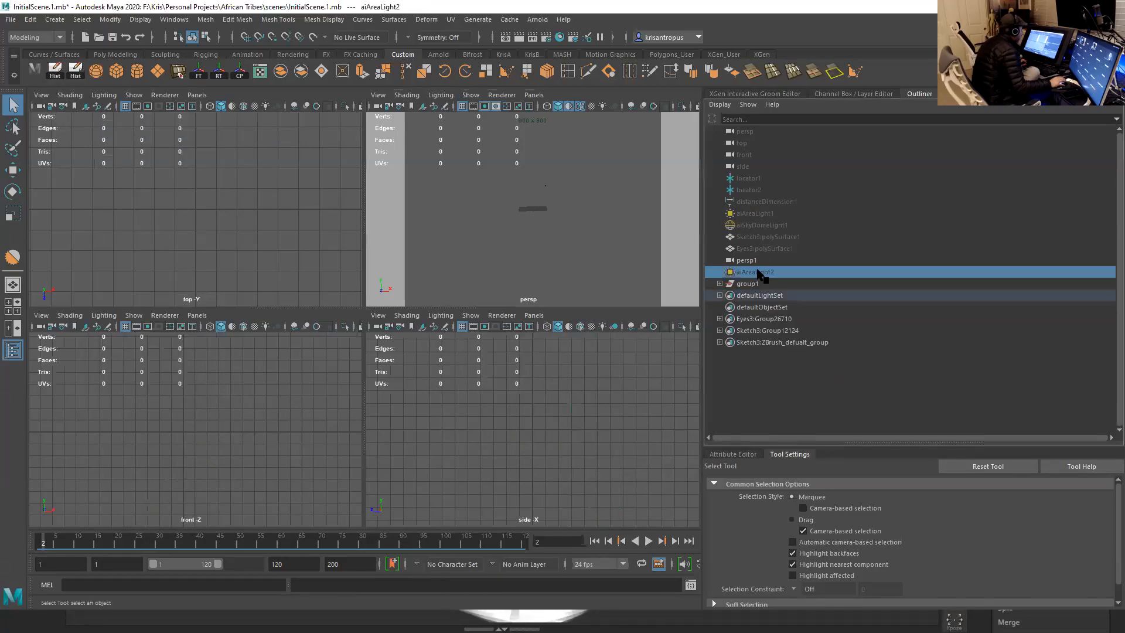
{"action": "left_click", "coordinate": [756, 225], "text": "ctrl"}
{"action": "left_click", "coordinate": [757, 213], "text": "ctrl"}
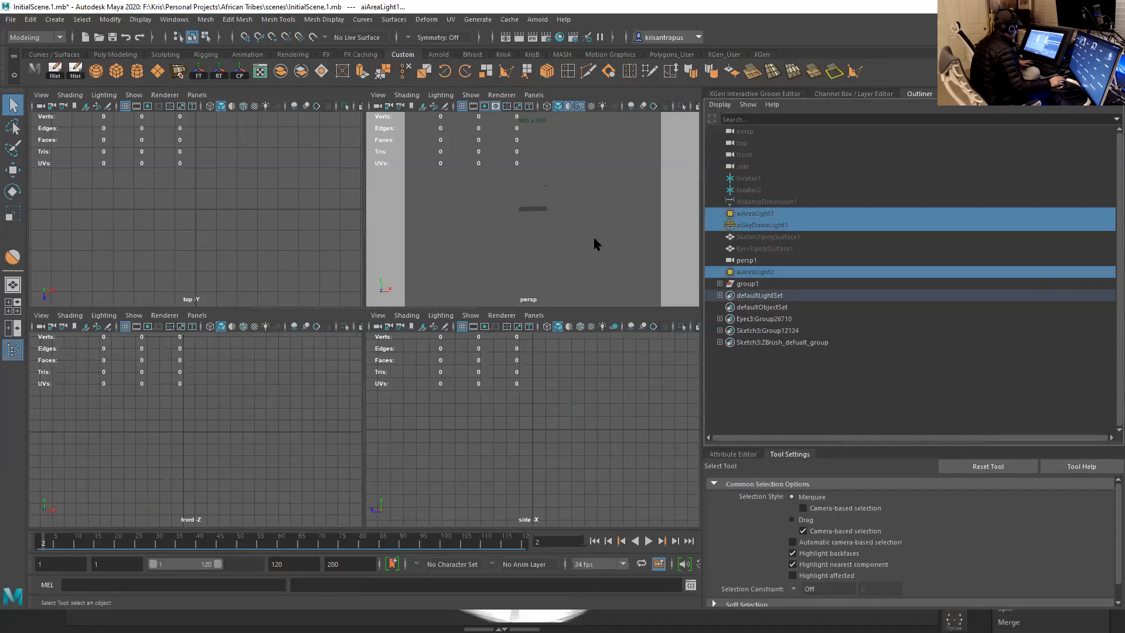
{"action": "key", "text": "shift+h"}
{"action": "key", "text": "space"}
{"action": "left_click_drag", "start_coordinate": [595, 317], "coordinate": [592, 296], "text": "alt"}
{"action": "right_click_drag", "start_coordinate": [592, 296], "coordinate": [627, 330], "text": "alt"}
{"action": "left_click_drag", "start_coordinate": [627, 330], "coordinate": [426, 246], "text": "alt"}
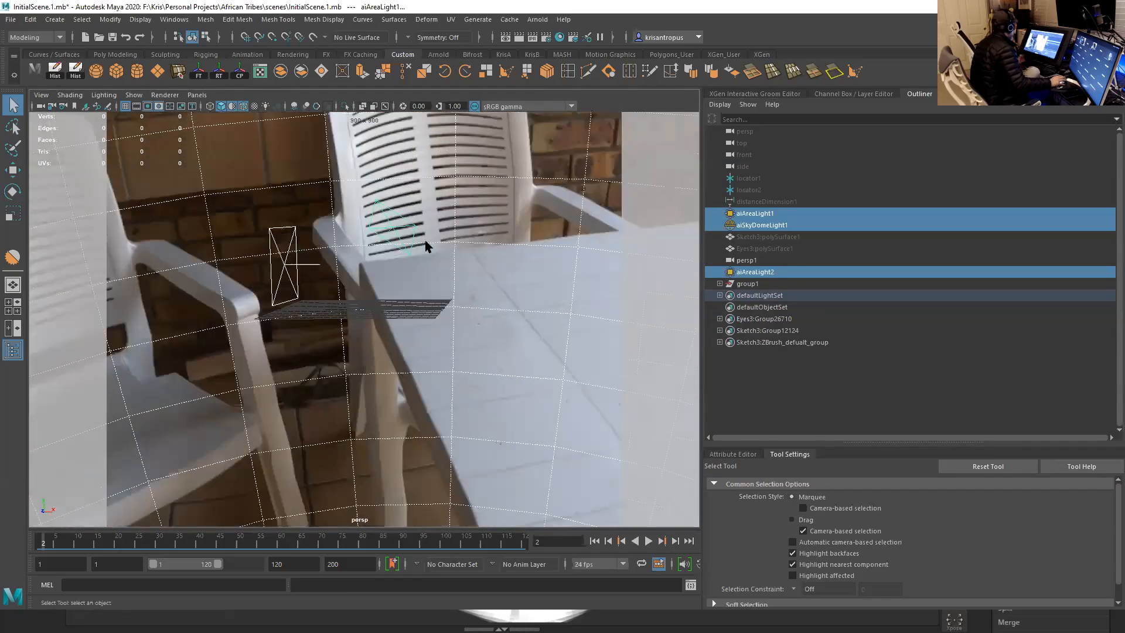
- Import HeadMR3.OBJ from the project's OBJ folder using the OBJ file type
{"action": "left_click", "coordinate": [11, 19]}
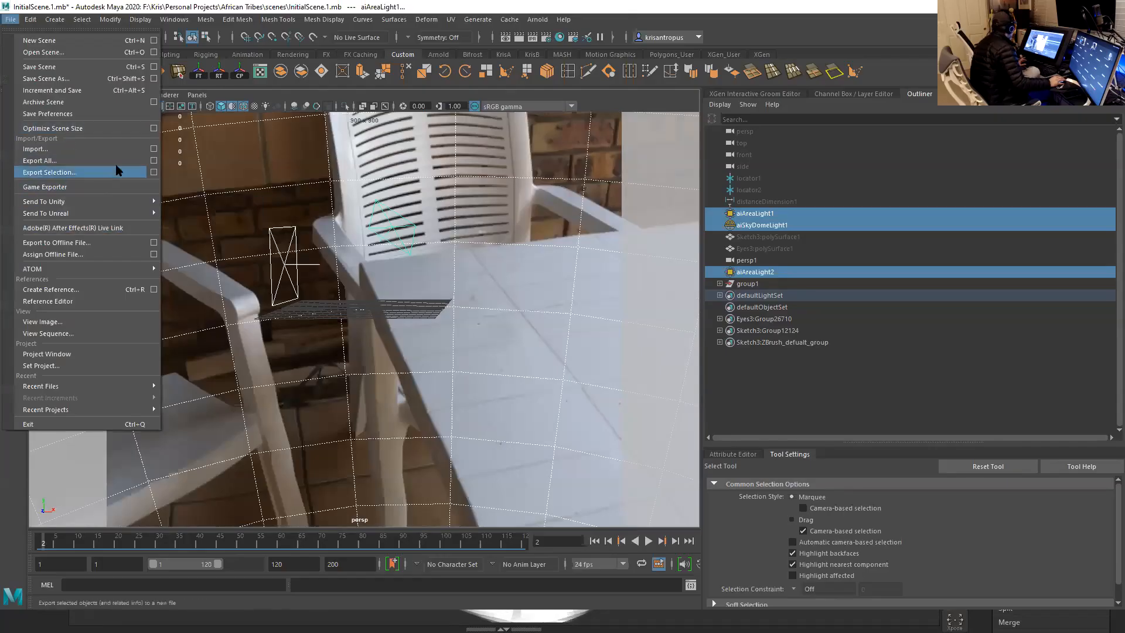
{"action": "left_click", "coordinate": [153, 150]}
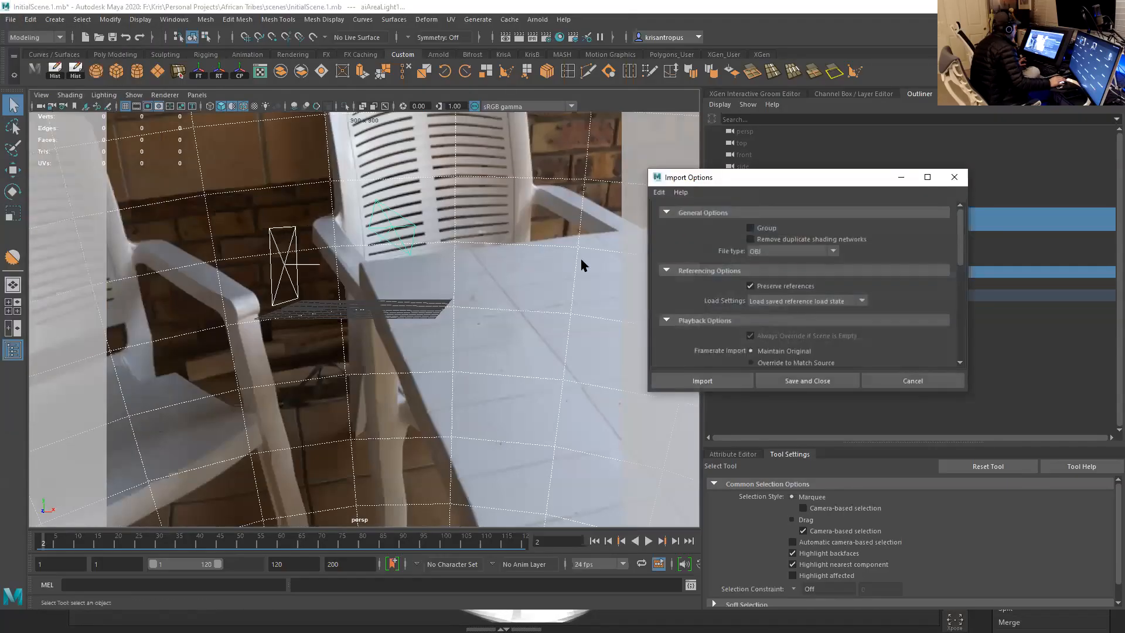
{"action": "left_click", "coordinate": [730, 380]}
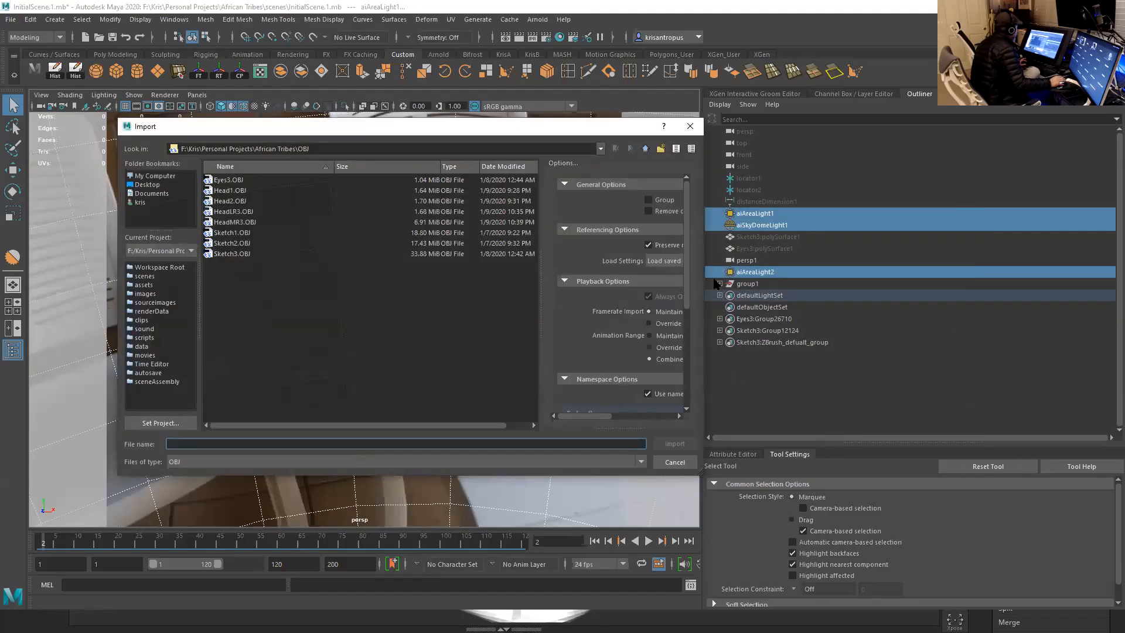
{"action": "left_click", "coordinate": [242, 223]}
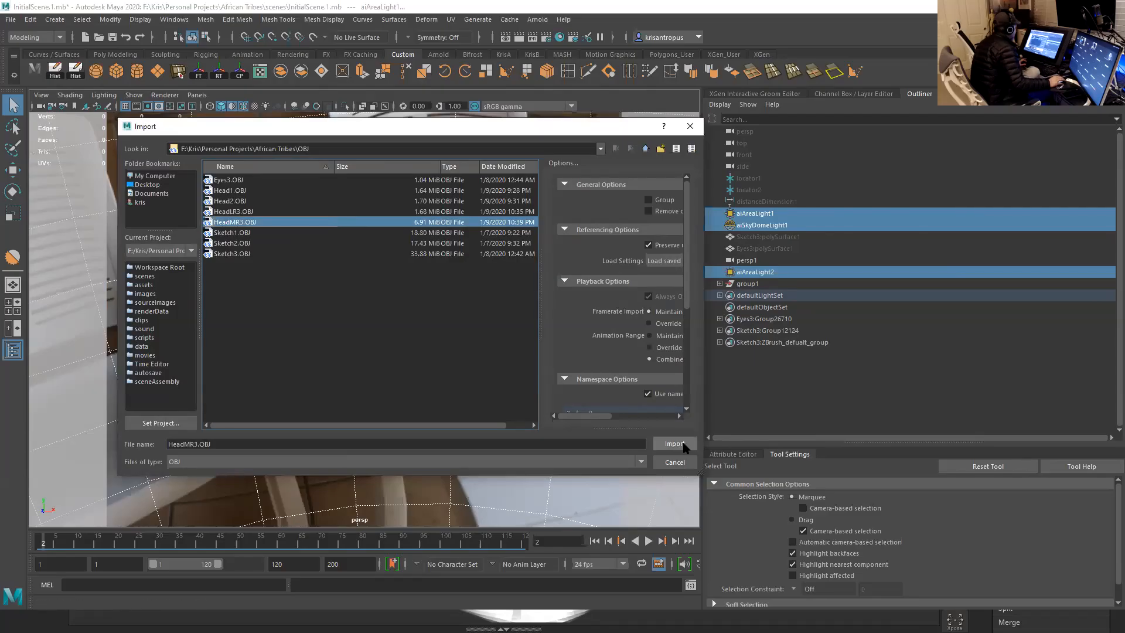
{"action": "left_click_drag", "start_coordinate": [687, 305], "coordinate": [684, 406]}
{"action": "left_click_drag", "start_coordinate": [598, 416], "coordinate": [636, 416]}
{"action": "left_click", "coordinate": [668, 444]}
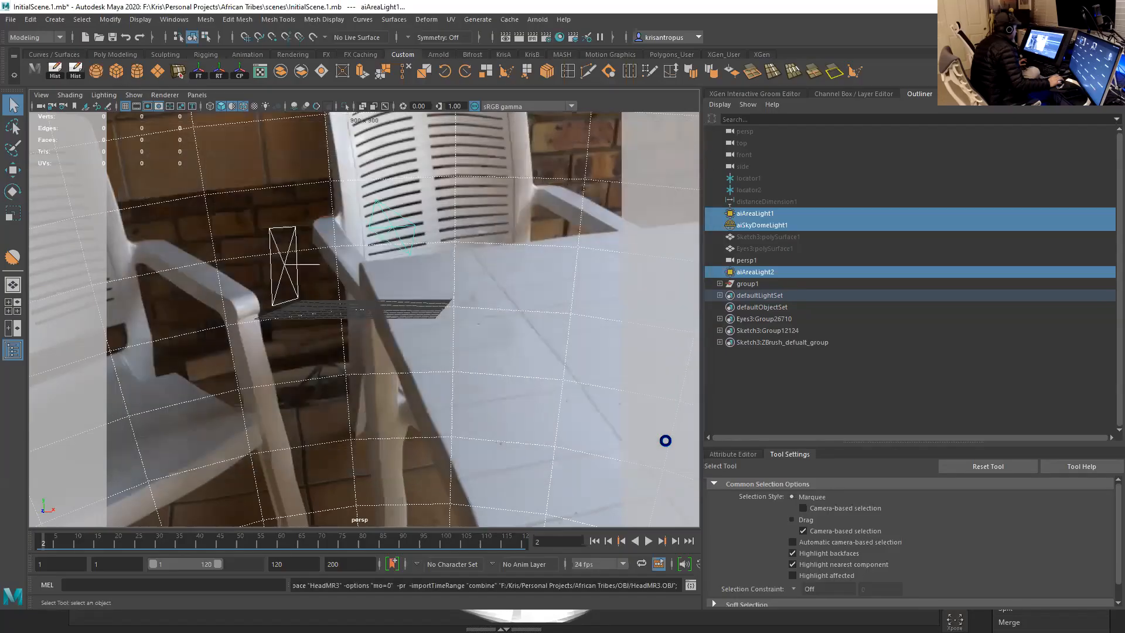
- Turn off the wireframe overlay on the shaded head in the perspective view
{"action": "left_click_drag", "start_coordinate": [465, 305], "coordinate": [557, 319], "text": "alt"}
{"action": "right_click_drag", "start_coordinate": [516, 346], "coordinate": [540, 379], "text": "alt"}
{"action": "middle_click_drag", "start_coordinate": [501, 293], "coordinate": [460, 366], "text": "alt"}
{"action": "left_click_drag", "start_coordinate": [460, 366], "coordinate": [467, 338], "text": "alt"}
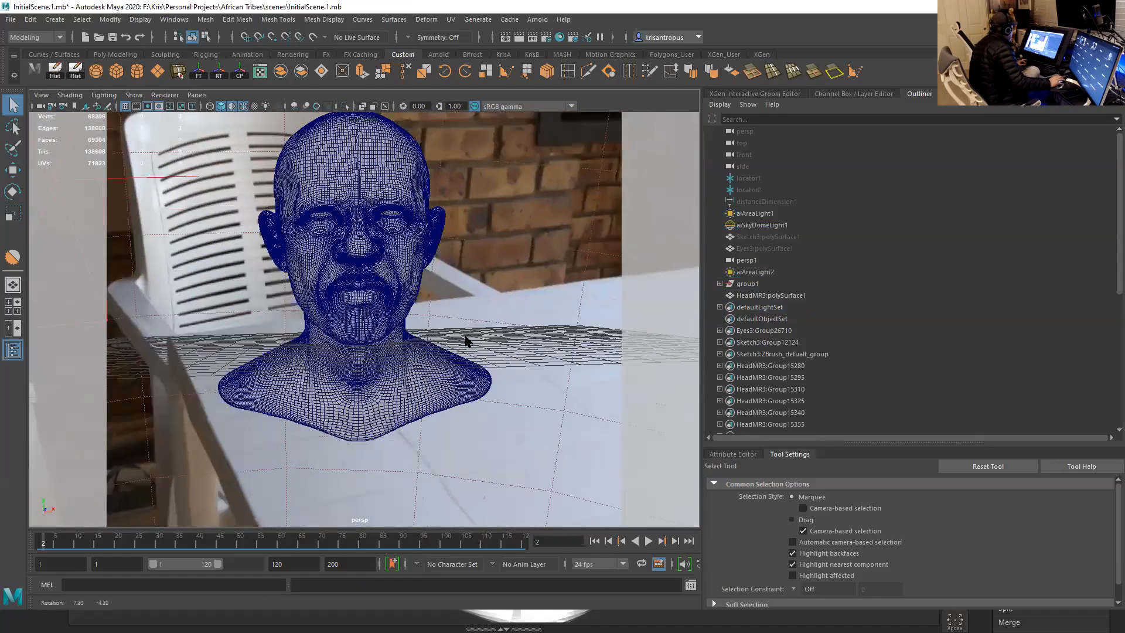
{"action": "left_click_drag", "start_coordinate": [409, 284], "coordinate": [280, 170], "text": "alt"}
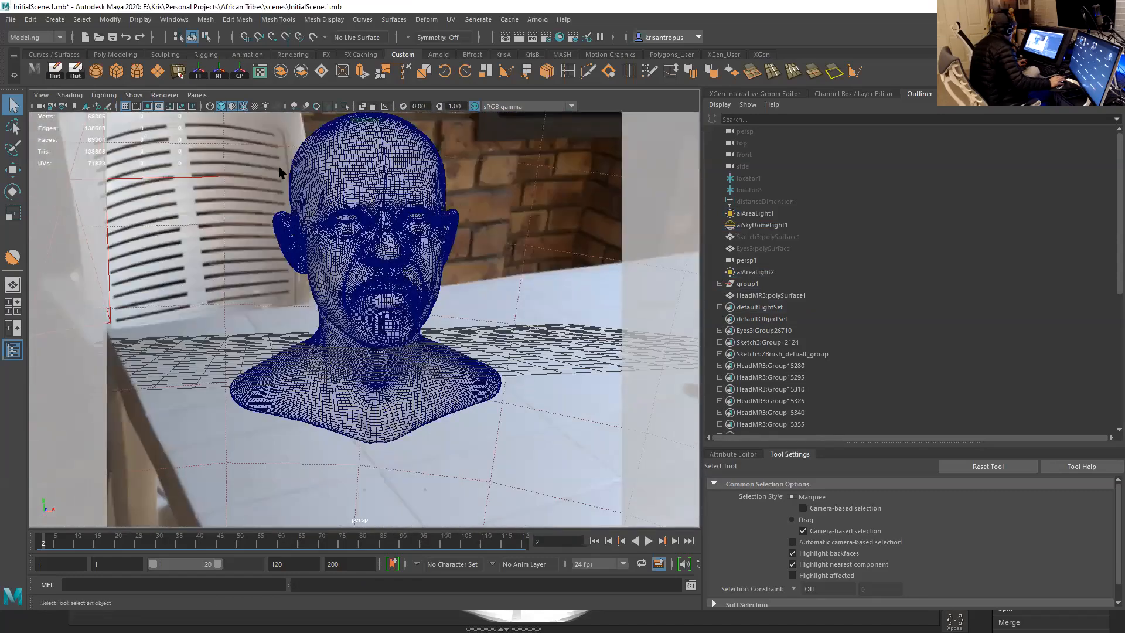
{"action": "left_click", "coordinate": [243, 106]}
- Examine the imported head's shaded surface and sculpted facial details from different distances and angles
{"action": "left_click_drag", "start_coordinate": [327, 217], "coordinate": [372, 244], "text": "alt"}
{"action": "scroll", "coordinate": [371, 229], "scroll_direction": "up", "scroll_amount": 3}
{"action": "middle_click_drag", "start_coordinate": [370, 222], "coordinate": [392, 256], "text": "alt"}
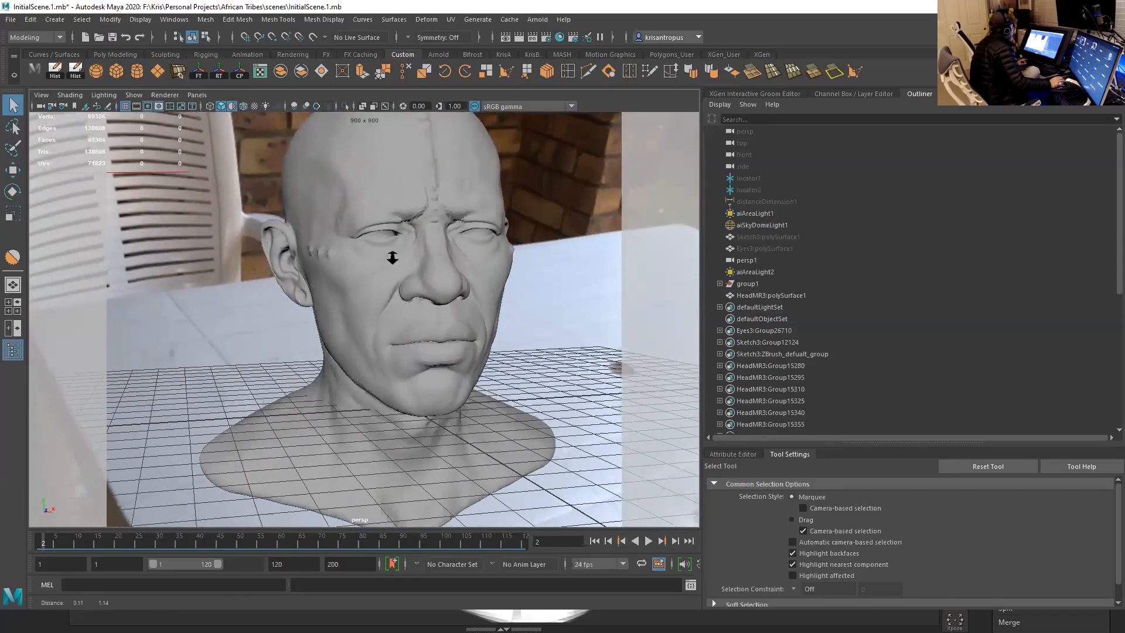
{"action": "right_click_drag", "start_coordinate": [392, 256], "coordinate": [377, 241], "text": "alt"}
{"action": "middle_click_drag", "start_coordinate": [377, 241], "coordinate": [376, 235], "text": "alt"}
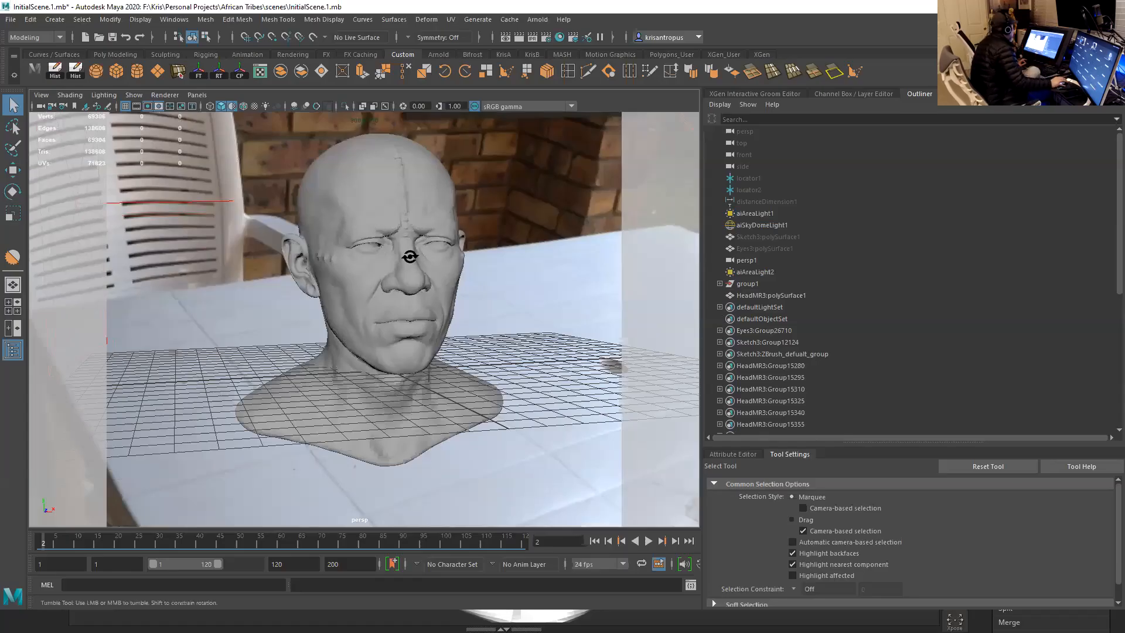
{"action": "left_click_drag", "start_coordinate": [410, 257], "coordinate": [411, 259], "text": "alt"}
{"action": "right_click_drag", "start_coordinate": [411, 259], "coordinate": [420, 266], "text": "alt"}
{"action": "middle_click_drag", "start_coordinate": [419, 266], "coordinate": [419, 253], "text": "alt"}
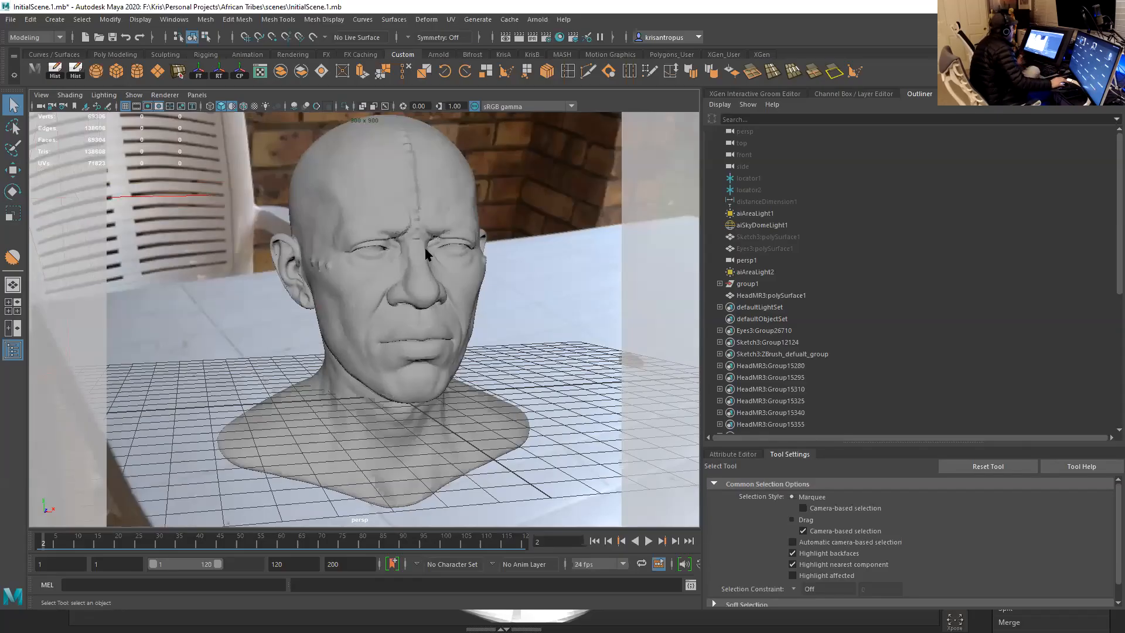
- Select the imported head mesh, show its shape attributes, and enlarge the area that displays them
{"action": "left_click", "coordinate": [450, 280]}
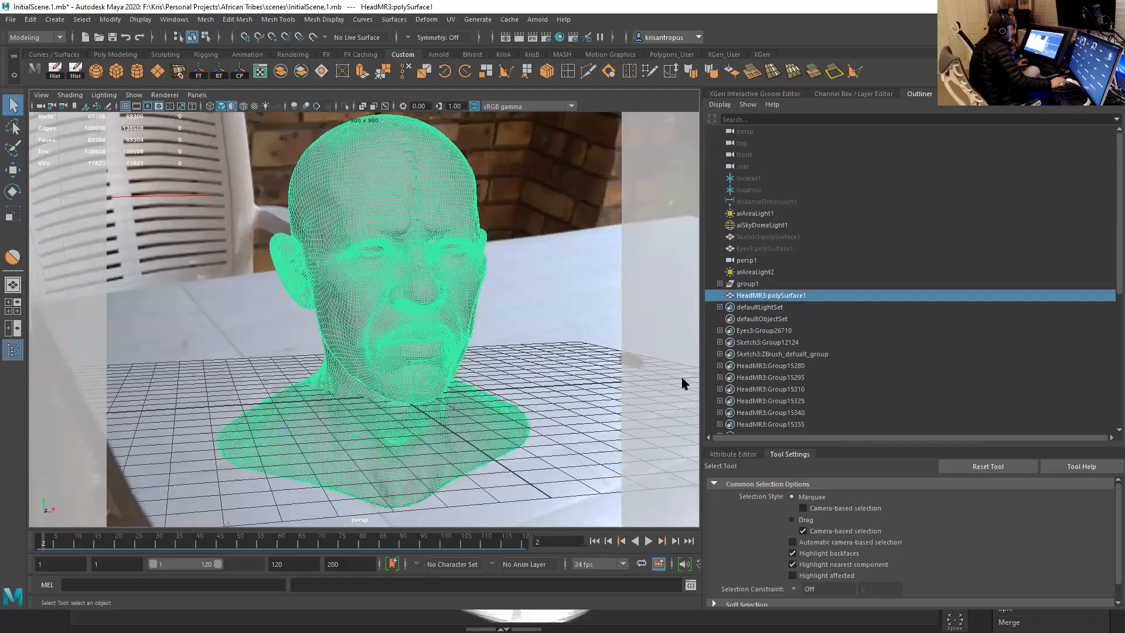
{"action": "left_click_drag", "start_coordinate": [734, 447], "coordinate": [753, 243]}
{"action": "left_click", "coordinate": [737, 251]}
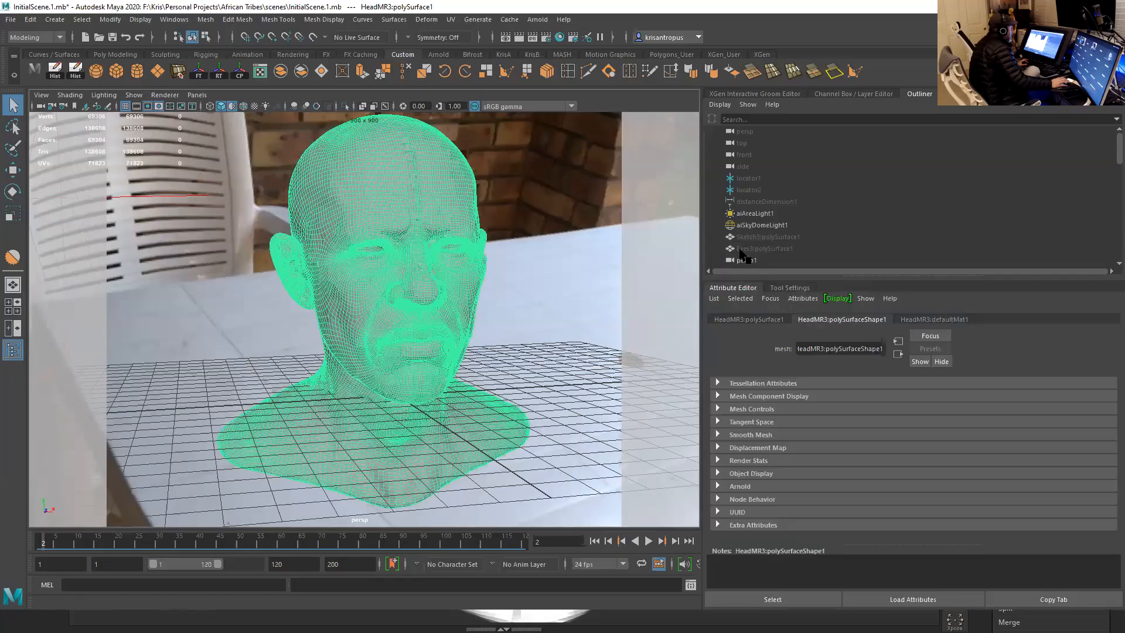
{"action": "left_click_drag", "start_coordinate": [982, 276], "coordinate": [982, 175]}
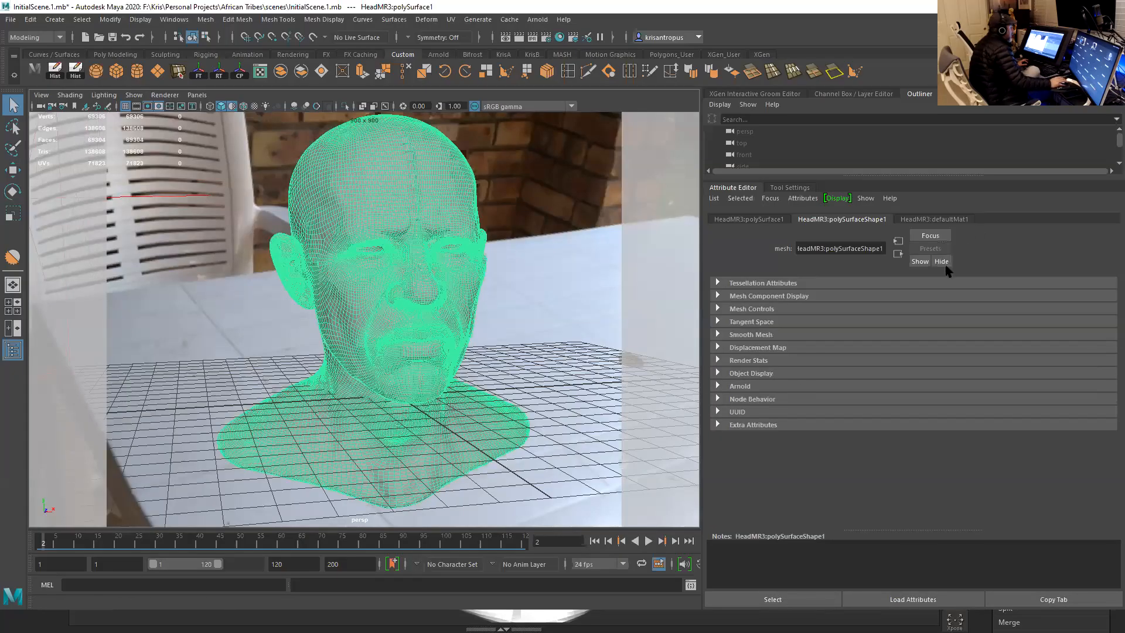
- In the head shape's Arnold export attributes, set the SSS Set Name to sharedSSS
{"action": "left_click", "coordinate": [737, 386]}
{"action": "scroll", "coordinate": [813, 393], "scroll_direction": "down", "scroll_amount": 3}
{"action": "scroll", "coordinate": [813, 393], "scroll_direction": "down", "scroll_amount": 1}
{"action": "scroll", "coordinate": [812, 357], "scroll_direction": "up", "scroll_amount": 1}
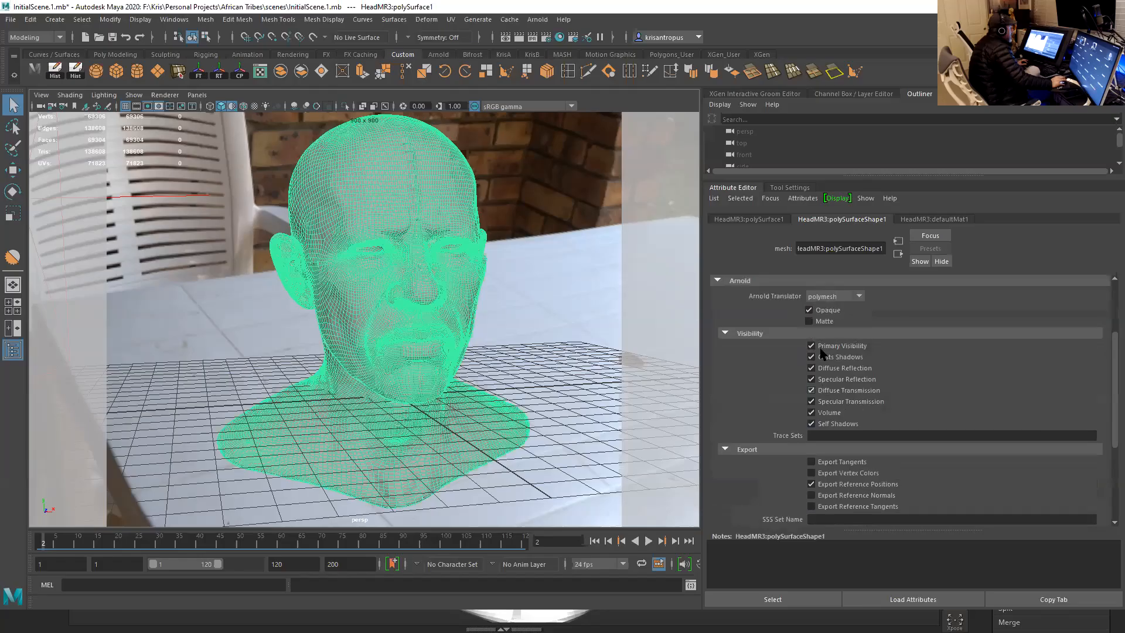
{"action": "left_click", "coordinate": [817, 312]}
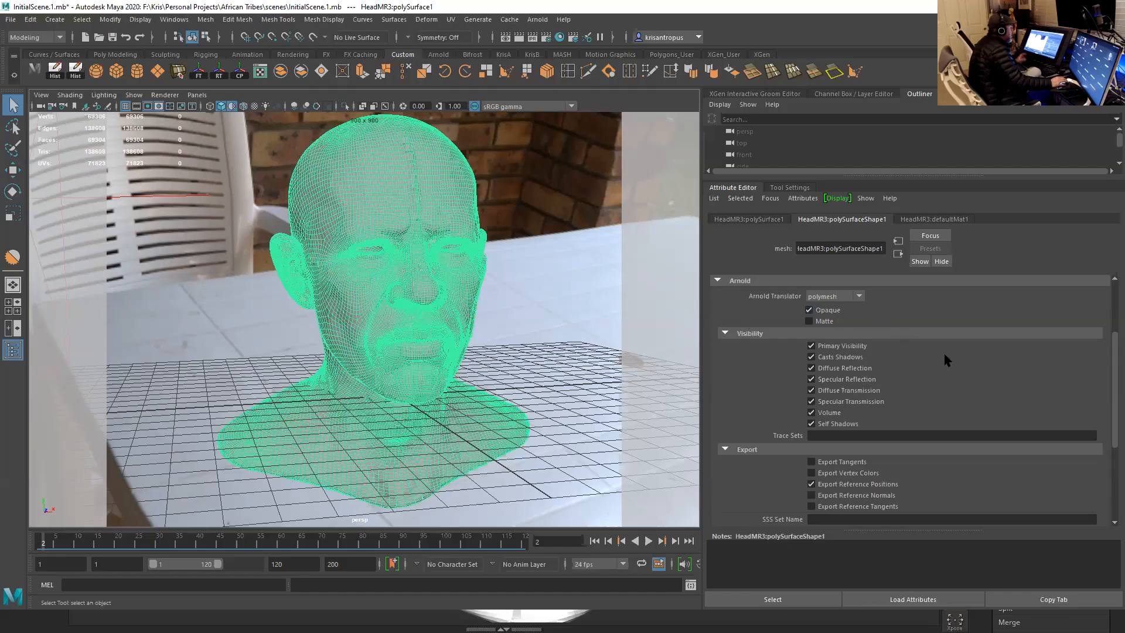
{"action": "scroll", "coordinate": [953, 373], "scroll_direction": "down", "scroll_amount": 4}
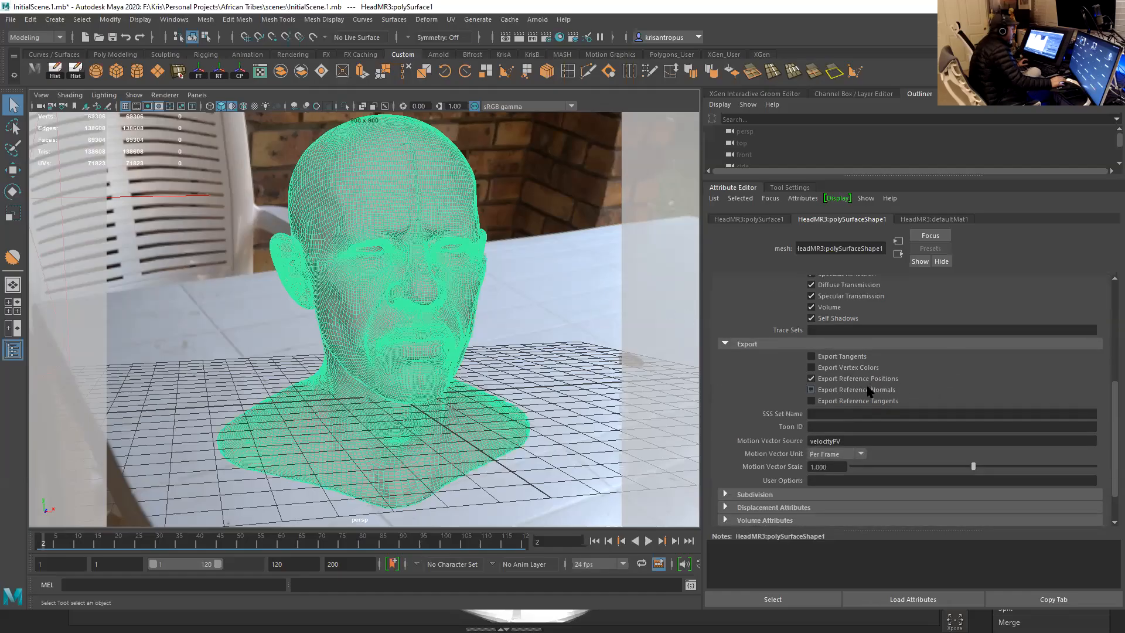
{"action": "left_click", "coordinate": [838, 412]}
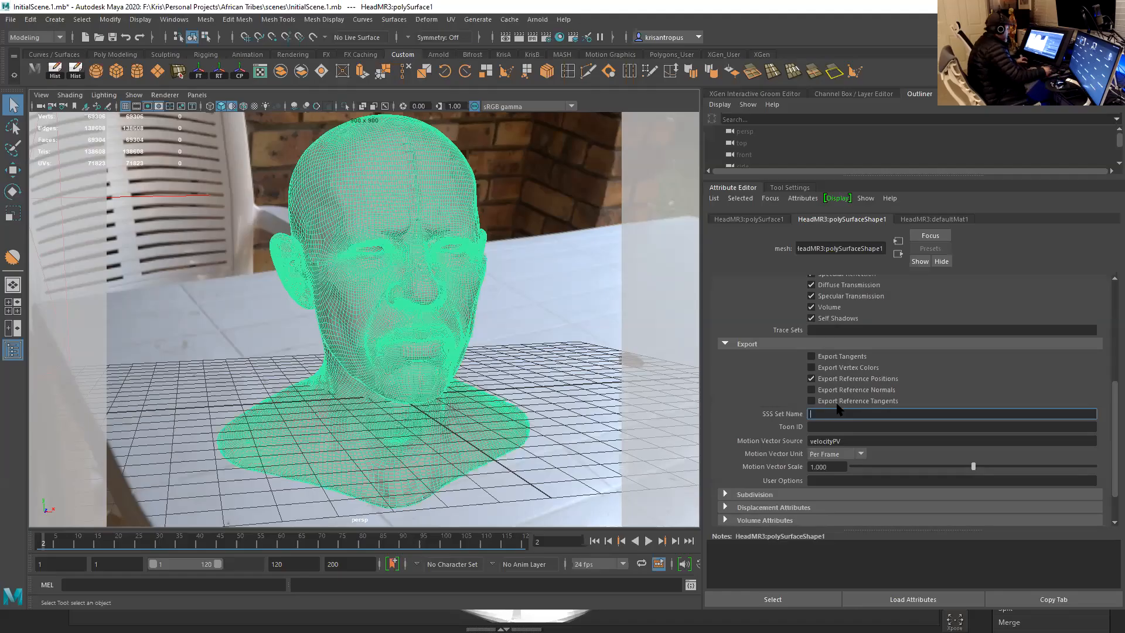
{"action": "type", "text": "sharedSSS"}
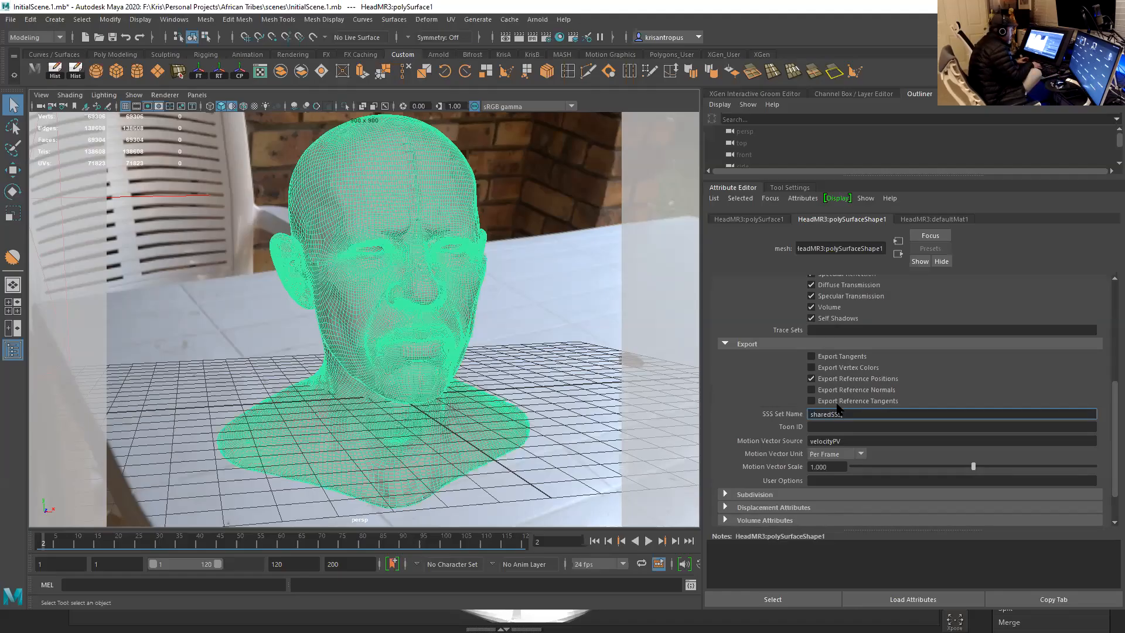
{"action": "key", "text": "Return"}
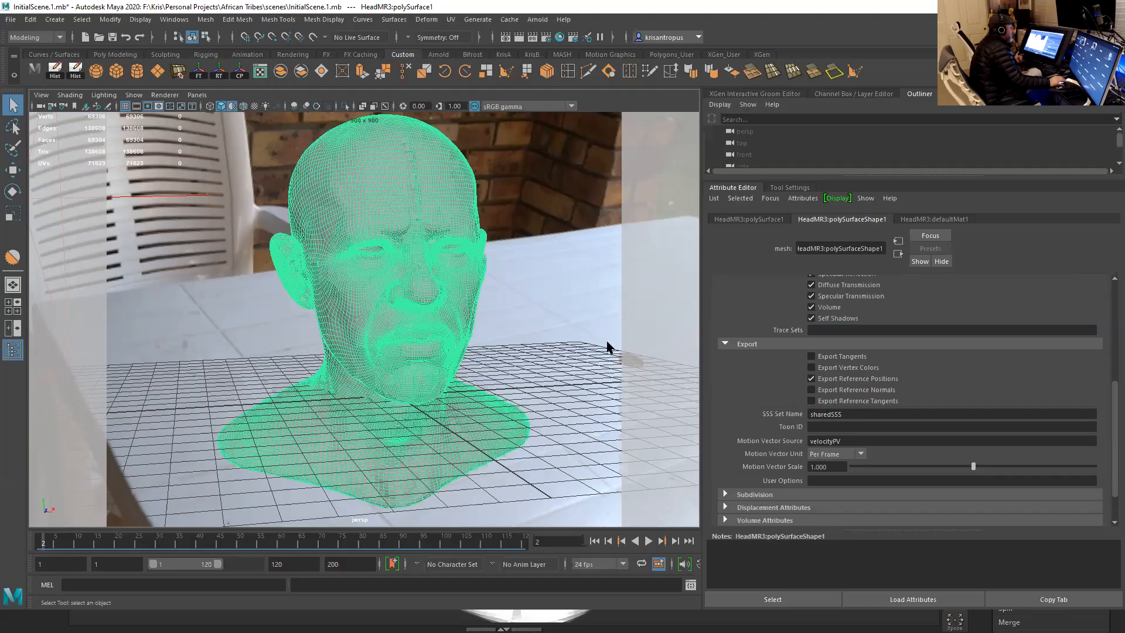
{"action": "double_click", "coordinate": [828, 417]}
{"action": "left_click", "coordinate": [827, 416]}
{"action": "double_click", "coordinate": [827, 416]}
{"action": "left_click", "coordinate": [814, 415]}
{"action": "double_click", "coordinate": [812, 414]}
{"action": "left_click", "coordinate": [844, 414]}
{"action": "left_click", "coordinate": [845, 415]}
{"action": "double_click", "coordinate": [847, 415]}
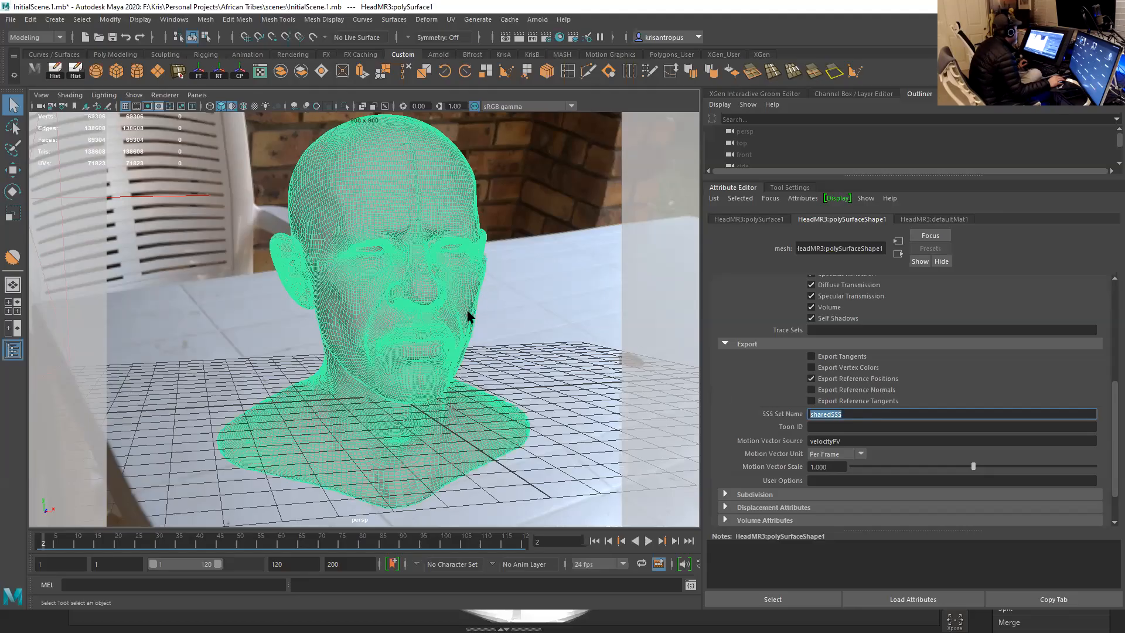
{"action": "left_click", "coordinate": [855, 415]}
{"action": "left_click_drag", "start_coordinate": [826, 415], "coordinate": [809, 415]}
{"action": "double_click", "coordinate": [840, 414]}
- Set the head mesh's Arnold subdivision type to catclark
{"action": "scroll", "coordinate": [1114, 435], "scroll_direction": "down", "scroll_amount": 2}
{"action": "scroll", "coordinate": [1114, 435], "scroll_direction": "down", "scroll_amount": 2}
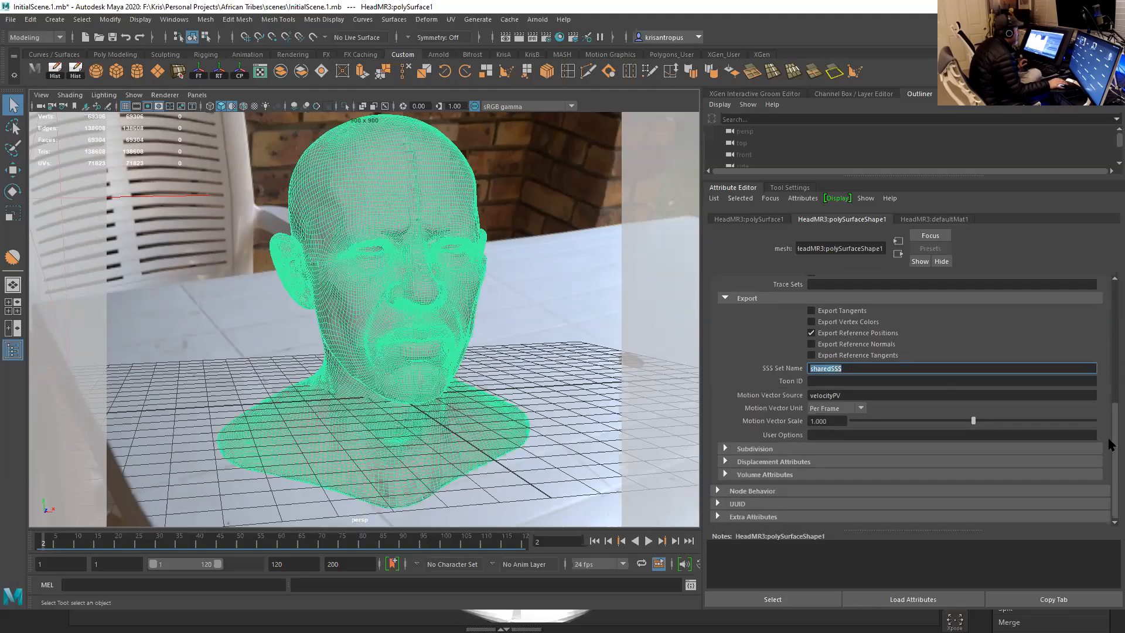
{"action": "left_click", "coordinate": [775, 449]}
{"action": "scroll", "coordinate": [789, 403], "scroll_direction": "down", "scroll_amount": 4}
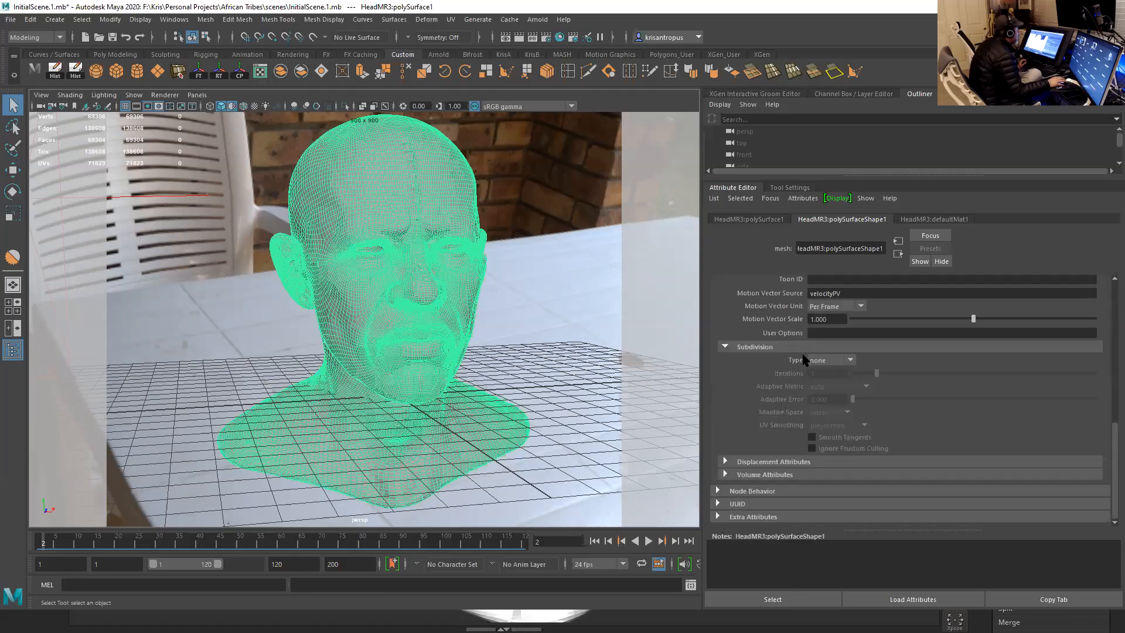
{"action": "left_click", "coordinate": [841, 360]}
{"action": "left_click", "coordinate": [843, 385]}
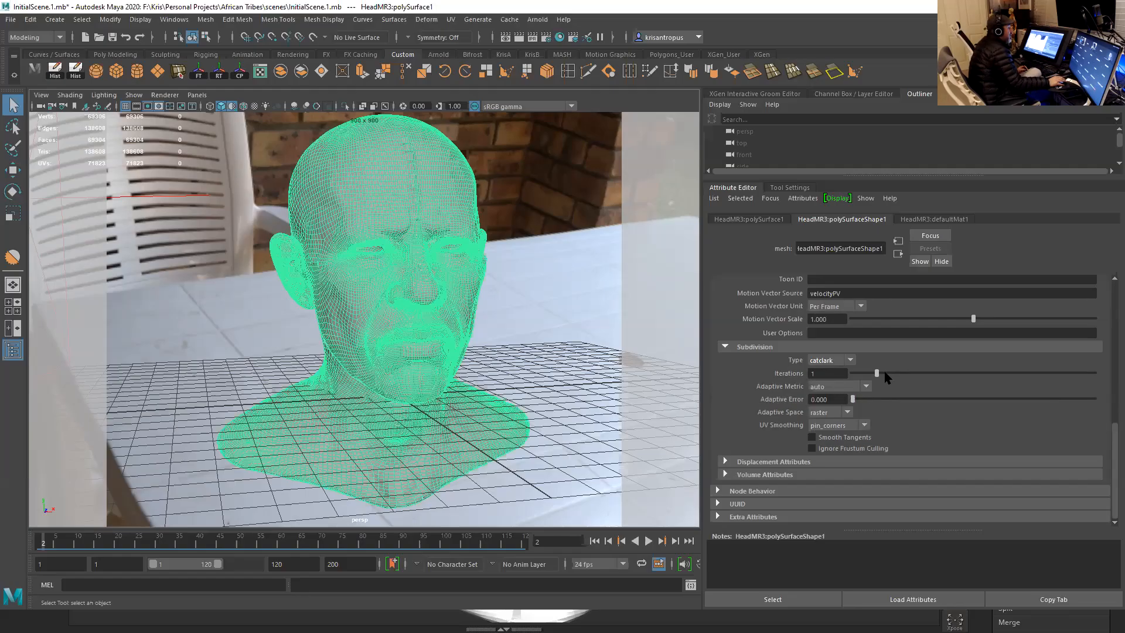
- Set the head mesh's Arnold subdivision iterations to 4
{"action": "left_click_drag", "start_coordinate": [887, 376], "coordinate": [1017, 375]}
{"action": "left_click_drag", "start_coordinate": [999, 375], "coordinate": [965, 373]}
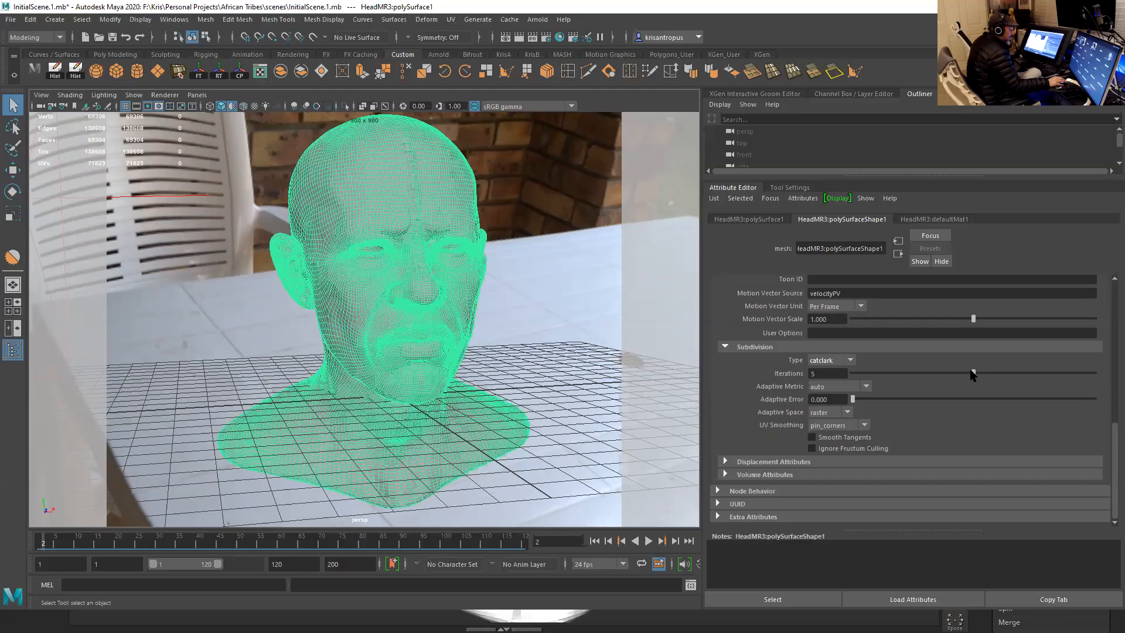
{"action": "left_click_drag", "start_coordinate": [973, 374], "coordinate": [935, 375]}
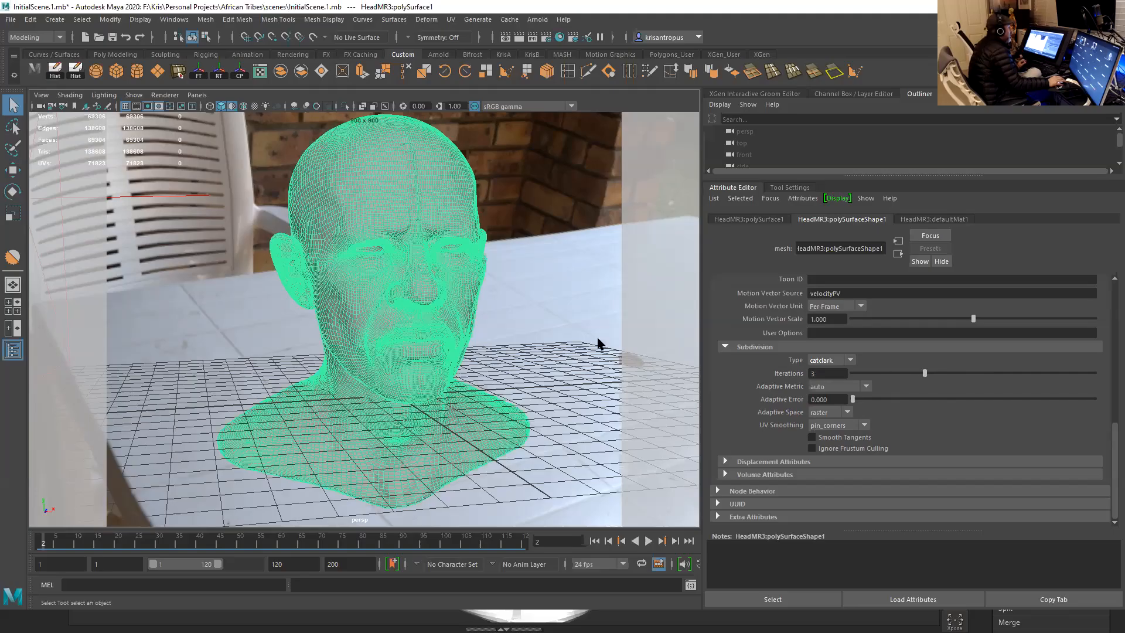
{"action": "scroll", "coordinate": [535, 316], "scroll_direction": "up", "scroll_amount": 3}
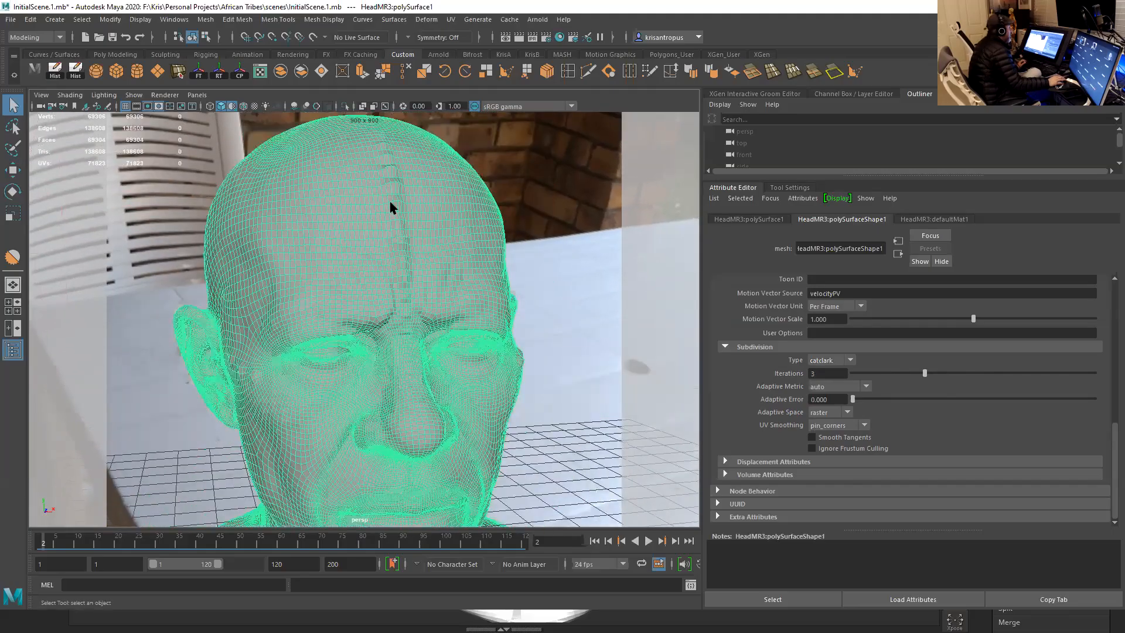
{"action": "left_click_drag", "start_coordinate": [568, 317], "coordinate": [568, 314], "text": "alt"}
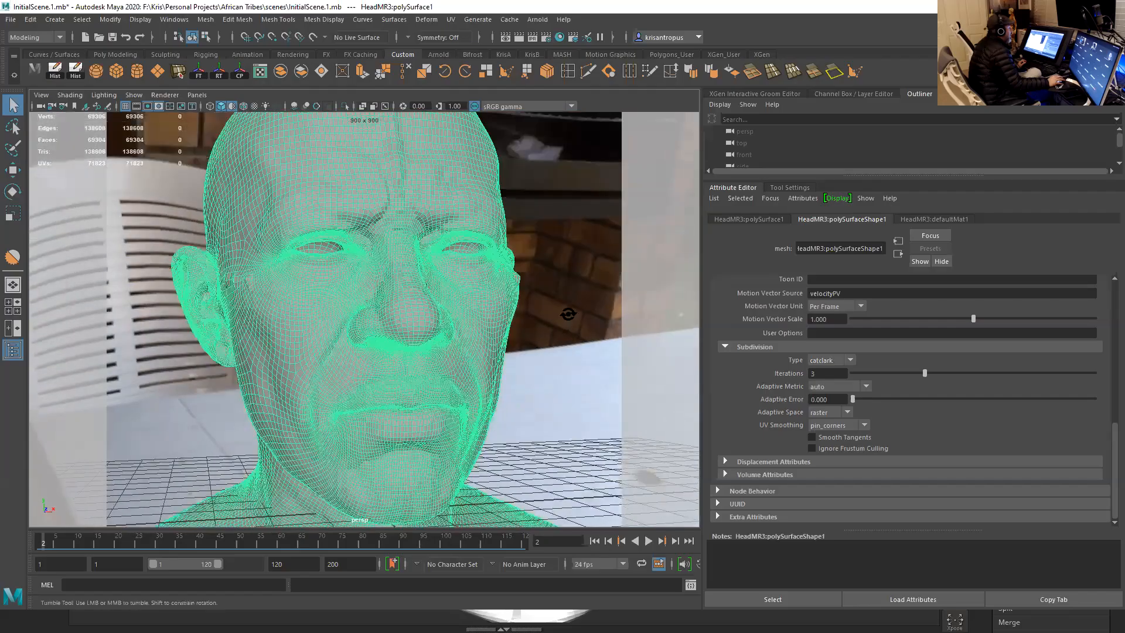
{"action": "scroll", "coordinate": [543, 297], "scroll_direction": "down", "scroll_amount": 3}
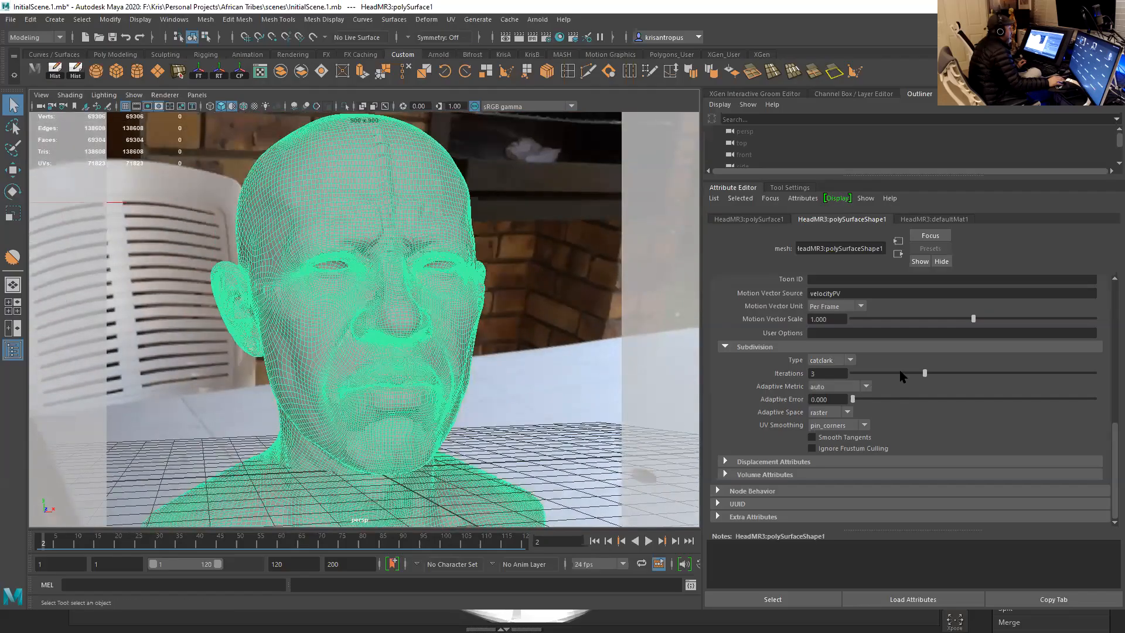
{"action": "left_click_drag", "start_coordinate": [924, 378], "coordinate": [942, 381]}
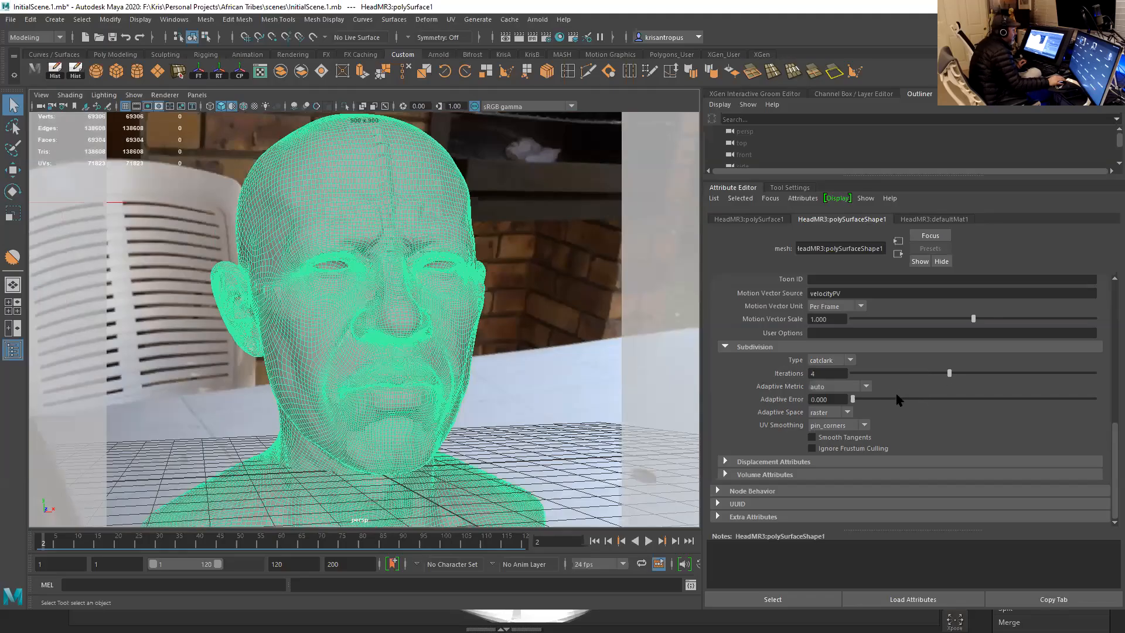
- Set the head's subdivision adaptive space to object and its UV smoothing to linear
{"action": "left_click", "coordinate": [864, 388]}
{"action": "left_click", "coordinate": [865, 388]}
{"action": "left_click", "coordinate": [848, 414]}
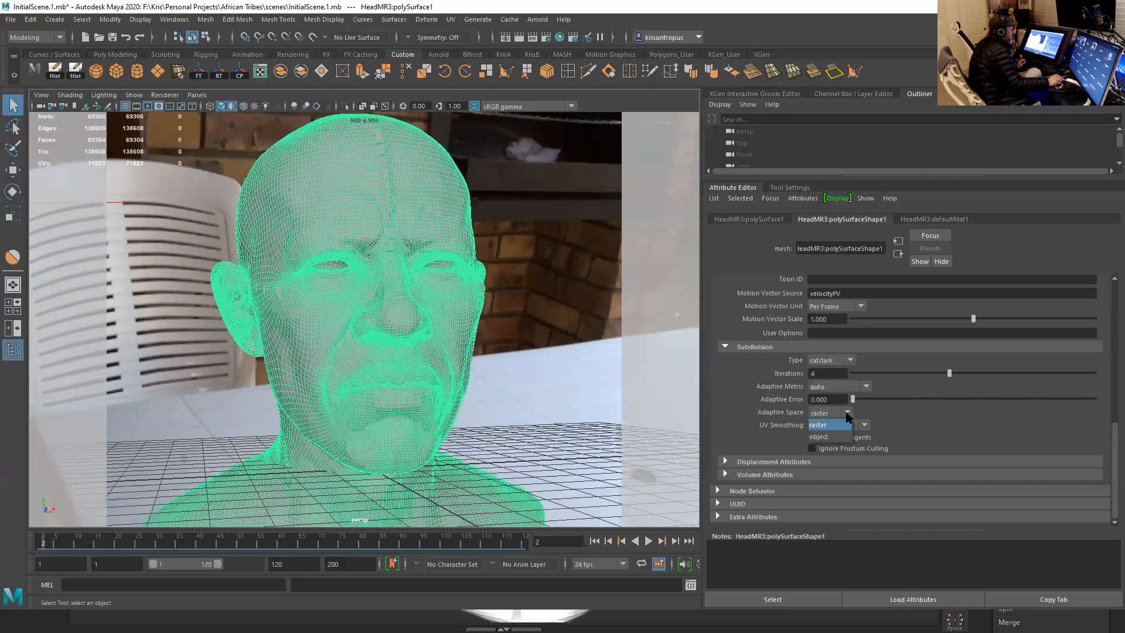
{"action": "left_click", "coordinate": [841, 438]}
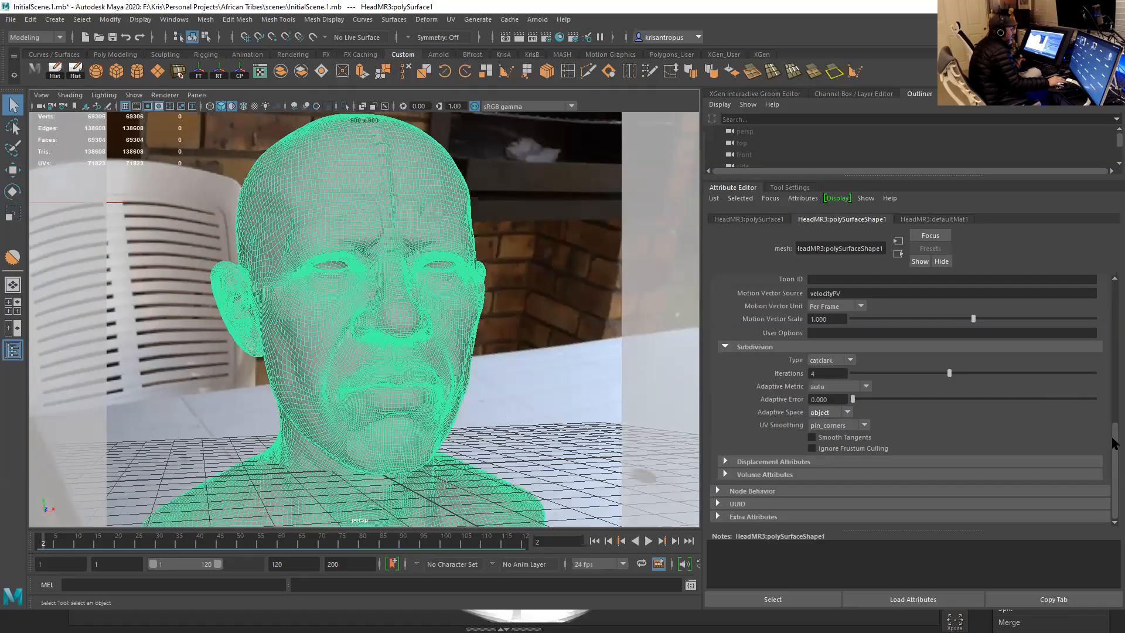
{"action": "left_click", "coordinate": [864, 426]}
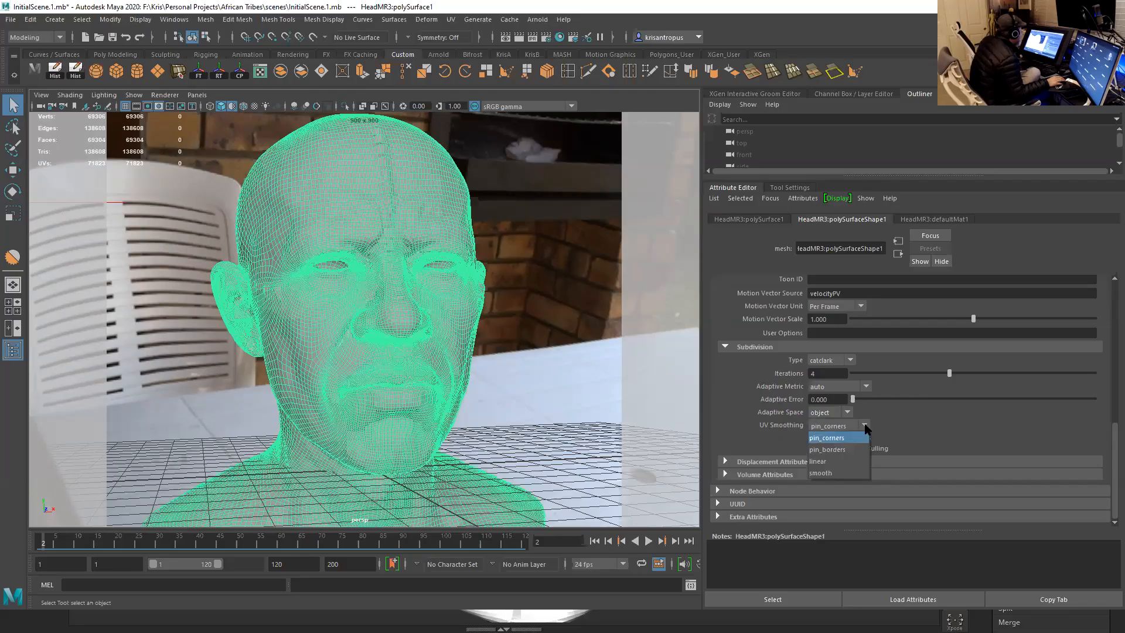
{"action": "left_click", "coordinate": [834, 463]}
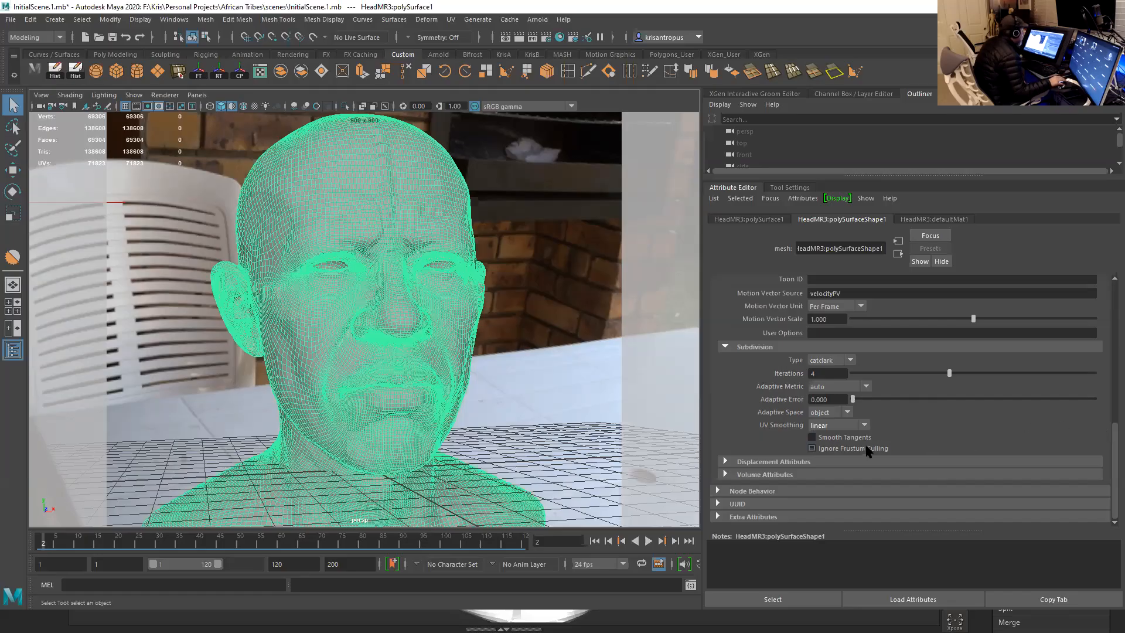
- Enable Autobump in the head's Arnold displacement attributes
{"action": "left_click", "coordinate": [779, 462]}
{"action": "scroll", "coordinate": [824, 447], "scroll_direction": "down", "scroll_amount": 3}
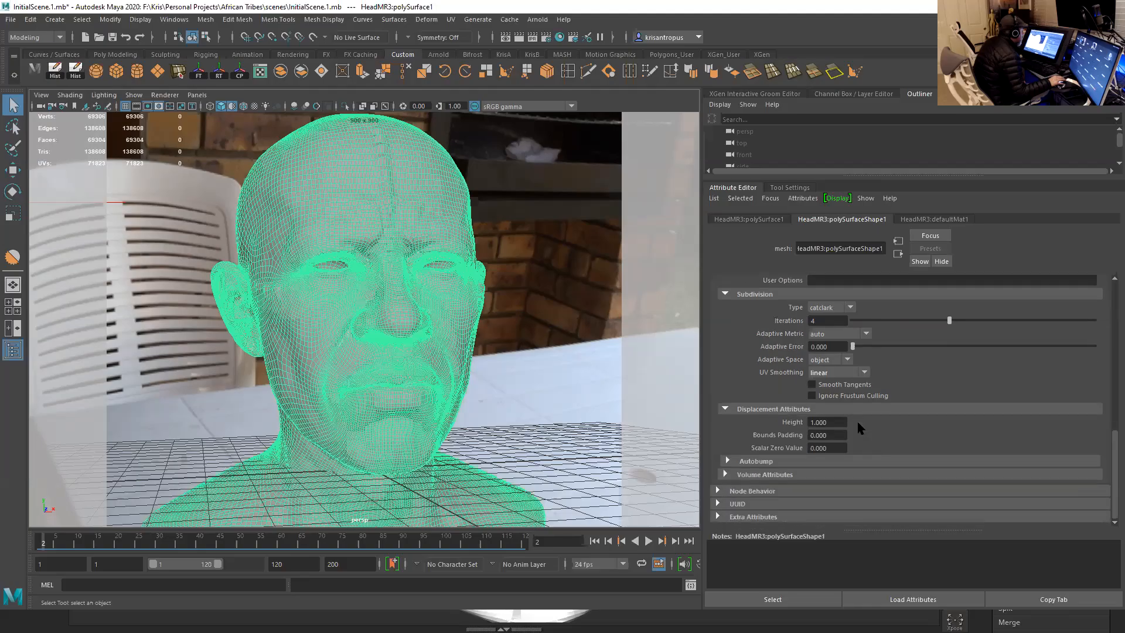
{"action": "left_click", "coordinate": [828, 435]}
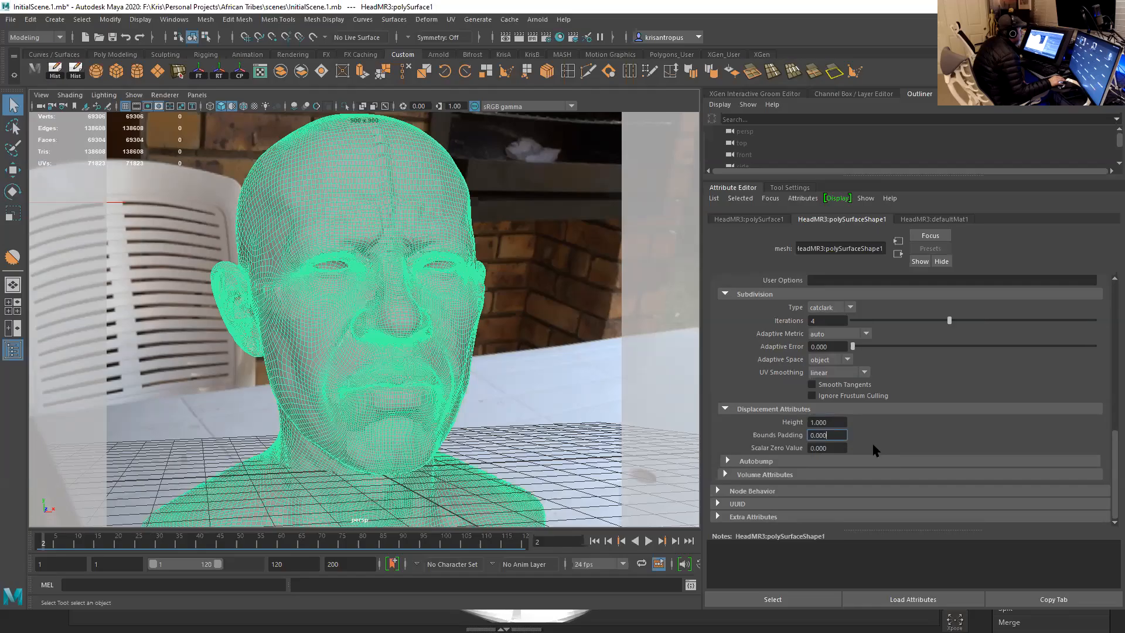
{"action": "triple_click", "coordinate": [825, 449]}
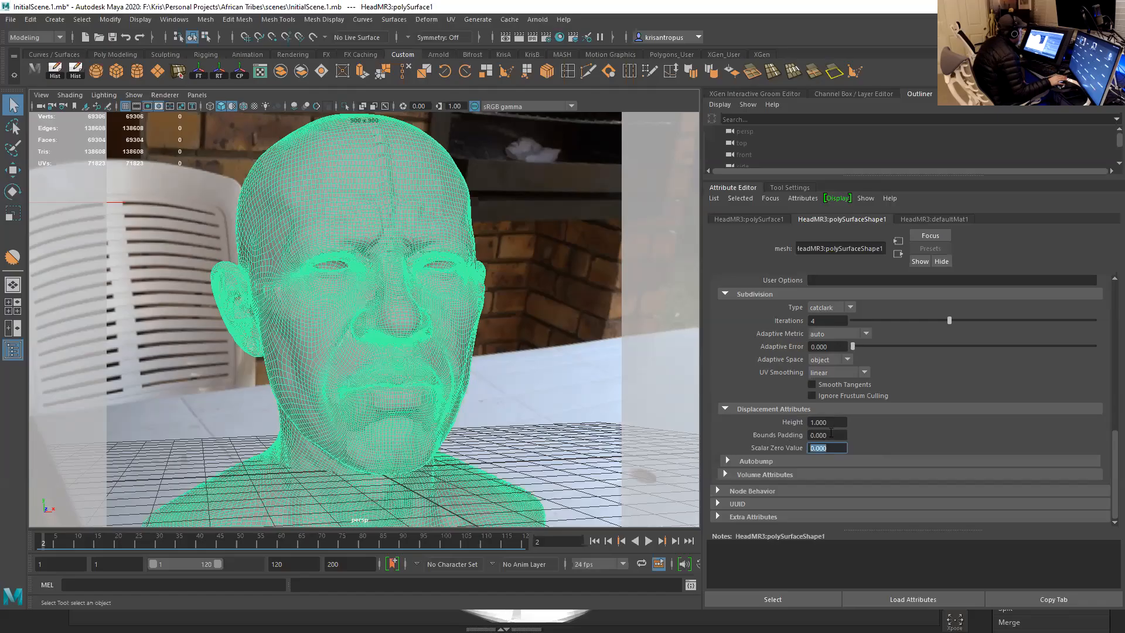
{"action": "left_click", "coordinate": [821, 423]}
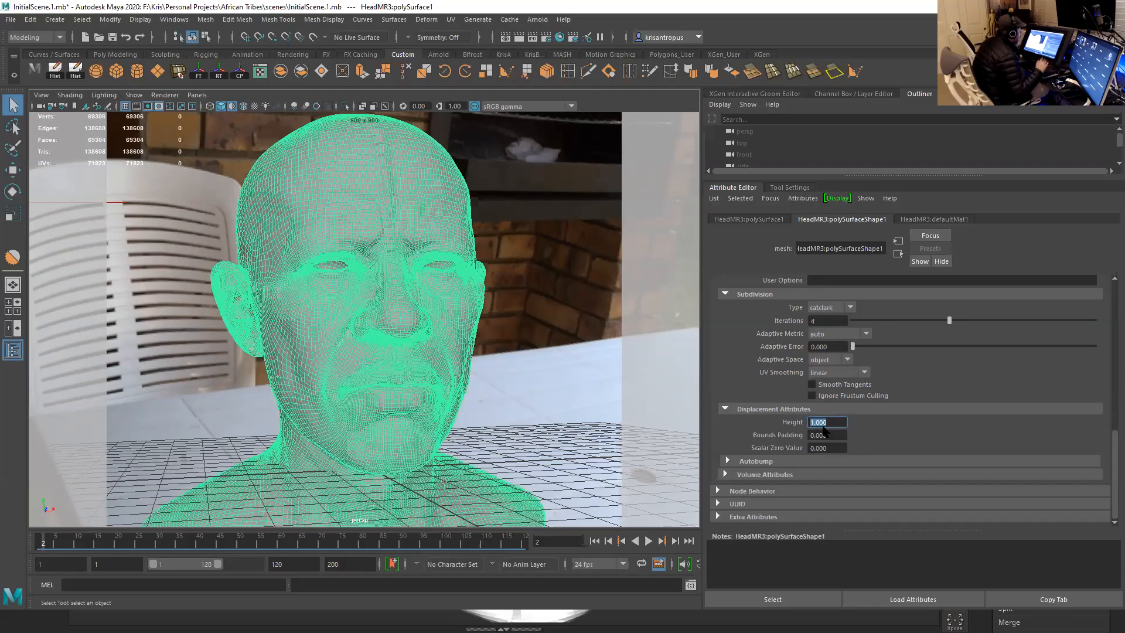
{"action": "left_click", "coordinate": [803, 463]}
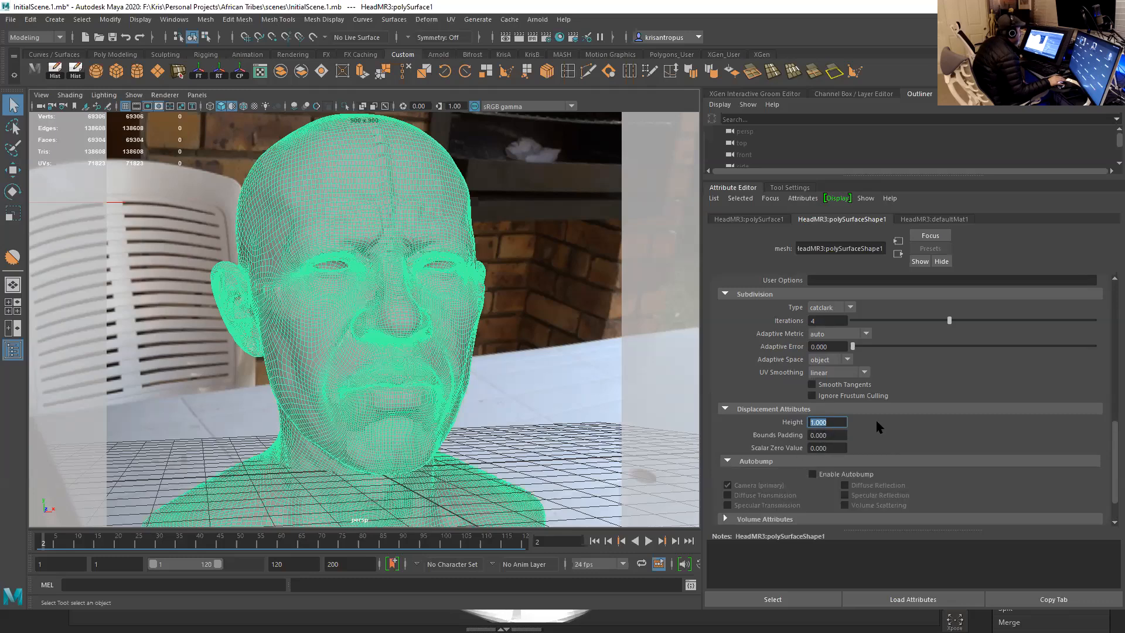
{"action": "scroll", "coordinate": [889, 390], "scroll_direction": "down", "scroll_amount": 1}
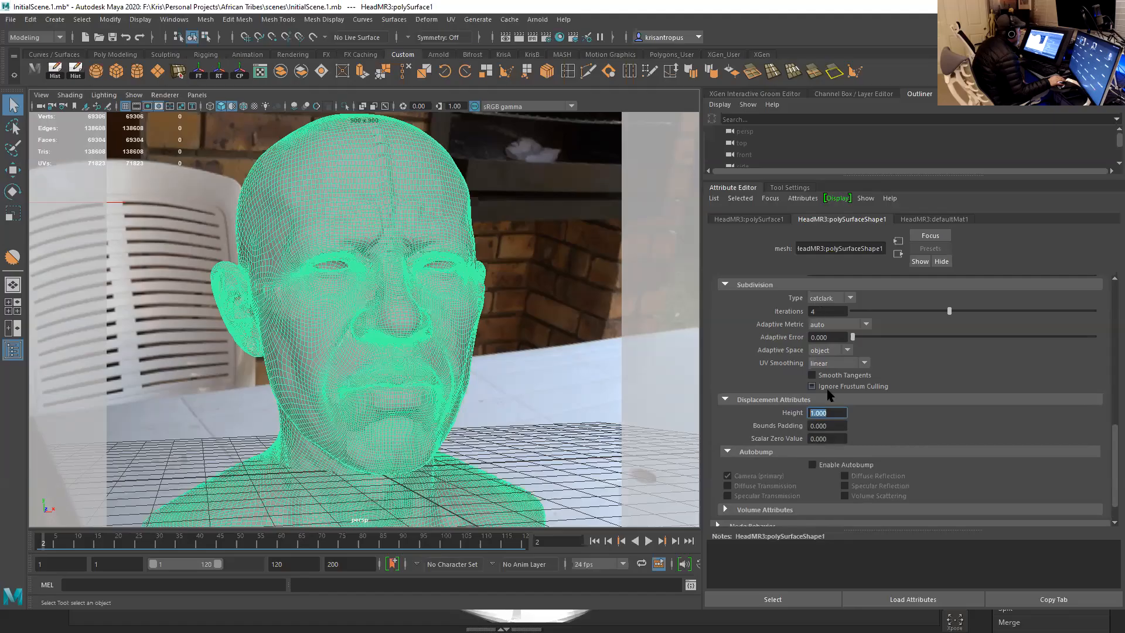
{"action": "left_click", "coordinate": [813, 465]}
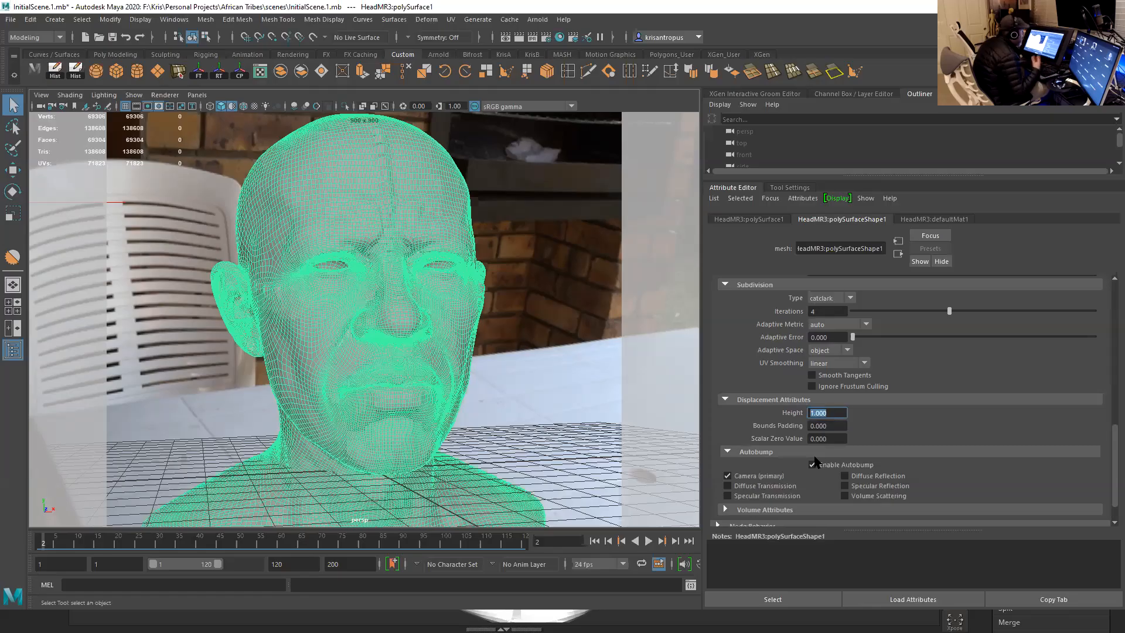
{"action": "scroll", "coordinate": [888, 445], "scroll_direction": "down", "scroll_amount": 2}
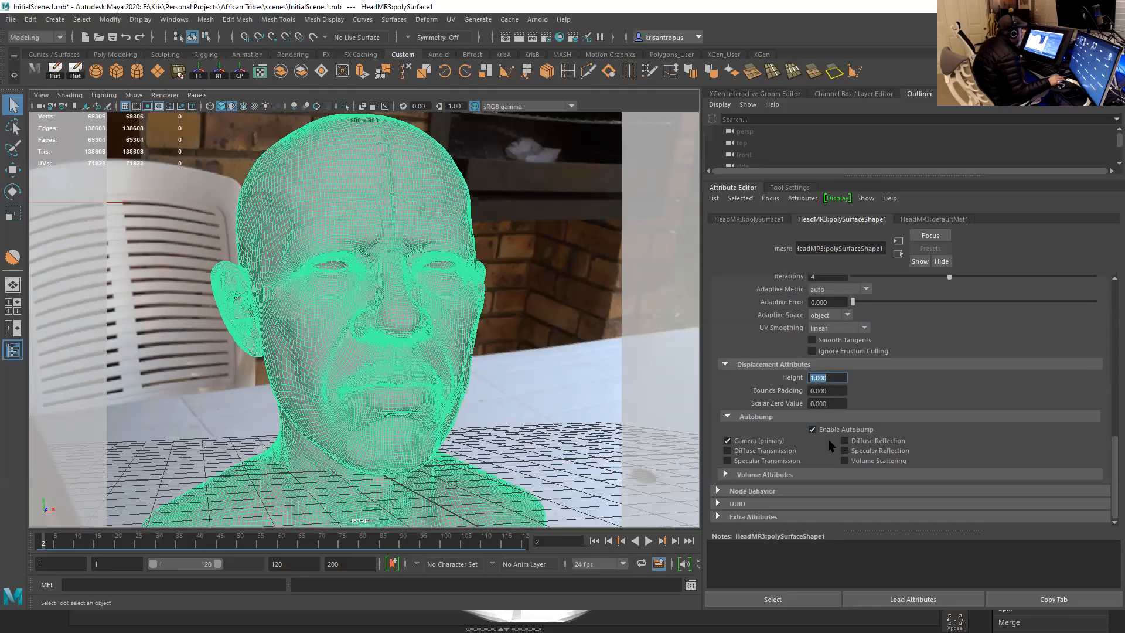
{"action": "scroll", "coordinate": [880, 439], "scroll_direction": "up", "scroll_amount": 6}
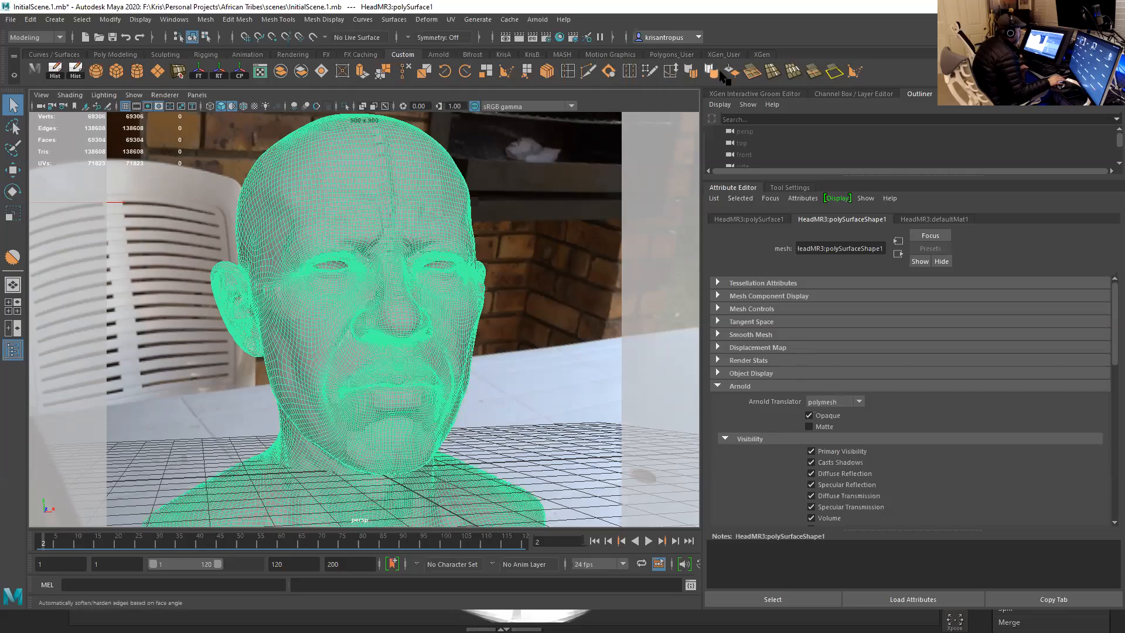
- Open the Hypershade, select the Skin1 material, and move the window aside so the material's attributes are uncovered
{"action": "left_click", "coordinate": [559, 37]}
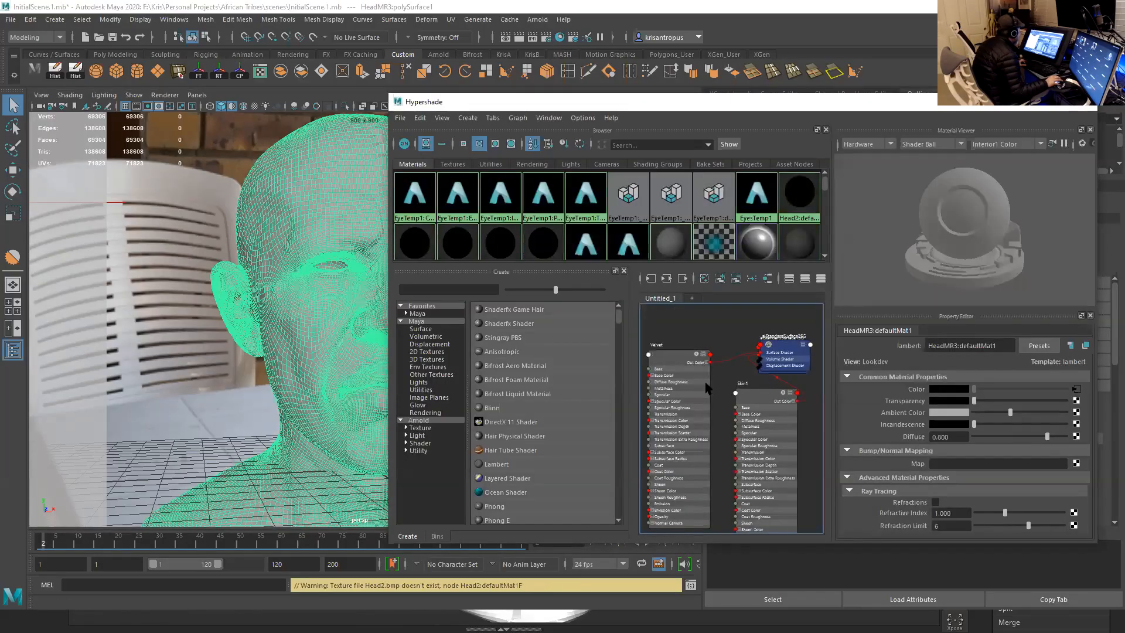
{"action": "right_click", "coordinate": [750, 386]}
{"action": "left_click", "coordinate": [752, 362]}
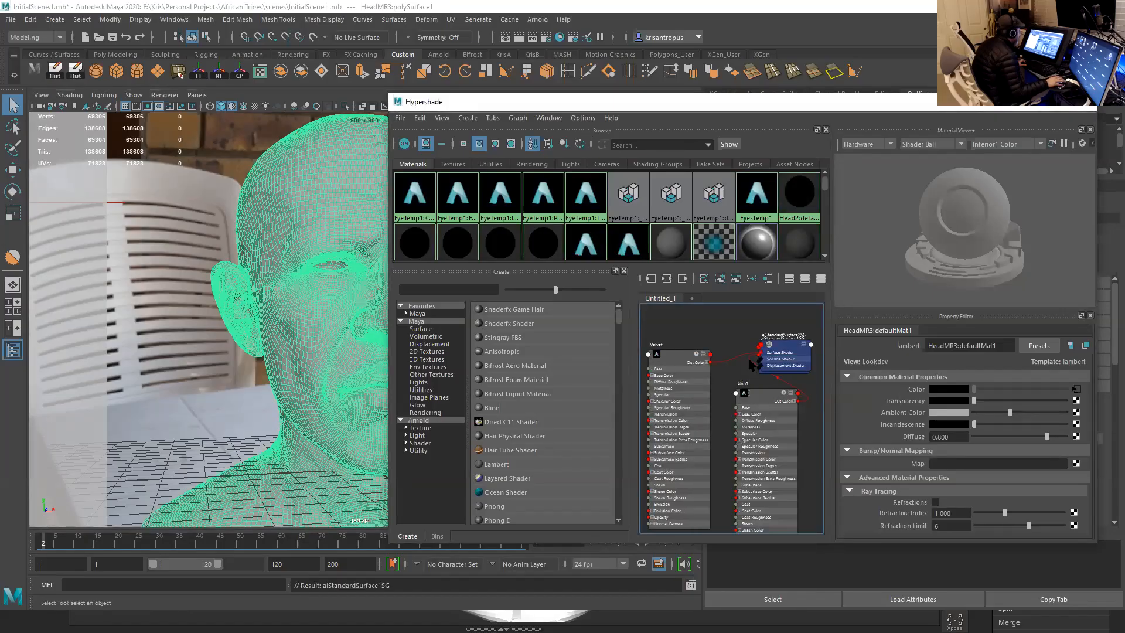
{"action": "left_click", "coordinate": [759, 402]}
{"action": "left_click_drag", "start_coordinate": [644, 104], "coordinate": [499, 97]}
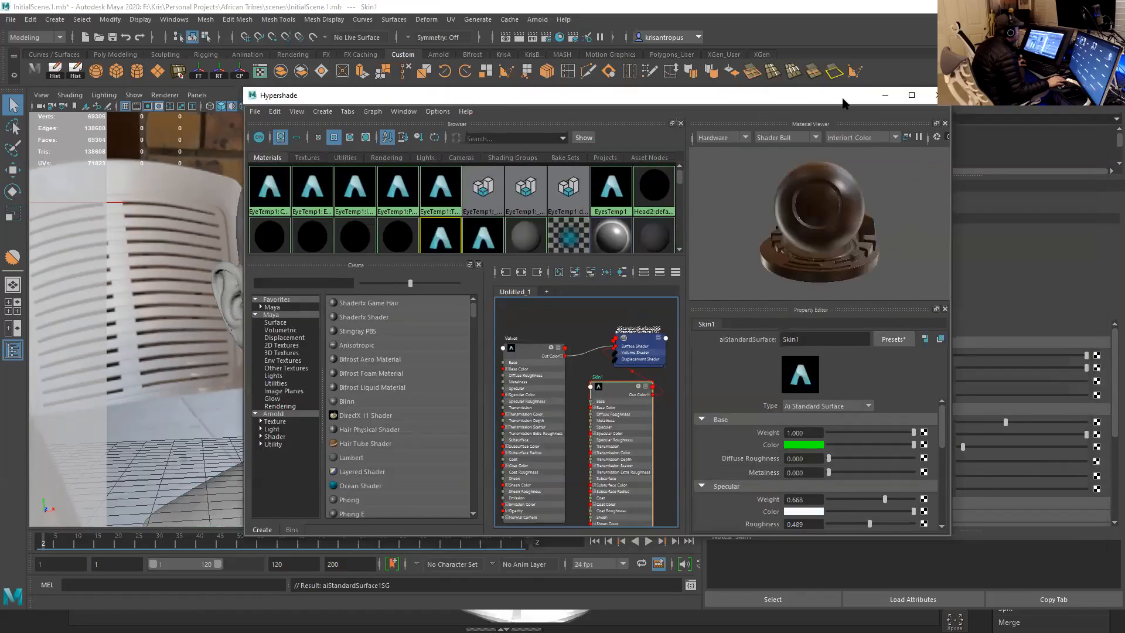
{"action": "left_click_drag", "start_coordinate": [842, 98], "coordinate": [544, 84]}
{"action": "scroll", "coordinate": [1114, 400], "scroll_direction": "down", "scroll_amount": 5}
{"action": "scroll", "coordinate": [1111, 386], "scroll_direction": "up", "scroll_amount": 5}
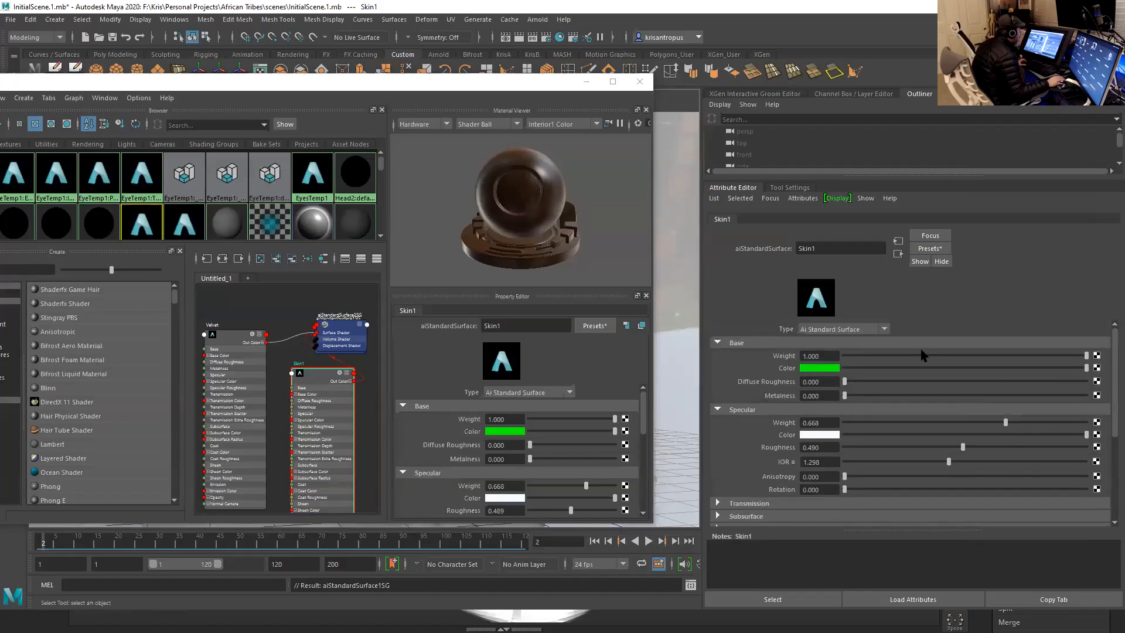
- Connect a new File texture to the displacement input of Skin1's shading group and show the file node's attributes
{"action": "left_click", "coordinate": [898, 255]}
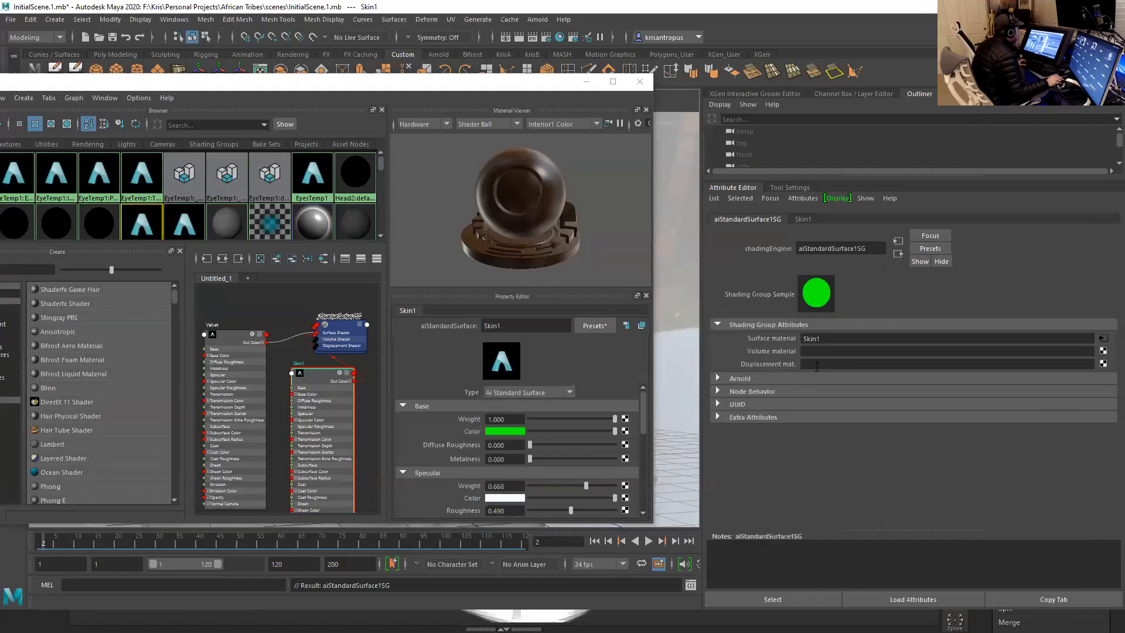
{"action": "left_click", "coordinate": [1103, 364]}
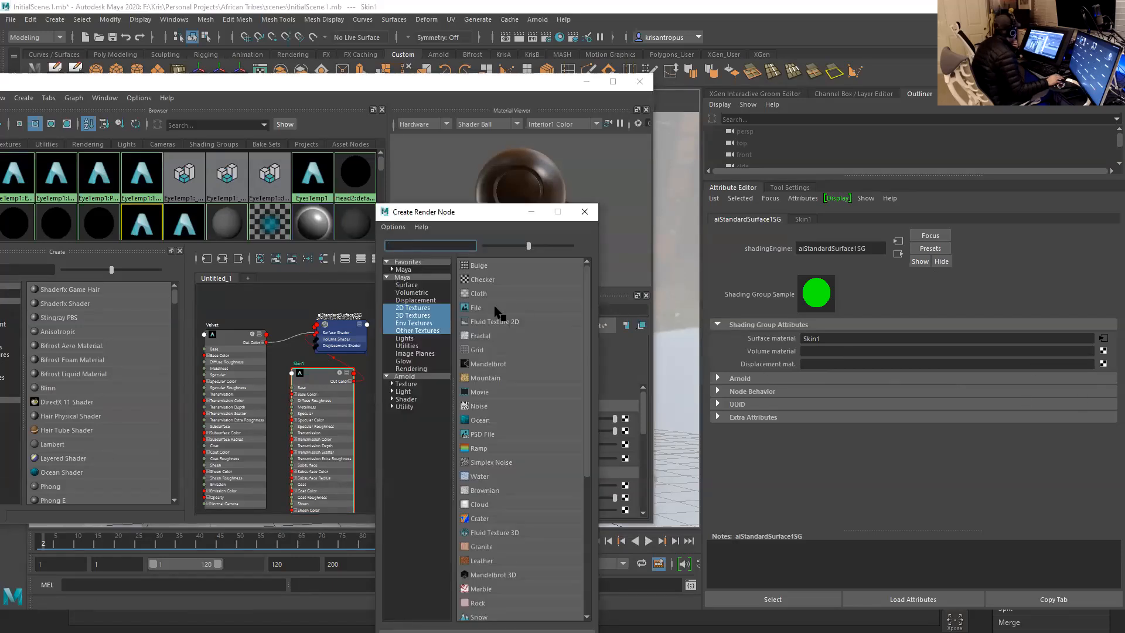
{"action": "left_click", "coordinate": [494, 308]}
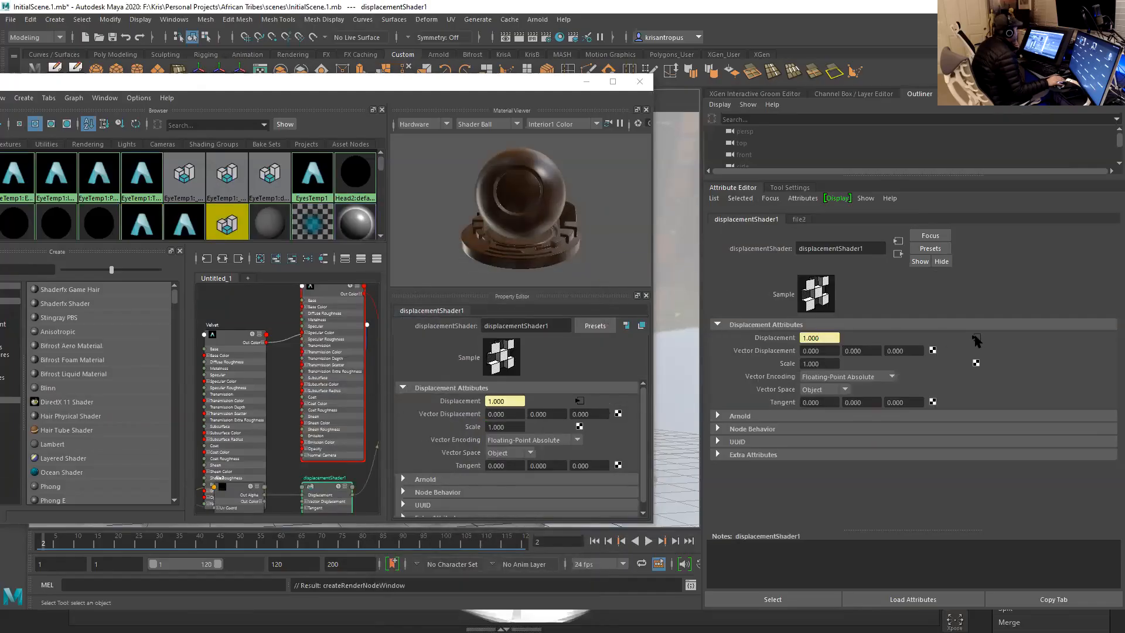
{"action": "left_click", "coordinate": [975, 338]}
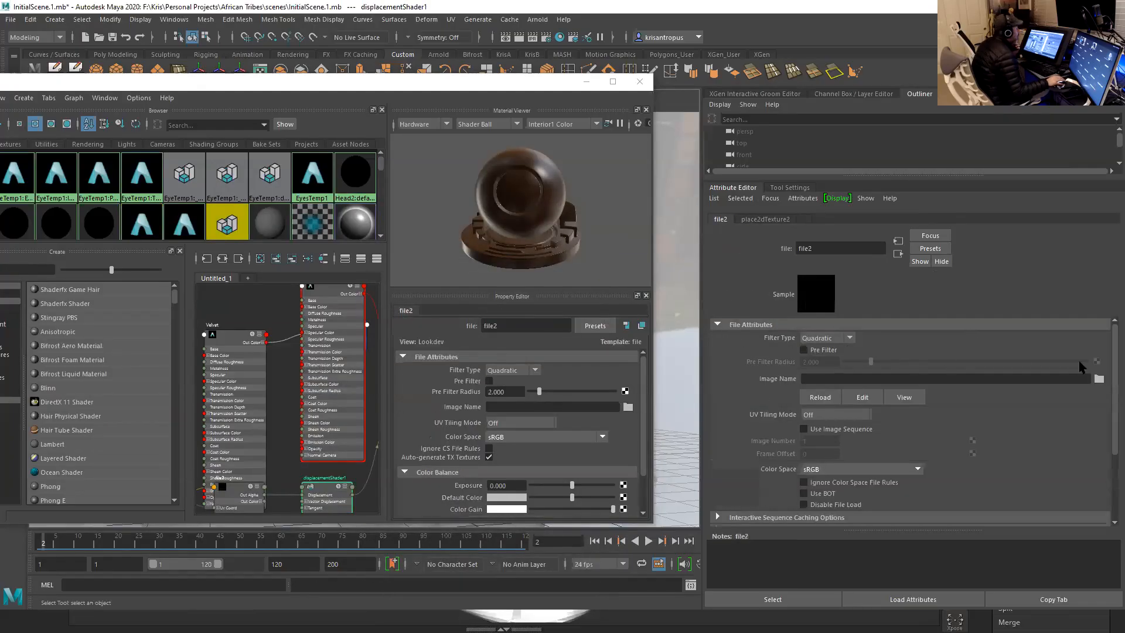
- Load HeadMR3-DM1001.exr from the project's sourceimages folder into the displacement file texture, checking ZBrush's map export progress meanwhile
{"action": "left_click", "coordinate": [1100, 378]}
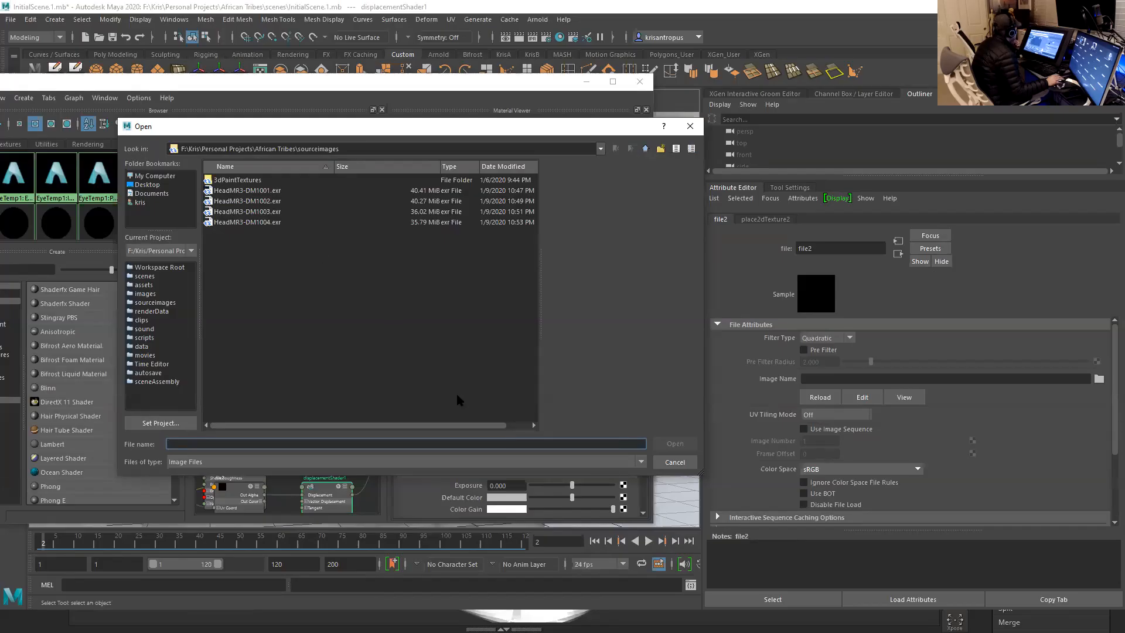
{"action": "key", "text": "alt+Tab"}
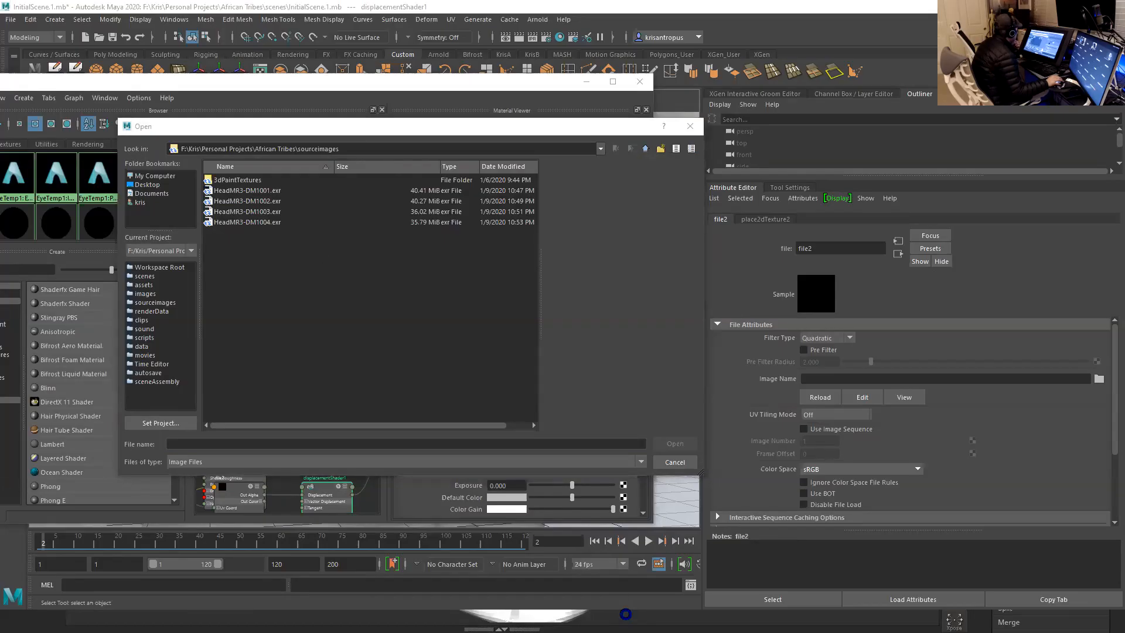
{"action": "key", "text": "alt+Tab"}
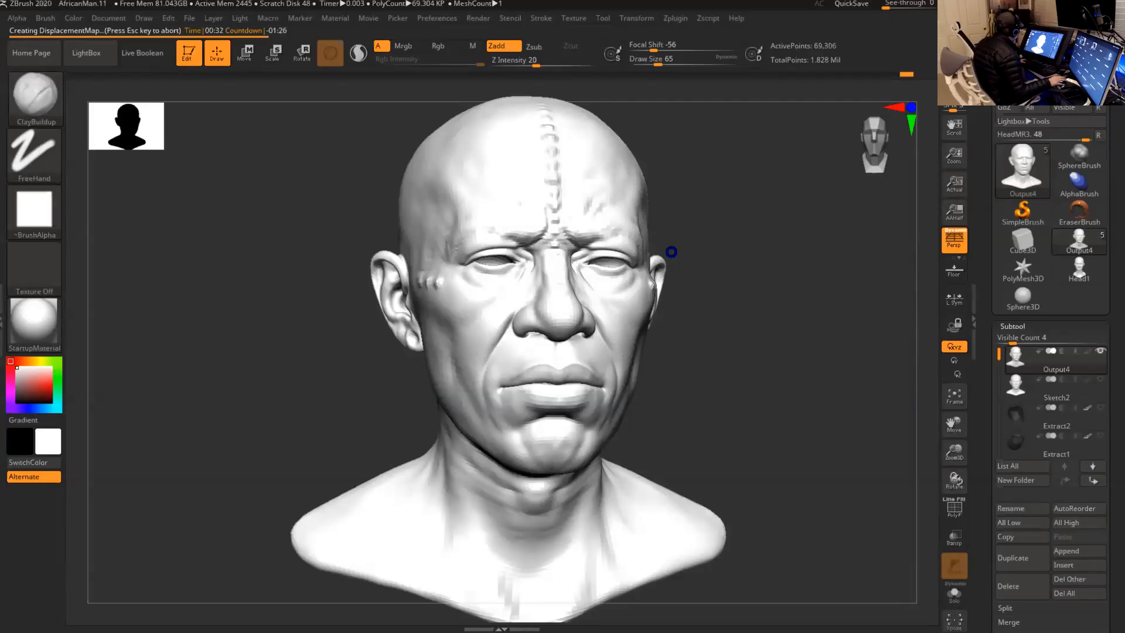
{"action": "key", "text": "alt+Tab"}
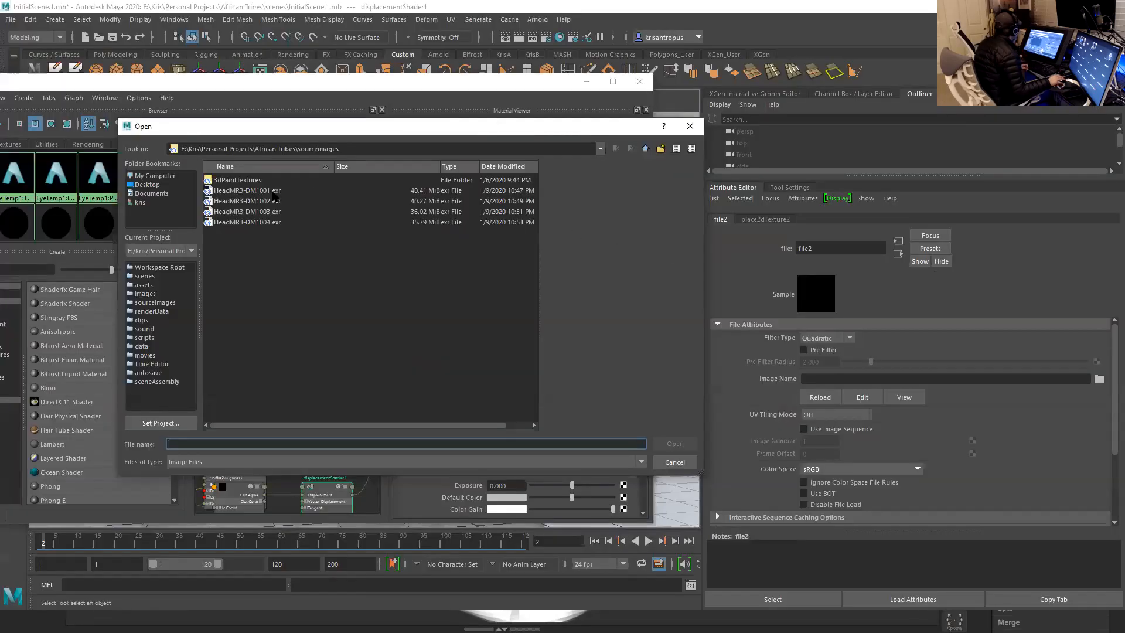
{"action": "left_click", "coordinate": [273, 191]}
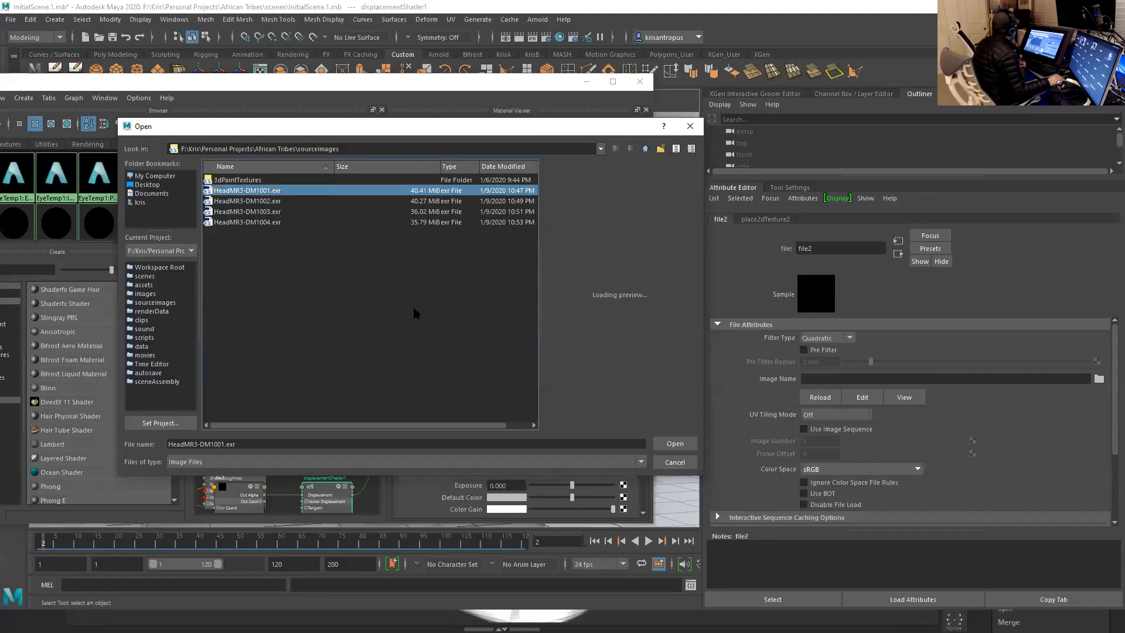
{"action": "left_click", "coordinate": [674, 445]}
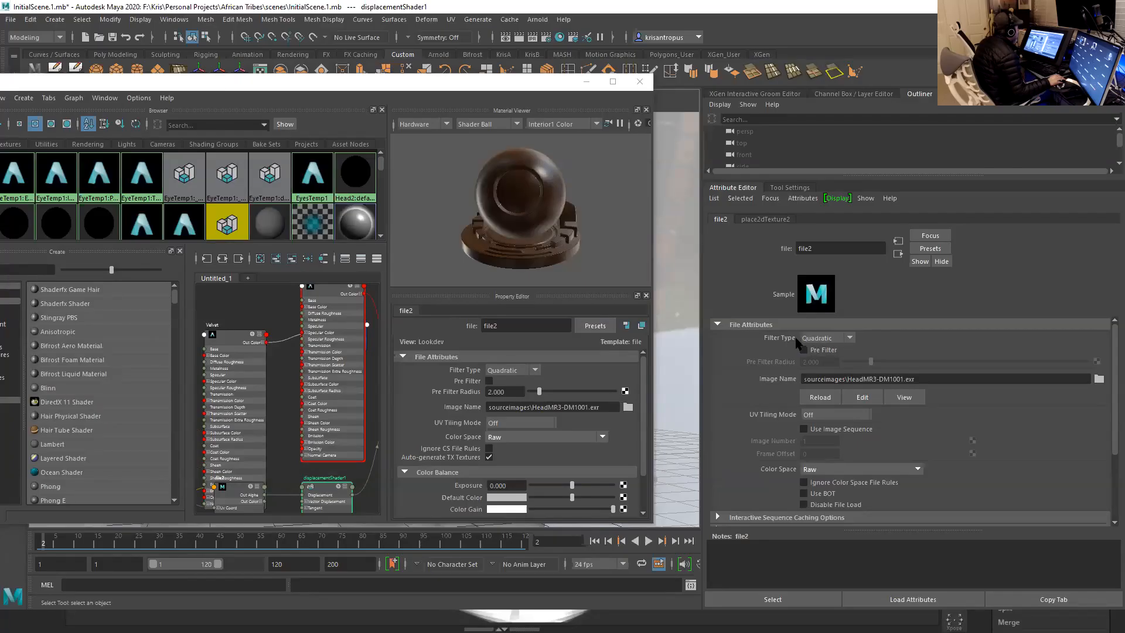
- Set the displacement file texture's filter type to Off and its UV tiling mode to UDIM (Mari)
{"action": "left_click", "coordinate": [831, 341]}
{"action": "left_click", "coordinate": [814, 350]}
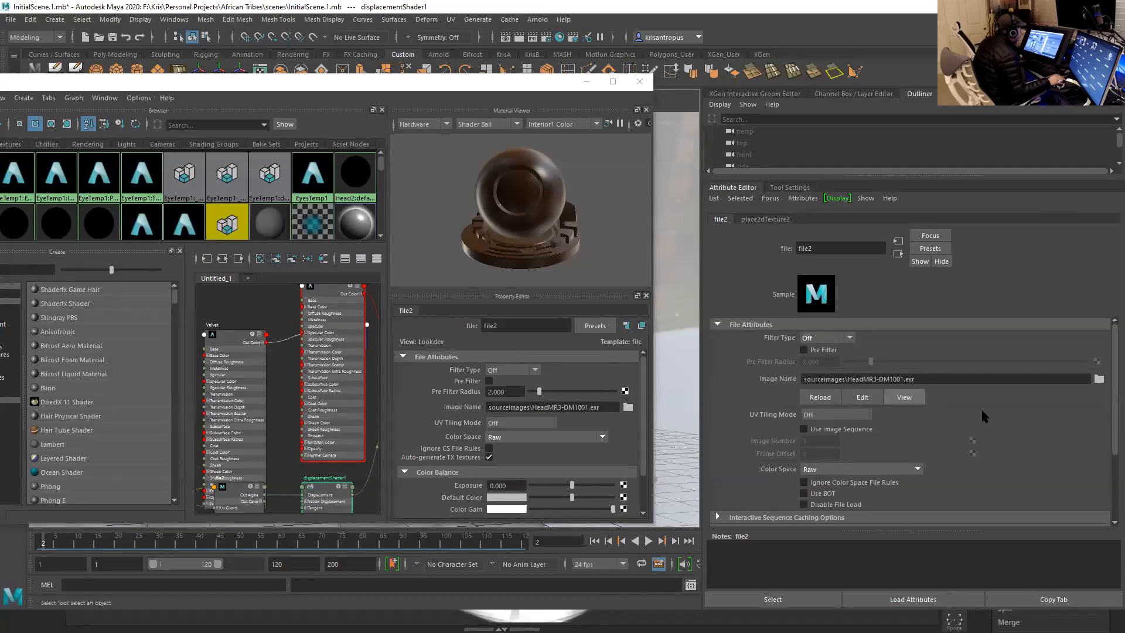
{"action": "scroll", "coordinate": [1114, 413], "scroll_direction": "down", "scroll_amount": 1}
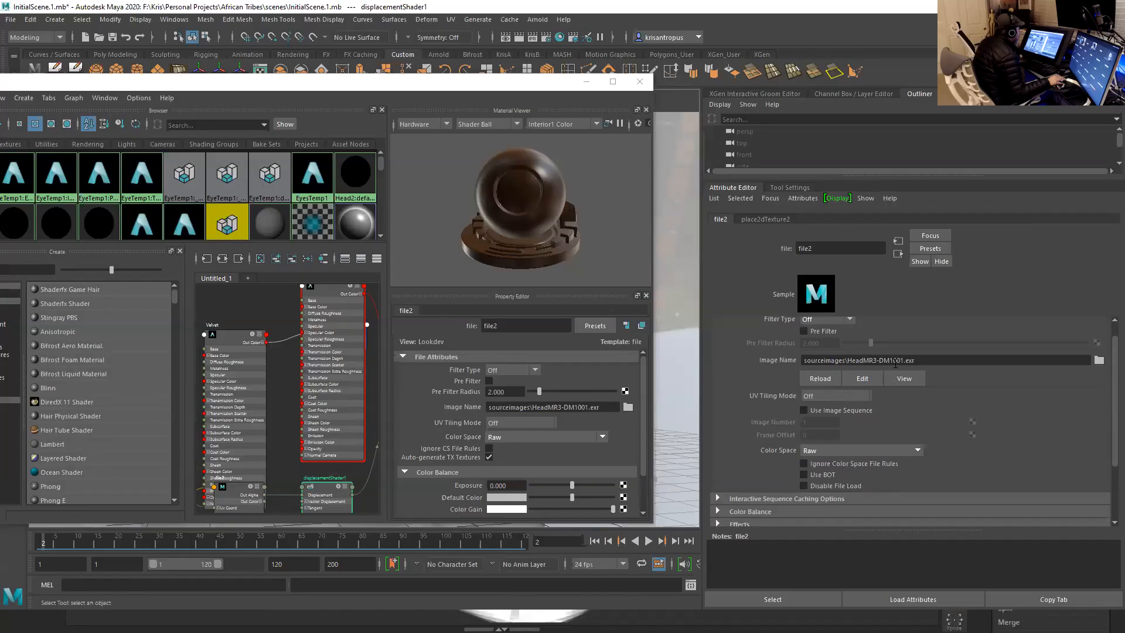
{"action": "left_click", "coordinate": [878, 361]}
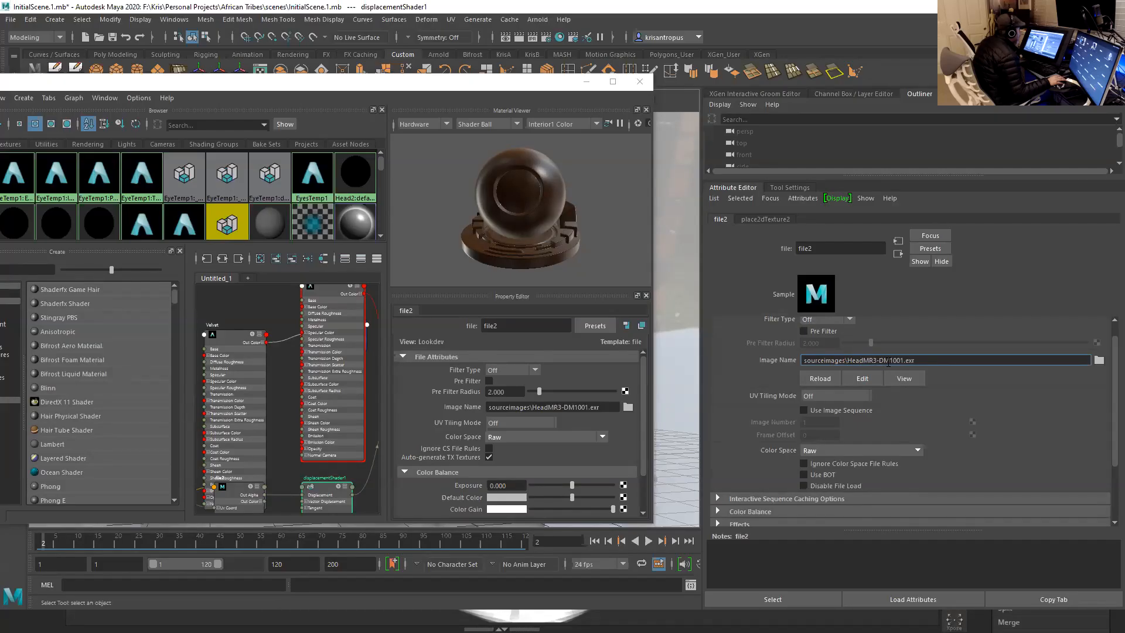
{"action": "left_click_drag", "start_coordinate": [902, 361], "coordinate": [904, 361]}
{"action": "left_click", "coordinate": [829, 398]}
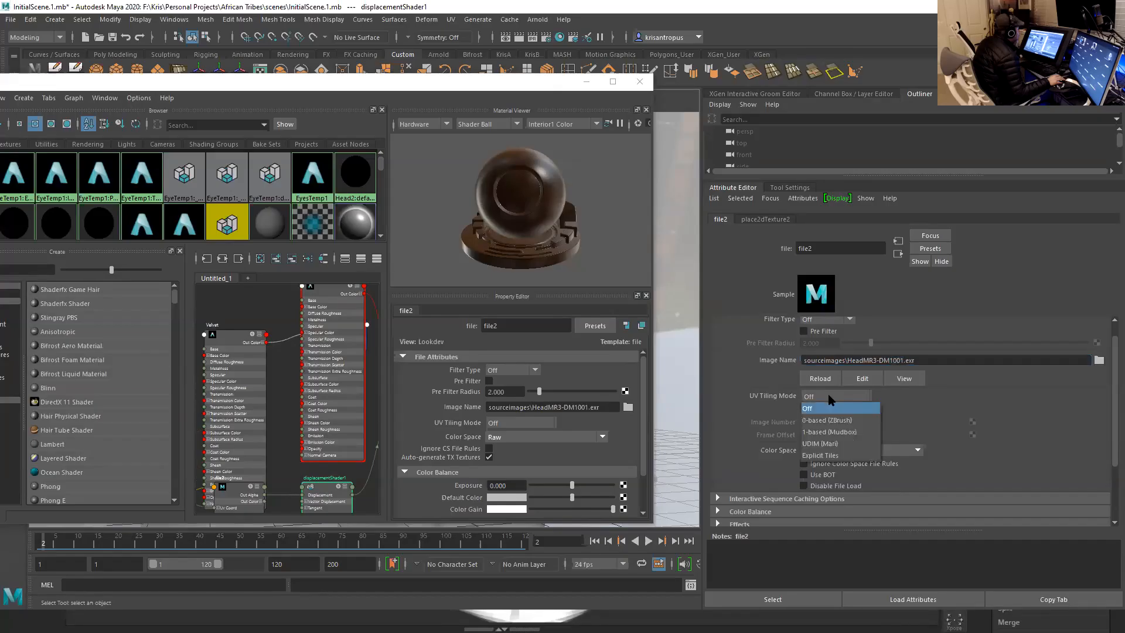
{"action": "left_click", "coordinate": [820, 446]}
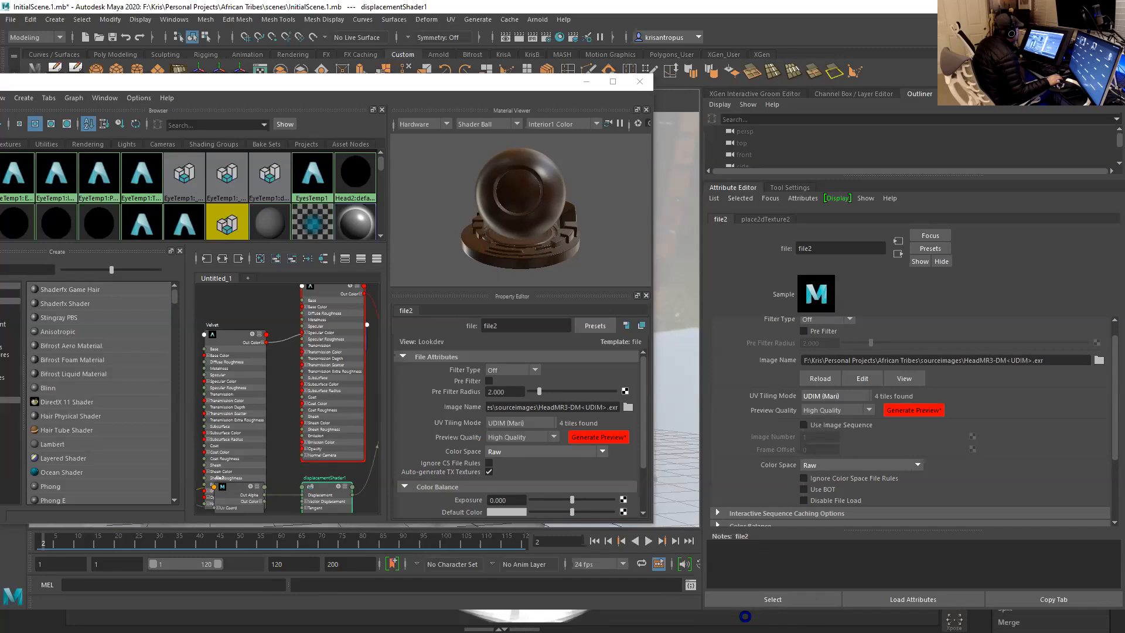
- Switch to ZBrush, let its displacement map export finish, dismiss the notice, and return to Maya to reload the UDIM texture
{"action": "left_click", "coordinate": [828, 379]}
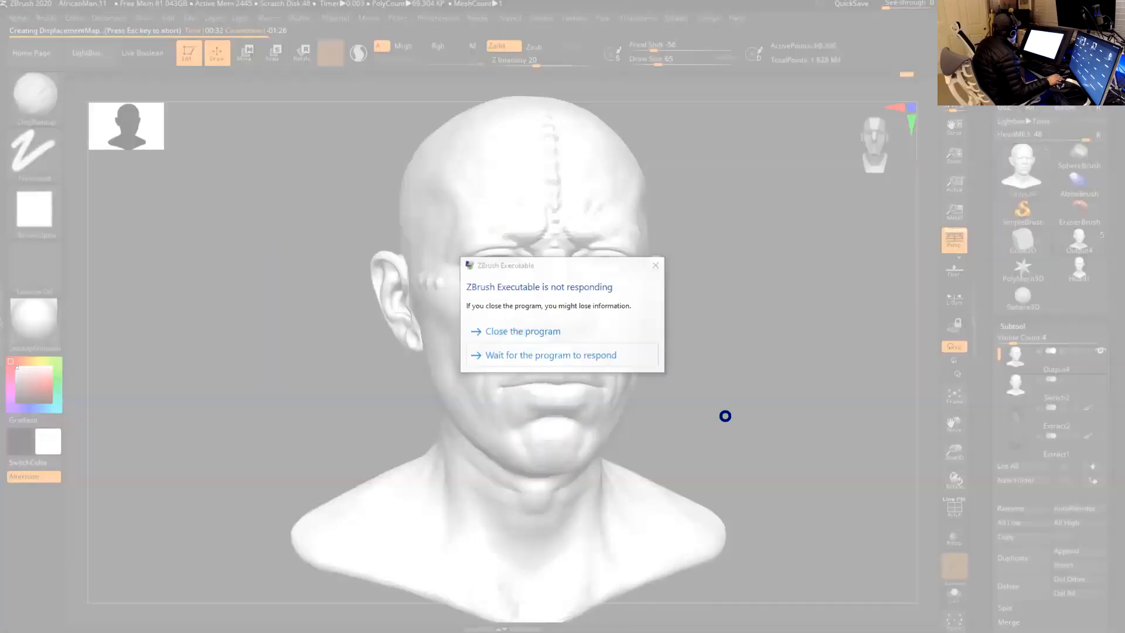
{"action": "left_click", "coordinate": [547, 357]}
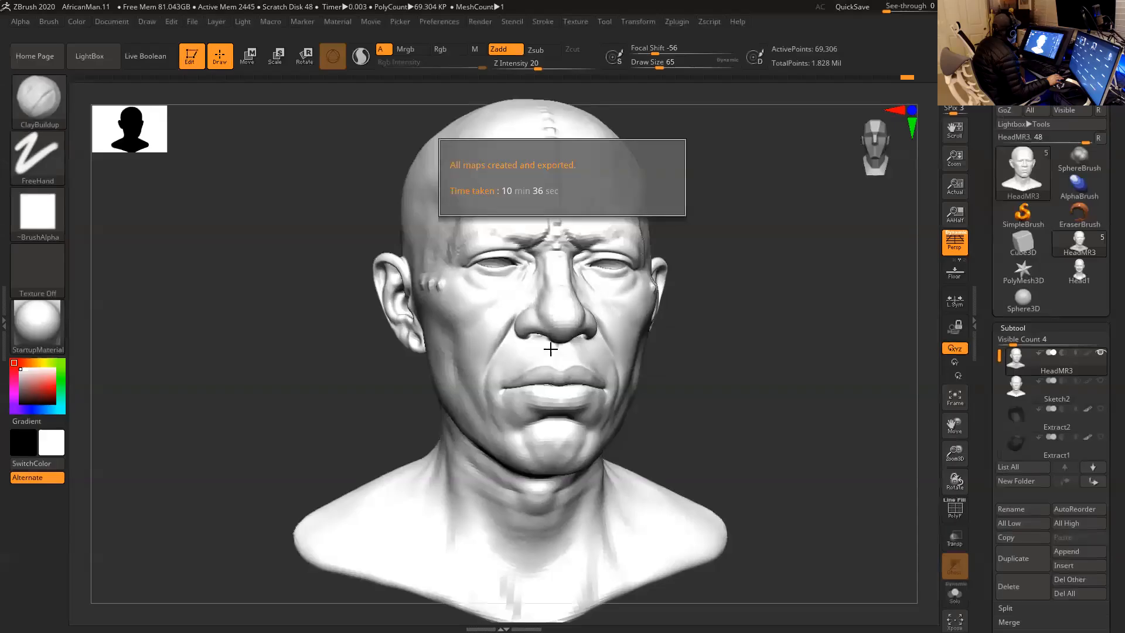
{"action": "left_click", "coordinate": [730, 342]}
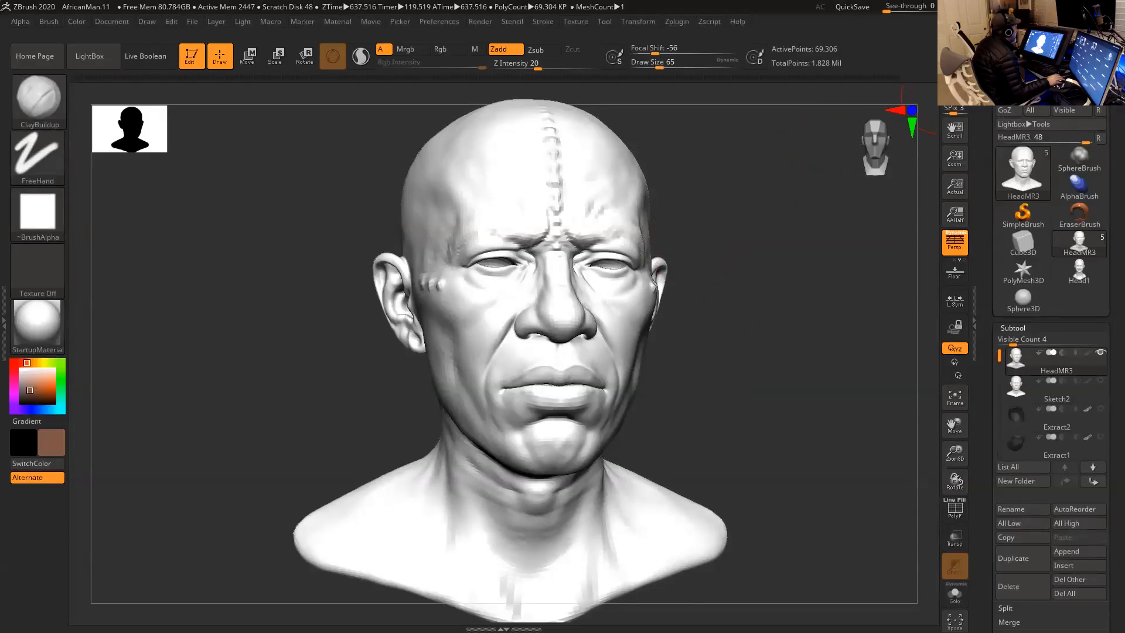
{"action": "left_click", "coordinate": [1096, 7]}
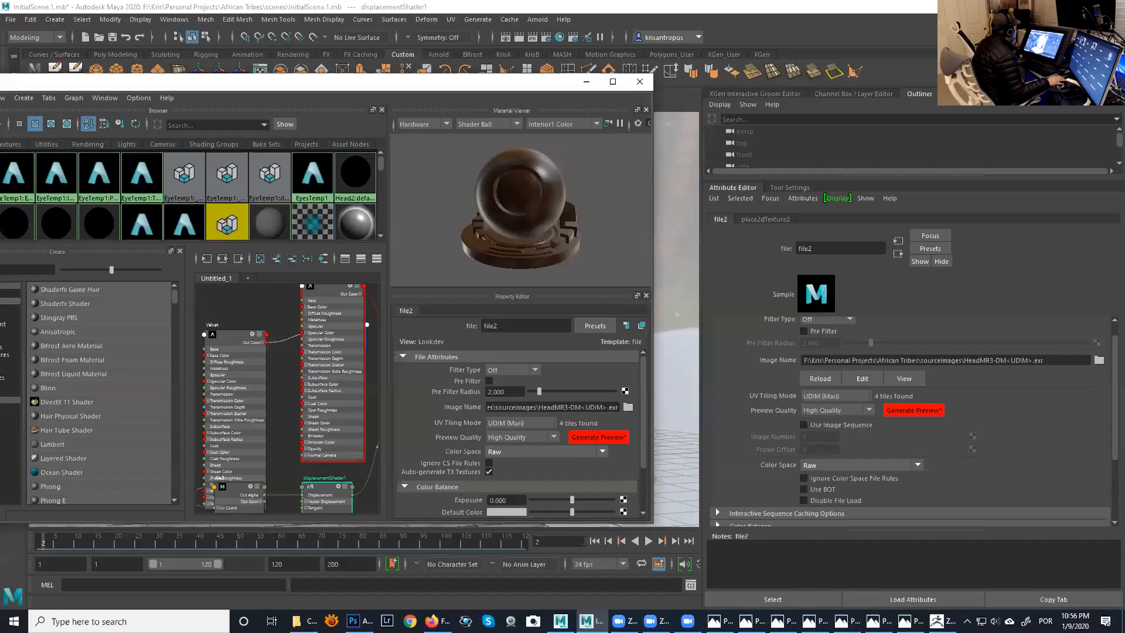
{"action": "left_click", "coordinate": [821, 379]}
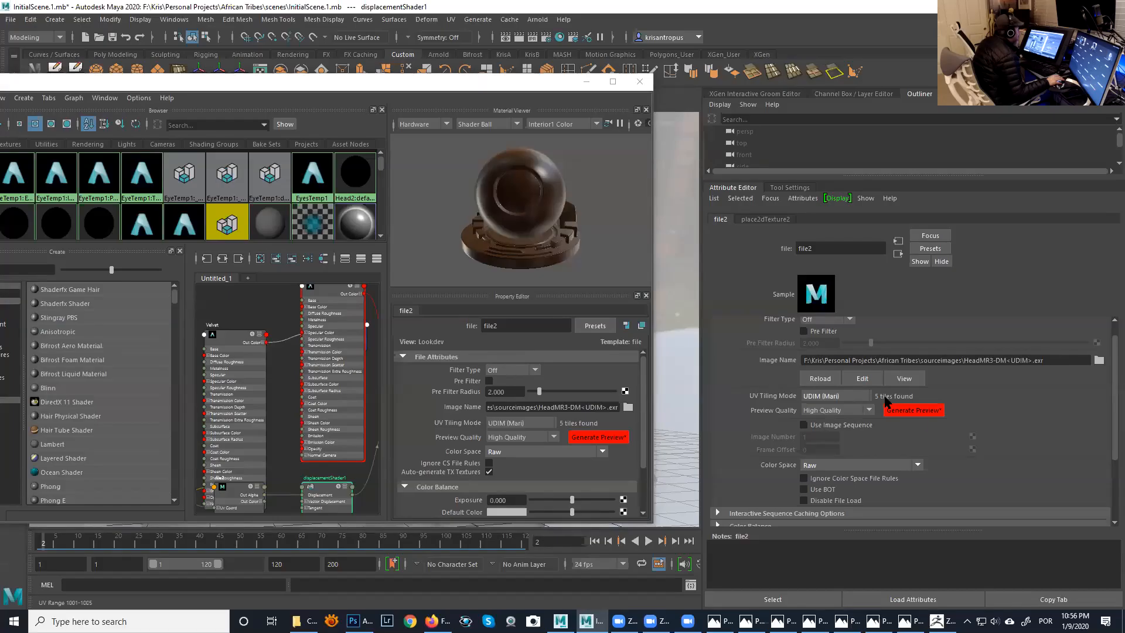
- Keep the file texture's color space at Raw and disable Auto-generate TX Textures in its Arnold attributes
{"action": "left_click_drag", "start_coordinate": [1114, 358], "coordinate": [1115, 391]}
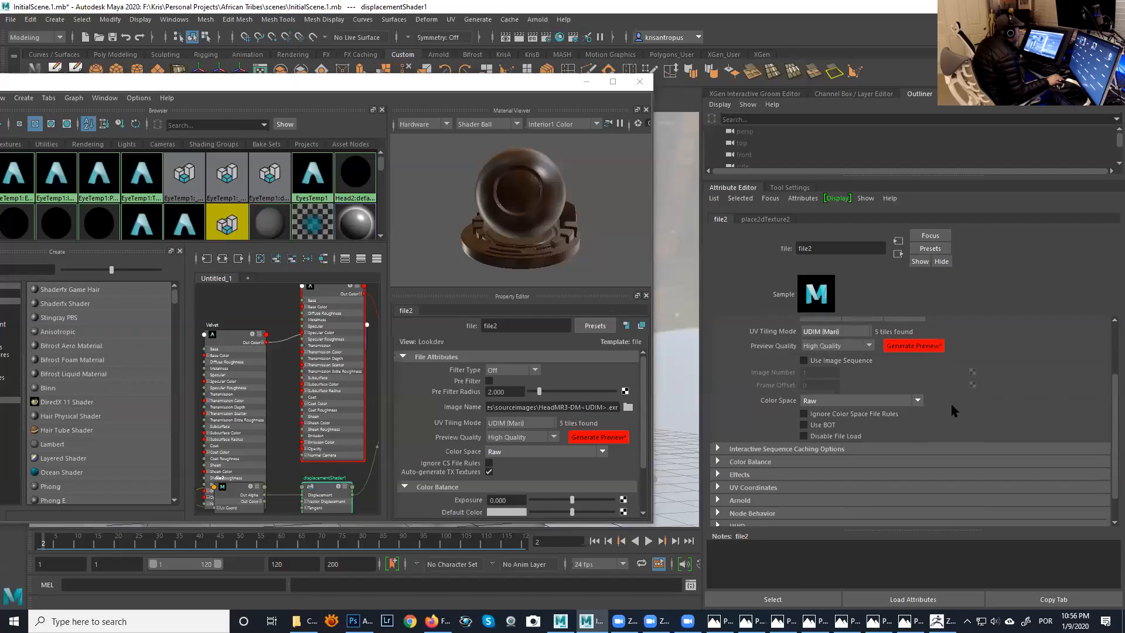
{"action": "left_click", "coordinate": [918, 401]}
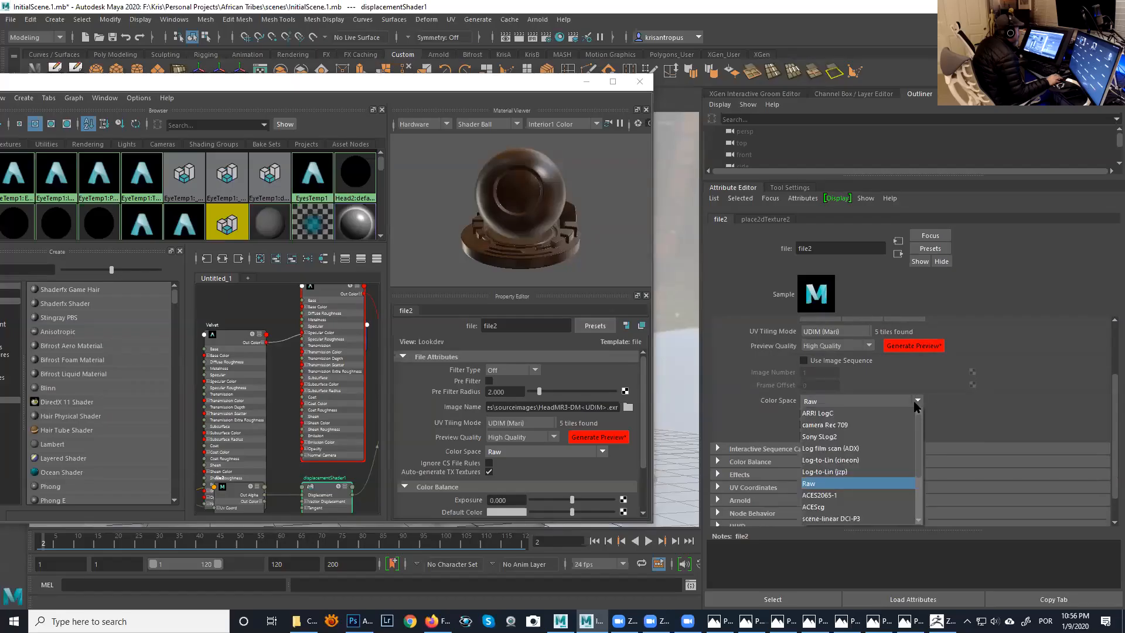
{"action": "left_click", "coordinate": [842, 480]}
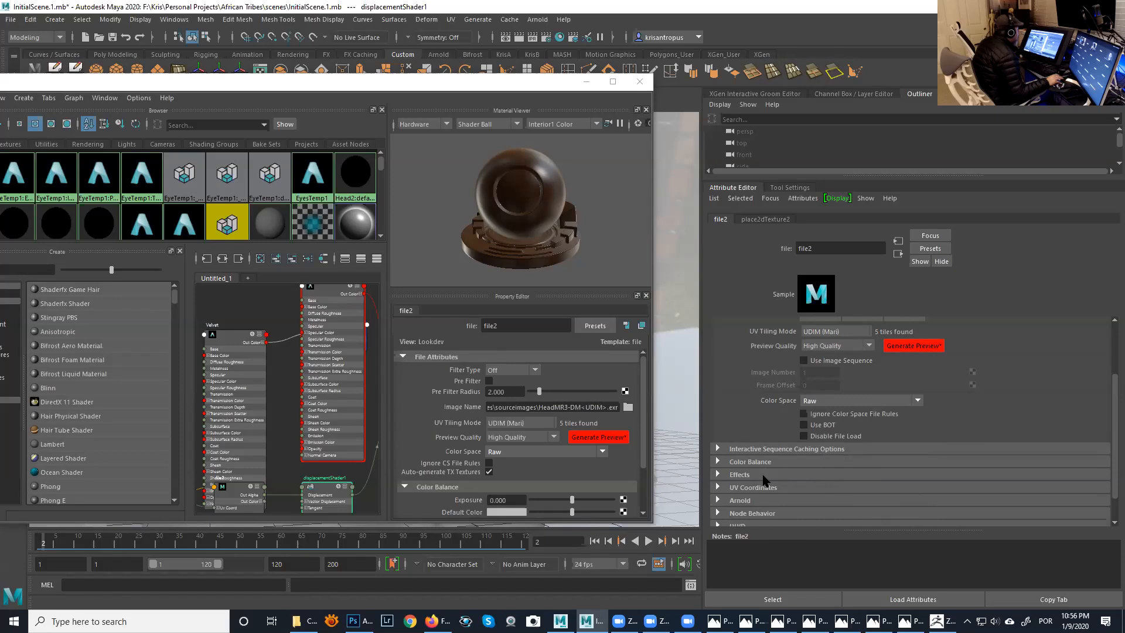
{"action": "scroll", "coordinate": [765, 480], "scroll_direction": "down", "scroll_amount": 1}
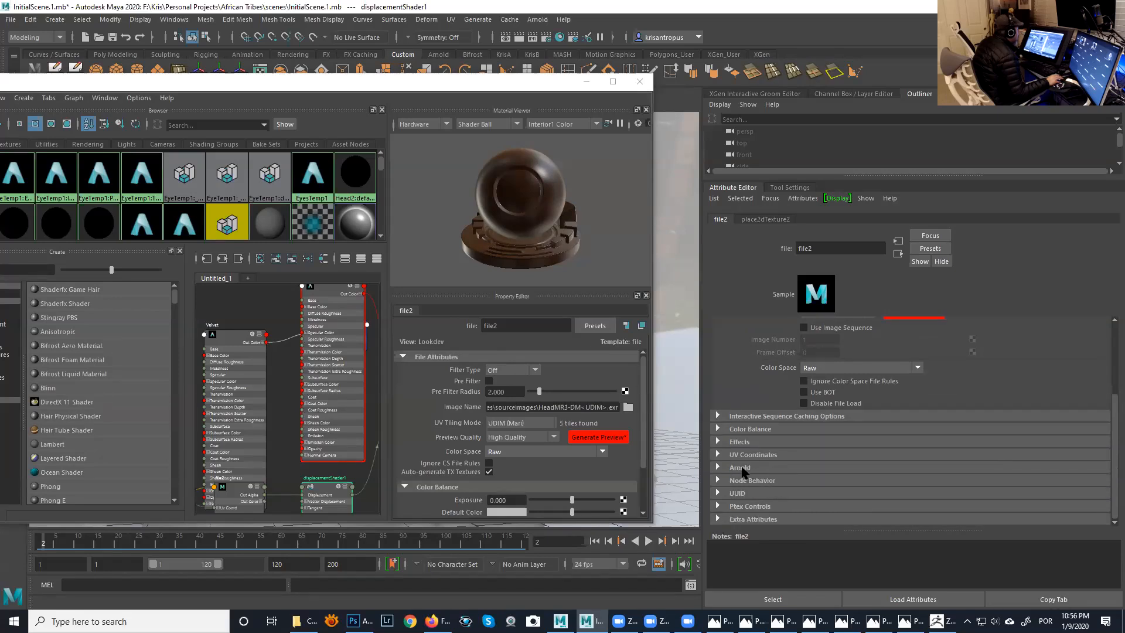
{"action": "left_click", "coordinate": [743, 471]}
{"action": "scroll", "coordinate": [861, 468], "scroll_direction": "down", "scroll_amount": 2}
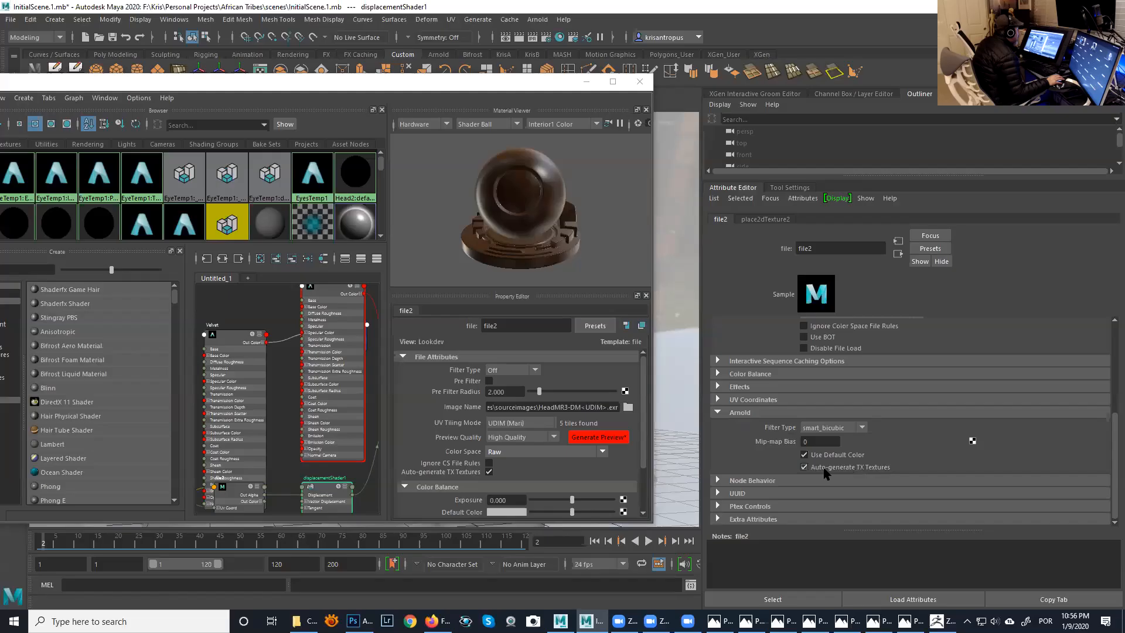
{"action": "left_click", "coordinate": [804, 468]}
{"action": "left_click", "coordinate": [718, 412]}
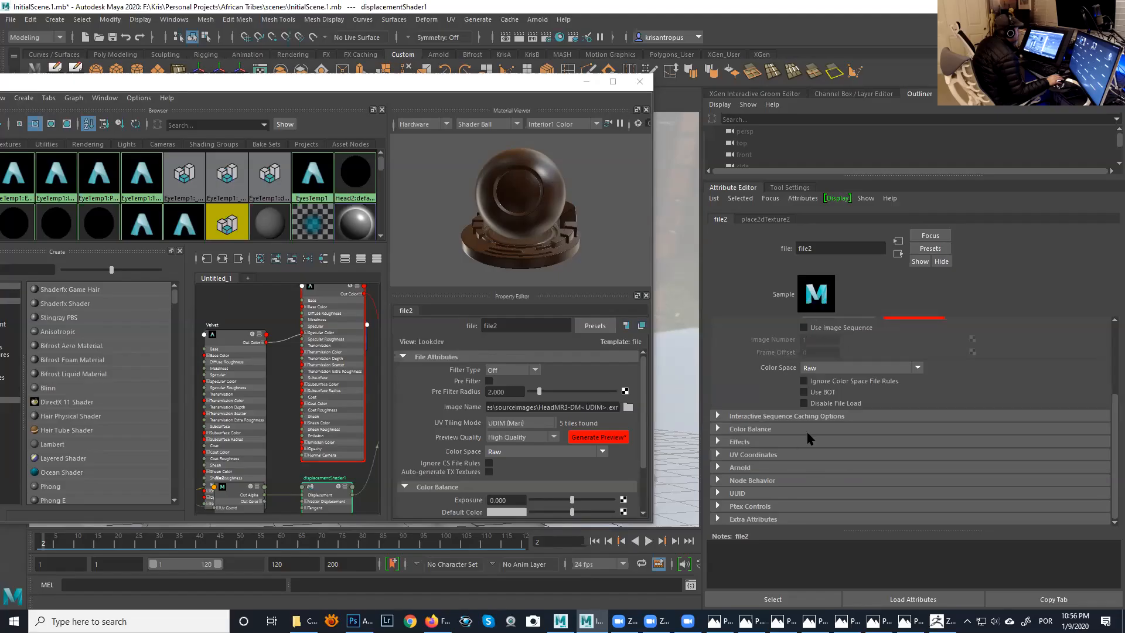
- Show the connected displacement shader's attributes, enlarge the Hypershade, and graph Skin1's input and output connections
{"action": "left_click_drag", "start_coordinate": [1114, 457], "coordinate": [1109, 361]}
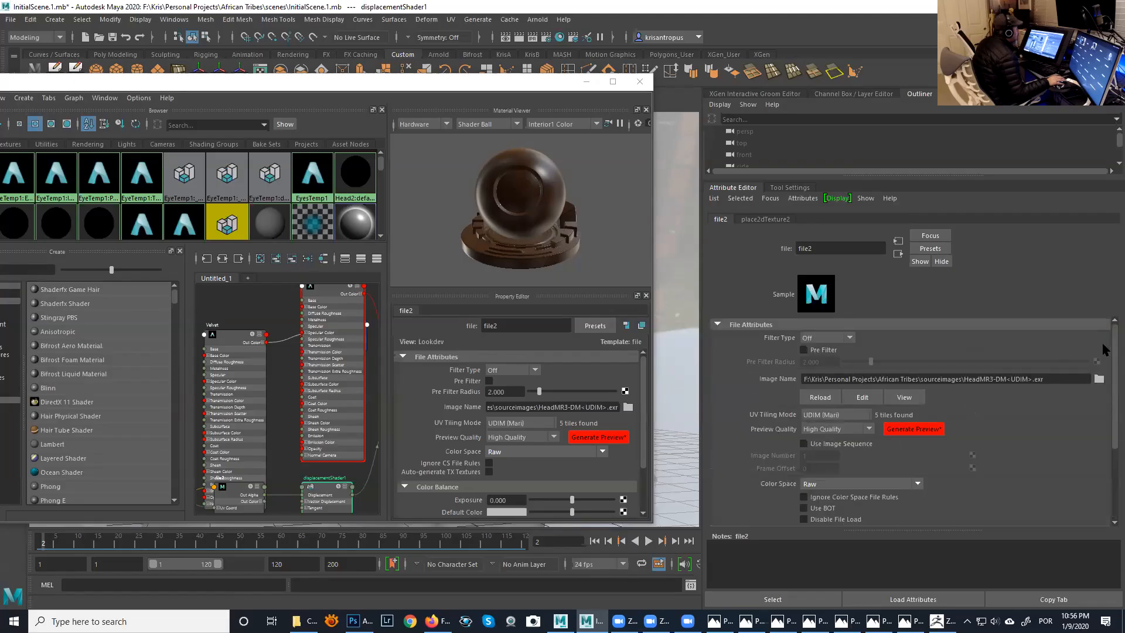
{"action": "left_click", "coordinate": [898, 254]}
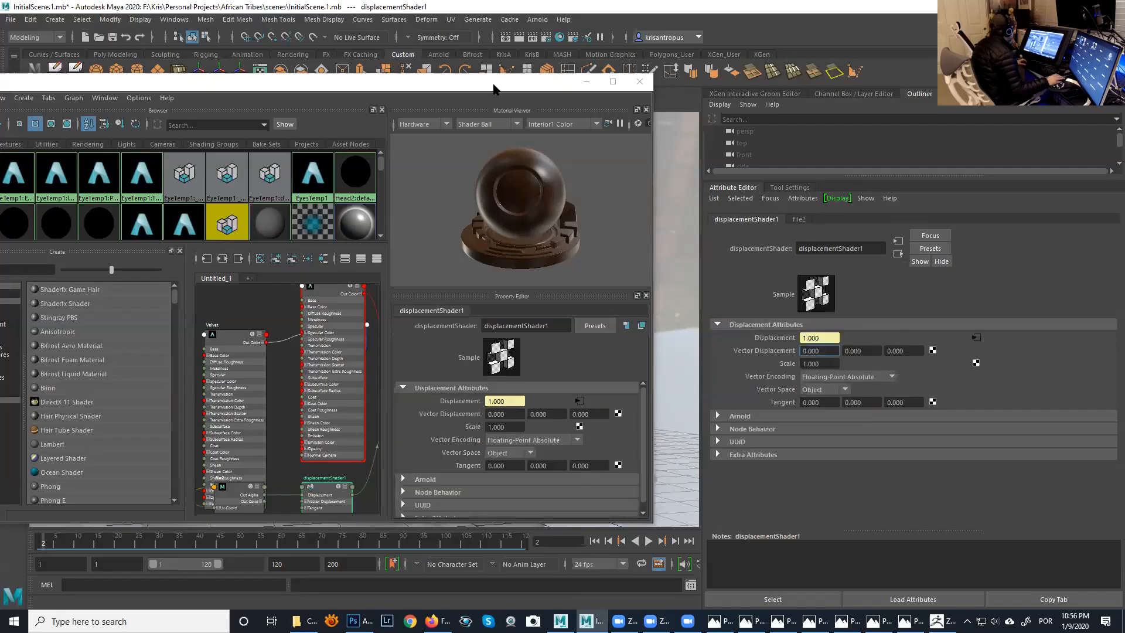
{"action": "left_click_drag", "start_coordinate": [495, 82], "coordinate": [727, 68]}
{"action": "left_click", "coordinate": [845, 66]}
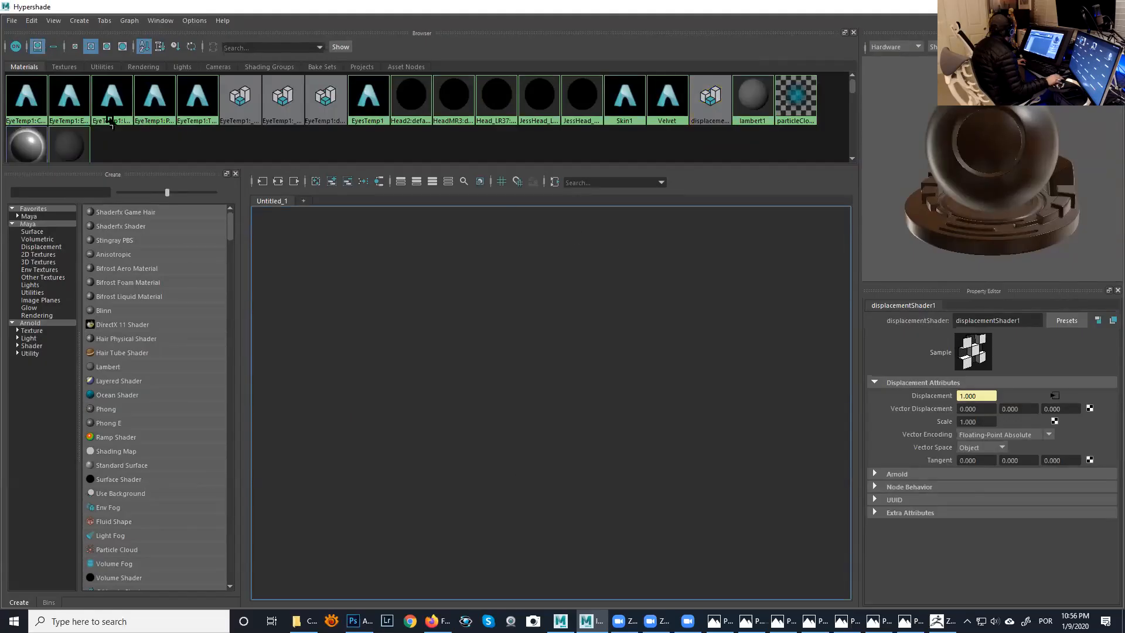
{"action": "scroll", "coordinate": [286, 118], "scroll_direction": "down", "scroll_amount": 1}
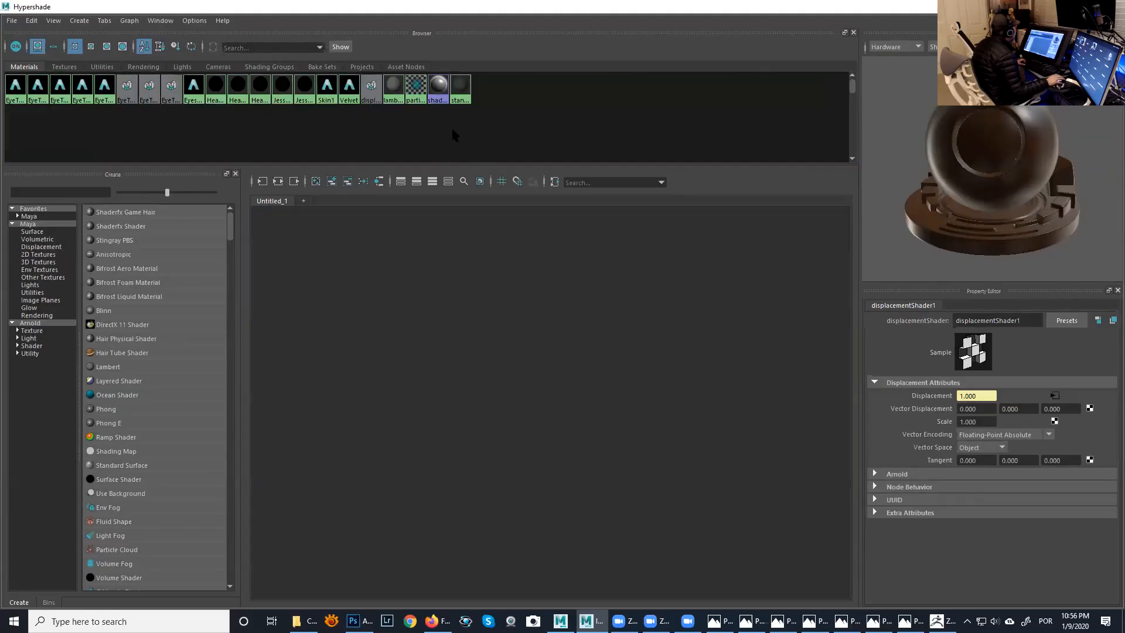
{"action": "left_click", "coordinate": [327, 92]}
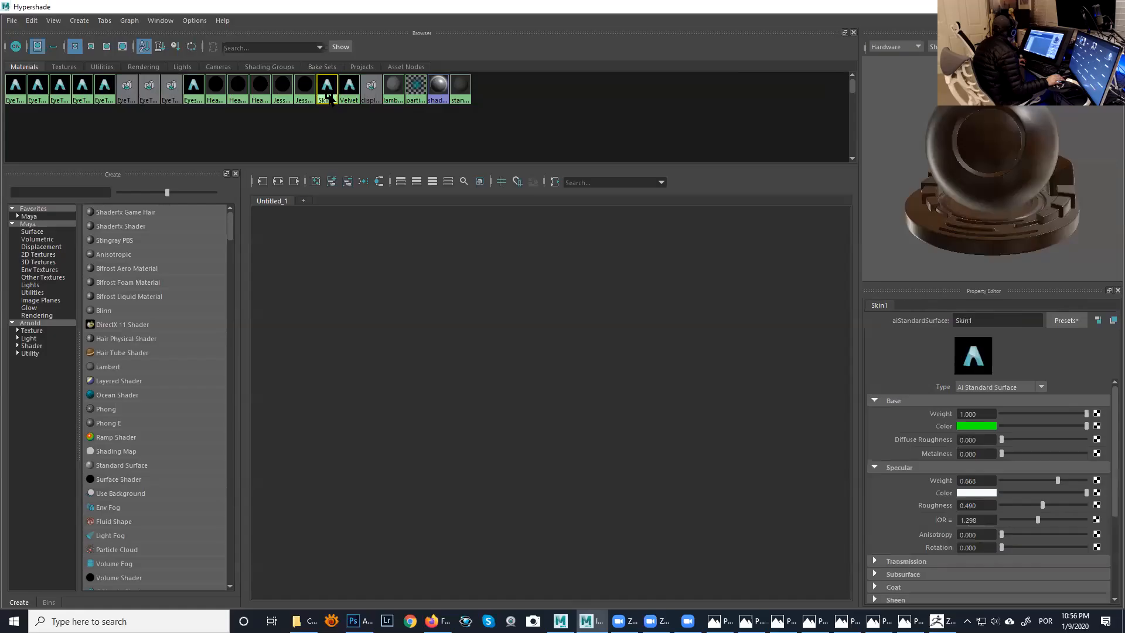
{"action": "left_click", "coordinate": [130, 20]}
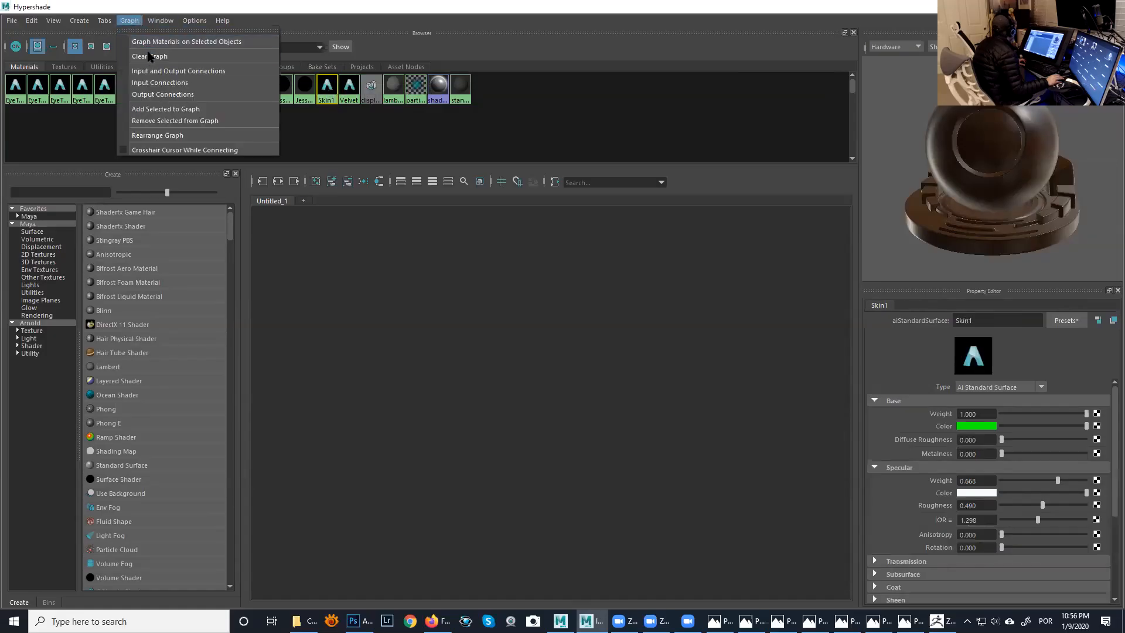
{"action": "left_click", "coordinate": [175, 70]}
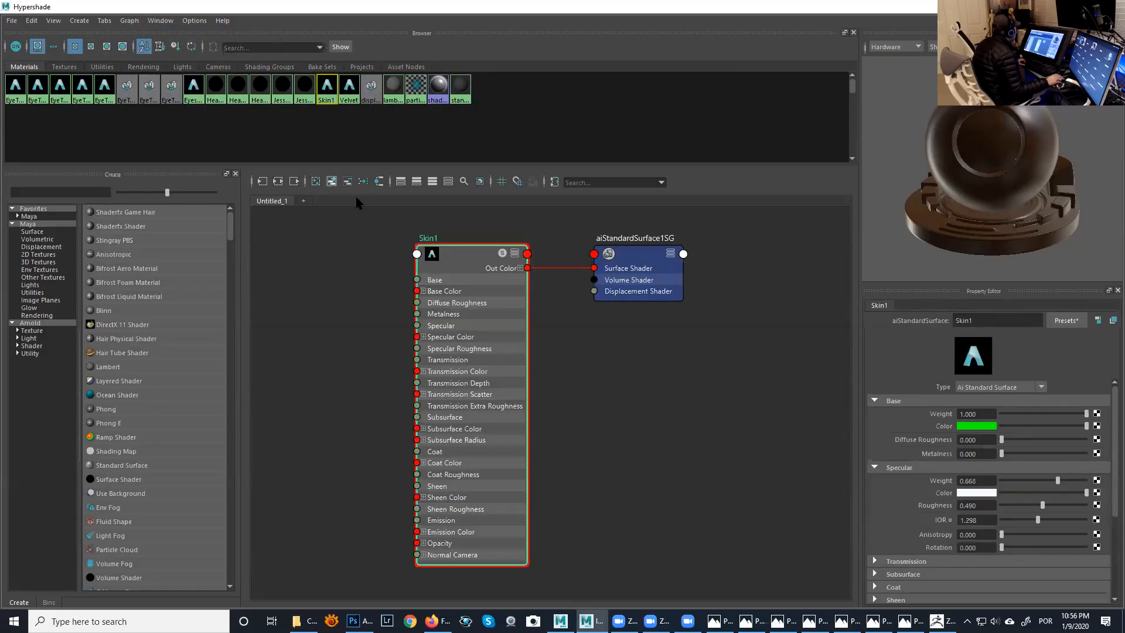
- Graph the connections of Skin1's shading group and inspect the attributes of its displacement shader and displacement file texture
{"action": "left_click", "coordinate": [620, 260]}
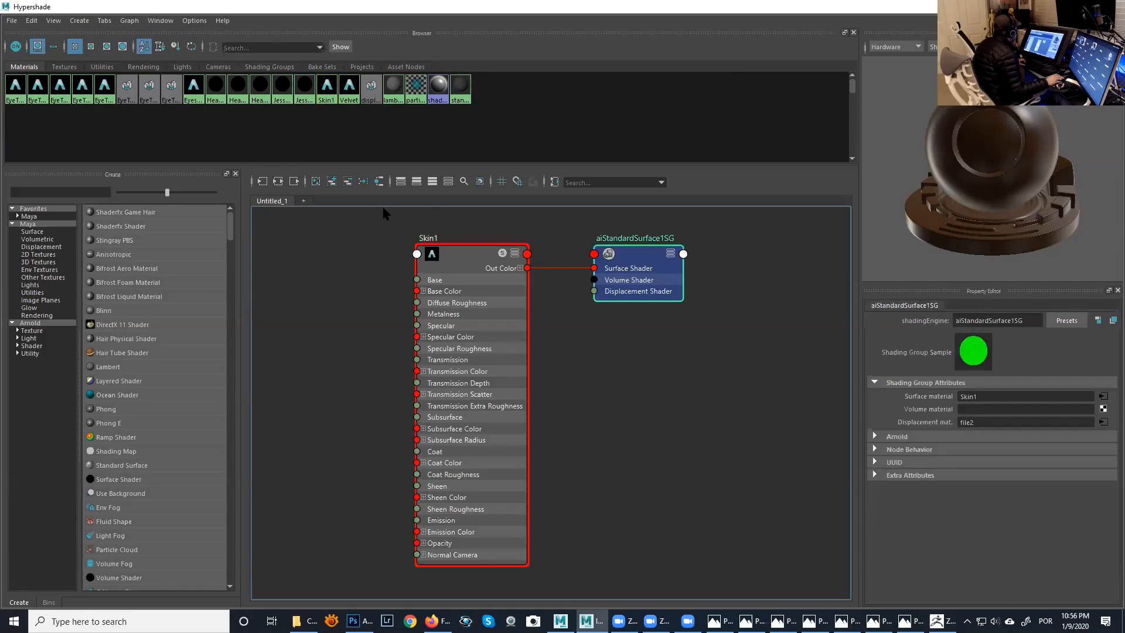
{"action": "left_click", "coordinate": [129, 20]}
{"action": "left_click", "coordinate": [156, 70]}
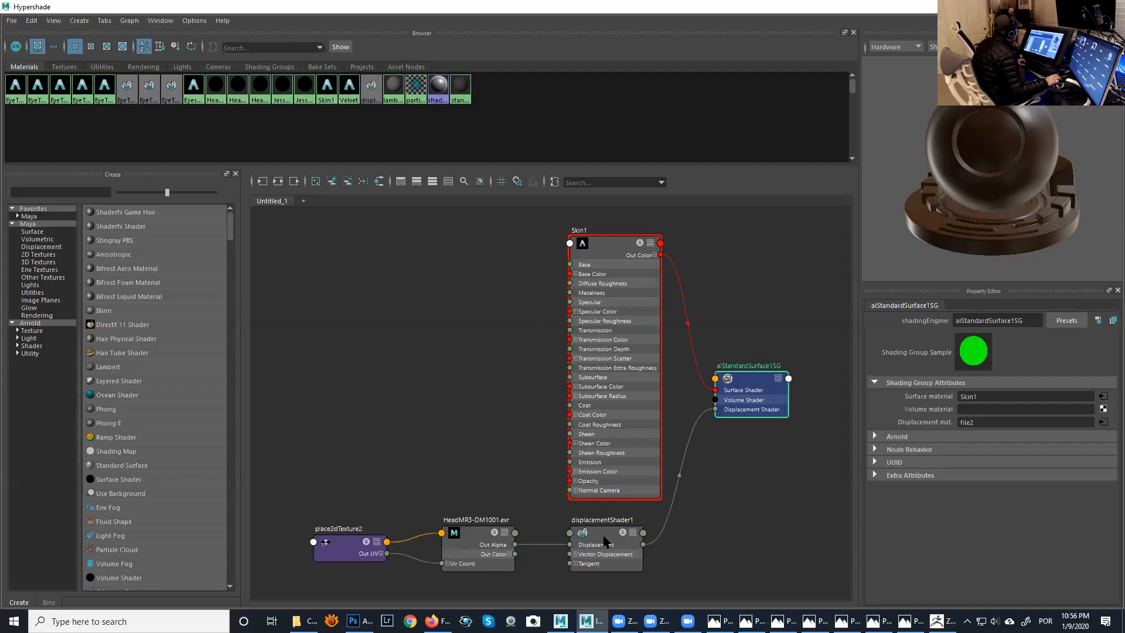
{"action": "left_click", "coordinate": [608, 535]}
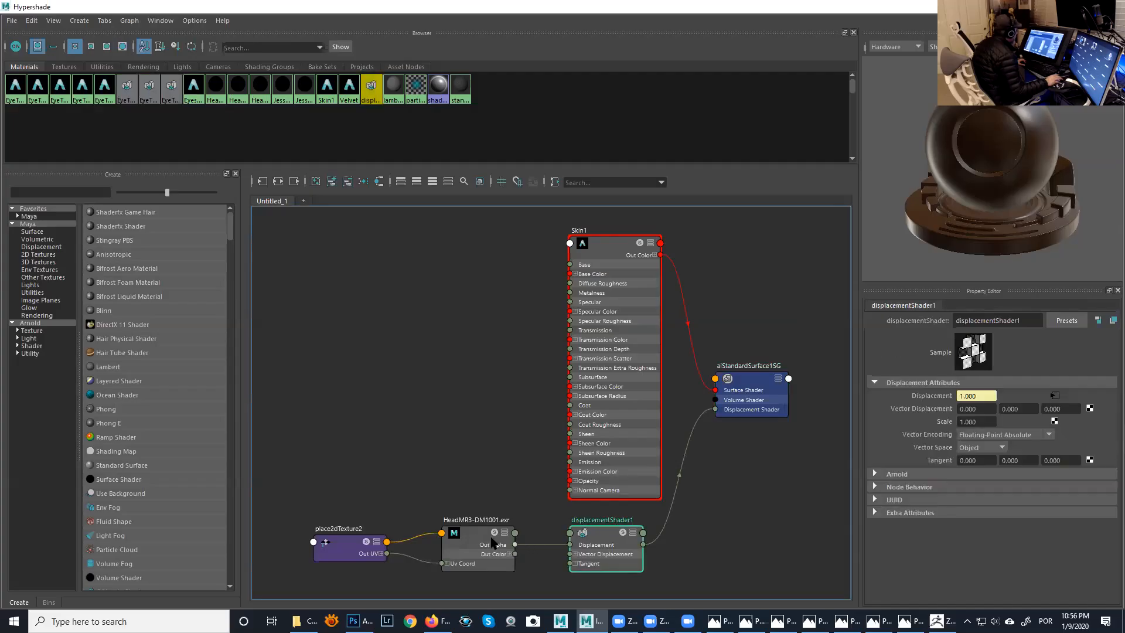
{"action": "left_click", "coordinate": [473, 538]}
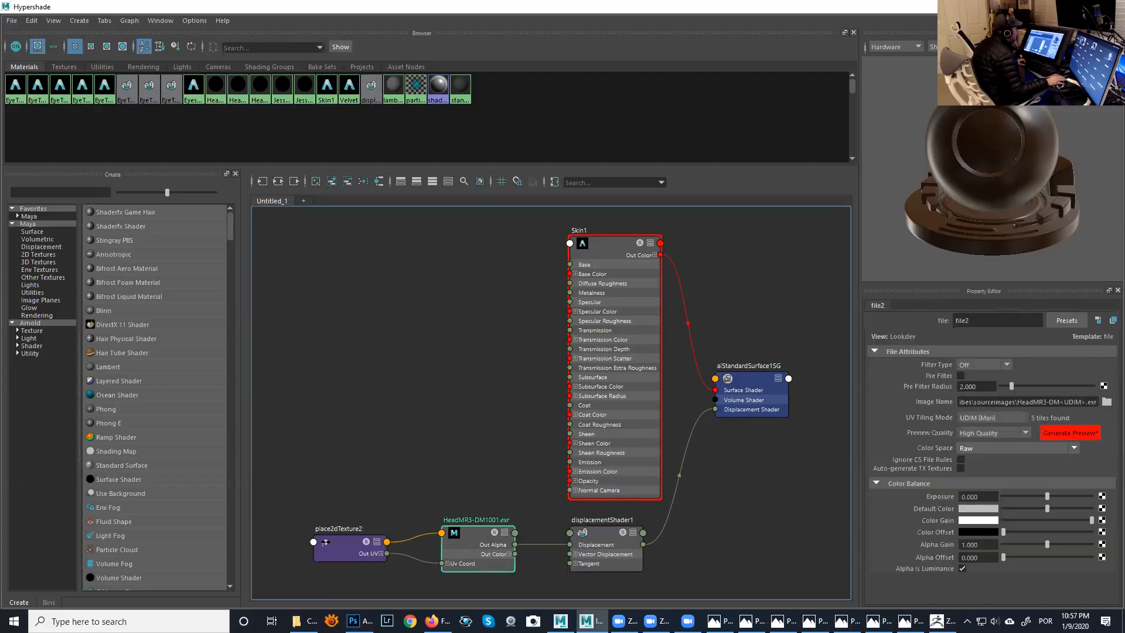
- Select the head mesh in the viewport and shrink the Hypershade to a smaller window beside the head
{"action": "left_click", "coordinate": [1045, 6]}
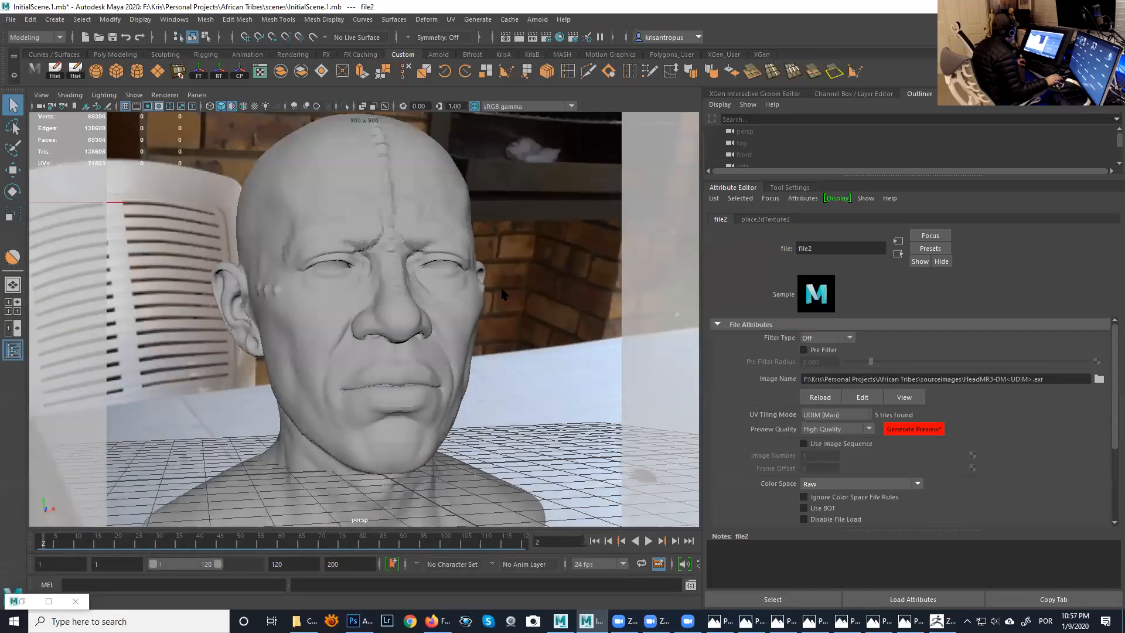
{"action": "left_click", "coordinate": [471, 304]}
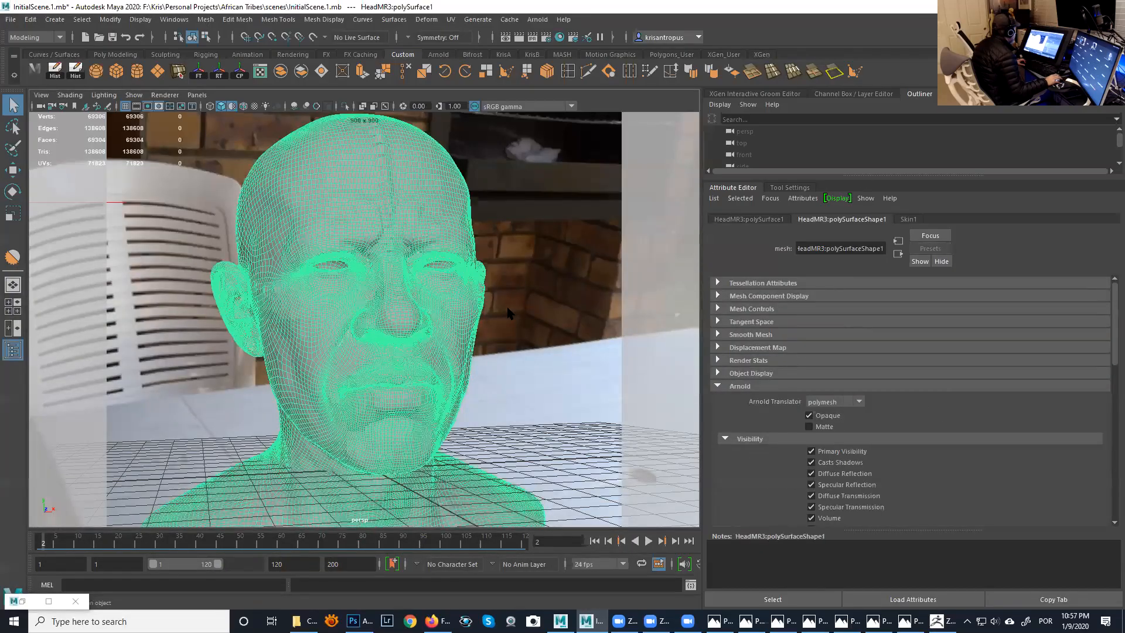
{"action": "left_click", "coordinate": [22, 601]}
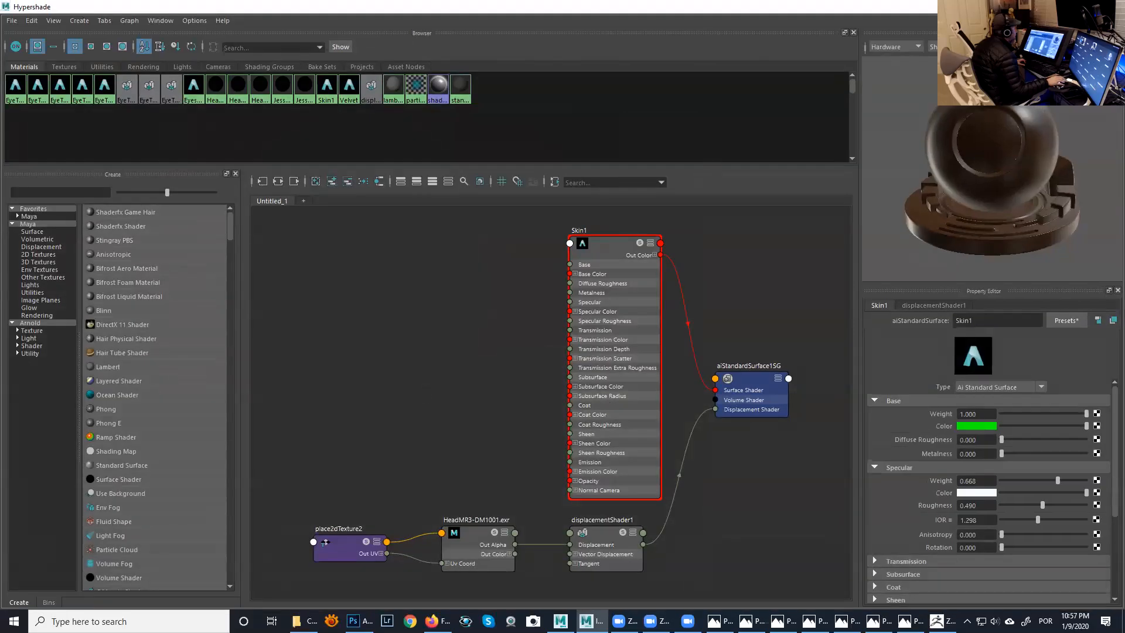
{"action": "left_click", "coordinate": [1085, 7]}
{"action": "left_click_drag", "start_coordinate": [668, 73], "coordinate": [917, 165]}
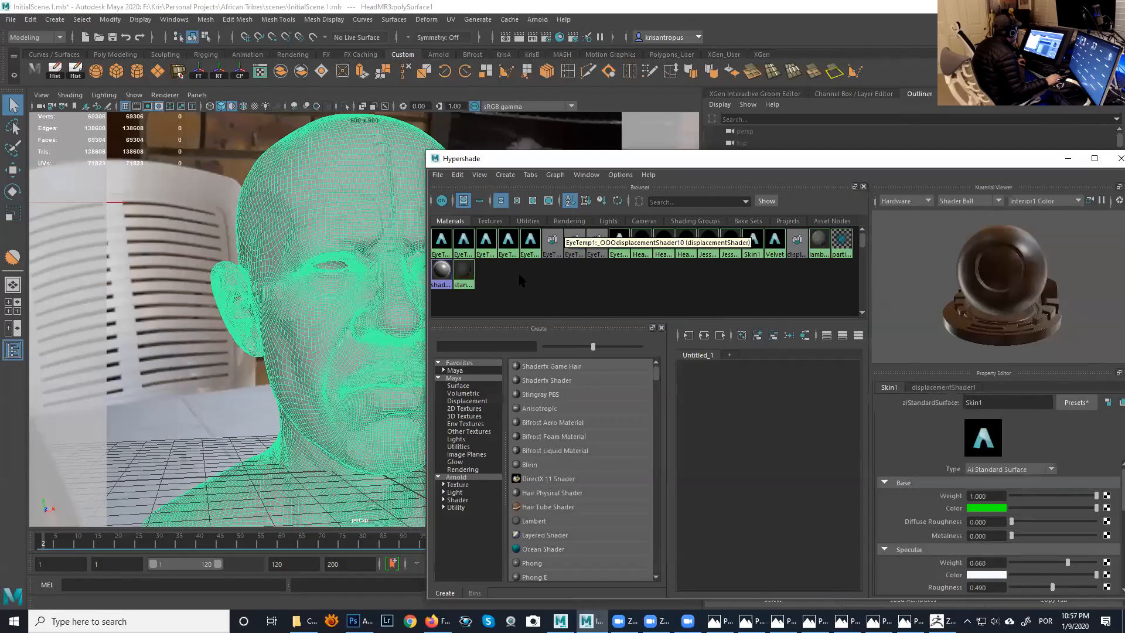
- Graph Skin1 with its shading group, assign the material to the selected head mesh, and minimize the Hypershade
{"action": "left_click", "coordinate": [749, 245]}
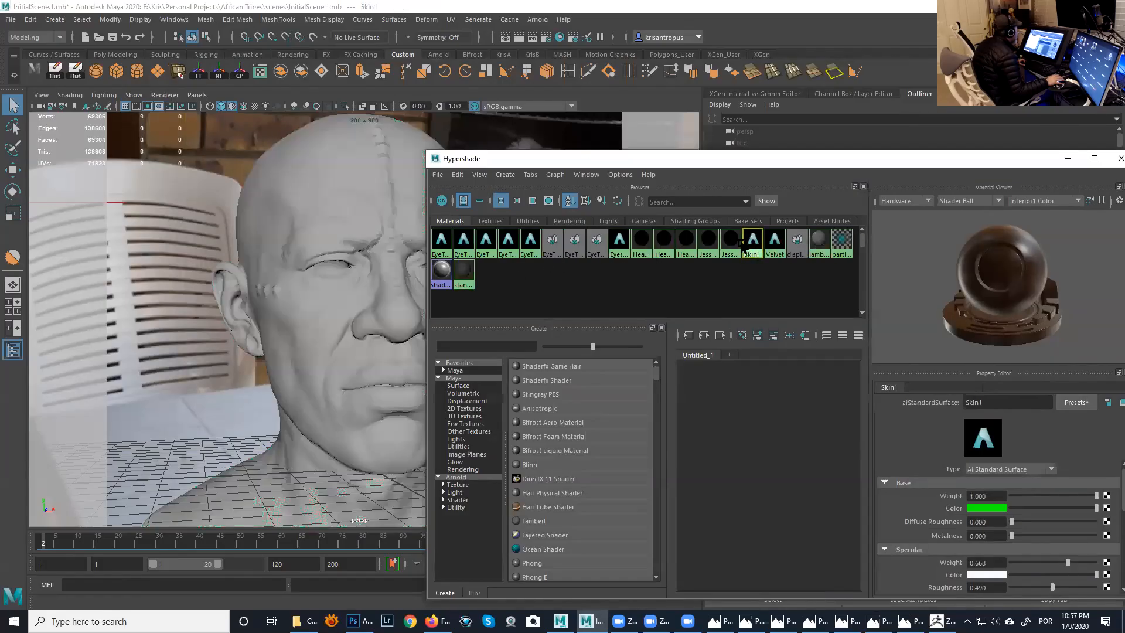
{"action": "left_click", "coordinate": [555, 175]}
{"action": "left_click", "coordinate": [613, 293]}
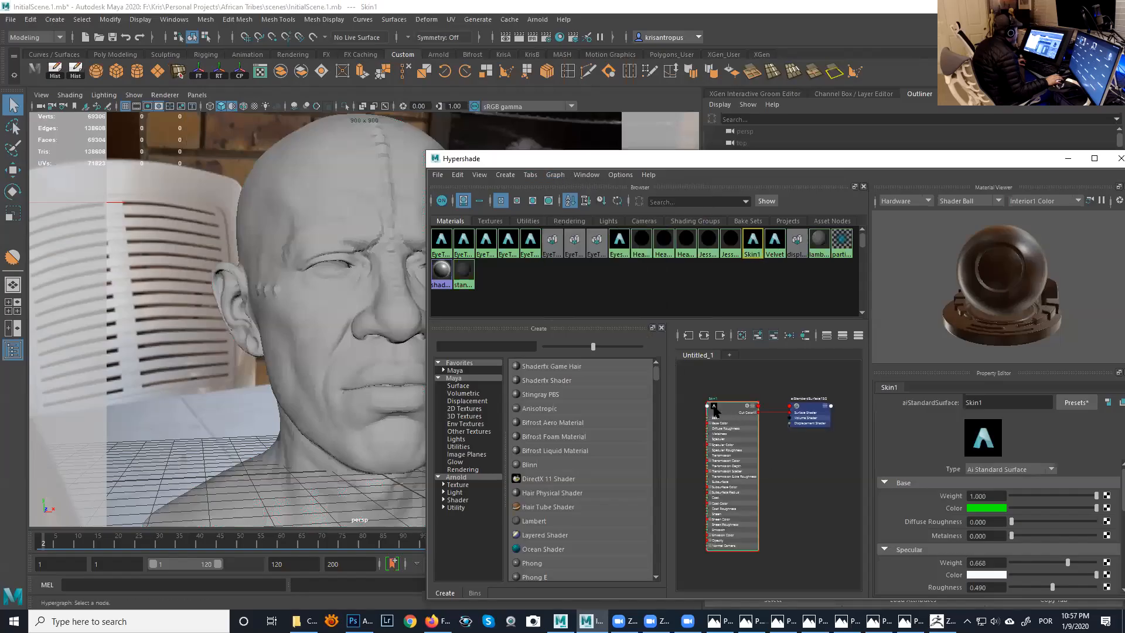
{"action": "left_click", "coordinate": [390, 377]}
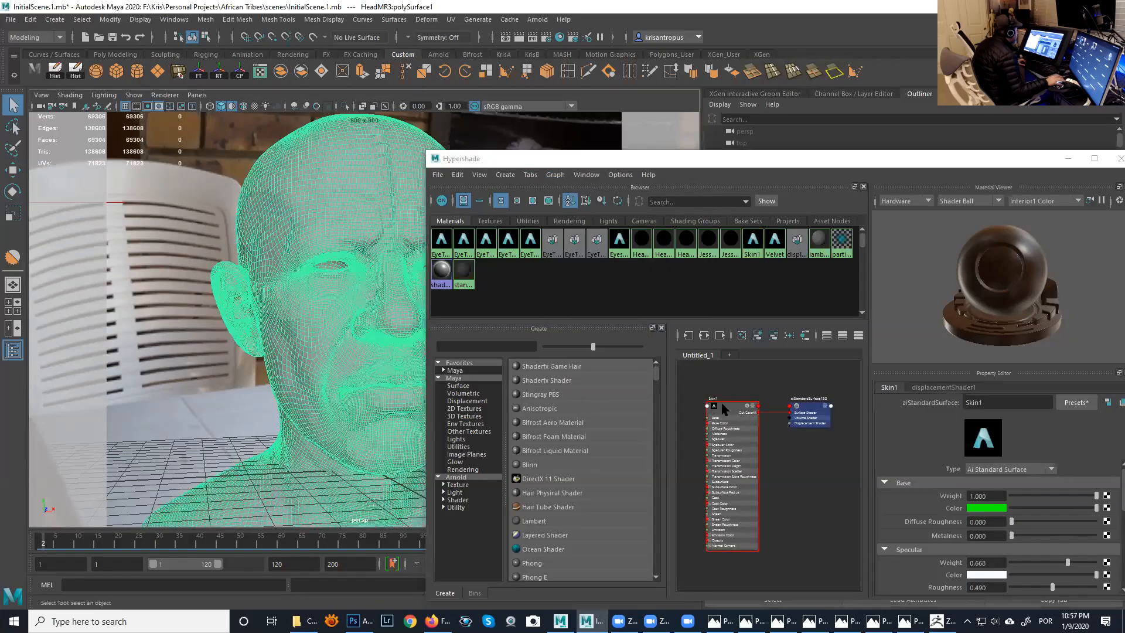
{"action": "right_click_drag", "start_coordinate": [722, 405], "coordinate": [722, 377]}
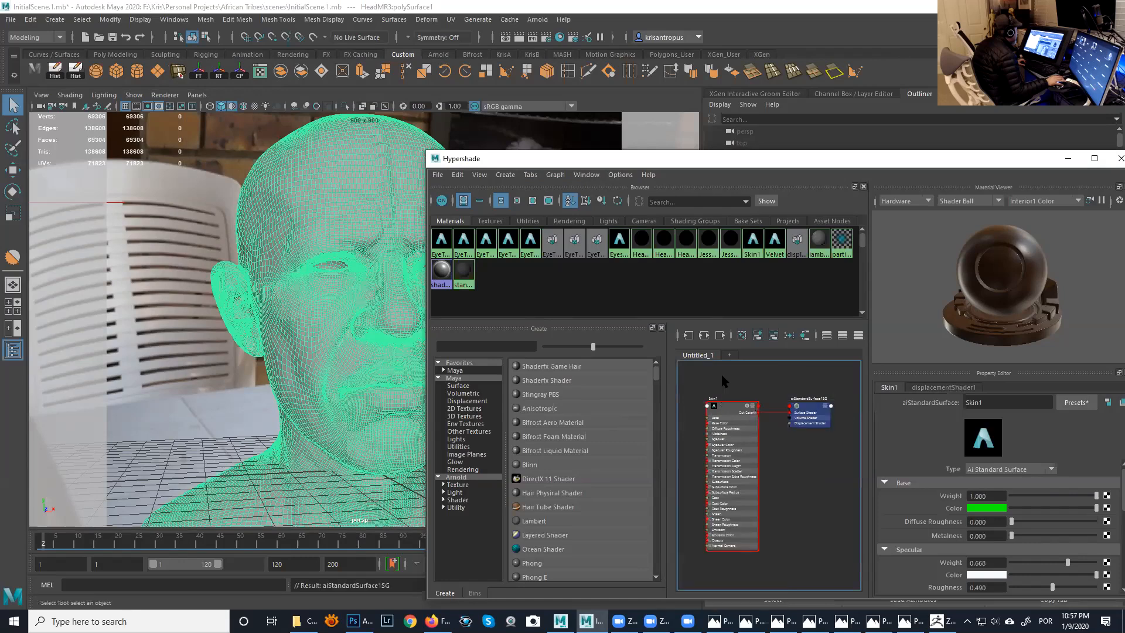
{"action": "left_click", "coordinate": [599, 134]}
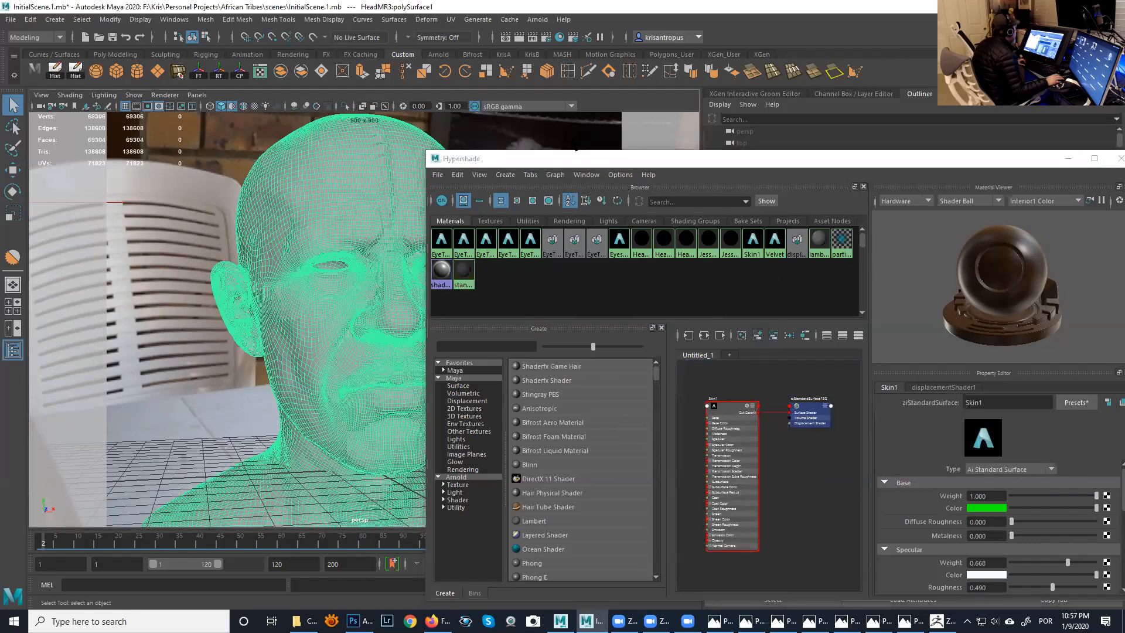
{"action": "left_click", "coordinate": [1068, 158]}
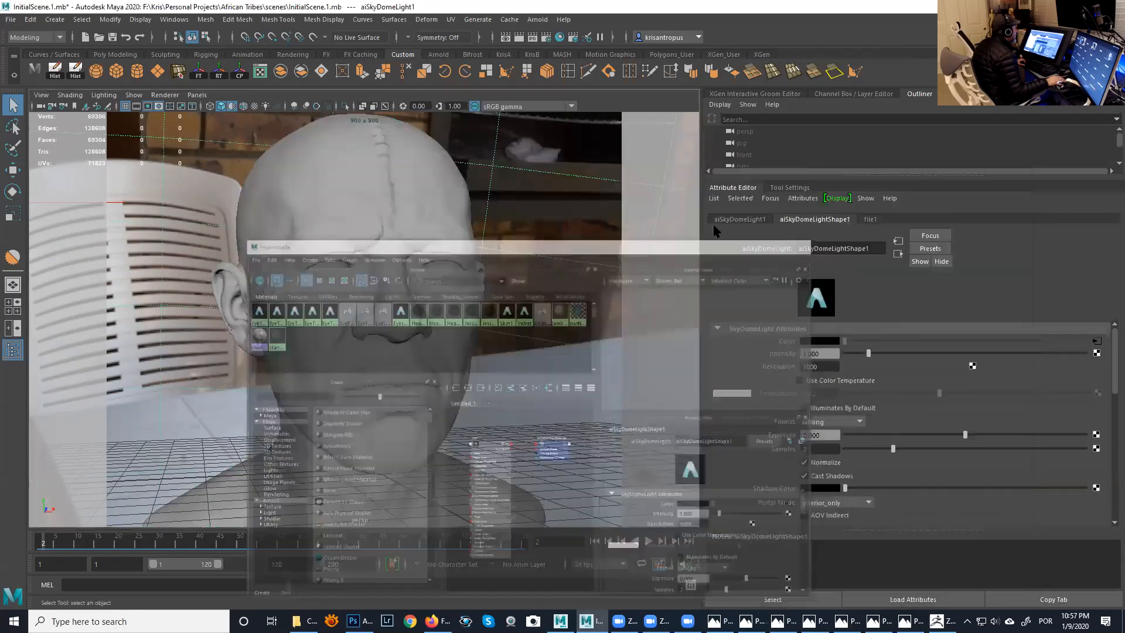
- Check the faceting around the nose and apply Soften Edge to the whole head mesh
{"action": "scroll", "coordinate": [401, 273], "scroll_direction": "up", "scroll_amount": 5}
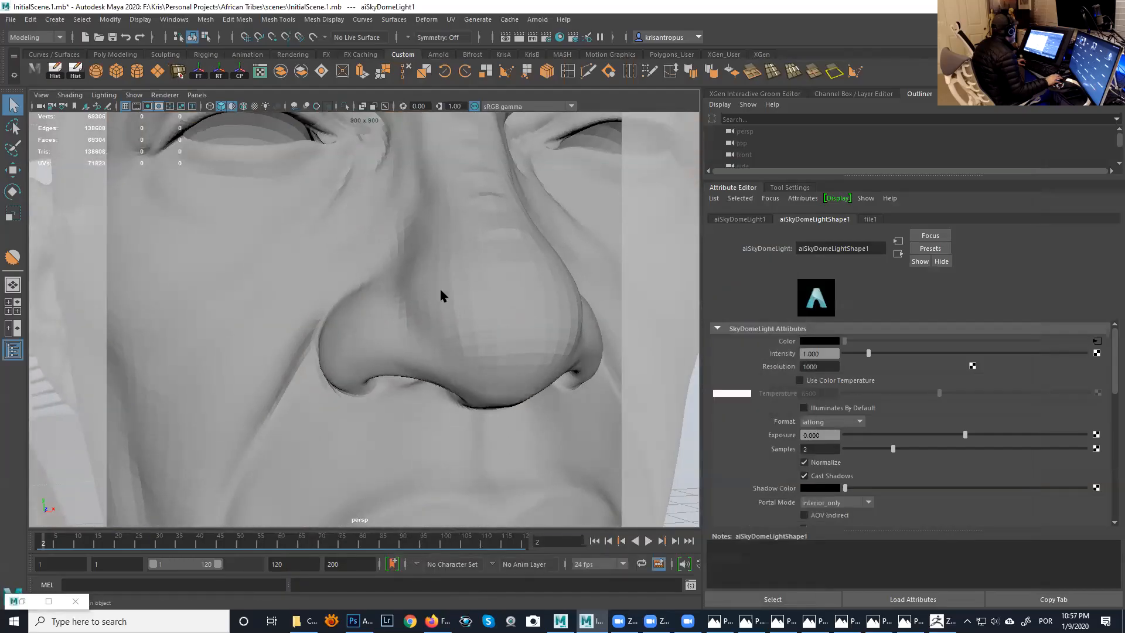
{"action": "right_click_drag", "start_coordinate": [497, 335], "coordinate": [452, 313], "text": "alt"}
{"action": "left_click_drag", "start_coordinate": [453, 313], "coordinate": [422, 271], "text": "alt"}
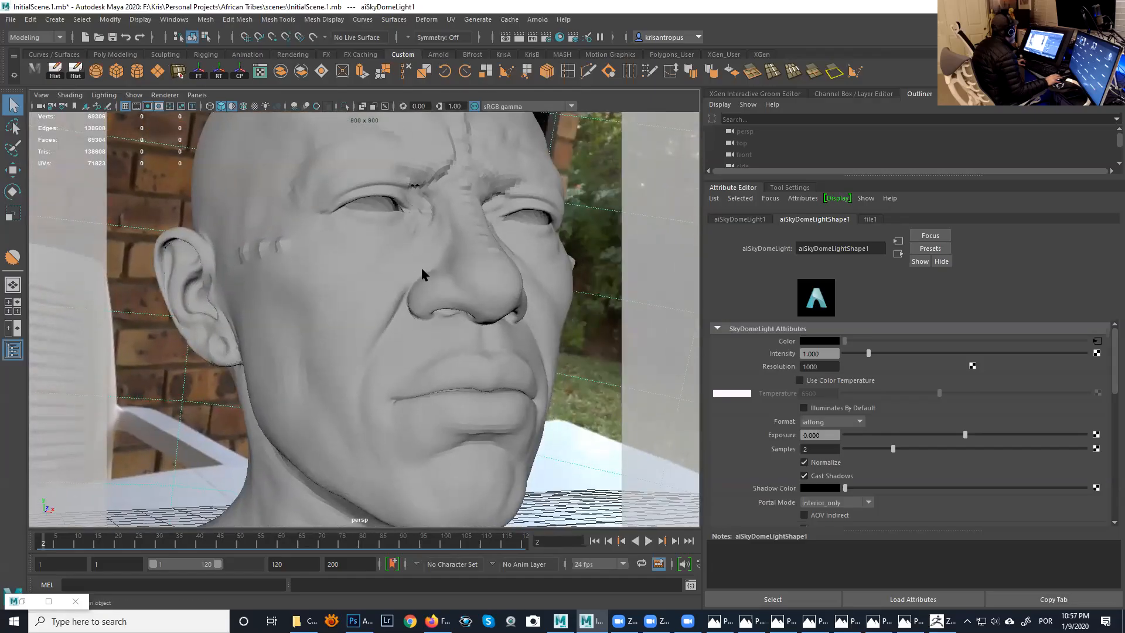
{"action": "left_click", "coordinate": [422, 269]}
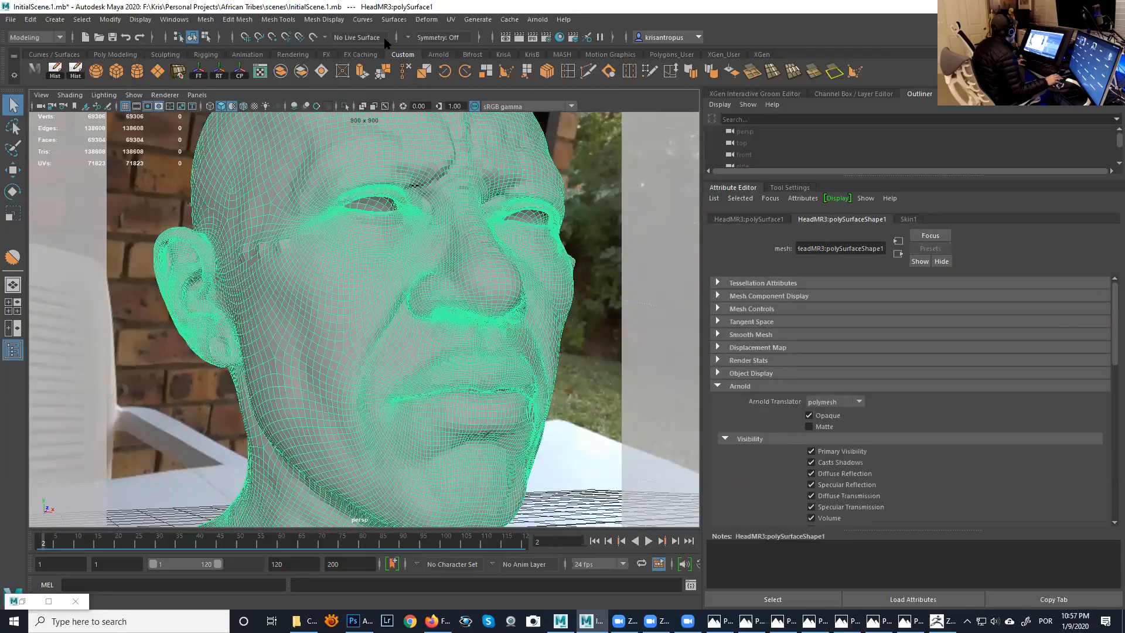
{"action": "left_click", "coordinate": [326, 20]}
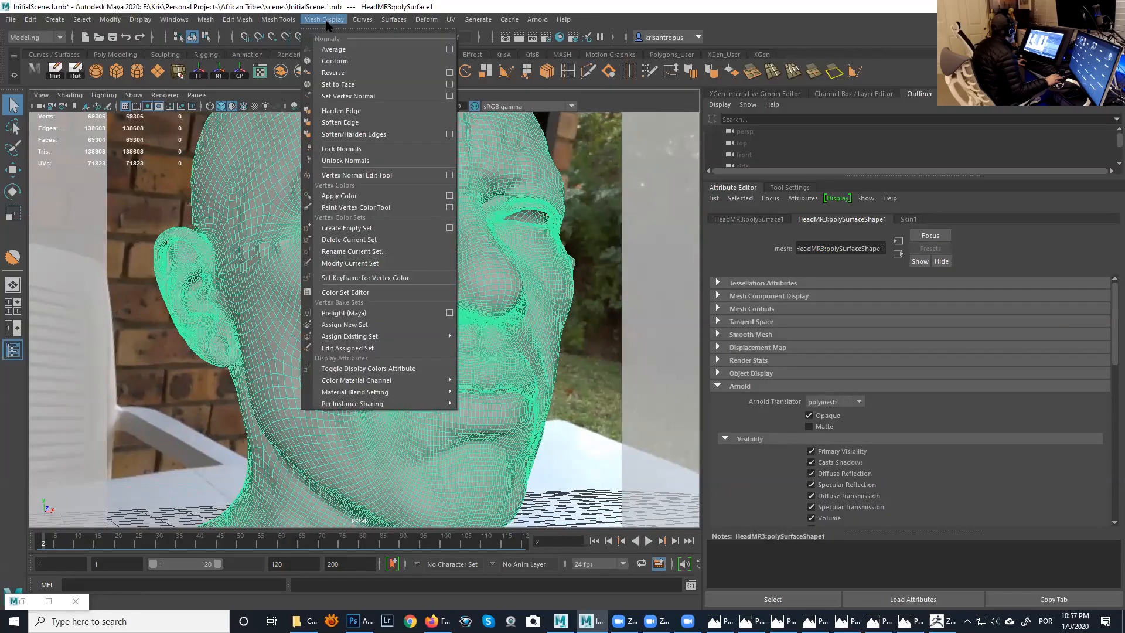
{"action": "left_click", "coordinate": [350, 124]}
{"action": "left_click", "coordinate": [595, 202]}
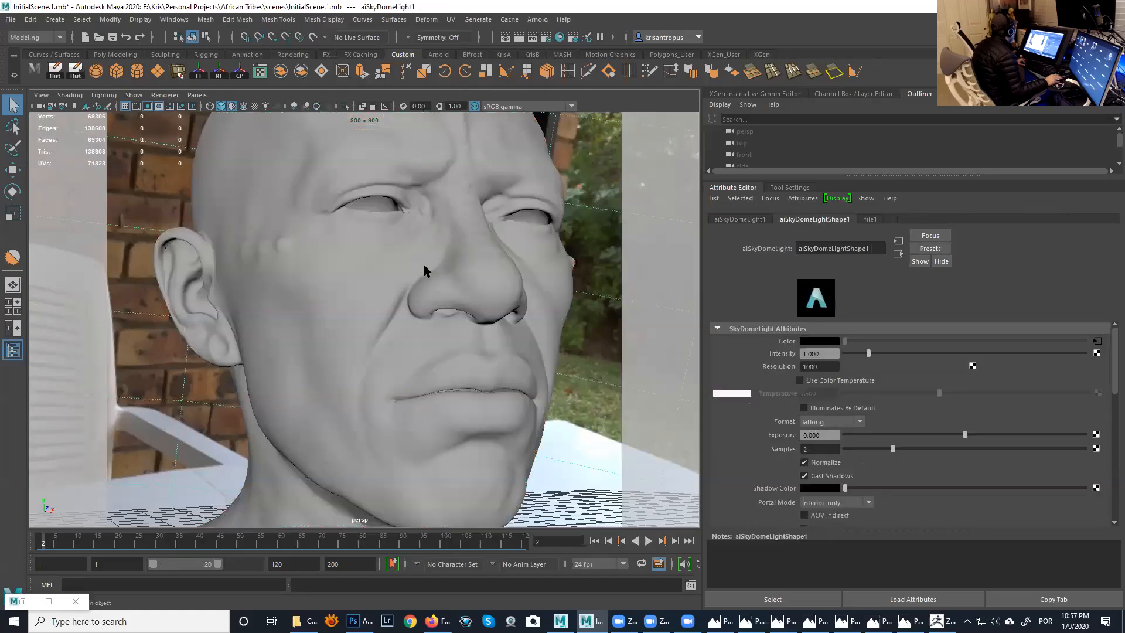
- Inspect the softened head from other angles and set the timeline to frame 1
{"action": "left_click_drag", "start_coordinate": [426, 271], "coordinate": [417, 276], "text": "alt"}
{"action": "right_click_drag", "start_coordinate": [417, 276], "coordinate": [420, 249], "text": "alt"}
{"action": "middle_click_drag", "start_coordinate": [420, 249], "coordinate": [415, 203], "text": "alt"}
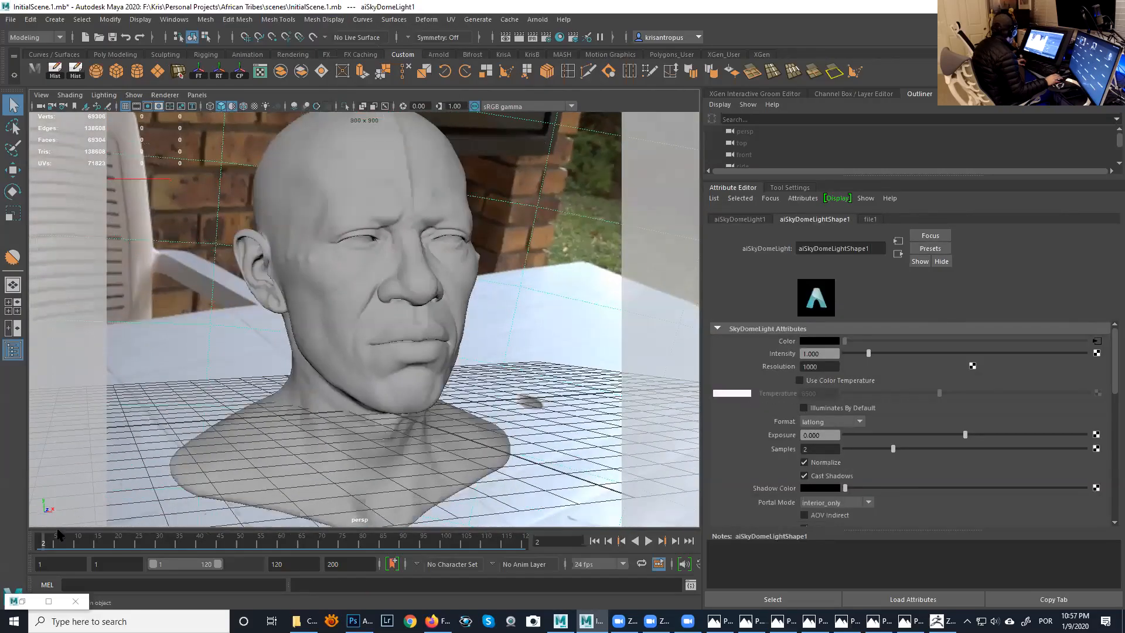
{"action": "key", "text": "alt+v"}
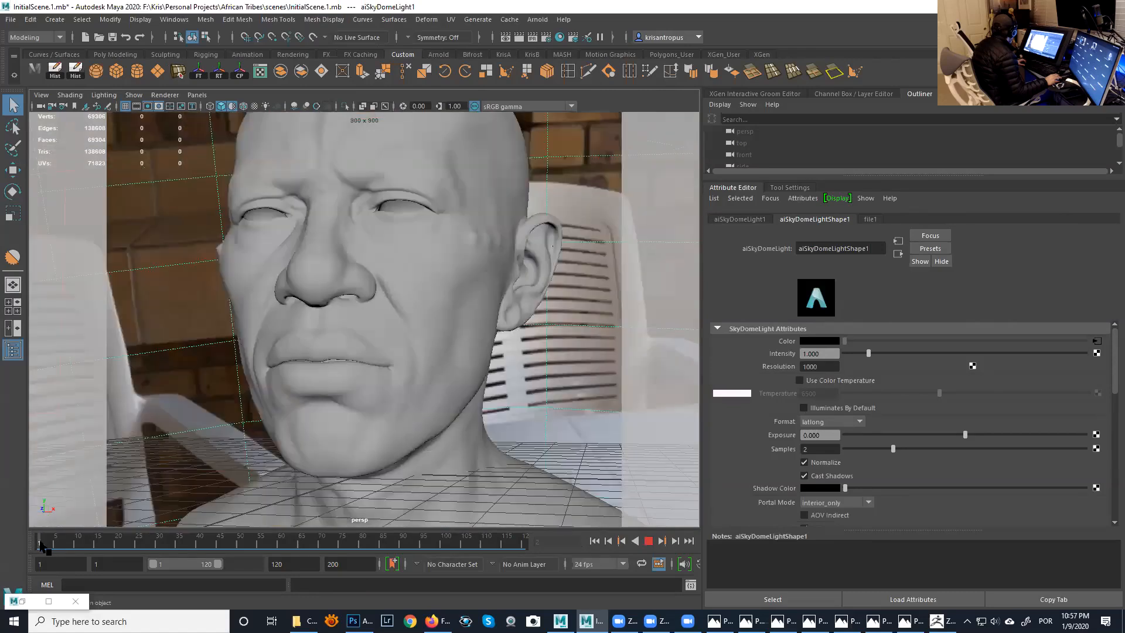
{"action": "left_click", "coordinate": [38, 545]}
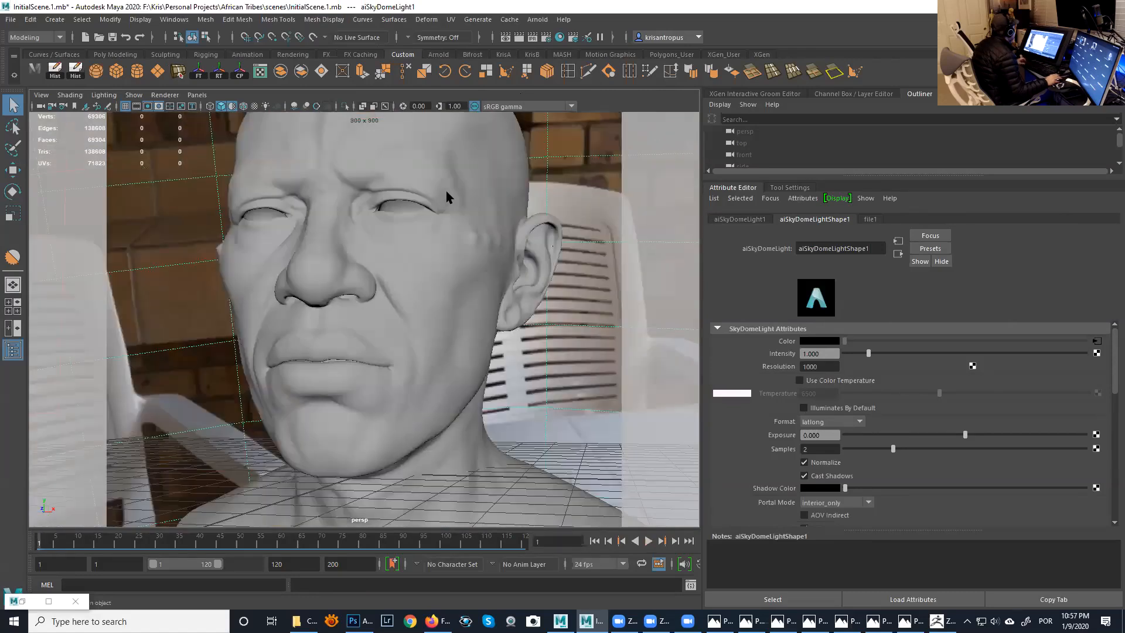
- Open the Arnold RenderView, start an interactive render from perspShape, and move its window clear of the face
{"action": "left_click", "coordinate": [538, 19]}
{"action": "left_click", "coordinate": [554, 52]}
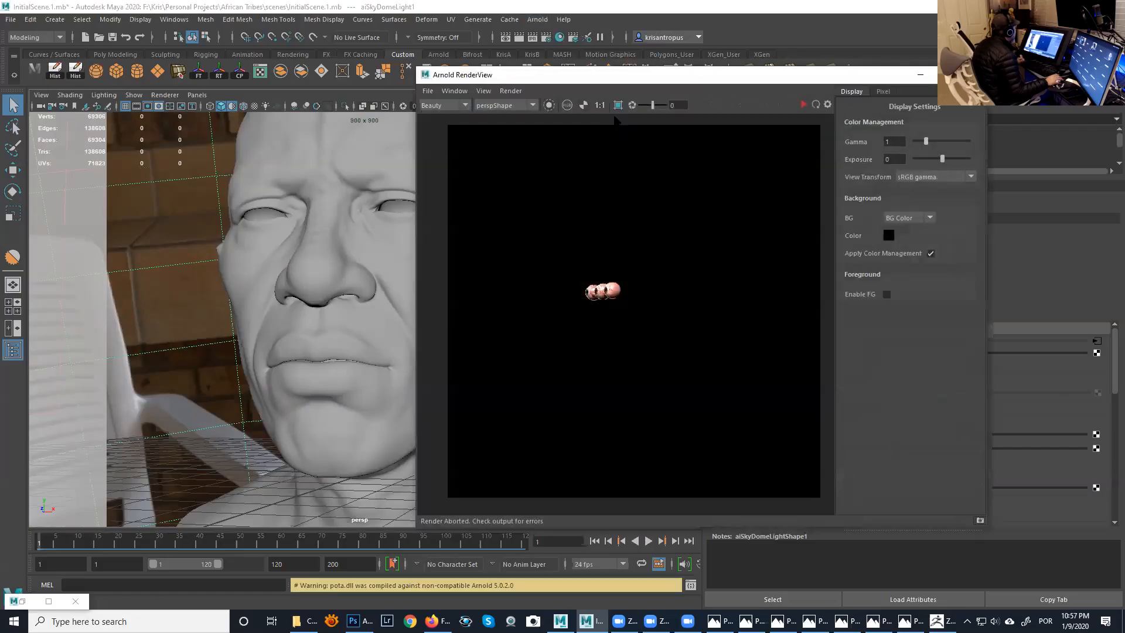
{"action": "left_click", "coordinate": [803, 104]}
{"action": "left_click_drag", "start_coordinate": [800, 75], "coordinate": [894, 66]}
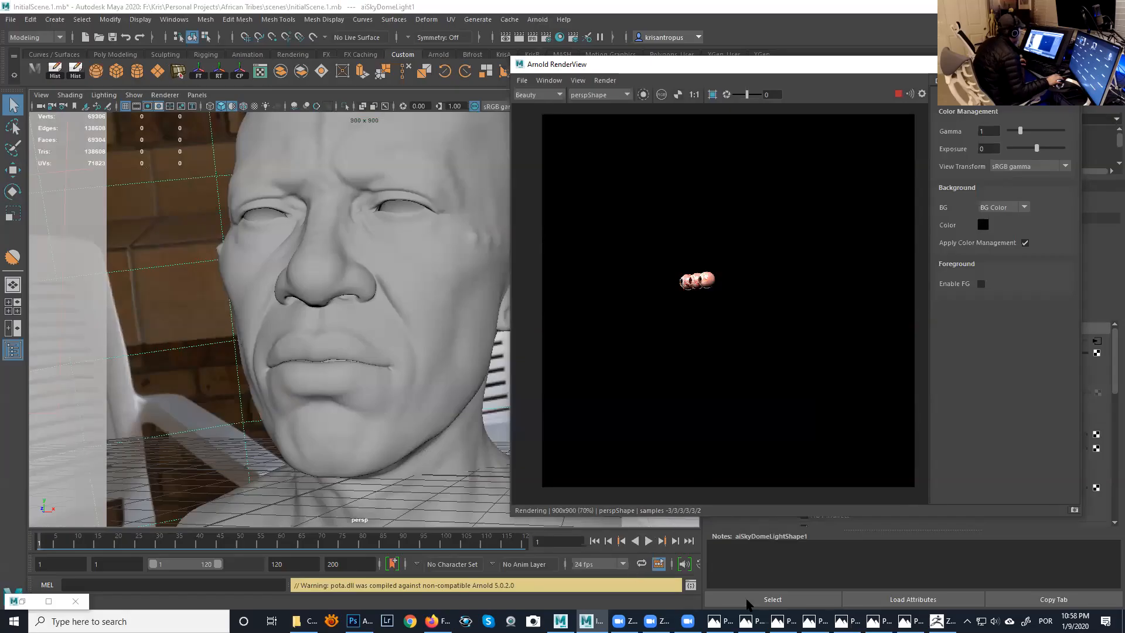
- Switch to ZBrush, raise the HeadMR3 subtool by two subdivision levels, and examine the sculpted detail on the face
{"action": "left_click", "coordinate": [938, 622]}
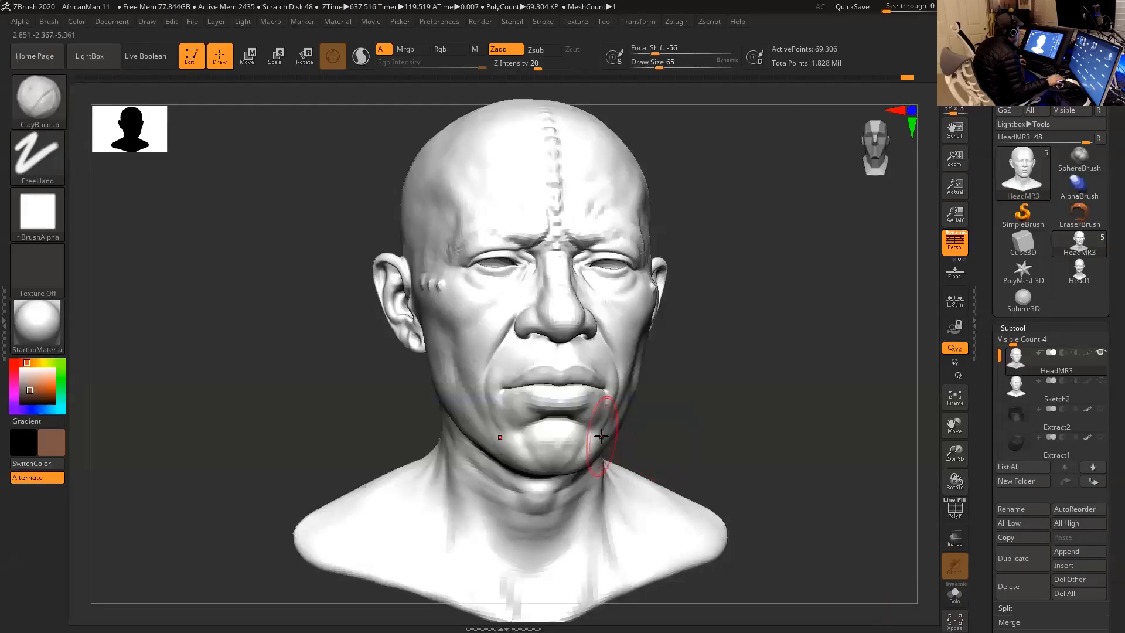
{"action": "key", "text": "d"}
{"action": "key", "text": "d"}
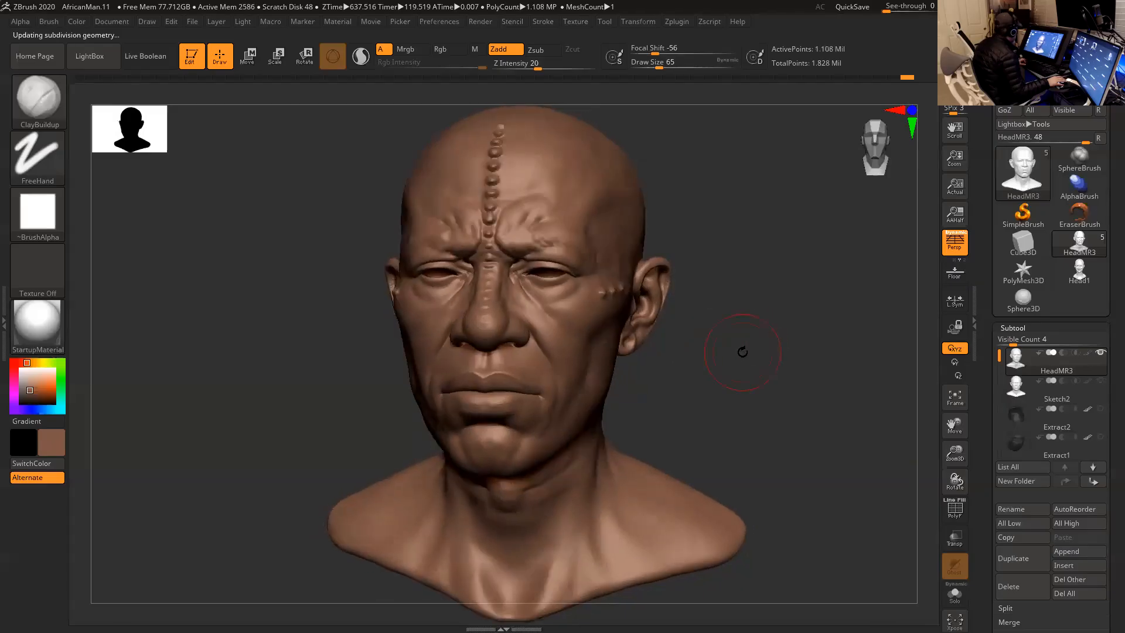
{"action": "left_click_drag", "start_coordinate": [741, 371], "coordinate": [739, 354], "text": "alt"}
{"action": "left_click_drag", "start_coordinate": [710, 287], "coordinate": [753, 416], "text": "alt"}
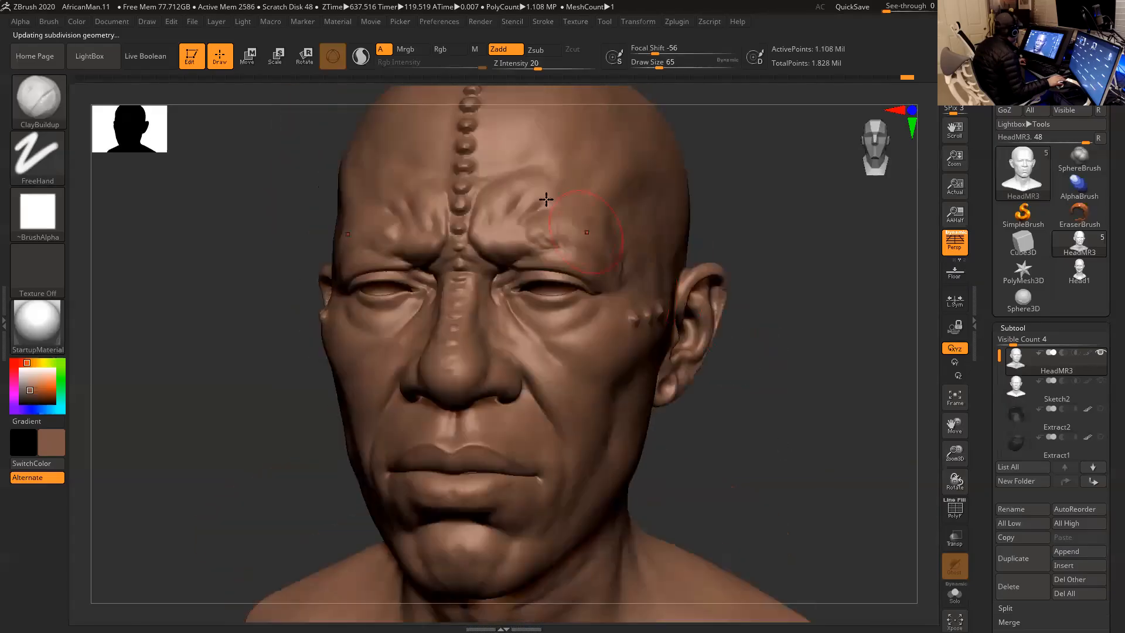
{"action": "left_click_drag", "start_coordinate": [799, 292], "coordinate": [793, 290]}
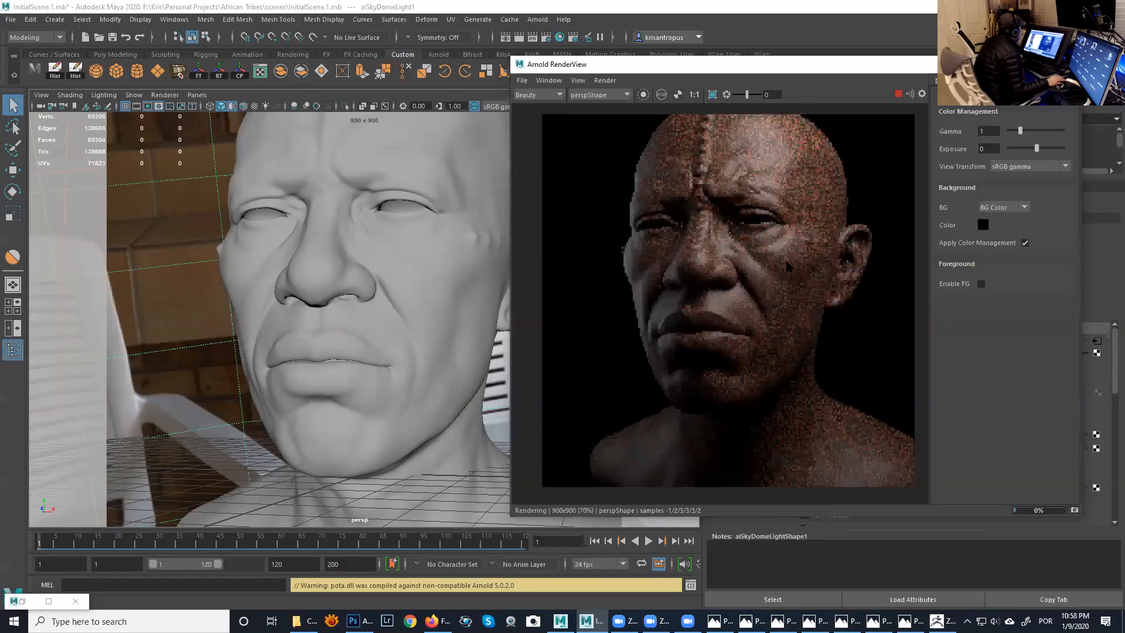
- Return to Maya and examine the displacement detail around the eyes, nose and forehead in the Arnold render
{"action": "scroll", "coordinate": [735, 194], "scroll_direction": "up", "scroll_amount": 4}
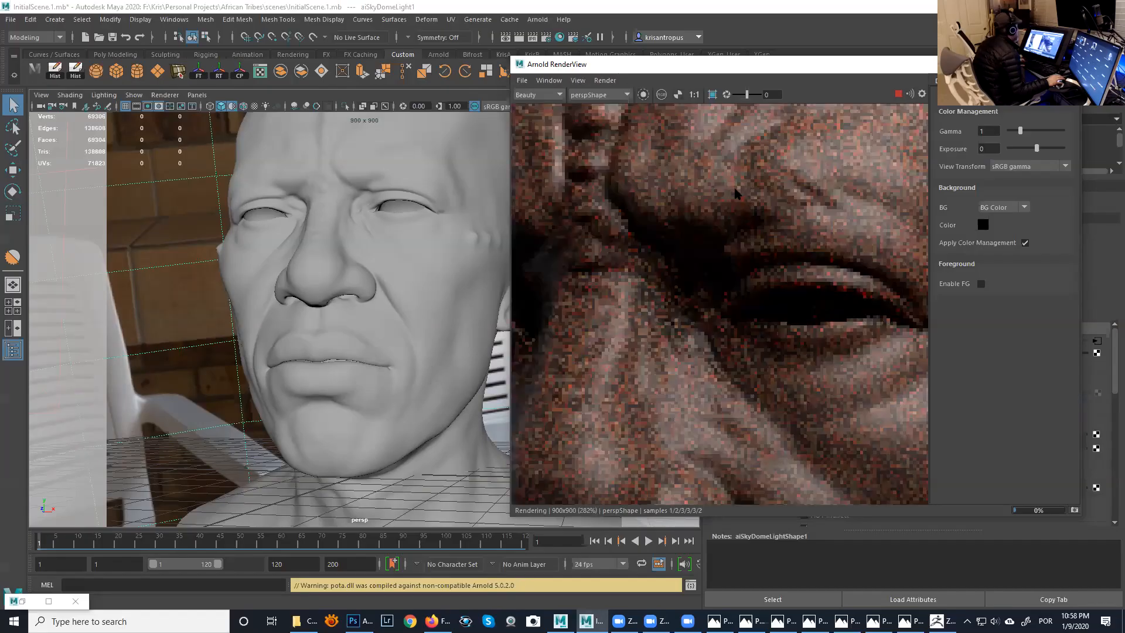
{"action": "scroll", "coordinate": [727, 202], "scroll_direction": "down", "scroll_amount": 2}
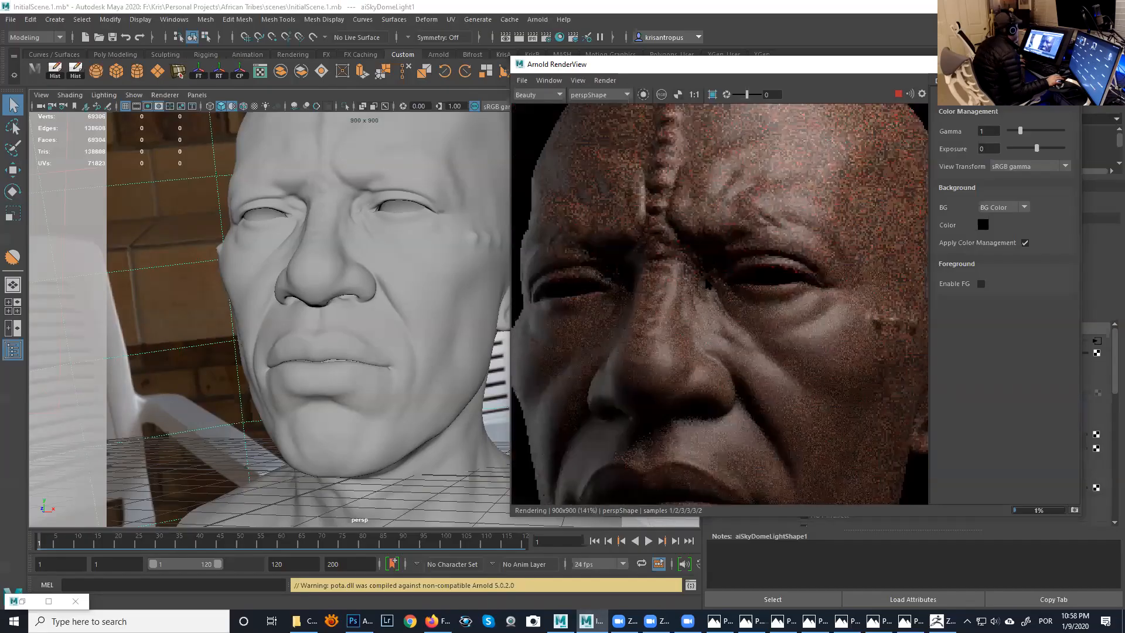
{"action": "middle_click_drag", "start_coordinate": [708, 284], "coordinate": [695, 348]}
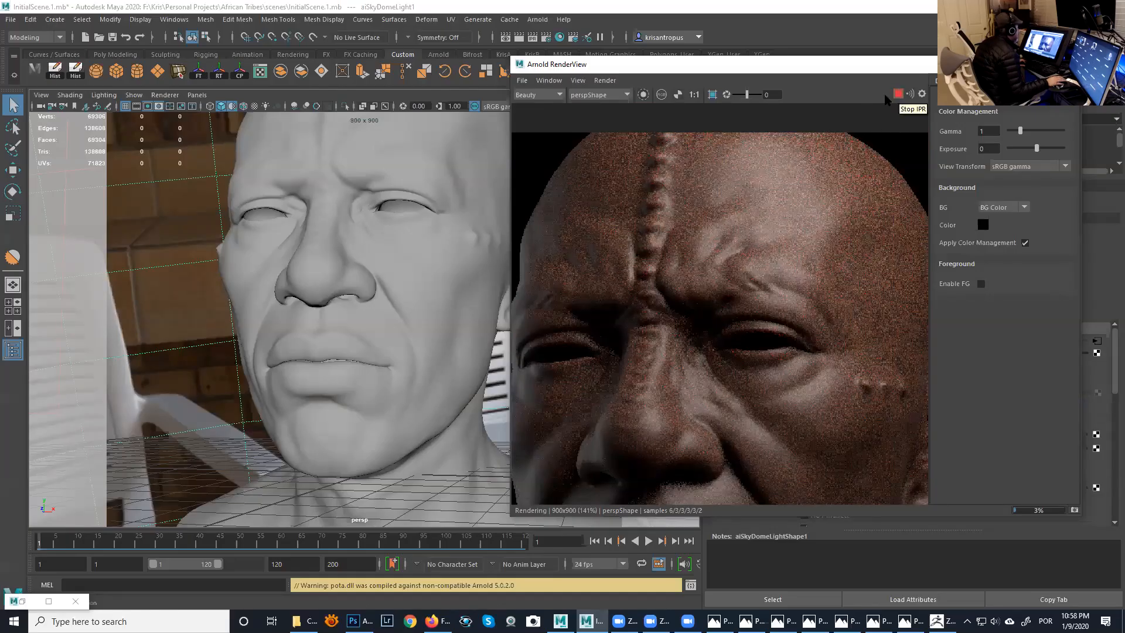
- Limit the render to a tall crop region over the forehead's central scar line and examine its bumps up close
{"action": "left_click", "coordinate": [712, 94]}
{"action": "left_click_drag", "start_coordinate": [673, 248], "coordinate": [682, 282]}
{"action": "scroll", "coordinate": [670, 235], "scroll_direction": "up", "scroll_amount": 2}
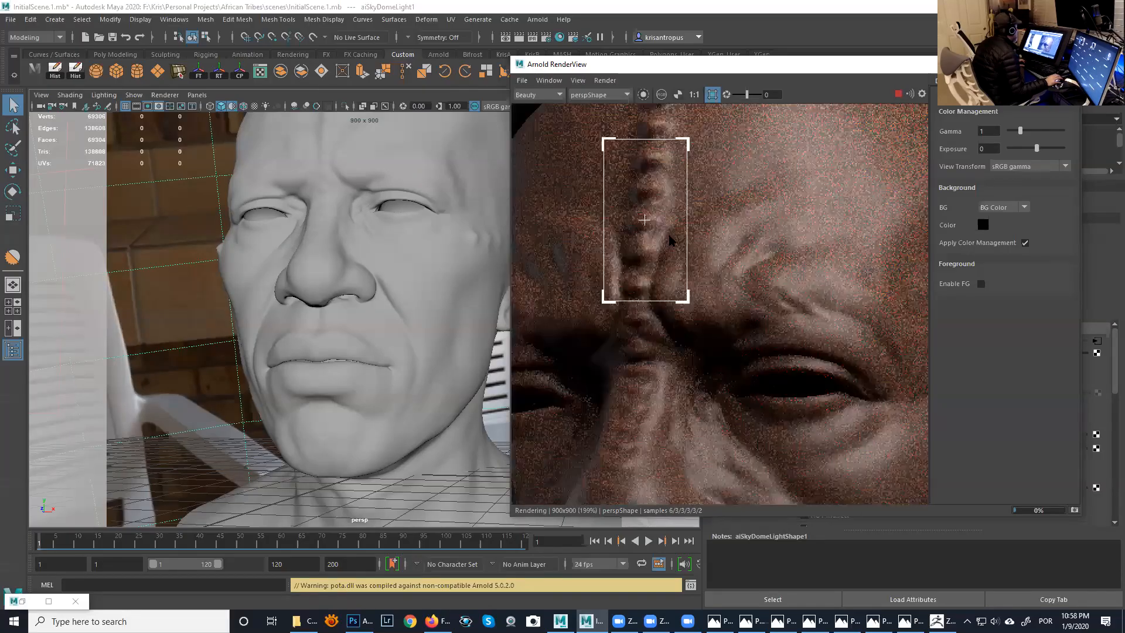
{"action": "scroll", "coordinate": [670, 238], "scroll_direction": "up", "scroll_amount": 2}
{"action": "middle_click_drag", "start_coordinate": [669, 213], "coordinate": [717, 272]}
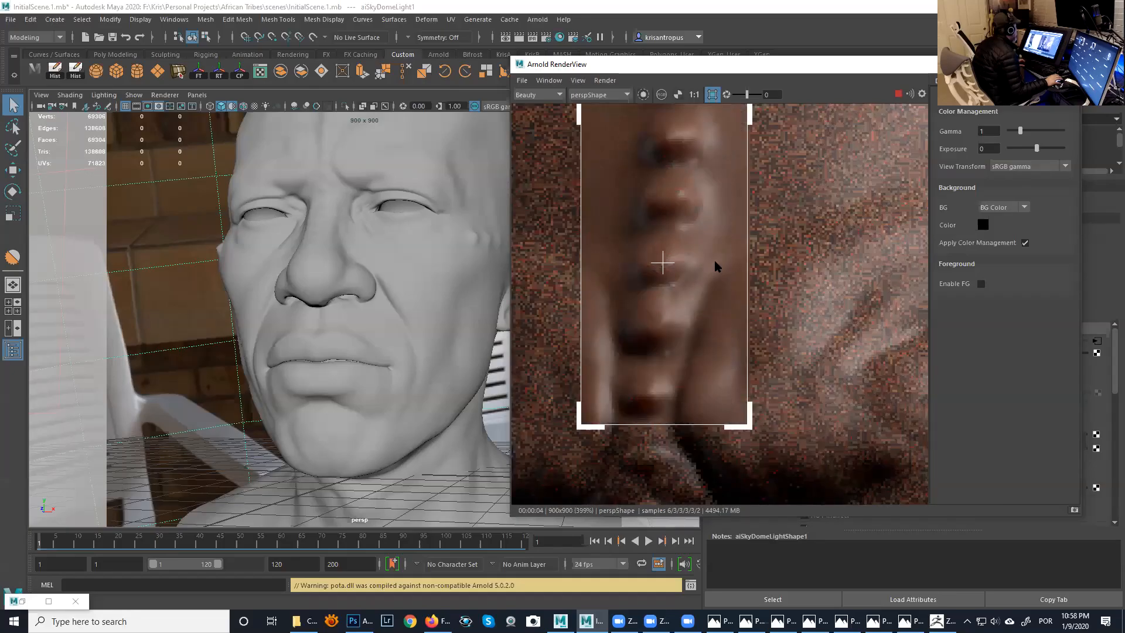
{"action": "scroll", "coordinate": [714, 258], "scroll_direction": "down", "scroll_amount": 1}
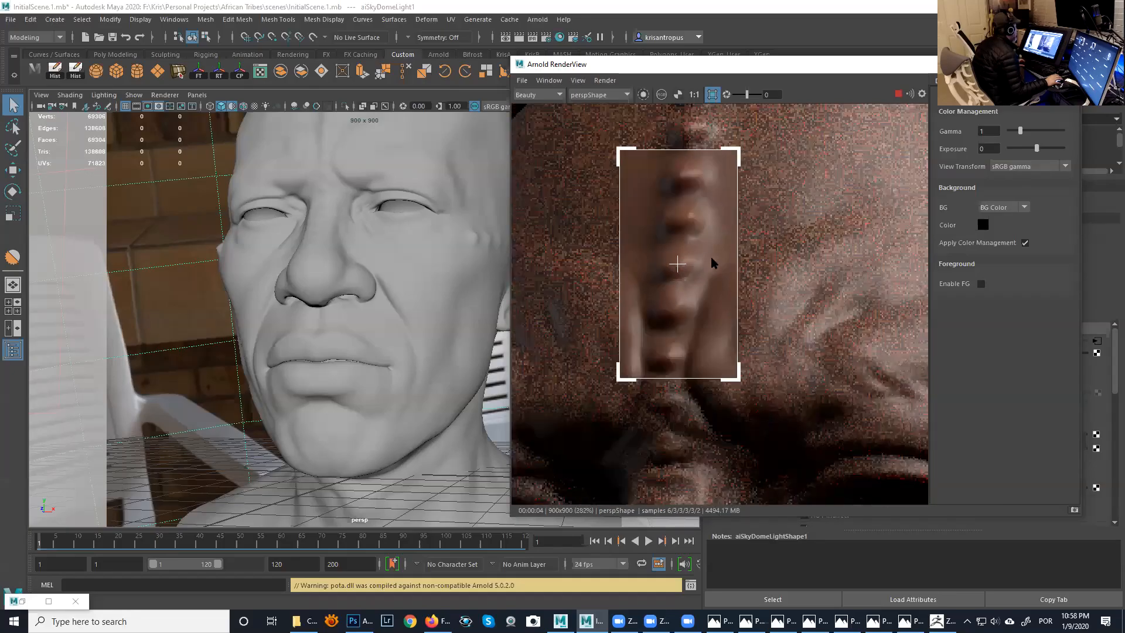
- Store a snapshot of the current render and stop the interactive rendering
{"action": "left_click", "coordinate": [578, 80]}
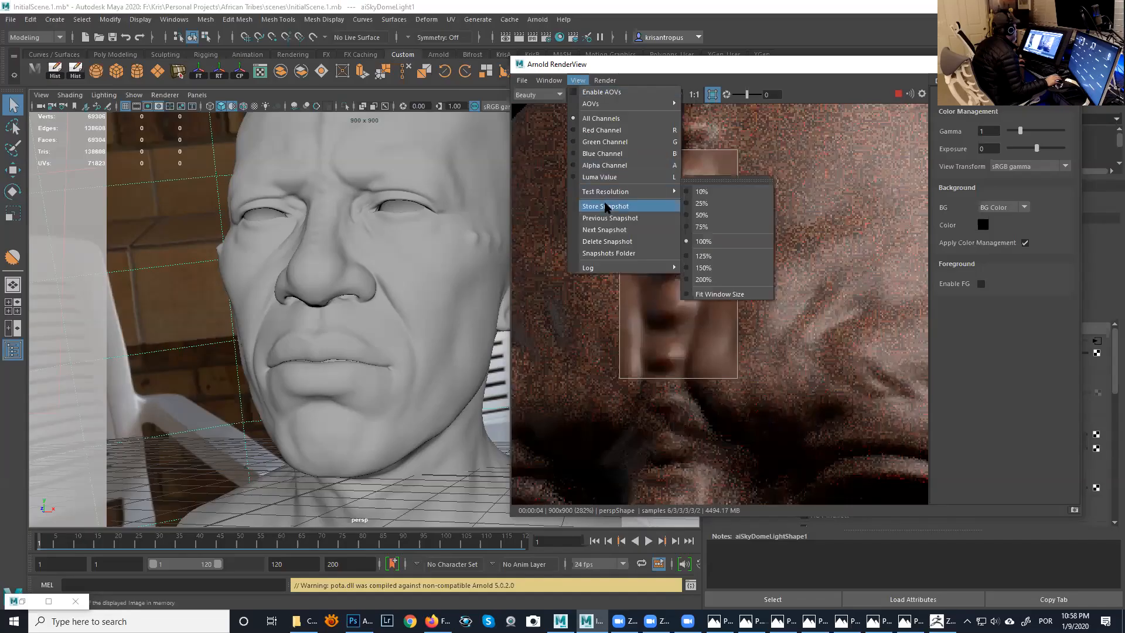
{"action": "left_click", "coordinate": [607, 206]}
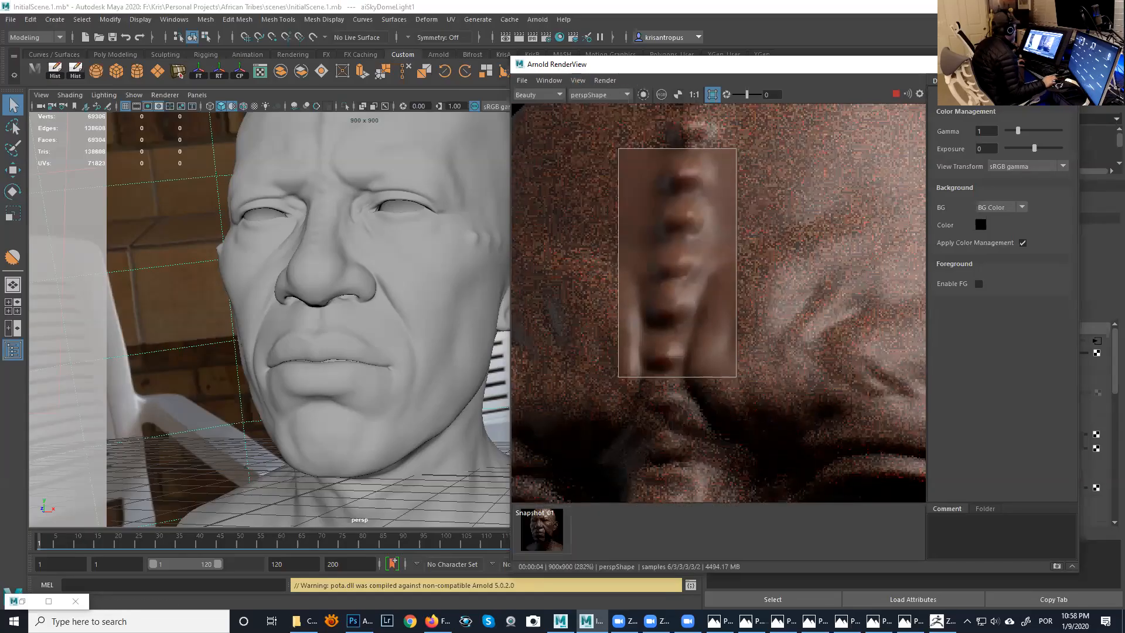
{"action": "left_click", "coordinate": [896, 94]}
- Select the head mesh and show its Arnold subdivision and displacement attributes, with the RenderView moved off the Attribute Editor
{"action": "left_click", "coordinate": [420, 238]}
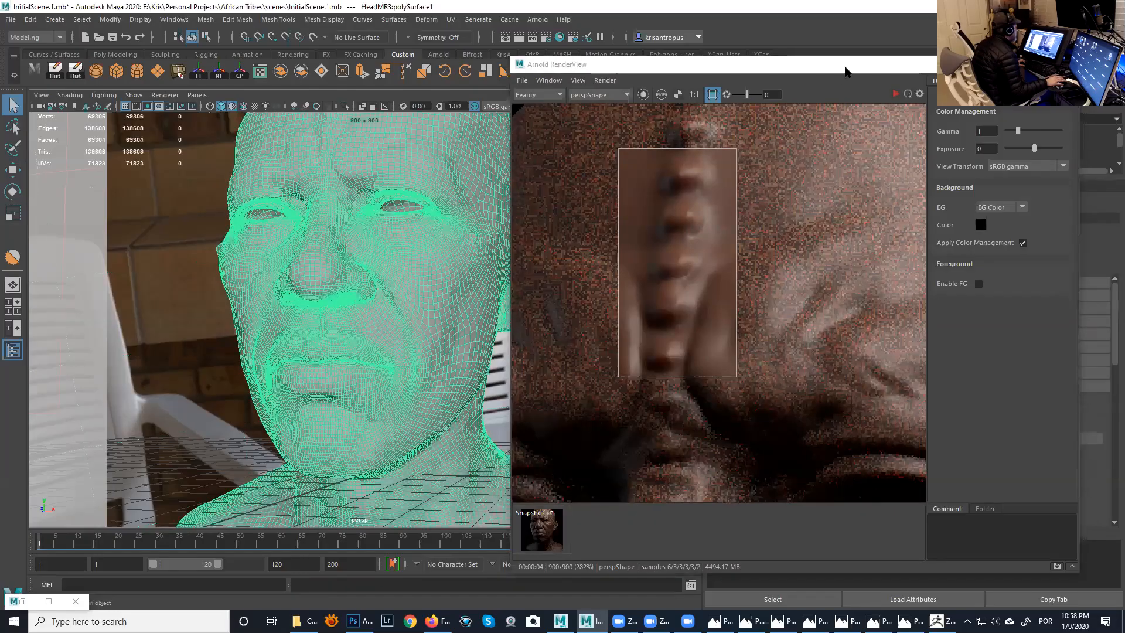
{"action": "left_click_drag", "start_coordinate": [846, 71], "coordinate": [457, 84]}
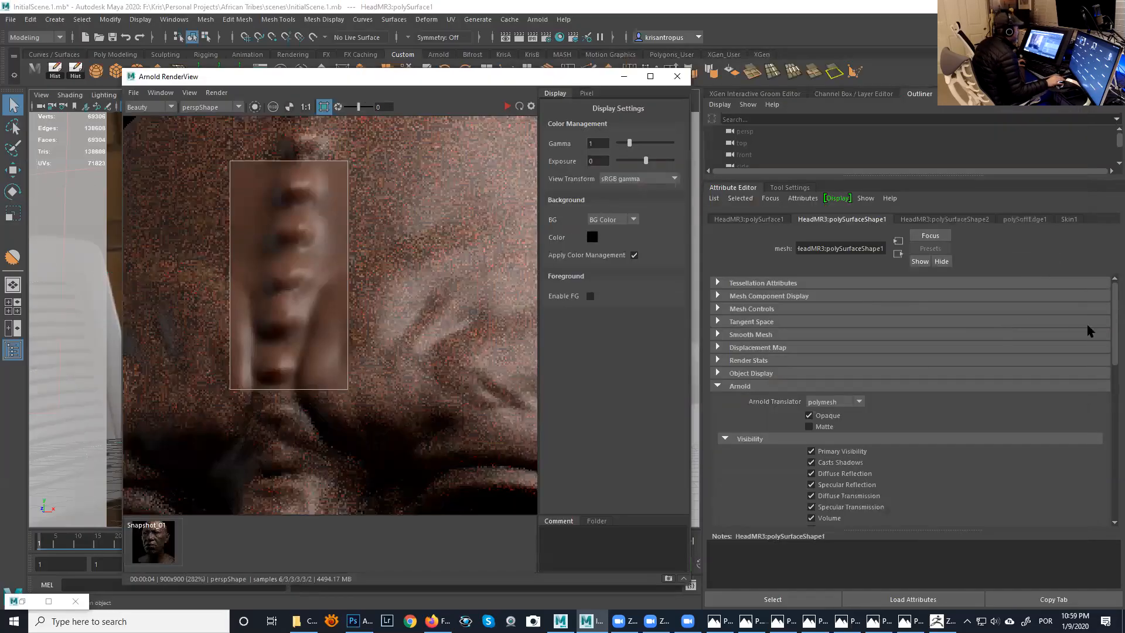
{"action": "left_click_drag", "start_coordinate": [1115, 332], "coordinate": [1113, 440]}
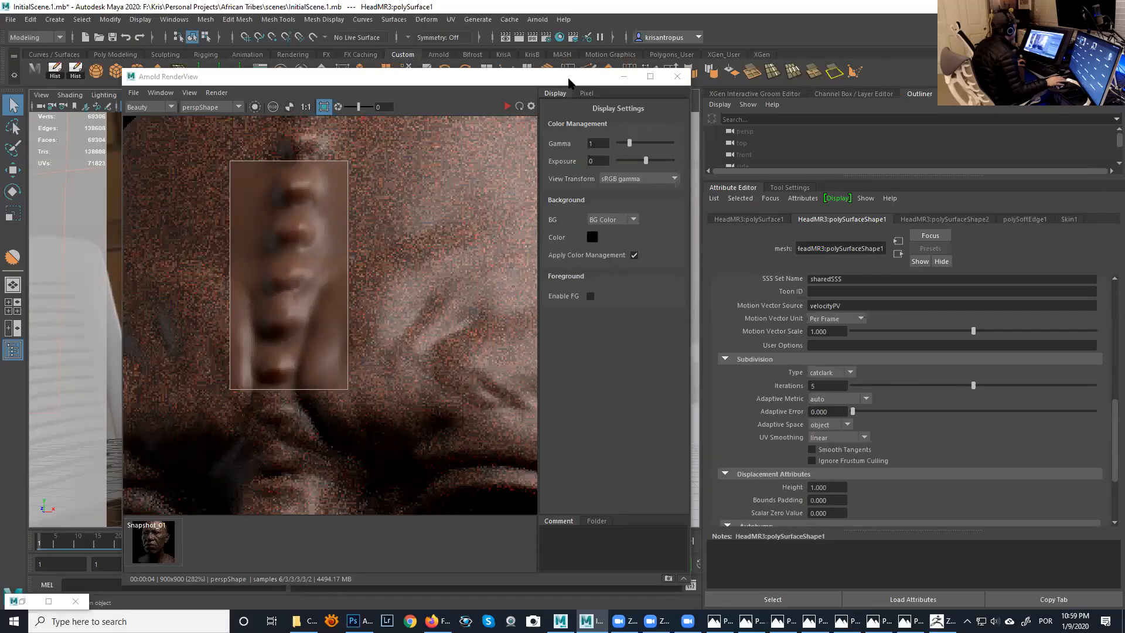
- Zoom out on the Arnold render until the whole head is in view, and close the RenderView window
{"action": "left_click_drag", "start_coordinate": [569, 82], "coordinate": [743, 69]}
{"action": "left_click", "coordinate": [682, 94]}
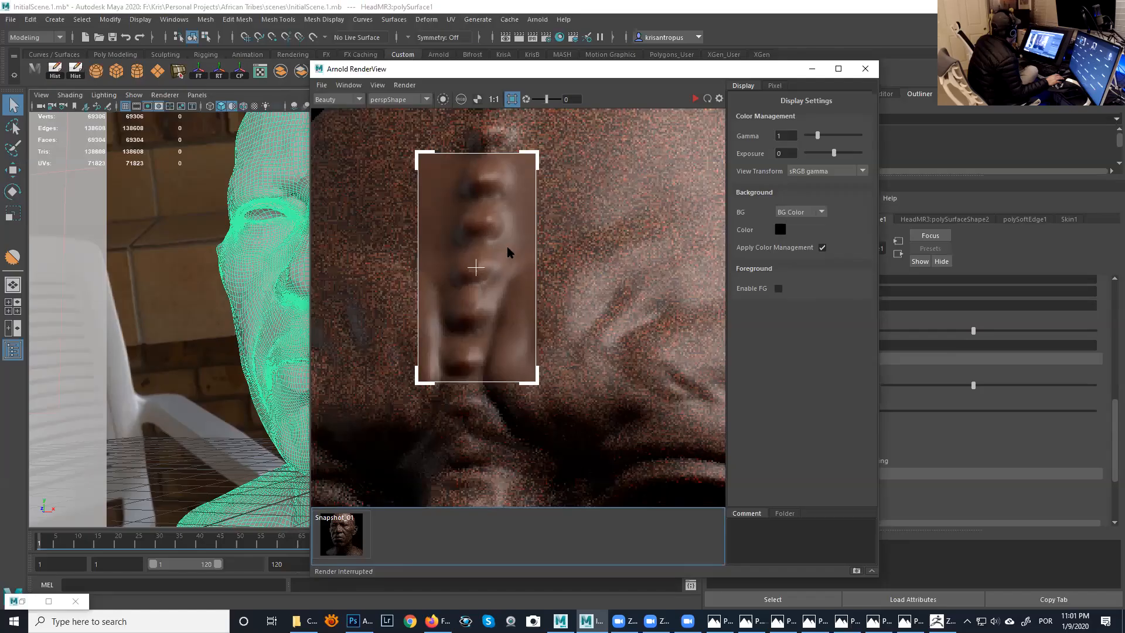
{"action": "scroll", "coordinate": [567, 258], "scroll_direction": "down", "scroll_amount": 2}
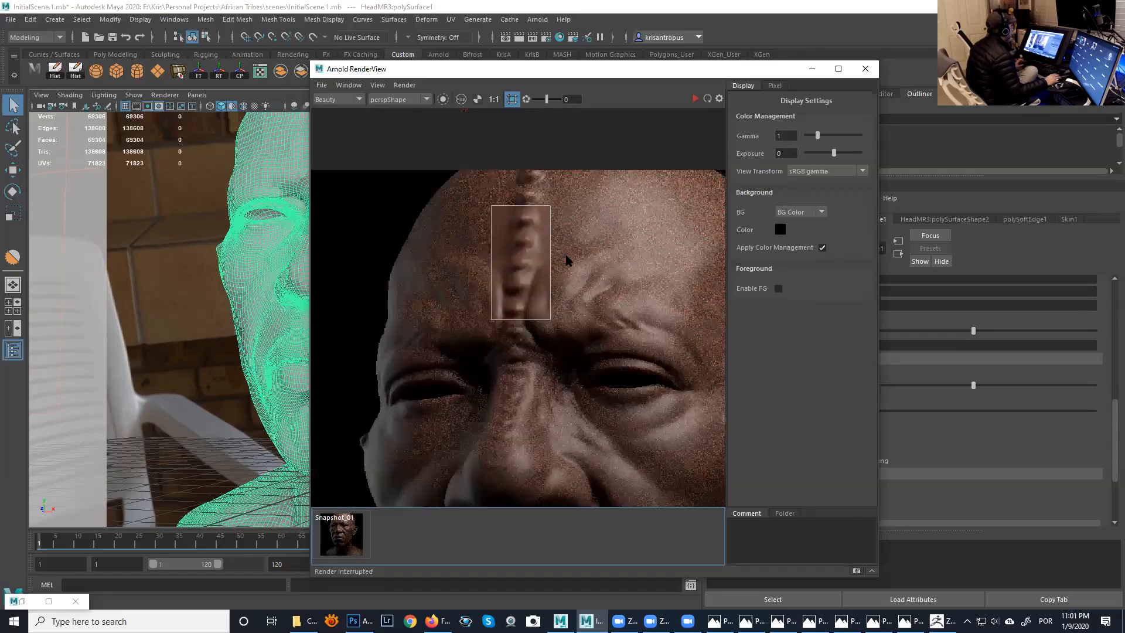
{"action": "scroll", "coordinate": [566, 258], "scroll_direction": "down", "scroll_amount": 2}
{"action": "scroll", "coordinate": [554, 205], "scroll_direction": "up", "scroll_amount": 1}
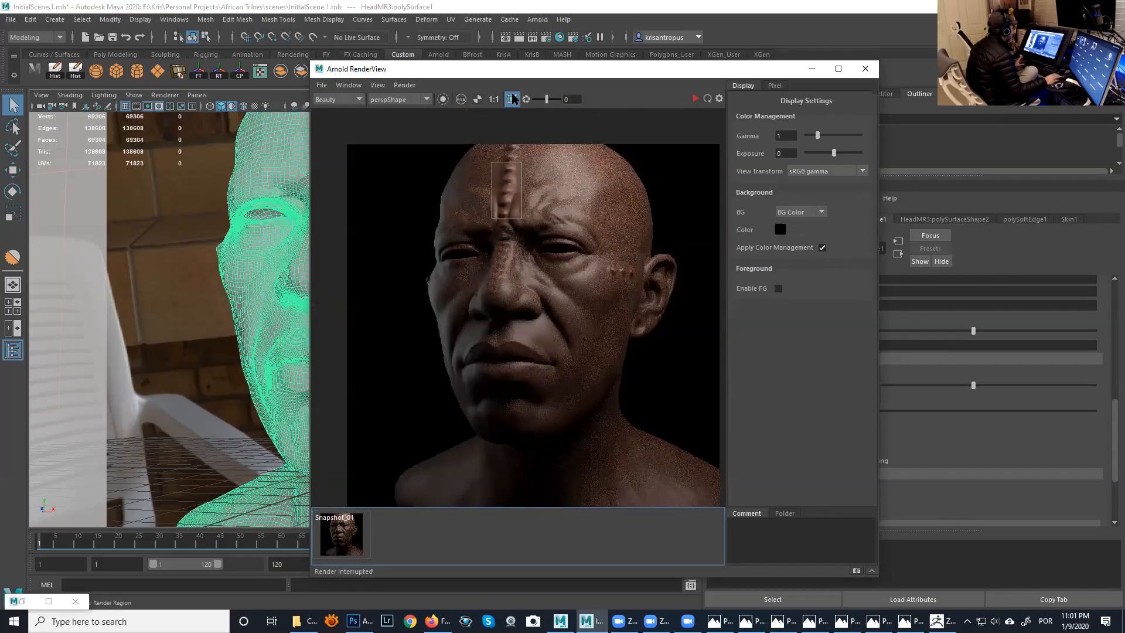
{"action": "left_click", "coordinate": [865, 68]}
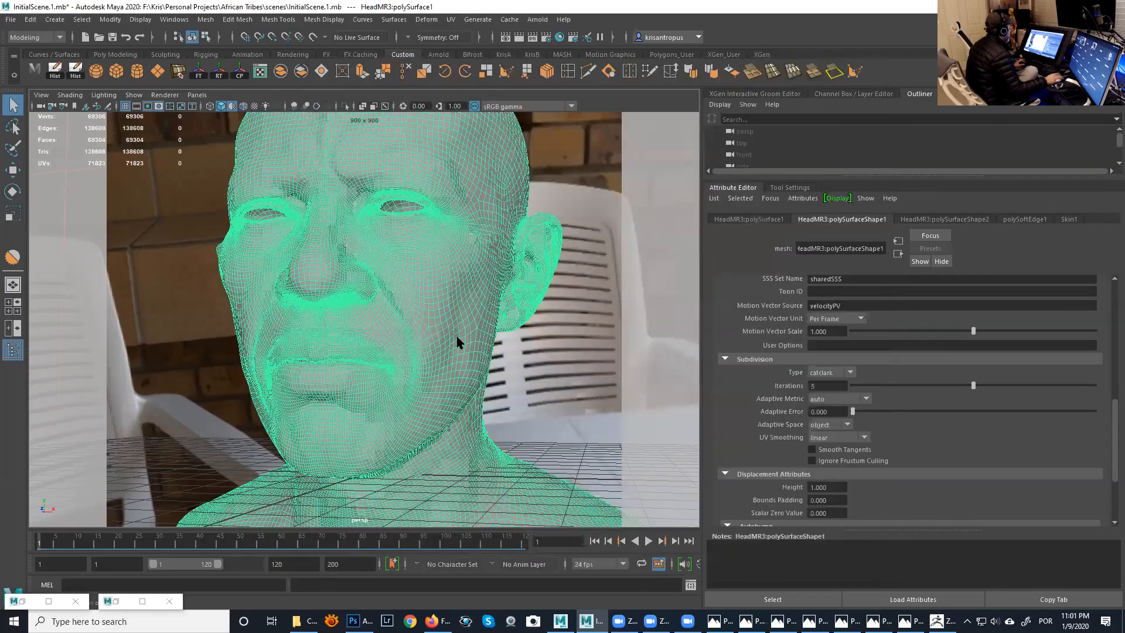
- Switch to ZBrush, frame the head from the front and set it one subdivision level below the highest
{"action": "left_click", "coordinate": [938, 621]}
{"action": "key", "text": "f"}
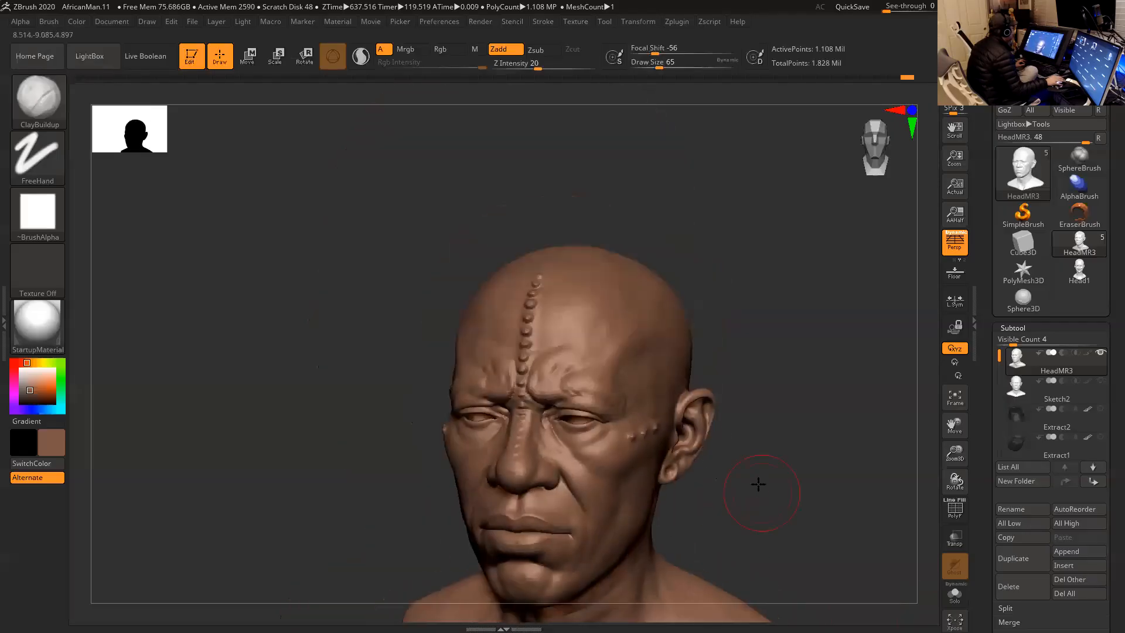
{"action": "left_click_drag", "start_coordinate": [759, 482], "coordinate": [691, 404]}
{"action": "key", "text": "shift+d"}
{"action": "key", "text": "shift+d"}
{"action": "key", "text": "shift+d"}
{"action": "left_click_drag", "start_coordinate": [645, 346], "coordinate": [693, 339]}
{"action": "key", "text": "d"}
{"action": "key", "text": "d"}
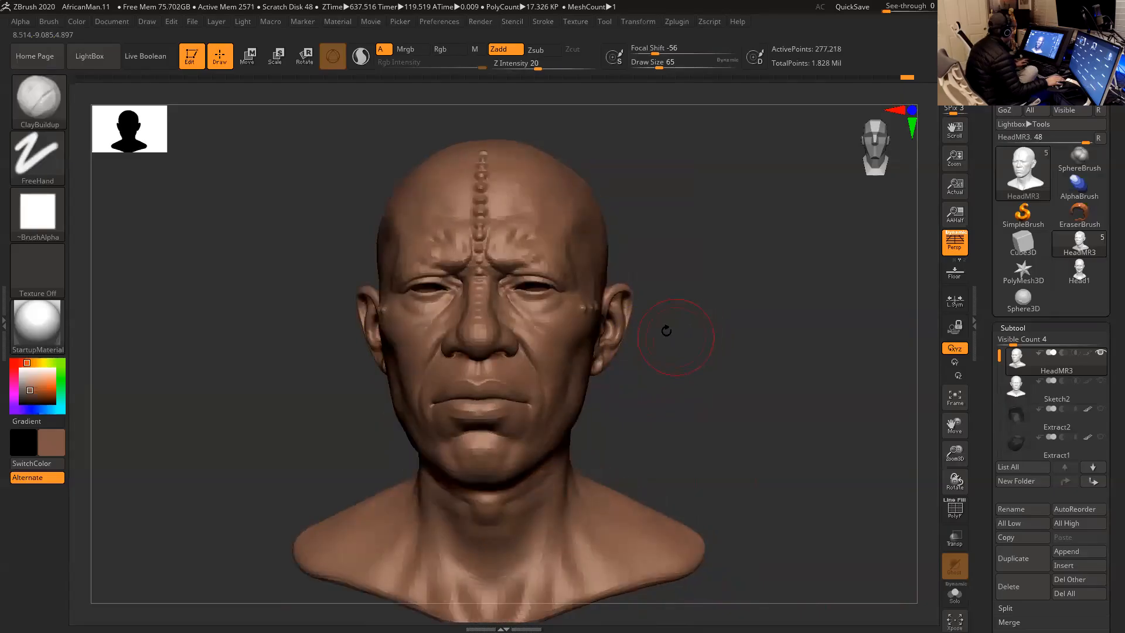
- Flatten and widen the top of the skull using the Move brush with a draw size of 257
{"action": "key", "text": "space"}
{"action": "left_click_drag", "start_coordinate": [622, 304], "coordinate": [638, 304]}
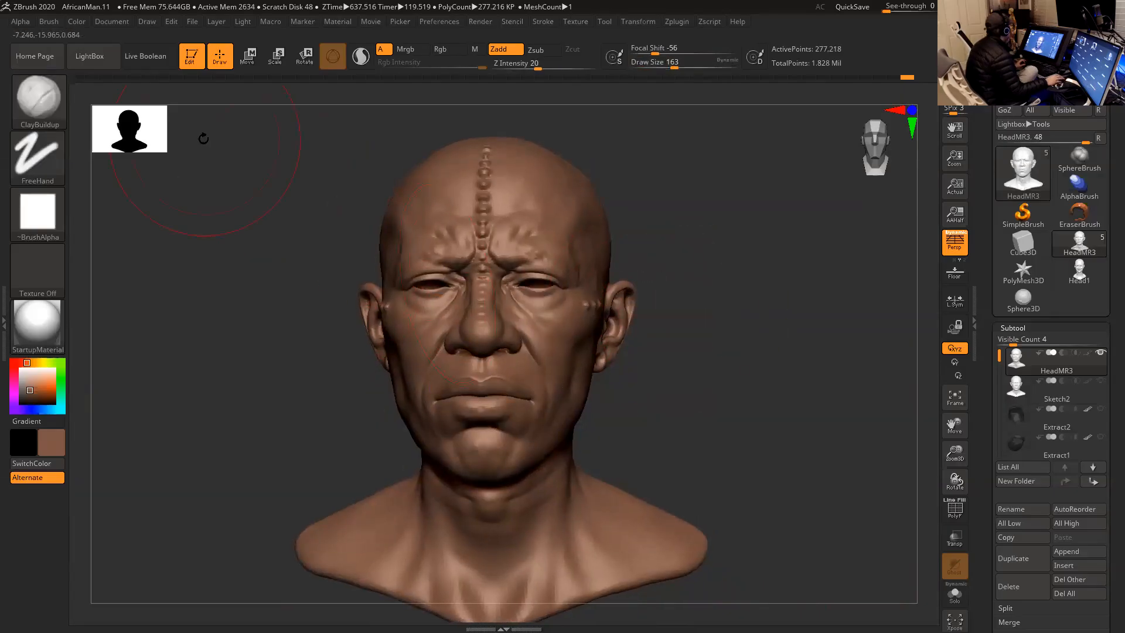
{"action": "left_click", "coordinate": [52, 109]}
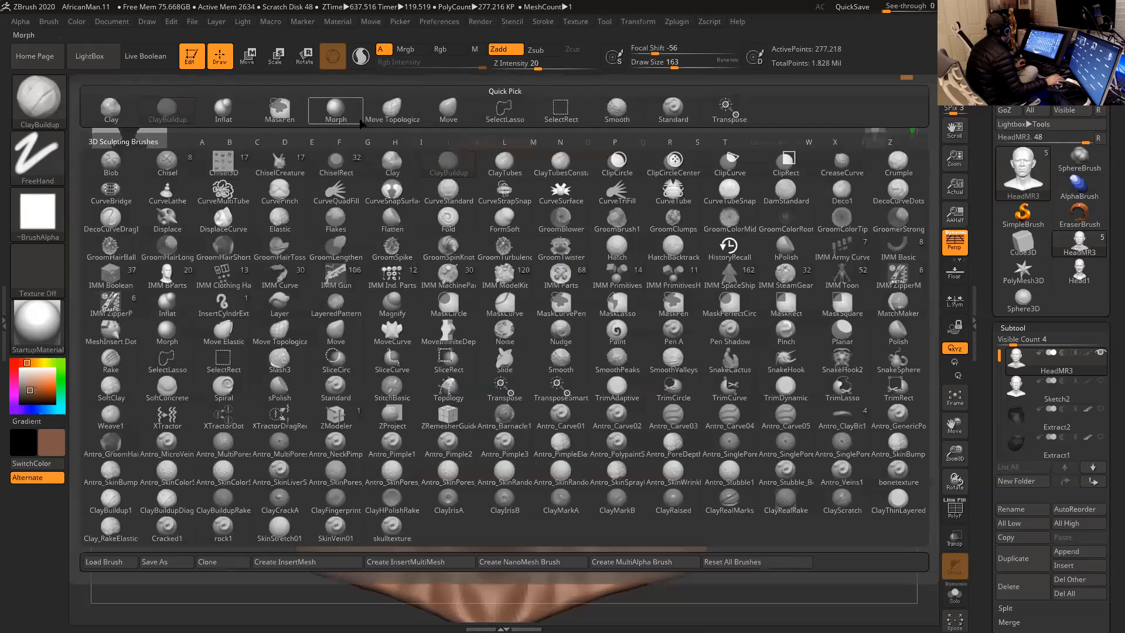
{"action": "left_click", "coordinate": [449, 109]}
{"action": "key", "text": "space"}
{"action": "left_click_drag", "start_coordinate": [566, 204], "coordinate": [641, 145]}
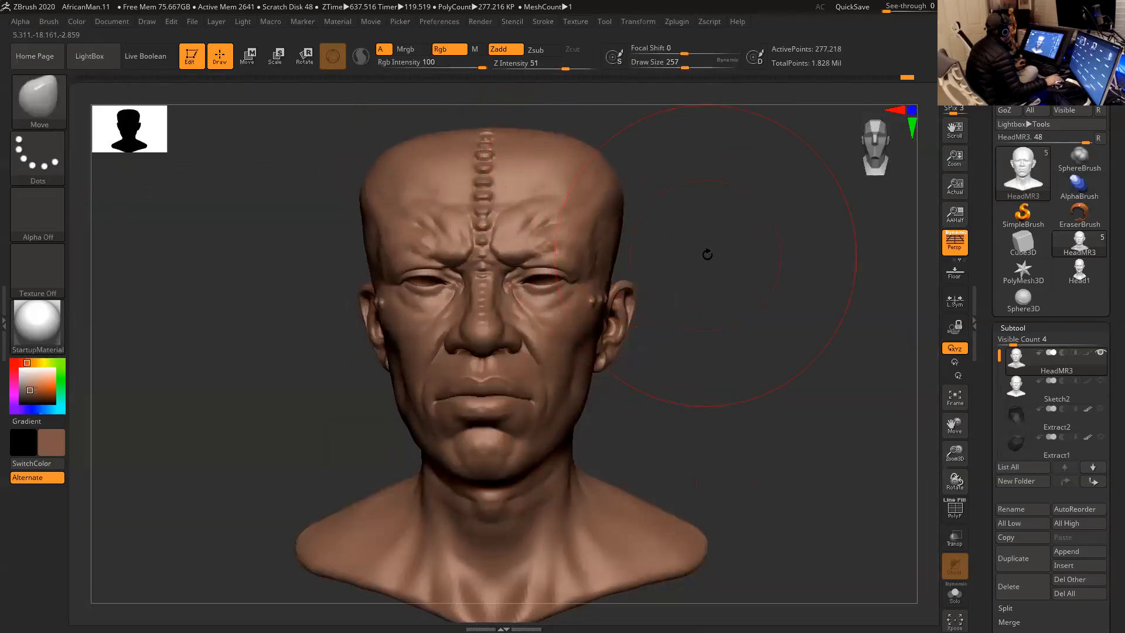
{"action": "left_click_drag", "start_coordinate": [706, 251], "coordinate": [676, 240]}
{"action": "left_click_drag", "start_coordinate": [730, 218], "coordinate": [739, 279]}
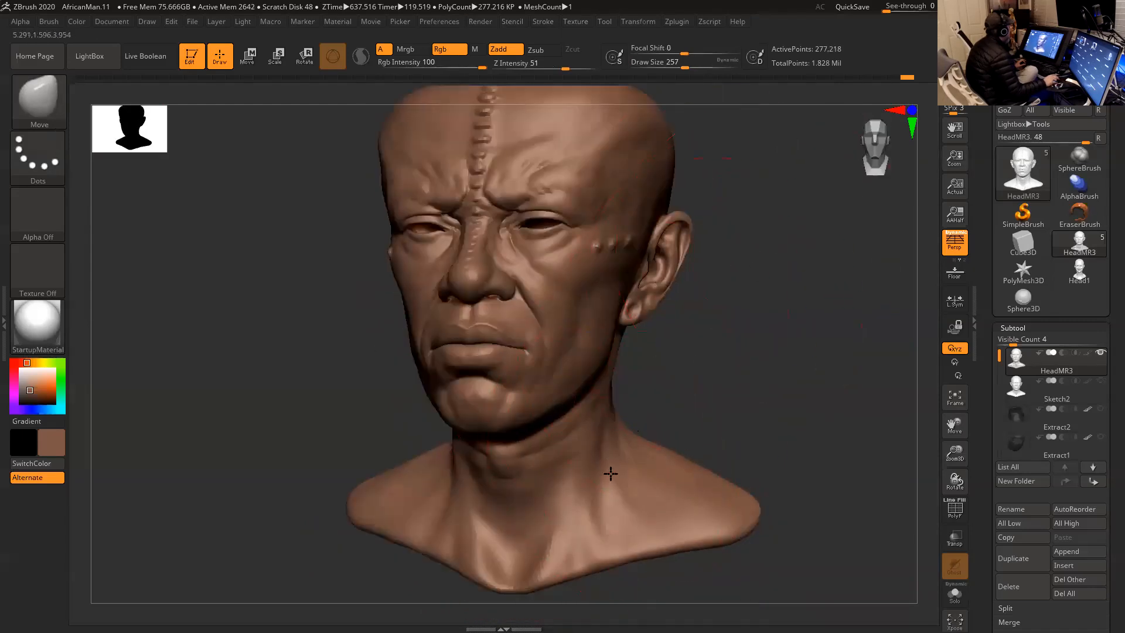
- Adjust the deformed face from several angles and reduce the Move brush's draw size to 182
{"action": "left_click_drag", "start_coordinate": [741, 357], "coordinate": [657, 355]}
{"action": "left_click_drag", "start_coordinate": [434, 358], "coordinate": [412, 361]}
{"action": "left_click_drag", "start_coordinate": [760, 319], "coordinate": [815, 320]}
{"action": "key", "text": "space"}
{"action": "left_click_drag", "start_coordinate": [458, 329], "coordinate": [492, 338]}
{"action": "left_click_drag", "start_coordinate": [641, 334], "coordinate": [673, 332]}
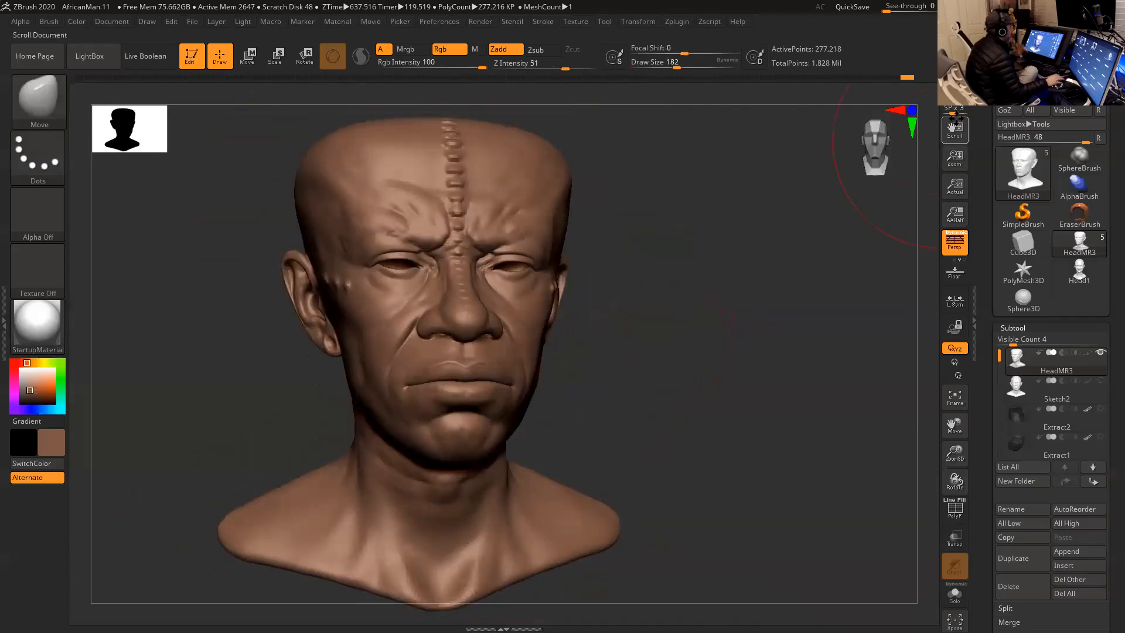
- Lower the deformed head to the subdivision level that matches the Maya mesh, with 69,306 points
{"action": "key", "text": "shift+d"}
{"action": "key", "text": "shift+d"}
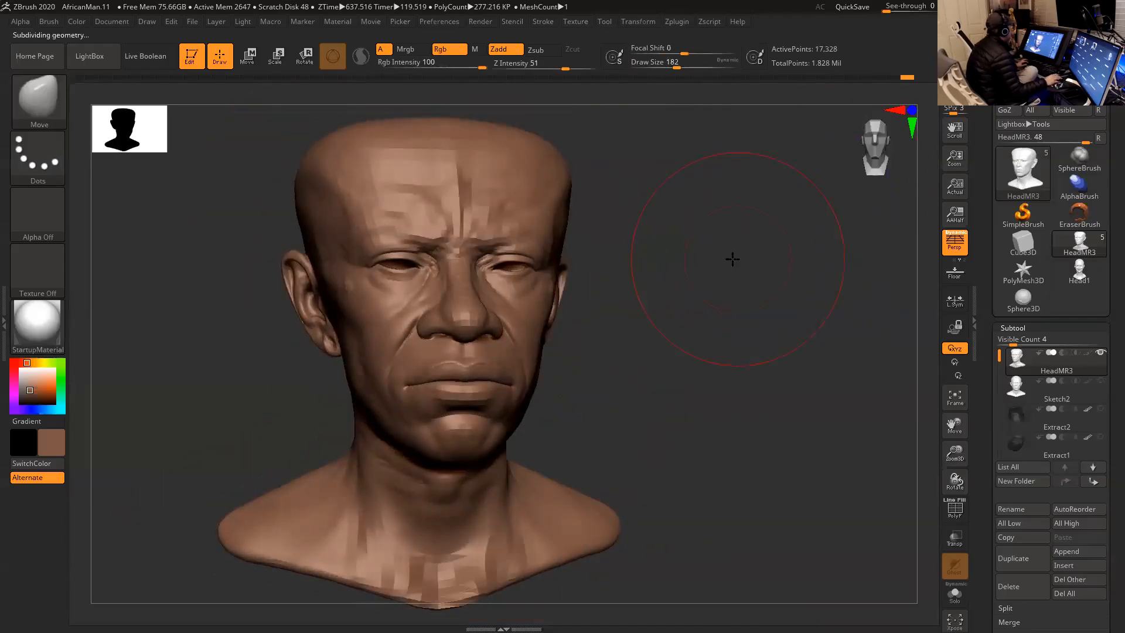
{"action": "key", "text": "d"}
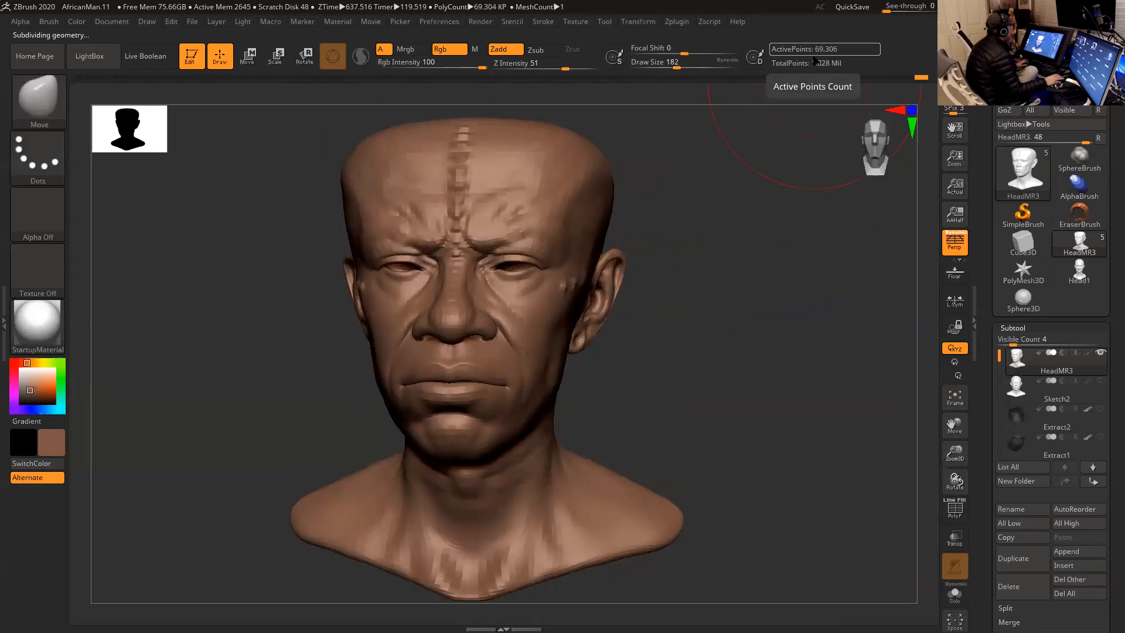
- Export the deformed head as HeadMR3Deformation.OBJ into the African Tribes project's OBJ folder
{"action": "left_click", "coordinate": [1078, 82]}
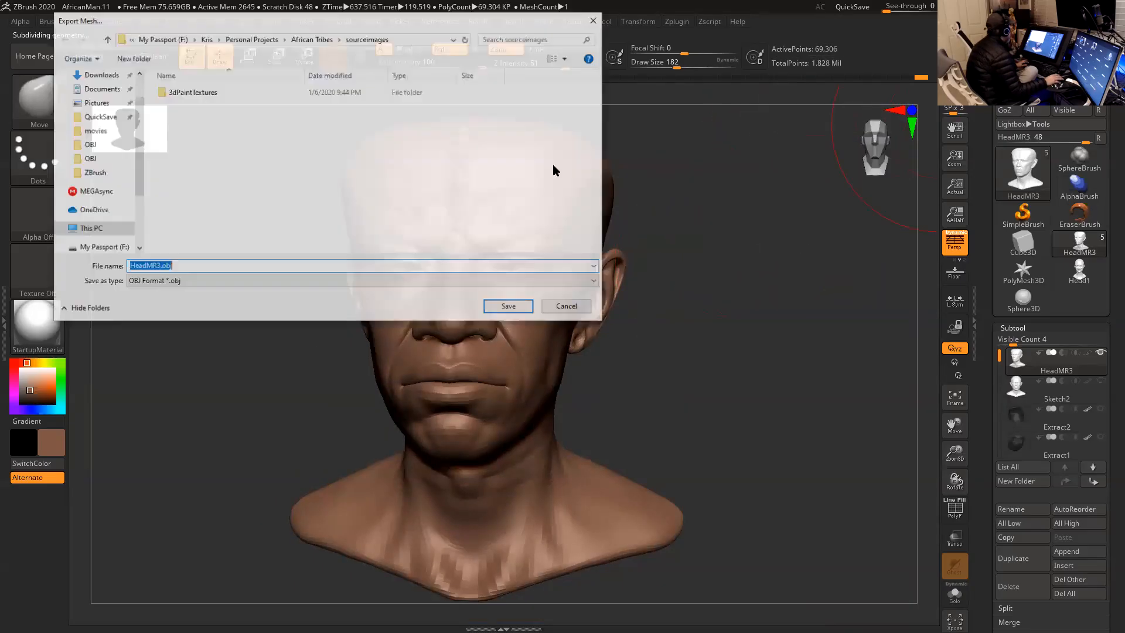
{"action": "left_click", "coordinate": [312, 41]}
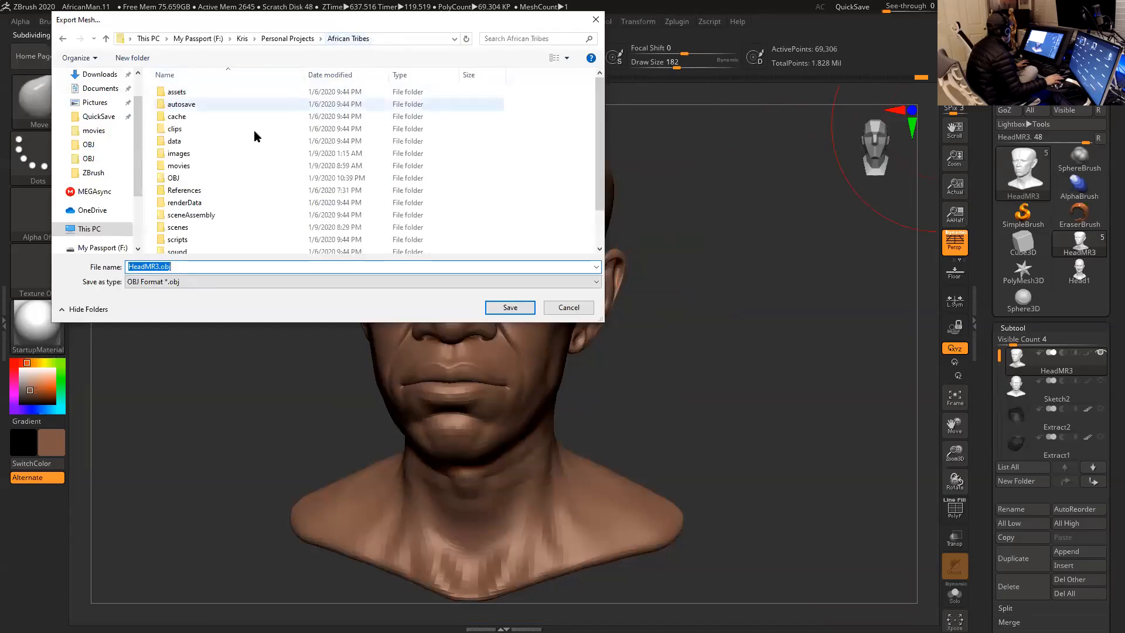
{"action": "double_click", "coordinate": [174, 177]}
{"action": "left_click", "coordinate": [441, 113]}
{"action": "left_click", "coordinate": [163, 267]}
{"action": "left_click", "coordinate": [159, 267]}
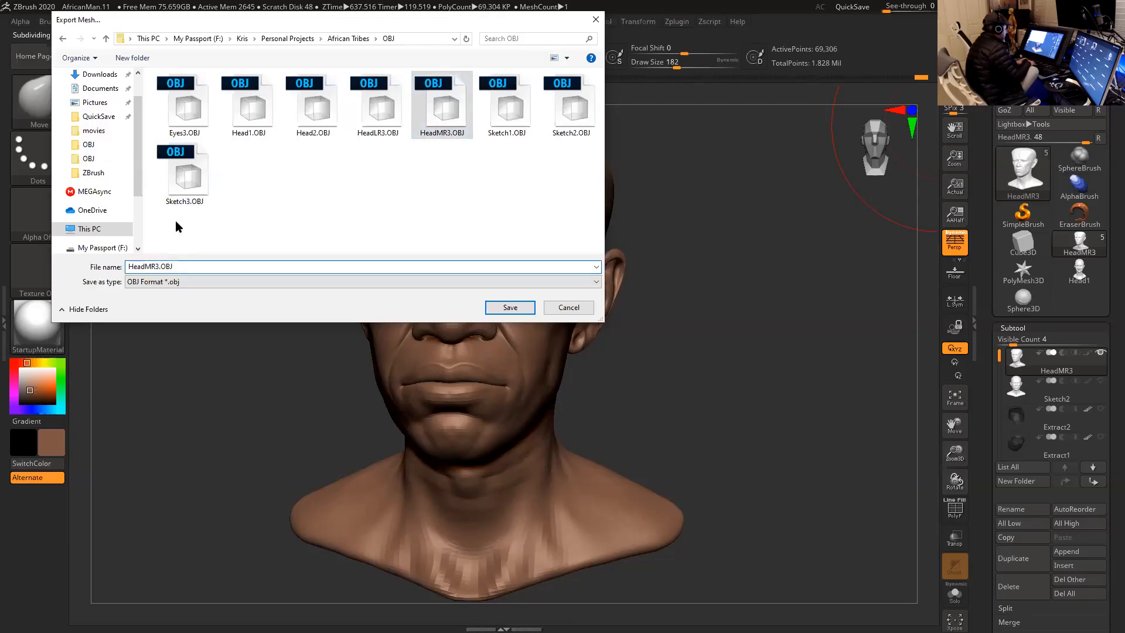
{"action": "type", "text": "Deformation"}
{"action": "left_click", "coordinate": [534, 309]}
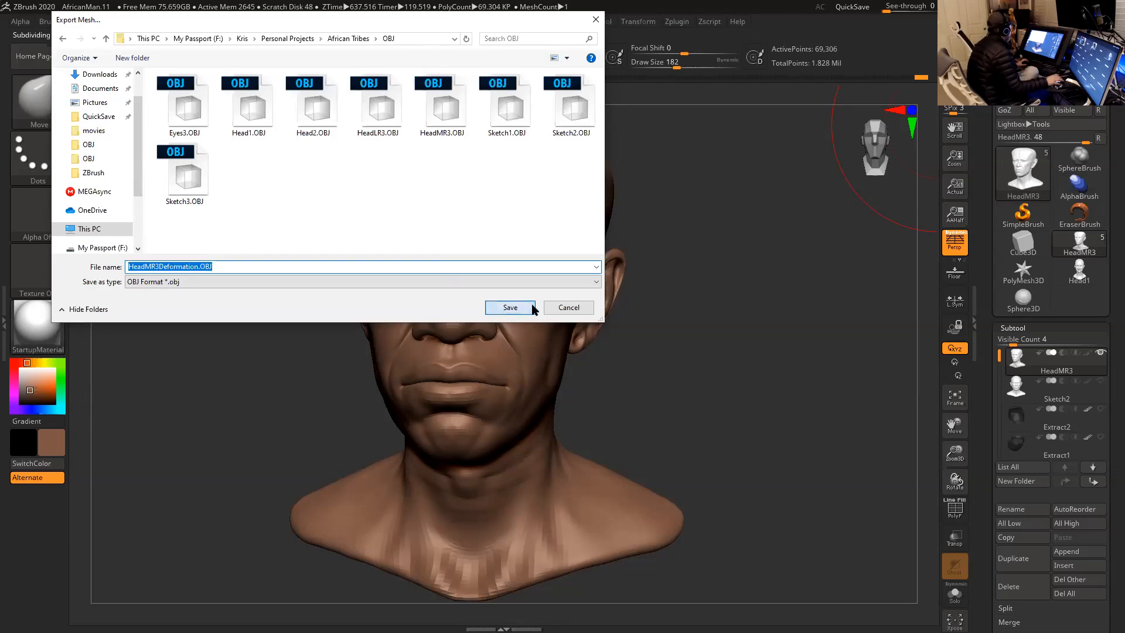
{"action": "left_click_drag", "start_coordinate": [712, 252], "coordinate": [685, 254]}
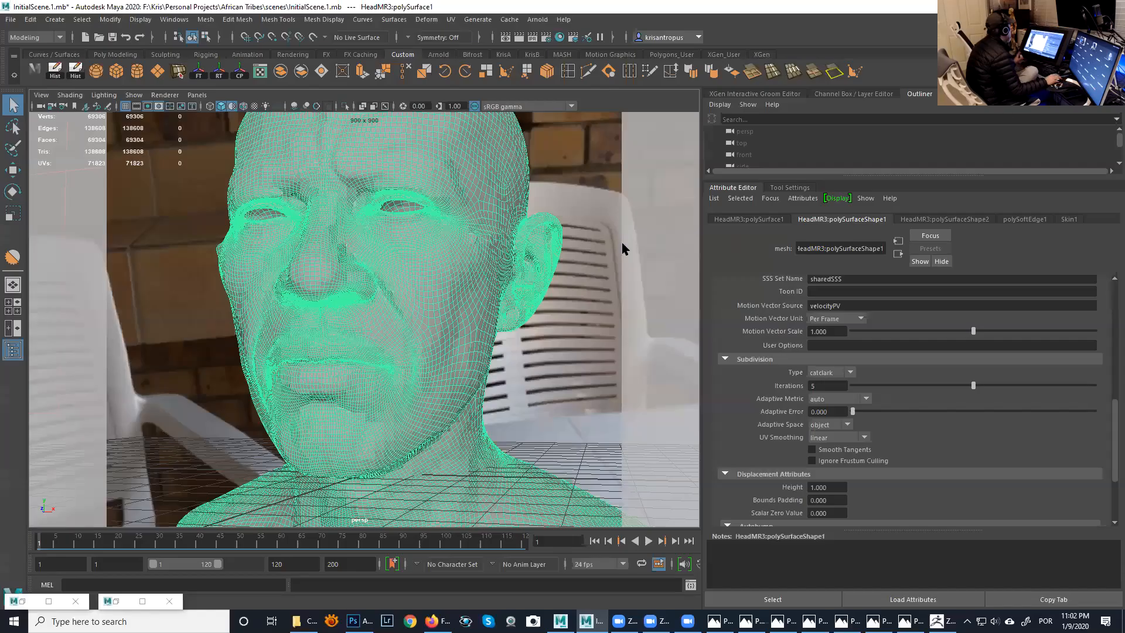
- Return to Maya and import HeadMR3Deformation.OBJ into the scene
{"action": "right_click_drag", "start_coordinate": [578, 250], "coordinate": [527, 249], "text": "alt"}
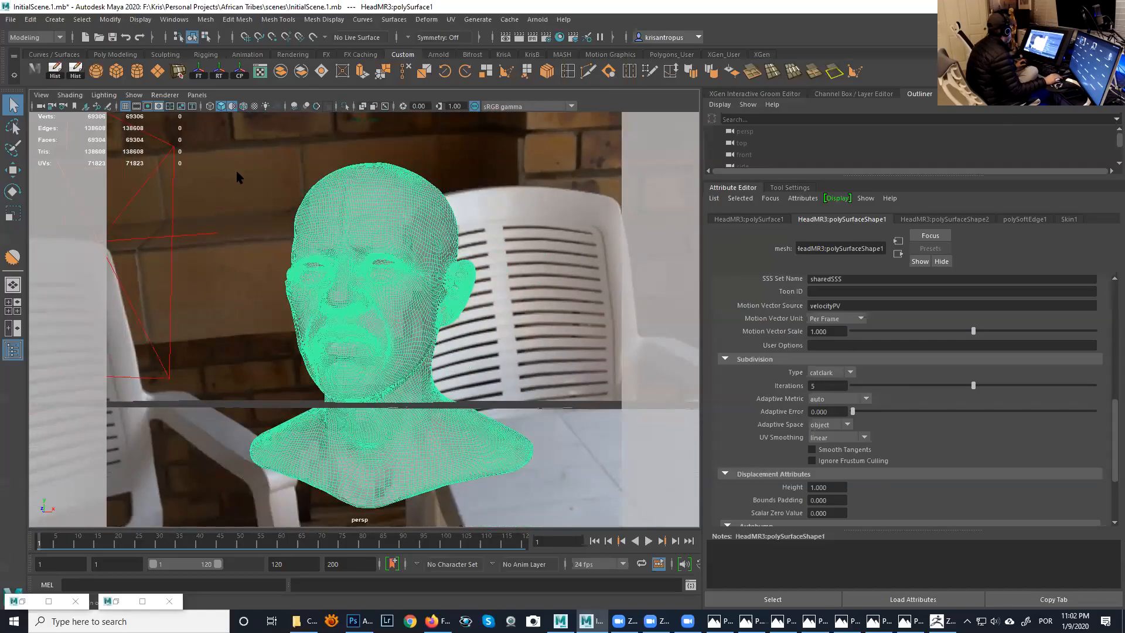
{"action": "left_click", "coordinate": [337, 204]}
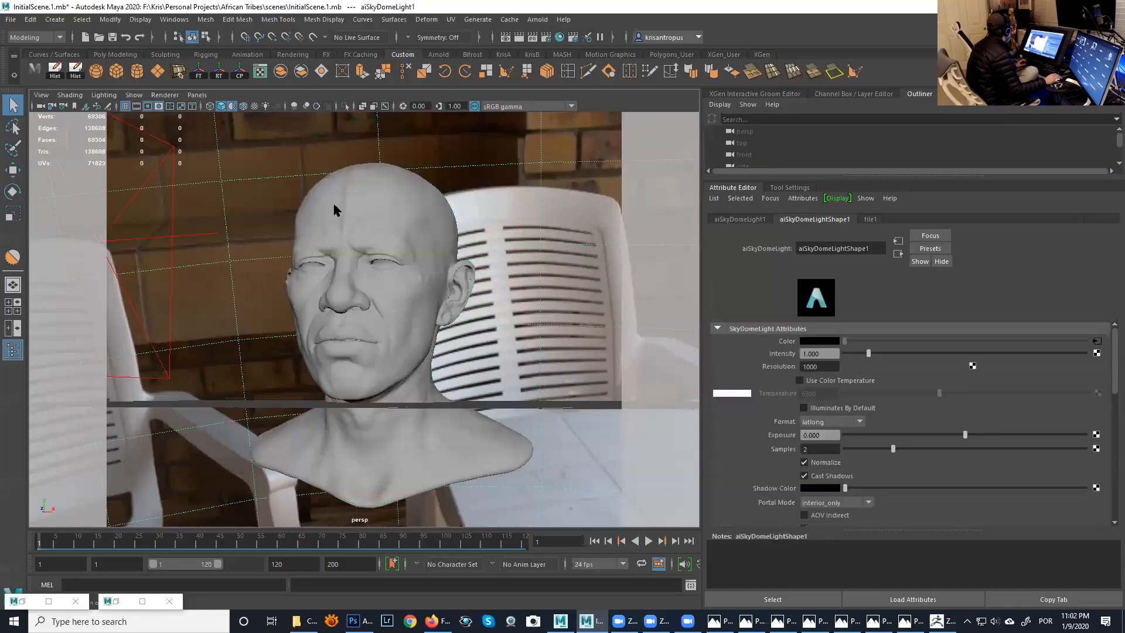
{"action": "left_click", "coordinate": [11, 19]}
{"action": "left_click", "coordinate": [69, 149]}
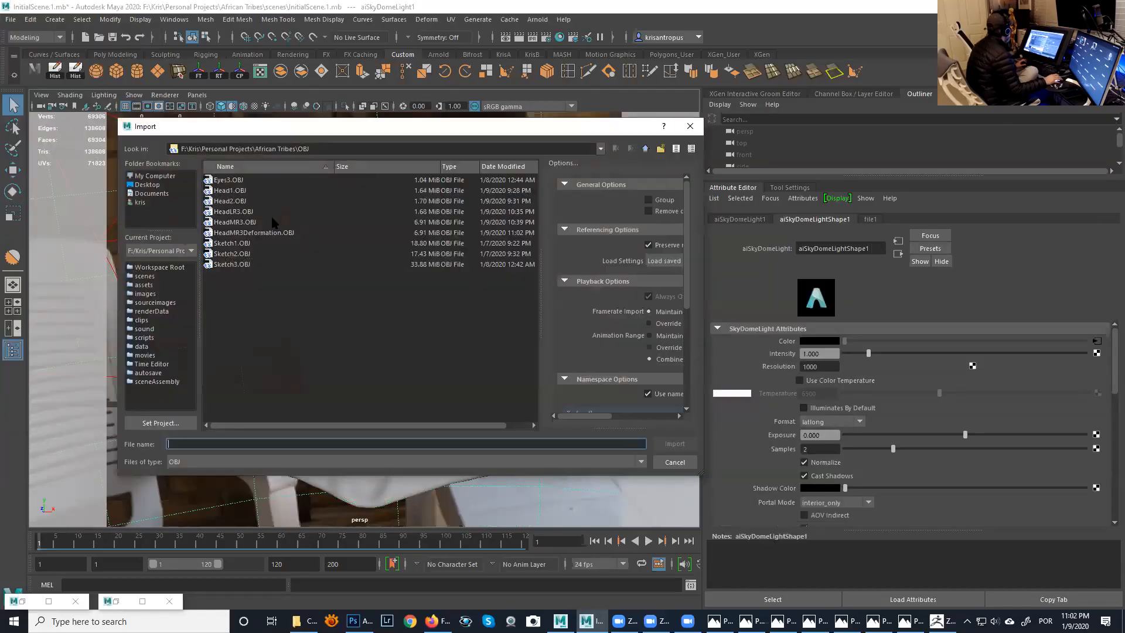
{"action": "double_click", "coordinate": [254, 233]}
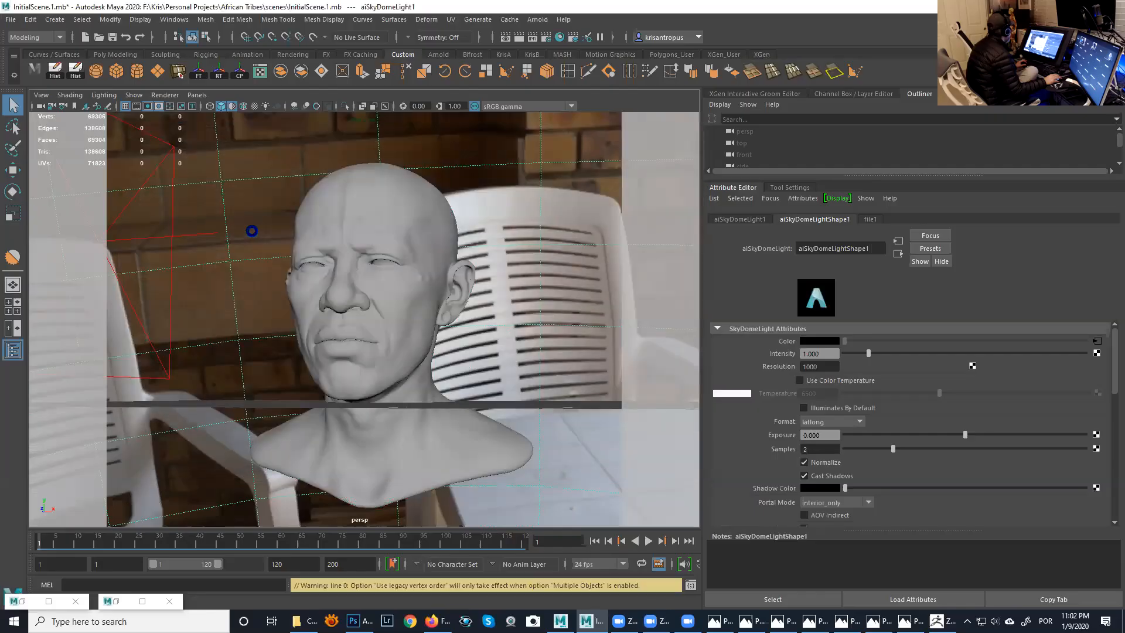
{"action": "mouse_move", "coordinate": [429, 252]}
{"action": "left_mouse_down", "text": "alt"}
{"action": "mouse_move", "coordinate": [439, 256]}
{"action": "mouse_move", "coordinate": [422, 252]}
{"action": "left_mouse_up", "text": "alt"}
{"action": "right_click_drag", "start_coordinate": [422, 252], "coordinate": [430, 260], "text": "alt"}
{"action": "middle_click_drag", "start_coordinate": [430, 260], "coordinate": [460, 319], "text": "alt"}
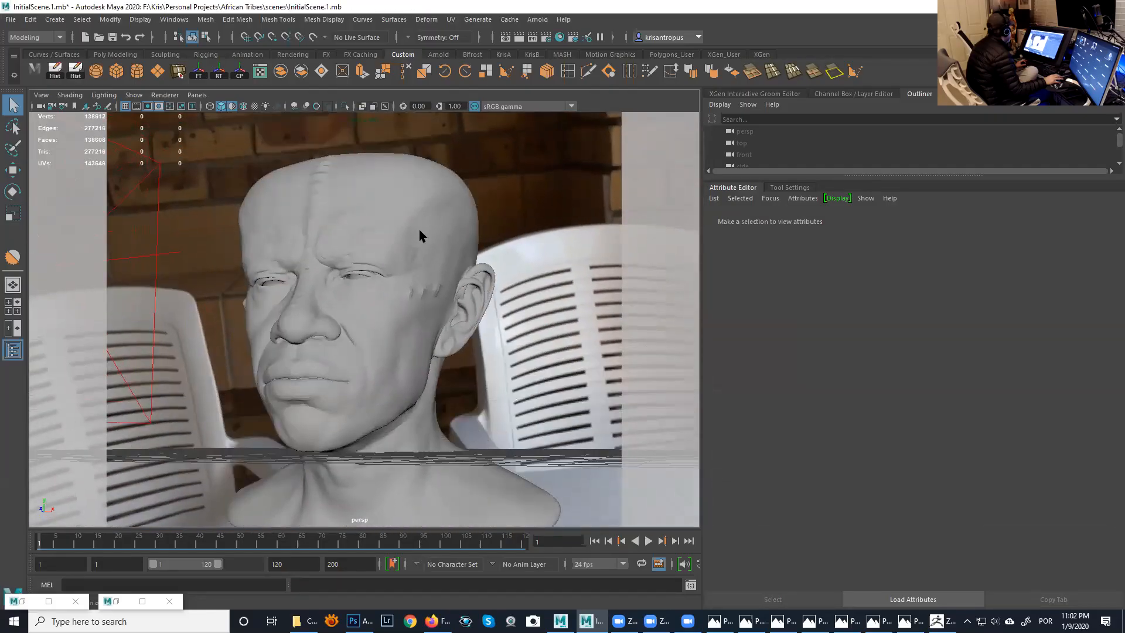
- Select the deformed head followed by the original head and create a blend shape named AAAA, using the Animation menu set
{"action": "left_click", "coordinate": [427, 198]}
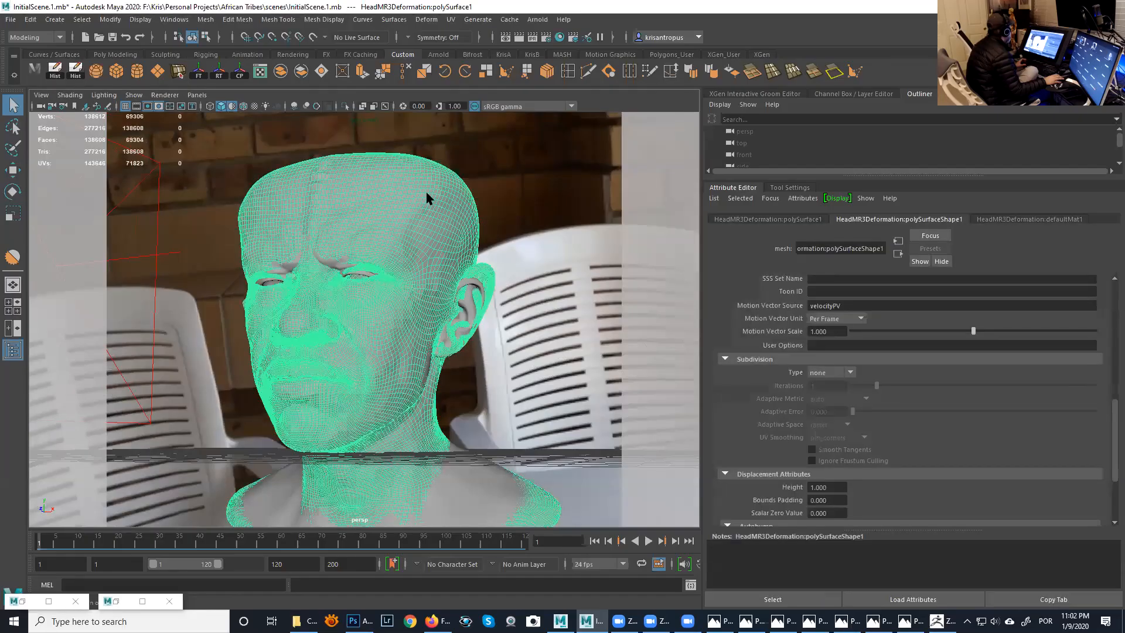
{"action": "left_click", "coordinate": [466, 288]}
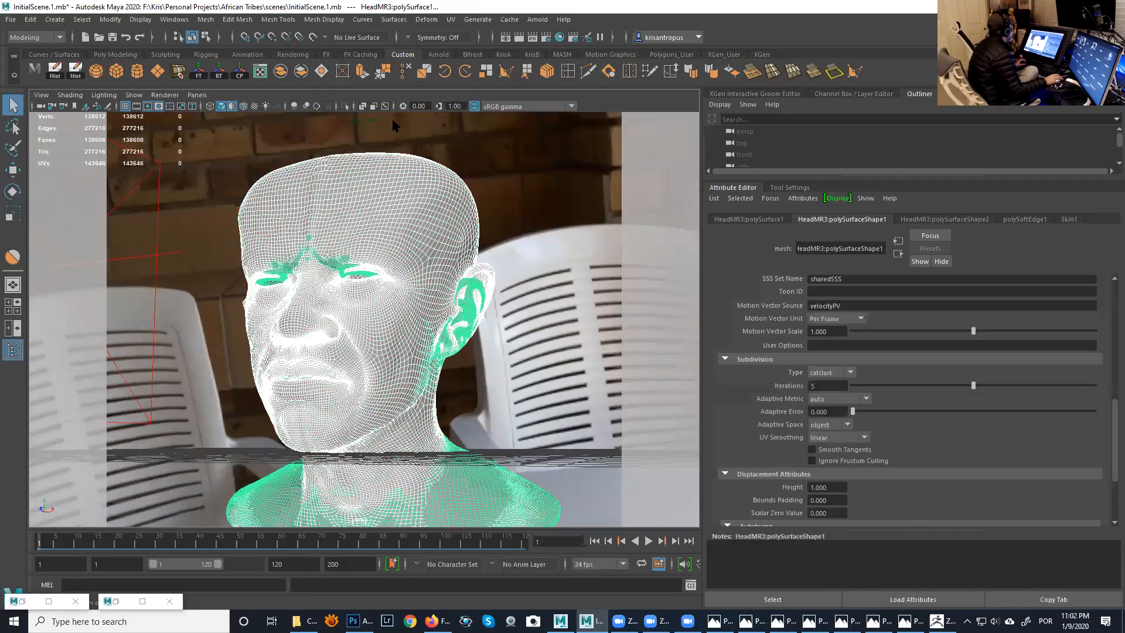
{"action": "left_click", "coordinate": [50, 39]}
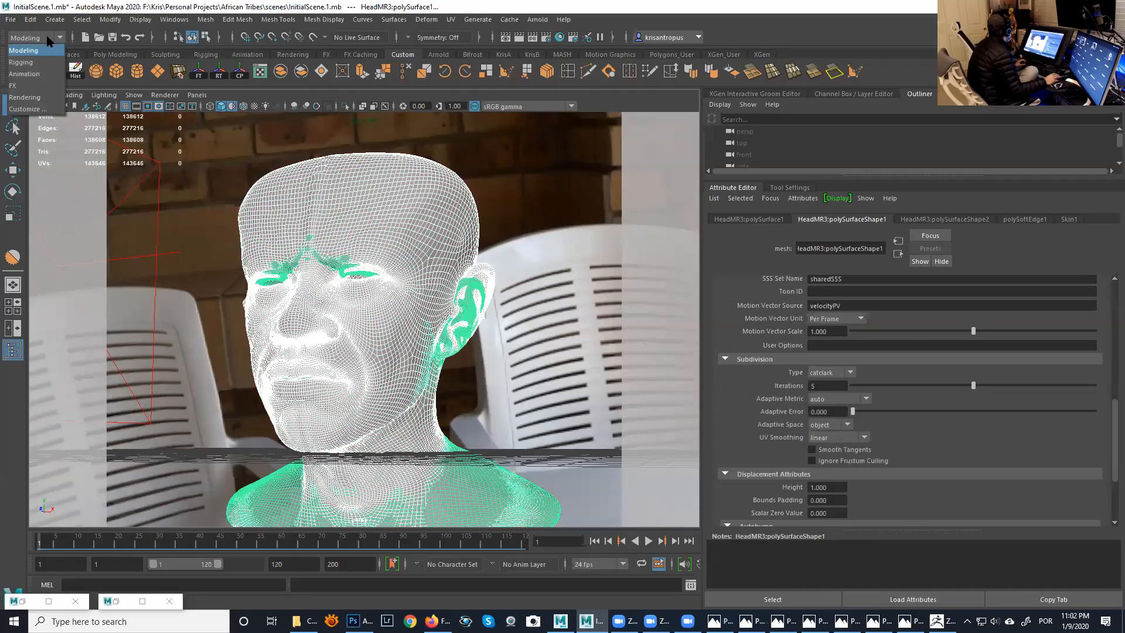
{"action": "left_click", "coordinate": [44, 75]}
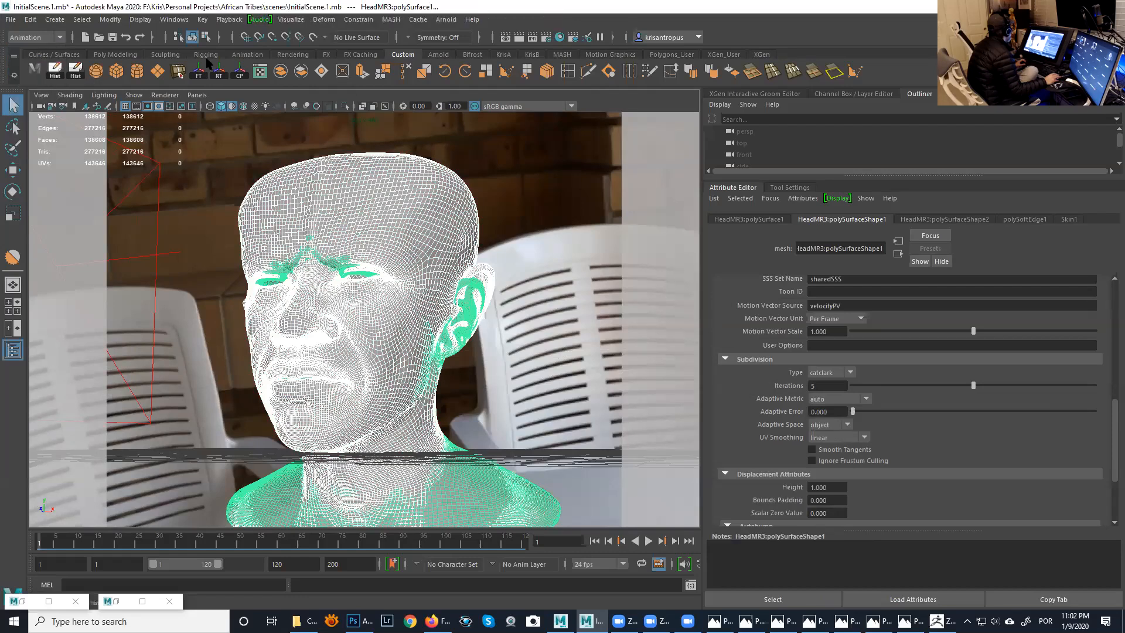
{"action": "left_click", "coordinate": [324, 21]}
{"action": "left_click", "coordinate": [451, 49]}
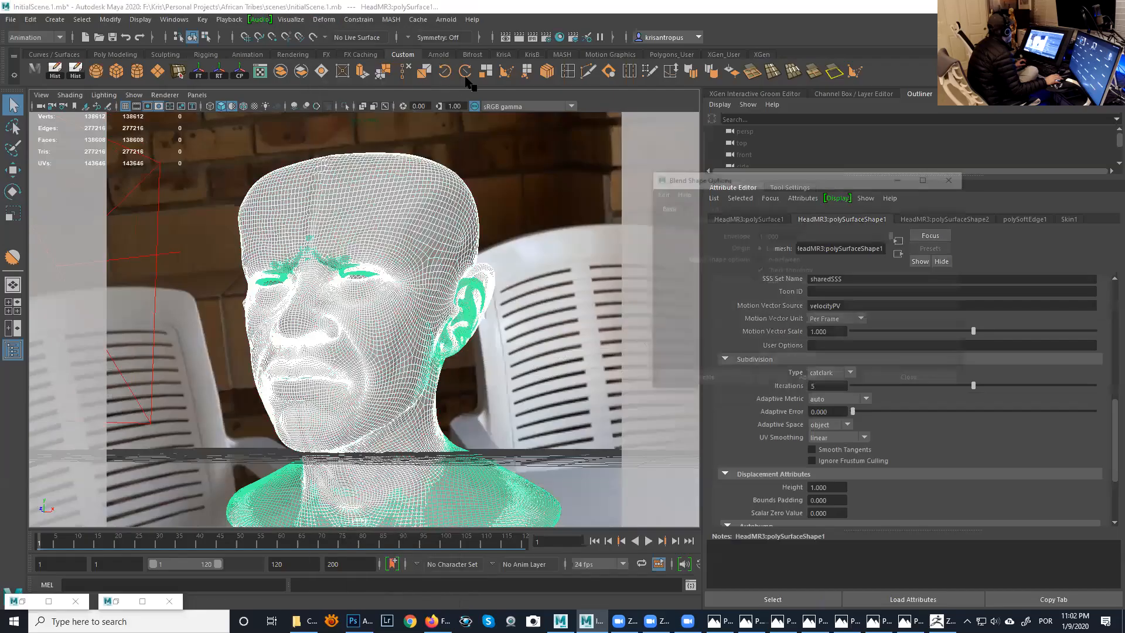
{"action": "left_click", "coordinate": [766, 220]}
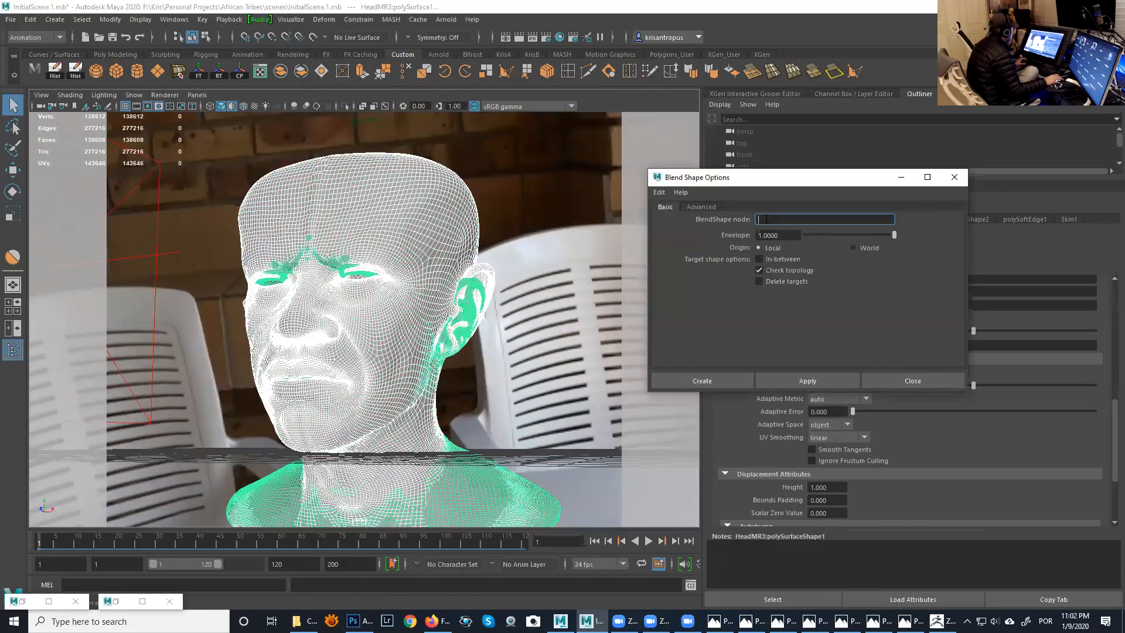
{"action": "type", "text": "AAAA"}
{"action": "left_click", "coordinate": [804, 383]}
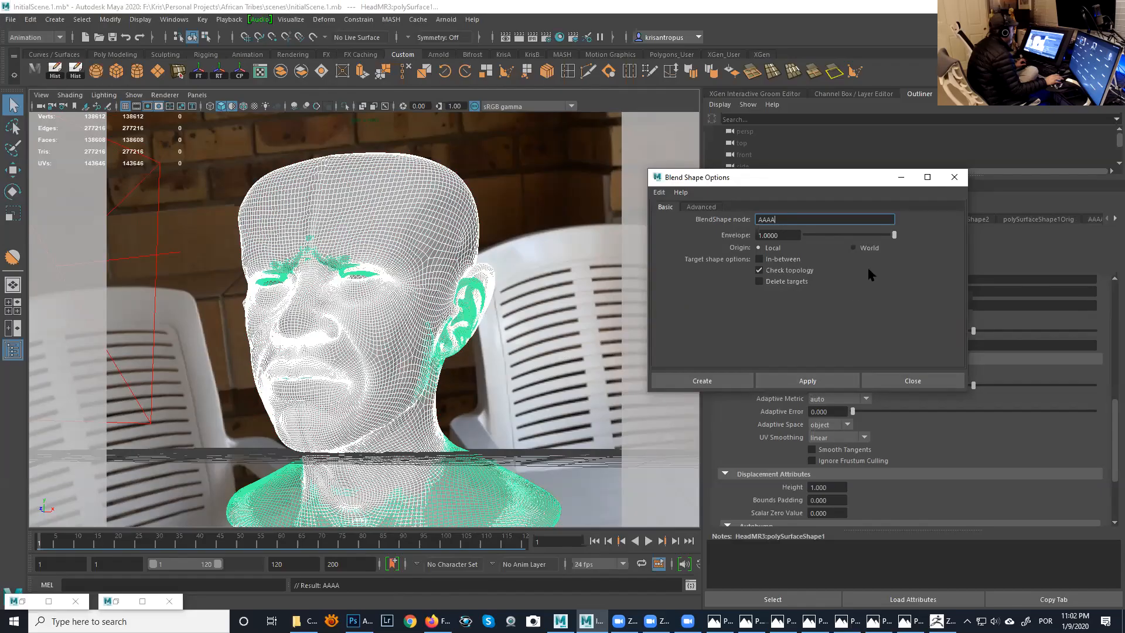
{"action": "left_click", "coordinate": [951, 177]}
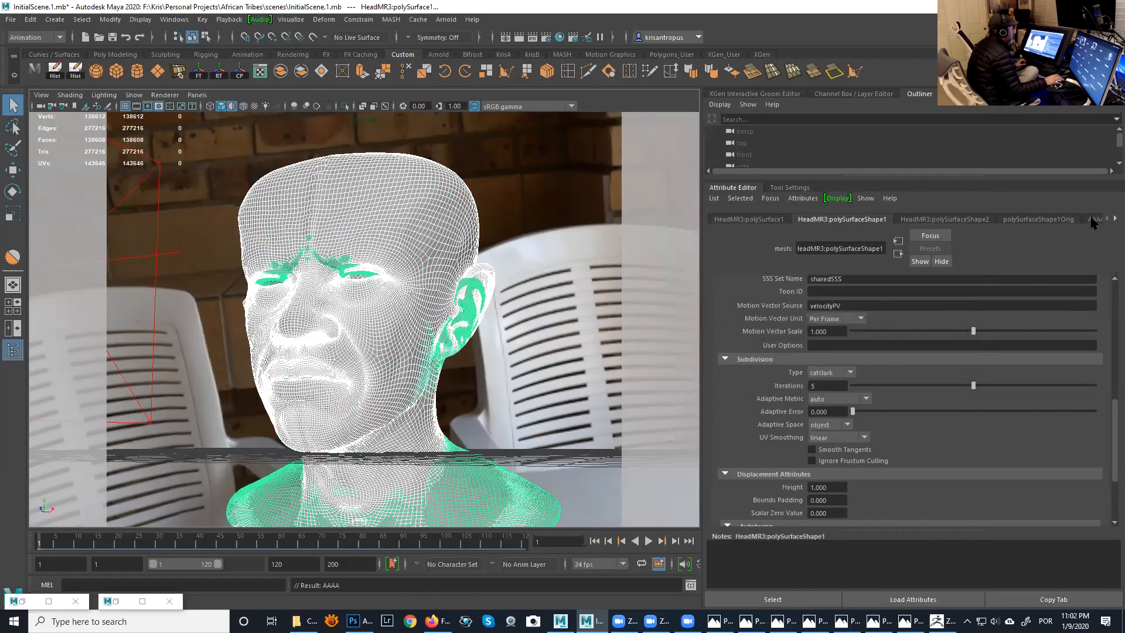
- Set the AAAA blend shape's polySurface1 weight to 1.000 and view the deformed head from the opposite side
{"action": "left_click", "coordinate": [1092, 219]}
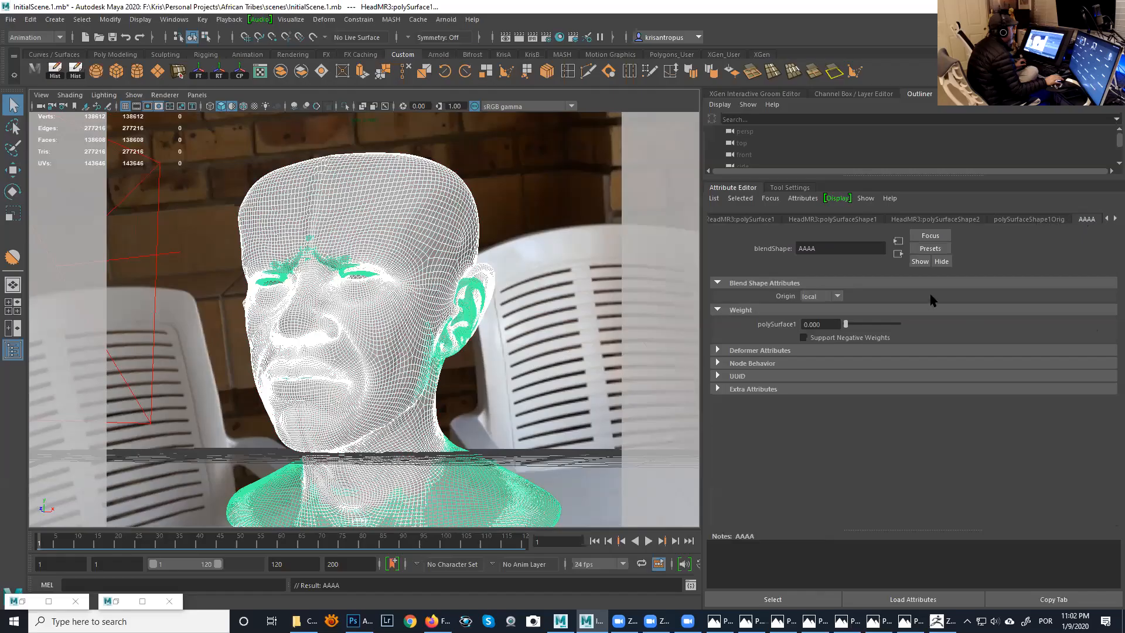
{"action": "left_click_drag", "start_coordinate": [889, 330], "coordinate": [935, 328]}
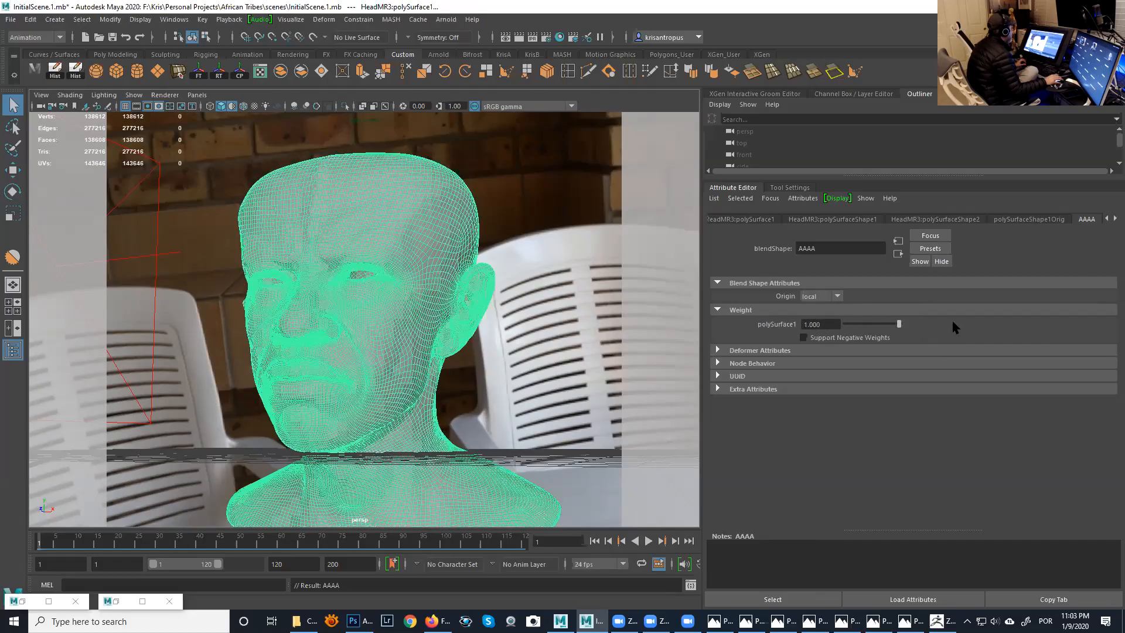
{"action": "mouse_move", "coordinate": [482, 319]}
{"action": "left_mouse_down", "text": "alt"}
{"action": "mouse_move", "coordinate": [510, 318]}
{"action": "mouse_move", "coordinate": [434, 304]}
{"action": "mouse_move", "coordinate": [458, 319]}
{"action": "mouse_move", "coordinate": [478, 314]}
{"action": "mouse_move", "coordinate": [449, 293]}
{"action": "mouse_move", "coordinate": [477, 294]}
{"action": "mouse_move", "coordinate": [474, 309]}
{"action": "left_mouse_up", "text": "alt"}
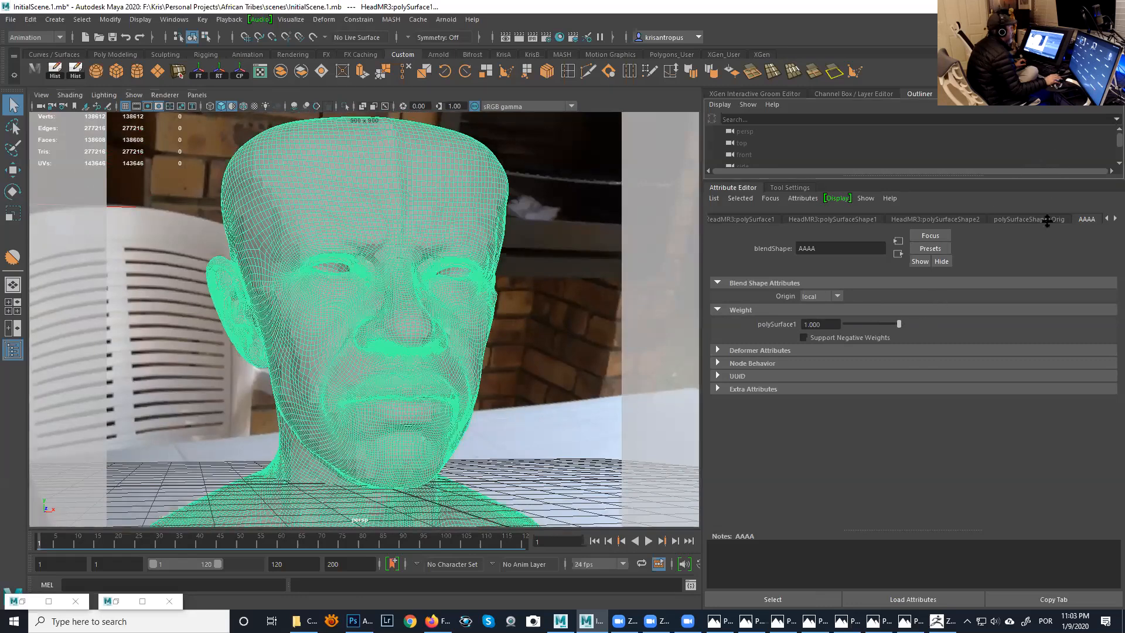
- Delete the construction history of both HeadMR3:polySurface1 and HeadMR3Deformation:polySurface1
{"action": "left_click_drag", "start_coordinate": [991, 178], "coordinate": [991, 381]}
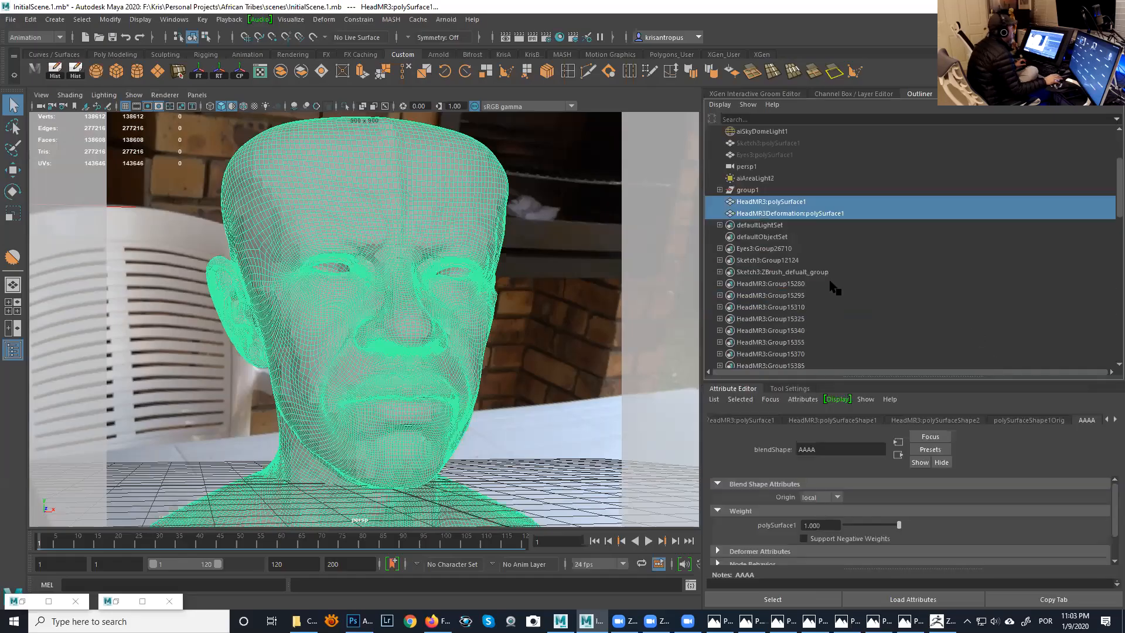
{"action": "left_click", "coordinate": [794, 201]}
{"action": "left_click", "coordinate": [800, 214]}
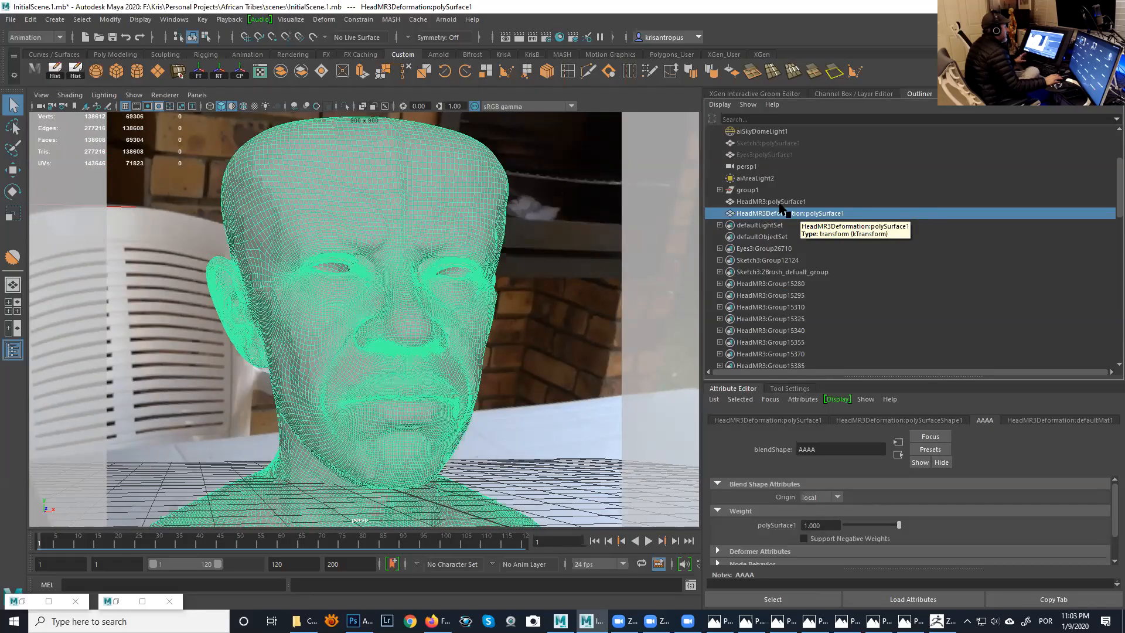
{"action": "left_click", "coordinate": [799, 221]}
{"action": "left_click", "coordinate": [800, 214]}
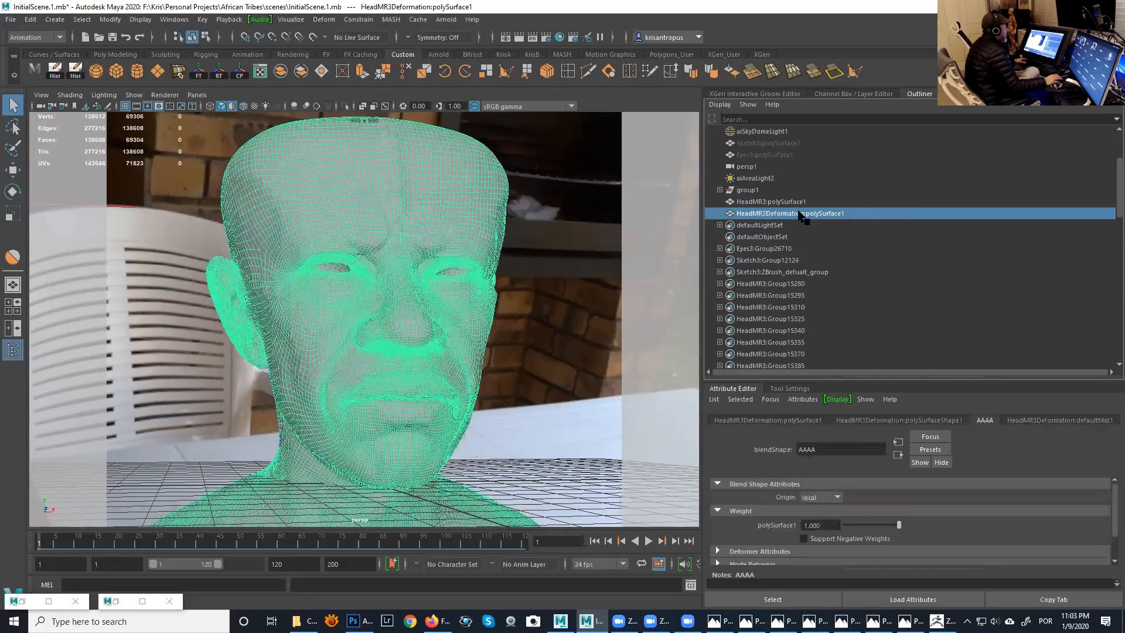
{"action": "left_click", "coordinate": [802, 203], "text": "ctrl"}
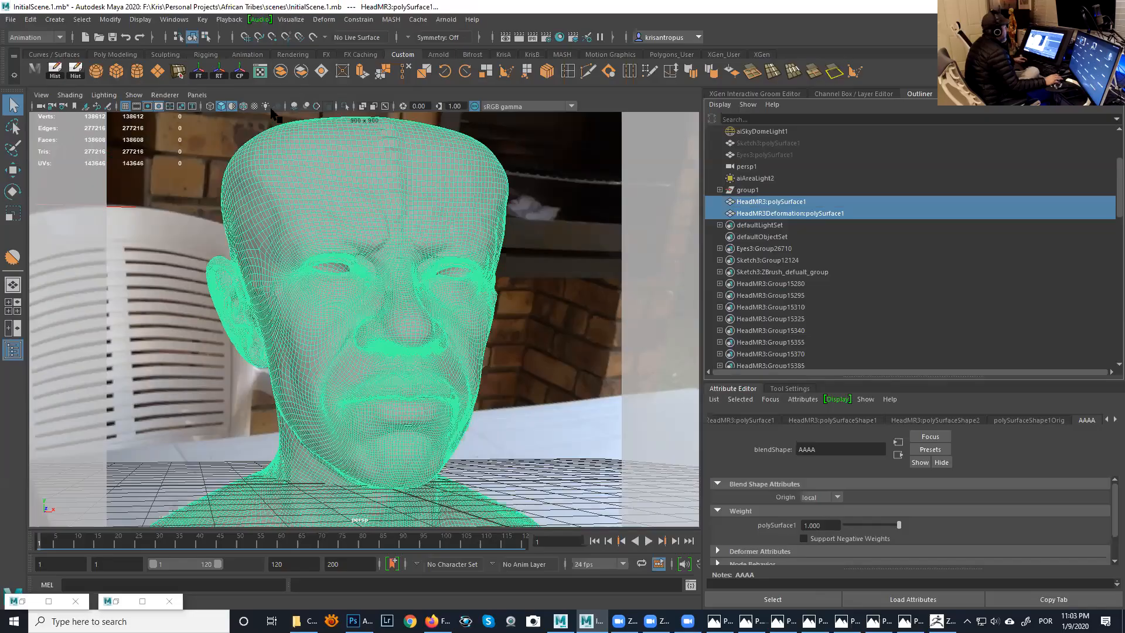
{"action": "left_click", "coordinate": [774, 202]}
{"action": "left_click", "coordinate": [780, 214], "text": "ctrl"}
{"action": "left_click", "coordinate": [30, 19]}
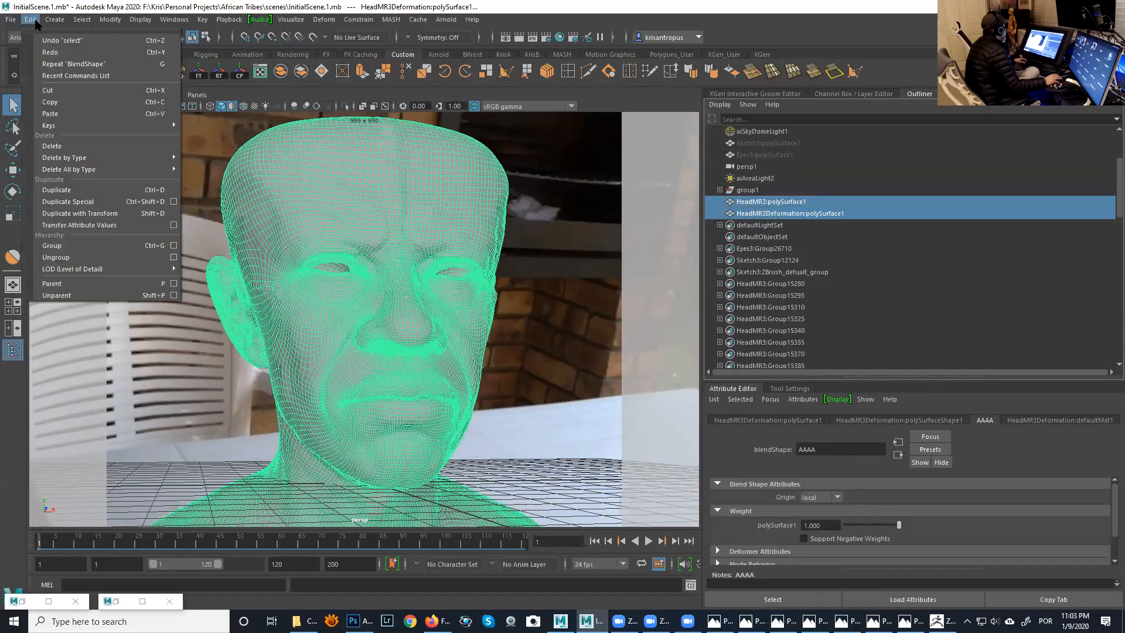
{"action": "mouse_move", "coordinate": [95, 157]}
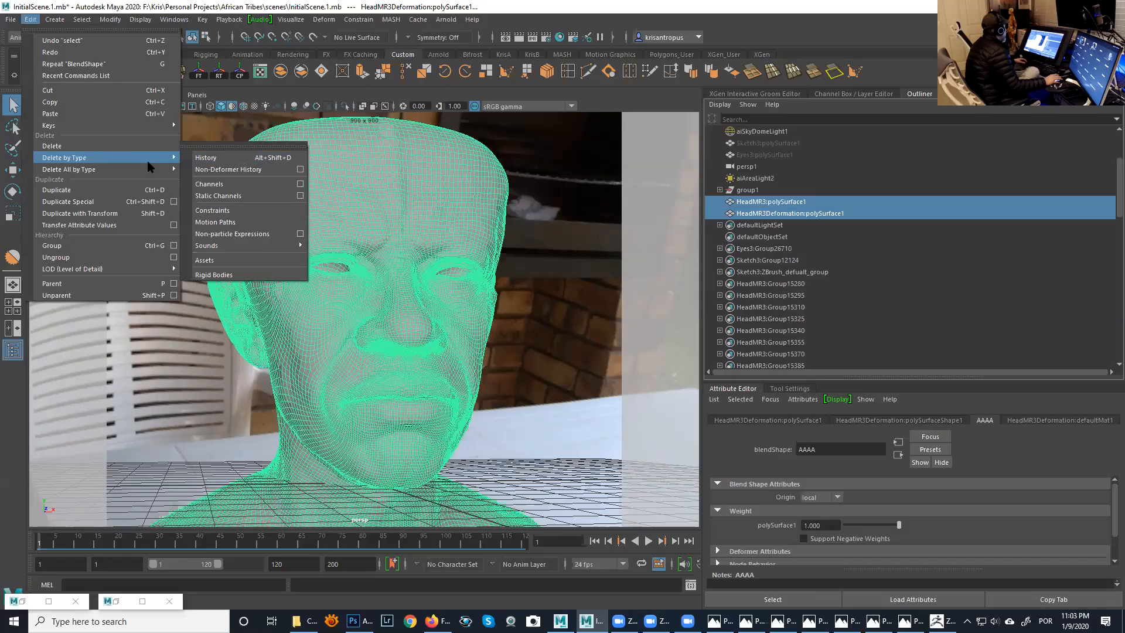
{"action": "mouse_move", "coordinate": [135, 172]}
{"action": "left_click", "coordinate": [220, 163]}
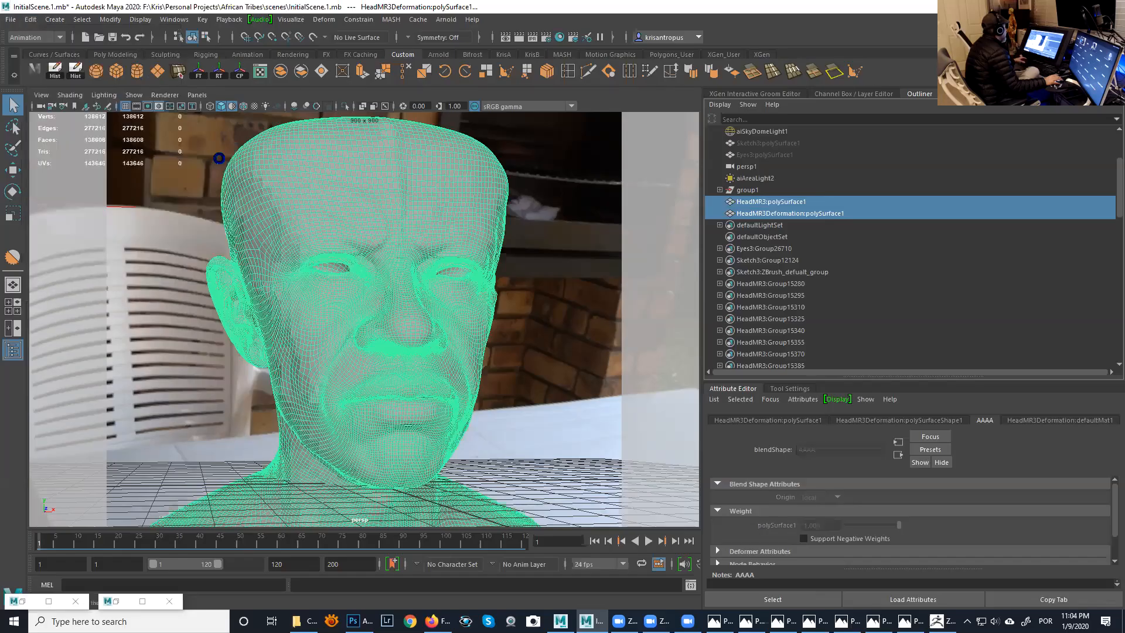
- Delete the HeadMR3Deformation:polySurface1 mesh and select the remaining HeadMR3 head
{"action": "left_click", "coordinate": [749, 214]}
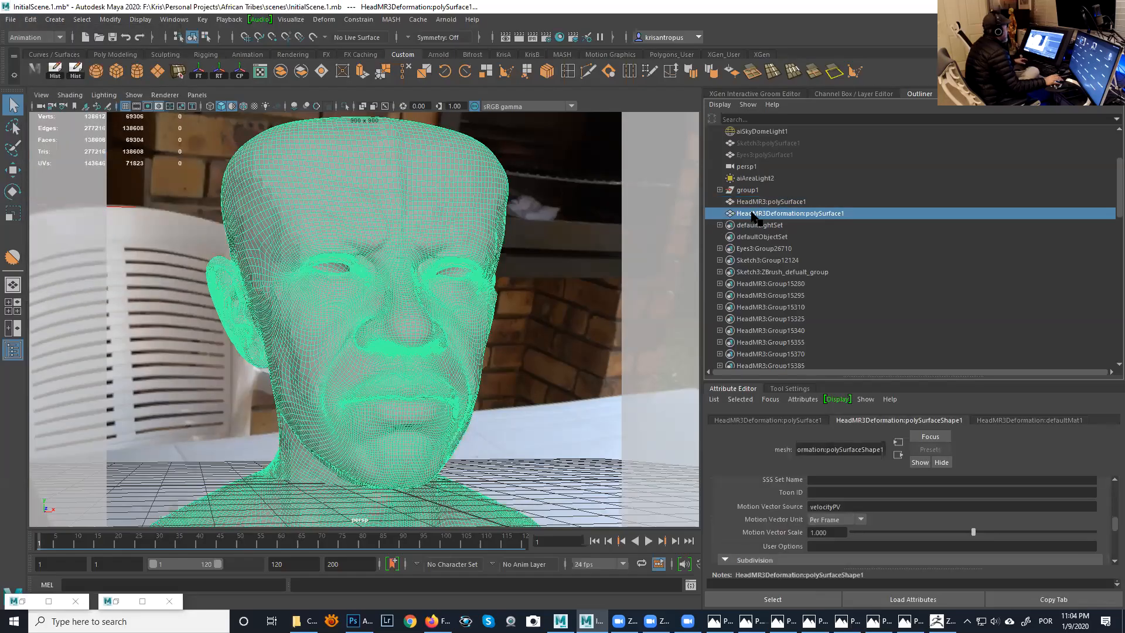
{"action": "key", "text": "Delete"}
{"action": "mouse_move", "coordinate": [458, 237]}
{"action": "left_mouse_down", "text": "alt"}
{"action": "mouse_move", "coordinate": [410, 234]}
{"action": "mouse_move", "coordinate": [545, 231]}
{"action": "mouse_move", "coordinate": [445, 221]}
{"action": "mouse_move", "coordinate": [452, 234]}
{"action": "left_mouse_up", "text": "alt"}
{"action": "left_click", "coordinate": [451, 224]}
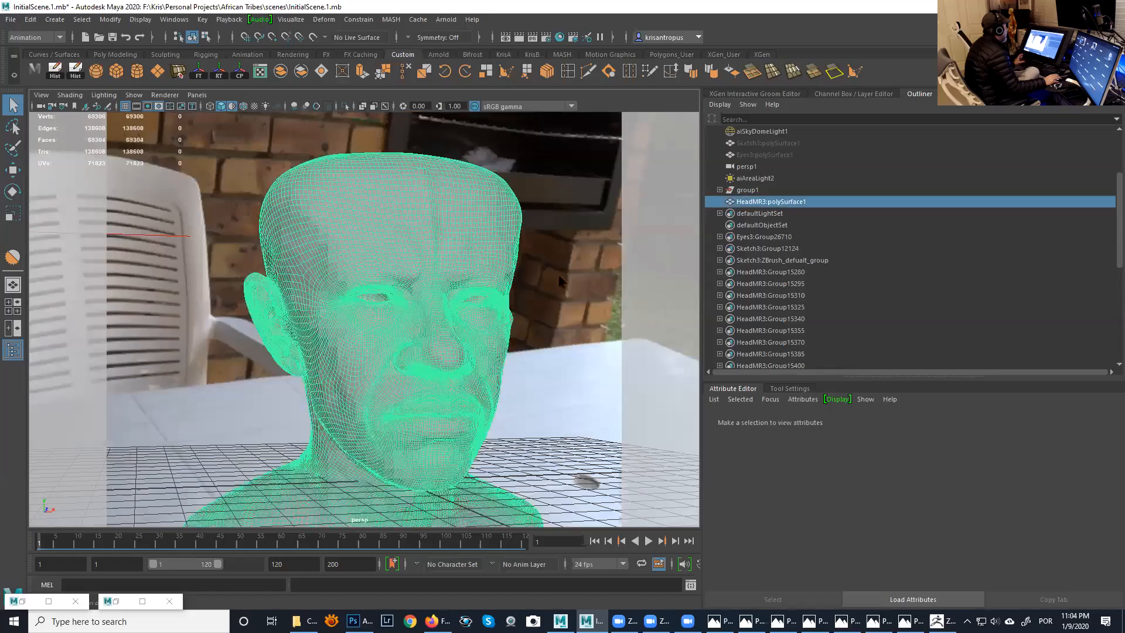
- Enlarge the Attribute Editor and review the Arnold and subdivision attributes of the HeadMR3 head's shape
{"action": "left_click_drag", "start_coordinate": [799, 349], "coordinate": [811, 212]}
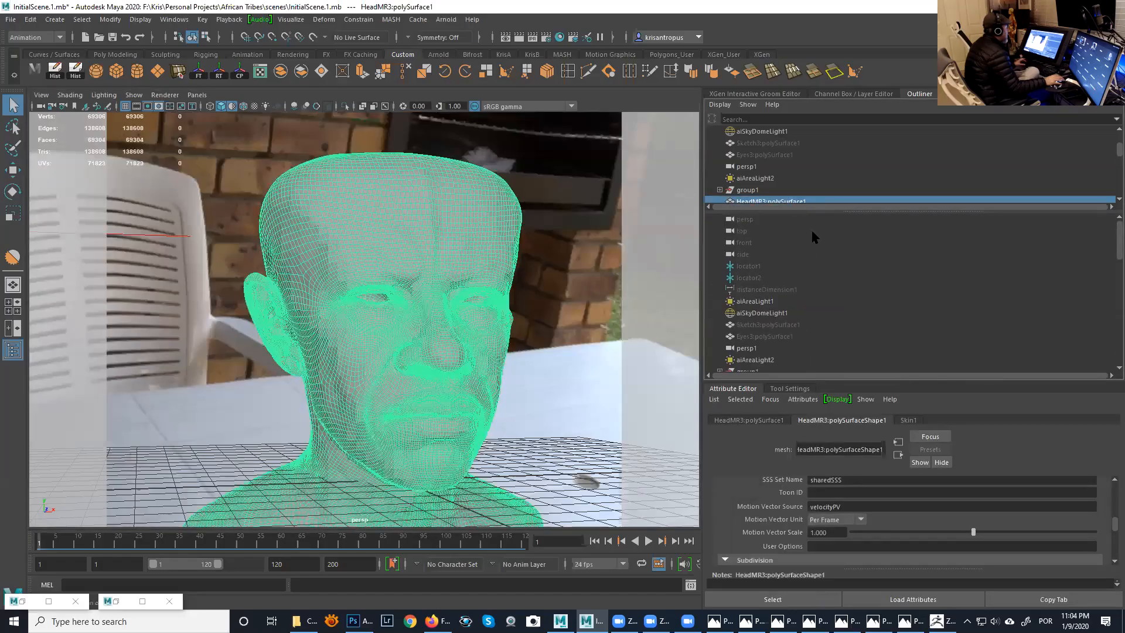
{"action": "left_click_drag", "start_coordinate": [916, 381], "coordinate": [910, 224]}
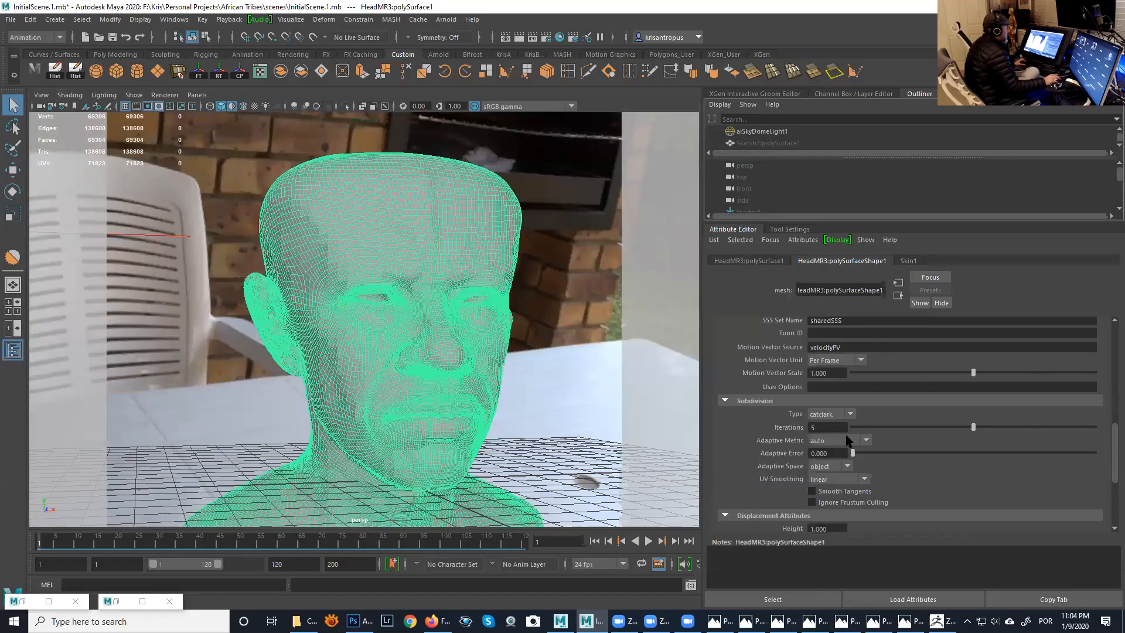
{"action": "left_click", "coordinate": [961, 428]}
{"action": "left_click_drag", "start_coordinate": [1114, 462], "coordinate": [1113, 344]}
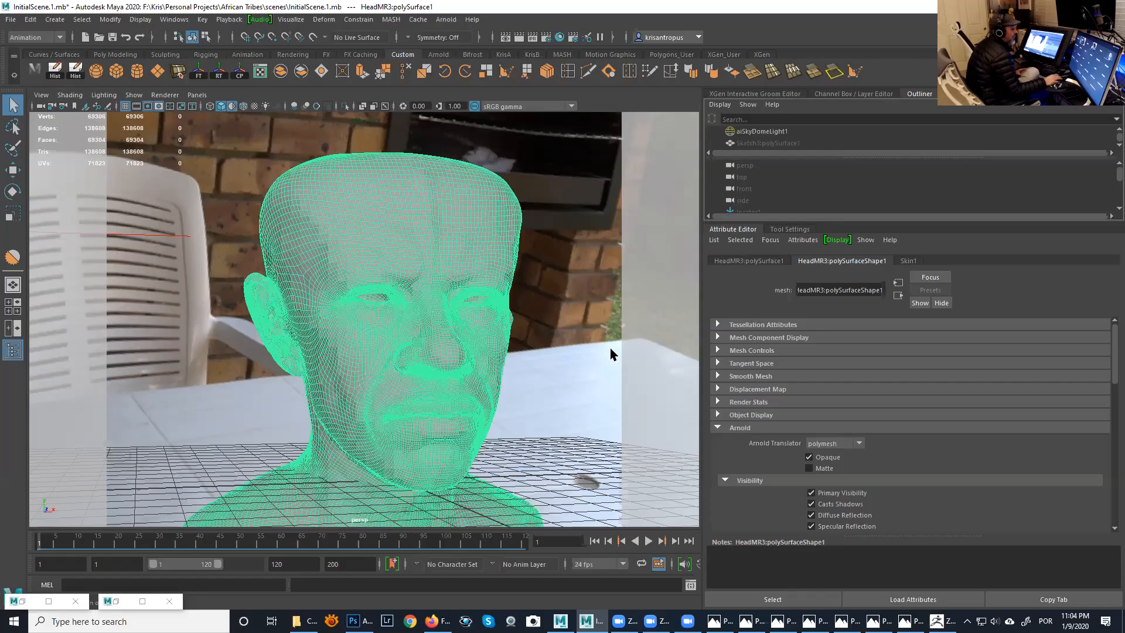
- Switch to the Modeling menu set, examine the Transfer Attributes options and close them without transferring anything
{"action": "left_click", "coordinate": [46, 37]}
{"action": "left_click", "coordinate": [44, 51]}
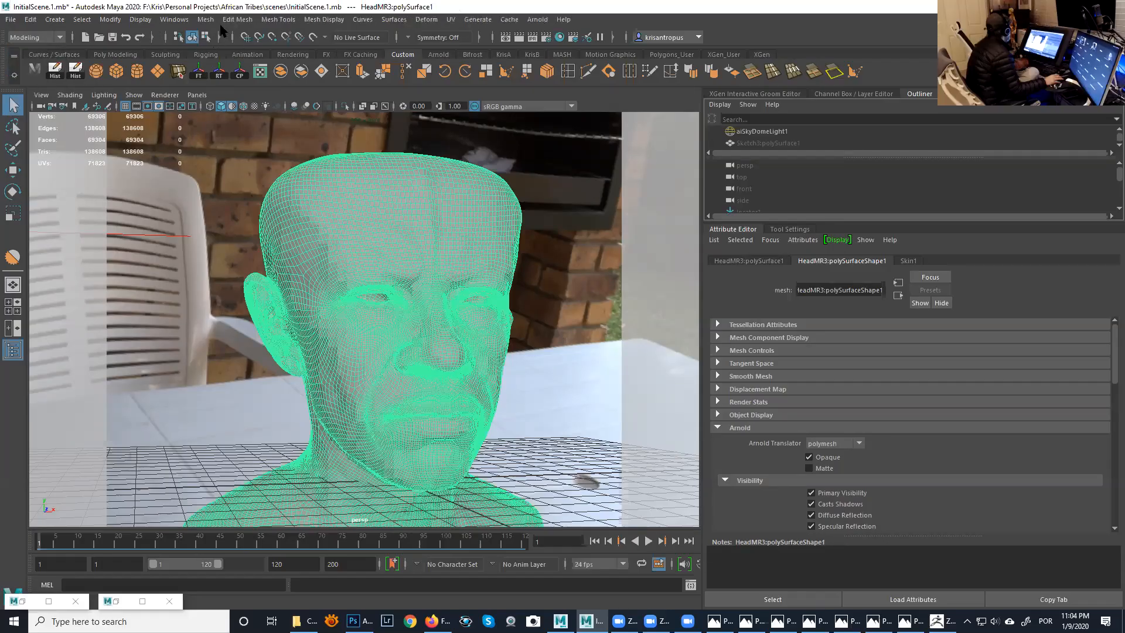
{"action": "left_click", "coordinate": [206, 19]}
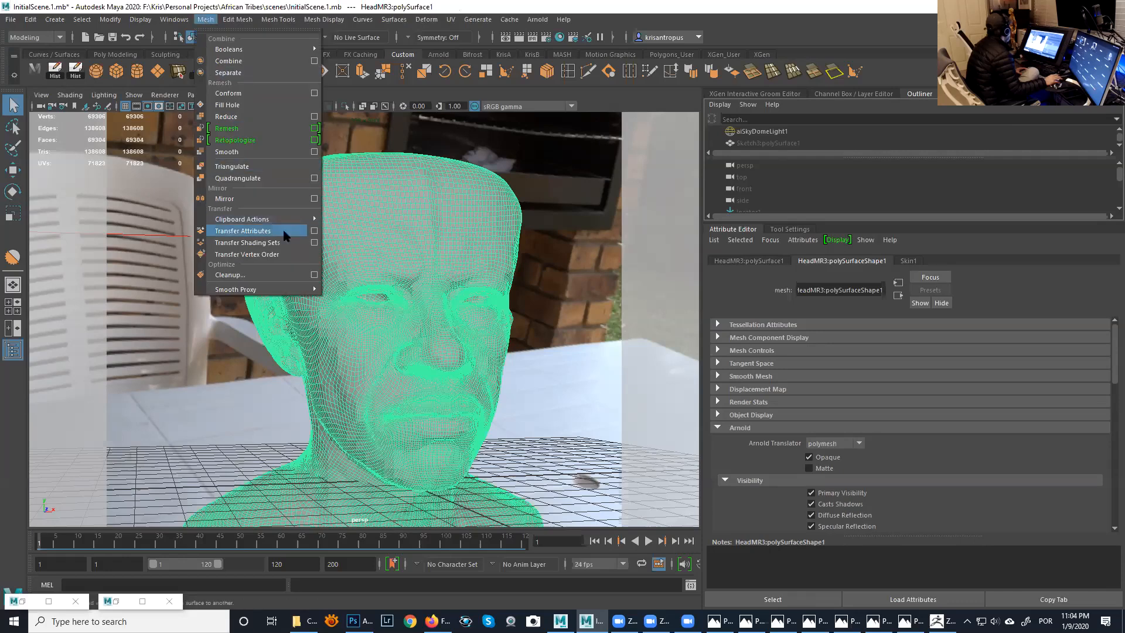
{"action": "left_click", "coordinate": [315, 235]}
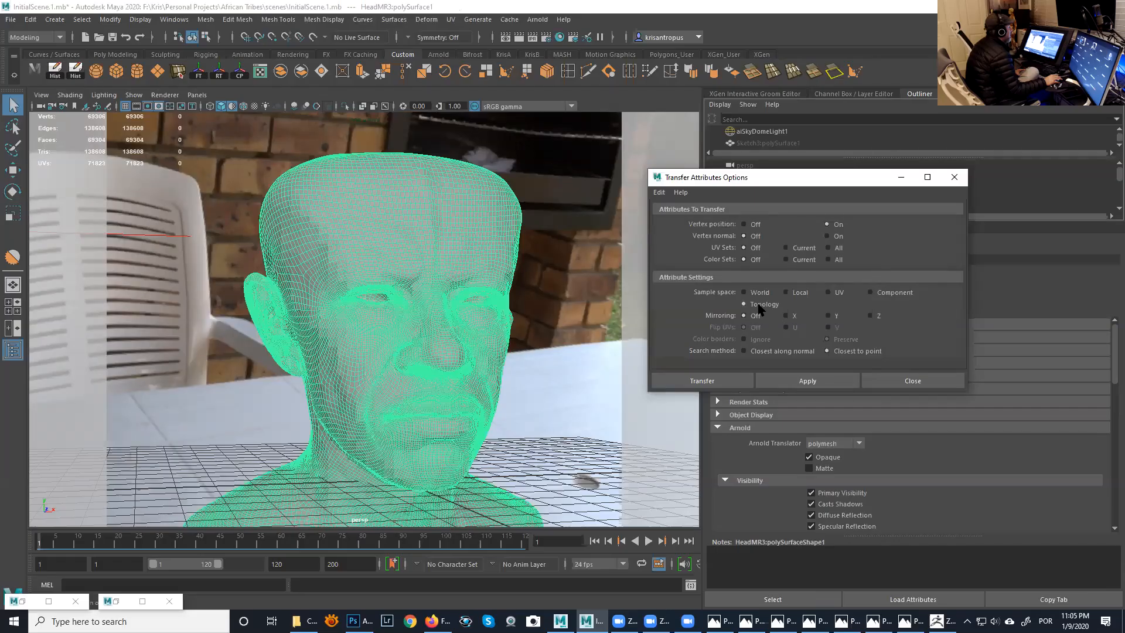
{"action": "left_click", "coordinate": [899, 381]}
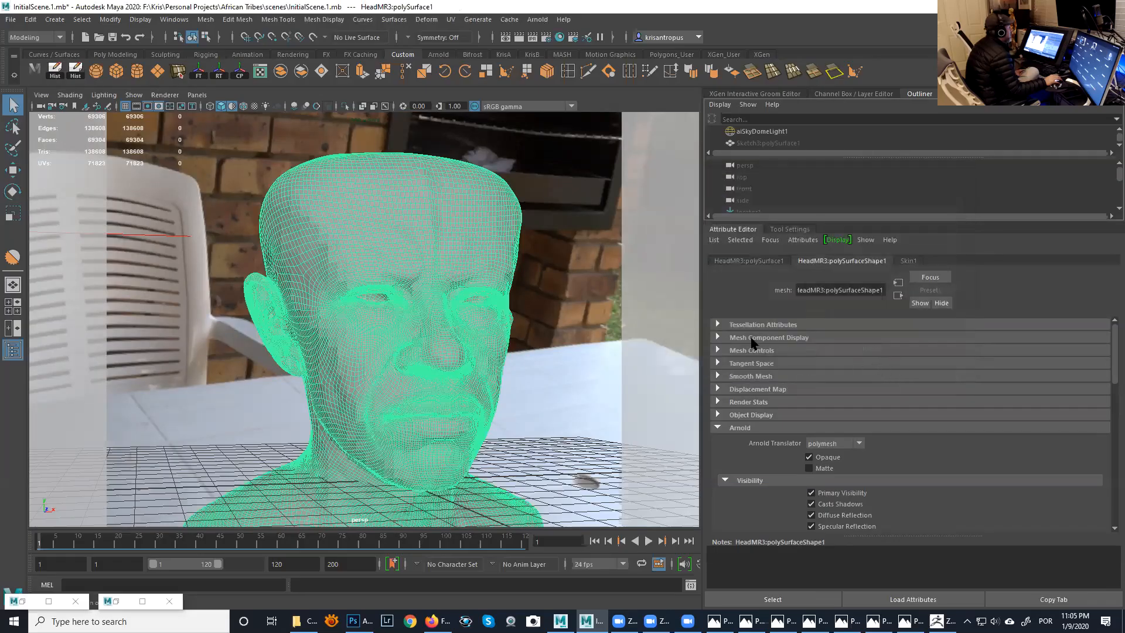
- Undo the deformed mesh's deletion, the history deletion and the AAAA blend shape on the HeadMR3 head
{"action": "left_click_drag", "start_coordinate": [557, 315], "coordinate": [503, 284], "text": "alt"}
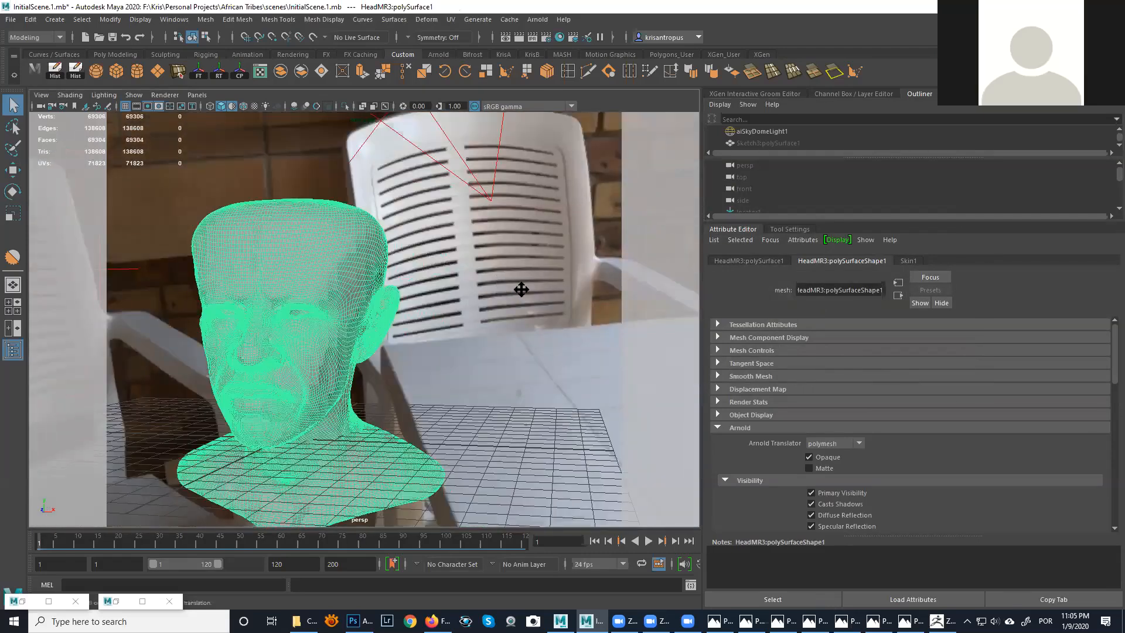
{"action": "middle_click_drag", "start_coordinate": [520, 290], "coordinate": [590, 259], "text": "alt"}
{"action": "right_click_drag", "start_coordinate": [566, 277], "coordinate": [590, 306], "text": "alt"}
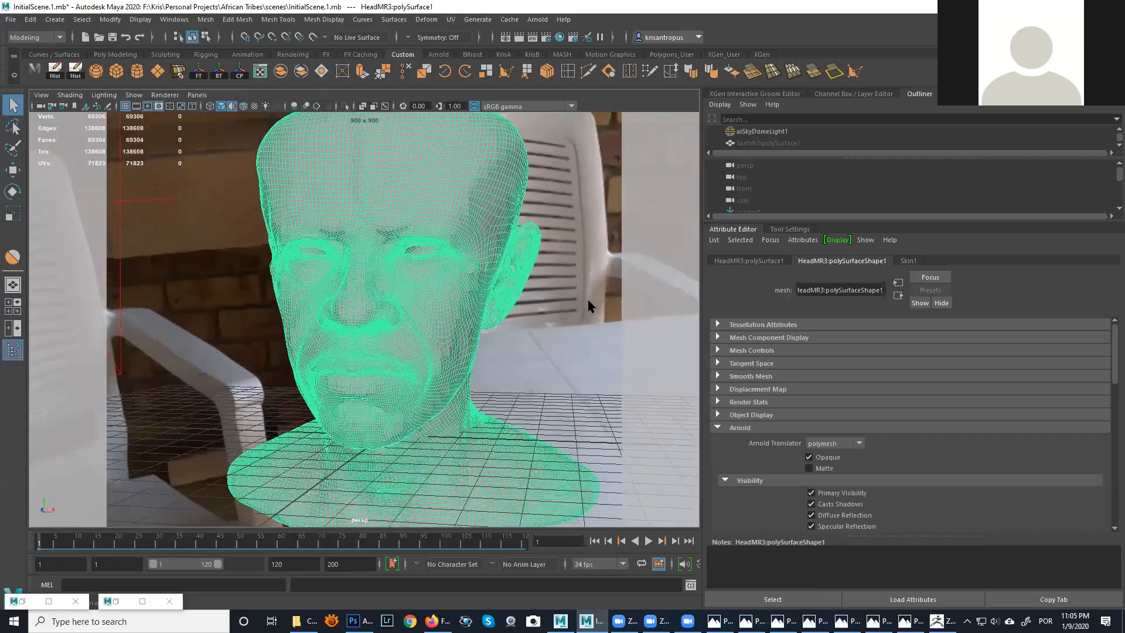
{"action": "key", "text": "ctrl+z"}
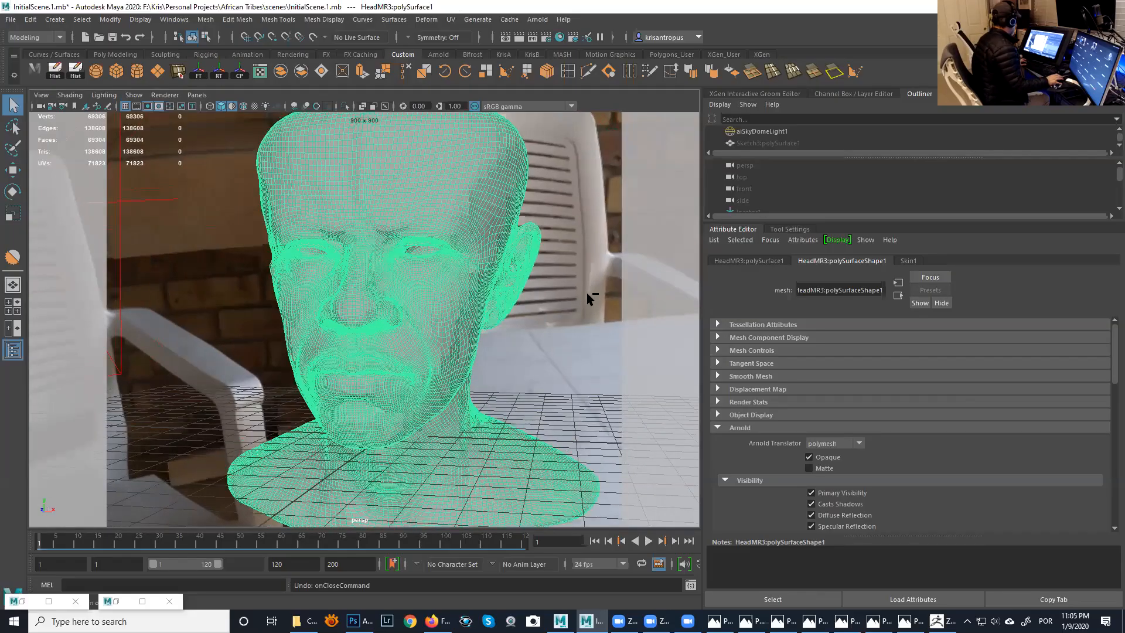
{"action": "key", "text": "ctrl+z"}
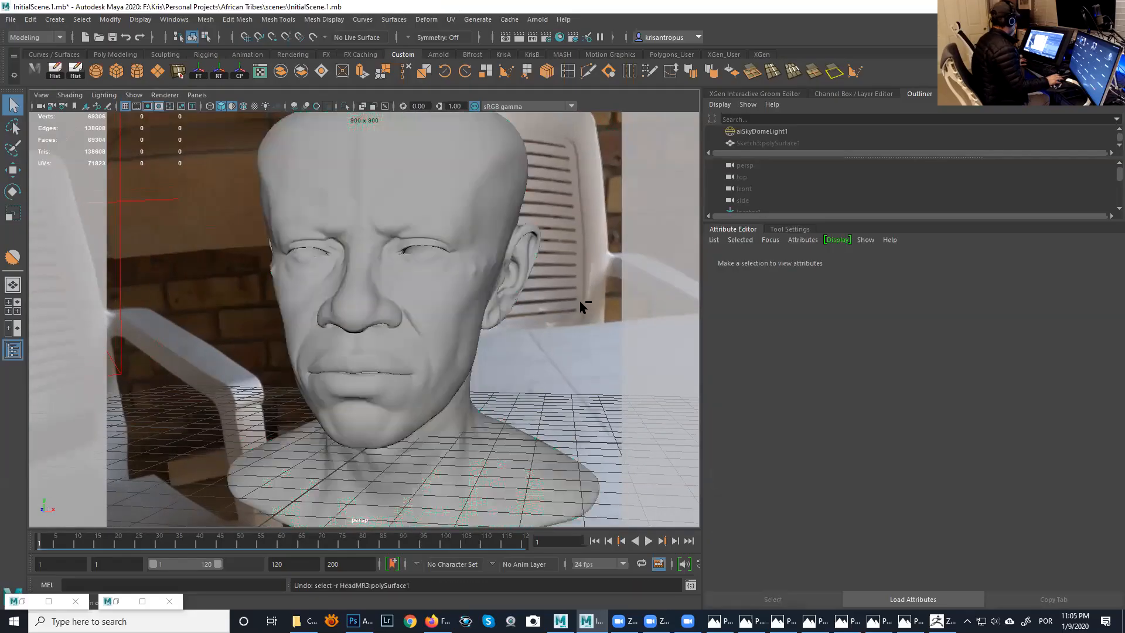
{"action": "key", "text": "ctrl+z"}
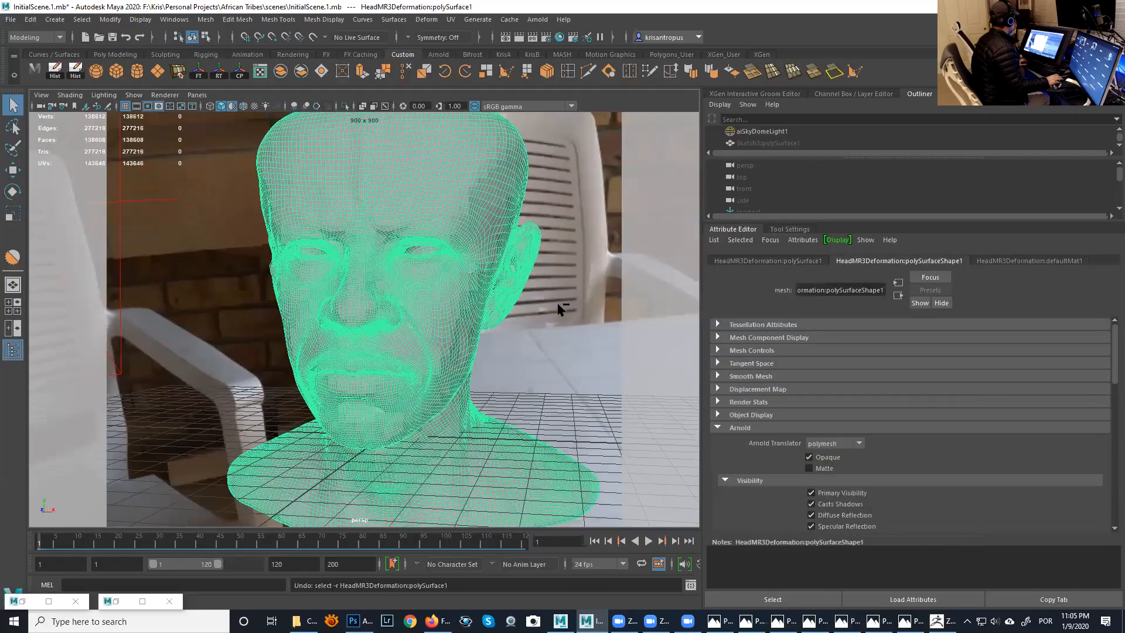
{"action": "key", "text": "ctrl+z"}
{"action": "key", "text": "ctrl+z"}
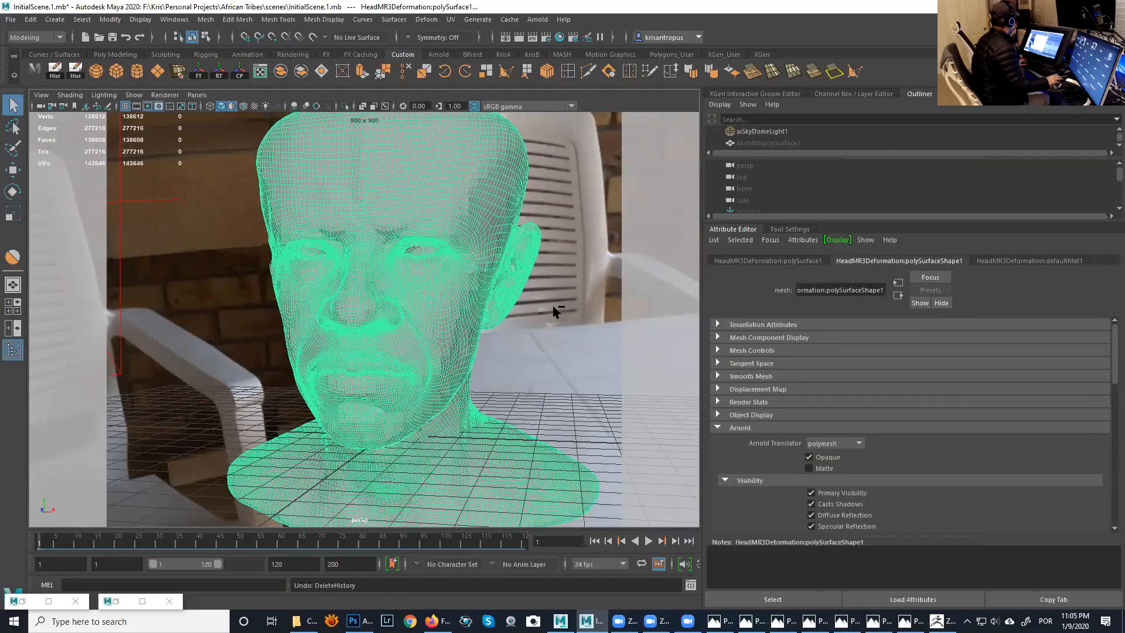
{"action": "key", "text": "ctrl+z"}
{"action": "key", "text": "ctrl+z"}
{"action": "key", "text": "ctrl+z"}
{"action": "key", "text": "ctrl+z"}
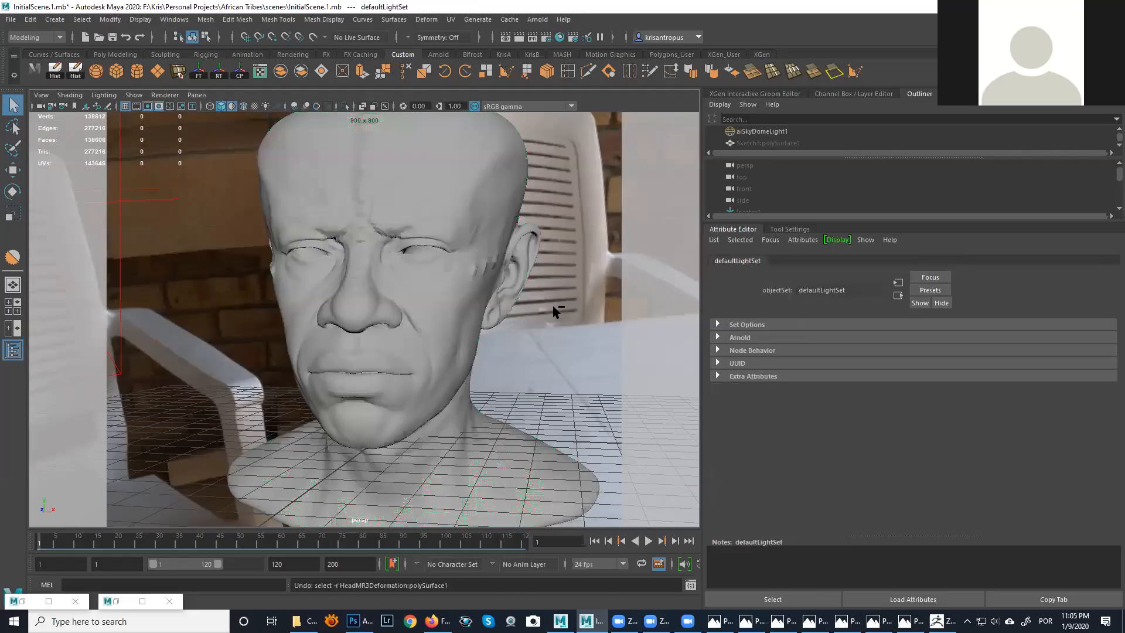
{"action": "key", "text": "ctrl+z"}
{"action": "key", "text": "ctrl+z"}
{"action": "key", "text": "ctrl+z"}
{"action": "key", "text": "ctrl+z"}
{"action": "key", "text": "ctrl+z"}
{"action": "key", "text": "ctrl+z"}
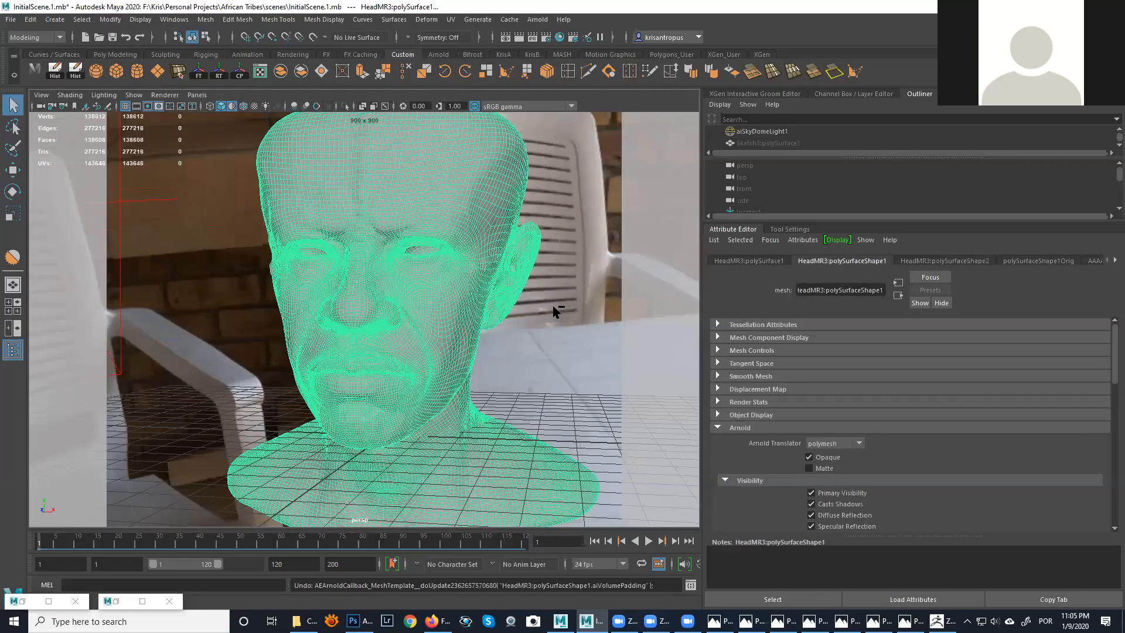
{"action": "key", "text": "ctrl+z"}
{"action": "key", "text": "ctrl+z"}
{"action": "left_click_drag", "start_coordinate": [546, 310], "coordinate": [568, 310], "text": "alt"}
{"action": "key", "text": "ctrl+z"}
- Delete the HeadMR3Deformation:polySurface1 mesh and inspect the remaining undeformed head from several angles
{"action": "left_click", "coordinate": [552, 298]}
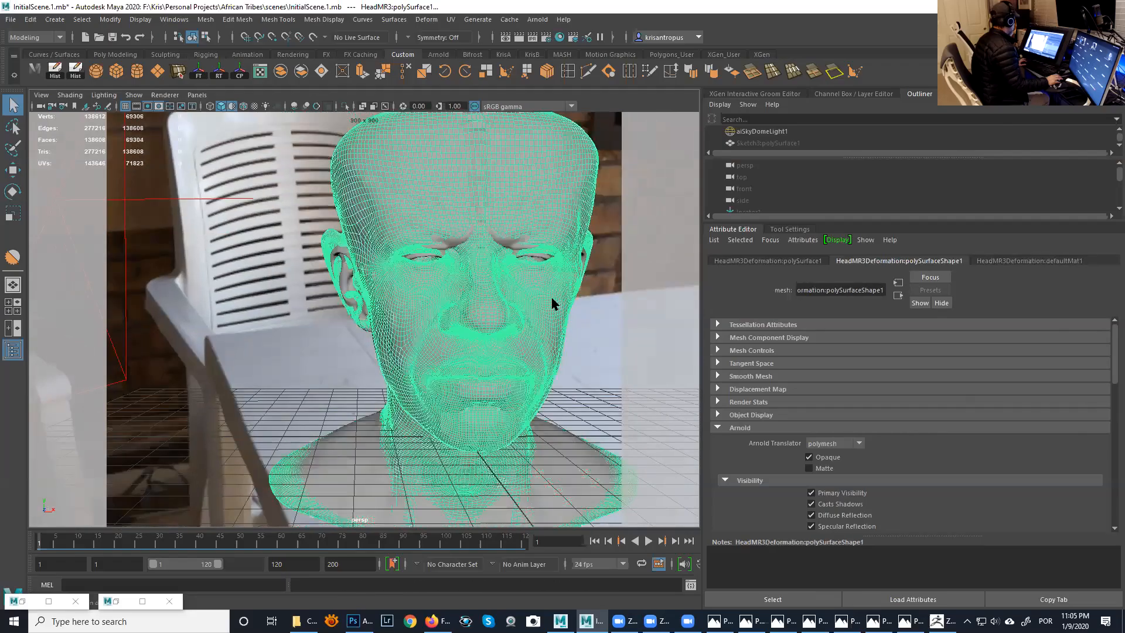
{"action": "key", "text": "Delete"}
{"action": "right_click_drag", "start_coordinate": [553, 307], "coordinate": [522, 296], "text": "alt"}
{"action": "mouse_move", "coordinate": [535, 296]}
{"action": "left_mouse_down", "text": "alt"}
{"action": "mouse_move", "coordinate": [517, 294]}
{"action": "mouse_move", "coordinate": [552, 292]}
{"action": "left_mouse_up", "text": "alt"}
{"action": "middle_click_drag", "start_coordinate": [552, 292], "coordinate": [517, 299], "text": "alt"}
{"action": "right_click_drag", "start_coordinate": [518, 299], "coordinate": [521, 301], "text": "alt"}
{"action": "middle_click_drag", "start_coordinate": [521, 301], "coordinate": [505, 295], "text": "alt"}
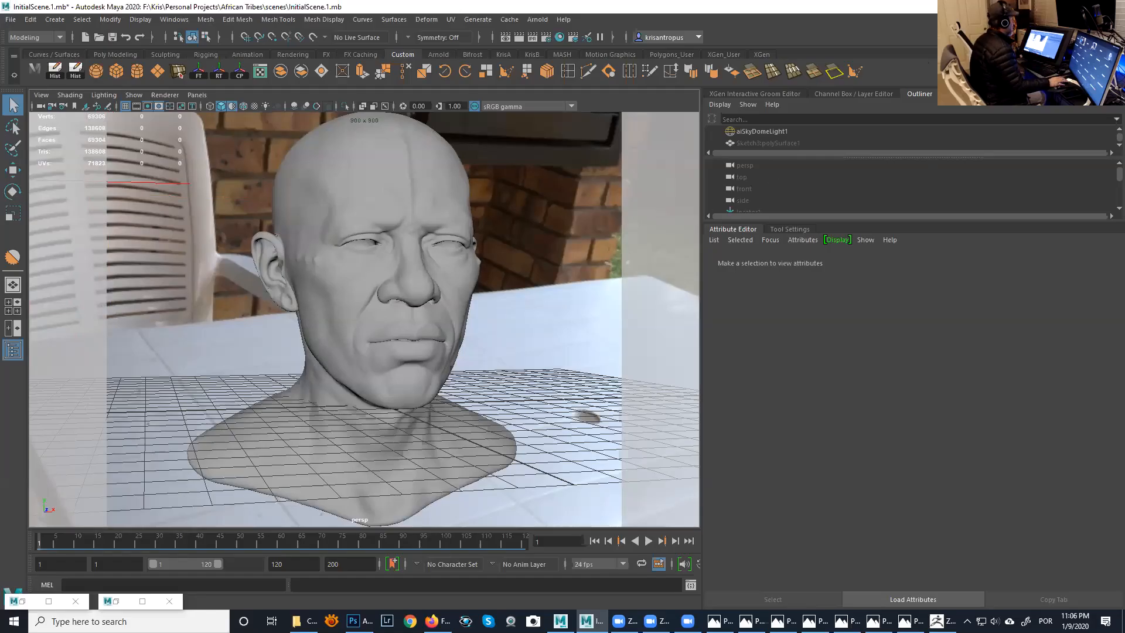
- Switch to ZBrush, raise the HeadMR3 subtool by one subdivision level and choose the Move brush
{"action": "left_click", "coordinate": [1058, 6]}
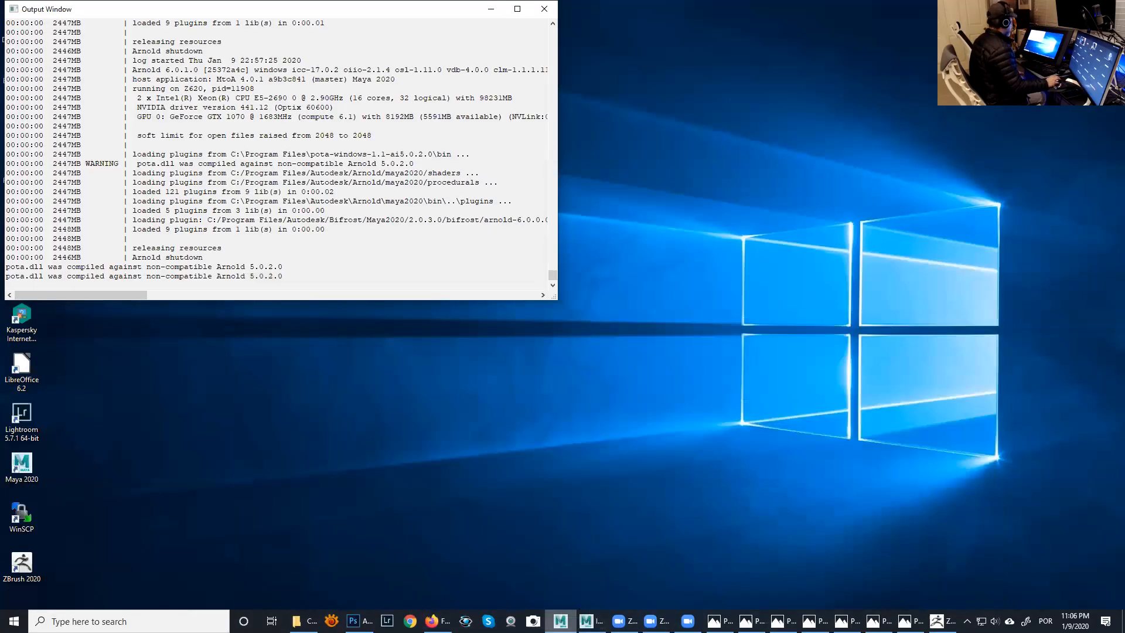
{"action": "left_click", "coordinate": [940, 621]}
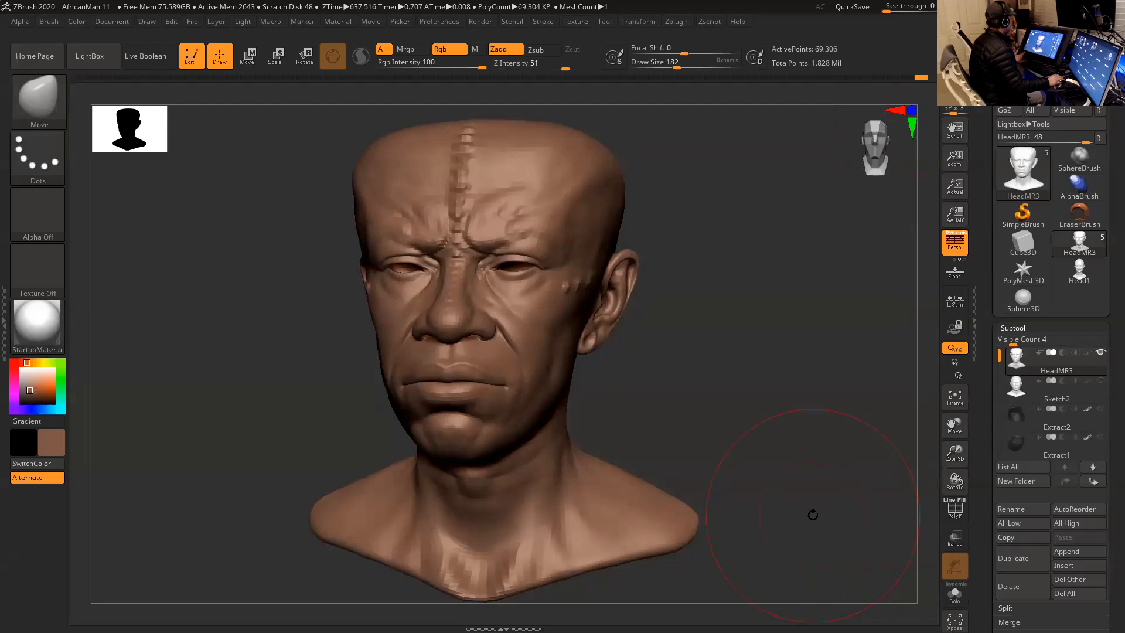
{"action": "key", "text": "ctrl"}
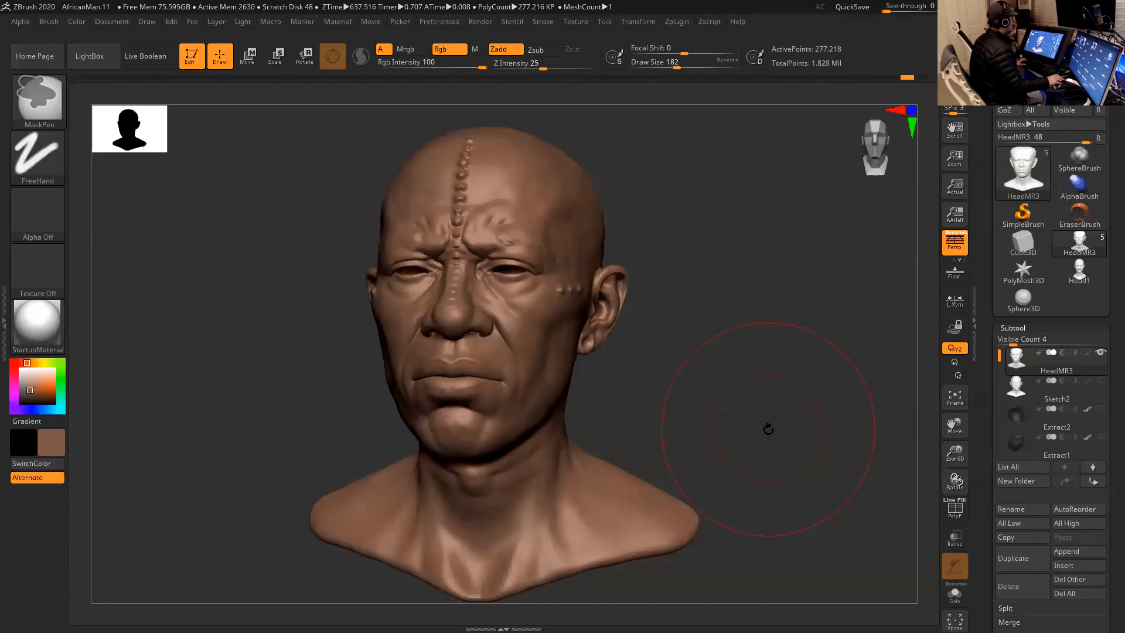
{"action": "key", "text": "b"}
{"action": "key", "text": "m"}
{"action": "key", "text": "v"}
{"action": "mouse_move", "coordinate": [759, 409]}
{"action": "left_mouse_down"}
{"action": "mouse_move", "coordinate": [776, 414]}
{"action": "mouse_move", "coordinate": [729, 403]}
{"action": "mouse_move", "coordinate": [751, 390]}
{"action": "mouse_move", "coordinate": [741, 394]}
{"action": "mouse_move", "coordinate": [758, 408]}
{"action": "left_mouse_up"}
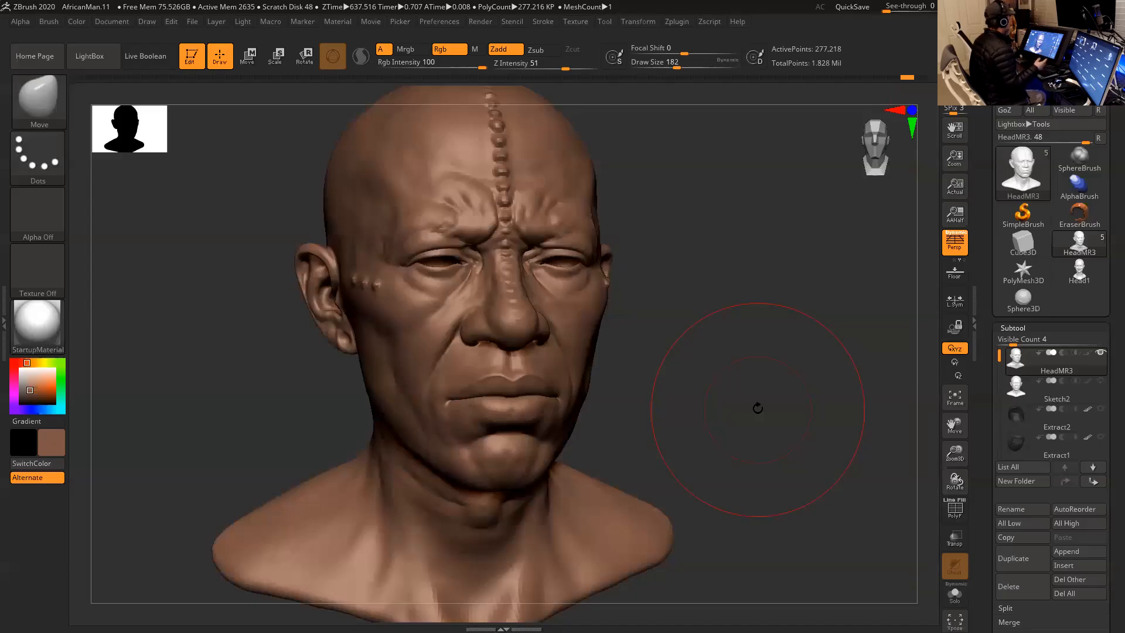
- Set the brush's Draw Size to 112 and inspect the sculpted head from both sides
{"action": "mouse_move", "coordinate": [778, 404]}
{"action": "left_mouse_down"}
{"action": "mouse_move", "coordinate": [744, 406]}
{"action": "mouse_move", "coordinate": [779, 395]}
{"action": "mouse_move", "coordinate": [721, 384]}
{"action": "left_mouse_up"}
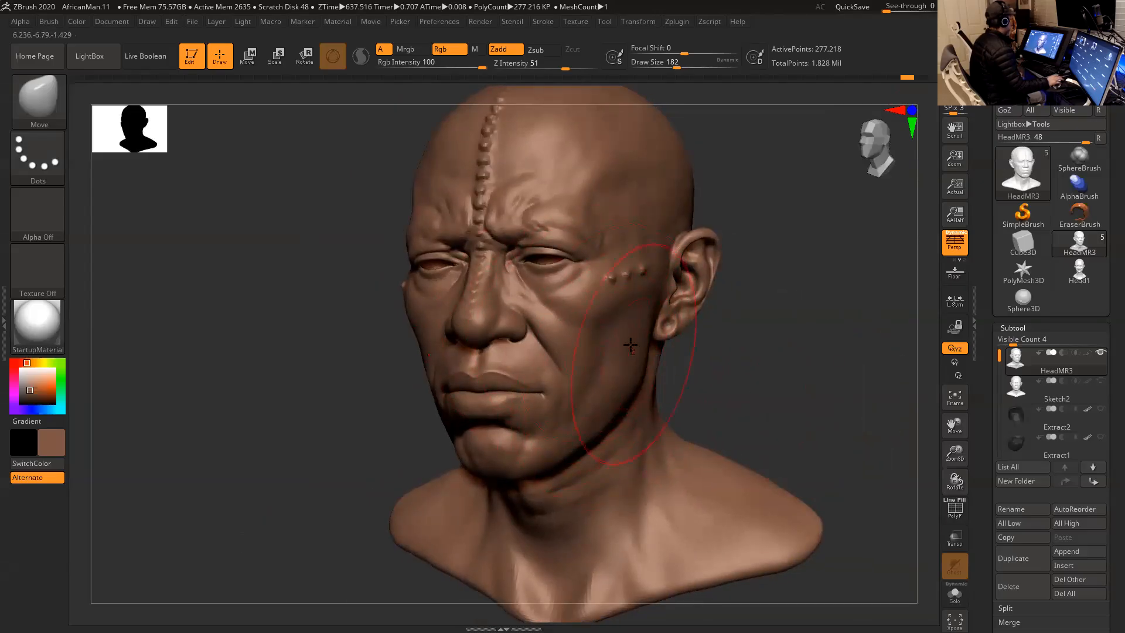
{"action": "mouse_move", "coordinate": [749, 367]}
{"action": "left_mouse_down", "text": "shift"}
{"action": "mouse_move", "coordinate": [786, 349]}
{"action": "mouse_move", "coordinate": [746, 354]}
{"action": "mouse_move", "coordinate": [687, 336]}
{"action": "left_mouse_up", "text": "shift"}
{"action": "key", "text": "space"}
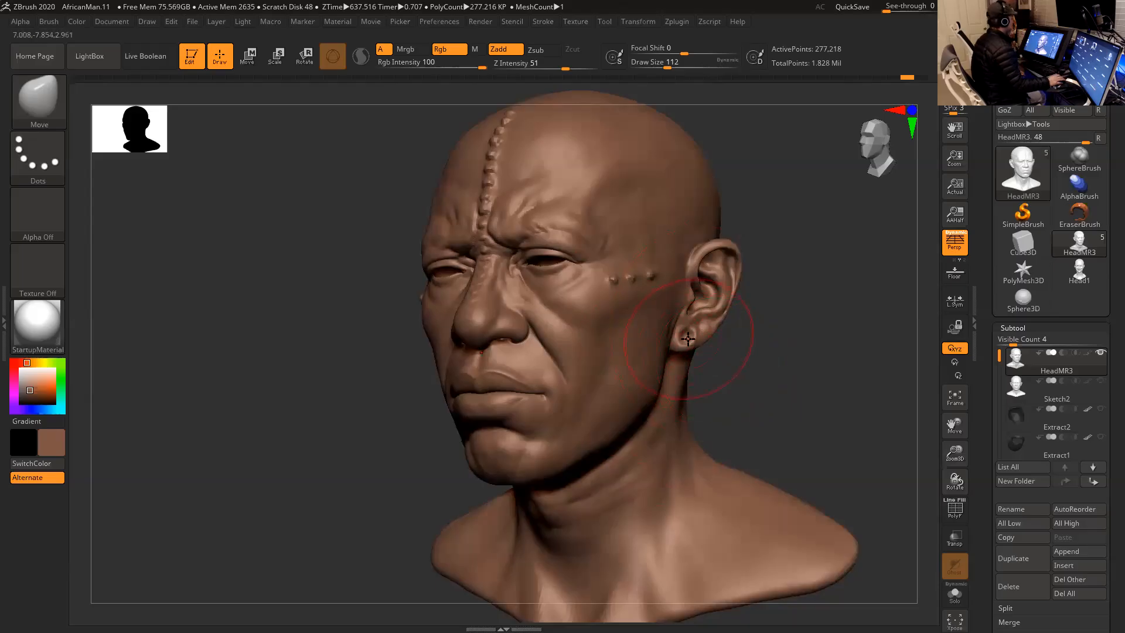
{"action": "left_click_drag", "start_coordinate": [765, 369], "coordinate": [747, 332]}
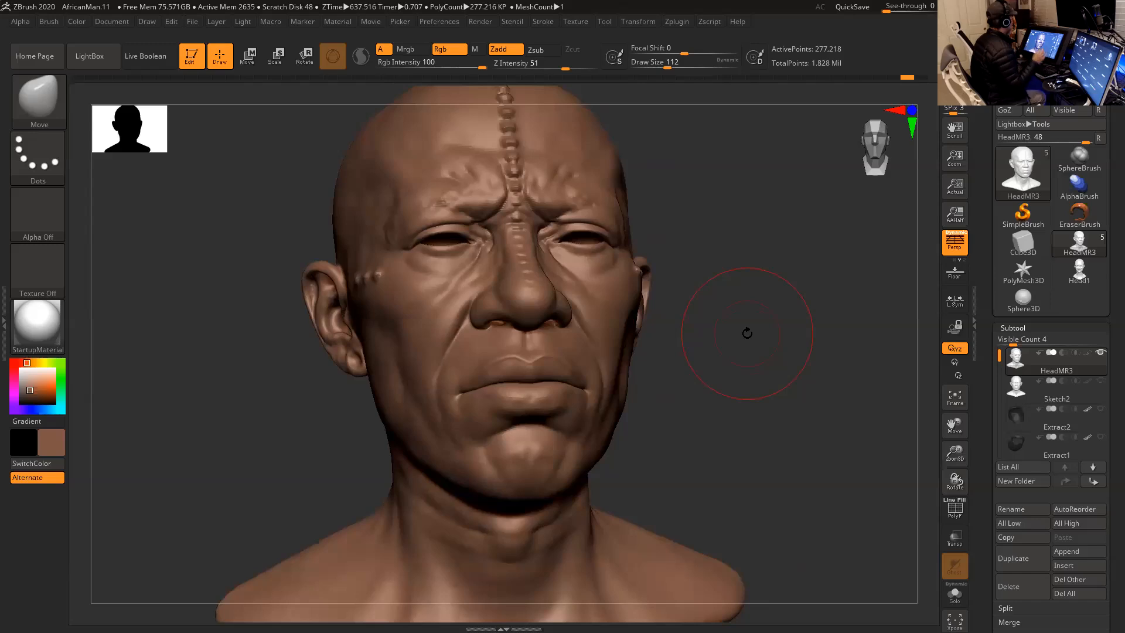
{"action": "mouse_move", "coordinate": [755, 351]}
{"action": "left_mouse_down"}
{"action": "mouse_move", "coordinate": [753, 367]}
{"action": "mouse_move", "coordinate": [731, 346]}
{"action": "mouse_move", "coordinate": [707, 356]}
{"action": "mouse_move", "coordinate": [726, 350]}
{"action": "mouse_move", "coordinate": [722, 359]}
{"action": "mouse_move", "coordinate": [748, 333]}
{"action": "left_mouse_up"}
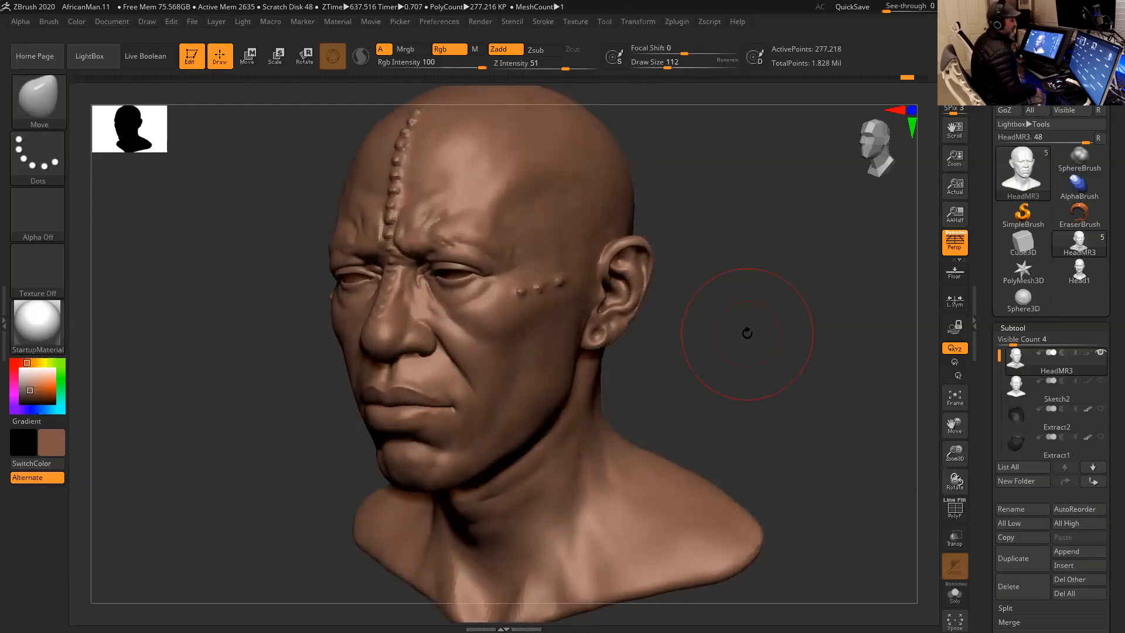